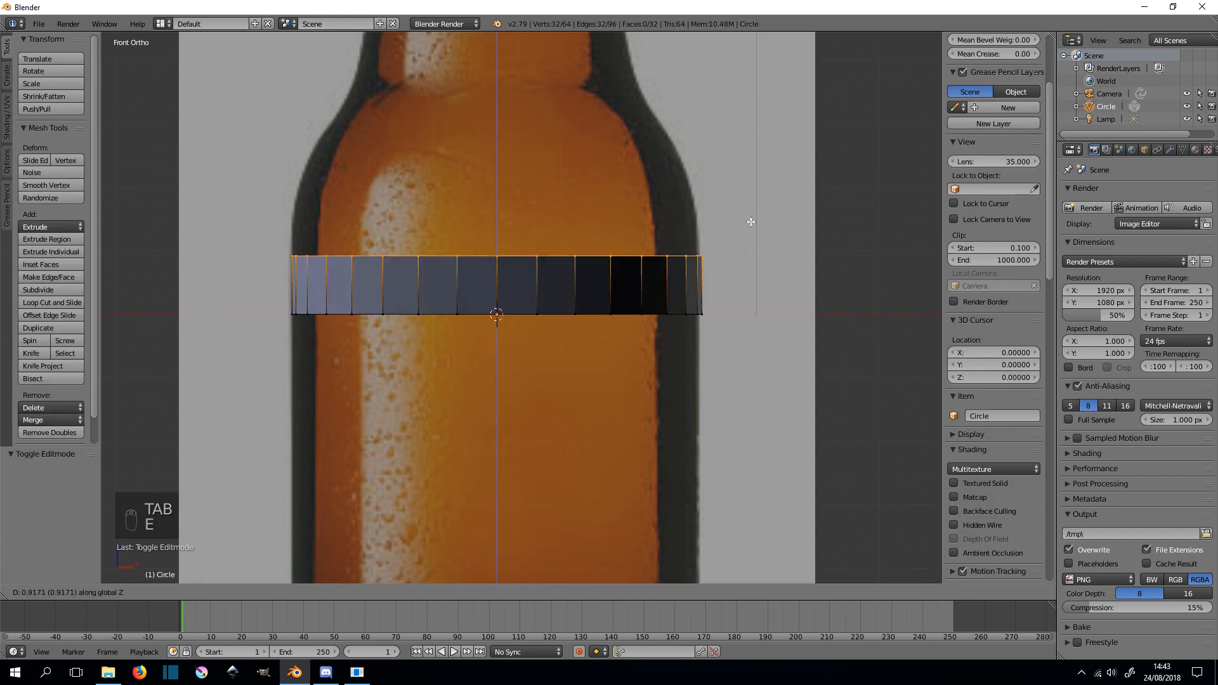
# - Extrude the ring upward along the bottle's body and scale the top edge by 0.998 to match the reference outline
pyautogui.click(770, 210)
pyautogui.keyDown('alt'); pyautogui.rightClick(696, 309); pyautogui.keyUp('alt')
pyautogui.press('s')
pyautogui.click(694, 305)
pyautogui.scroll(4, 693, 206)
pyautogui.keyDown('shift'); pyautogui.moveTo(693, 206); pyautogui.dragTo(538, 333, button='middle'); pyautogui.keyUp('shift')
pyautogui.keyDown('alt'); pyautogui.rightClick(580, 293); pyautogui.keyUp('alt')
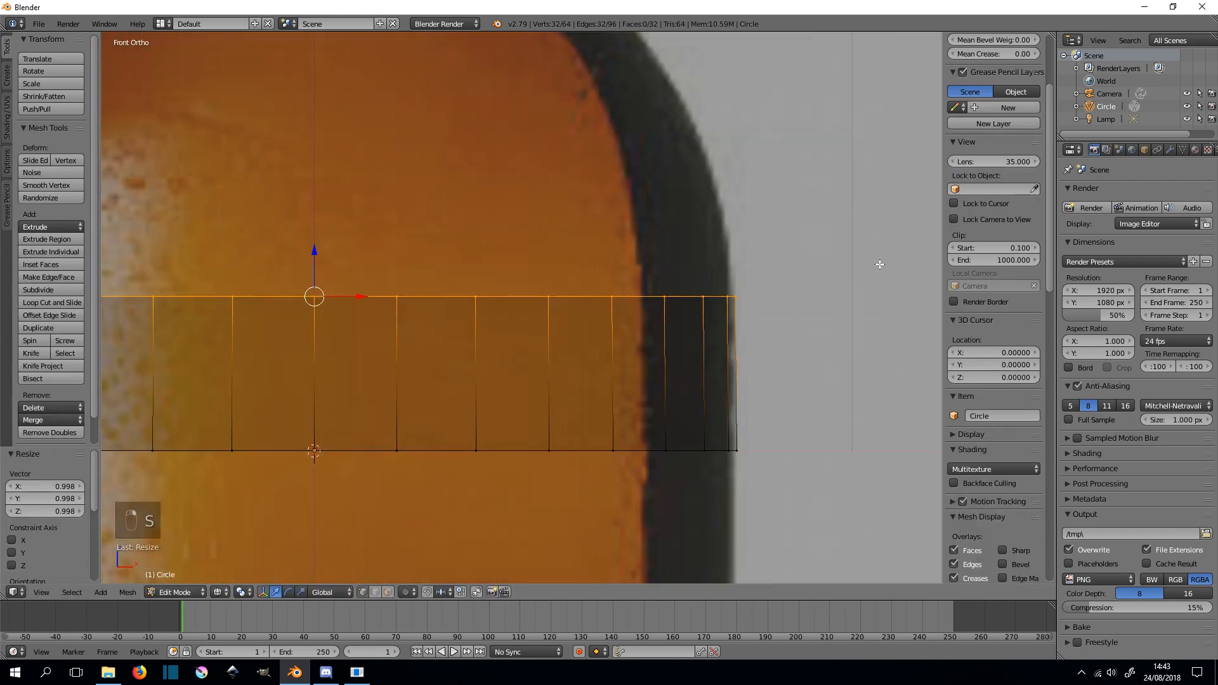
# - Extrude further rings up the lower shoulder of the bottle, narrowing them to follow the reference curve
pyautogui.keyDown('shift'); pyautogui.moveTo(878, 264); pyautogui.dragTo(878, 498, button='middle'); pyautogui.keyUp('shift')
pyautogui.press('n')
pyautogui.press('e')
pyautogui.click(866, 369)
pyautogui.press('s')
pyautogui.click(848, 394)
pyautogui.press('e')
pyautogui.click(760, 236)
pyautogui.press('e')
pyautogui.press('s')
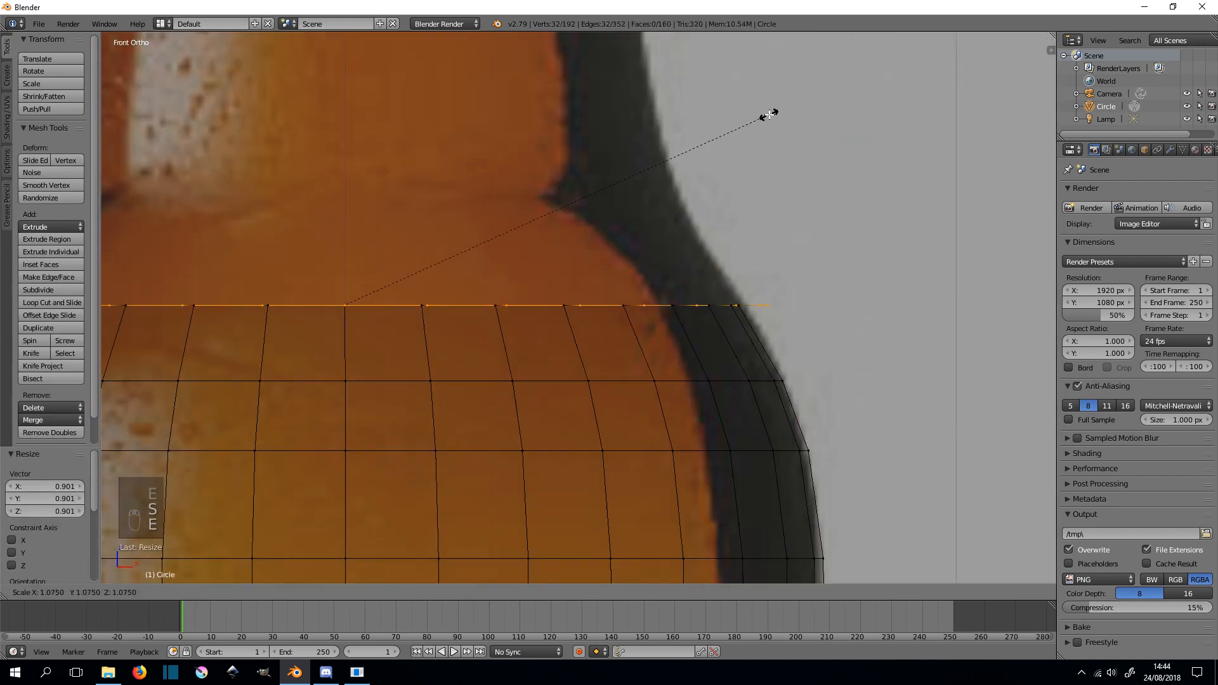
pyautogui.hotkey('ctrl', 'z')
# - Extrude two rings along the upper shoulder and scale them inward to reach the base of the neck
pyautogui.press('e')
pyautogui.click(825, 95)
pyautogui.press('s')
pyautogui.click(754, 106)
pyautogui.press('e')
pyautogui.click(745, 77)
pyautogui.press('s')
pyautogui.click(737, 73)
# - Extrude two rings up the neck and scale each down to follow its taper, the last one by 0.840
pyautogui.keyDown('shift'); pyautogui.moveTo(738, 66); pyautogui.dragTo(832, 440, button='middle'); pyautogui.keyUp('shift')
pyautogui.press('e')
pyautogui.click(805, 171)
pyautogui.press('s')
pyautogui.click(803, 240)
pyautogui.press('e')
pyautogui.click(793, 203)
pyautogui.press('s')
pyautogui.keyDown('shift'); pyautogui.moveTo(804, 272); pyautogui.dragTo(854, 424, button='middle'); pyautogui.keyUp('shift')
pyautogui.click(768, 254)
# - Extrude the upper neck to just below the lip, scaling the ring to match the reference outline
pyautogui.press('e')
pyautogui.click(845, 58)
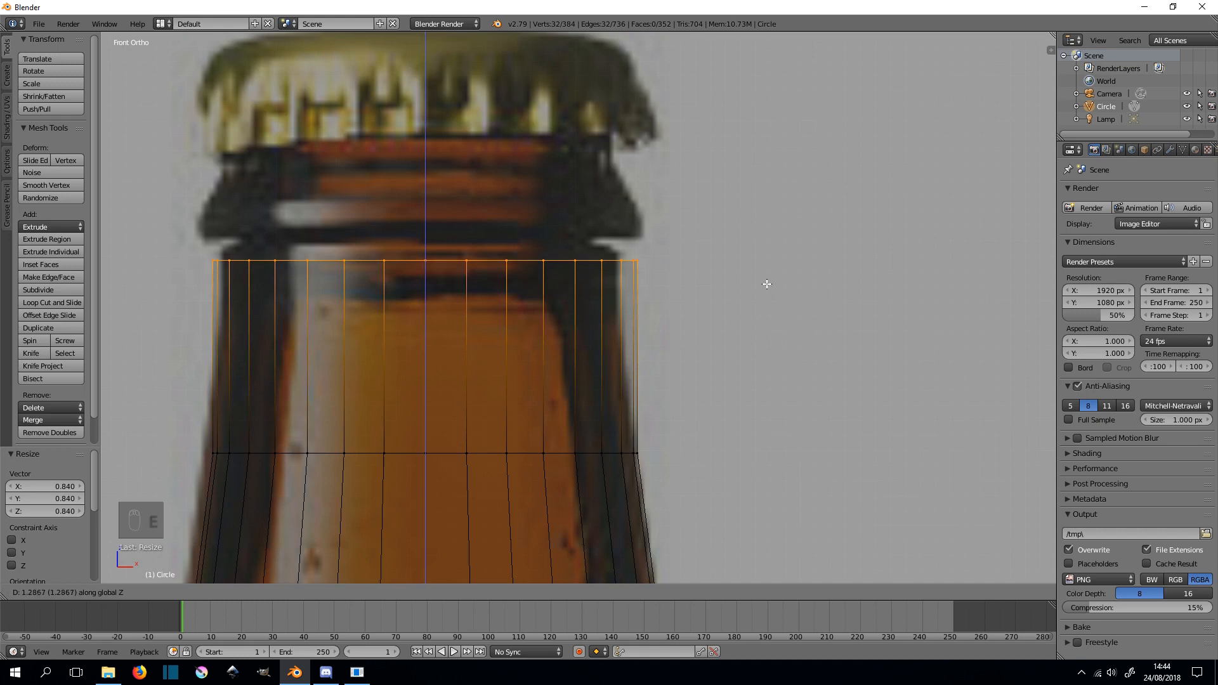
pyautogui.click(721, 329)
pyautogui.press('s')
pyautogui.click(726, 345)
pyautogui.press('e')
pyautogui.click(725, 280)
pyautogui.keyDown('shift'); pyautogui.moveTo(726, 280); pyautogui.dragTo(718, 350, button='middle'); pyautogui.keyUp('shift')
pyautogui.scroll(7, 717, 355)
# - Extrude short rings above the neck and scale them inward to form the groove beneath the lip
pyautogui.press('e')
pyautogui.click(811, 340)
pyautogui.press('s')
pyautogui.click(797, 340)
pyautogui.press('e')
pyautogui.click(687, 292)
pyautogui.press('s')
pyautogui.click(674, 269)
# - Extrude and widen rings out of the groove to shape the lower edge of the lip, scaling the last by 1.026
pyautogui.press('e')
pyautogui.click(705, 225)
pyautogui.press('s')
pyautogui.click(736, 222)
pyautogui.press('e')
pyautogui.press('e')
pyautogui.click(916, 172)
pyautogui.press('s')
pyautogui.click(928, 171)
# - Extrude rings up the lip and narrow them toward the cap, scaling the last one by 0.988
pyautogui.press('e')
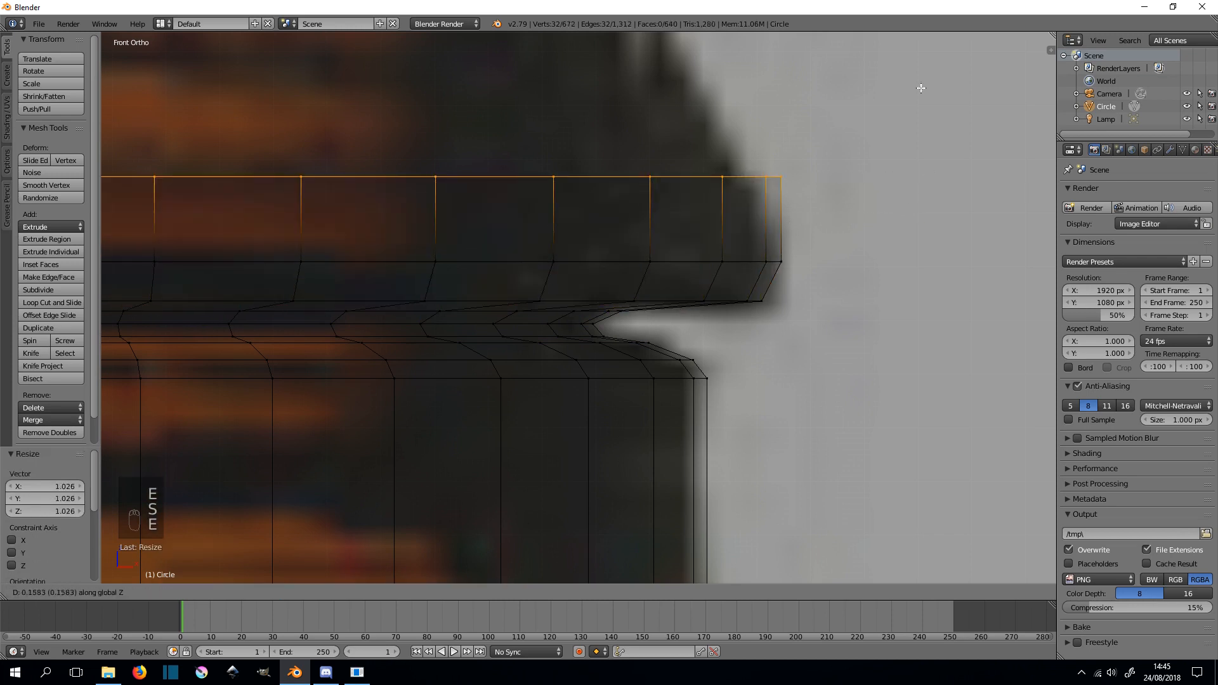
pyautogui.click(913, 117)
pyautogui.press('s')
pyautogui.click(900, 114)
pyautogui.click(762, 166)
pyautogui.press('s')
pyautogui.click(753, 173)
pyautogui.scroll(-6, 739, 216)
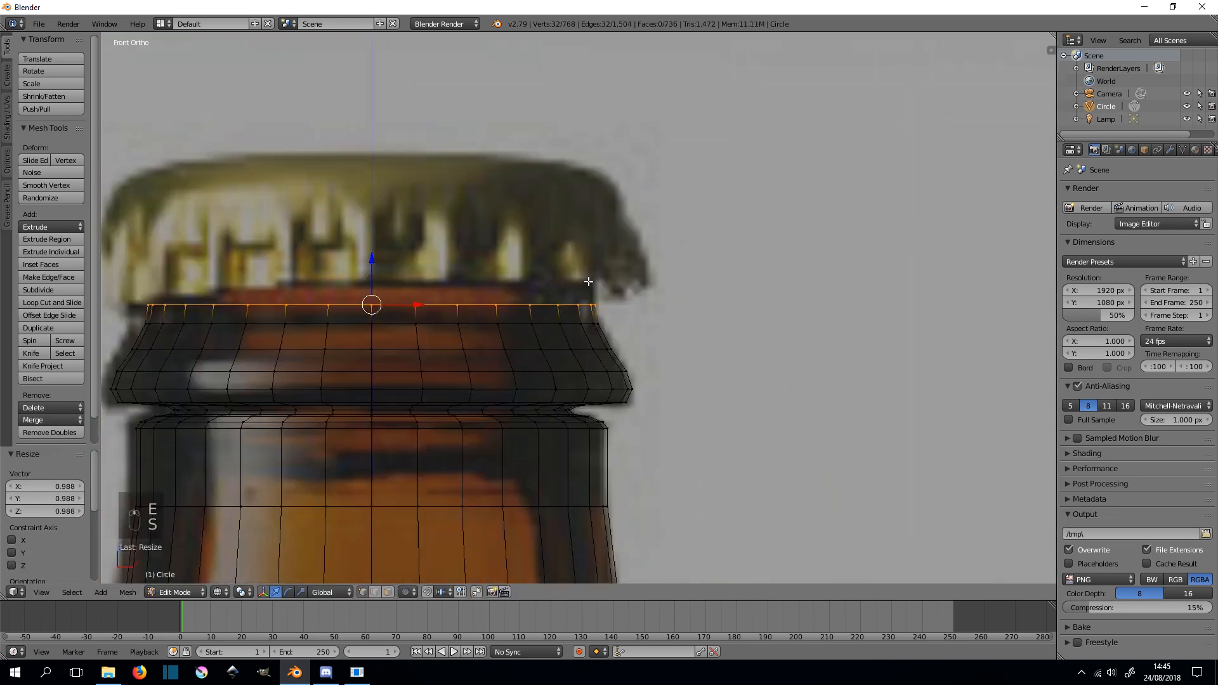
# - Extrude the top rim just under the cap, flaring one ring by 1.036 and scaling a final ring above it
pyautogui.scroll(2, 718, 270)
pyautogui.press('e')
pyautogui.click(660, 268)
pyautogui.press('s')
pyautogui.click(666, 264)
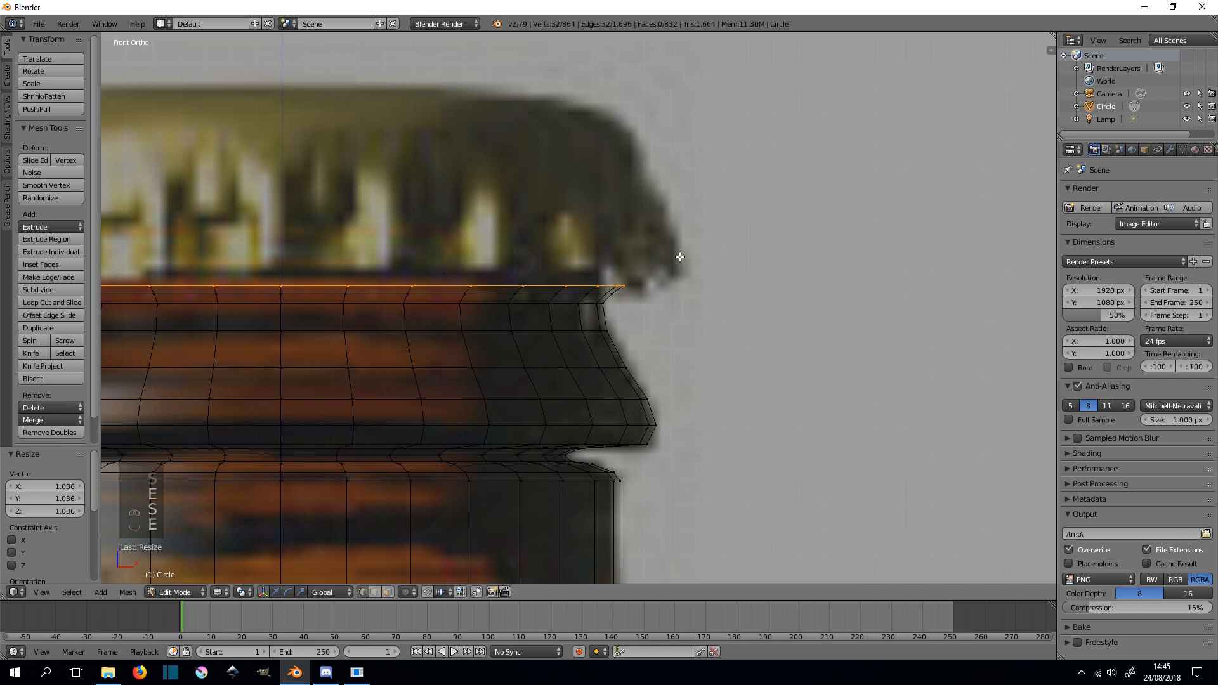
pyautogui.press('e')
pyautogui.press('s')
pyautogui.click(668, 245)
# - Select the bottom edge loop of the body and extrude it down 9.627 to near the bottle's base
pyautogui.scroll(-10, 671, 298)
pyautogui.scroll(-1, 671, 308)
pyautogui.keyDown('shift'); pyautogui.moveTo(673, 393); pyautogui.dragTo(654, 76, button='middle'); pyautogui.keyUp('shift')
pyautogui.keyDown('alt'); pyautogui.rightClick(603, 224); pyautogui.keyUp('alt')
pyautogui.press('e')
pyautogui.click(734, 524)
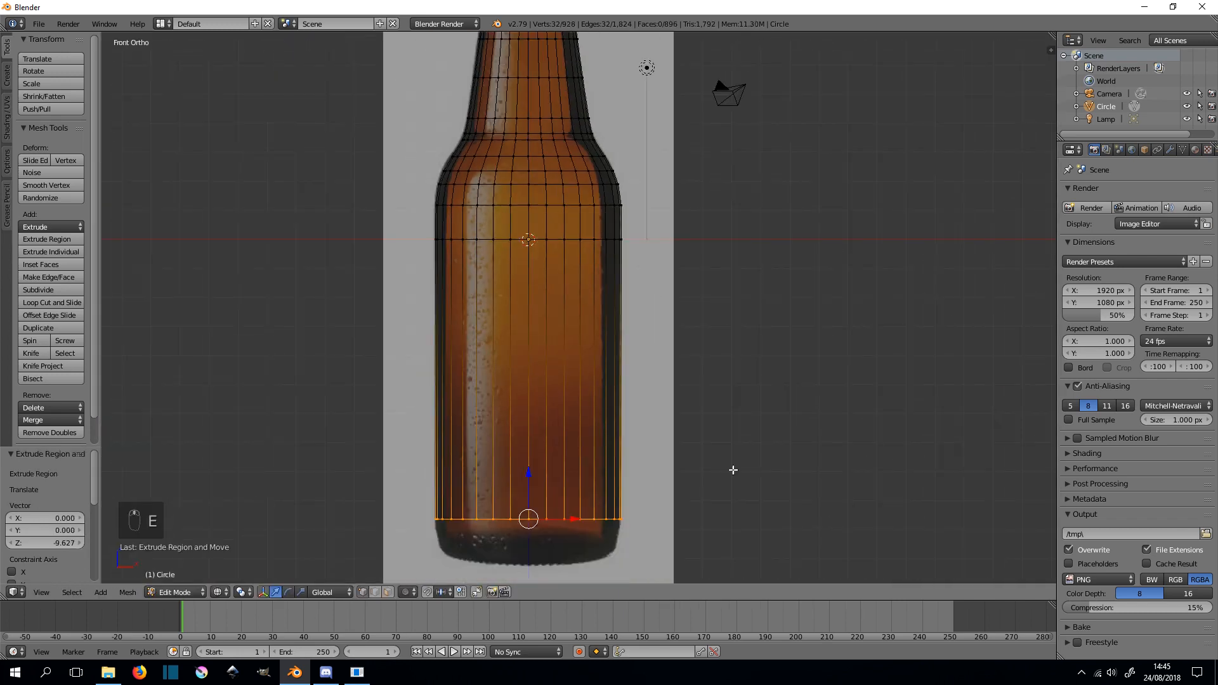
# - Extrude two rings below the body and scale each inward to follow the rounded base
pyautogui.press('e')
pyautogui.click(862, 260)
pyautogui.press('s')
pyautogui.click(850, 260)
pyautogui.press('e')
pyautogui.click(857, 339)
pyautogui.press('s')
pyautogui.click(827, 337)
# - Extrude and shrink a last ring at the base, and fill the bottom with a face before leaving Edit Mode
pyautogui.press('e')
pyautogui.click(823, 364)
pyautogui.press('s')
pyautogui.click(794, 368)
pyautogui.press('f')
pyautogui.scroll(-10, 761, 337)
pyautogui.press('Tab')
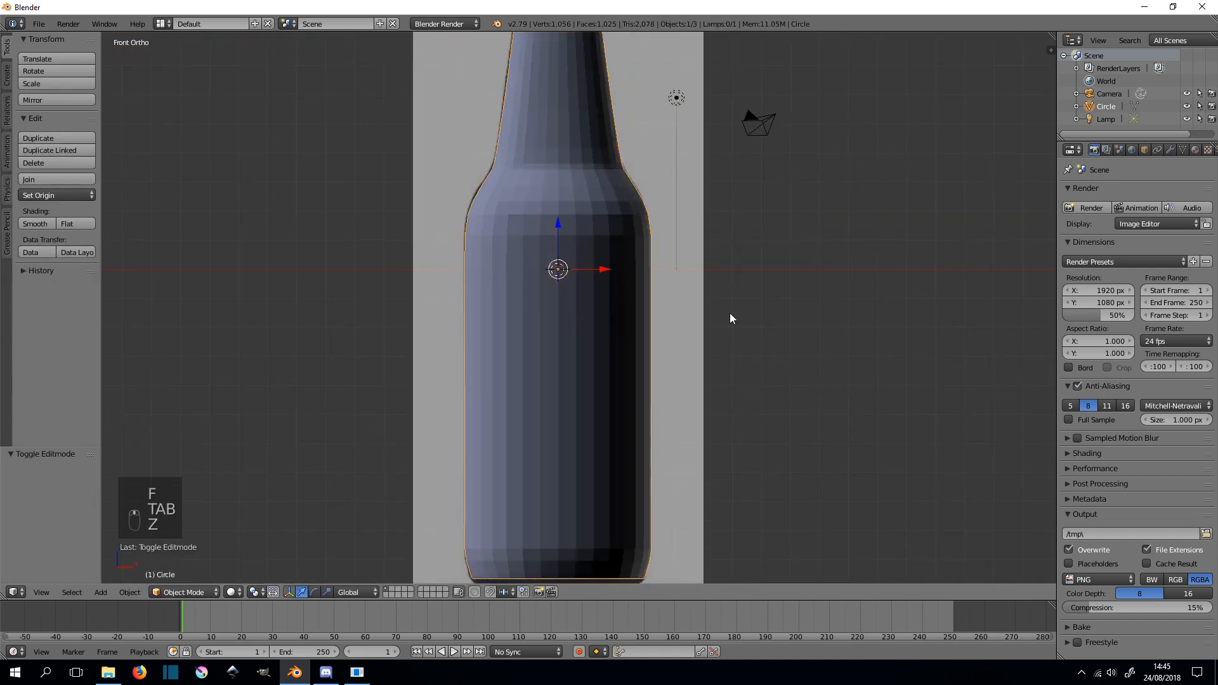
# - Display the bottle in solid shading and add Solidify and Subdivision Surface modifiers, adjusting the thickness and subdivision level
pyautogui.press('z')
pyautogui.moveTo(749, 419); pyautogui.dragTo(695, 154, button='middle')
pyautogui.click(1170, 150)
pyautogui.click(1113, 193)
pyautogui.click(958, 389)
pyautogui.moveTo(1101, 248); pyautogui.dragTo(1129, 248)
pyautogui.click(1117, 192)
pyautogui.click(976, 403)
pyautogui.moveTo(1072, 443); pyautogui.dragTo(1103, 442)
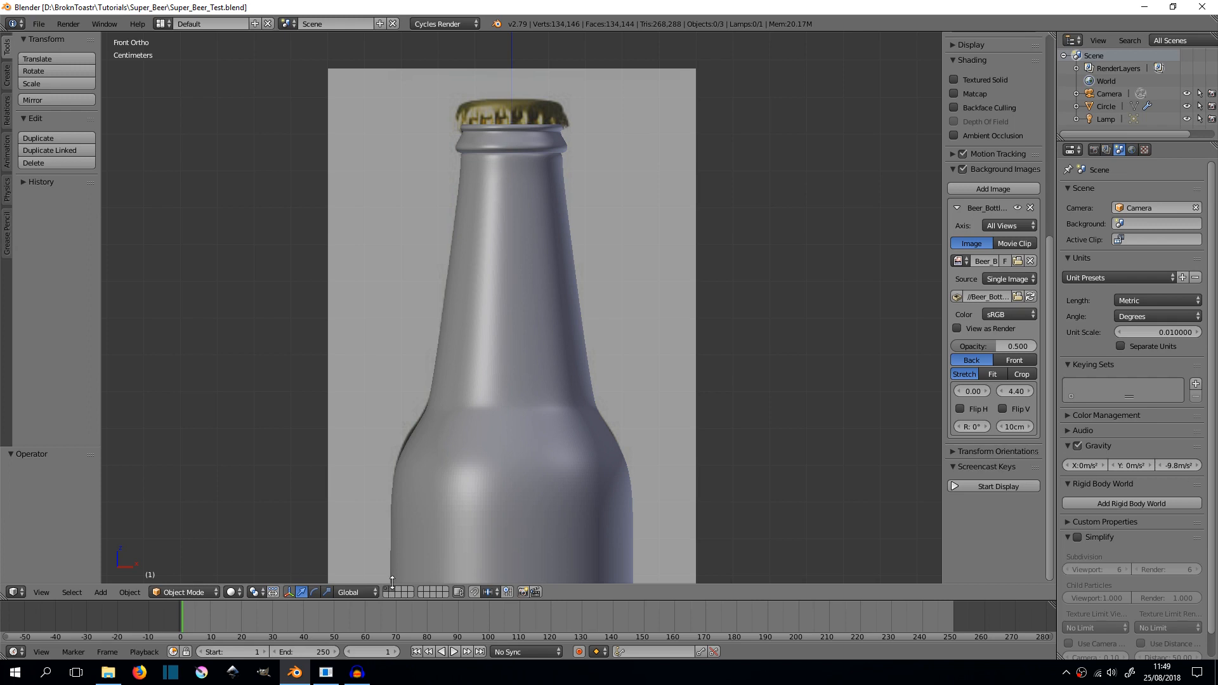
# - Switch to the empty second layer and toggle the reference background image off and back on
pyautogui.keyDown('shift'); pyautogui.moveTo(519, 385); pyautogui.dragTo(520, 427, button='middle'); pyautogui.keyUp('shift')
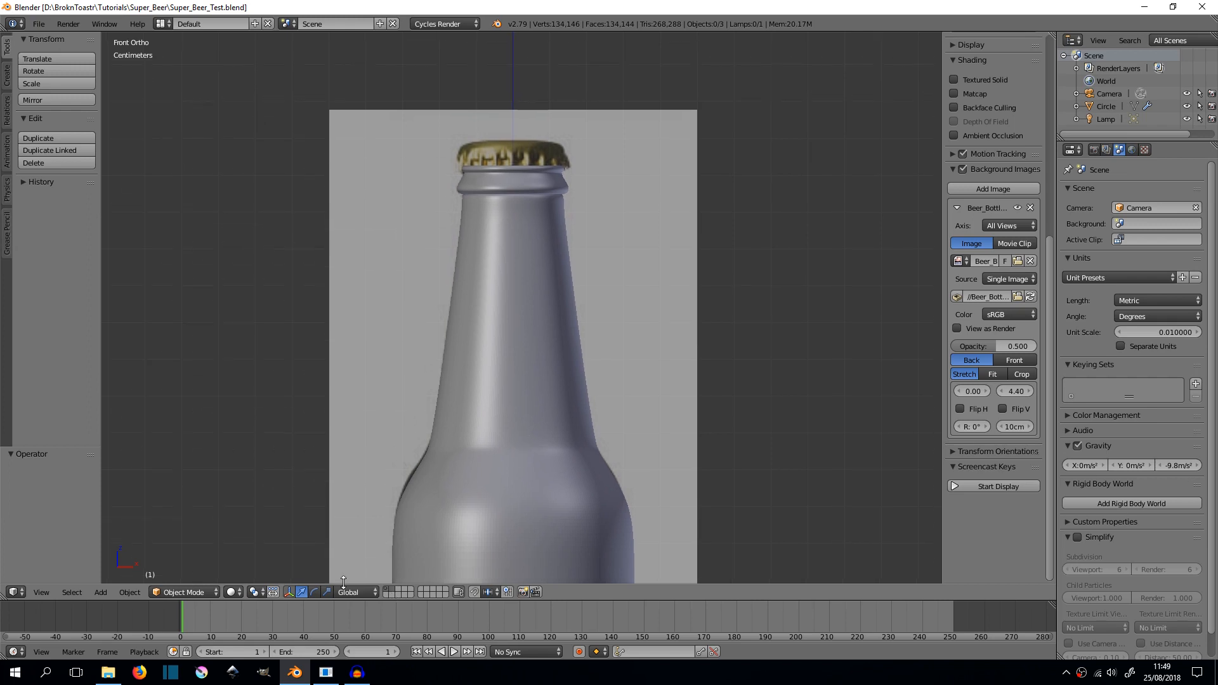
pyautogui.click(391, 590)
pyautogui.keyDown('shift'); pyautogui.moveTo(566, 395); pyautogui.dragTo(569, 485, button='middle'); pyautogui.keyUp('shift')
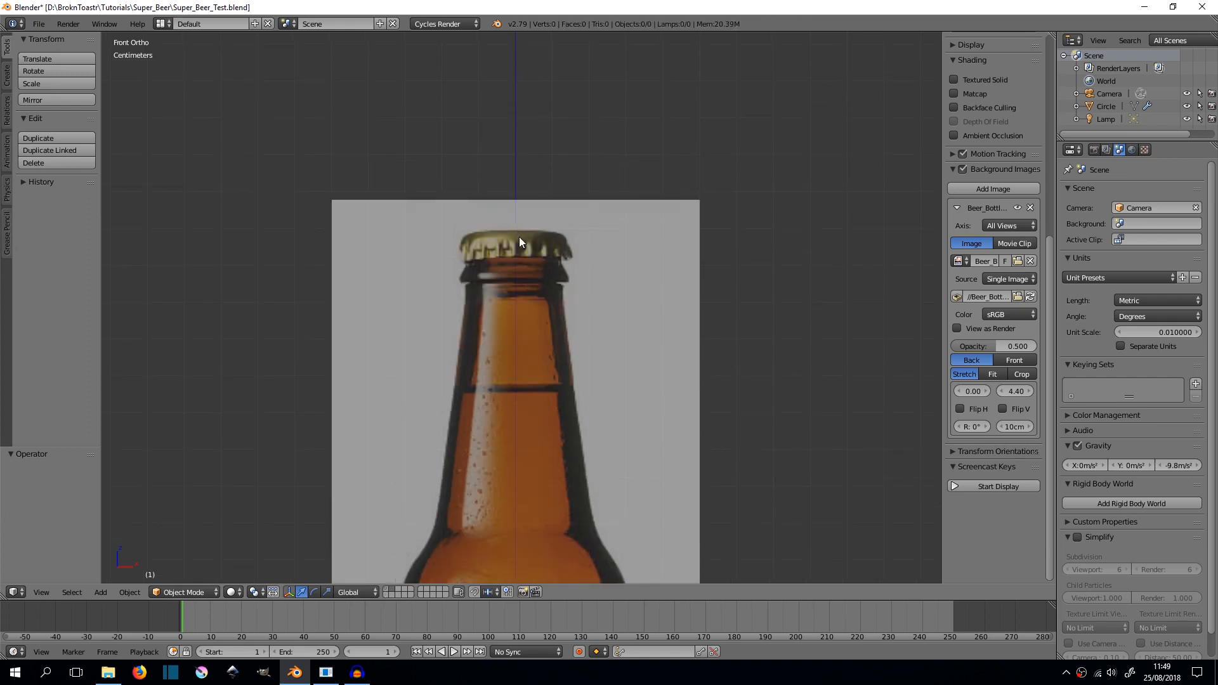
pyautogui.click(964, 170)
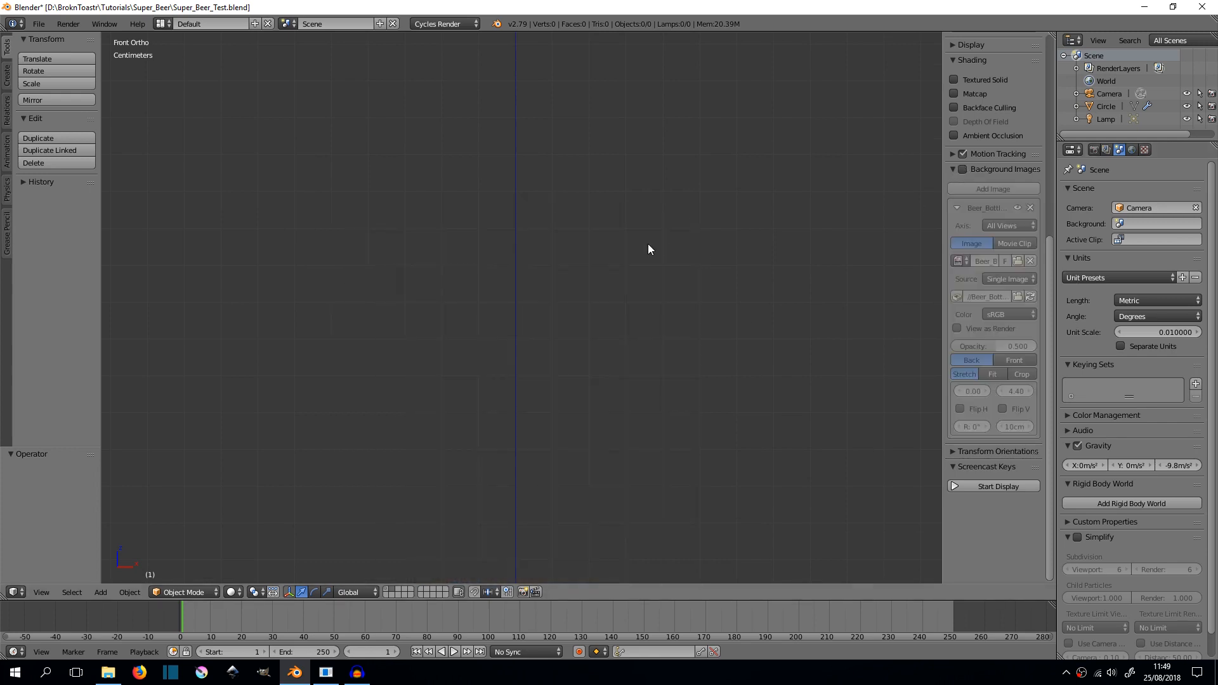
pyautogui.click(962, 169)
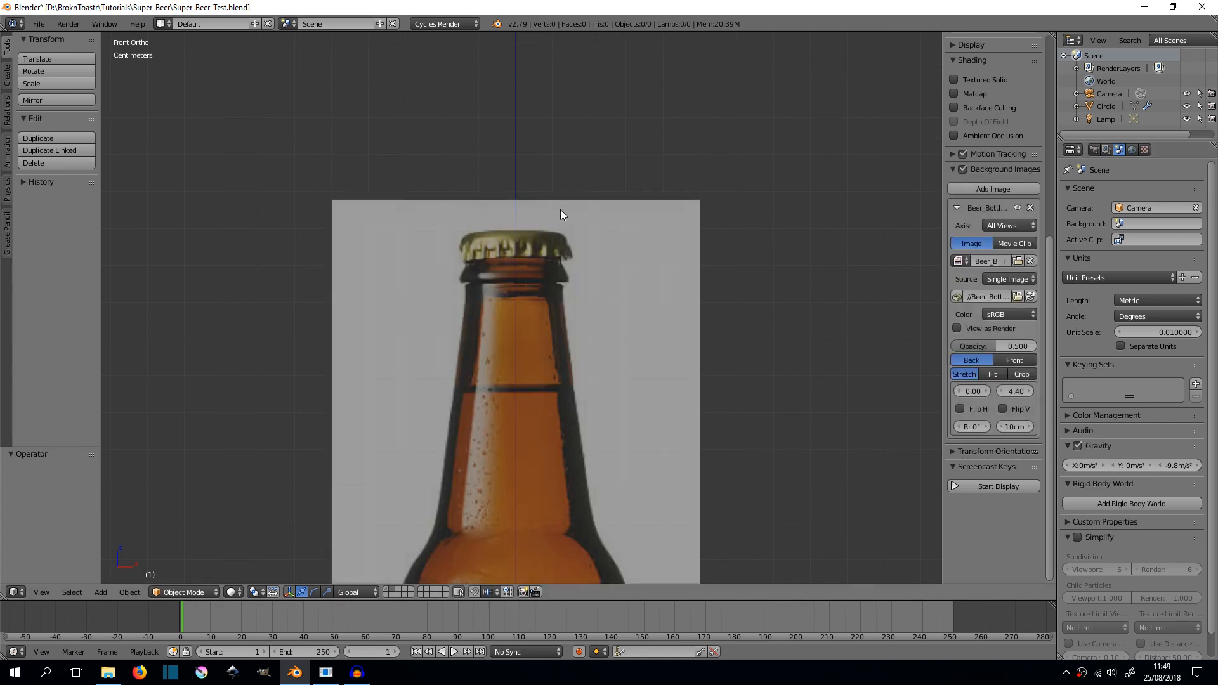
# - Add a 32-vertex mesh circle and scale it by 0.225 and again by 0.139 to the bottle's body width
pyautogui.hotkey('shift', 'a')
pyautogui.moveTo(561, 213)
pyautogui.click(650, 237)
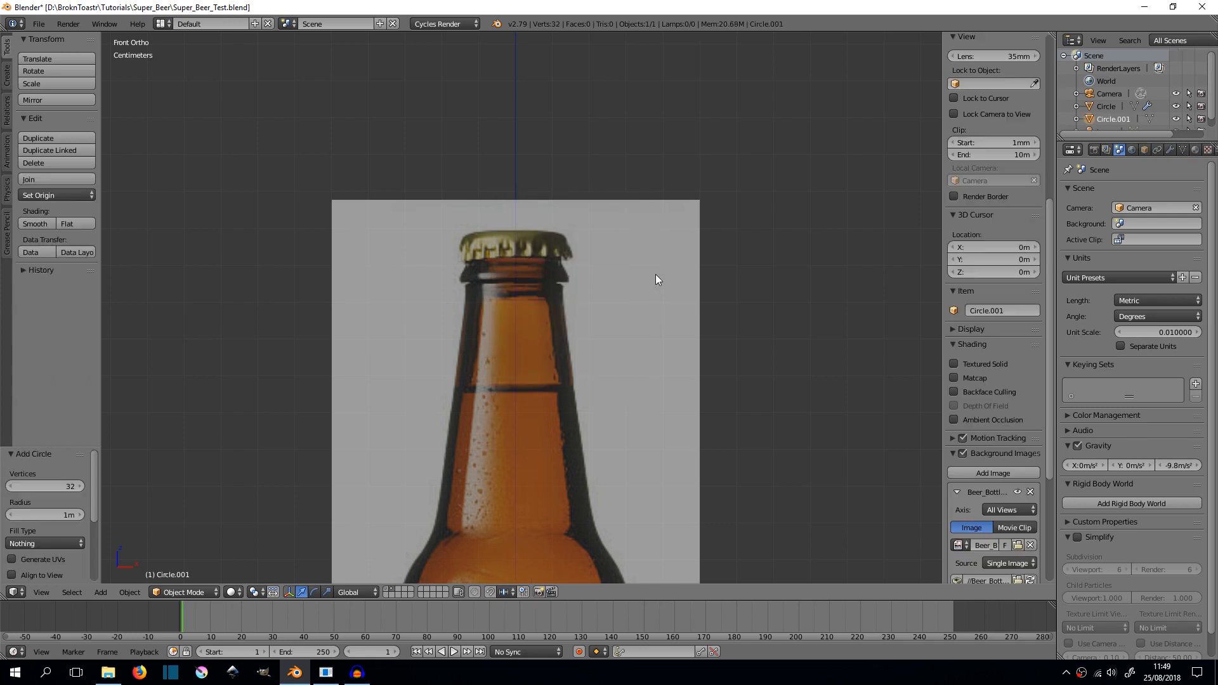
pyautogui.scroll(-4, 648, 382)
pyautogui.scroll(-2, 653, 379)
pyautogui.scroll(-2, 661, 381)
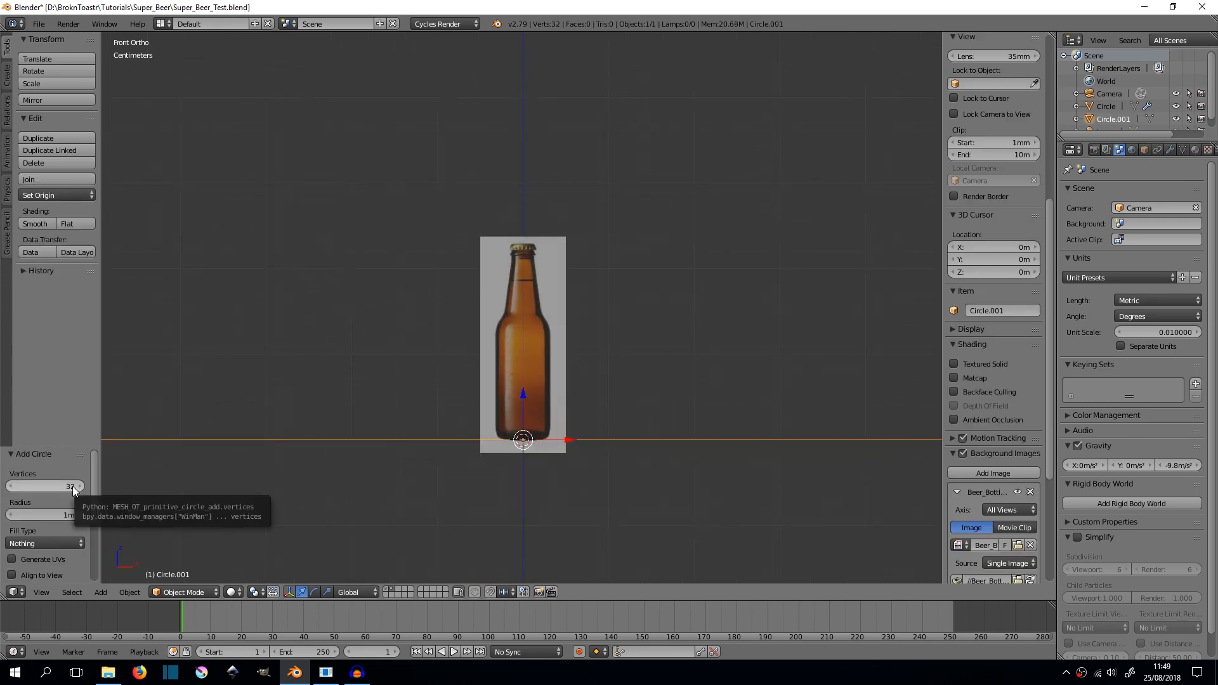
pyautogui.press('s')
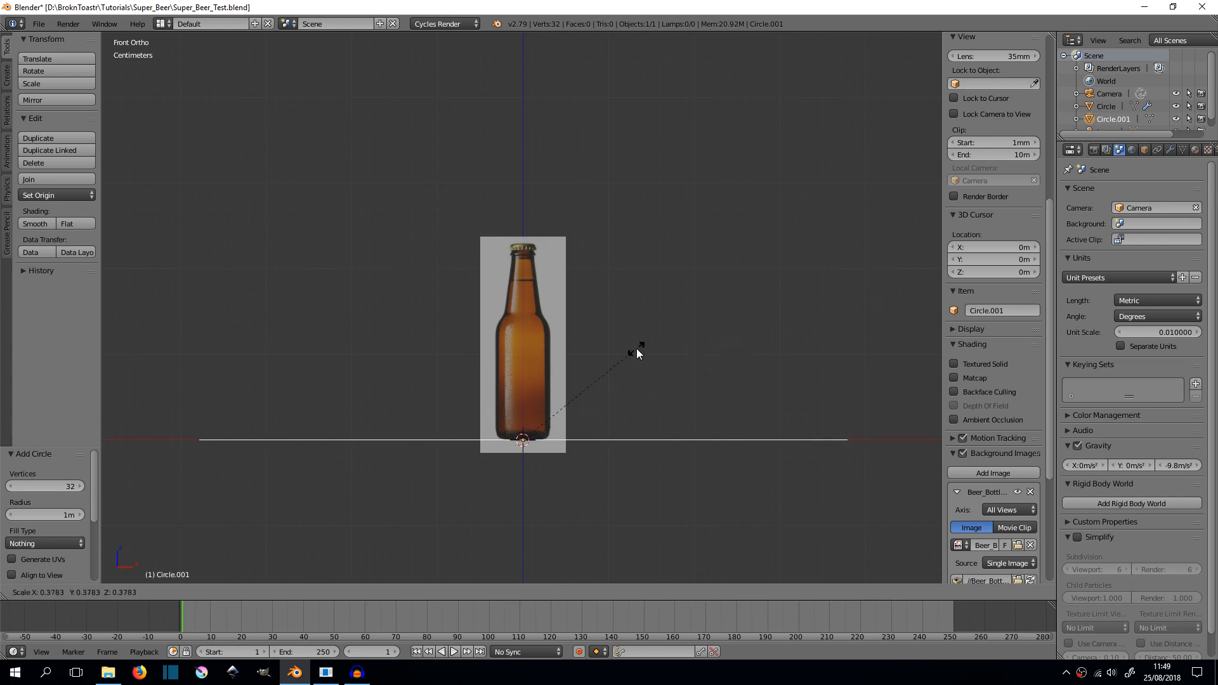
pyautogui.click(582, 376)
pyautogui.press('s')
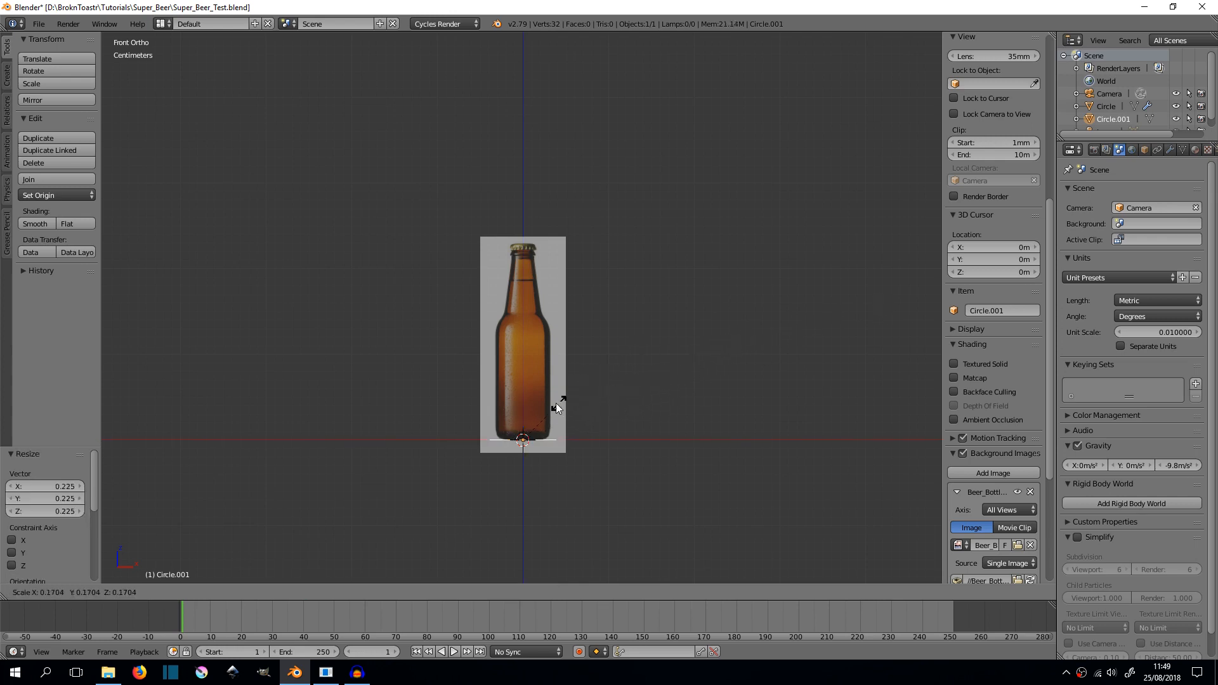
pyautogui.click(550, 408)
# - Move the circle 22.4 cm up along Z to the bottle cap and scale it by 0.477 to the cap's width
pyautogui.press('g')
pyautogui.press('z')
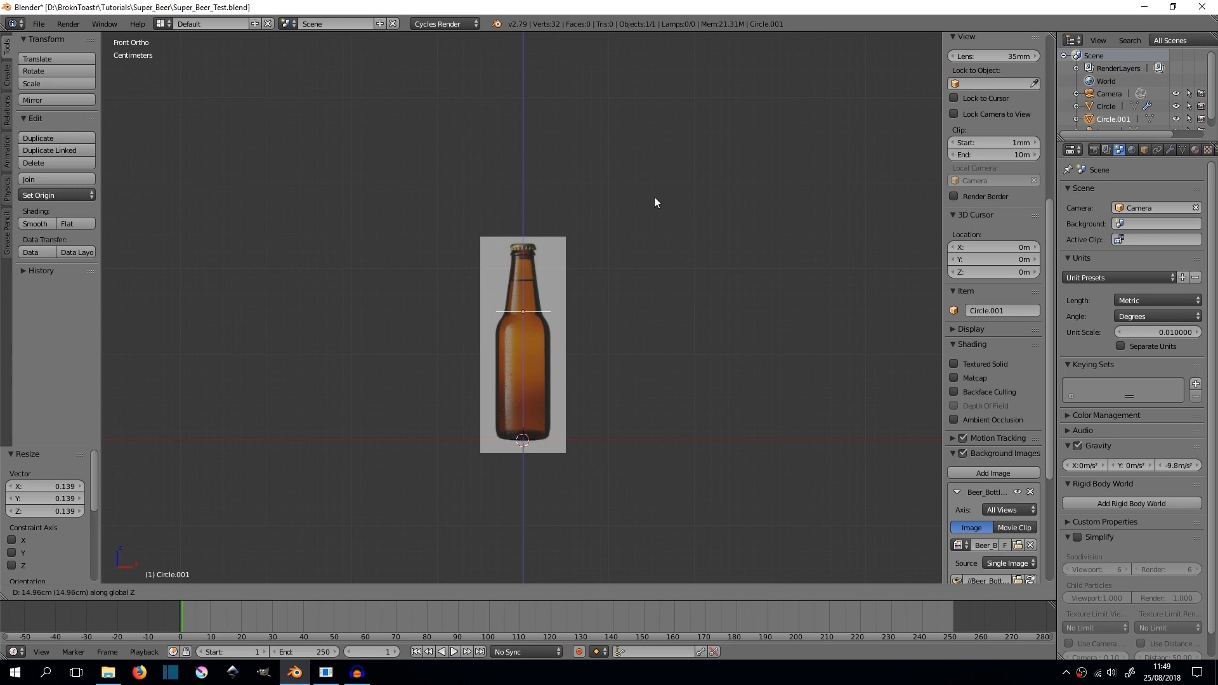
pyautogui.click(644, 216)
pyautogui.scroll(5, 559, 212)
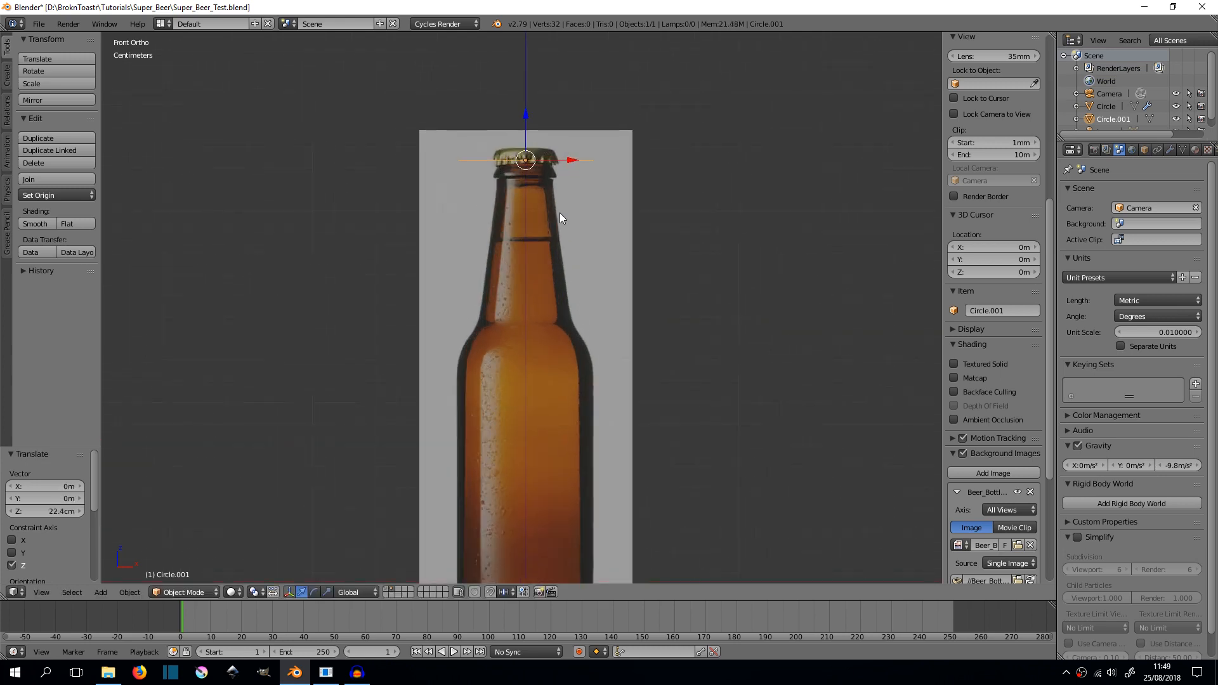
pyautogui.scroll(3, 560, 212)
pyautogui.keyDown('shift'); pyautogui.moveTo(590, 205); pyautogui.dragTo(606, 483, button='middle'); pyautogui.keyUp('shift')
pyautogui.scroll(6, 585, 302)
pyautogui.press('s')
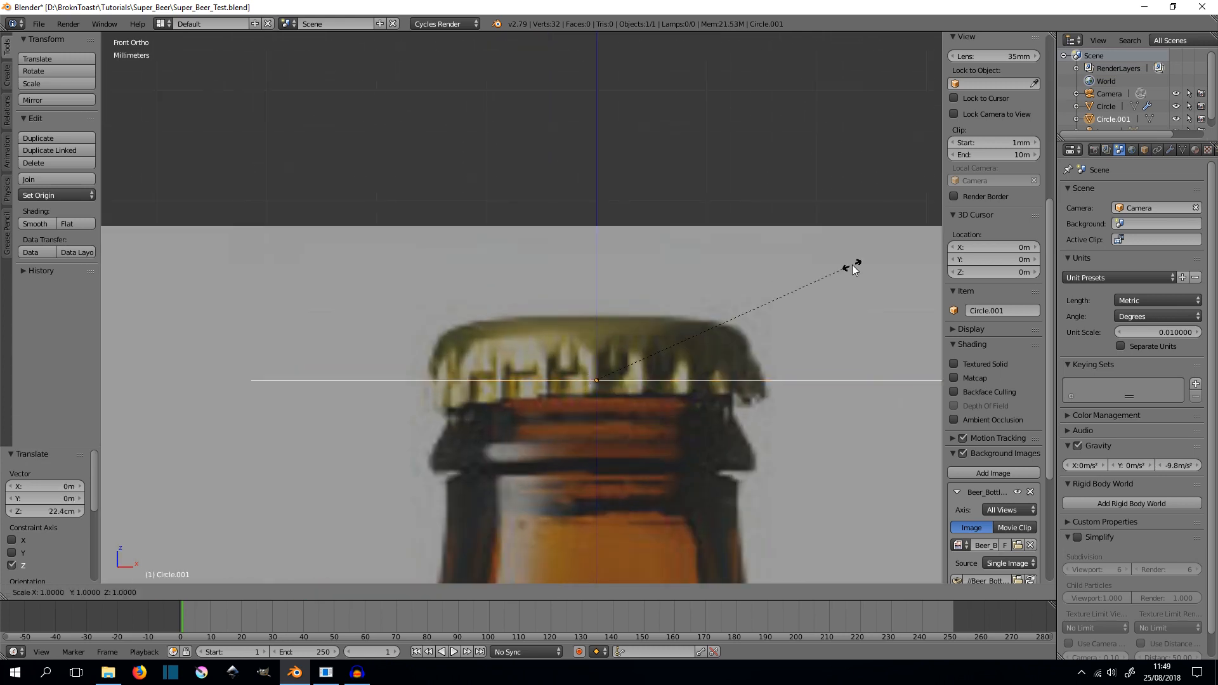
pyautogui.click(713, 318)
pyautogui.keyDown('shift'); pyautogui.moveTo(773, 347); pyautogui.dragTo(756, 298, button='middle'); pyautogui.keyUp('shift')
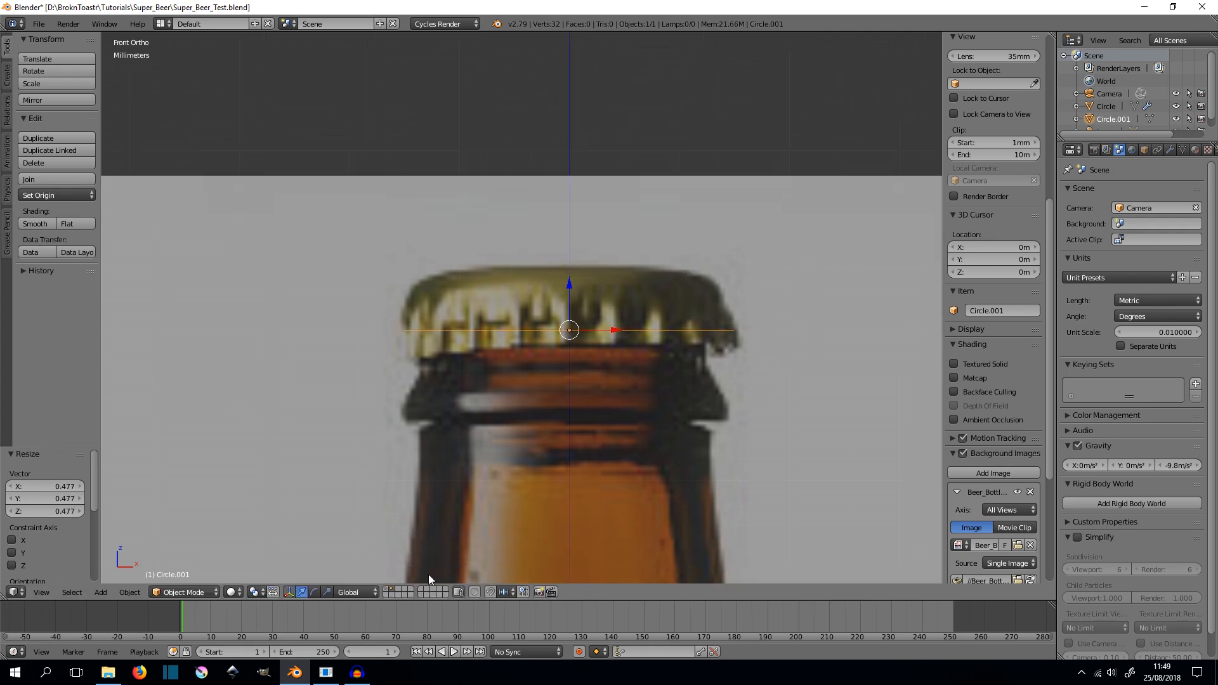
# - With the bottle's layer also shown, lower the circle 1.15 mm along Z and scale it by about 0.91 to fit the rim
pyautogui.keyDown('shift'); pyautogui.click(388, 591); pyautogui.keyUp('shift')
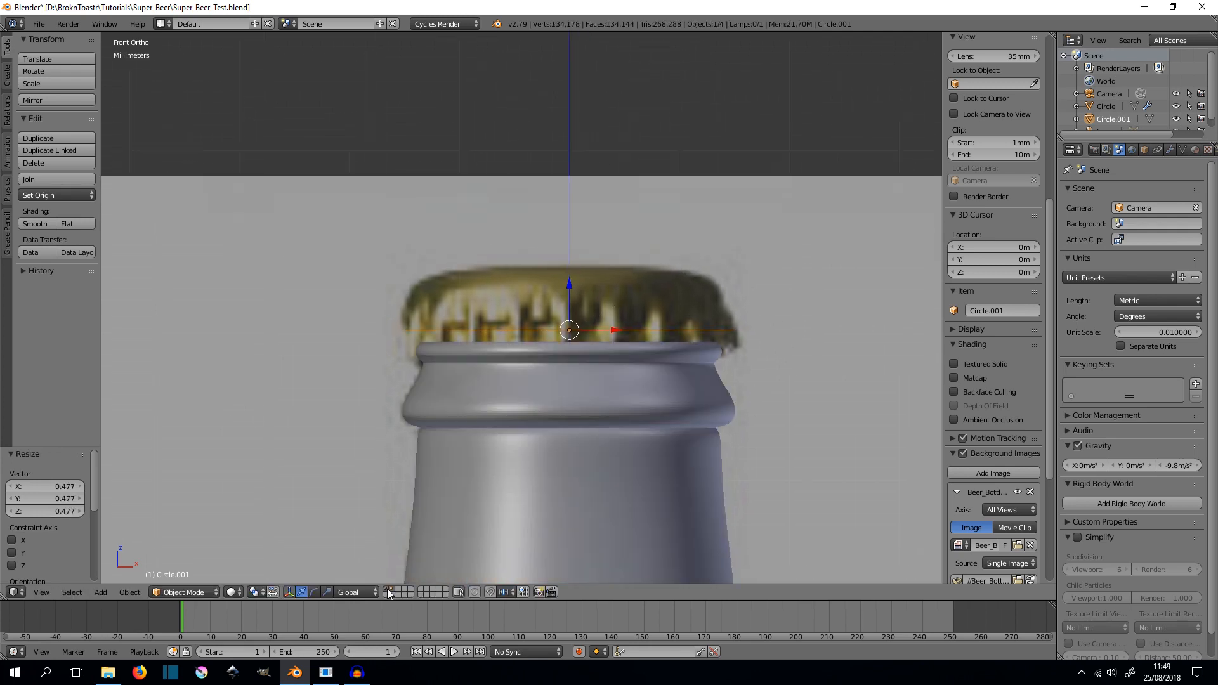
pyautogui.press('g')
pyautogui.press('z')
pyautogui.click(809, 264)
pyautogui.press('s')
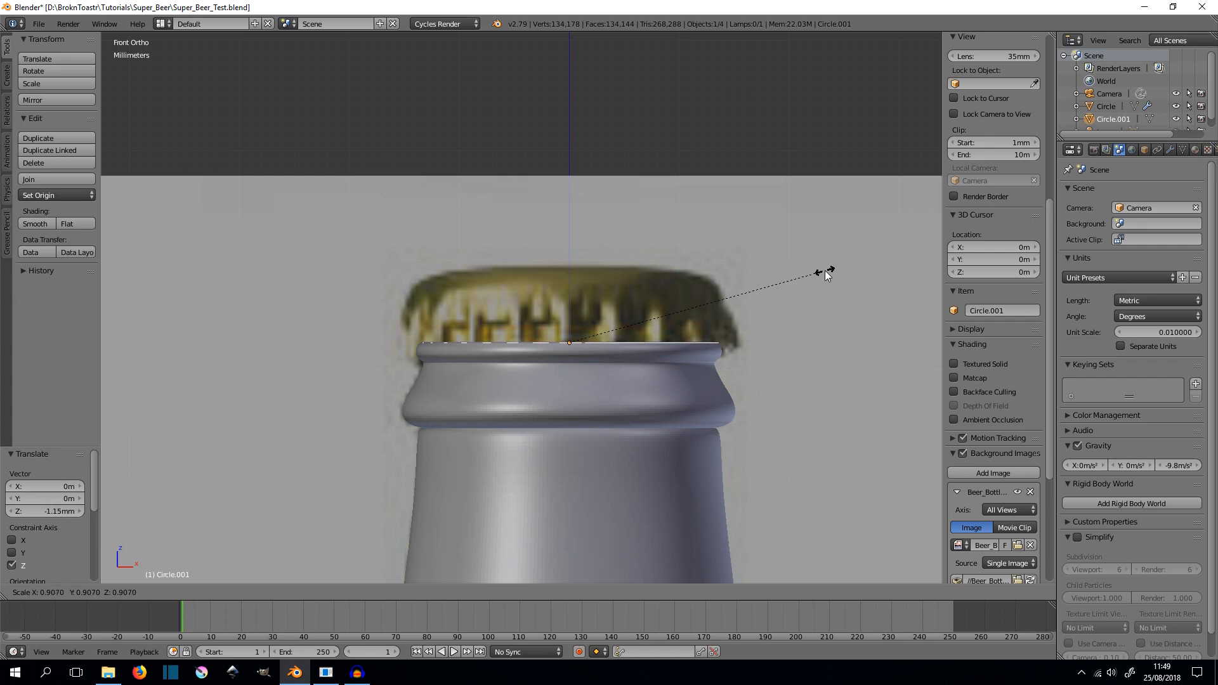
pyautogui.click(824, 271)
# - Show only the circle's layer and enter Edit Mode on the circle in an angled view
pyautogui.press('n')
pyautogui.scroll(3, 818, 269)
pyautogui.keyDown('shift'); pyautogui.moveTo(817, 269); pyautogui.dragTo(680, 193, button='middle'); pyautogui.keyUp('shift')
pyautogui.click(392, 593)
pyautogui.moveTo(660, 327)
pyautogui.mouseDown(button='middle')
pyautogui.moveTo(672, 402)
pyautogui.moveTo(647, 323)
pyautogui.mouseUp(button='middle')
pyautogui.press('Tab')
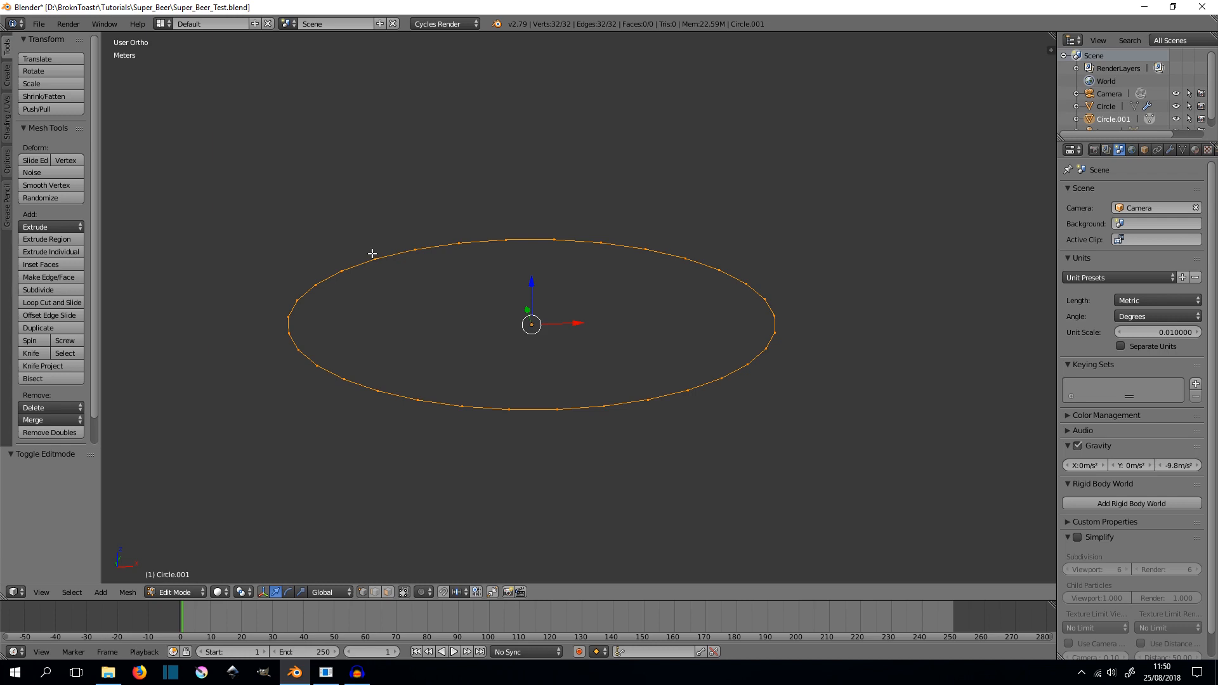
# - Start the Screencast Keys display in the 3D view
pyautogui.press('n')
pyautogui.scroll(-12, 985, 413)
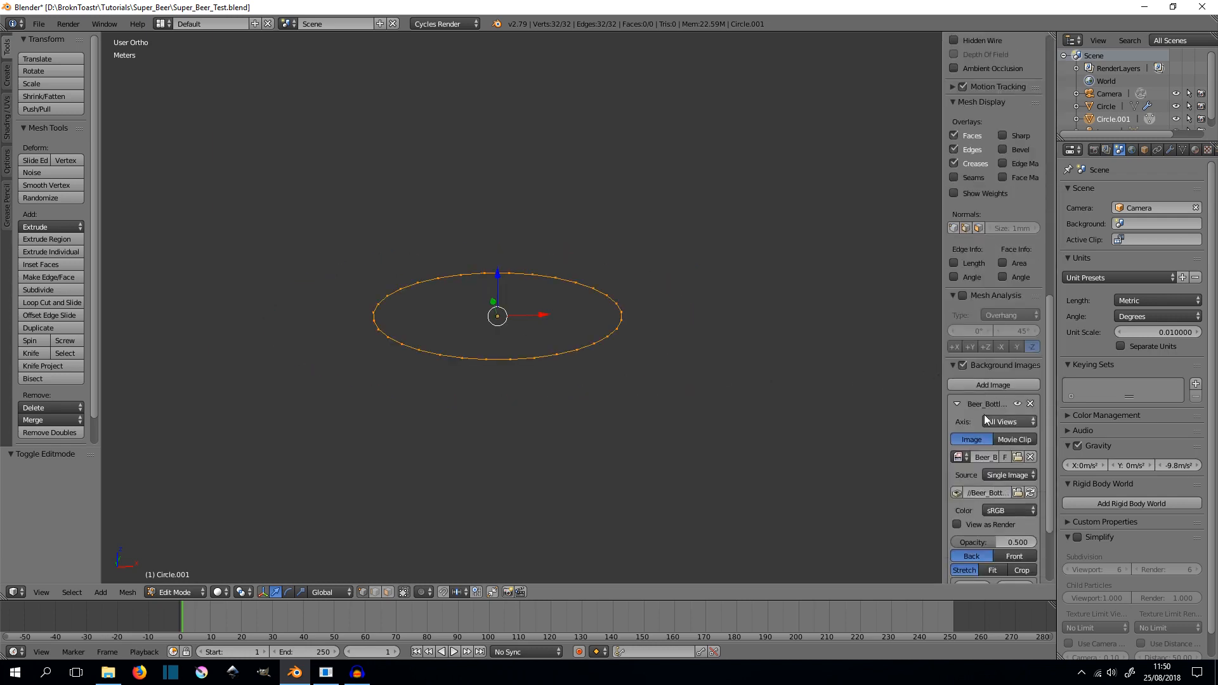
pyautogui.click(998, 573)
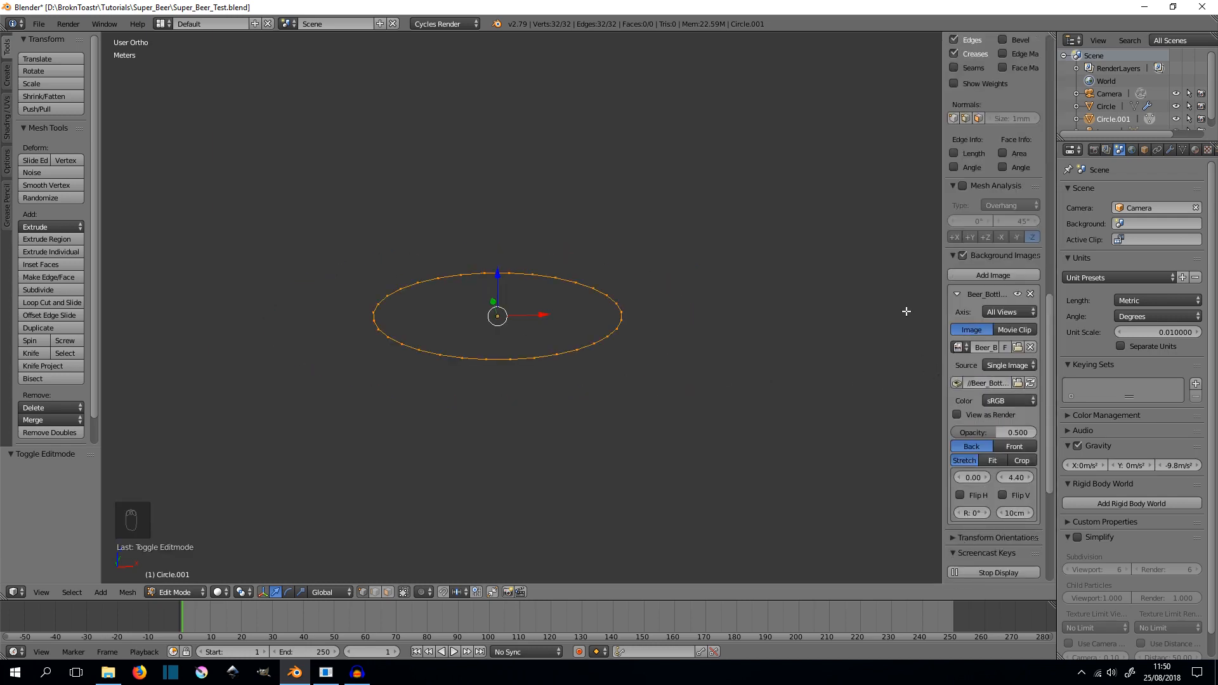
pyautogui.press('n')
pyautogui.scroll(3, 654, 283)
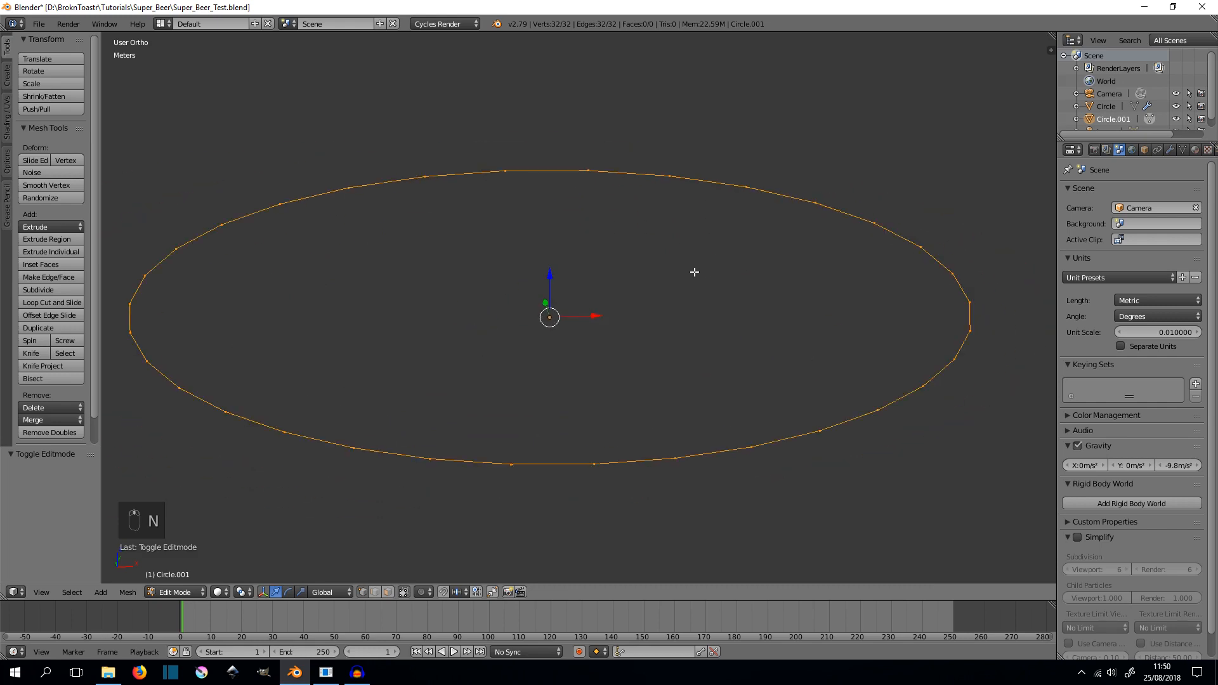
# - Apply Checker Deselect to the circle's vertices and scale the remaining selection inward by 0.785 to form a zigzag outline
pyautogui.click(75, 591)
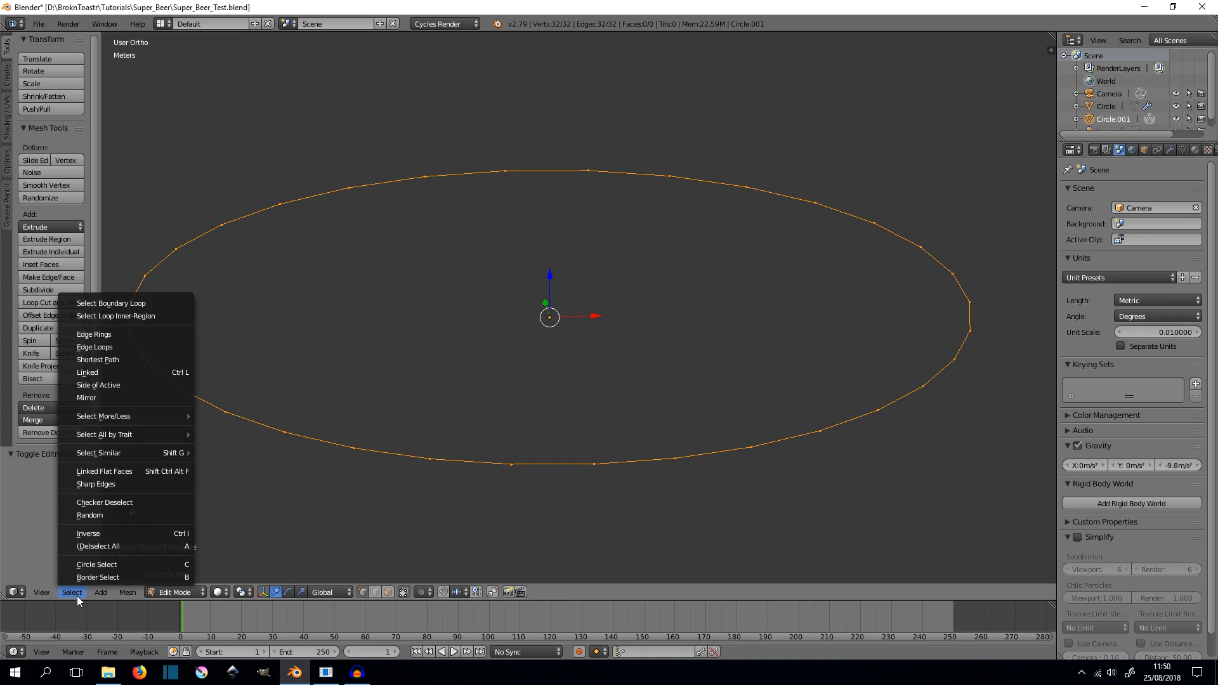
pyautogui.click(146, 501)
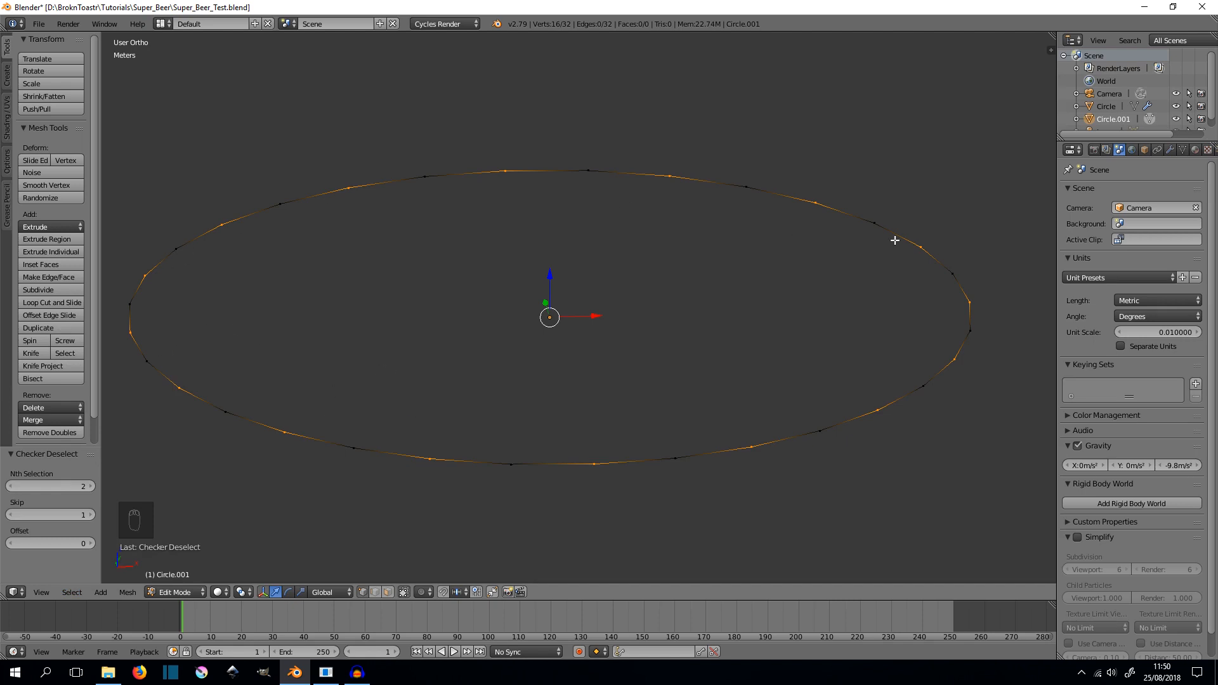
pyautogui.keyDown('shift'); pyautogui.scroll(-1, 769, 326); pyautogui.keyUp('shift')
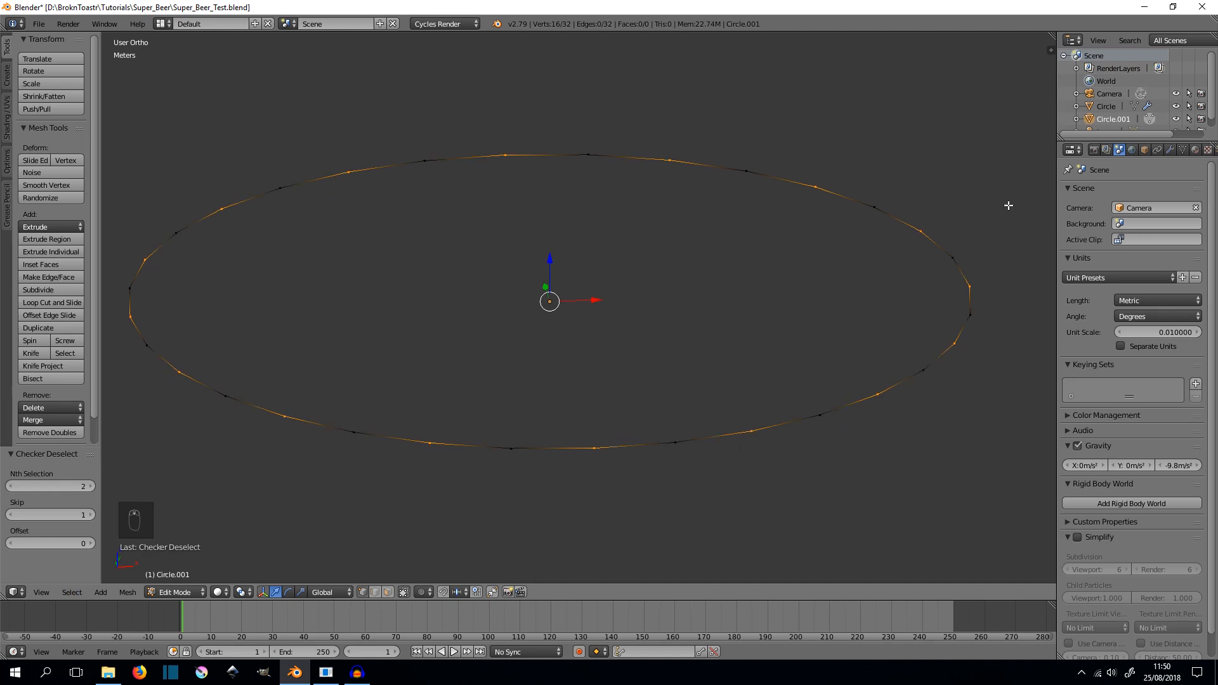
pyautogui.press('s')
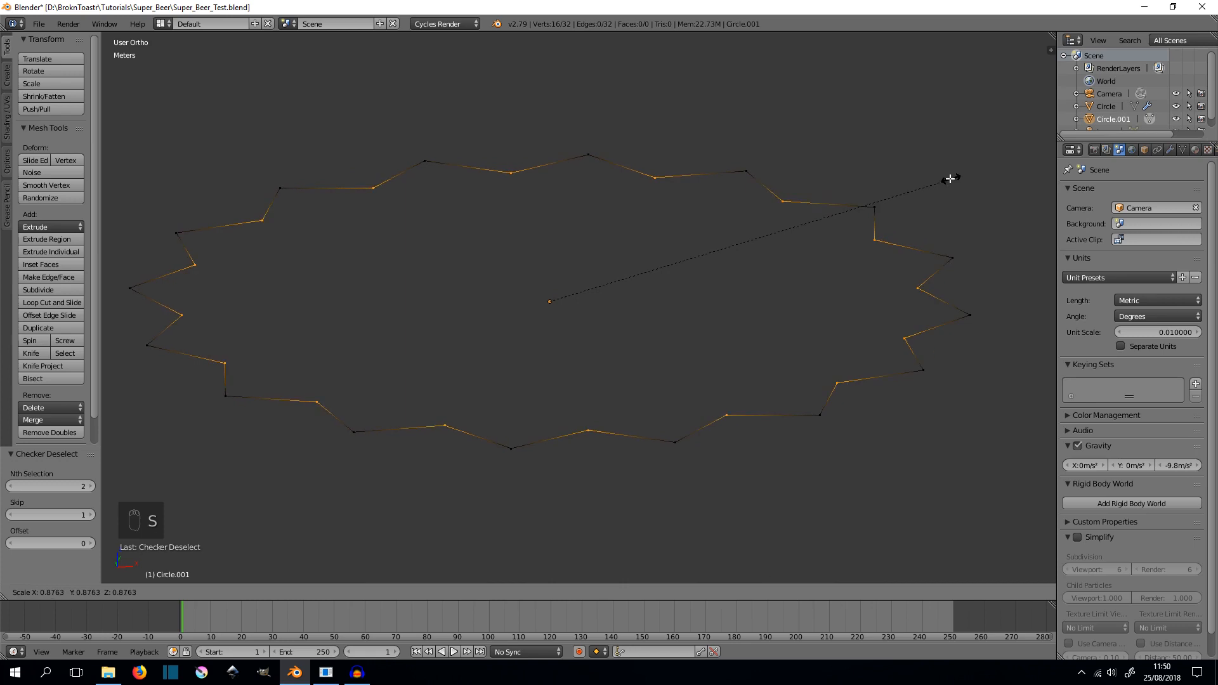
pyautogui.click(909, 186)
pyautogui.scroll(-1, 831, 254)
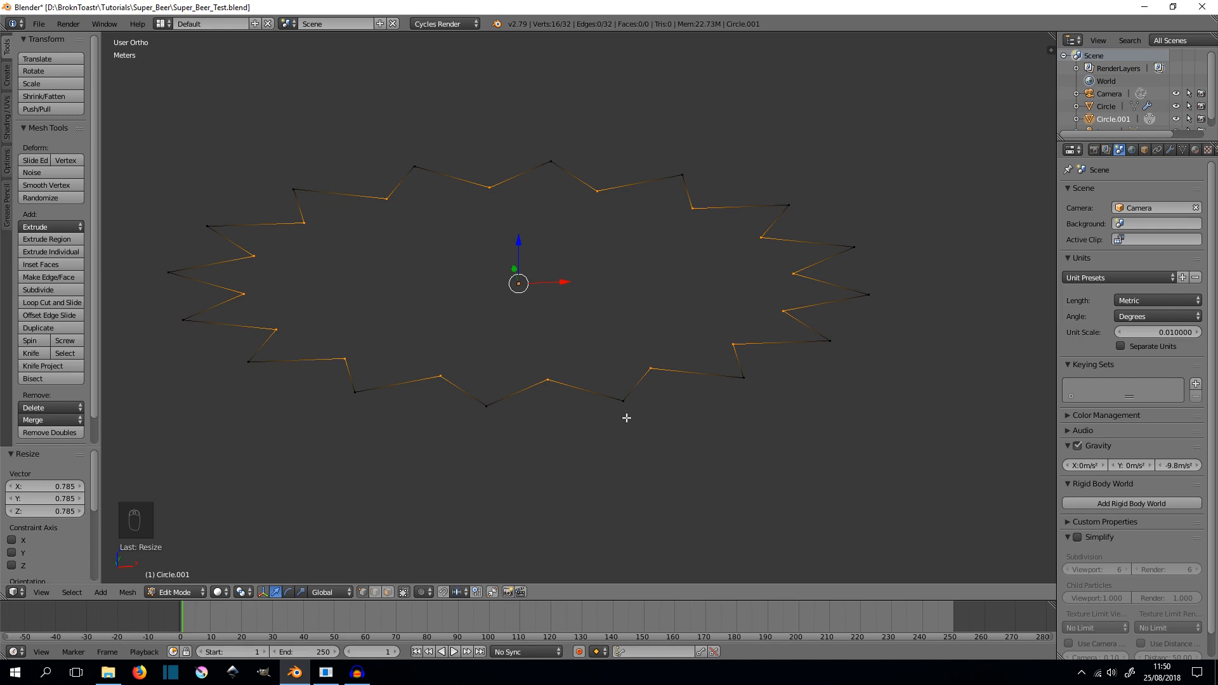
# - Select the whole zigzag edge loop of the cap outline
pyautogui.scroll(4, 626, 405)
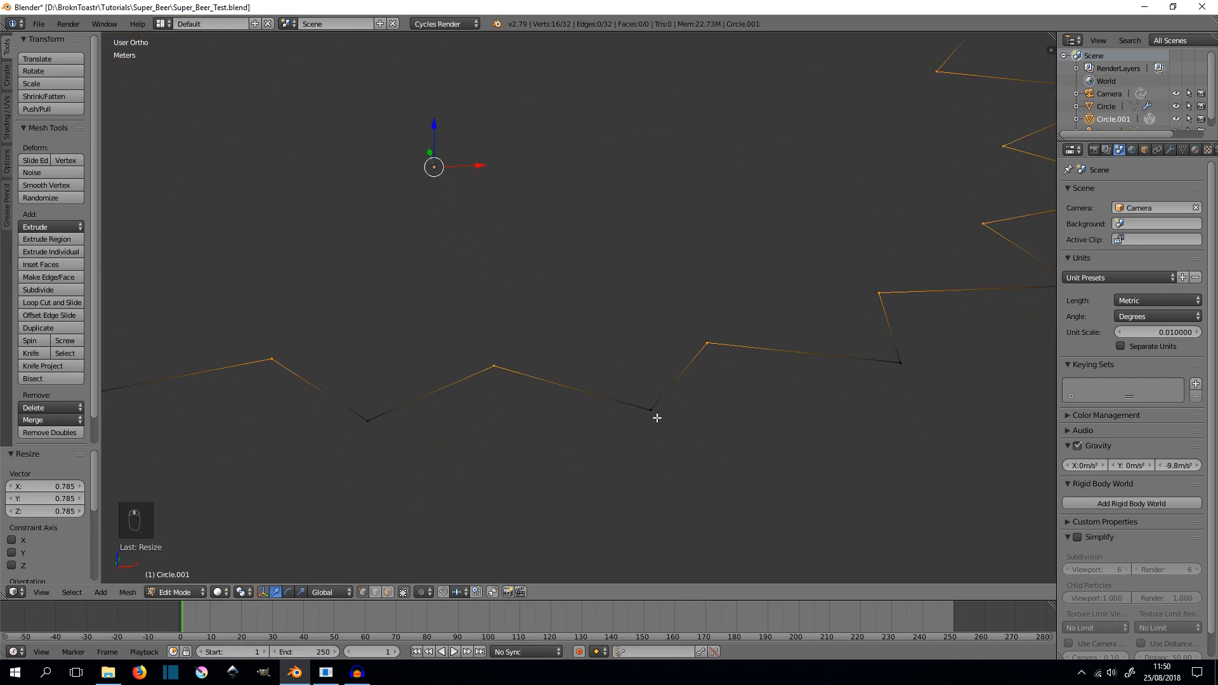
pyautogui.keyDown('alt'); pyautogui.rightClick(655, 409); pyautogui.keyUp('alt')
pyautogui.scroll(-3, 653, 408)
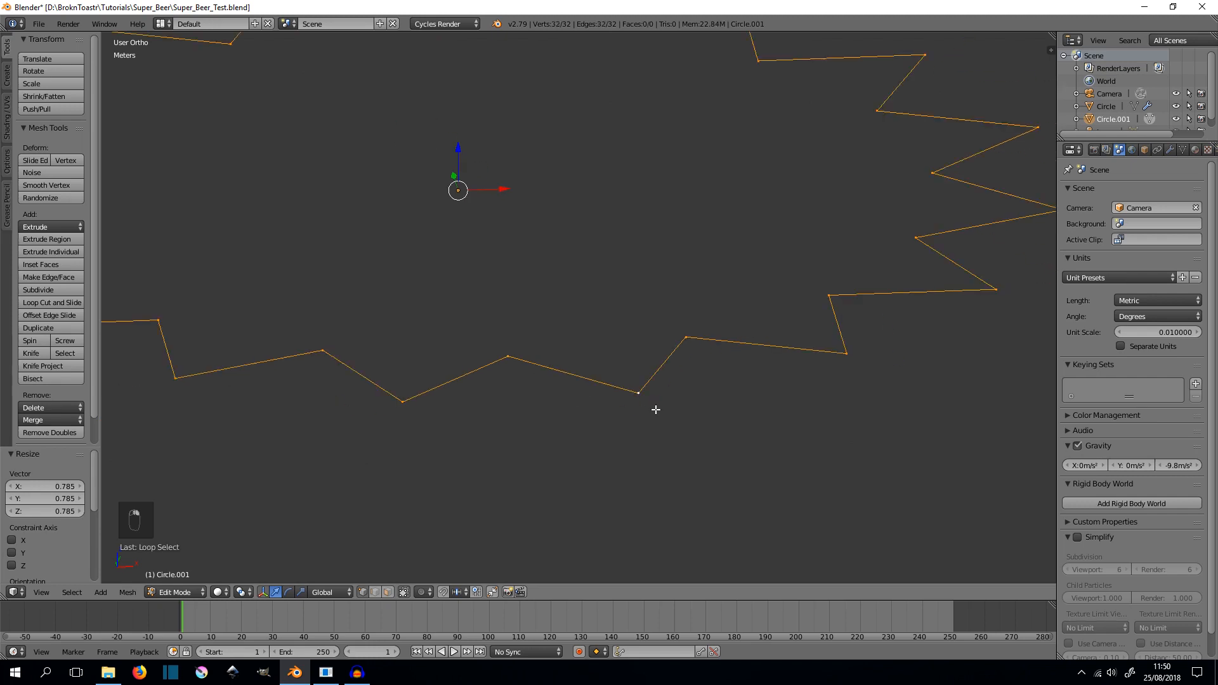
# - Apply Checker Deselect to the cap outline's selected loop and scale the remaining vertices outward by about 1.202
pyautogui.click(64, 596)
pyautogui.click(146, 501)
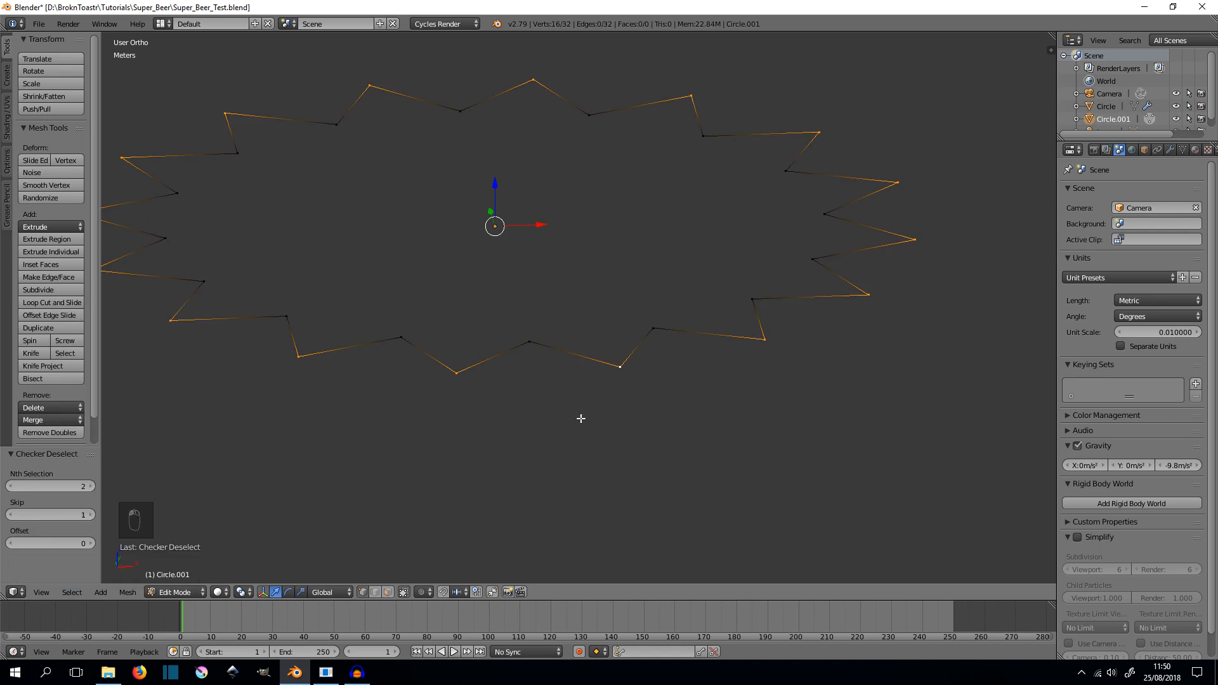
pyautogui.press('s')
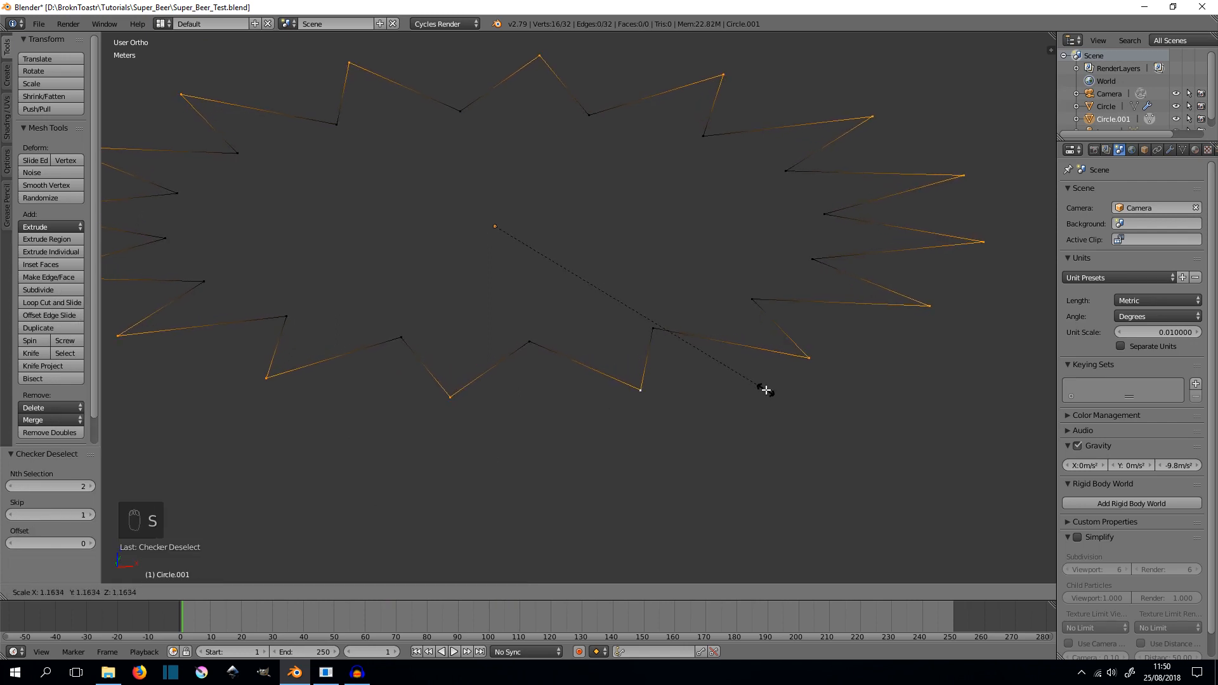
pyautogui.click(774, 398)
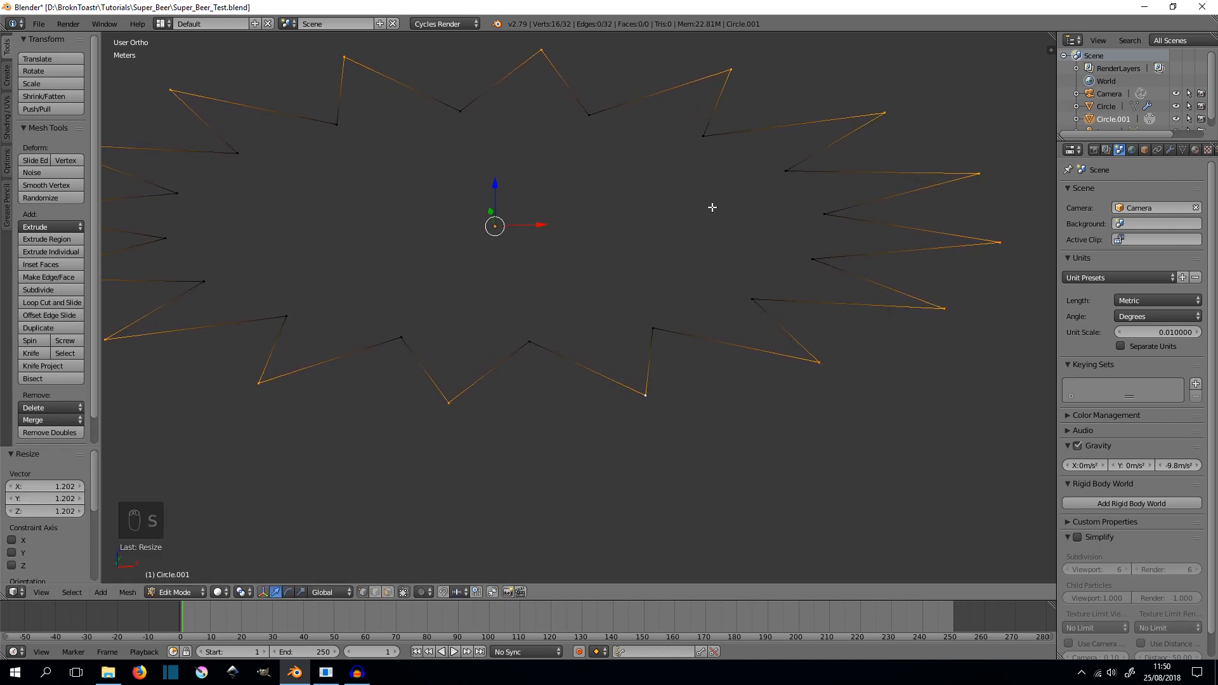
# - Select all outline vertices, extrude them up along Z by about 4.59 mm against the front reference, and switch to wireframe
pyautogui.moveTo(702, 209); pyautogui.dragTo(719, 257, button='middle')
pyautogui.press('KP_1')
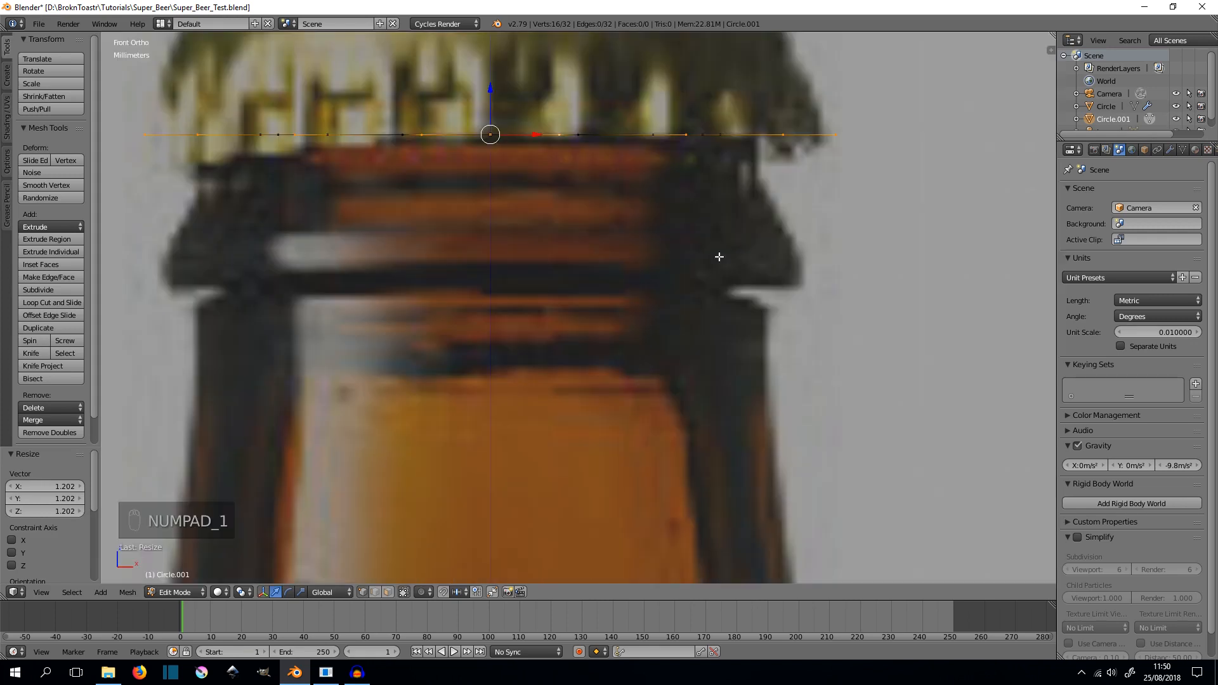
pyautogui.scroll(4, 751, 317)
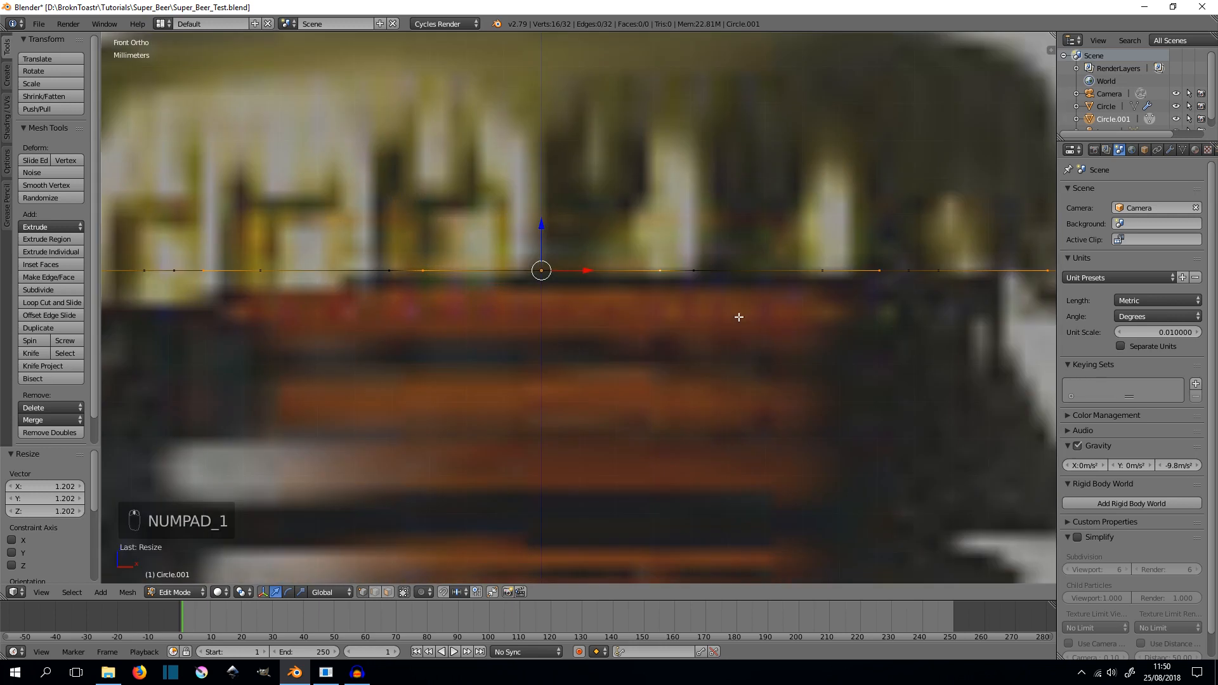
pyautogui.scroll(-3, 787, 314)
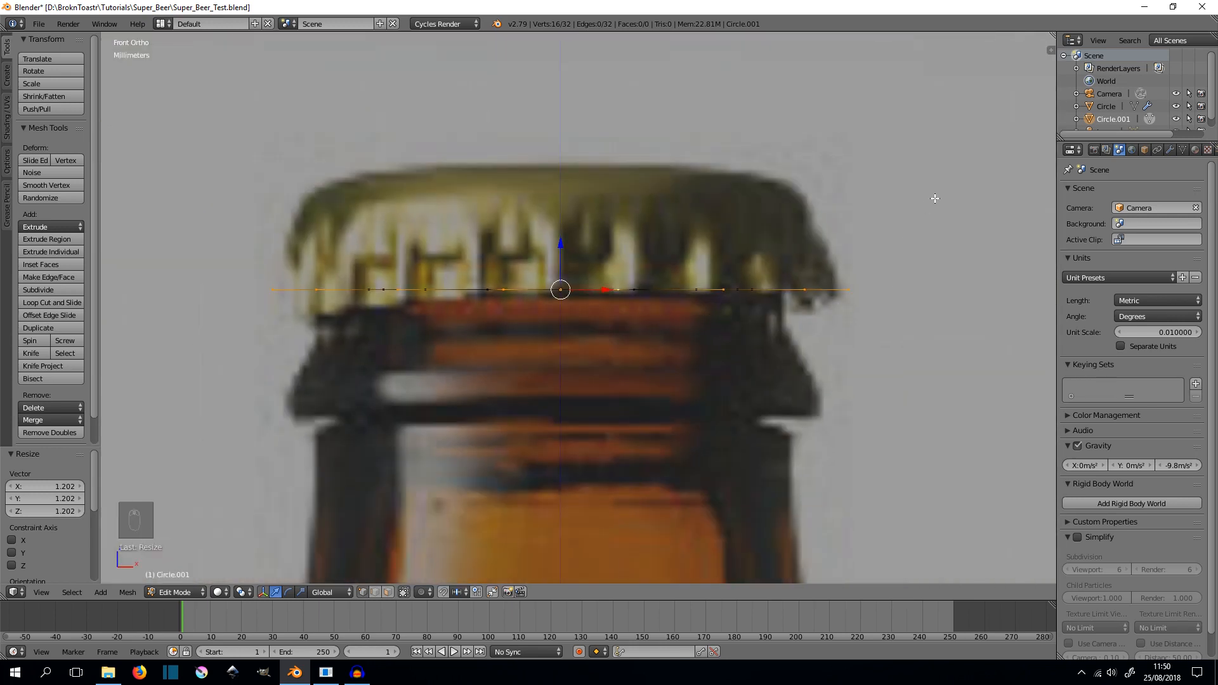
pyautogui.press('a')
pyautogui.press('a')
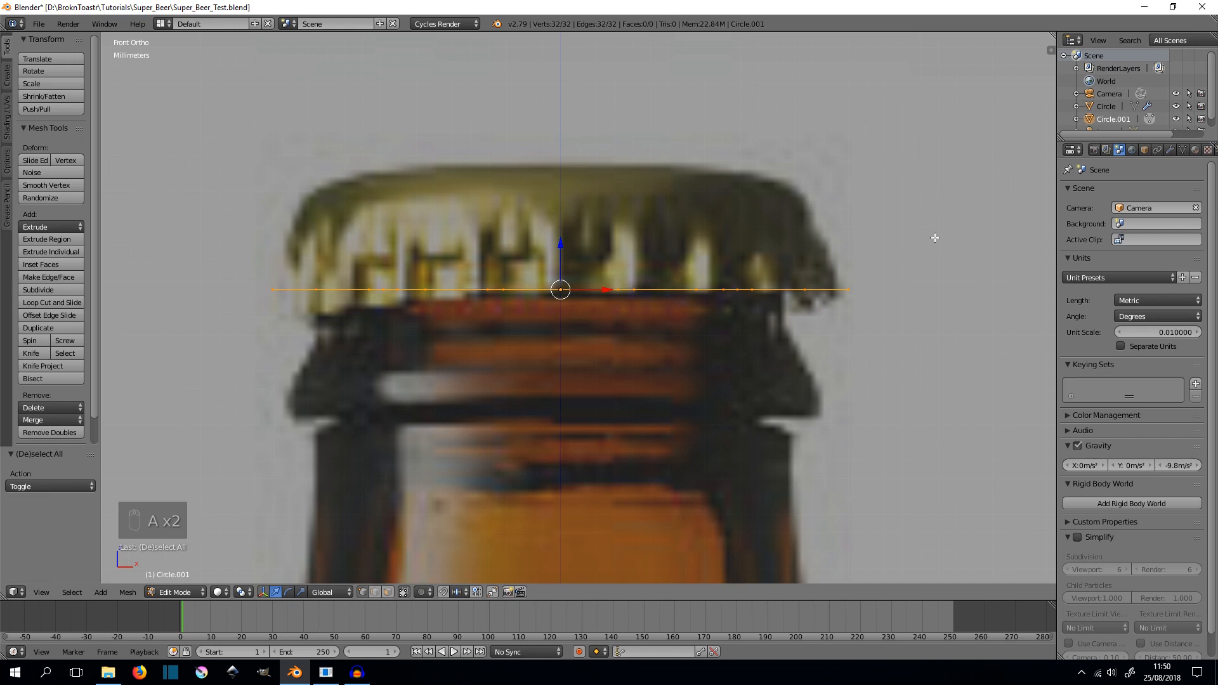
pyautogui.press('e')
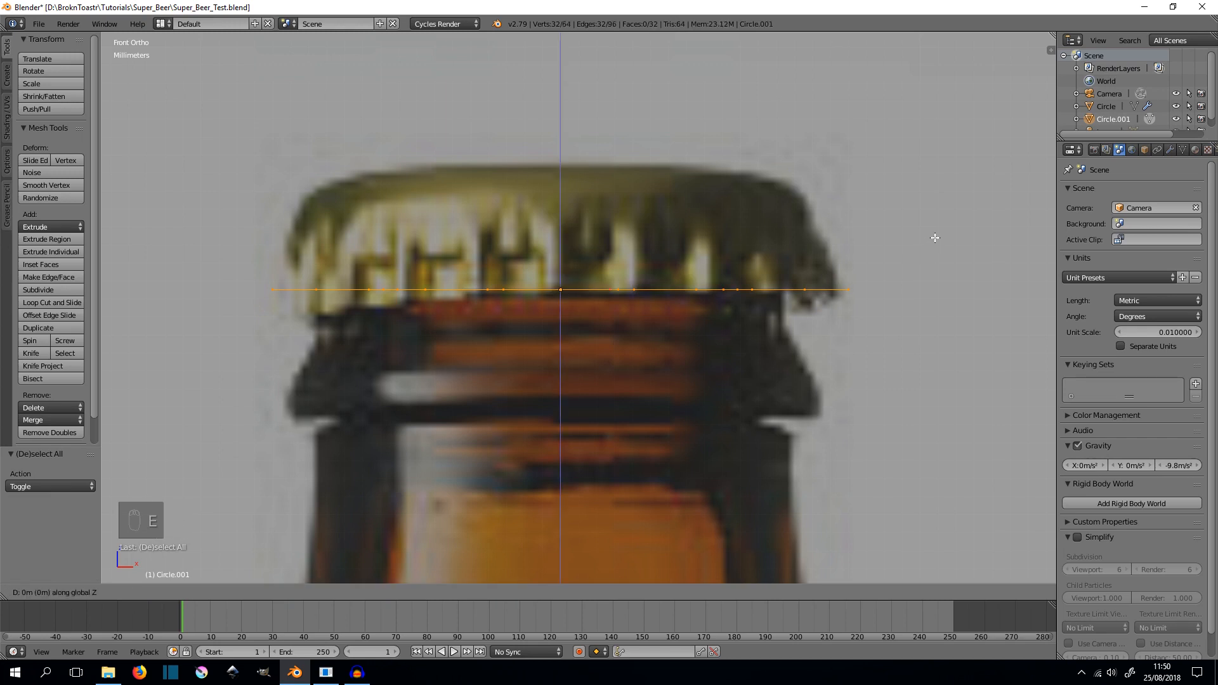
pyautogui.click(937, 156)
pyautogui.press('z')
pyautogui.press('z')
pyautogui.press('z')
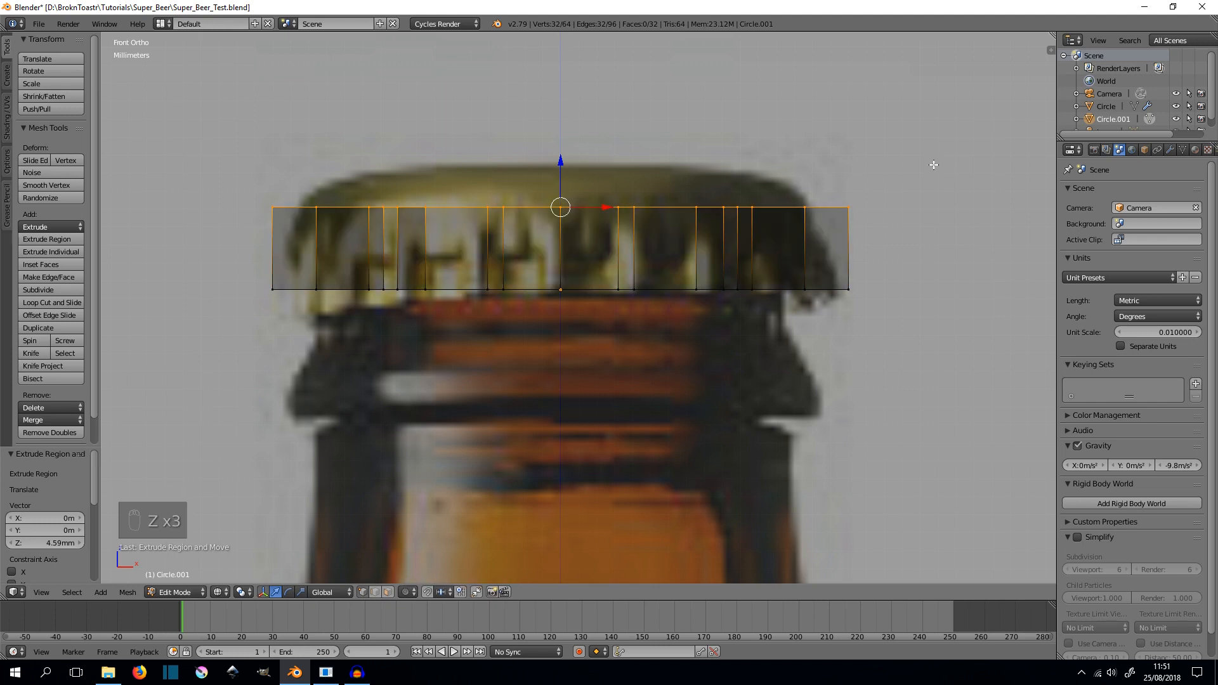
# - Extrude the cap wall's upper edge loop up along Z by about 1.1 mm
pyautogui.scroll(3, 911, 226)
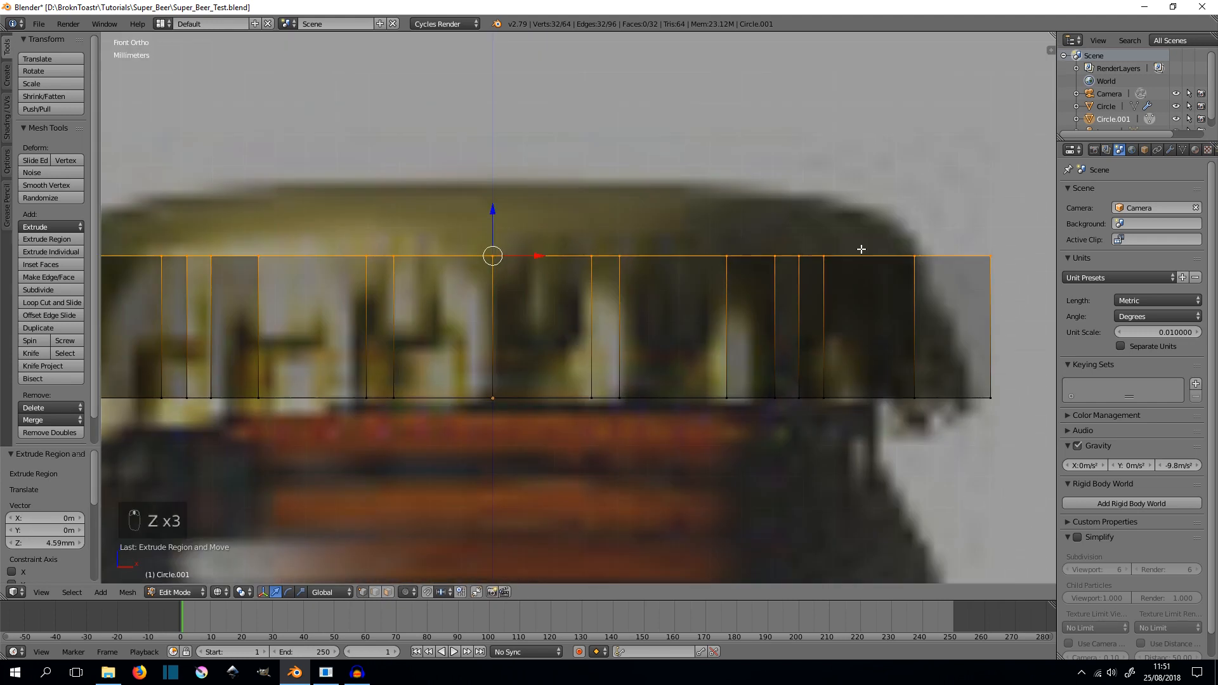
pyautogui.keyDown('shift'); pyautogui.moveTo(858, 241); pyautogui.dragTo(835, 262, button='middle'); pyautogui.keyUp('shift')
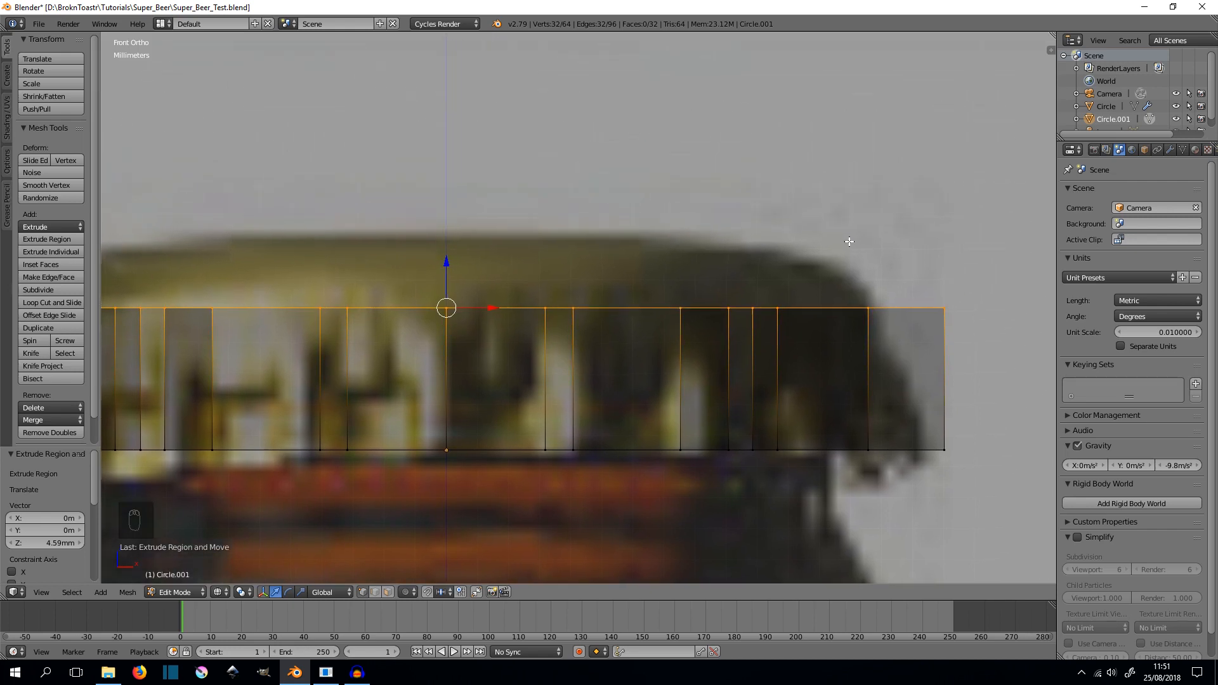
pyautogui.press('e')
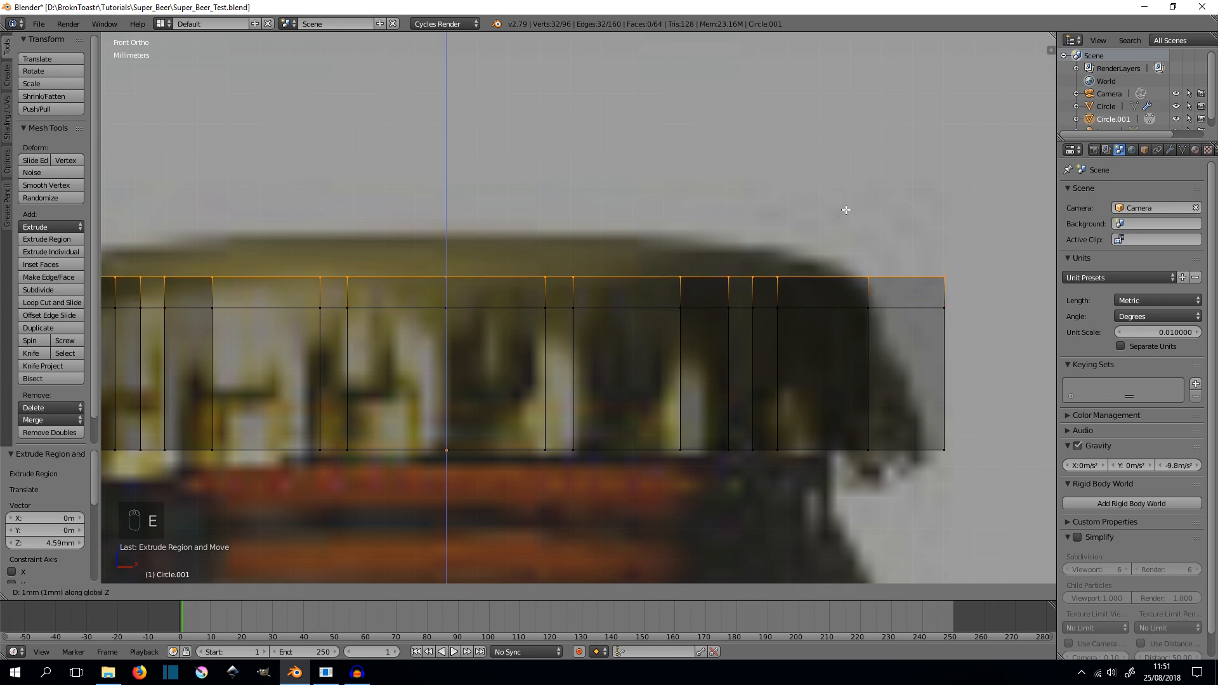
pyautogui.click(848, 206)
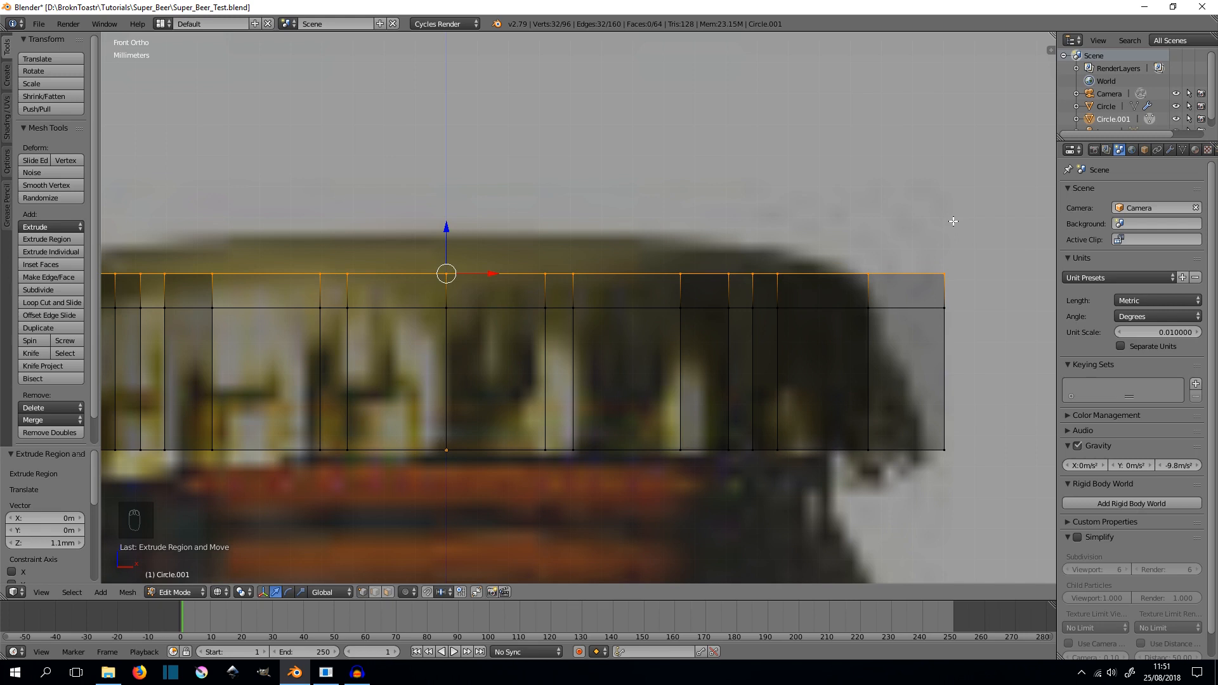
# - Turn off the background images and centre the cap outline in the top view
pyautogui.press('KP_7')
pyautogui.scroll(-2, 620, 285)
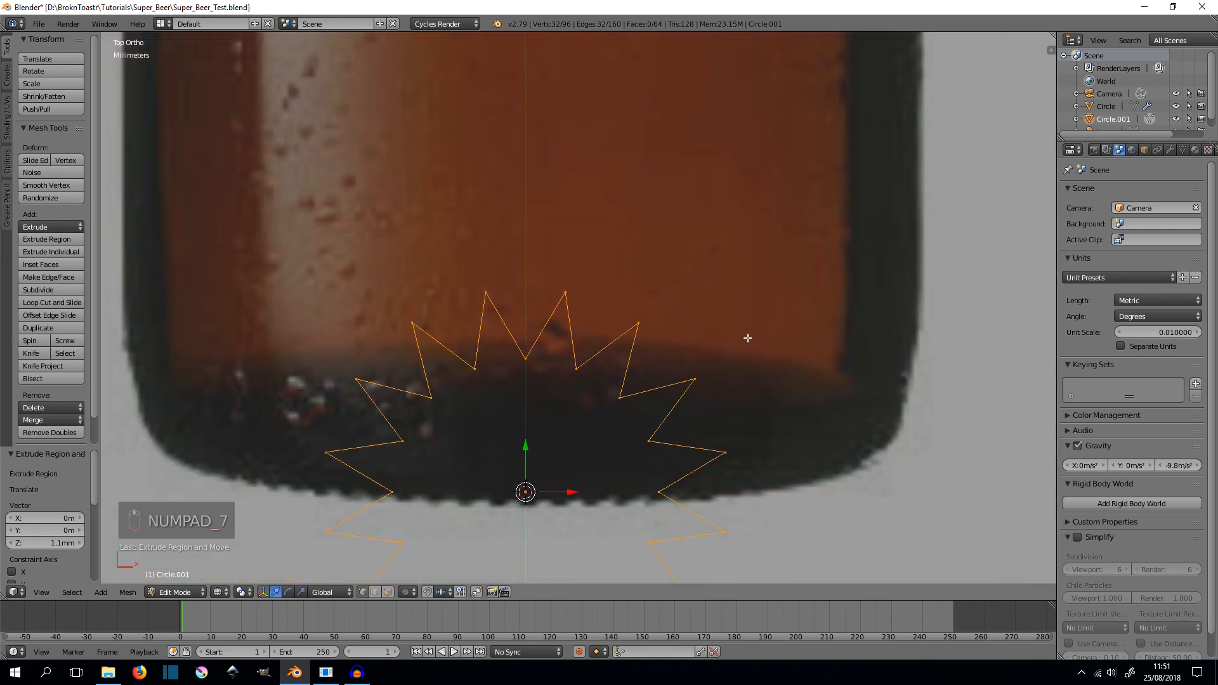
pyautogui.press('n')
pyautogui.scroll(-2, 1008, 384)
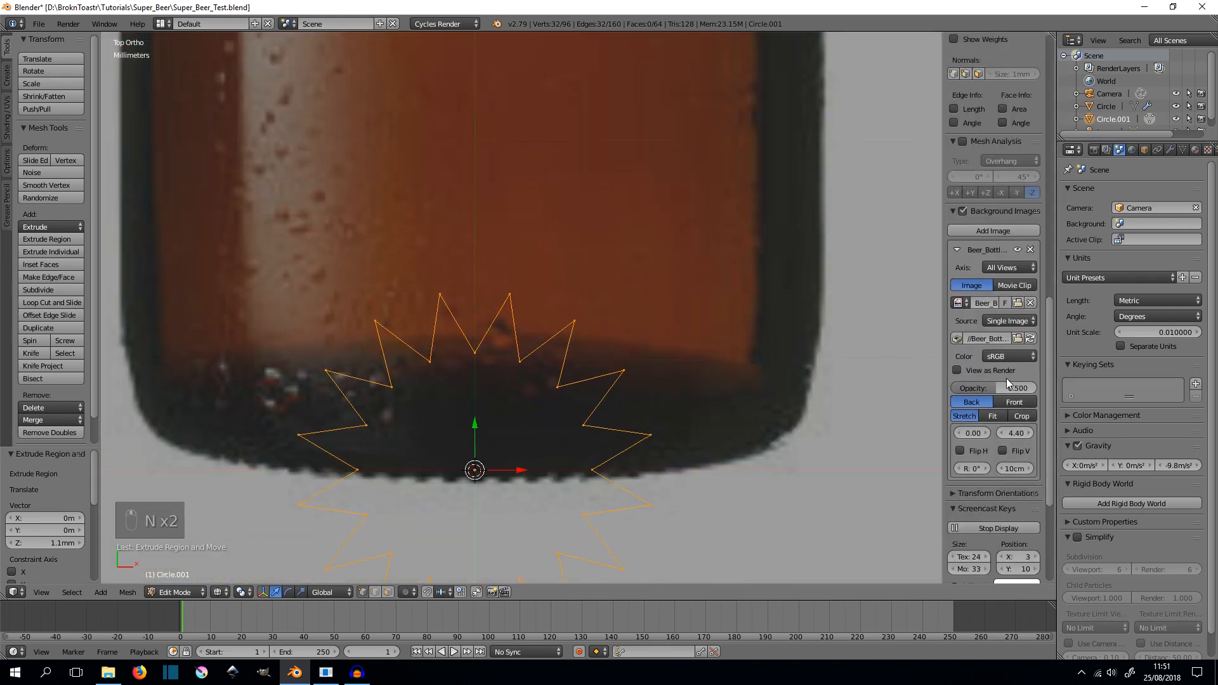
pyautogui.click(961, 210)
pyautogui.press('n')
pyautogui.keyDown('shift'); pyautogui.moveTo(731, 304); pyautogui.dragTo(744, 75, button='middle'); pyautogui.keyUp('shift')
# - Select the cap's topmost edge loop, apply Checker Deselect, and scale the outer points inward by about 0.819
pyautogui.keyDown('alt'); pyautogui.rightClick(590, 457); pyautogui.keyUp('alt')
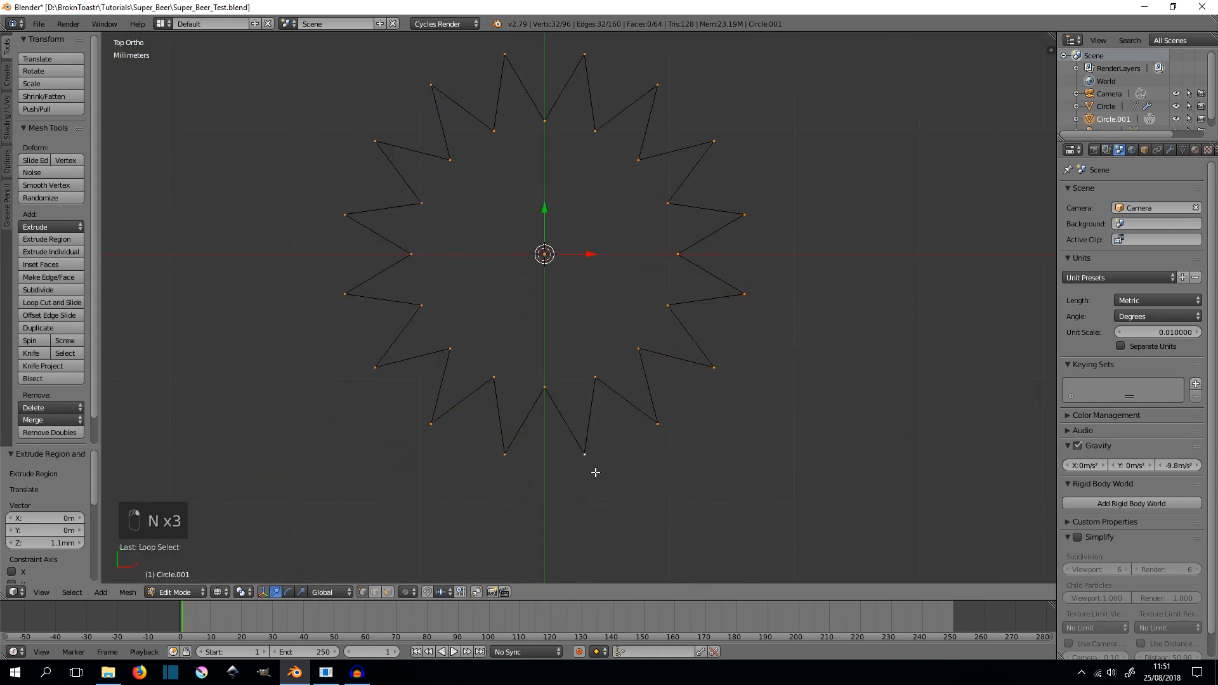
pyautogui.moveTo(590, 462); pyautogui.dragTo(595, 437, button='middle')
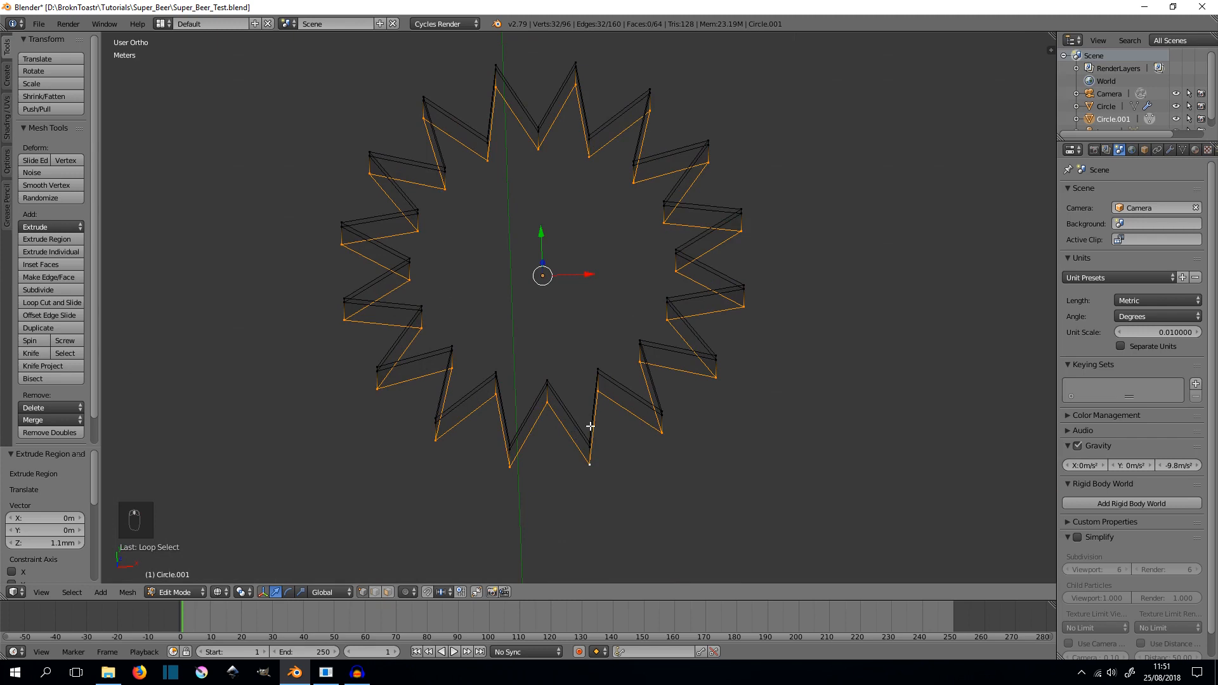
pyautogui.keyDown('alt'); pyautogui.rightClick(590, 426); pyautogui.keyUp('alt')
pyautogui.click(78, 594)
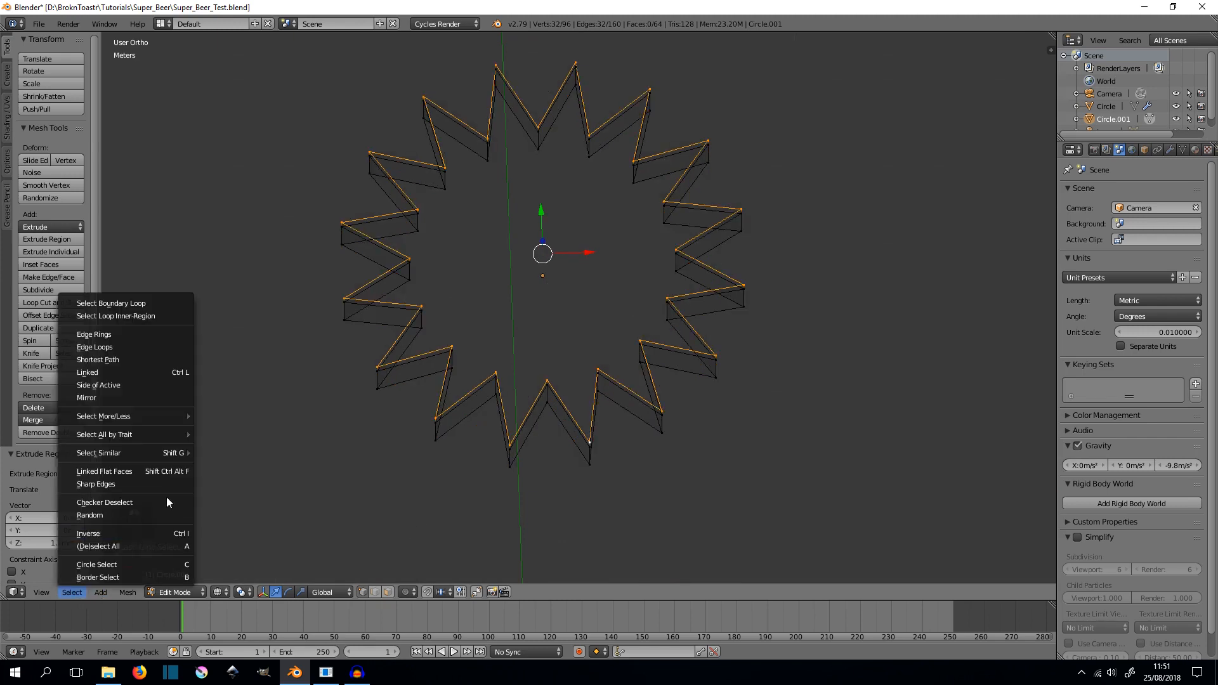
pyautogui.click(165, 505)
pyautogui.press('s')
pyautogui.click(710, 453)
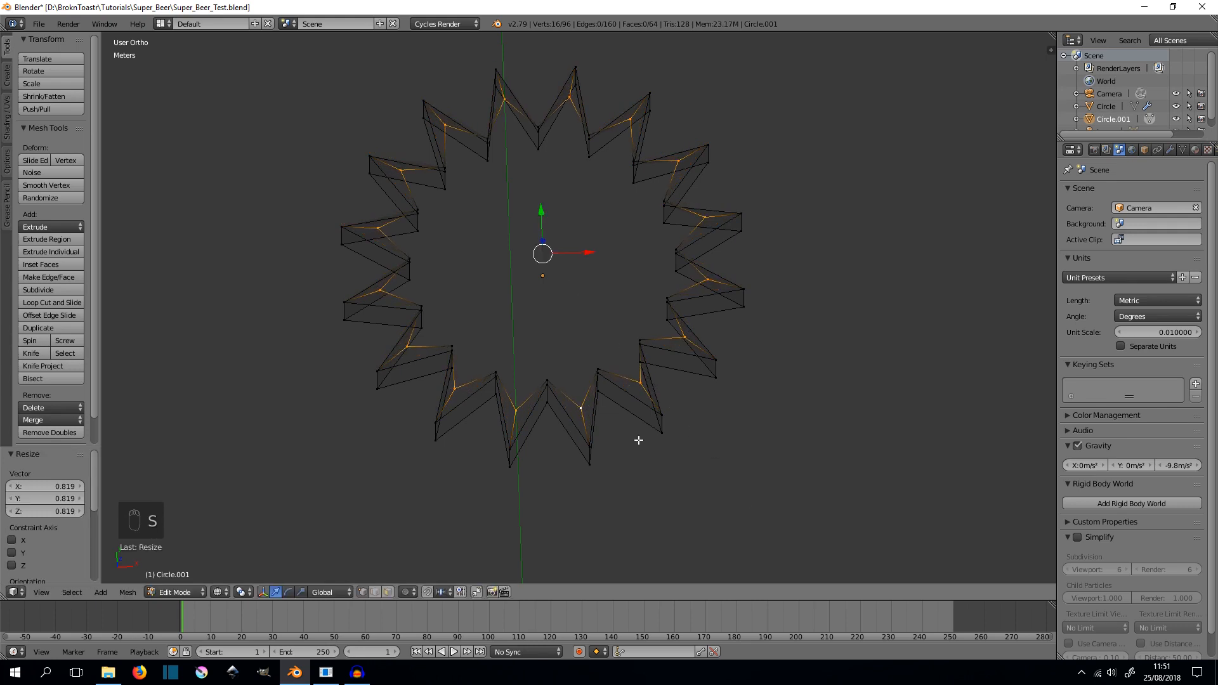
# - Reselect the topmost loop, checker-deselect it to its inner points, and scale them outward by about 1.224 to round the rim
pyautogui.keyDown('alt'); pyautogui.rightClick(550, 371); pyautogui.keyUp('alt')
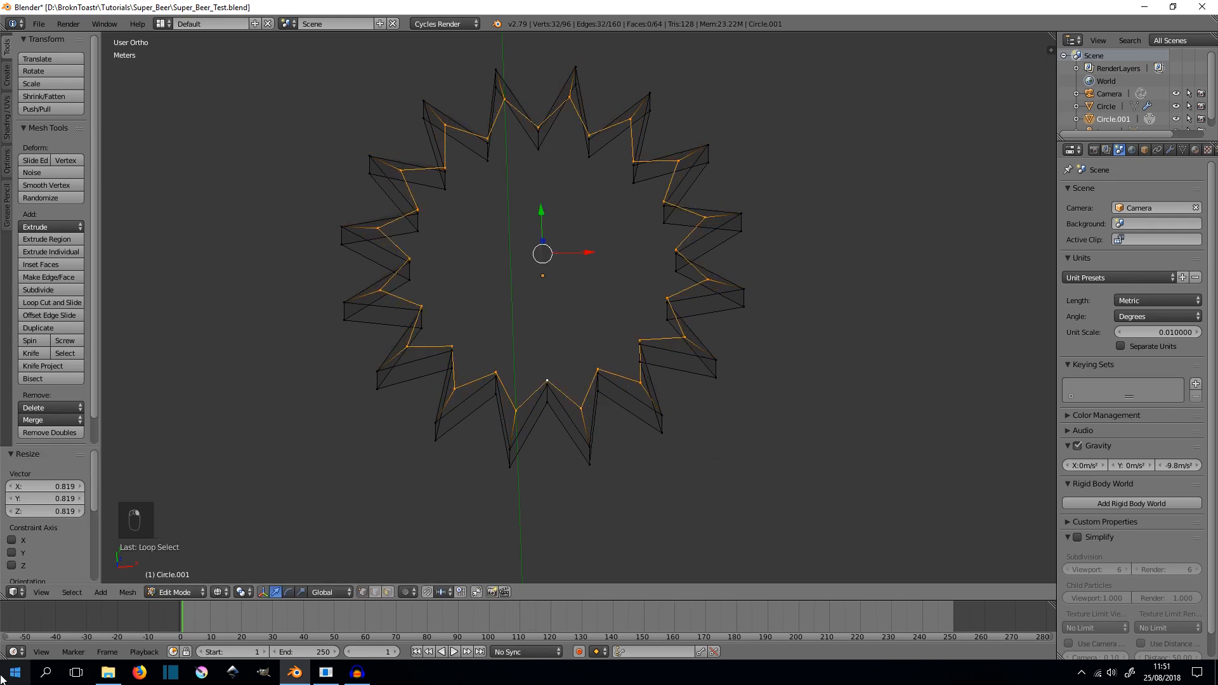
pyautogui.click(79, 592)
pyautogui.click(123, 502)
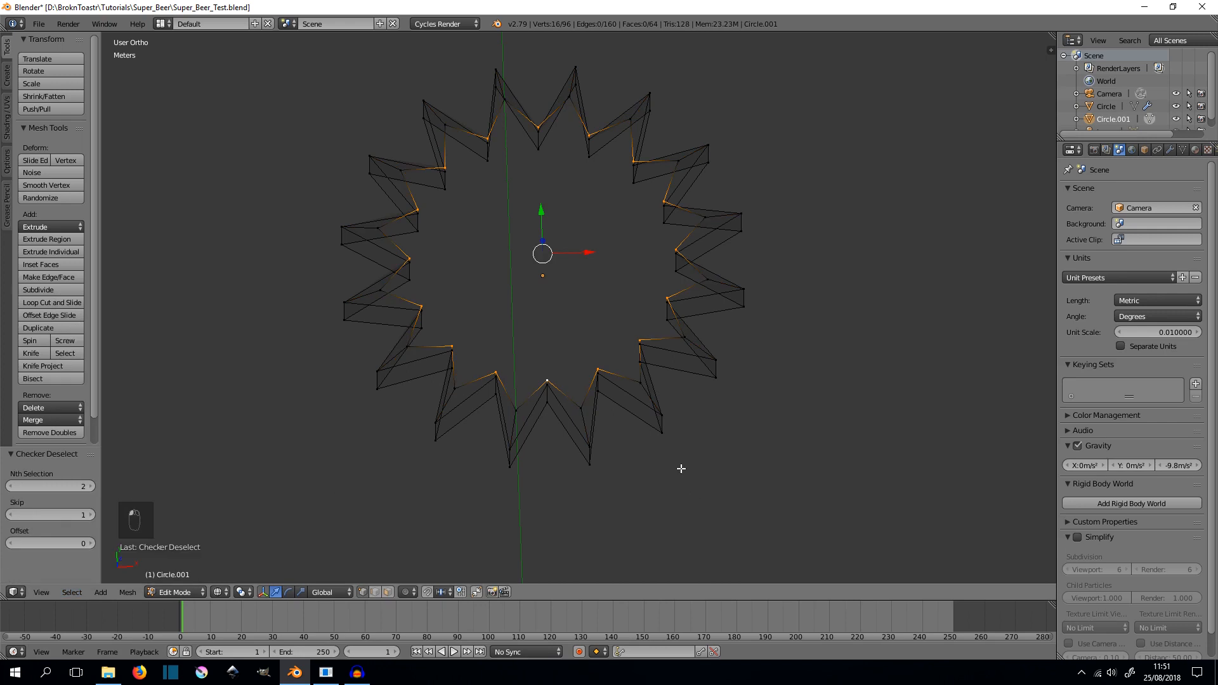
pyautogui.press('s')
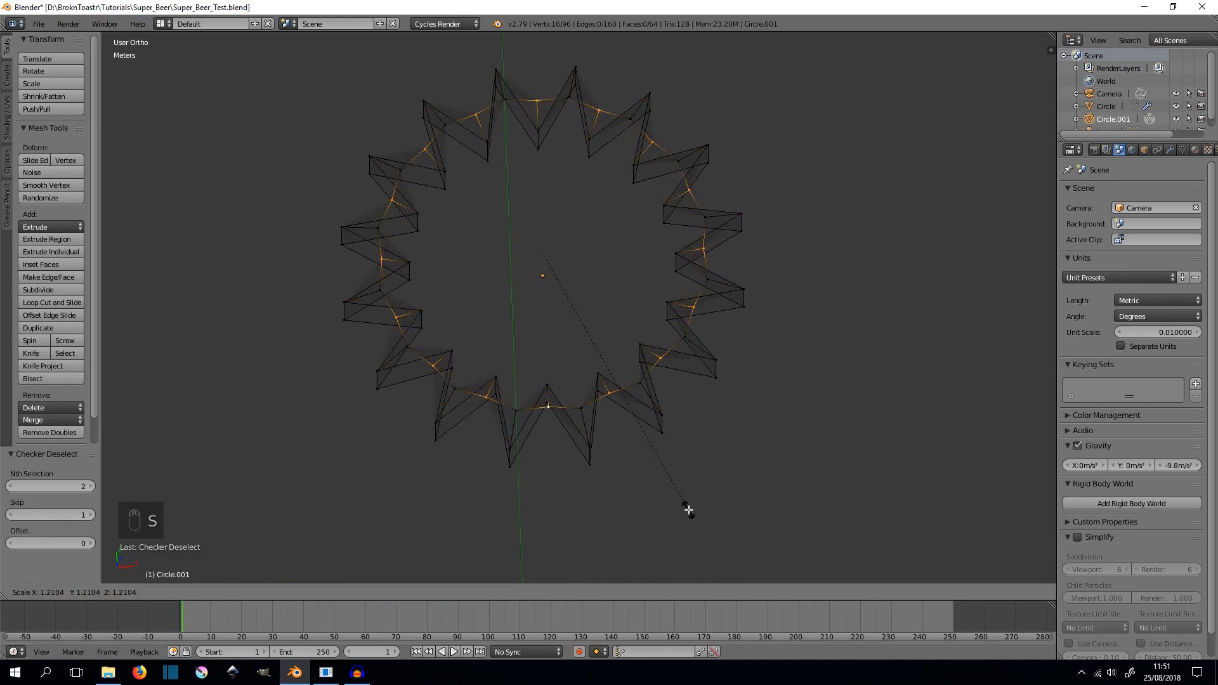
pyautogui.click(689, 513)
# - Switch to solid shading, select the rounded top edge loop, and raise it along Z by about 0.779 mm
pyautogui.moveTo(698, 492)
pyautogui.mouseDown(button='middle')
pyautogui.moveTo(704, 437)
pyautogui.moveTo(666, 404)
pyautogui.moveTo(666, 375)
pyautogui.moveTo(666, 413)
pyautogui.mouseUp(button='middle')
pyautogui.press('z')
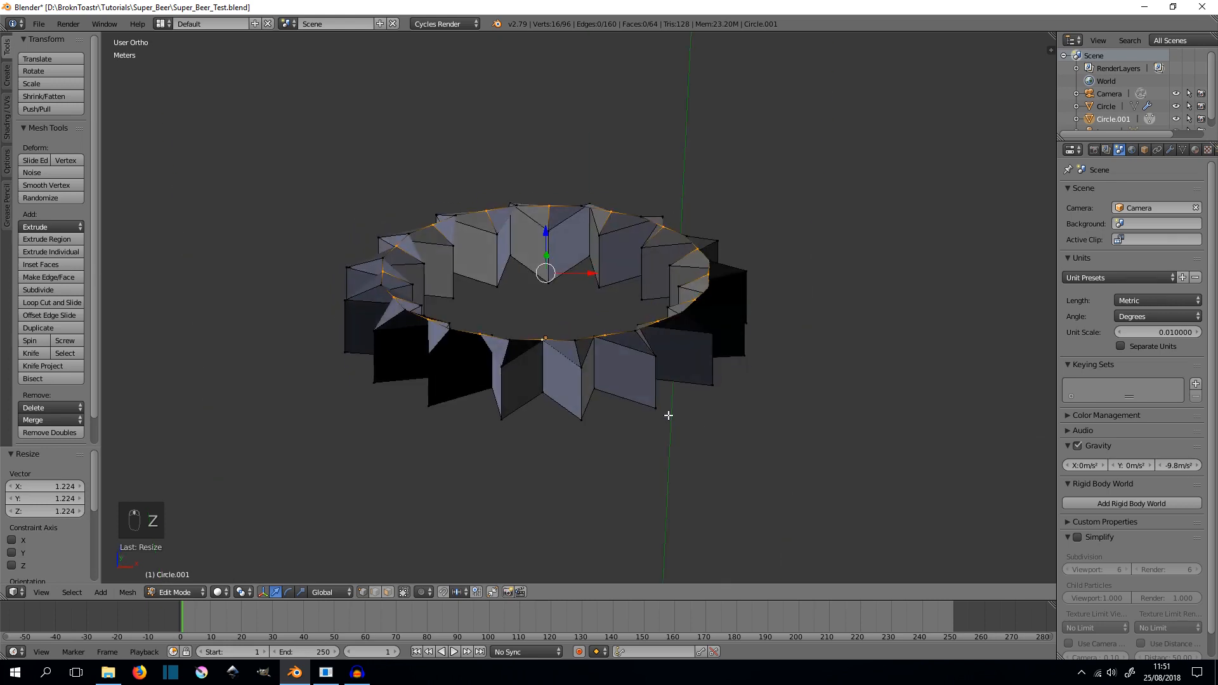
pyautogui.scroll(5, 666, 405)
pyautogui.keyDown('alt'); pyautogui.keyDown('shift'); pyautogui.click(531, 398); pyautogui.keyUp('shift'); pyautogui.keyUp('alt')
pyautogui.press('g')
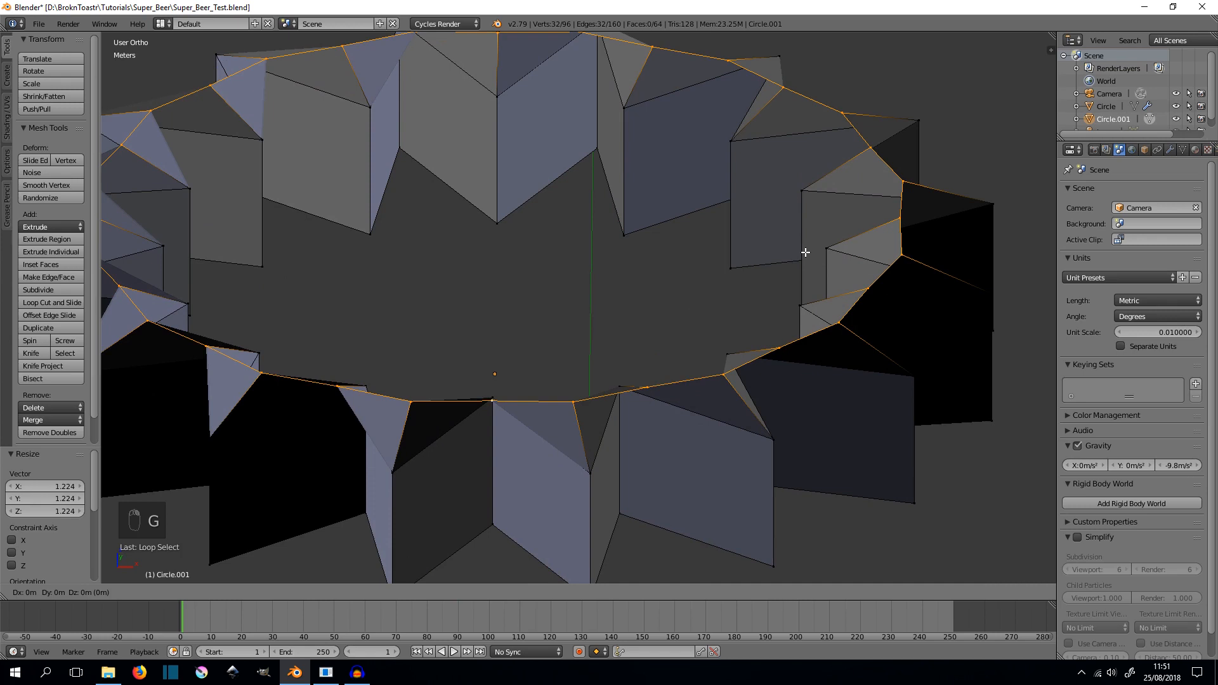
pyautogui.press('z')
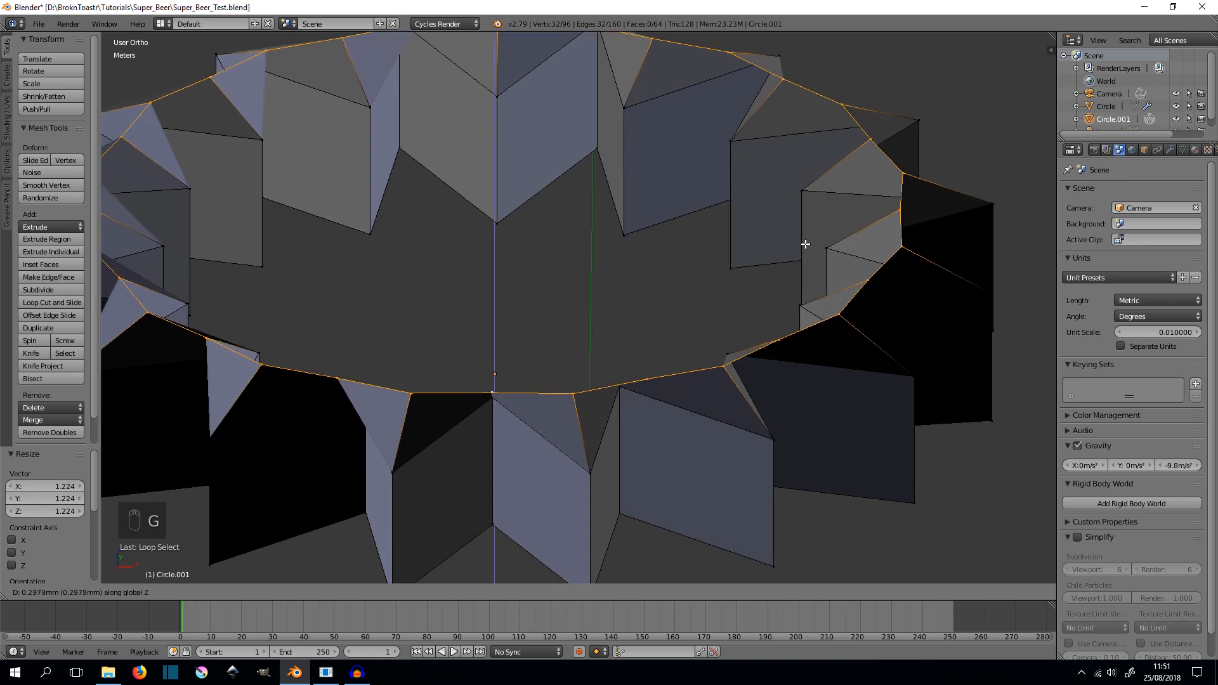
pyautogui.click(804, 227)
# - Lower the top edge loop along Z by about 0.351 mm
pyautogui.moveTo(791, 288); pyautogui.dragTo(790, 261, button='middle')
pyautogui.press('g')
pyautogui.press('z')
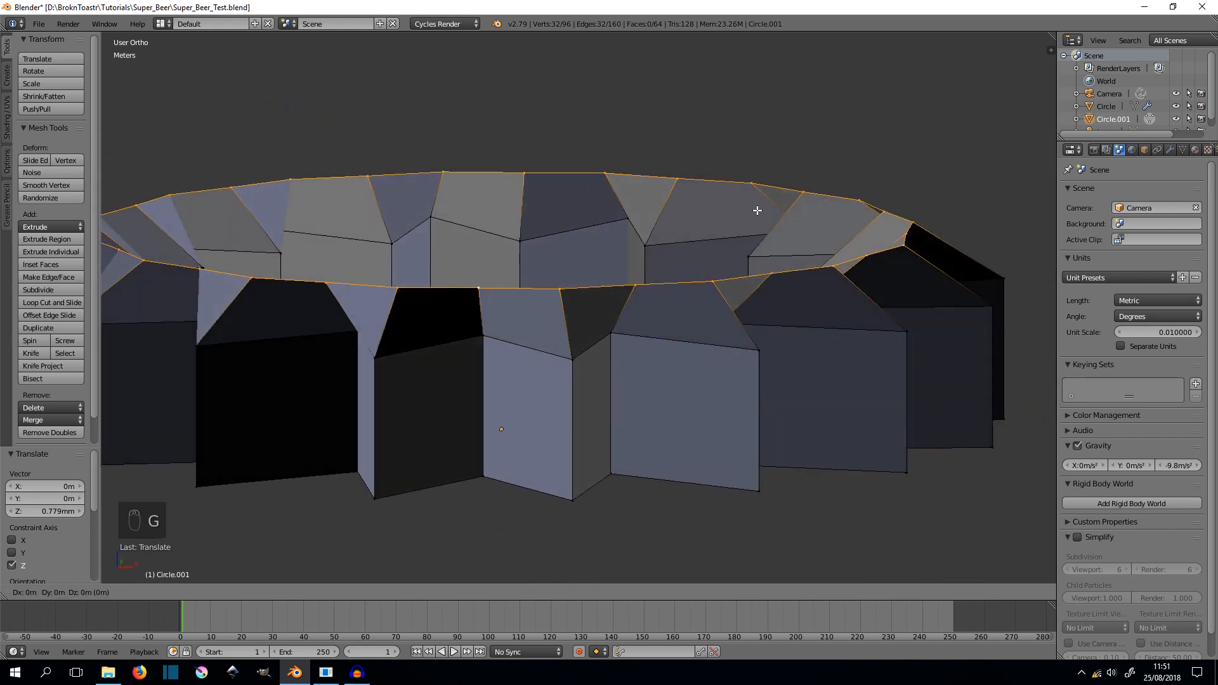
pyautogui.click(755, 221)
pyautogui.moveTo(755, 222); pyautogui.dragTo(767, 254, button='middle')
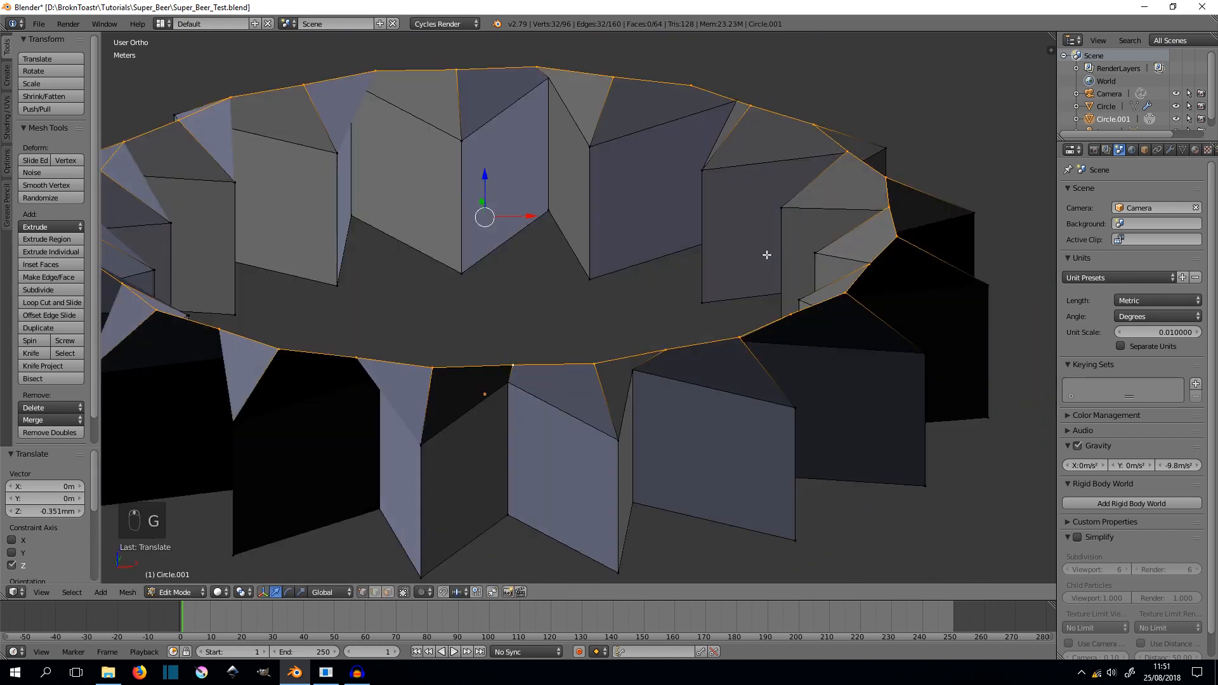
# - Extrude the top edge loop upward by about 0.469 mm in the front view
pyautogui.press('KP_1')
pyautogui.press('e')
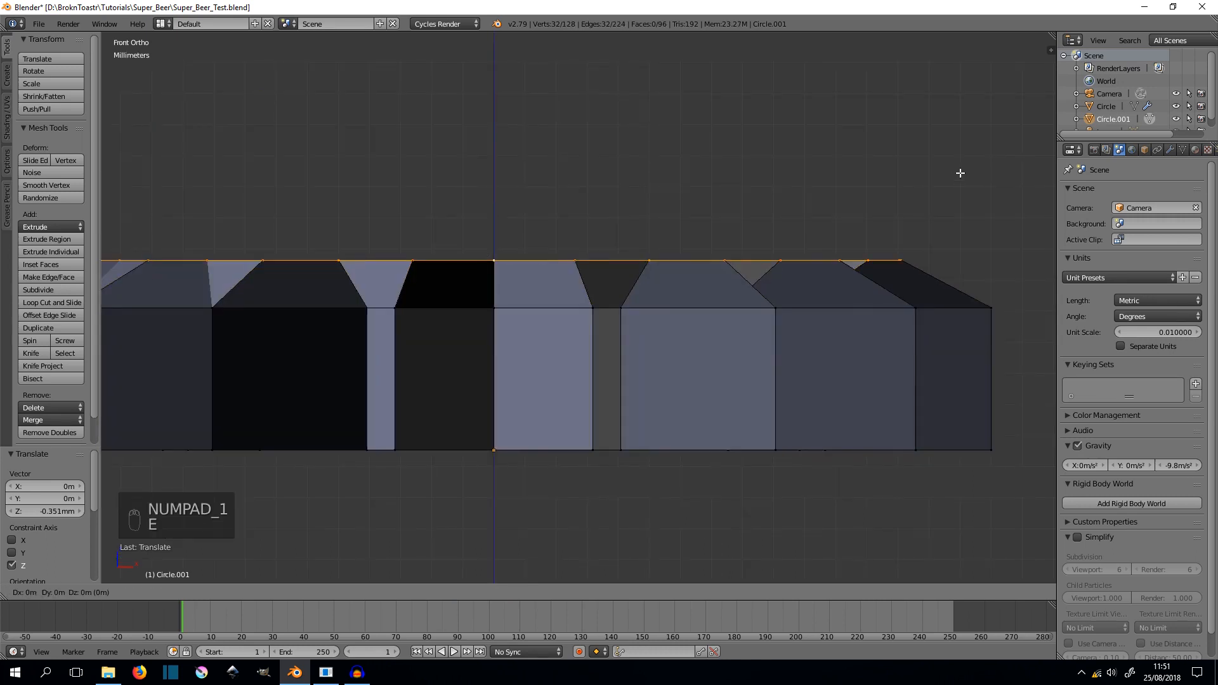
pyautogui.click(960, 158)
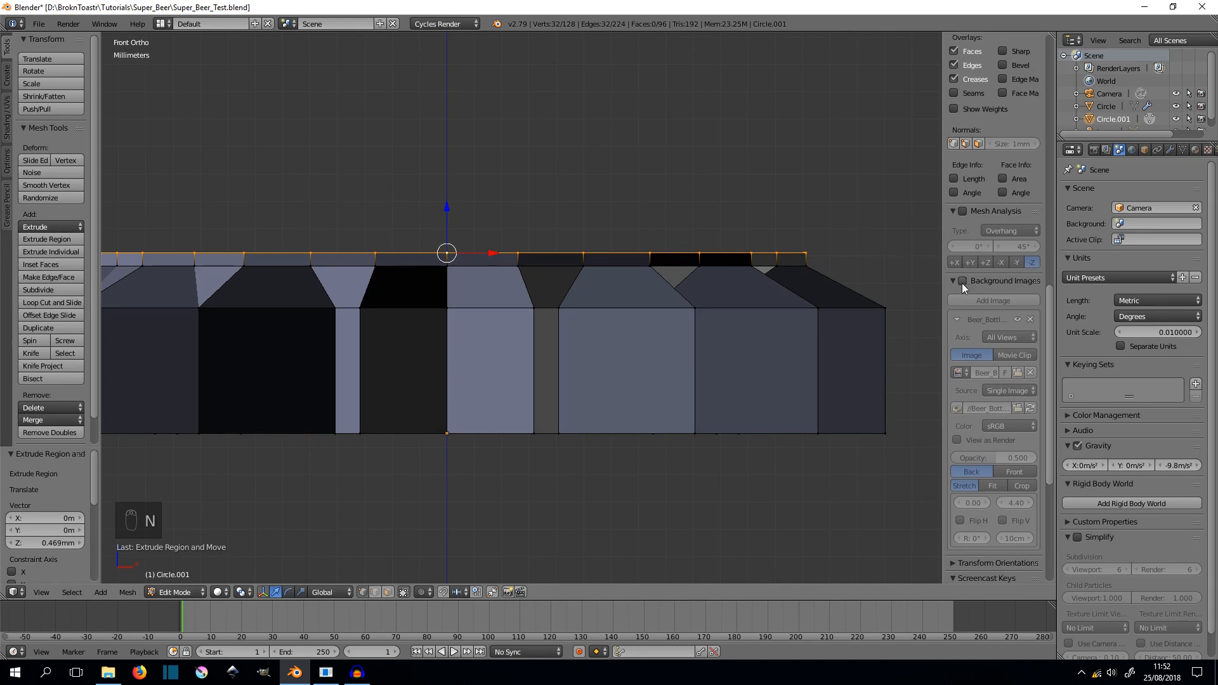
# - Turn the background images back on and scale the top edge loop to about 0.990 to match the reference
pyautogui.click(962, 281)
pyautogui.press('s')
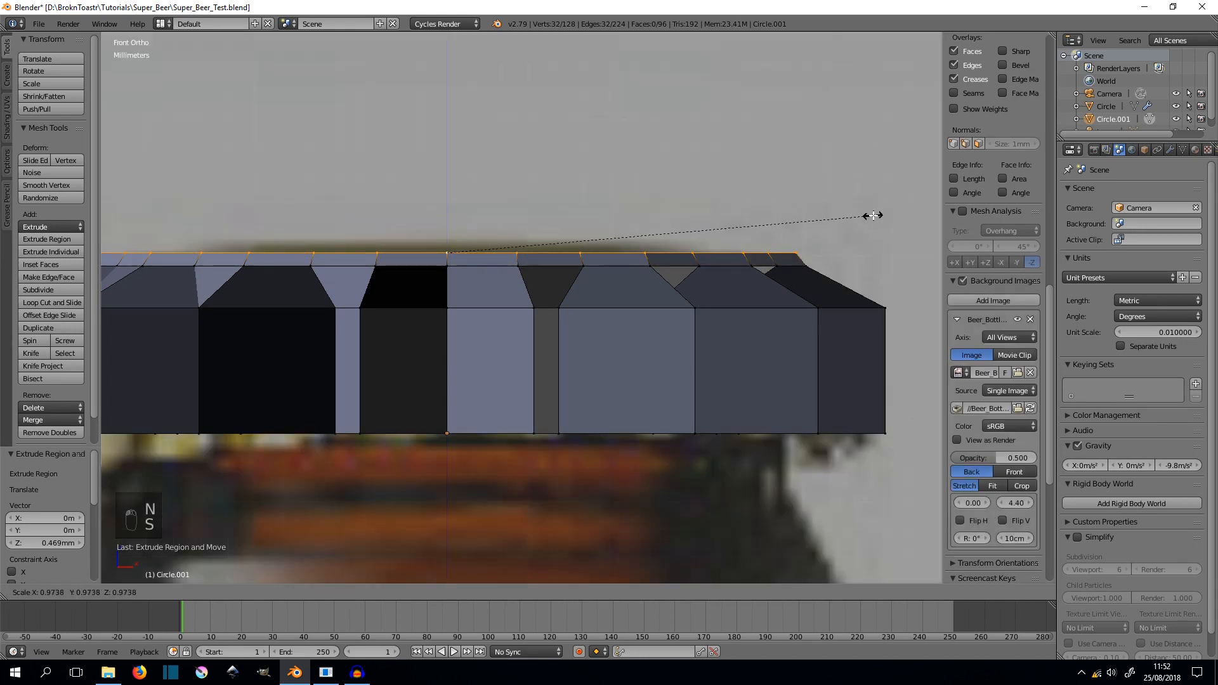
pyautogui.click(880, 214)
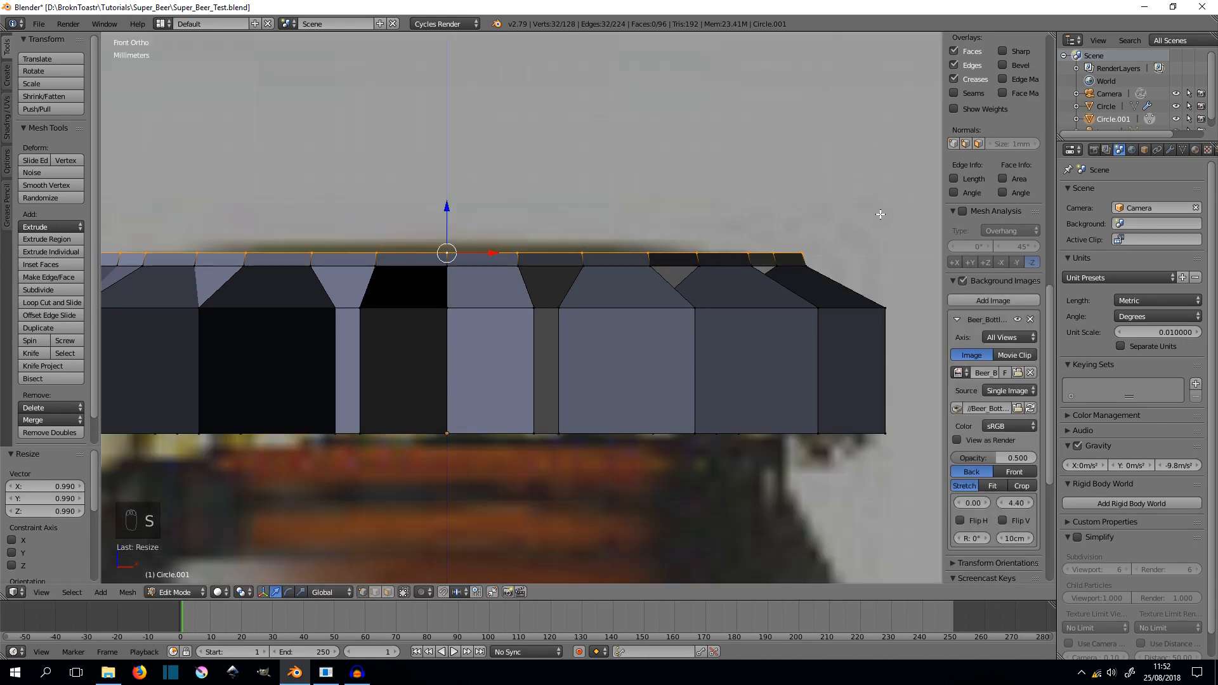
# - In wireframe, extrude the top edge loop up by about 0.278 mm and shrink it toward the cap's centre
pyautogui.press('z')
pyautogui.press('e')
pyautogui.click(879, 207)
pyautogui.press('s')
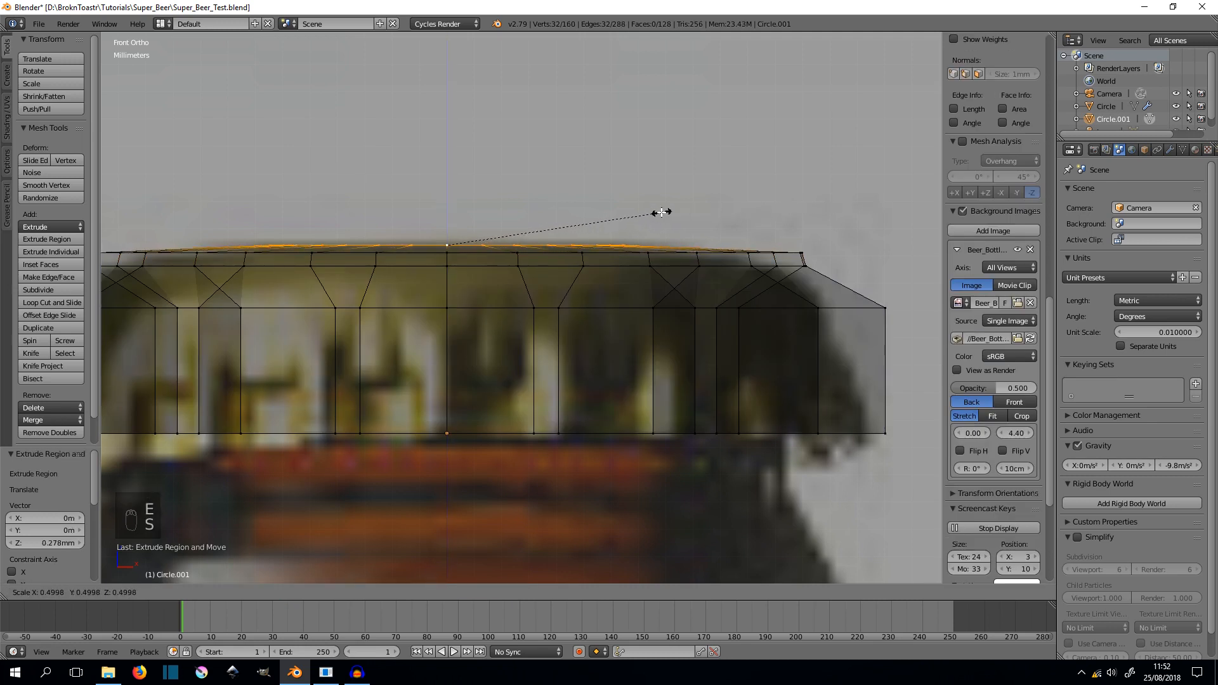
pyautogui.click(581, 209)
# - Extrude another inner ring scaled to about 0.462 and fill its central opening with a face
pyautogui.press('e')
pyautogui.click(581, 210)
pyautogui.press('s')
pyautogui.click(565, 206)
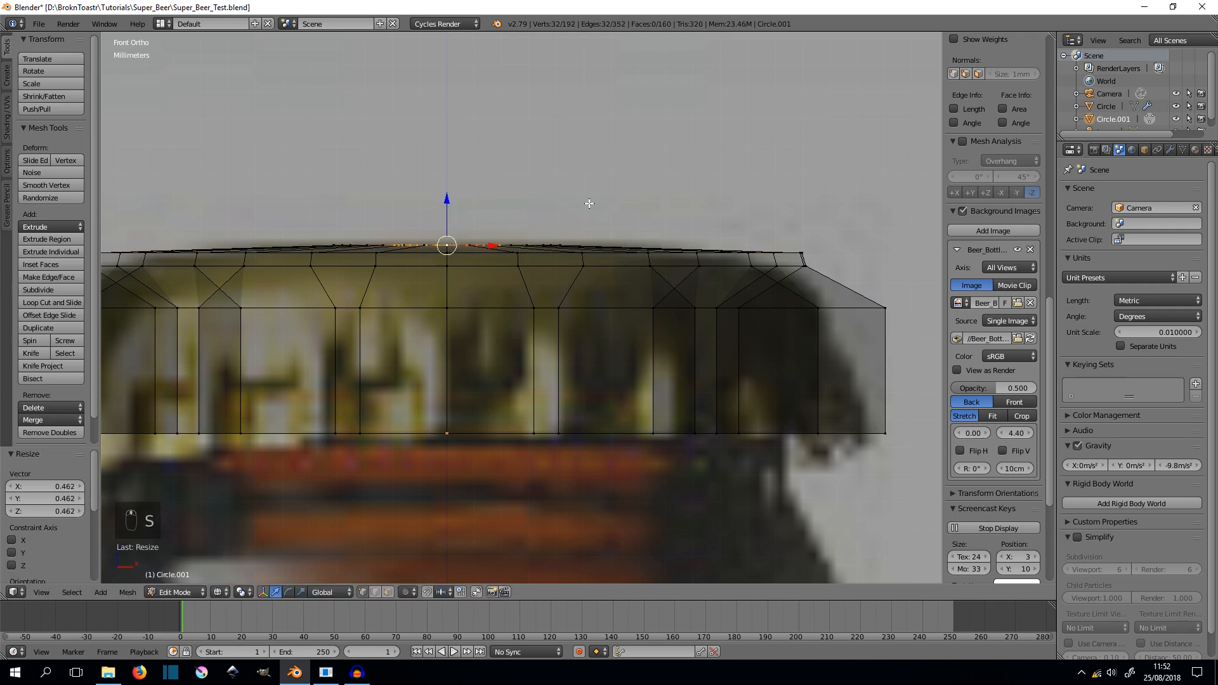
pyautogui.moveTo(588, 199); pyautogui.dragTo(629, 258, button='middle')
pyautogui.press('f')
# - Select the cap's bottom edge loop and extrude it downward by about 0.28 mm in the front view
pyautogui.scroll(-3, 626, 256)
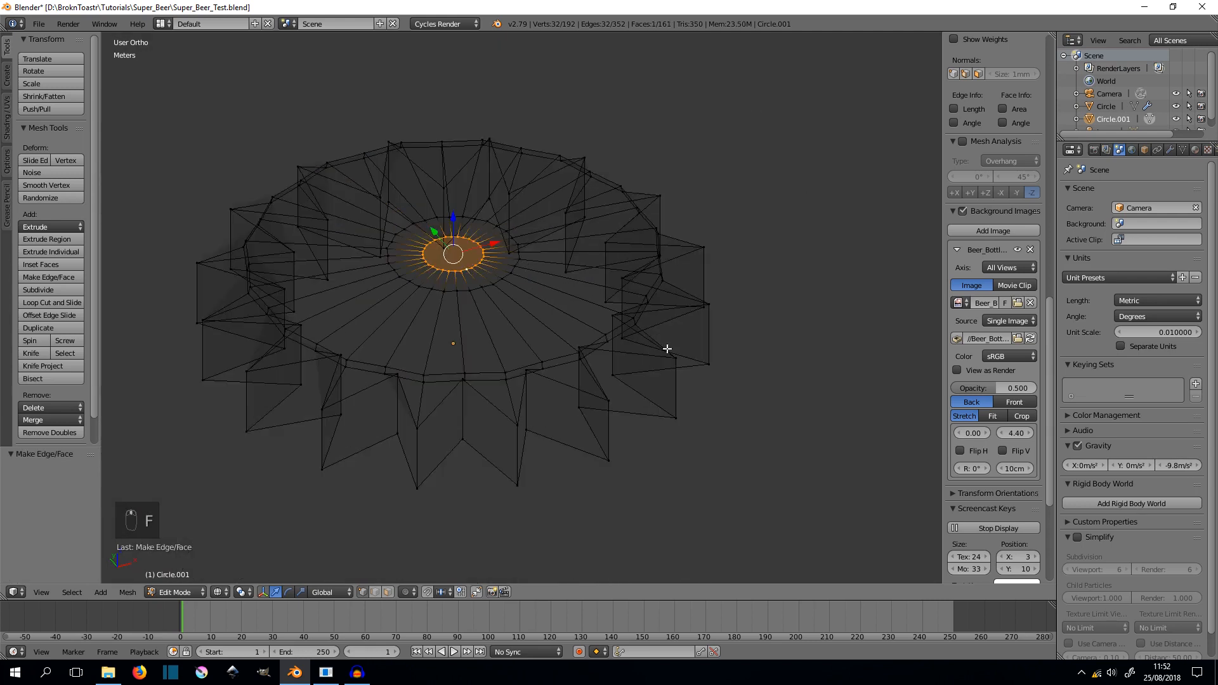
pyautogui.moveTo(667, 346); pyautogui.dragTo(652, 307, button='middle')
pyautogui.keyDown('alt'); pyautogui.click(544, 397); pyautogui.keyUp('alt')
pyautogui.press('KP_1')
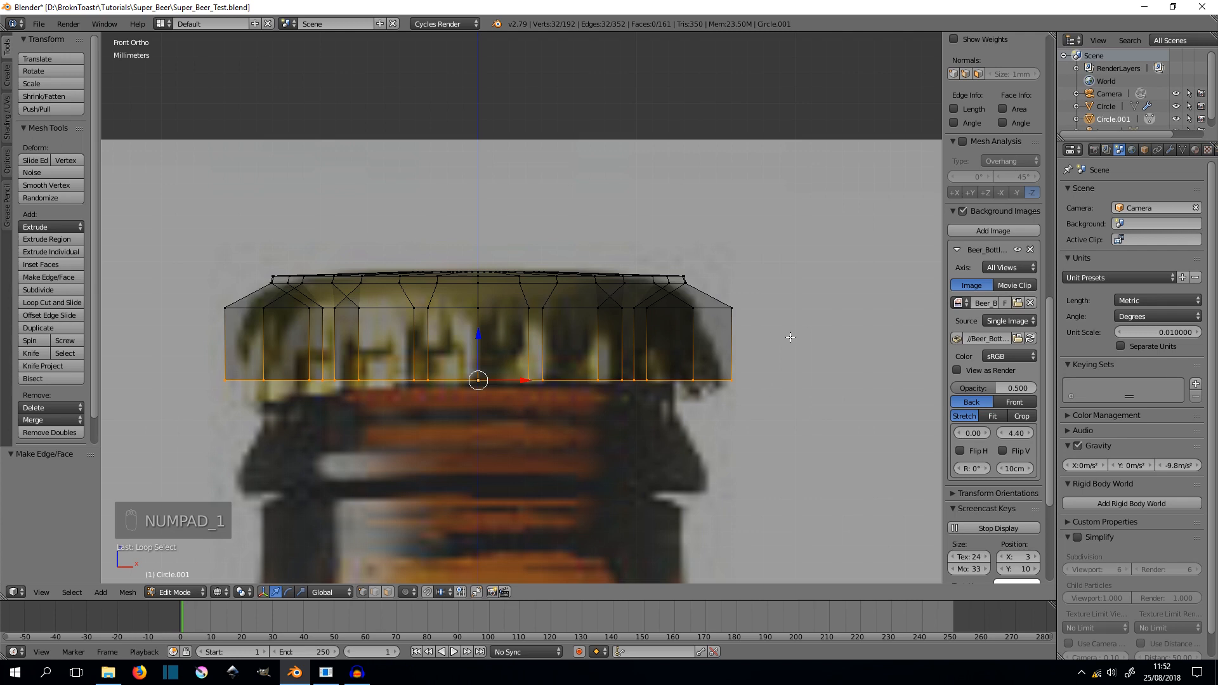
pyautogui.press('e')
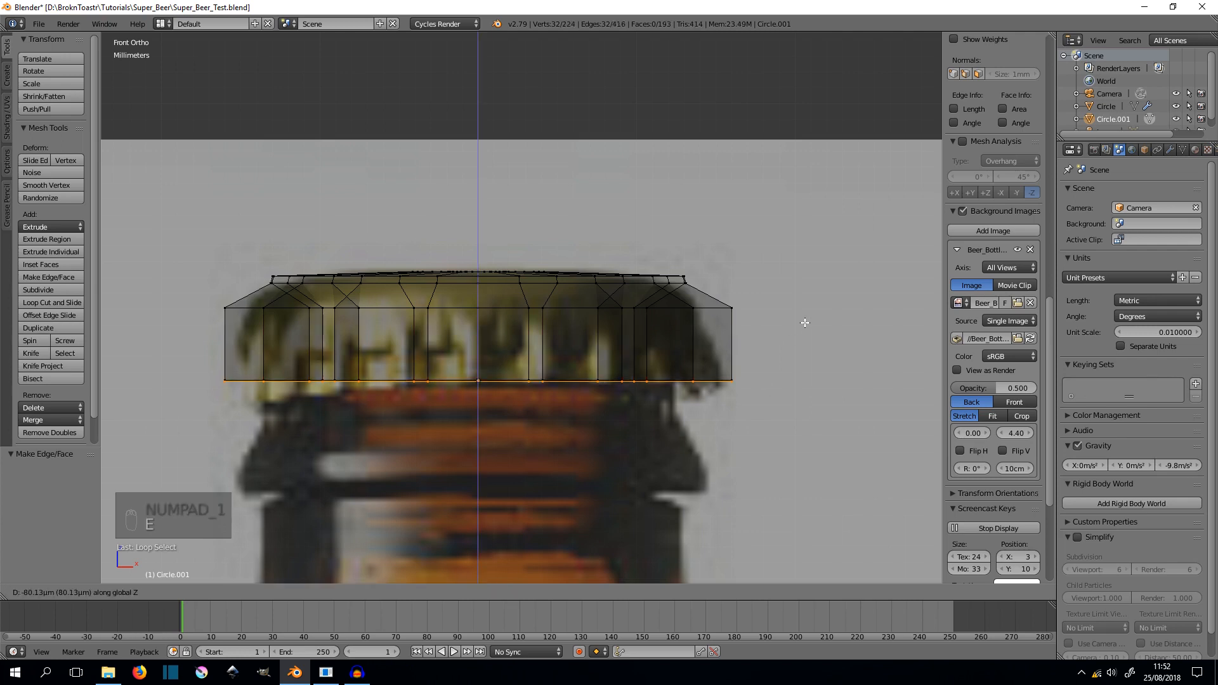
pyautogui.click(793, 331)
# - Select the lowest edge loop, apply Checker Deselect, and scale the remaining alternate vertices outward to about 1.26
pyautogui.moveTo(711, 377); pyautogui.dragTo(560, 456, button='middle')
pyautogui.keyDown('alt'); pyautogui.click(555, 420); pyautogui.keyUp('alt')
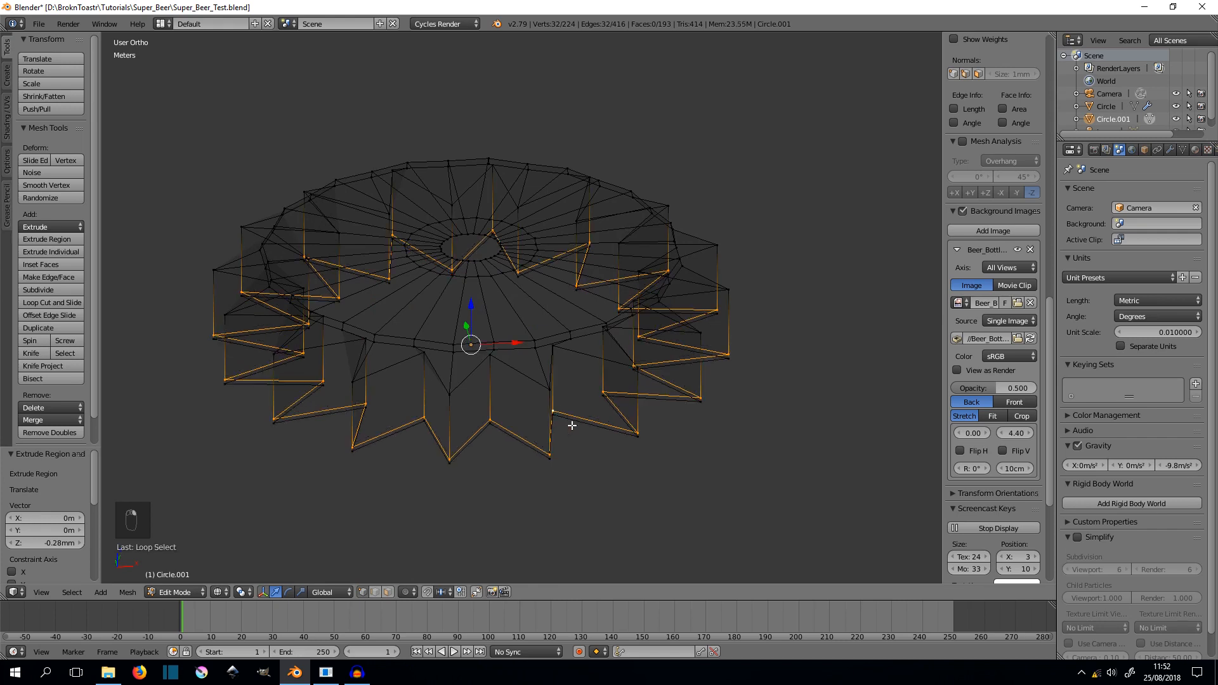
pyautogui.scroll(4, 555, 428)
pyautogui.keyDown('shift'); pyautogui.moveTo(572, 434); pyautogui.dragTo(543, 331, button='middle'); pyautogui.keyUp('shift')
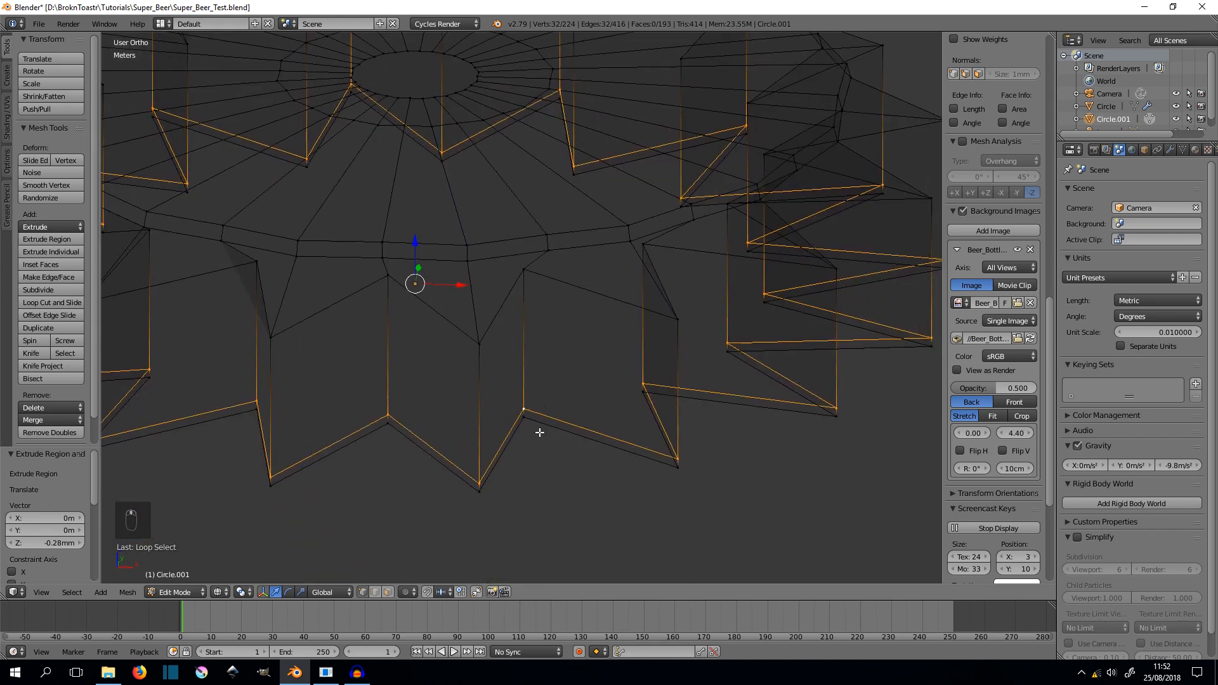
pyautogui.keyDown('alt'); pyautogui.rightClick(529, 424); pyautogui.keyUp('alt')
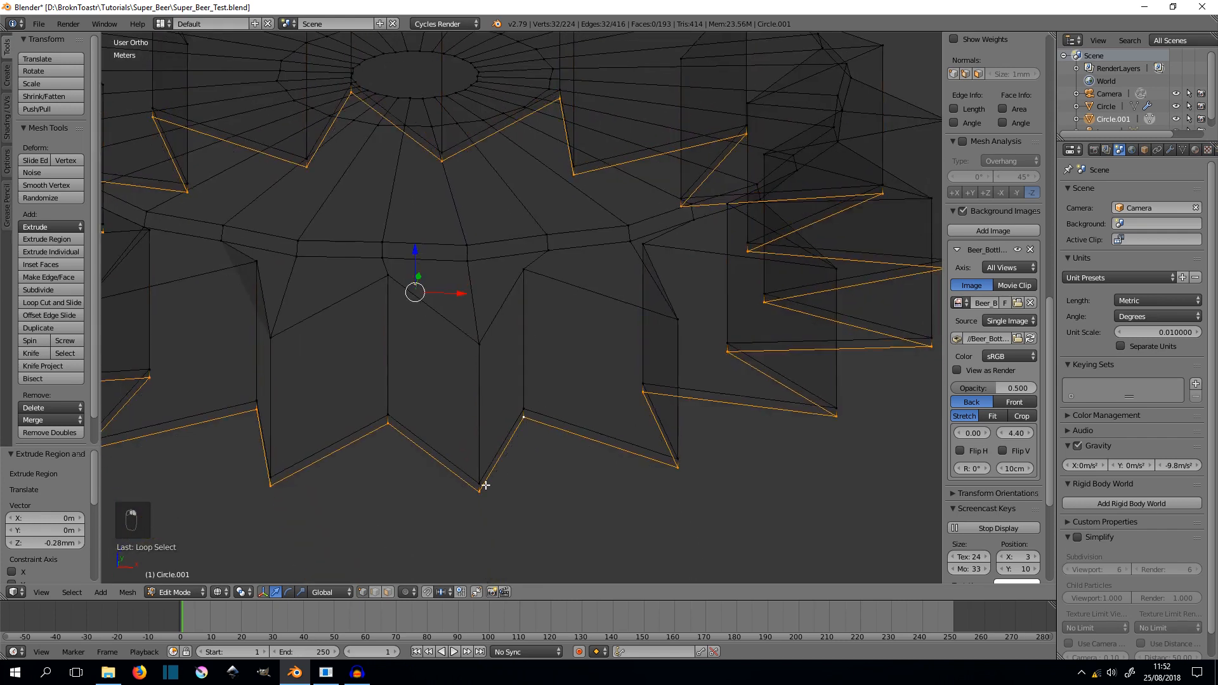
pyautogui.click(70, 592)
pyautogui.click(140, 508)
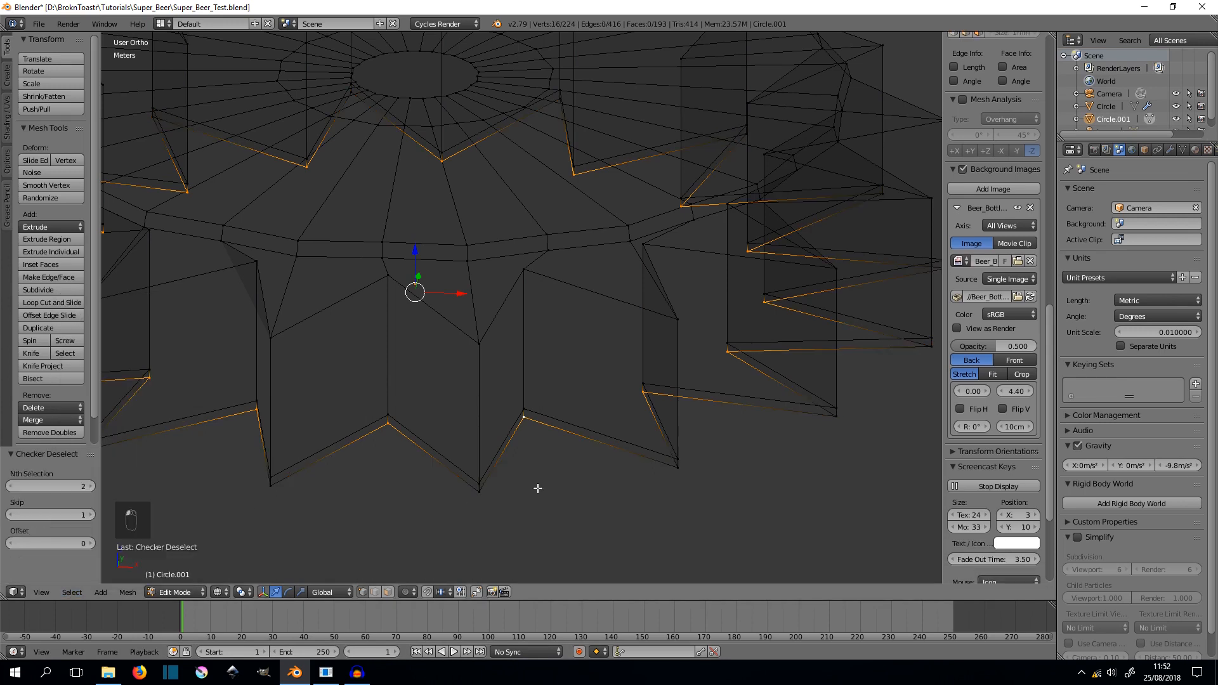
pyautogui.press('s')
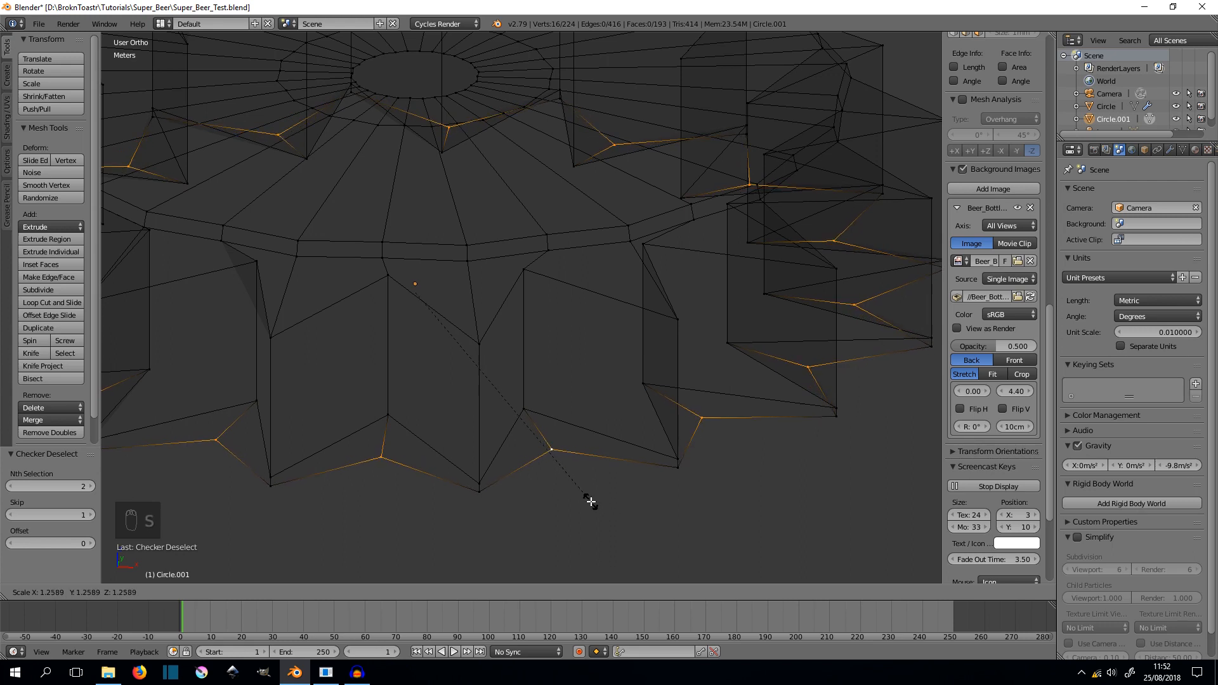
pyautogui.click(595, 500)
# - Switch to solid shading in Object Mode and add a Subdivision Surface modifier to the cap with 4 view subdivisions
pyautogui.scroll(-2, 595, 500)
pyautogui.keyDown('shift'); pyautogui.moveTo(592, 491); pyautogui.dragTo(590, 488, button='middle'); pyautogui.keyUp('shift')
pyautogui.press('z')
pyautogui.press('Tab')
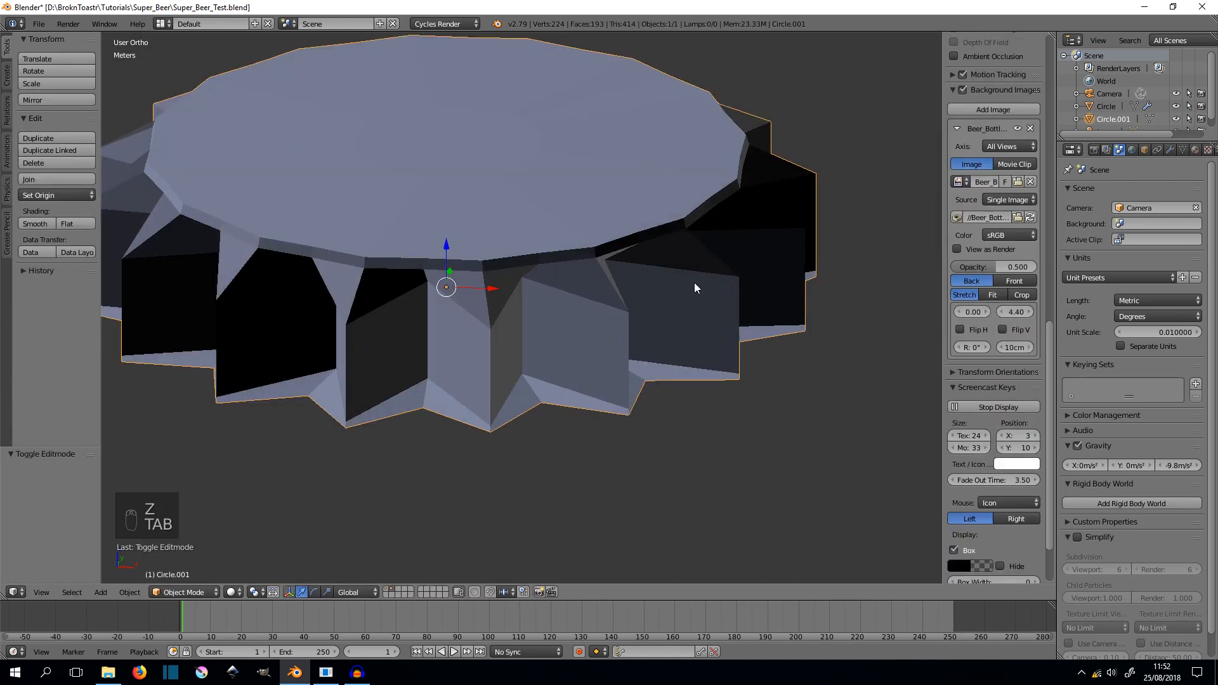
pyautogui.moveTo(666, 272); pyautogui.dragTo(836, 302, button='middle')
pyautogui.click(1169, 150)
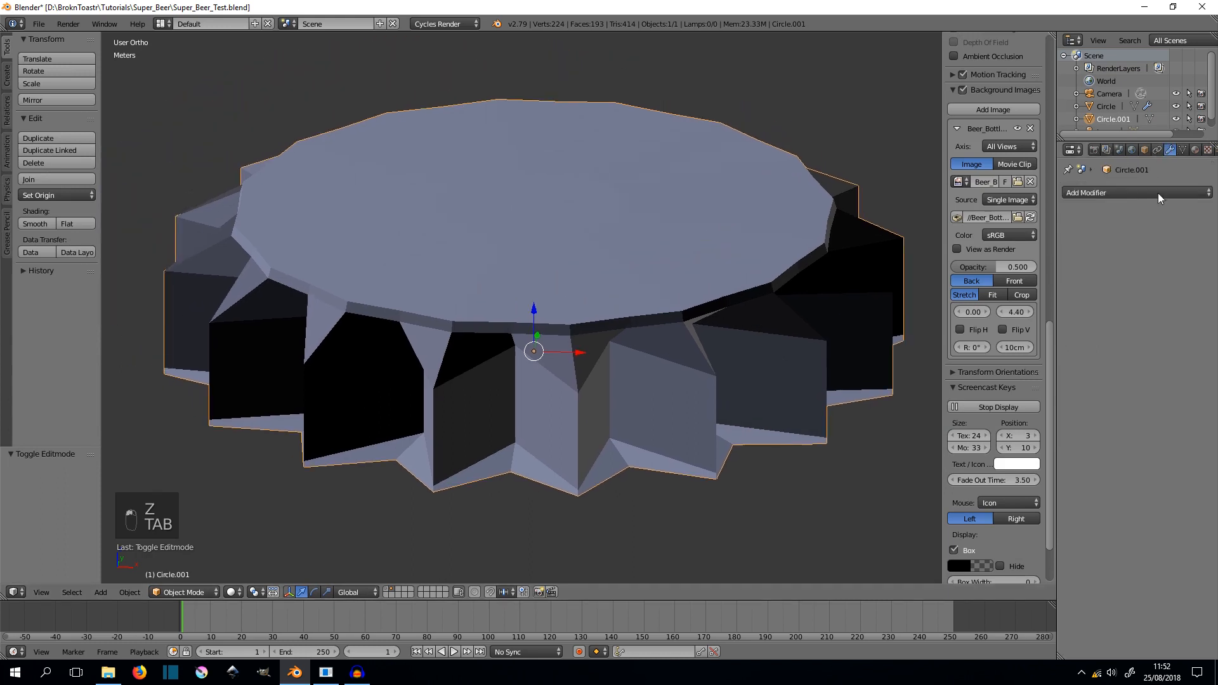
pyautogui.click(1146, 193)
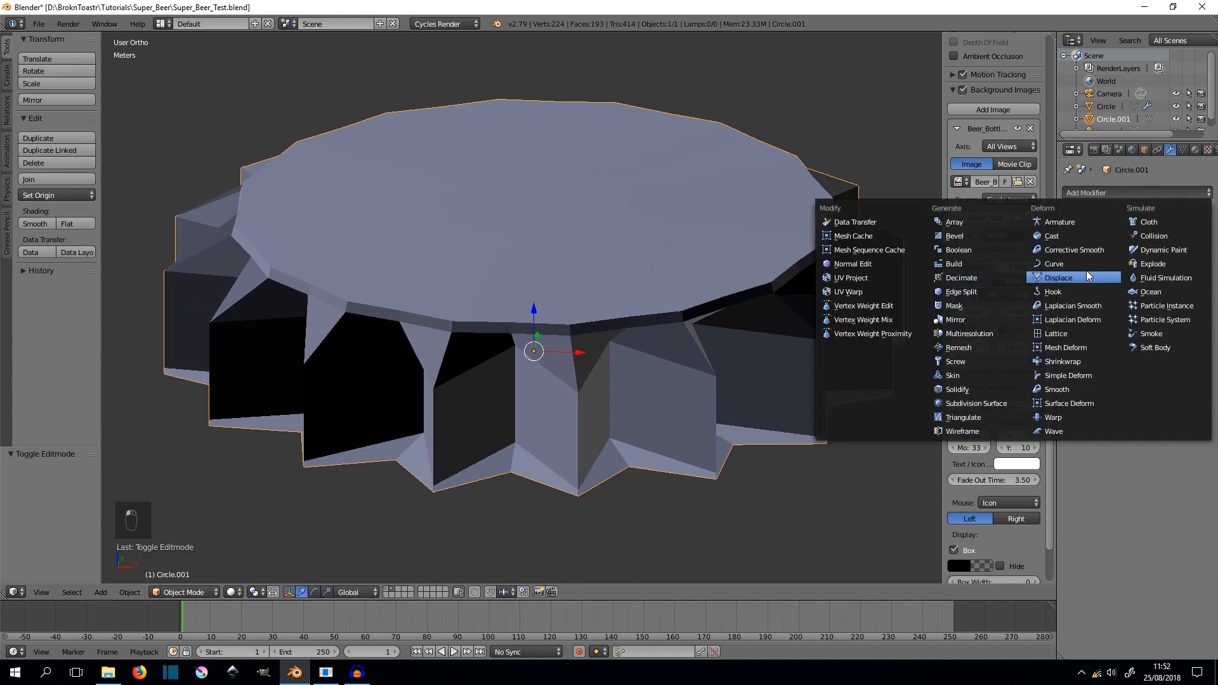
pyautogui.click(982, 401)
pyautogui.click(1130, 277)
pyautogui.click(1129, 276)
pyautogui.click(1130, 276)
# - Compare the smoothed cap with the bottle reference image in the front view
pyautogui.moveTo(626, 386); pyautogui.dragTo(672, 368, button='middle')
pyautogui.scroll(-3, 631, 371)
pyautogui.press('KP_1')
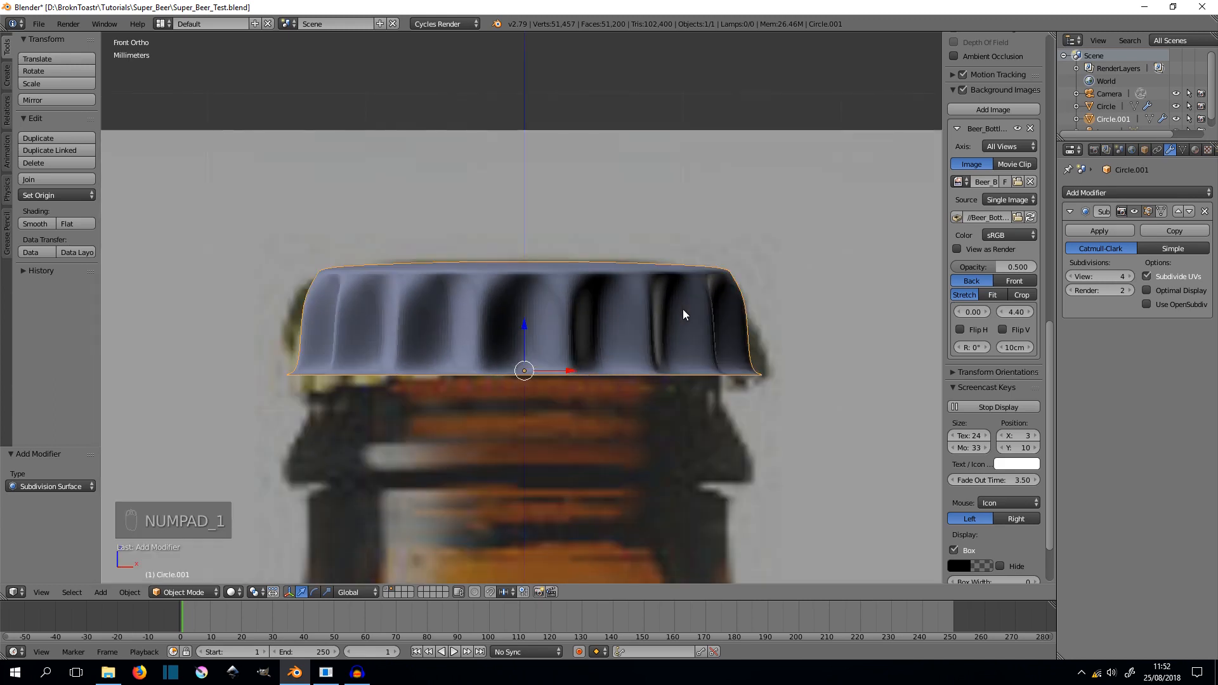
pyautogui.press('z')
pyautogui.press('z')
pyautogui.scroll(3, 749, 327)
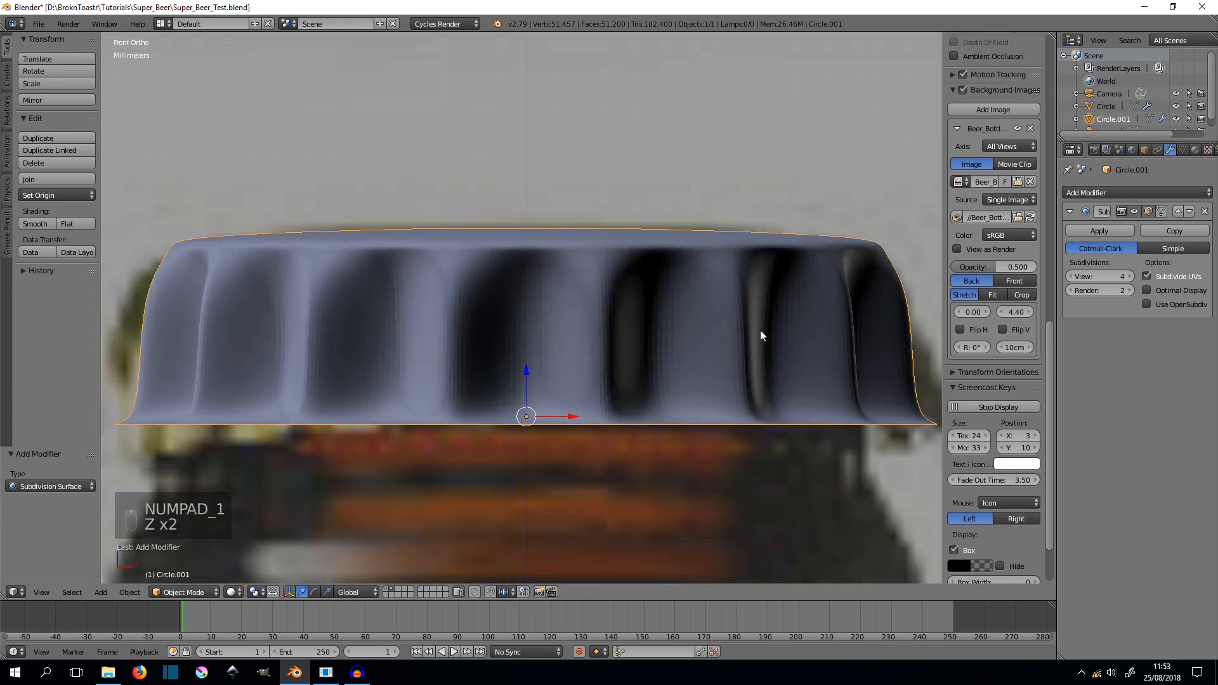
pyautogui.keyDown('shift'); pyautogui.moveTo(624, 280); pyautogui.dragTo(665, 289, button='middle'); pyautogui.keyUp('shift')
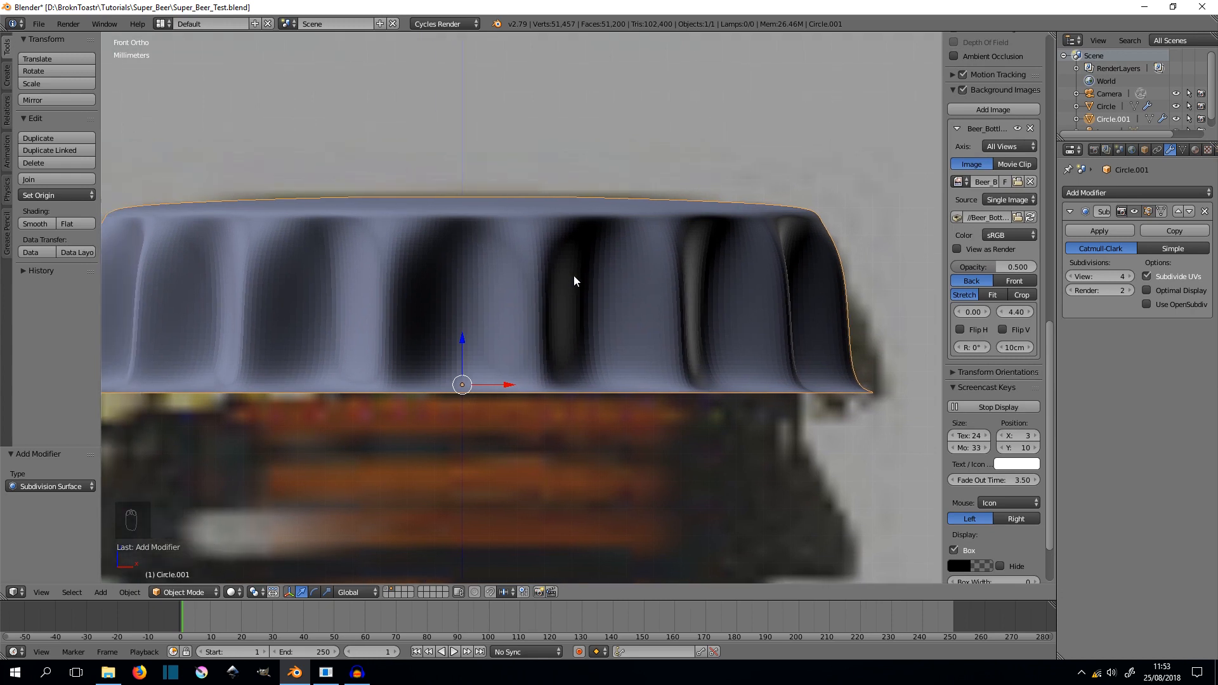
# - In Edit Mode, select the two bottom edge loops of the cap and scale them outward to about 1.059
pyautogui.press('Tab')
pyautogui.keyDown('shift'); pyautogui.moveTo(854, 375); pyautogui.dragTo(809, 377, button='middle'); pyautogui.keyUp('shift')
pyautogui.keyDown('shift'); pyautogui.rightClick(761, 354); pyautogui.keyUp('shift')
pyautogui.scroll(-1, 805, 364)
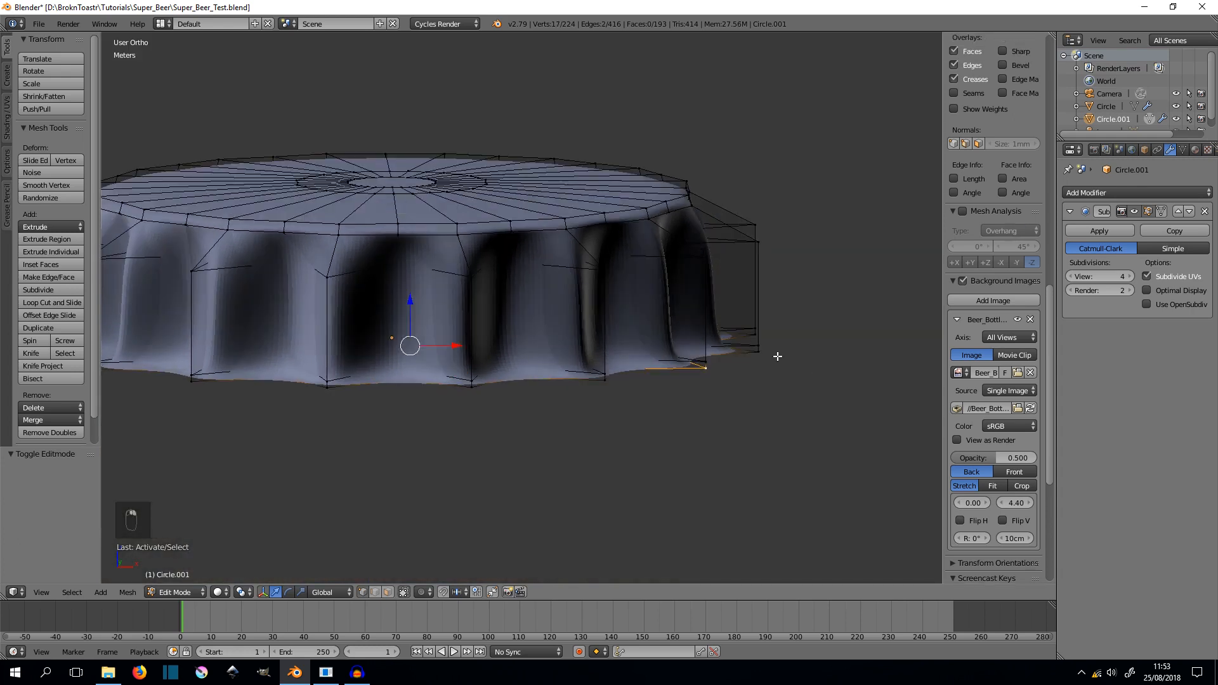
pyautogui.keyDown('alt'); pyautogui.rightClick(754, 359); pyautogui.keyUp('alt')
pyautogui.keyDown('alt'); pyautogui.keyDown('shift'); pyautogui.rightClick(753, 345); pyautogui.keyUp('shift'); pyautogui.keyUp('alt')
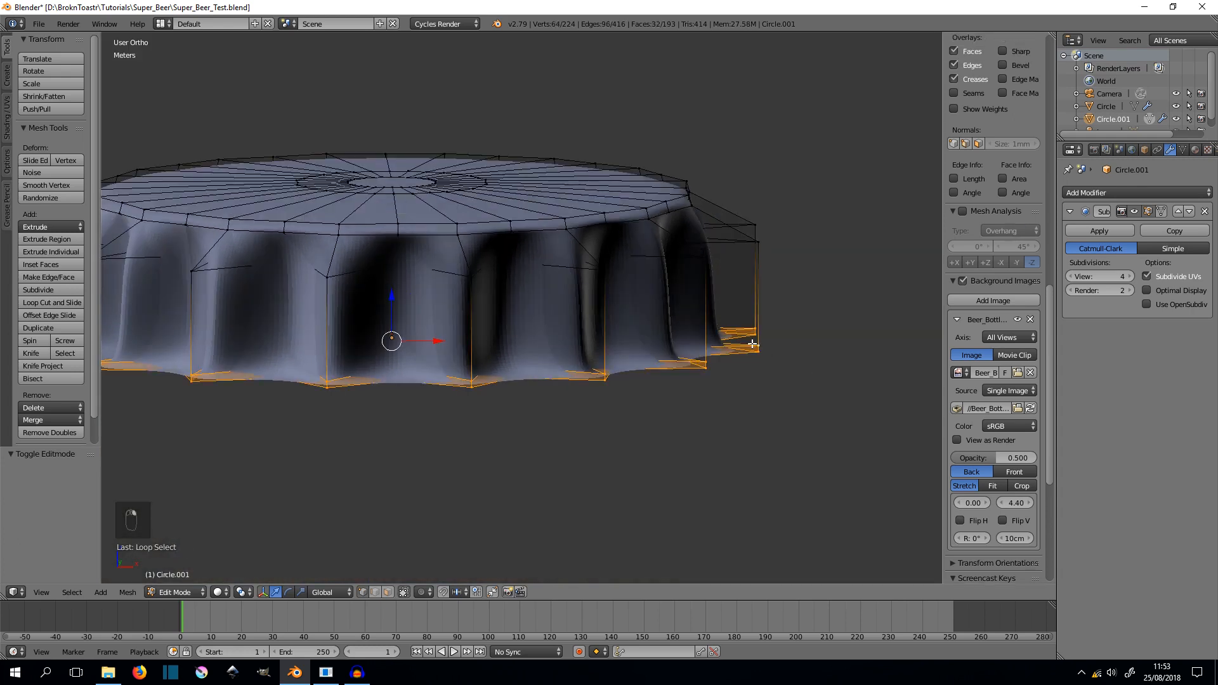
pyautogui.press('s')
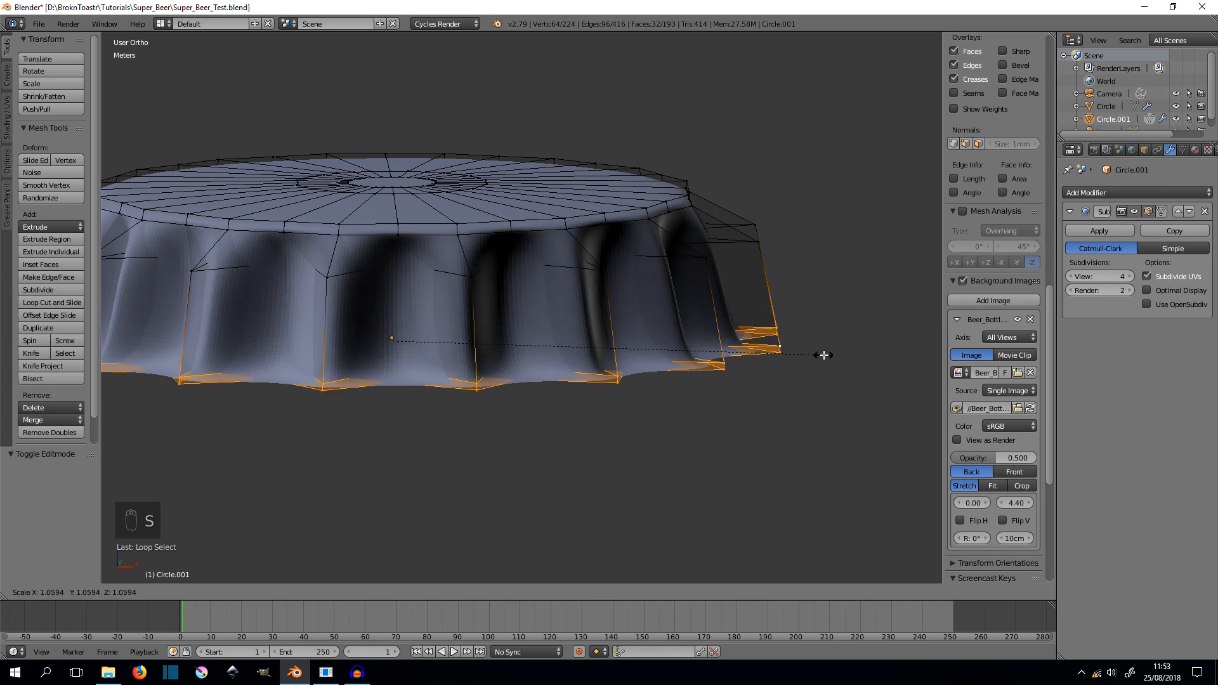
pyautogui.click(823, 355)
# - Add a centred loop cut around the cap's side wall and scale it inward to about 0.963
pyautogui.press('KP_1')
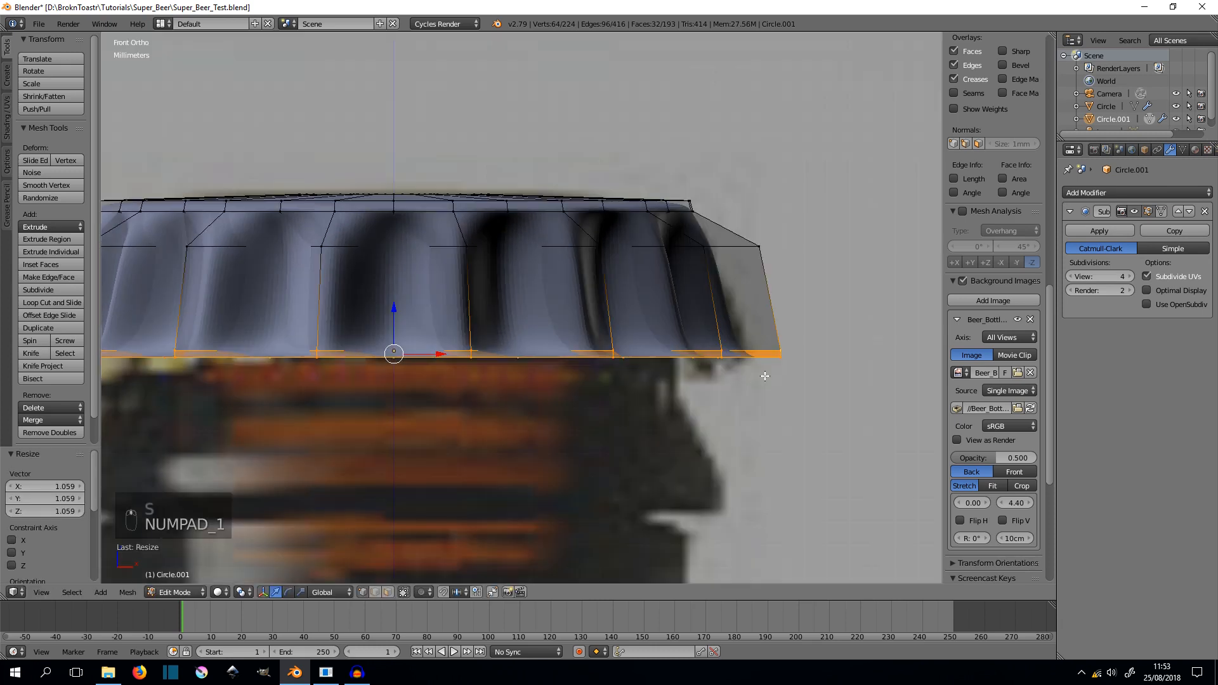
pyautogui.scroll(4, 765, 376)
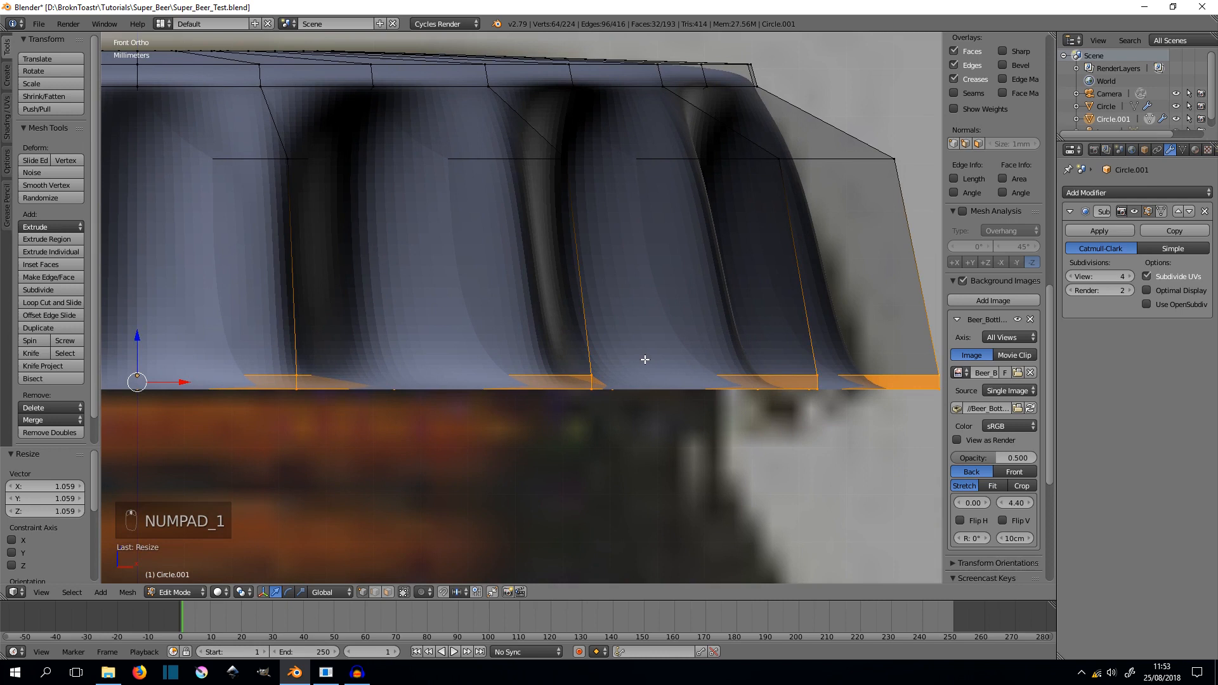
pyautogui.press('a')
pyautogui.scroll(-1, 615, 275)
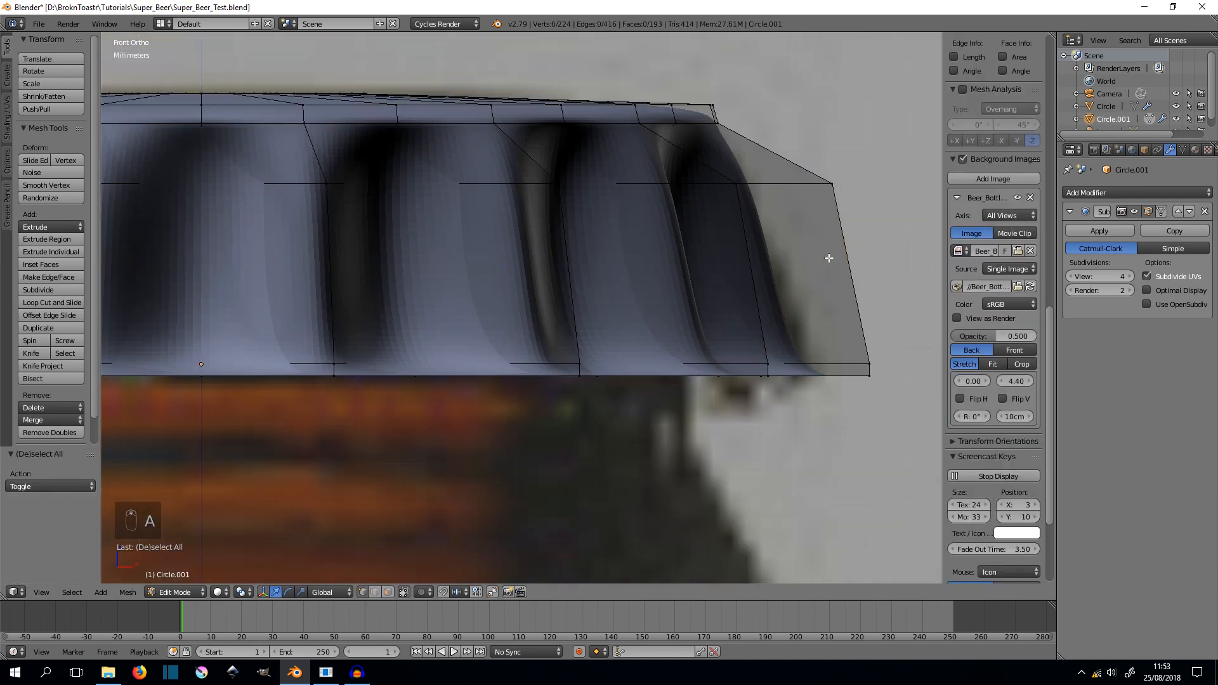
pyautogui.hotkey('ctrl', 'r')
pyautogui.click(877, 278)
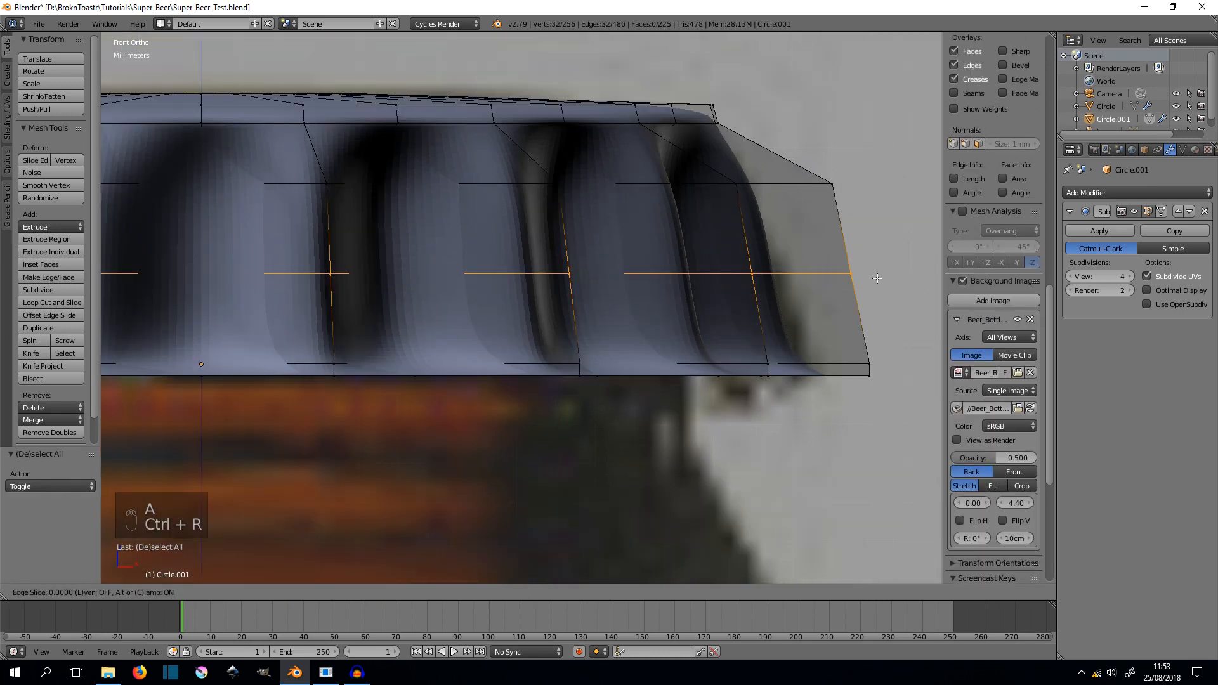
pyautogui.rightClick(876, 278)
pyautogui.press('s')
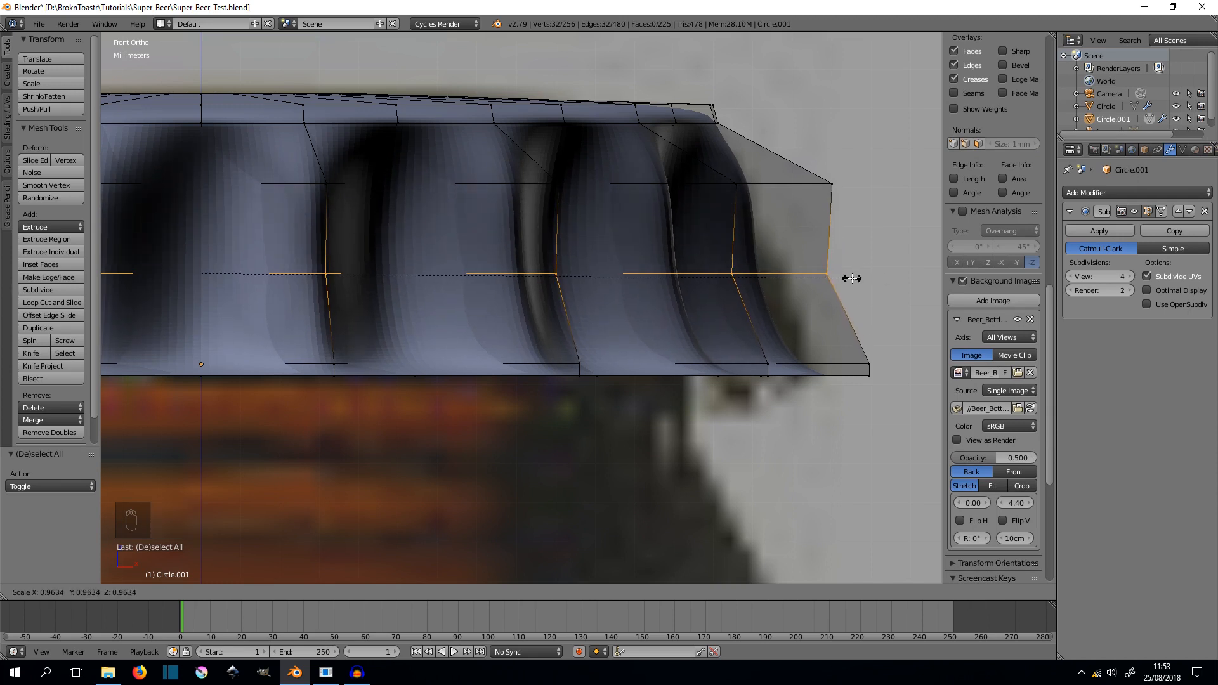
pyautogui.click(852, 278)
# - Add another loop cut above the narrowed one, slide it down close to it, and scale it to about 1.065
pyautogui.press('a')
pyautogui.hotkey('ctrl', 'r')
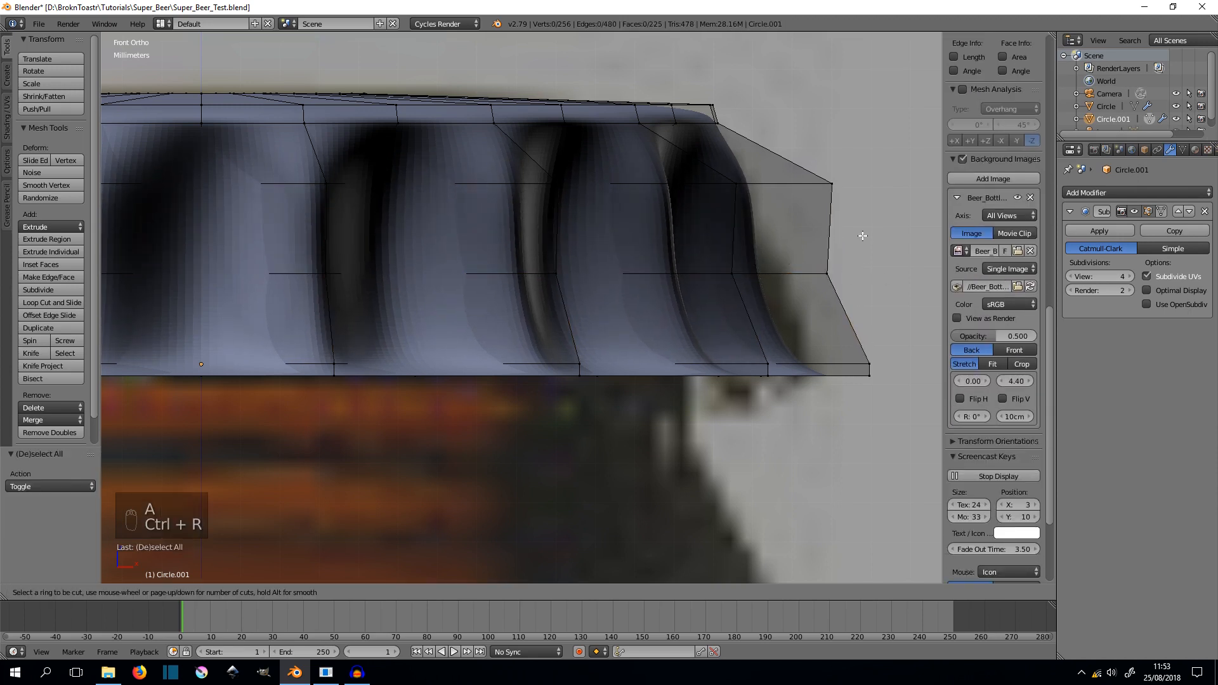
pyautogui.click(847, 232)
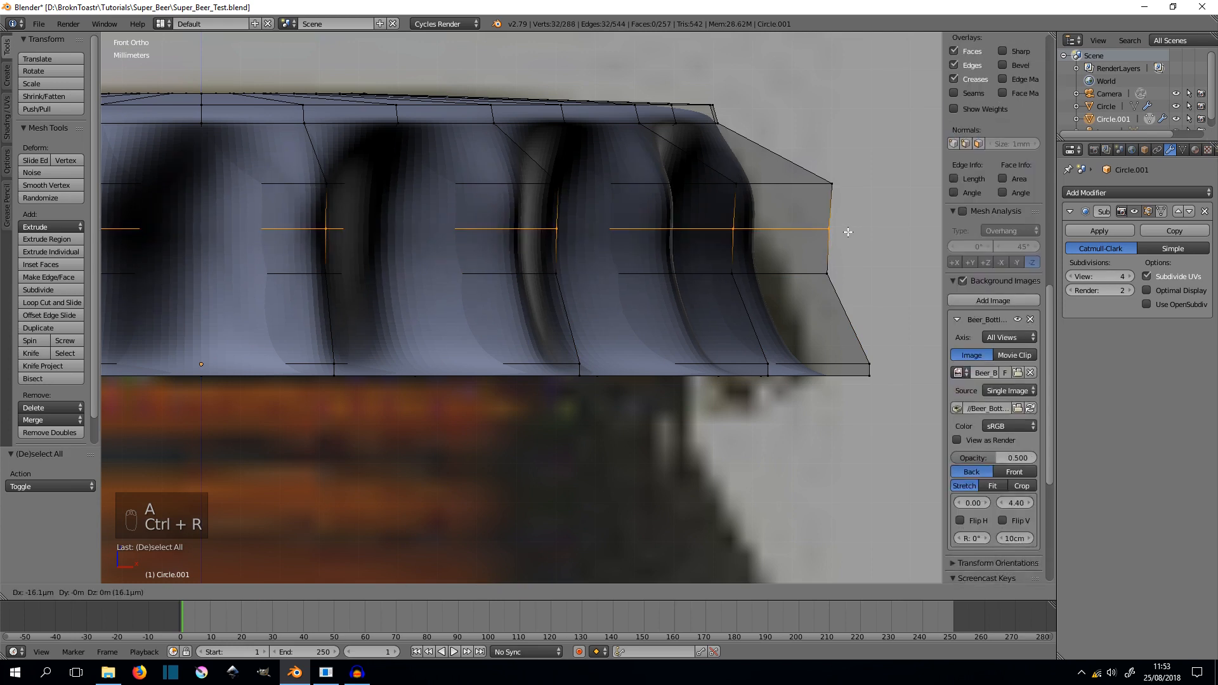
pyautogui.click(845, 263)
pyautogui.press('s')
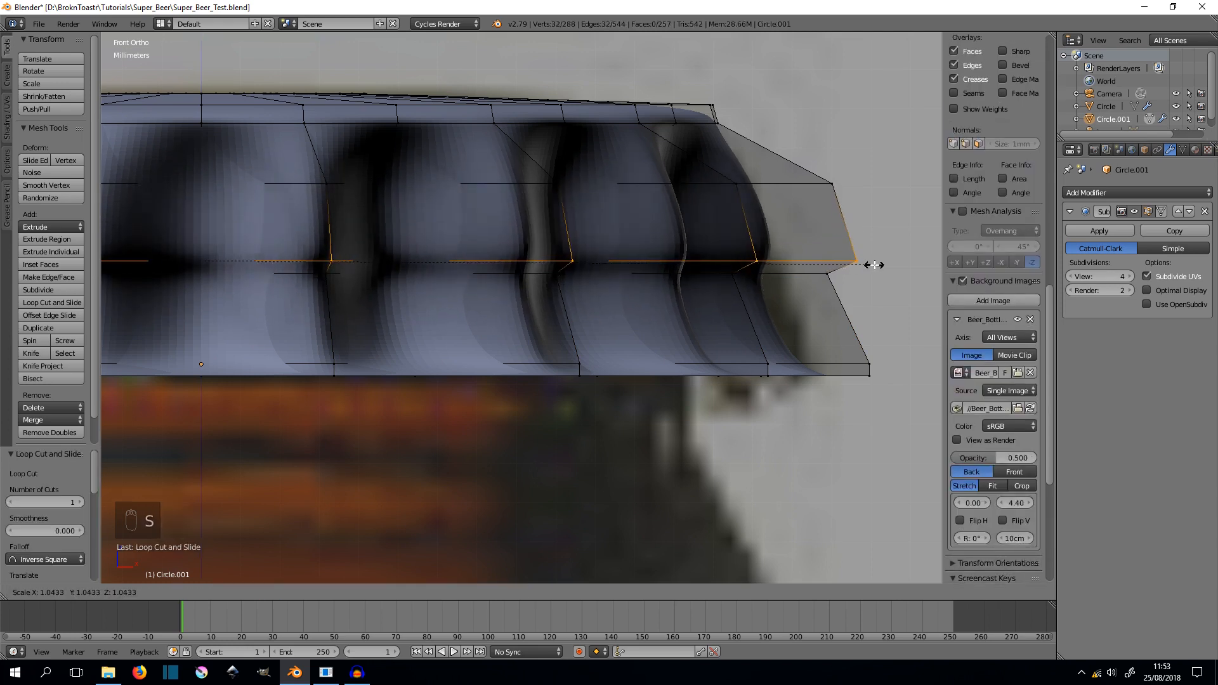
pyautogui.click(884, 264)
# - Examine the reshaped cap in wireframe and solid shading, from below and against the front reference image
pyautogui.press('z')
pyautogui.press('z')
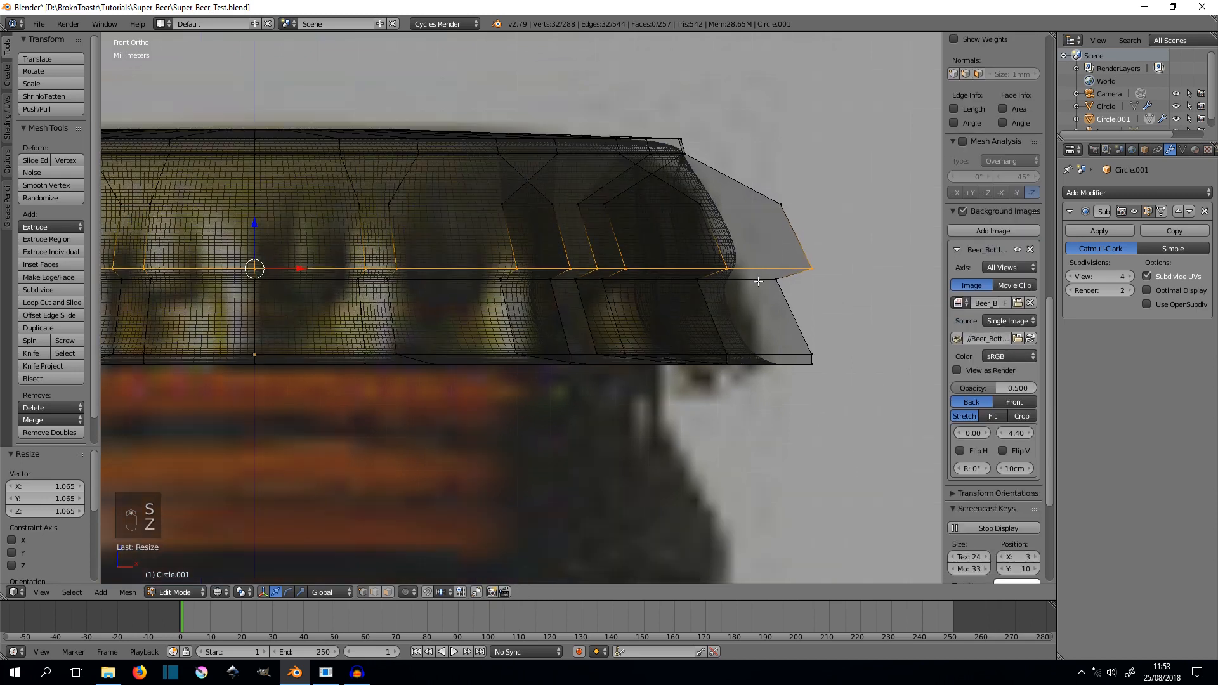
pyautogui.press('Tab')
pyautogui.scroll(-5, 774, 315)
pyautogui.moveTo(687, 280); pyautogui.dragTo(729, 253, button='middle')
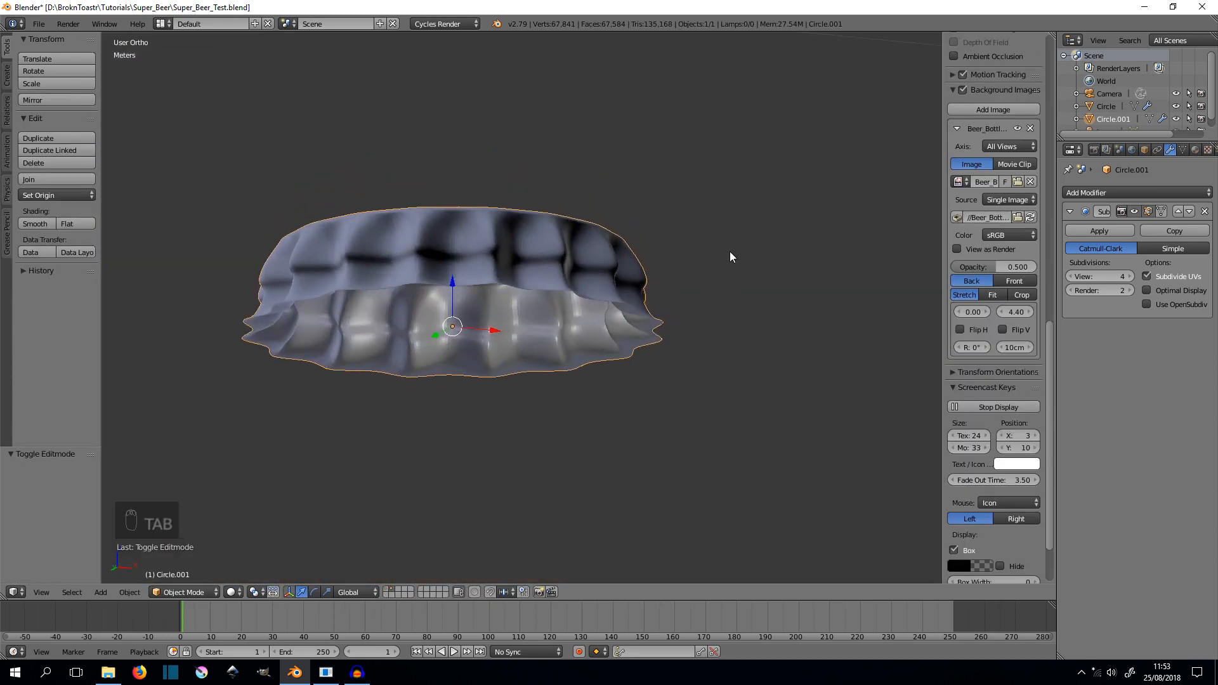
pyautogui.press('KP_1')
pyautogui.scroll(6, 730, 253)
pyautogui.scroll(-3, 651, 324)
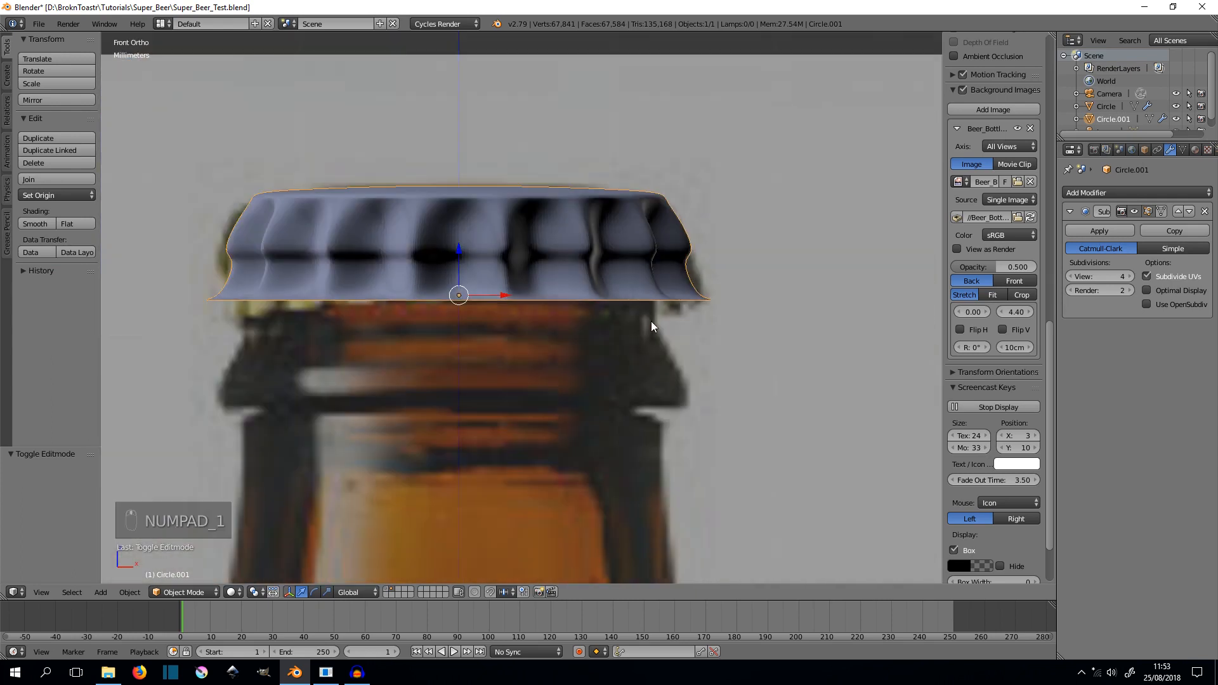
# - Extrude the cap's bottom edge loop in place and scale the new loop inward to about 0.981
pyautogui.press('Tab')
pyautogui.keyDown('alt'); pyautogui.click(718, 314); pyautogui.keyUp('alt')
pyautogui.scroll(5, 718, 317)
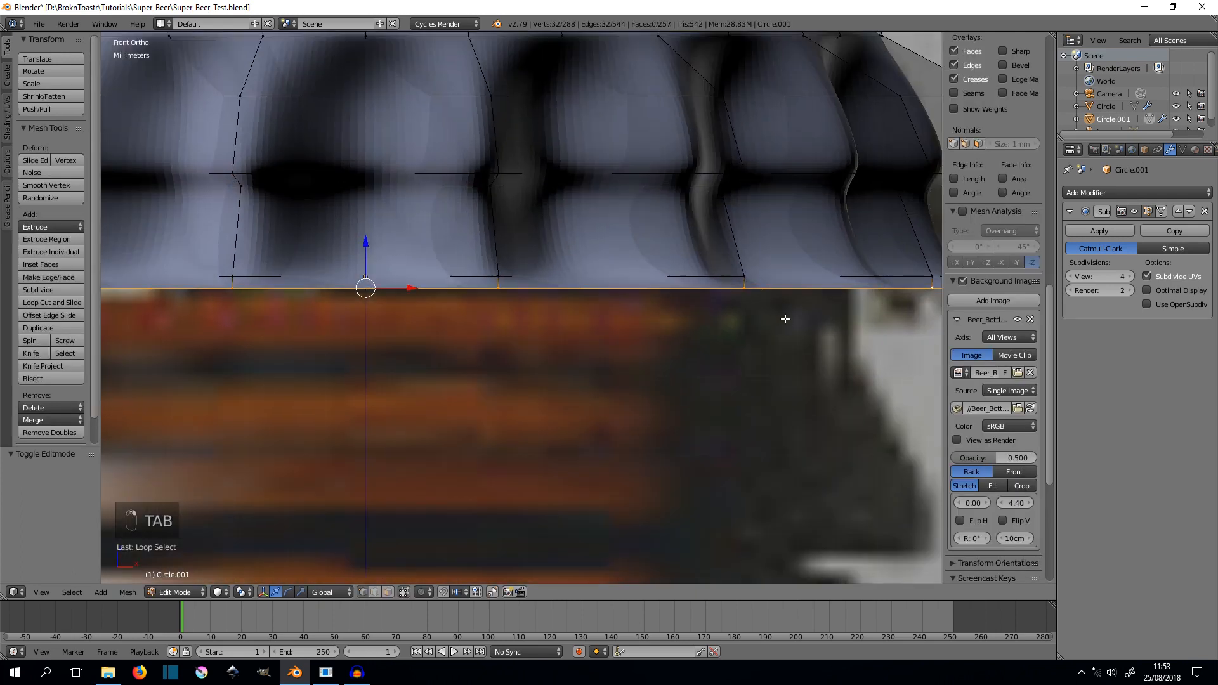
pyautogui.press('e')
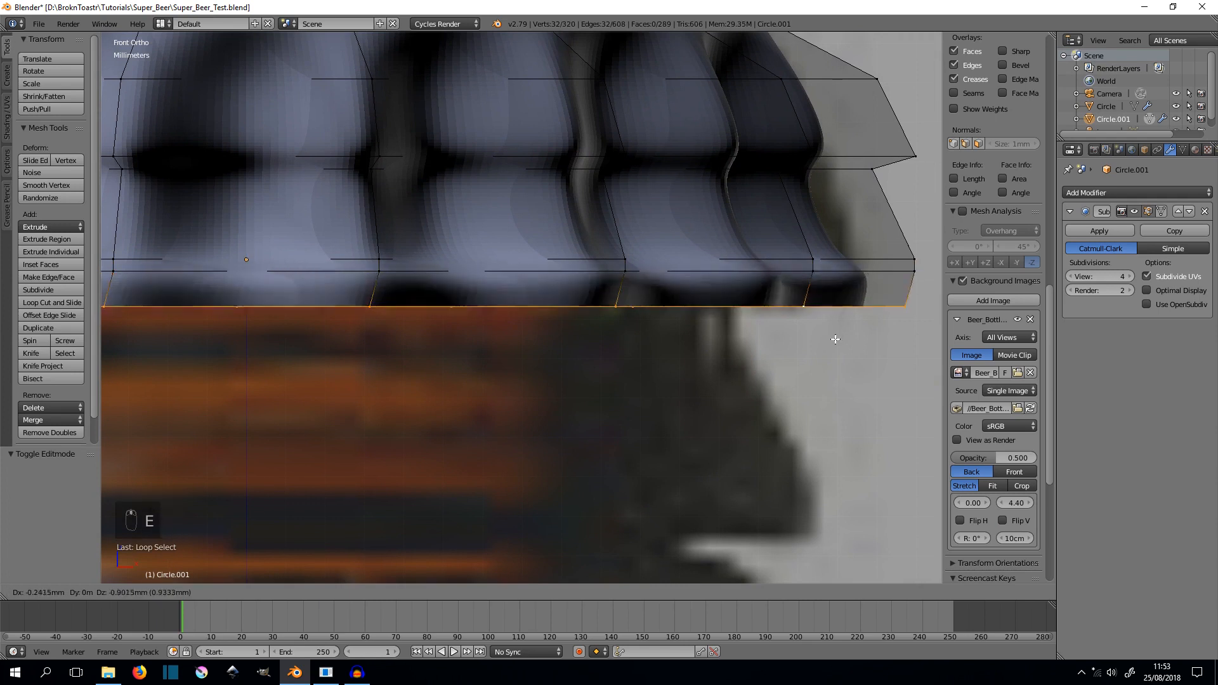
pyautogui.rightClick(831, 417)
pyautogui.scroll(-2, 831, 409)
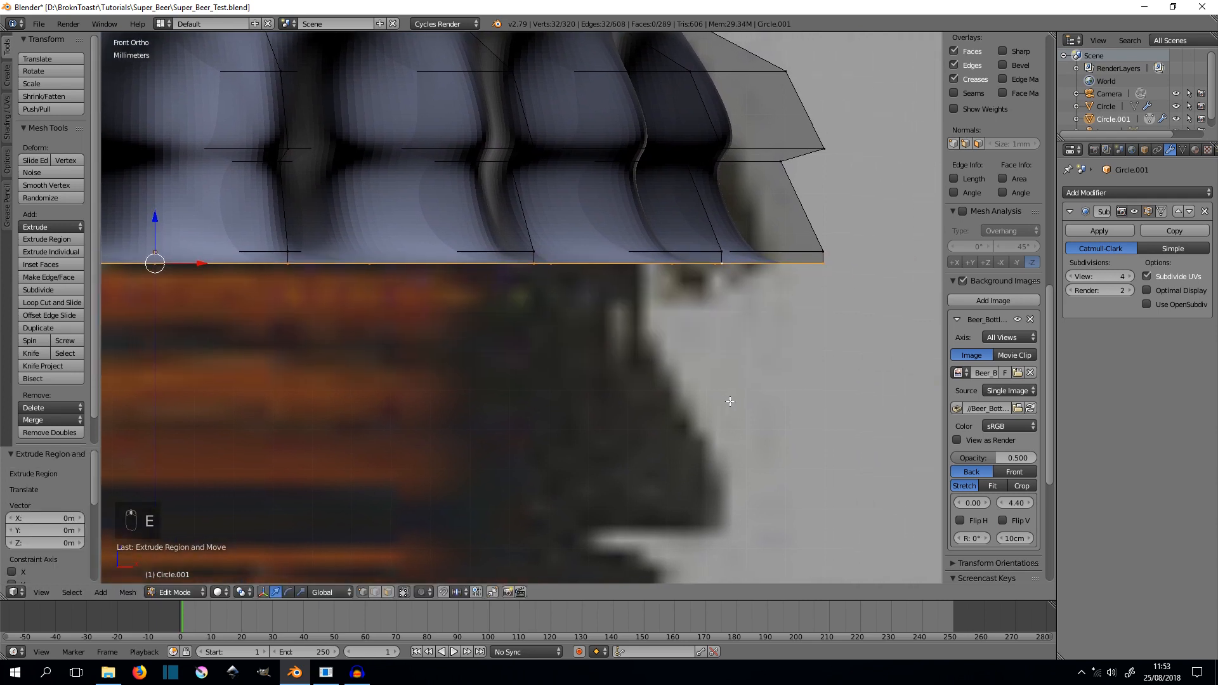
pyautogui.press('s')
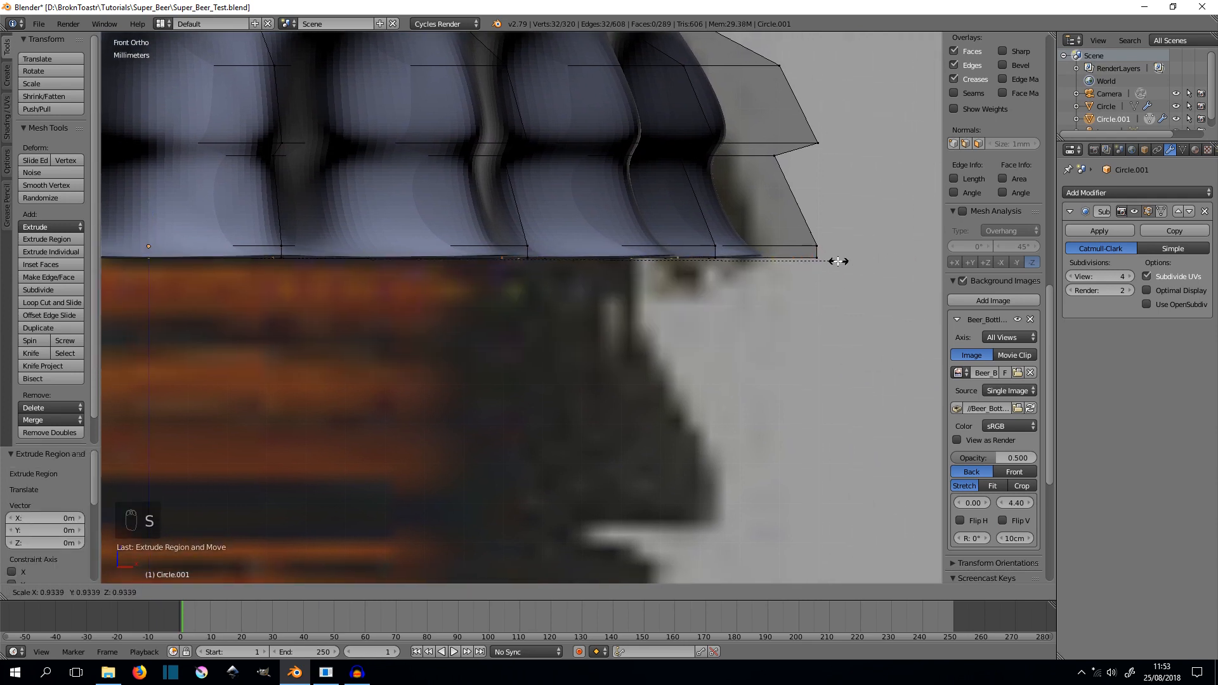
pyautogui.click(734, 332)
pyautogui.moveTo(734, 331); pyautogui.dragTo(720, 274, button='middle')
pyautogui.press('s')
pyautogui.click(843, 218)
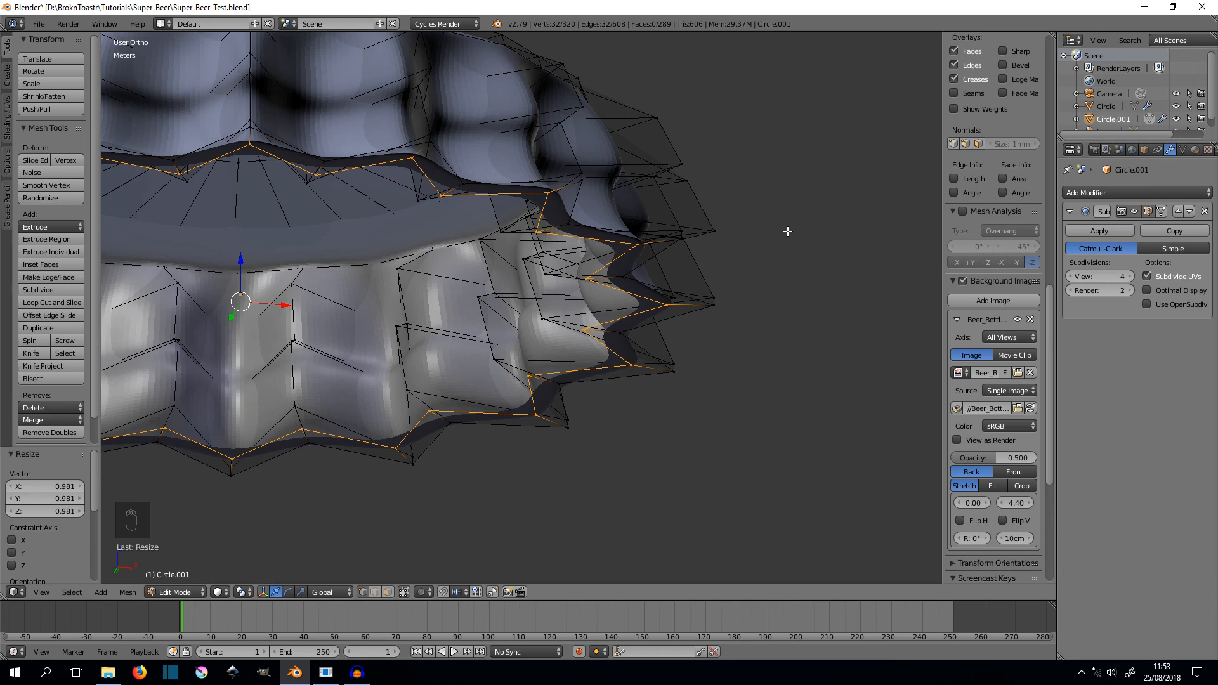
# - Add a Solidify modifier to the cap and set its thickness to 2.1 mm
pyautogui.press('Tab')
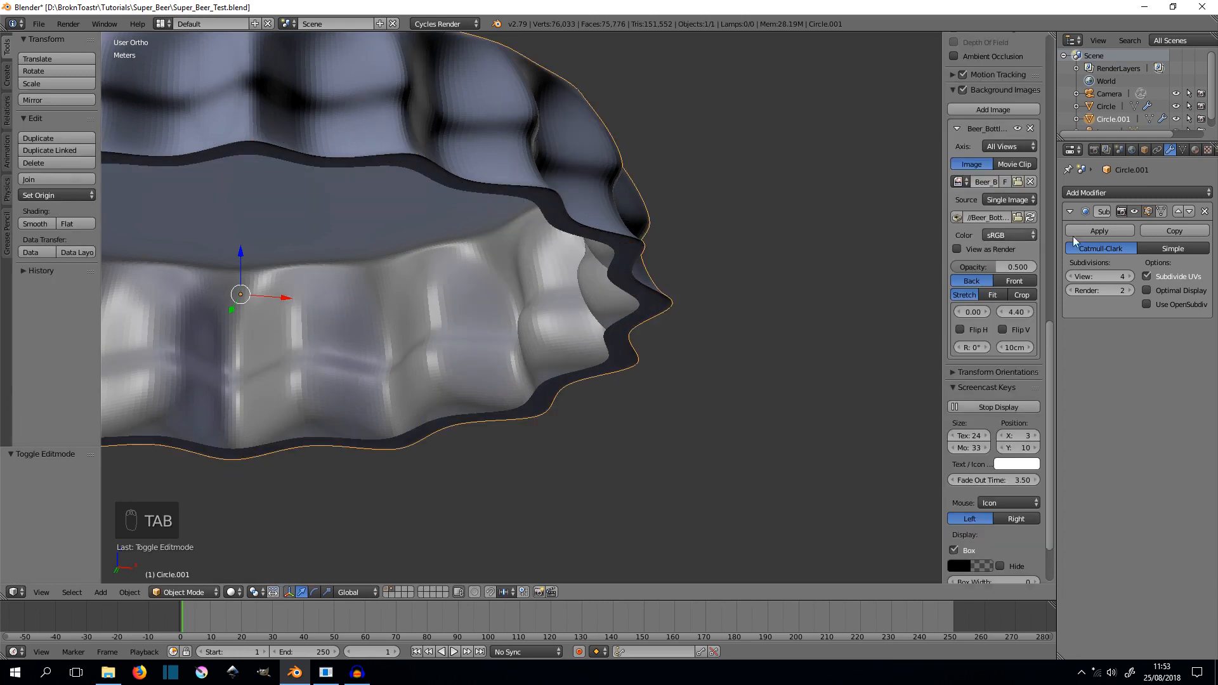
pyautogui.click(1134, 194)
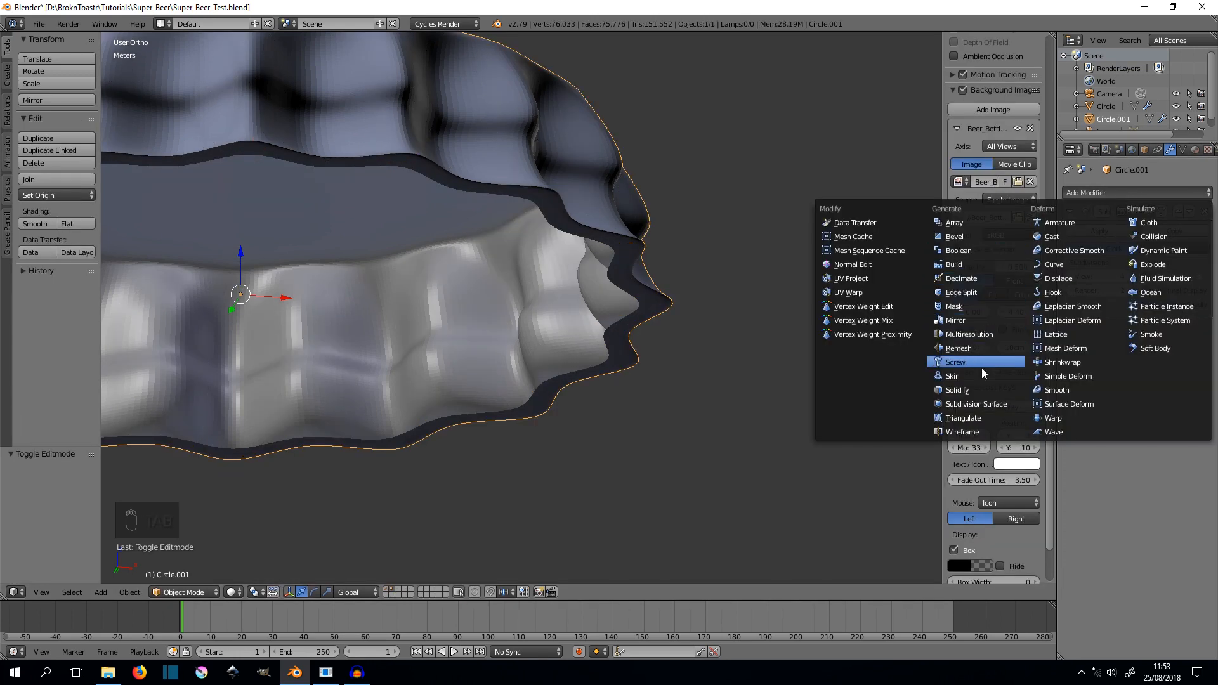
pyautogui.click(965, 389)
pyautogui.scroll(-5, 801, 384)
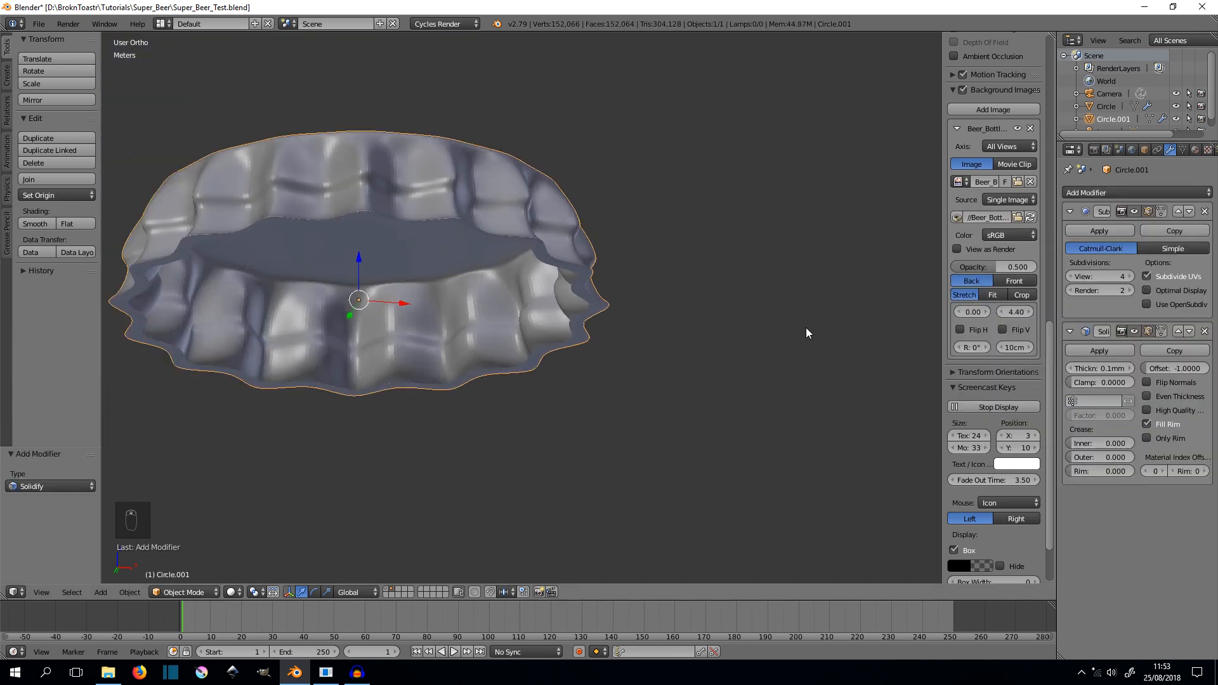
pyautogui.moveTo(805, 332); pyautogui.dragTo(813, 402, button='middle')
pyautogui.doubleClick(1129, 367)
pyautogui.moveTo(864, 361); pyautogui.dragTo(648, 266, button='middle')
# - Show the bottle's layer alongside the cap's and inspect the fit of the cap from the front and below
pyautogui.press('KP_1')
pyautogui.scroll(-1, 596, 274)
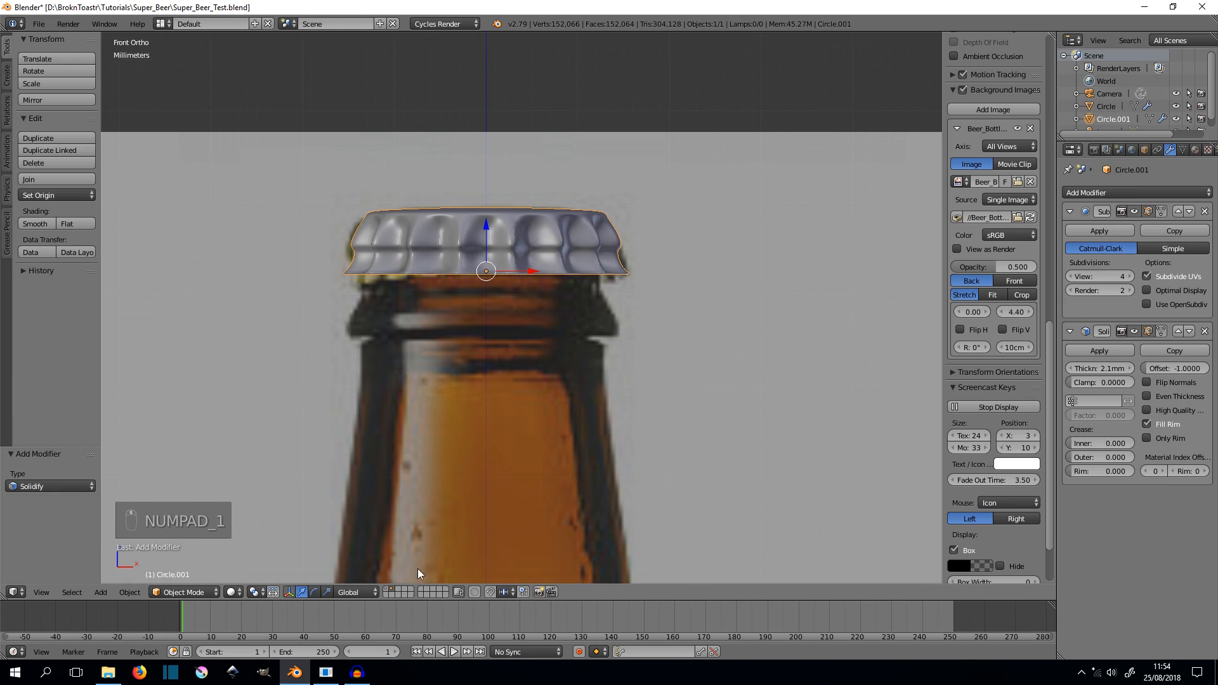
pyautogui.keyDown('shift'); pyautogui.click(390, 594); pyautogui.keyUp('shift')
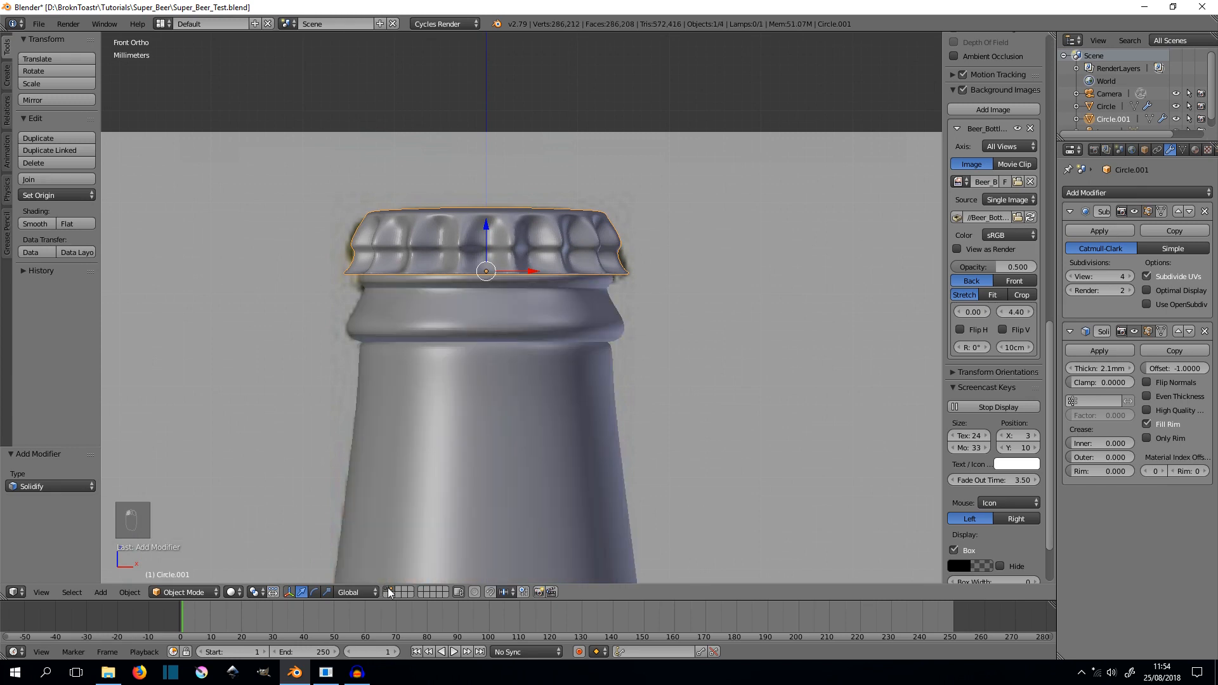
pyautogui.scroll(-2, 534, 337)
pyautogui.press('z')
pyautogui.press('z')
pyautogui.moveTo(535, 336)
pyautogui.mouseDown(button='middle')
pyautogui.moveTo(569, 372)
pyautogui.moveTo(557, 363)
pyautogui.moveTo(568, 286)
pyautogui.mouseUp(button='middle')
pyautogui.scroll(4, 561, 342)
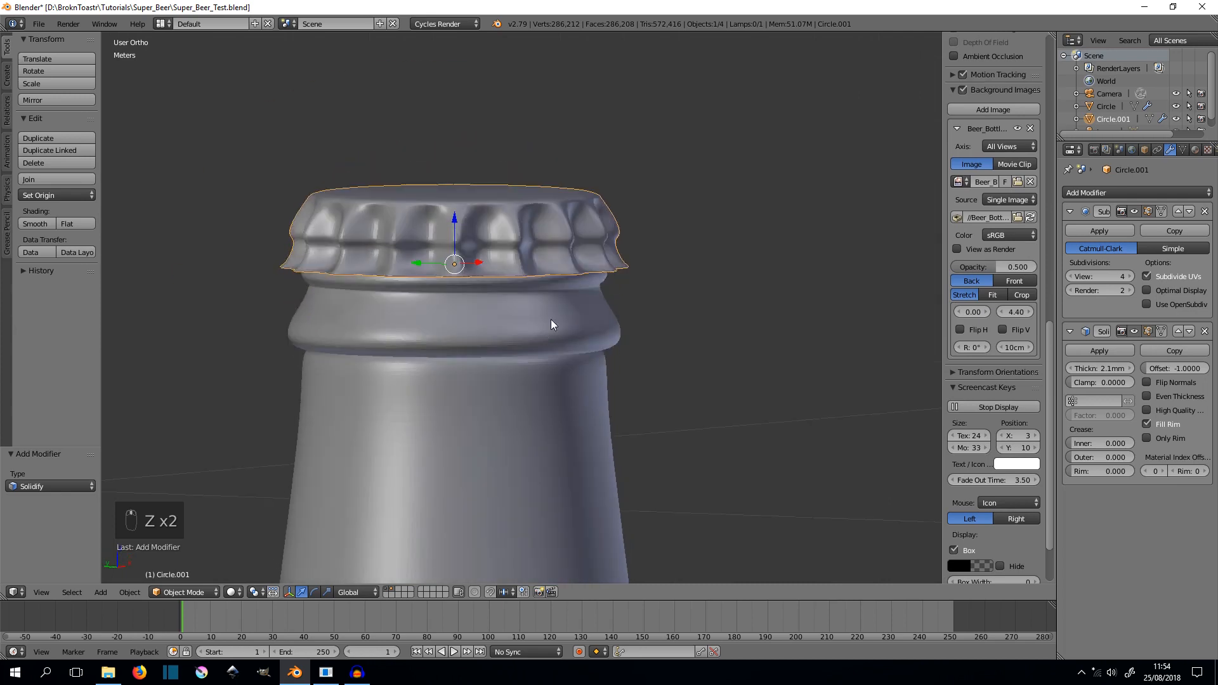
pyautogui.scroll(-3, 551, 342)
pyautogui.moveTo(565, 372); pyautogui.dragTo(501, 277, button='middle')
pyautogui.scroll(5, 501, 277)
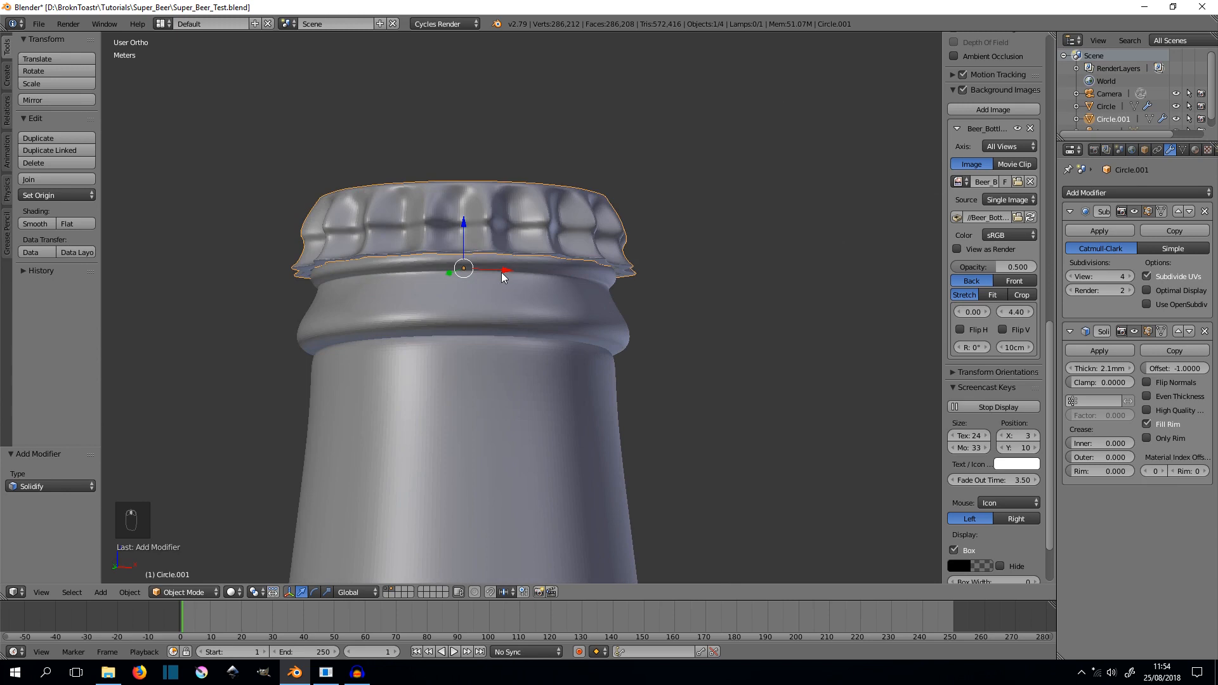
# - Stretch the cap vertically along Z against the front reference and move it down 1.88 mm onto the bottle neck
pyautogui.press('KP_1')
pyautogui.scroll(4, 501, 272)
pyautogui.scroll(-2, 501, 273)
pyautogui.press('s')
pyautogui.press('z')
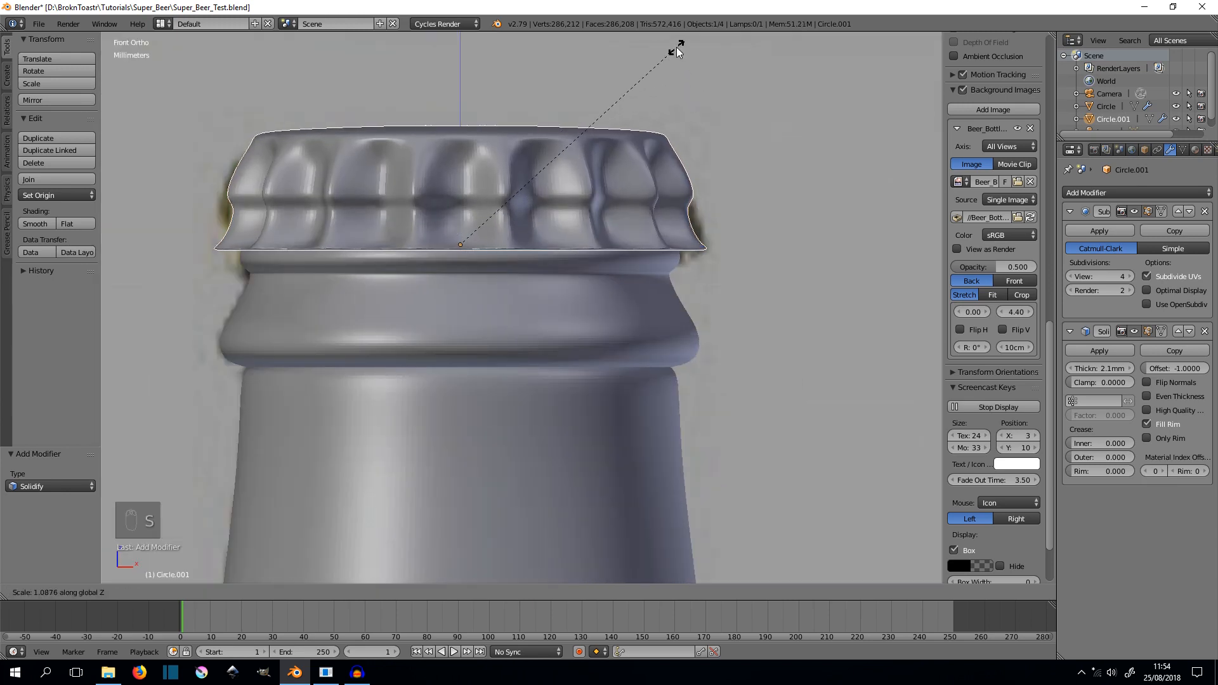
pyautogui.click(673, 569)
pyautogui.press('g')
pyautogui.press('z')
pyautogui.click(768, 269)
# - Scale the whole cap up uniformly to about 1.086
pyautogui.press('s')
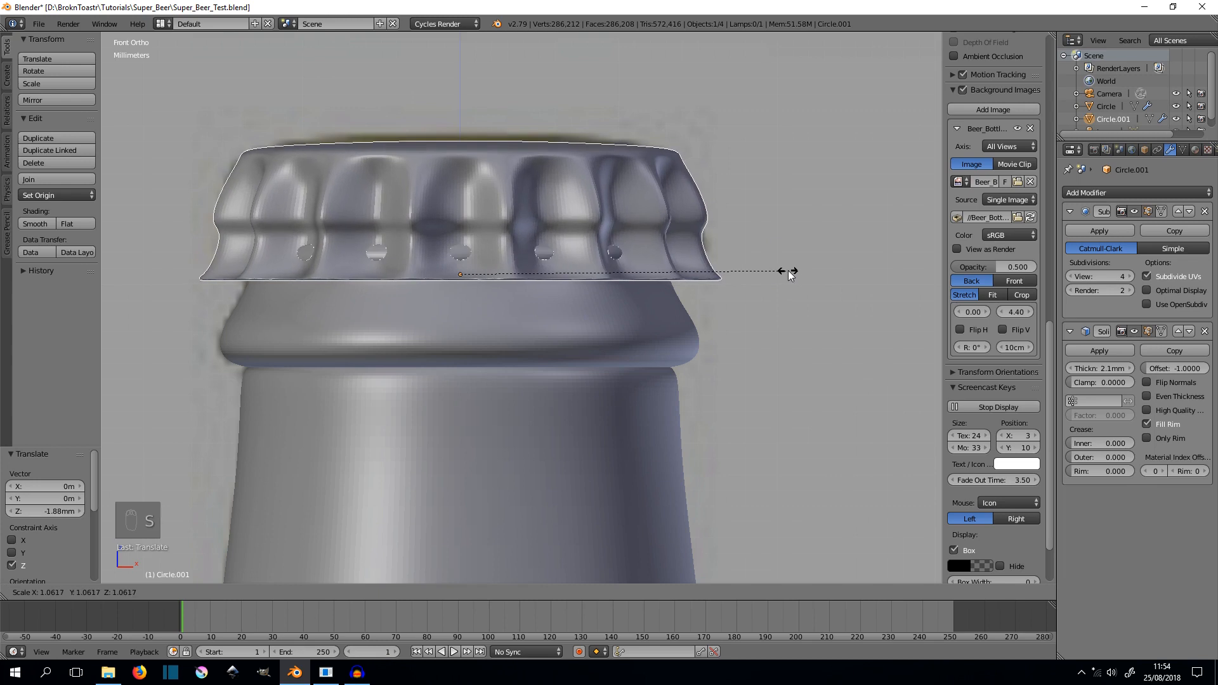
pyautogui.click(796, 271)
pyautogui.scroll(-4, 730, 289)
pyautogui.press('z')
pyautogui.press('z')
# - Set the cap's Solidify thickness to 5 mm and lower the cap by 0.31 mm along Z
pyautogui.moveTo(673, 288); pyautogui.dragTo(702, 235, button='middle')
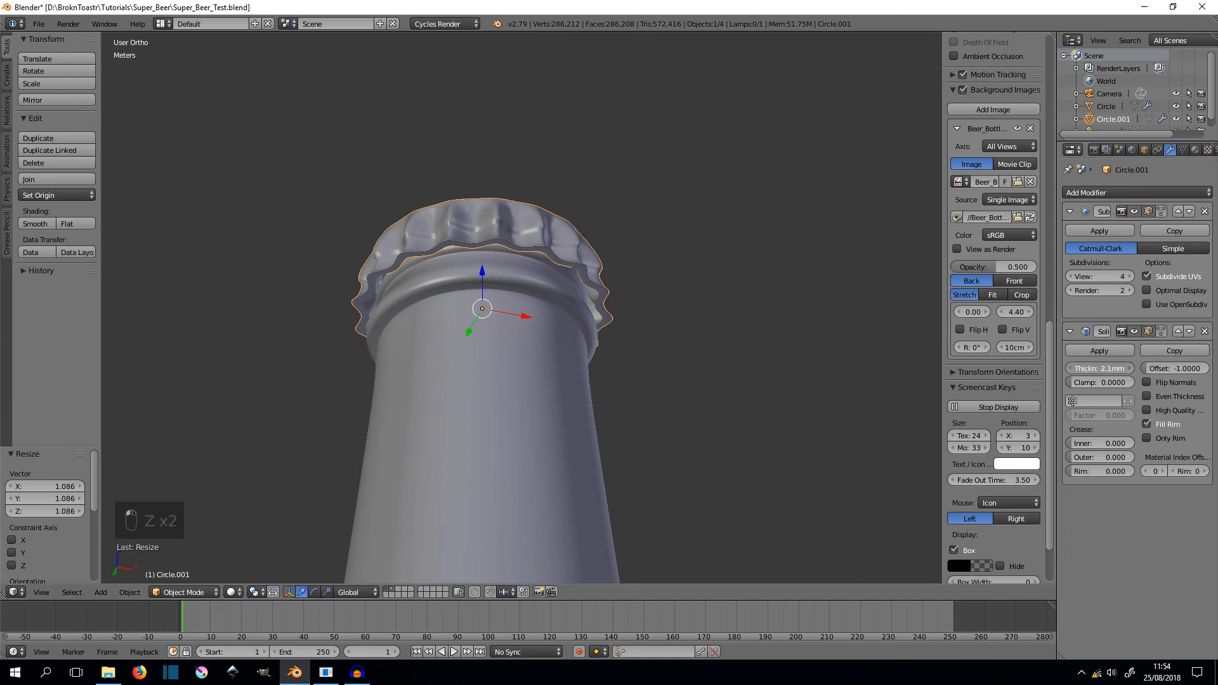
pyautogui.moveTo(1099, 369); pyautogui.dragTo(1091, 368)
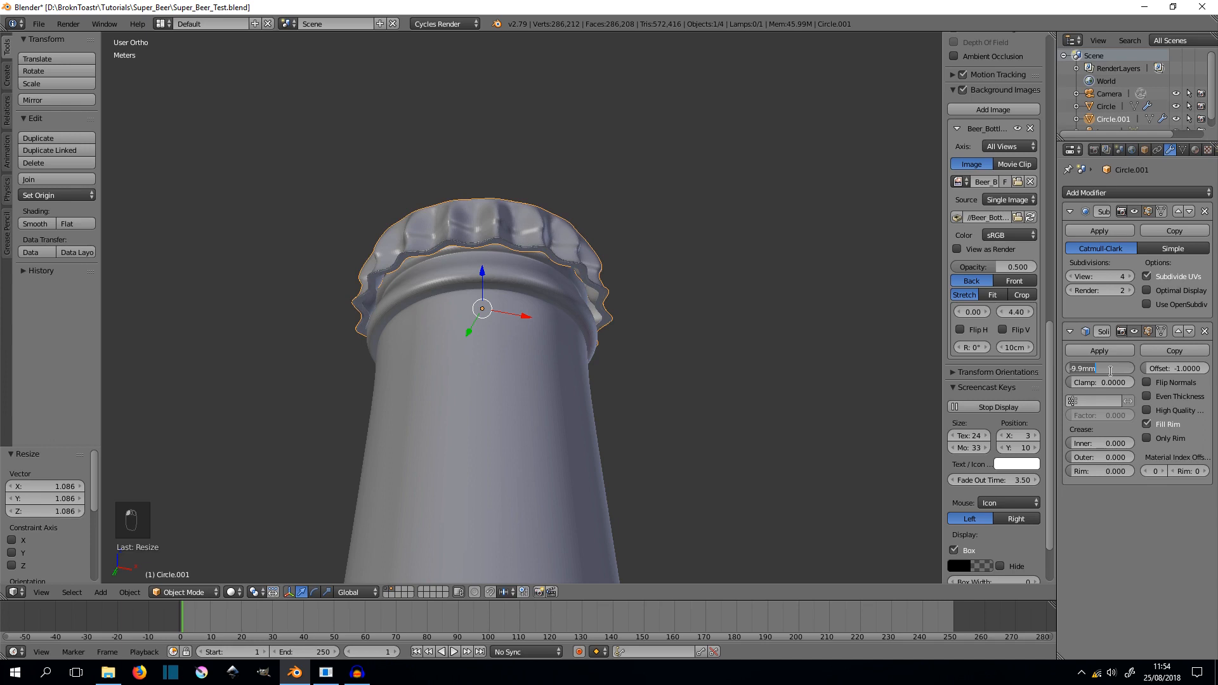
pyautogui.press('Return')
pyautogui.moveTo(375, 200)
pyautogui.mouseDown(button='middle')
pyautogui.moveTo(384, 307)
pyautogui.moveTo(379, 226)
pyautogui.moveTo(362, 191)
pyautogui.mouseUp(button='middle')
pyautogui.press('g')
pyautogui.press('z')
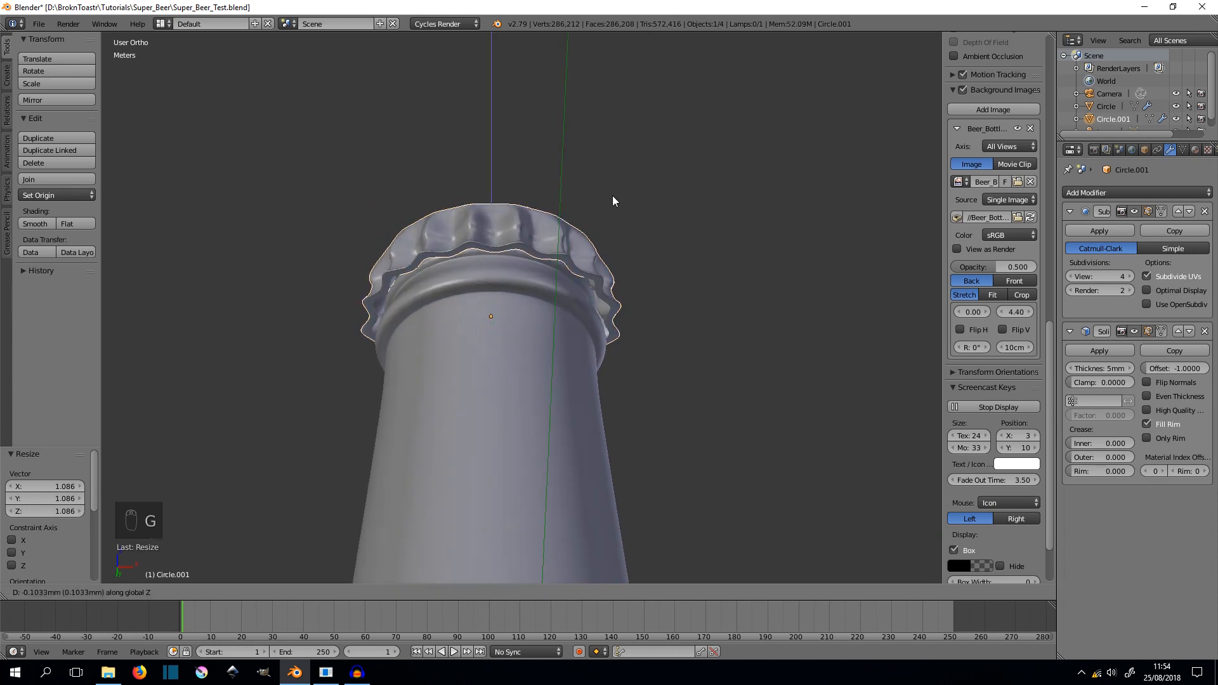
pyautogui.click(612, 198)
# - Examine the capped bottle as a whole in wireframe and solid shading, and the cap against the front reference
pyautogui.moveTo(611, 197); pyautogui.dragTo(607, 281, button='middle')
pyautogui.press('z')
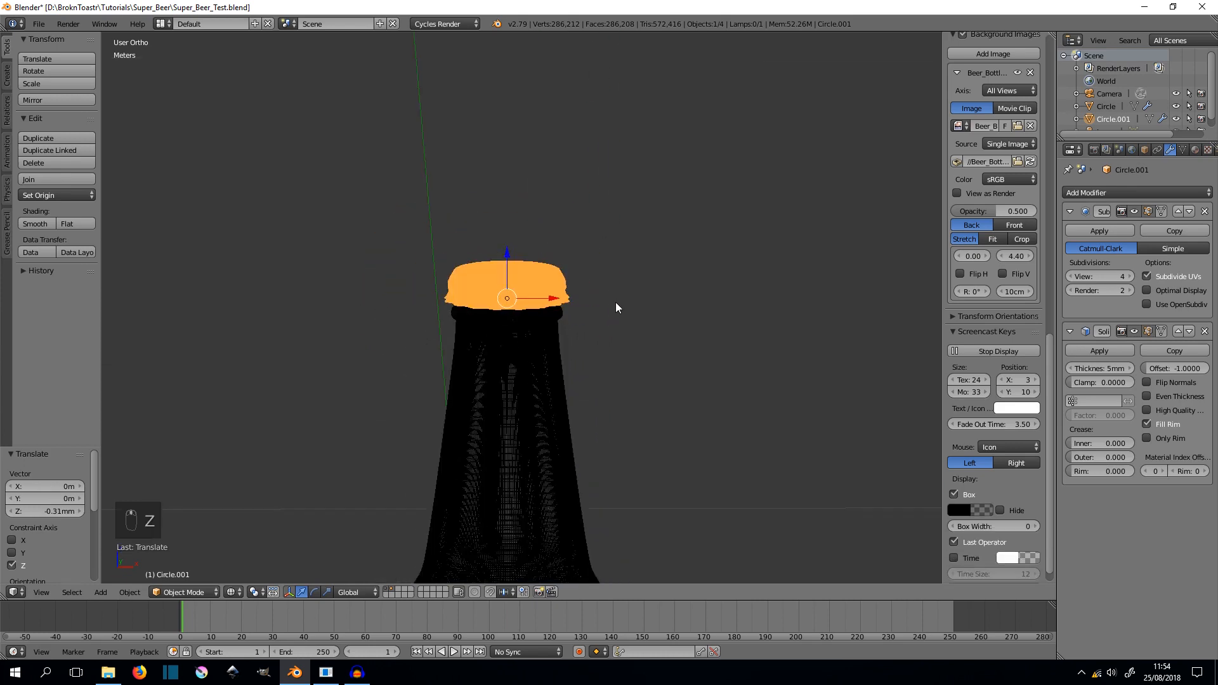
pyautogui.press('z')
pyautogui.scroll(-7, 615, 298)
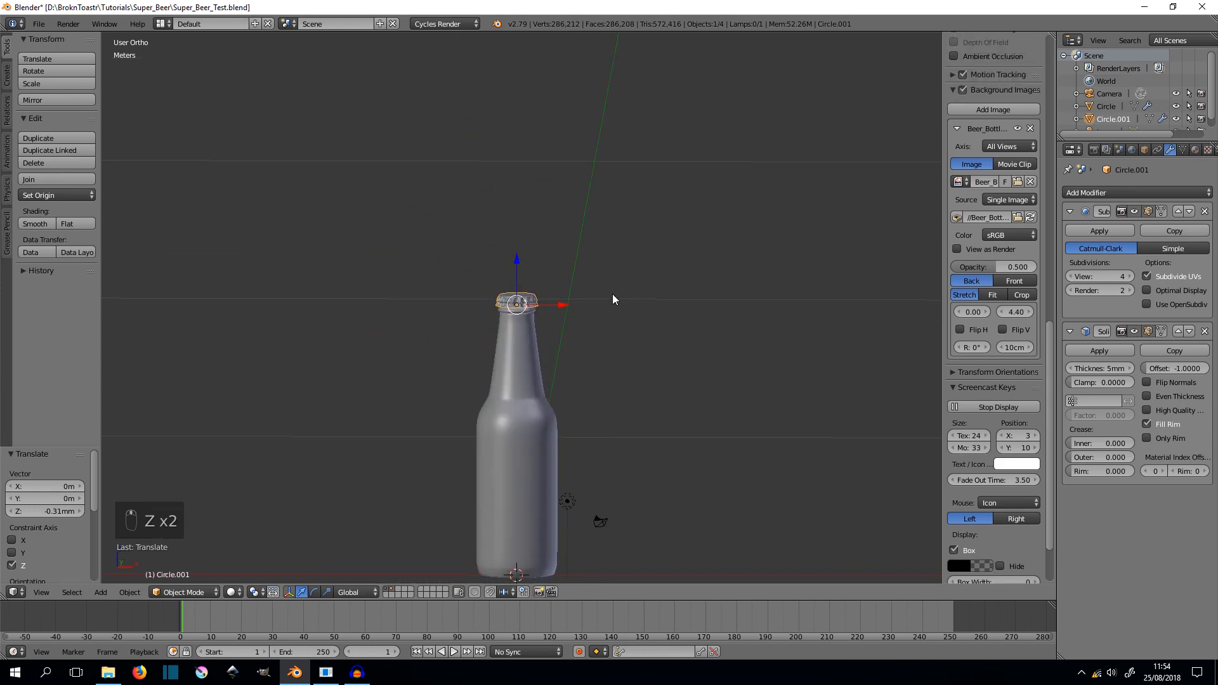
pyautogui.press('KP_1')
pyautogui.scroll(7, 612, 294)
pyautogui.scroll(4, 547, 282)
pyautogui.keyDown('shift'); pyautogui.moveTo(600, 286); pyautogui.dragTo(561, 322, button='middle'); pyautogui.keyUp('shift')
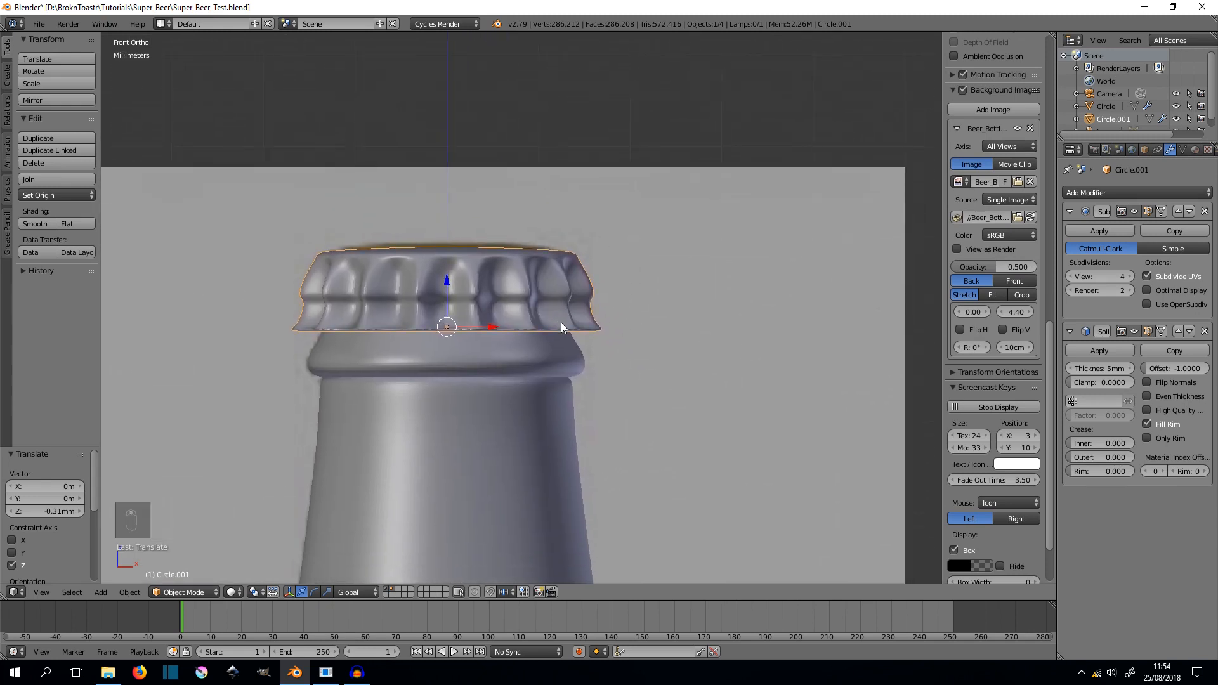
# - Duplicate the cap 3.52 cm along X and move the copy another 3.25 cm away from the bottle
pyautogui.hotkey('shift', 'd')
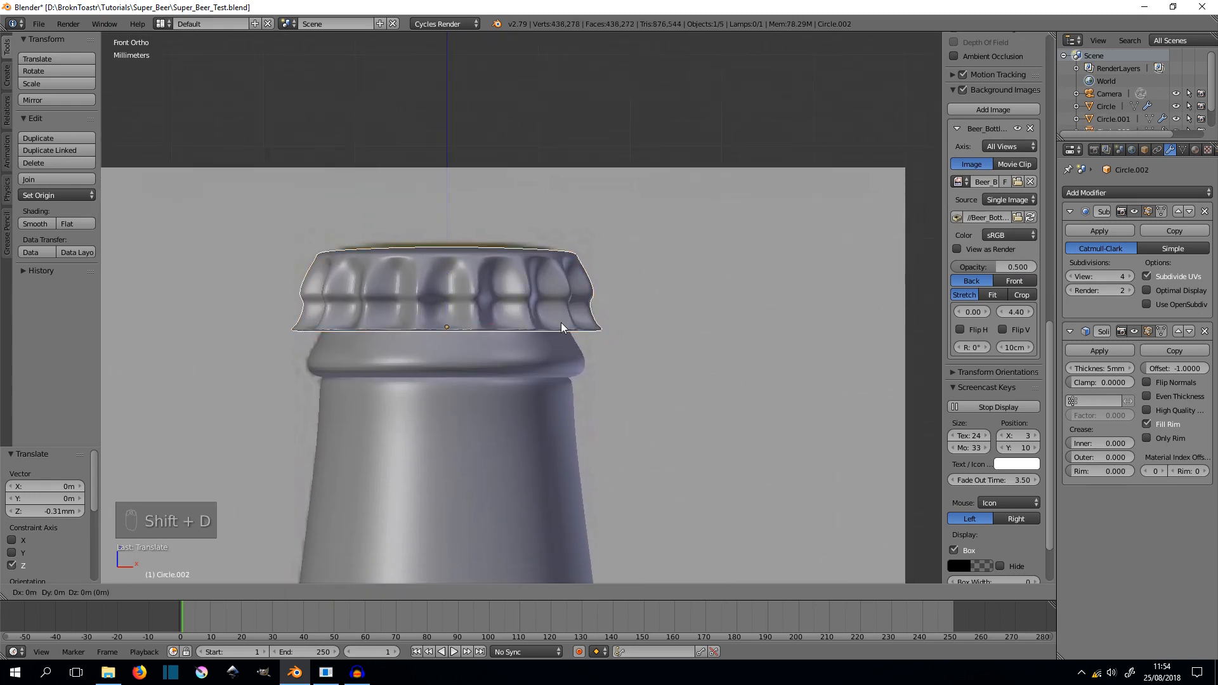
pyautogui.press('x')
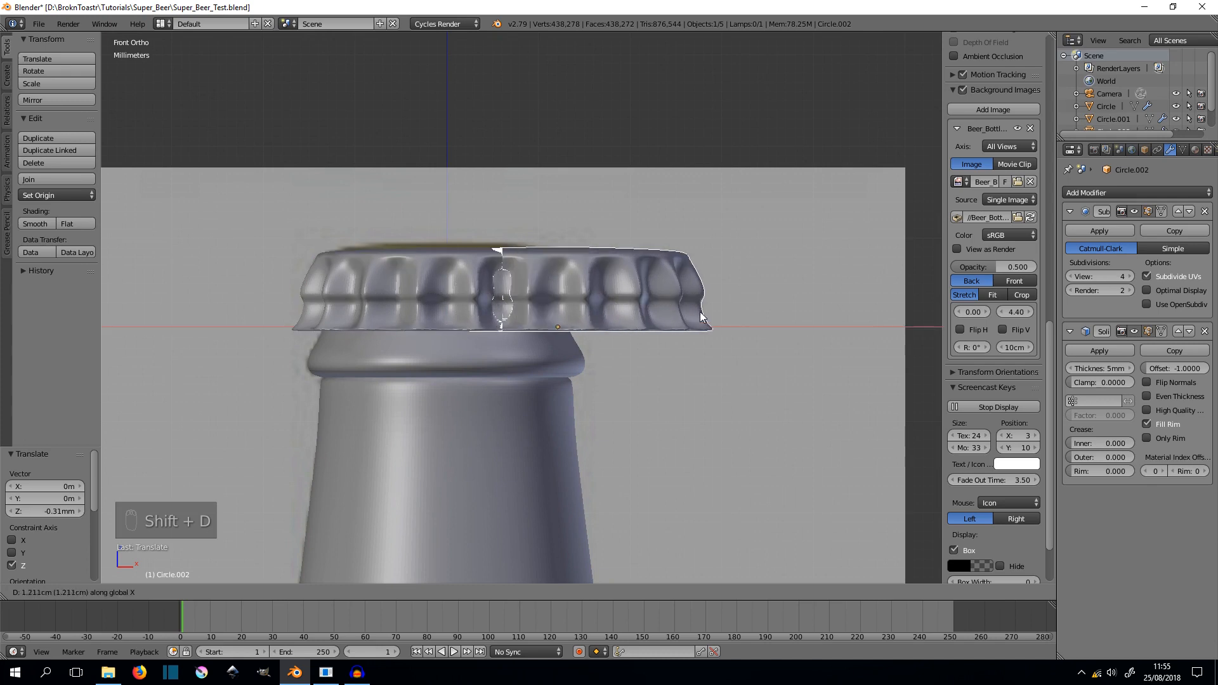
pyautogui.click(868, 318)
pyautogui.keyDown('shift'); pyautogui.moveTo(793, 362); pyautogui.dragTo(508, 344, button='middle'); pyautogui.keyUp('shift')
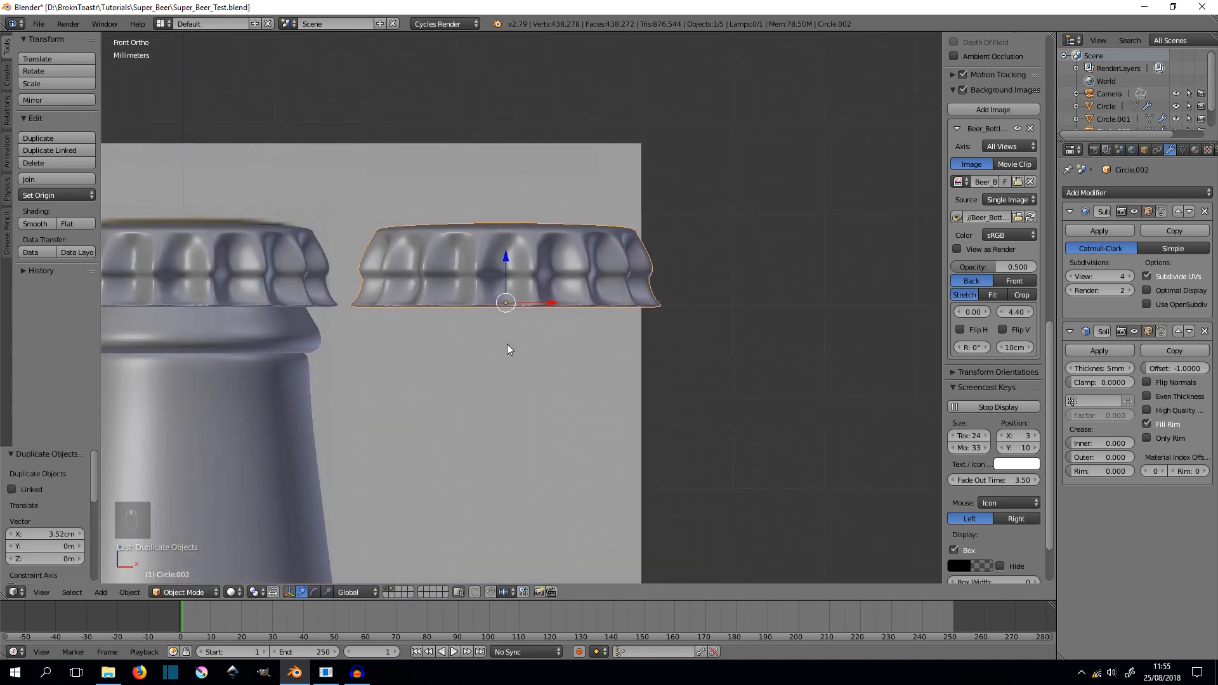
pyautogui.press('g')
pyautogui.press('x')
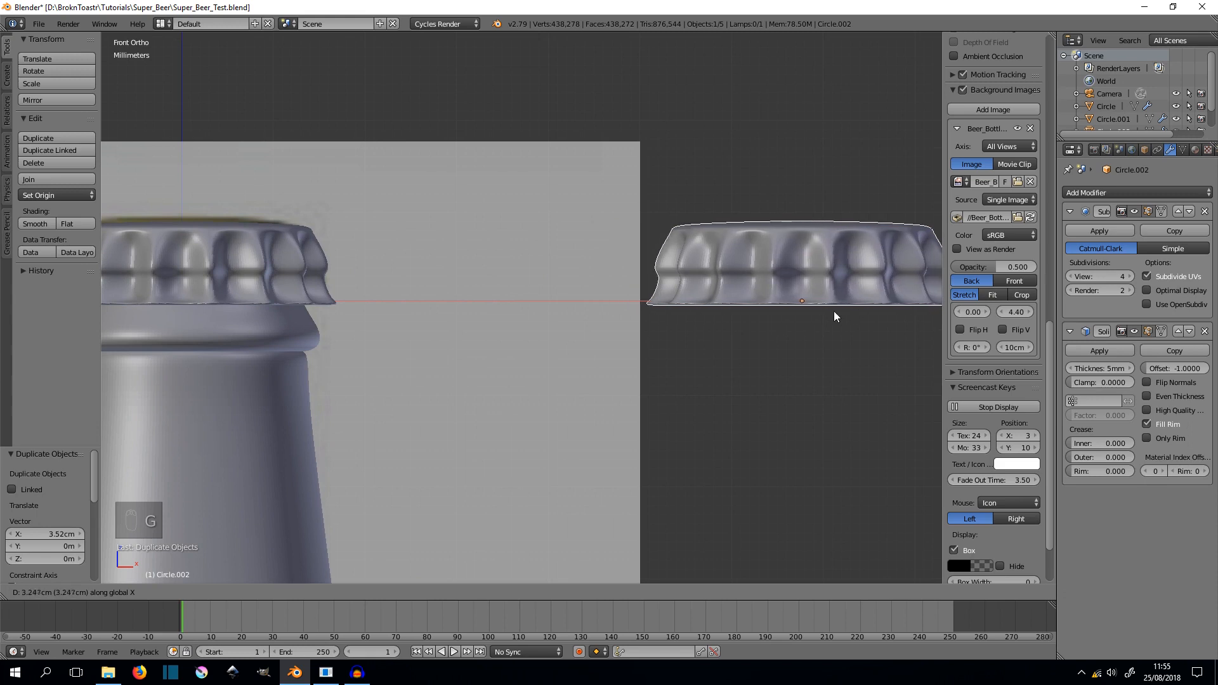
pyautogui.click(834, 310)
# - Select the cap on the bottle and set its Subdivision Surface render level to 4
pyautogui.keyDown('shift'); pyautogui.moveTo(381, 332); pyautogui.dragTo(717, 359, button='middle'); pyautogui.keyUp('shift')
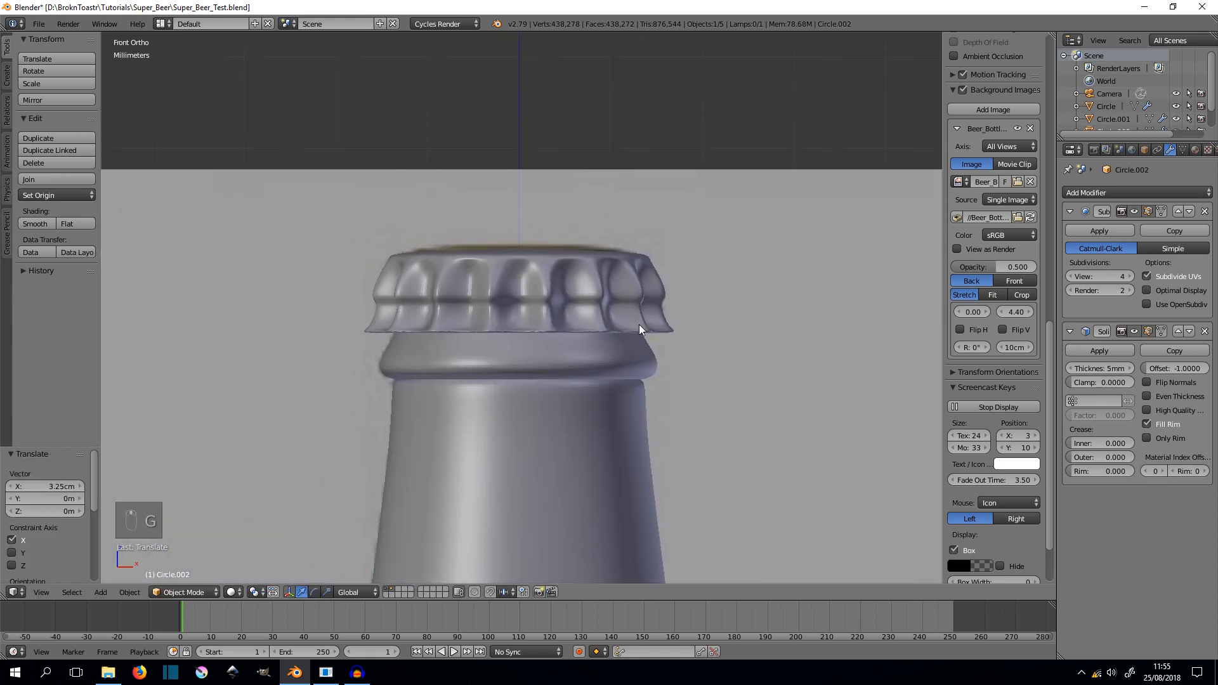
pyautogui.rightClick(566, 272)
pyautogui.scroll(6, 545, 279)
pyautogui.keyDown('shift'); pyautogui.moveTo(538, 280); pyautogui.dragTo(539, 318, button='middle'); pyautogui.keyUp('shift')
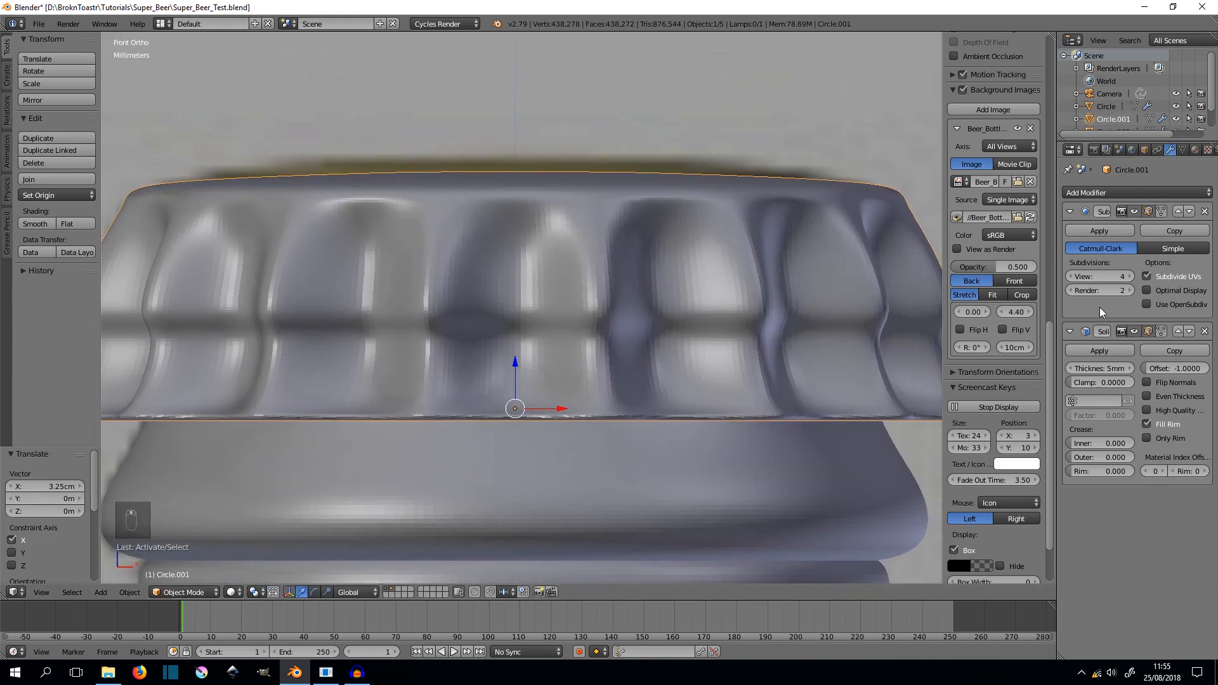
pyautogui.click(1129, 290)
pyautogui.click(1130, 291)
pyautogui.scroll(-5, 444, 247)
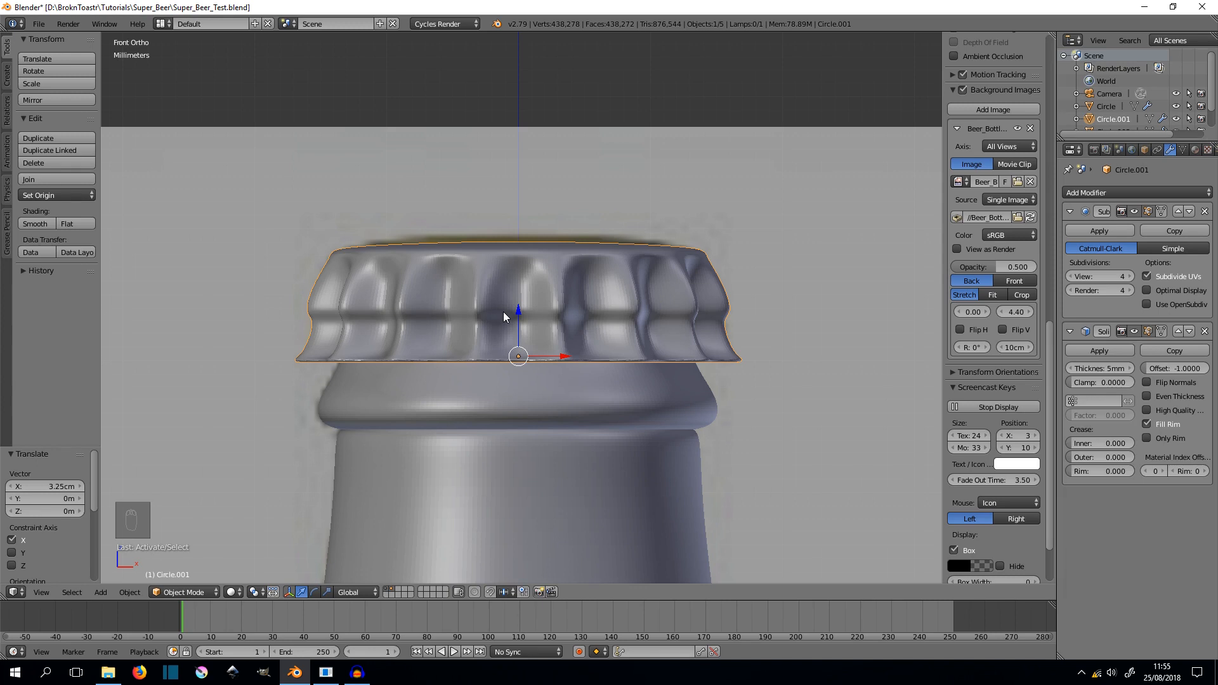
# - Enter Edit Mode on the bottle's cap, clear the selection and select the vertical edge loop at the cap's left edge
pyautogui.press('Tab')
pyautogui.press('Tab')
pyautogui.press('Tab')
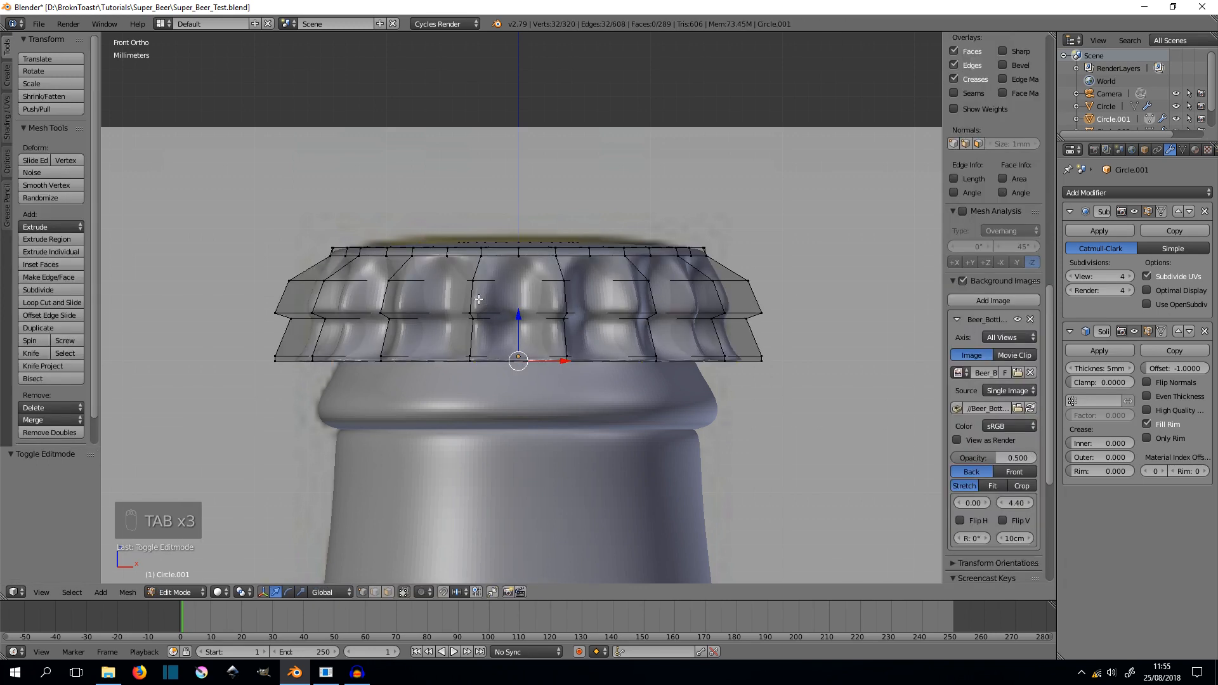
pyautogui.moveTo(467, 303); pyautogui.dragTo(468, 314, button='middle')
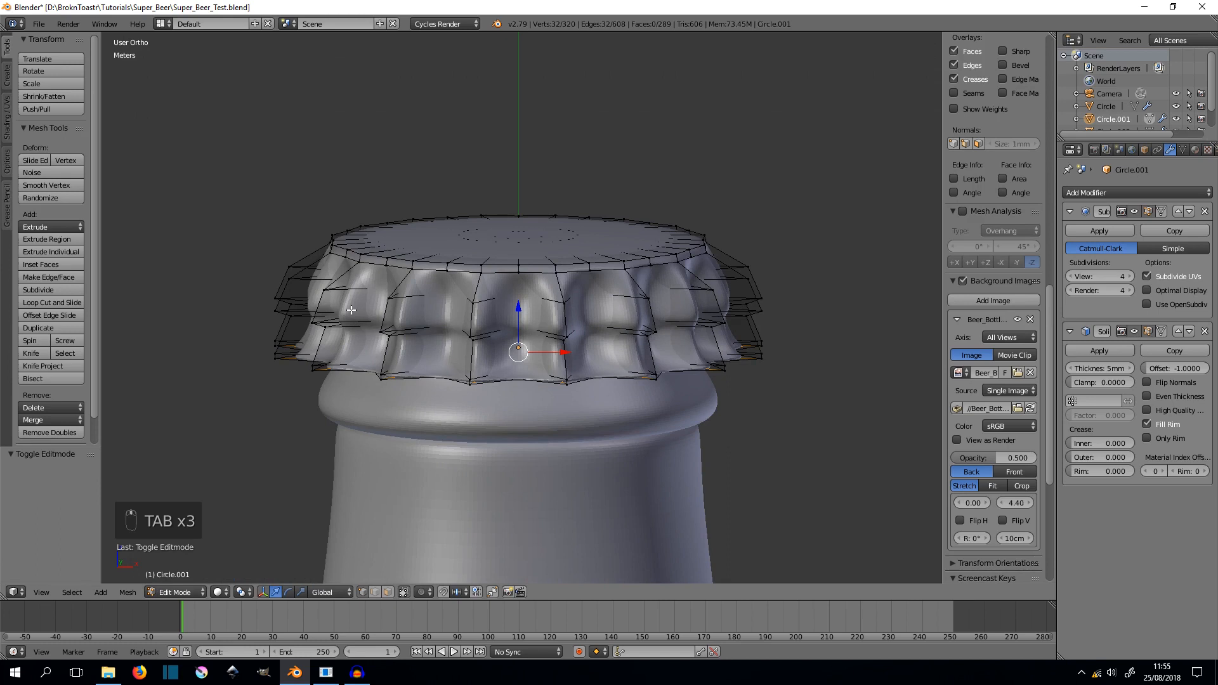
pyautogui.press('a')
pyautogui.press('a')
pyautogui.press('a')
pyautogui.moveTo(351, 310); pyautogui.dragTo(387, 333, button='middle')
pyautogui.press('a')
pyautogui.press('KP_1')
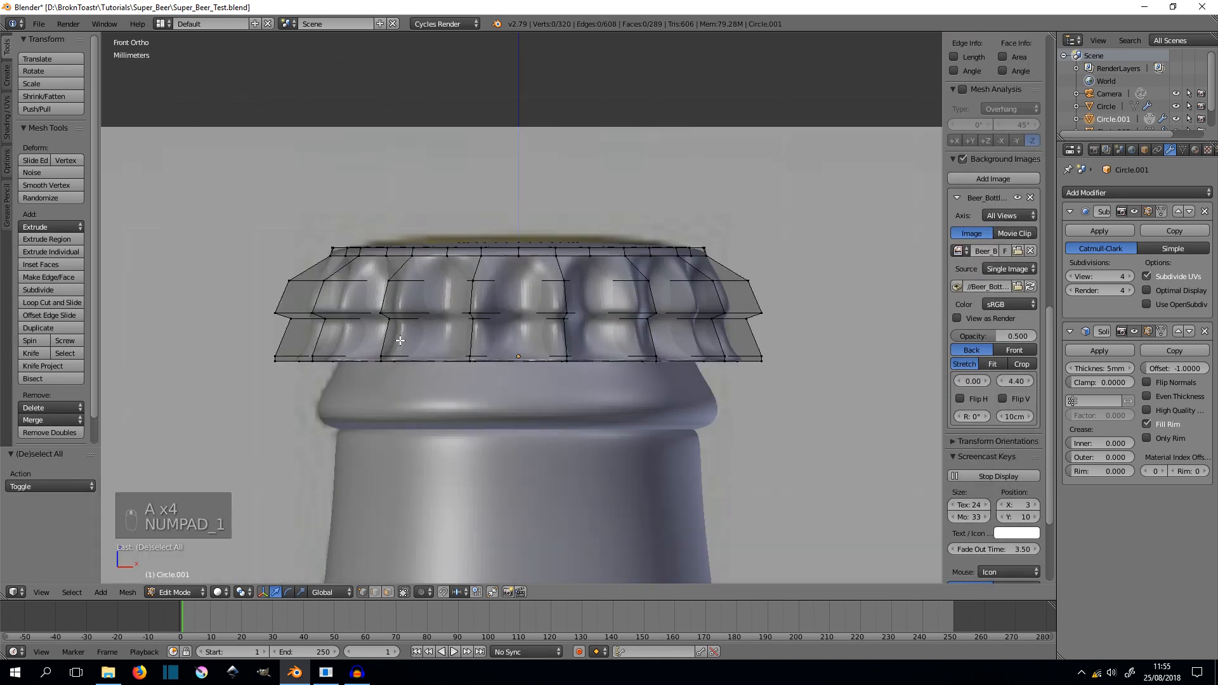
pyautogui.keyDown('alt'); pyautogui.rightClick(288, 285); pyautogui.keyUp('alt')
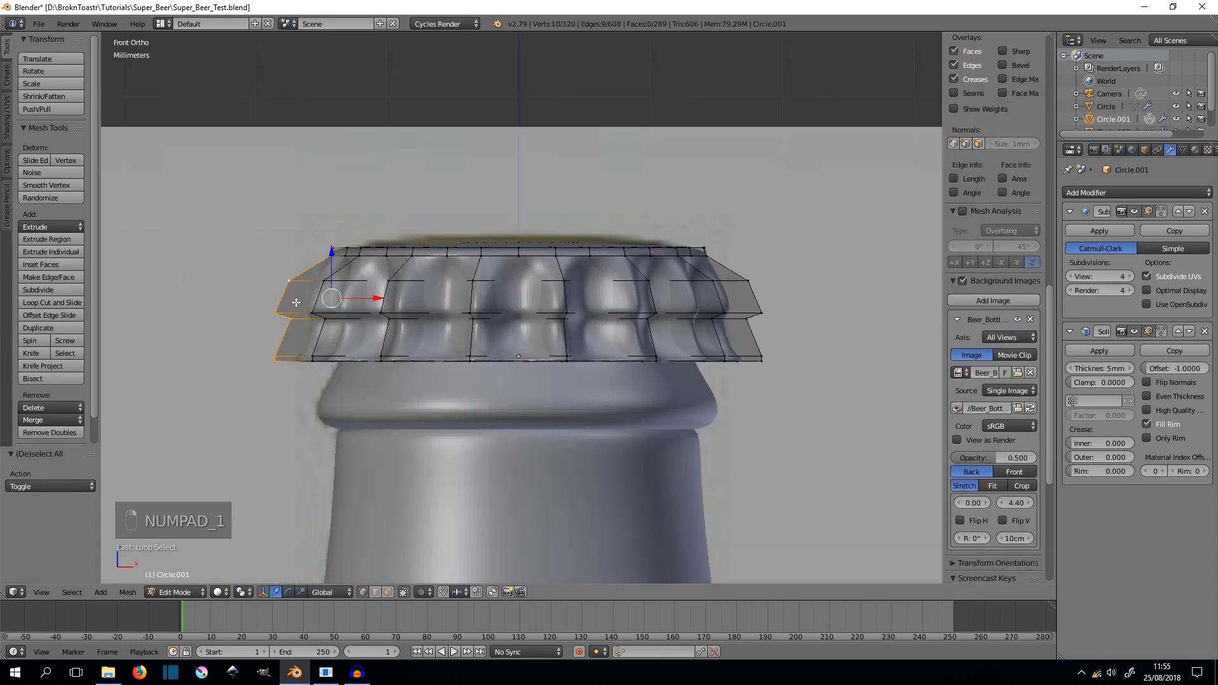
pyautogui.moveTo(292, 312); pyautogui.dragTo(297, 375, button='middle')
# - Enable smooth proportional editing and rotate the selected loop 31.4° about Y with a proportional size of 1.95
pyautogui.press('KP_1')
pyautogui.press('o')
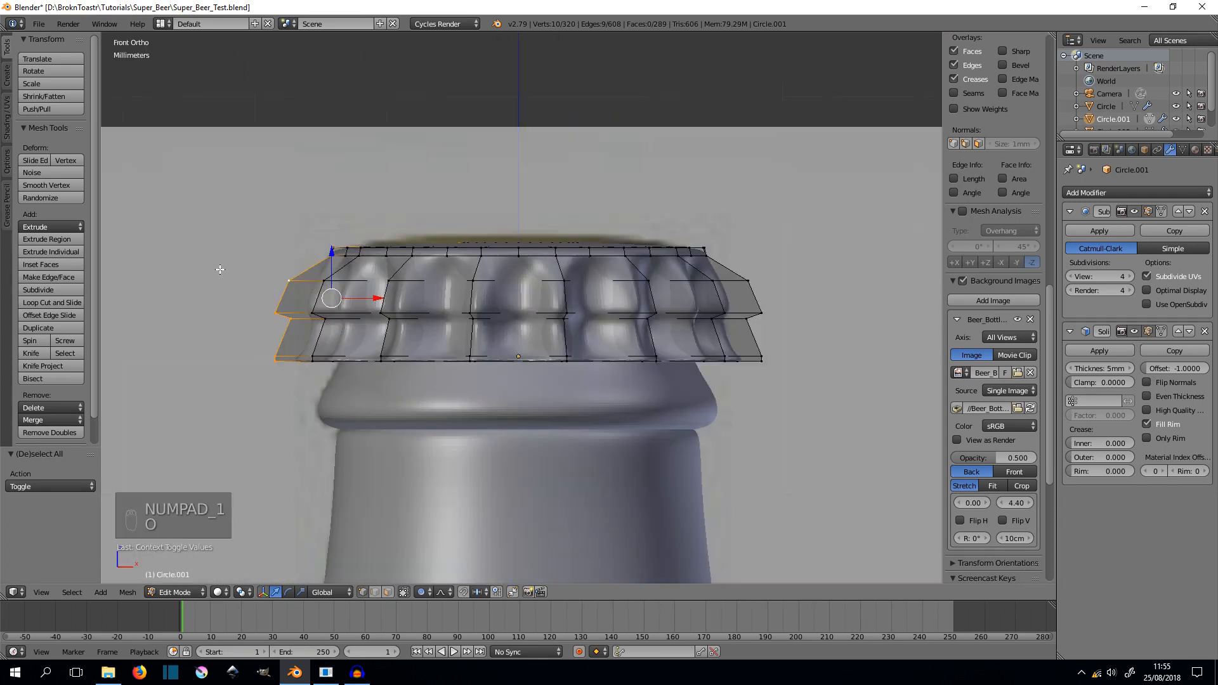
pyautogui.press('r')
pyautogui.scroll(-5, 225, 267)
pyautogui.scroll(-1, 228, 240)
pyautogui.scroll(-1, 231, 232)
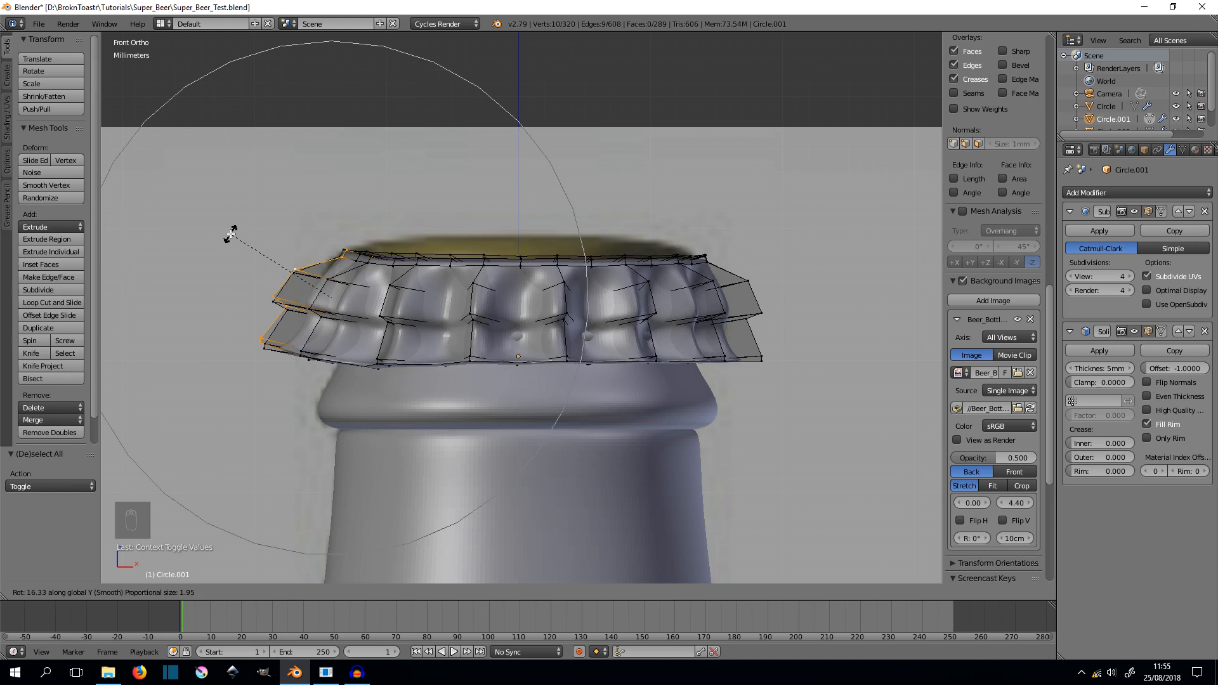
pyautogui.click(243, 202)
# - Raise the rotated edge loop 6.39 mm along Z with proportional editing to bend the cap's left side upward
pyautogui.press('g')
pyautogui.press('z')
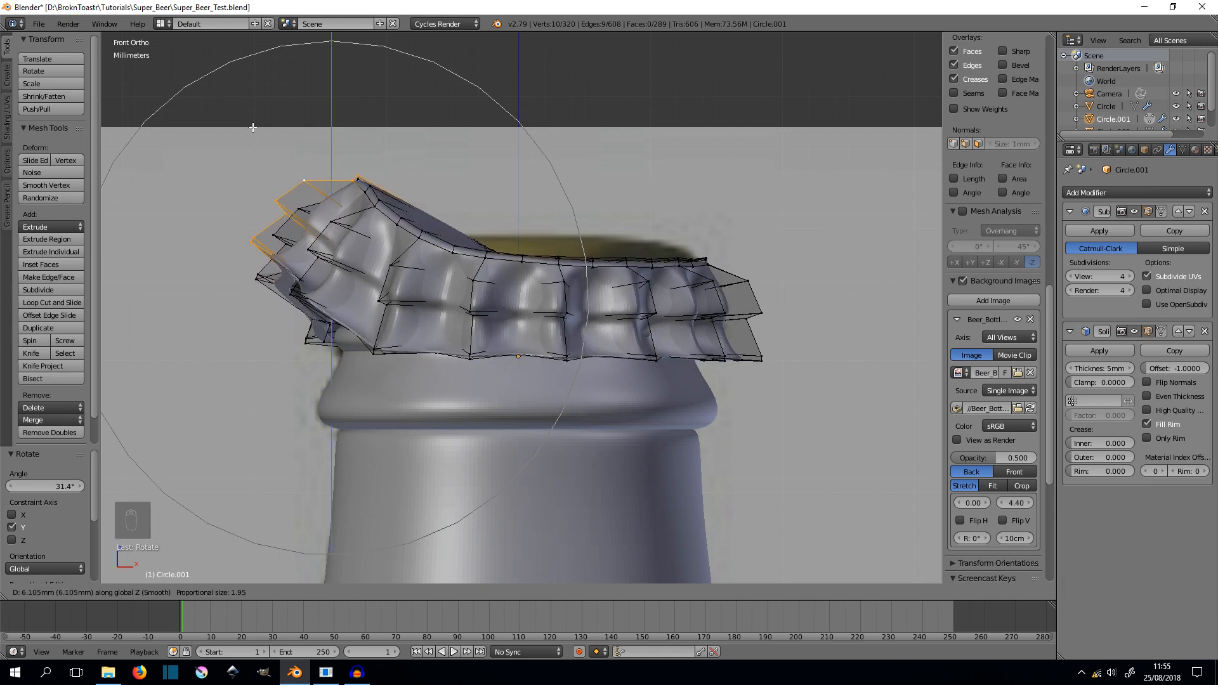
pyautogui.click(253, 123)
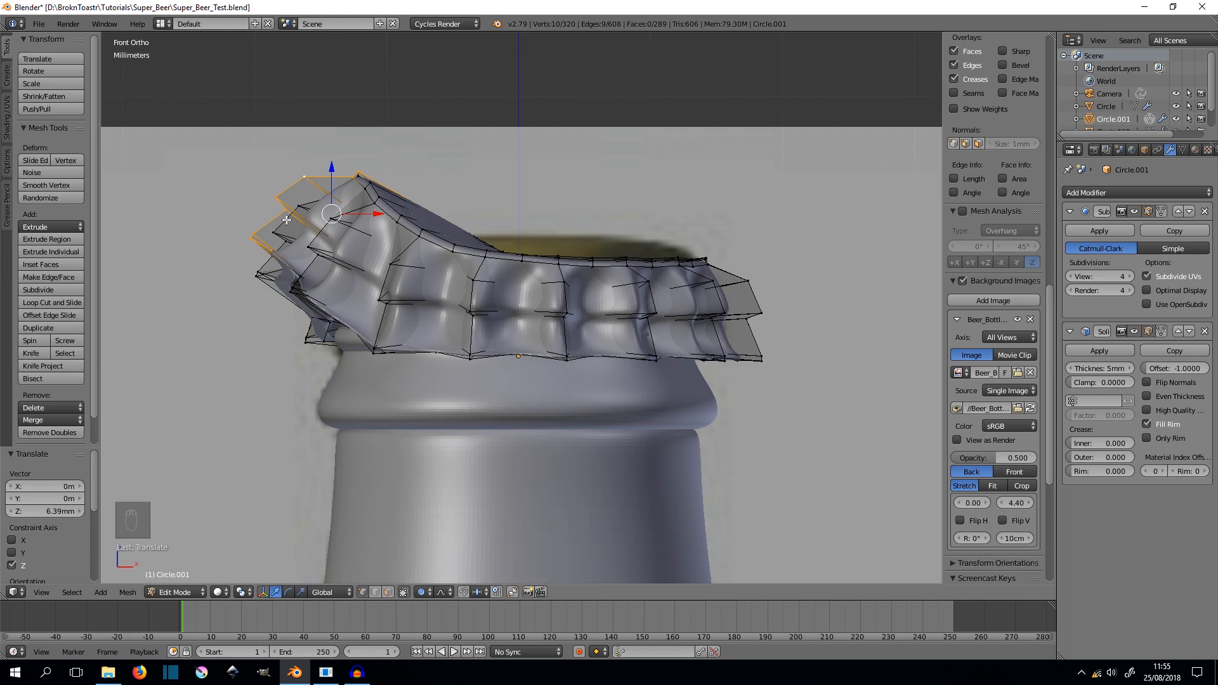
pyautogui.keyDown('shift'); pyautogui.scroll(-3, 288, 219); pyautogui.keyUp('shift')
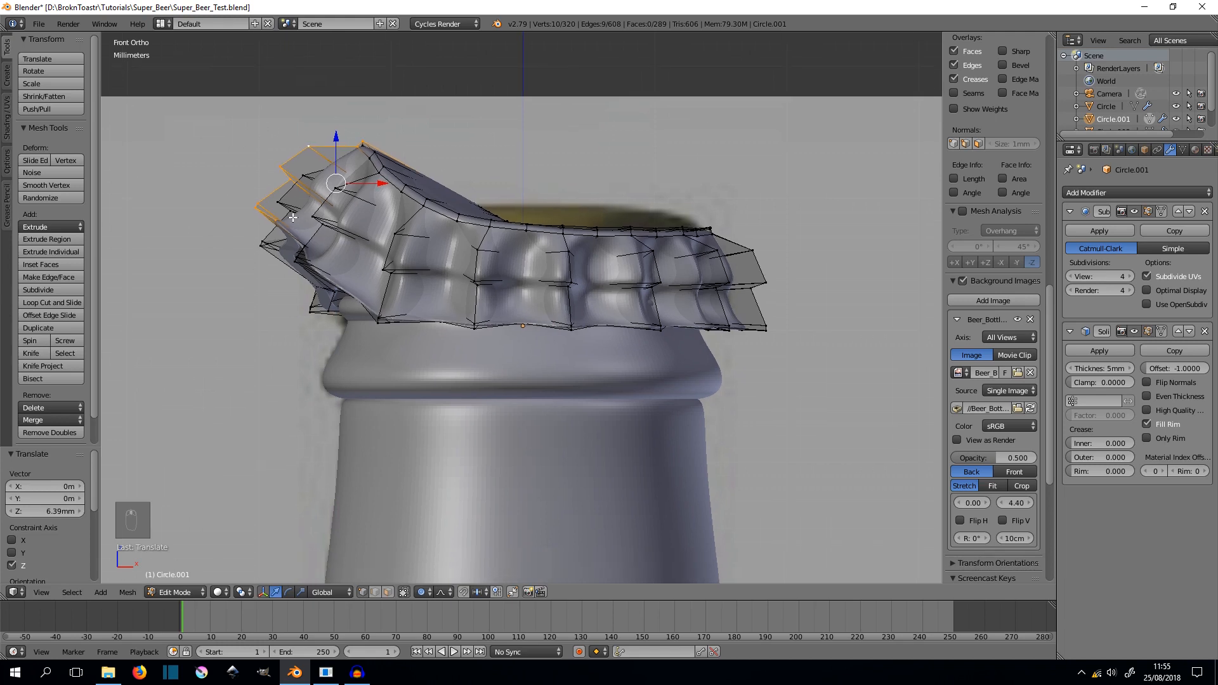
pyautogui.press('o')
pyautogui.press('g')
pyautogui.press('z')
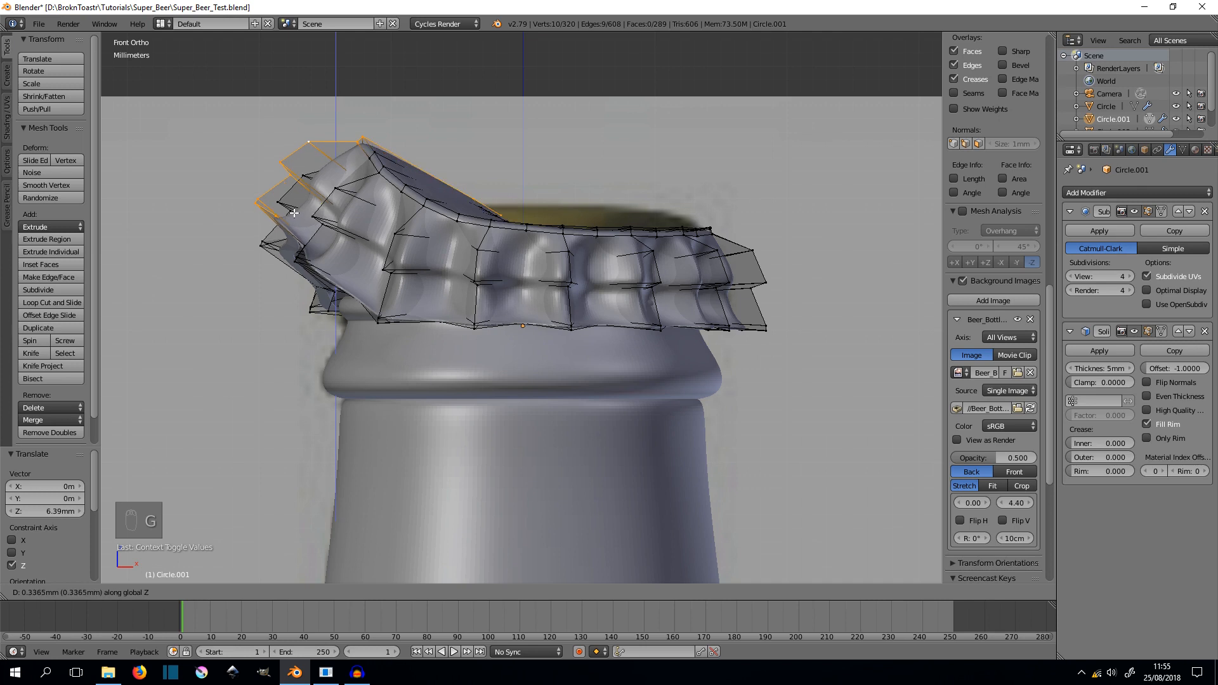
pyautogui.rightClick(294, 213)
pyautogui.press('o')
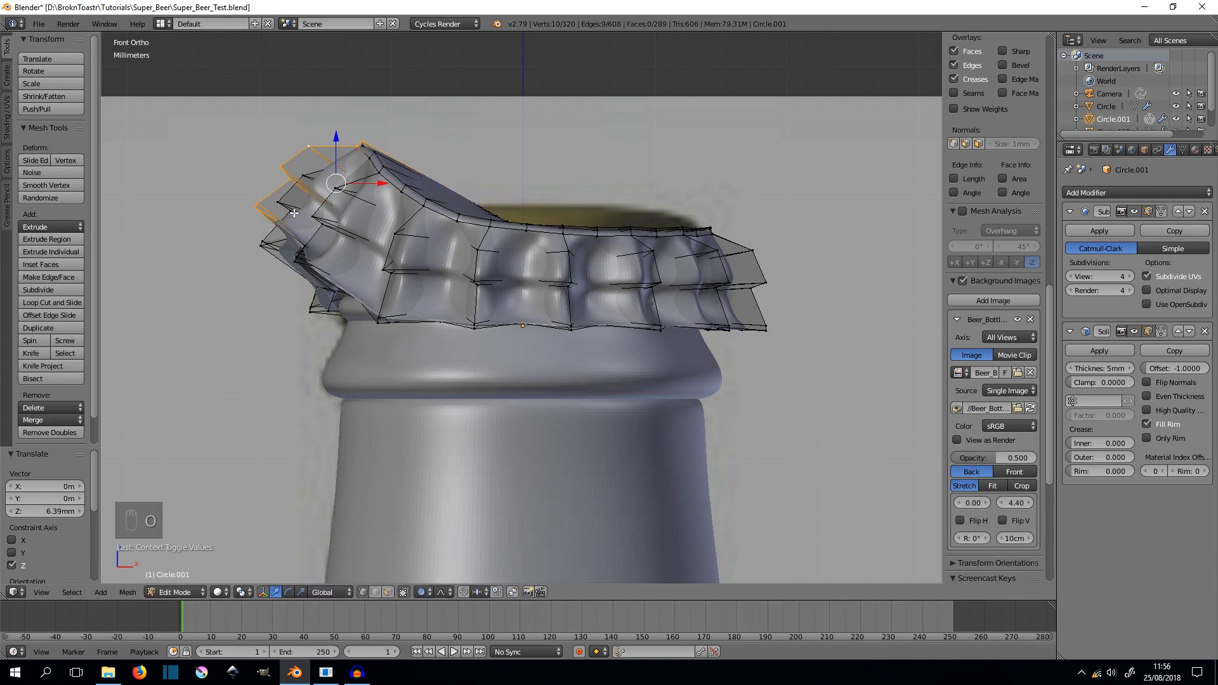
# - Raise the cap's left edge loop another 0.401 mm along Z using proportional editing with a size of about 1.33
pyautogui.scroll(1, 294, 214)
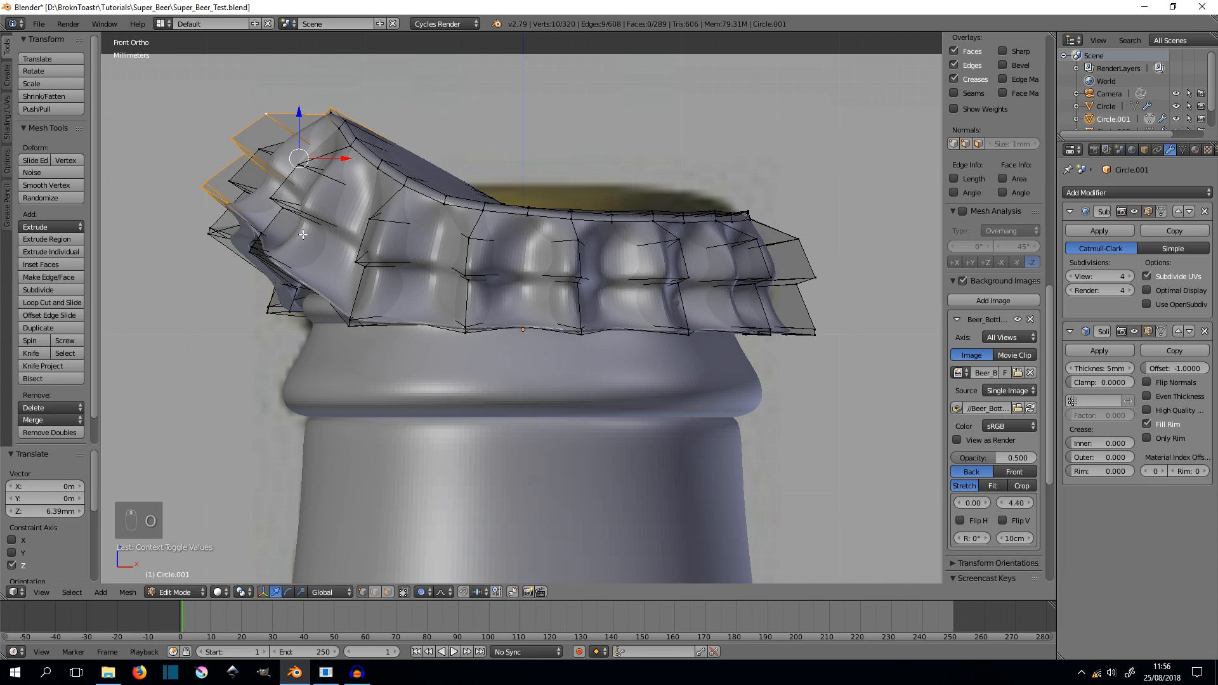
pyautogui.press('g')
pyautogui.scroll(6, 309, 201)
pyautogui.scroll(-1, 309, 201)
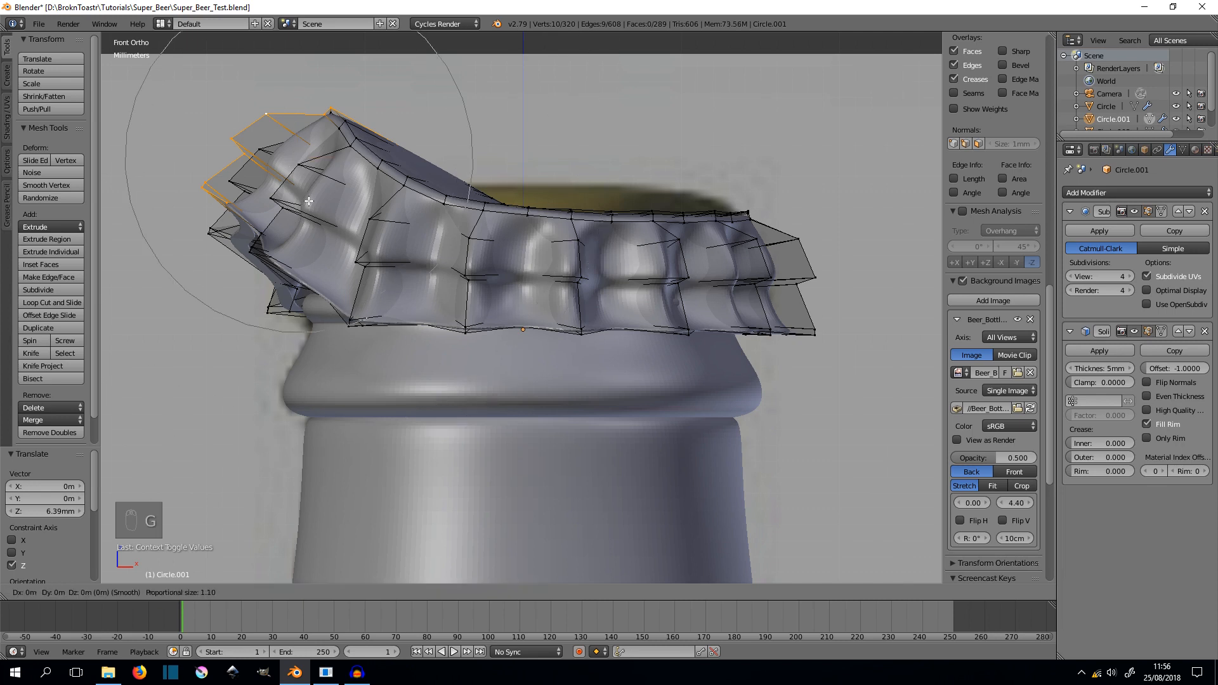
pyautogui.scroll(-2, 309, 188)
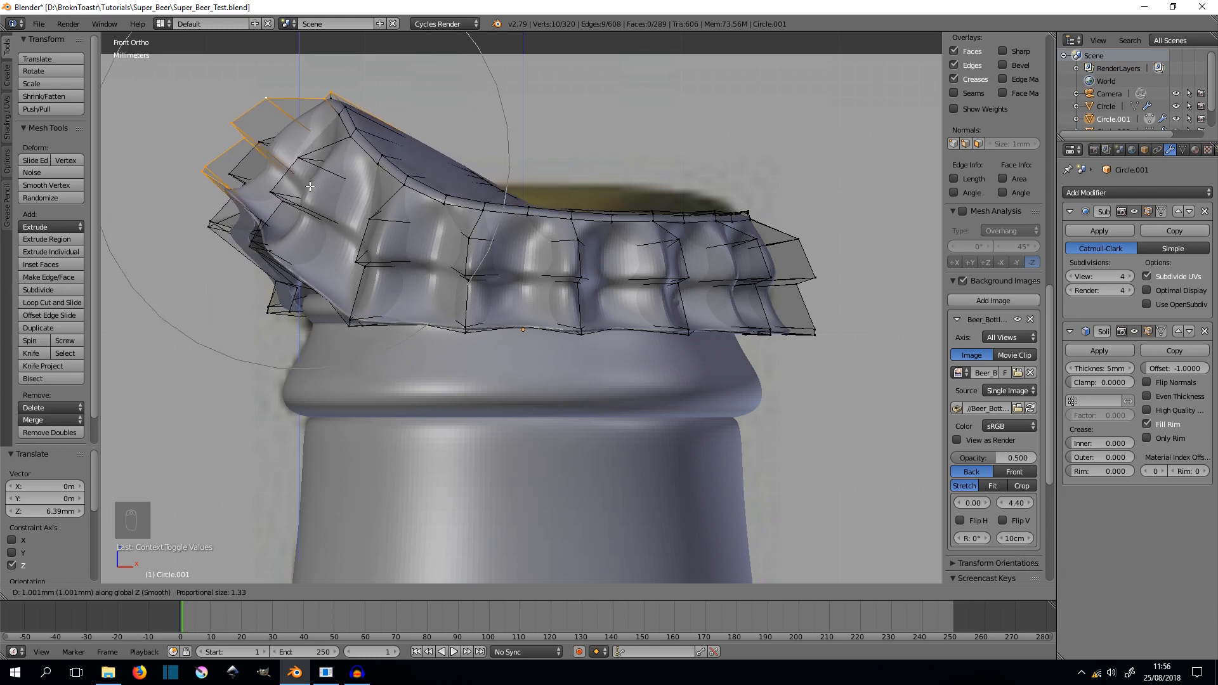
pyautogui.click(310, 195)
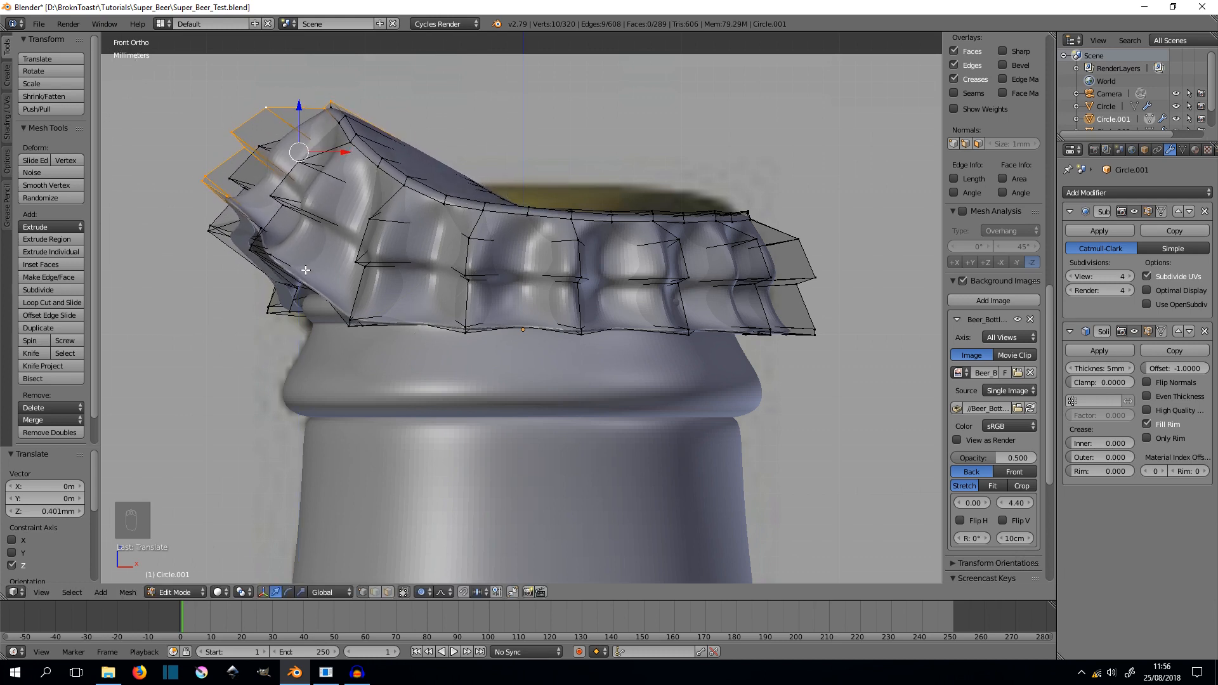
pyautogui.scroll(-2, 313, 286)
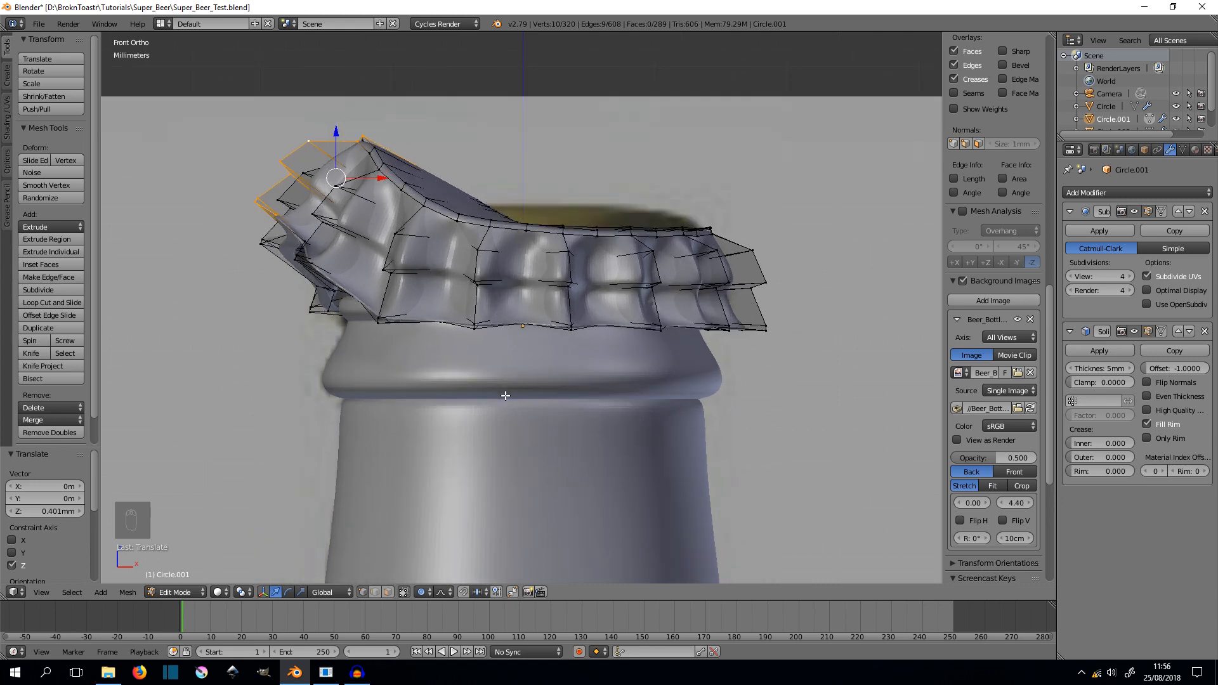
# - Turn off proportional editing and box-select the whole left half of the cap in wireframe display
pyautogui.press('o')
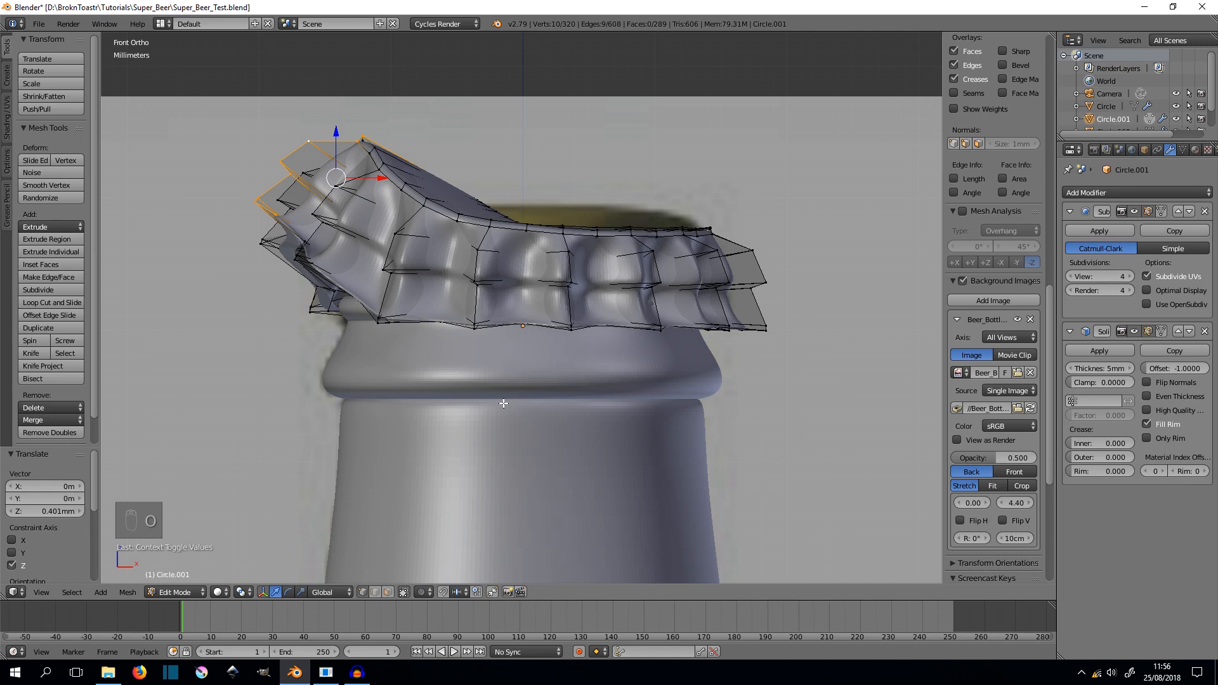
pyautogui.scroll(-1, 480, 348)
pyautogui.scroll(-1, 484, 374)
pyautogui.press('z')
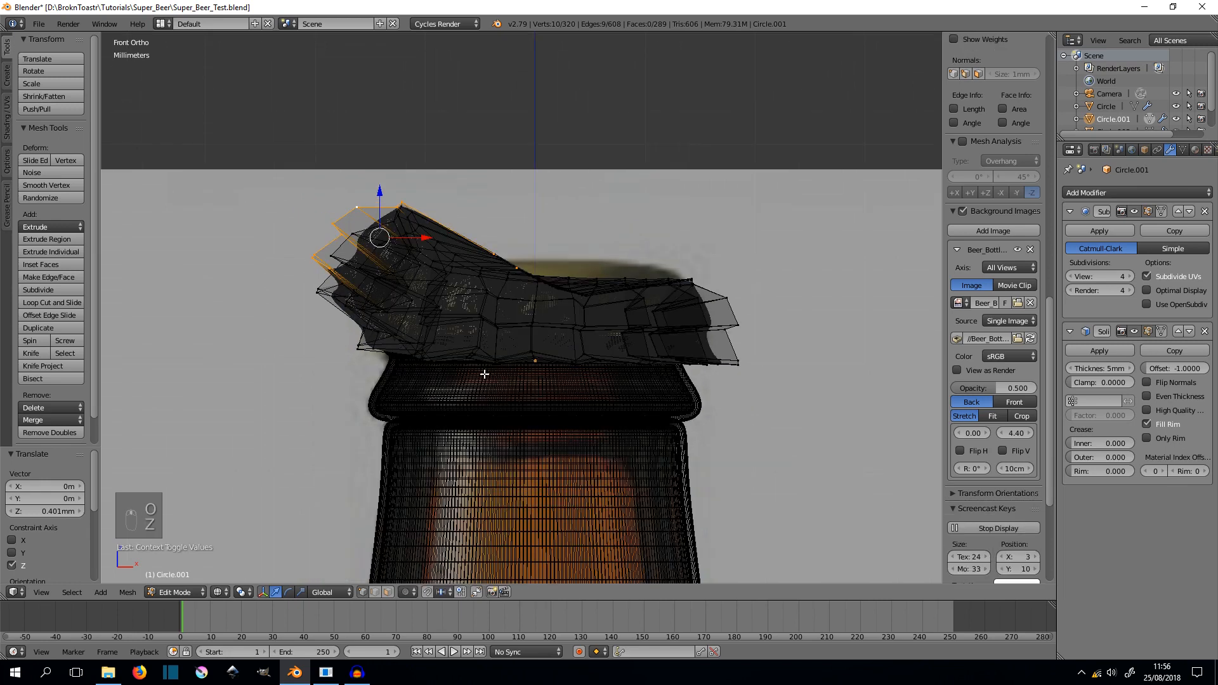
pyautogui.press('a')
pyautogui.press('b')
pyautogui.moveTo(536, 150); pyautogui.dragTo(278, 414)
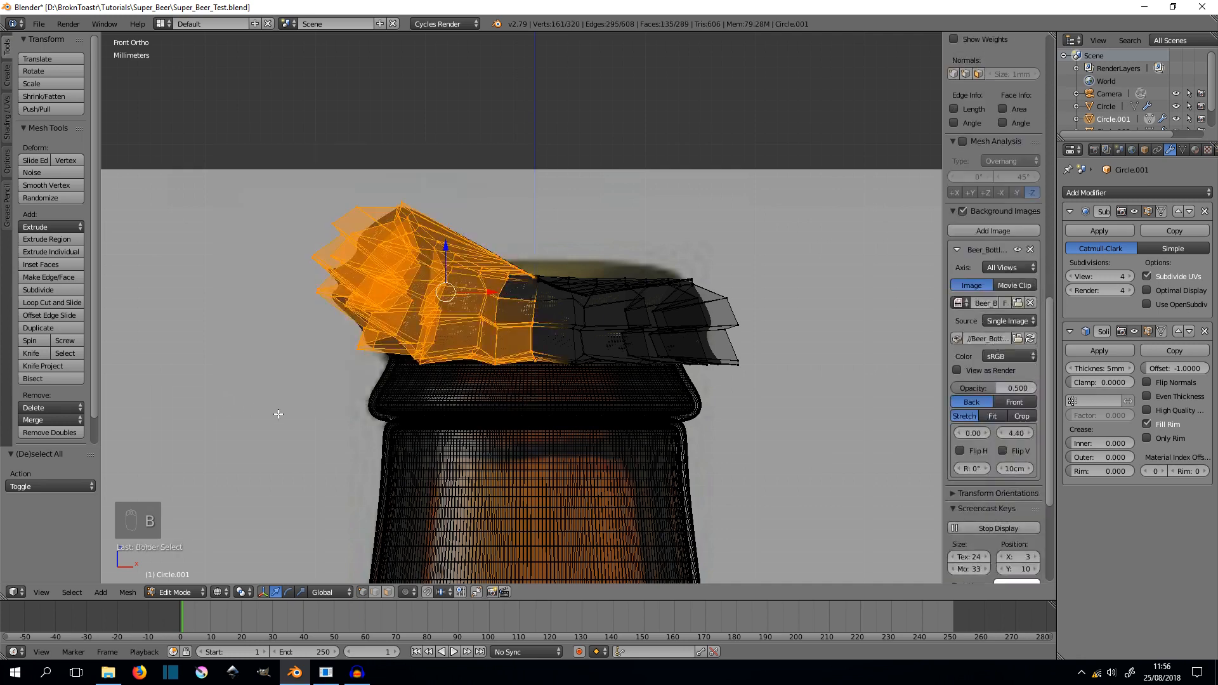
# - Raise the cap's selected half 1.62 mm along Z, rotate it 5.84°, and return to Object Mode in solid shading
pyautogui.press('g')
pyautogui.press('z')
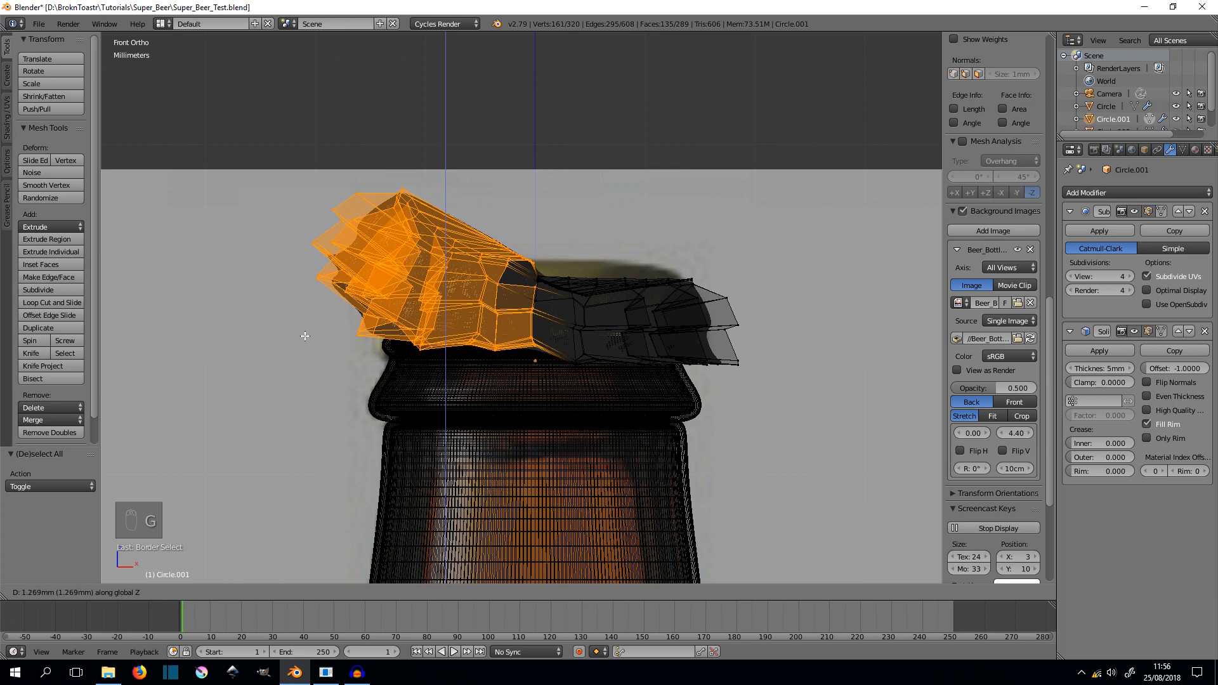
pyautogui.click(305, 336)
pyautogui.press('r')
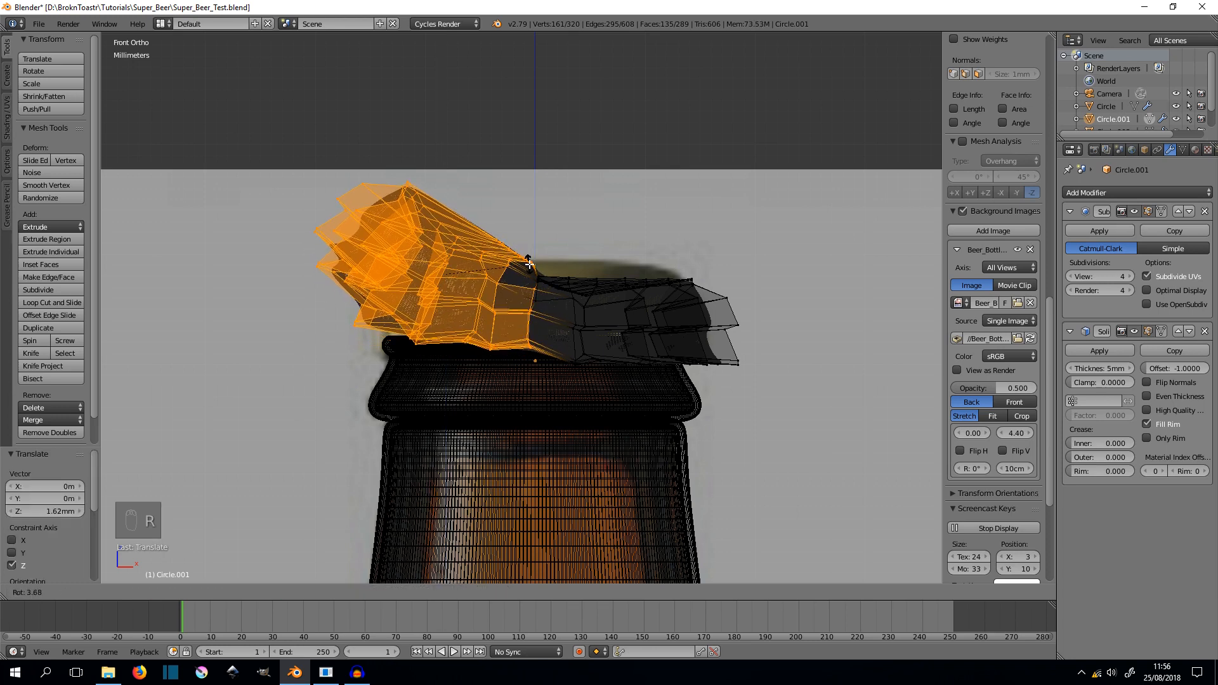
pyautogui.click(529, 267)
pyautogui.press('z')
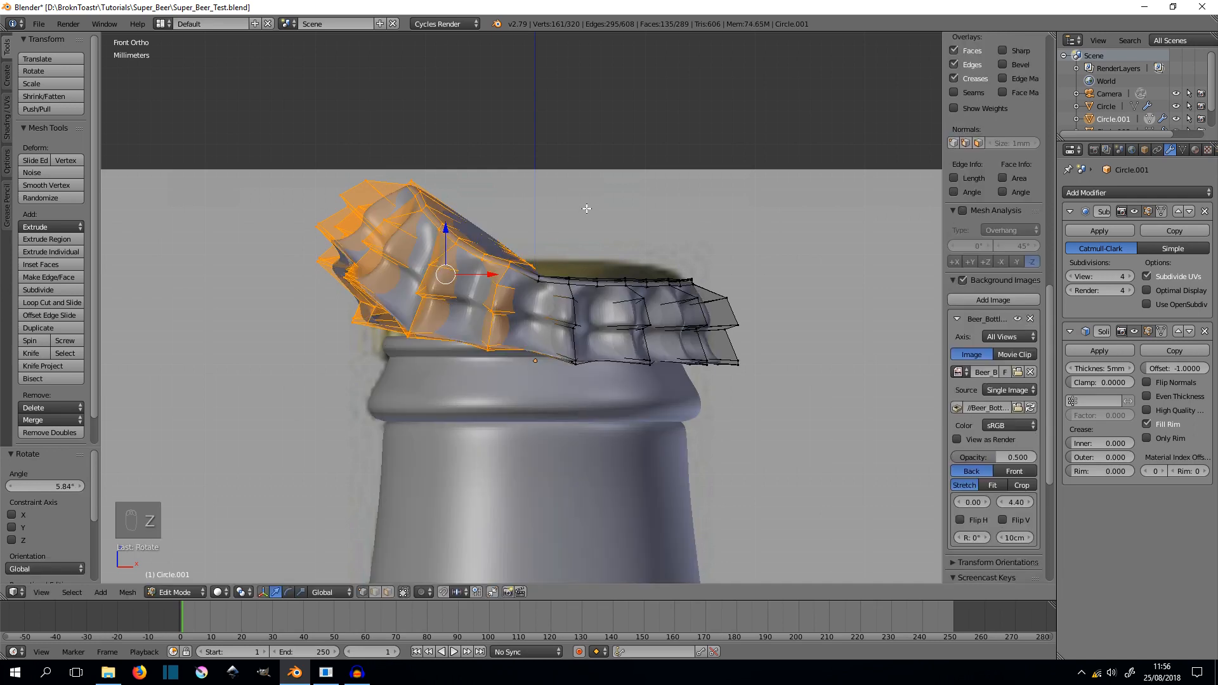
pyautogui.press('a')
pyautogui.moveTo(584, 212); pyautogui.dragTo(367, 222, button='middle')
pyautogui.press('Tab')
# - Examine the whole bottle and its bent cap in front view
pyautogui.press('KP_1')
pyautogui.scroll(-3, 567, 218)
pyautogui.press('KP_1')
pyautogui.scroll(5, 552, 298)
pyautogui.scroll(-2, 535, 209)
pyautogui.scroll(-2, 593, 244)
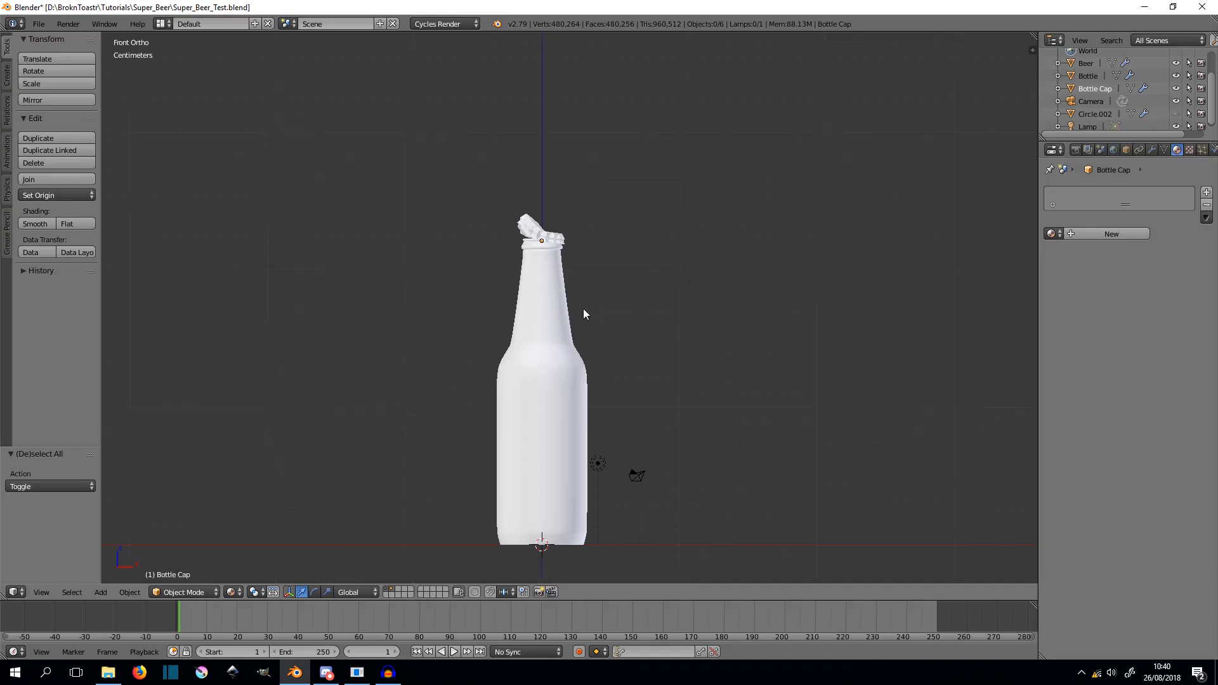
pyautogui.scroll(4, 584, 314)
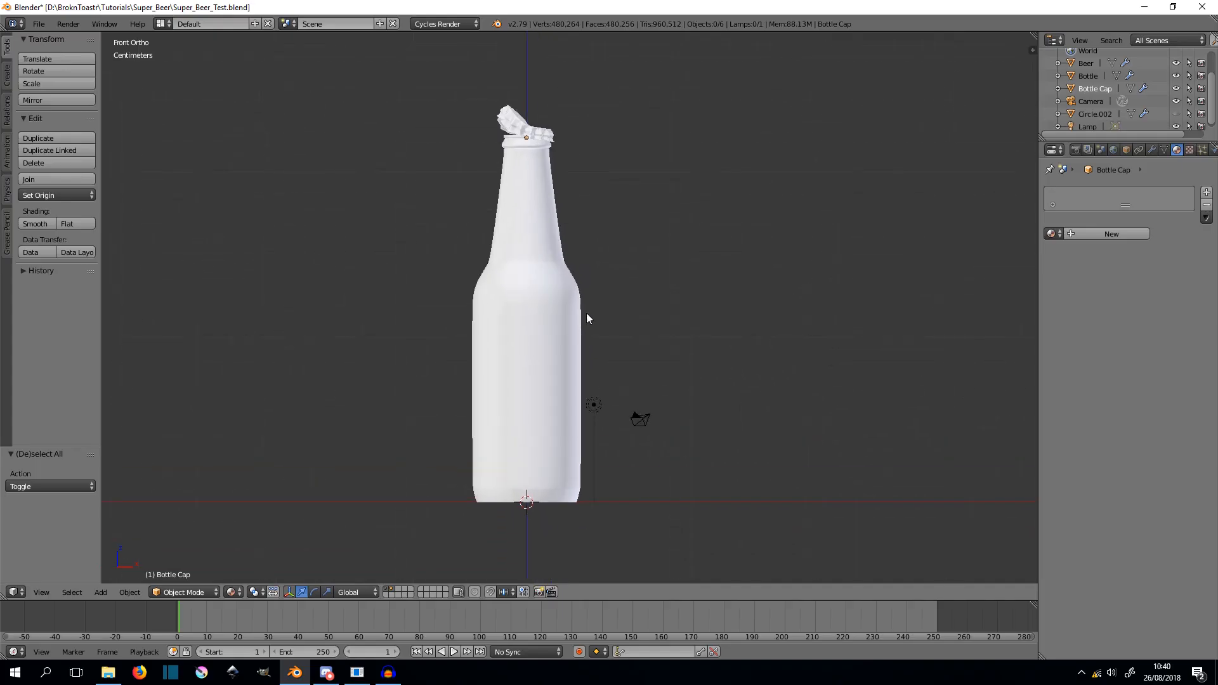
pyautogui.keyDown('shift'); pyautogui.moveTo(591, 338); pyautogui.dragTo(617, 194, button='middle'); pyautogui.keyUp('shift')
# - Select the Bottle object, enter Edit Mode in wireframe display, and select its entire mesh
pyautogui.rightClick(520, 253)
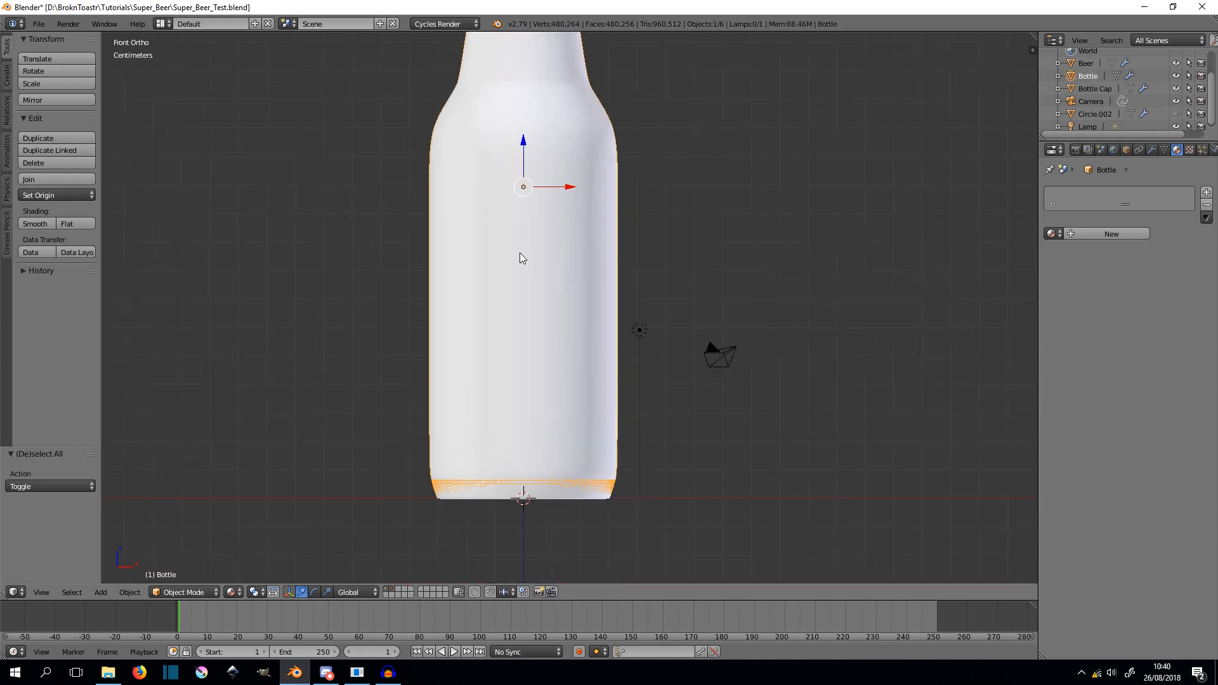
pyautogui.press('Tab')
pyautogui.press('z')
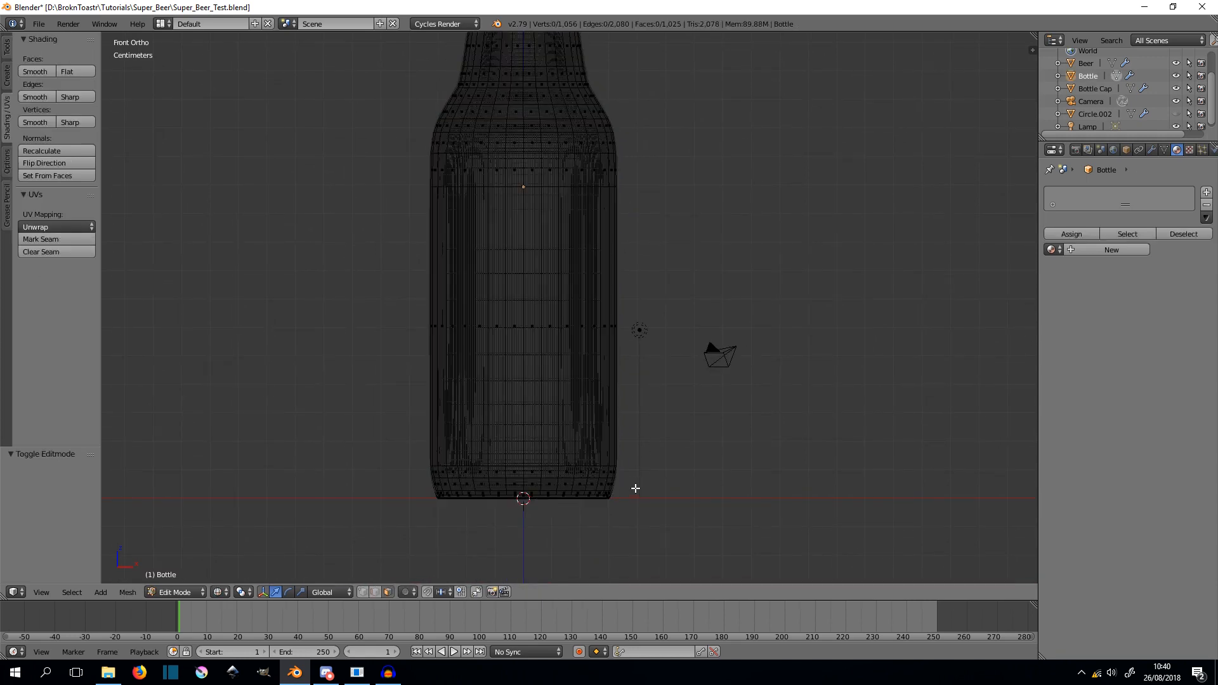
pyautogui.keyDown('shift'); pyautogui.moveTo(636, 488); pyautogui.dragTo(641, 404, button='middle'); pyautogui.keyUp('shift')
pyautogui.press('a')
pyautogui.keyDown('shift'); pyautogui.scroll(-1, 656, 177); pyautogui.keyUp('shift')
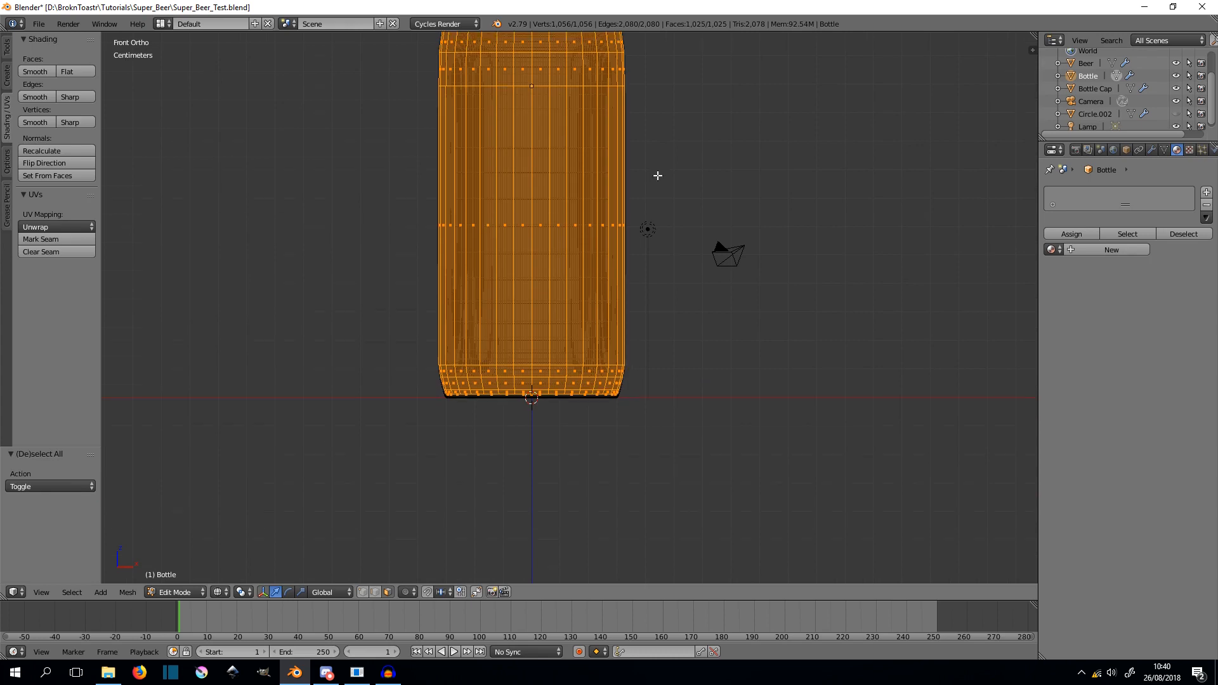
# - Examine the bottle's wireframe up close along the neck, collar and rim
pyautogui.keyDown('shift'); pyautogui.scroll(15, 603, 375); pyautogui.keyUp('shift')
pyautogui.keyDown('shift'); pyautogui.moveTo(627, 335); pyautogui.dragTo(630, 454, button='middle'); pyautogui.keyUp('shift')
pyautogui.scroll(7, 510, 284)
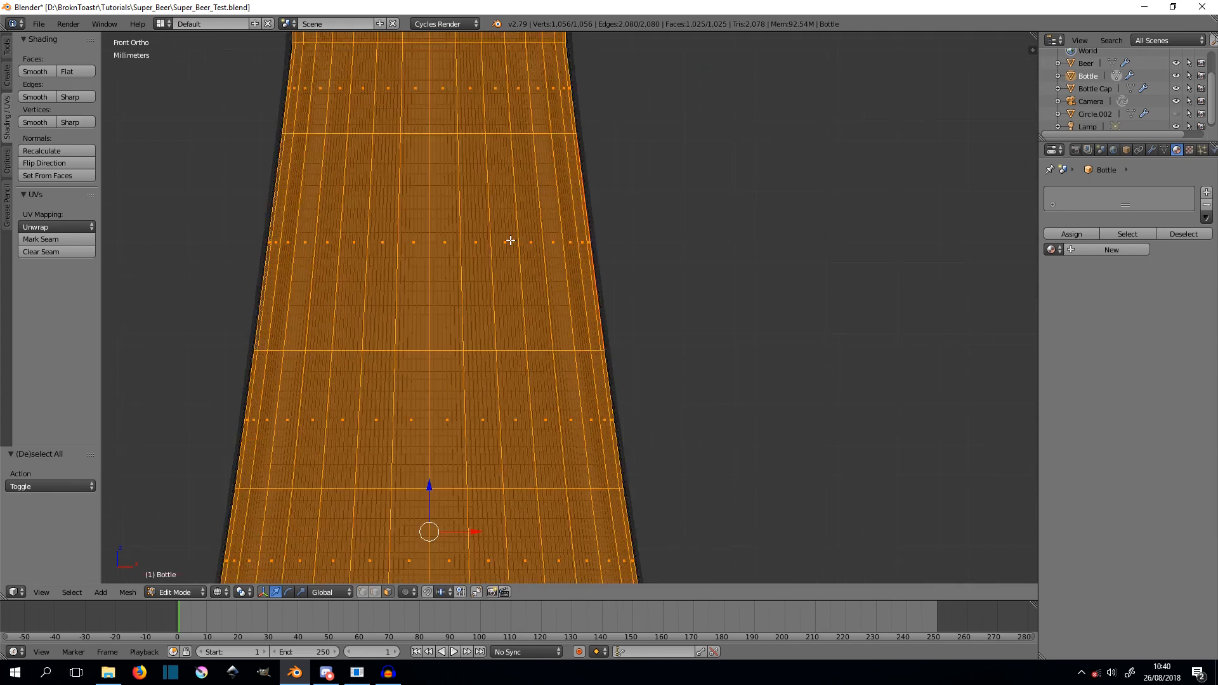
pyautogui.keyDown('shift'); pyautogui.moveTo(412, 73); pyautogui.dragTo(532, 376, button='middle'); pyautogui.keyUp('shift')
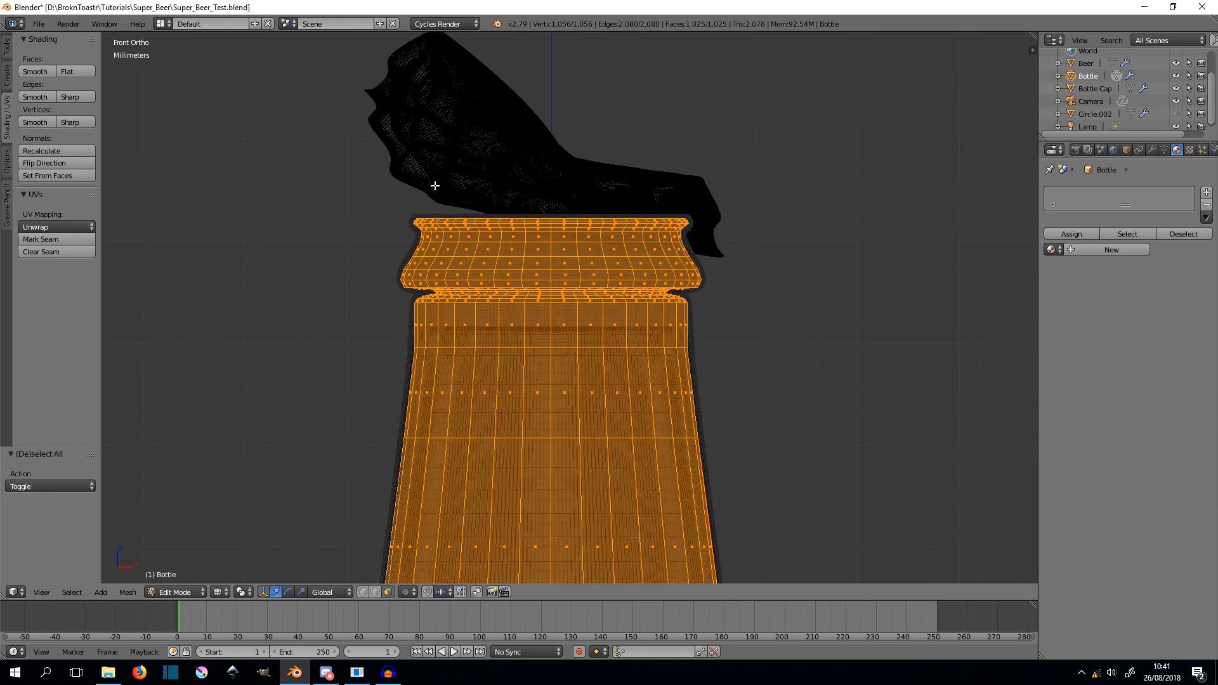
pyautogui.scroll(3, 435, 185)
pyautogui.keyDown('shift'); pyautogui.moveTo(436, 188); pyautogui.dragTo(477, 239, button='middle'); pyautogui.keyUp('shift')
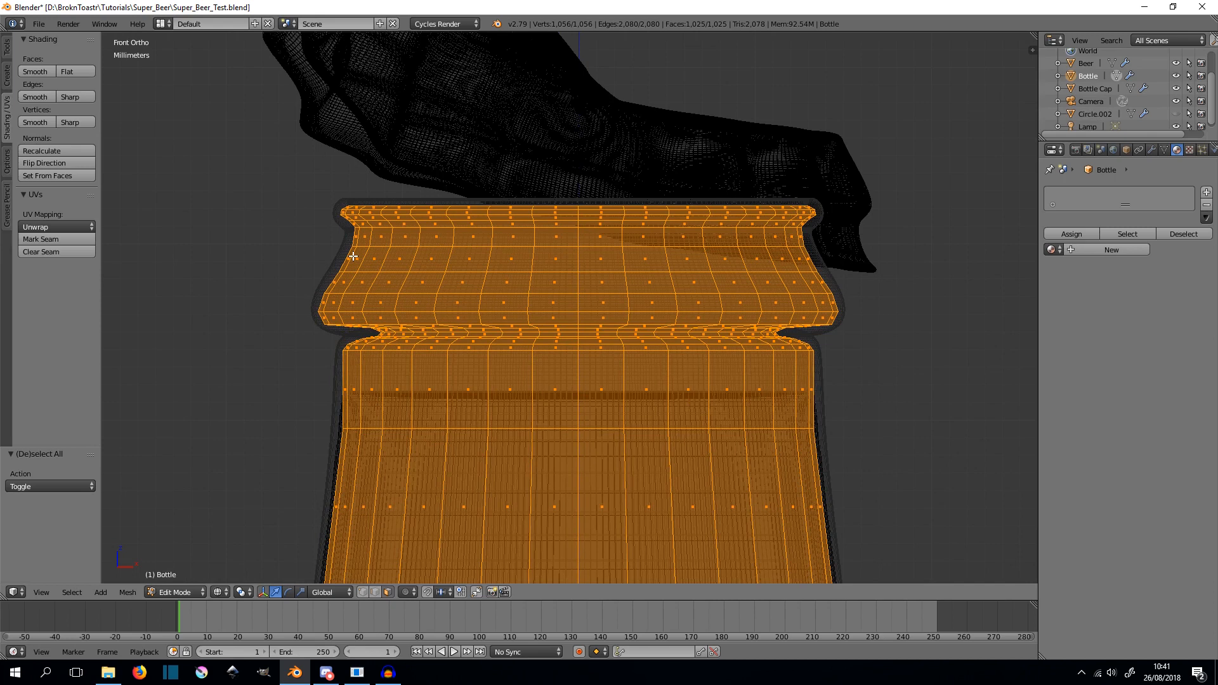
pyautogui.scroll(1, 353, 256)
pyautogui.keyDown('shift'); pyautogui.moveTo(381, 253); pyautogui.dragTo(397, 272, button='middle'); pyautogui.keyUp('shift')
pyautogui.scroll(1, 401, 276)
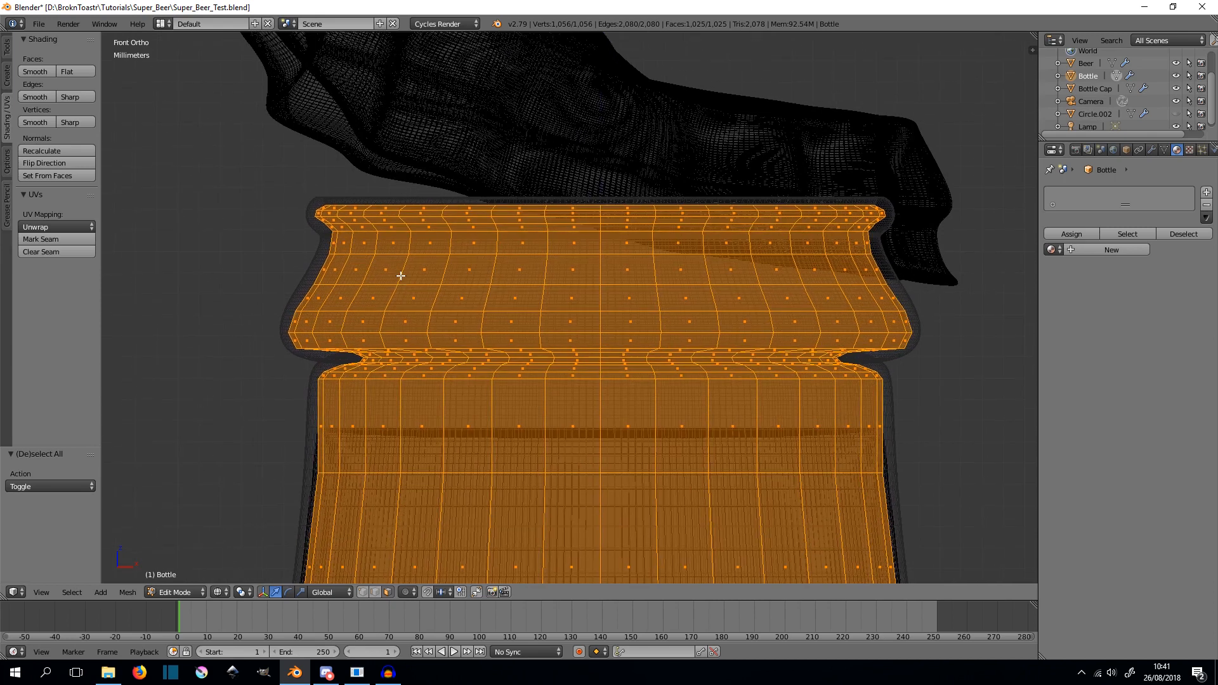
pyautogui.scroll(1, 327, 197)
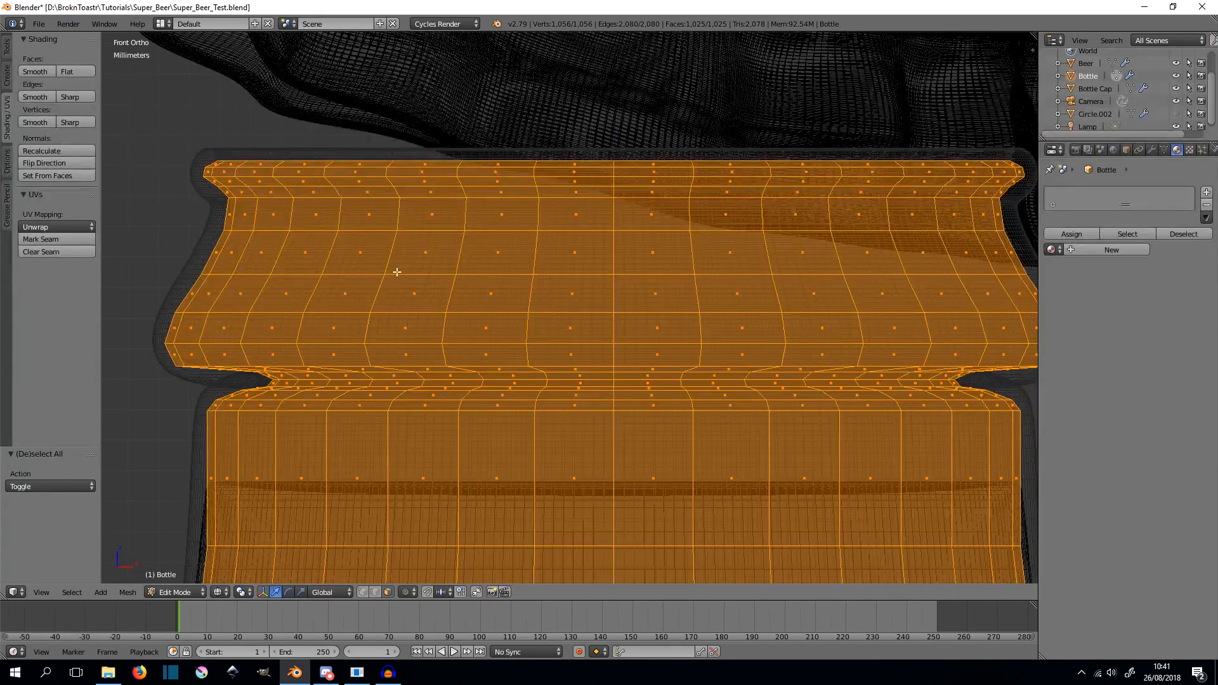
pyautogui.scroll(-5, 413, 299)
pyautogui.keyDown('shift'); pyautogui.moveTo(503, 389); pyautogui.dragTo(484, 318, button='middle'); pyautogui.keyUp('shift')
pyautogui.scroll(3, 494, 306)
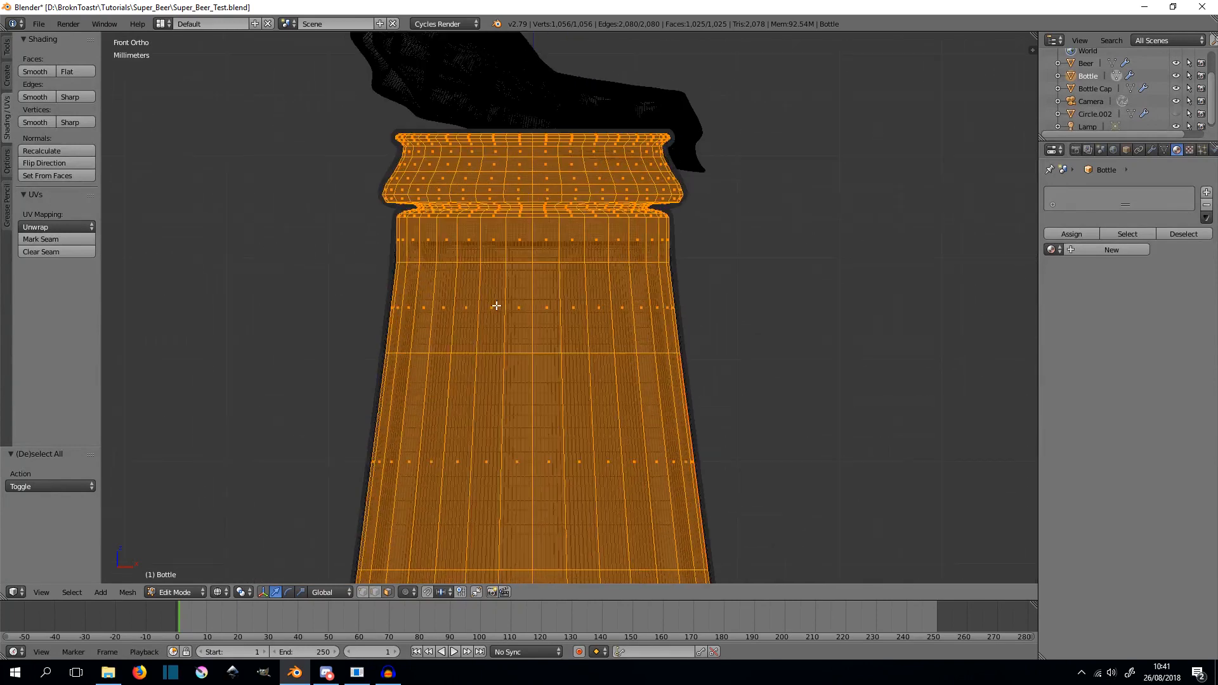
pyautogui.scroll(-10, 501, 312)
pyautogui.keyDown('shift'); pyautogui.moveTo(611, 437); pyautogui.dragTo(598, 353, button='middle'); pyautogui.keyUp('shift')
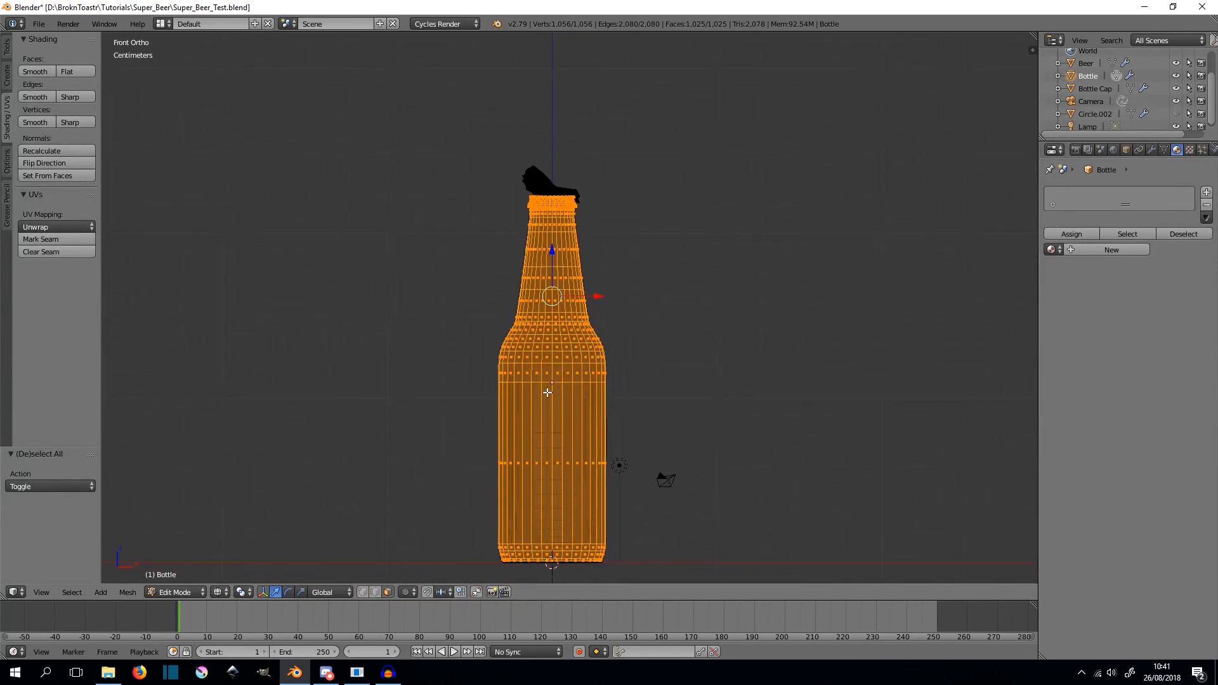
pyautogui.scroll(4, 561, 292)
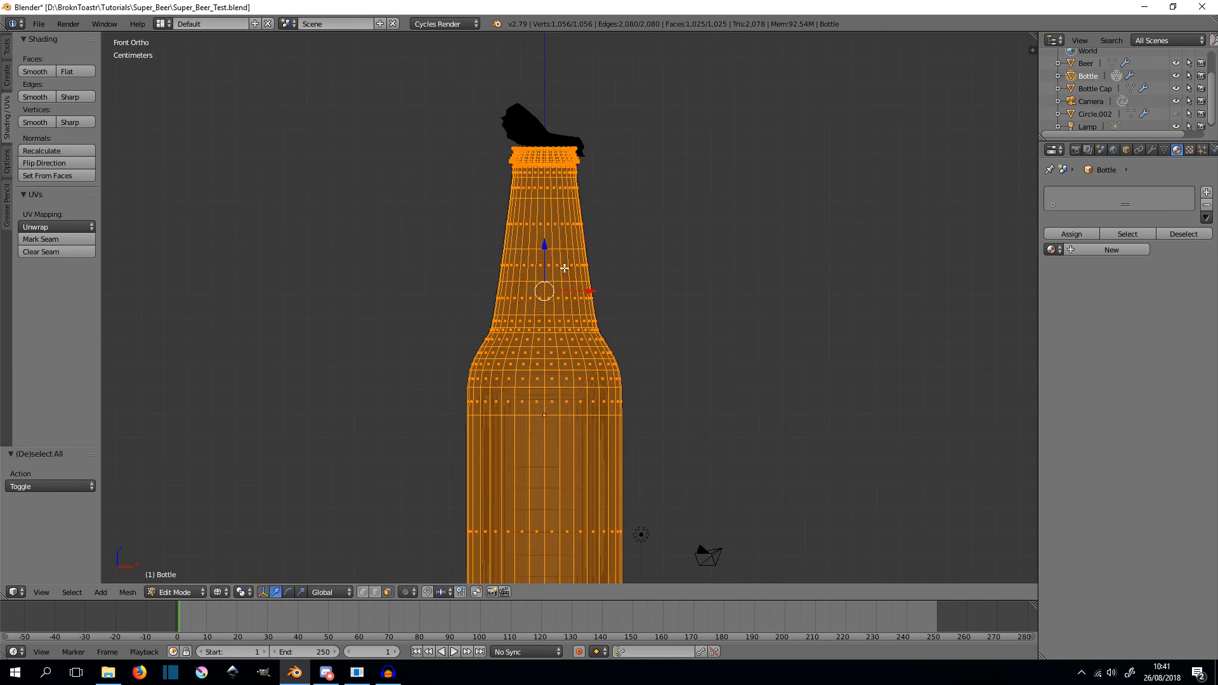
# - Clear the mesh selection and turn on the Screencast Keys display
pyautogui.press('a')
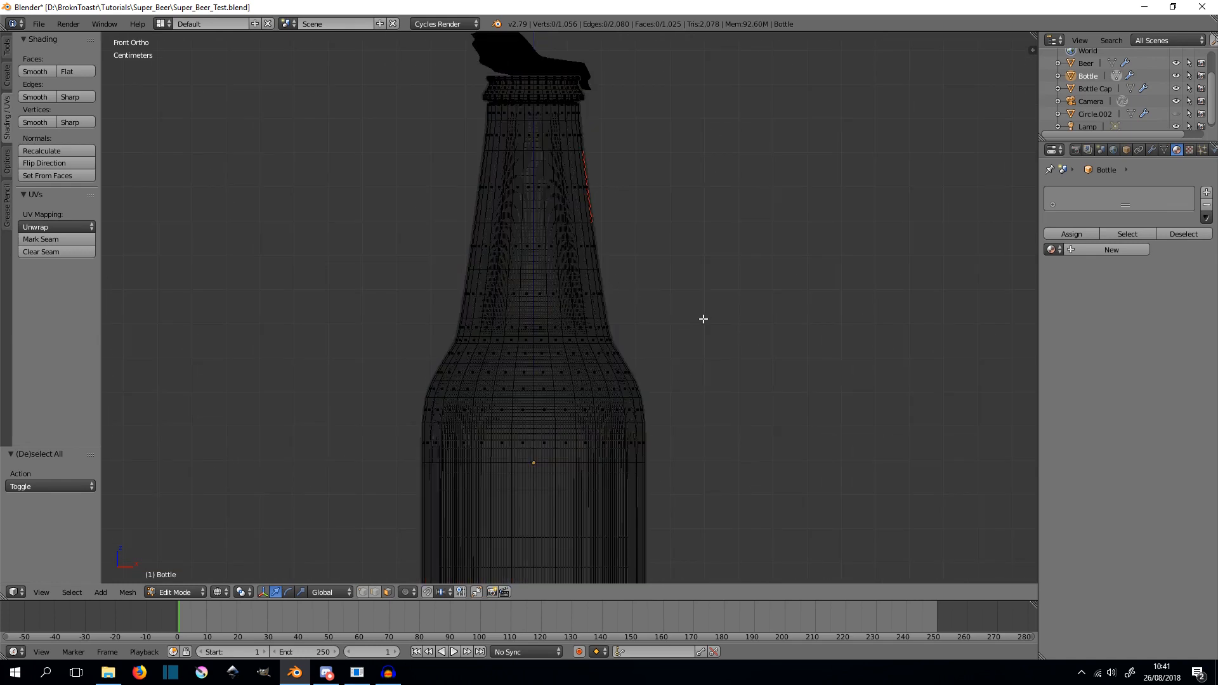
pyautogui.press('n')
pyautogui.scroll(-6, 956, 395)
pyautogui.click(966, 573)
pyautogui.press('n')
pyautogui.scroll(3, 591, 308)
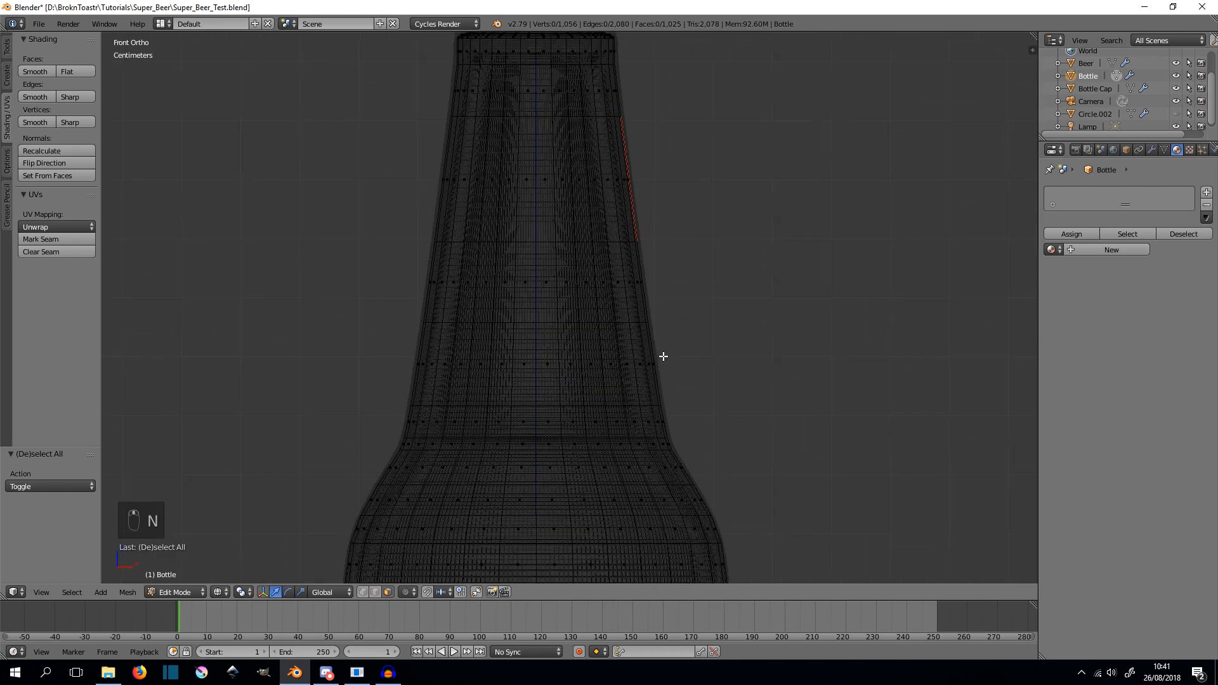
pyautogui.scroll(-4, 663, 357)
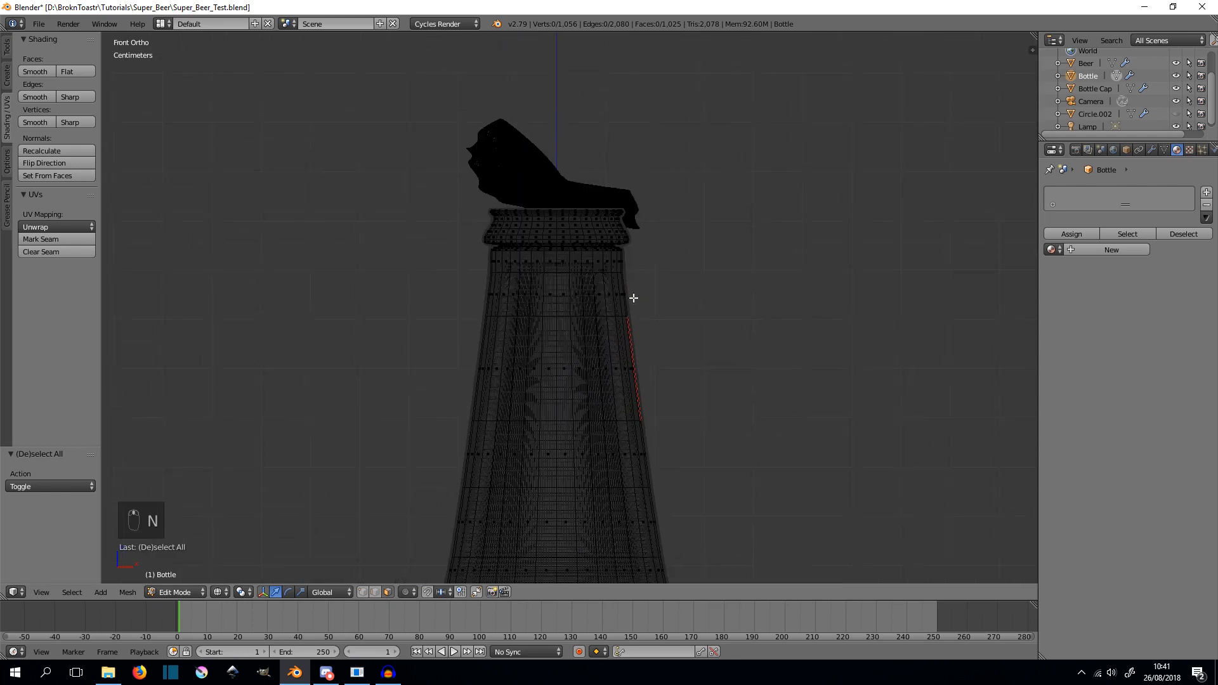
# - Select the bottle's entire mesh again and close in on the rim beneath the cap
pyautogui.press('a')
pyautogui.keyDown('shift'); pyautogui.moveTo(656, 317); pyautogui.dragTo(650, 240, button='middle'); pyautogui.keyUp('shift')
pyautogui.keyDown('shift'); pyautogui.moveTo(624, 157); pyautogui.dragTo(568, 239, button='middle'); pyautogui.keyUp('shift')
pyautogui.scroll(8, 630, 310)
pyautogui.scroll(4, 568, 239)
pyautogui.keyDown('alt'); pyautogui.click(543, 160); pyautogui.keyUp('alt')
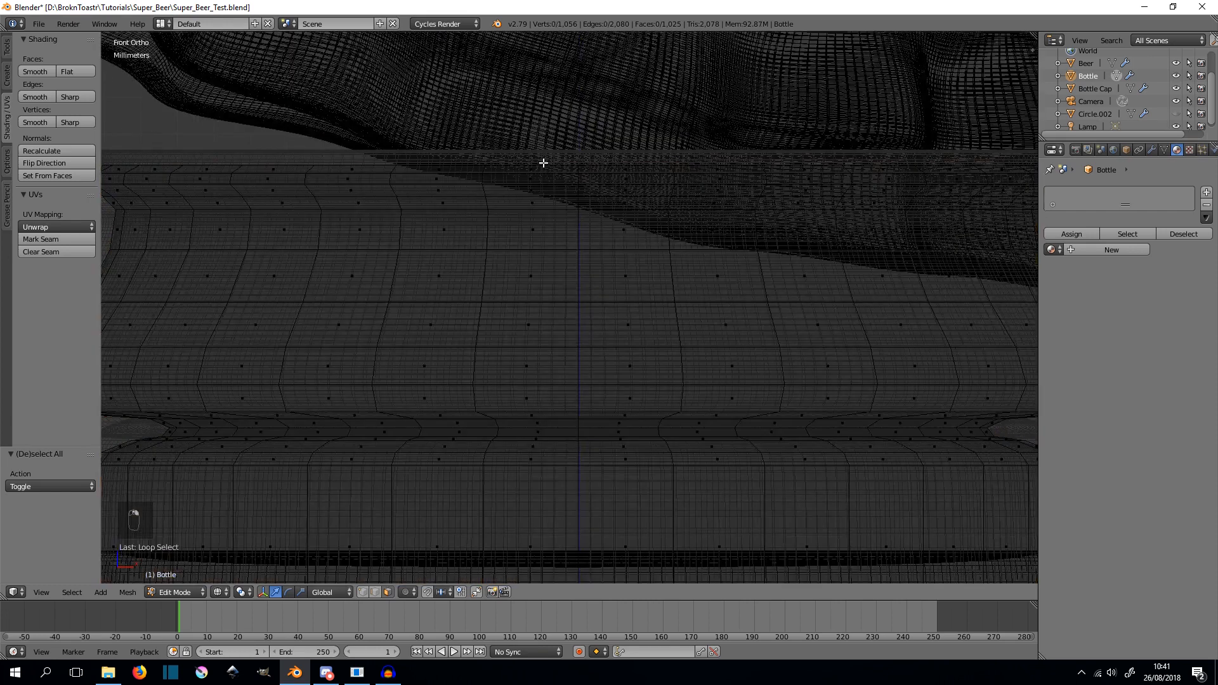
pyautogui.hotkey('ctrl', 'z')
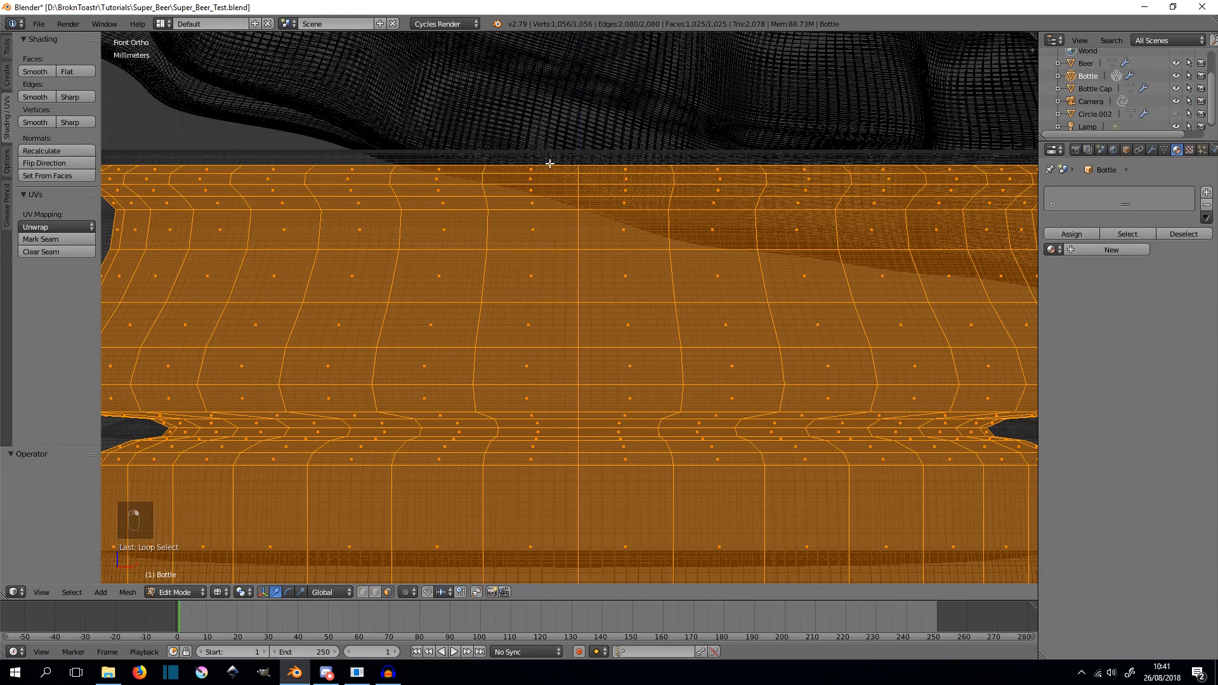
pyautogui.keyDown('alt'); pyautogui.keyDown('shift'); pyautogui.click(549, 168); pyautogui.keyUp('shift'); pyautogui.keyUp('alt')
pyautogui.hotkey('ctrl', 'z')
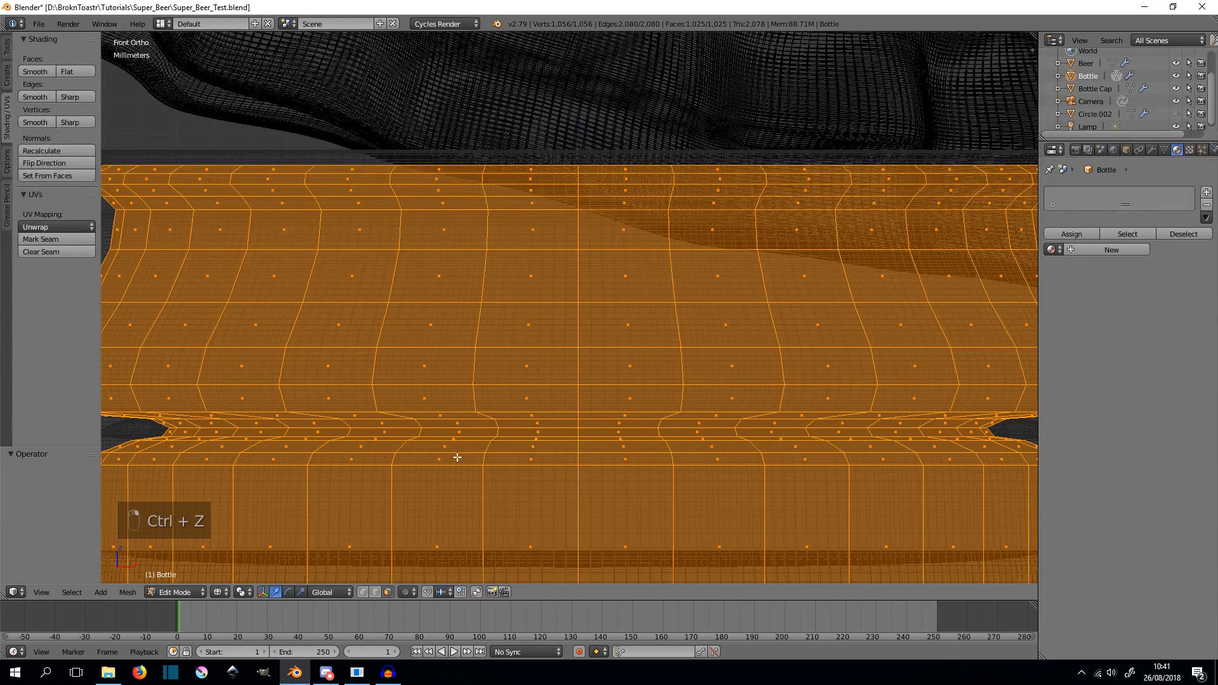
# - Switch to vertex select mode and remove the horizontal edge loops from the selection, from the rim down to the groove below the lip
pyautogui.click(362, 592)
pyautogui.keyDown('alt'); pyautogui.keyDown('shift'); pyautogui.click(531, 163); pyautogui.keyUp('shift'); pyautogui.keyUp('alt')
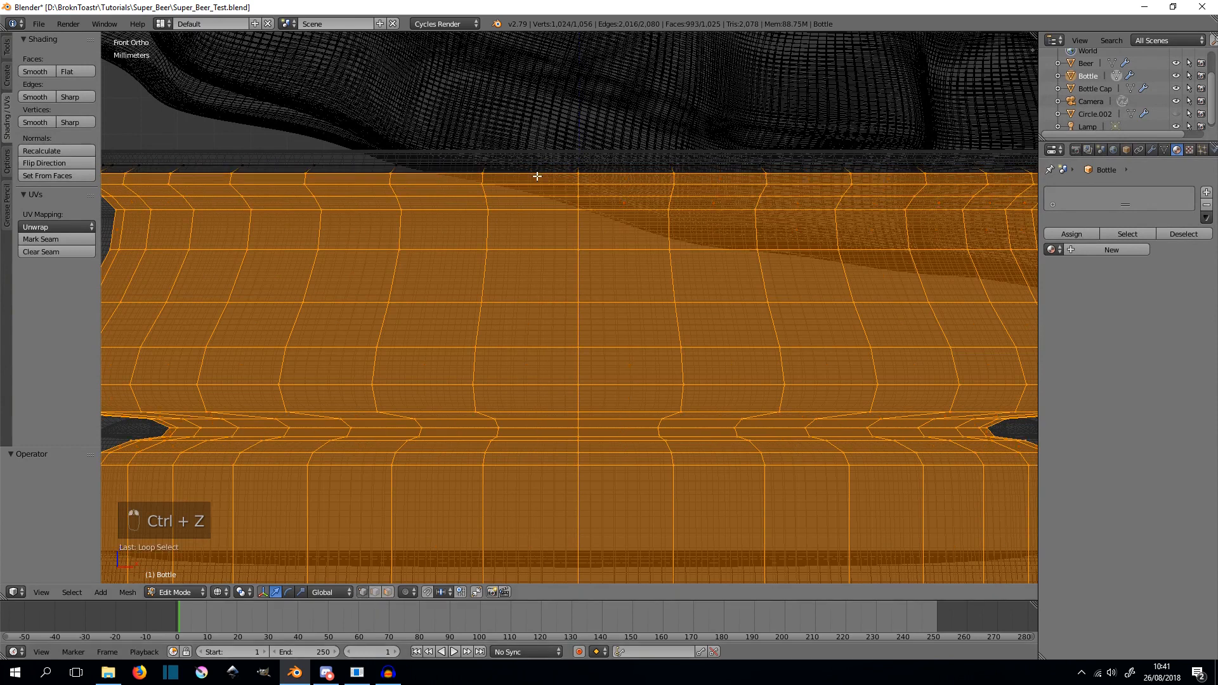
pyautogui.keyDown('alt'); pyautogui.keyDown('shift'); pyautogui.click(535, 176); pyautogui.keyUp('shift'); pyautogui.keyUp('alt')
pyautogui.keyDown('alt'); pyautogui.keyDown('shift'); pyautogui.click(536, 187); pyautogui.keyUp('shift'); pyautogui.keyUp('alt')
pyautogui.keyDown('alt'); pyautogui.keyDown('shift'); pyautogui.click(537, 199); pyautogui.keyUp('shift'); pyautogui.keyUp('alt')
pyautogui.keyDown('alt'); pyautogui.keyDown('shift'); pyautogui.click(538, 211); pyautogui.keyUp('shift'); pyautogui.keyUp('alt')
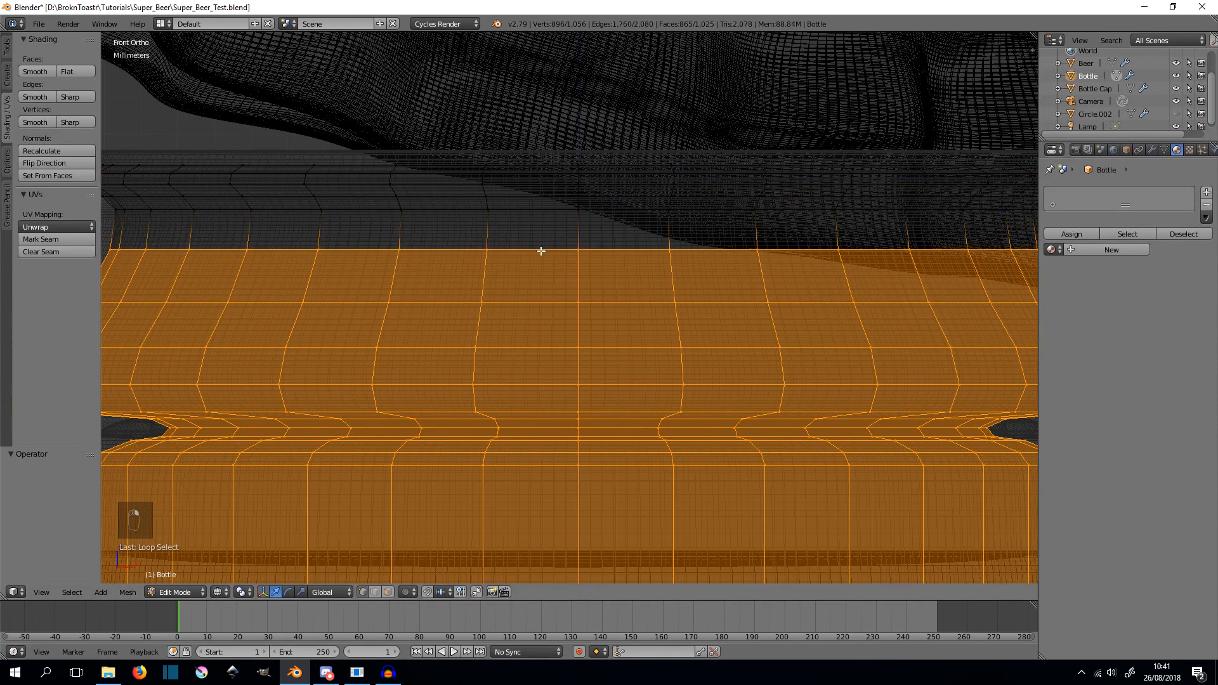
pyautogui.keyDown('alt'); pyautogui.keyDown('shift'); pyautogui.click(541, 250); pyautogui.keyUp('shift'); pyautogui.keyUp('alt')
pyautogui.keyDown('alt'); pyautogui.keyDown('shift'); pyautogui.click(527, 321); pyautogui.keyUp('shift'); pyautogui.keyUp('alt')
pyautogui.keyDown('alt'); pyautogui.keyDown('shift'); pyautogui.click(522, 348); pyautogui.keyUp('shift'); pyautogui.keyUp('alt')
pyautogui.keyDown('alt'); pyautogui.keyDown('shift'); pyautogui.click(522, 384); pyautogui.keyUp('shift'); pyautogui.keyUp('alt')
pyautogui.keyDown('alt'); pyautogui.keyDown('shift'); pyautogui.click(532, 415); pyautogui.keyUp('shift'); pyautogui.keyUp('alt')
pyautogui.keyDown('alt'); pyautogui.keyDown('shift'); pyautogui.click(531, 423); pyautogui.keyUp('shift'); pyautogui.keyUp('alt')
# - Remove the remaining horizontal edge loops from the bottle selection, from the groove below the lip through the straight band above the neck taper
pyautogui.scroll(-3, 547, 437)
pyautogui.keyDown('shift'); pyautogui.moveTo(549, 451); pyautogui.dragTo(552, 318, button='middle'); pyautogui.keyUp('shift')
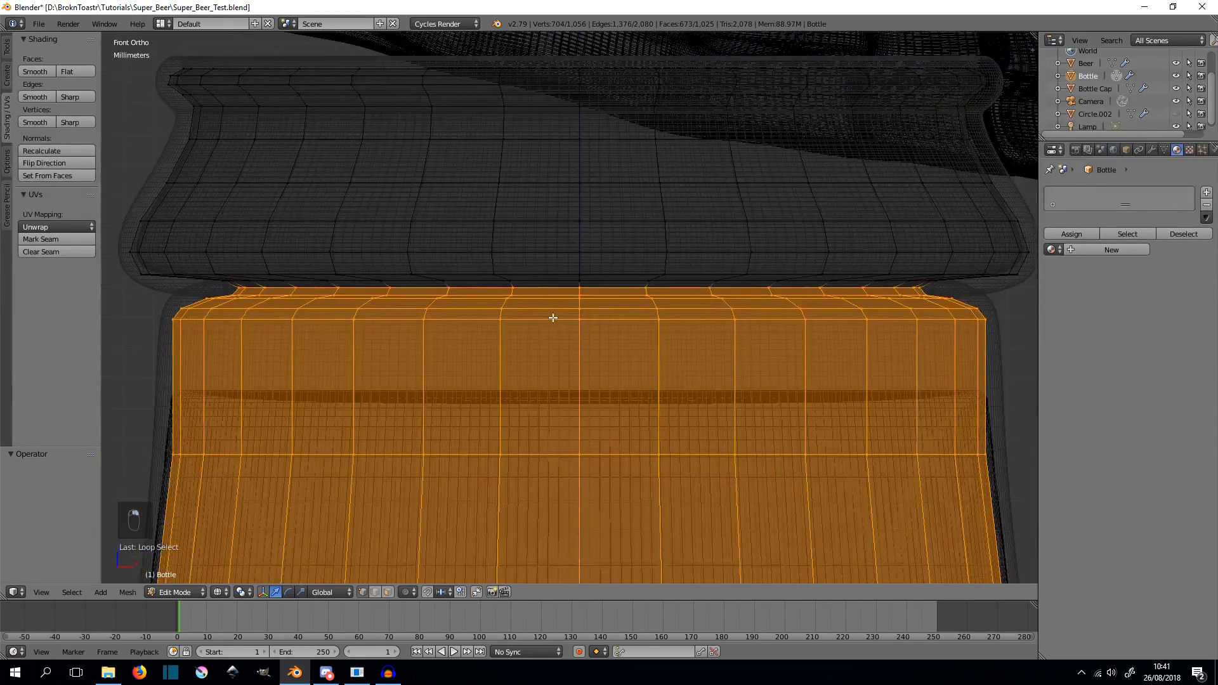
pyautogui.scroll(5, 552, 318)
pyautogui.keyDown('alt'); pyautogui.keyDown('shift'); pyautogui.click(546, 236); pyautogui.keyUp('shift'); pyautogui.keyUp('alt')
pyautogui.keyDown('alt'); pyautogui.keyDown('shift'); pyautogui.click(539, 262); pyautogui.keyUp('shift'); pyautogui.keyUp('alt')
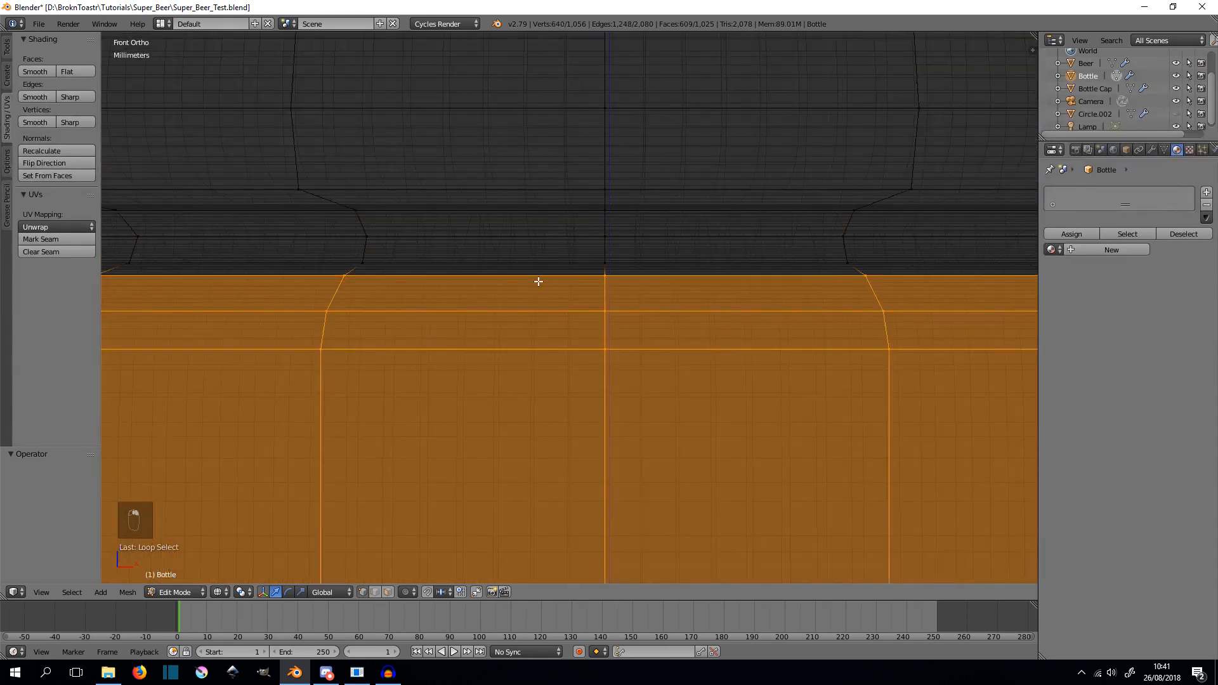
pyautogui.keyDown('alt'); pyautogui.keyDown('shift'); pyautogui.click(537, 277); pyautogui.keyUp('shift'); pyautogui.keyUp('alt')
pyautogui.keyDown('alt'); pyautogui.keyDown('shift'); pyautogui.click(531, 311); pyautogui.keyUp('shift'); pyautogui.keyUp('alt')
pyautogui.keyDown('alt'); pyautogui.keyDown('shift'); pyautogui.click(529, 357); pyautogui.keyUp('shift'); pyautogui.keyUp('alt')
pyautogui.scroll(-4, 528, 357)
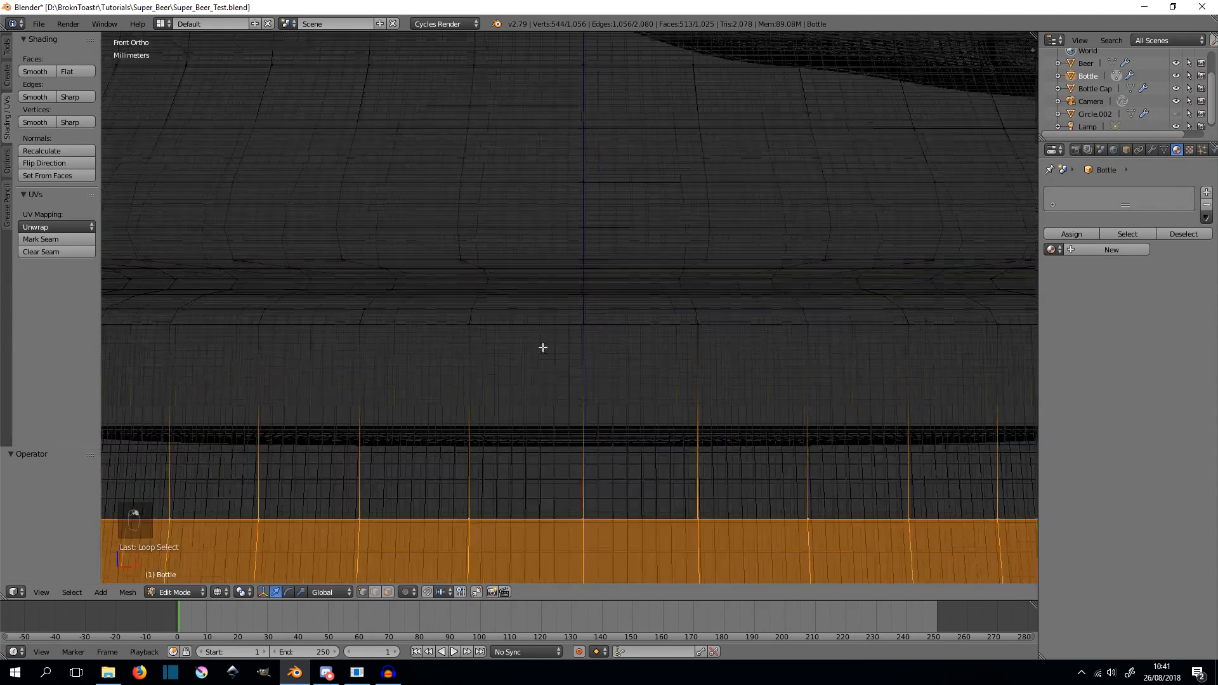
# - Examine where the remaining mesh selection begins on the bottle's neck, compared with the collar and rim
pyautogui.keyDown('shift'); pyautogui.moveTo(553, 357); pyautogui.dragTo(554, 155, button='middle'); pyautogui.keyUp('shift')
pyautogui.scroll(-6, 552, 136)
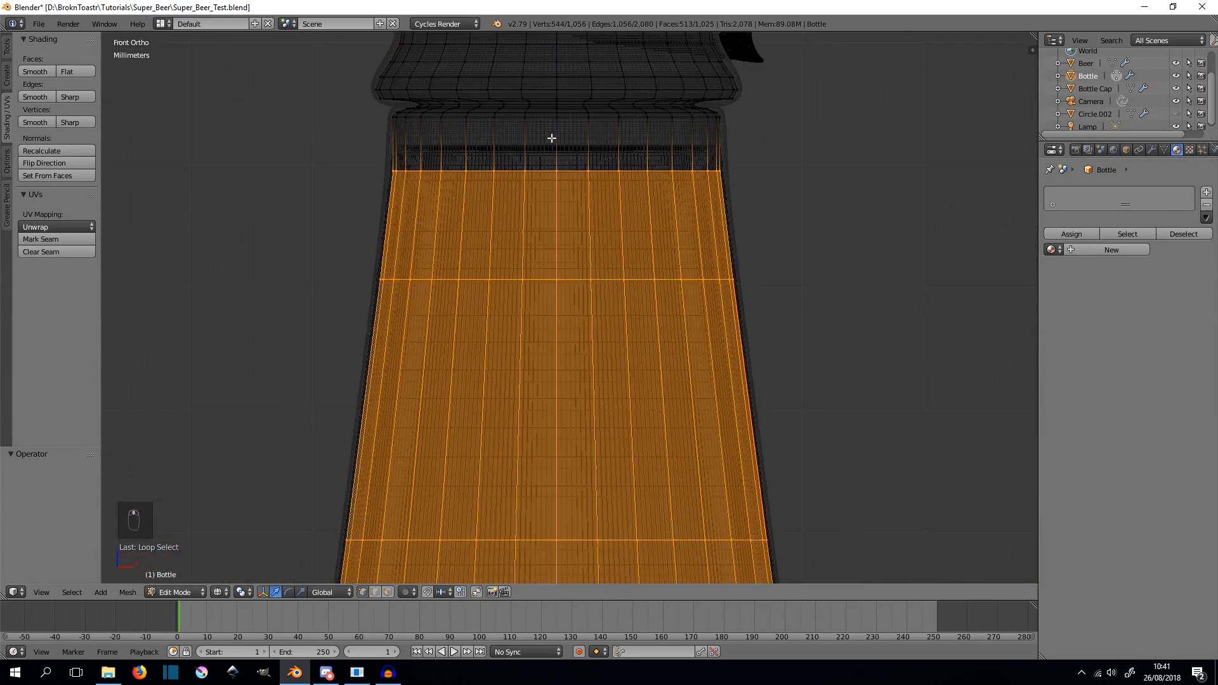
pyautogui.scroll(6, 577, 288)
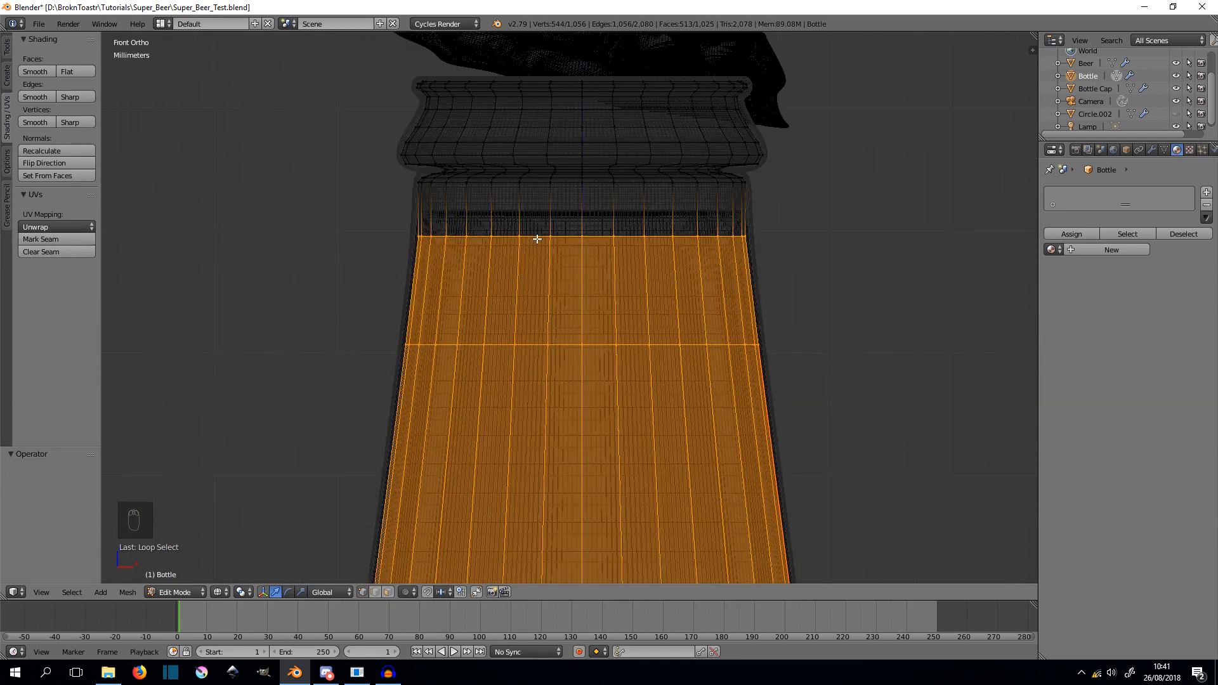
pyautogui.scroll(3, 587, 202)
pyautogui.scroll(-5, 568, 293)
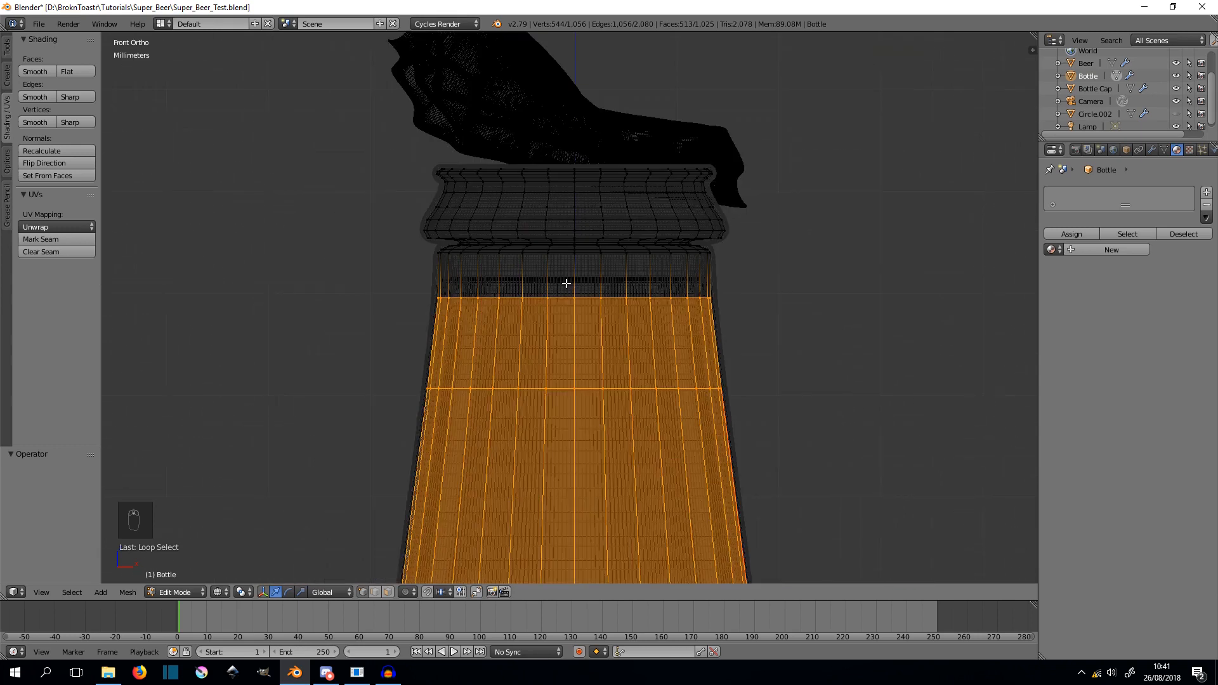
pyautogui.scroll(3, 552, 275)
pyautogui.scroll(-3, 551, 274)
pyautogui.scroll(2, 571, 259)
pyautogui.scroll(-3, 658, 306)
pyautogui.keyDown('shift'); pyautogui.moveTo(633, 423); pyautogui.dragTo(574, 352, button='middle'); pyautogui.keyUp('shift')
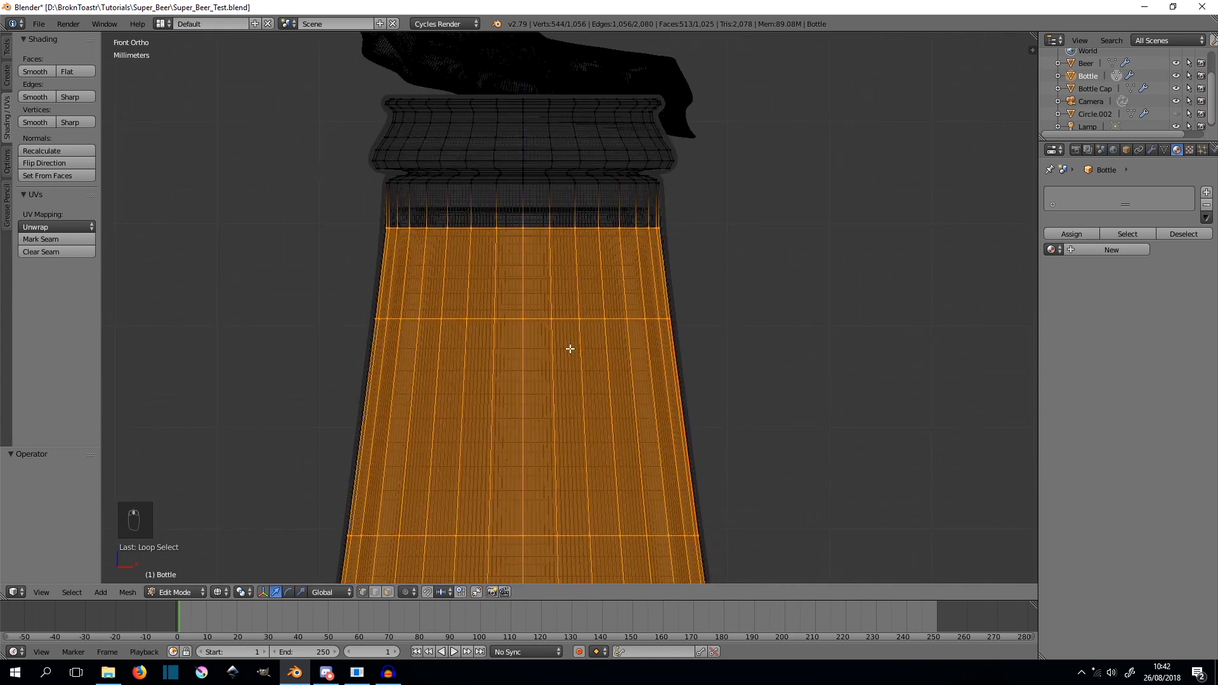
# - Duplicate the selected bottle mesh in place and separate the duplicate into its own object
pyautogui.hotkey('shift', 'd')
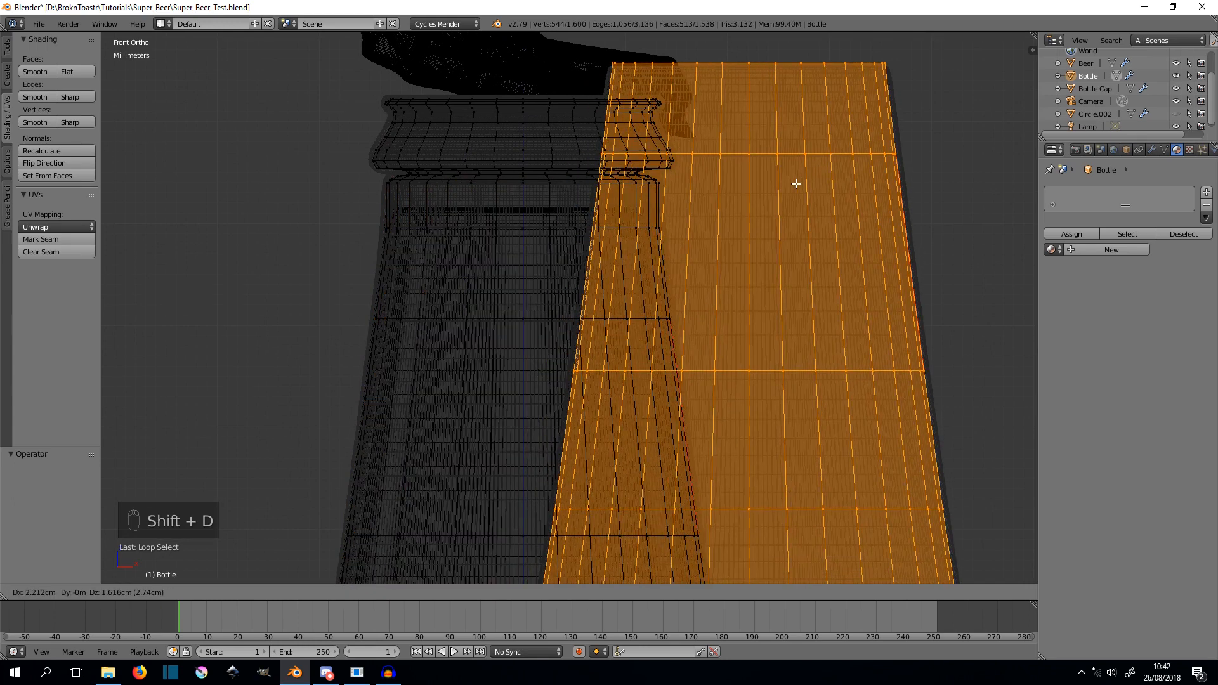
pyautogui.rightClick(797, 184)
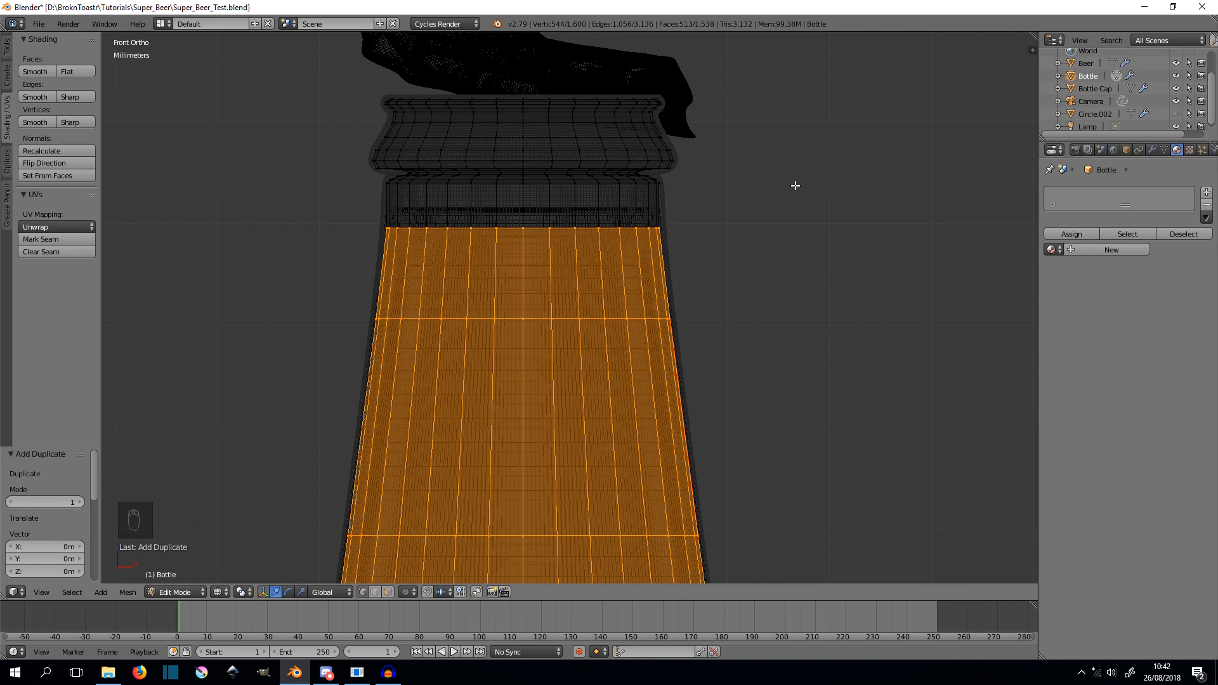
pyautogui.press('p')
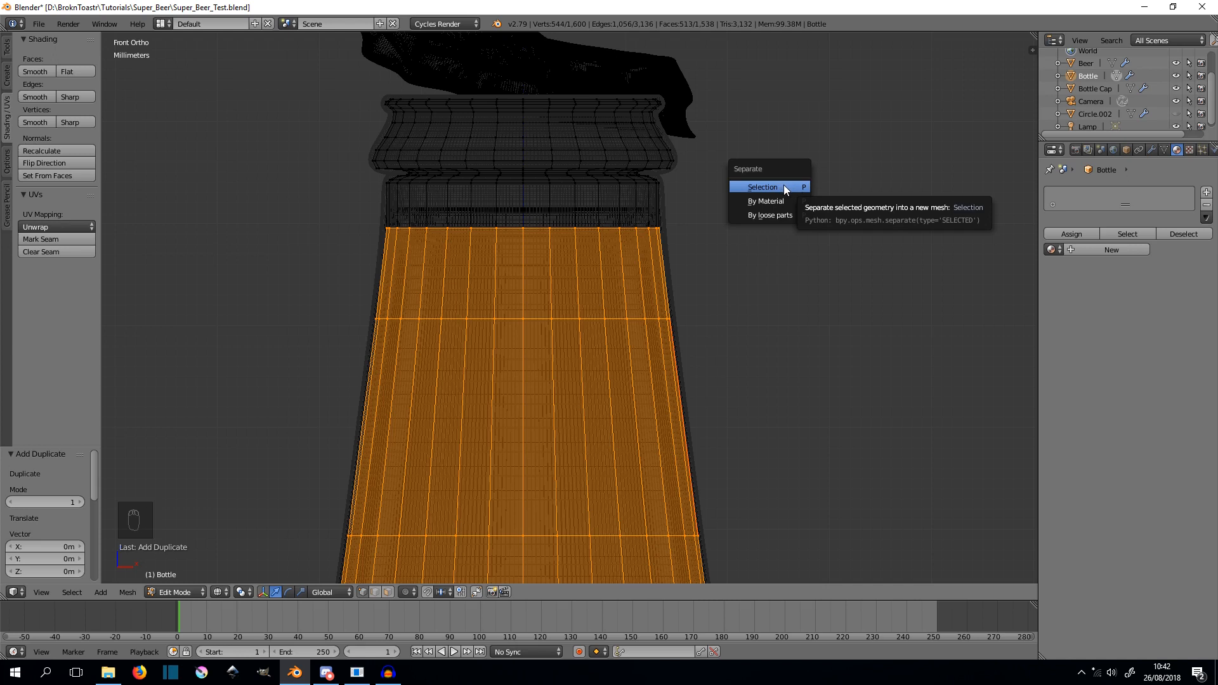
pyautogui.click(782, 186)
pyautogui.scroll(3, 672, 283)
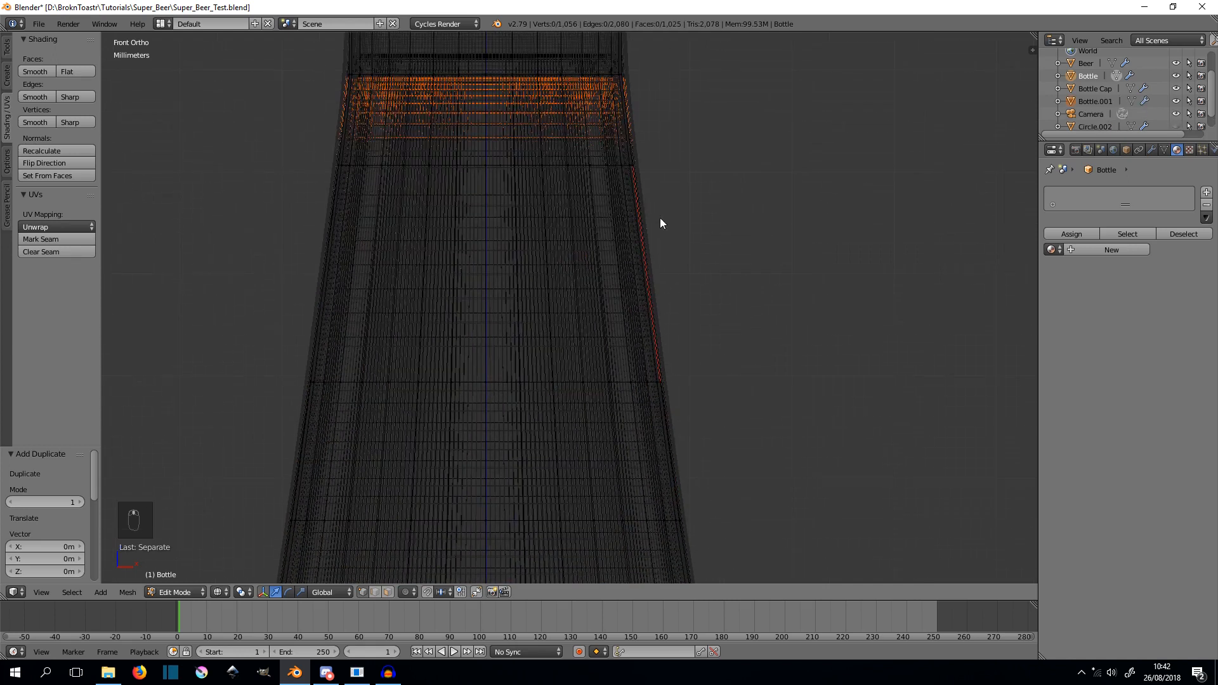
# - Return to Object Mode and view the overlapping bottle objects with solid shading
pyautogui.press('Tab')
pyautogui.scroll(-3, 687, 239)
pyautogui.press('z')
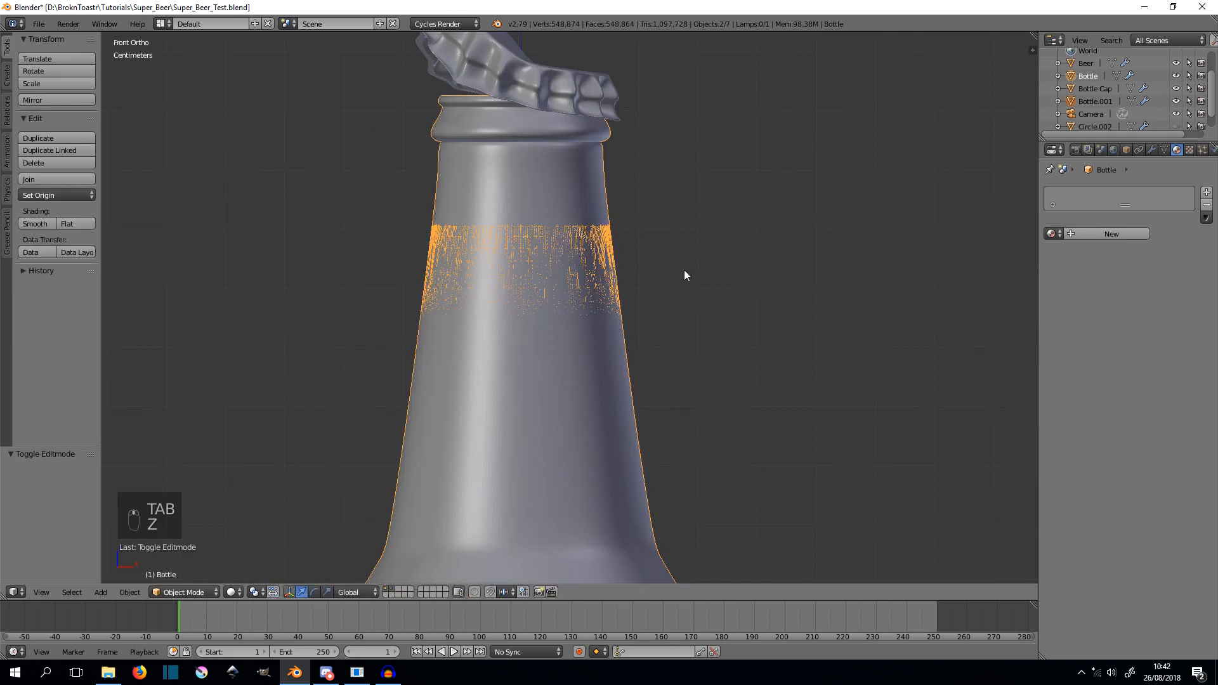
pyautogui.moveTo(586, 343); pyautogui.dragTo(638, 362, button='middle')
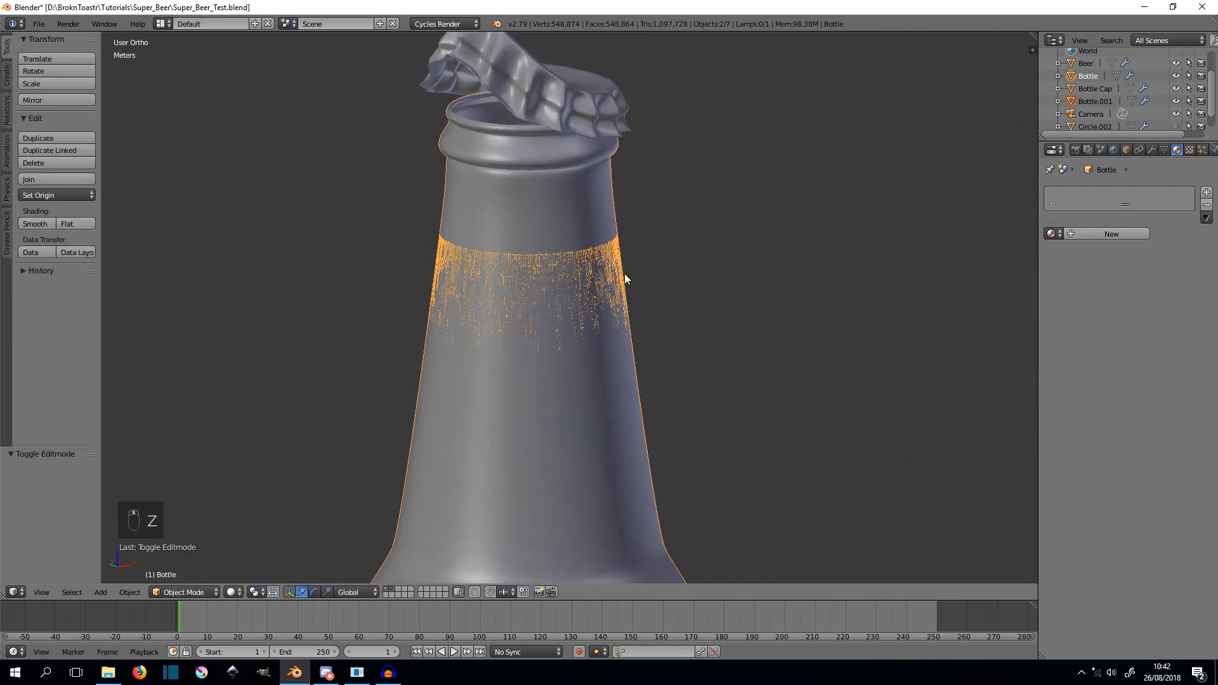
# - Select the separated bottle duplicate on its own and rename it Beer
pyautogui.rightClick(539, 314)
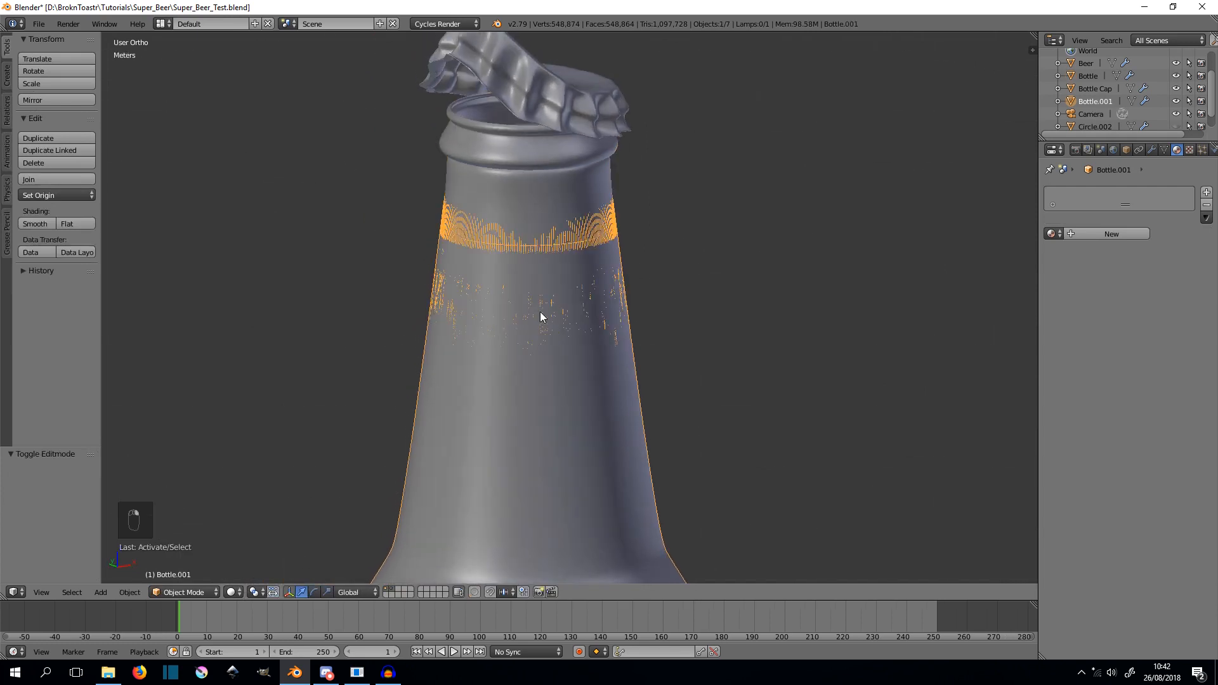
pyautogui.press('z')
pyautogui.moveTo(740, 217); pyautogui.dragTo(932, 136, button='middle')
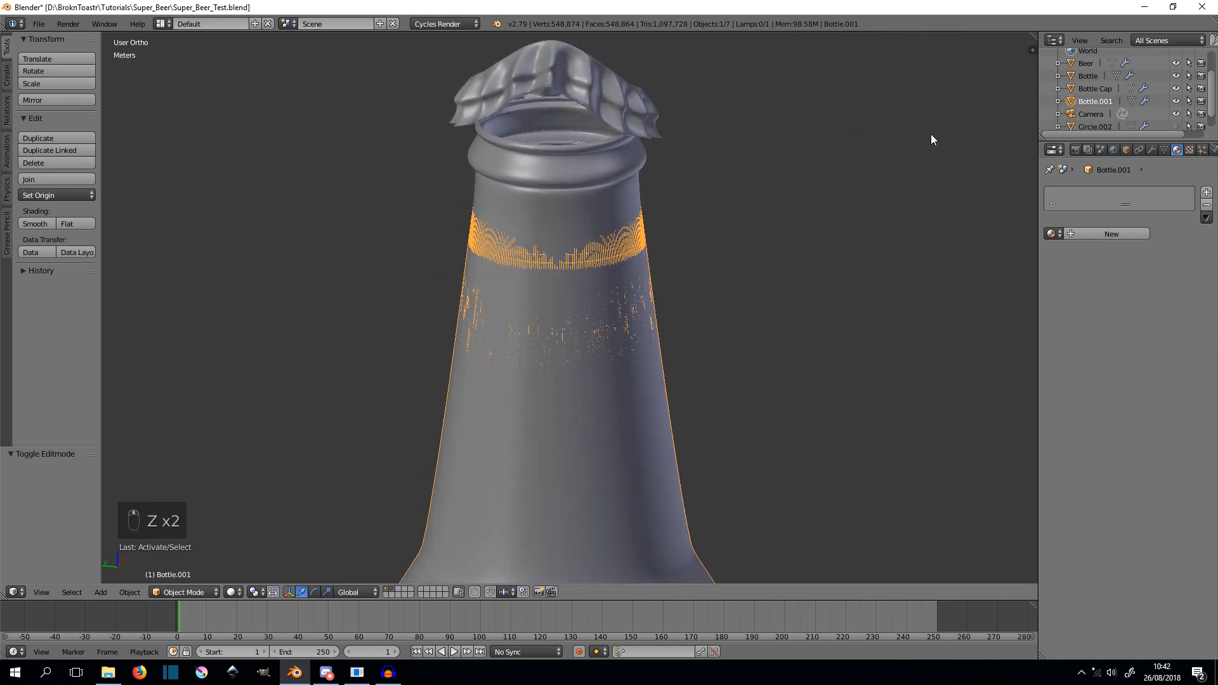
pyautogui.doubleClick(1094, 101)
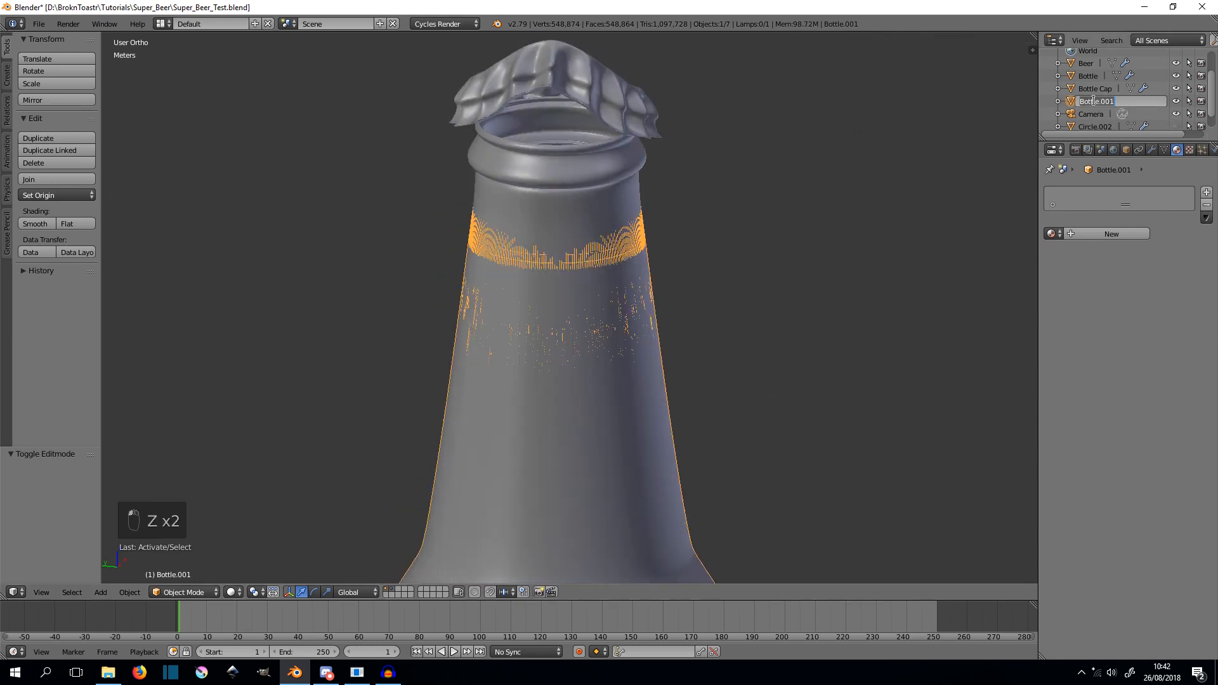
pyautogui.write('Beer')
pyautogui.press('Return')
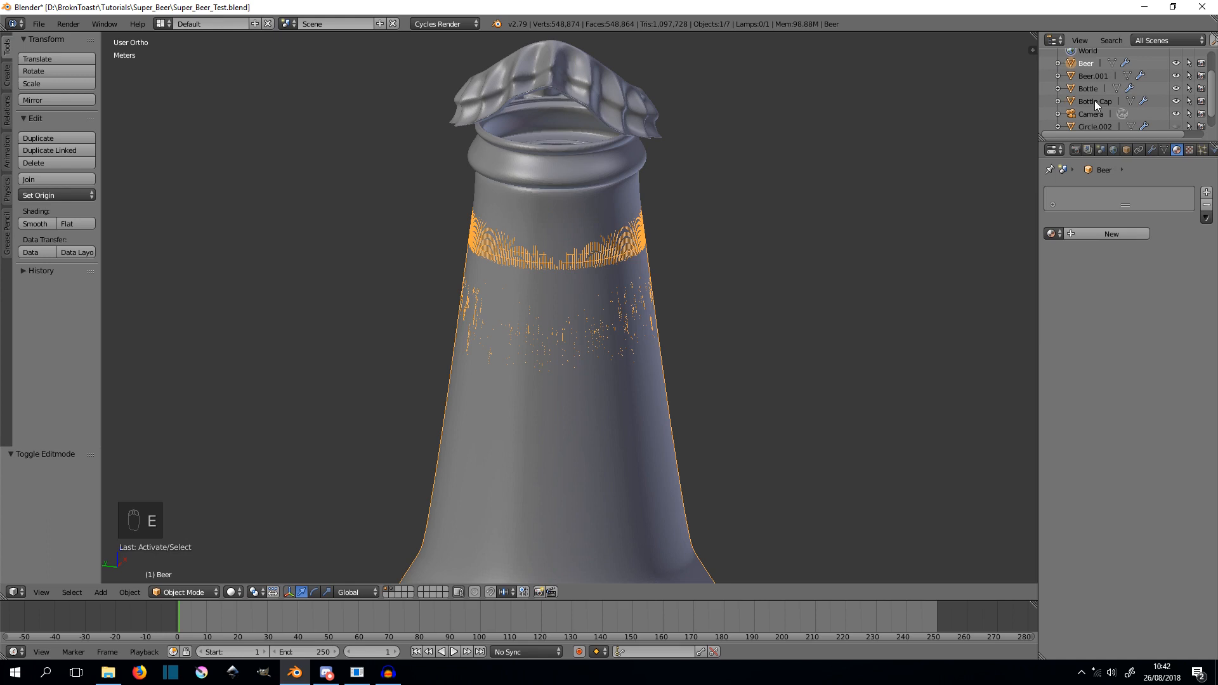
# - Examine the Beer object's upper edge and walls inside the bottle neck, in front view with wireframe shading
pyautogui.moveTo(671, 256)
pyautogui.mouseDown(button='middle')
pyautogui.moveTo(712, 305)
pyautogui.moveTo(656, 283)
pyautogui.moveTo(648, 260)
pyautogui.mouseUp(button='middle')
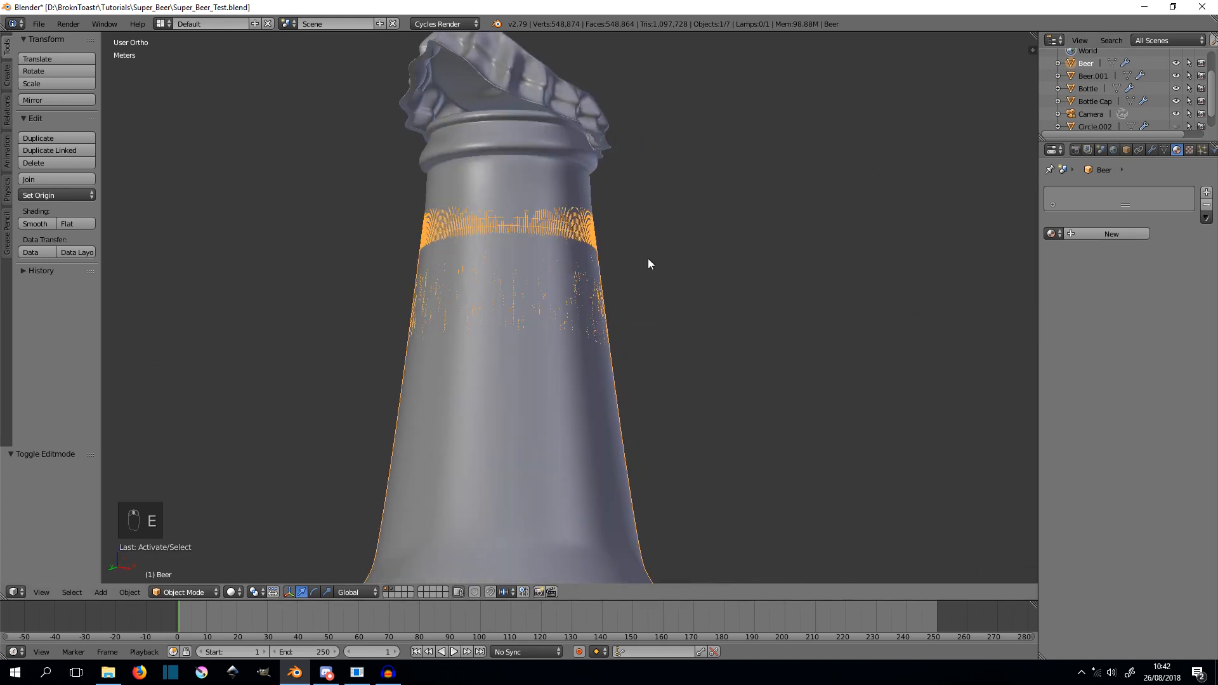
pyautogui.press('KP_1')
pyautogui.scroll(-2, 657, 254)
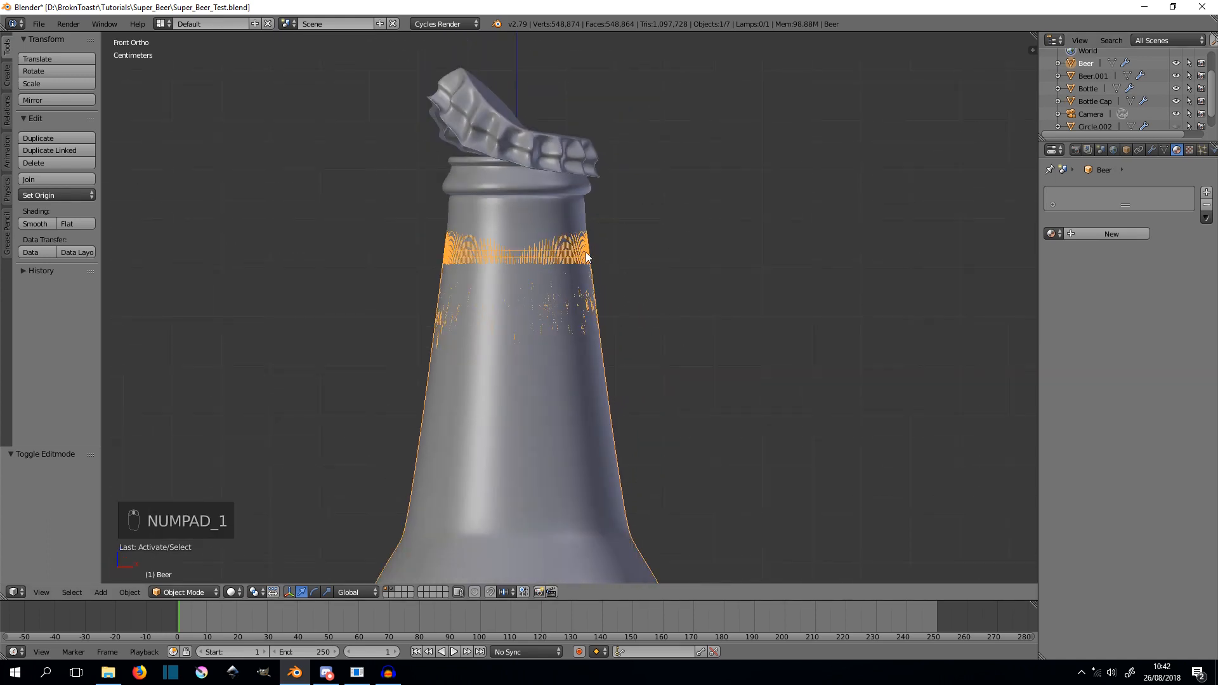
pyautogui.scroll(7, 586, 256)
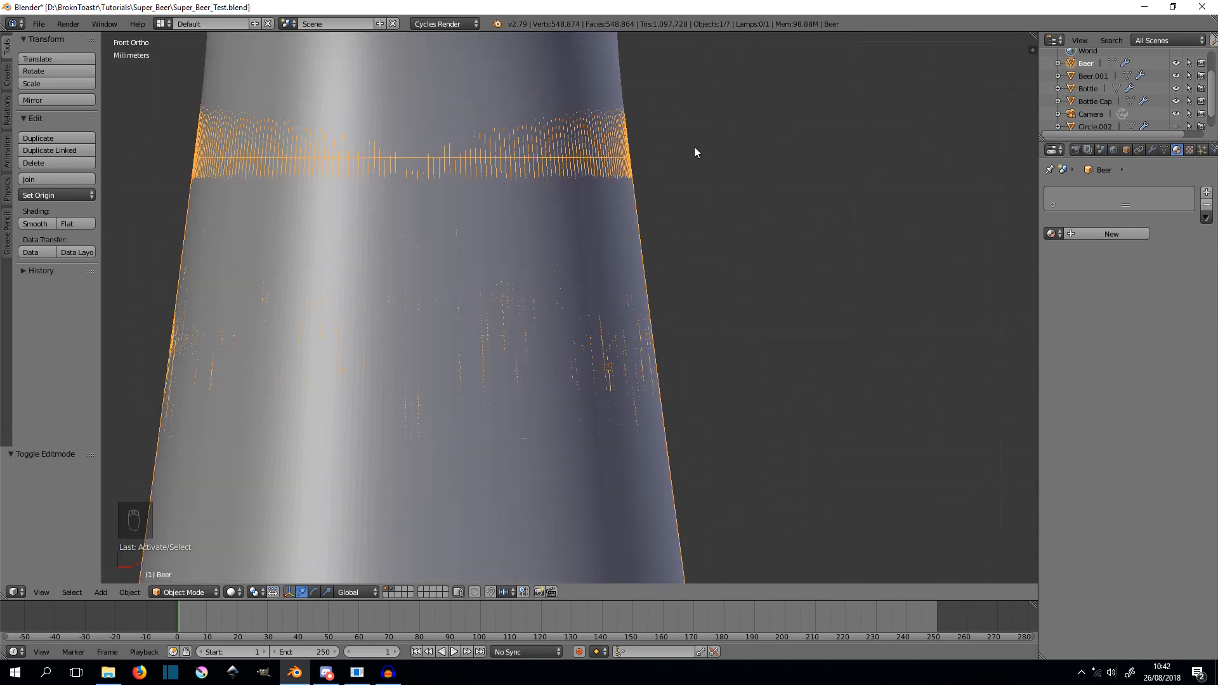
pyautogui.press('z')
pyautogui.scroll(4, 683, 120)
pyautogui.scroll(-5, 667, 245)
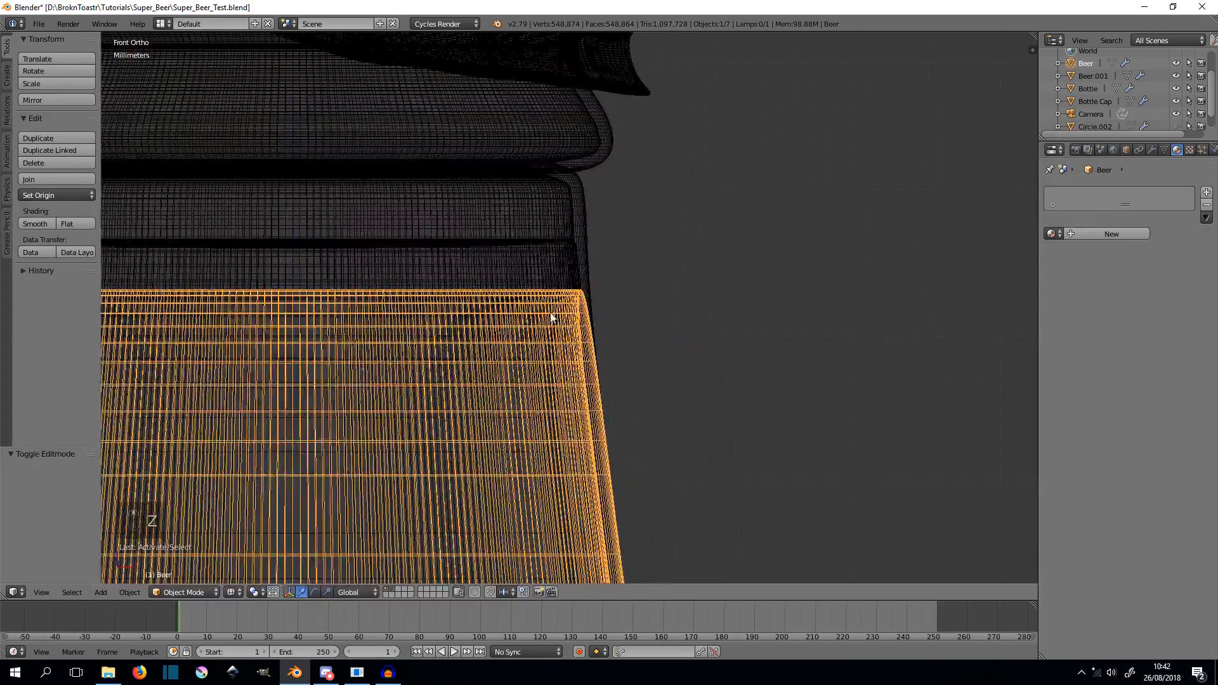
pyautogui.scroll(-3, 645, 323)
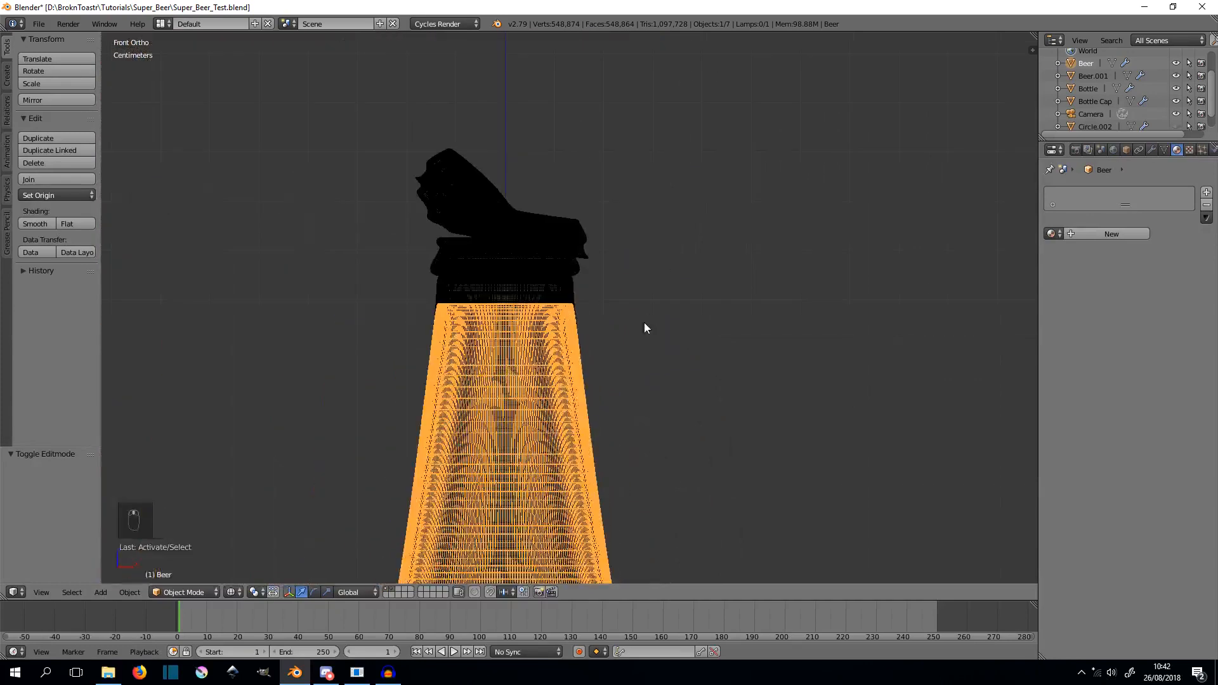
pyautogui.scroll(2, 728, 310)
# - Remove only the Solidify modifier from the Beer object, undoing the removal of its Subdivision Surface modifier
pyautogui.click(1152, 149)
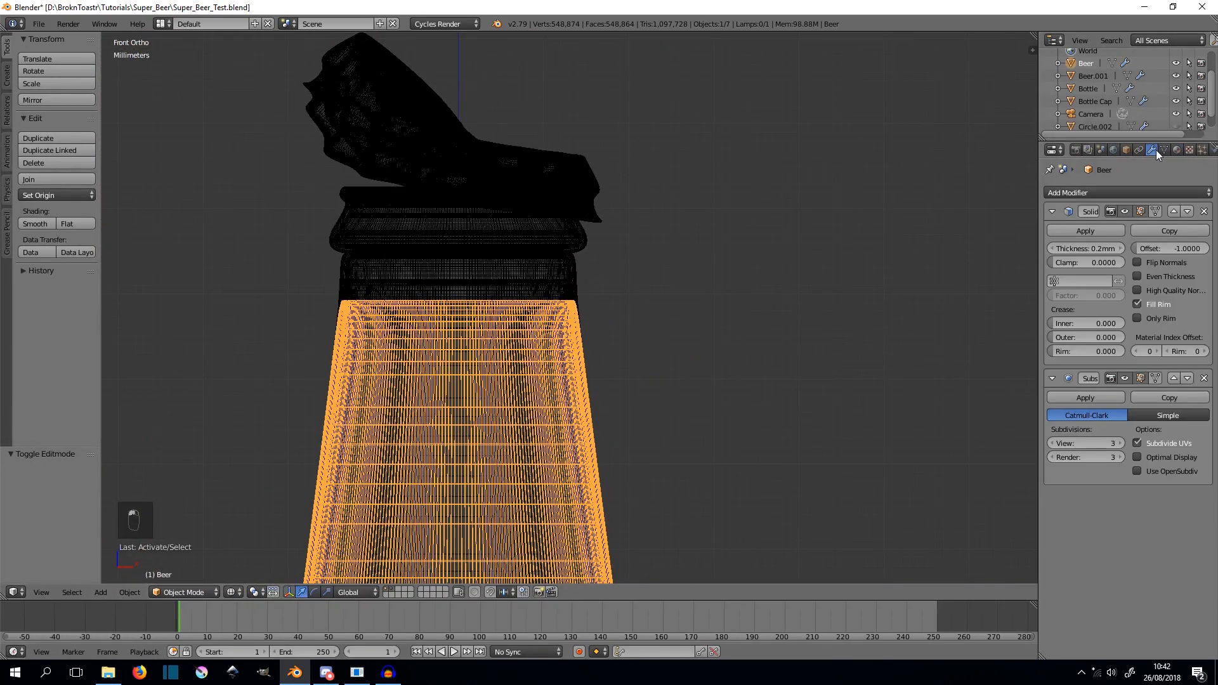
pyautogui.click(1204, 212)
pyautogui.click(1205, 212)
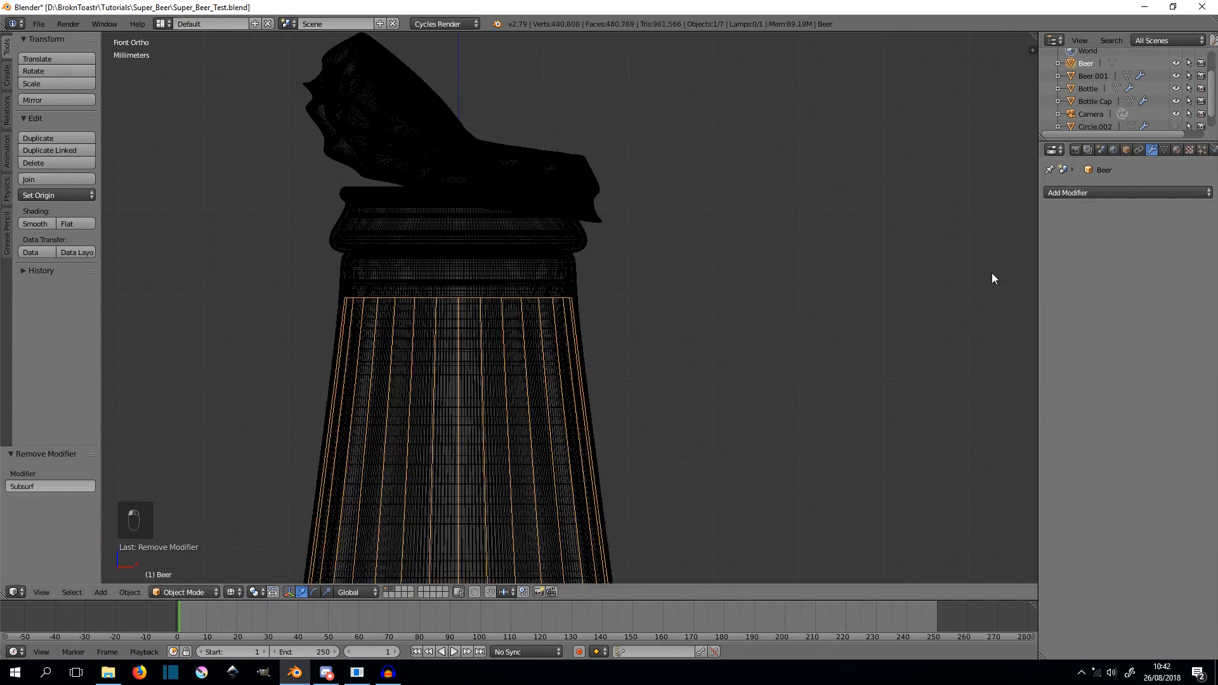
pyautogui.hotkey('ctrl', 'z')
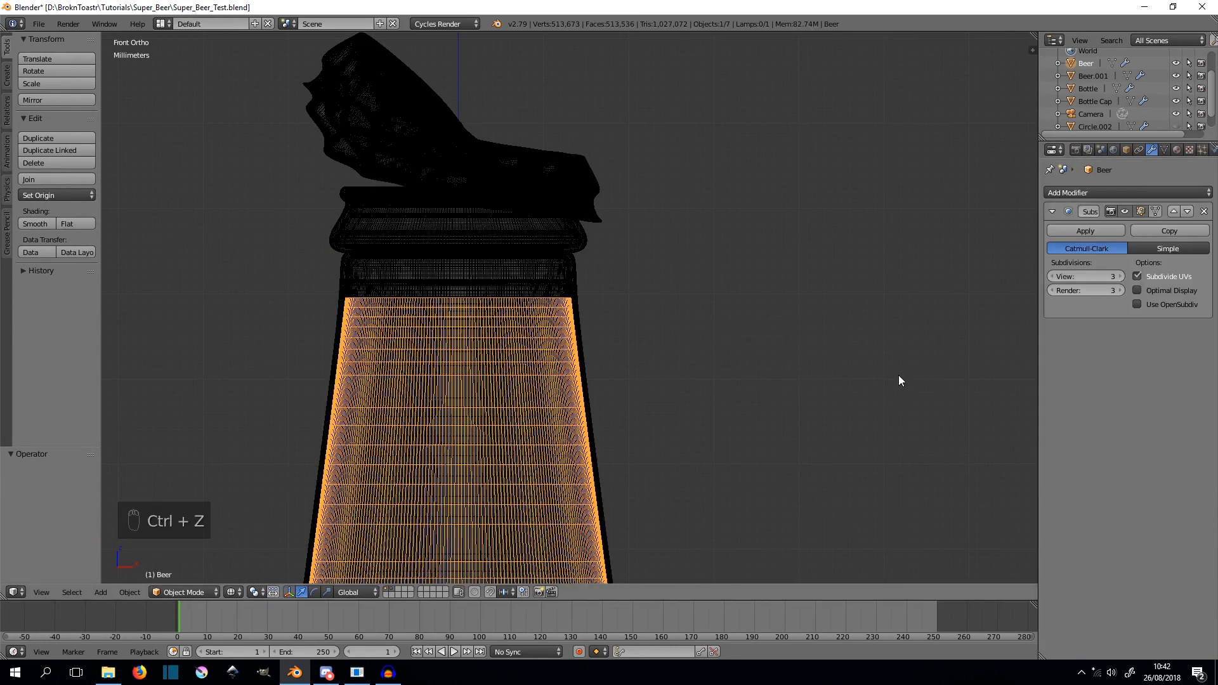
# - Examine the gap between the Beer object's upper edge and the bottle's inner wall up close
pyautogui.keyDown('shift'); pyautogui.moveTo(535, 196); pyautogui.dragTo(554, 133, button='middle'); pyautogui.keyUp('shift')
pyautogui.scroll(3, 571, 152)
pyautogui.press('z')
pyautogui.press('z')
pyautogui.scroll(3, 648, 169)
pyautogui.scroll(-2, 659, 162)
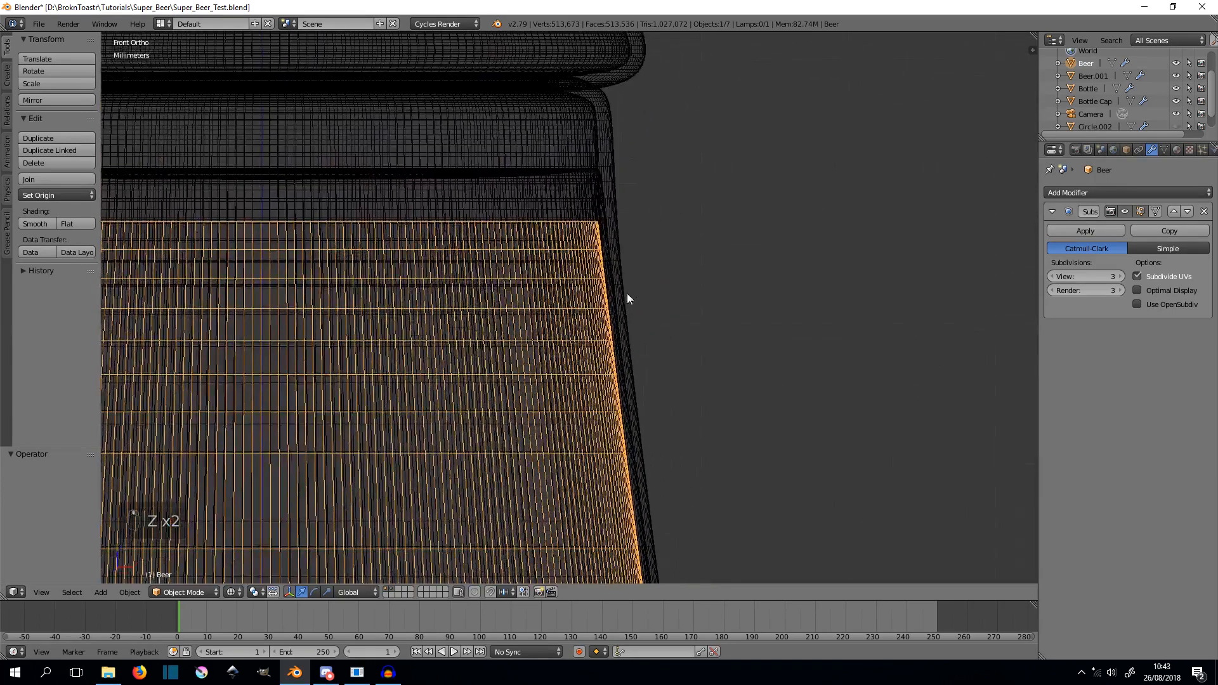
pyautogui.scroll(4, 646, 203)
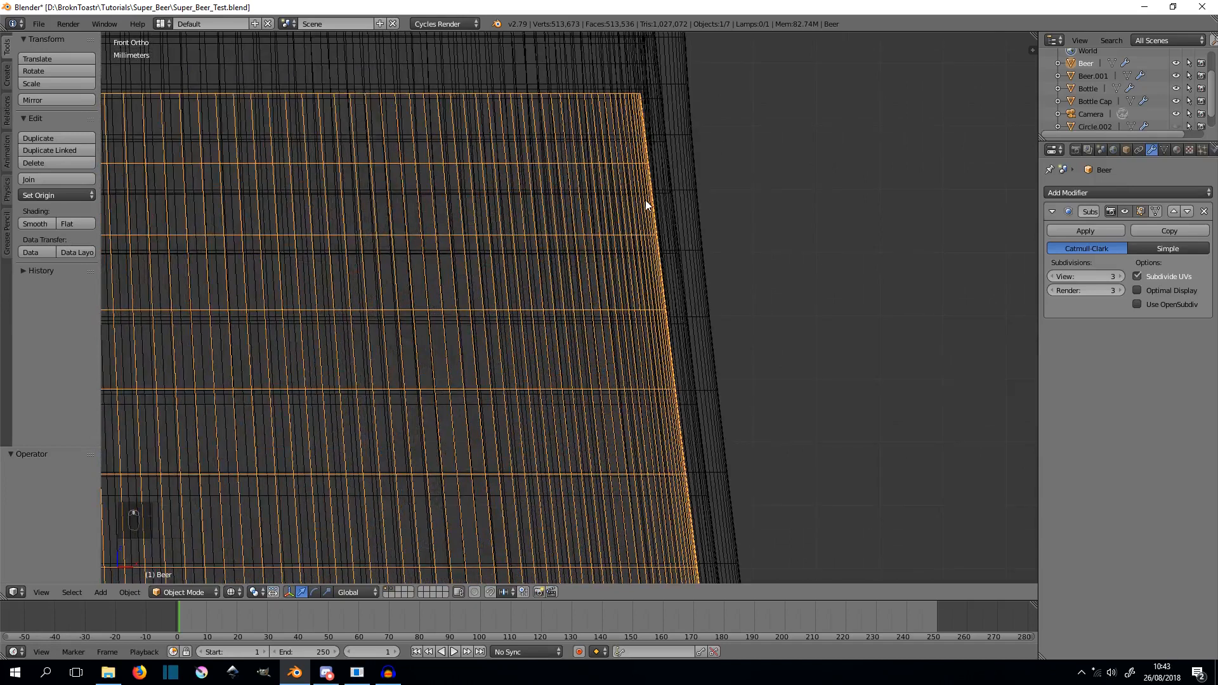
pyautogui.scroll(-3, 645, 204)
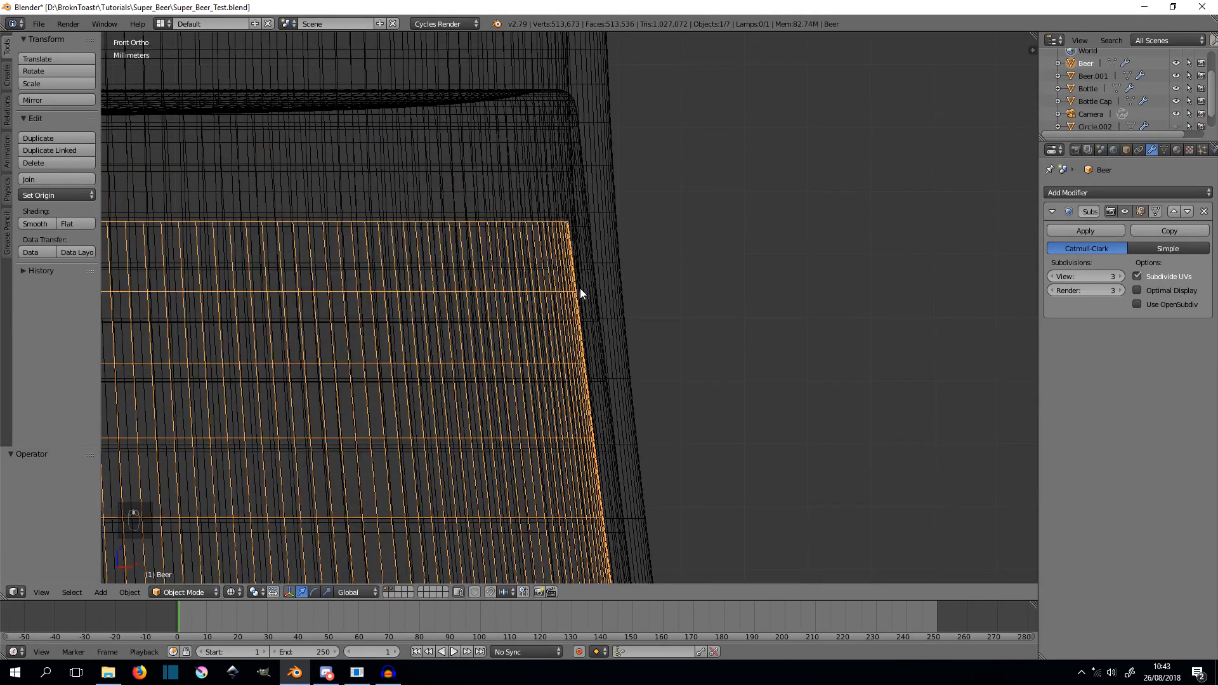
pyautogui.scroll(2, 565, 272)
pyautogui.keyDown('shift'); pyautogui.moveTo(599, 241); pyautogui.dragTo(550, 326, button='middle'); pyautogui.keyUp('shift')
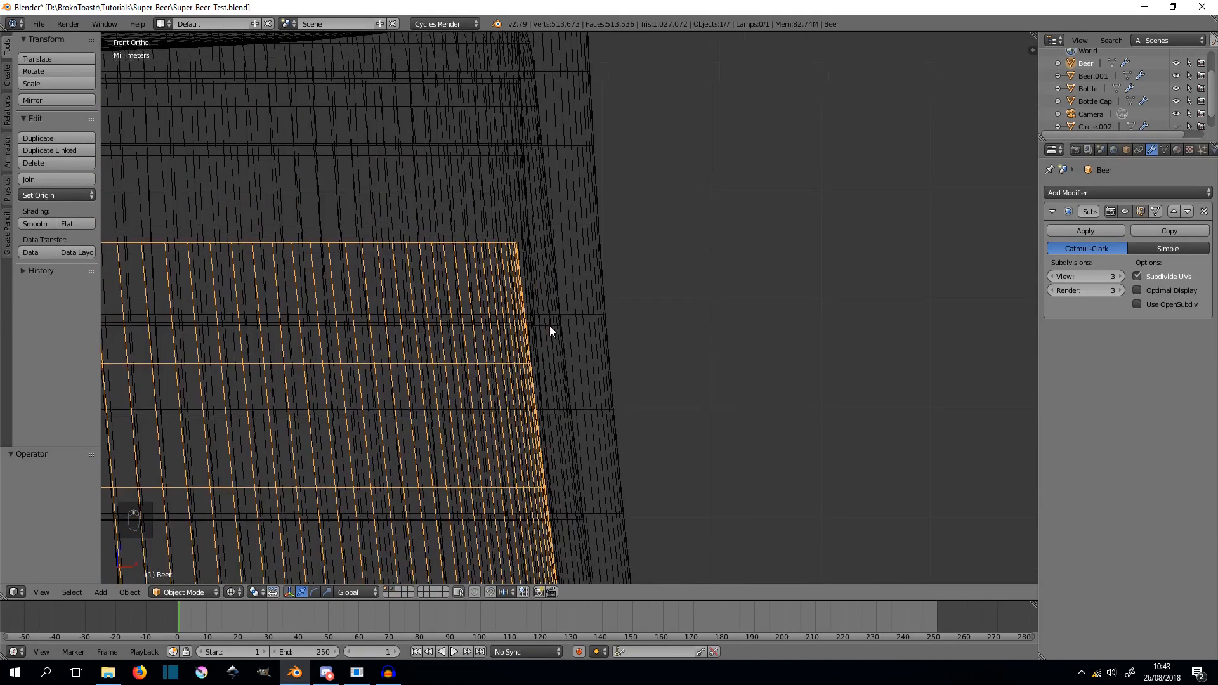
pyautogui.scroll(2, 577, 238)
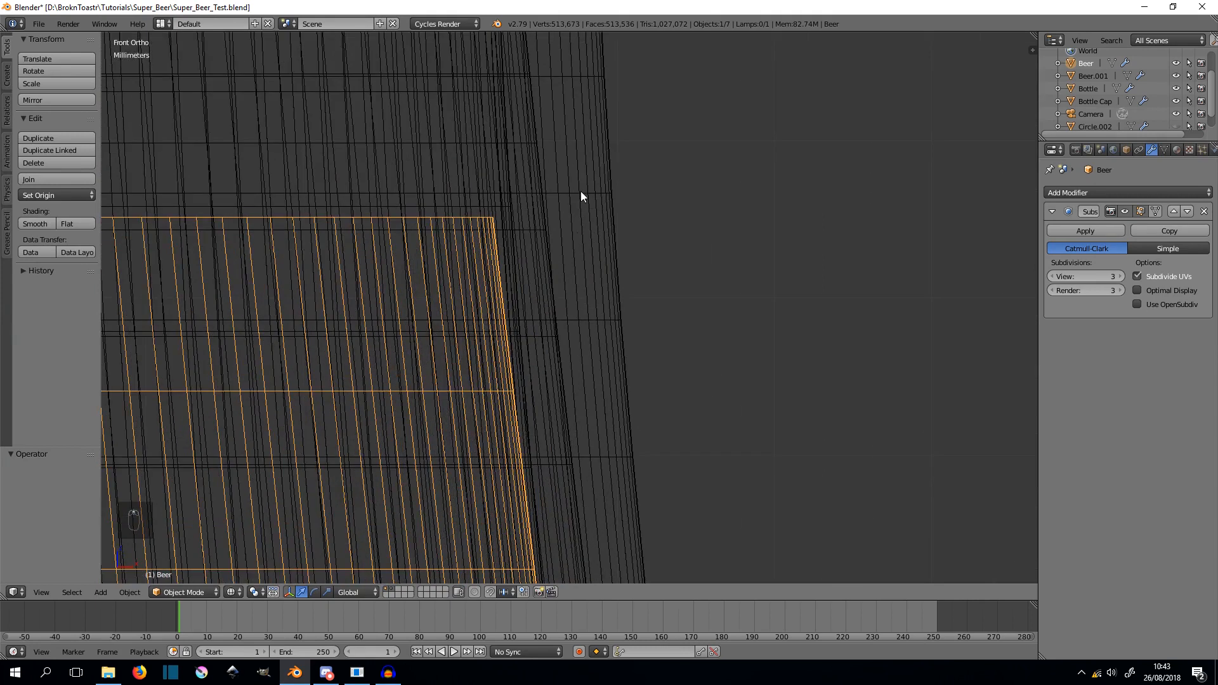
pyautogui.press('z')
pyautogui.press('z')
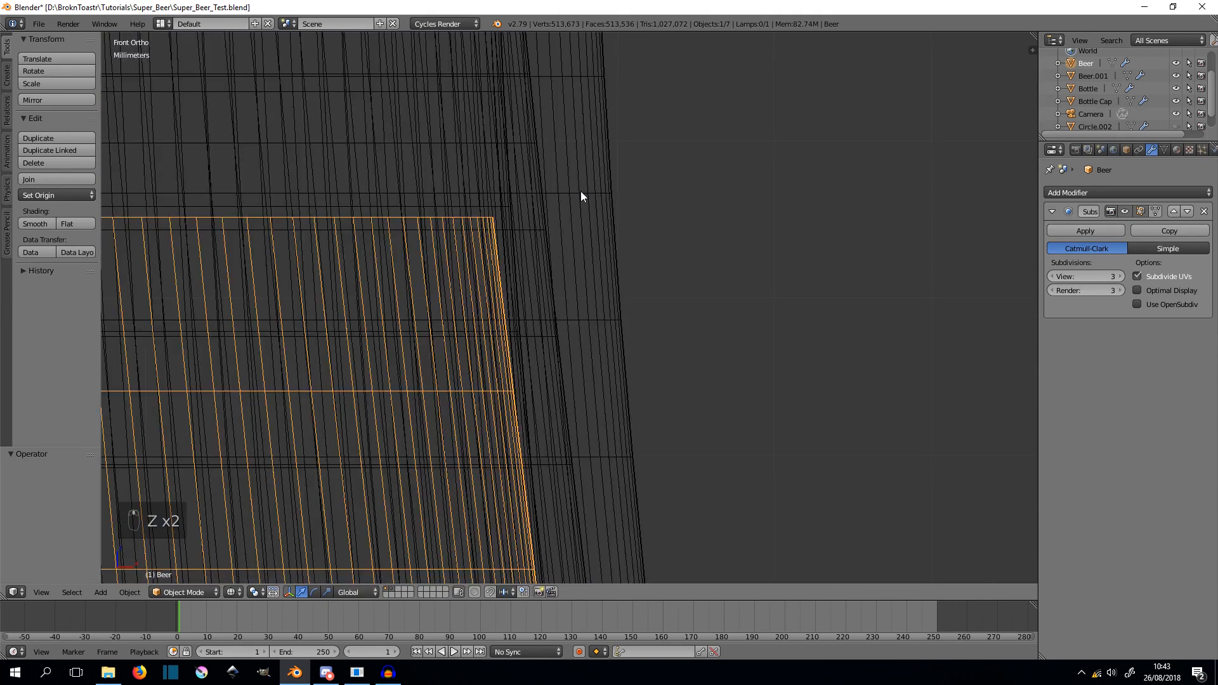
# - Try to scale the Beer object up uniformly toward the bottle's inner wall
pyautogui.keyDown('shift'); pyautogui.moveTo(581, 192); pyautogui.dragTo(595, 262, button='middle'); pyautogui.keyUp('shift')
pyautogui.press('s')
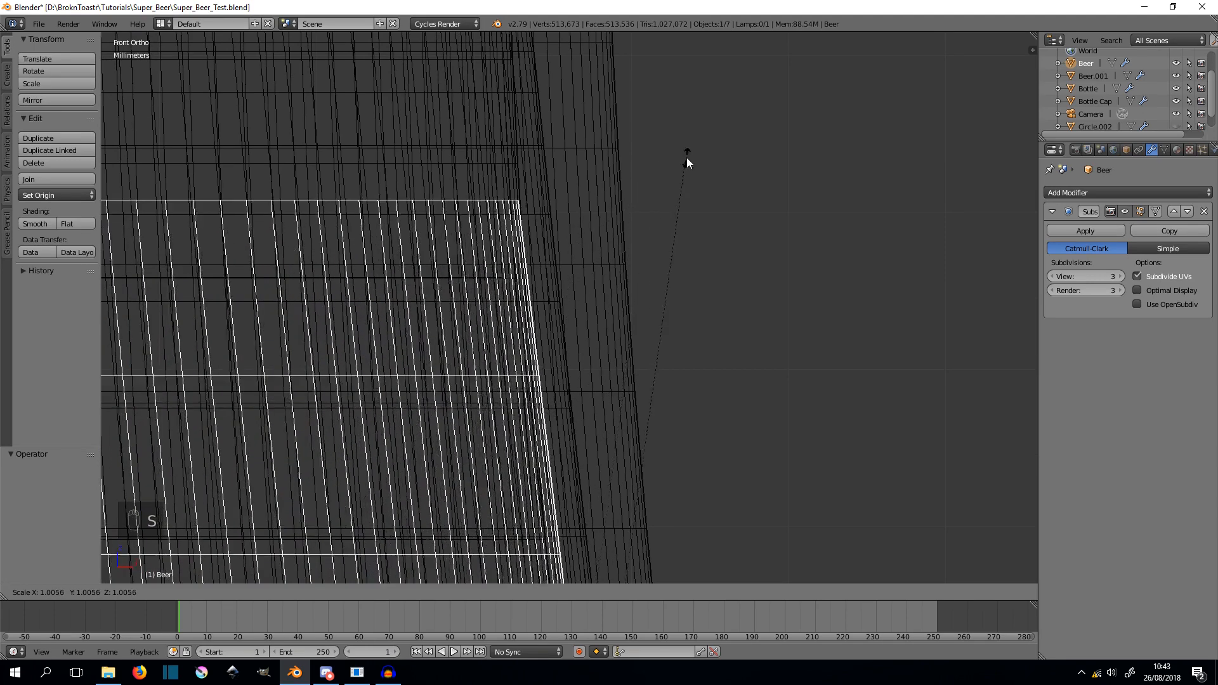
pyautogui.click(598, 206)
pyautogui.scroll(-5, 599, 206)
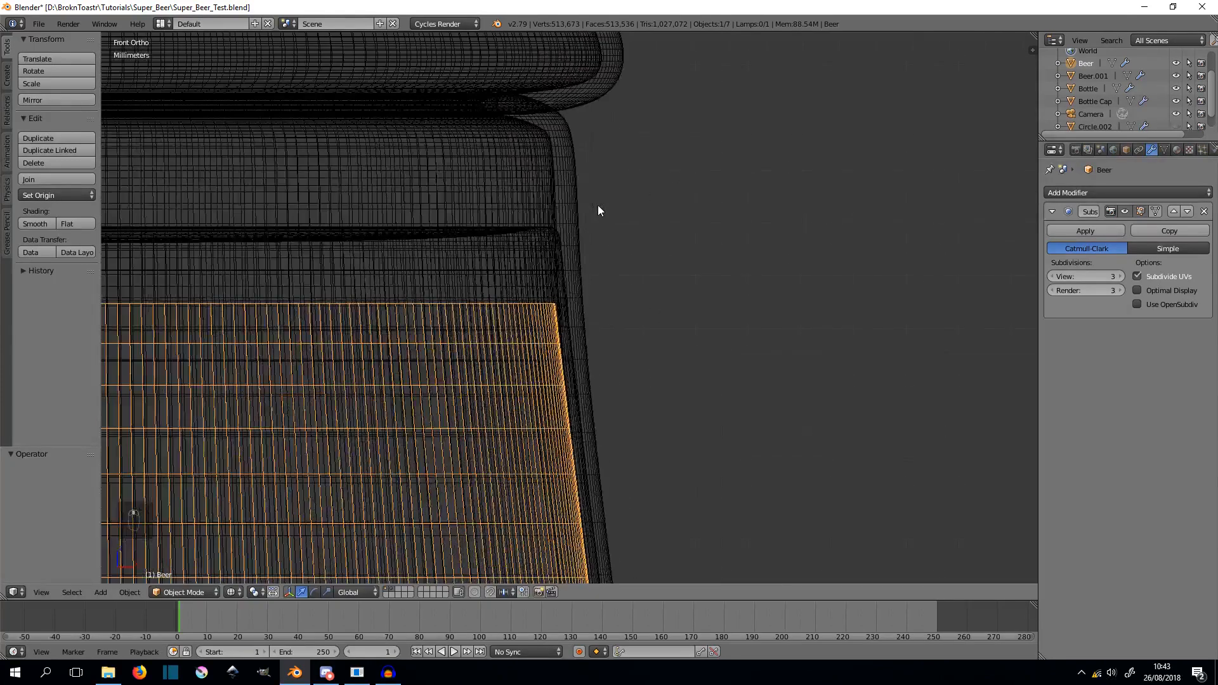
# - Select the three uppermost edge loops of the Beer mesh inside the bottle neck, undoing the mistaken loop selection along the way
pyautogui.scroll(2, 577, 285)
pyautogui.keyDown('shift'); pyautogui.moveTo(572, 400); pyautogui.dragTo(616, 276, button='middle'); pyautogui.keyUp('shift')
pyautogui.press('Tab')
pyautogui.keyDown('alt'); pyautogui.rightClick(498, 187); pyautogui.keyUp('alt')
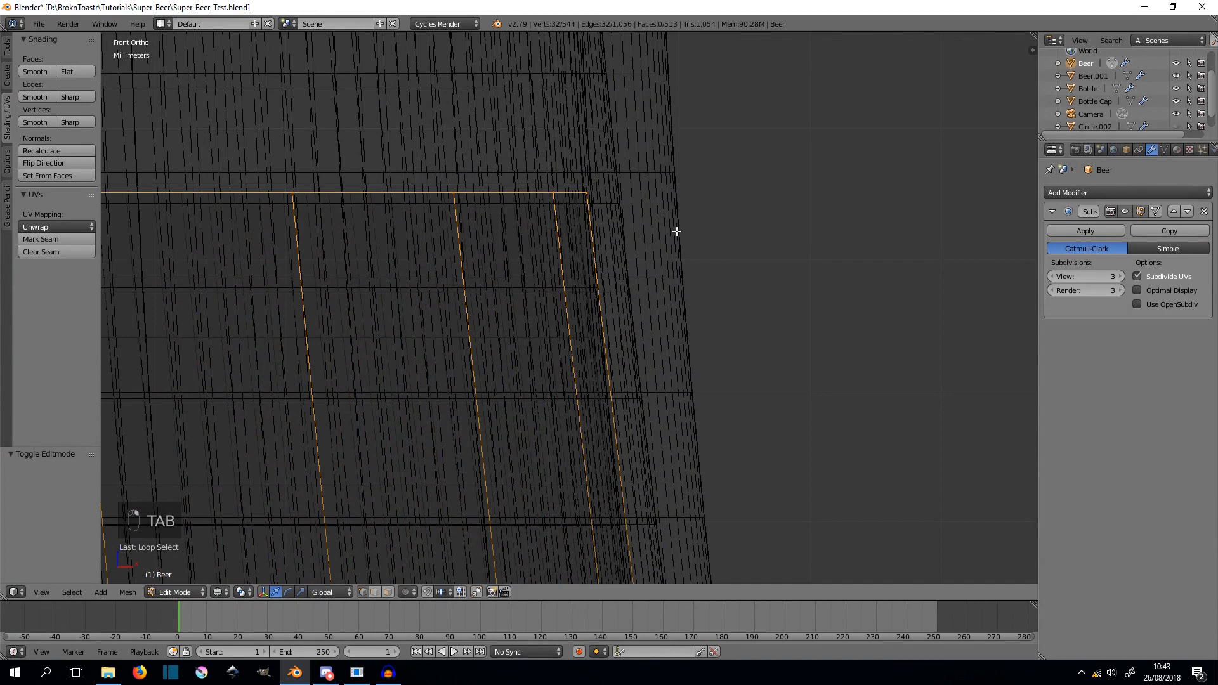
pyautogui.keyDown('shift'); pyautogui.scroll(-8, 641, 225); pyautogui.keyUp('shift')
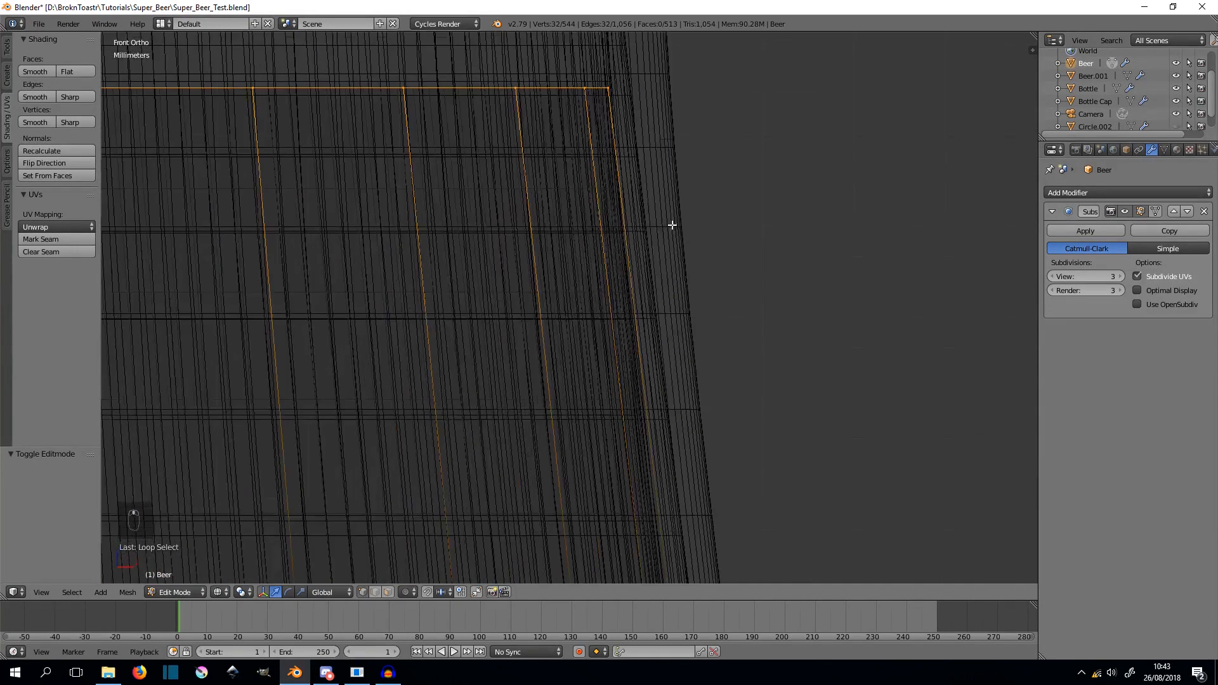
pyautogui.keyDown('alt'); pyautogui.keyDown('shift'); pyautogui.rightClick(565, 309); pyautogui.keyUp('shift'); pyautogui.keyUp('alt')
pyautogui.scroll(-6, 564, 309)
pyautogui.hotkey('ctrl', 'z')
pyautogui.keyDown('shift'); pyautogui.scroll(-8, 698, 336); pyautogui.keyUp('shift')
pyautogui.keyDown('shift'); pyautogui.scroll(-3, 701, 250); pyautogui.keyUp('shift')
pyautogui.scroll(-3, 696, 240)
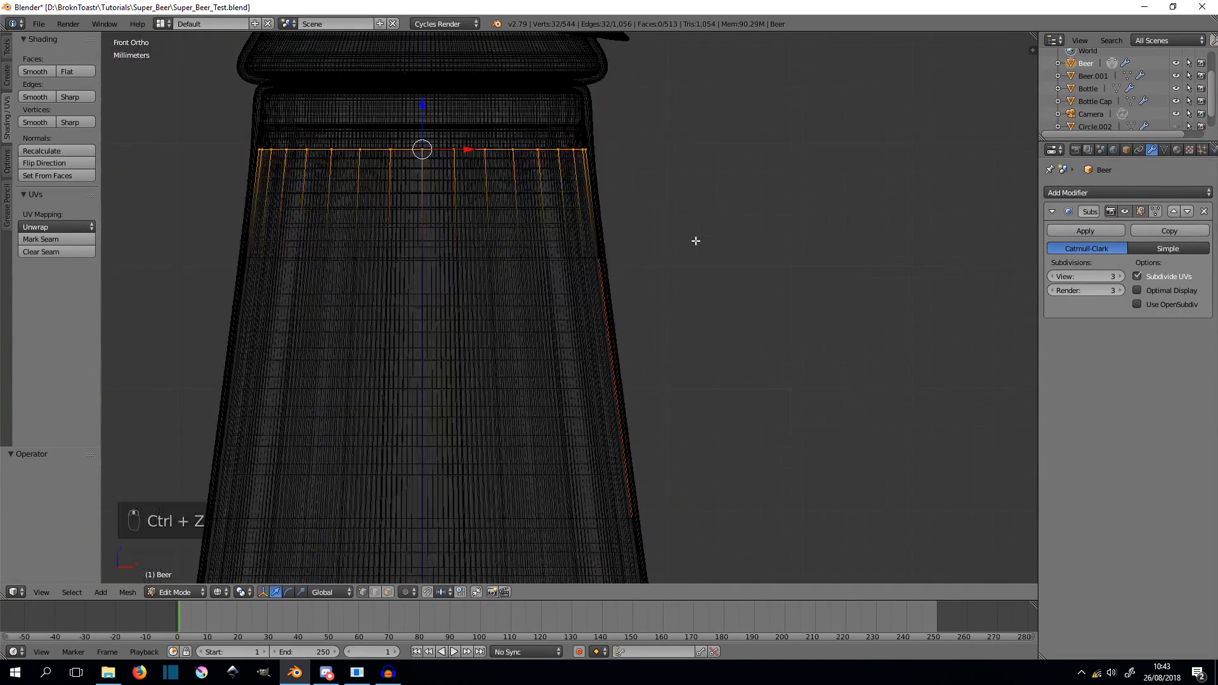
pyautogui.scroll(-4, 696, 241)
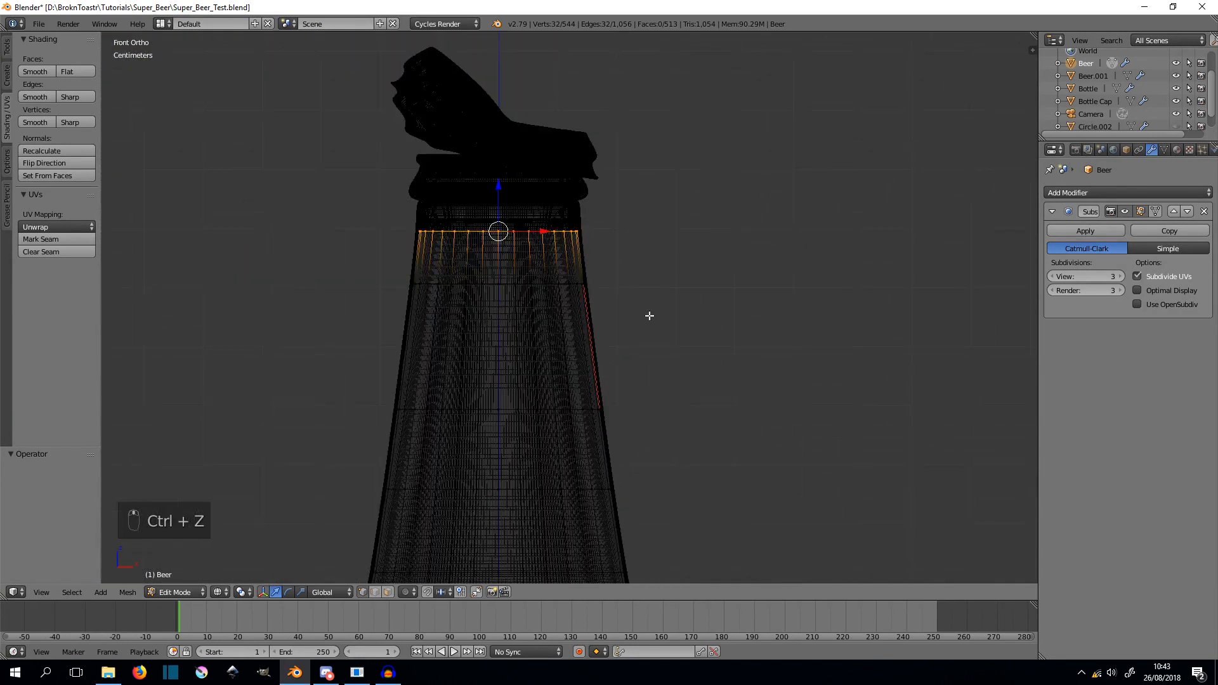
pyautogui.keyDown('alt'); pyautogui.keyDown('shift'); pyautogui.rightClick(491, 284); pyautogui.keyUp('shift'); pyautogui.keyUp('alt')
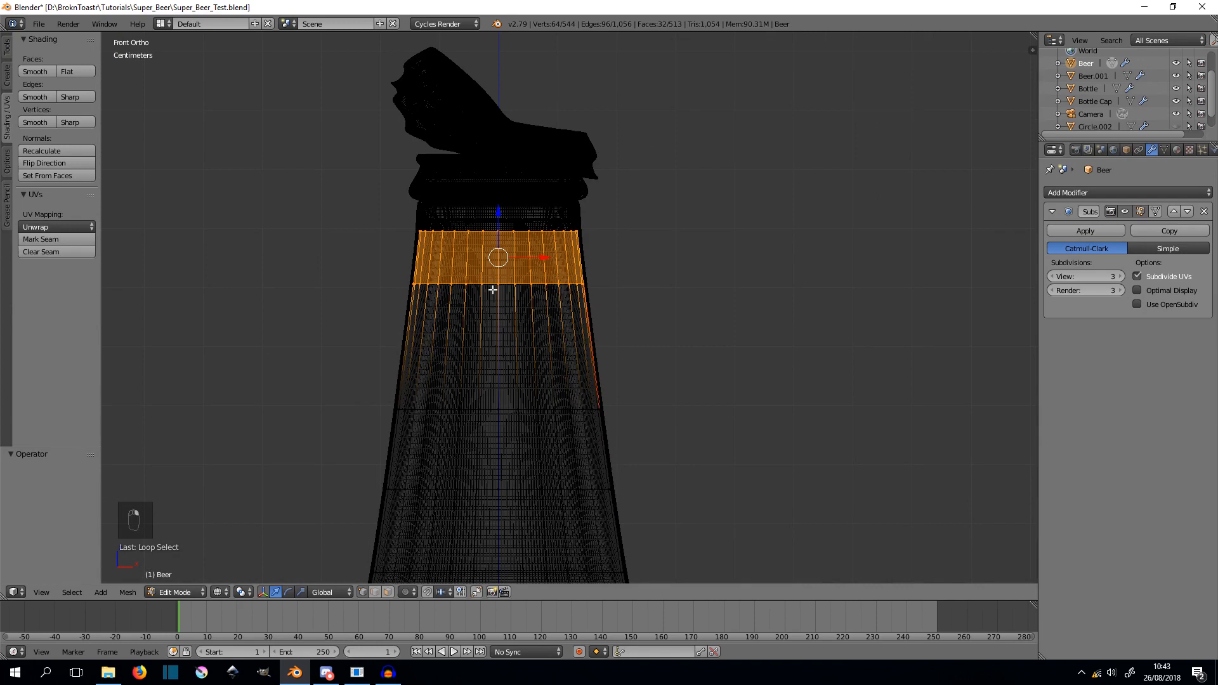
pyautogui.keyDown('alt'); pyautogui.keyDown('shift'); pyautogui.rightClick(482, 411); pyautogui.keyUp('shift'); pyautogui.keyUp('alt')
# - Scale the selected upper section of the Beer mesh uniformly by 1.029 toward the bottle's inner wall
pyautogui.scroll(5, 619, 239)
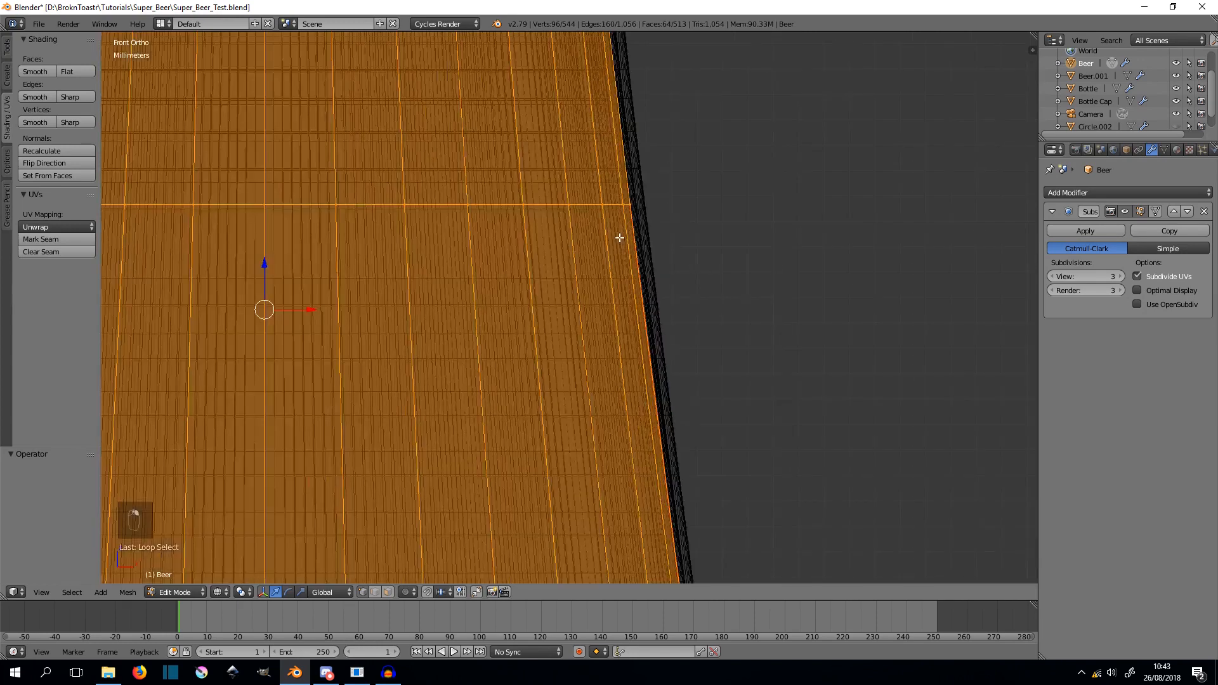
pyautogui.keyDown('shift'); pyautogui.moveTo(670, 146); pyautogui.dragTo(650, 435, button='middle'); pyautogui.keyUp('shift')
pyautogui.scroll(4, 622, 267)
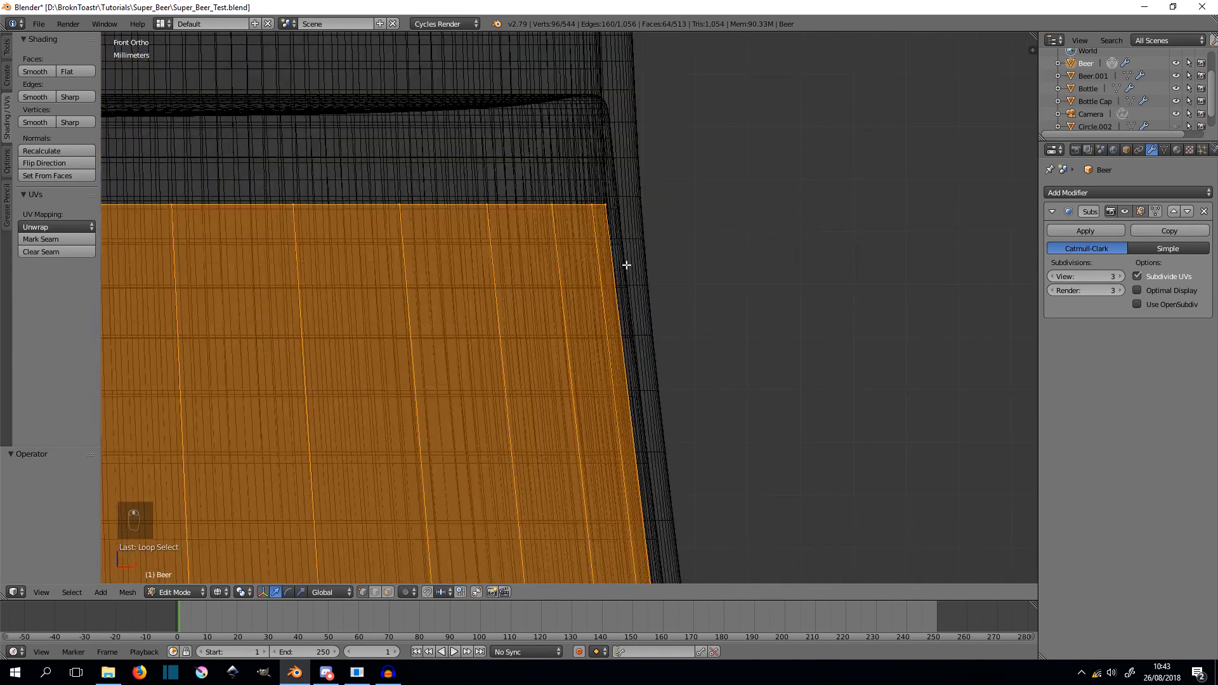
pyautogui.scroll(1, 671, 196)
pyautogui.press('s')
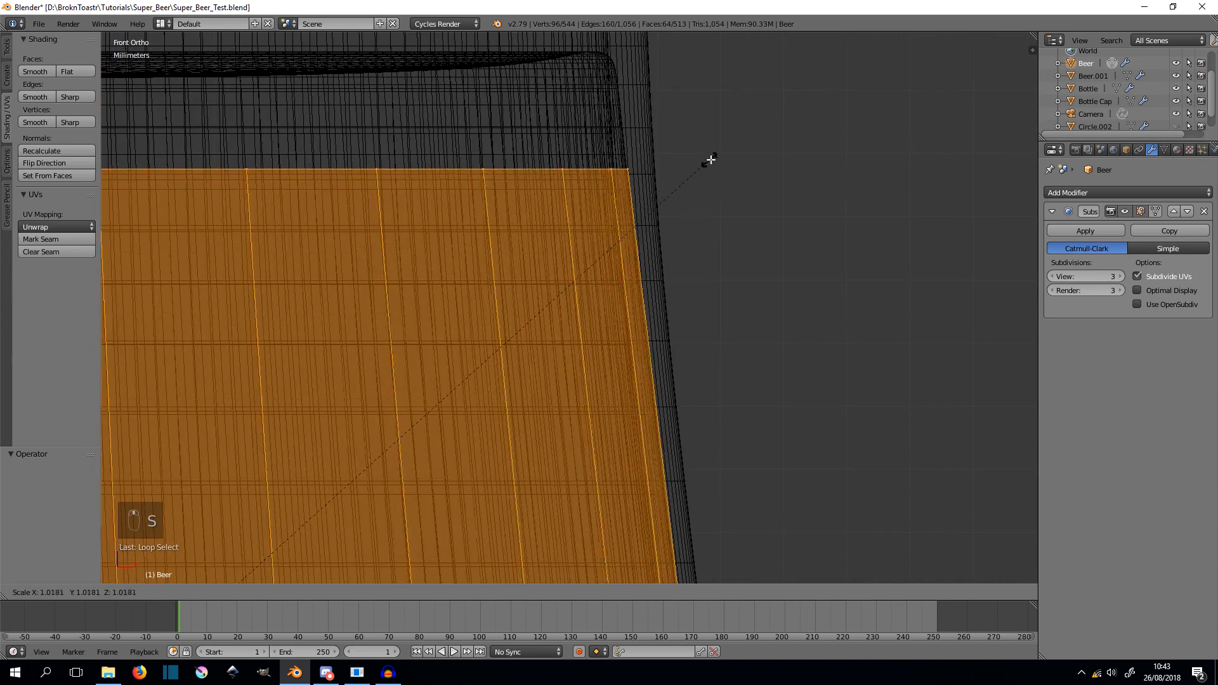
pyautogui.click(720, 156)
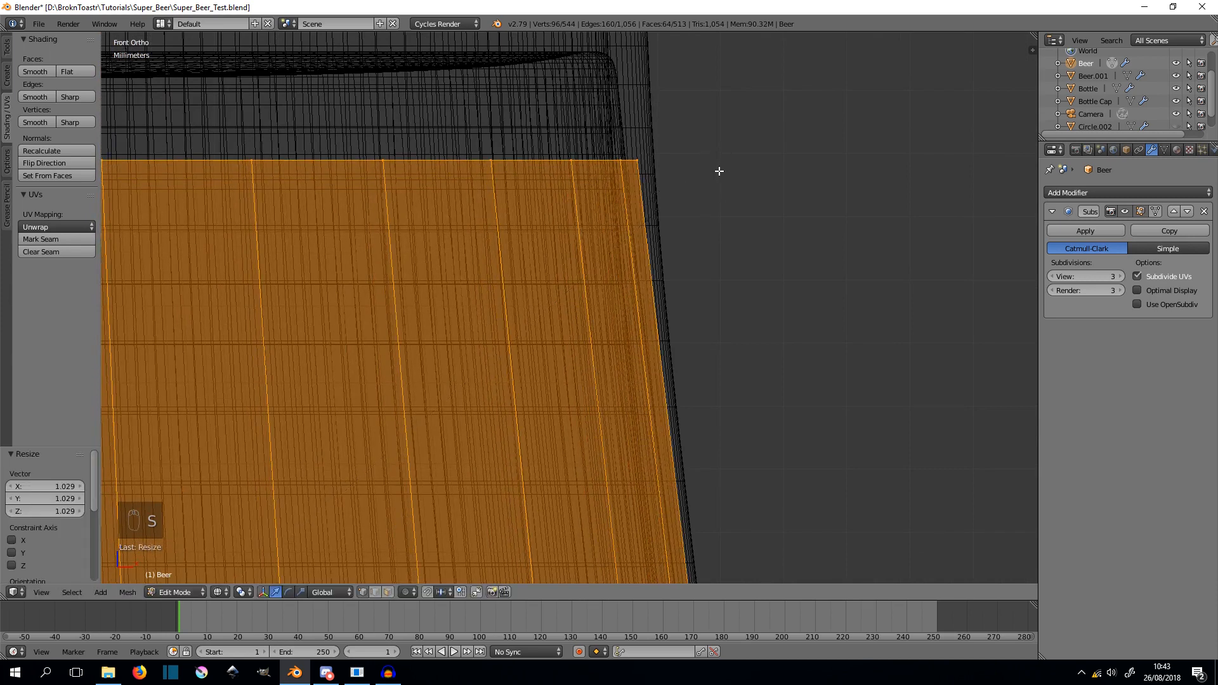
# - Select the Beer mesh's edge loop below the enlarged neck section and scale it uniformly by 1.020
pyautogui.scroll(-2, 704, 222)
pyautogui.moveTo(666, 547)
pyautogui.keyDown('shift'); pyautogui.mouseDown(button='middle')
pyautogui.moveTo(638, 267)
pyautogui.moveTo(580, 78)
pyautogui.mouseUp(button='middle'); pyautogui.keyUp('shift')
pyautogui.keyDown('shift'); pyautogui.moveTo(644, 408); pyautogui.dragTo(617, 113, button='middle'); pyautogui.keyUp('shift')
pyautogui.keyDown('shift'); pyautogui.moveTo(666, 420); pyautogui.dragTo(649, 68, button='middle'); pyautogui.keyUp('shift')
pyautogui.scroll(-2, 625, 198)
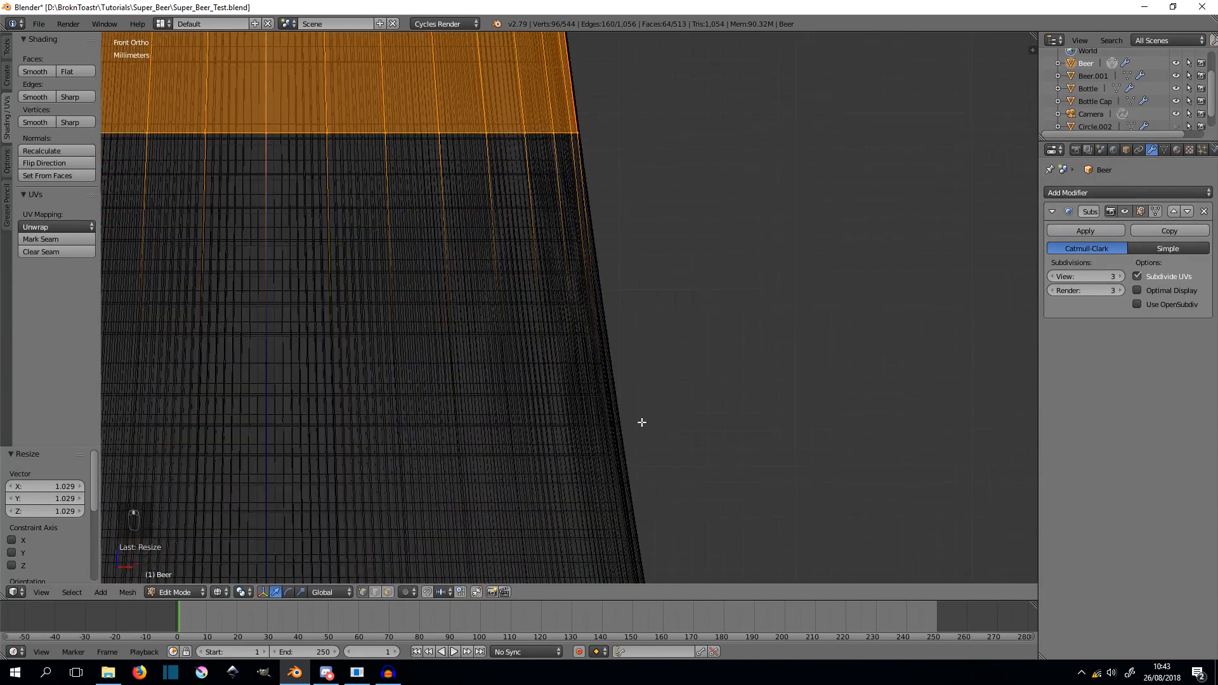
pyautogui.scroll(-2, 641, 425)
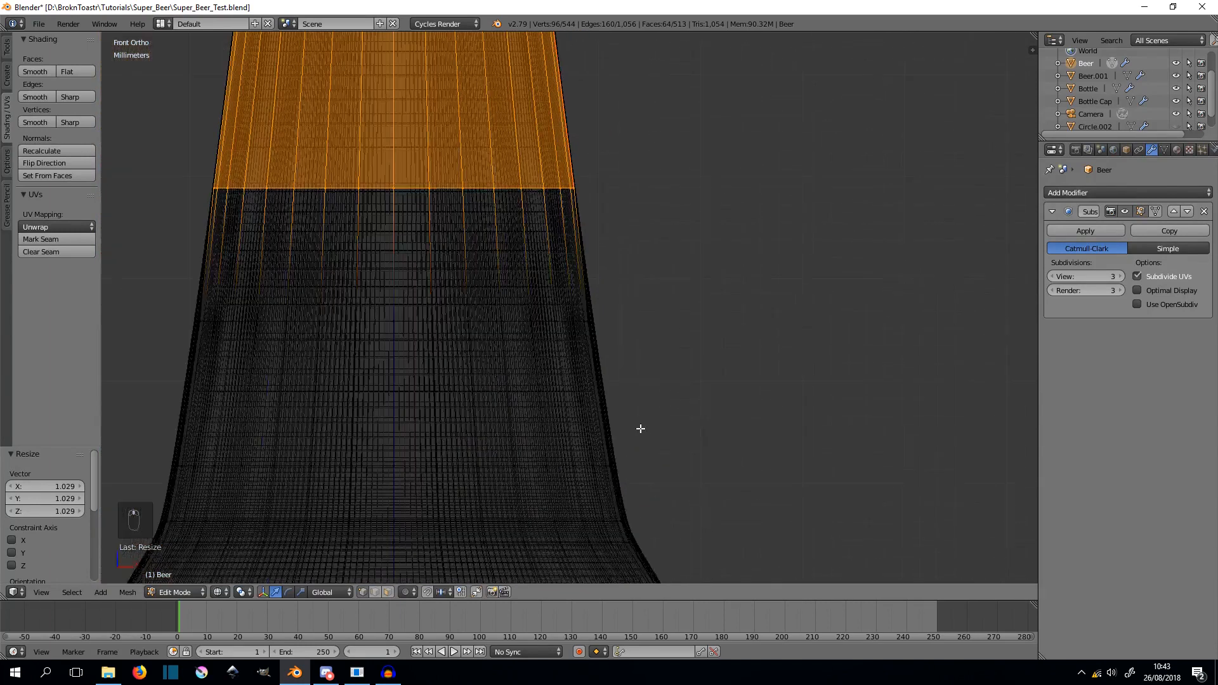
pyautogui.keyDown('alt'); pyautogui.click(546, 330); pyautogui.keyUp('alt')
pyautogui.keyDown('alt'); pyautogui.click(539, 320); pyautogui.keyUp('alt')
pyautogui.scroll(4, 621, 325)
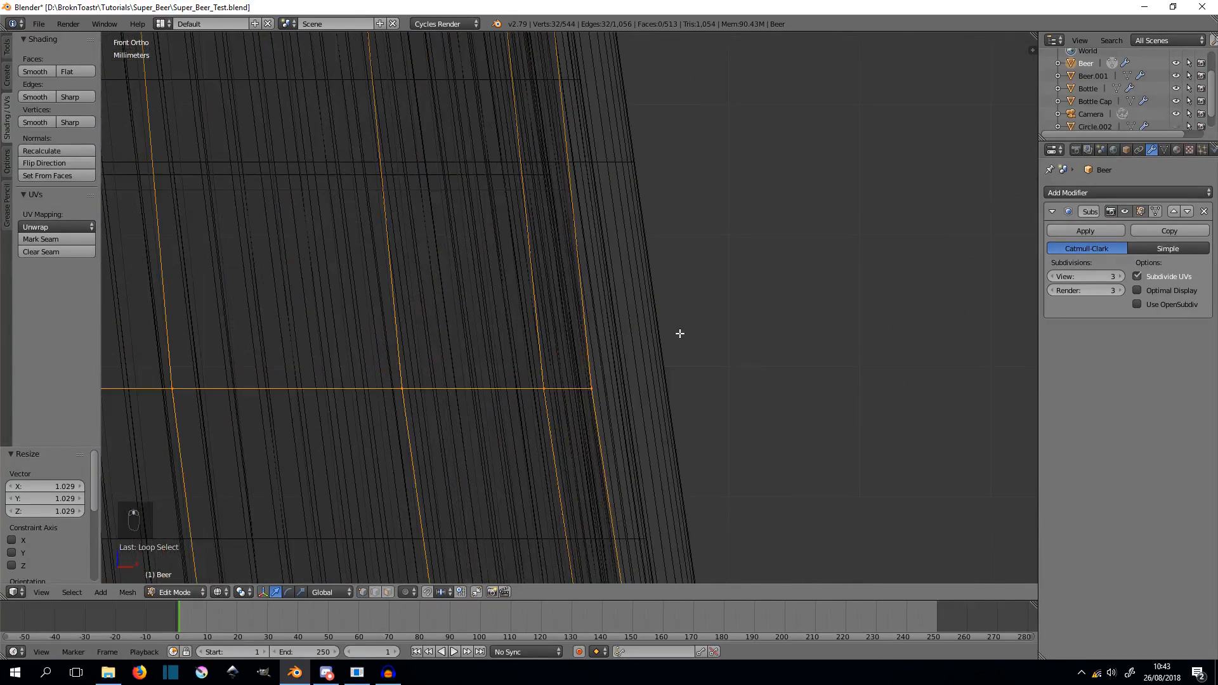
pyautogui.press('s')
pyautogui.click(730, 311)
# - Check the Beer's upper walls against the bottle neck, leave mesh editing and return the view to solid shading
pyautogui.scroll(-6, 730, 311)
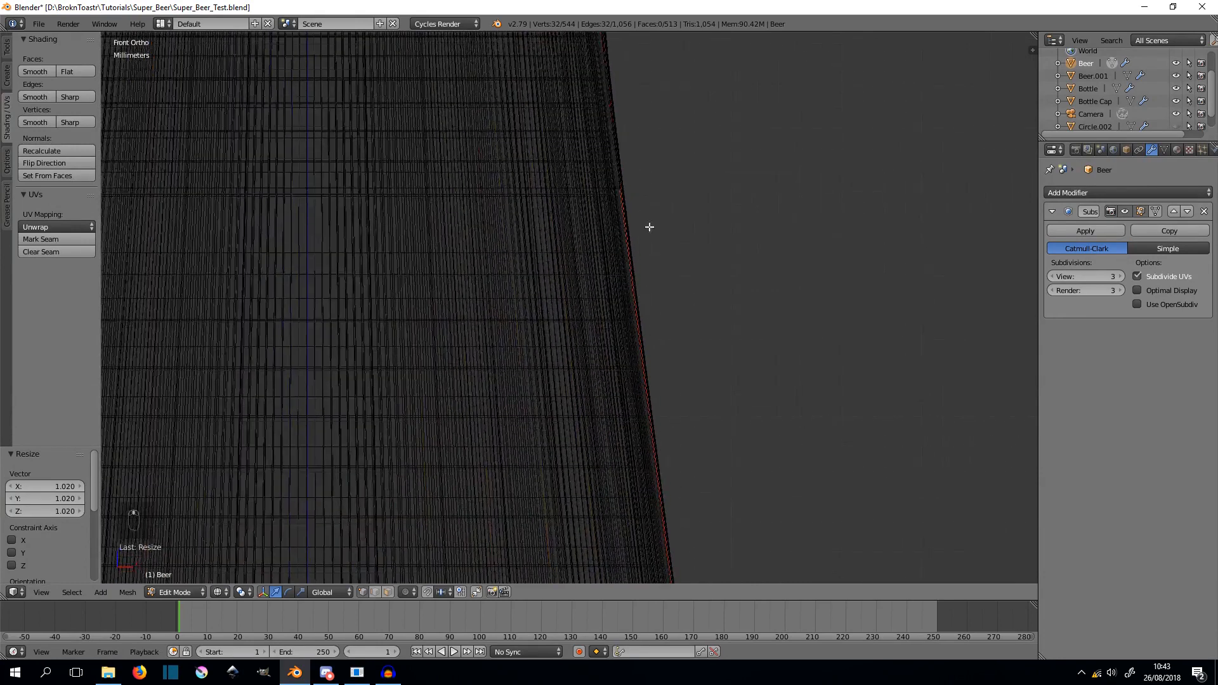
pyautogui.keyDown('shift'); pyautogui.moveTo(644, 226); pyautogui.dragTo(633, 427, button='middle'); pyautogui.keyUp('shift')
pyautogui.keyDown('shift'); pyautogui.moveTo(612, 155); pyautogui.dragTo(604, 228, button='middle'); pyautogui.keyUp('shift')
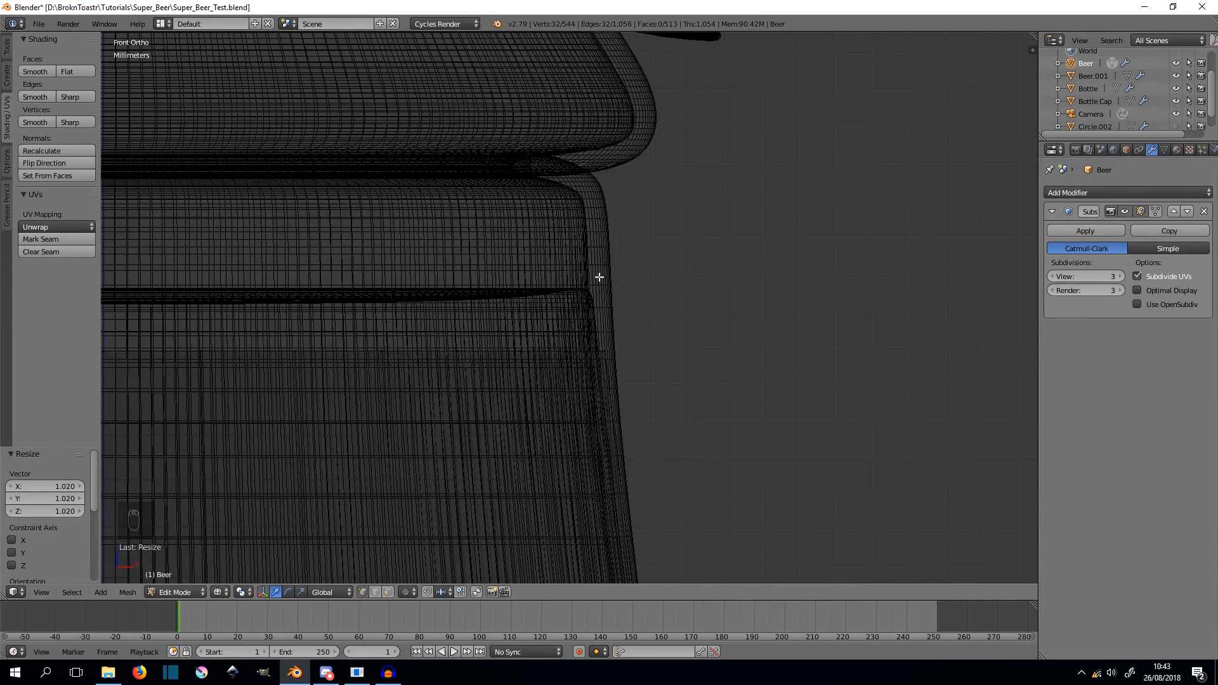
pyautogui.scroll(-4, 603, 298)
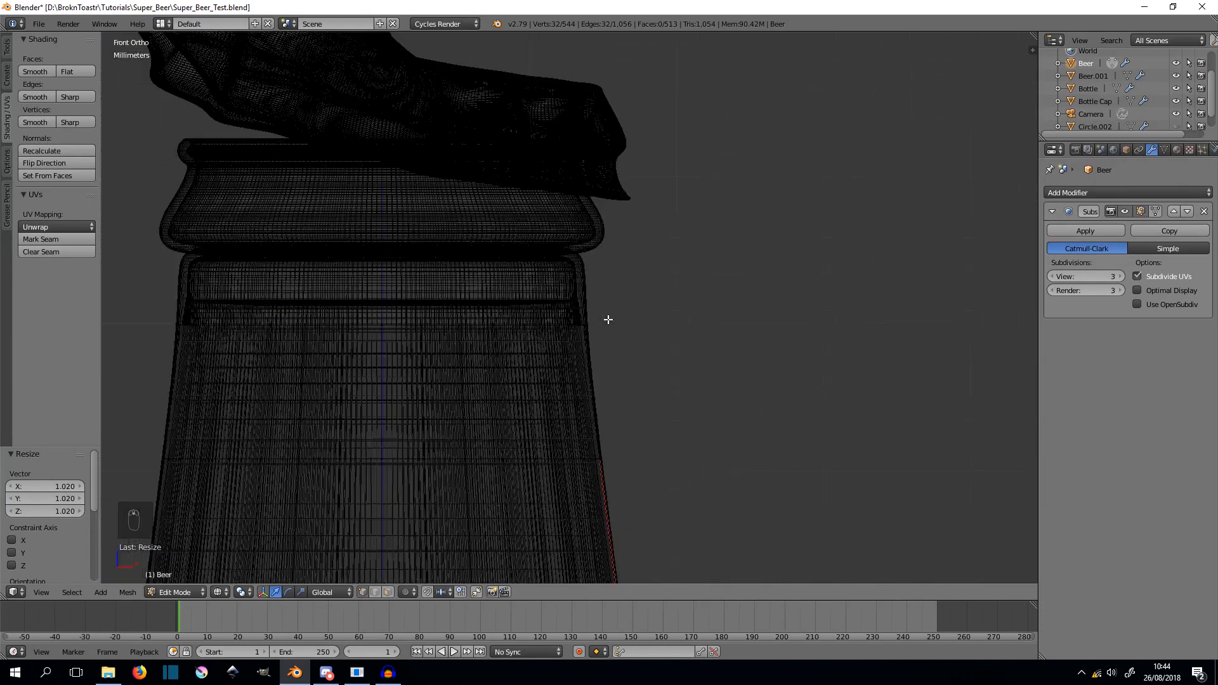
pyautogui.press('Tab')
pyautogui.moveTo(671, 448)
pyautogui.keyDown('shift'); pyautogui.mouseDown(button='middle')
pyautogui.moveTo(671, 171)
pyautogui.moveTo(647, 335)
pyautogui.mouseUp(button='middle'); pyautogui.keyUp('shift')
pyautogui.press('z')
pyautogui.scroll(-3, 740, 391)
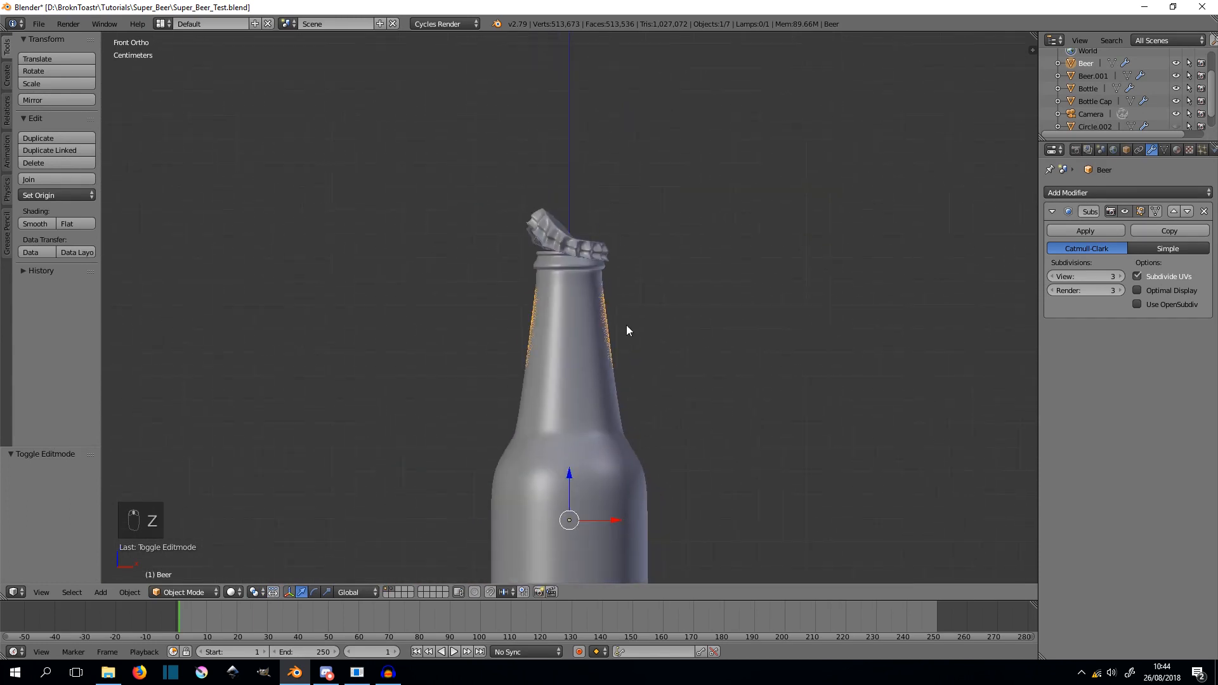
# - Examine the bottle from base to neck and rim in front view to check how the Beer fits inside
pyautogui.keyDown('shift'); pyautogui.moveTo(626, 324); pyautogui.dragTo(614, 192, button='middle'); pyautogui.keyUp('shift')
pyautogui.scroll(-1, 649, 436)
pyautogui.keyDown('shift'); pyautogui.moveTo(655, 464); pyautogui.dragTo(628, 330, button='middle'); pyautogui.keyUp('shift')
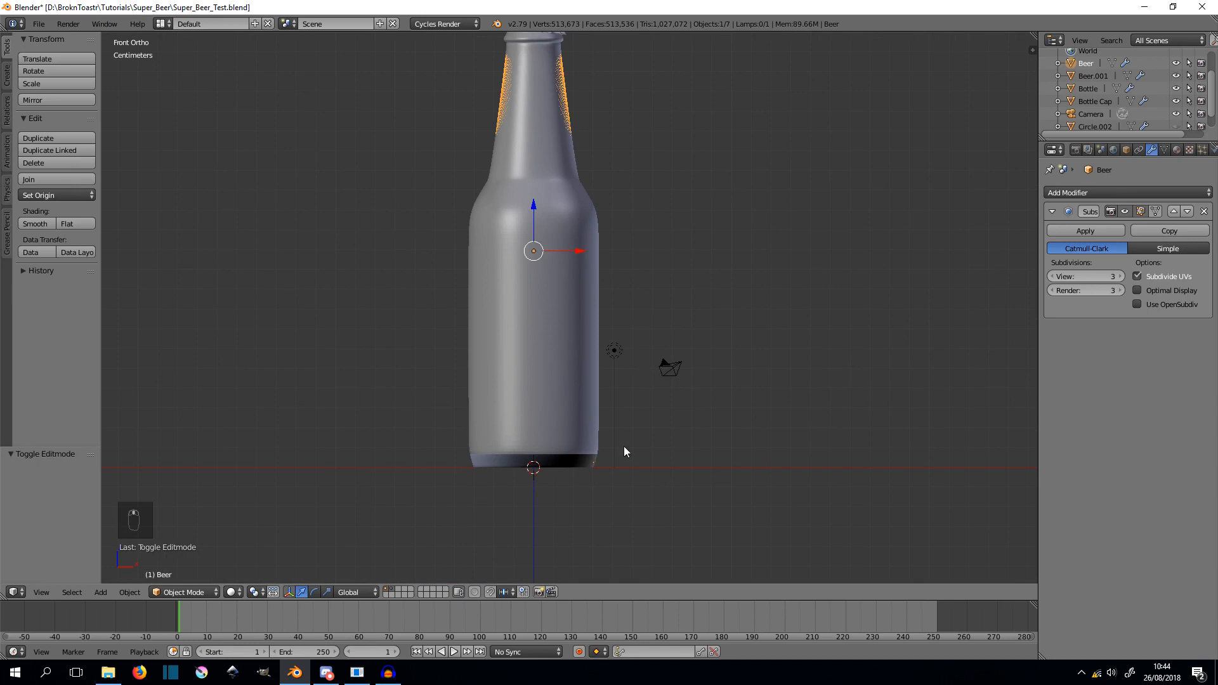
pyautogui.keyDown('shift'); pyautogui.moveTo(524, 149); pyautogui.dragTo(671, 386, button='middle'); pyautogui.keyUp('shift')
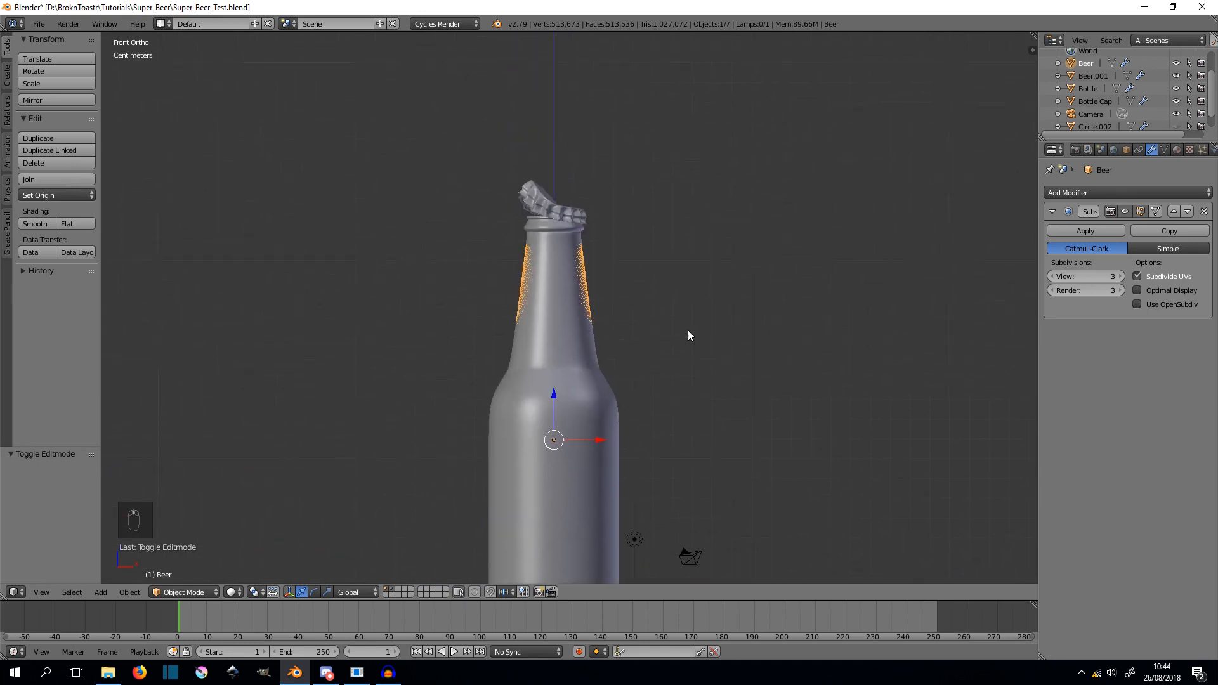
pyautogui.scroll(4, 689, 330)
pyautogui.keyDown('shift'); pyautogui.moveTo(583, 179); pyautogui.dragTo(620, 285, button='middle'); pyautogui.keyUp('shift')
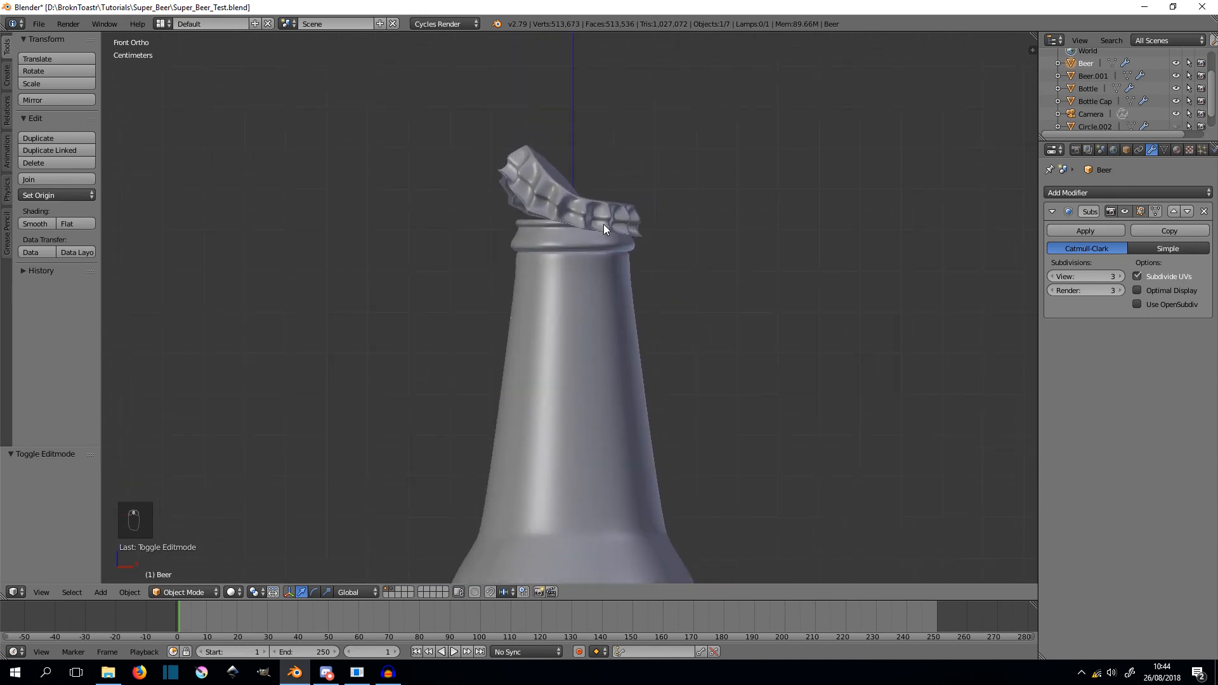
pyautogui.scroll(4, 603, 229)
pyautogui.keyDown('shift'); pyautogui.moveTo(603, 229); pyautogui.dragTo(563, 307, button='middle'); pyautogui.keyUp('shift')
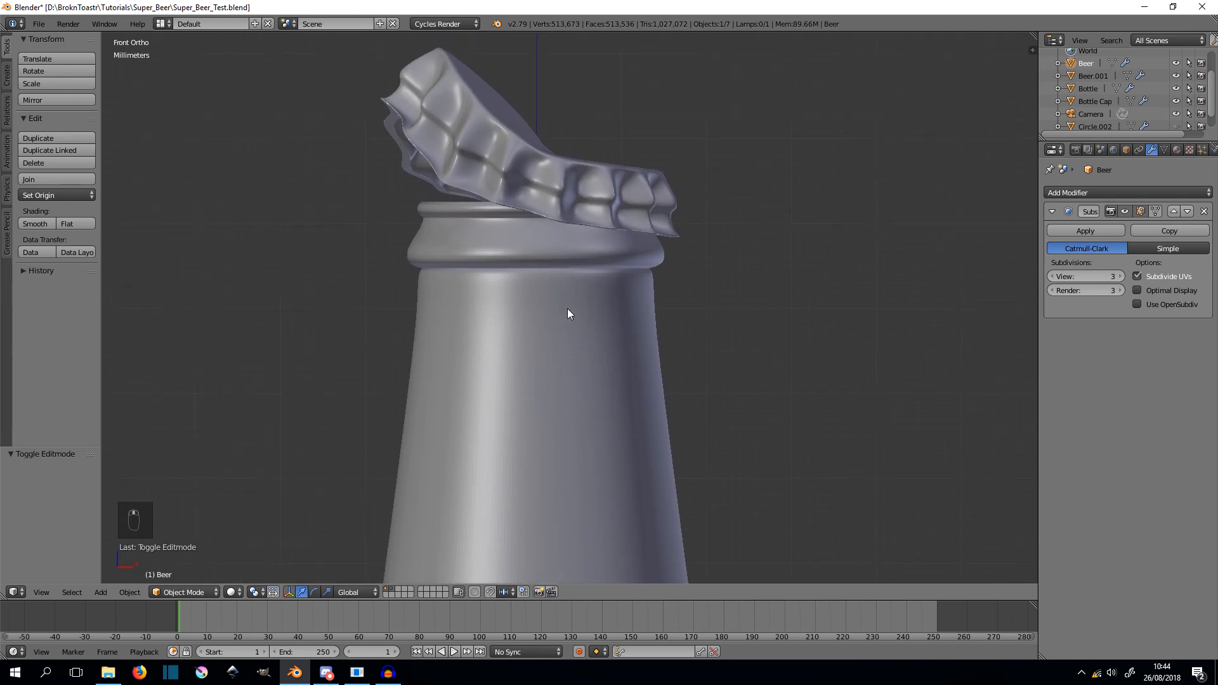
pyautogui.scroll(4, 564, 332)
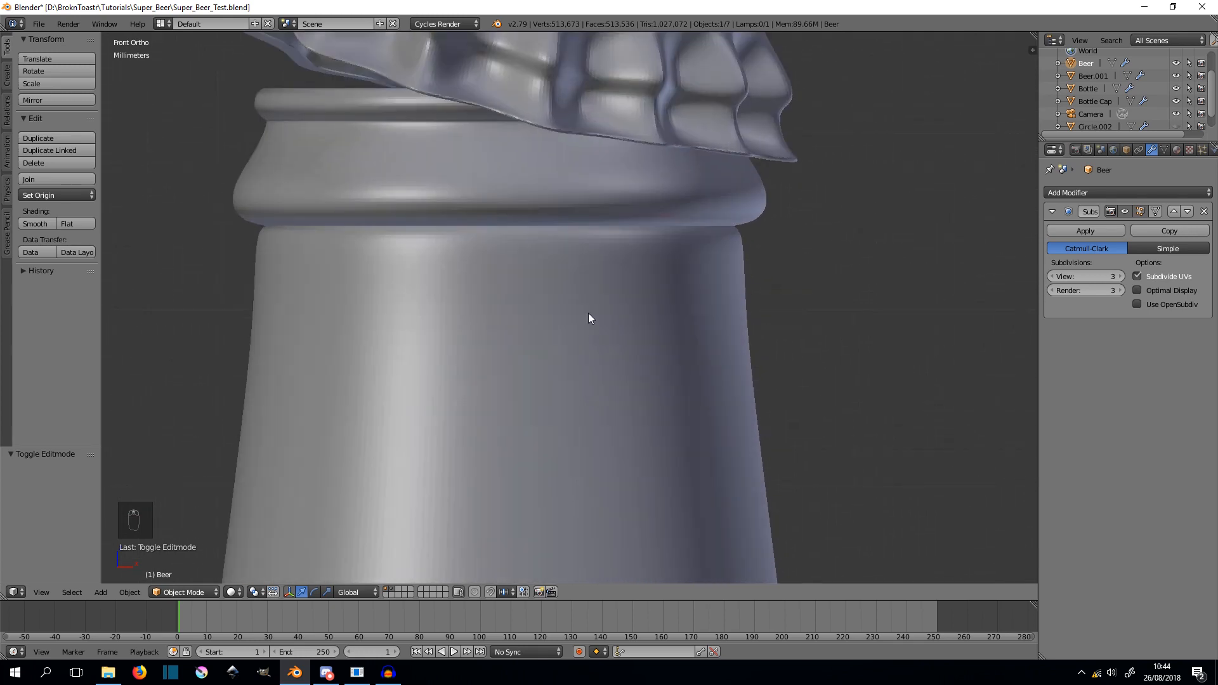
pyautogui.keyDown('shift'); pyautogui.moveTo(611, 273); pyautogui.dragTo(649, 332, button='middle'); pyautogui.keyUp('shift')
# - Compare the overlapping Bottle and Beer objects by selecting each and viewing them in wireframe and solid shading
pyautogui.rightClick(547, 429)
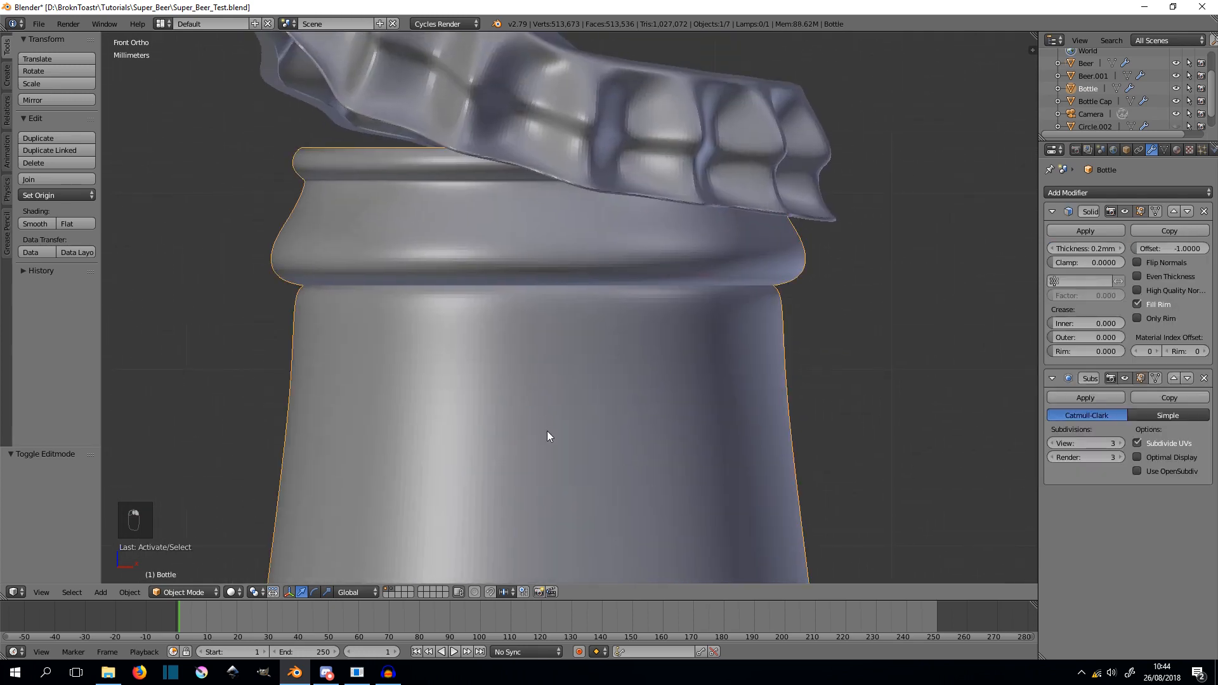
pyautogui.rightClick(546, 430)
pyautogui.scroll(-4, 542, 420)
pyautogui.rightClick(562, 441)
pyautogui.scroll(-2, 562, 441)
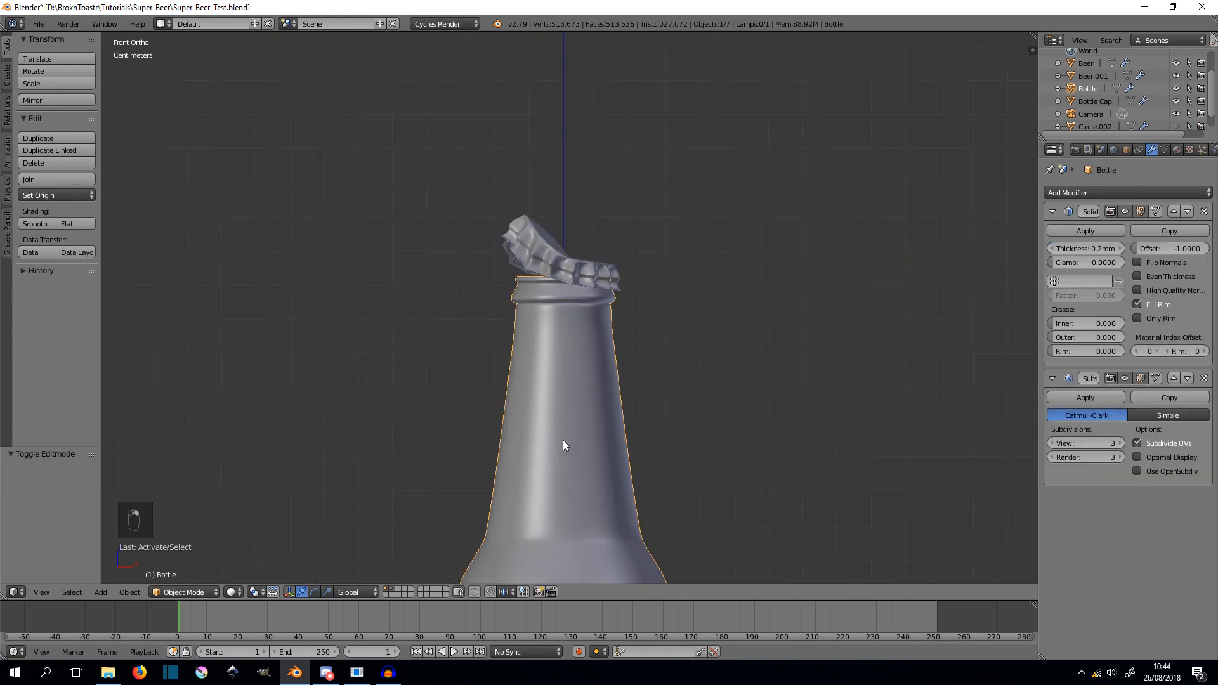
pyautogui.rightClick(566, 440)
pyautogui.moveTo(576, 428)
pyautogui.mouseDown(button='middle')
pyautogui.moveTo(622, 477)
pyautogui.moveTo(560, 413)
pyautogui.mouseUp(button='middle')
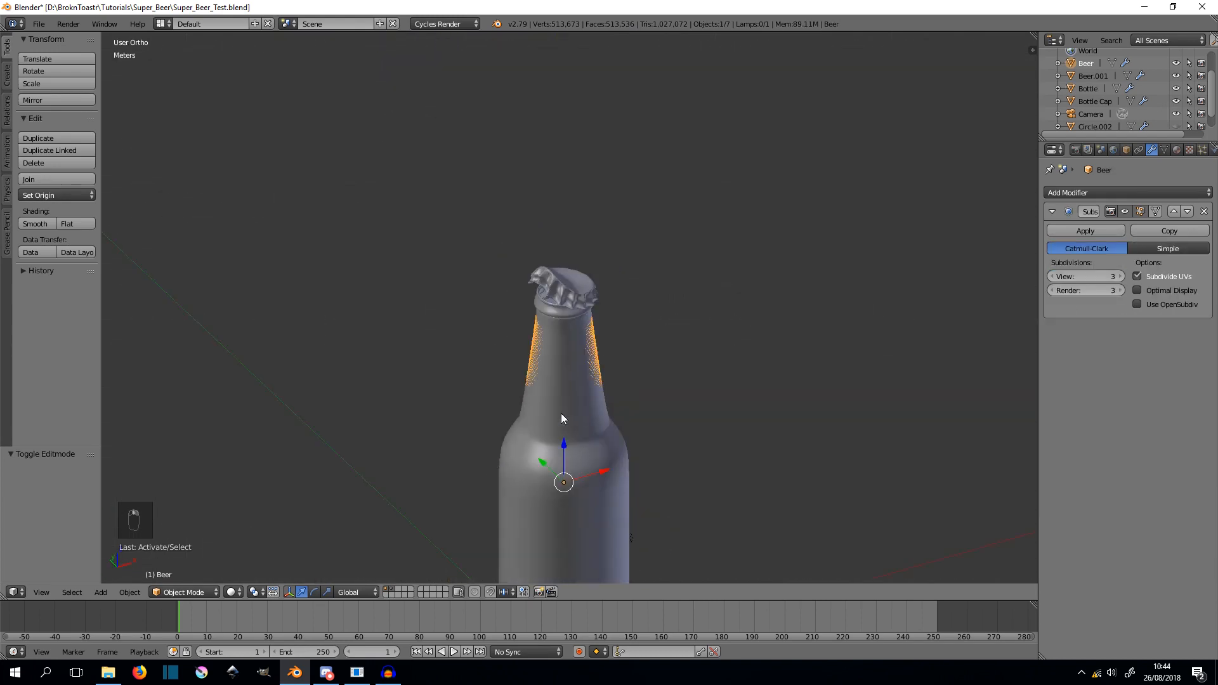
pyautogui.scroll(-3, 614, 391)
pyautogui.press('z')
pyautogui.press('z')
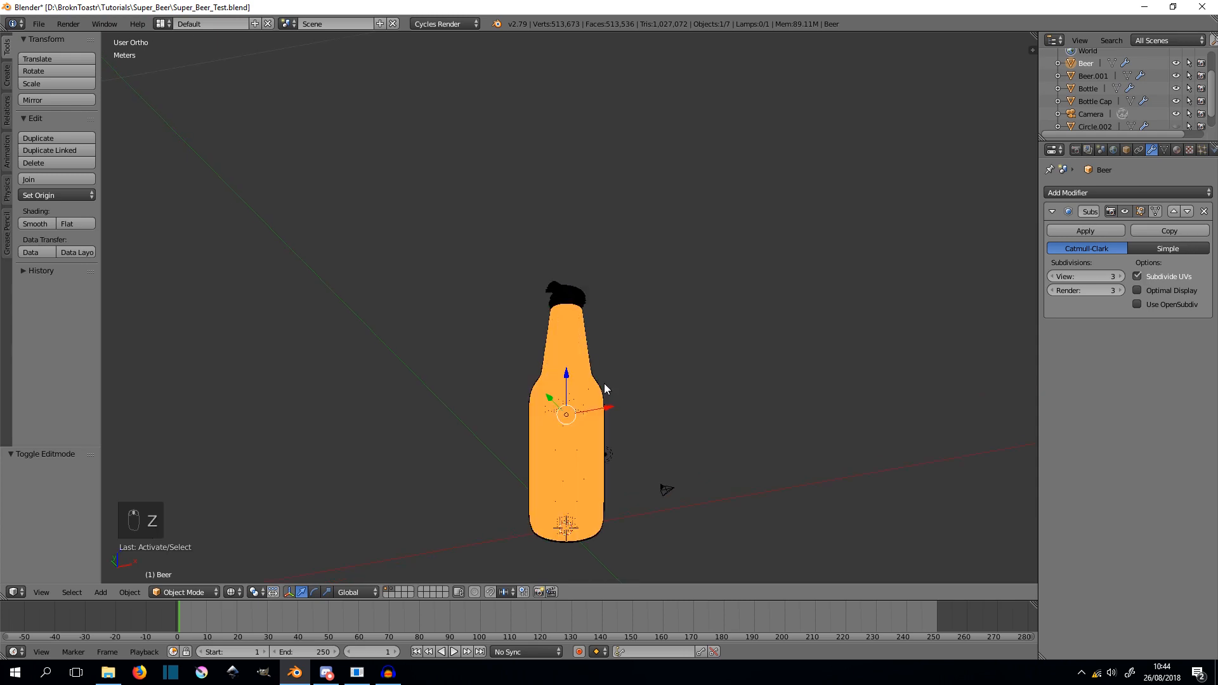
pyautogui.scroll(5, 599, 324)
pyautogui.scroll(4, 599, 319)
pyautogui.moveTo(619, 325); pyautogui.dragTo(570, 269, button='middle')
pyautogui.press('KP_1')
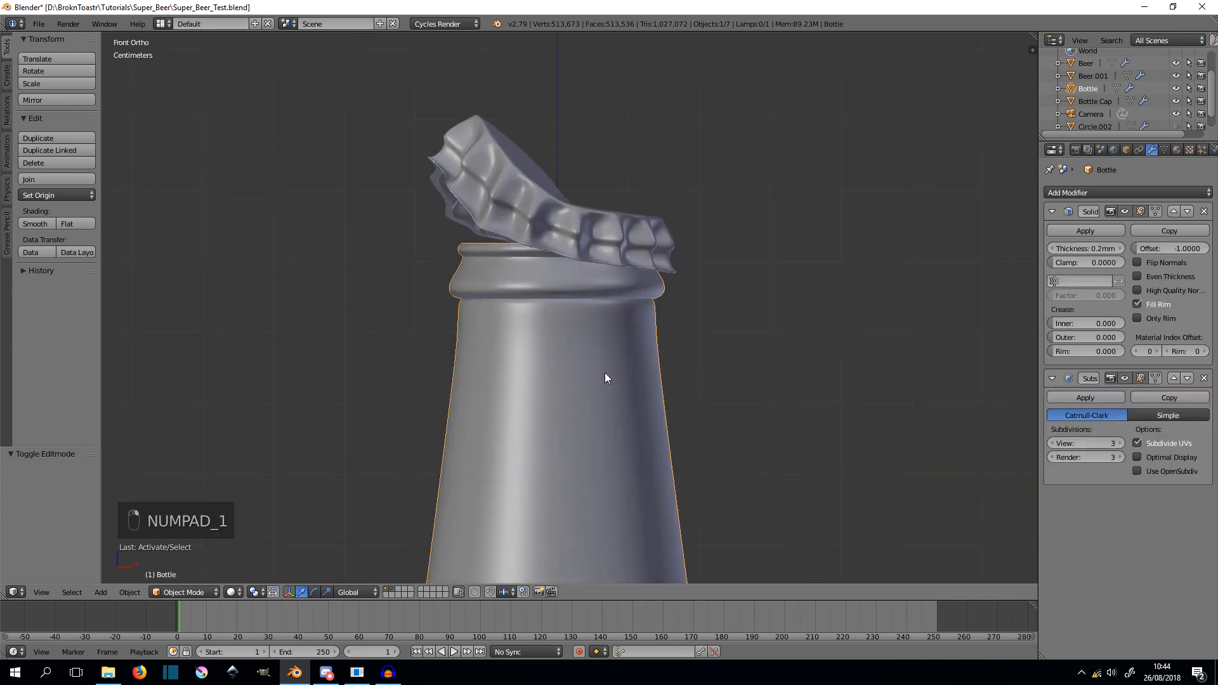
# - Recalculate the normals of the entire Beer mesh, with all of its geometry selected, and return to Object Mode
pyautogui.press('Tab')
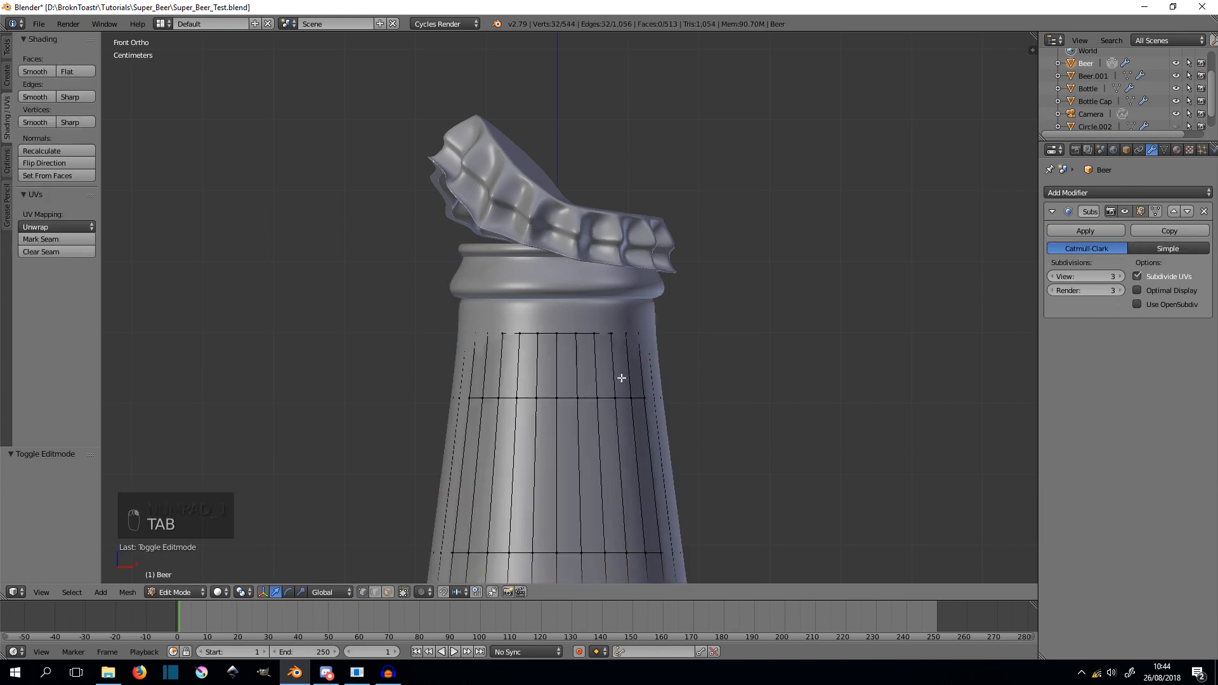
pyautogui.press('a')
pyautogui.press('a')
pyautogui.press('a')
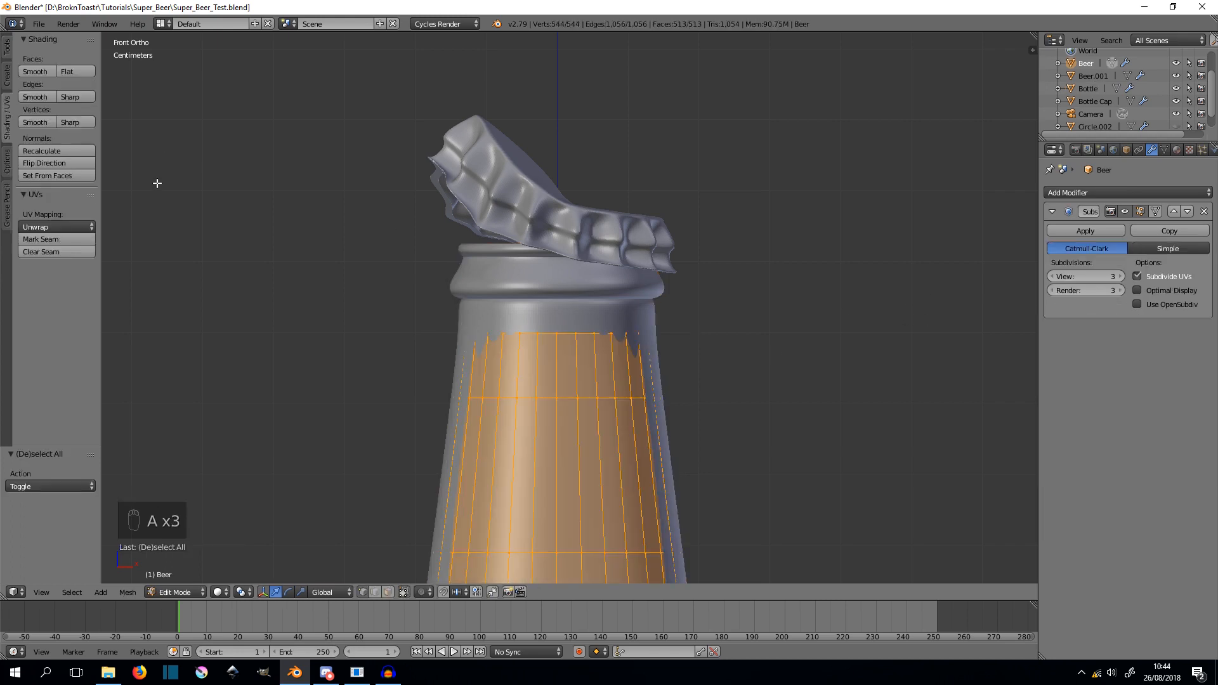
pyautogui.click(75, 150)
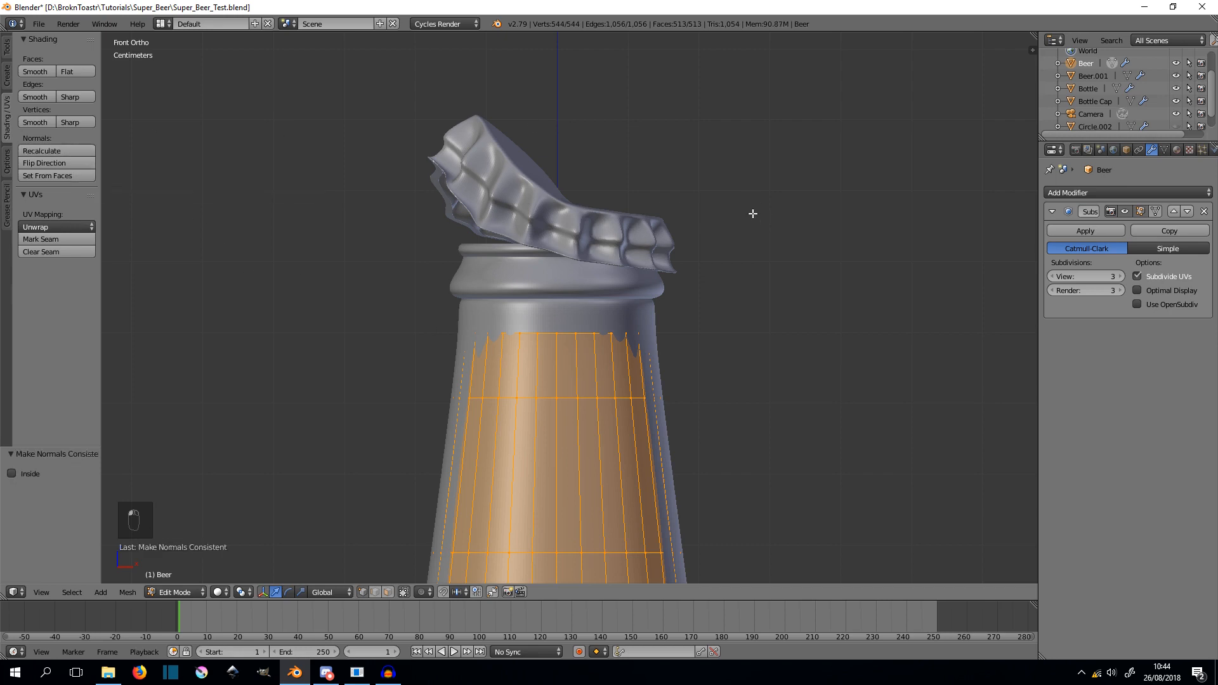
pyautogui.press('Tab')
# - Examine the bent bottle cap, rim and neck up close in solid front view
pyautogui.scroll(4, 699, 286)
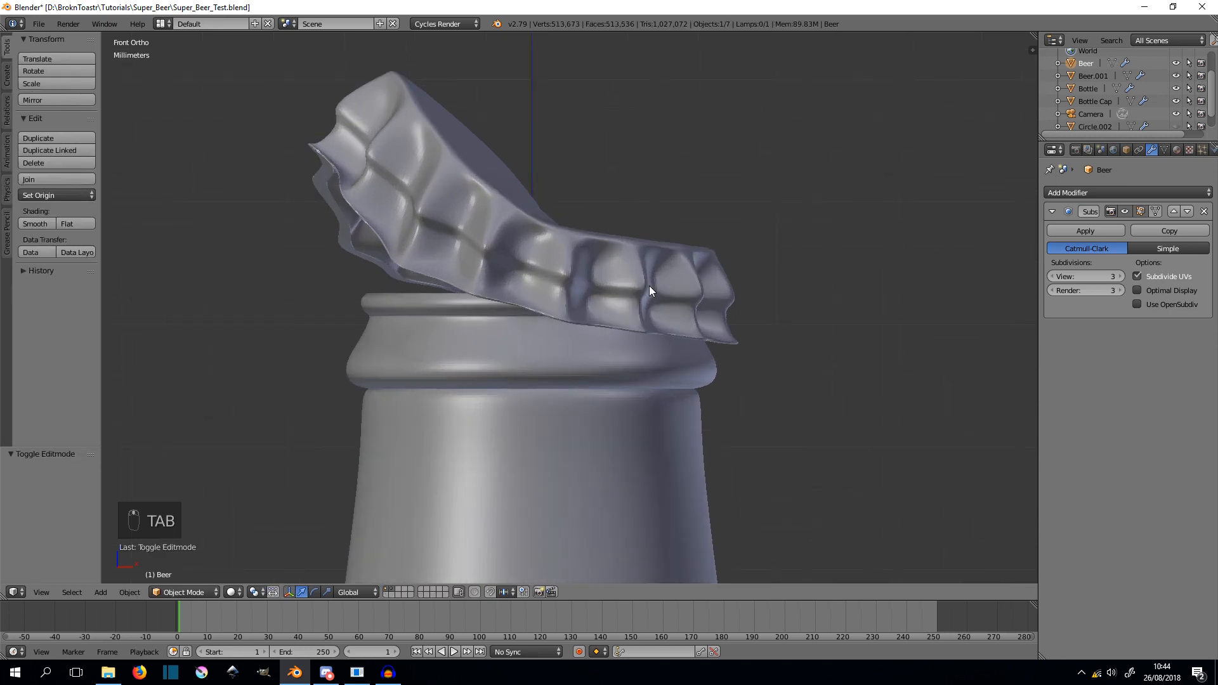
pyautogui.scroll(1, 649, 285)
pyautogui.keyDown('shift'); pyautogui.moveTo(650, 287); pyautogui.dragTo(699, 337, button='middle'); pyautogui.keyUp('shift')
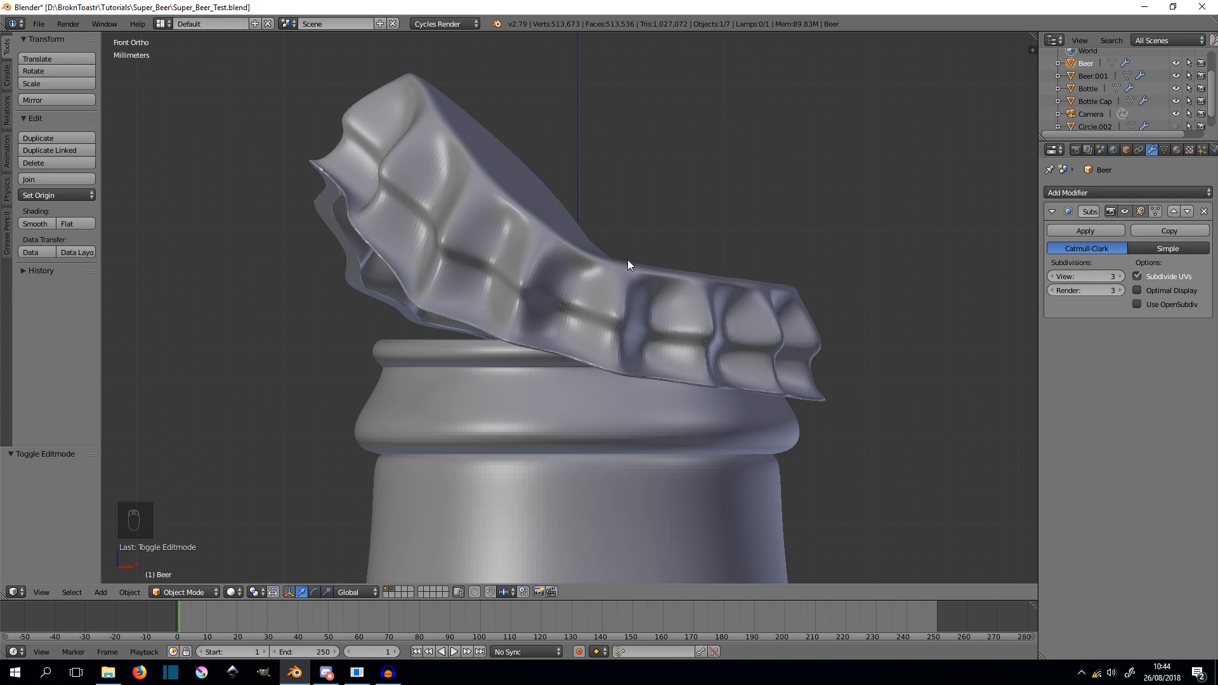
pyautogui.scroll(-5, 626, 260)
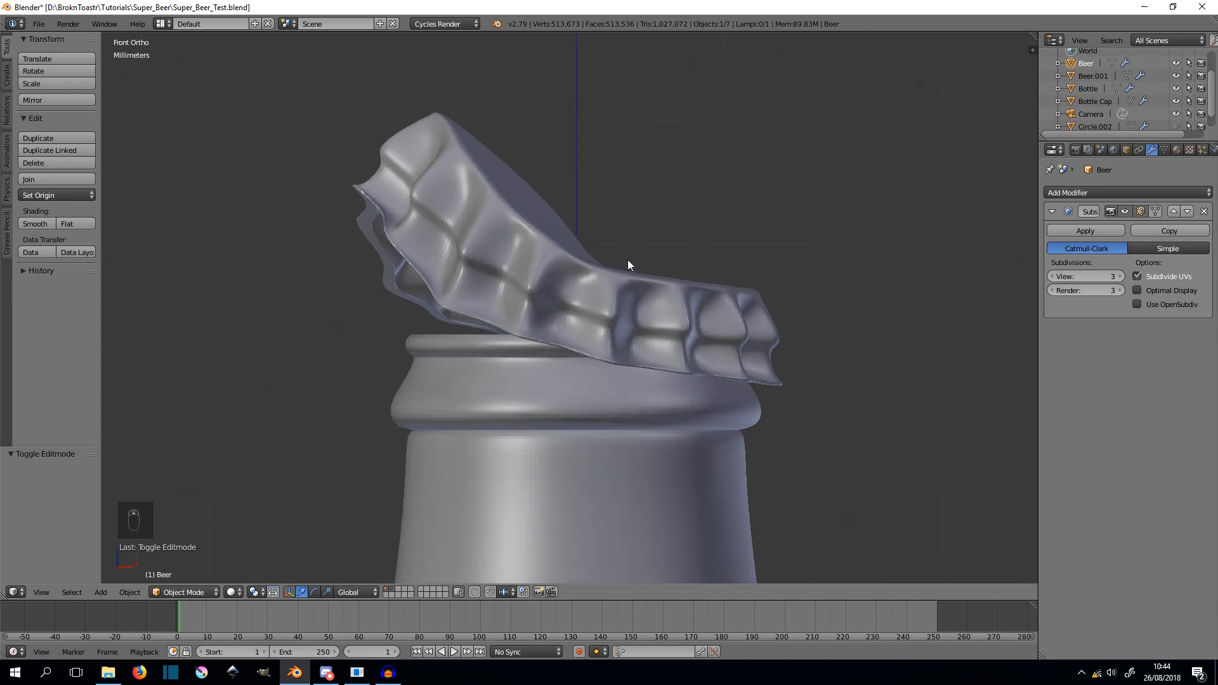
pyautogui.keyDown('shift'); pyautogui.moveTo(627, 458); pyautogui.dragTo(568, 228, button='middle'); pyautogui.keyUp('shift')
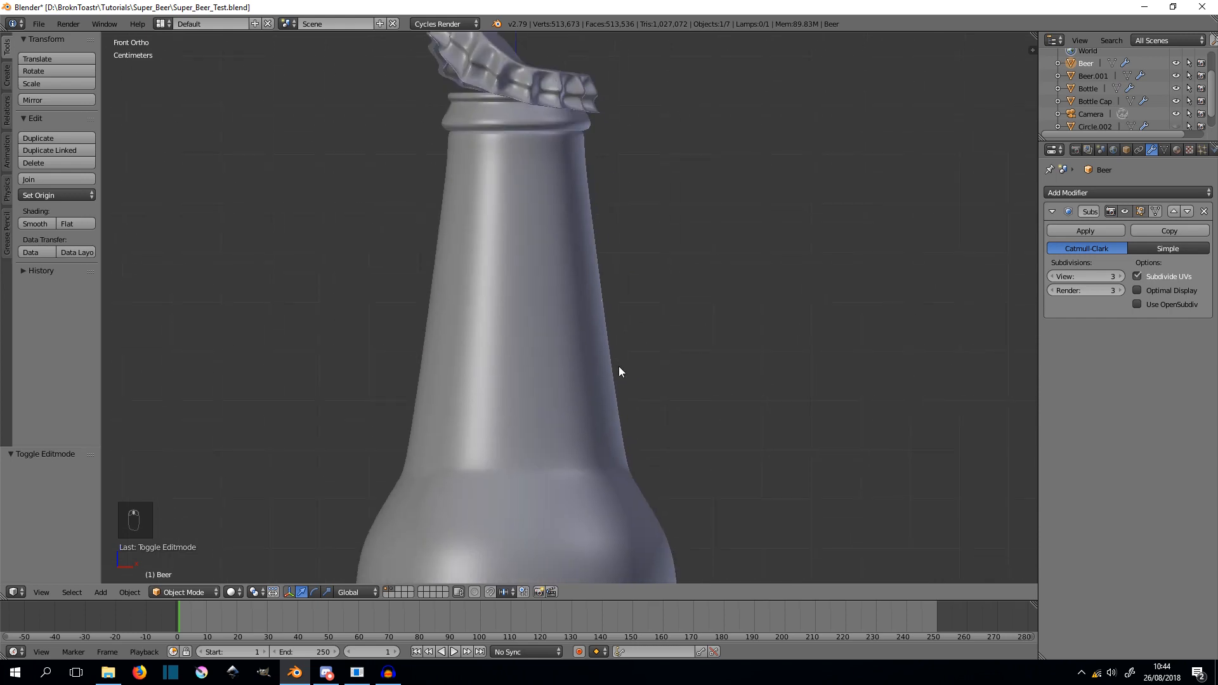
pyautogui.keyDown('shift'); pyautogui.moveTo(641, 286); pyautogui.dragTo(696, 436, button='middle'); pyautogui.keyUp('shift')
pyautogui.scroll(1, 599, 246)
pyautogui.scroll(2, 599, 246)
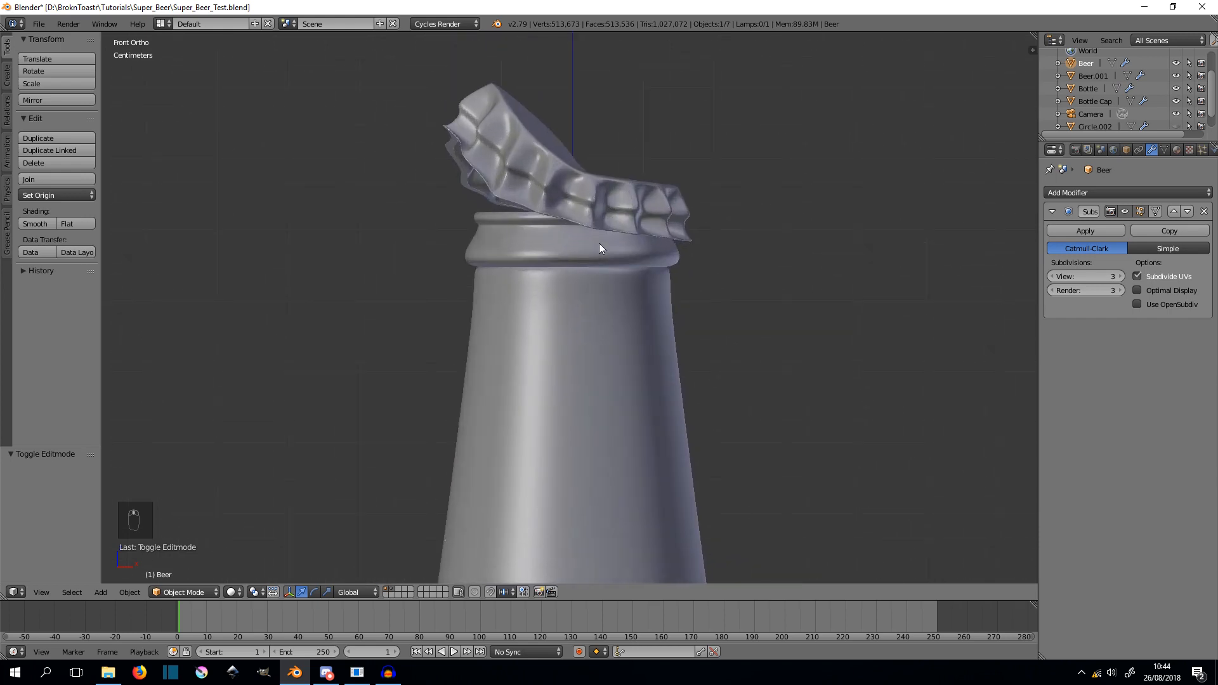
pyautogui.keyDown('shift'); pyautogui.moveTo(598, 243); pyautogui.dragTo(608, 333, button='middle'); pyautogui.keyUp('shift')
pyautogui.scroll(3, 607, 337)
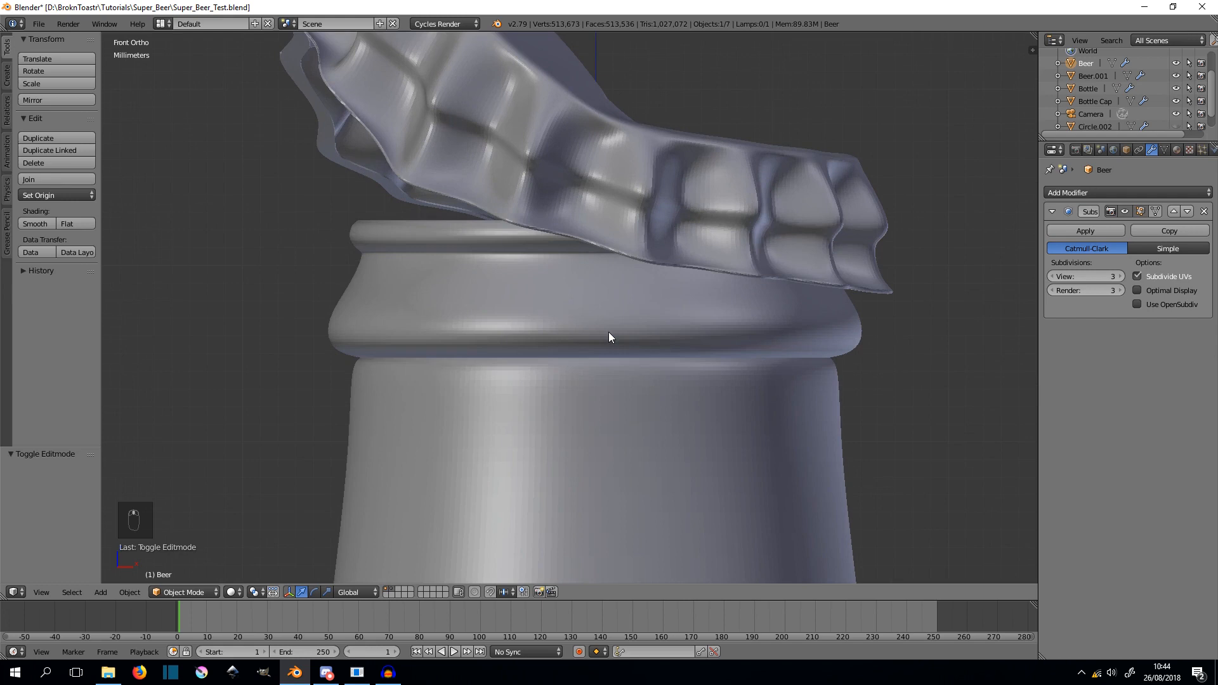
# - Select the top edge loop of the Beer mesh in Edit Mode and extrude it straight up about 0.35 mm
pyautogui.scroll(-5, 530, 367)
pyautogui.rightClick(578, 448)
pyautogui.rightClick(579, 448)
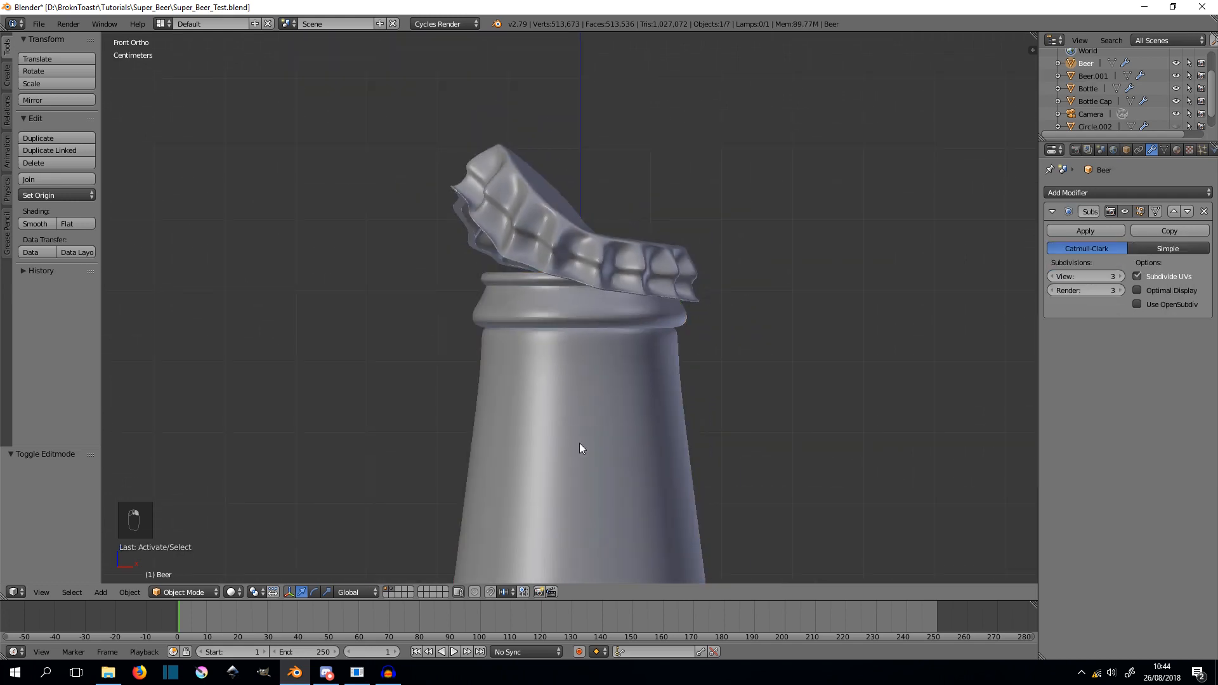
pyautogui.press('Tab')
pyautogui.press('z')
pyautogui.scroll(5, 580, 399)
pyautogui.keyDown('shift'); pyautogui.moveTo(578, 438); pyautogui.dragTo(649, 151, button='middle'); pyautogui.keyUp('shift')
pyautogui.scroll(2, 156, 317)
pyautogui.keyDown('shift'); pyautogui.moveTo(191, 268); pyautogui.dragTo(595, 318, button='middle'); pyautogui.keyUp('shift')
pyautogui.scroll(3, 595, 318)
pyautogui.keyDown('alt'); pyautogui.rightClick(553, 214); pyautogui.keyUp('alt')
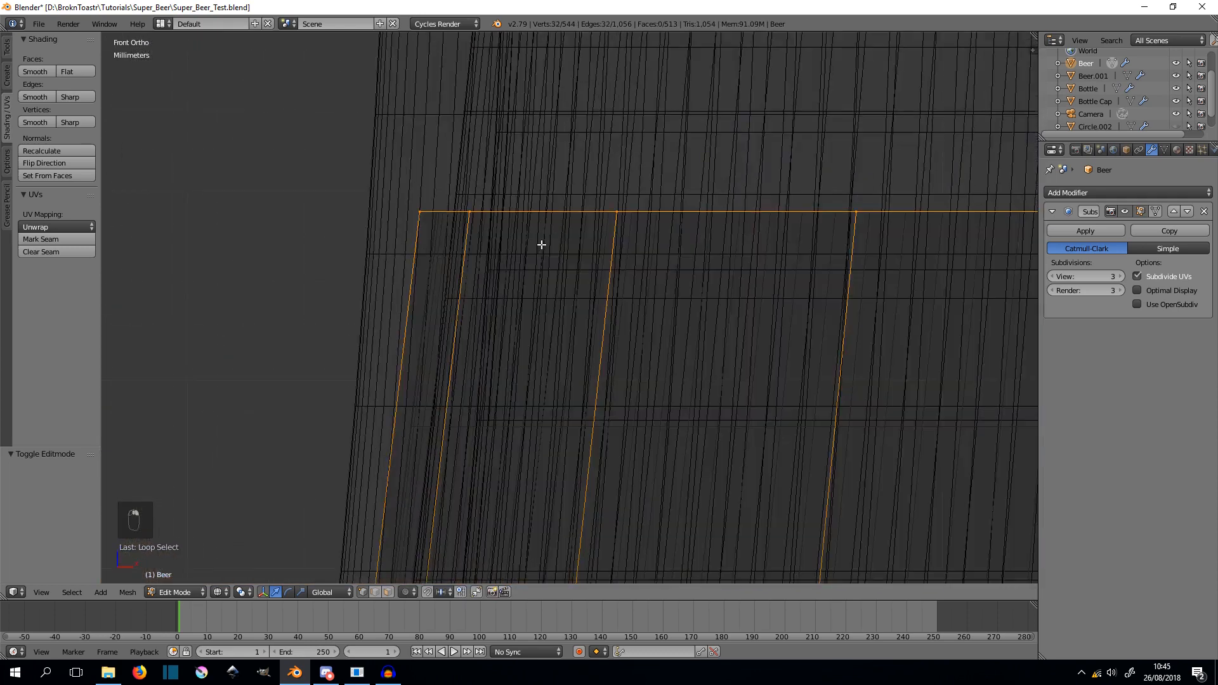
pyautogui.scroll(-5, 541, 244)
pyautogui.keyDown('shift'); pyautogui.moveTo(506, 257); pyautogui.dragTo(478, 320, button='middle'); pyautogui.keyUp('shift')
pyautogui.scroll(2, 478, 320)
pyautogui.press('e')
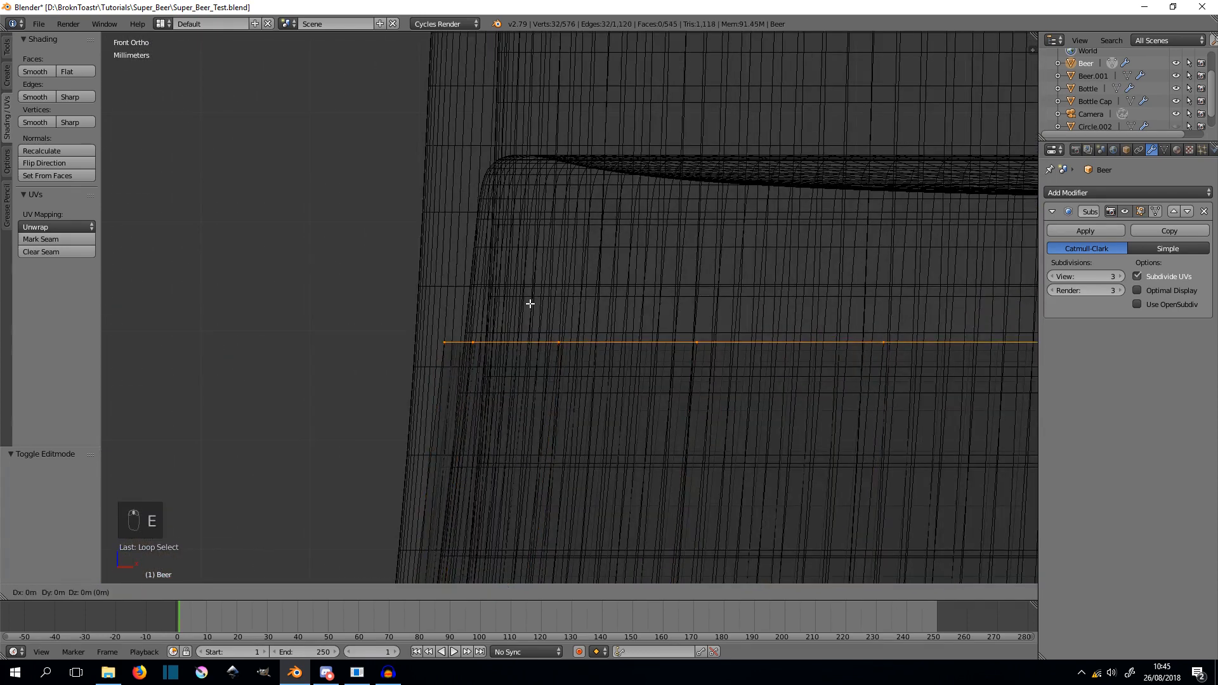
pyautogui.click(533, 266)
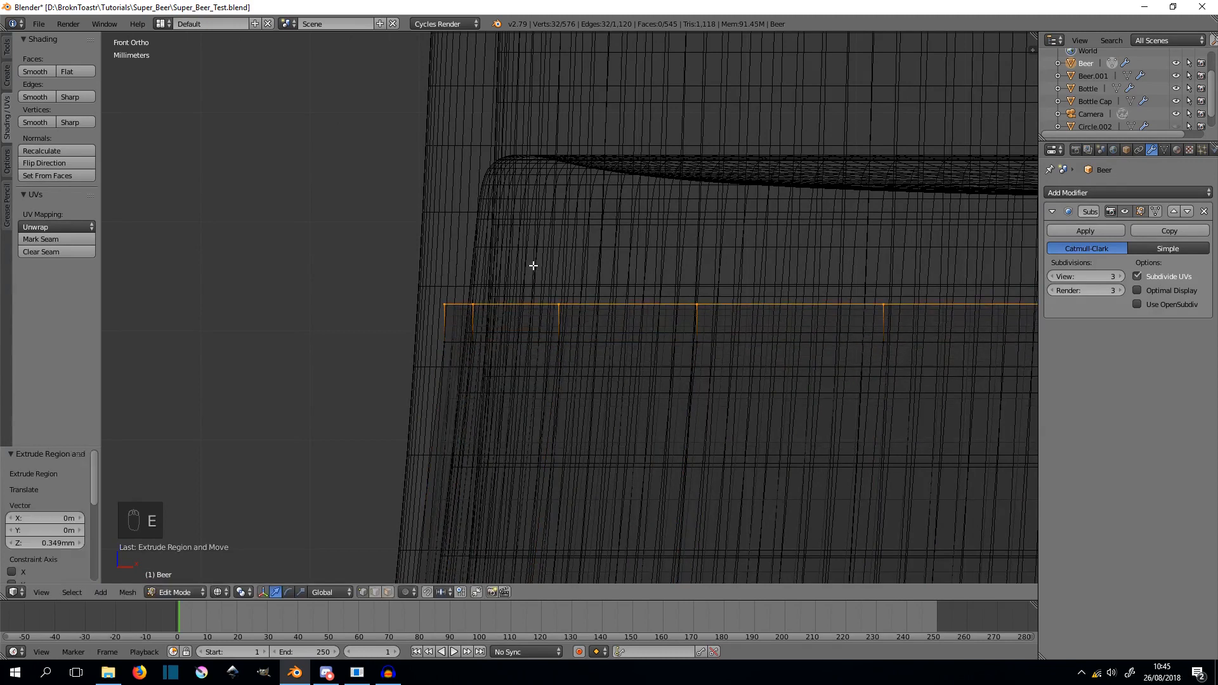
# - Extrude Beer's top loop upward again by about 75.5 µm and scale the new loop to 0.974
pyautogui.press('e')
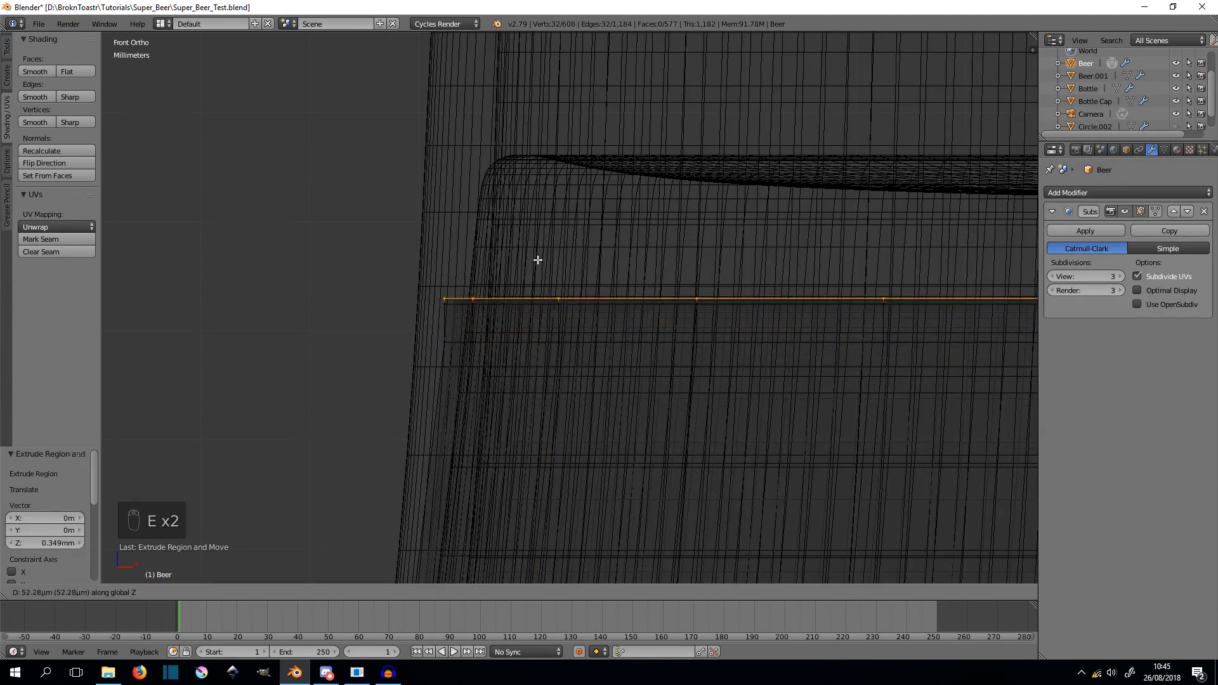
pyautogui.click(447, 260)
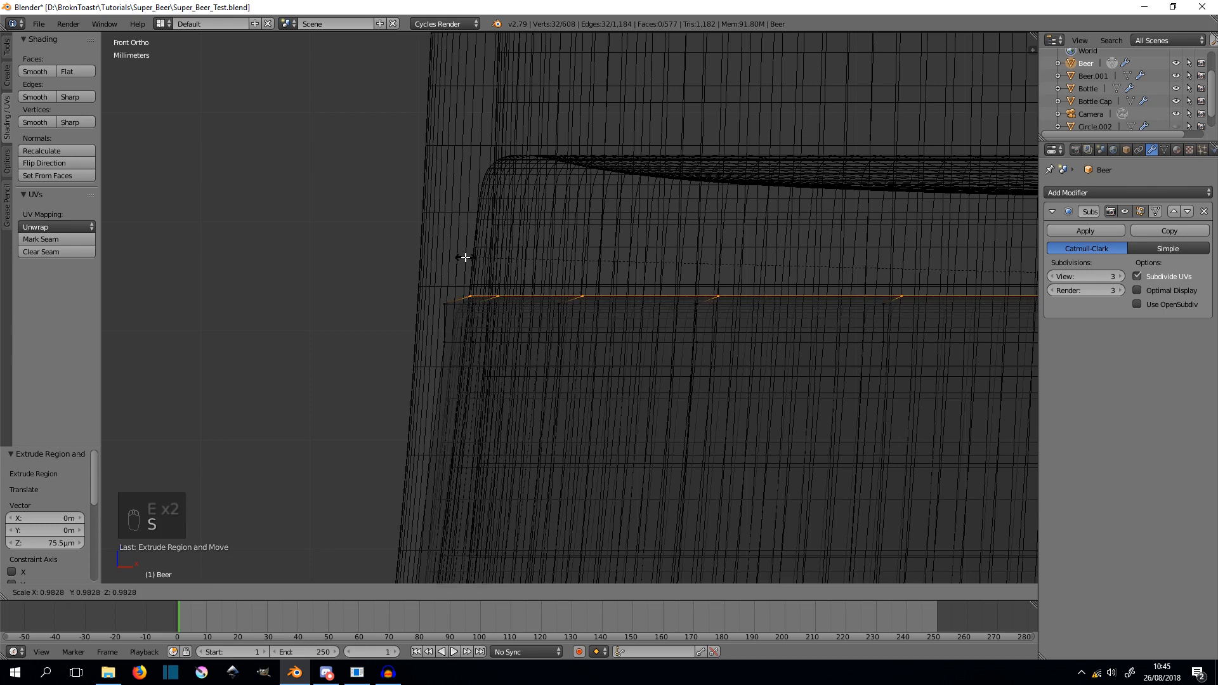
pyautogui.press('s')
pyautogui.click(484, 257)
pyautogui.keyDown('shift'); pyautogui.moveTo(483, 257); pyautogui.dragTo(349, 196, button='middle'); pyautogui.keyUp('shift')
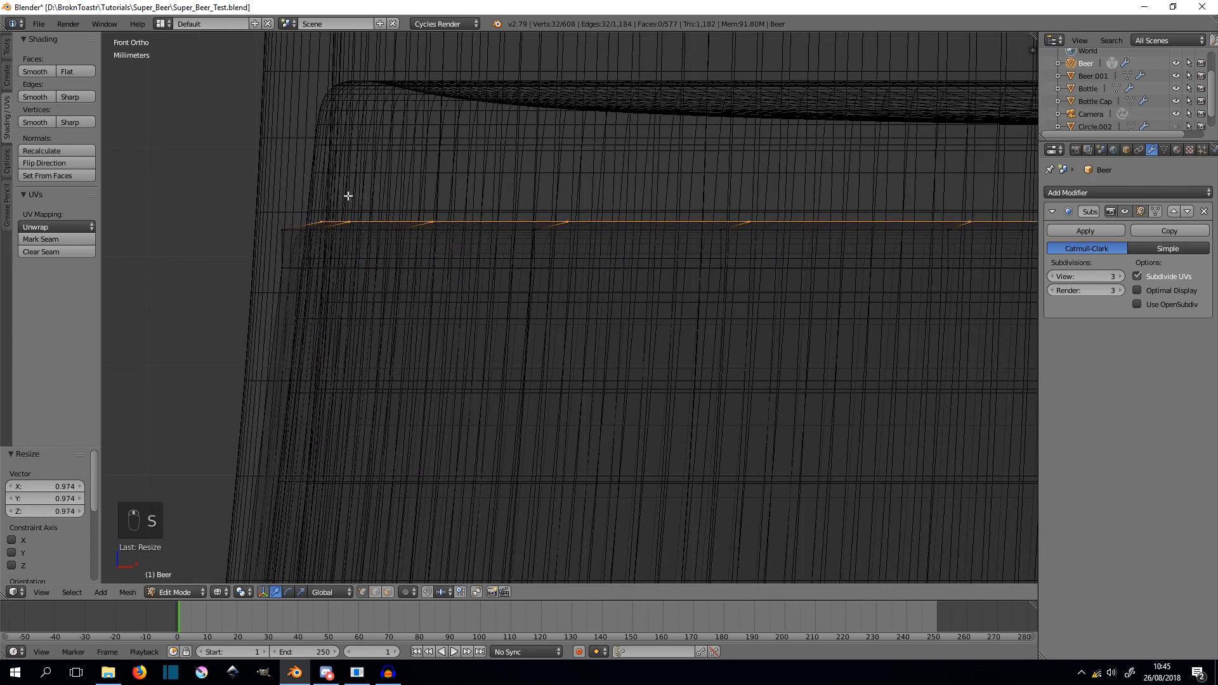
# - Extrude the top loop down about 0.337 mm and scale it inward to 0.890 to form a sloping liquid edge
pyautogui.press('e')
pyautogui.click(370, 179)
pyautogui.press('s')
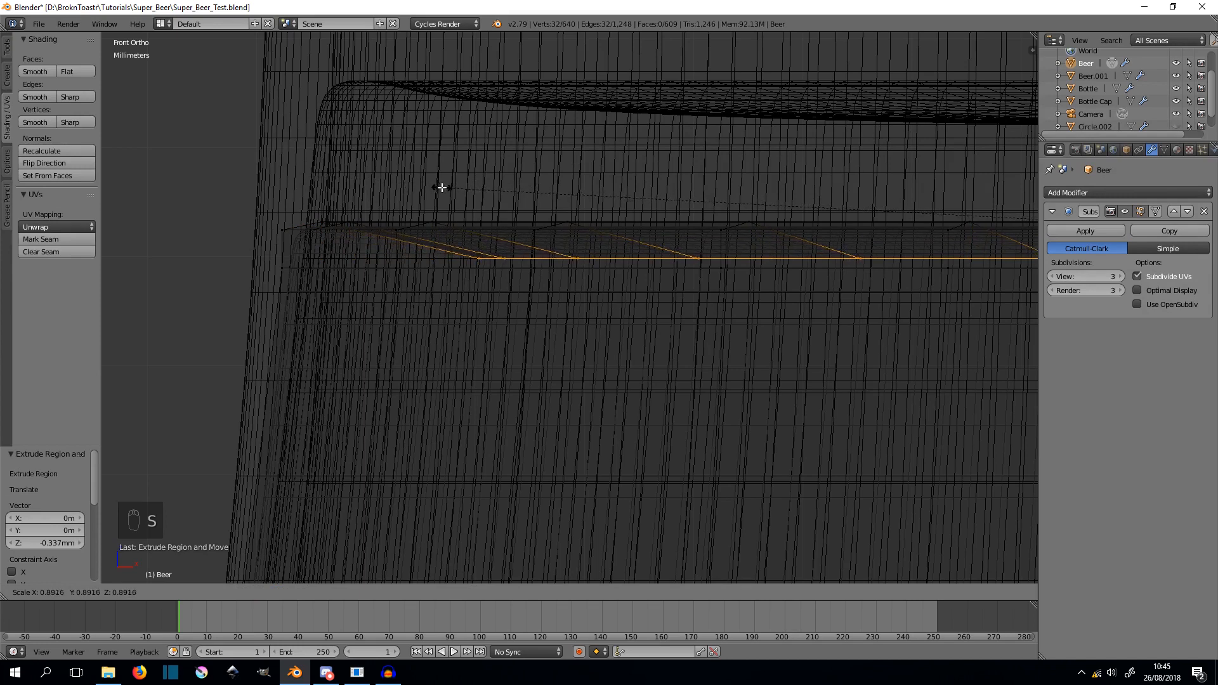
pyautogui.click(440, 188)
pyautogui.keyDown('shift'); pyautogui.moveTo(441, 188); pyautogui.dragTo(495, 268, button='middle'); pyautogui.keyUp('shift')
pyautogui.keyDown('shift'); pyautogui.moveTo(605, 314); pyautogui.dragTo(289, 234, button='middle'); pyautogui.keyUp('shift')
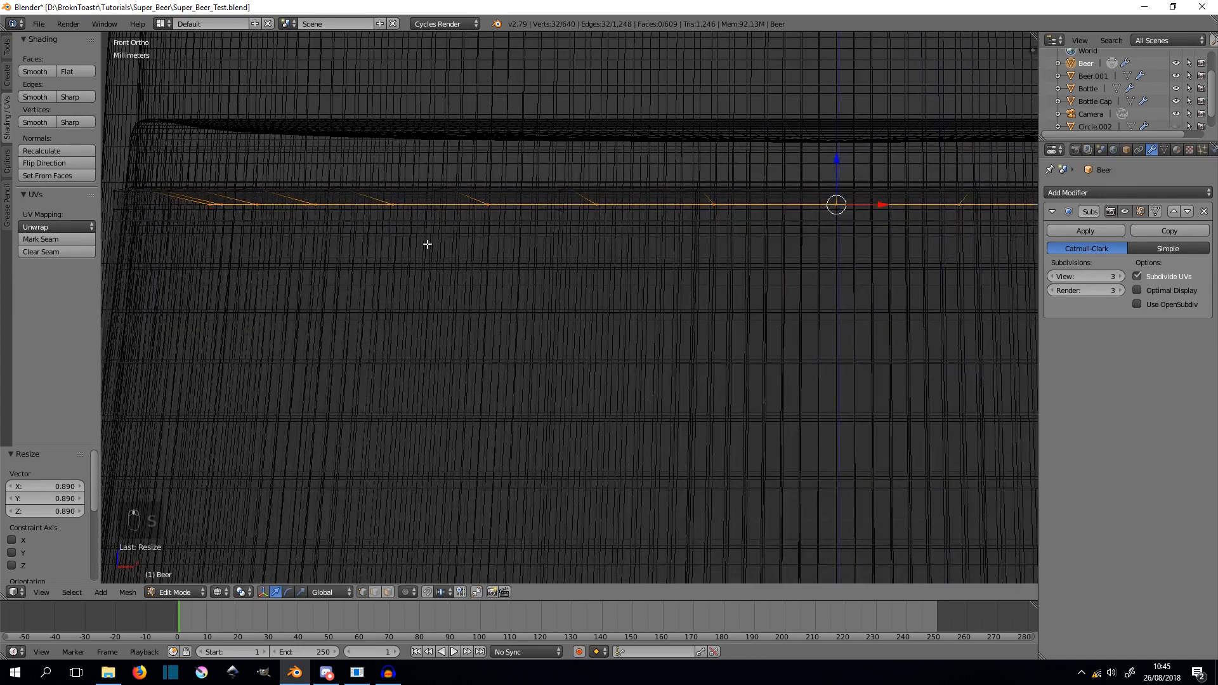
# - Extrude the inner loop of the liquid surface once more and scale it to 0.371 toward the bottle's axis
pyautogui.press('e')
pyautogui.click(467, 252)
pyautogui.press('s')
pyautogui.click(622, 262)
pyautogui.scroll(-1, 615, 265)
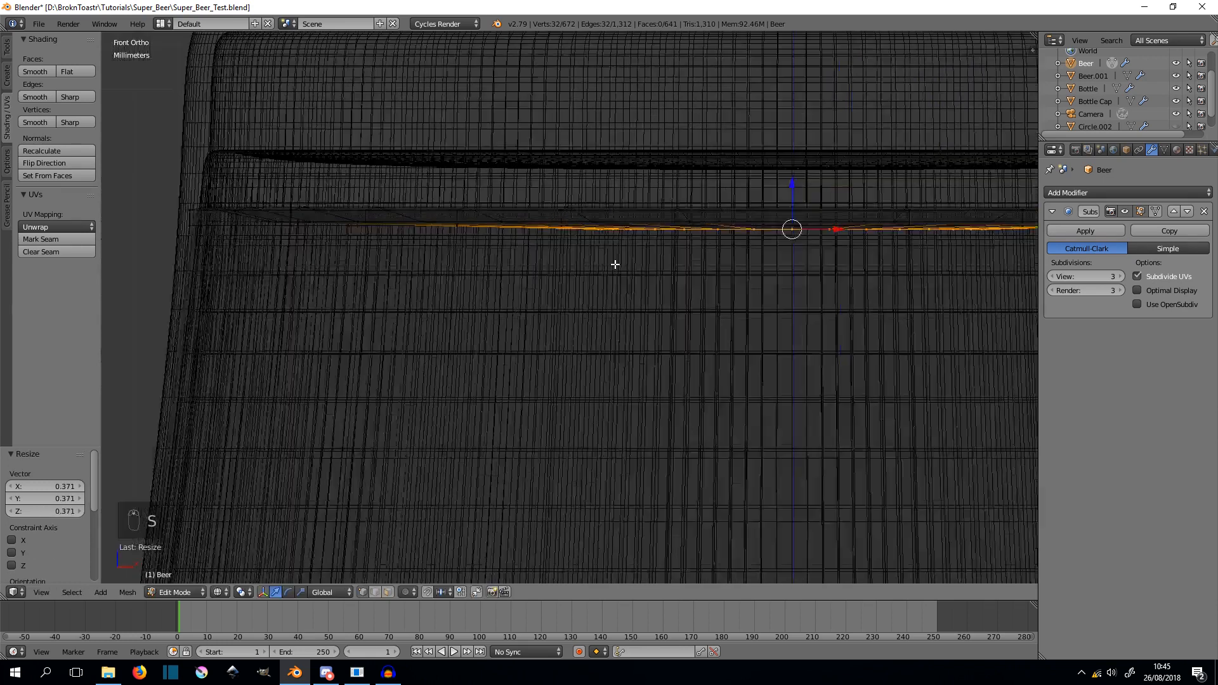
# - Close the innermost loop of the liquid surface with a face and return to Object Mode
pyautogui.scroll(-4, 615, 265)
pyautogui.press('f')
pyautogui.scroll(5, 512, 308)
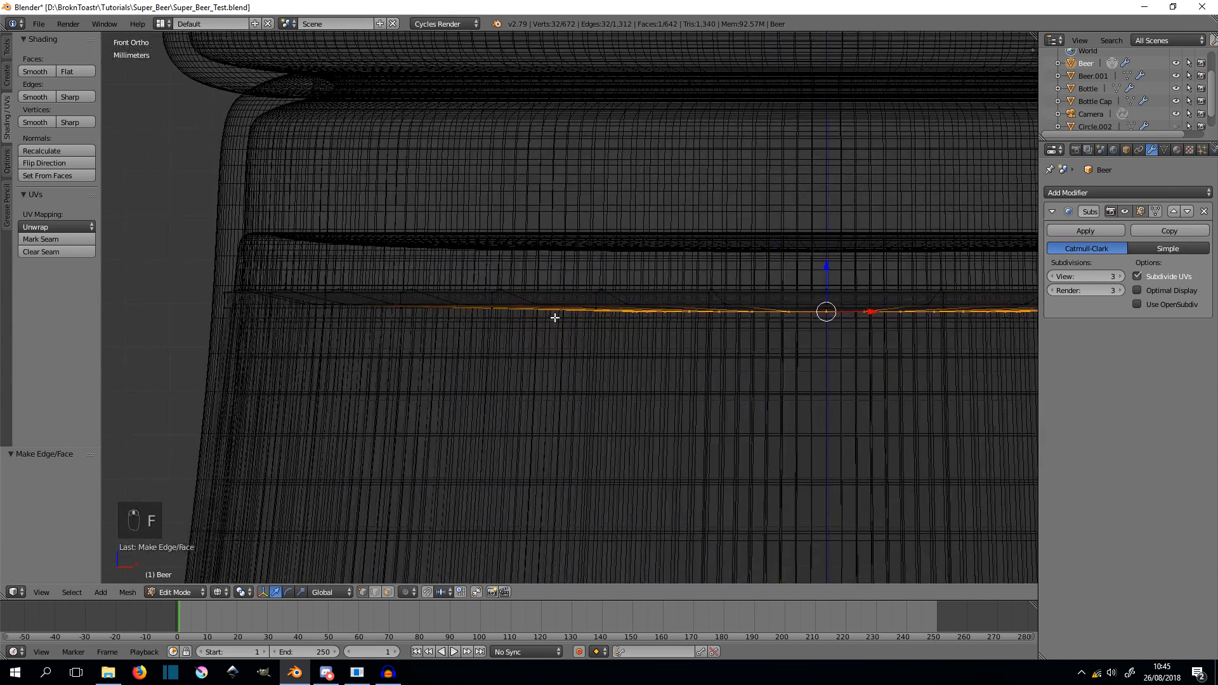
pyautogui.keyDown('shift'); pyautogui.moveTo(555, 318); pyautogui.dragTo(696, 313, button='middle'); pyautogui.keyUp('shift')
pyautogui.scroll(-1, 350, 305)
pyautogui.scroll(4, 350, 306)
pyautogui.keyDown('shift'); pyautogui.moveTo(351, 307); pyautogui.dragTo(432, 293, button='middle'); pyautogui.keyUp('shift')
pyautogui.scroll(2, 342, 283)
pyautogui.keyDown('shift'); pyautogui.moveTo(342, 283); pyautogui.dragTo(655, 271, button='middle'); pyautogui.keyUp('shift')
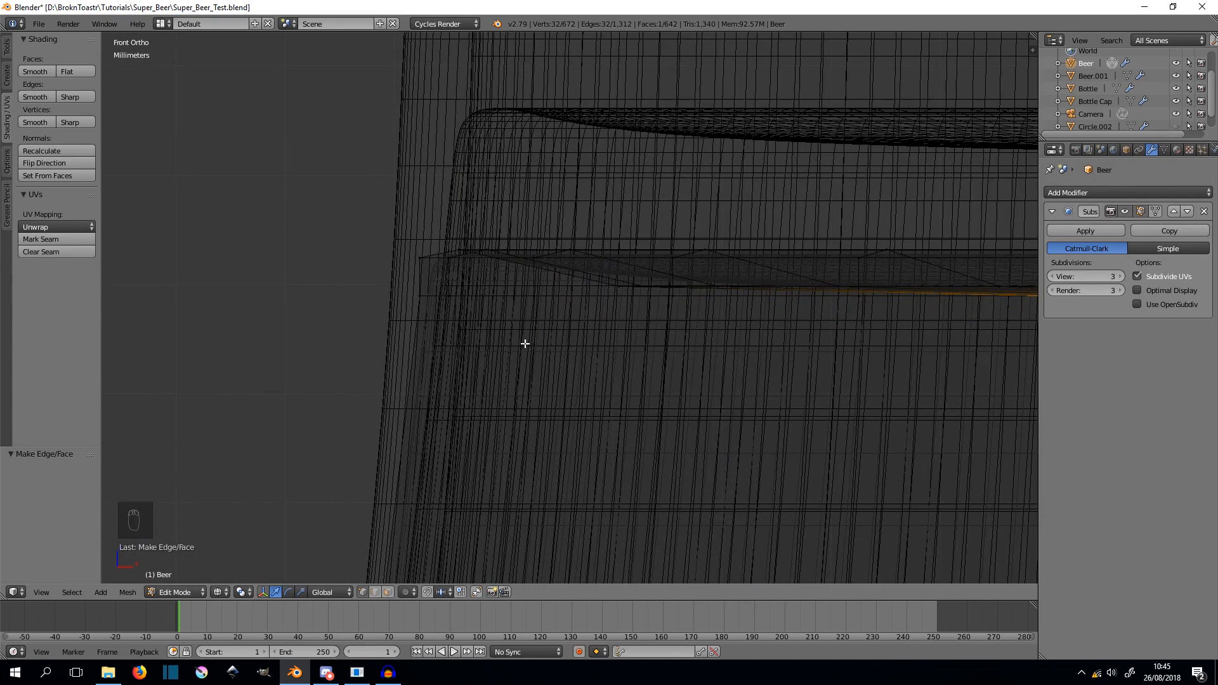
pyautogui.scroll(-6, 530, 336)
pyautogui.press('Tab')
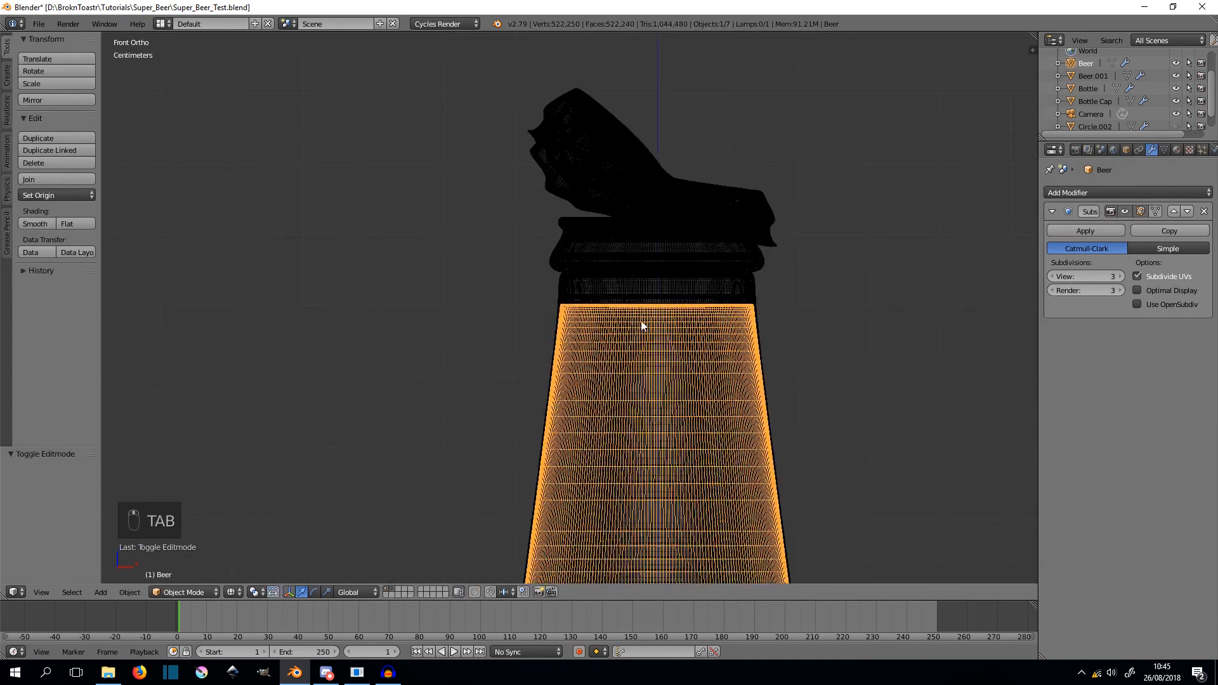
# - Examine the liquid levels inside the neck in wireframe and solid shading, selecting Beer.001 to identify it
pyautogui.scroll(5, 638, 236)
pyautogui.press('a')
pyautogui.press('a')
pyautogui.keyDown('shift'); pyautogui.moveTo(642, 216); pyautogui.dragTo(559, 331, button='middle'); pyautogui.keyUp('shift')
pyautogui.scroll(3, 519, 314)
pyautogui.scroll(-3, 523, 306)
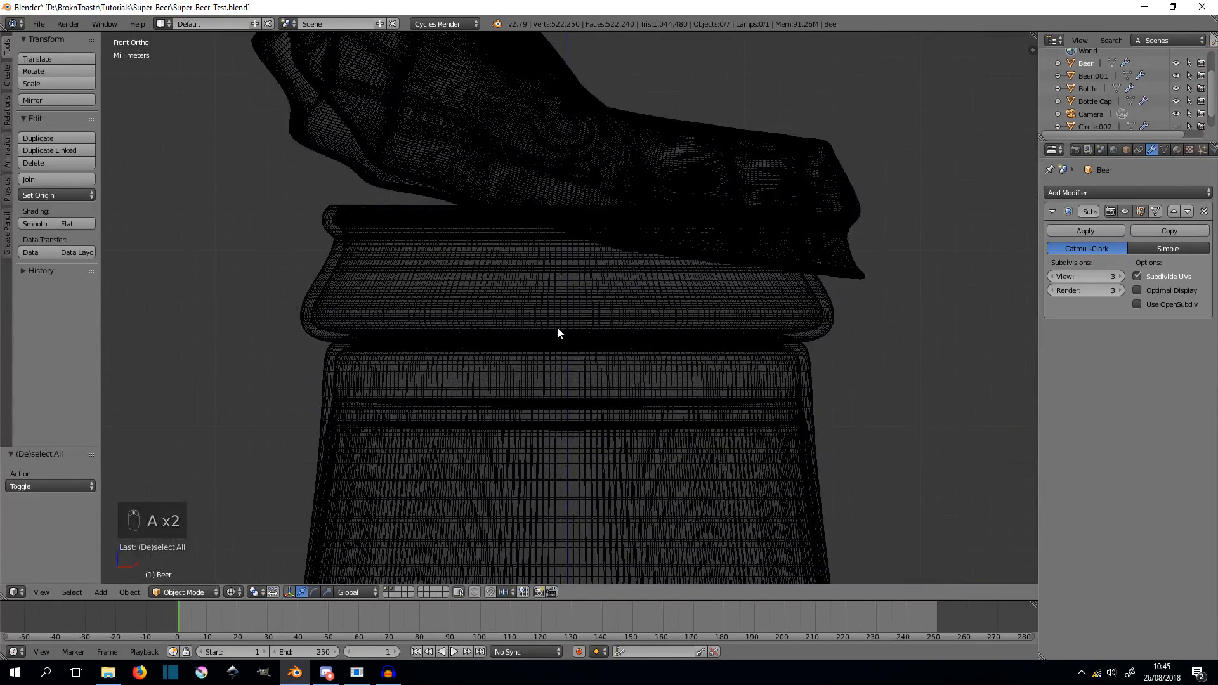
pyautogui.press('z')
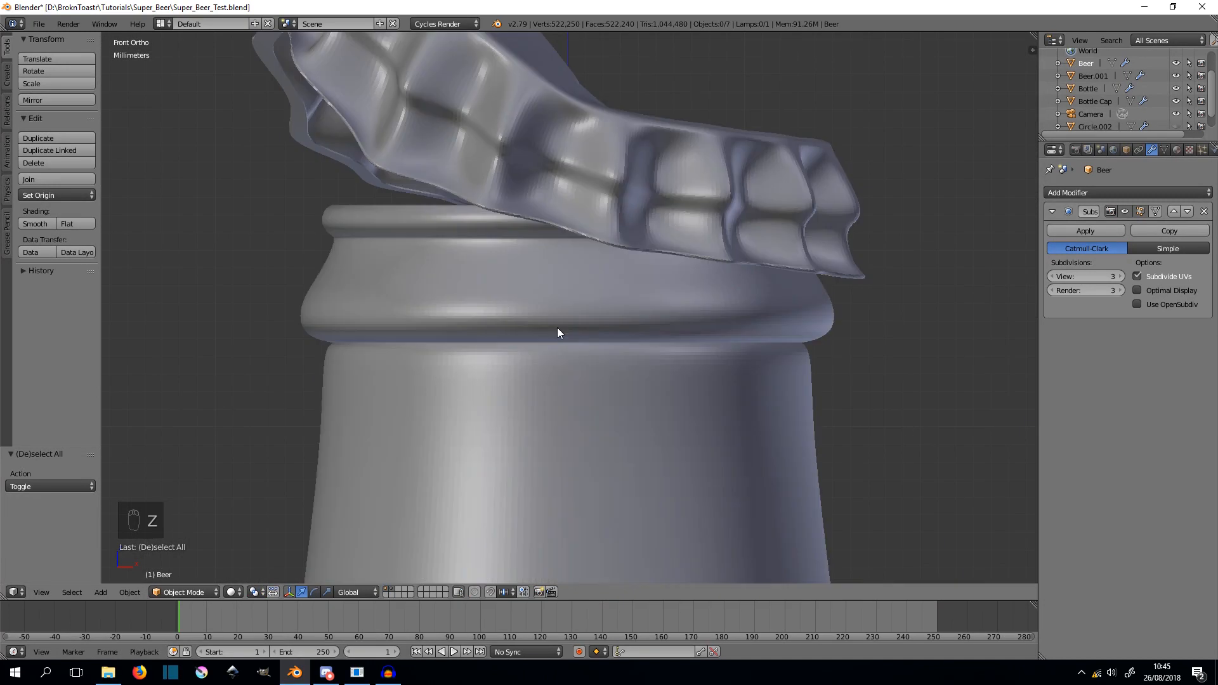
pyautogui.press('z')
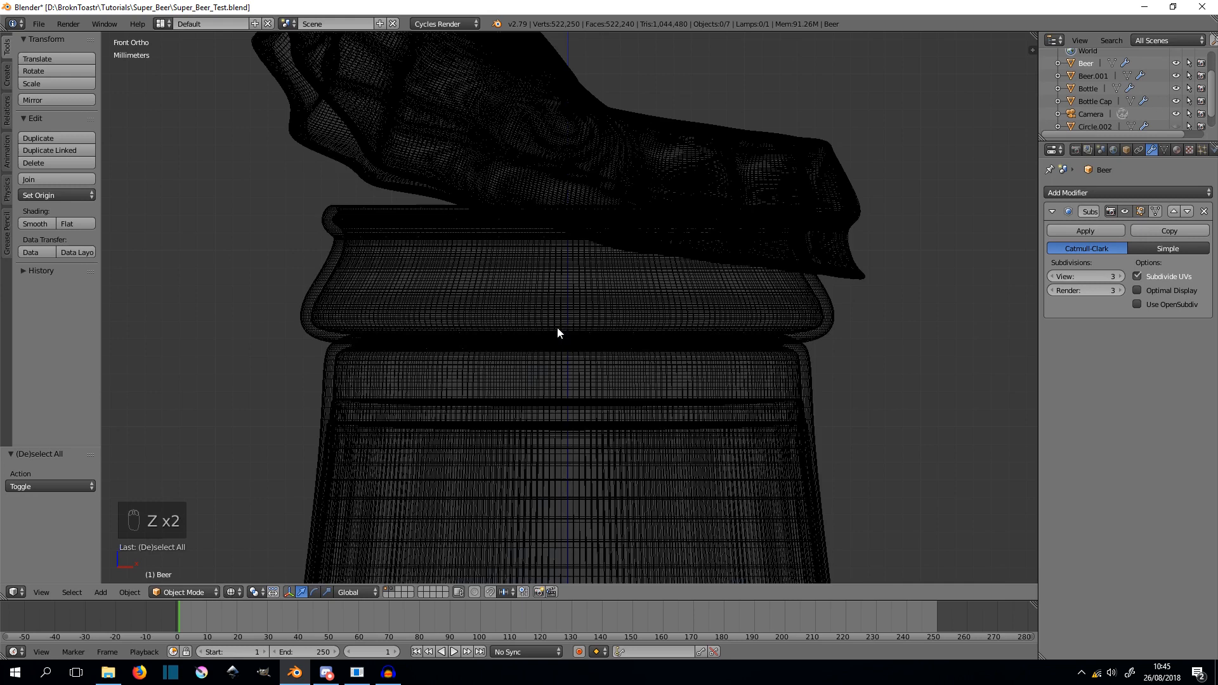
pyautogui.rightClick(439, 411)
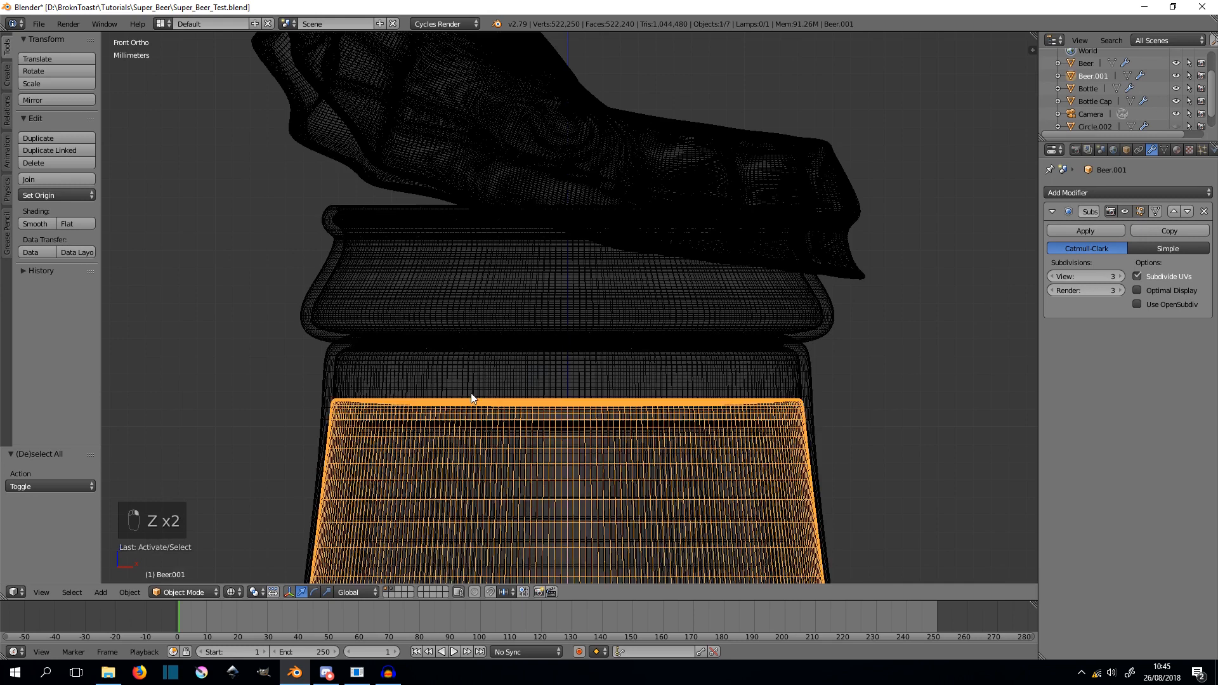
pyautogui.press('a')
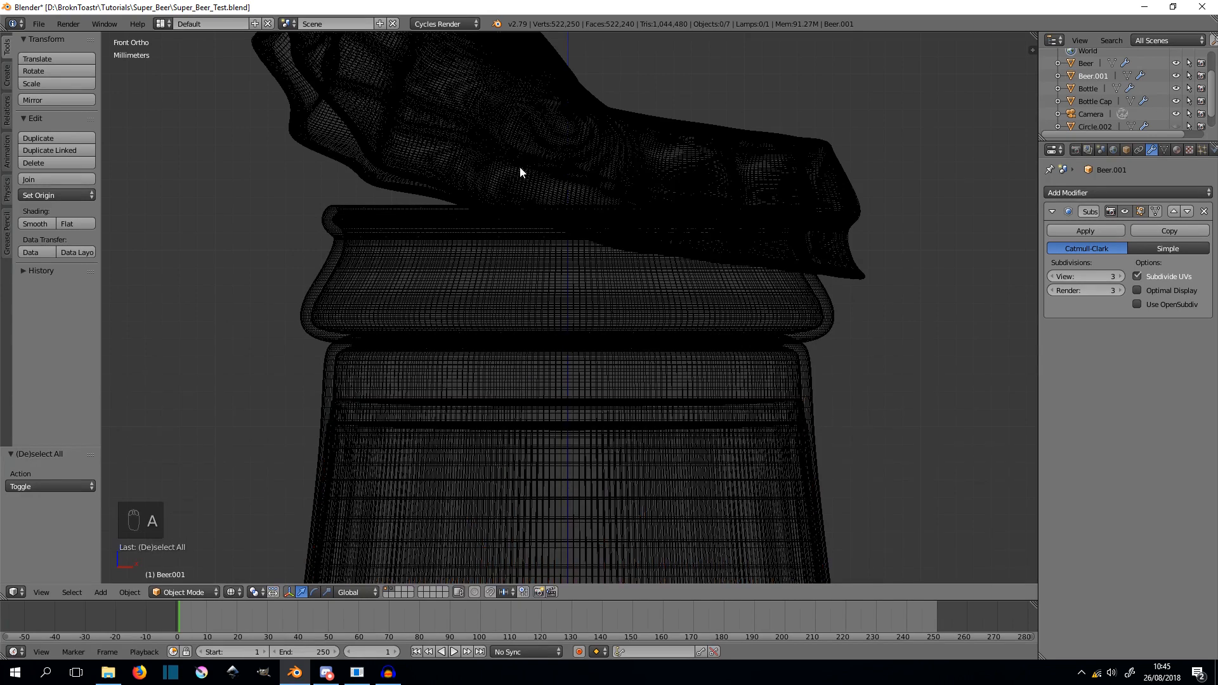
# - Add a 32-vertex mesh circle with a 1 m radius and no fill at the bottle's base
pyautogui.press('z')
pyautogui.hotkey('shift', 'a')
pyautogui.moveTo(532, 161)
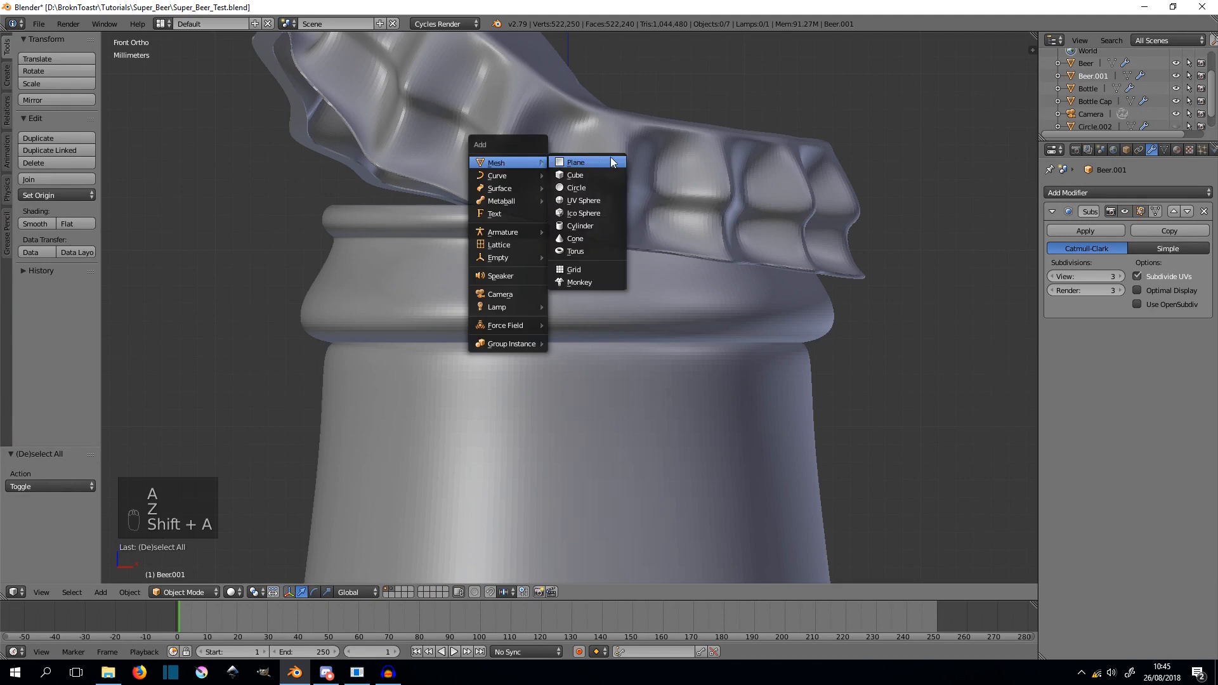
pyautogui.click(611, 191)
pyautogui.scroll(-8, 611, 191)
pyautogui.keyDown('shift'); pyautogui.moveTo(664, 409); pyautogui.dragTo(553, 98, button='middle'); pyautogui.keyUp('shift')
pyautogui.scroll(-3, 657, 272)
pyautogui.scroll(-3, 657, 271)
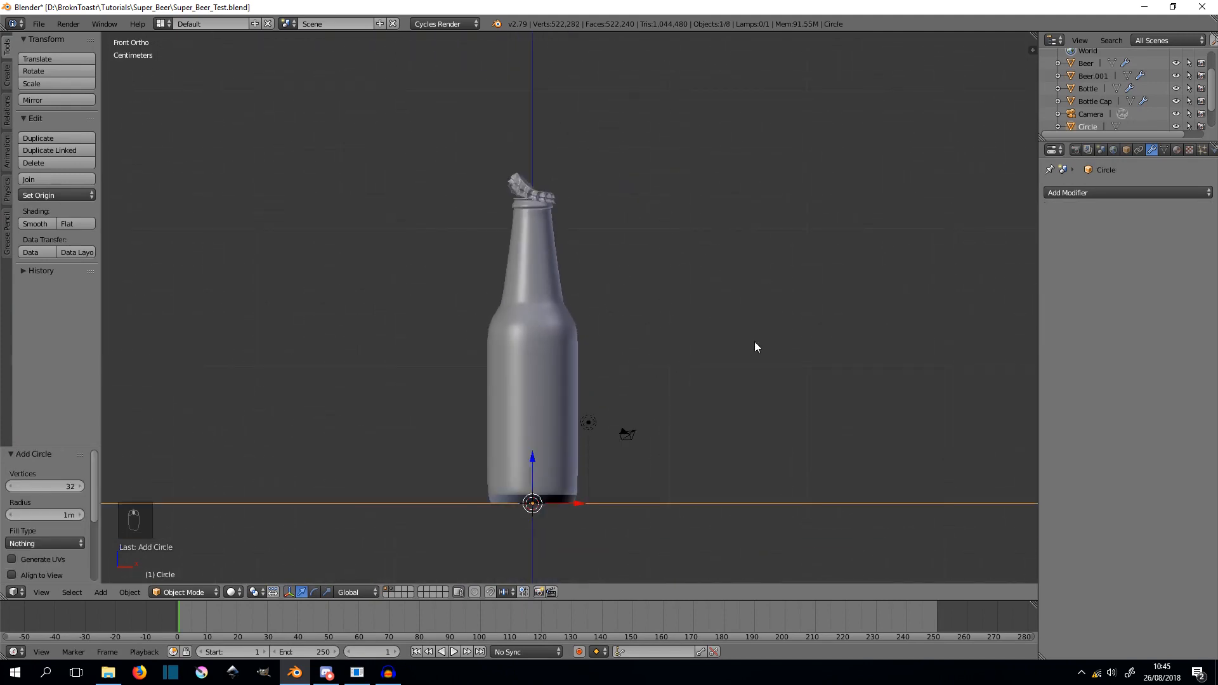
# - Scale the circle down in successive passes of 0.333, 0.242 and 0.401 to about the bottle body's width
pyautogui.press('s')
pyautogui.press('s')
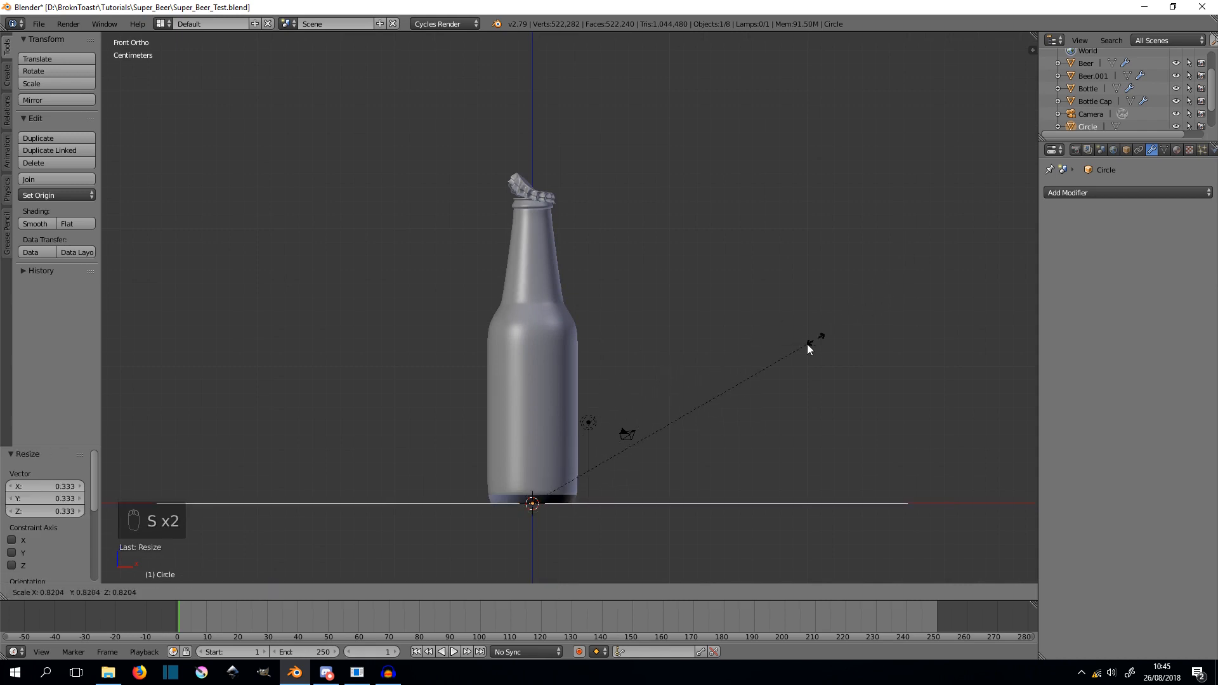
pyautogui.click(585, 427)
pyautogui.press('s')
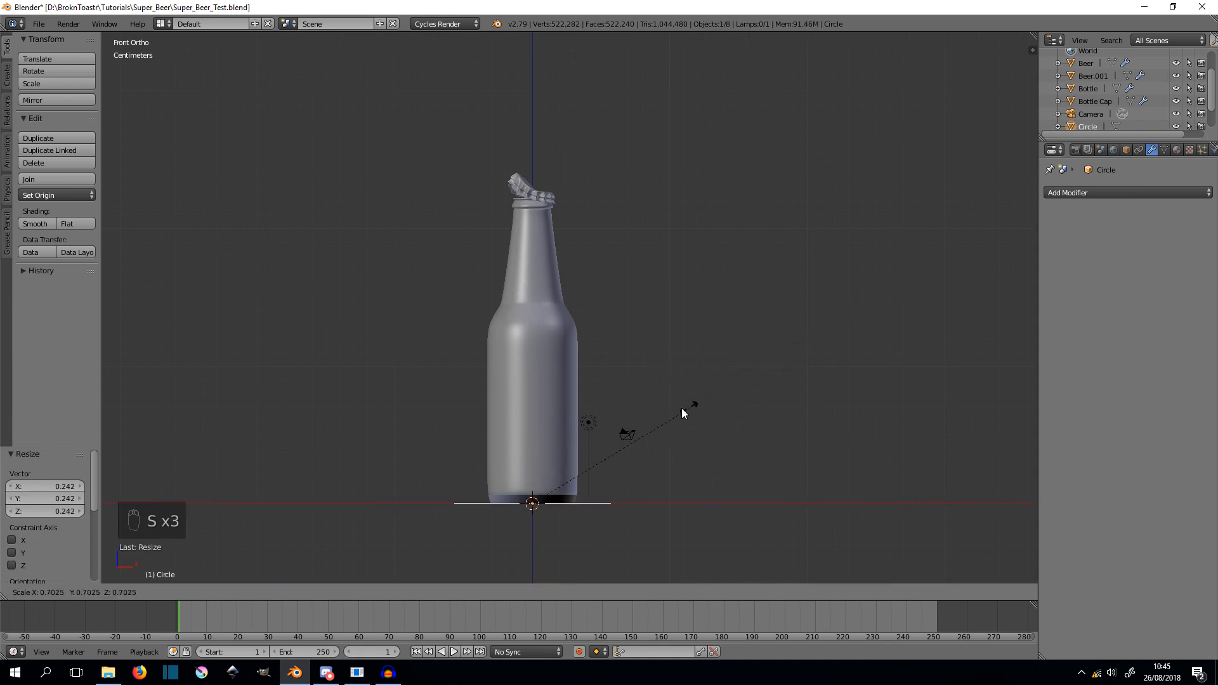
pyautogui.click(609, 429)
# - Move the circle about 20.5 cm up along the Z axis into the bottle's neck
pyautogui.press('g')
pyautogui.press('z')
pyautogui.click(675, 155)
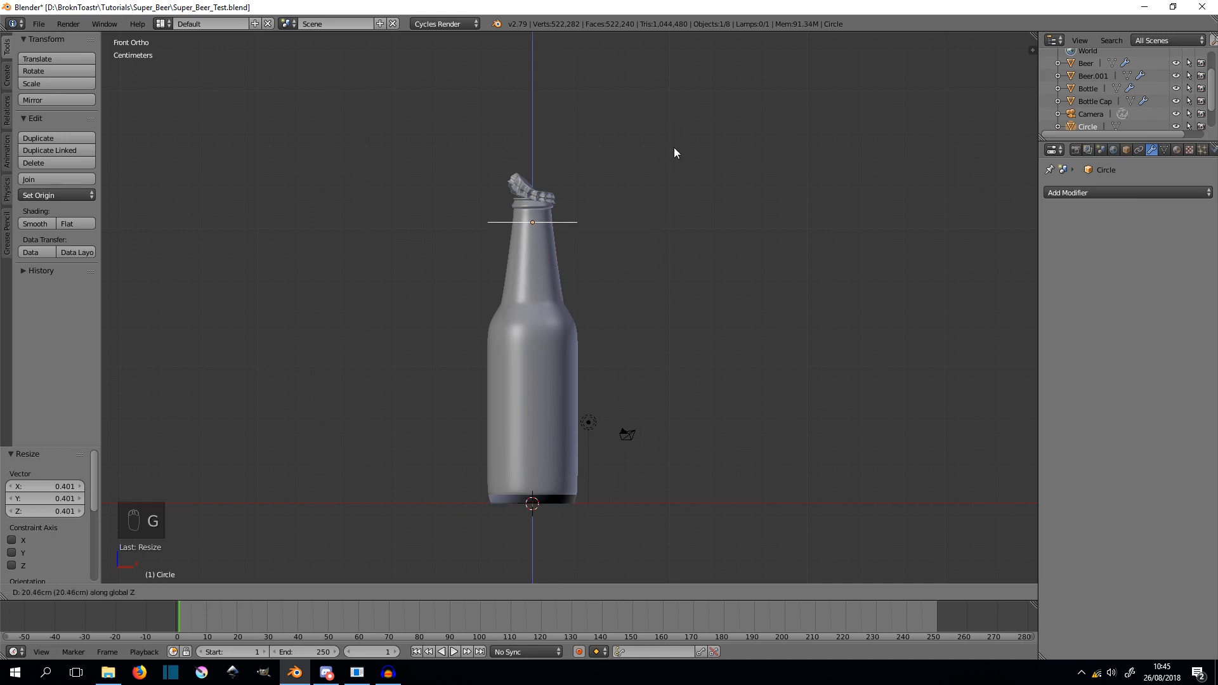
# - Raise the circle another 5.39 mm along Z and scale it to 0.380 so it fits inside the neck
pyautogui.scroll(5, 644, 152)
pyautogui.scroll(9, 649, 219)
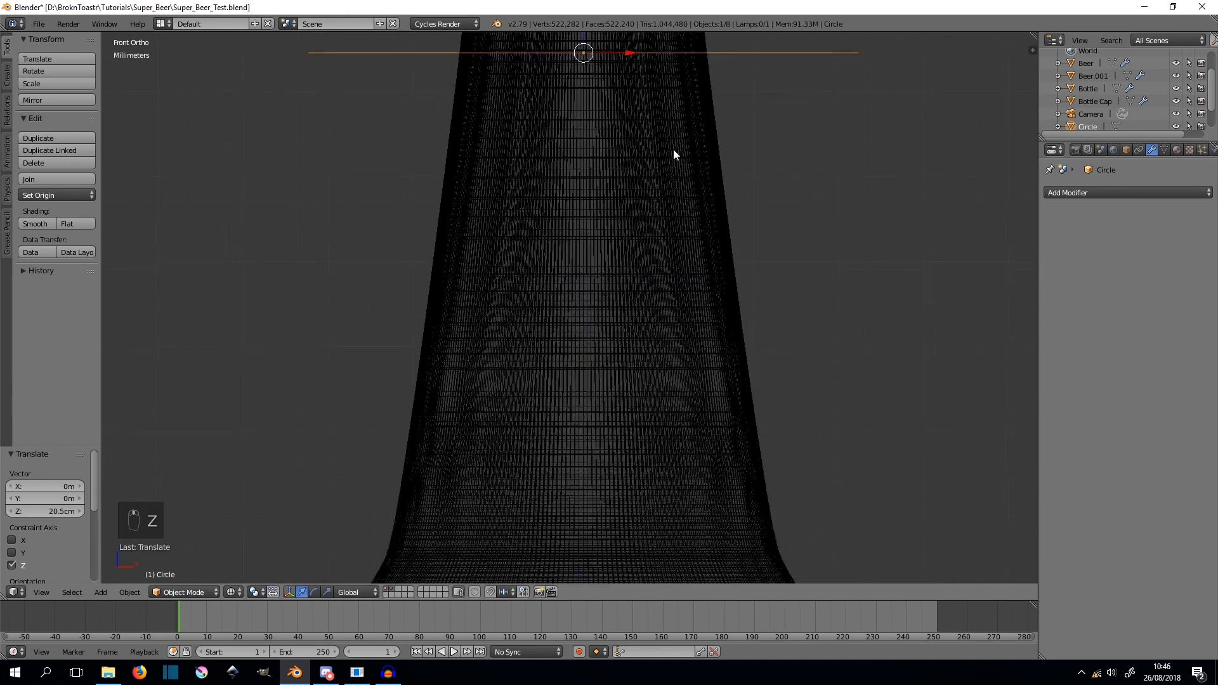
pyautogui.keyDown('shift'); pyautogui.moveTo(710, 107); pyautogui.dragTo(638, 546, button='middle'); pyautogui.keyUp('shift')
pyautogui.press('g')
pyautogui.press('z')
pyautogui.click(631, 341)
pyautogui.press('s')
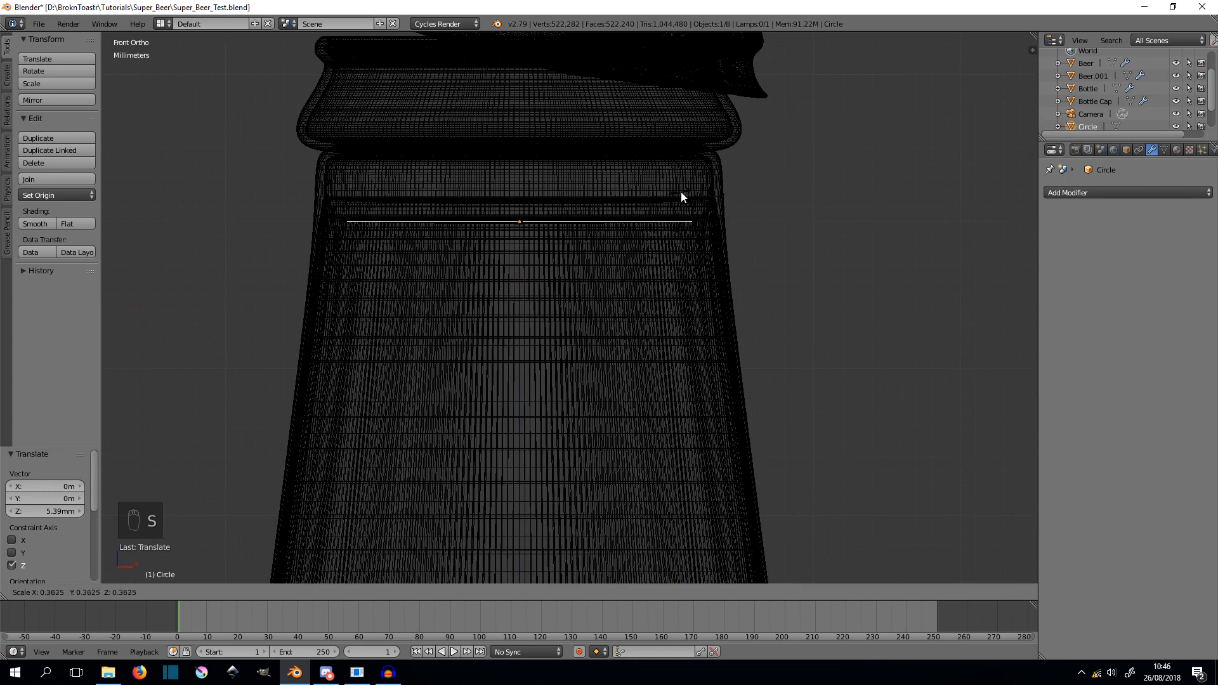
pyautogui.click(689, 193)
# - Raise the circle about 1.68 mm along Z to the upper of the two liquid surfaces
pyautogui.scroll(4, 507, 244)
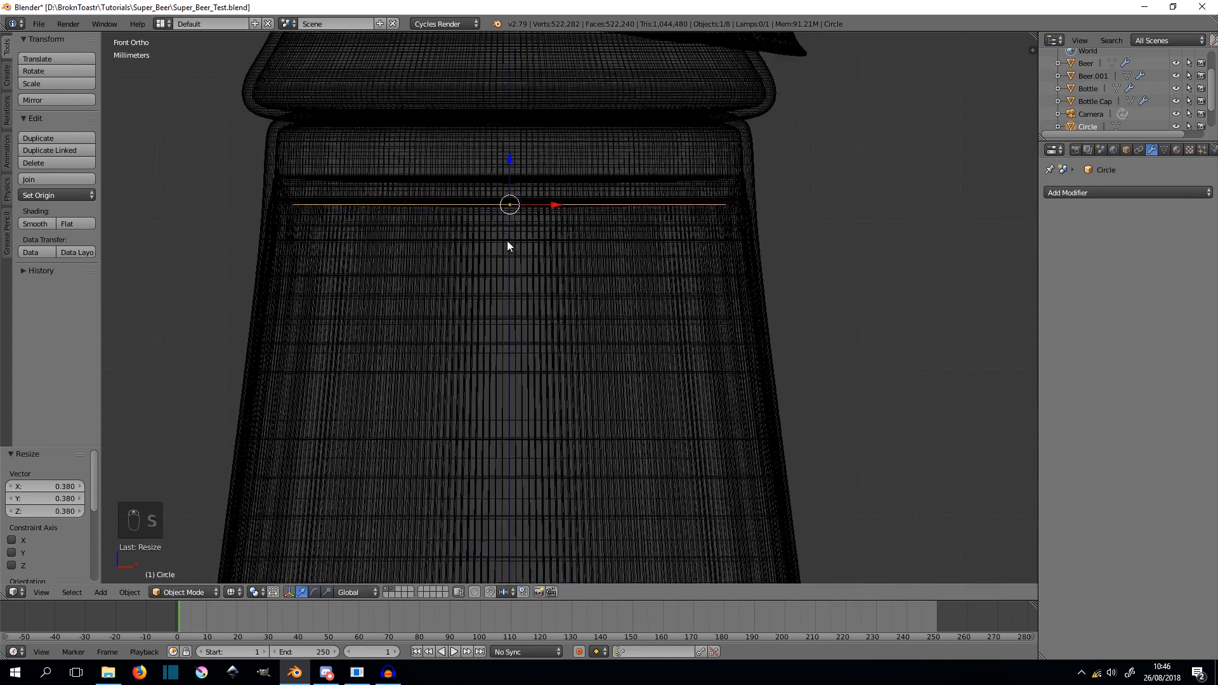
pyautogui.keyDown('shift'); pyautogui.moveTo(503, 234); pyautogui.dragTo(669, 406, button='middle'); pyautogui.keyUp('shift')
pyautogui.scroll(2, 484, 420)
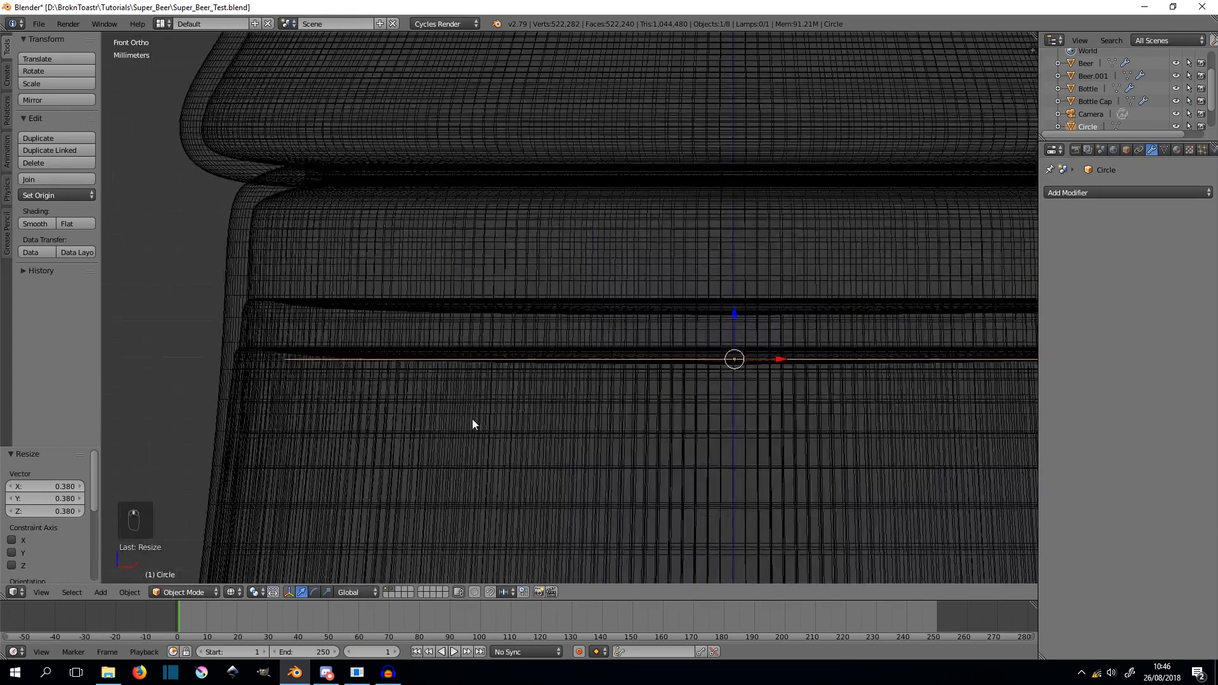
pyautogui.press('g')
pyautogui.press('z')
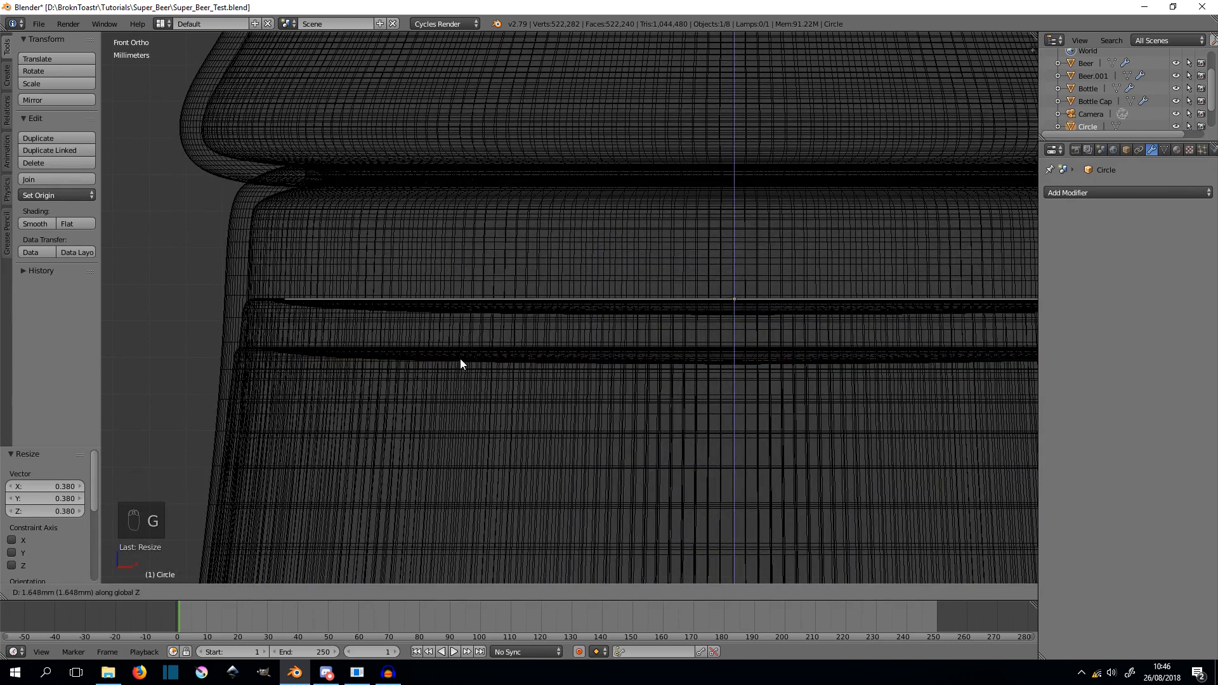
pyautogui.click(460, 356)
# - Compare the Beer, Beer.001 and Bottle meshes in the neck by selecting them in turn
pyautogui.click(370, 395)
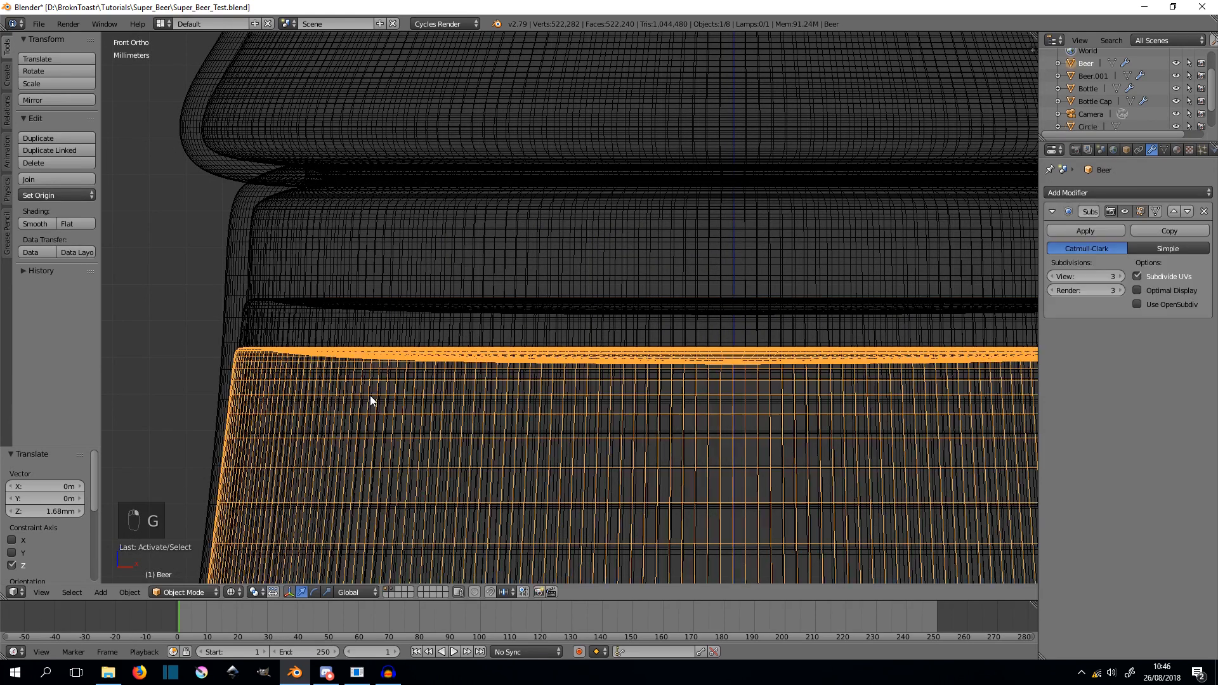
pyautogui.click(363, 305)
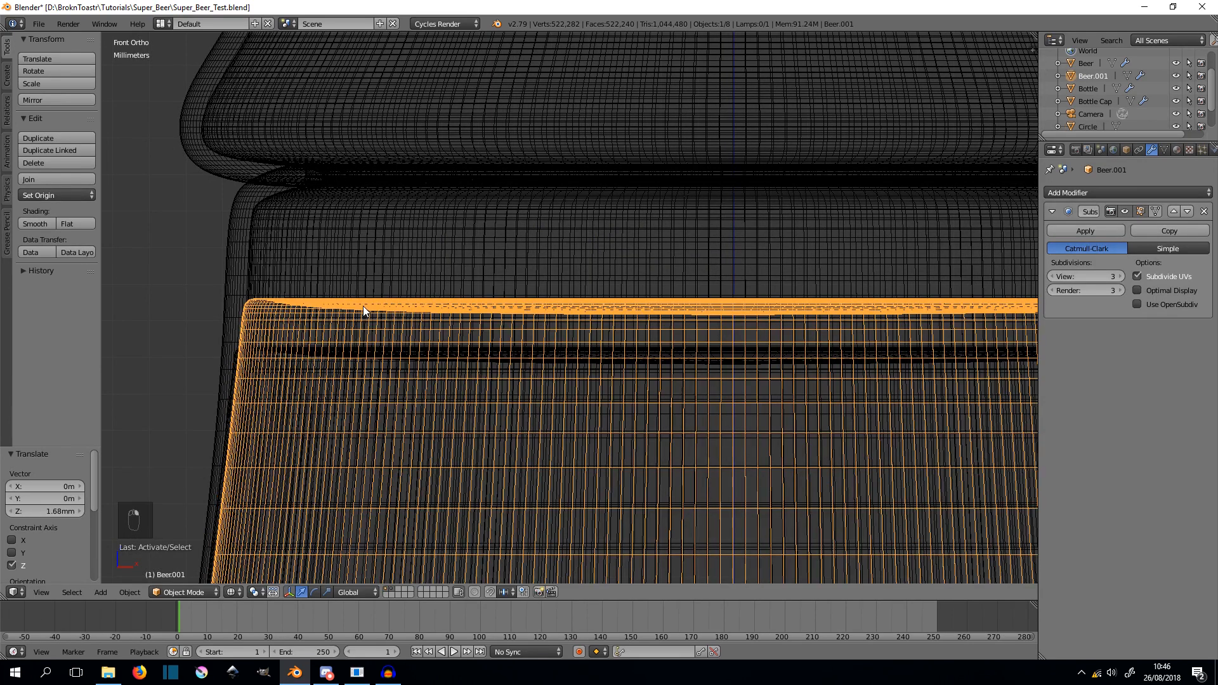
pyautogui.click(377, 380)
pyautogui.click(273, 363)
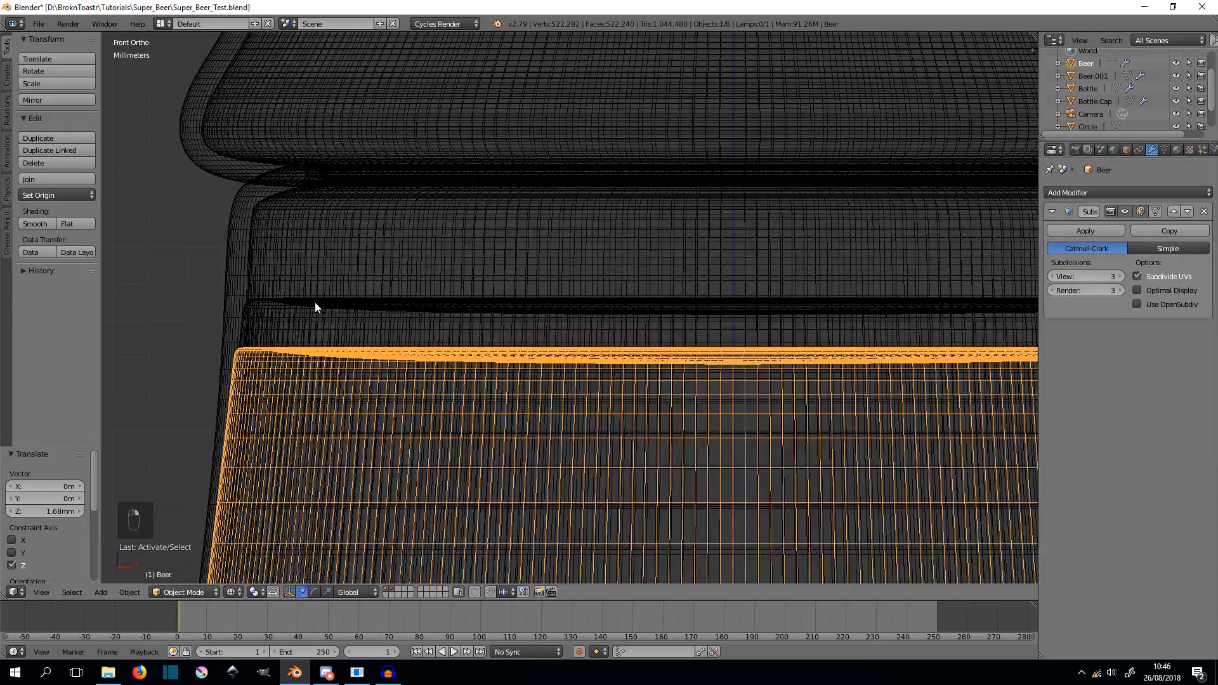
pyautogui.click(321, 318)
pyautogui.click(293, 370)
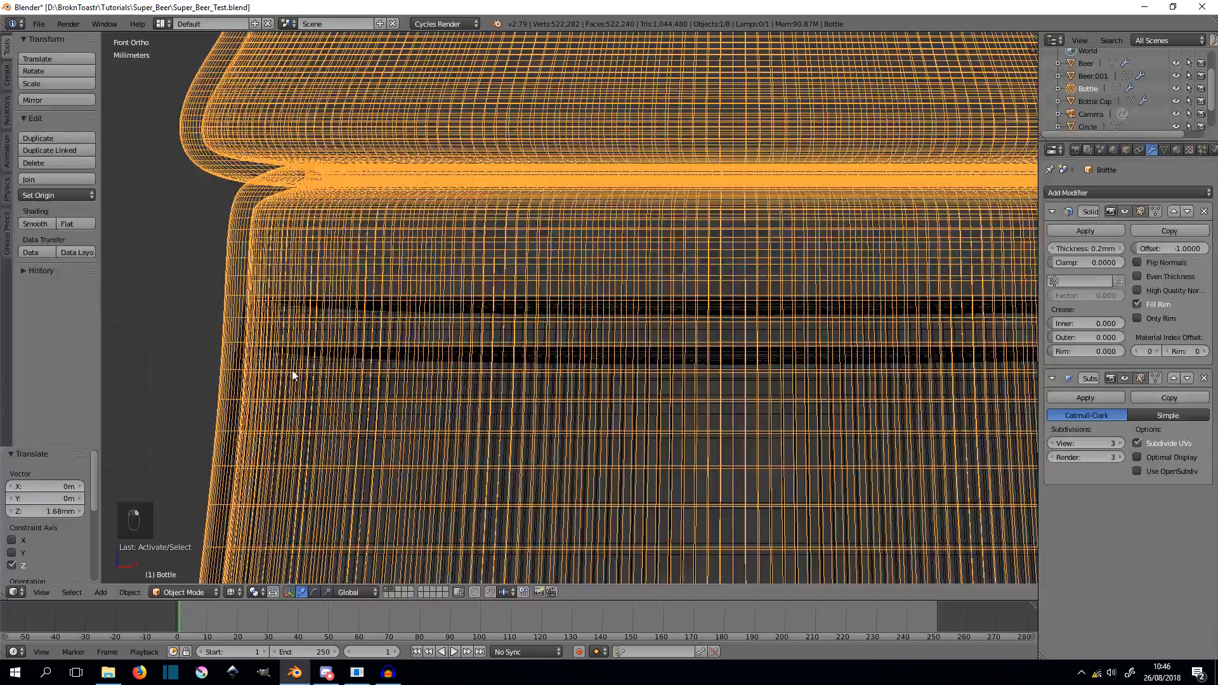
pyautogui.click(242, 374)
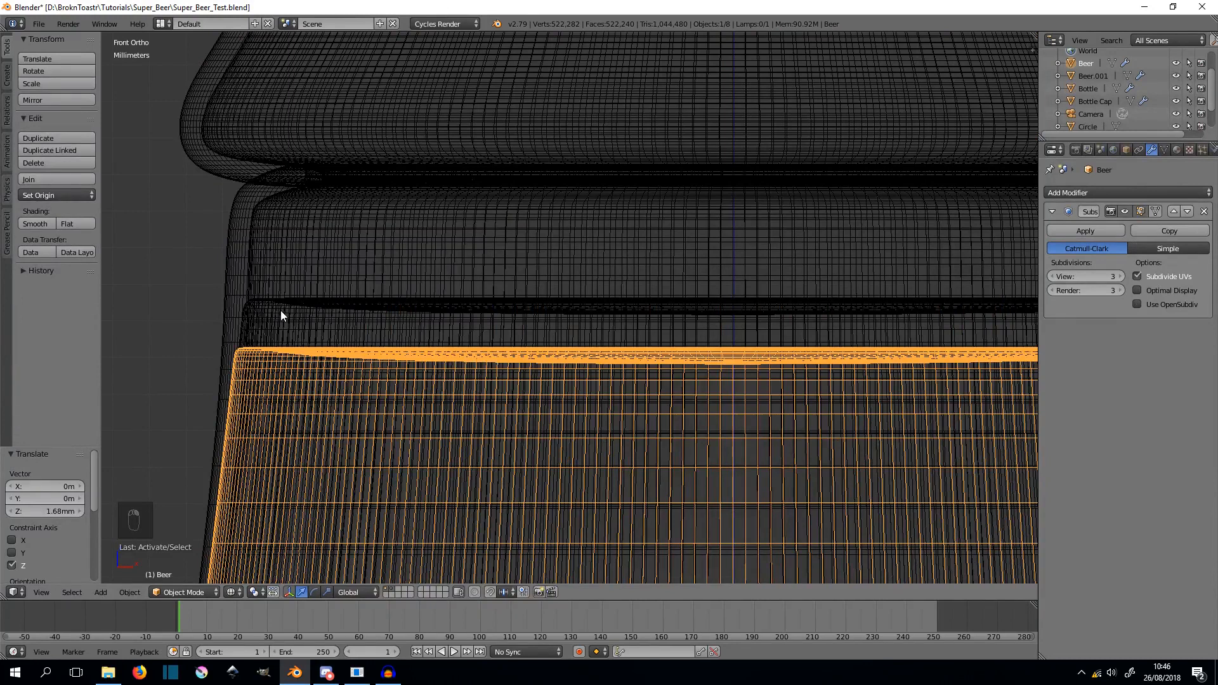
# - Delete the duplicate liquid object Beer.001 from the scene
pyautogui.keyDown('ctrl'); pyautogui.scroll(3, 280, 310); pyautogui.keyUp('ctrl')
pyautogui.click(313, 311)
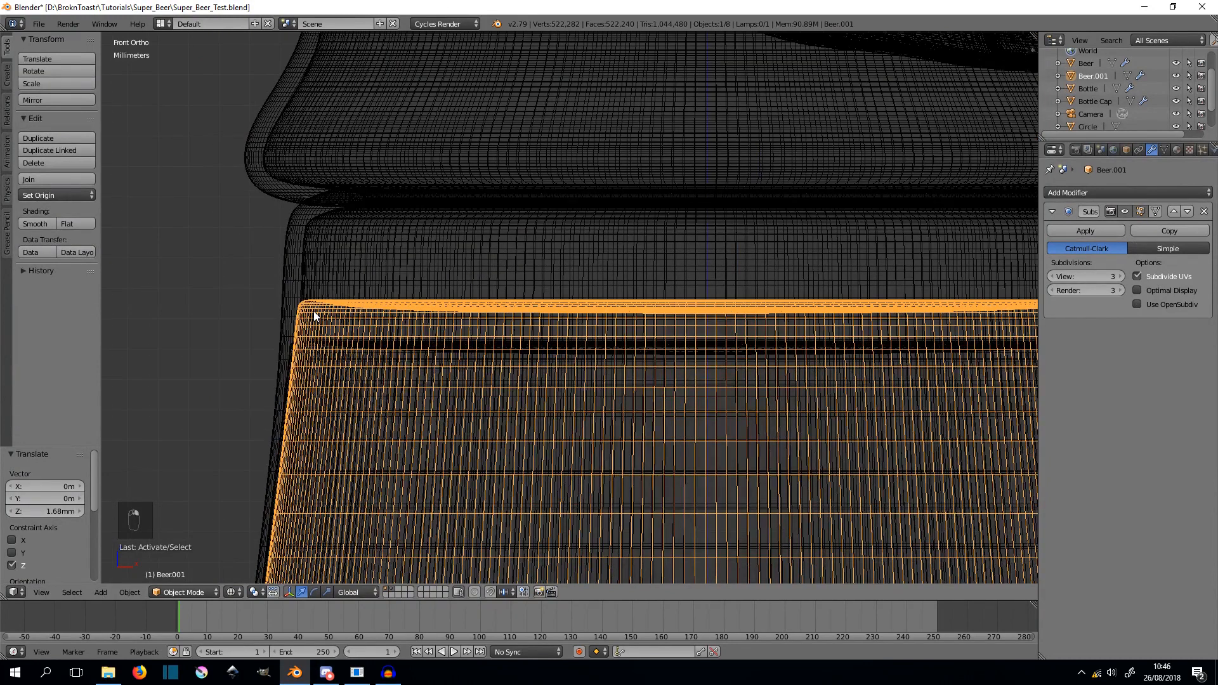
pyautogui.press('x')
pyautogui.click(313, 311)
pyautogui.scroll(-3, 421, 304)
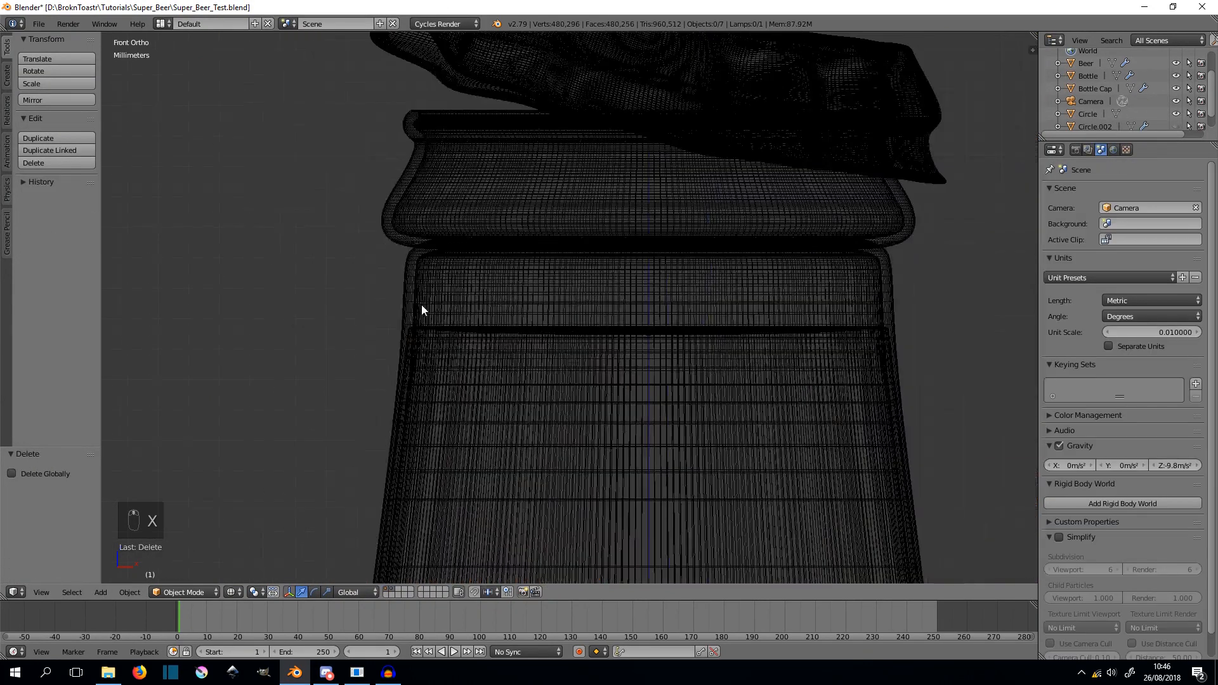
# - Select the circle inside the neck and scale it up by 1.093 toward the glass wall
pyautogui.scroll(-3, 422, 304)
pyautogui.scroll(4, 574, 209)
pyautogui.scroll(-4, 641, 419)
pyautogui.scroll(4, 530, 380)
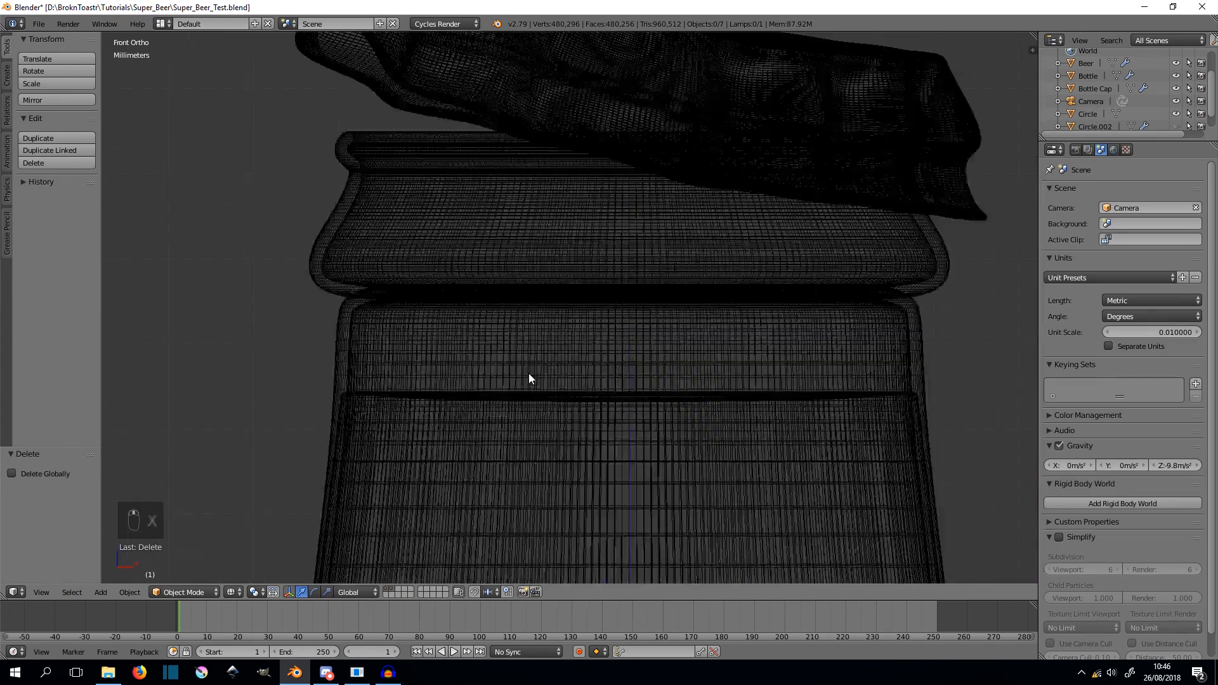
pyautogui.scroll(-2, 531, 378)
pyautogui.click(818, 341)
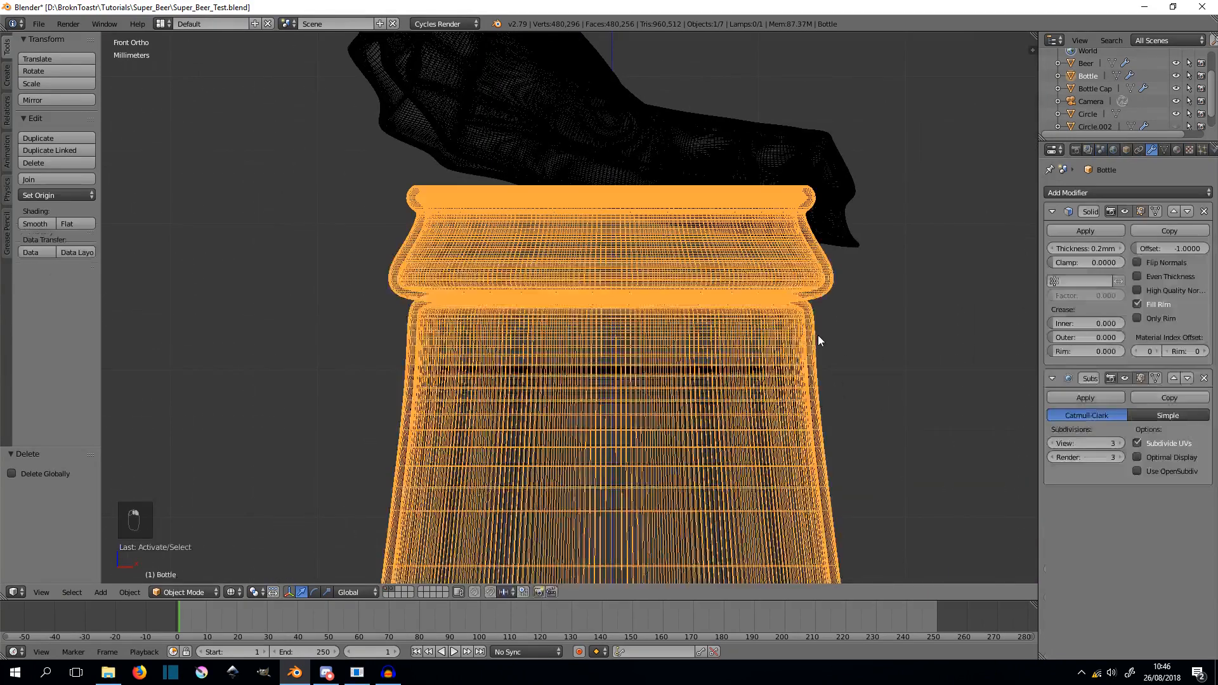
pyautogui.rightClick(793, 346)
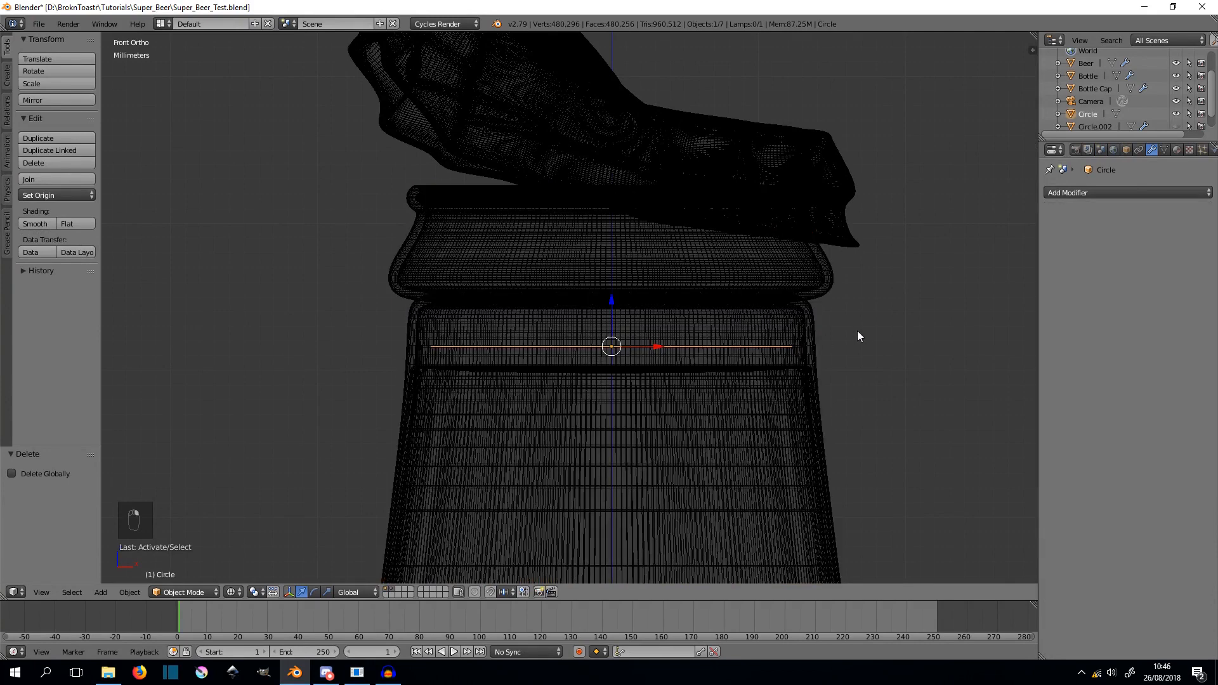
pyautogui.scroll(4, 421, 410)
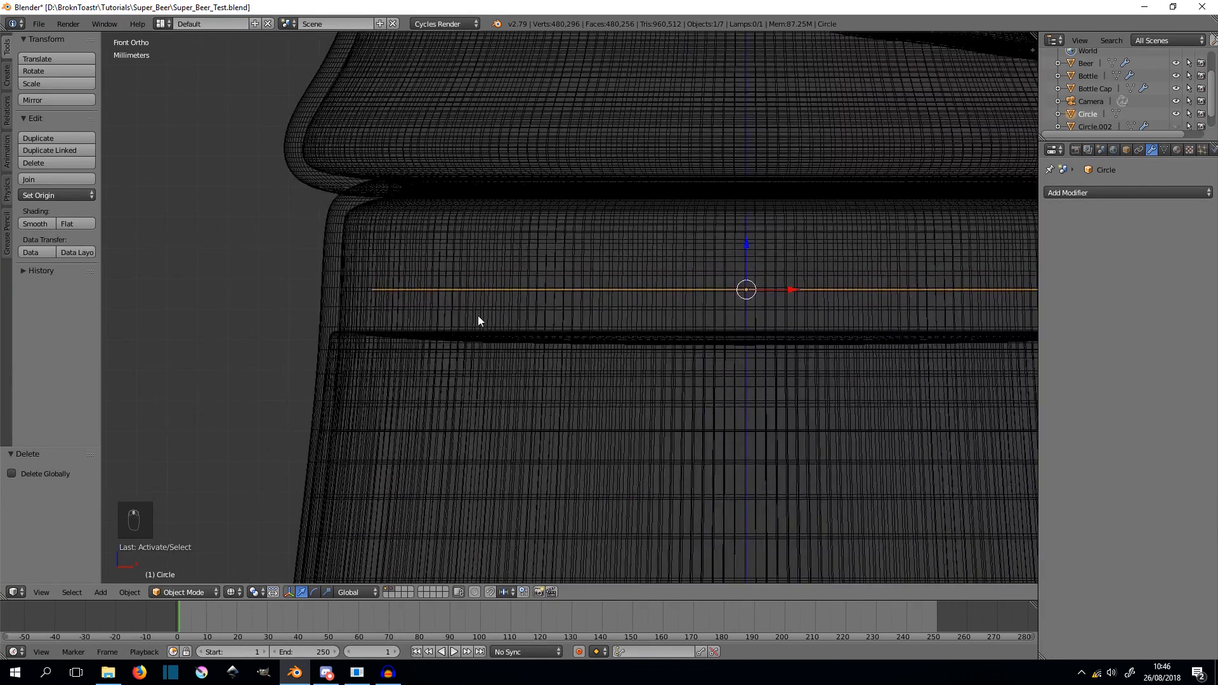
pyautogui.press('s')
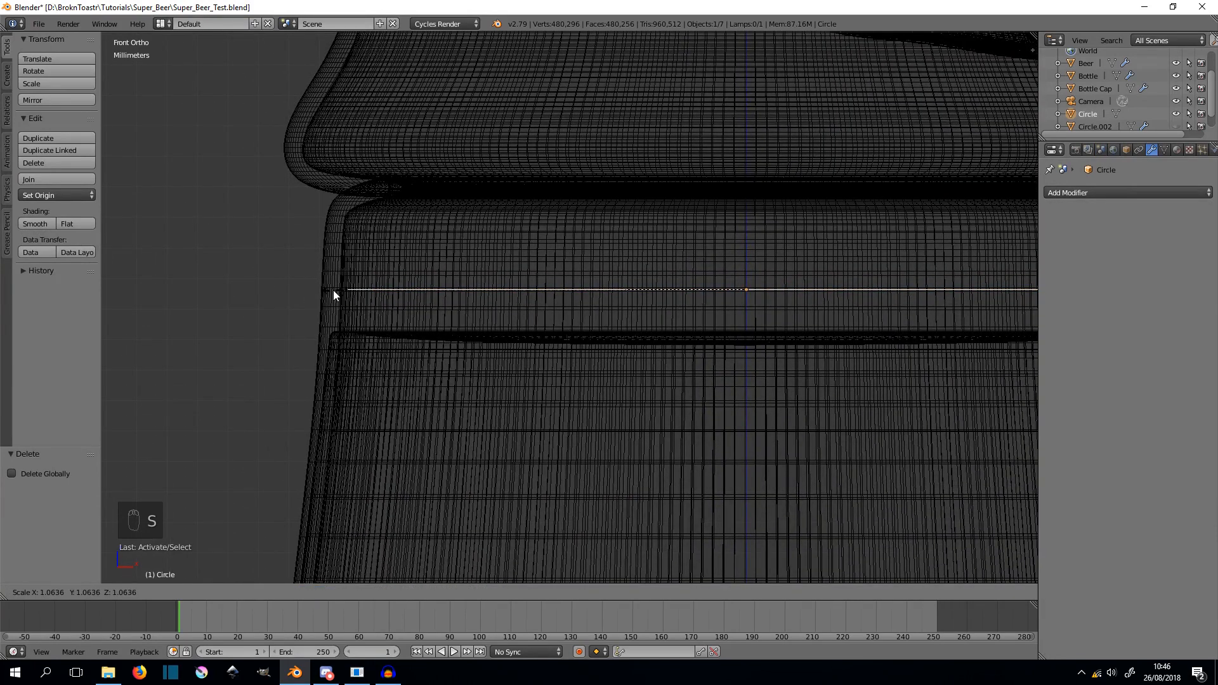
pyautogui.click(321, 290)
# - Lower the circle 1.37 mm along Z onto the liquid surface and scale it by 1.011 to match the liquid's edge
pyautogui.press('g')
pyautogui.press('z')
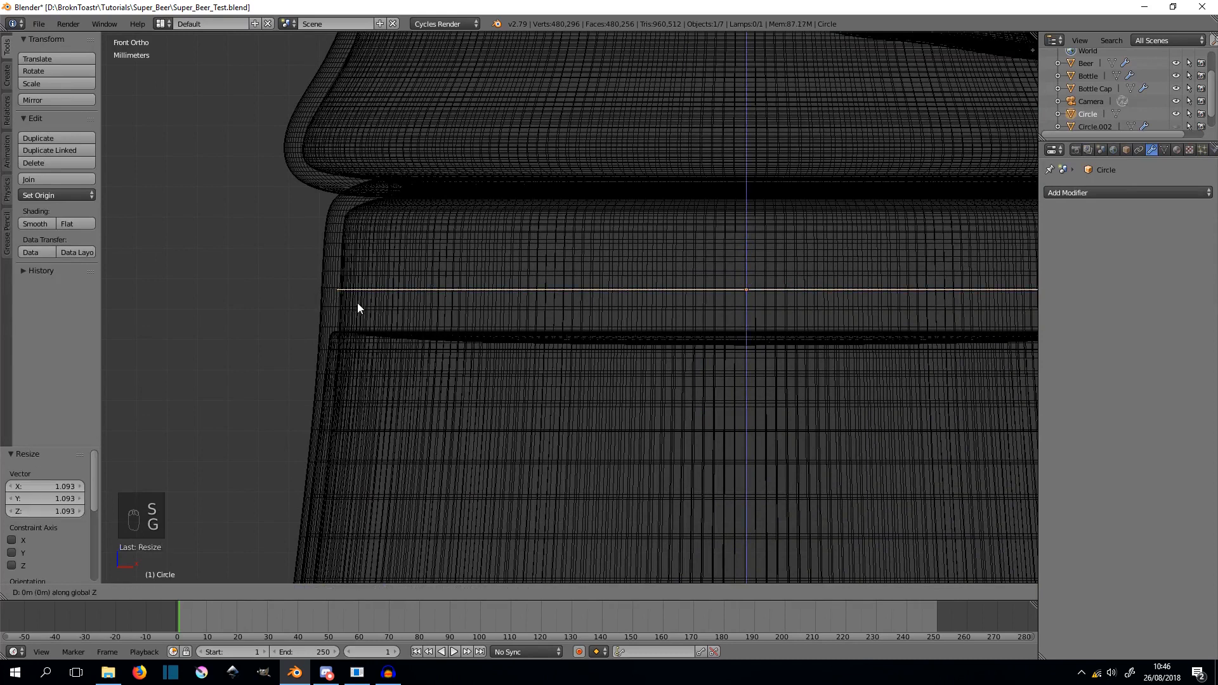
pyautogui.click(359, 345)
pyautogui.scroll(3, 339, 333)
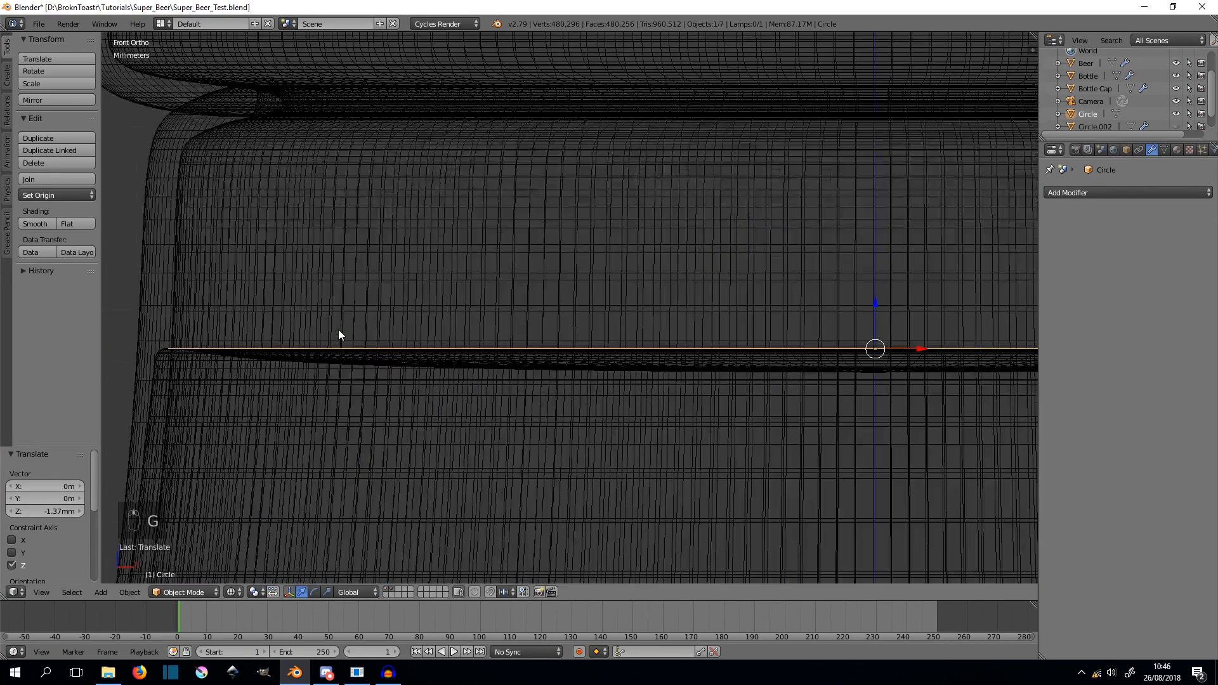
pyautogui.scroll(-3, 404, 317)
pyautogui.press('s')
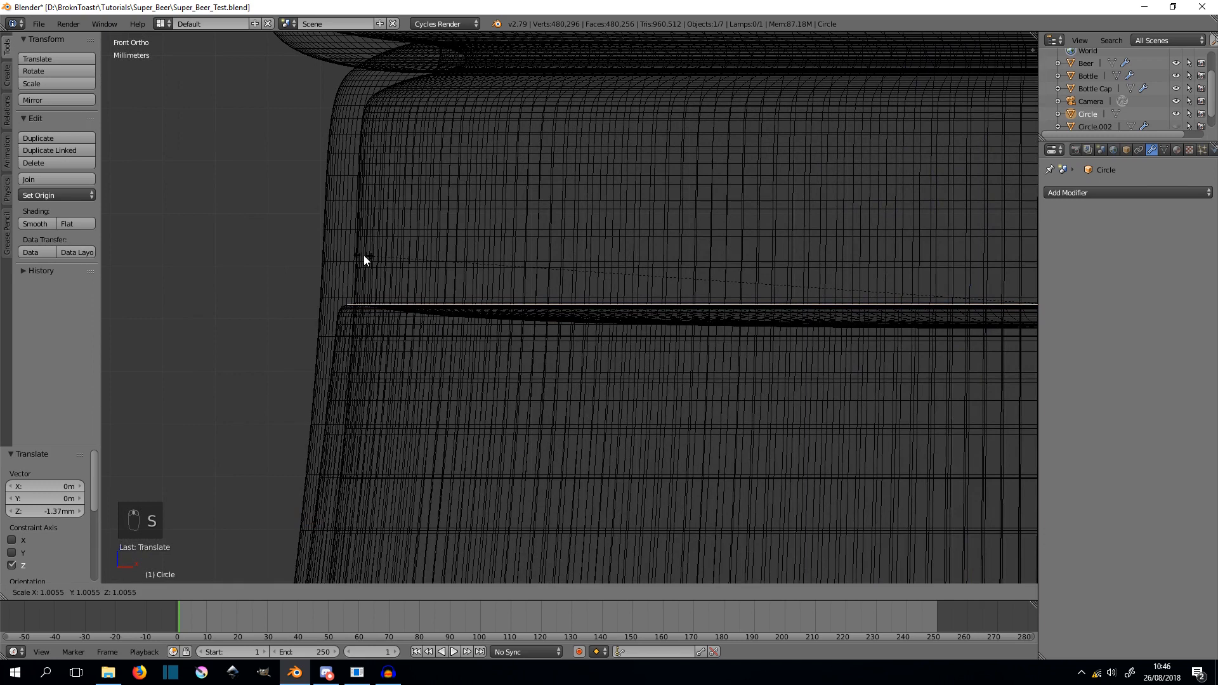
pyautogui.click(360, 255)
pyautogui.keyDown('shift'); pyautogui.moveTo(360, 255); pyautogui.dragTo(274, 300, button='middle'); pyautogui.keyUp('shift')
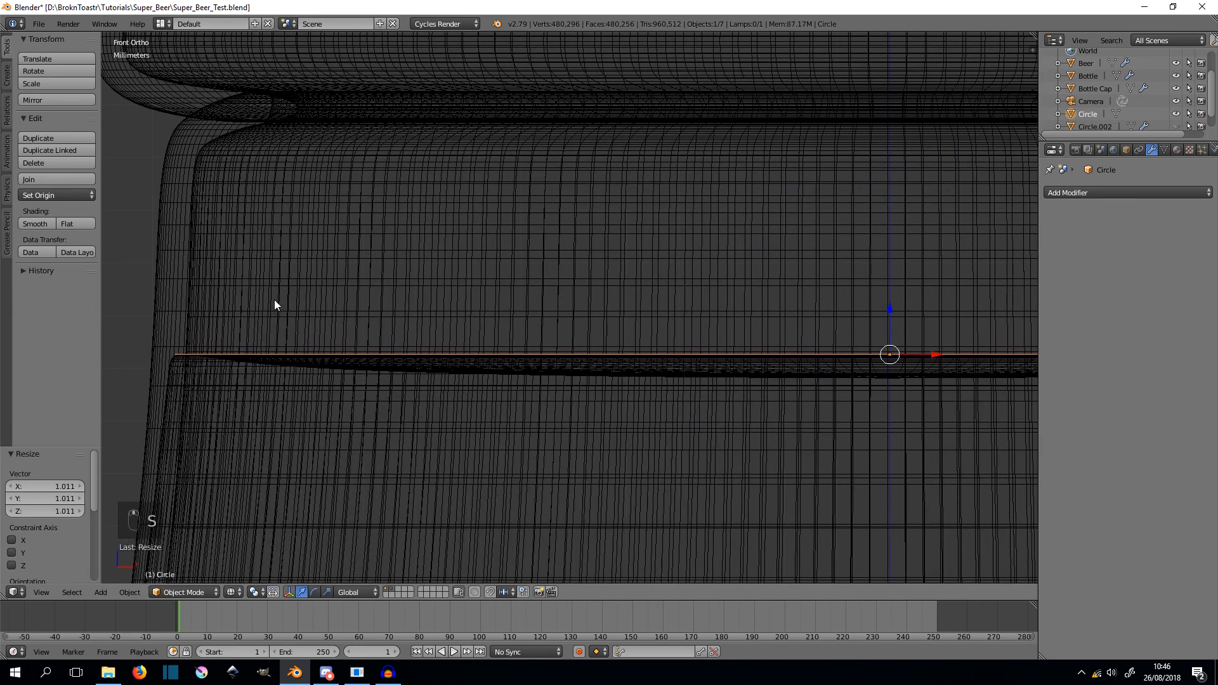
# - In Edit Mode, extrude the circle's edge loop 3.79 mm up along Z and scale the new loop to about 0.97
pyautogui.press('Tab')
pyautogui.scroll(-2, 335, 294)
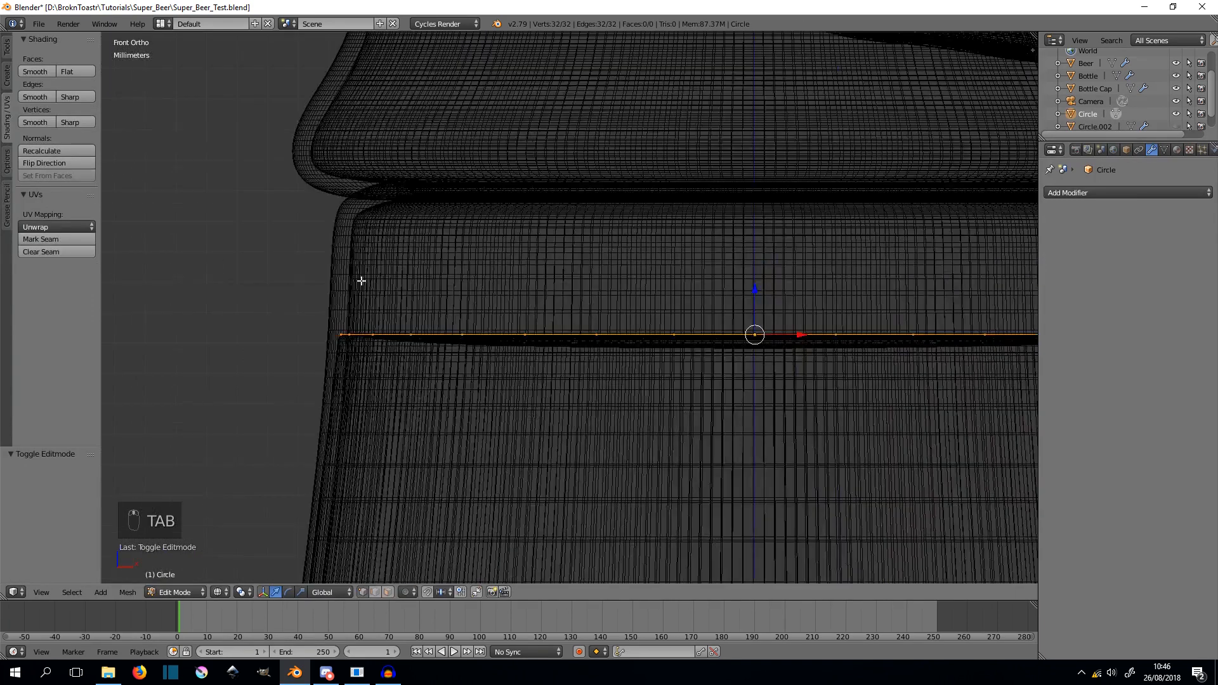
pyautogui.keyDown('shift'); pyautogui.moveTo(361, 281); pyautogui.dragTo(295, 413, button='middle'); pyautogui.keyUp('shift')
pyautogui.press('e')
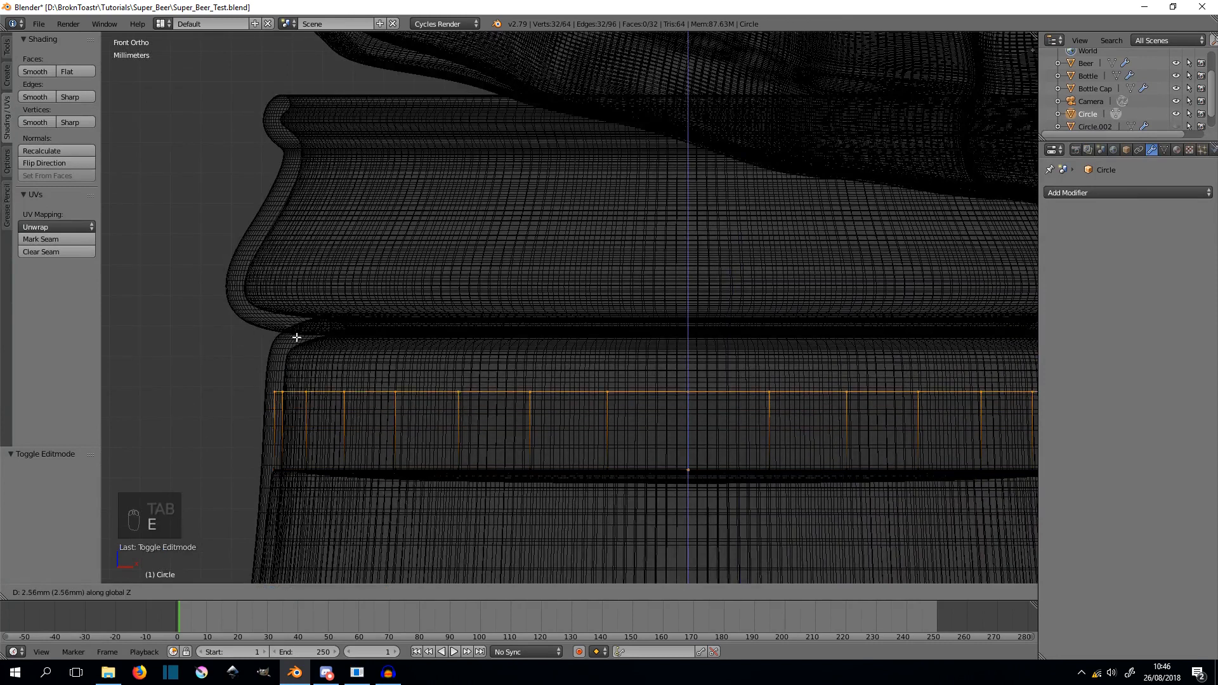
pyautogui.click(299, 301)
pyautogui.press('s')
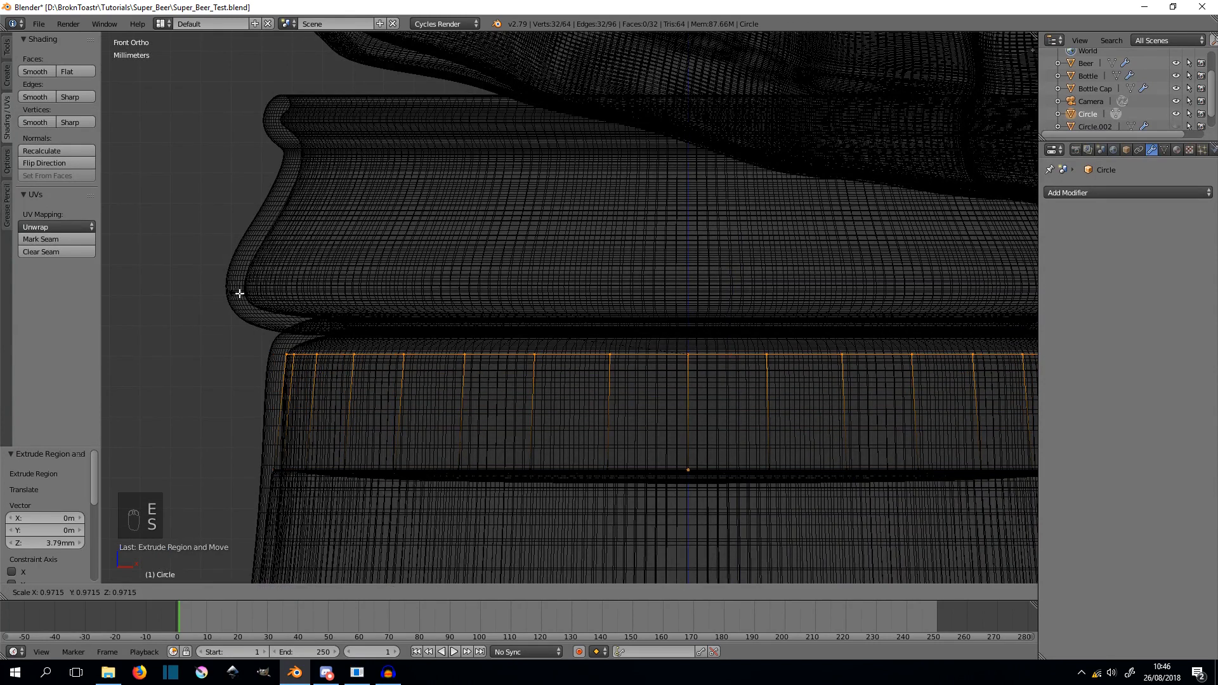
pyautogui.click(239, 292)
# - Extrude the upper loop another 0.687 mm along Z and scale it to 0.893 to follow the neck's inward curve
pyautogui.press('e')
pyautogui.click(239, 272)
pyautogui.press('s')
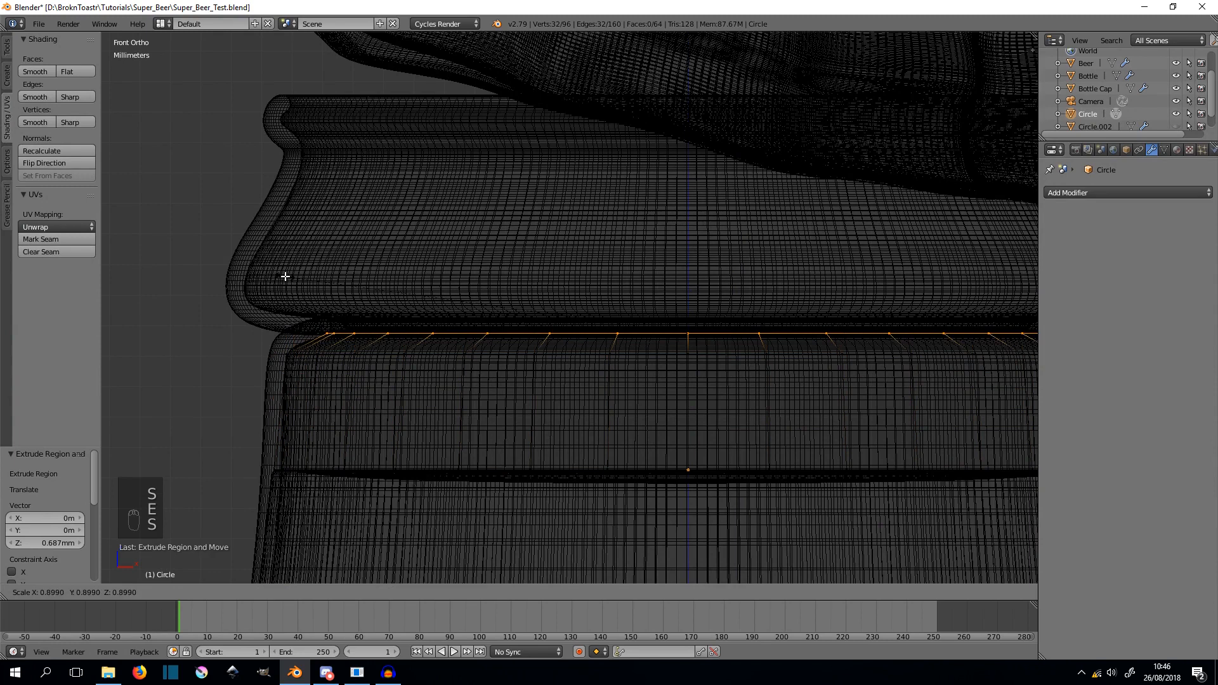
pyautogui.click(283, 278)
# - Add a Subdivision Surface modifier to the extruded circle
pyautogui.click(1133, 191)
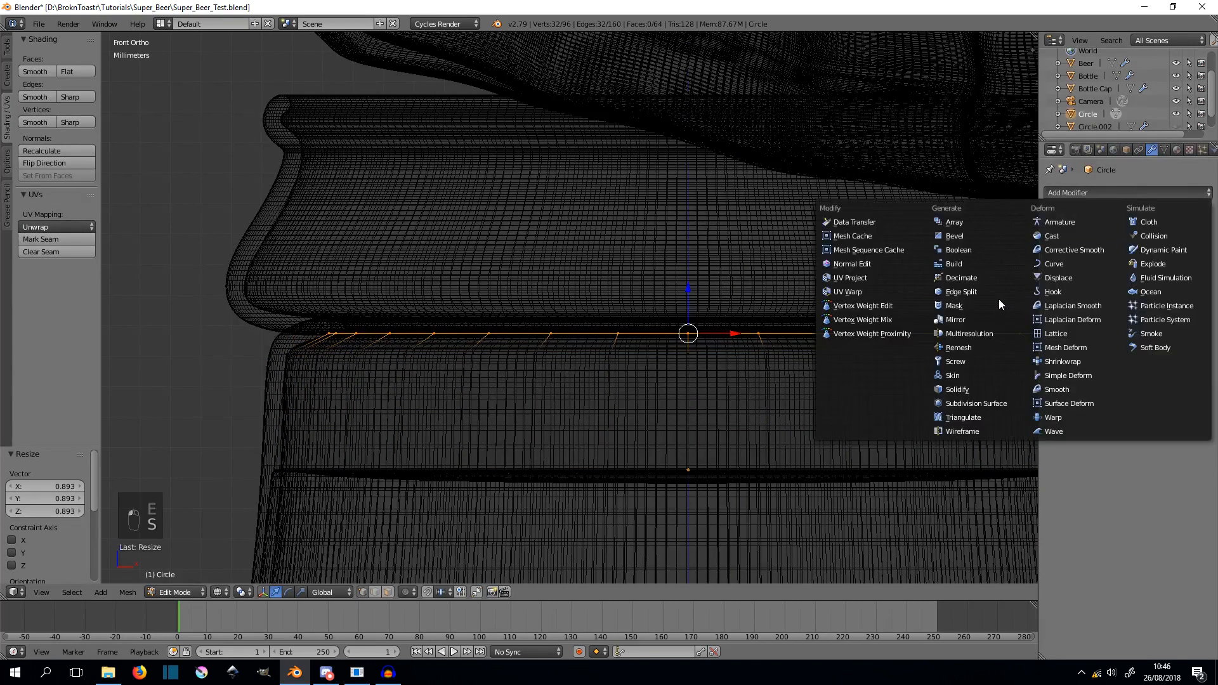
pyautogui.click(976, 404)
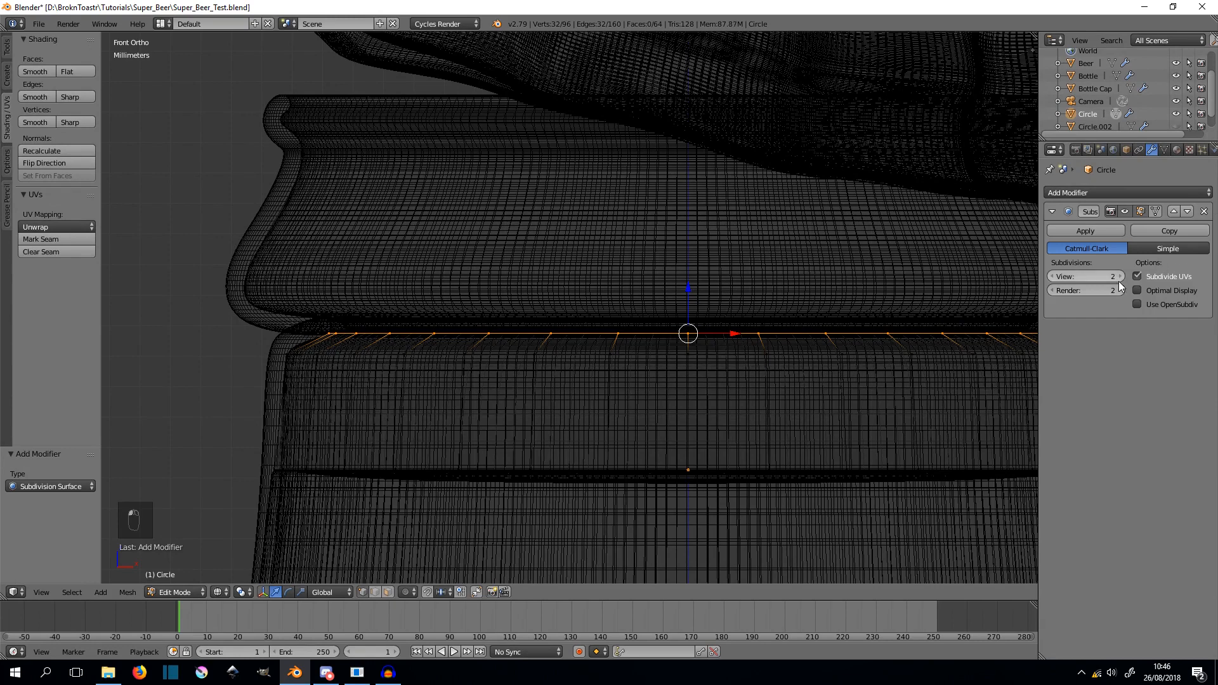
# - Leave mesh editing and delete the Circle object inside the bottle neck
pyautogui.scroll(2, 668, 403)
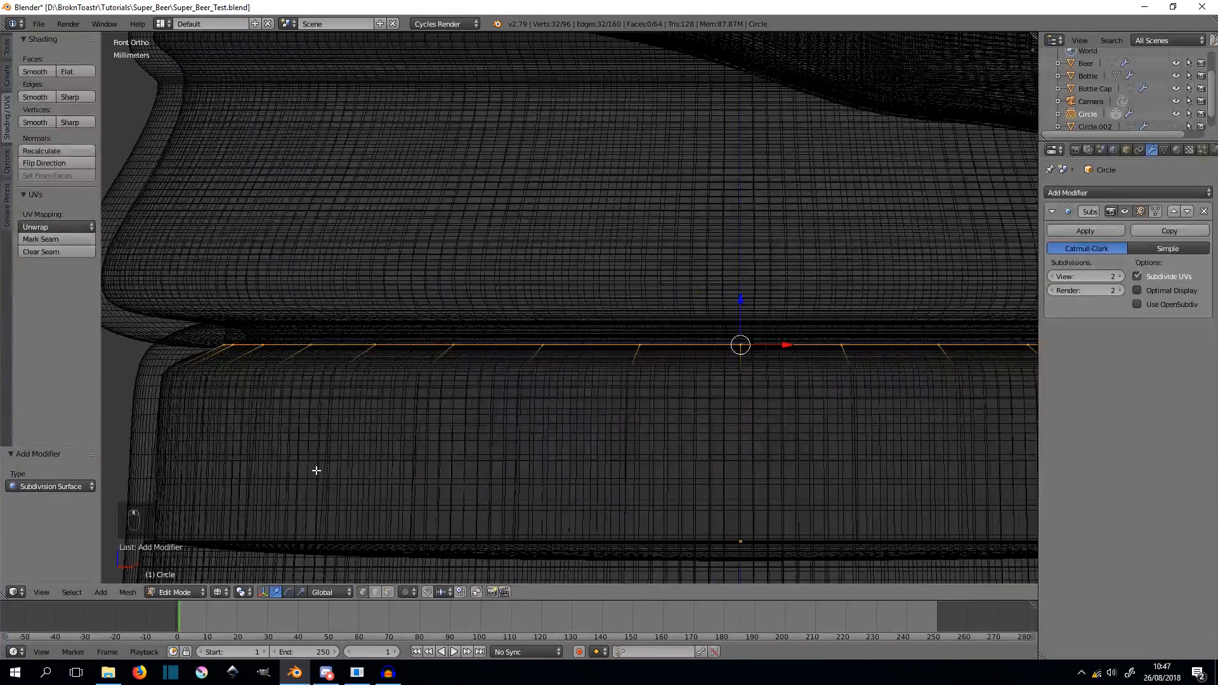
pyautogui.keyDown('shift'); pyautogui.moveTo(318, 470); pyautogui.dragTo(601, 444, button='middle'); pyautogui.keyUp('shift')
pyautogui.scroll(-3, 413, 424)
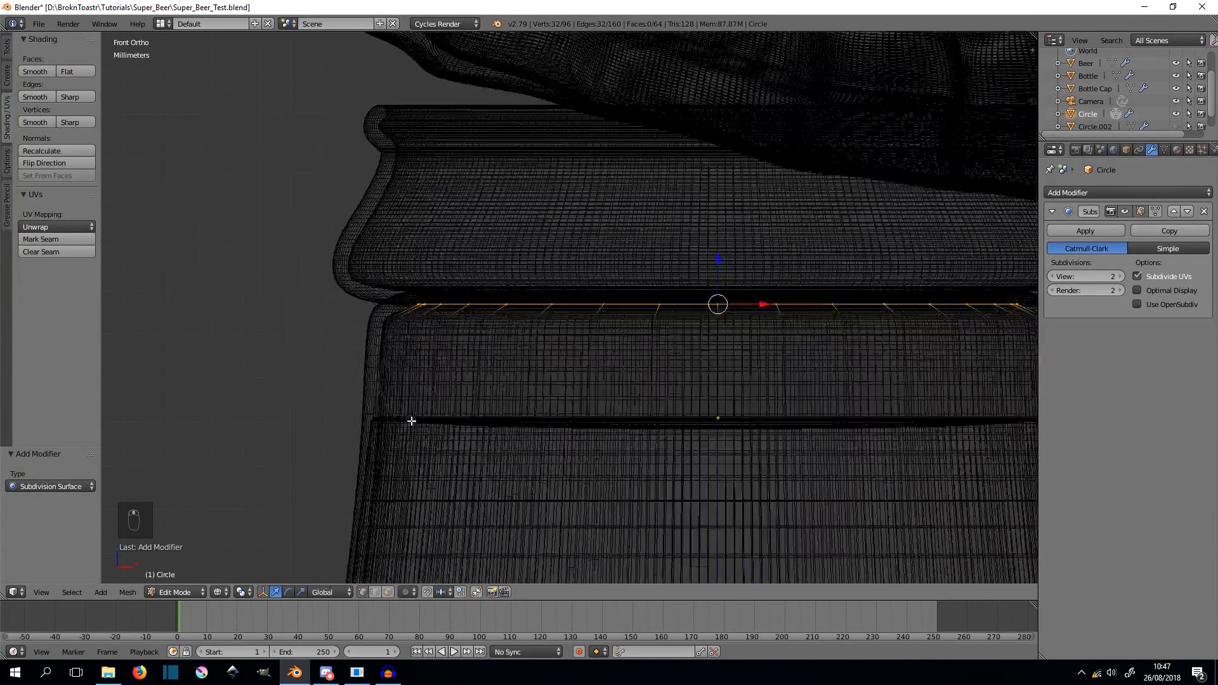
pyautogui.press('Tab')
pyautogui.press('Delete')
pyautogui.click(474, 374)
pyautogui.scroll(-3, 462, 362)
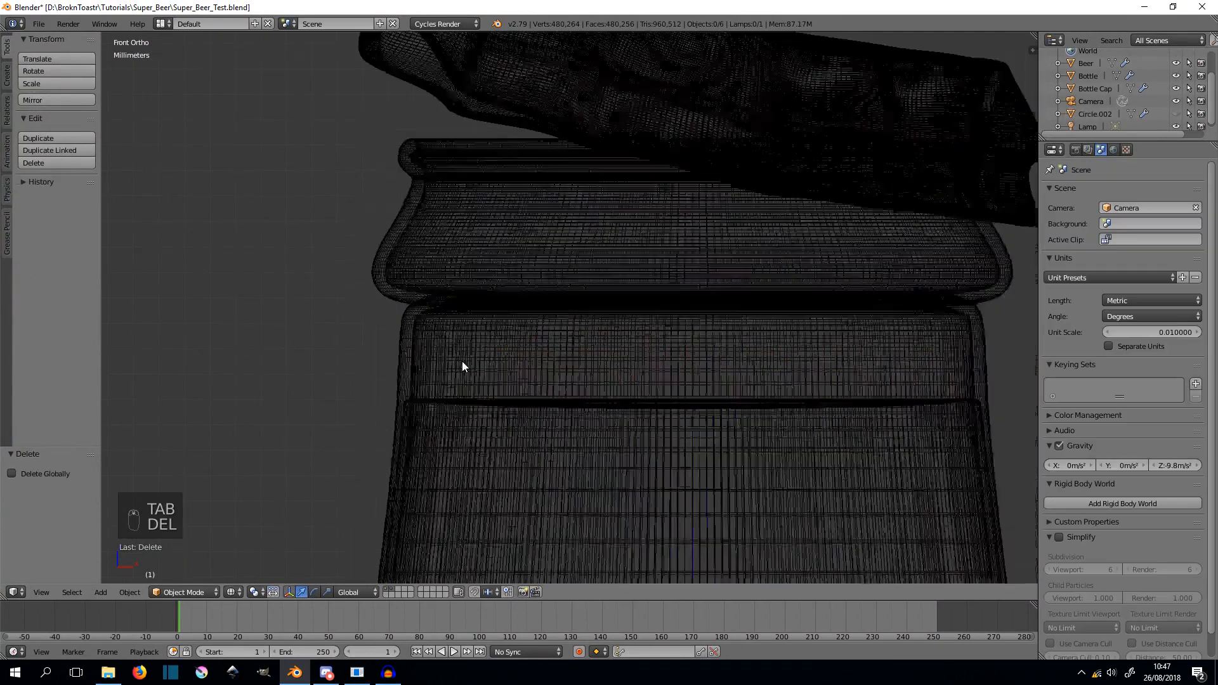
# - In the Bottle mesh, select the whole neck from the rim down to the edge loop at the beer's surface
pyautogui.scroll(3, 413, 295)
pyautogui.rightClick(417, 286)
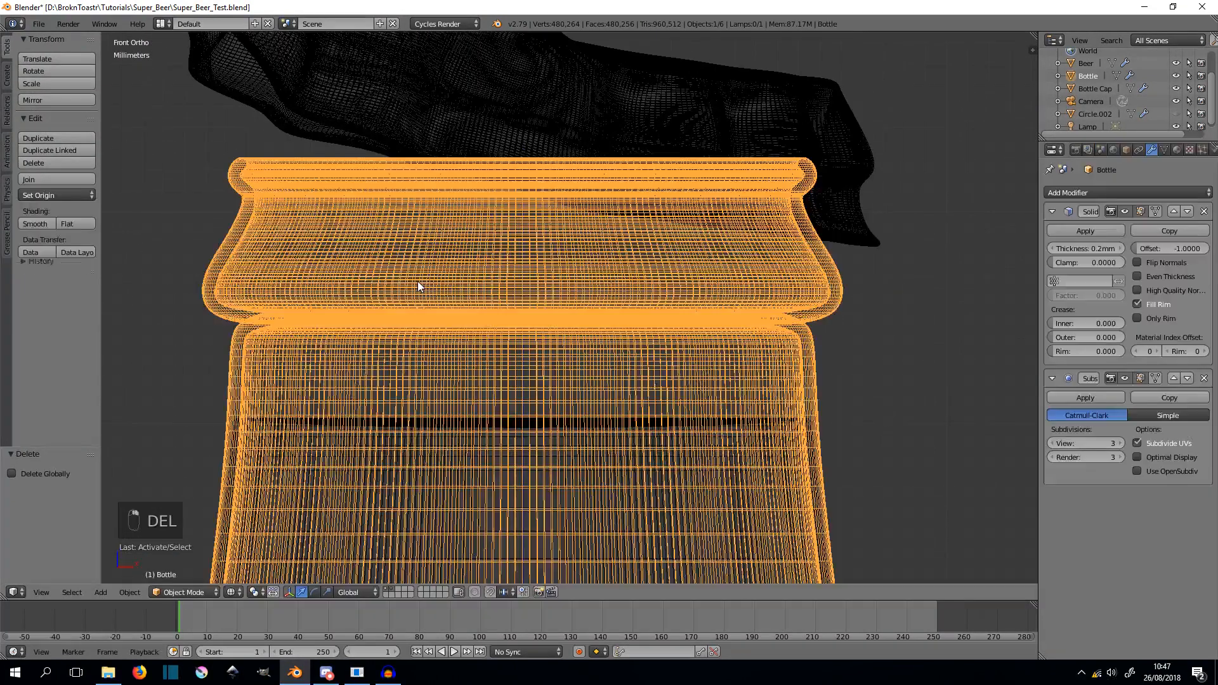
pyautogui.press('Tab')
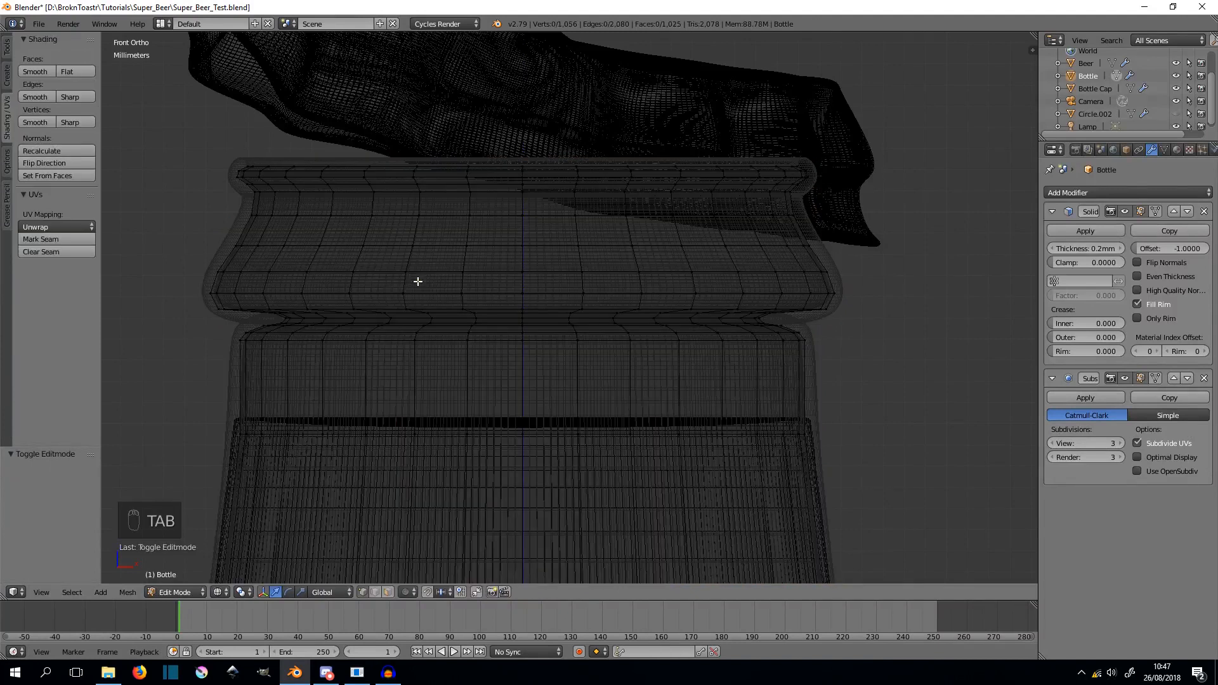
pyautogui.press('b')
pyautogui.press('b')
pyautogui.moveTo(177, 127); pyautogui.dragTo(899, 398)
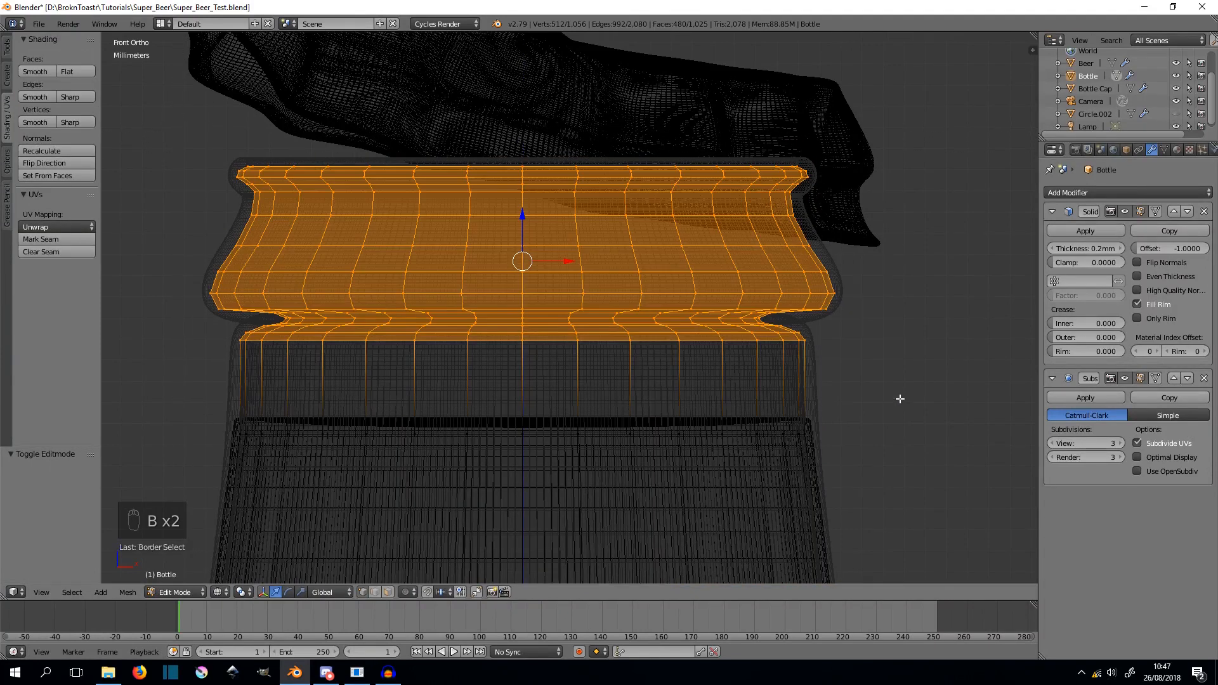
pyautogui.keyDown('alt'); pyautogui.rightClick(753, 433); pyautogui.keyUp('alt')
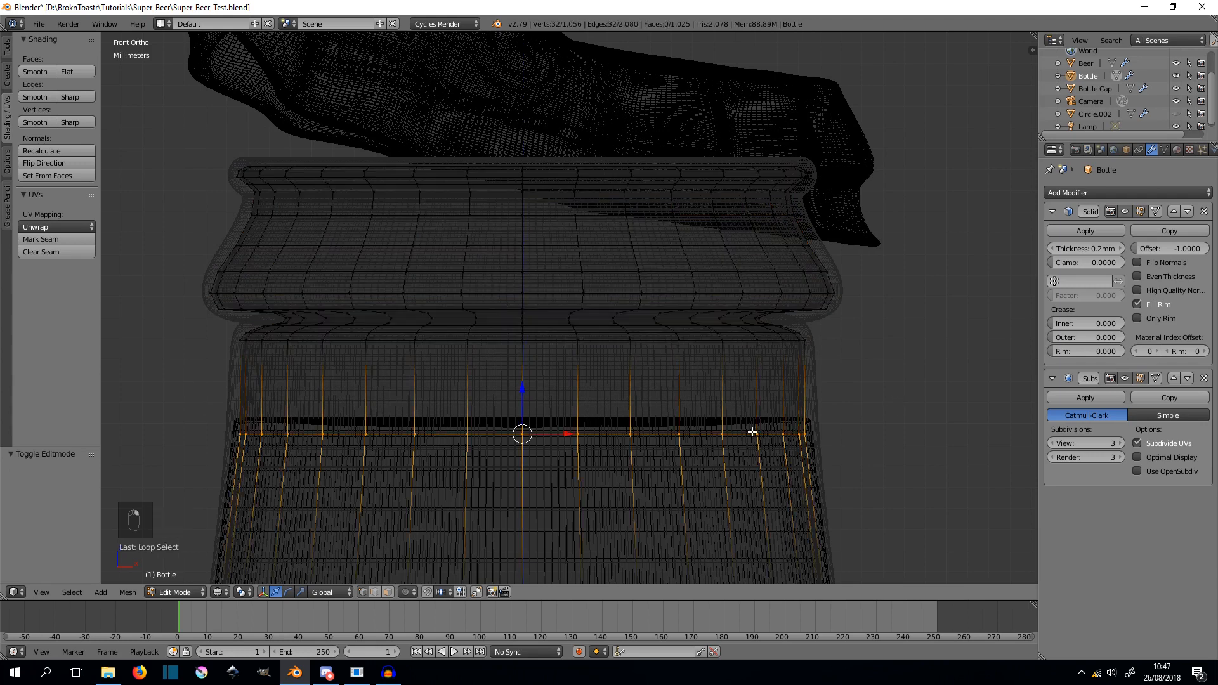
pyautogui.hotkey('ctrl', 'z')
pyautogui.keyDown('alt'); pyautogui.keyDown('shift'); pyautogui.rightClick(735, 437); pyautogui.keyUp('shift'); pyautogui.keyUp('alt')
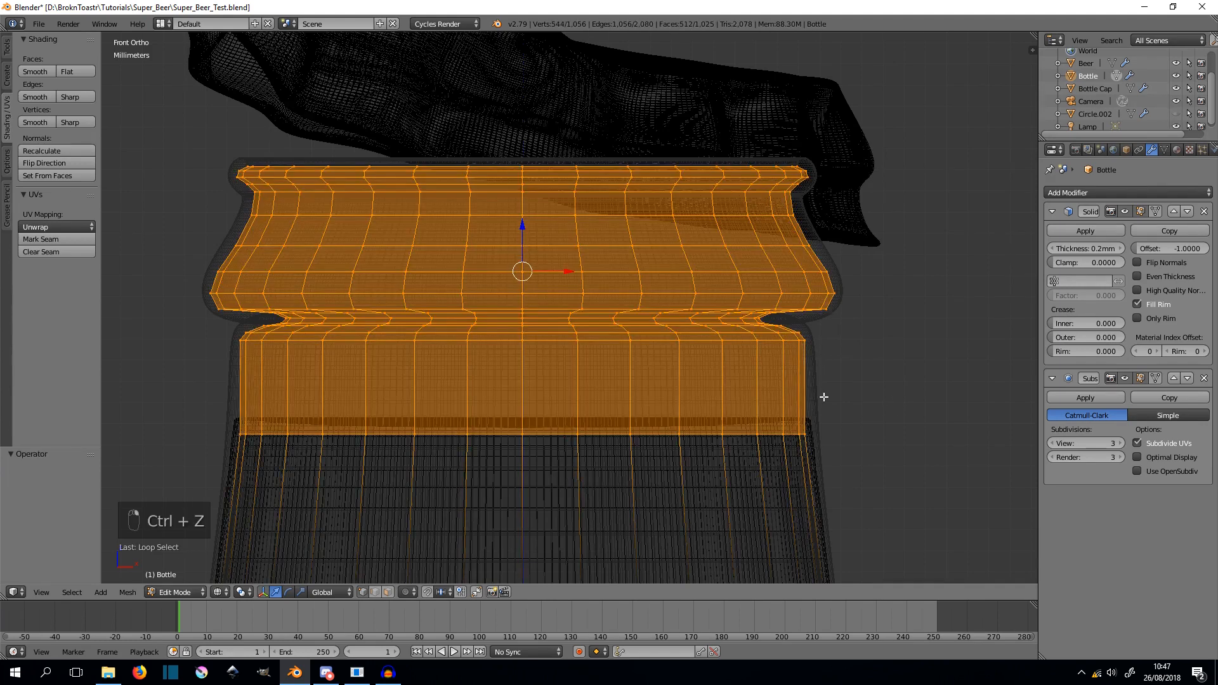
# - Duplicate the selected neck geometry in place, separate it into its own object, and select that object
pyautogui.hotkey('shift', 'd')
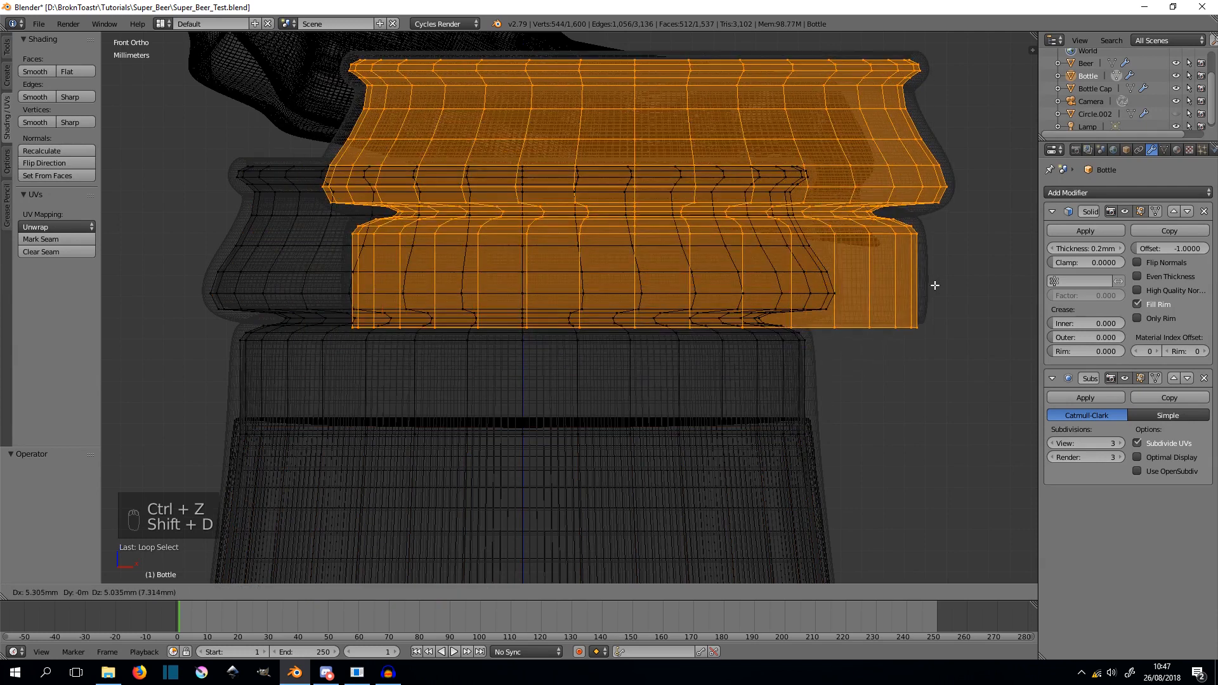
pyautogui.rightClick(935, 285)
pyautogui.press('p')
pyautogui.click(935, 284)
pyautogui.press('Tab')
pyautogui.rightClick(529, 281)
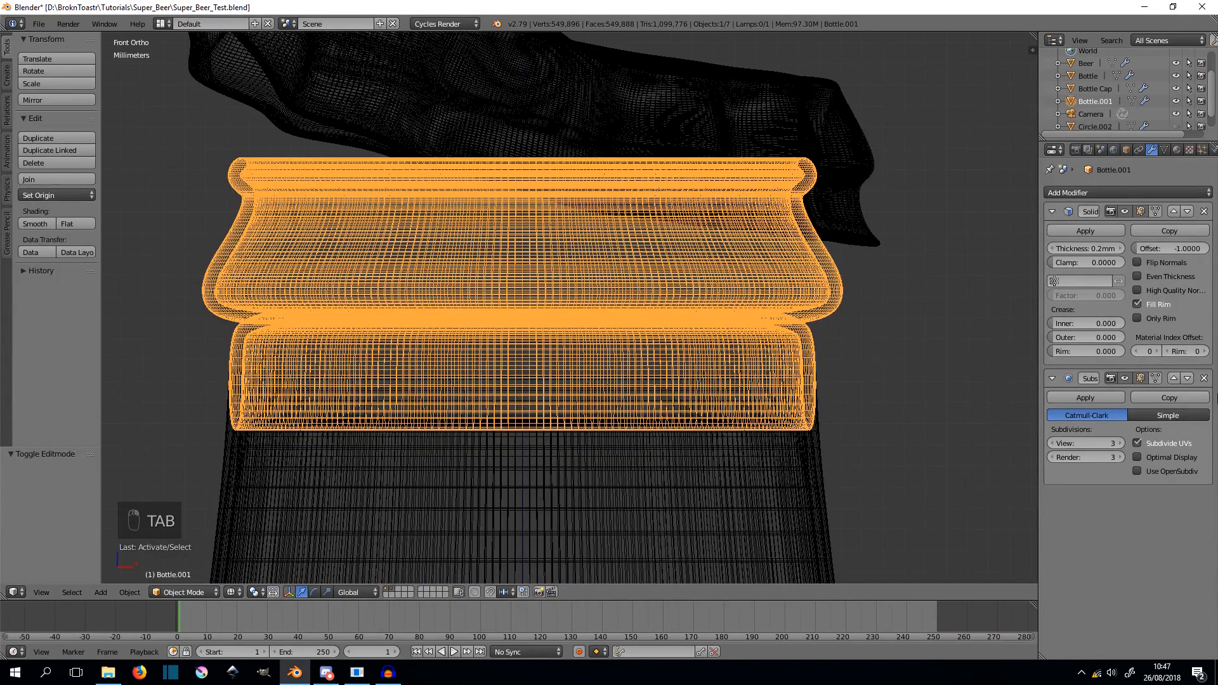
# - Remove the Solidify modifier from the separated neck piece and raise its bottom edge loop about 0.72 mm along Z
pyautogui.click(1204, 210)
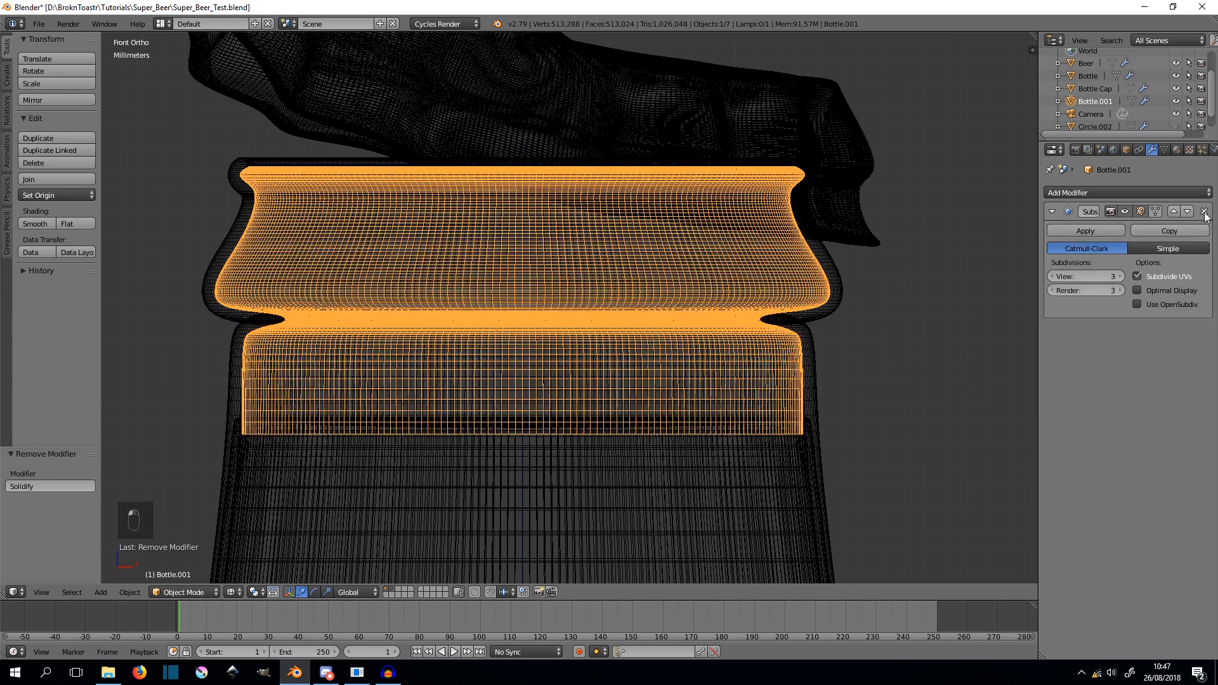
pyautogui.keyDown('shift'); pyautogui.moveTo(505, 431); pyautogui.dragTo(525, 356, button='middle'); pyautogui.keyUp('shift')
pyautogui.press('Tab')
pyautogui.keyDown('alt'); pyautogui.rightClick(522, 367); pyautogui.keyUp('alt')
pyautogui.press('g')
pyautogui.middleClick(485, 448)
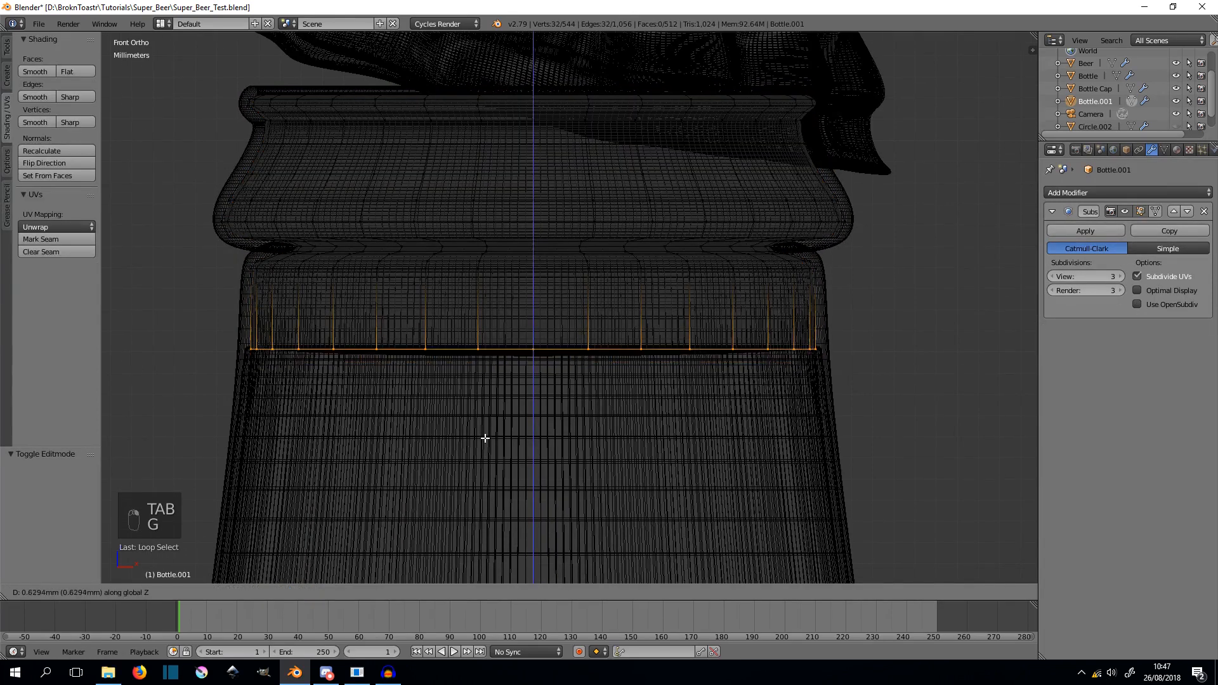
pyautogui.click(484, 438)
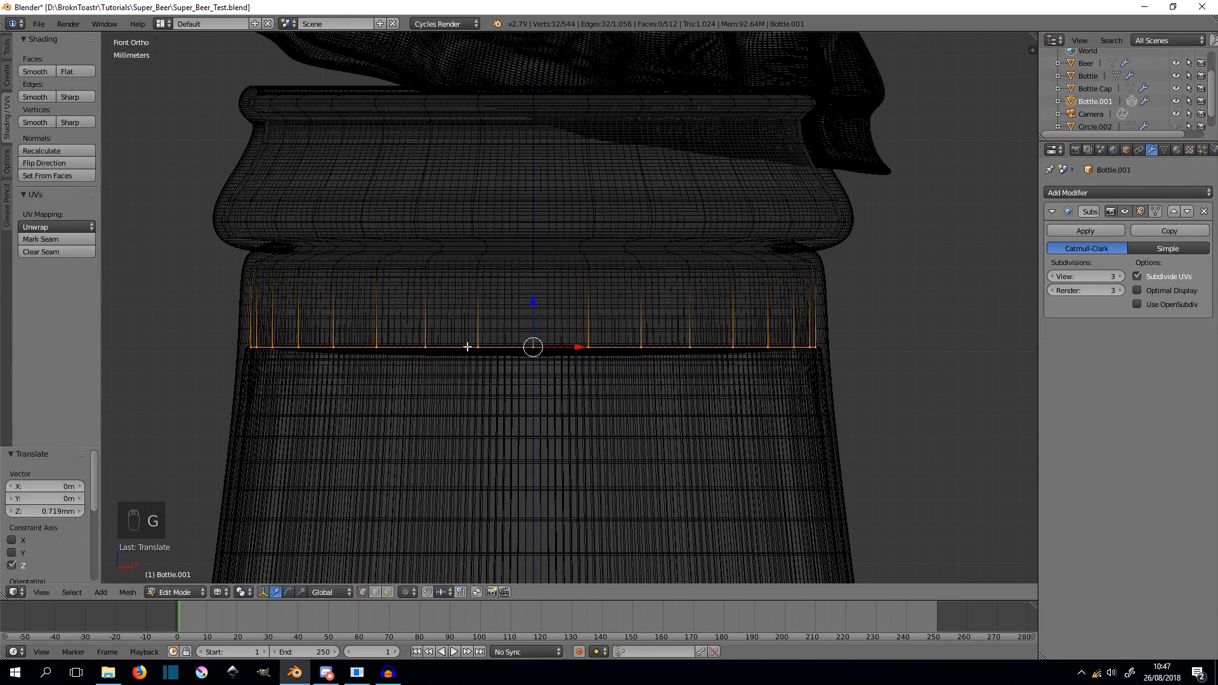
# - Extrude the neck piece's top edge loop about 2.73 mm upward along Z
pyautogui.press('Tab')
pyautogui.keyDown('shift'); pyautogui.moveTo(582, 373); pyautogui.dragTo(598, 434, button='middle'); pyautogui.keyUp('shift')
pyautogui.press('Tab')
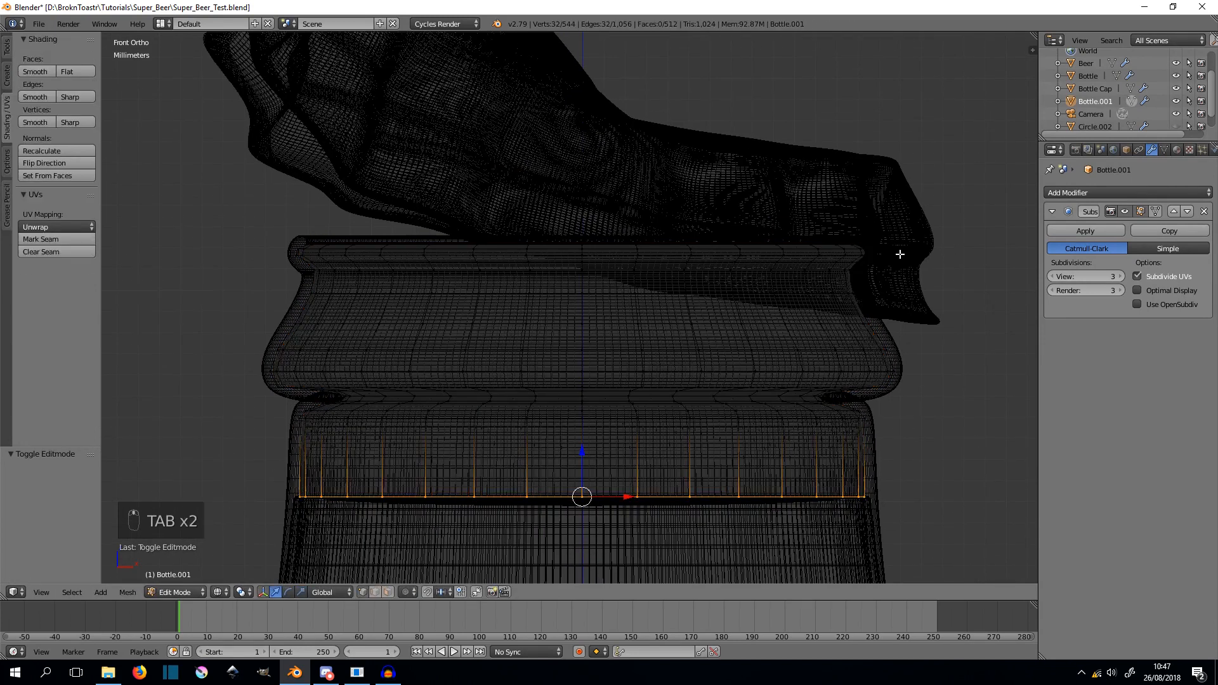
pyautogui.keyDown('alt'); pyautogui.rightClick(651, 240); pyautogui.keyUp('alt')
pyautogui.press('e')
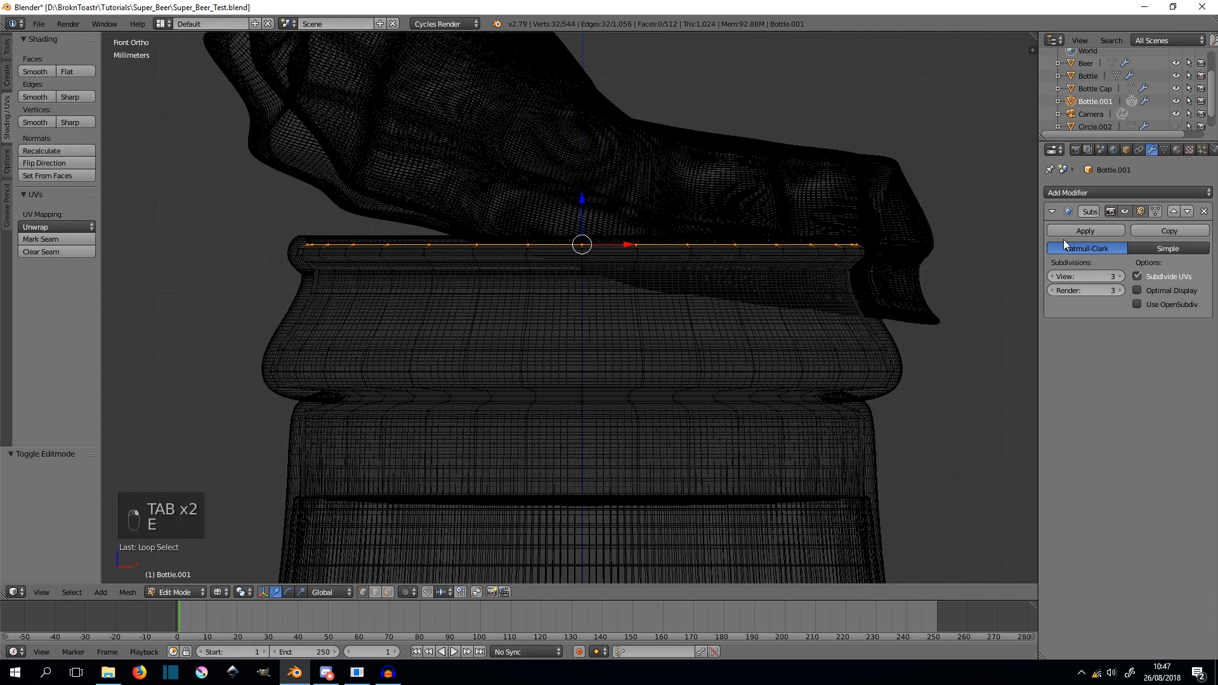
pyautogui.press('z')
pyautogui.press('e')
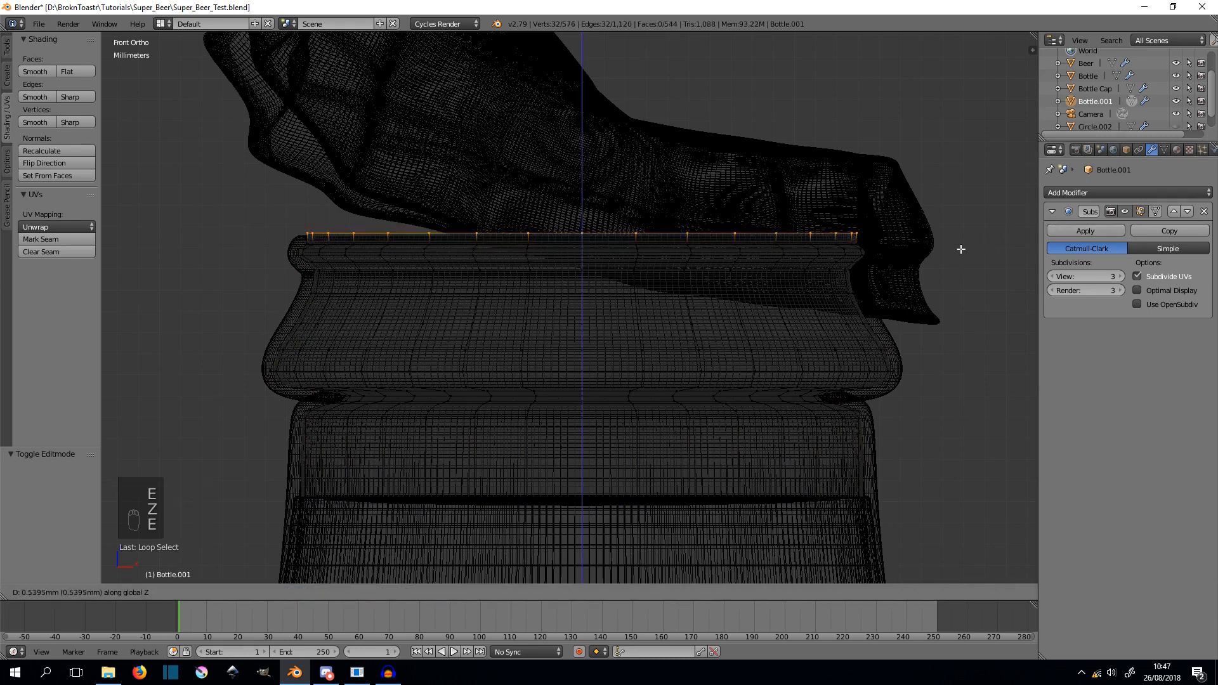
pyautogui.click(950, 202)
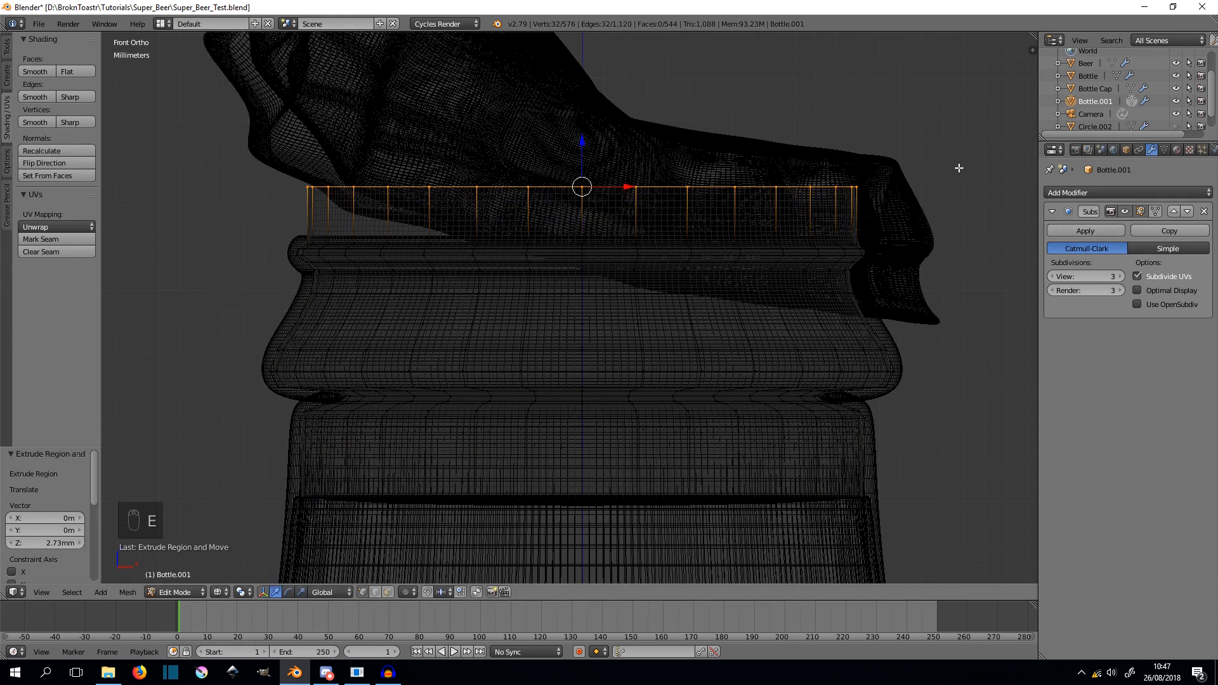
# - Tilt the extruded loop about -7.27°, scale it to about 0.765, and move it about -2.85 mm in X and -1.05 mm in Z
pyautogui.press('r')
pyautogui.click(924, 125)
pyautogui.press('s')
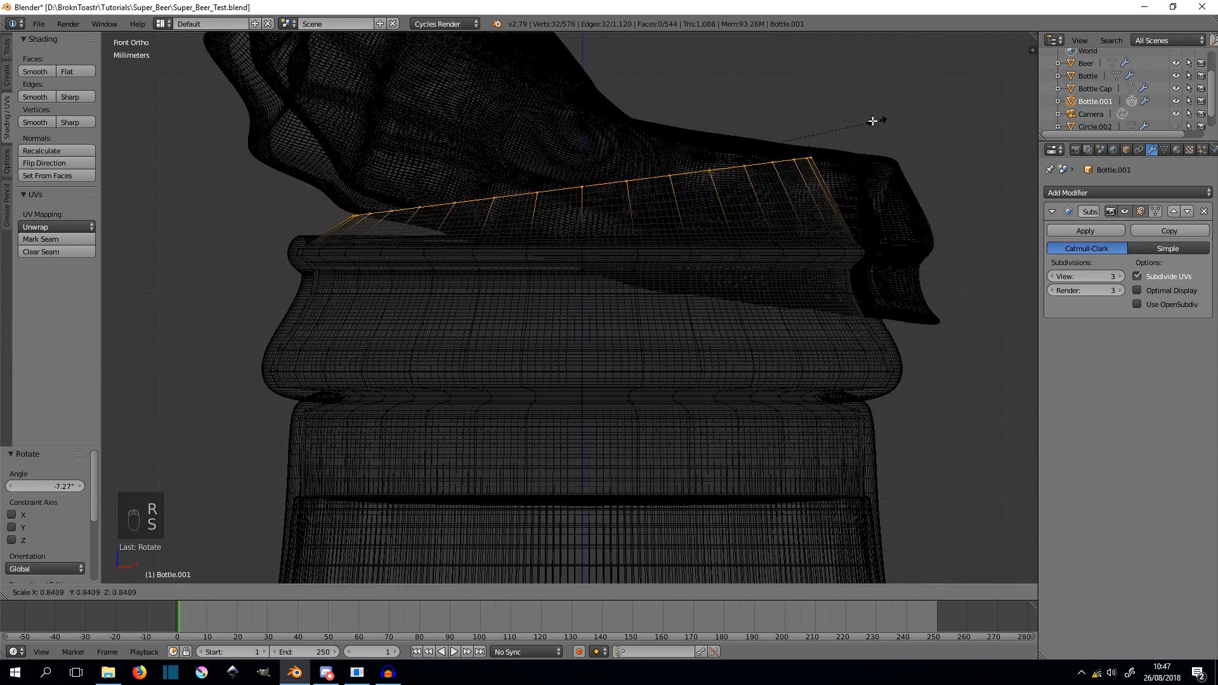
pyautogui.click(849, 121)
pyautogui.press('g')
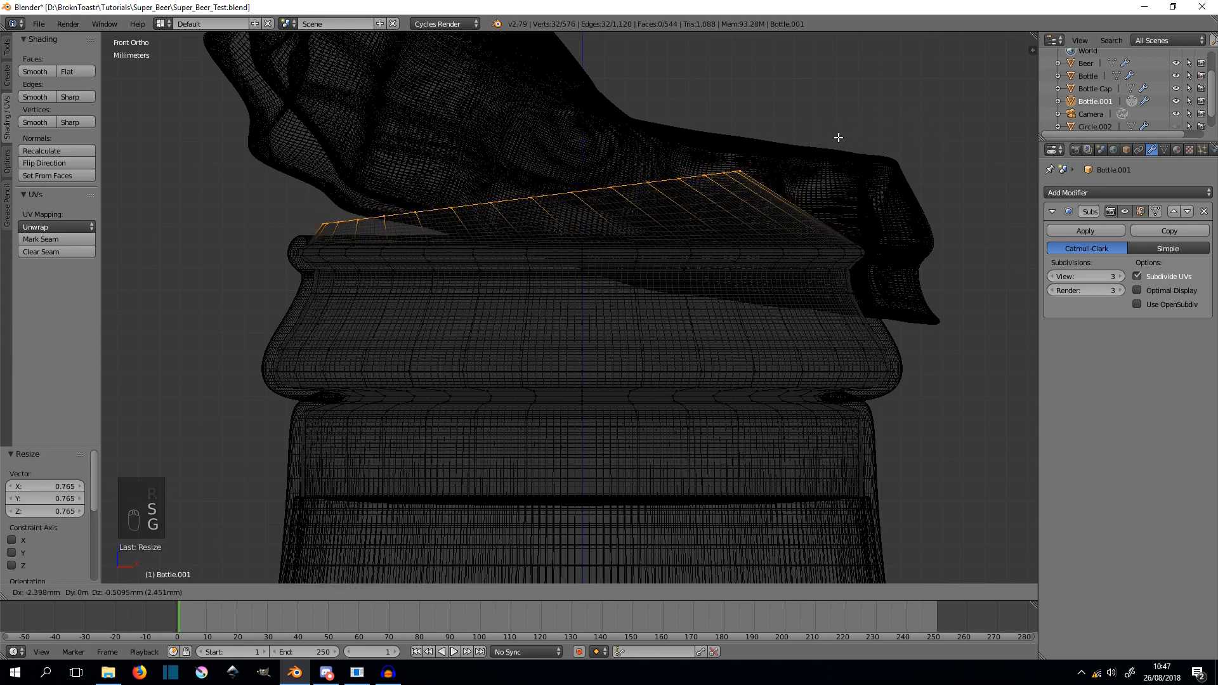
pyautogui.click(835, 147)
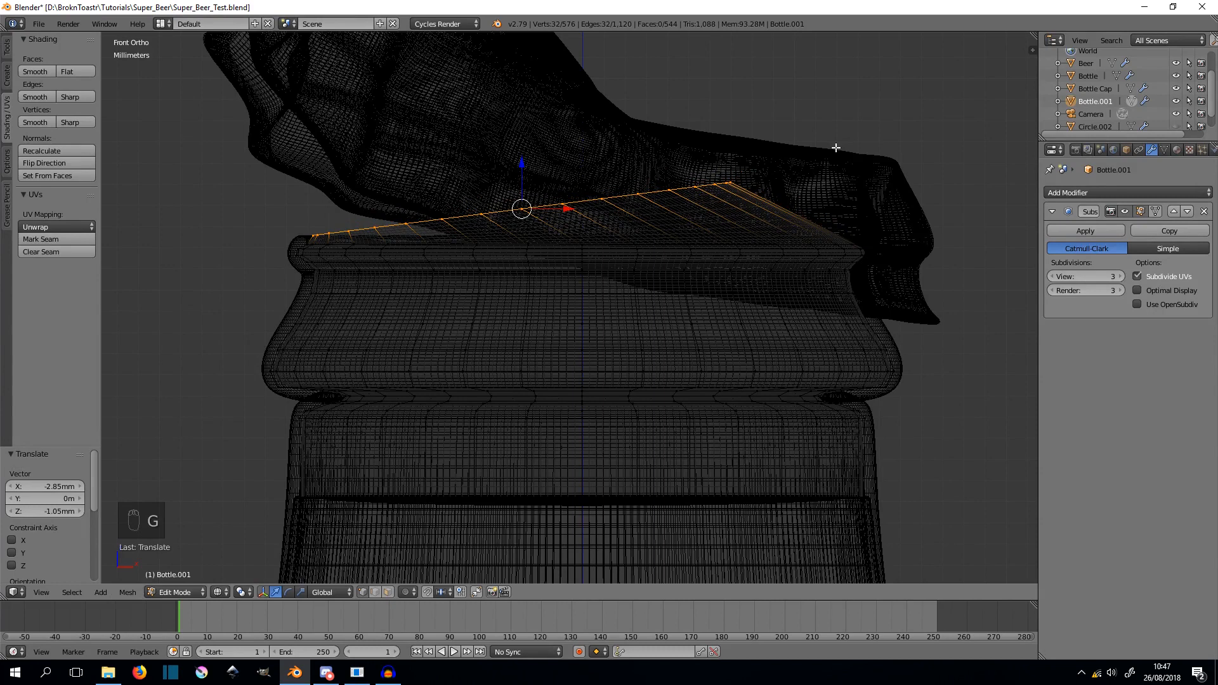
# - Extrude the loop about -2.64 mm in X, tilt it about -27.7°, and shift it about -3.99 mm in X and 2.73 mm in Z
pyautogui.press('e')
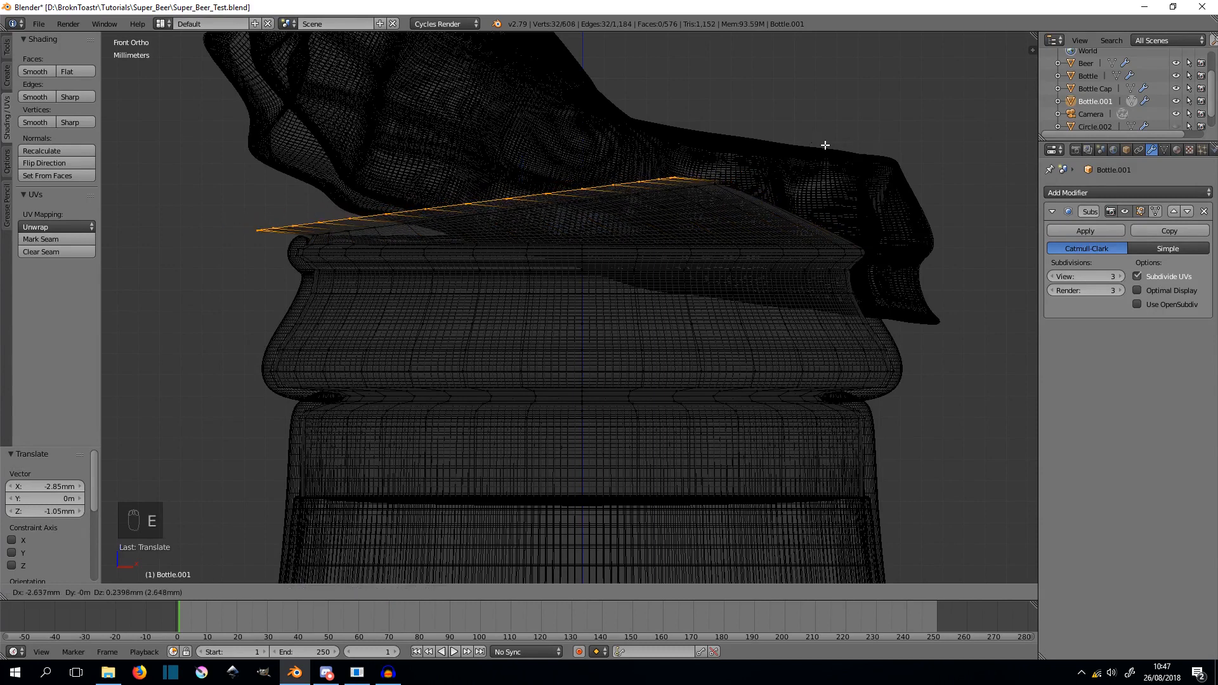
pyautogui.click(831, 145)
pyautogui.press('r')
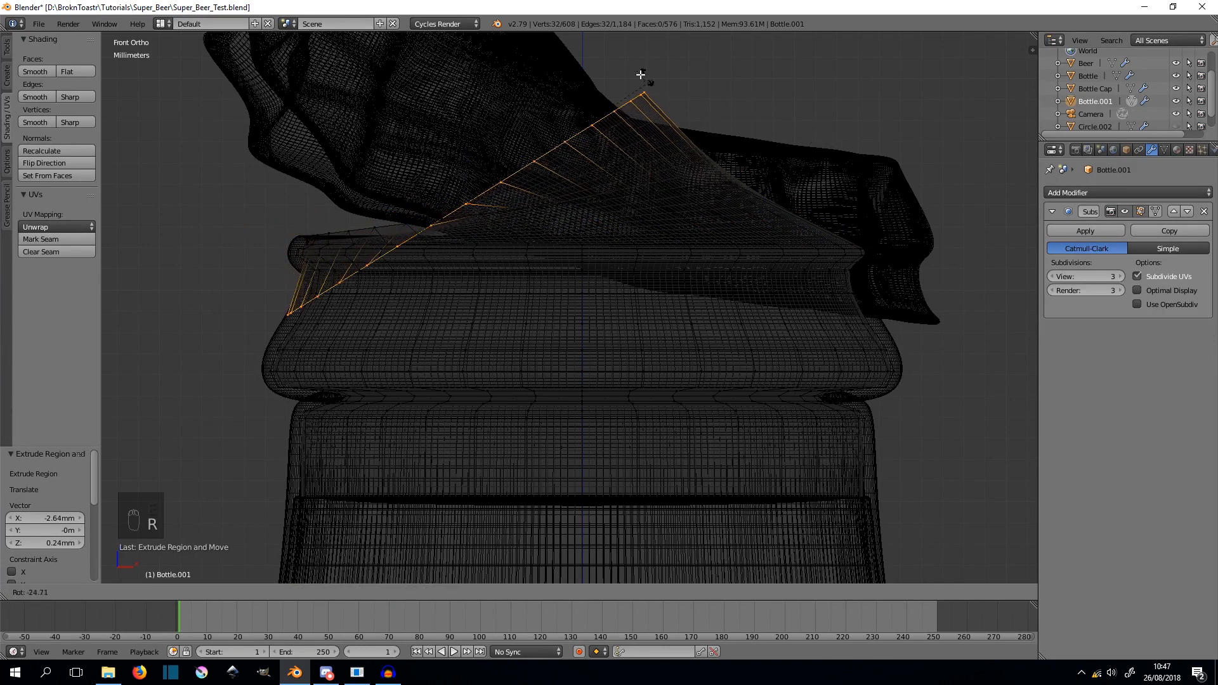
pyautogui.click(741, 102)
pyautogui.press('g')
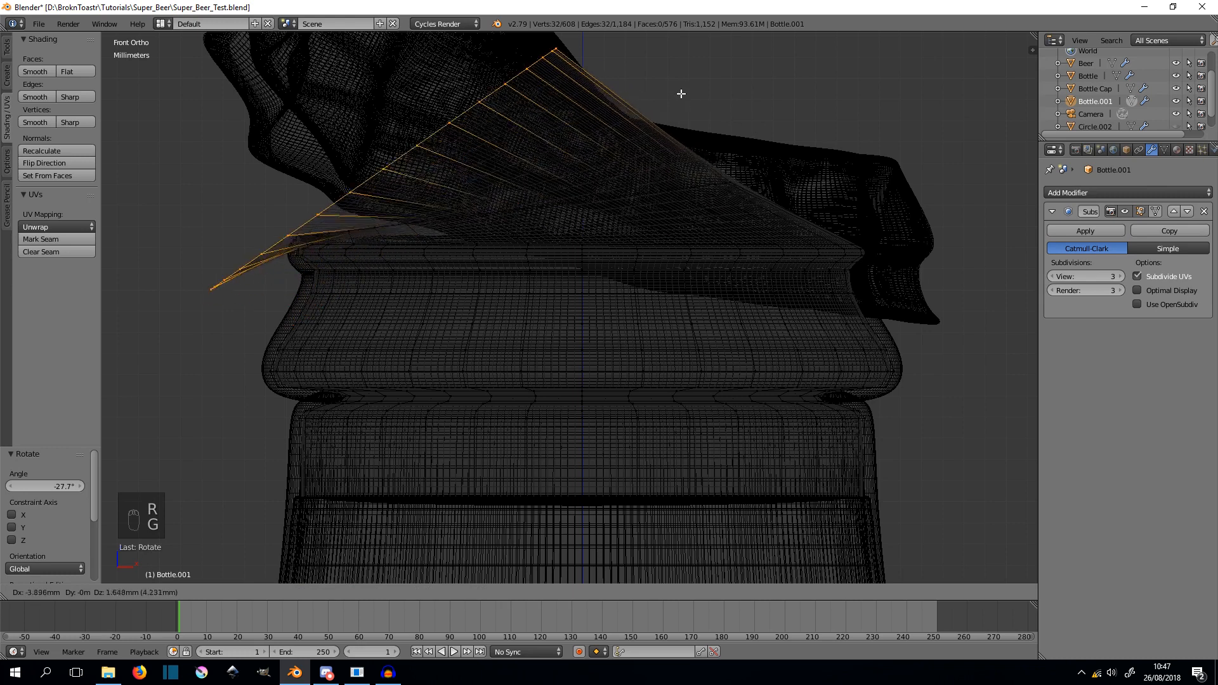
pyautogui.click(680, 71)
# - Scale the end loop to about 0.603 and nudge it about 0.55 mm upward within the stream shape
pyautogui.keyDown('shift'); pyautogui.moveTo(435, 265); pyautogui.dragTo(621, 253, button='middle'); pyautogui.keyUp('shift')
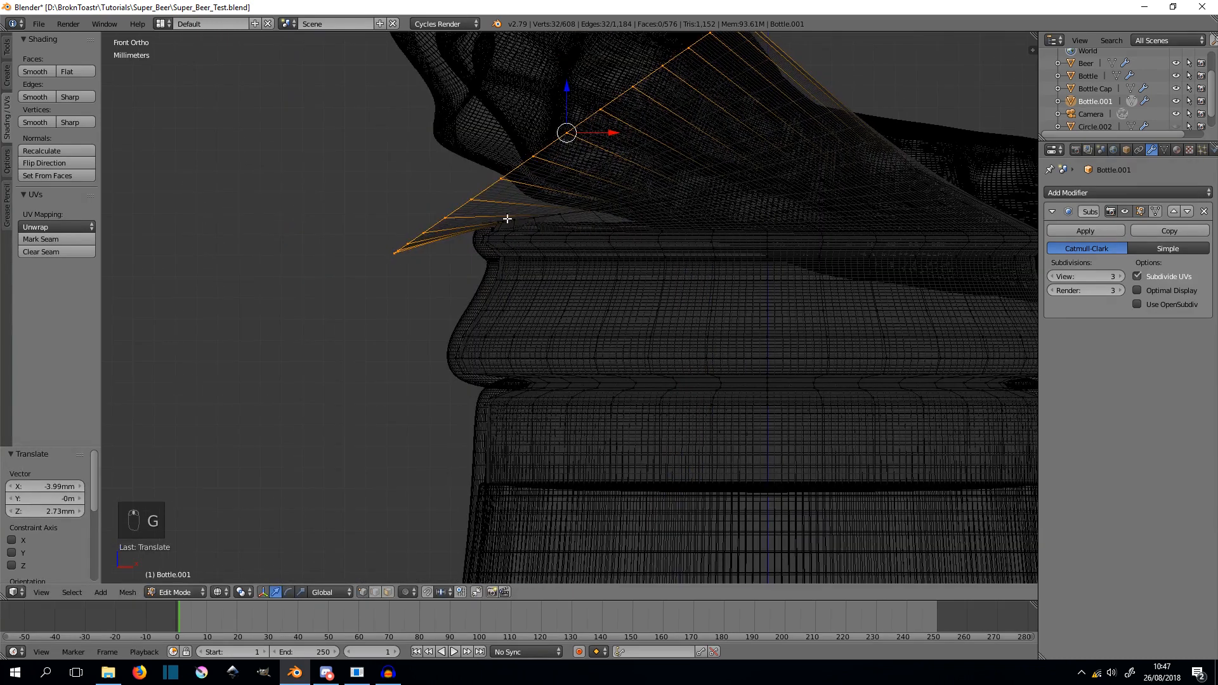
pyautogui.keyDown('shift'); pyautogui.moveTo(772, 130); pyautogui.dragTo(740, 294, button='middle'); pyautogui.keyUp('shift')
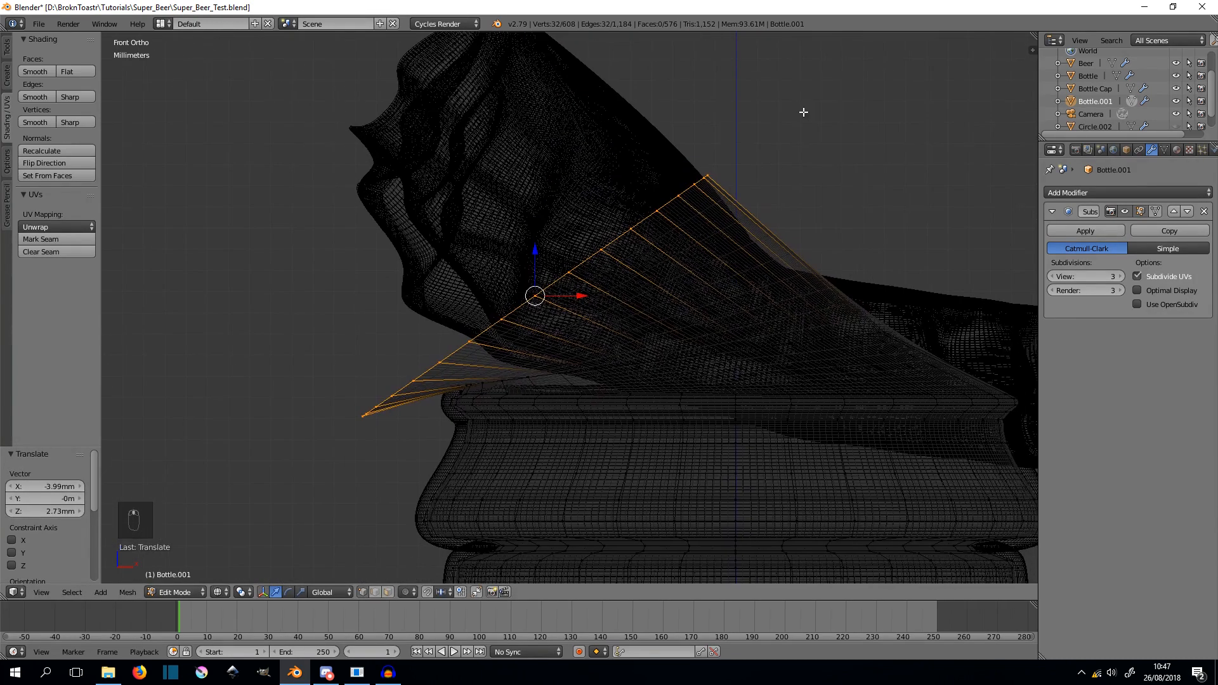
pyautogui.press('s')
pyautogui.click(686, 154)
pyautogui.scroll(4, 483, 373)
pyautogui.keyDown('shift'); pyautogui.moveTo(485, 362); pyautogui.dragTo(508, 307, button='middle'); pyautogui.keyUp('shift')
pyautogui.press('g')
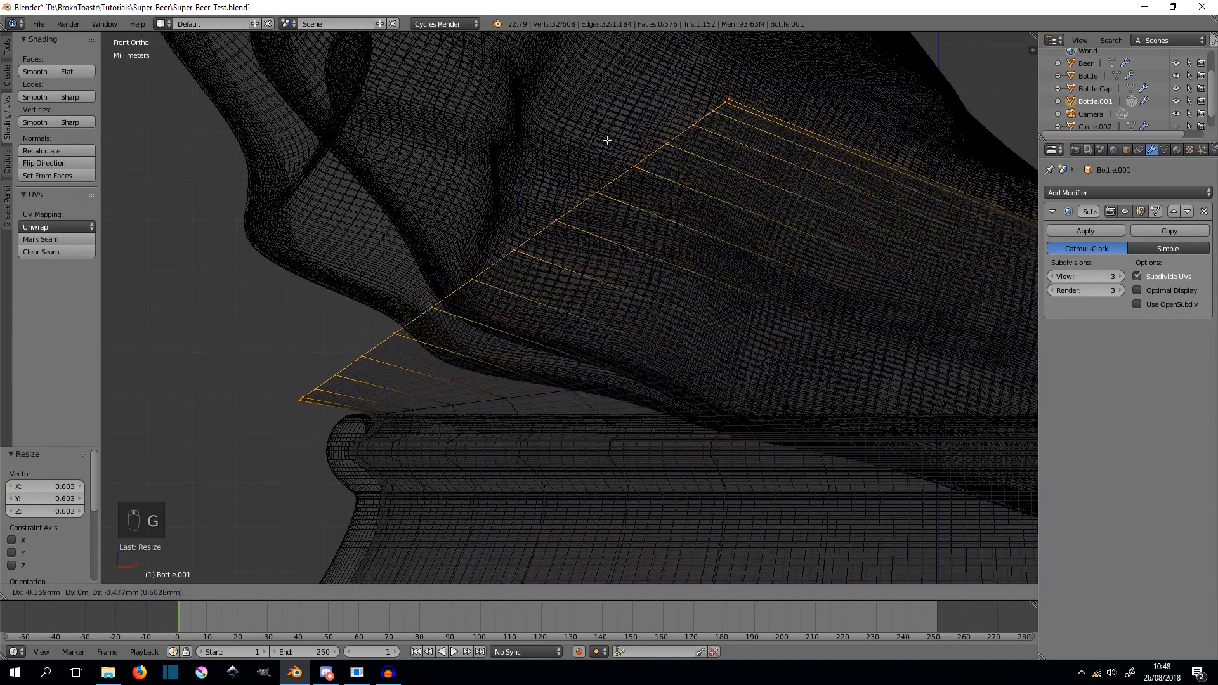
pyautogui.click(608, 139)
# - Tilt the end loop another -20.6° or so and move it about -0.45 mm in X and 1.24 mm in Z onto the rim
pyautogui.press('r')
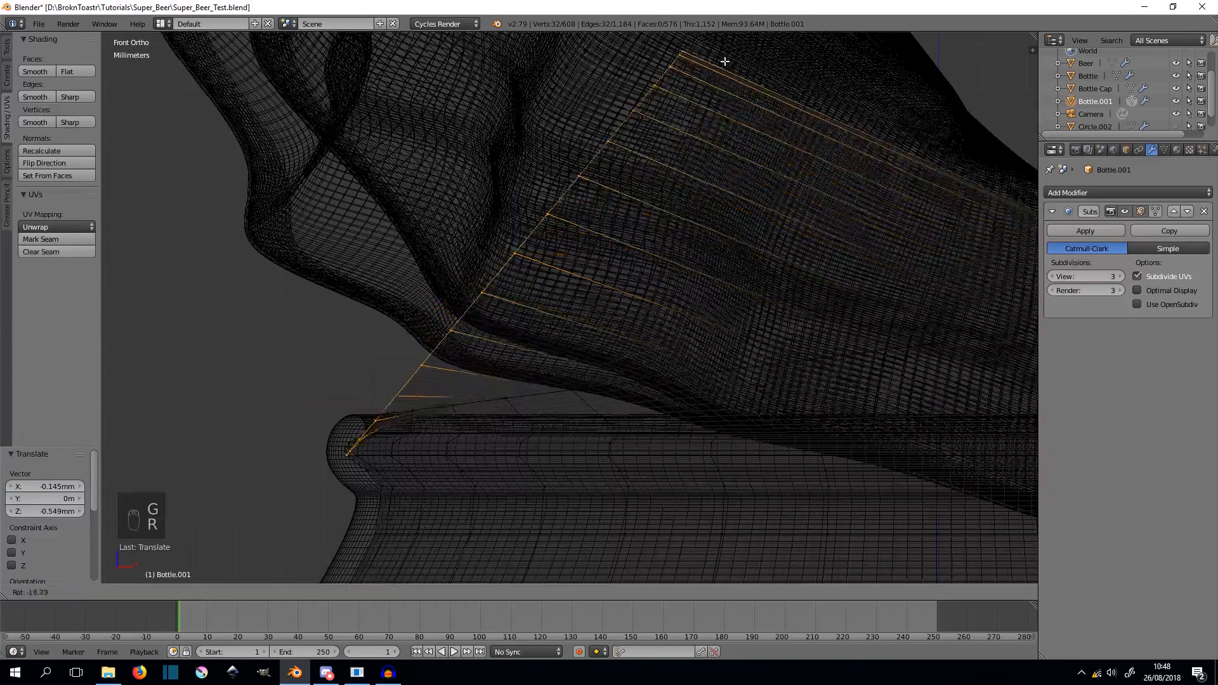
pyautogui.click(709, 49)
pyautogui.press('g')
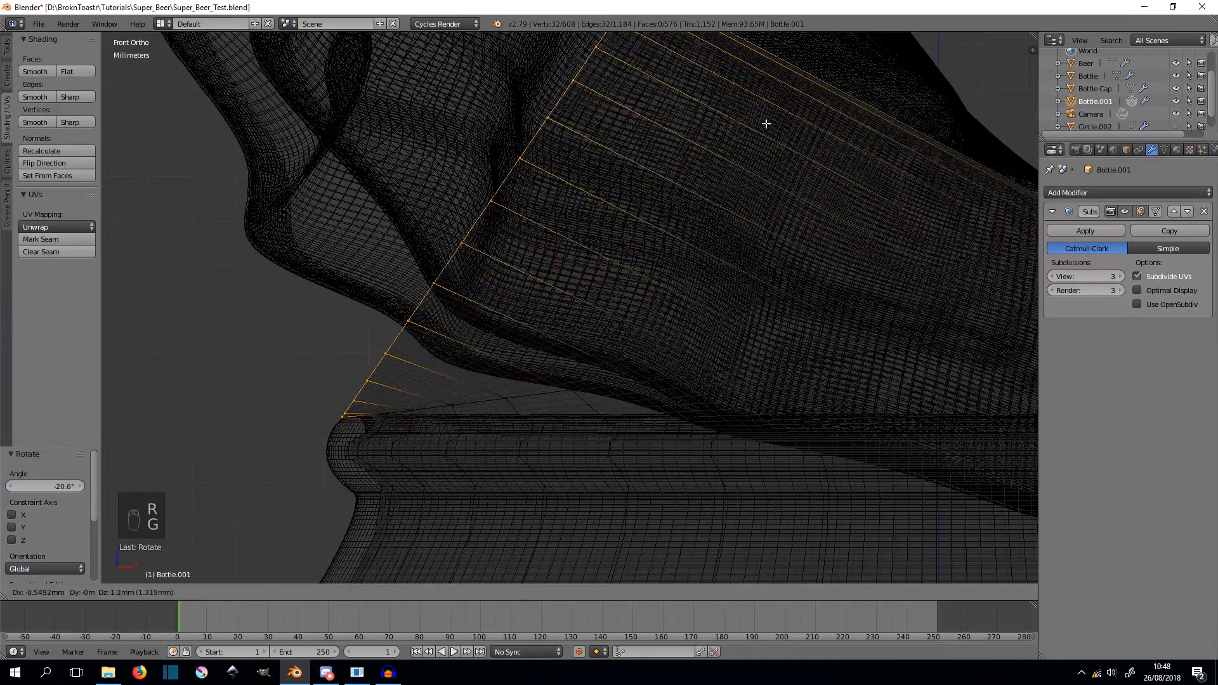
pyautogui.click(770, 121)
# - Shrink the end loop to about 0.936 and move it about -0.23 mm in X and -0.33 mm in Z to meet the rim
pyautogui.scroll(-1, 653, 171)
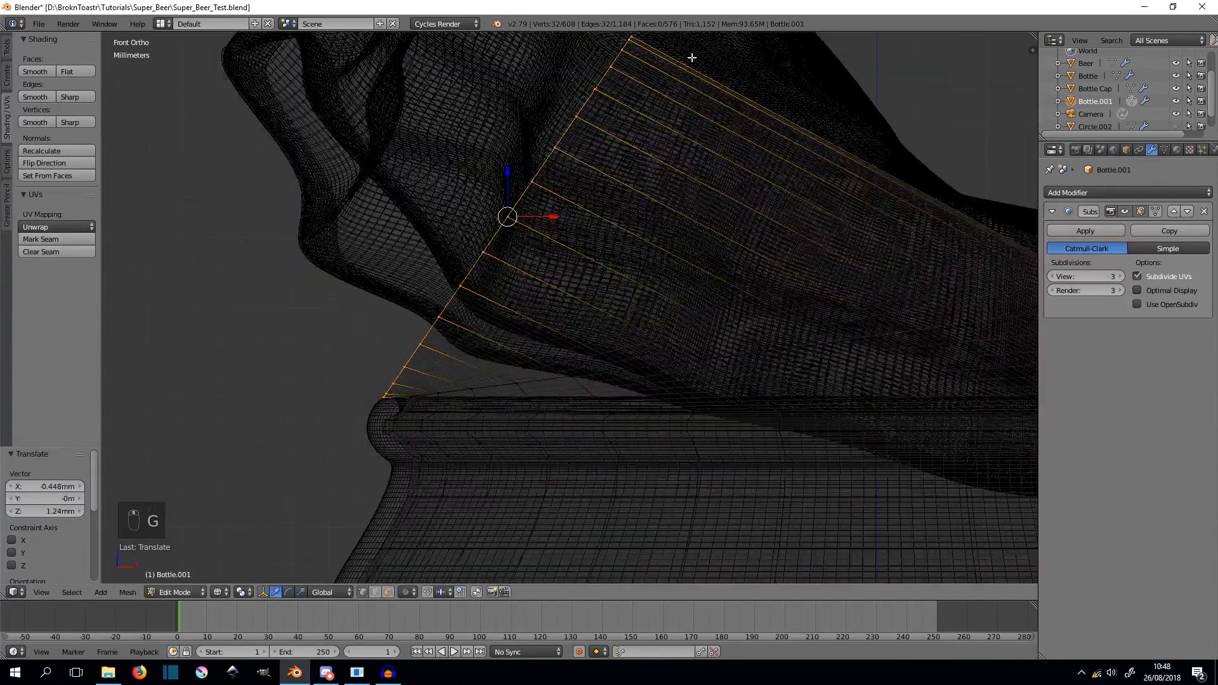
pyautogui.press('s')
pyautogui.click(678, 64)
pyautogui.press('g')
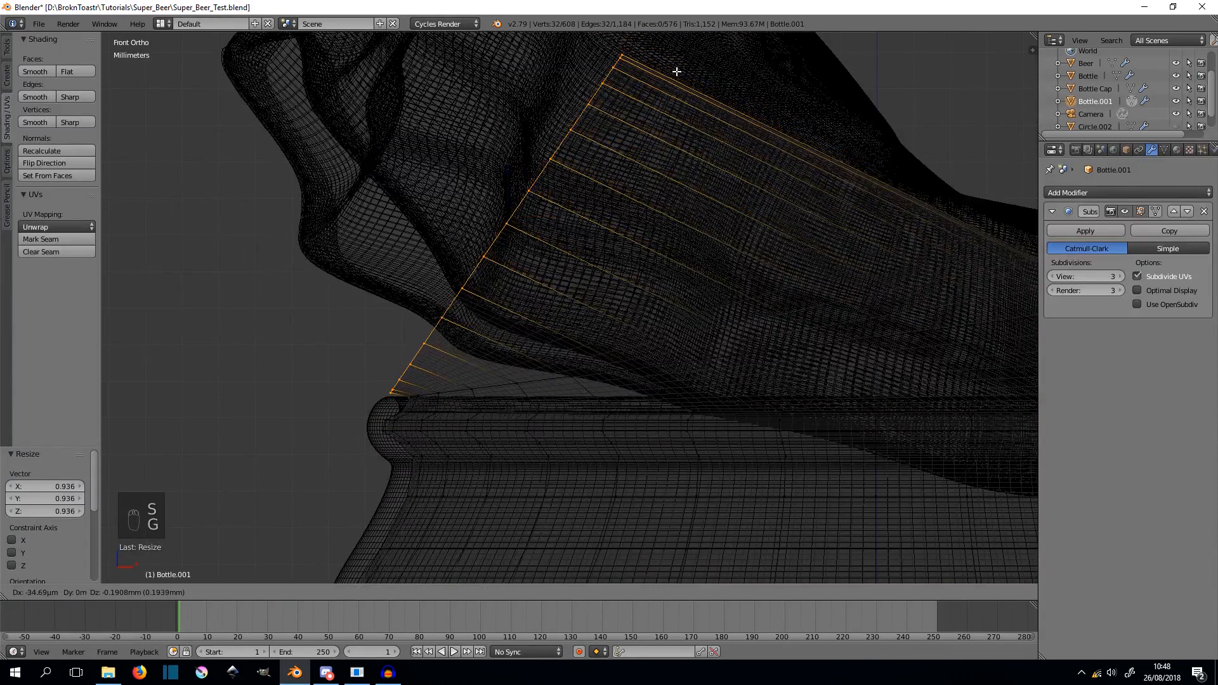
pyautogui.click(674, 77)
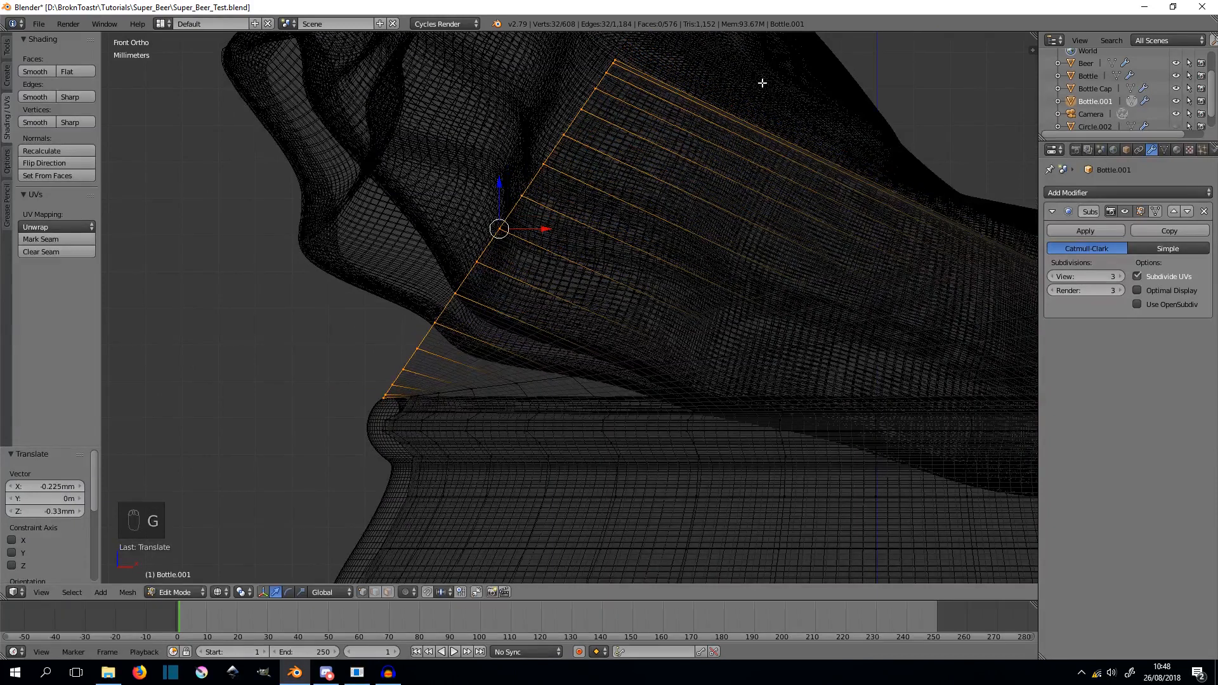
# - Extrude the end loop past the rim by about -7.06 mm in X and -2.13 mm in Z, and rotate it about -63.2°
pyautogui.press('e')
pyautogui.click(504, 159)
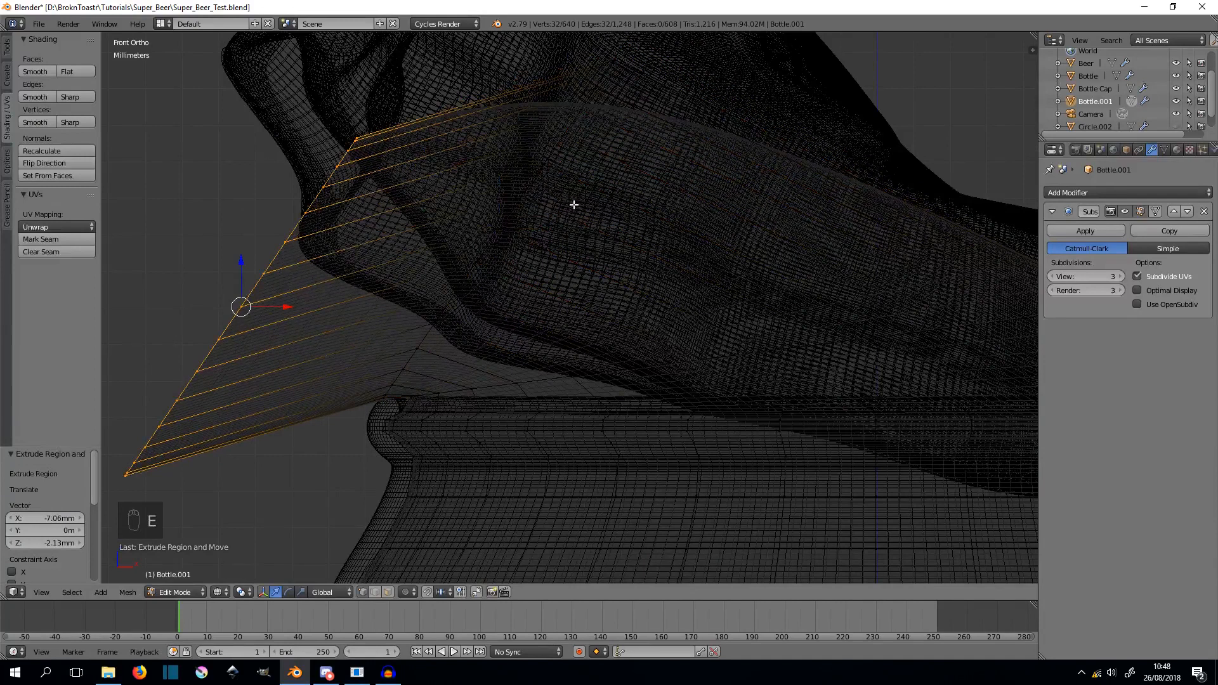
pyautogui.press('r')
pyautogui.click(243, 96)
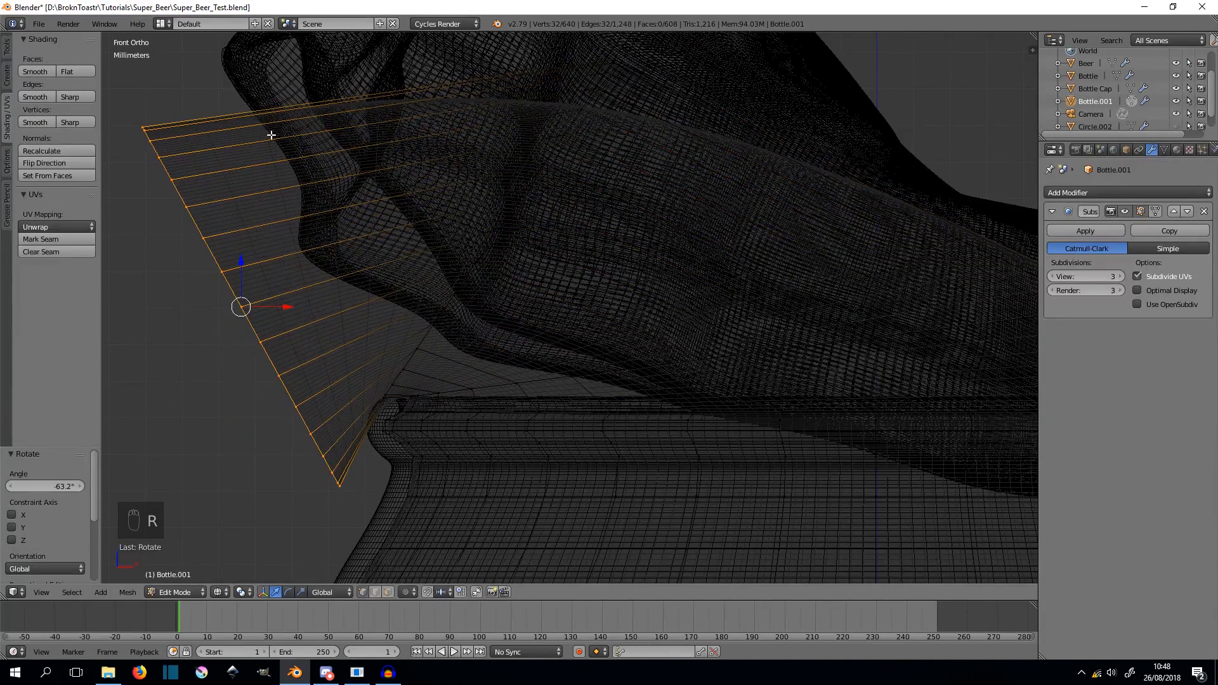
# - Scale the outermost loop to about 0.693 and move it about 1.46 mm in X and 0.07 mm in Z, closer to the rim
pyautogui.press('s')
pyautogui.click(180, 180)
pyautogui.press('g')
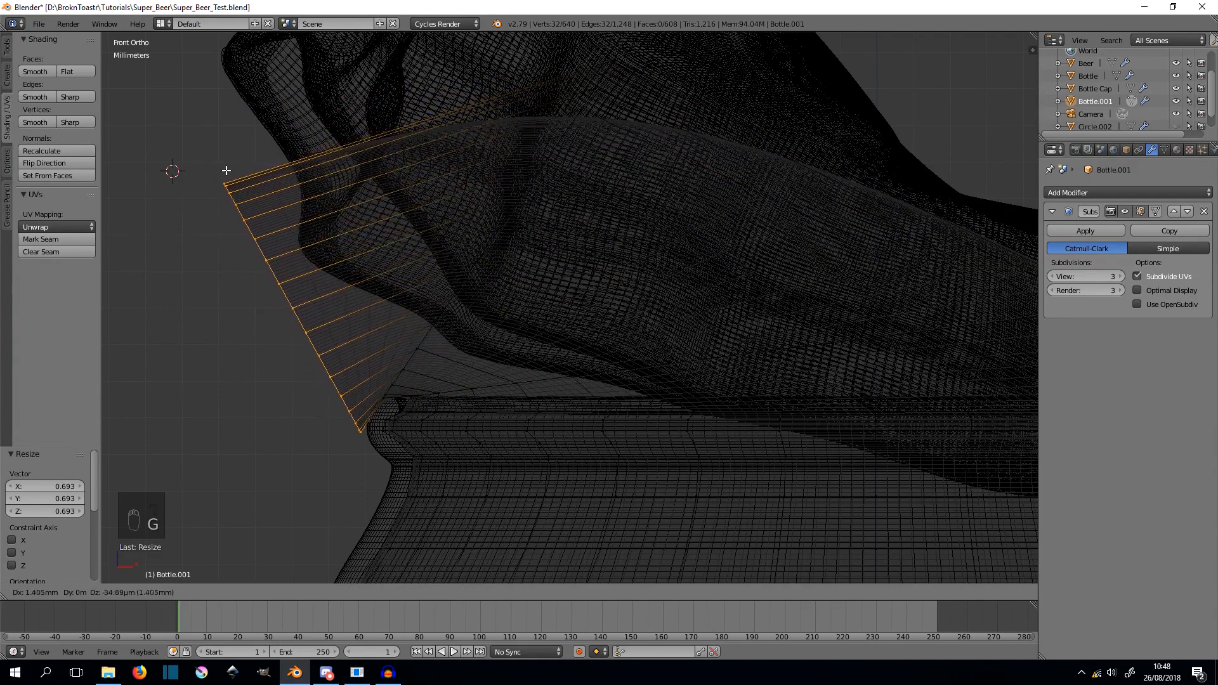
pyautogui.click(225, 167)
pyautogui.keyDown('shift'); pyautogui.moveTo(258, 282); pyautogui.dragTo(320, 188, button='middle'); pyautogui.keyUp('shift')
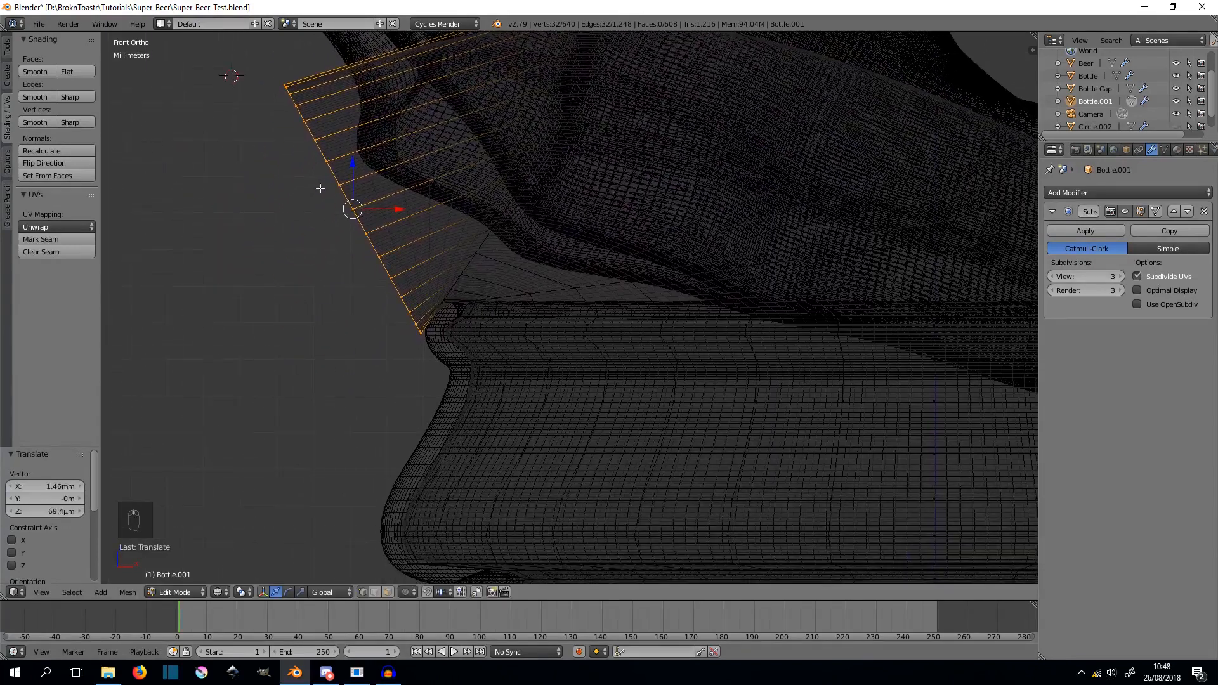
# - Extrude the end loop down past the rim, scale it to about 0.811 and move it about 0.97 mm in X and 1.08 mm in Z
pyautogui.press('e')
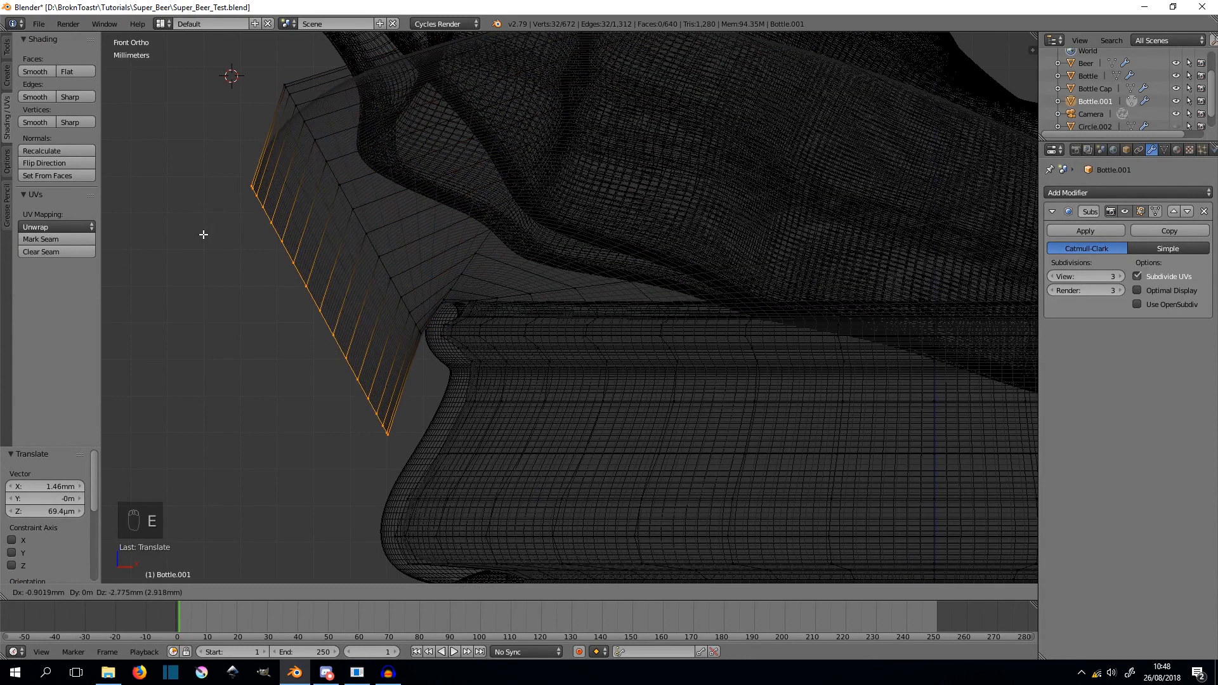
pyautogui.click(185, 224)
pyautogui.press('s')
pyautogui.click(198, 257)
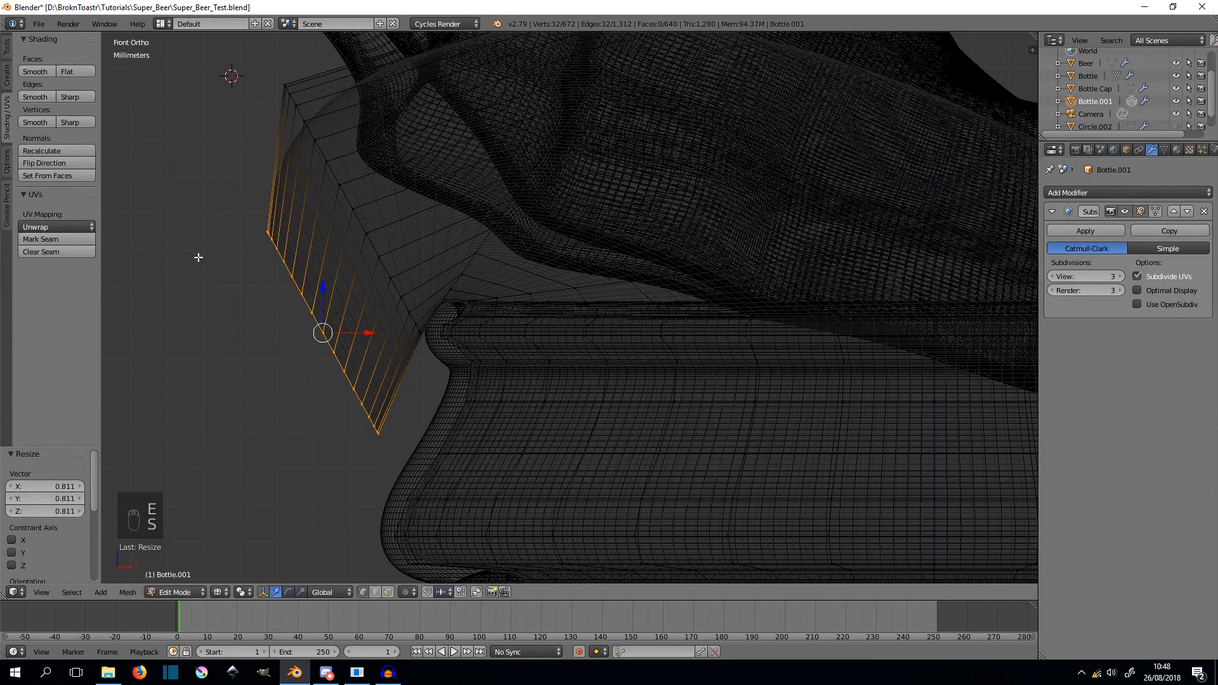
pyautogui.press('g')
pyautogui.click(236, 217)
# - Rotate the end loop about -20.8° and move it about 0.03 mm in X and -0.45 mm in Z
pyautogui.press('r')
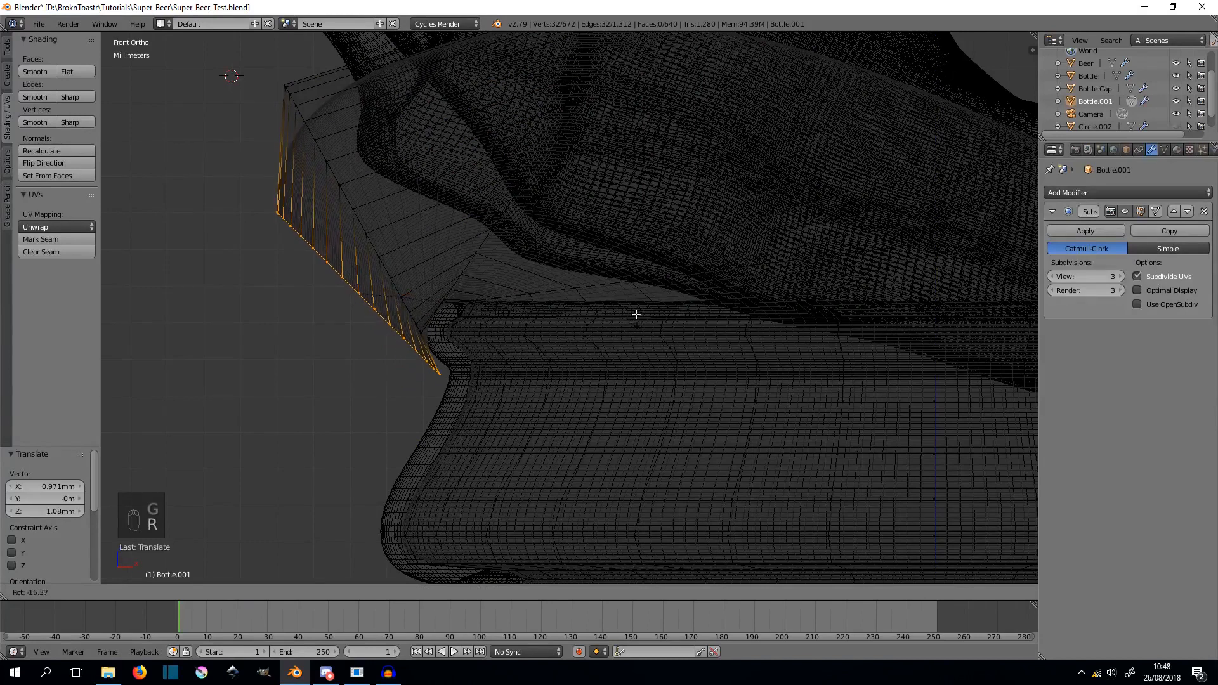
pyautogui.click(627, 302)
pyautogui.press('g')
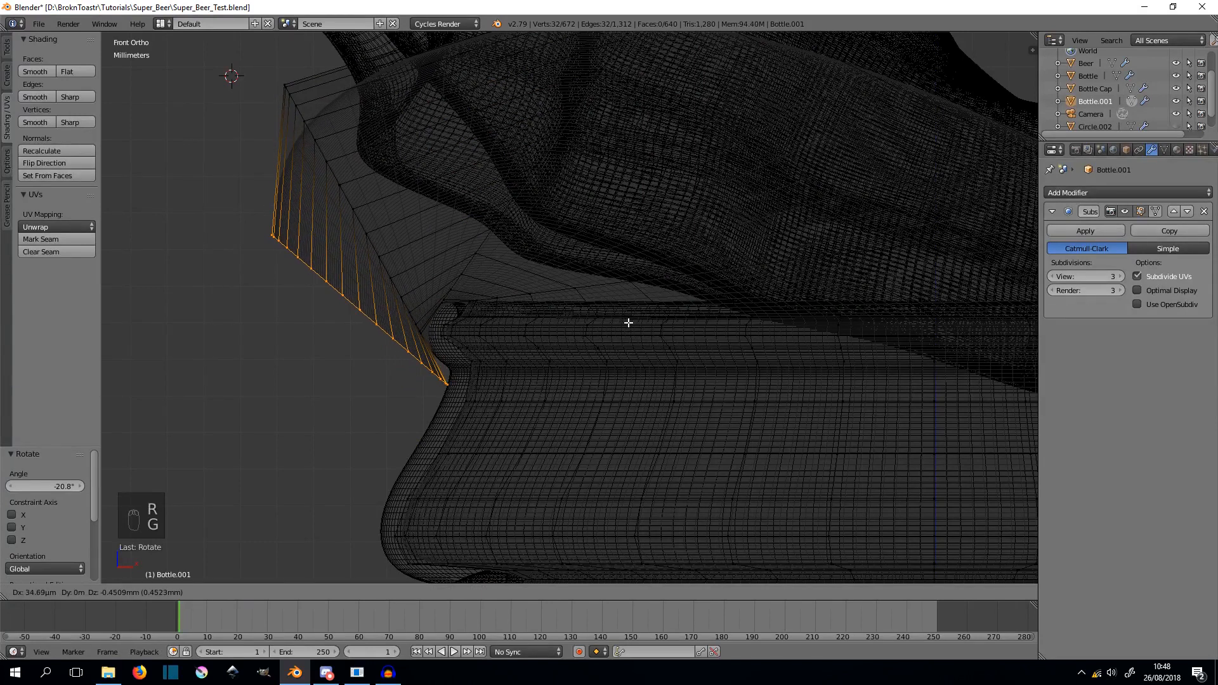
pyautogui.click(628, 322)
# - Rotate the end loop another -16.3° or so and move it about -0.87 mm in X and 0.12 mm in Z against the rim
pyautogui.scroll(5, 492, 389)
pyautogui.keyDown('shift'); pyautogui.moveTo(428, 268); pyautogui.dragTo(624, 383, button='middle'); pyautogui.keyUp('shift')
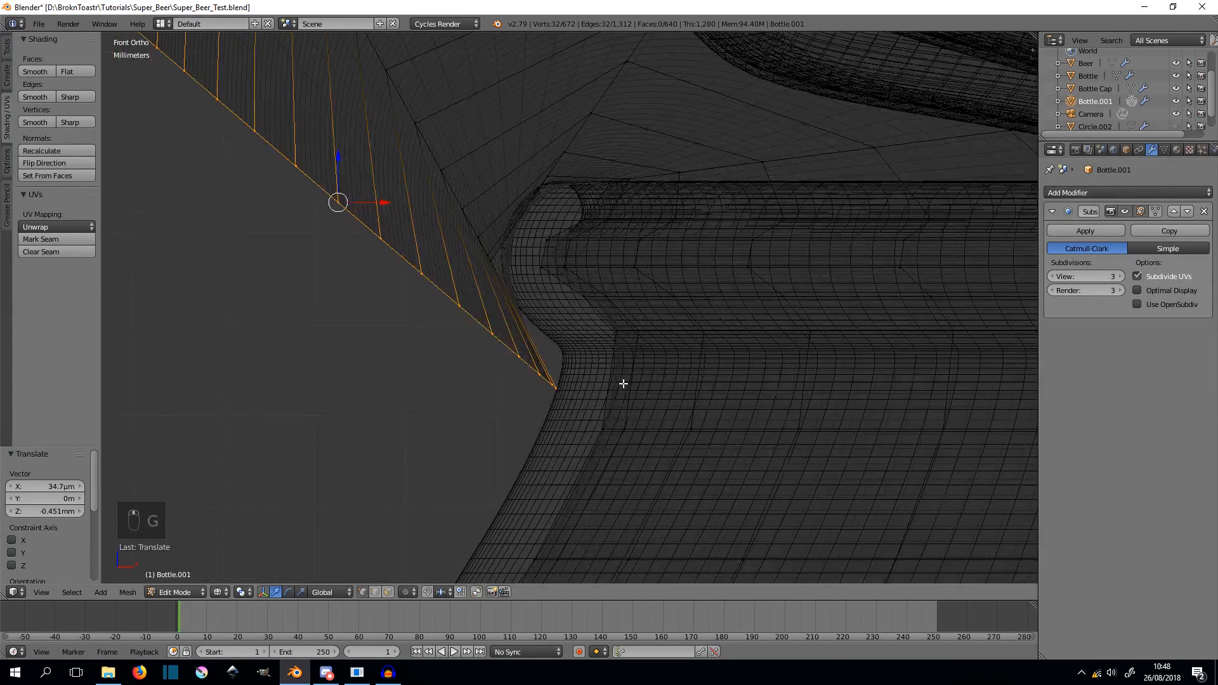
pyautogui.press('r')
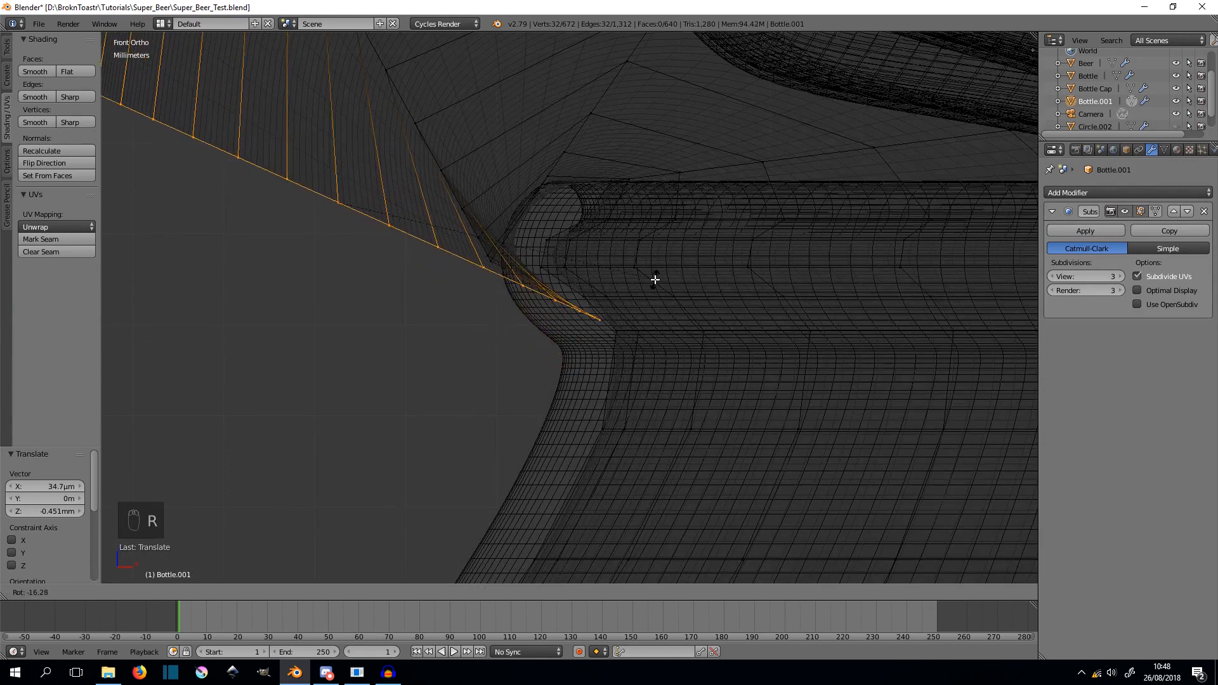
pyautogui.click(643, 279)
pyautogui.press('g')
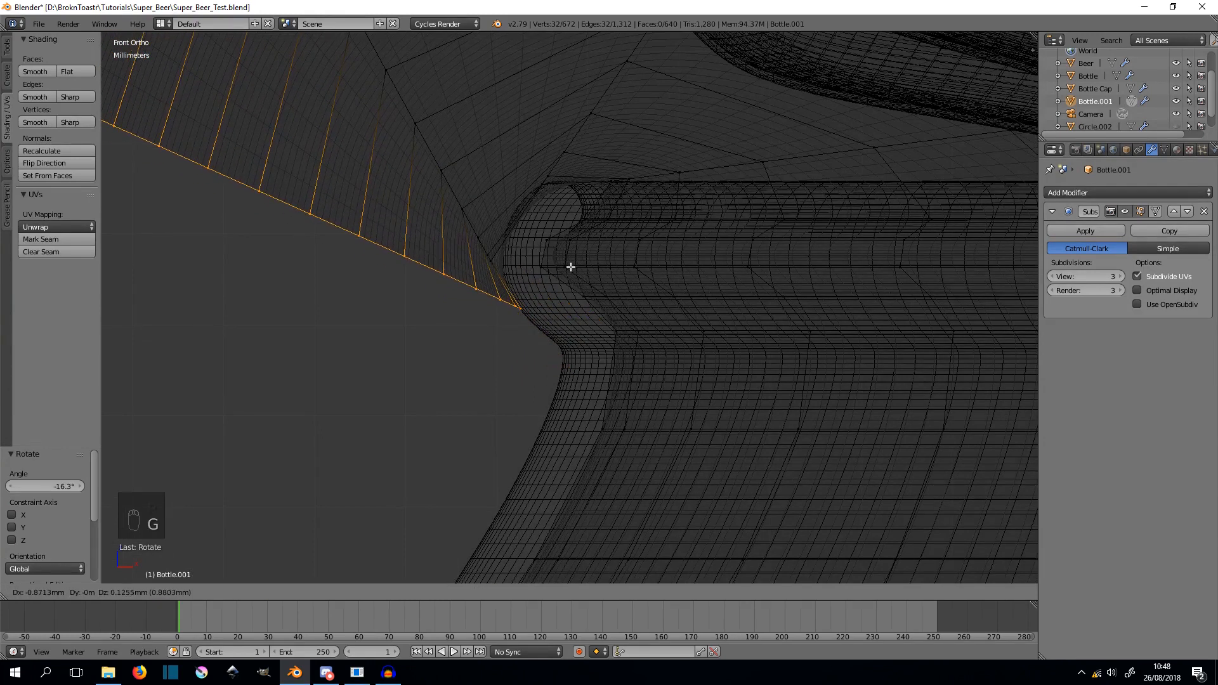
pyautogui.click(571, 268)
# - Extrude the end loop about 0.49 mm in X and -0.75 mm in Z, rotate it about -21.6° and lower it about 0.97 mm
pyautogui.press('e')
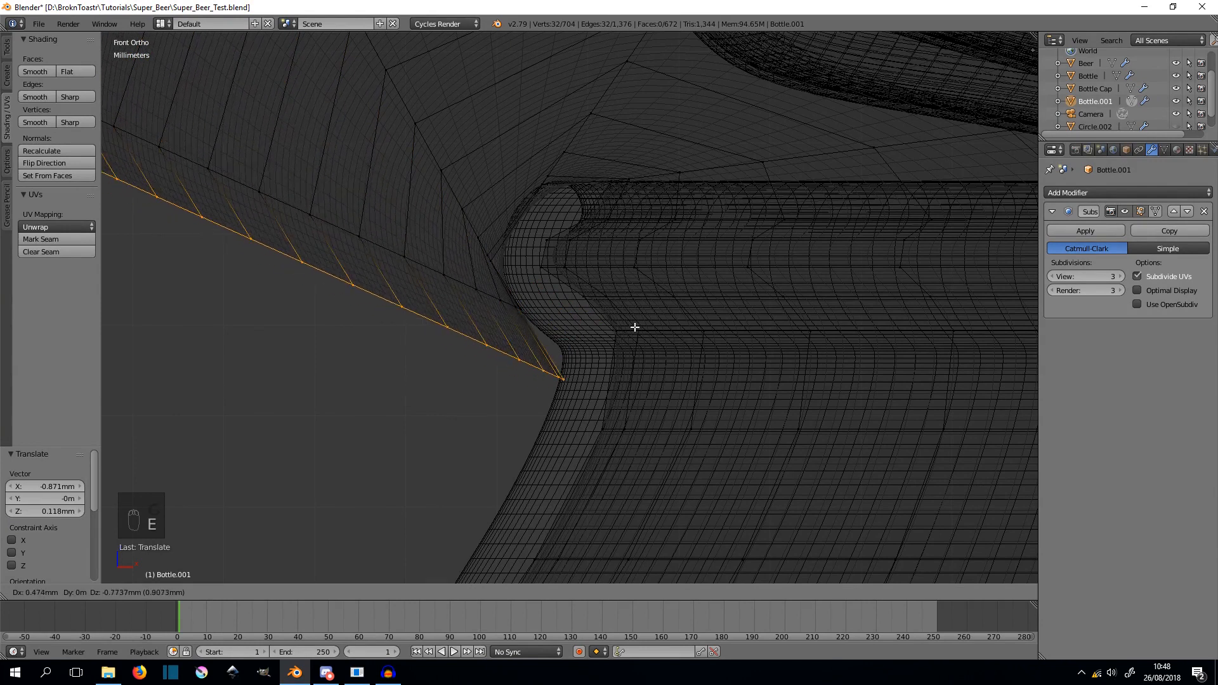
pyautogui.click(685, 359)
pyautogui.press('r')
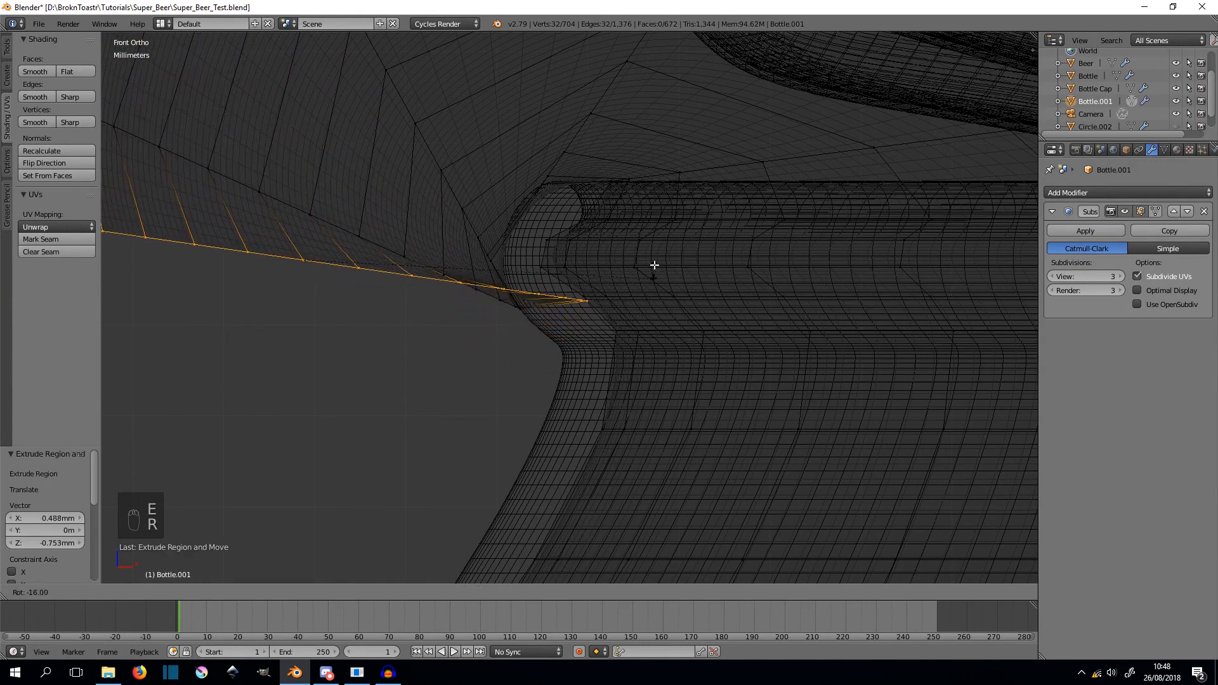
pyautogui.click(651, 253)
pyautogui.press('g')
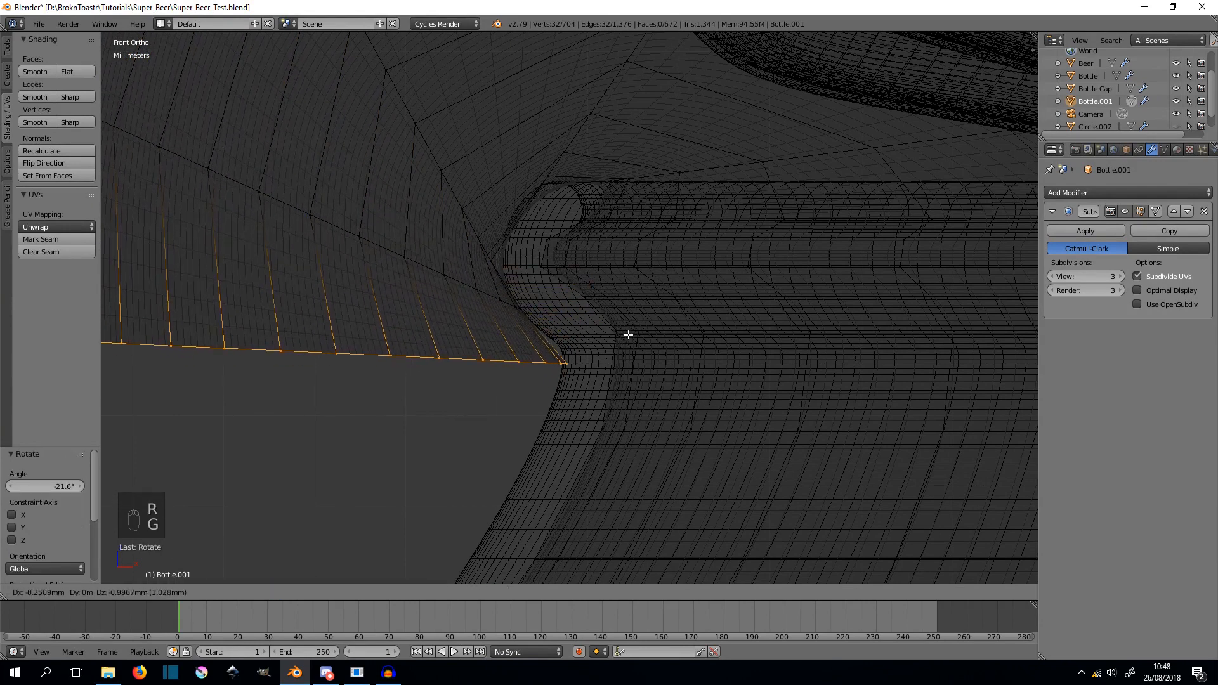
pyautogui.click(628, 335)
# - Scale the end loop to about 0.799 and move it about 0.65 mm in X toward the groove under the rim
pyautogui.scroll(-3, 353, 354)
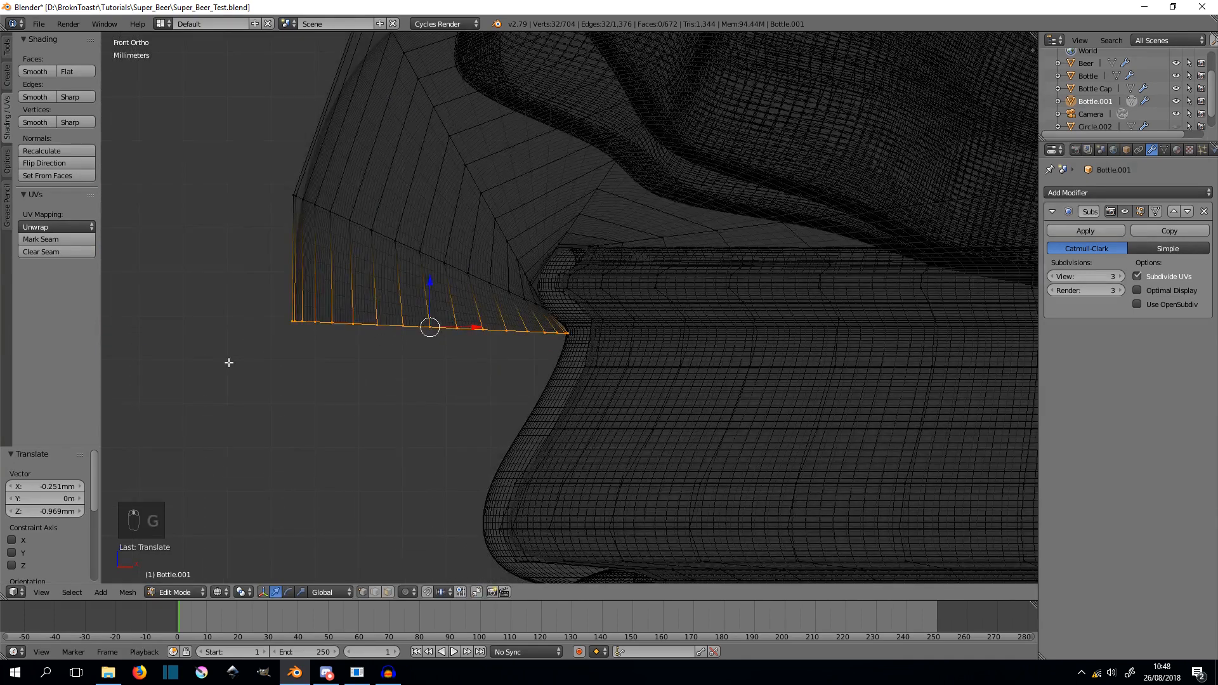
pyautogui.press('s')
pyautogui.click(261, 352)
pyautogui.press('g')
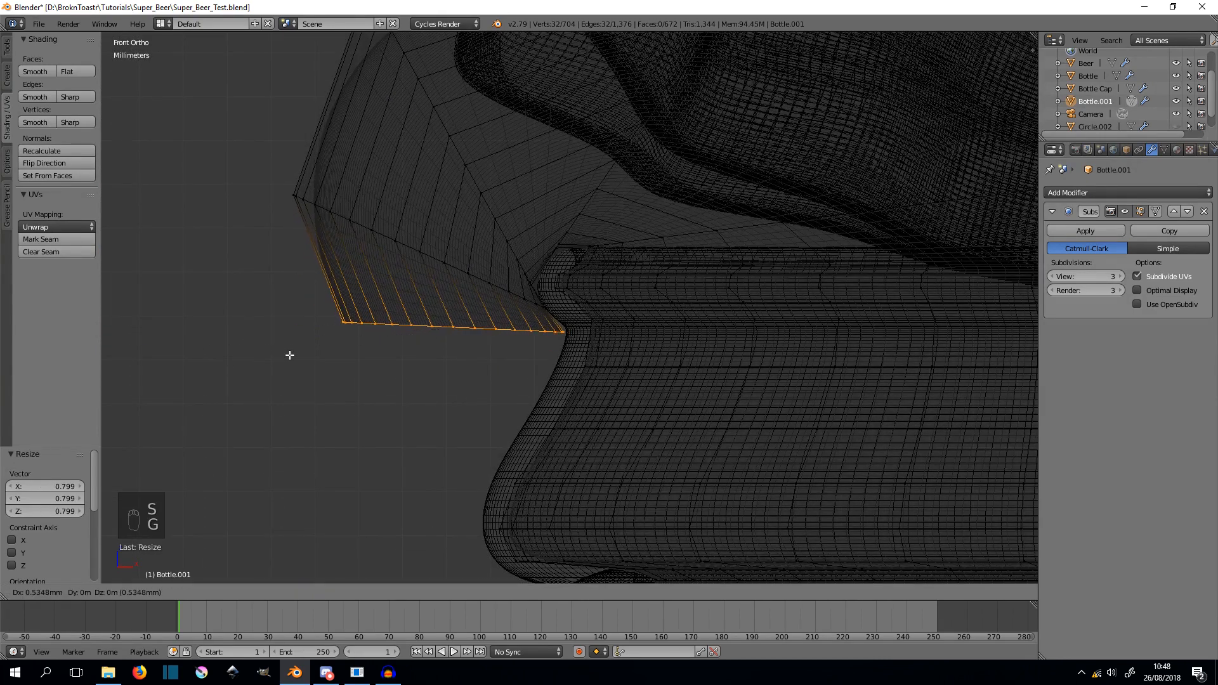
pyautogui.click(298, 355)
# - Nudge the end loop about -0.08 mm in X and 0.13 mm in Z to fit the groove under the rim
pyautogui.scroll(3, 413, 381)
pyautogui.keyDown('shift'); pyautogui.moveTo(565, 402); pyautogui.dragTo(583, 251, button='middle'); pyautogui.keyUp('shift')
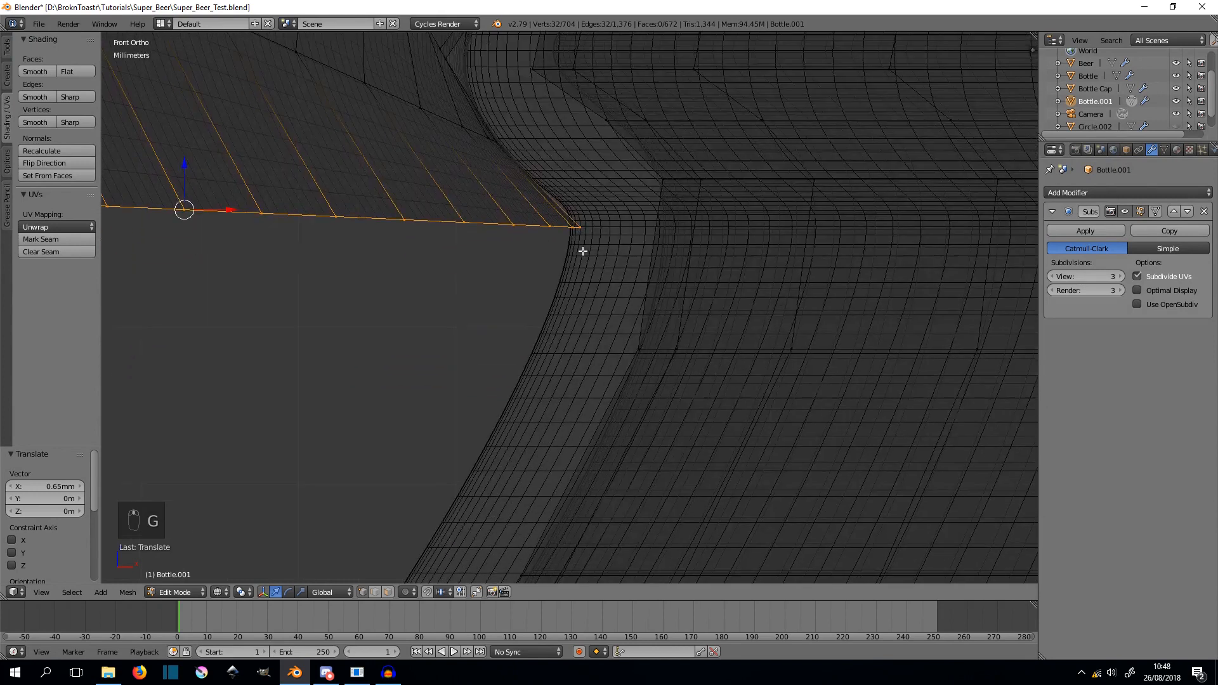
pyautogui.press('g')
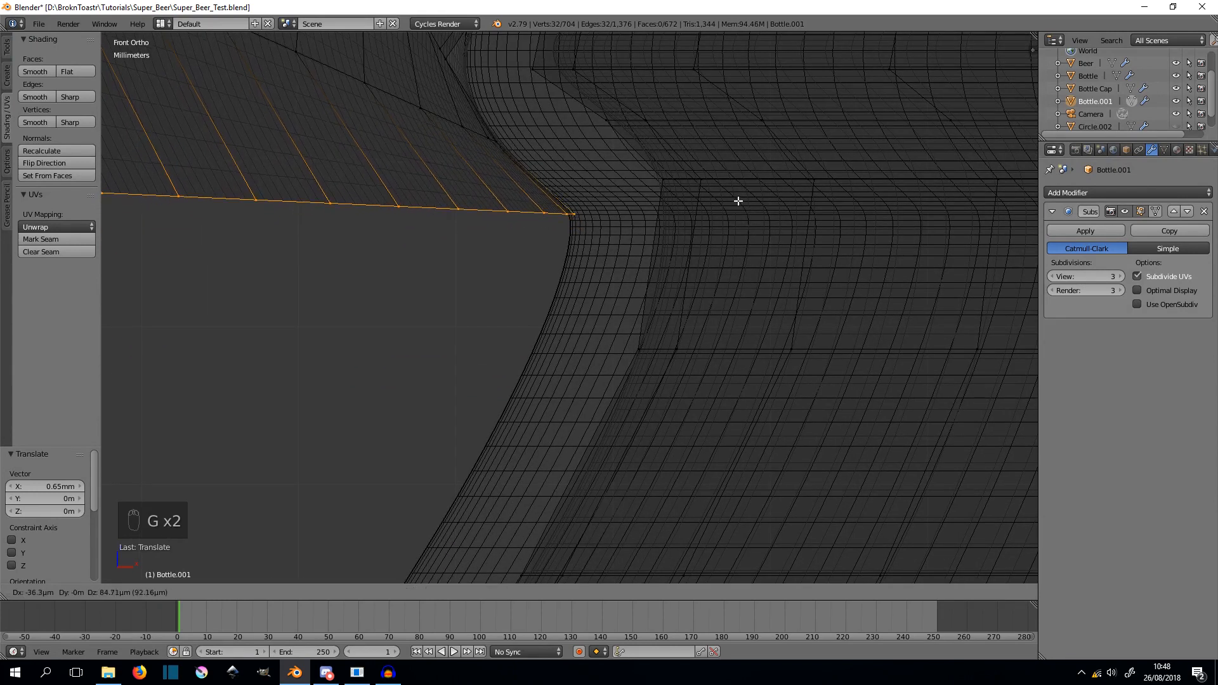
pyautogui.click(720, 211)
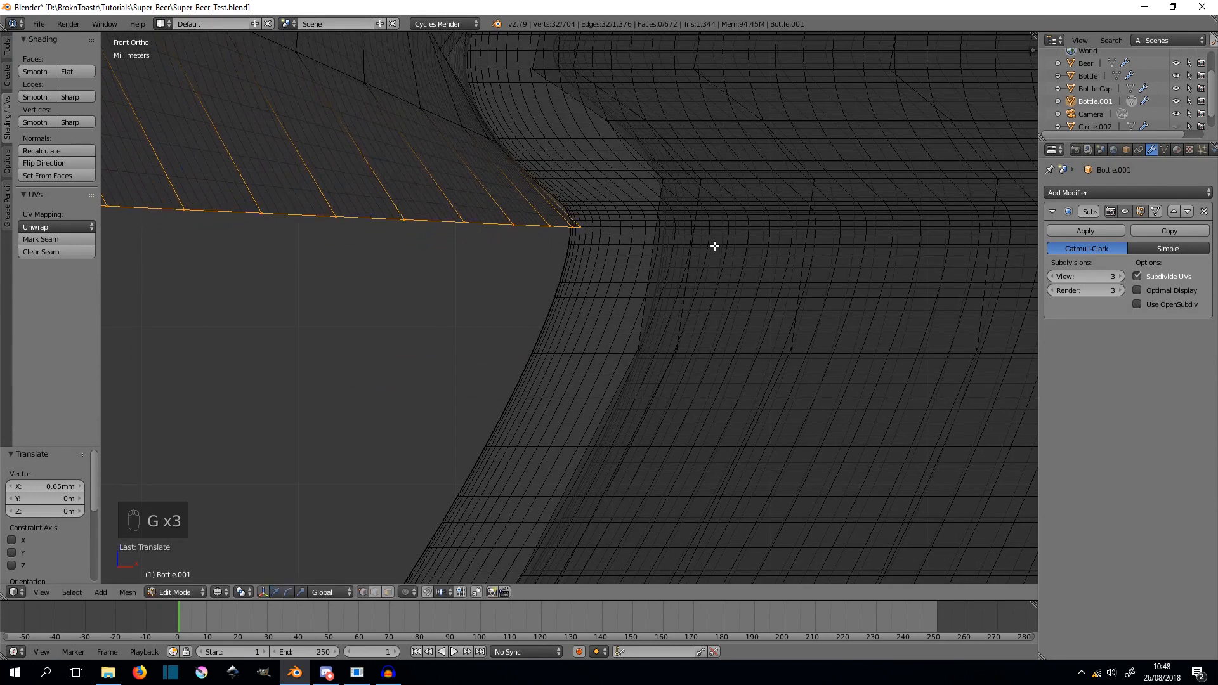
pyautogui.press('g')
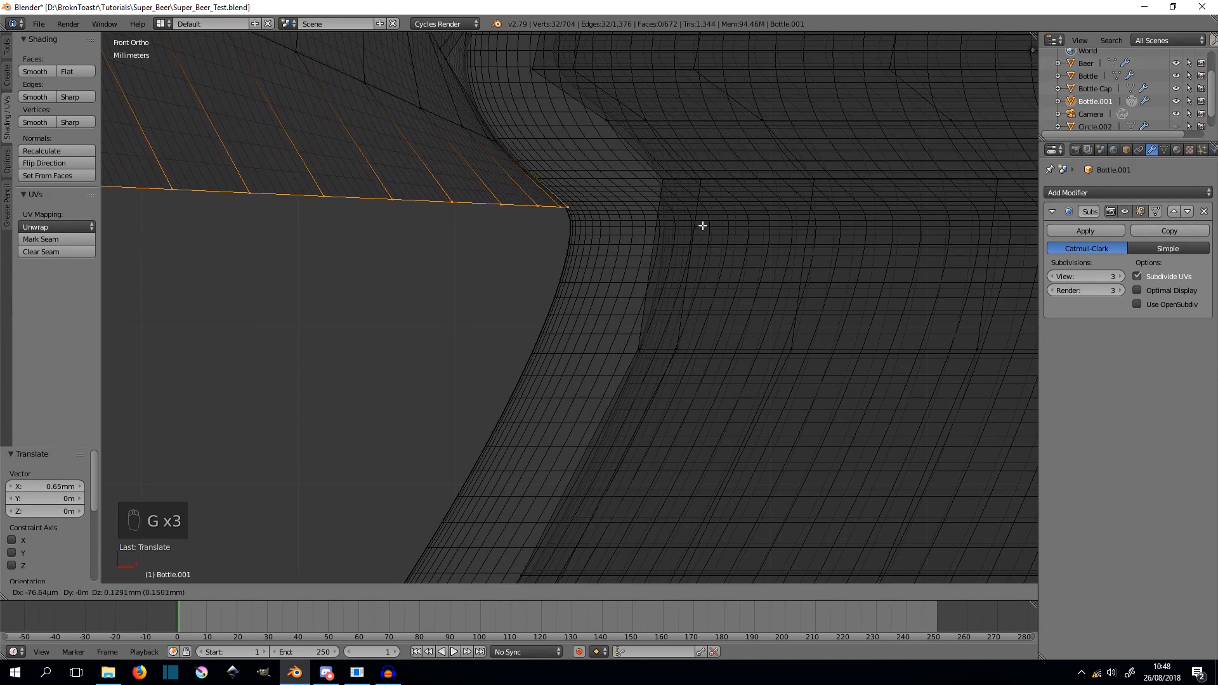
pyautogui.click(702, 226)
# - Extrude the end loop about -0.74 mm in X and -1.94 mm in Z along the neck, and rotate it about 14.5°
pyautogui.scroll(-4, 702, 227)
pyautogui.keyDown('shift'); pyautogui.moveTo(658, 369); pyautogui.dragTo(672, 207, button='middle'); pyautogui.keyUp('shift')
pyautogui.press('e')
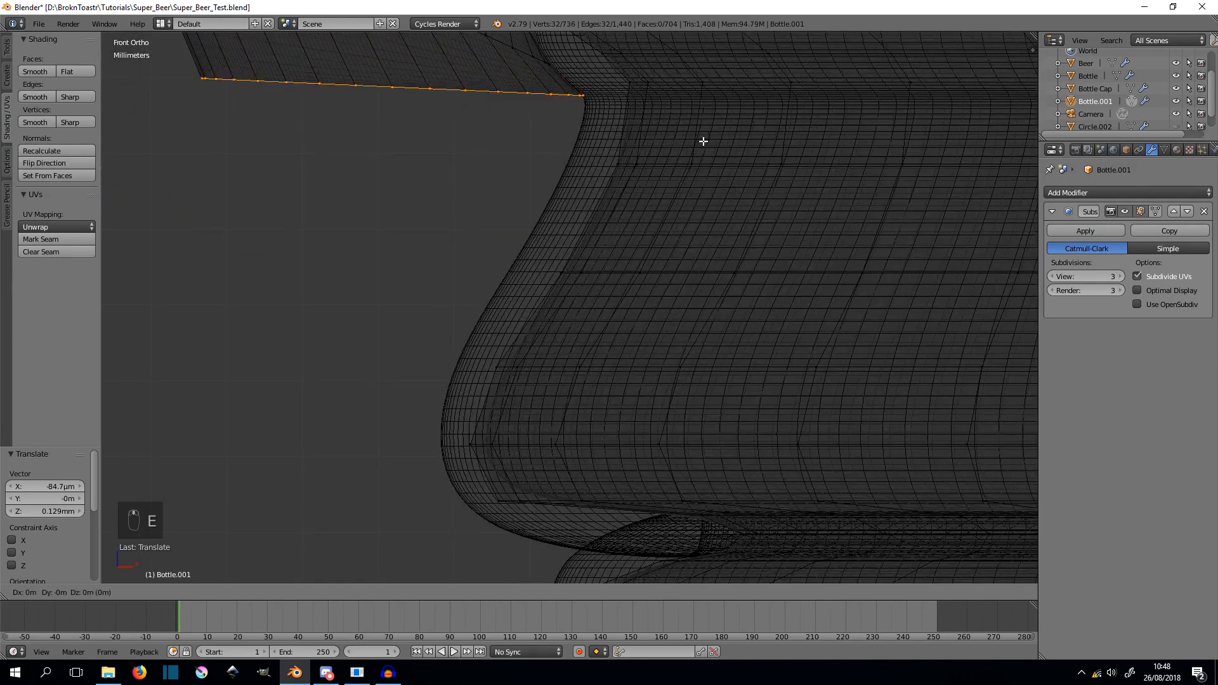
pyautogui.click(649, 277)
pyautogui.press('r')
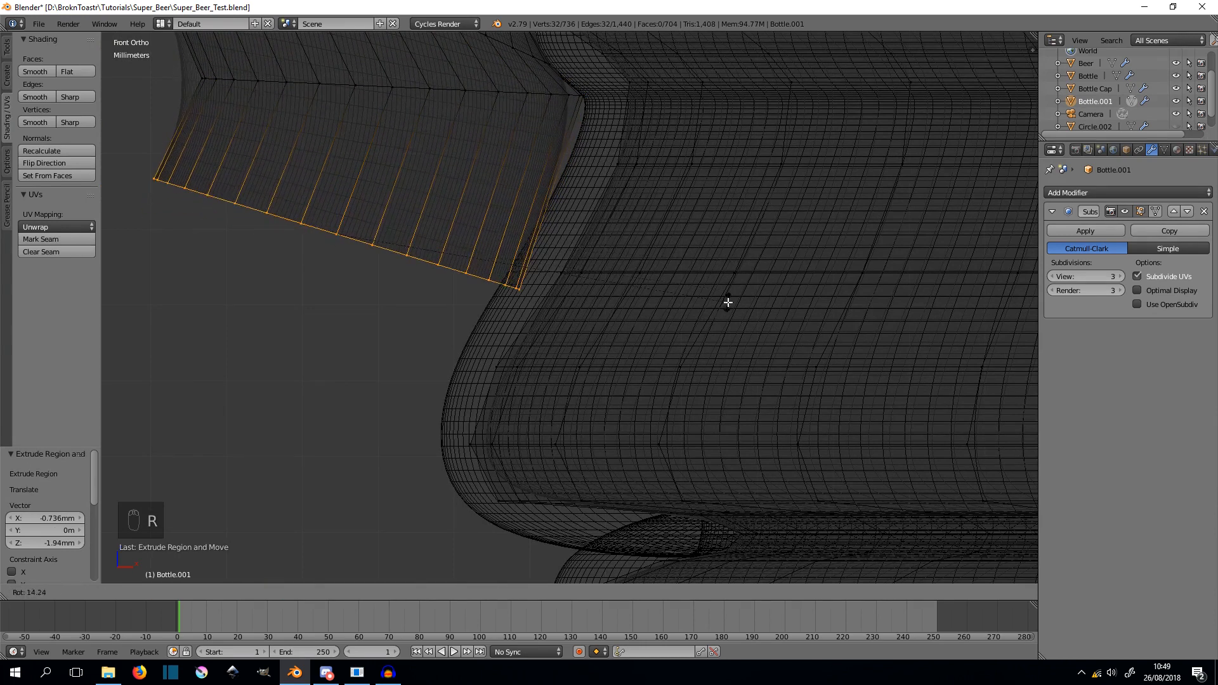
pyautogui.click(725, 302)
# - Scale the end loop to about 0.894 and move it about 0.53 mm in X and 0.88 mm in Z against the neck surface
pyautogui.press('s')
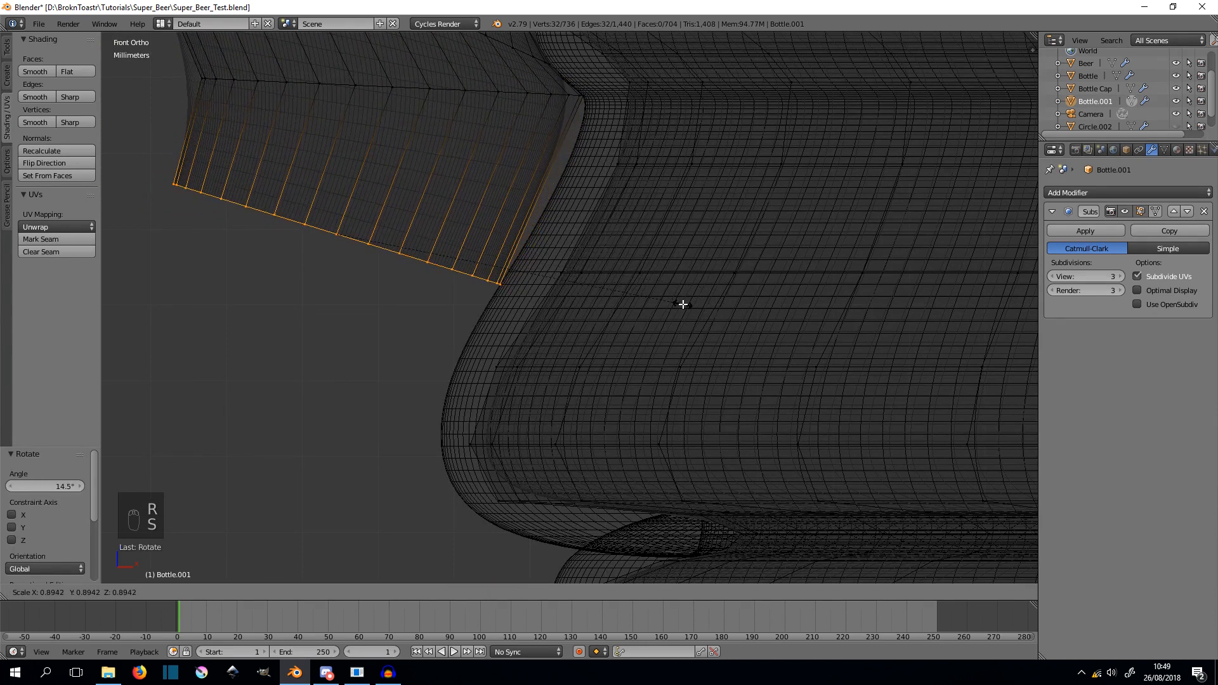
pyautogui.click(680, 311)
pyautogui.press('g')
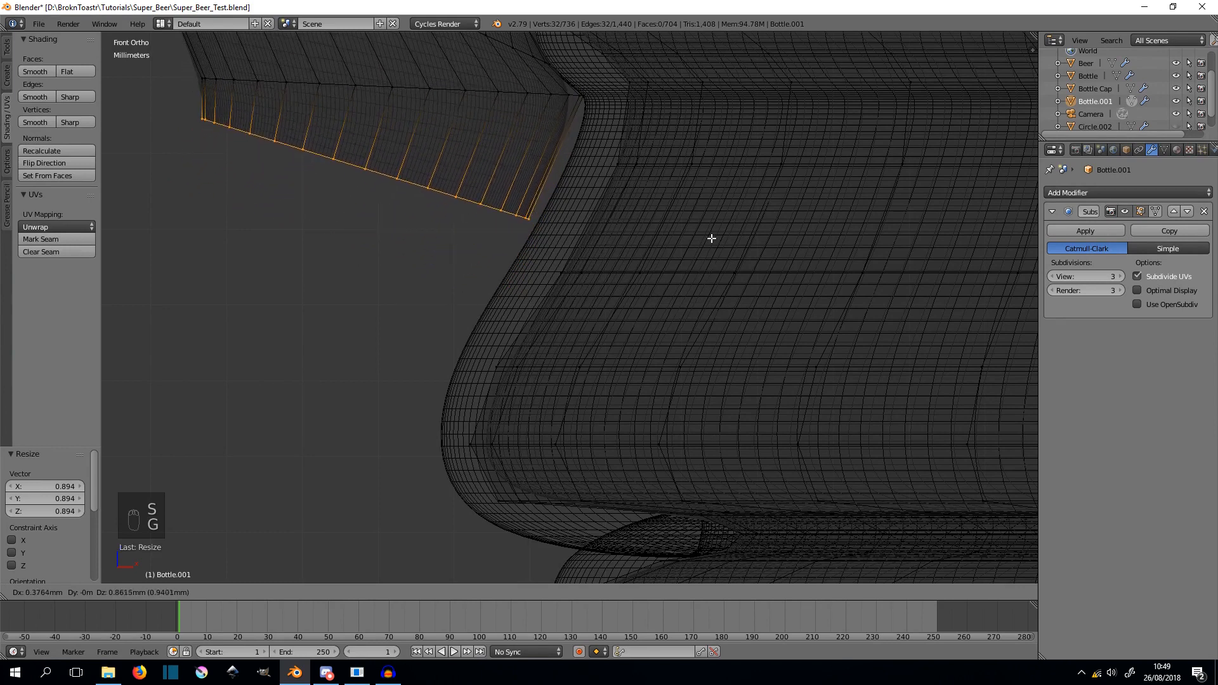
pyautogui.click(721, 239)
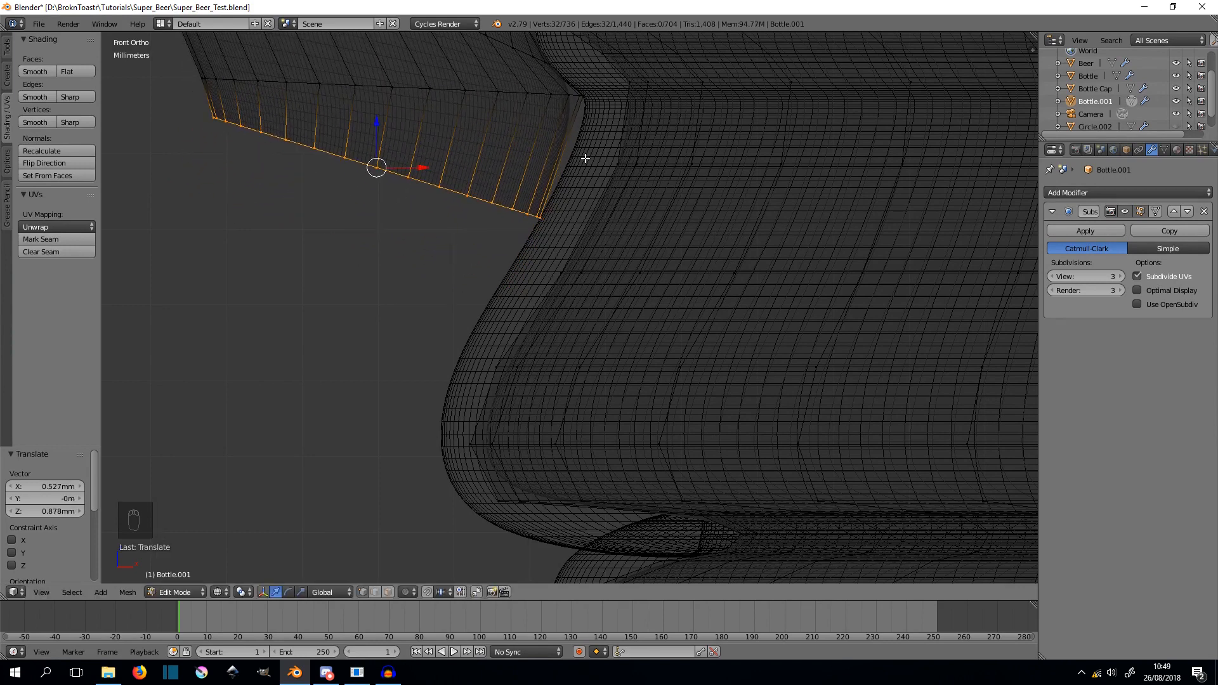
# - Add a single loop cut across the last extruded section of the stream, just below the groove
pyautogui.press('a')
pyautogui.hotkey('ctrl', 'r')
pyautogui.click(564, 168)
pyautogui.click(575, 161)
pyautogui.press('g')
pyautogui.click(579, 162)
pyautogui.press('space')
pyautogui.press('Escape')
# - Select the stream's end loop and extrude it about -1.10 mm in X and -1.92 mm in Z along the bulging collar
pyautogui.keyDown('alt'); pyautogui.rightClick(496, 217); pyautogui.keyUp('alt')
pyautogui.scroll(-3, 599, 286)
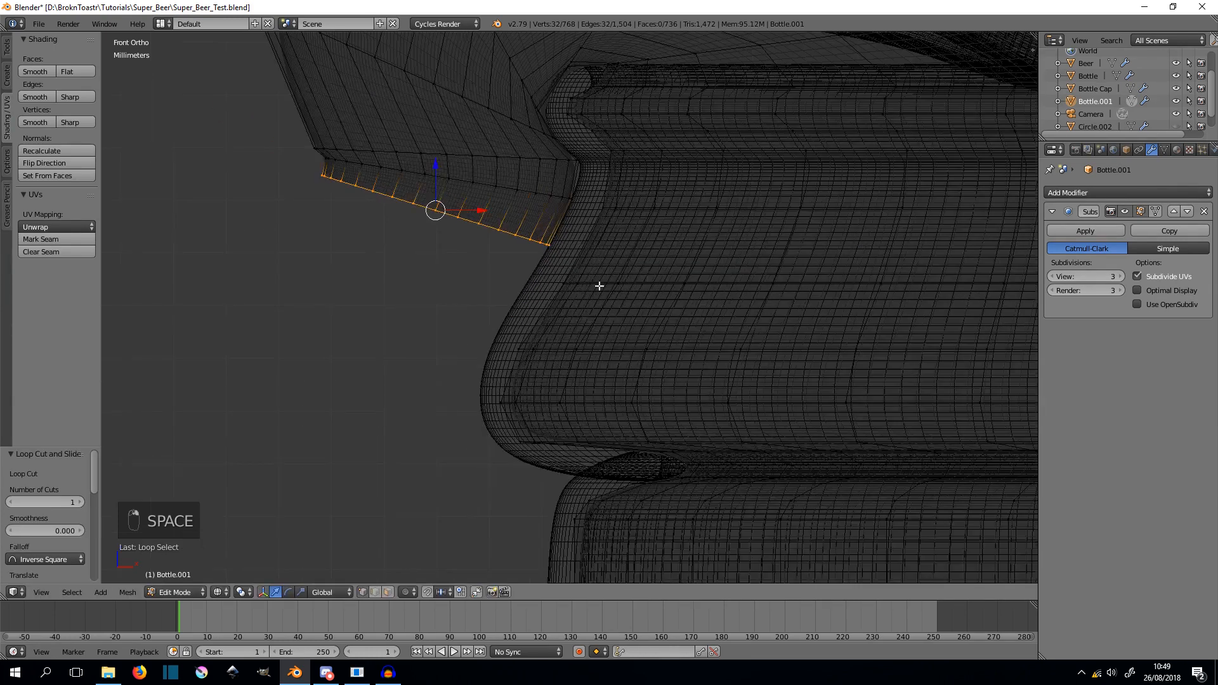
pyautogui.keyDown('shift'); pyautogui.moveTo(598, 285); pyautogui.dragTo(593, 203, button='middle'); pyautogui.keyUp('shift')
pyautogui.press('e')
pyautogui.press('e')
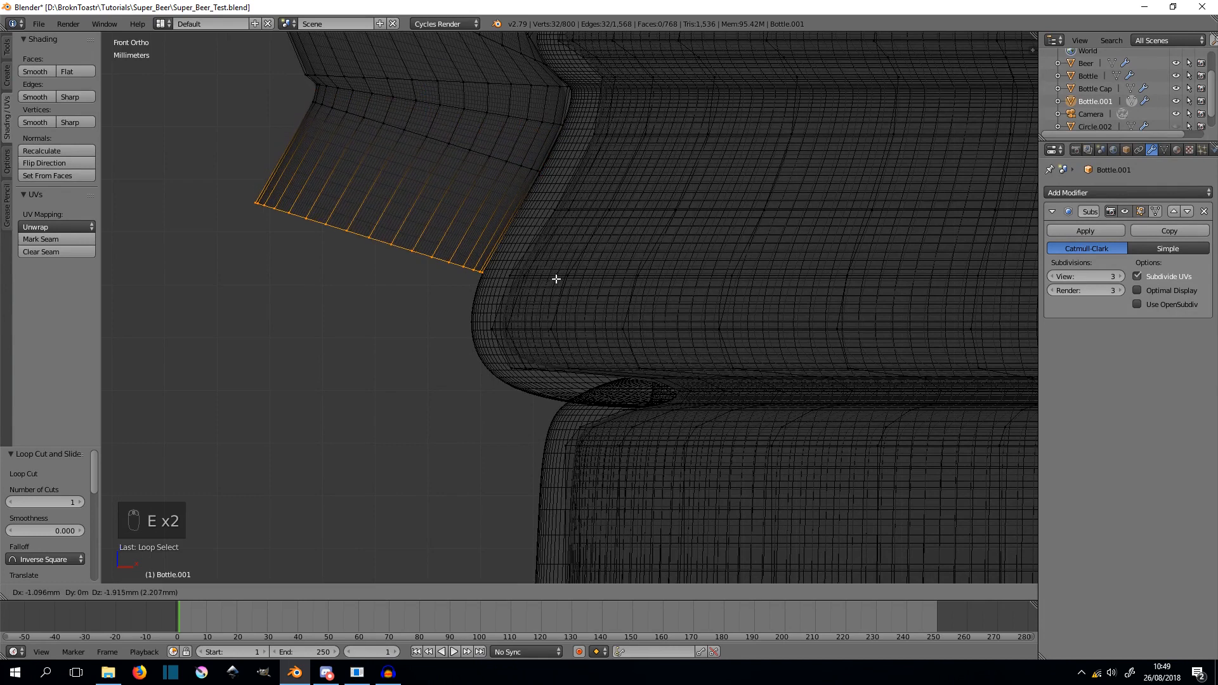
pyautogui.click(555, 279)
# - Extrude the end loop again by about -0.43 mm in X and -1.64 mm in Z, and rotate it about -13°
pyautogui.press('e')
pyautogui.click(554, 327)
pyautogui.press('r')
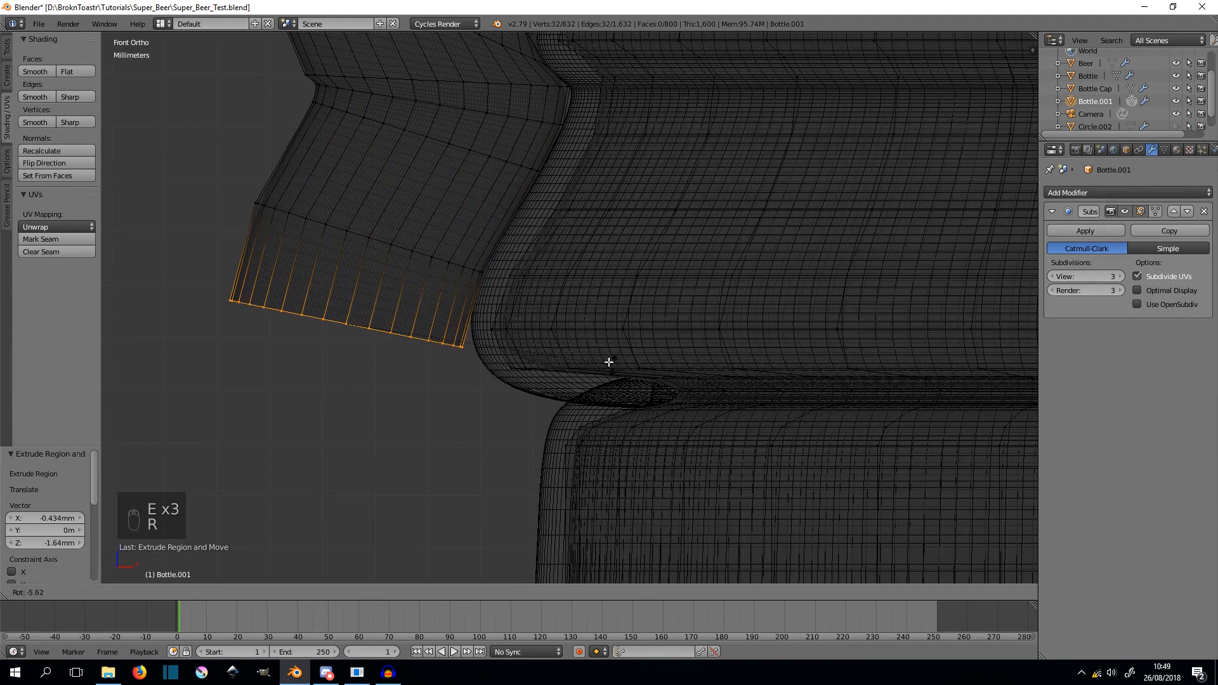
pyautogui.click(611, 330)
# - Scale the end loop to about 0.899 and move it about 0.37 mm in X and 0.06 mm in Z against the collar
pyautogui.press('s')
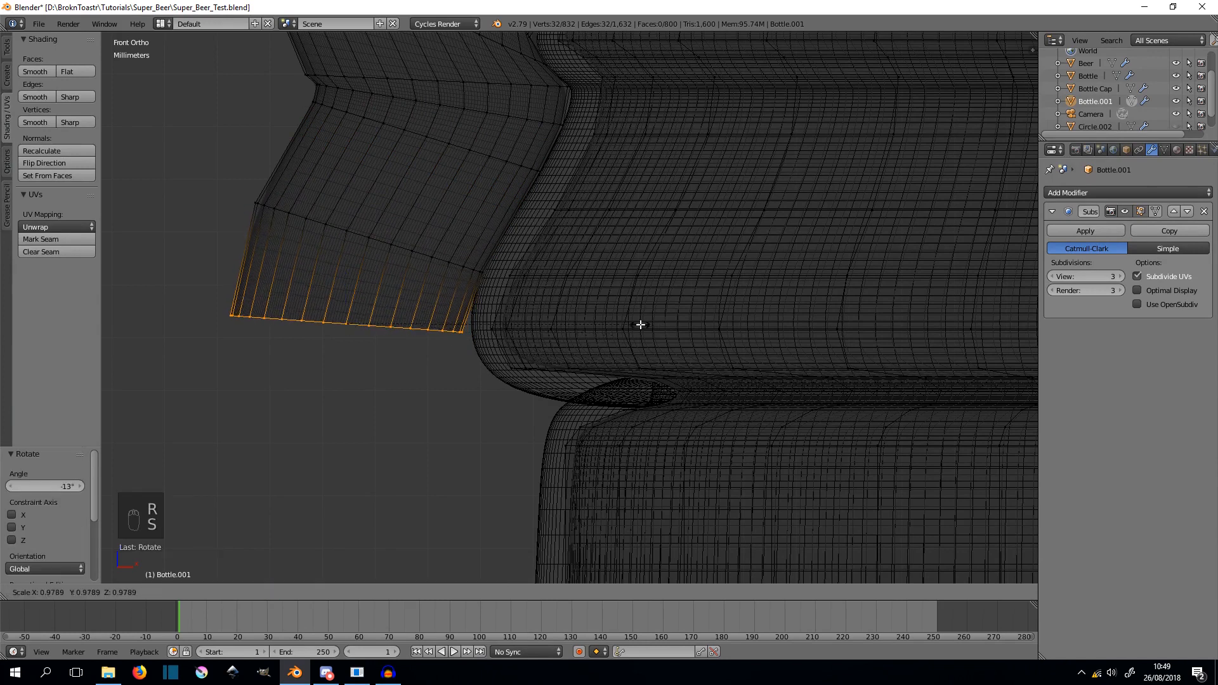
pyautogui.click(619, 322)
pyautogui.press('g')
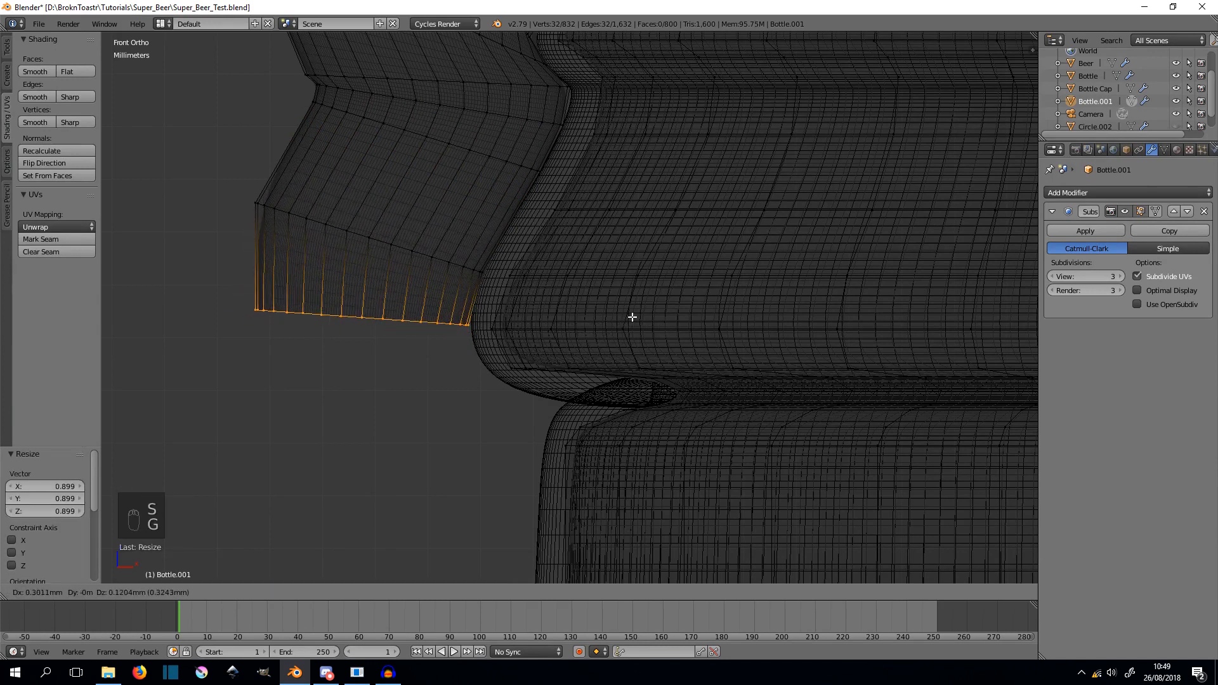
pyautogui.click(635, 331)
# - Extrude the end loop about 0.93 mm in X and -1.36 mm in Z beneath the collar, and rotate it about -18.5°
pyautogui.keyDown('shift'); pyautogui.moveTo(635, 330); pyautogui.dragTo(611, 261, button='middle'); pyautogui.keyUp('shift')
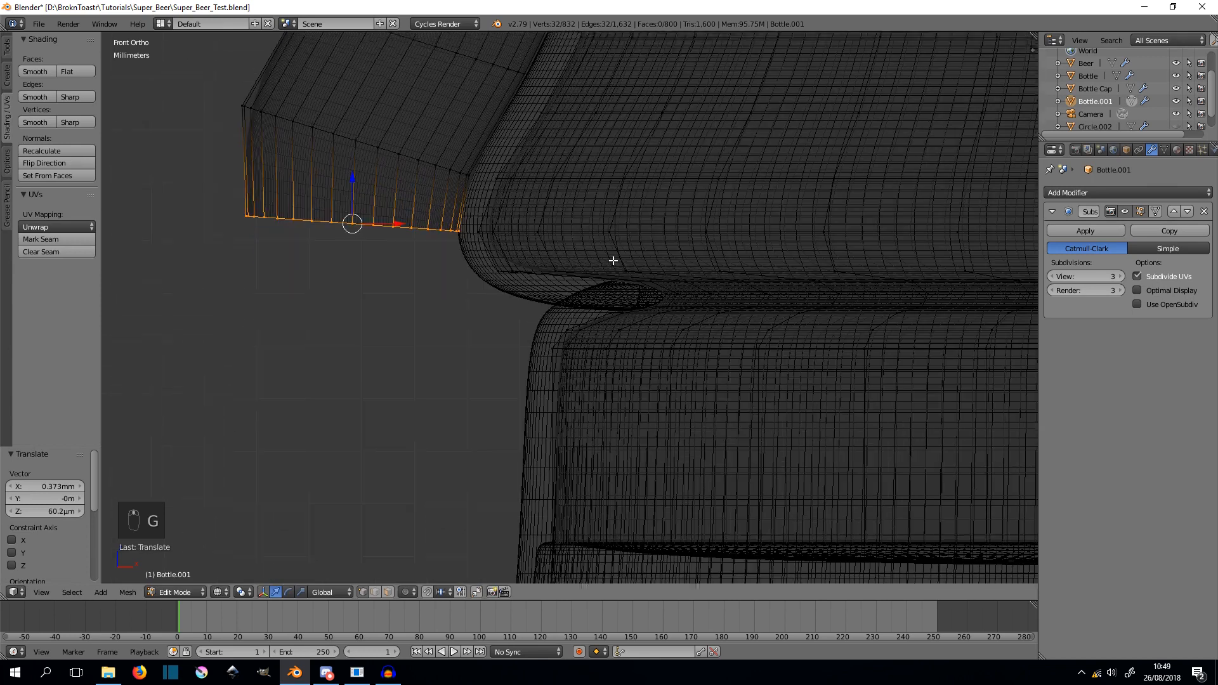
pyautogui.press('e')
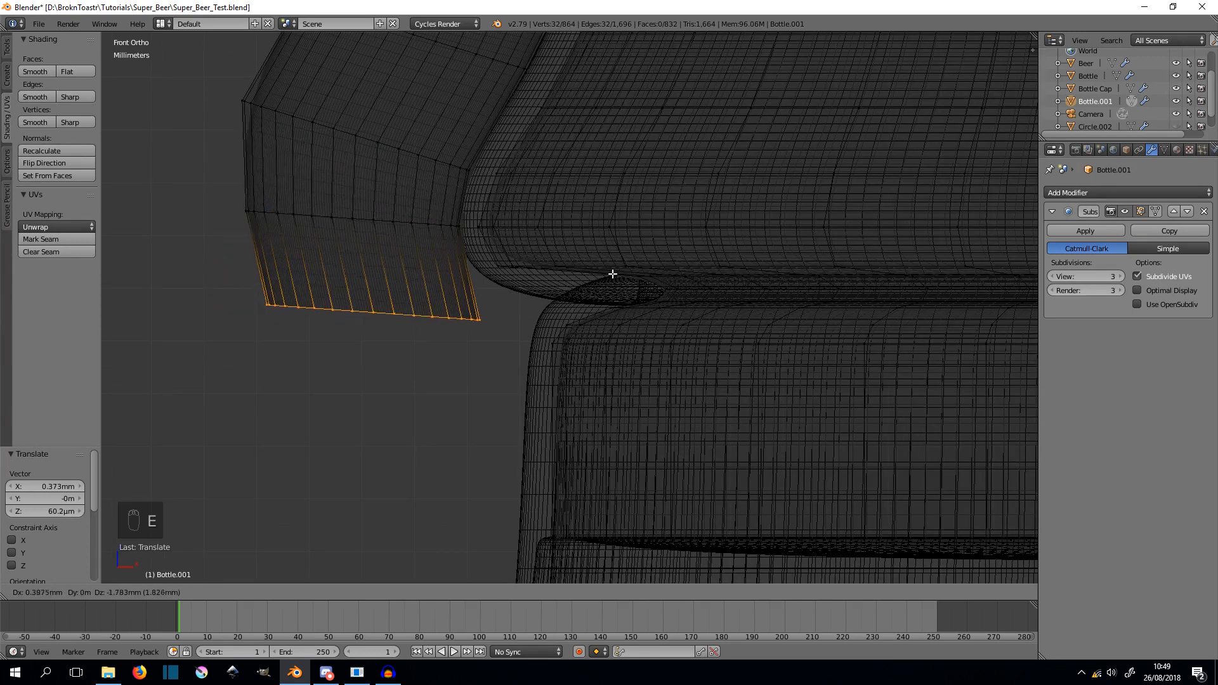
pyautogui.click(636, 254)
pyautogui.press('r')
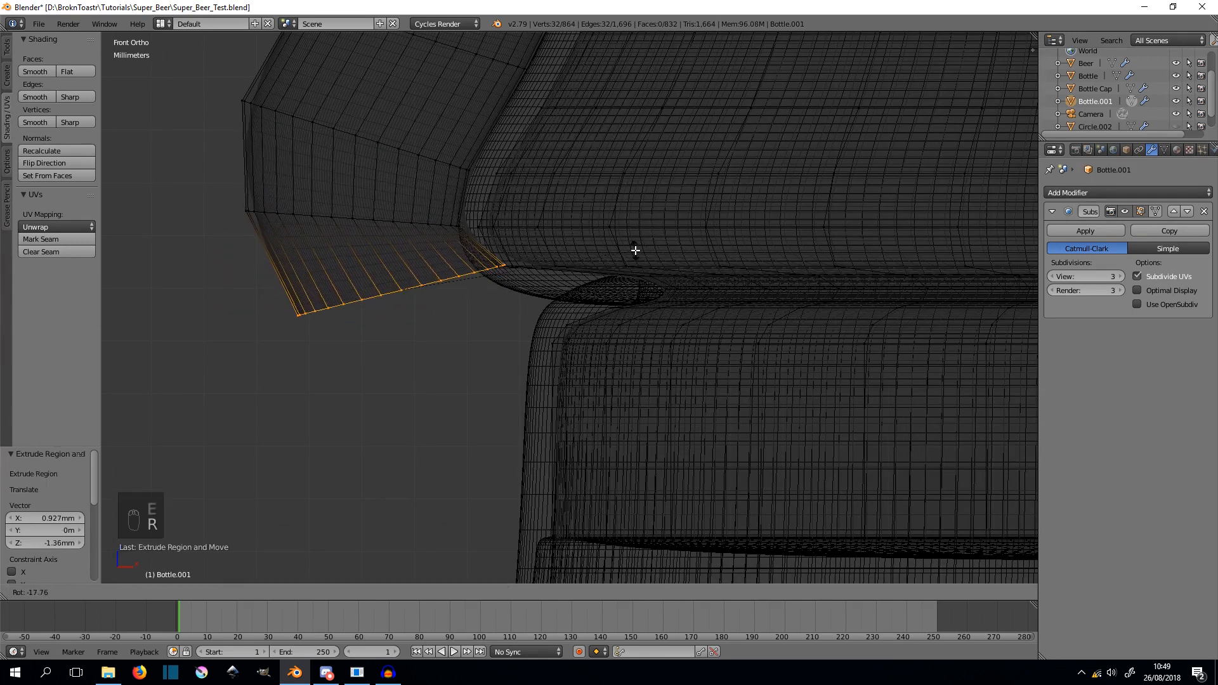
pyautogui.click(478, 231)
# - Scale the end loop to about 0.716 and move it about -0.08 mm in X and 0.18 mm in Z onto the collar's underside
pyautogui.scroll(5, 481, 229)
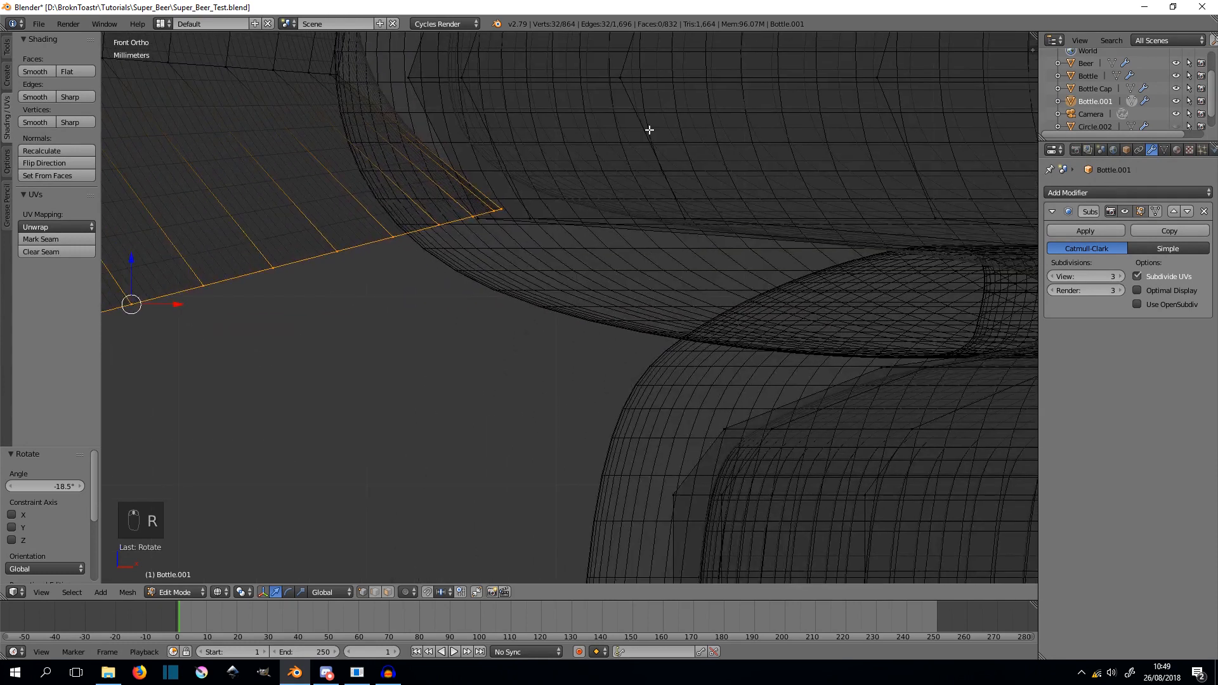
pyautogui.press('s')
pyautogui.press('s')
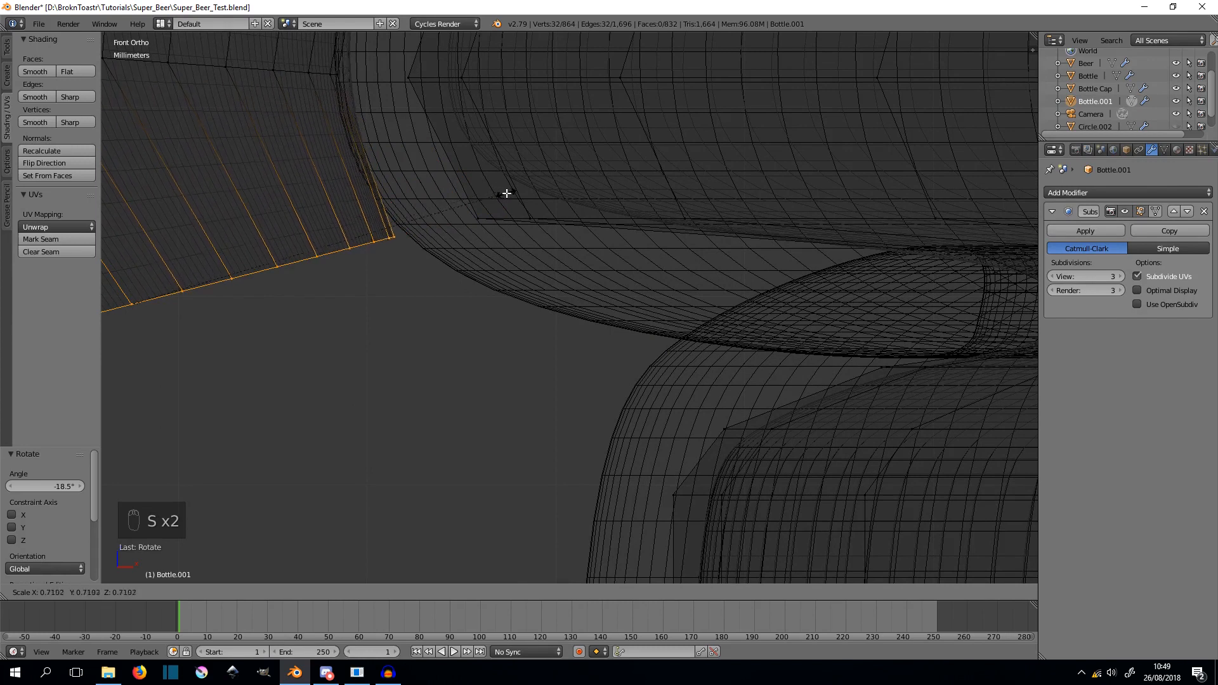
pyautogui.click(574, 215)
pyautogui.press('g')
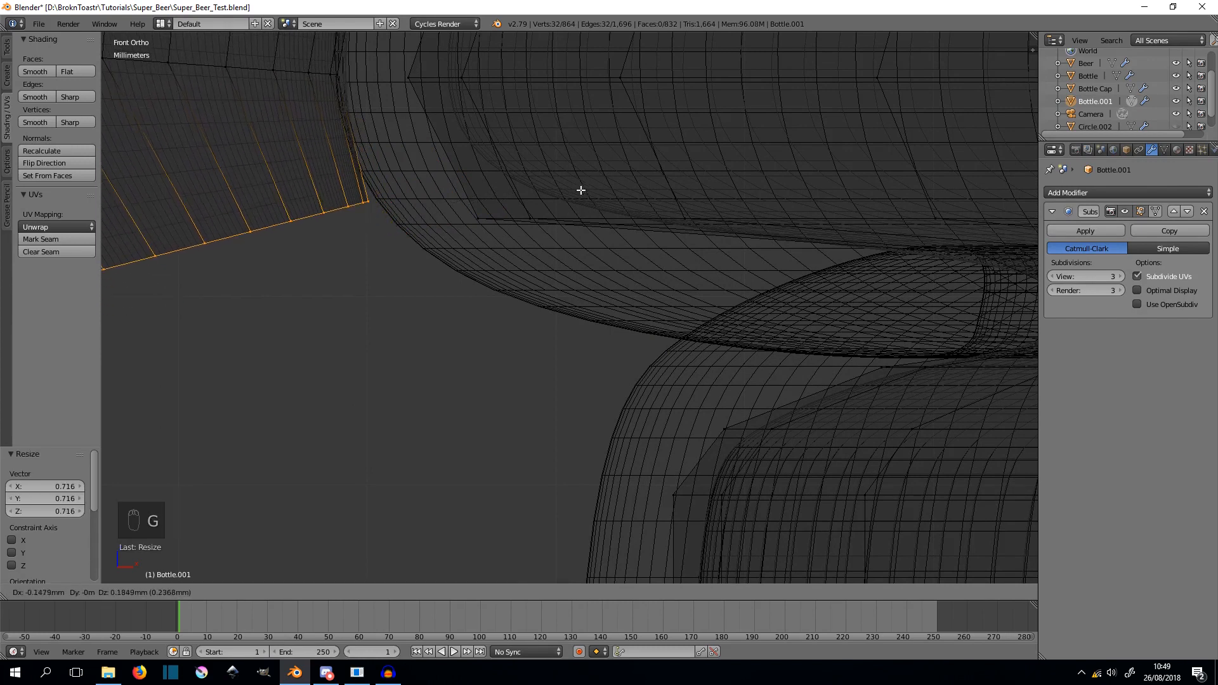
pyautogui.click(581, 209)
# - Extrude the end loop about 1.57 mm in X and -0.74 mm in Z along the collar's underside, and rotate it about -27.3°
pyautogui.scroll(-2, 562, 215)
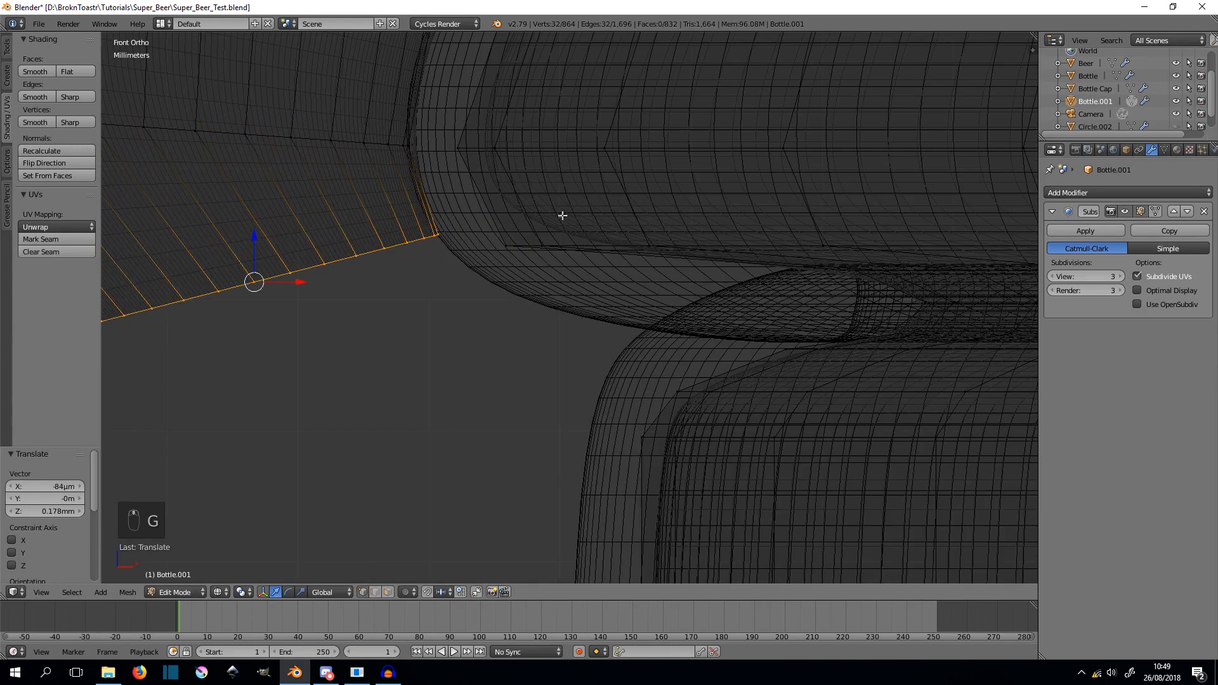
pyautogui.press('e')
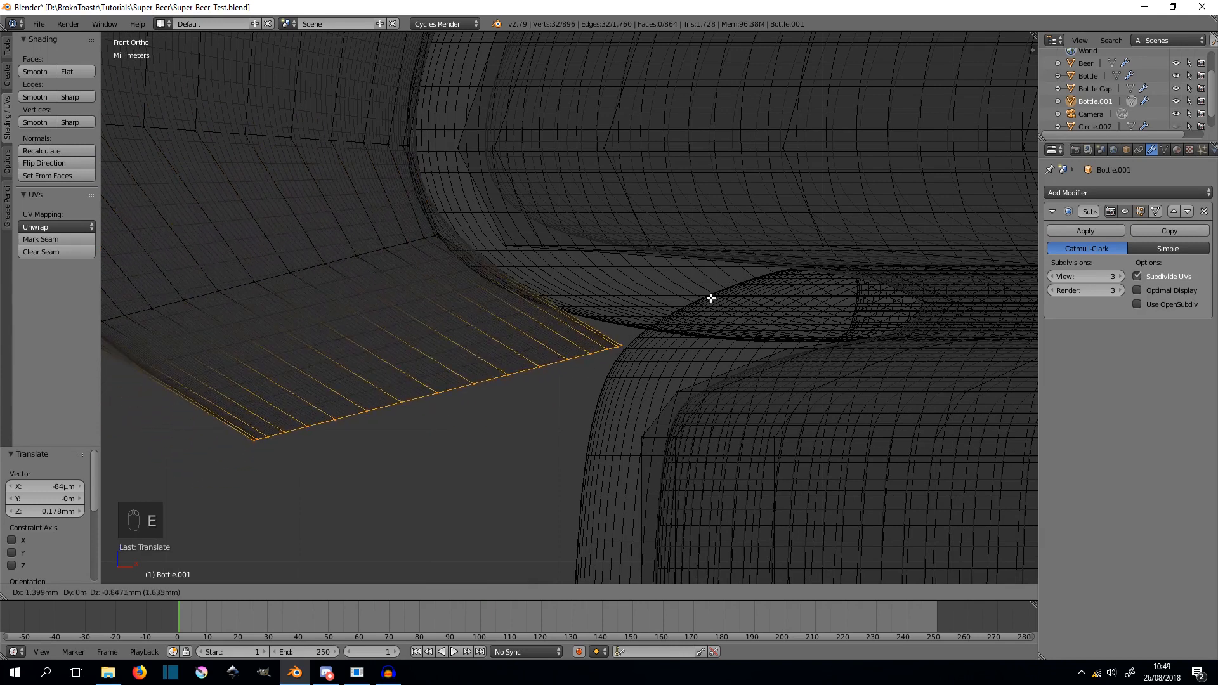
pyautogui.click(745, 285)
pyautogui.press('r')
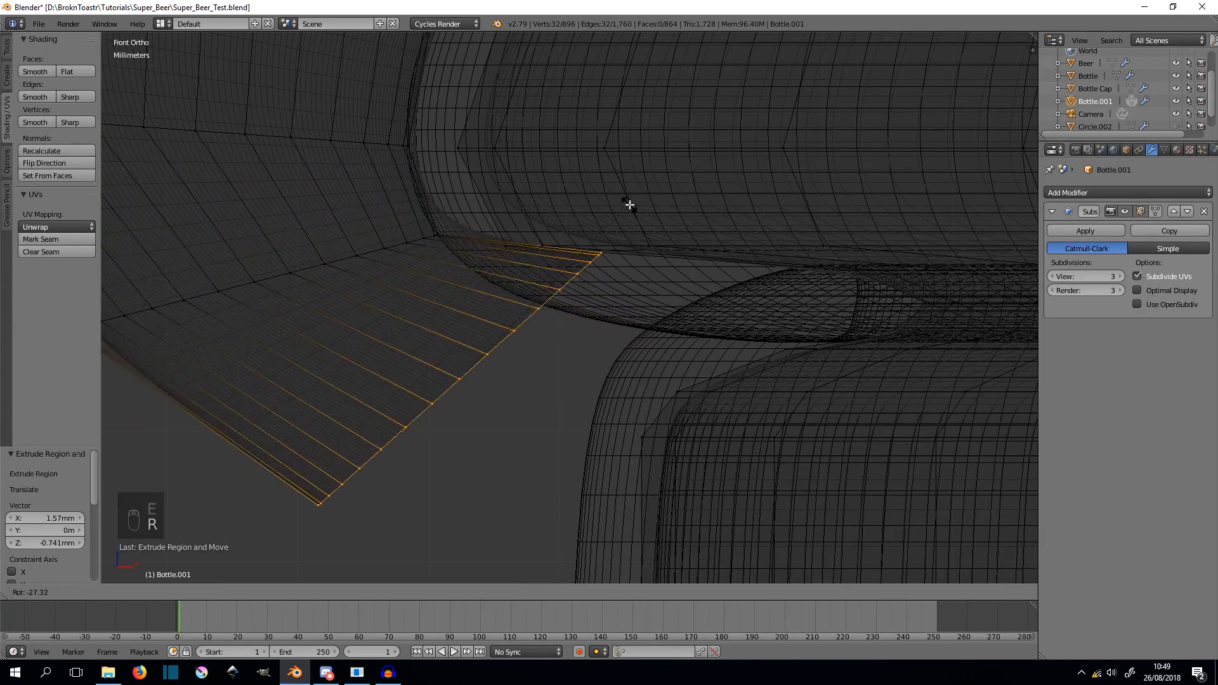
pyautogui.click(630, 205)
pyautogui.press('g')
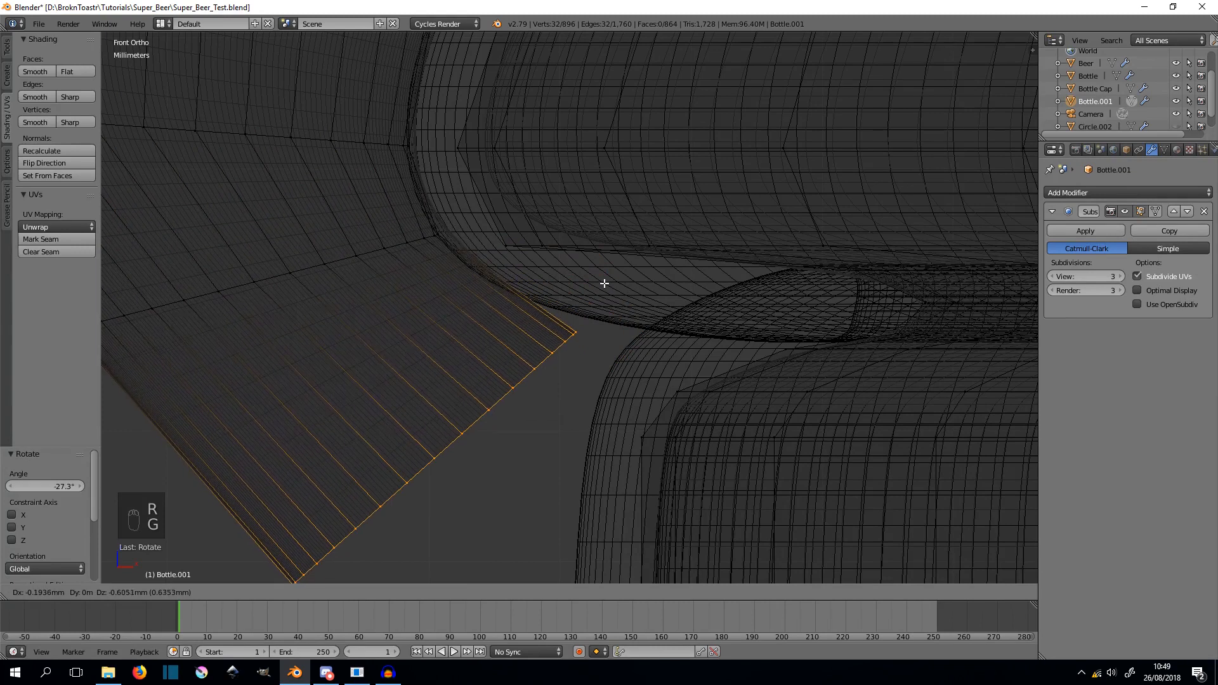
pyautogui.press('x')
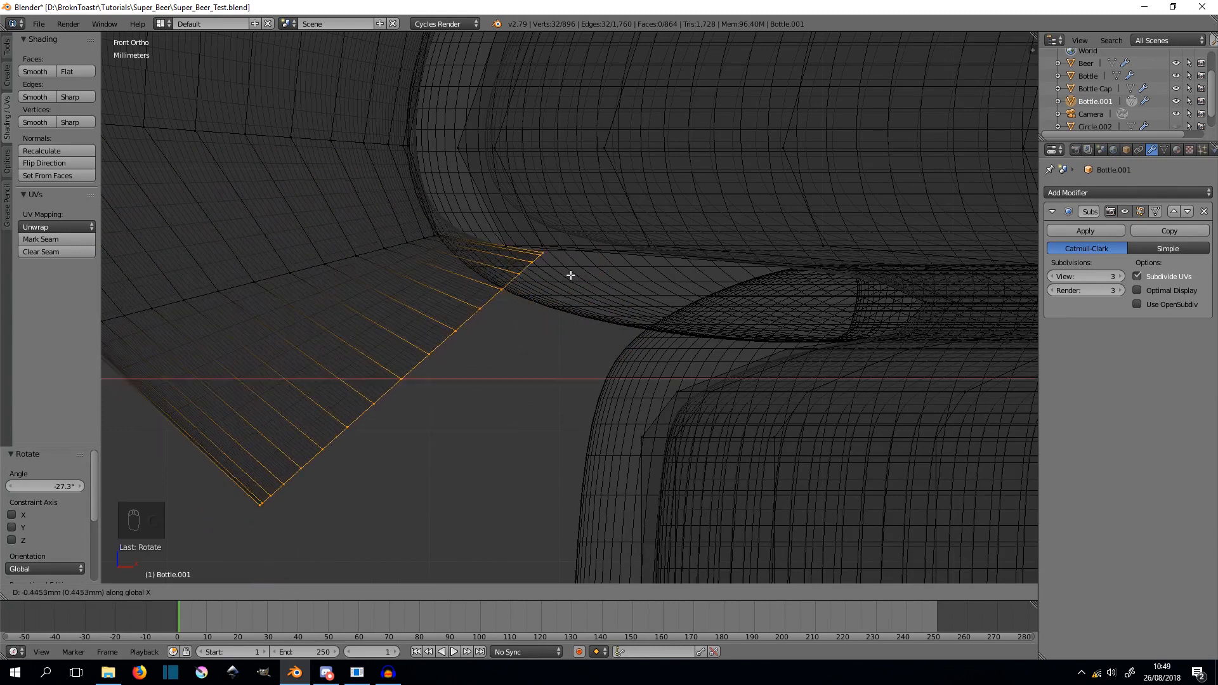
pyautogui.click(569, 275)
# - Move the end loop about -0.71 mm in X and -0.29 mm in Z to sit just beneath the collar
pyautogui.scroll(-3, 571, 268)
pyautogui.press('z')
pyautogui.moveTo(571, 269)
pyautogui.mouseDown(button='middle')
pyautogui.moveTo(726, 294)
pyautogui.moveTo(597, 266)
pyautogui.mouseUp(button='middle')
pyautogui.scroll(-4, 597, 275)
pyautogui.press('KP_1')
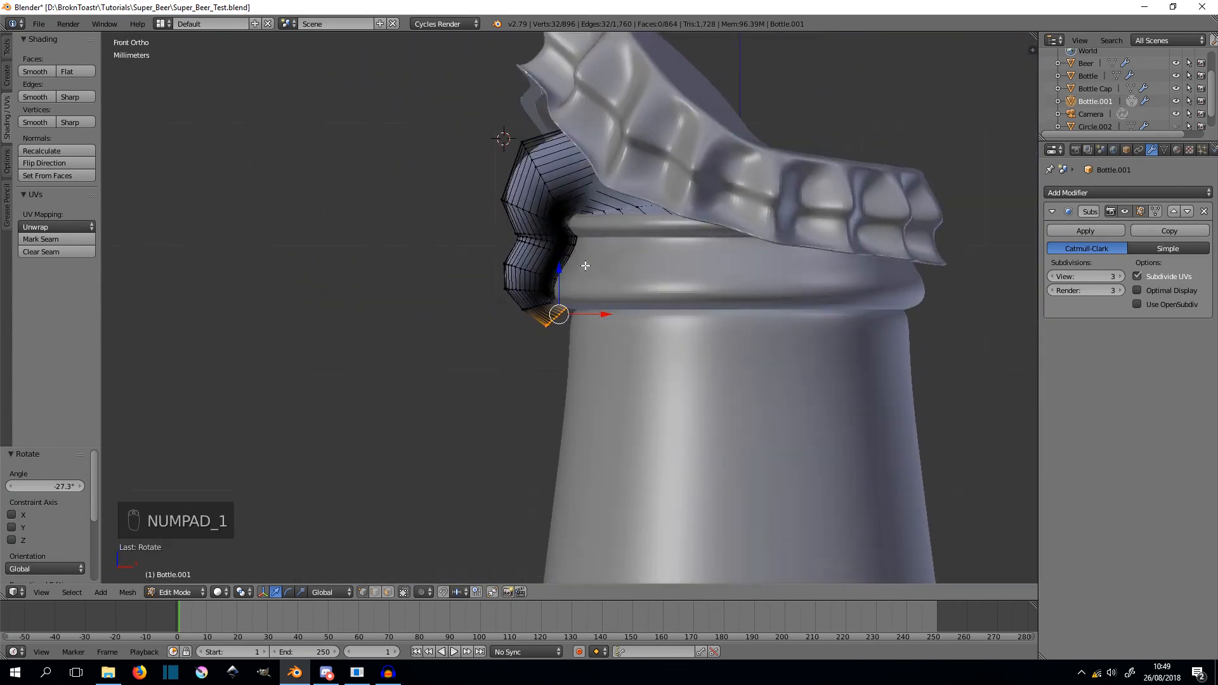
pyautogui.press('z')
pyautogui.scroll(6, 585, 265)
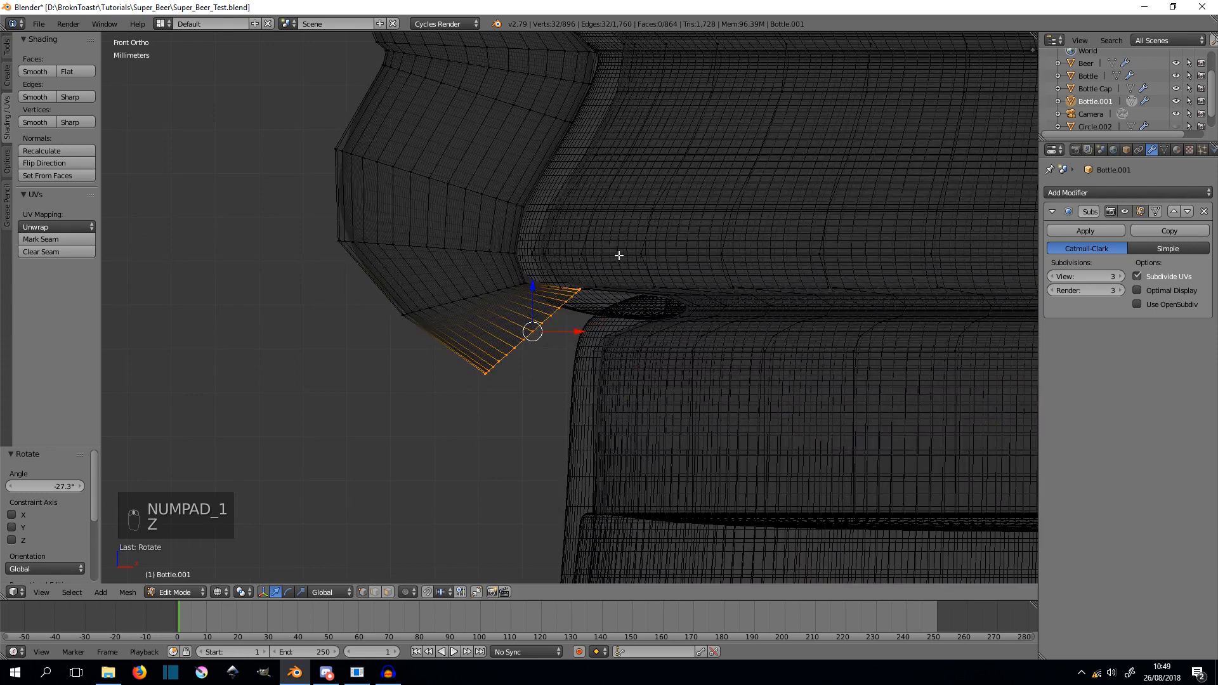
pyautogui.press('g')
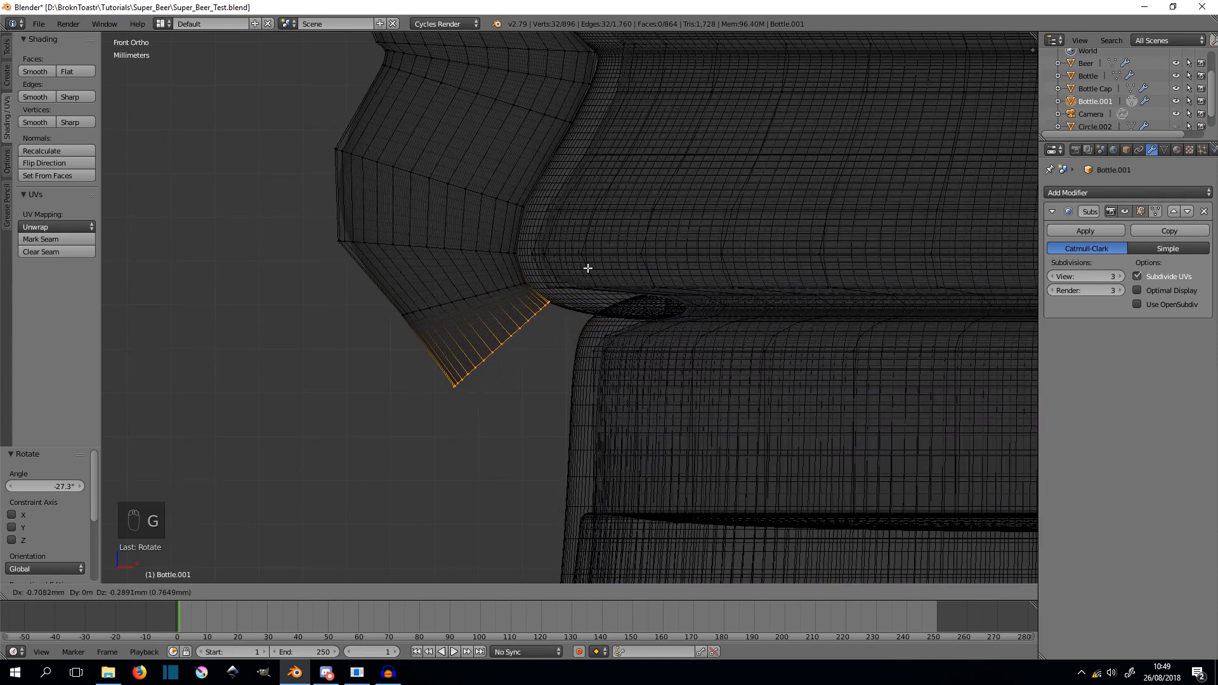
pyautogui.click(587, 268)
# - Extrude the end loop about 0.84 mm in X and -0.25 mm in Z into the corner between collar and neck
pyautogui.scroll(1, 574, 300)
pyautogui.keyDown('shift'); pyautogui.moveTo(575, 306); pyautogui.dragTo(558, 201, button='middle'); pyautogui.keyUp('shift')
pyautogui.press('e')
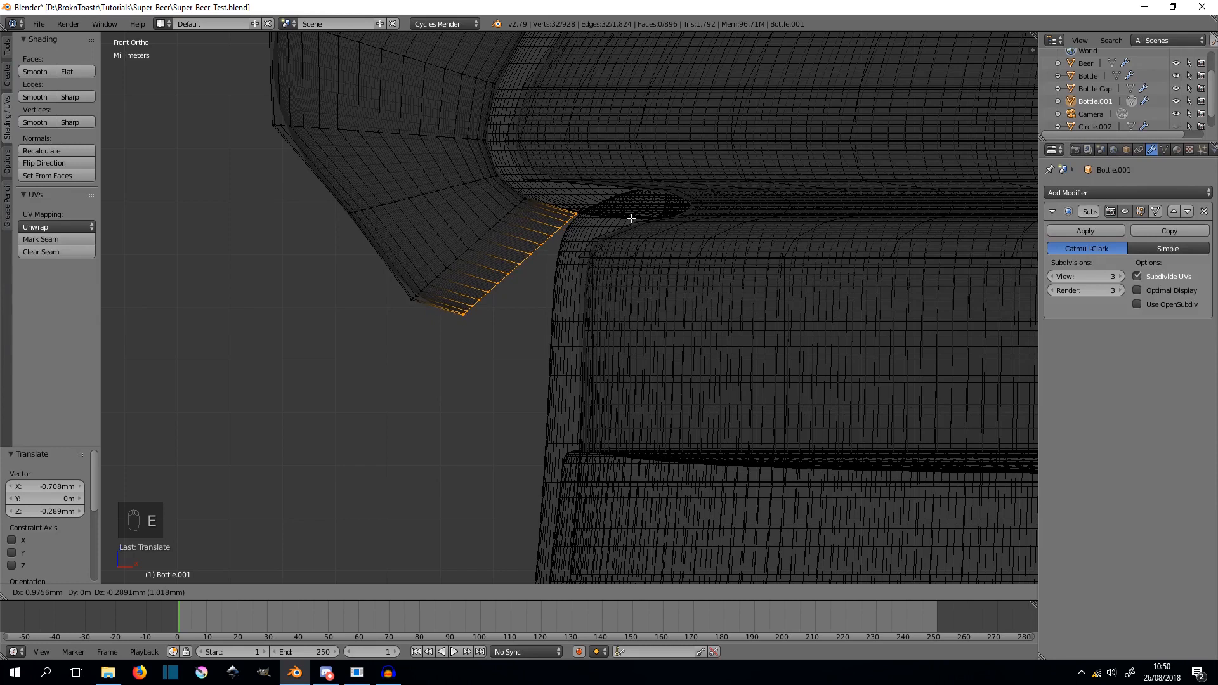
pyautogui.click(625, 216)
# - Rotate the end loop about 14.5° and move it about -0.18 mm in X and 0.27 mm in Z
pyautogui.press('r')
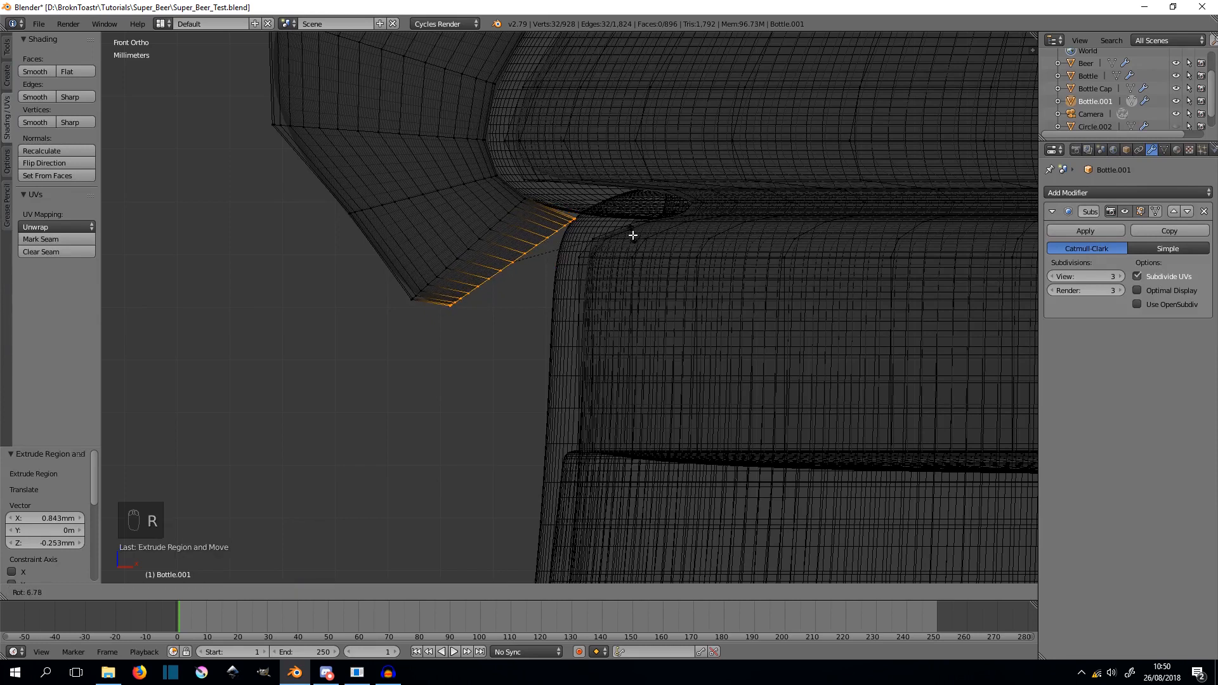
pyautogui.click(630, 245)
pyautogui.press('g')
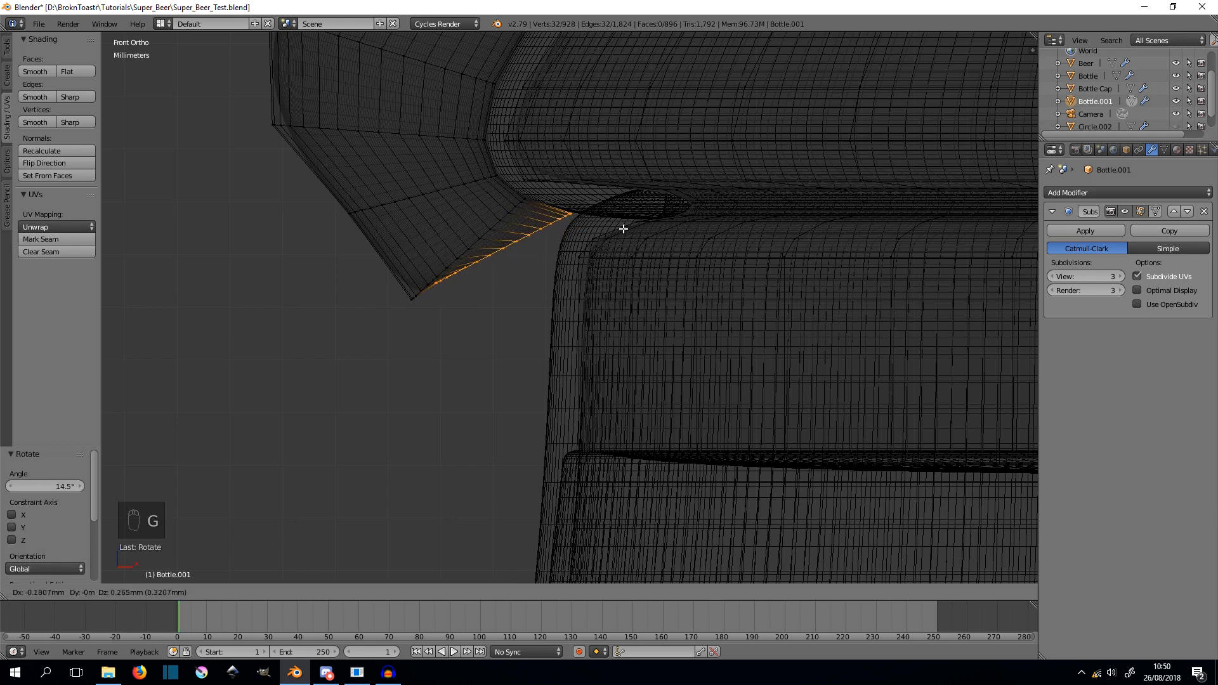
pyautogui.click(623, 228)
# - Extrude the end loop down the neck twice, by about -0.41 mm X, -2.46 mm Z and by about -1.35 mm X, -1.48 cm Z
pyautogui.press('e')
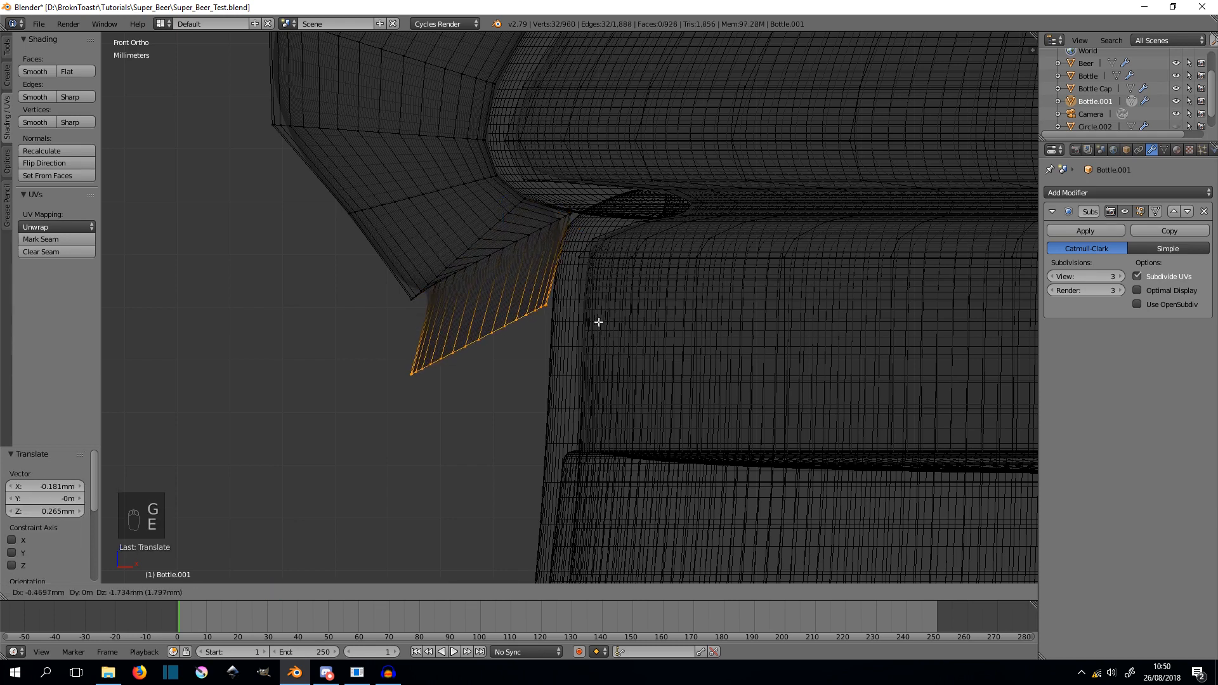
pyautogui.click(605, 360)
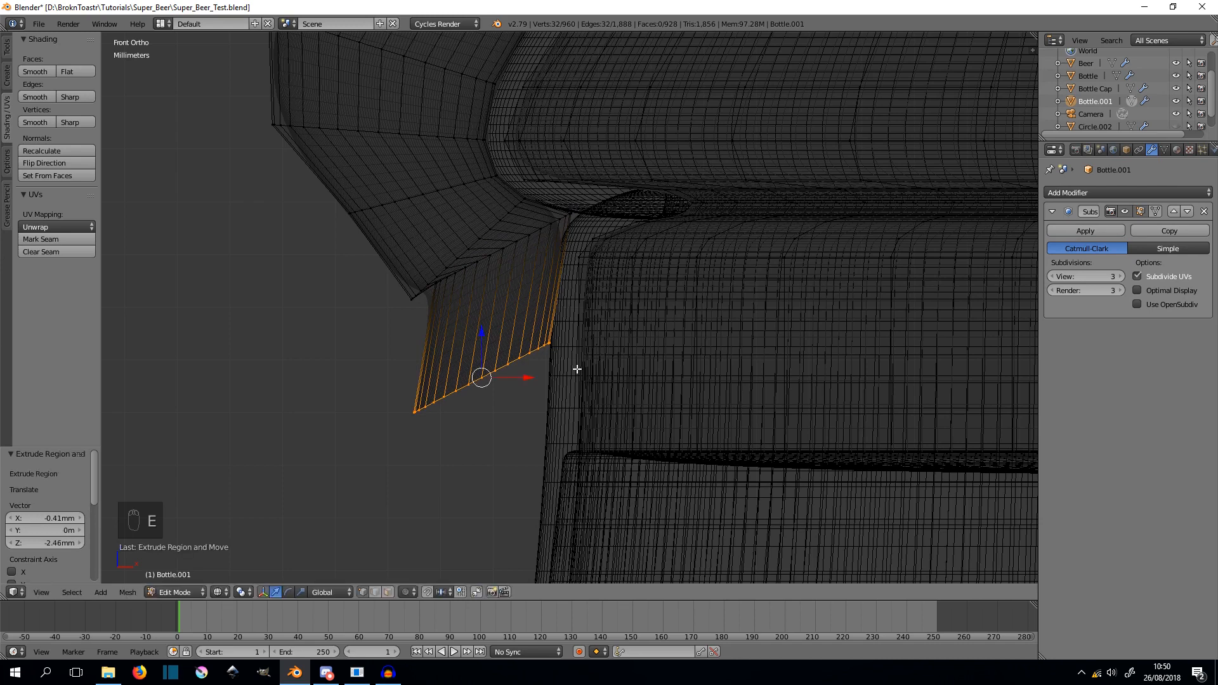
pyautogui.scroll(-2, 571, 386)
pyautogui.keyDown('shift'); pyautogui.moveTo(553, 397); pyautogui.dragTo(535, 167, button='middle'); pyautogui.keyUp('shift')
pyautogui.scroll(-2, 520, 135)
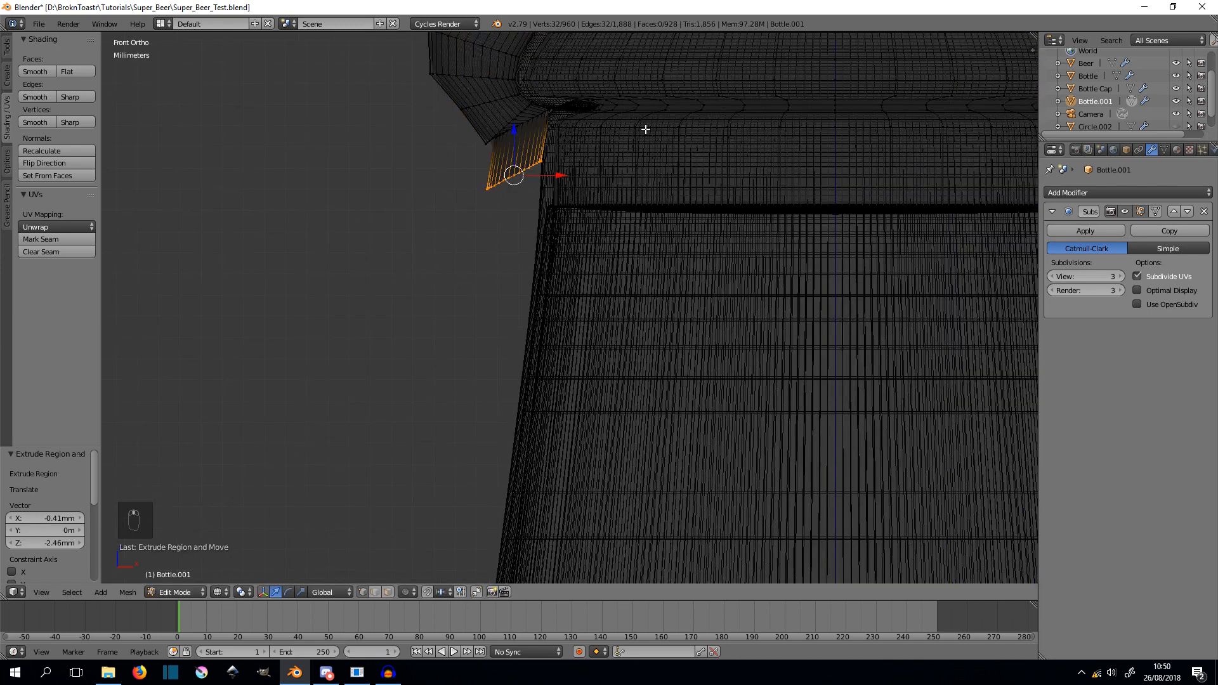
pyautogui.press('e')
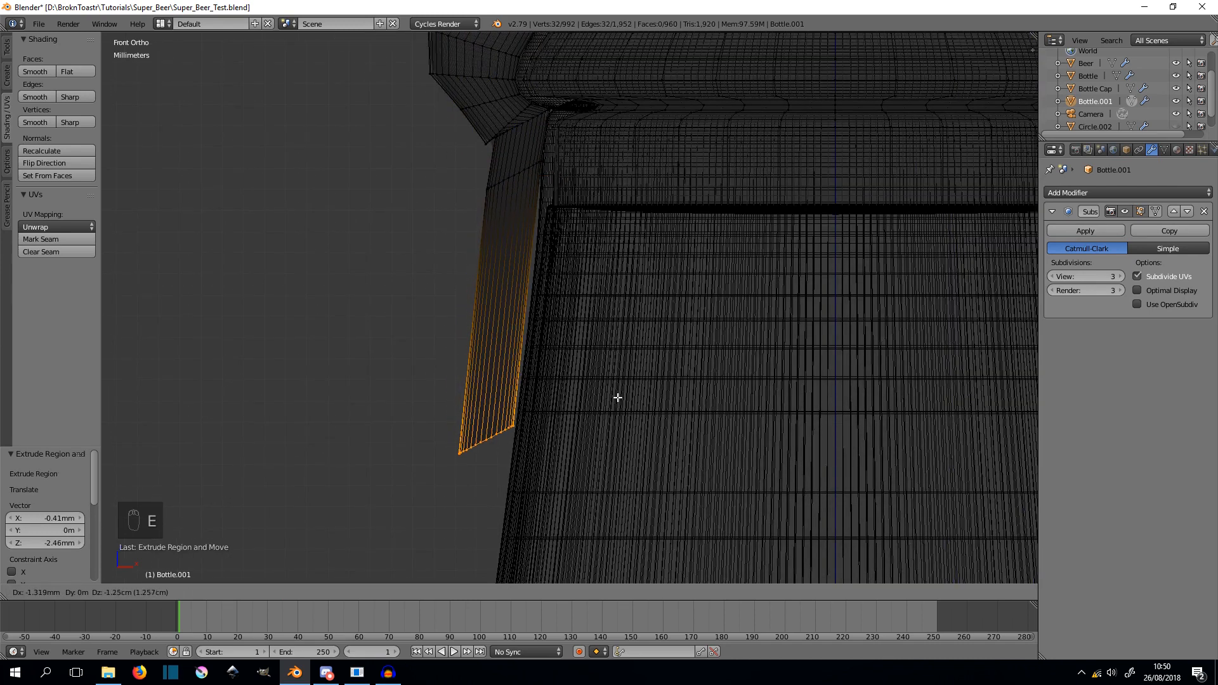
pyautogui.click(617, 440)
# - Scale the end loop to about 0.166 and move it about 0.97 mm in X and 0.45 mm in Z against the neck
pyautogui.press('s')
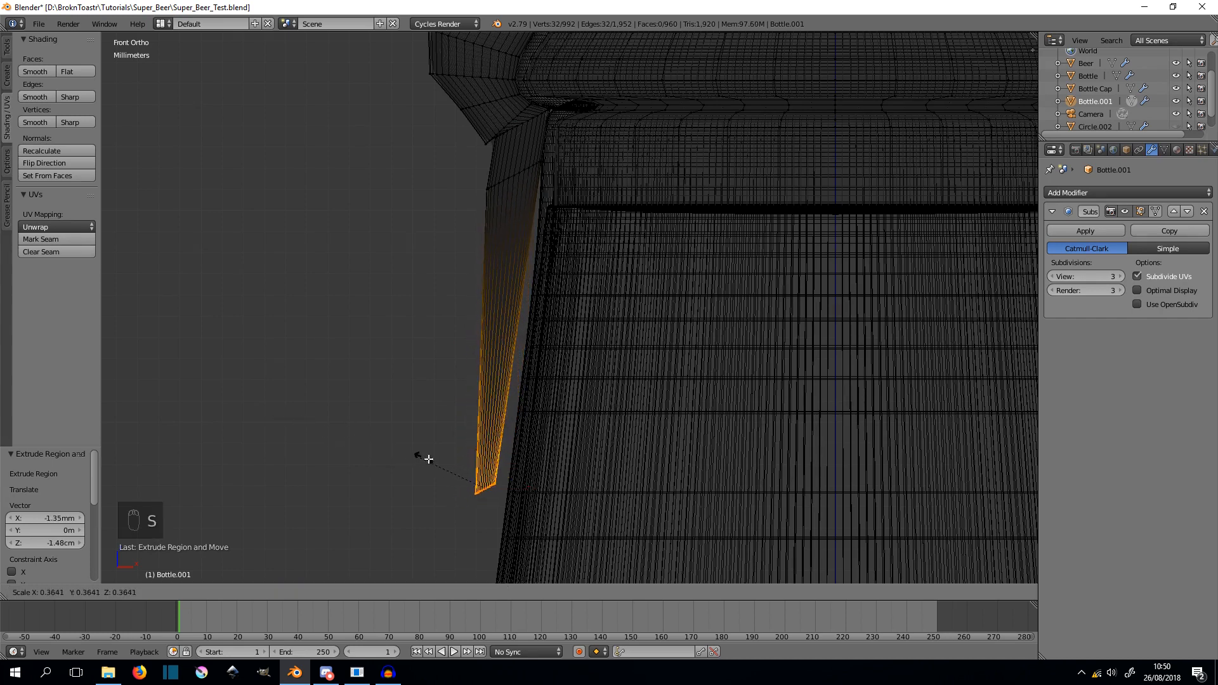
pyautogui.click(459, 465)
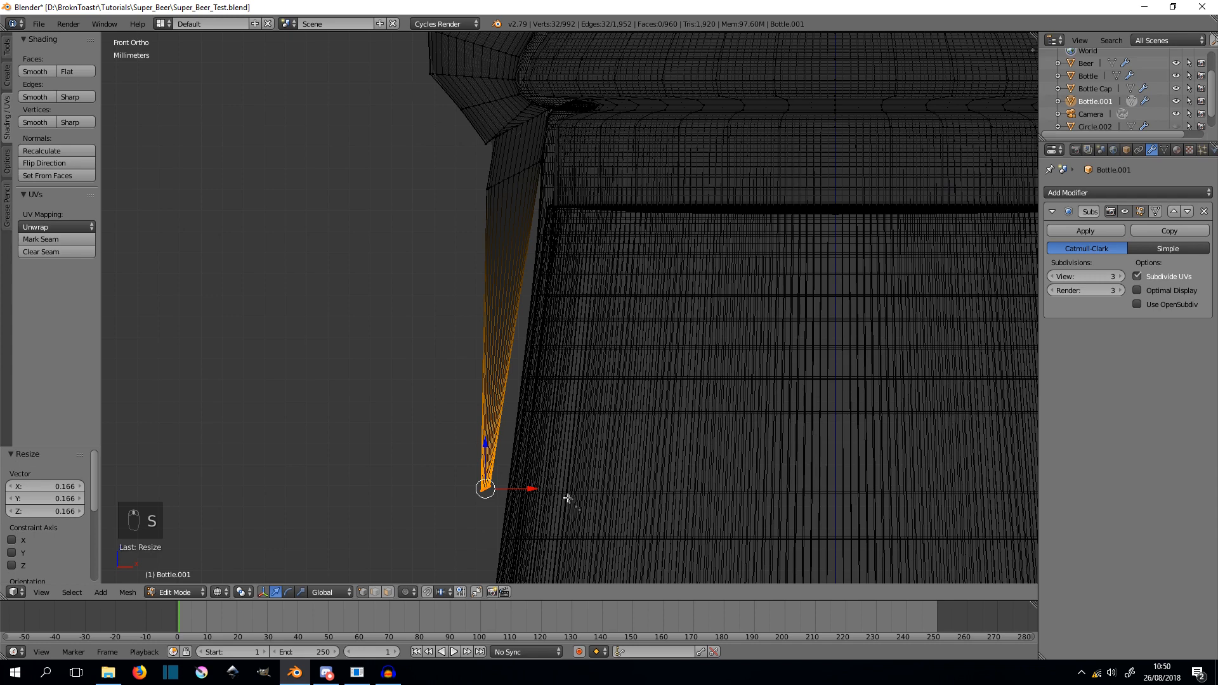
pyautogui.scroll(4, 552, 495)
pyautogui.keyDown('shift'); pyautogui.moveTo(532, 357); pyautogui.dragTo(517, 292, button='middle'); pyautogui.keyUp('shift')
pyautogui.press('g')
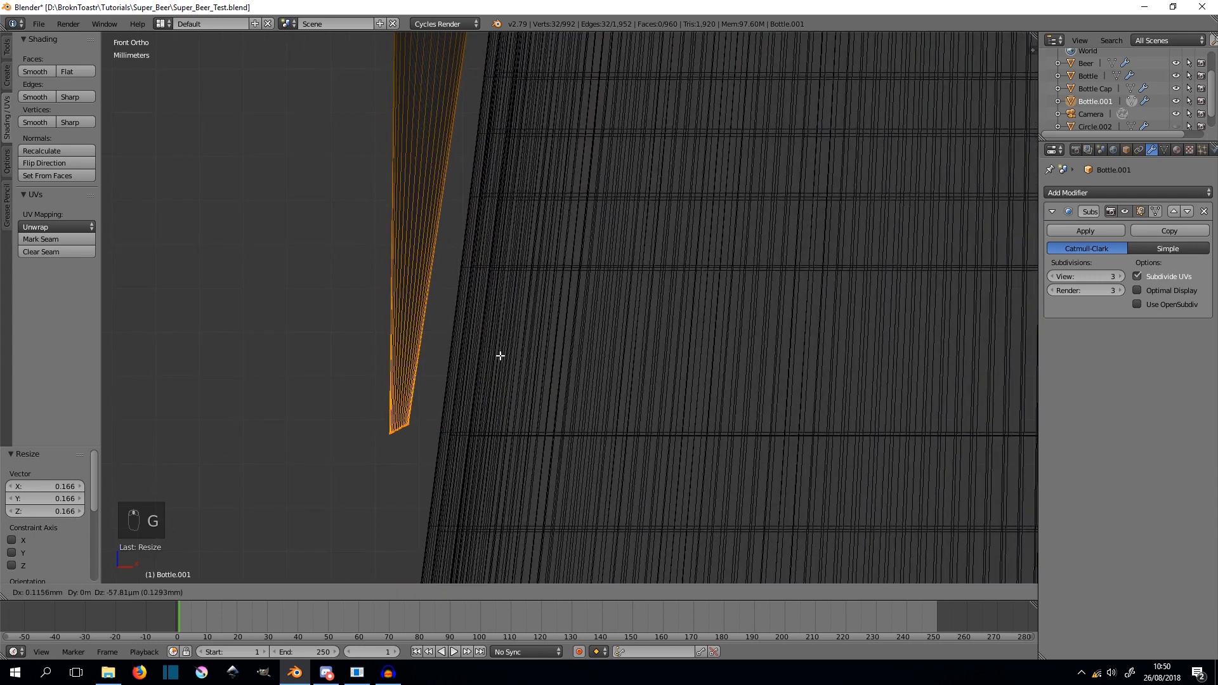
pyautogui.click(535, 334)
# - Rotate the narrowed end loop about 27.3° to level it, and move it about -57.8 µm in X and 86.7 µm in Z
pyautogui.press('r')
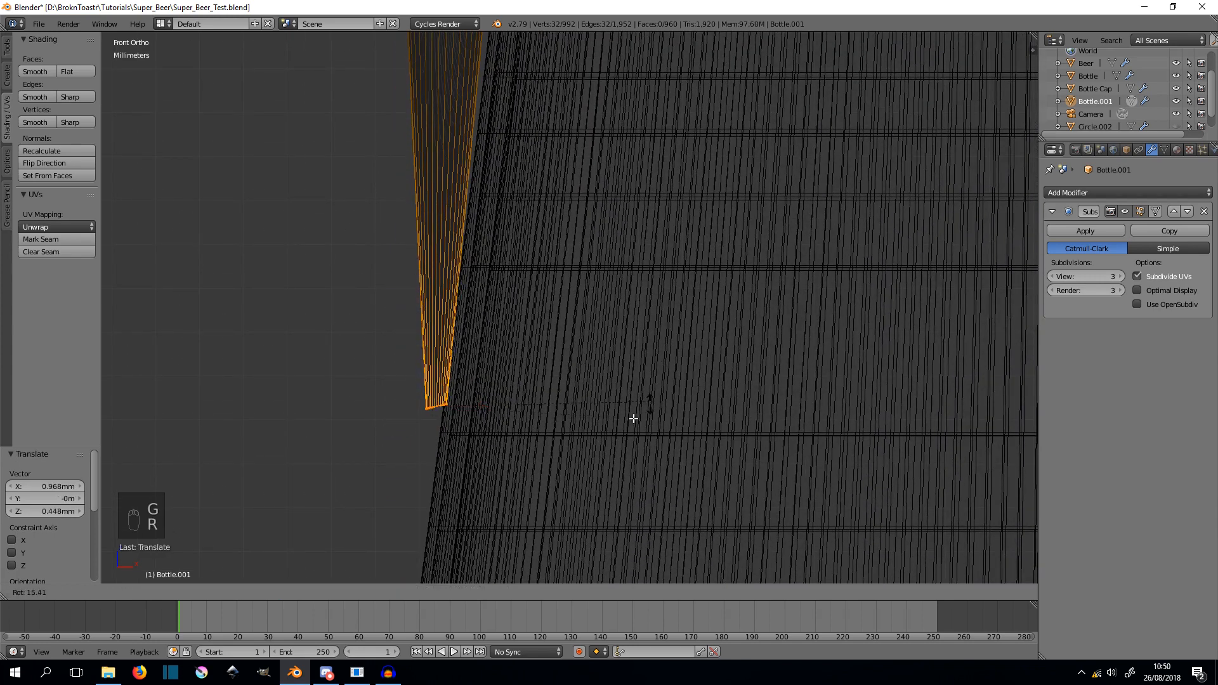
pyautogui.click(614, 439)
pyautogui.press('g')
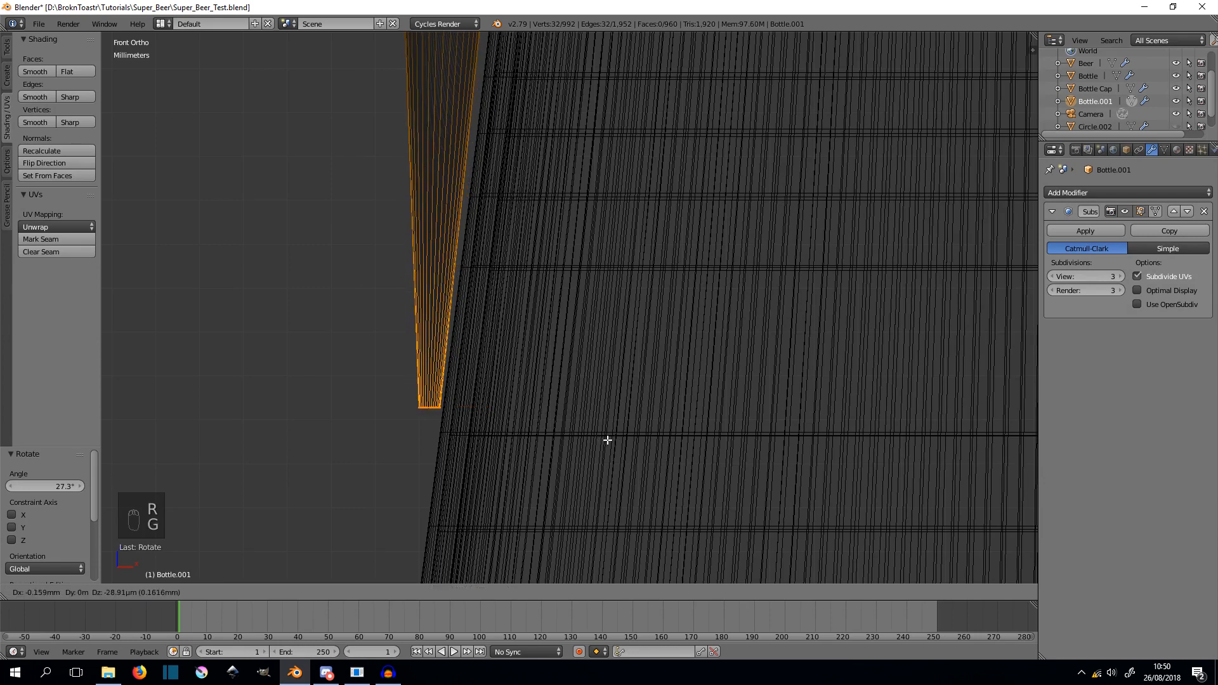
pyautogui.click(610, 435)
# - Extrude the stream's tip about -19.7 µm in X and -82.6 µm in Z, and raise the new loop about 10.3 µm
pyautogui.scroll(4, 415, 429)
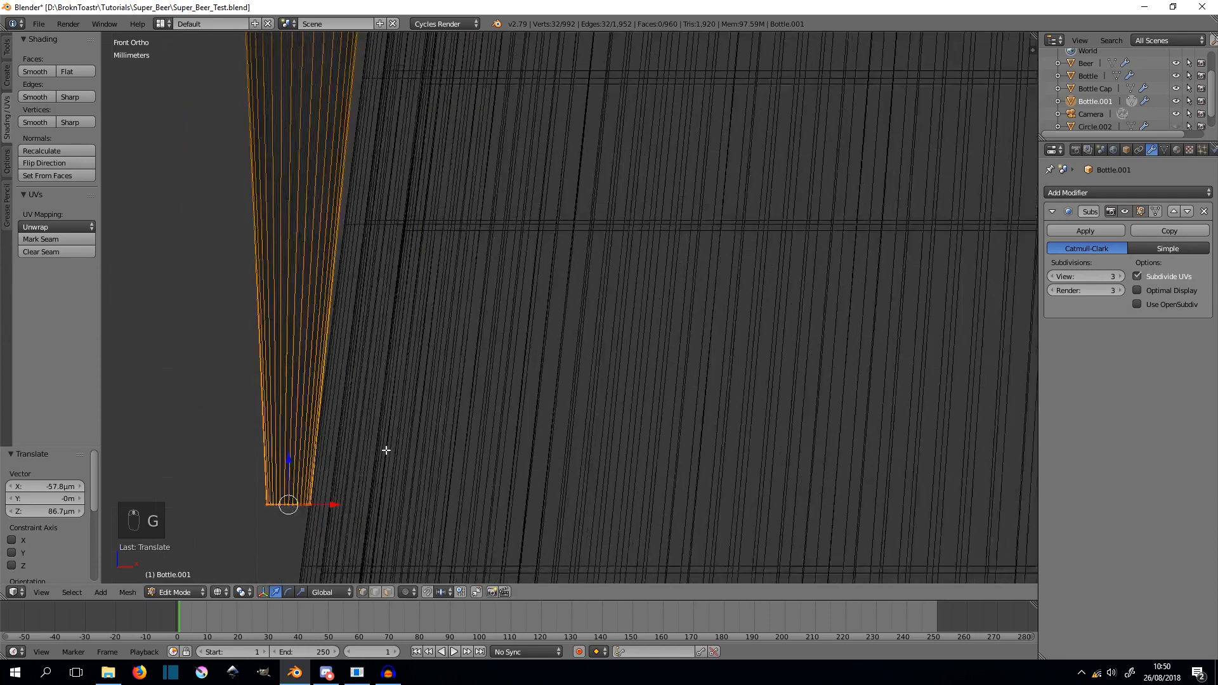
pyautogui.keyDown('shift'); pyautogui.moveTo(385, 451); pyautogui.dragTo(617, 215, button='middle'); pyautogui.keyUp('shift')
pyautogui.scroll(1, 457, 266)
pyautogui.scroll(6, 473, 253)
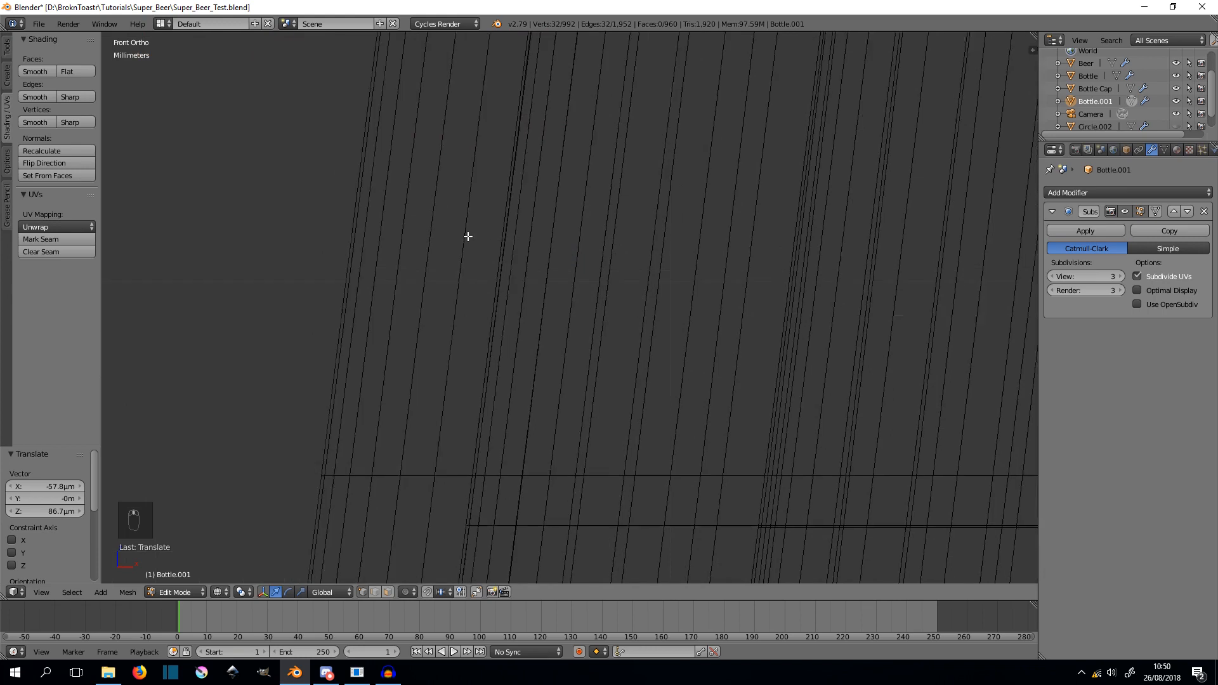
pyautogui.press('e')
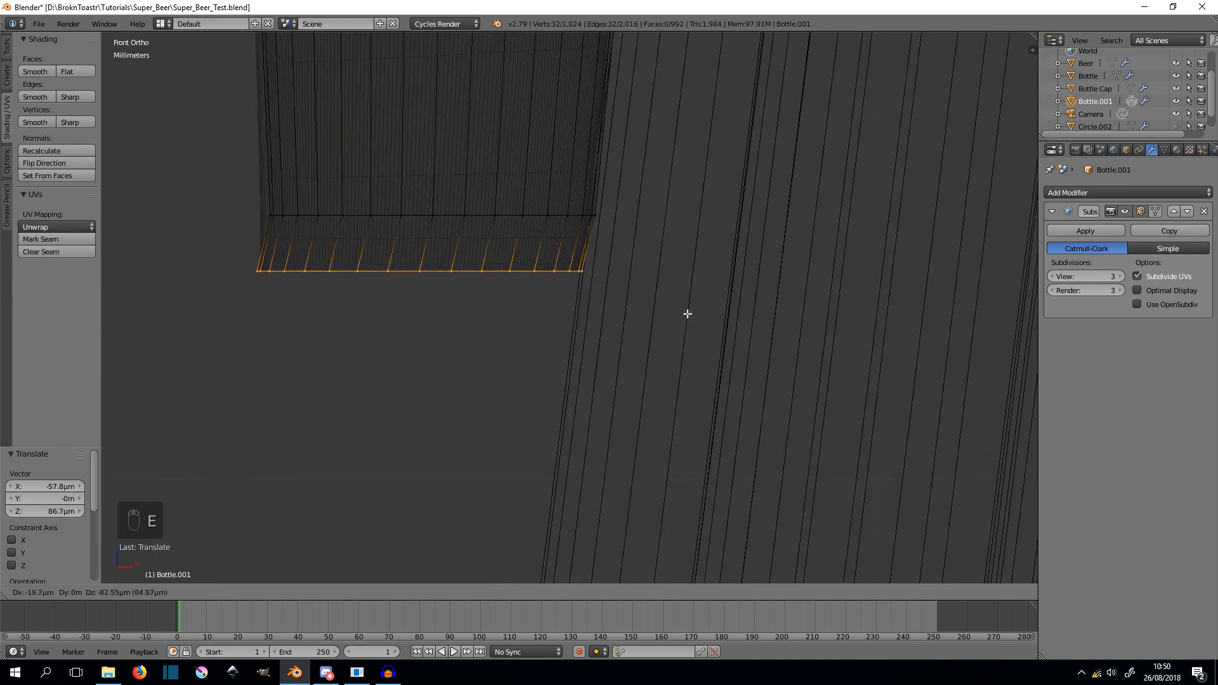
pyautogui.click(687, 311)
pyautogui.press('s')
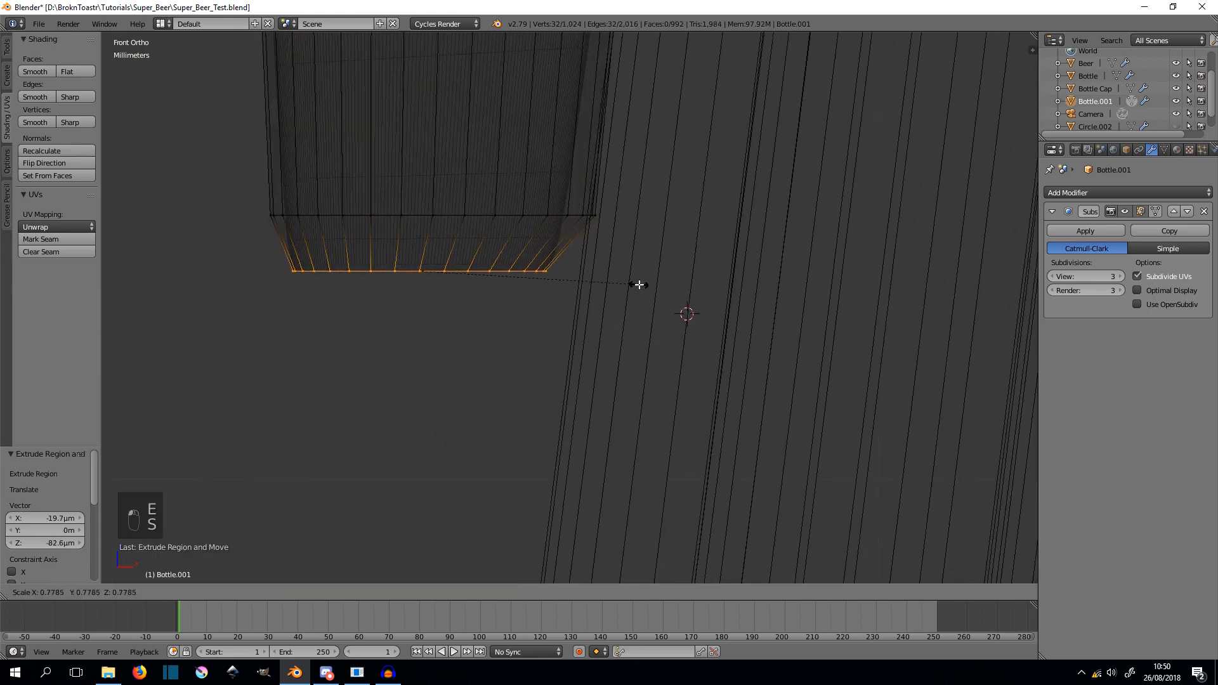
pyautogui.rightClick(648, 278)
pyautogui.press('g')
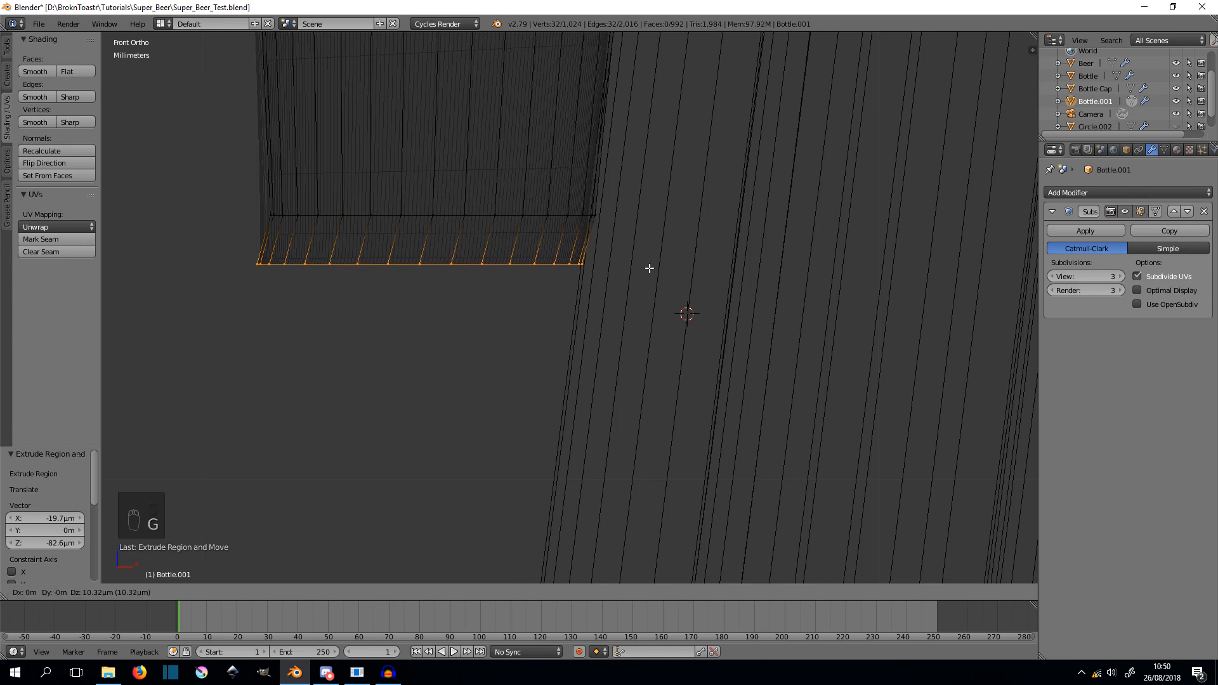
pyautogui.click(649, 268)
# - Extrude the tip loop about -14.1 µm in X and -0.102 mm in Z, and scale it to about 0.574
pyautogui.press('e')
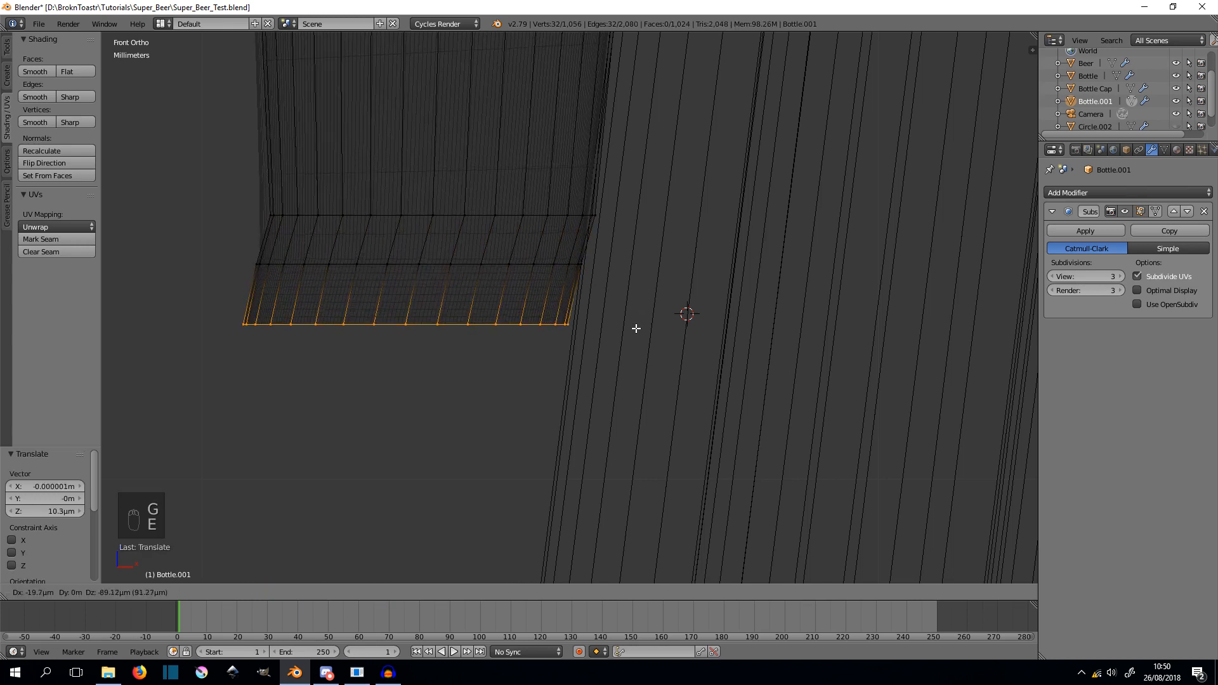
pyautogui.click(640, 337)
pyautogui.press('s')
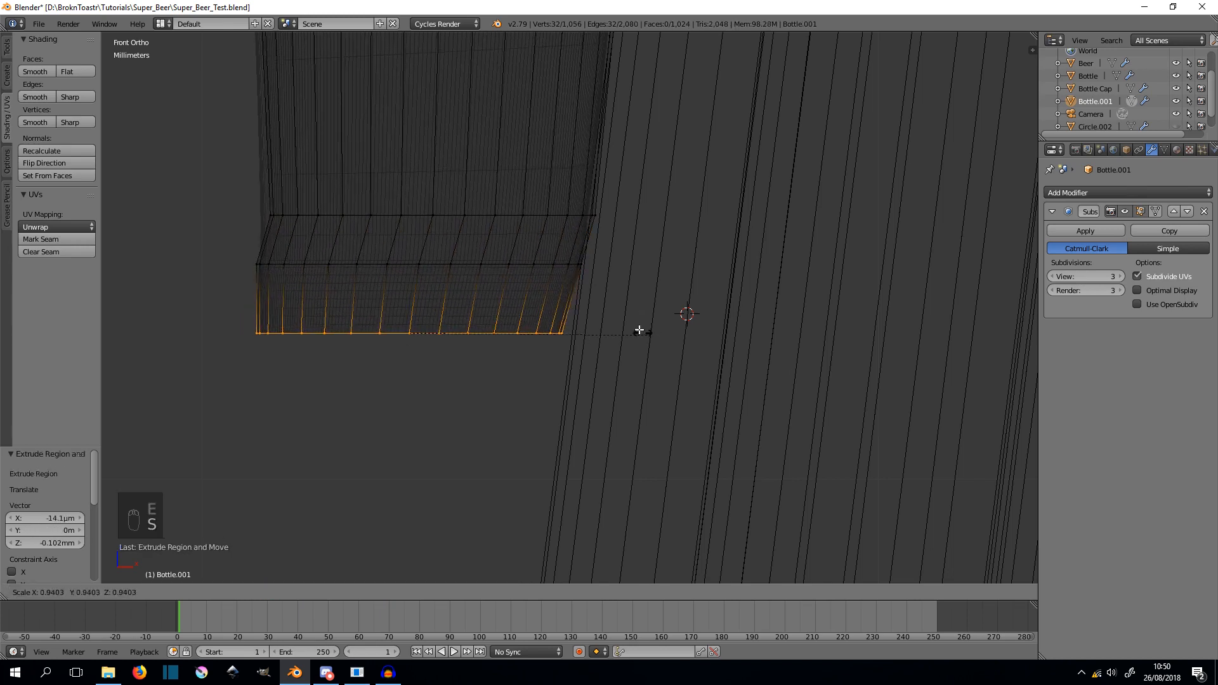
pyautogui.click(556, 319)
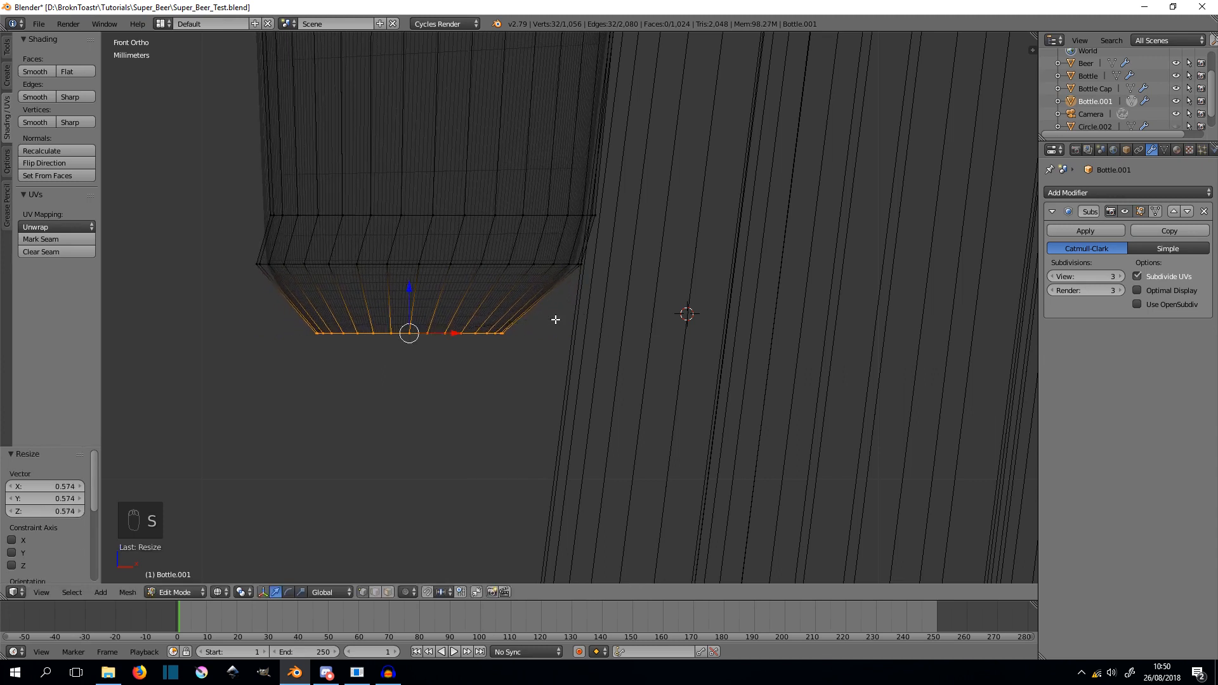
# - Move the tapered tip loop up closer to the loop above, and extrude it about -13.1 µm in Z
pyautogui.press('g')
pyautogui.click(573, 275)
pyautogui.press('e')
pyautogui.click(575, 285)
# - Scale the last tip loop down to a small ring and fill it with a face
pyautogui.press('s')
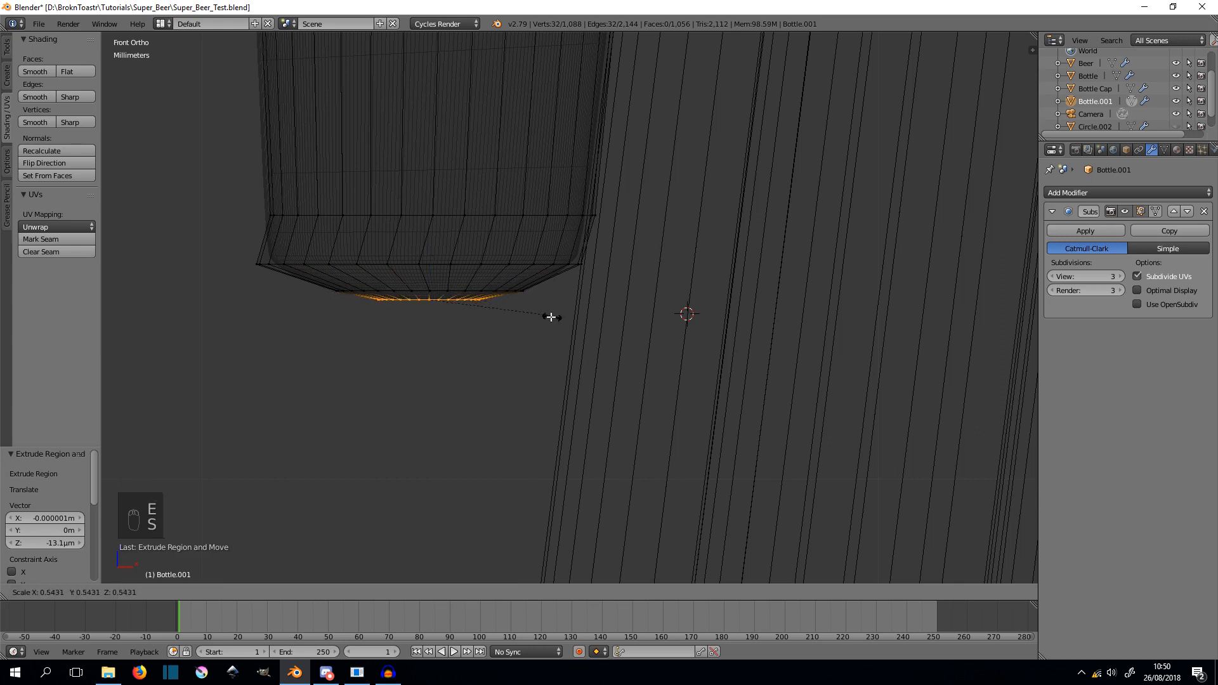
pyautogui.click(484, 313)
pyautogui.press('f')
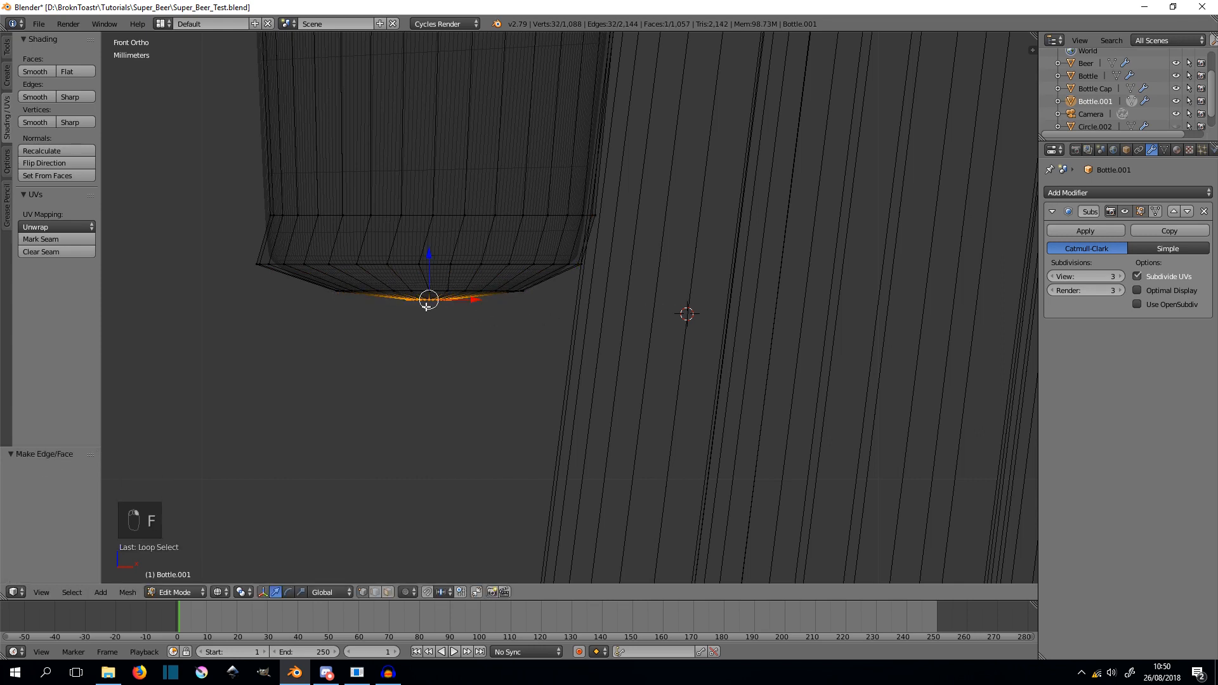
# - Move the tip face about 0.192 mm X, -0.106 mm Z, and the loop above it about 82.6 µm X, -14.1 µm Z
pyautogui.press('g')
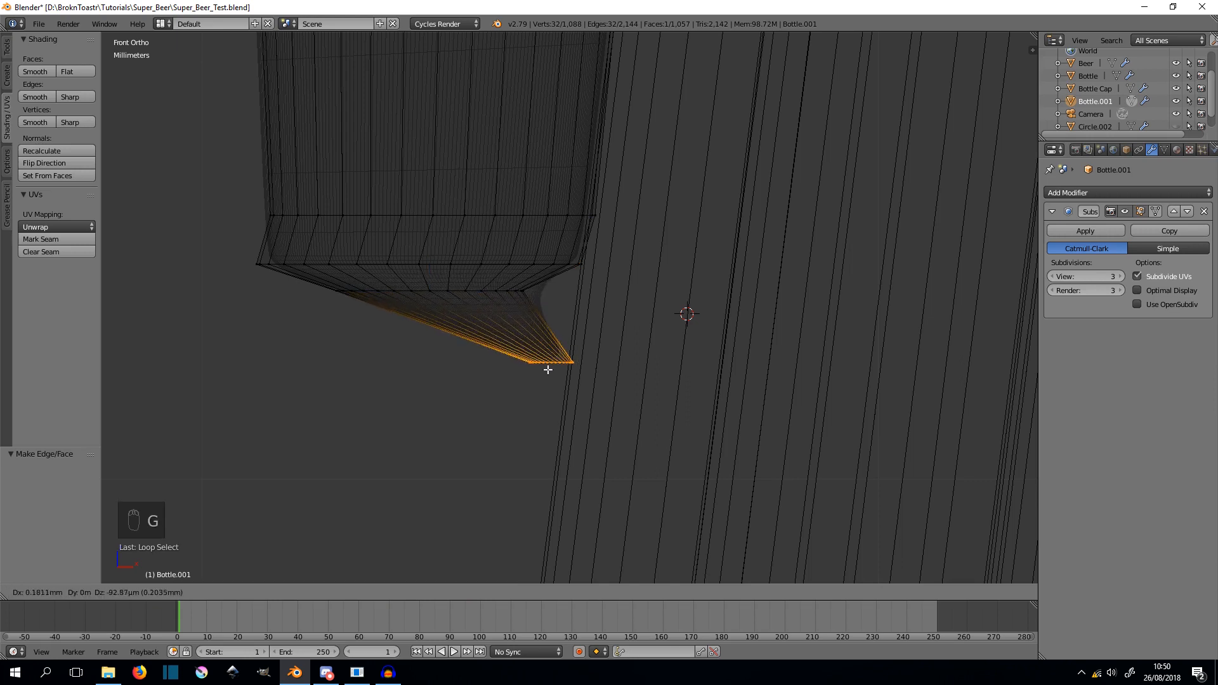
pyautogui.click(556, 378)
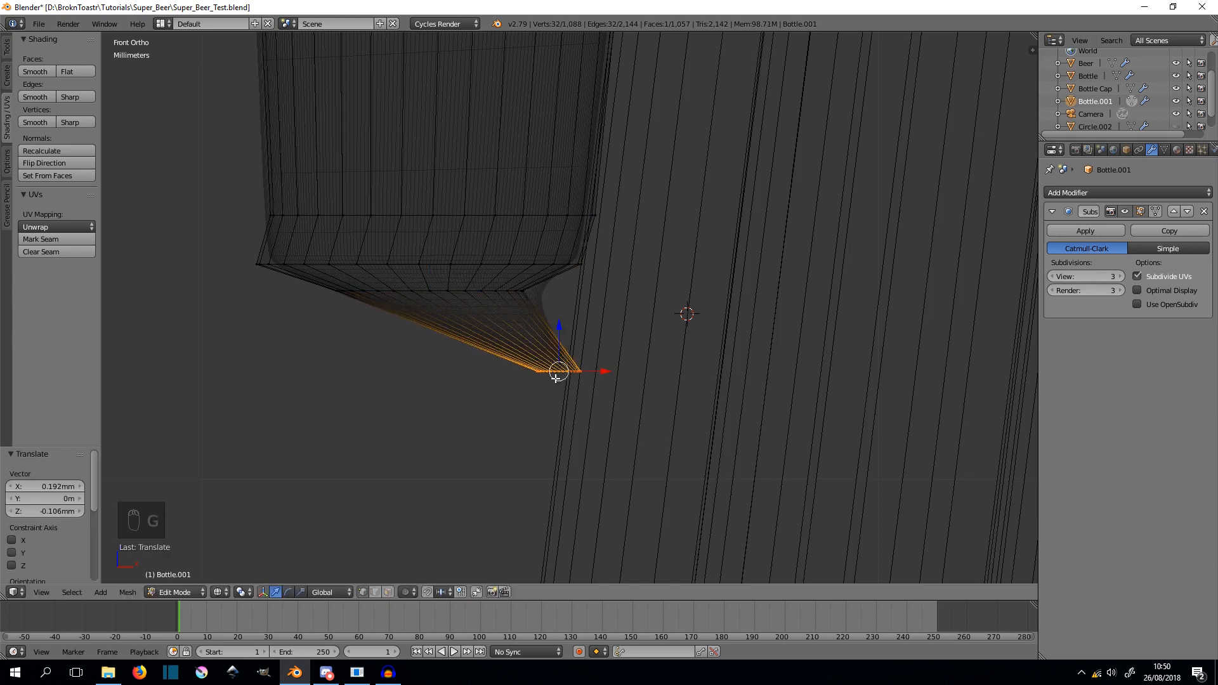
pyautogui.keyDown('alt'); pyautogui.rightClick(482, 293); pyautogui.keyUp('alt')
pyautogui.keyDown('alt'); pyautogui.rightClick(462, 288); pyautogui.keyUp('alt')
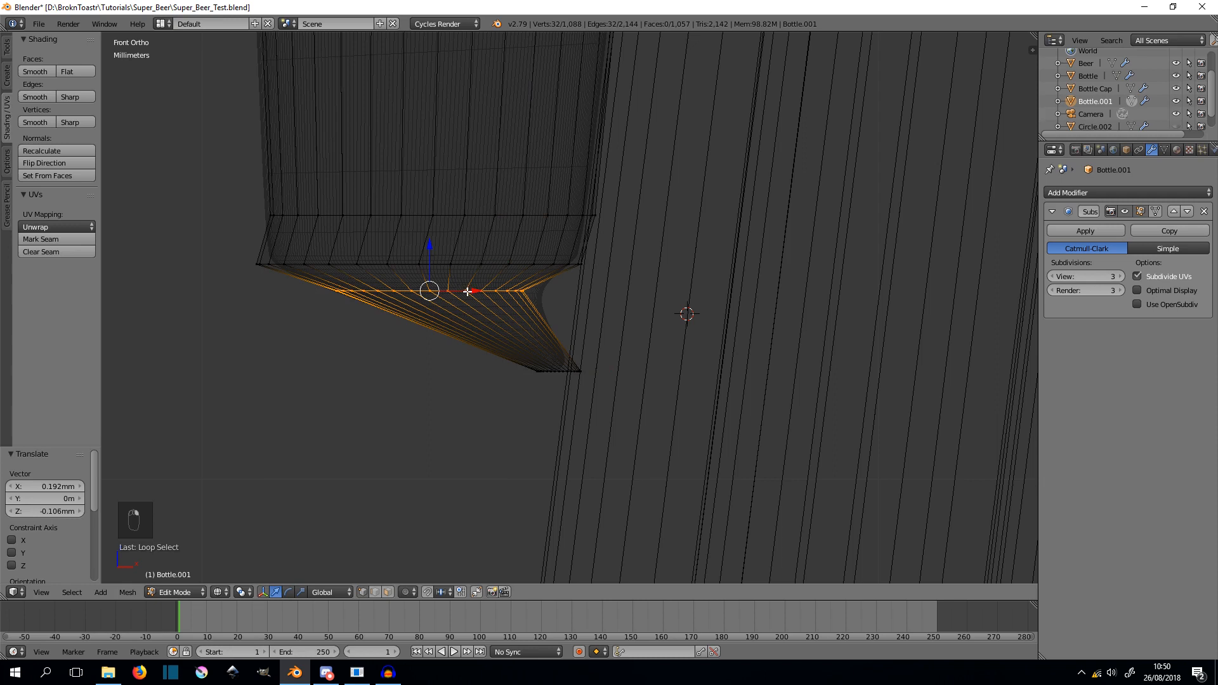
pyautogui.press('g')
pyautogui.click(525, 301)
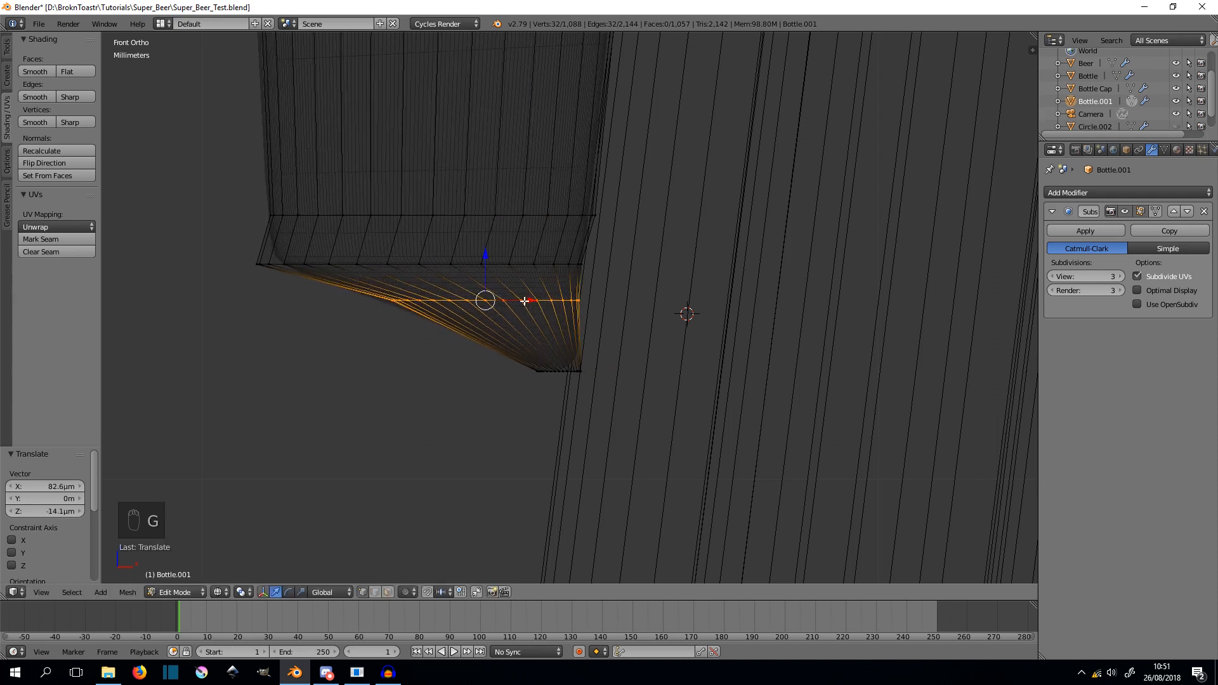
# - Nudge the tip loop slightly toward negative X, and move the wide loop at the top of the taper about 6.57 µm in X
pyautogui.keyDown('alt'); pyautogui.rightClick(557, 377); pyautogui.keyUp('alt')
pyautogui.press('g')
pyautogui.press('g')
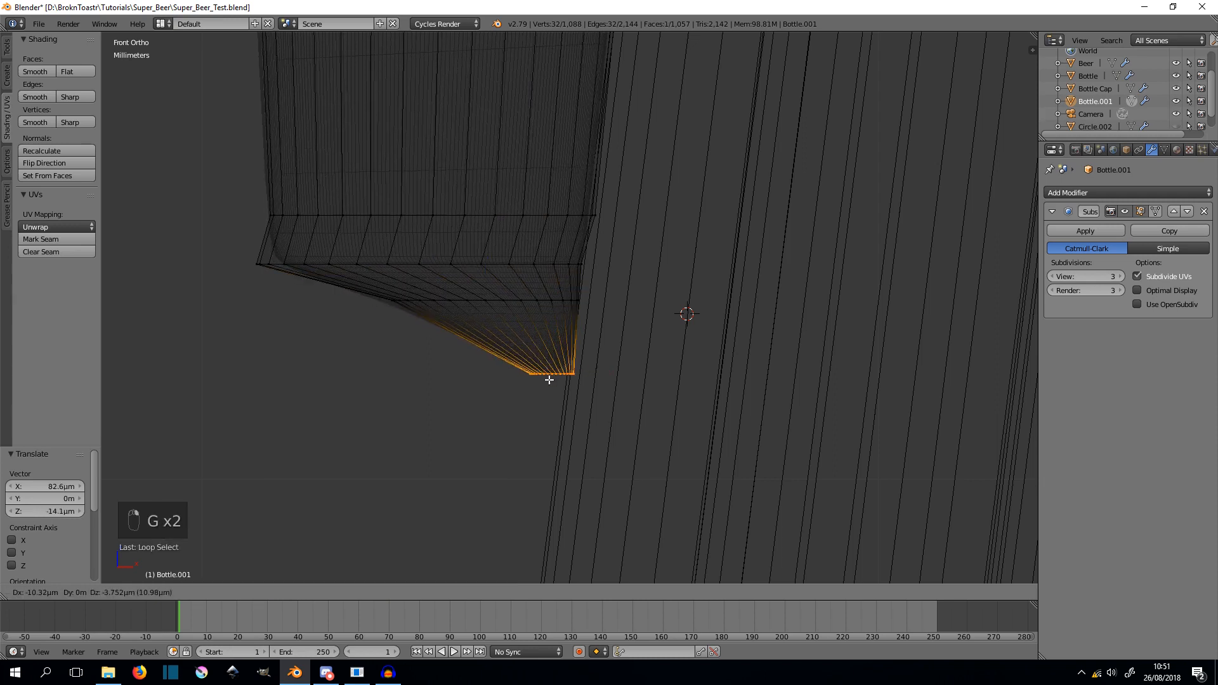
pyautogui.click(546, 377)
pyautogui.keyDown('alt'); pyautogui.rightClick(545, 260); pyautogui.keyUp('alt')
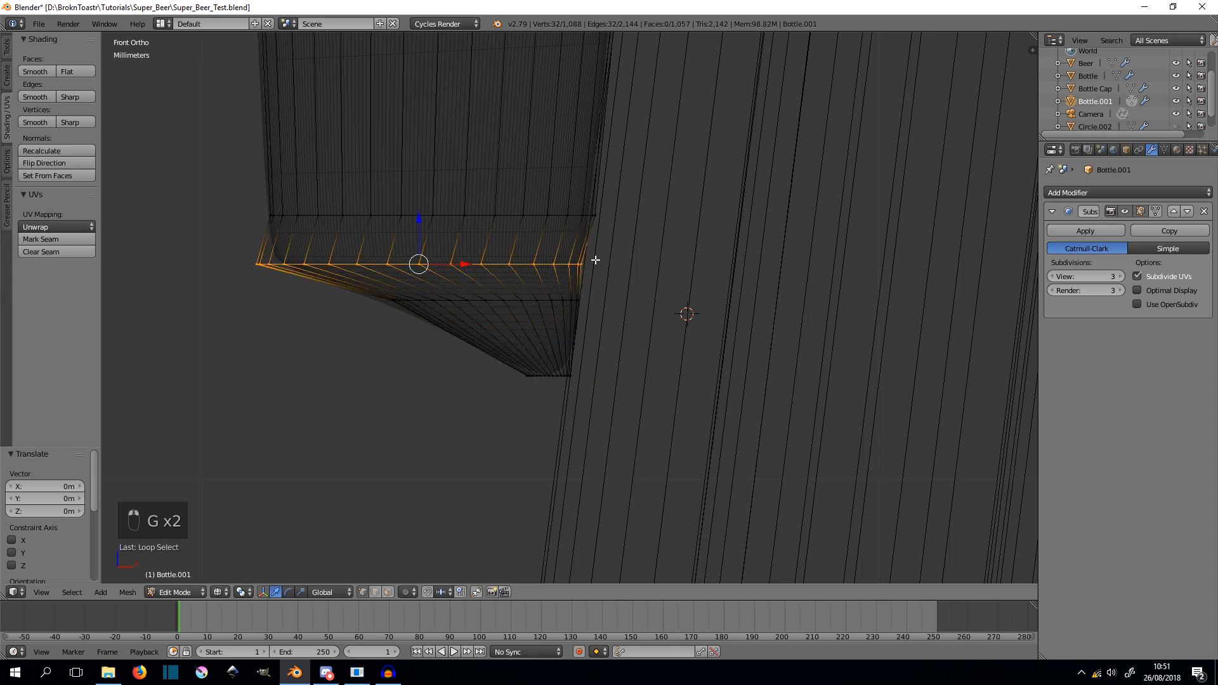
pyautogui.press('g')
pyautogui.click(617, 253)
pyautogui.press('z')
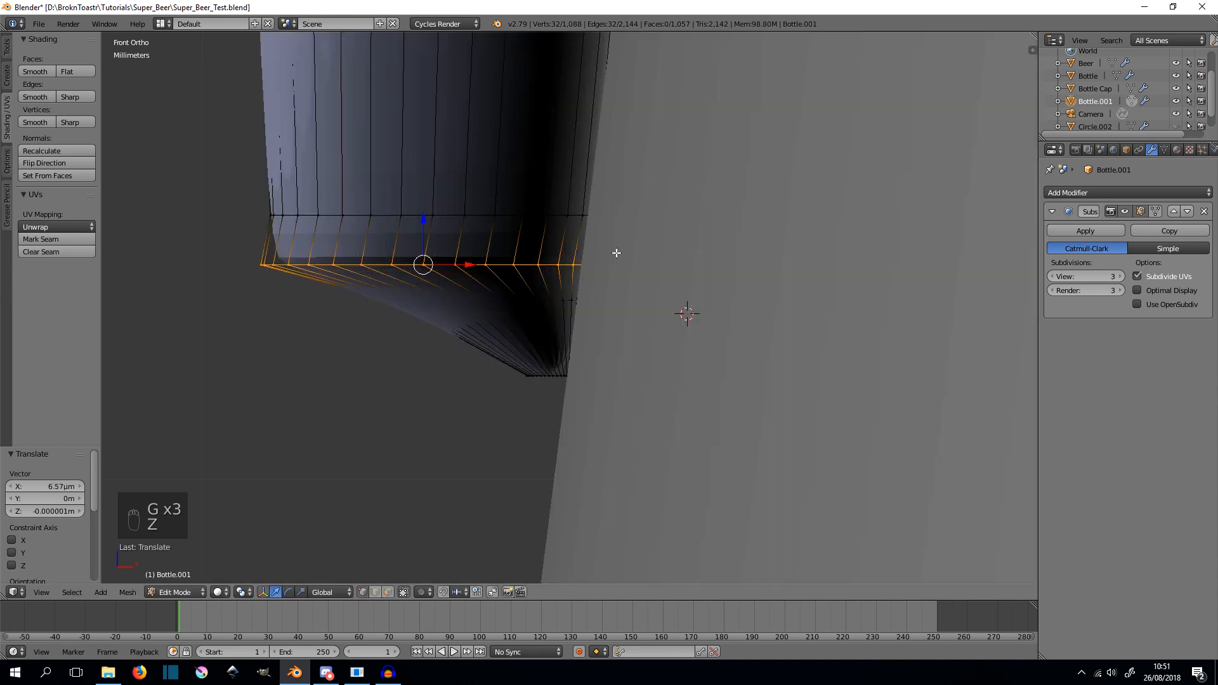
# - Select the four edge loops where the stream narrows below the rim and scale them to about 1.52 along Y
pyautogui.press('Tab')
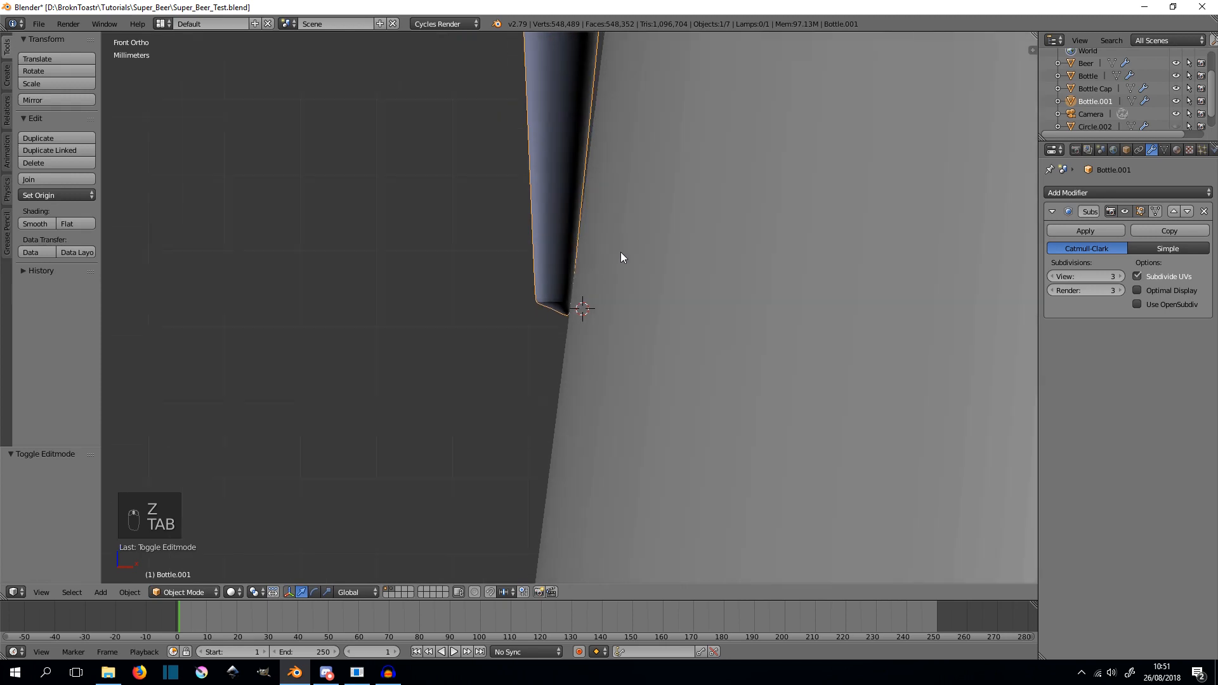
pyautogui.scroll(-1, 620, 252)
pyautogui.keyDown('shift'); pyautogui.moveTo(629, 180); pyautogui.dragTo(618, 406, button='middle'); pyautogui.keyUp('shift')
pyautogui.scroll(-8, 612, 402)
pyautogui.keyDown('shift'); pyautogui.moveTo(654, 249); pyautogui.dragTo(733, 356, button='middle'); pyautogui.keyUp('shift')
pyautogui.press('Tab')
pyautogui.keyDown('alt'); pyautogui.rightClick(527, 125); pyautogui.keyUp('alt')
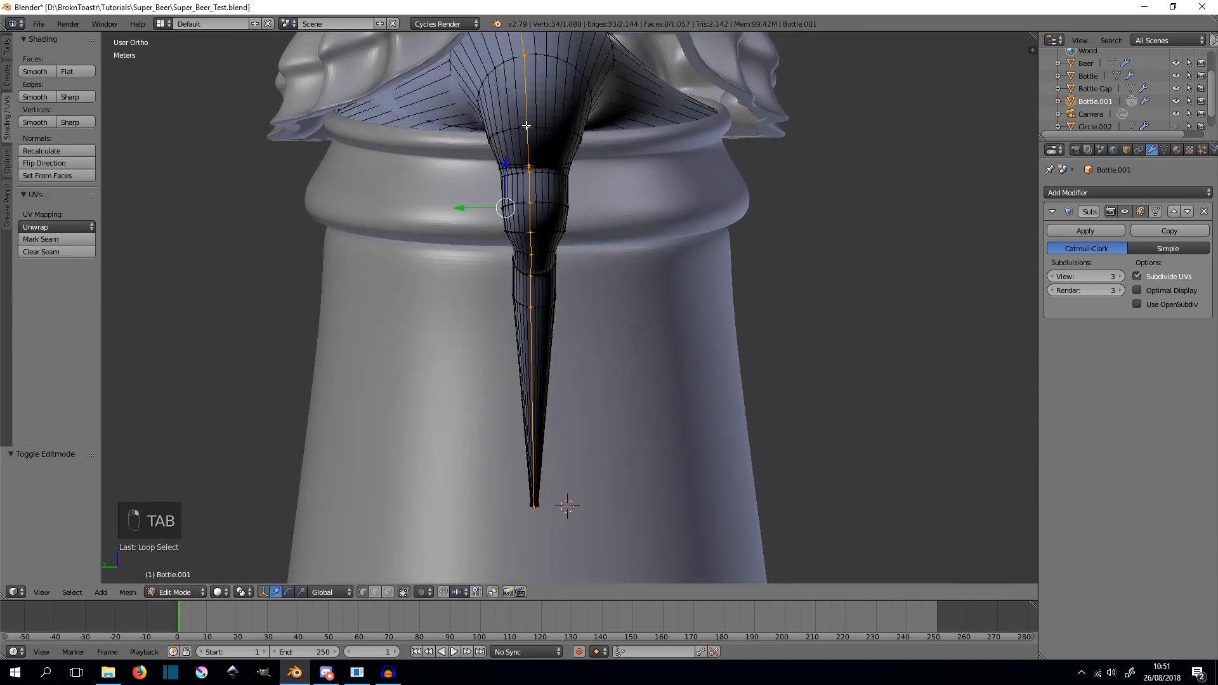
pyautogui.press('a')
pyautogui.press('a')
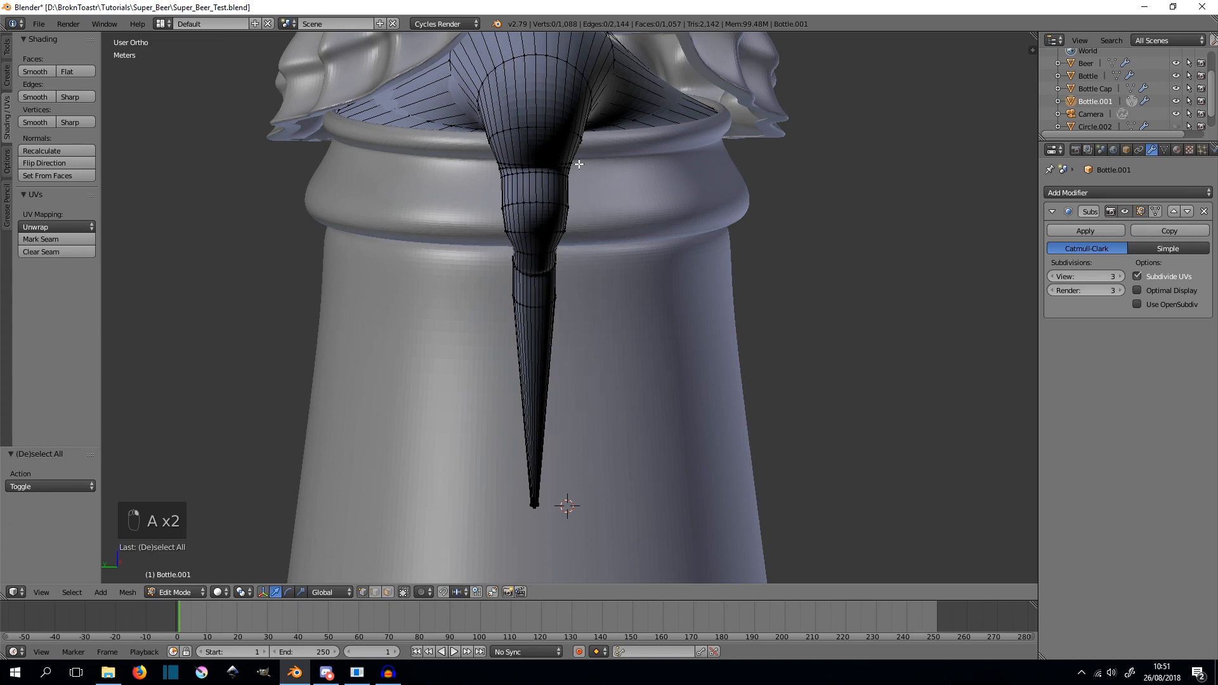
pyautogui.keyDown('alt'); pyautogui.rightClick(578, 164); pyautogui.keyUp('alt')
pyautogui.scroll(6, 573, 163)
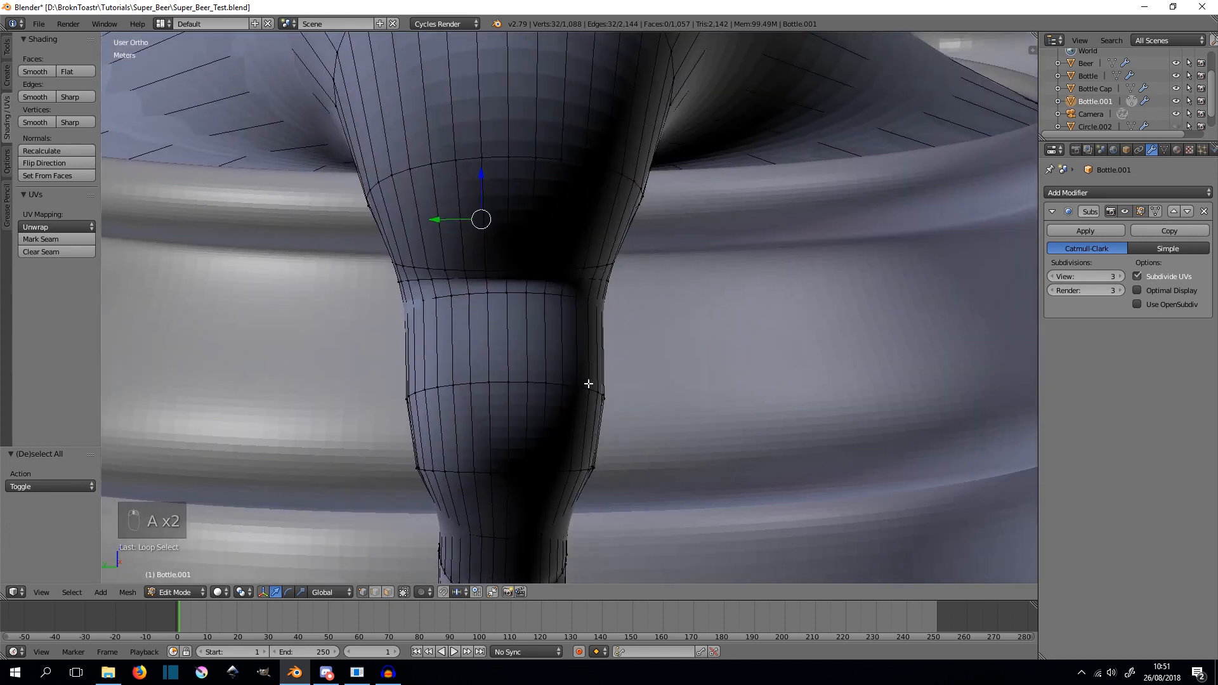
pyautogui.keyDown('alt'); pyautogui.rightClick(557, 281); pyautogui.keyUp('alt')
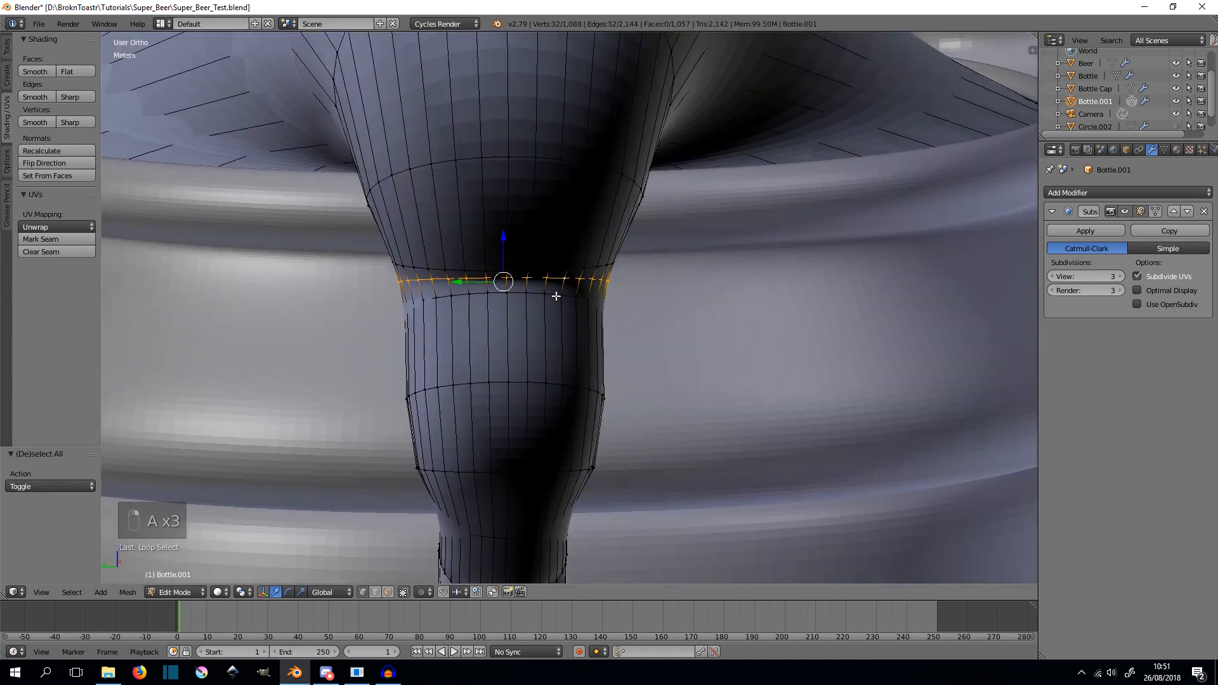
pyautogui.keyDown('alt'); pyautogui.keyDown('shift'); pyautogui.rightClick(558, 294); pyautogui.keyUp('shift'); pyautogui.keyUp('alt')
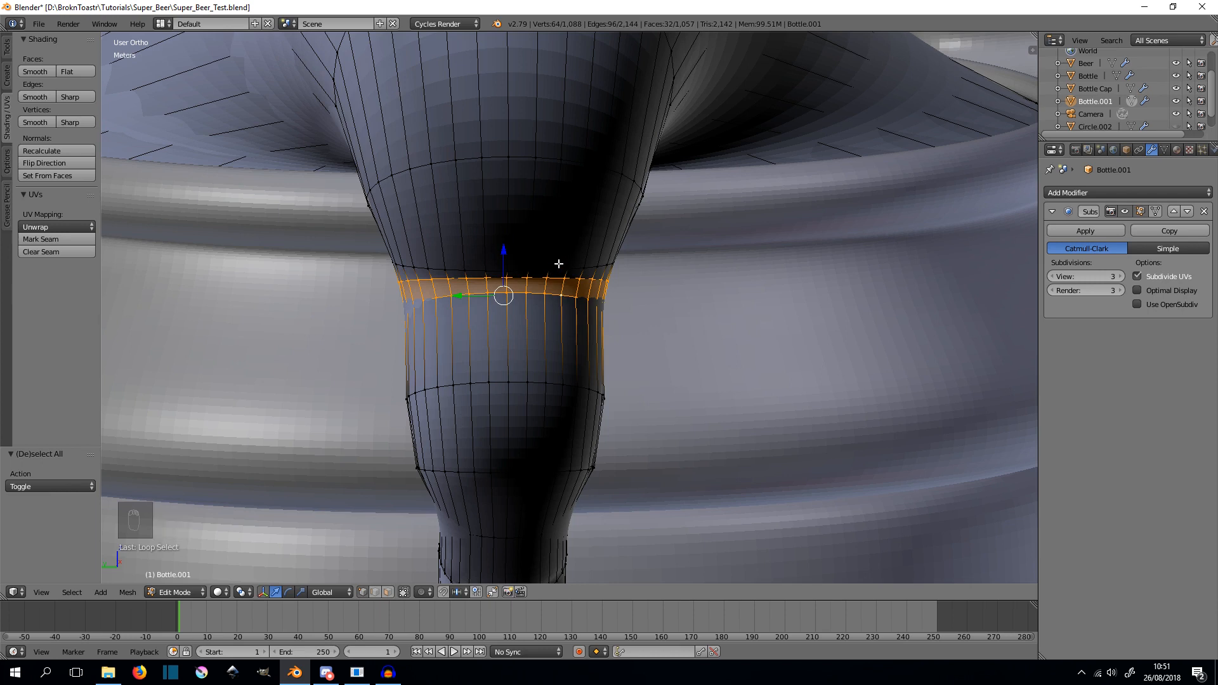
pyautogui.keyDown('alt'); pyautogui.keyDown('shift'); pyautogui.rightClick(565, 179); pyautogui.keyUp('shift'); pyautogui.keyUp('alt')
pyautogui.keyDown('alt'); pyautogui.keyDown('shift'); pyautogui.rightClick(570, 157); pyautogui.keyUp('shift'); pyautogui.keyUp('alt')
pyautogui.scroll(-2, 593, 216)
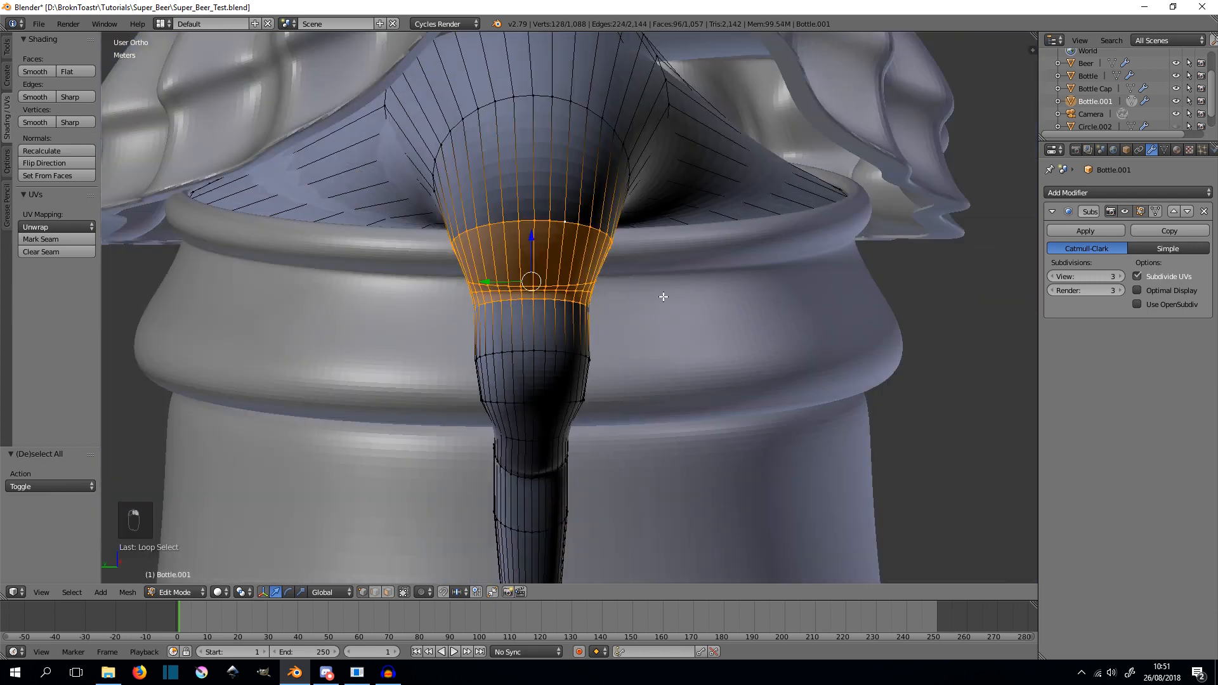
pyautogui.press('s')
pyautogui.press('y')
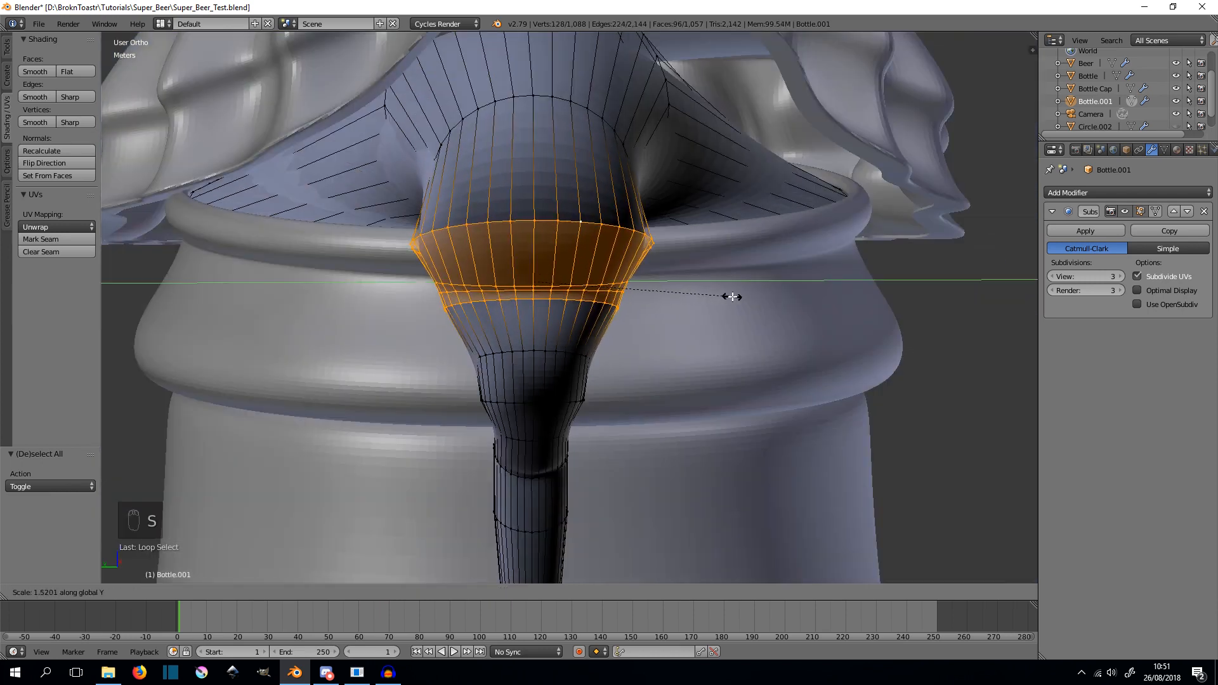
pyautogui.click(732, 296)
# - Widen the next edge loop above, where the stream bends over the rim, along Y
pyautogui.keyDown('alt'); pyautogui.rightClick(601, 118); pyautogui.keyUp('alt')
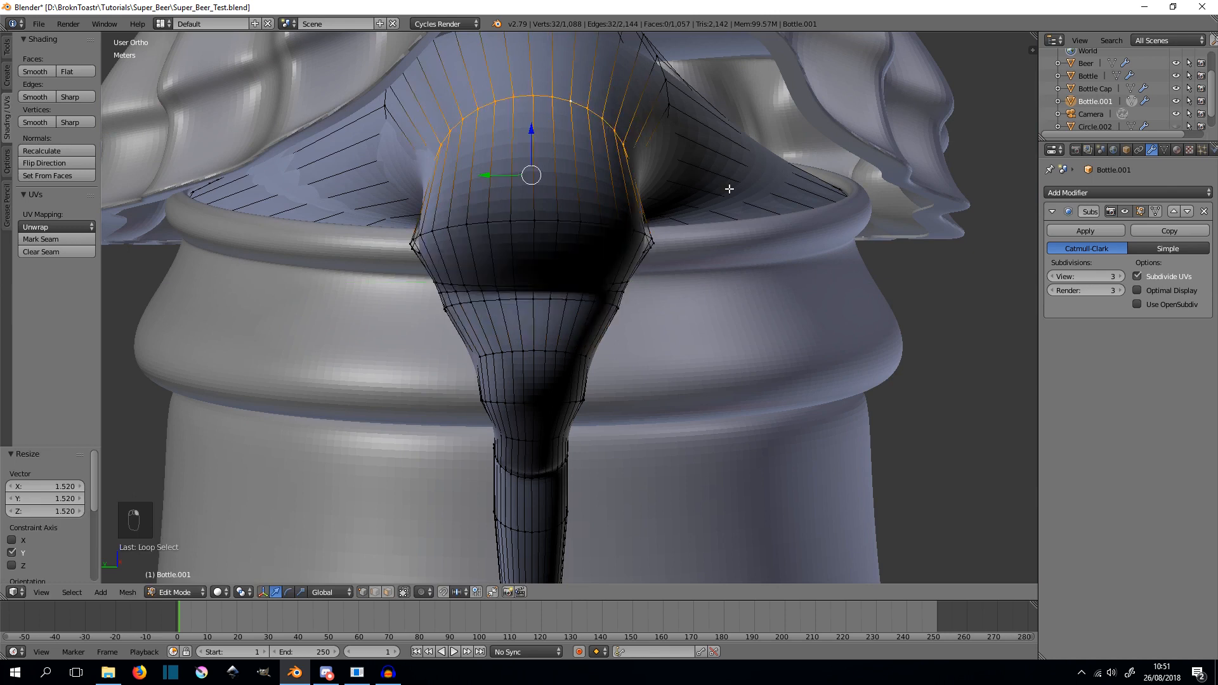
pyautogui.press('s')
pyautogui.press('y')
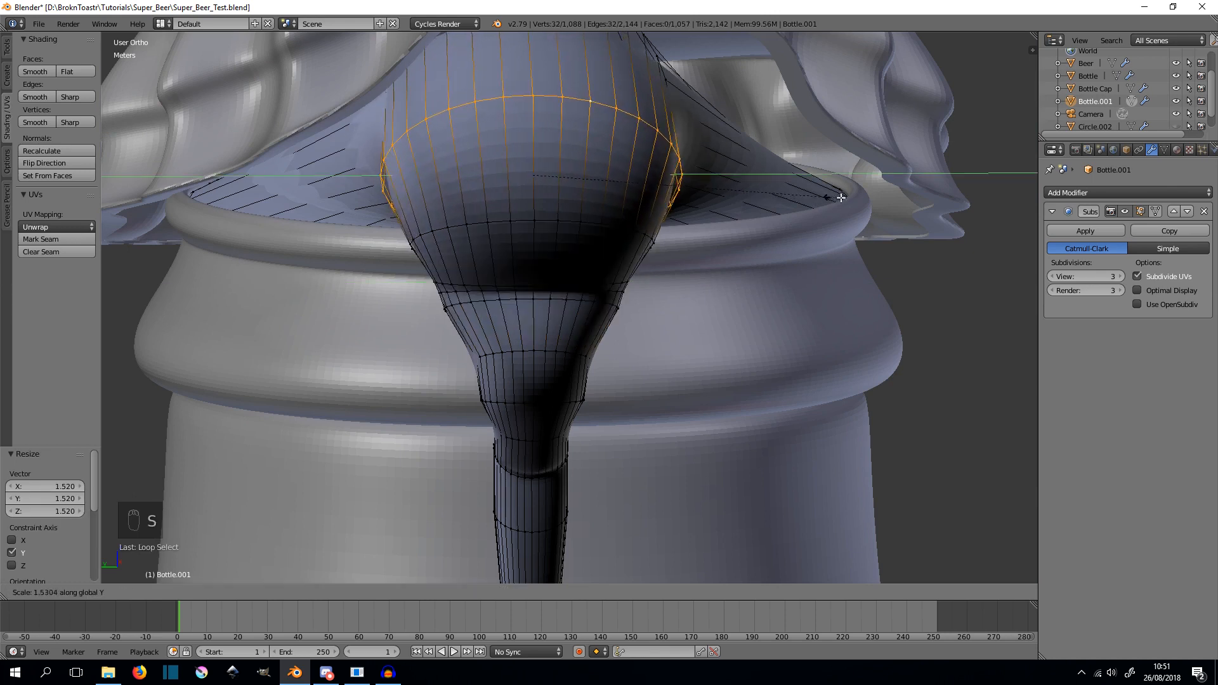
pyautogui.click(881, 185)
# - Deselect the mesh, return to Object Mode in front view, and save over Super_Beer_Test.blend
pyautogui.scroll(-3, 590, 390)
pyautogui.moveTo(589, 390); pyautogui.dragTo(494, 265, button='middle')
pyautogui.press('a')
pyautogui.press('Tab')
pyautogui.press('KP_1')
pyautogui.hotkey('ctrl', 's')
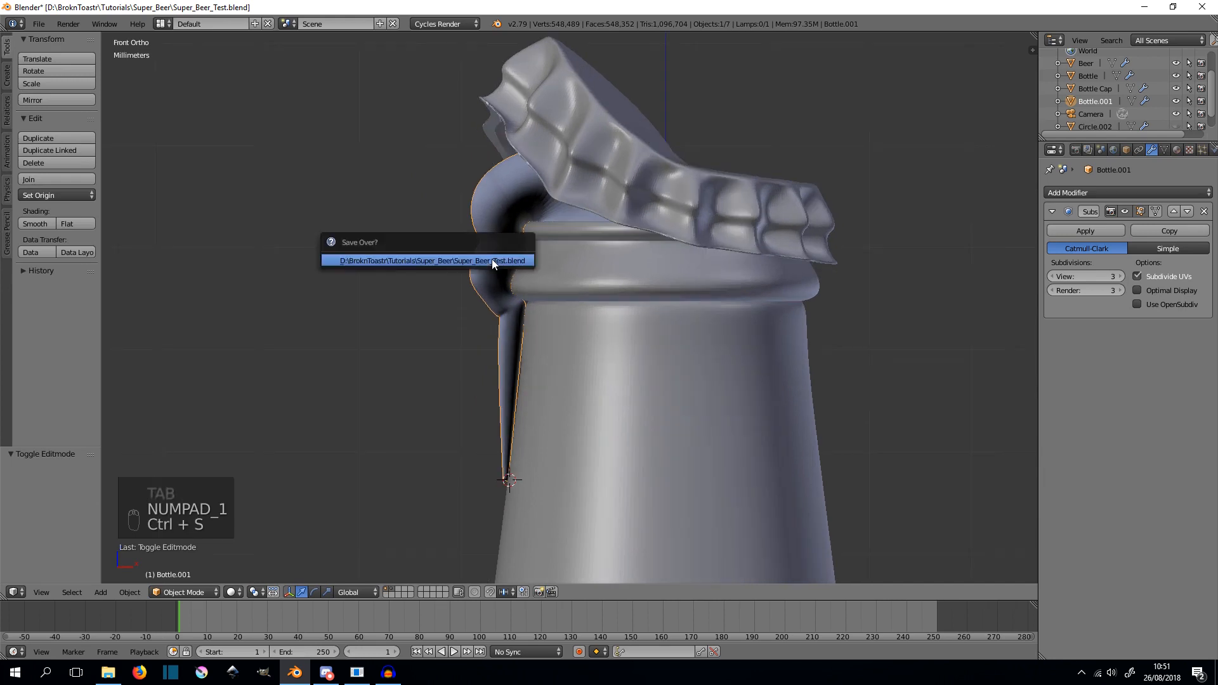
# - Scale the edge loop at the pinch between the stream's two bulges to about 1.114 along X
pyautogui.scroll(2, 501, 257)
pyautogui.keyDown('shift'); pyautogui.moveTo(507, 258); pyautogui.dragTo(729, 322, button='middle'); pyautogui.keyUp('shift')
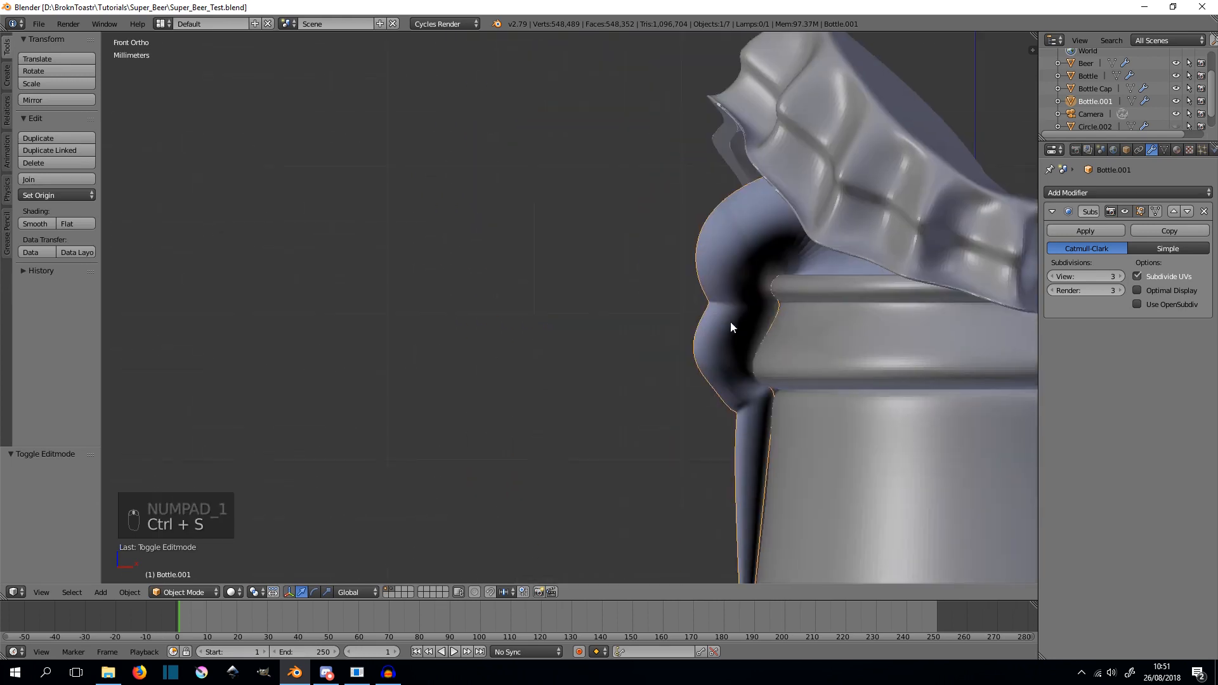
pyautogui.scroll(5, 754, 333)
pyautogui.press('Tab')
pyautogui.scroll(3, 700, 333)
pyautogui.keyDown('alt'); pyautogui.rightClick(570, 299); pyautogui.keyUp('alt')
pyautogui.keyDown('alt'); pyautogui.rightClick(593, 283); pyautogui.keyUp('alt')
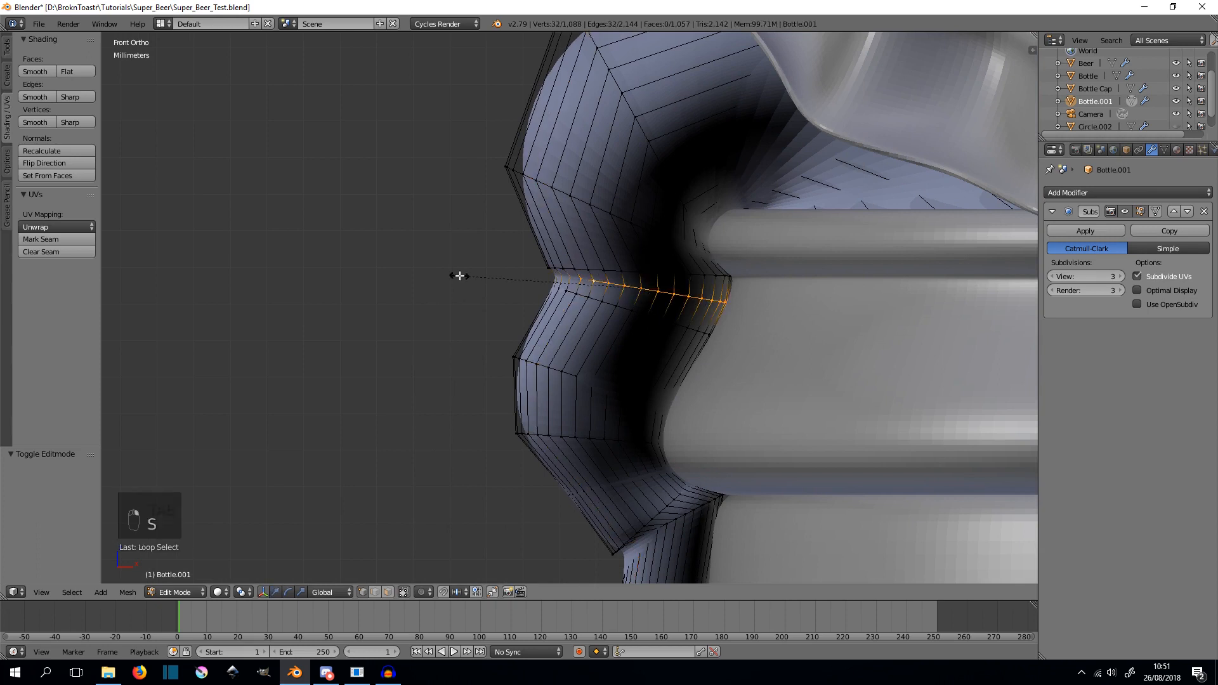
pyautogui.press('x')
pyautogui.click(439, 275)
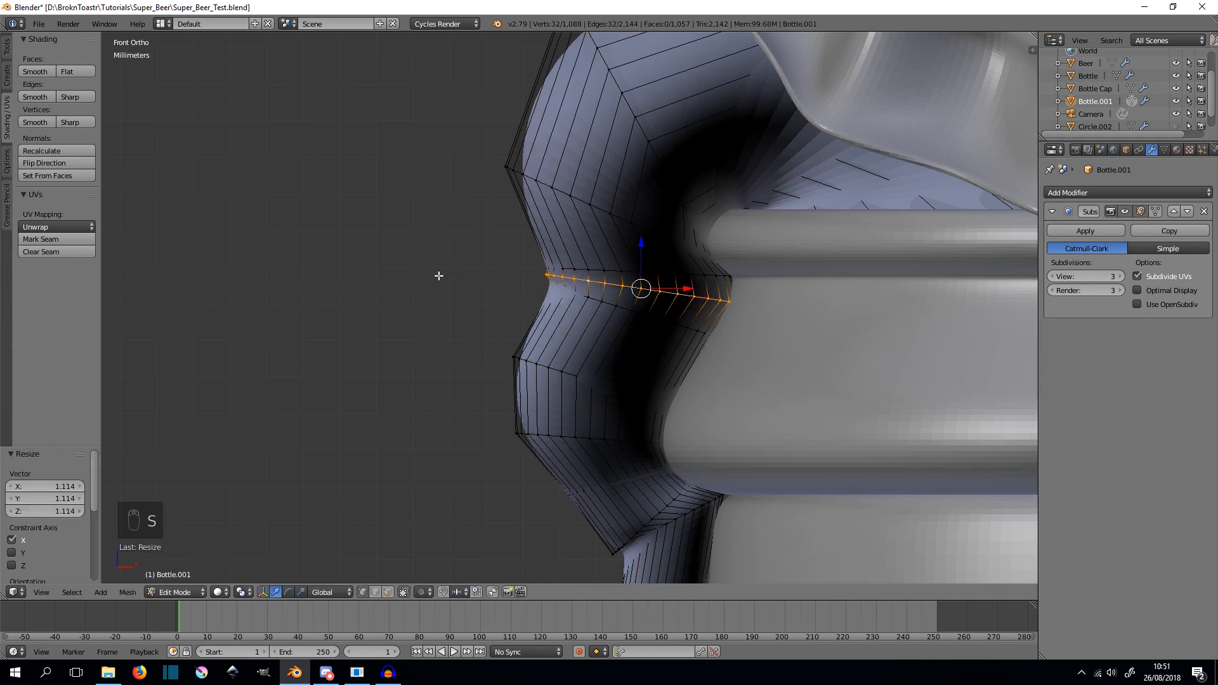
pyautogui.press('h')
pyautogui.hotkey('ctrl', 'z')
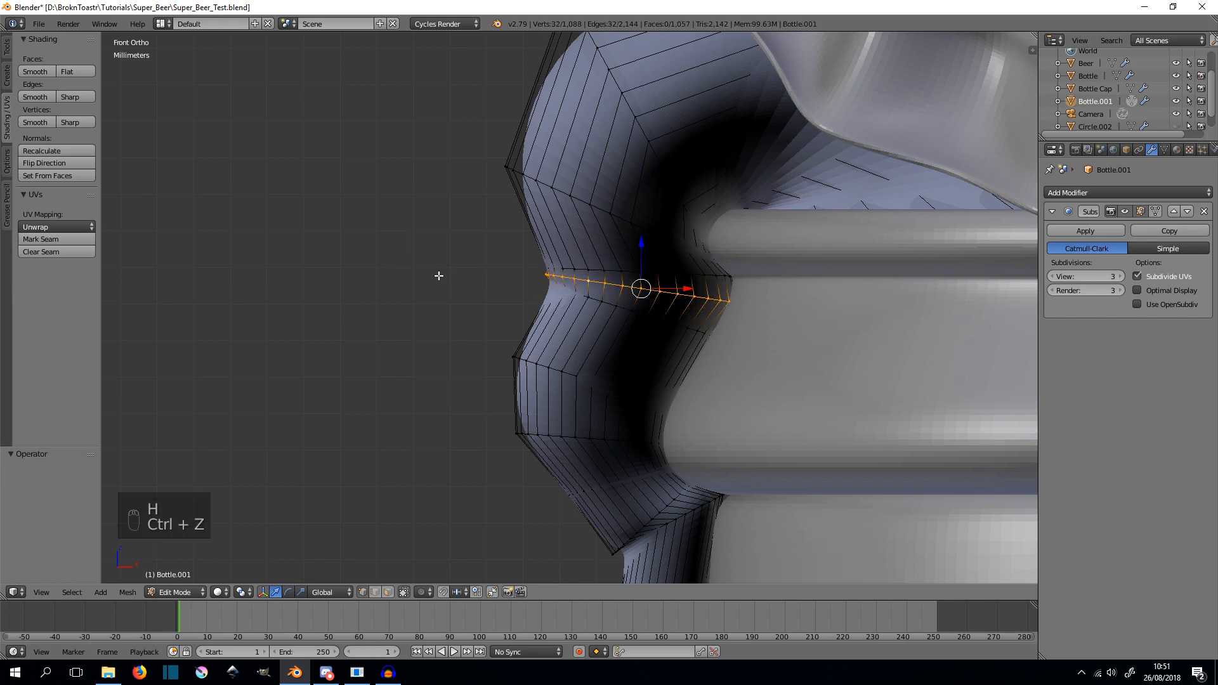
# - Move the pinched loop about -0.156 mm along X and leave Edit Mode
pyautogui.press('g')
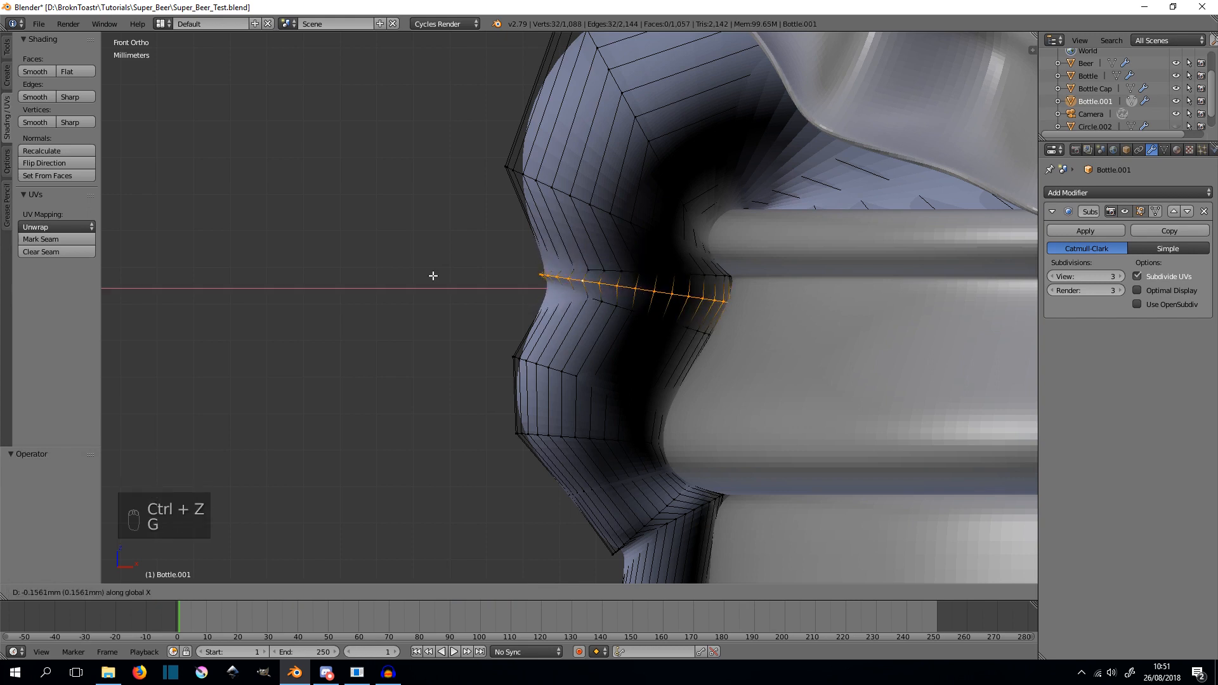
pyautogui.click(433, 276)
pyautogui.scroll(-5, 433, 275)
pyautogui.press('Tab')
pyautogui.scroll(-3, 433, 275)
pyautogui.scroll(5, 578, 326)
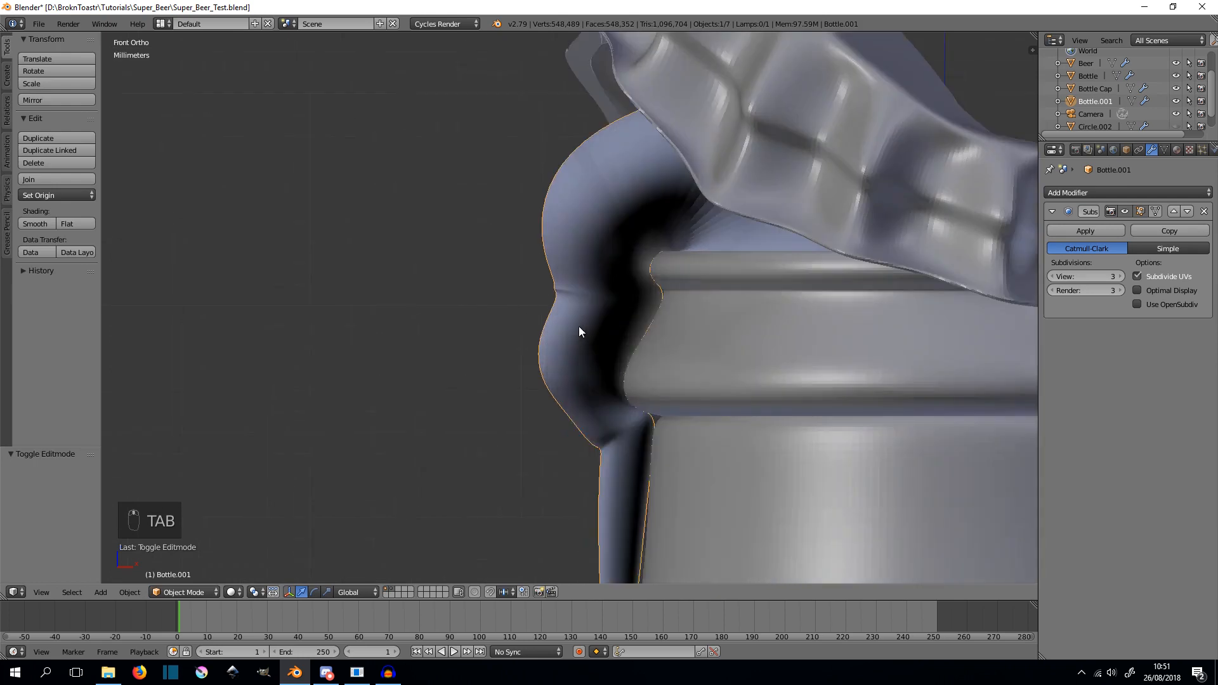
# - Move the edge loop just below the pinch about -50 µm in X and -0.3 mm in Z
pyautogui.scroll(1, 562, 322)
pyautogui.press('Tab')
pyautogui.keyDown('alt'); pyautogui.rightClick(578, 301); pyautogui.keyUp('alt')
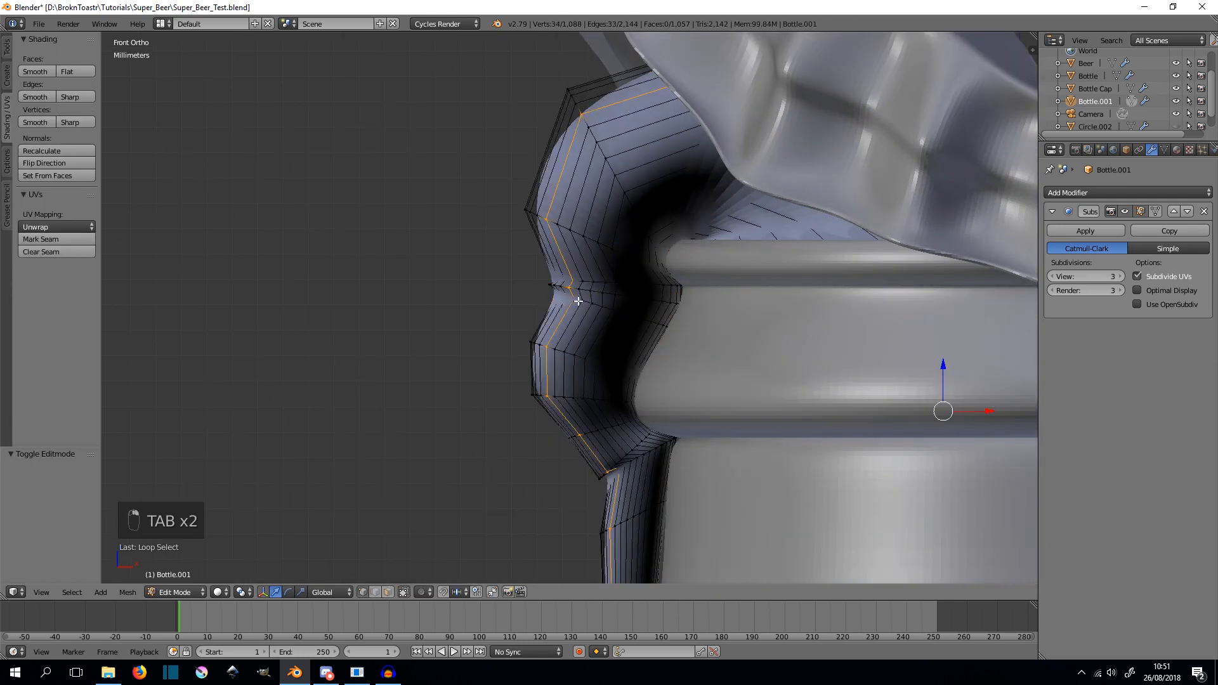
pyautogui.keyDown('alt'); pyautogui.rightClick(609, 307); pyautogui.keyUp('alt')
pyautogui.press('g')
pyautogui.click(603, 314)
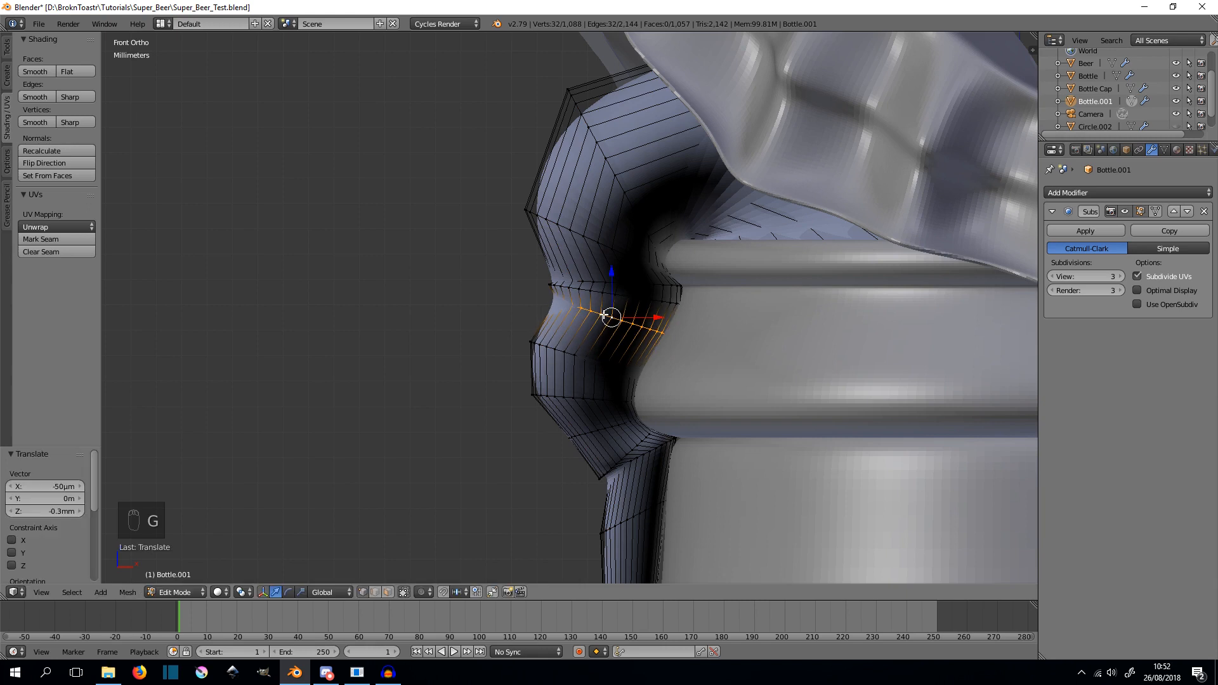
# - Widen the loop below the pinch along X and move it about 50 µm along X
pyautogui.press('s')
pyautogui.press('x')
pyautogui.click(503, 312)
pyautogui.press('g')
pyautogui.press('x')
pyautogui.click(505, 309)
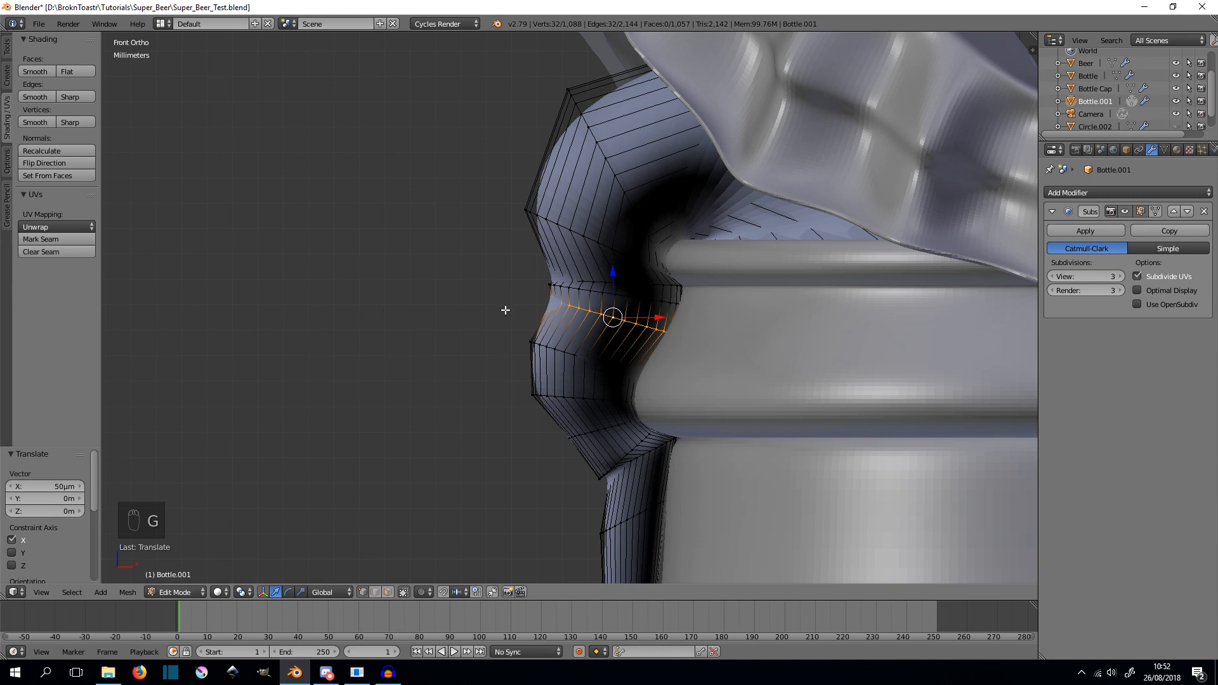
# - Return to Object Mode and save over Super_Beer_Test.blend
pyautogui.press('Tab')
pyautogui.scroll(-5, 660, 330)
pyautogui.moveTo(661, 330); pyautogui.dragTo(708, 343, button='middle')
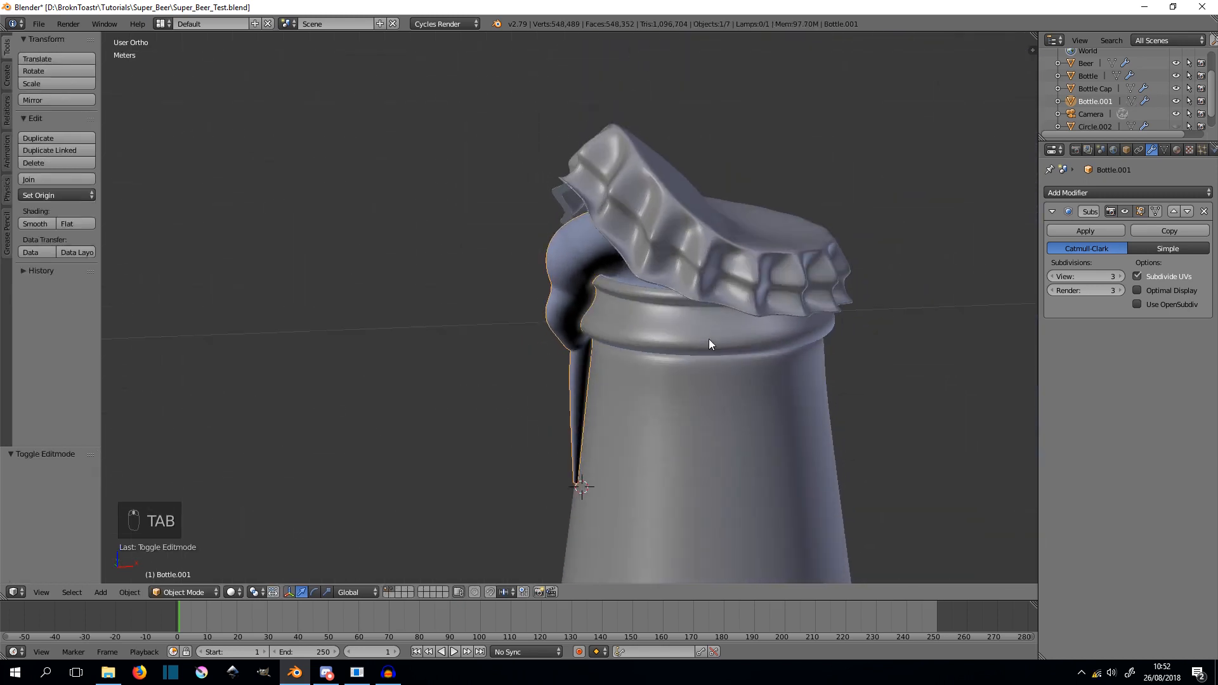
pyautogui.hotkey('ctrl', 's')
pyautogui.click(710, 339)
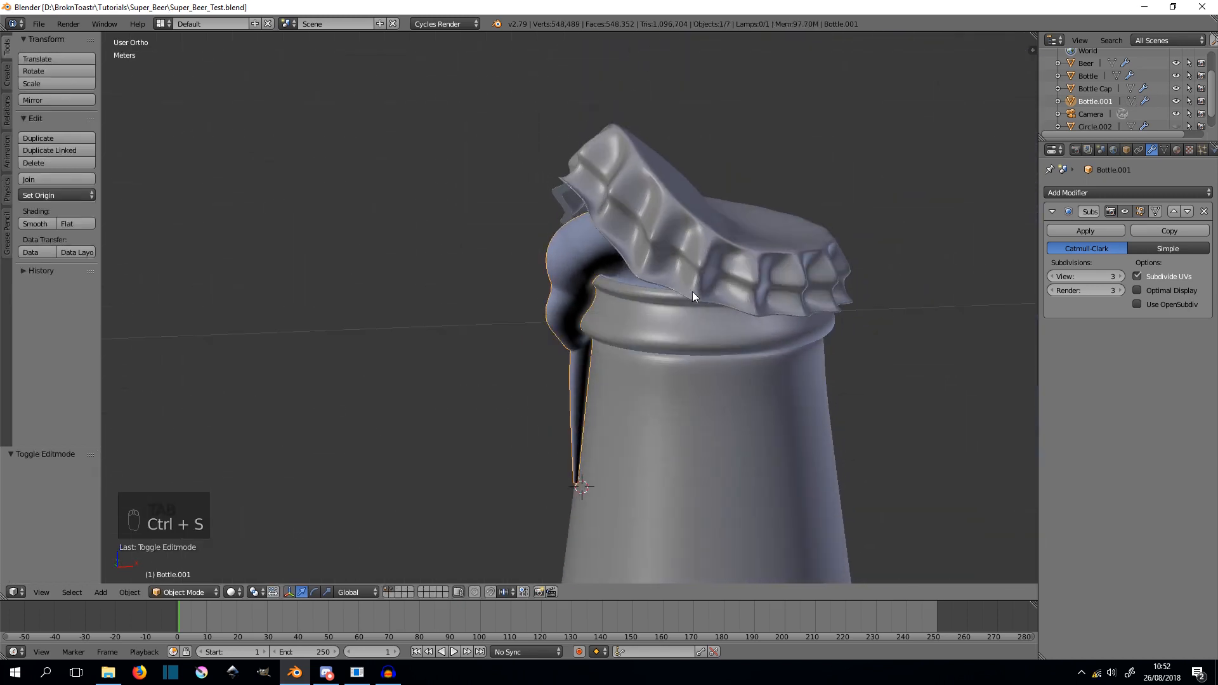
# - Examine the stream where it emerges beneath the cap, up close and from the front
pyautogui.scroll(4, 693, 287)
pyautogui.scroll(1, 693, 286)
pyautogui.scroll(2, 580, 351)
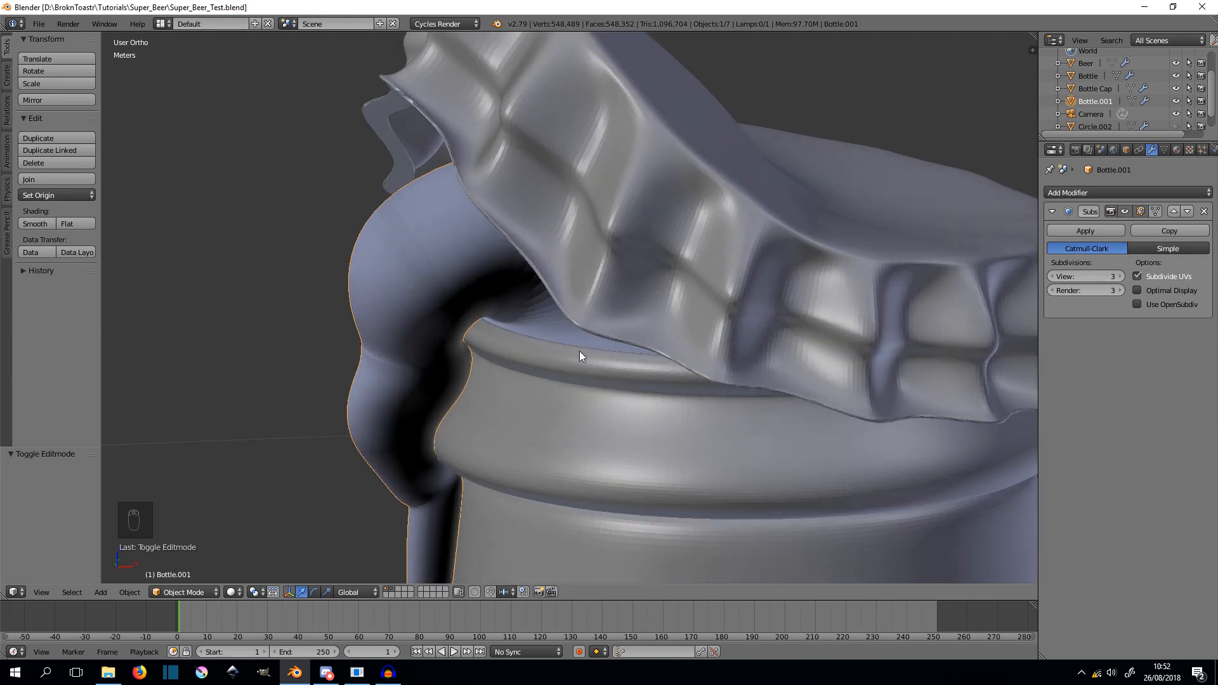
pyautogui.press('KP_1')
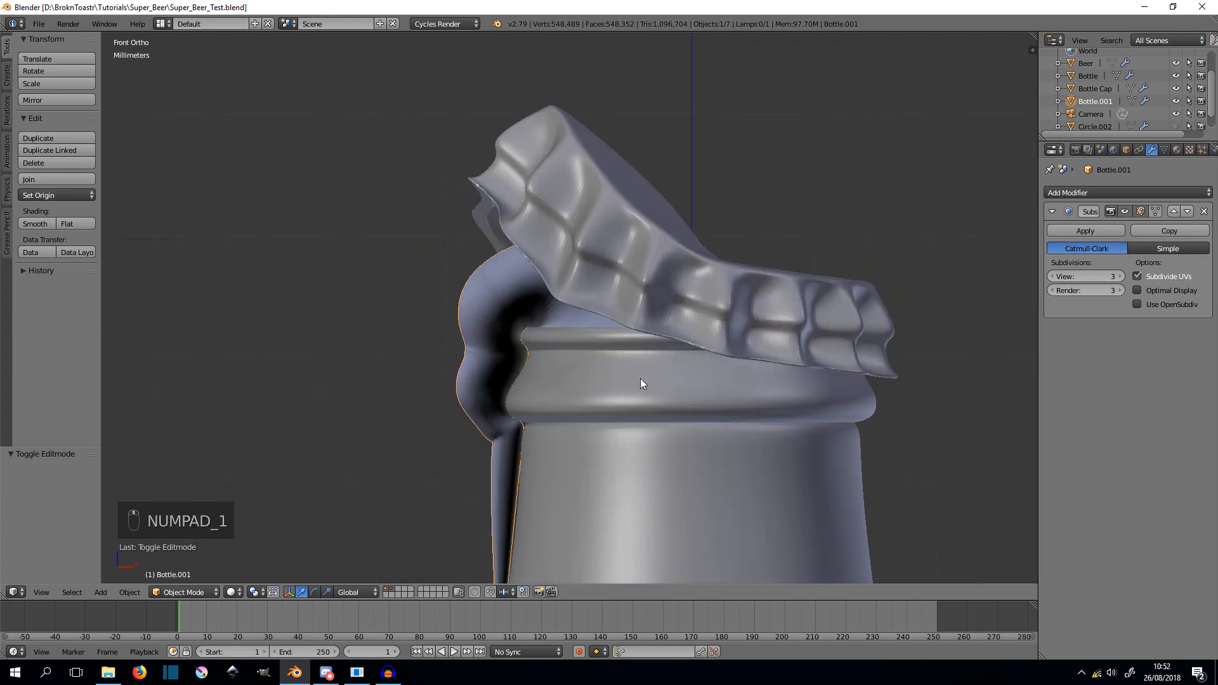
pyautogui.press('Tab')
pyautogui.scroll(-1, 639, 381)
pyautogui.press('Tab')
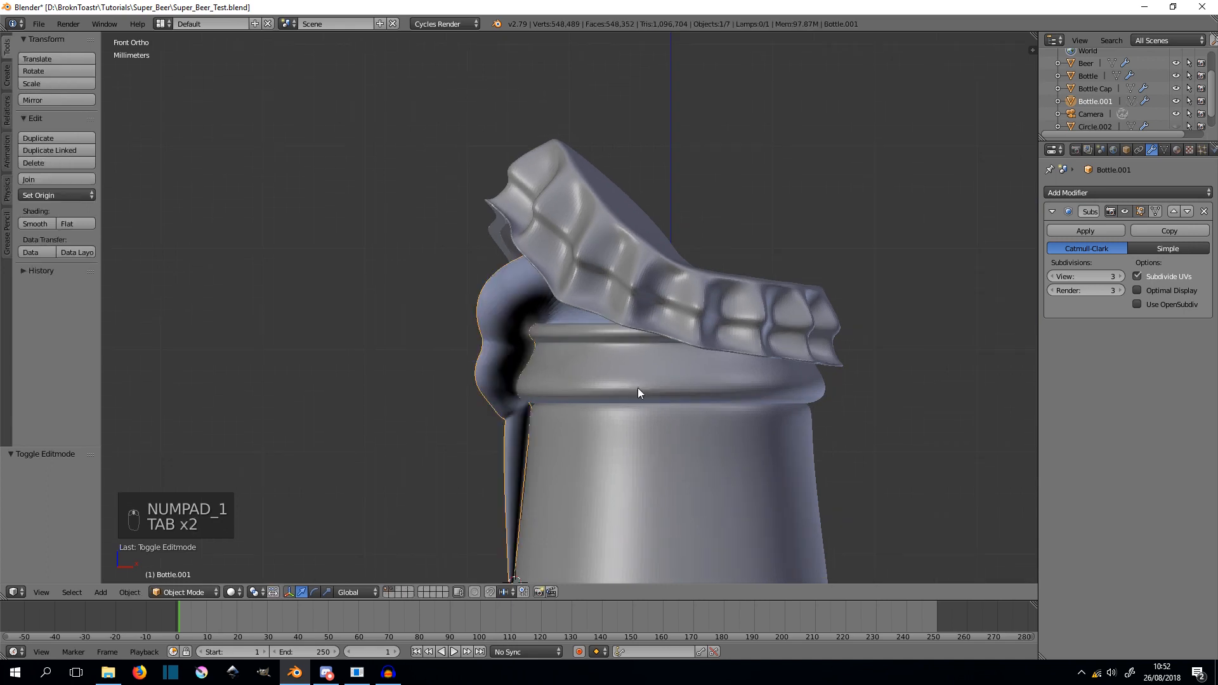
# - Open the liquid stream in Edit Mode with wireframe display and clear the vertex selection
pyautogui.rightClick(637, 495)
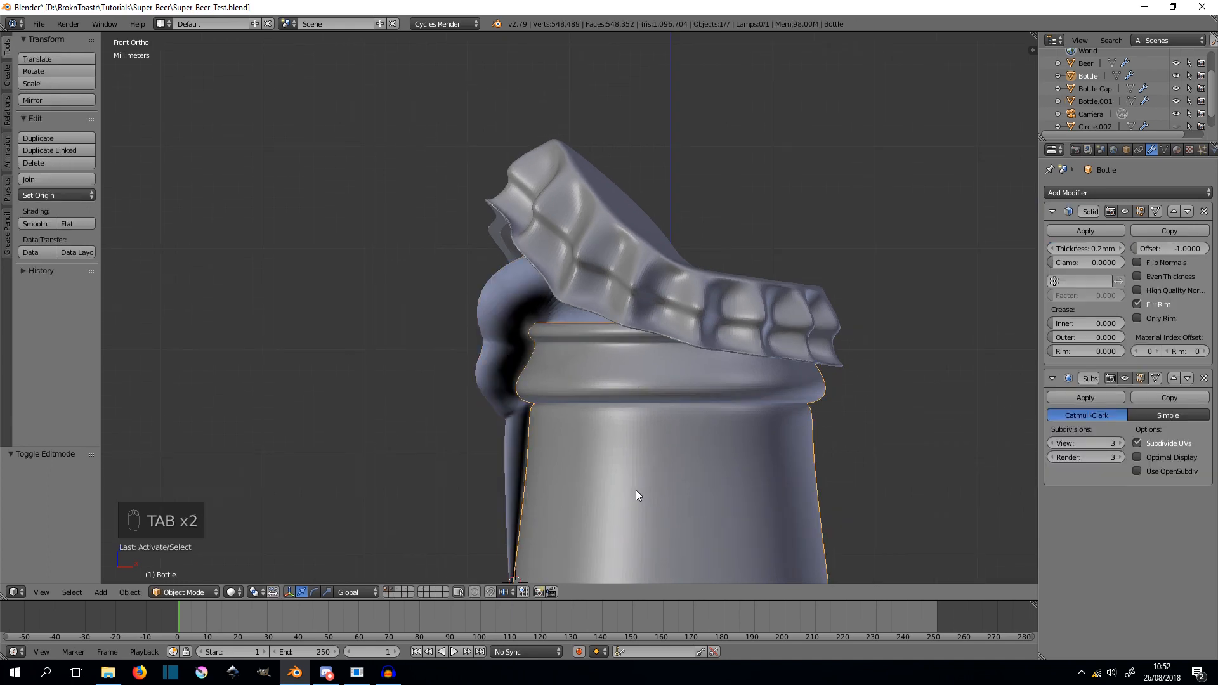
pyautogui.rightClick(492, 334)
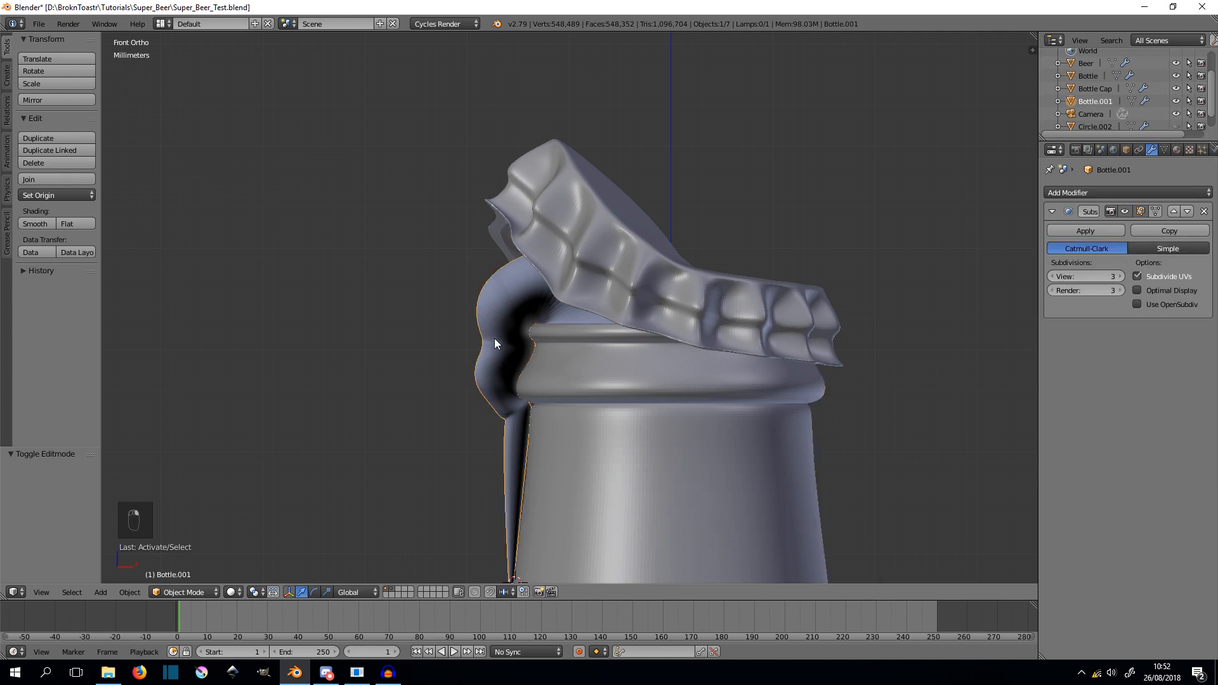
pyautogui.press('Tab')
pyautogui.press('z')
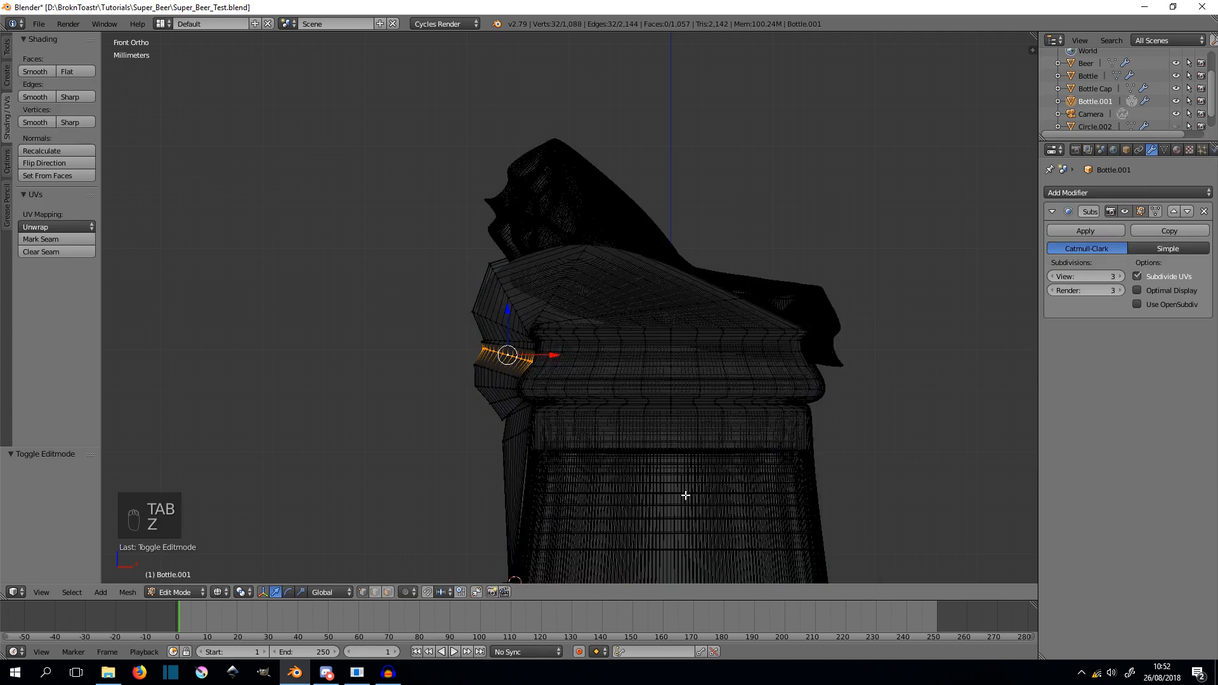
pyautogui.scroll(1, 685, 495)
pyautogui.press('a')
pyautogui.scroll(2, 655, 421)
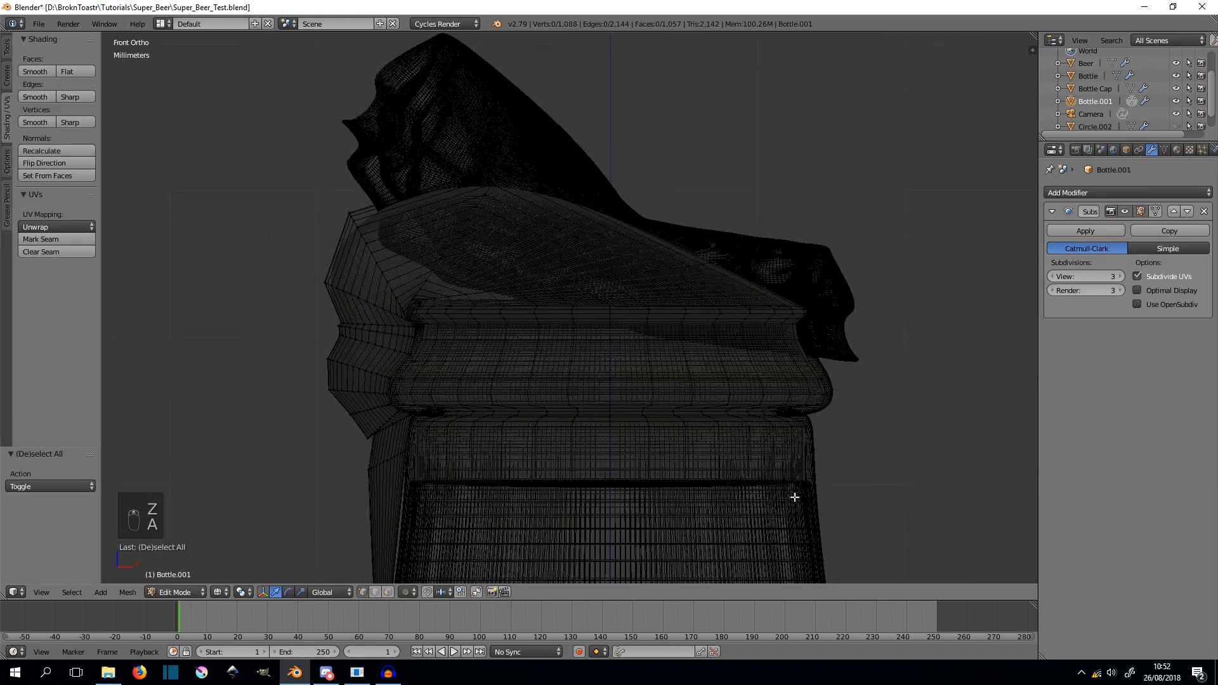
# - Select the stream's edge loops inside the bottle neck, from the lowest loop up to just below the rim, and hide them
pyautogui.keyDown('alt'); pyautogui.rightClick(769, 470); pyautogui.keyUp('alt')
pyautogui.keyDown('alt'); pyautogui.keyDown('shift'); pyautogui.rightClick(769, 468); pyautogui.keyUp('shift'); pyautogui.keyUp('alt')
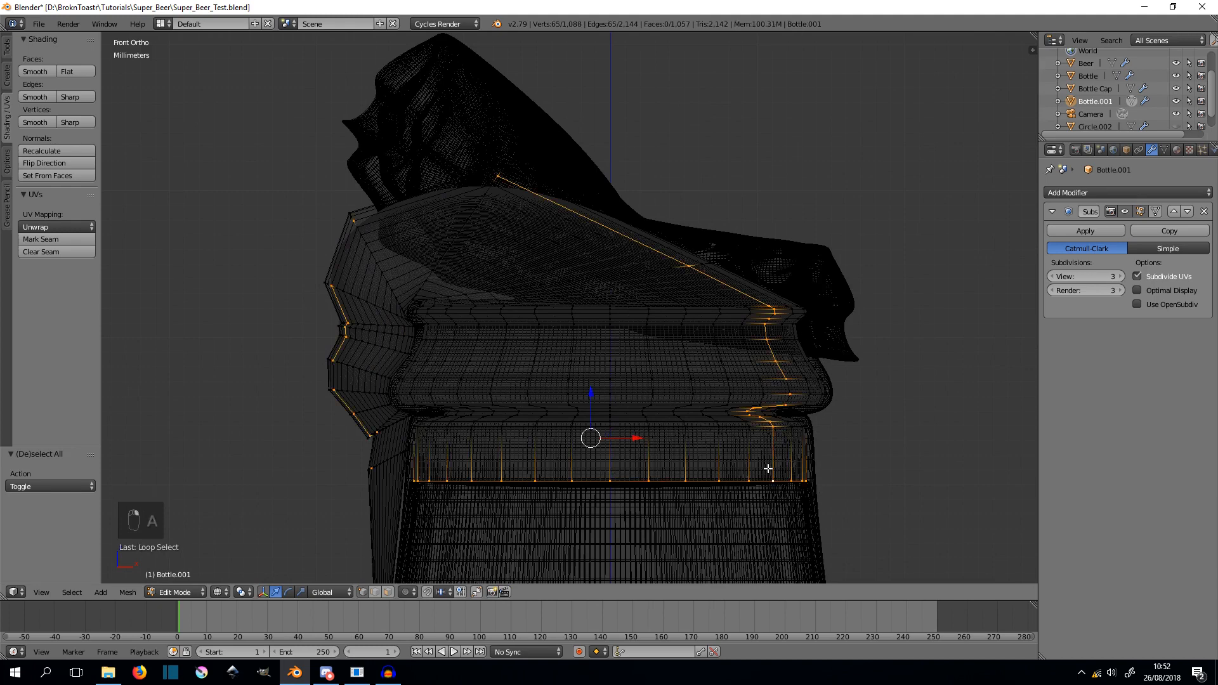
pyautogui.hotkey('ctrl', 'z')
pyautogui.scroll(2, 766, 492)
pyautogui.keyDown('shift'); pyautogui.moveTo(766, 492); pyautogui.dragTo(681, 337, button='middle'); pyautogui.keyUp('shift')
pyautogui.scroll(7, 660, 373)
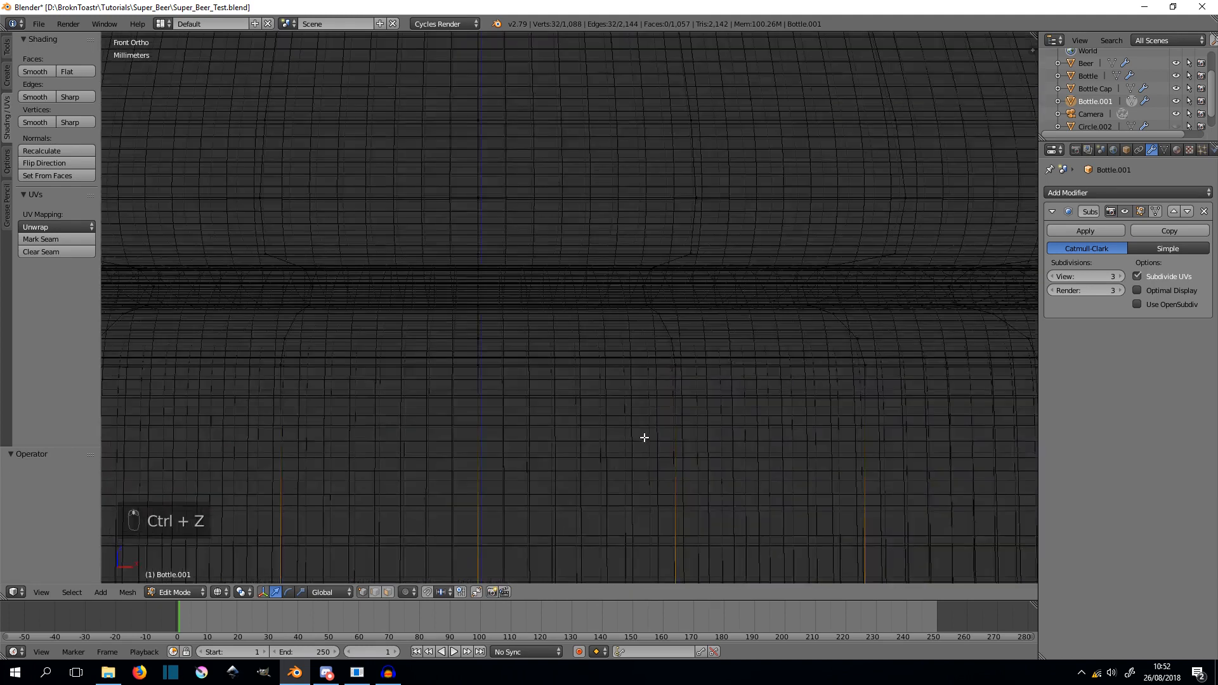
pyautogui.scroll(-4, 640, 418)
pyautogui.keyDown('alt'); pyautogui.keyDown('shift'); pyautogui.rightClick(593, 330); pyautogui.keyUp('shift'); pyautogui.keyUp('alt')
pyautogui.keyDown('alt'); pyautogui.keyDown('shift'); pyautogui.rightClick(589, 317); pyautogui.keyUp('shift'); pyautogui.keyUp('alt')
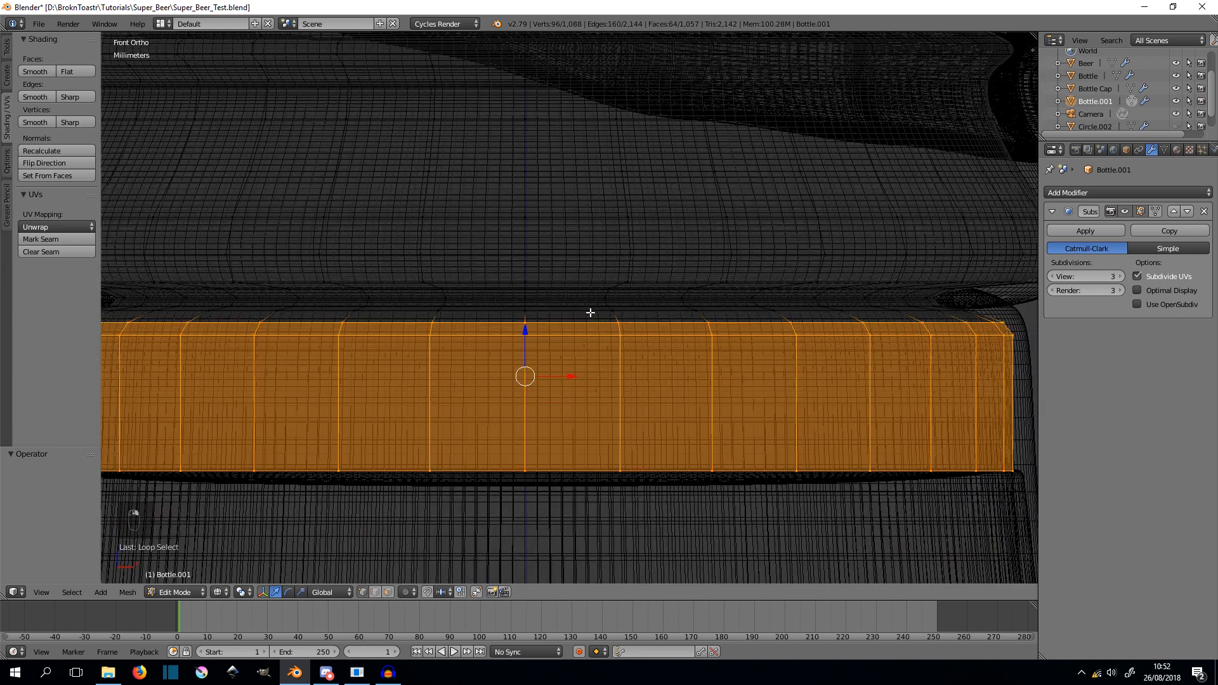
pyautogui.keyDown('alt'); pyautogui.keyDown('shift'); pyautogui.rightClick(590, 308); pyautogui.keyUp('shift'); pyautogui.keyUp('alt')
pyautogui.keyDown('alt'); pyautogui.keyDown('shift'); pyautogui.rightClick(587, 299); pyautogui.keyUp('shift'); pyautogui.keyUp('alt')
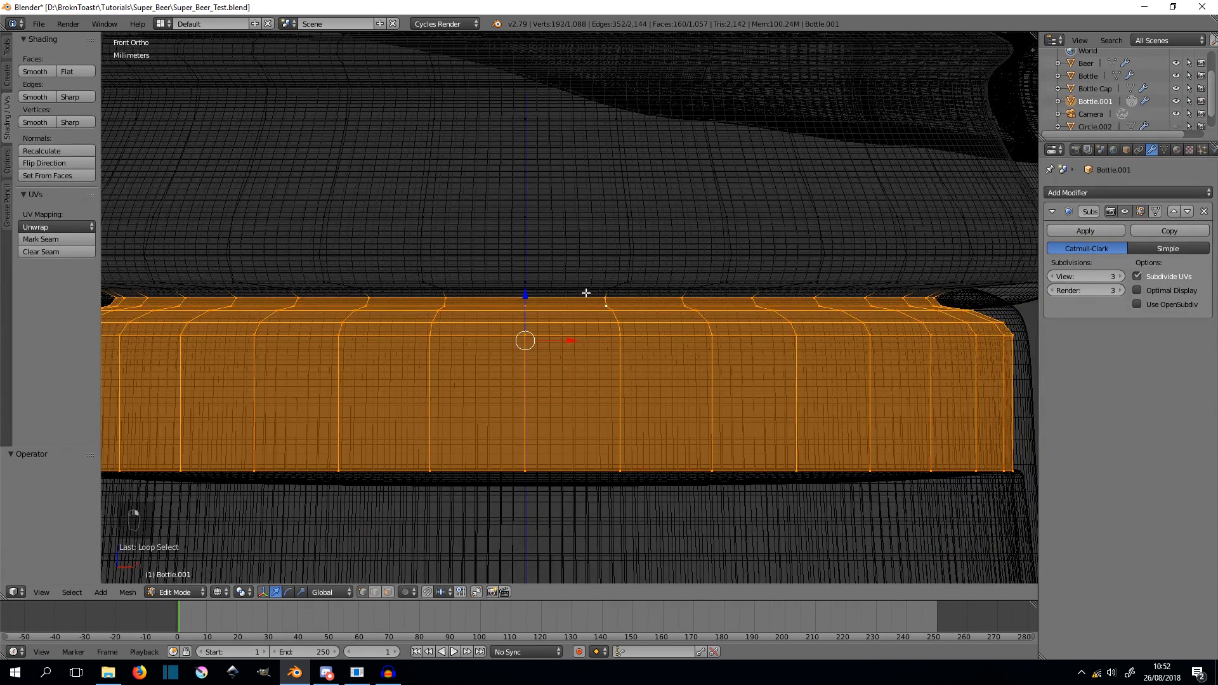
pyautogui.keyDown('alt'); pyautogui.keyDown('shift'); pyautogui.click(586, 288); pyautogui.keyUp('shift'); pyautogui.keyUp('alt')
pyautogui.keyDown('alt'); pyautogui.keyDown('shift'); pyautogui.click(588, 274); pyautogui.keyUp('shift'); pyautogui.keyUp('alt')
pyautogui.keyDown('alt'); pyautogui.keyDown('shift'); pyautogui.click(597, 217); pyautogui.keyUp('shift'); pyautogui.keyUp('alt')
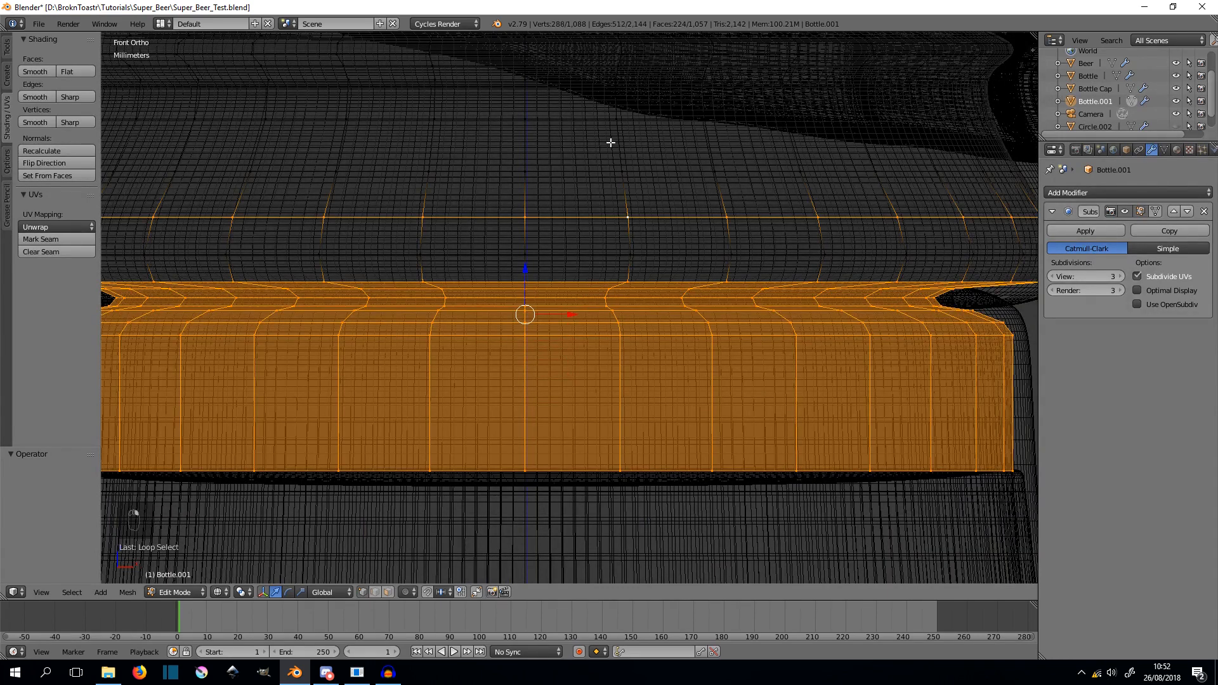
pyautogui.keyDown('alt'); pyautogui.keyDown('shift'); pyautogui.click(574, 244); pyautogui.keyUp('shift'); pyautogui.keyUp('alt')
pyautogui.keyDown('shift'); pyautogui.moveTo(571, 218); pyautogui.dragTo(696, 391, button='middle'); pyautogui.keyUp('shift')
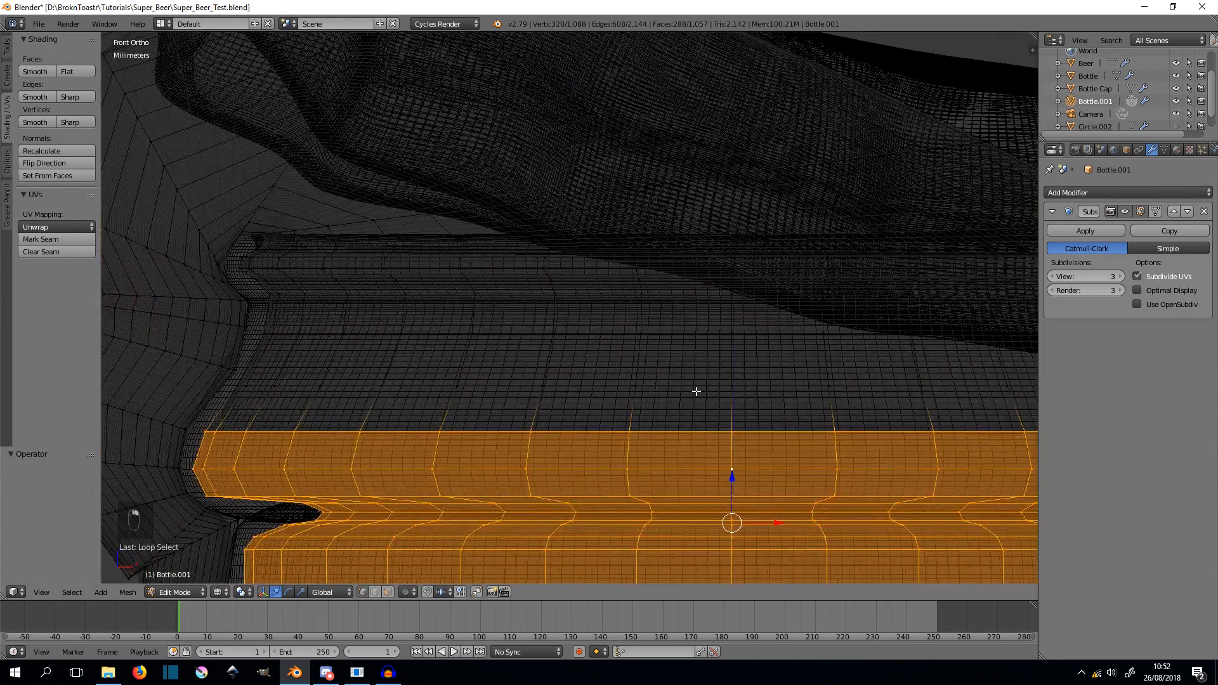
pyautogui.keyDown('alt'); pyautogui.keyDown('shift'); pyautogui.click(424, 390); pyautogui.keyUp('shift'); pyautogui.keyUp('alt')
pyautogui.keyDown('alt'); pyautogui.keyDown('shift'); pyautogui.click(433, 342); pyautogui.keyUp('shift'); pyautogui.keyUp('alt')
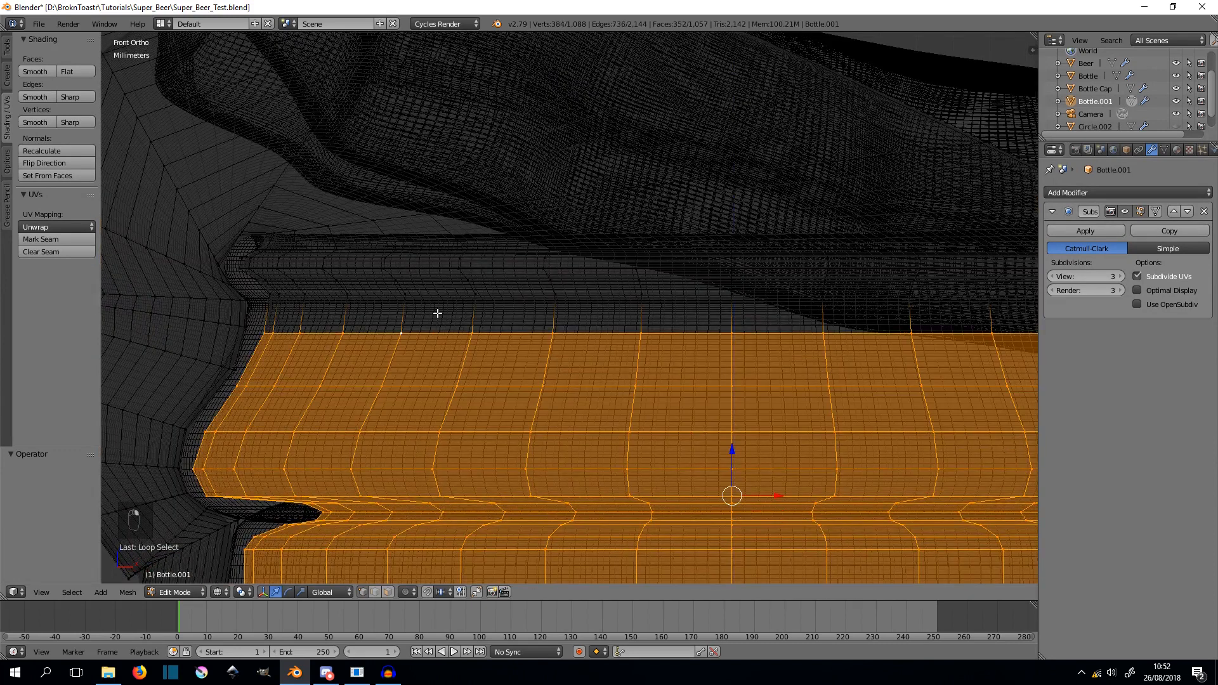
pyautogui.keyDown('alt'); pyautogui.keyDown('shift'); pyautogui.click(435, 310); pyautogui.keyUp('shift'); pyautogui.keyUp('alt')
pyautogui.keyDown('alt'); pyautogui.keyDown('shift'); pyautogui.click(435, 279); pyautogui.keyUp('shift'); pyautogui.keyUp('alt')
pyautogui.keyDown('alt'); pyautogui.keyDown('shift'); pyautogui.click(434, 267); pyautogui.keyUp('shift'); pyautogui.keyUp('alt')
pyautogui.keyDown('alt'); pyautogui.keyDown('shift'); pyautogui.click(430, 255); pyautogui.keyUp('shift'); pyautogui.keyUp('alt')
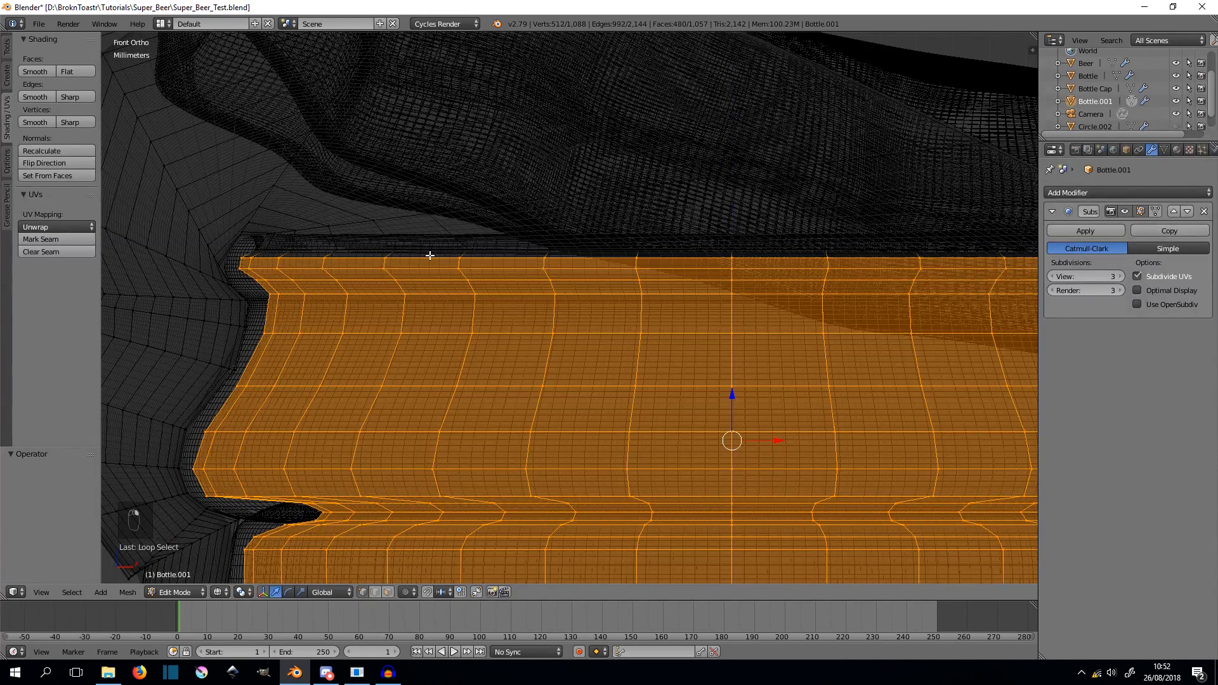
pyautogui.scroll(-8, 614, 381)
pyautogui.press('h')
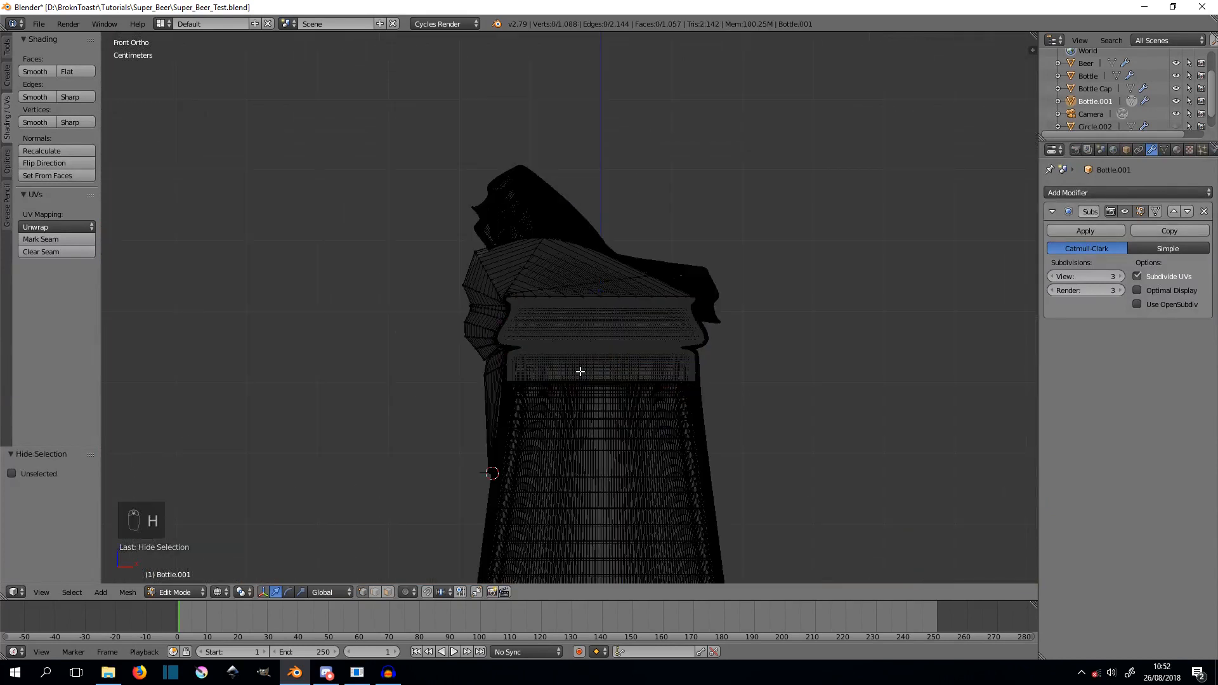
# - Switch the stream to Sculpt Mode in solid shading and set the Snake Hook brush radius to 62 px
pyautogui.press('z')
pyautogui.moveTo(600, 348); pyautogui.dragTo(694, 353, button='middle')
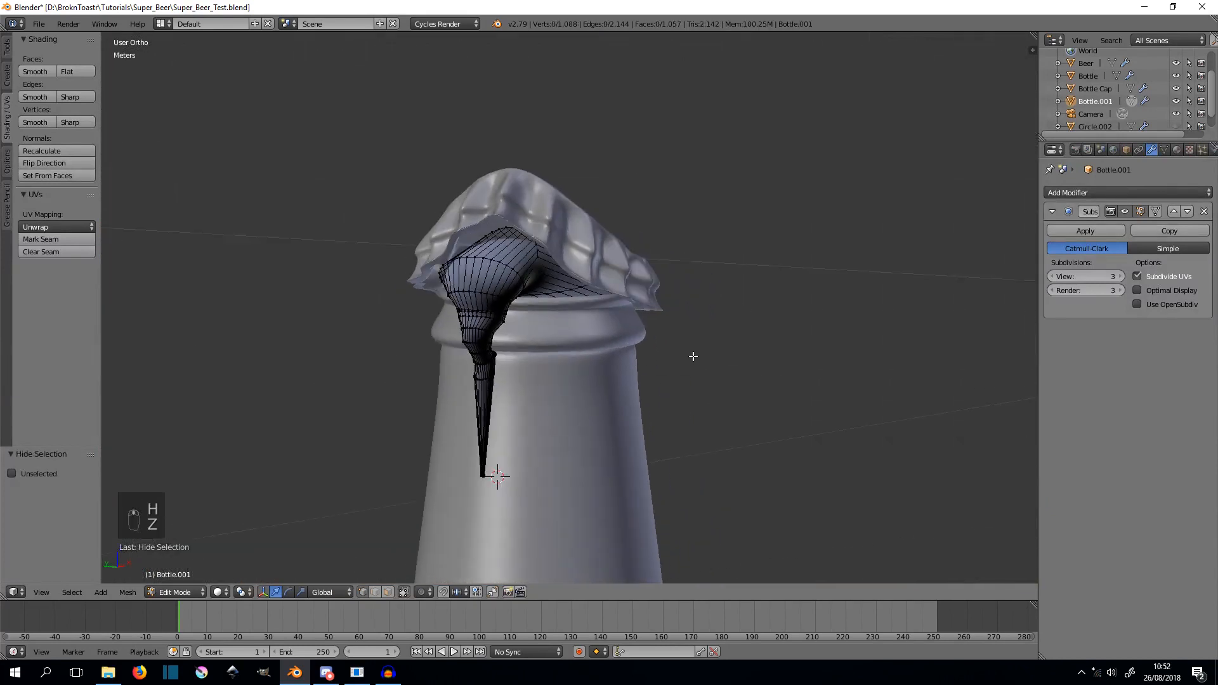
pyautogui.moveTo(655, 389); pyautogui.dragTo(520, 419, button='middle')
pyautogui.scroll(1, 543, 407)
pyautogui.click(205, 592)
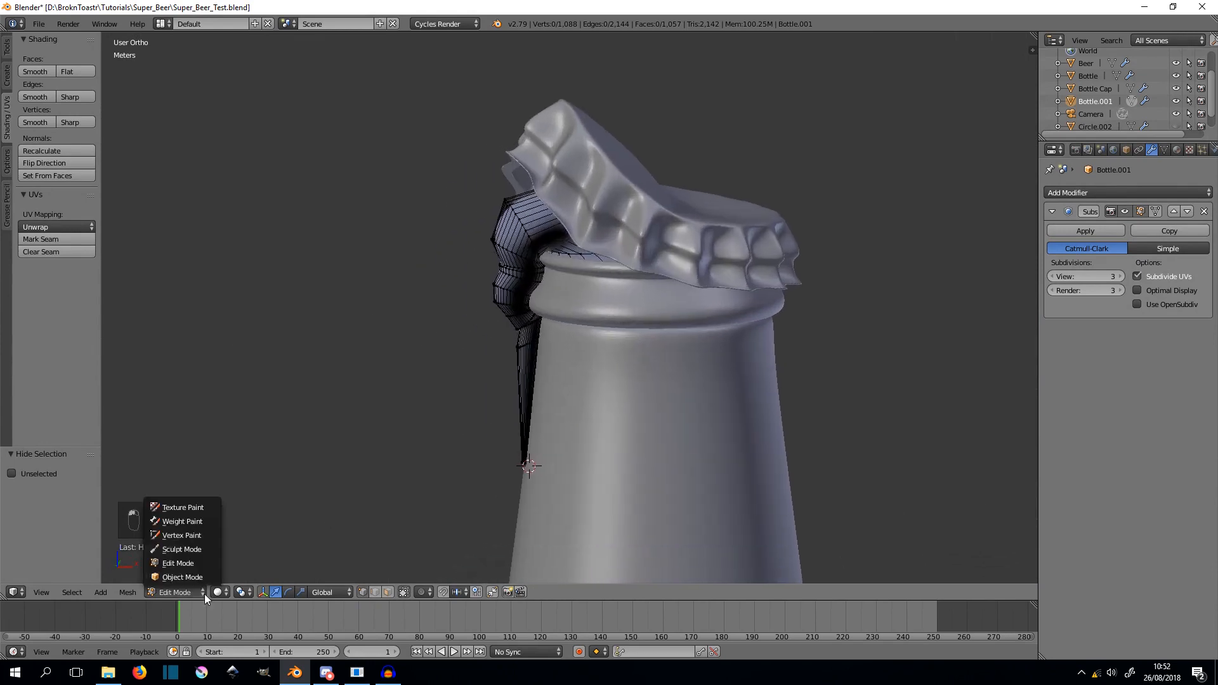
pyautogui.click(211, 549)
pyautogui.scroll(6, 582, 282)
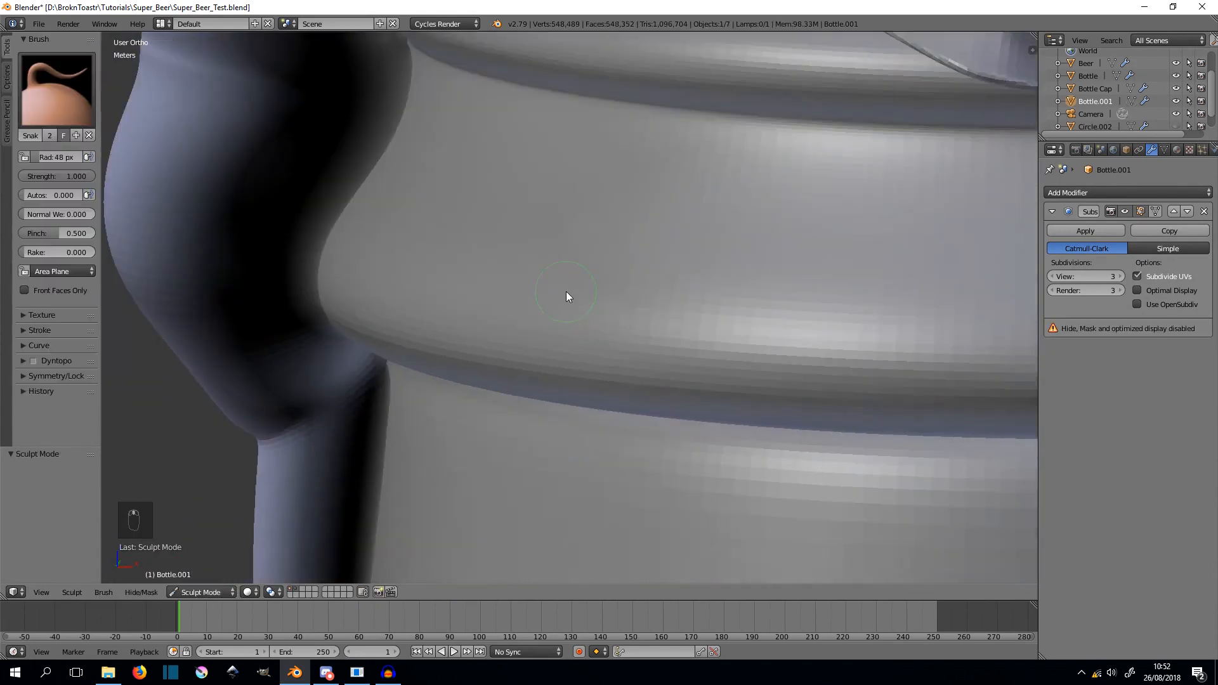
pyautogui.scroll(-5, 566, 293)
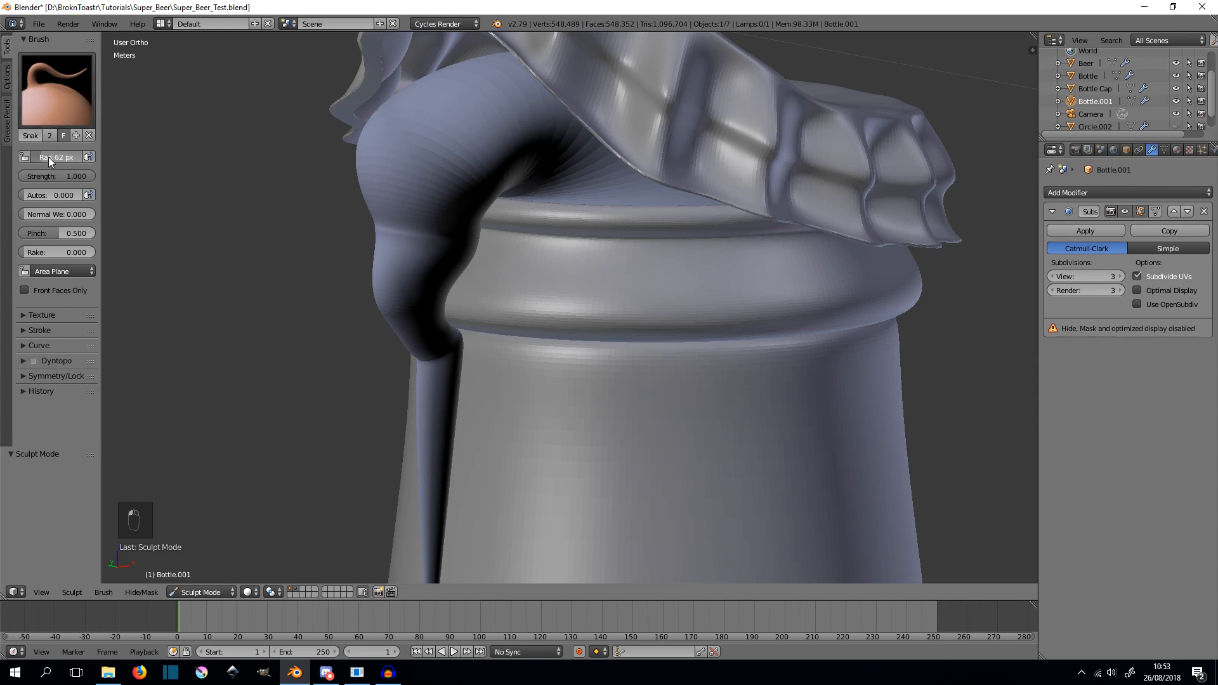
pyautogui.scroll(5, 534, 284)
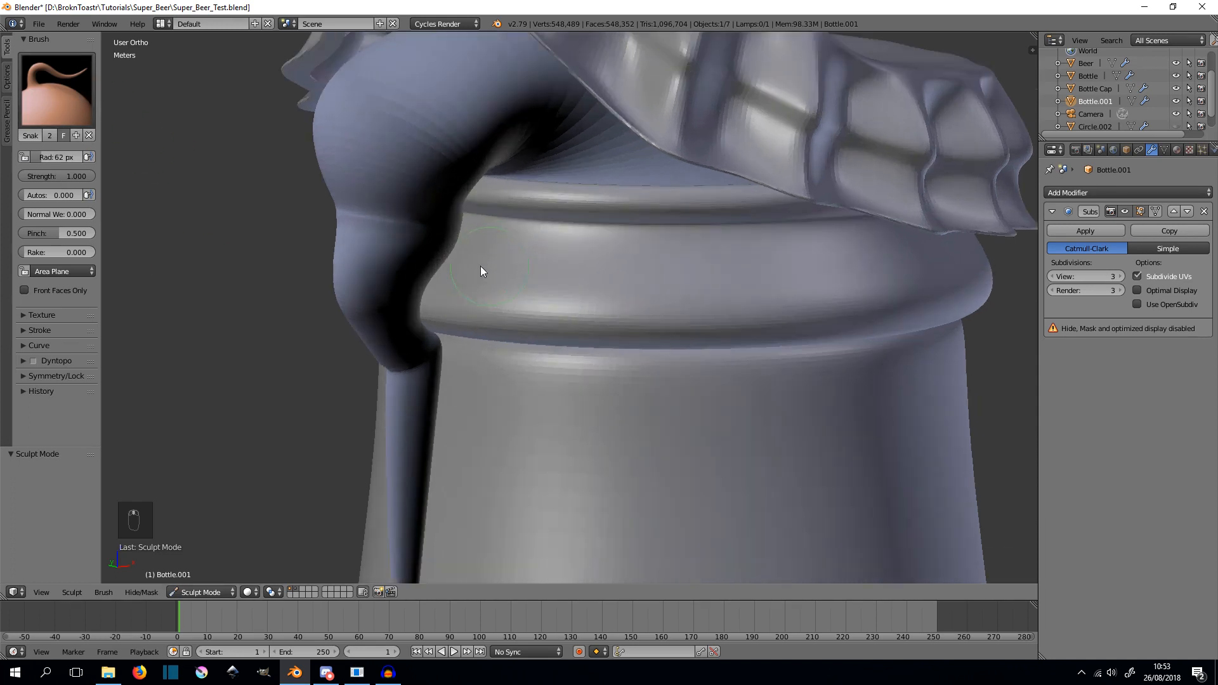
pyautogui.moveTo(476, 265); pyautogui.dragTo(485, 268, button='middle')
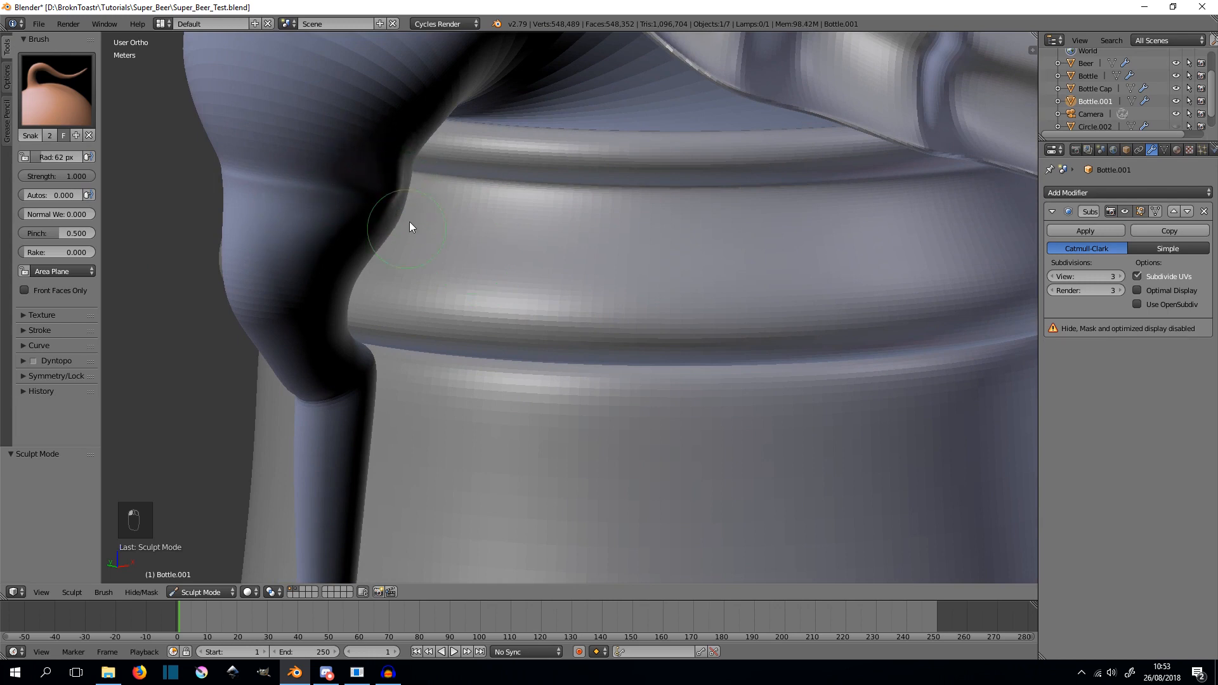
# - Pull a small bulge out of the stream's side at the pinch, over the bottle lip, with the Snake Hook brush
pyautogui.hotkey('ctrl', 'z')
pyautogui.moveTo(404, 191)
pyautogui.mouseDown()
pyautogui.moveTo(596, 208)
pyautogui.moveTo(597, 192)
pyautogui.mouseUp()
pyautogui.moveTo(597, 192); pyautogui.dragTo(519, 185, button='middle')
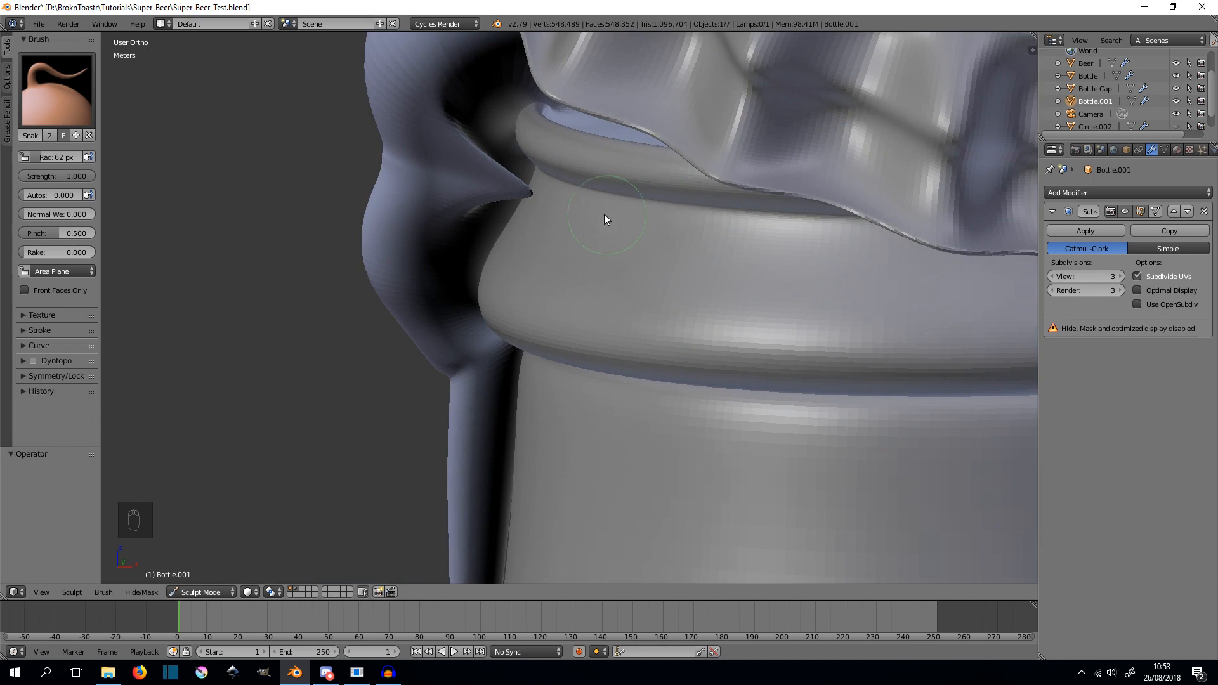
pyautogui.moveTo(524, 192); pyautogui.dragTo(585, 223, button='middle')
pyautogui.hotkey('ctrl', 'z')
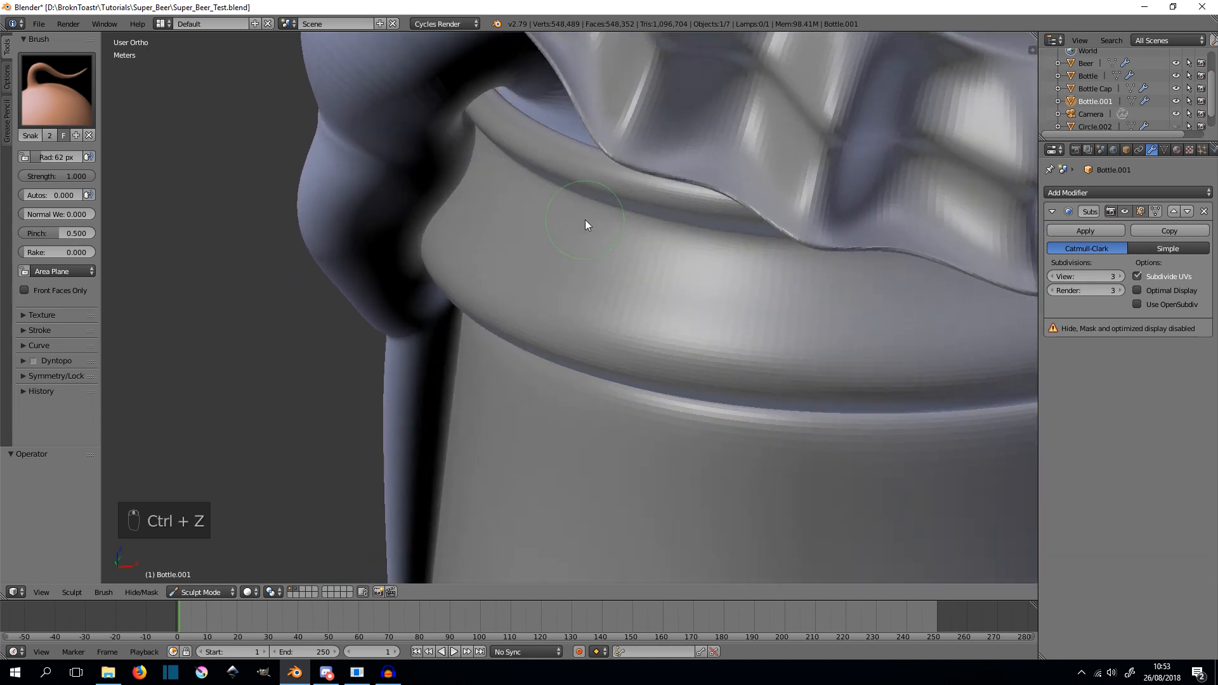
pyautogui.moveTo(468, 185); pyautogui.dragTo(572, 268)
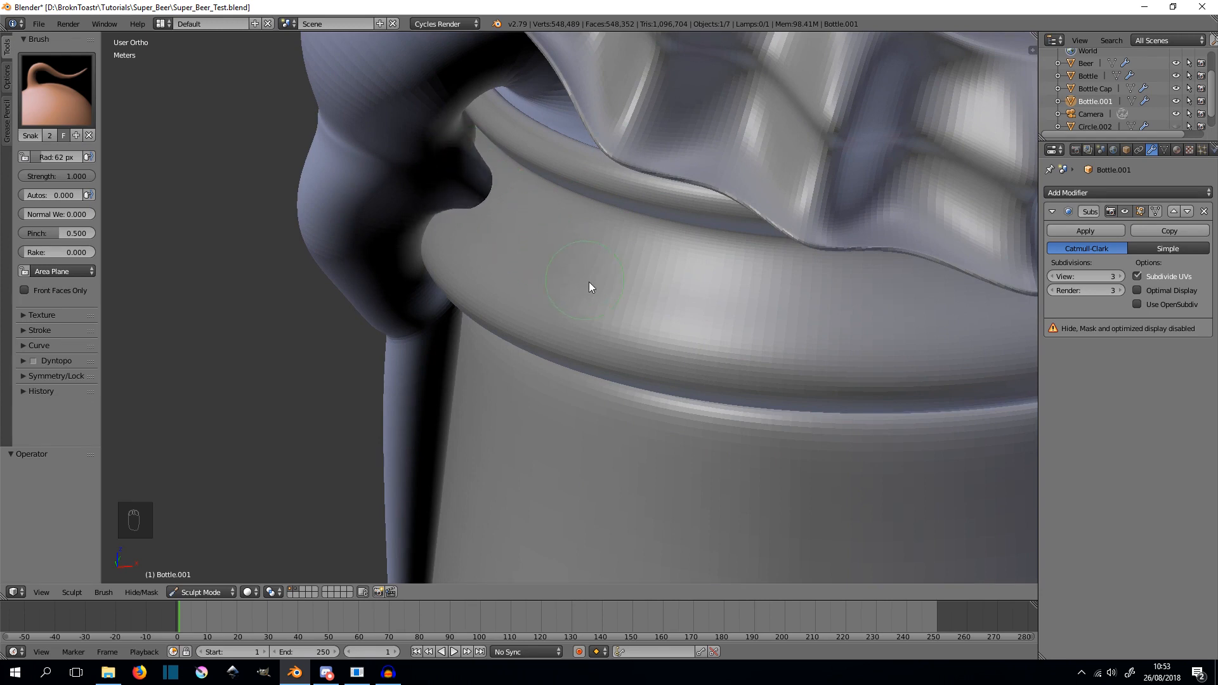
# - In Edit Mode, move a single vertex of the sculpted bulge about -4.01 mm in X and -1.06 cm in Y
pyautogui.press('Tab')
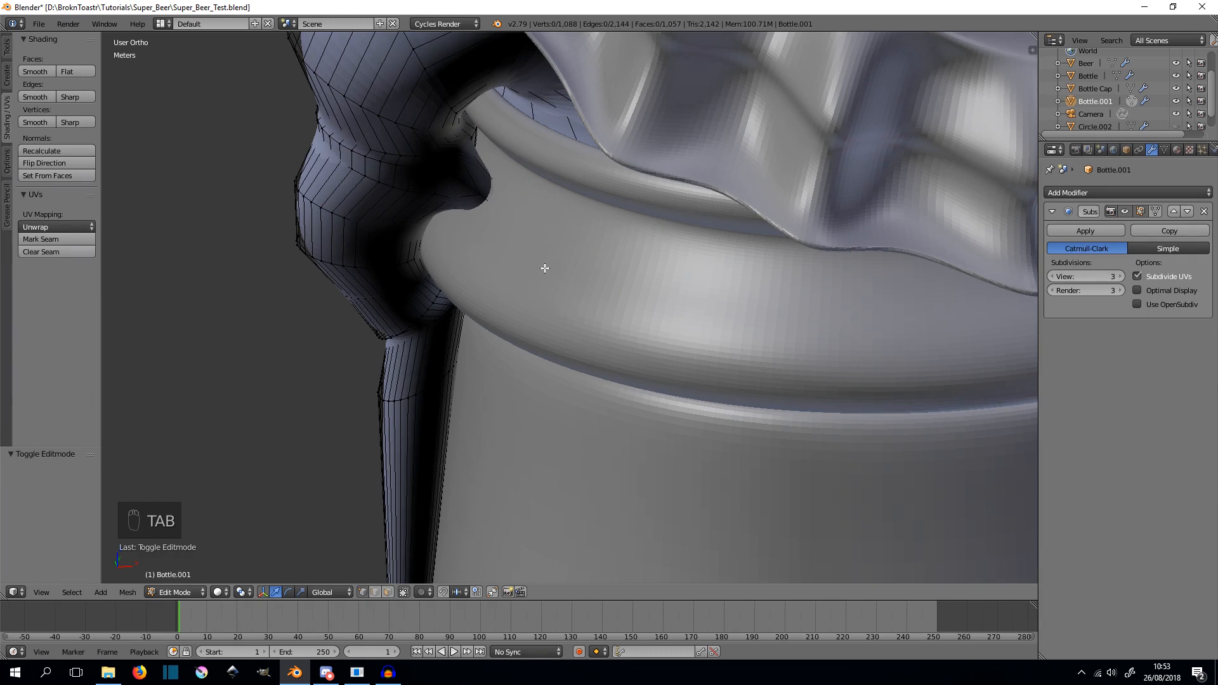
pyautogui.press('z')
pyautogui.rightClick(575, 279)
pyautogui.press('z')
pyautogui.moveTo(626, 280); pyautogui.dragTo(712, 275, button='middle')
pyautogui.press('g')
pyautogui.press('x')
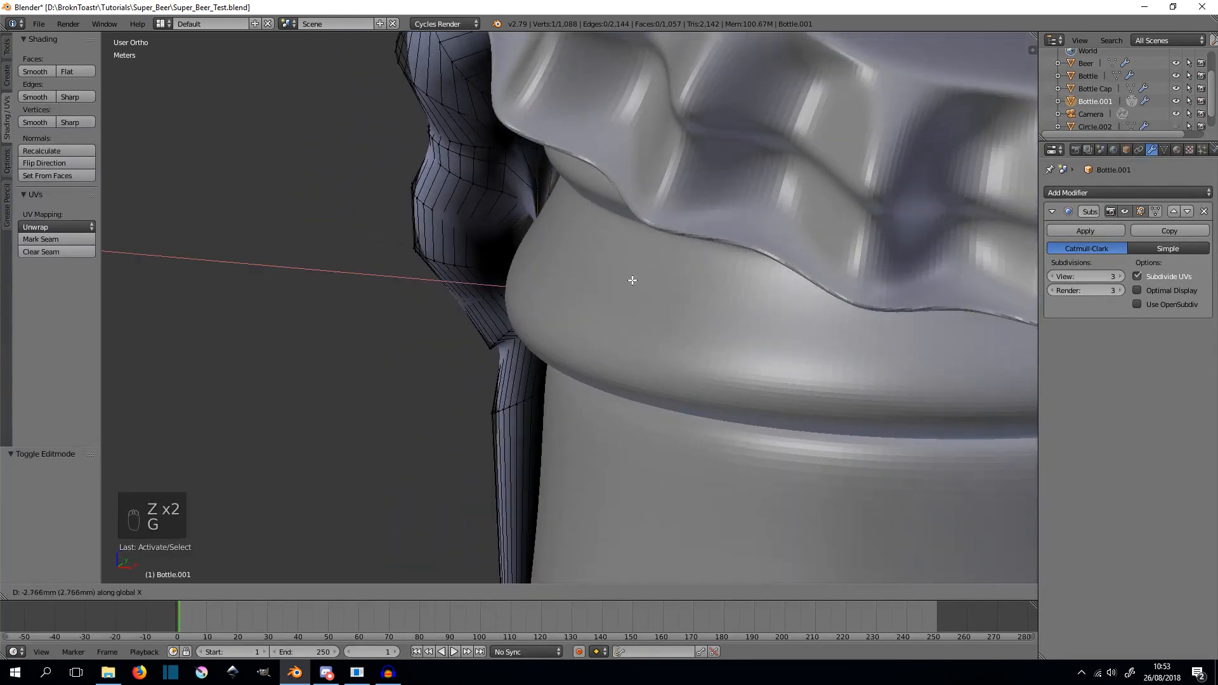
pyautogui.click(600, 276)
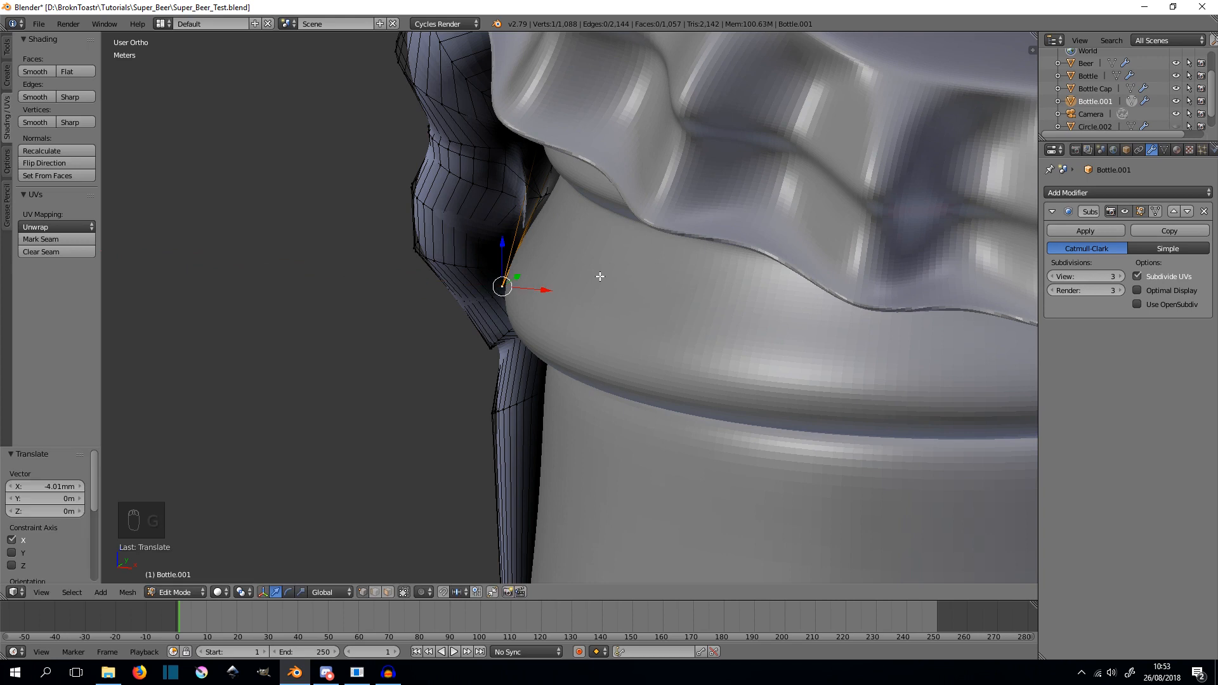
pyautogui.press('g')
pyautogui.press('y')
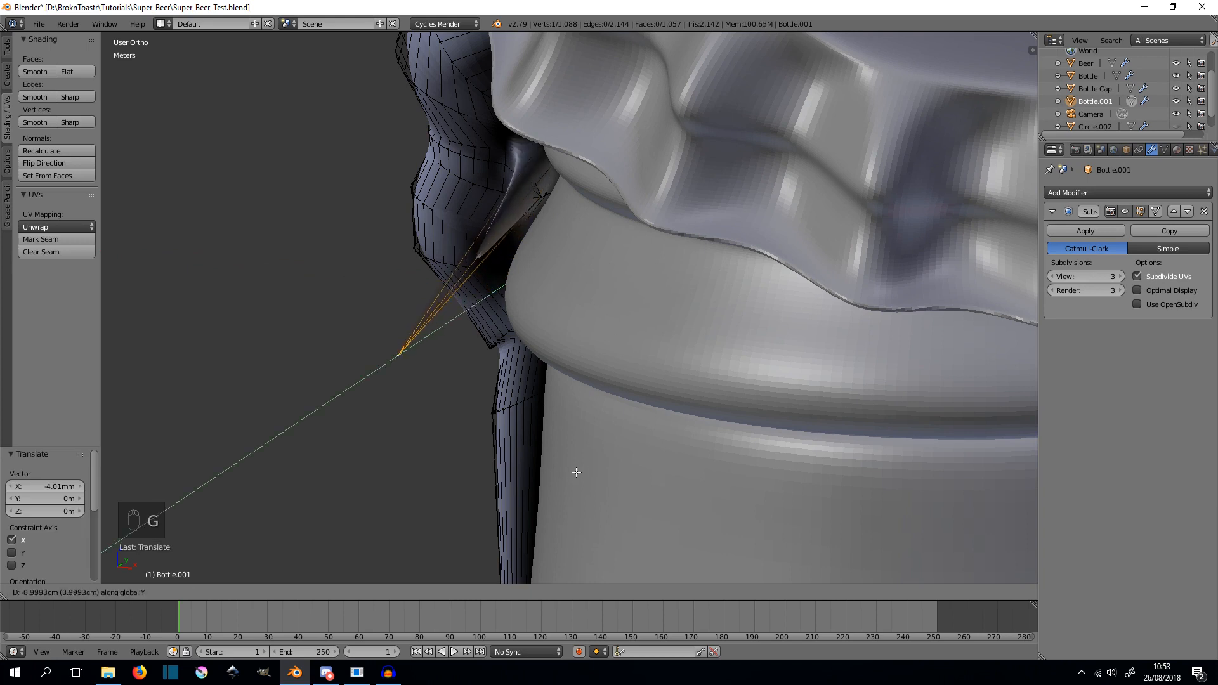
pyautogui.click(576, 472)
pyautogui.moveTo(535, 399); pyautogui.dragTo(650, 379, button='middle')
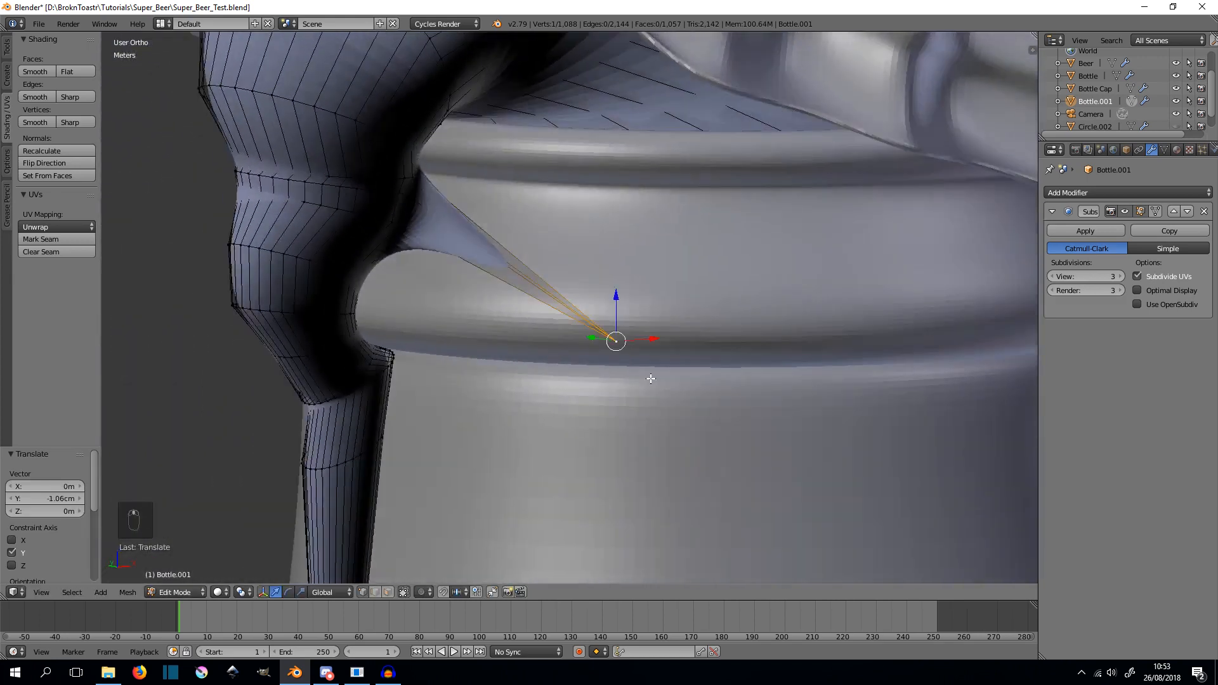
pyautogui.keyDown('alt'); pyautogui.rightClick(436, 214); pyautogui.keyUp('alt')
pyautogui.press('Escape')
pyautogui.hotkey('ctrl', 'z')
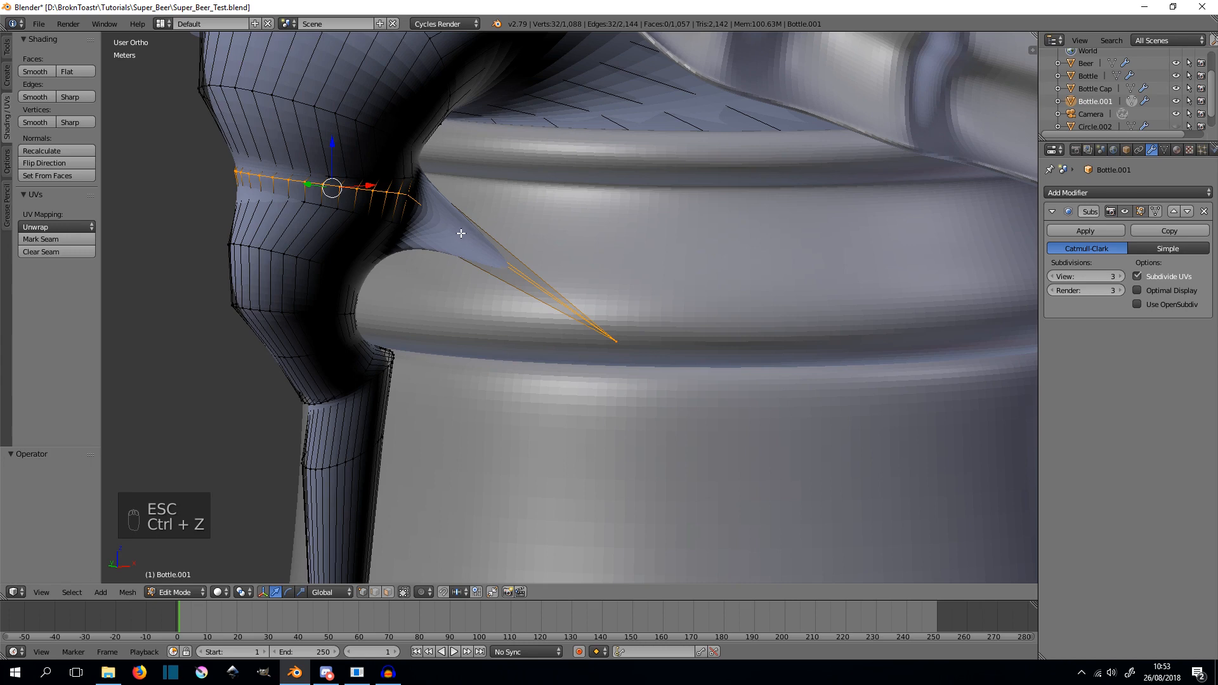
pyautogui.press('Escape')
pyautogui.press('a')
pyautogui.moveTo(457, 232); pyautogui.dragTo(449, 224, button='middle')
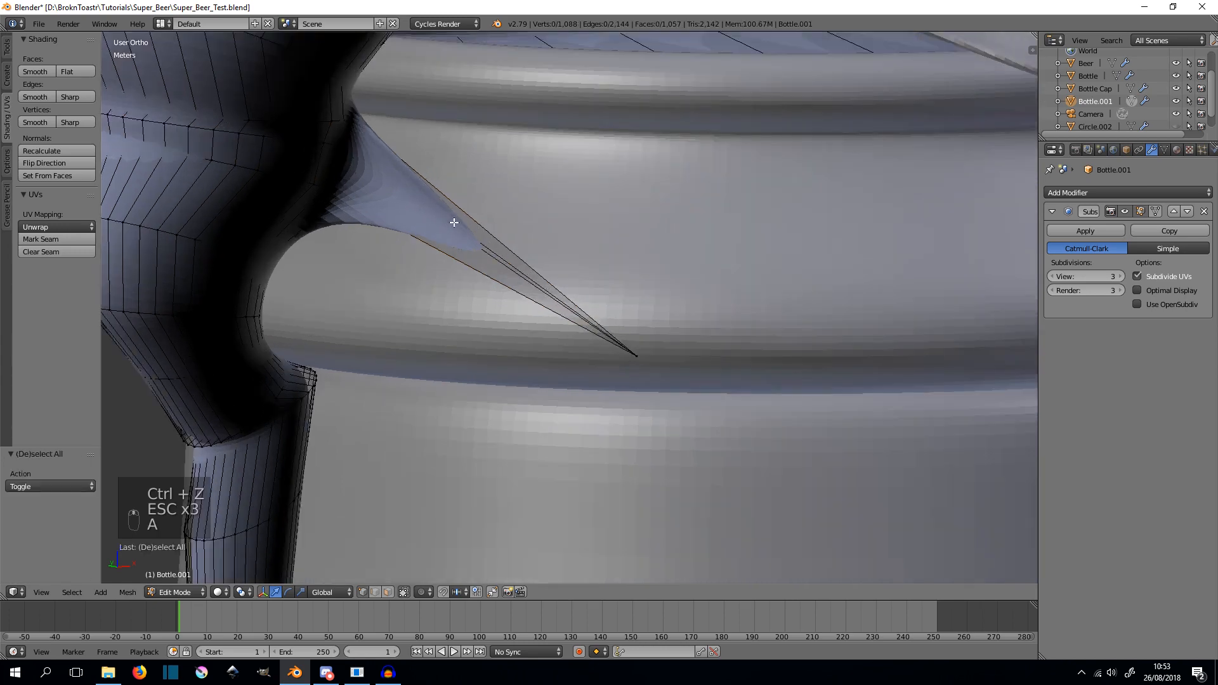
# - Select the vertex at the base of the pulled spike and move it about 6.57 mm in X and -1.11 cm in Y
pyautogui.press('z')
pyautogui.rightClick(382, 216)
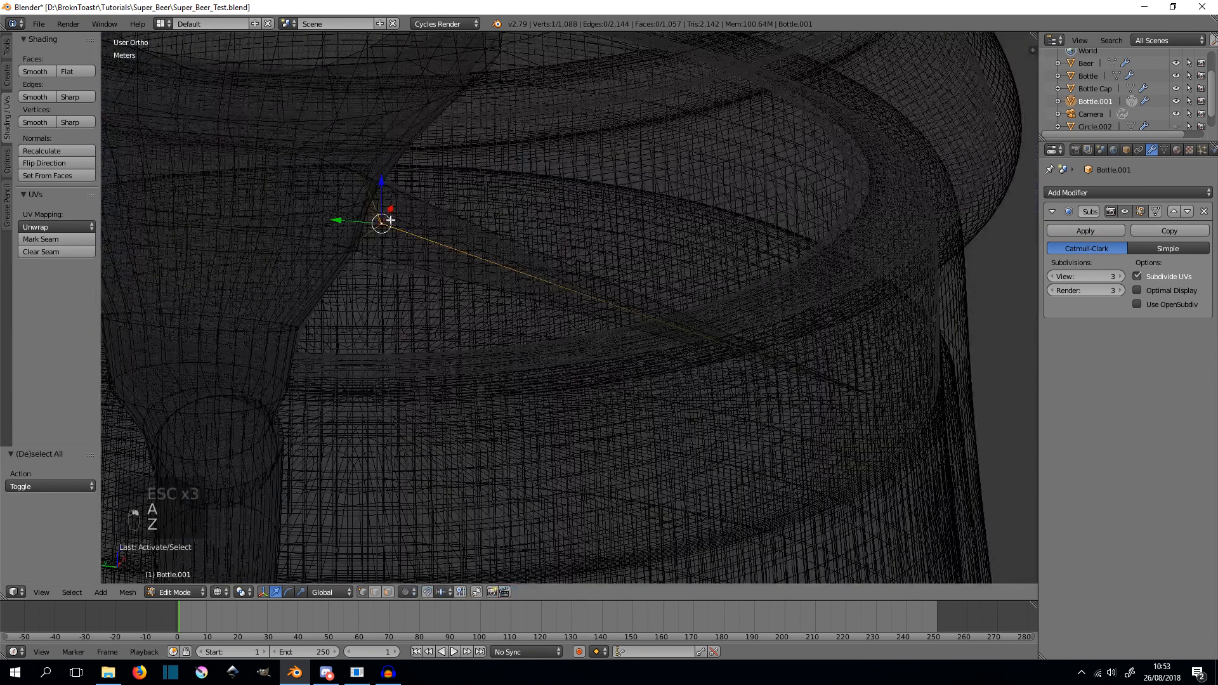
pyautogui.press('z')
pyautogui.scroll(-2, 608, 255)
pyautogui.moveTo(693, 286); pyautogui.dragTo(579, 263, button='middle')
pyautogui.press('g')
pyautogui.press('x')
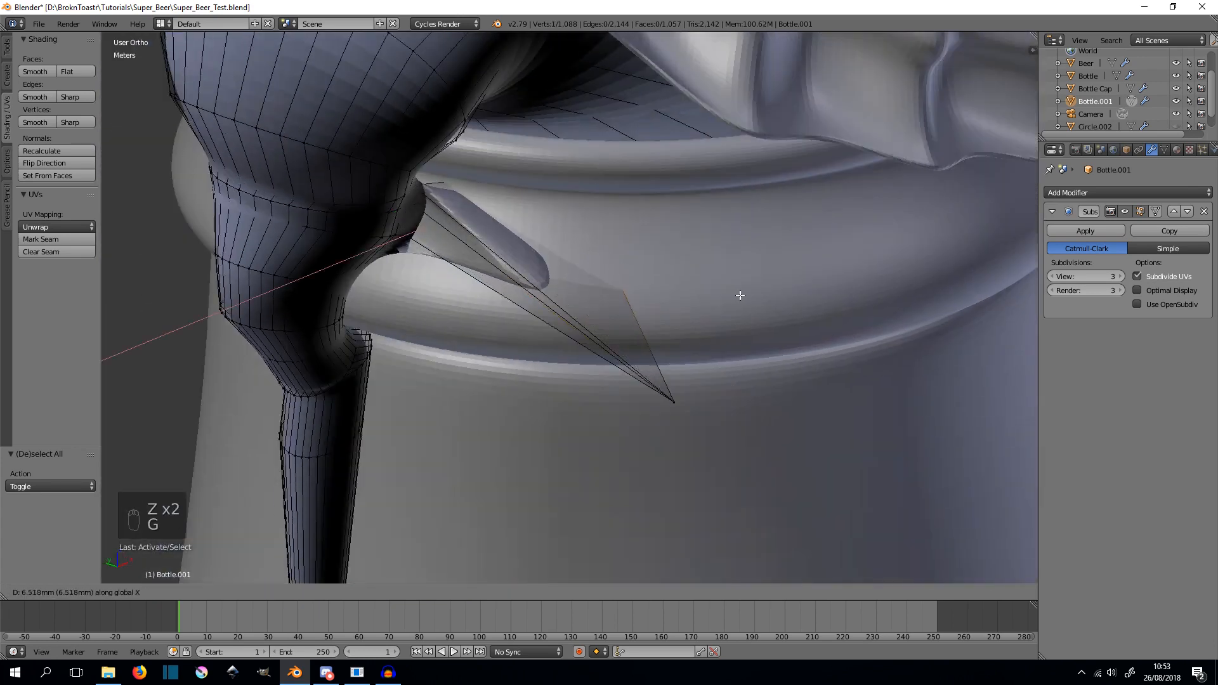
pyautogui.click(739, 294)
pyautogui.press('g')
pyautogui.press('y')
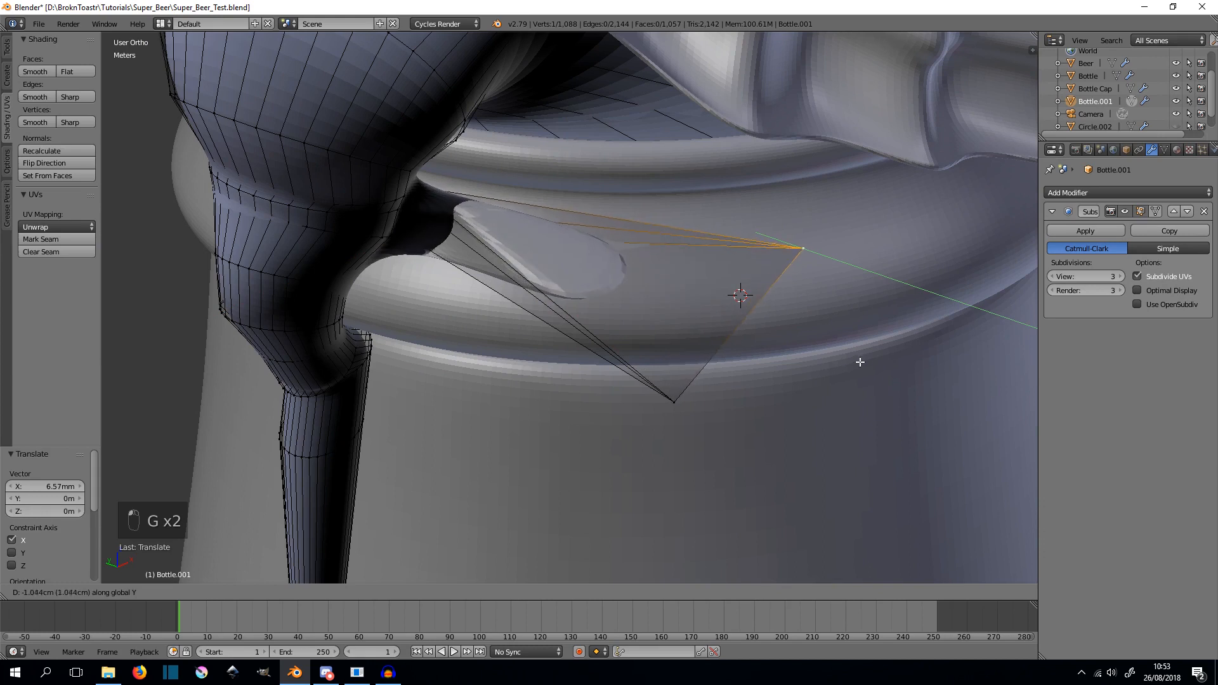
pyautogui.click(870, 356)
pyautogui.moveTo(869, 356); pyautogui.dragTo(805, 336, button='middle')
# - Move the same vertex back toward the stream, about 6.06 mm in Y and -5.61 mm in X
pyautogui.press('g')
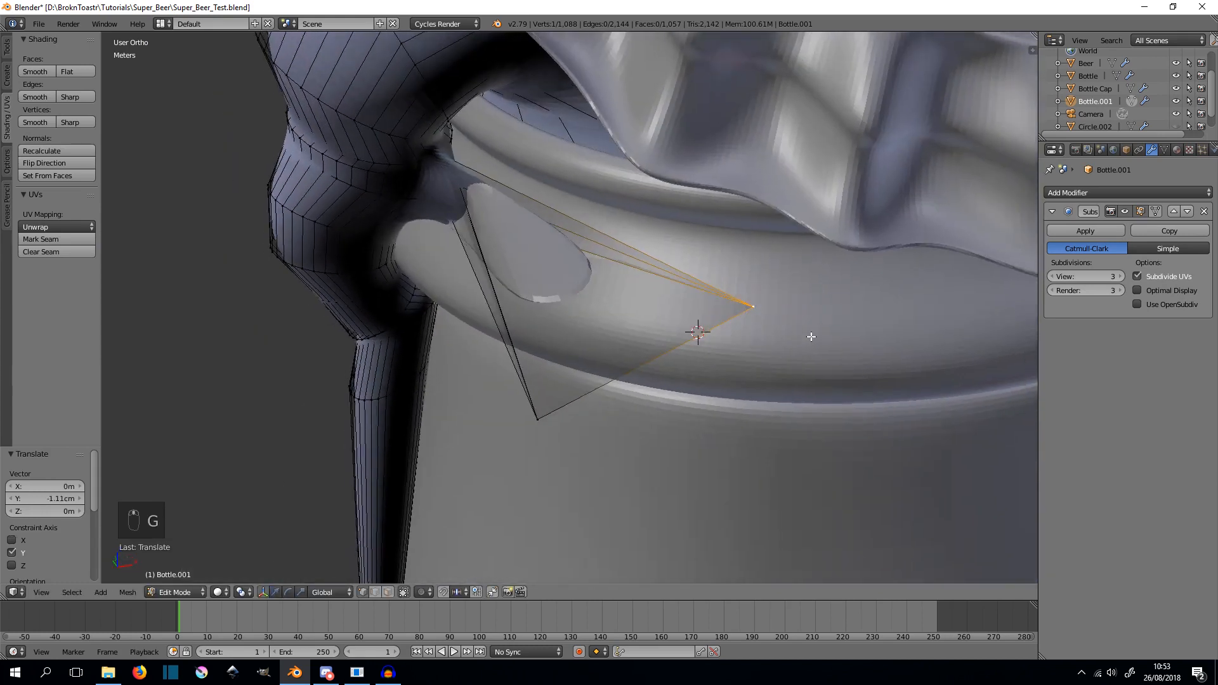
pyautogui.click(752, 268)
pyautogui.press('g')
pyautogui.press('x')
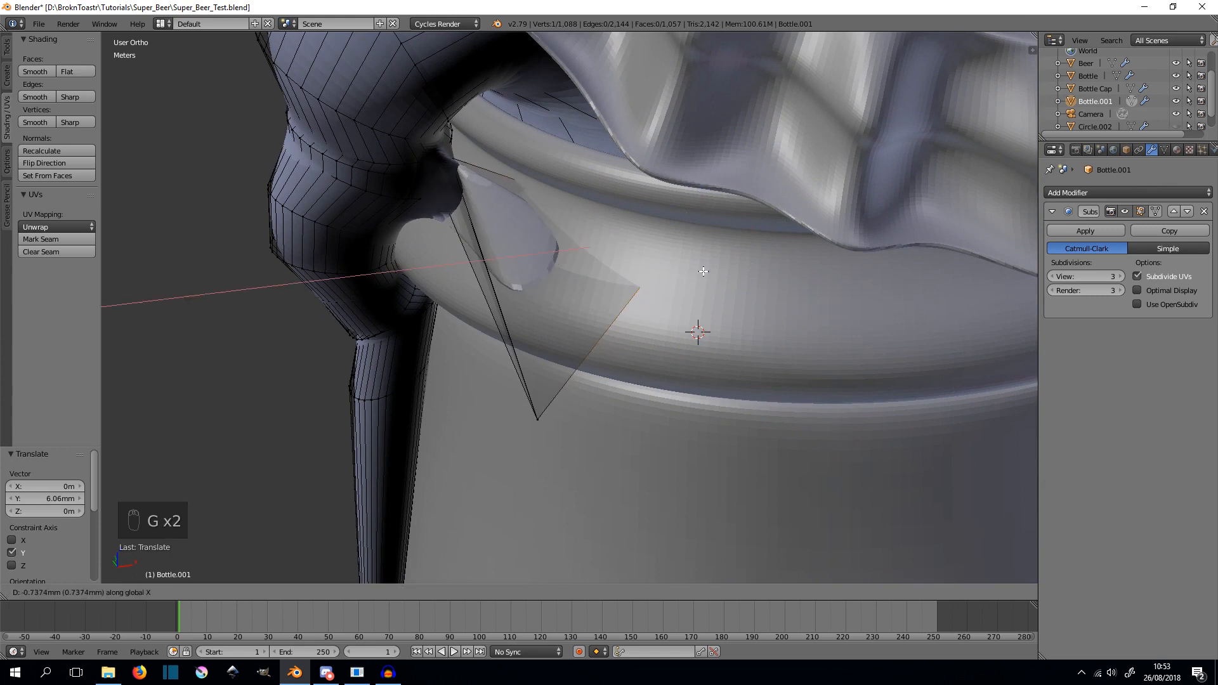
pyautogui.click(590, 274)
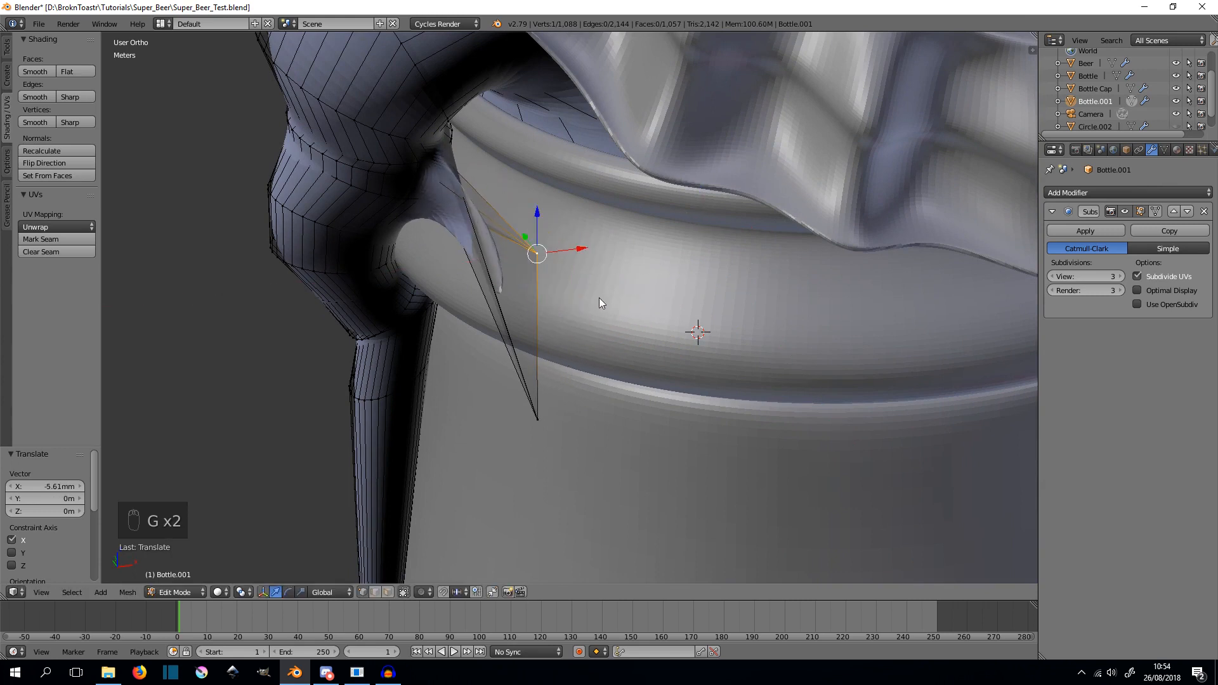
# - In Sculpt Mode, pull the side splash further out over the bottle lip with the Snake Hook brush
pyautogui.press('Tab')
pyautogui.moveTo(610, 293); pyautogui.dragTo(625, 263, button='middle')
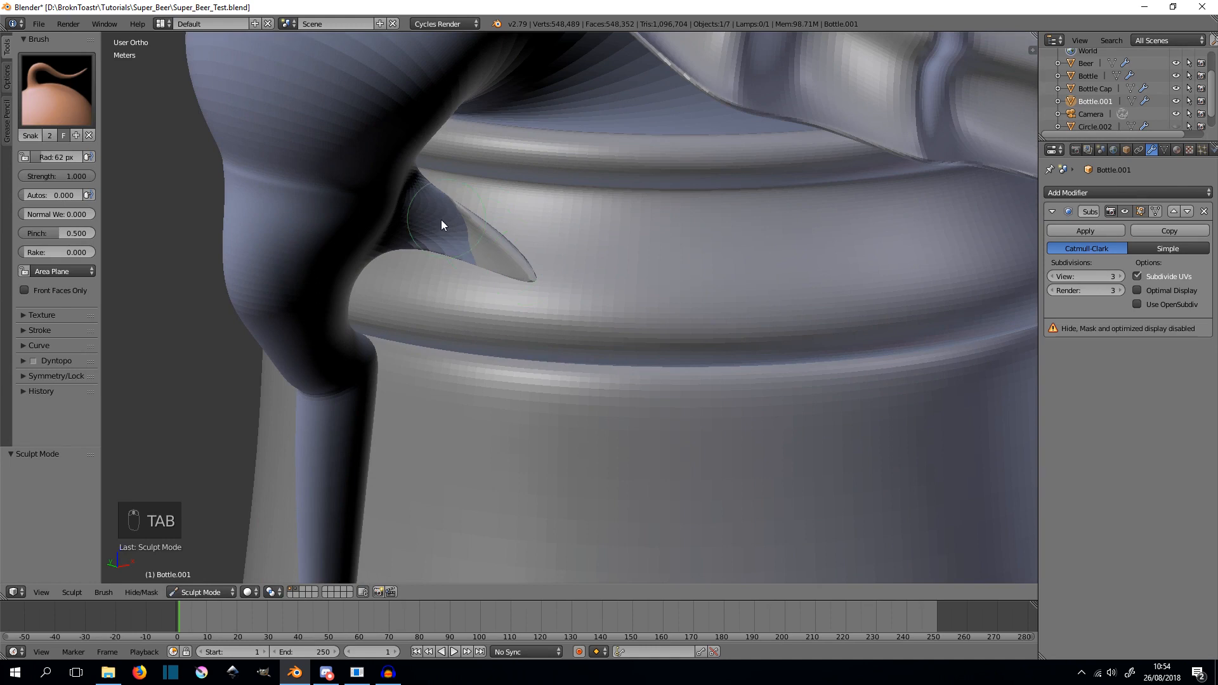
pyautogui.moveTo(399, 239)
pyautogui.mouseDown()
pyautogui.moveTo(388, 223)
pyautogui.moveTo(443, 251)
pyautogui.moveTo(420, 203)
pyautogui.moveTo(462, 211)
pyautogui.moveTo(470, 238)
pyautogui.mouseUp()
pyautogui.moveTo(470, 237)
pyautogui.mouseDown(button='middle')
pyautogui.moveTo(481, 211)
pyautogui.moveTo(517, 227)
pyautogui.moveTo(486, 215)
pyautogui.moveTo(508, 196)
pyautogui.mouseUp(button='middle')
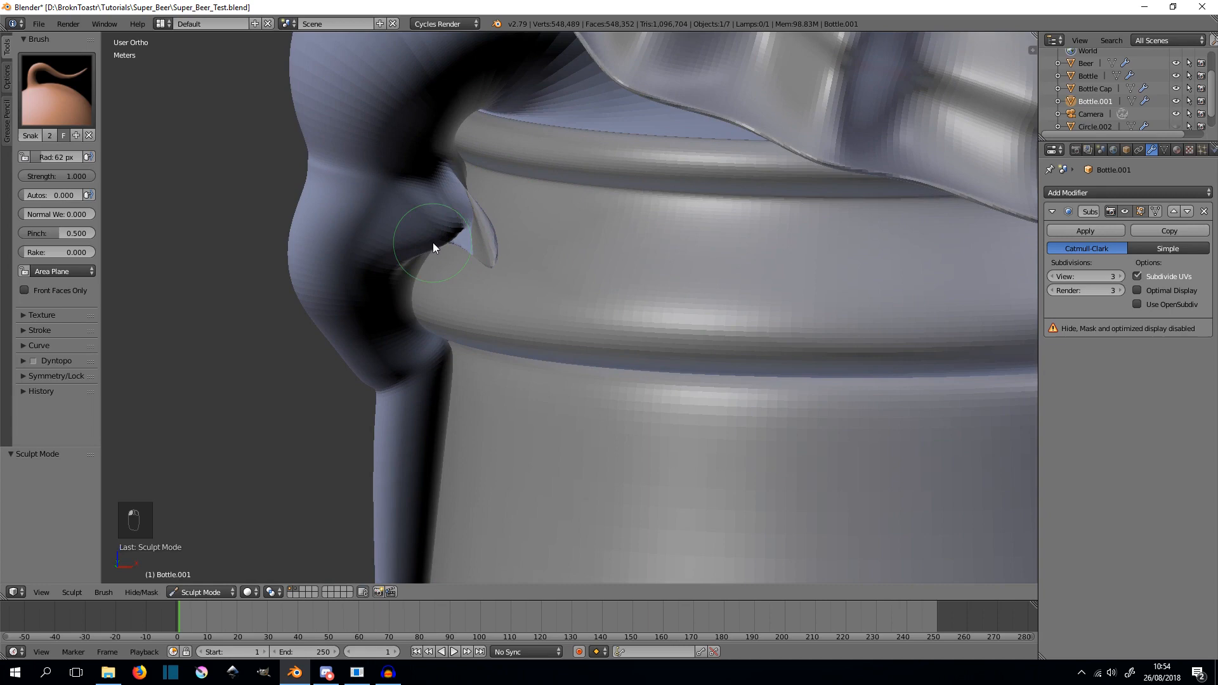
pyautogui.moveTo(478, 235); pyautogui.dragTo(581, 280)
pyautogui.moveTo(585, 255); pyautogui.dragTo(579, 304, button='middle')
pyautogui.press('z')
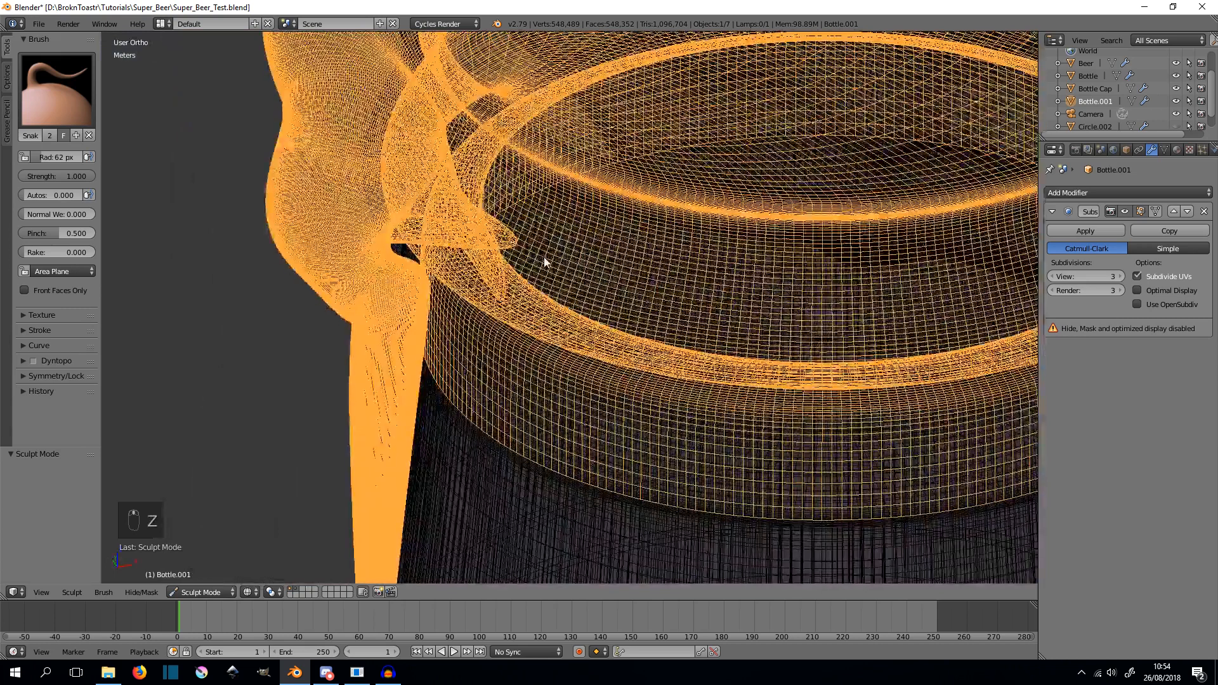
# - In Edit Mode, select the two vertices at the sculpted splash's tip and move them about -3.3 mm in X
pyautogui.press('z')
pyautogui.press('Tab')
pyautogui.moveTo(539, 245); pyautogui.dragTo(539, 234, button='middle')
pyautogui.press('z')
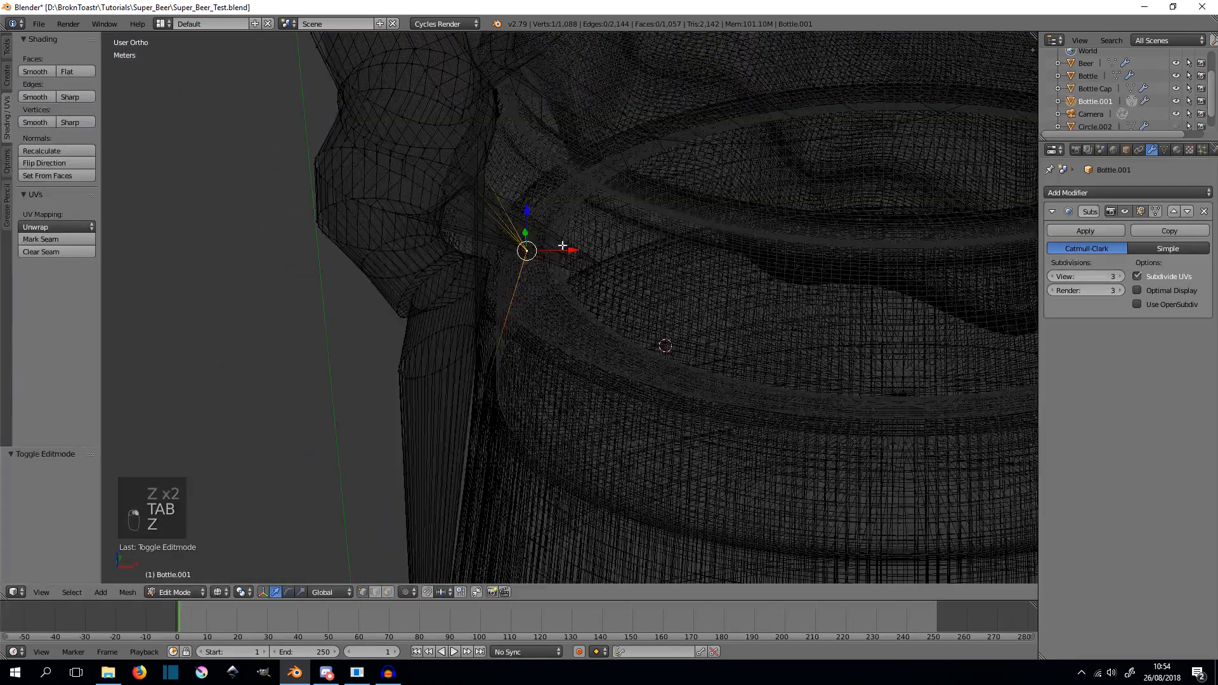
pyautogui.rightClick(614, 286)
pyautogui.keyDown('shift'); pyautogui.rightClick(602, 267); pyautogui.keyUp('shift')
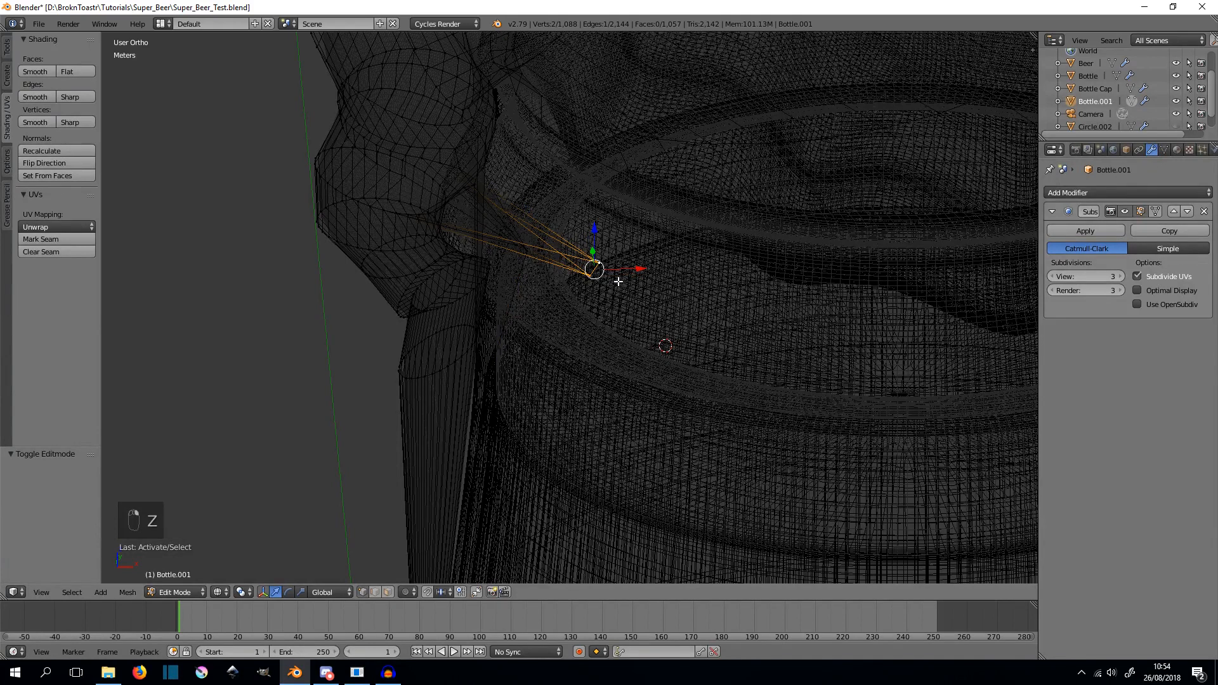
pyautogui.press('z')
pyautogui.scroll(-3, 618, 282)
pyautogui.moveTo(619, 282); pyautogui.dragTo(650, 275, button='middle')
pyautogui.press('g')
pyautogui.press('x')
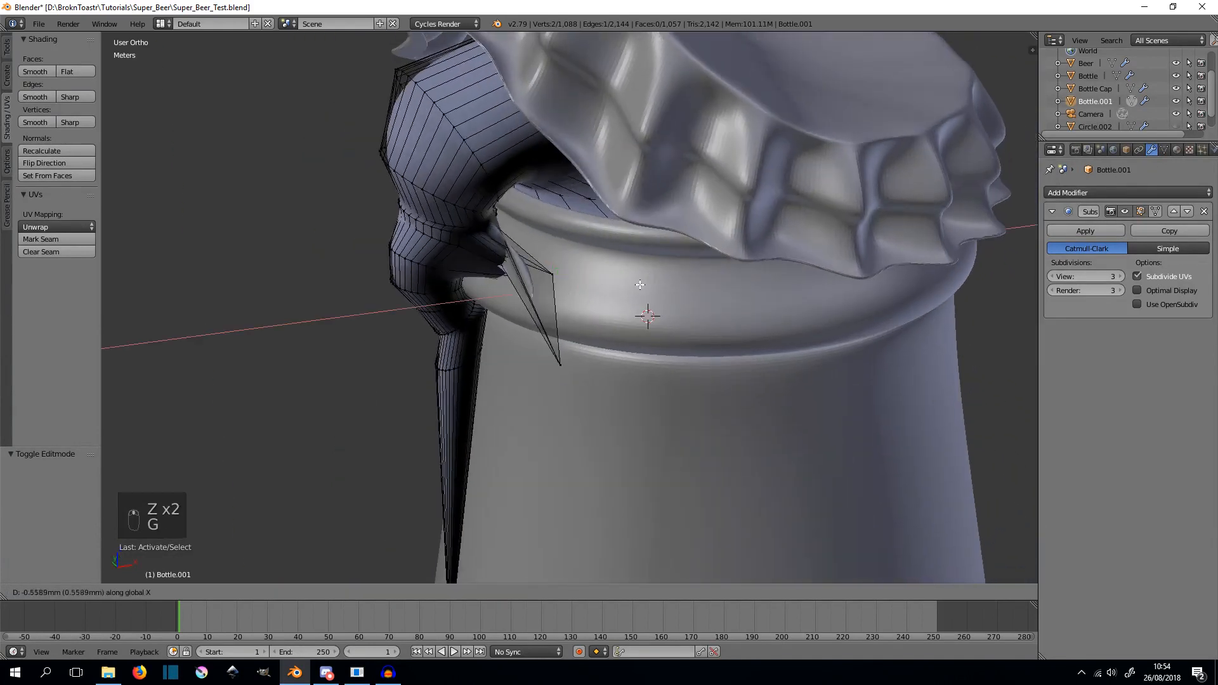
pyautogui.click(599, 323)
# - Move the lowest vertex of the side splash about 4.77 mm in X
pyautogui.scroll(3, 545, 273)
pyautogui.scroll(1, 542, 269)
pyautogui.keyDown('shift'); pyautogui.moveTo(542, 271); pyautogui.dragTo(634, 312, button='middle'); pyautogui.keyUp('shift')
pyautogui.rightClick(645, 469)
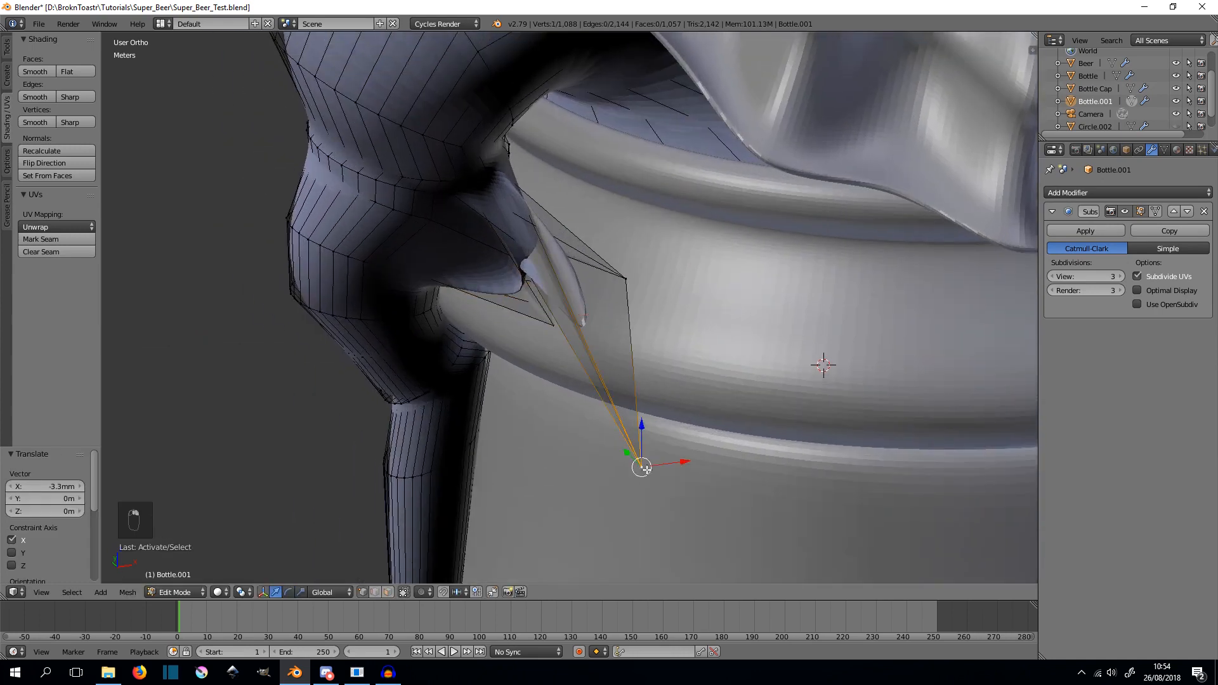
pyautogui.press('g')
pyautogui.press('x')
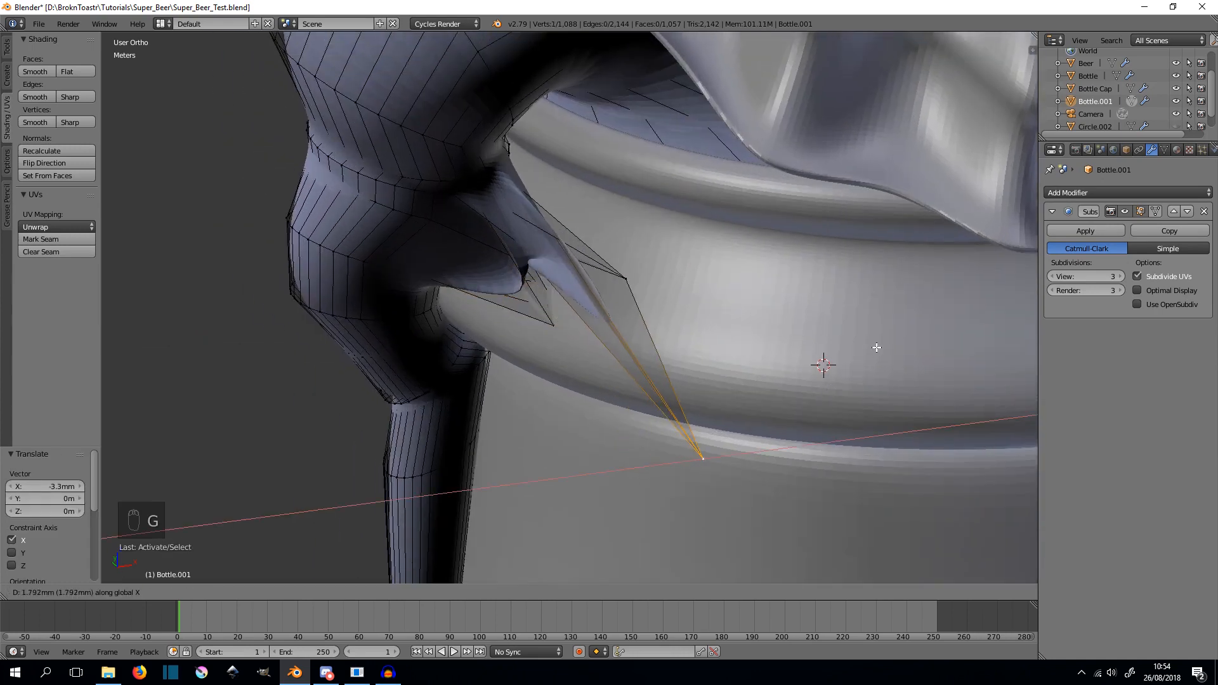
pyautogui.click(965, 243)
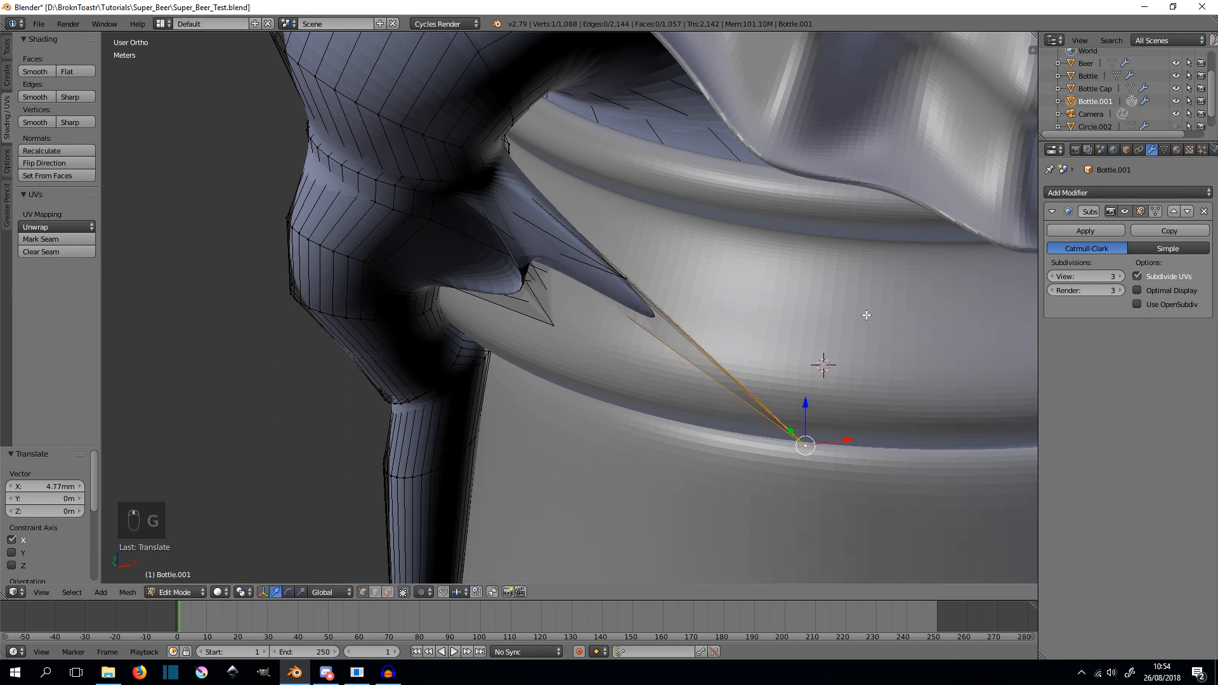
# - Shift the vertex under the splash about 0.31 mm in X, -0.19 mm in Y and -0.88 mm in Z
pyautogui.moveTo(964, 243); pyautogui.dragTo(895, 277, button='middle')
pyautogui.rightClick(554, 328)
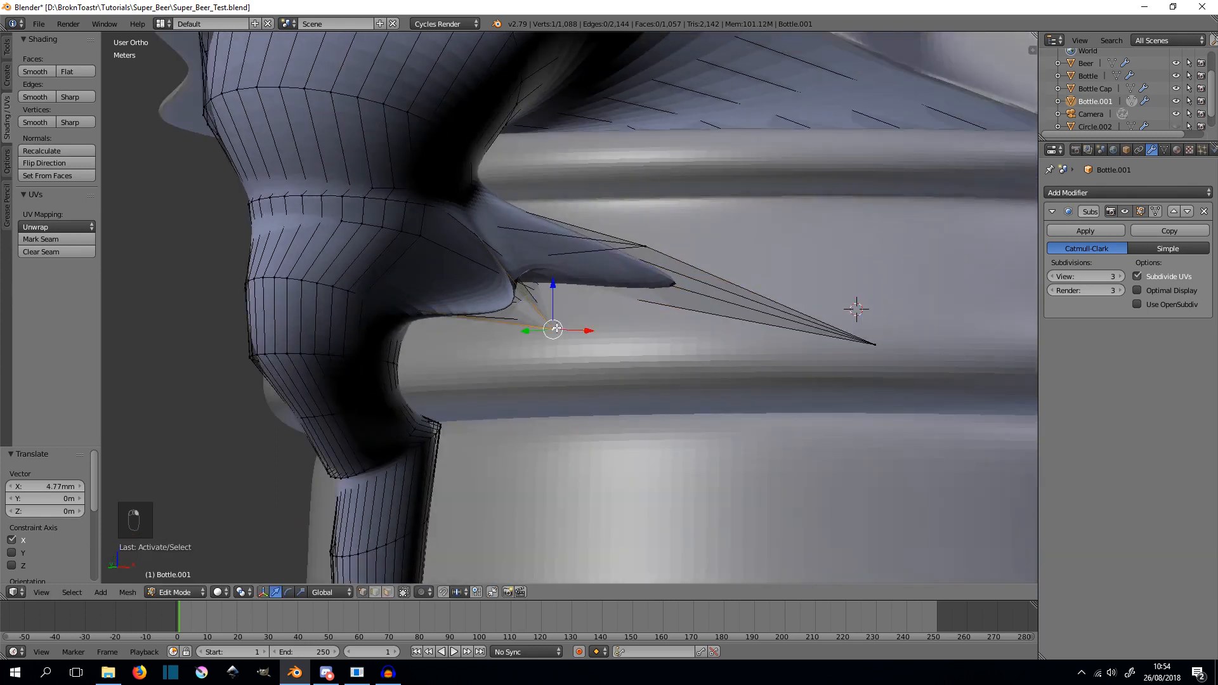
pyautogui.press('g')
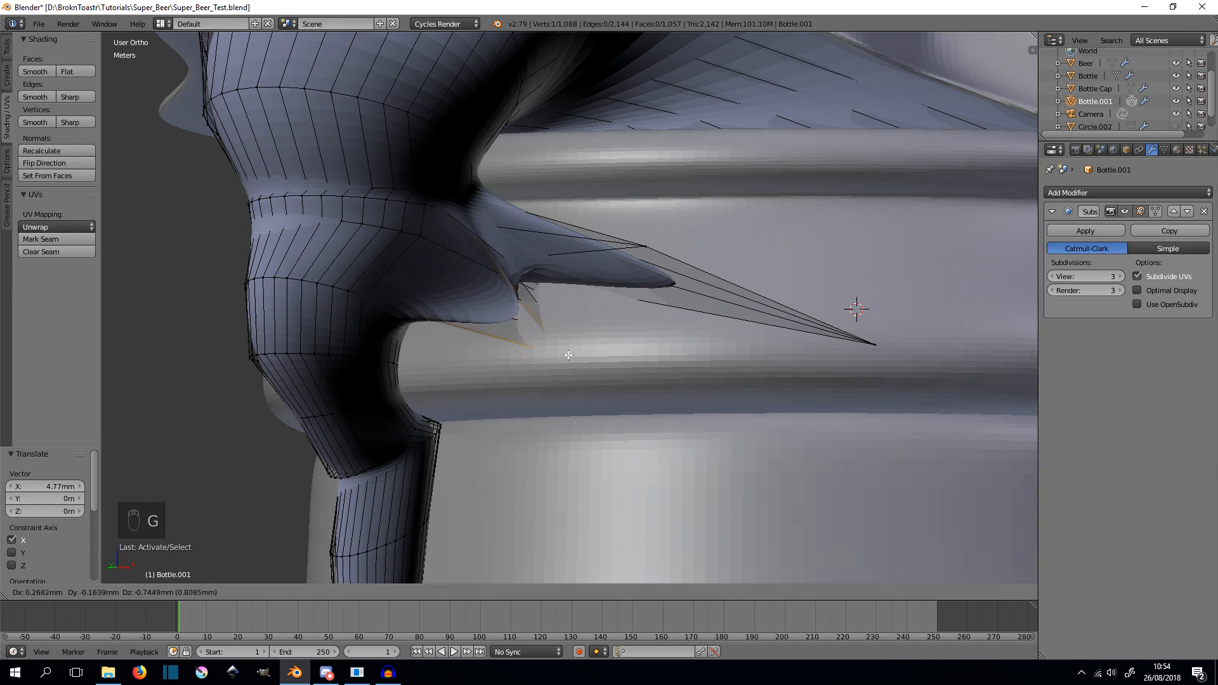
pyautogui.click(572, 360)
# - Select the neighbouring vertex just above it and move it about -6.31 mm in Y
pyautogui.press('z')
pyautogui.rightClick(571, 318)
pyautogui.press('z')
pyautogui.press('g')
pyautogui.press('y')
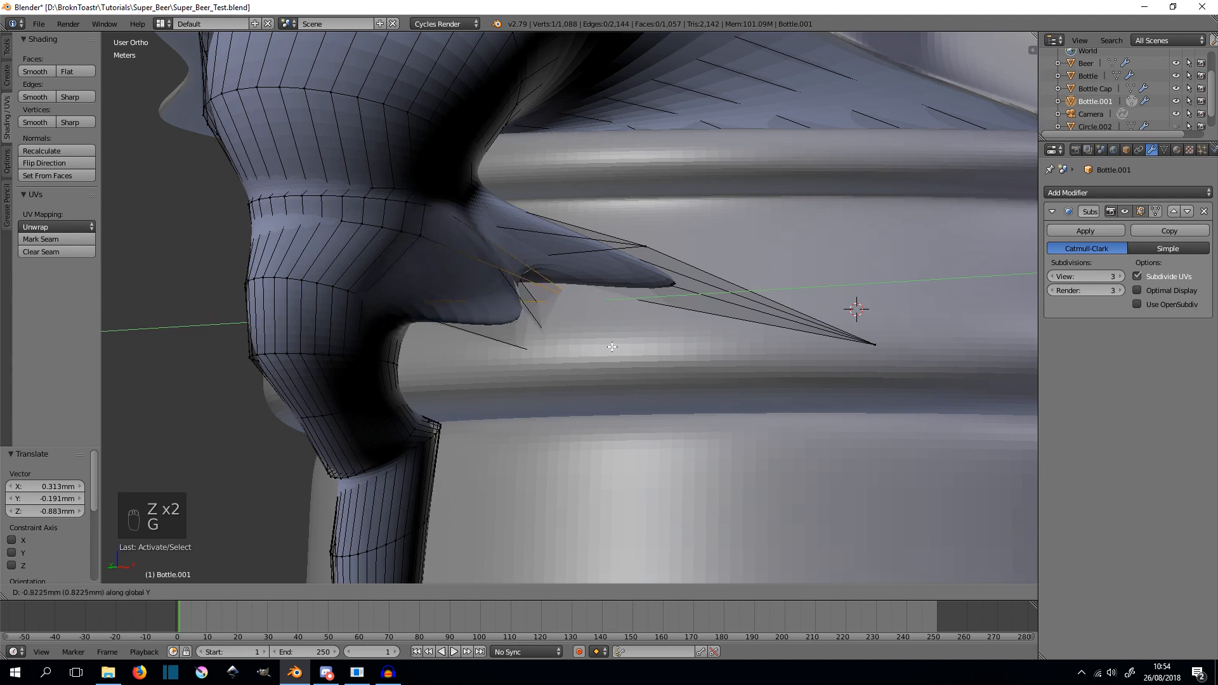
pyautogui.click(733, 338)
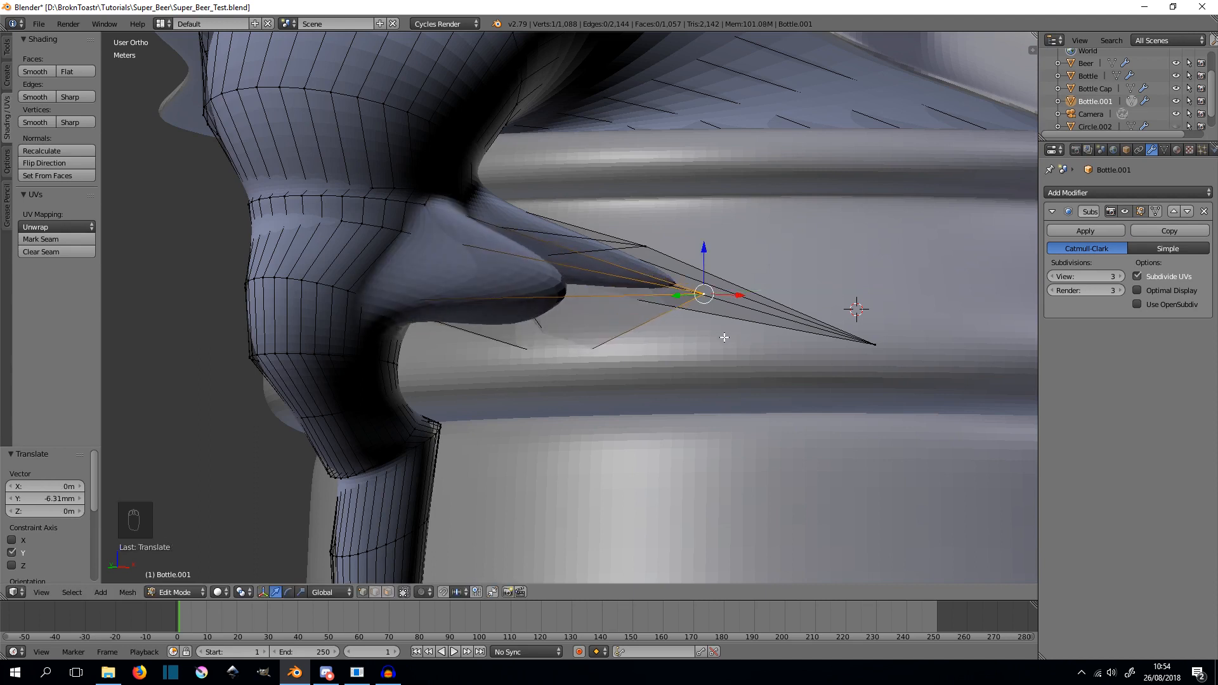
# - Move the far tip vertex of the splash about 1.52 mm in X
pyautogui.scroll(5, 729, 326)
pyautogui.moveTo(728, 323); pyautogui.dragTo(690, 362, button='middle')
pyautogui.rightClick(782, 418)
pyautogui.moveTo(782, 419); pyautogui.dragTo(578, 353, button='middle')
pyautogui.press('g')
pyautogui.press('x')
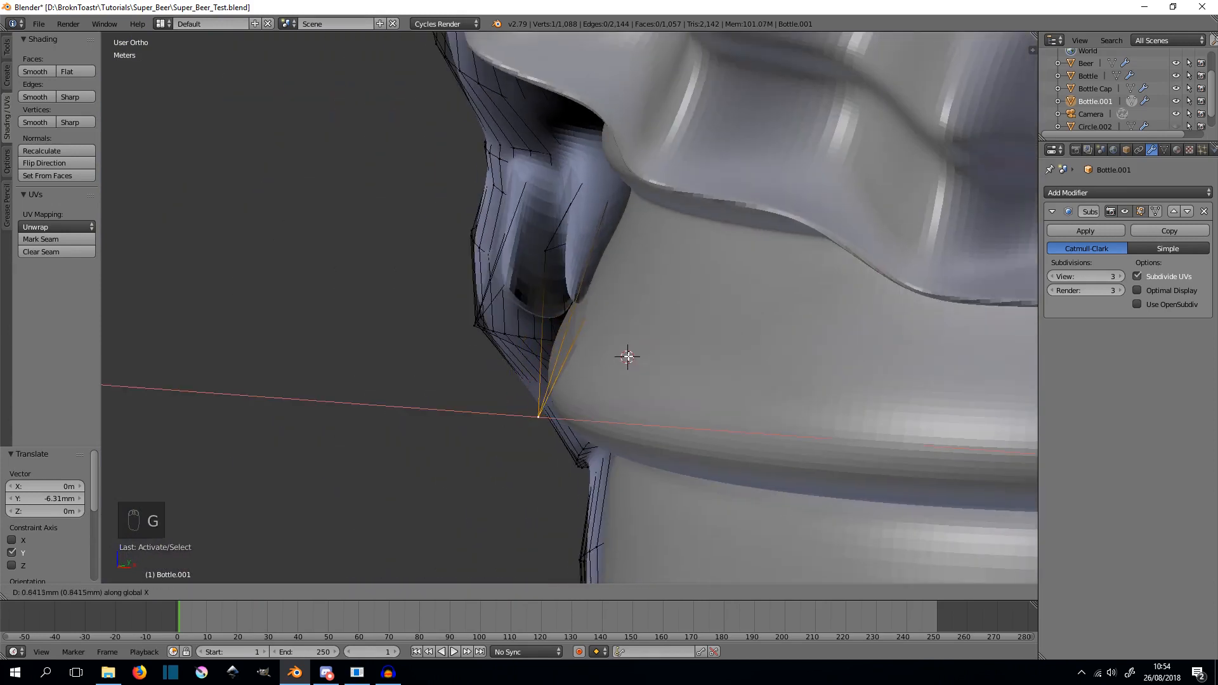
pyautogui.click(653, 329)
pyautogui.moveTo(649, 329); pyautogui.dragTo(761, 313, button='middle')
pyautogui.press('KP_1')
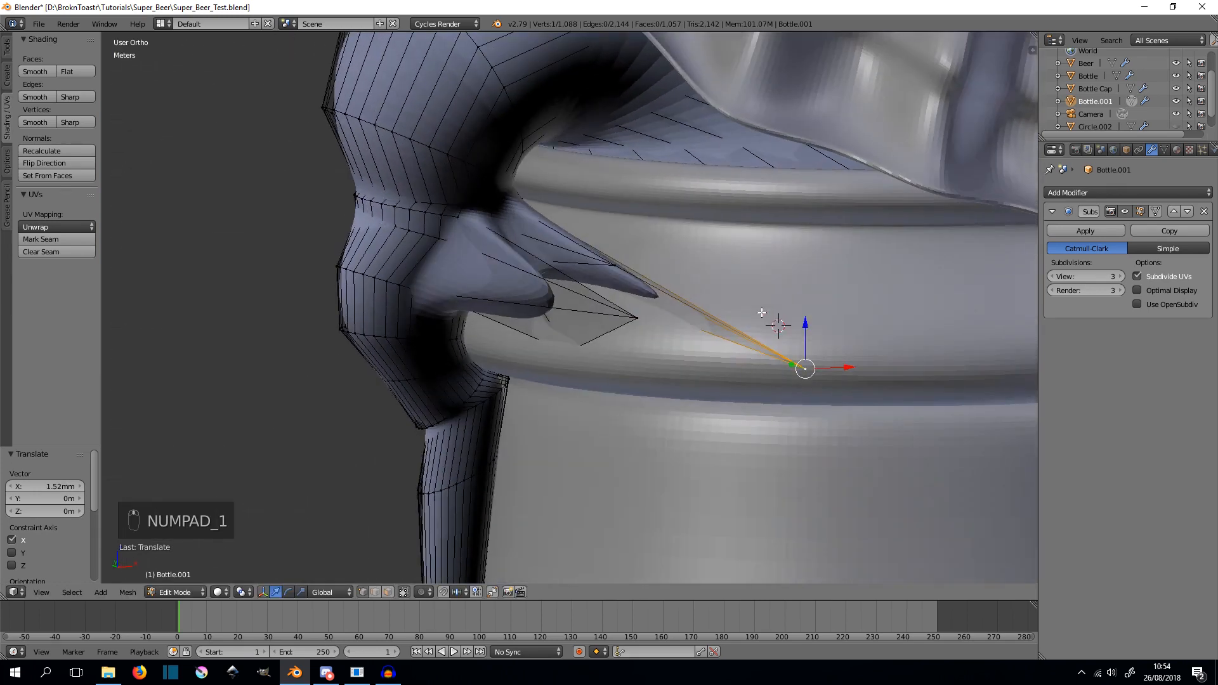
# - Undo all sculpting and vertex moves on the side splash, back to the stream without the bulge
pyautogui.hotkey('ctrl', 'z')
pyautogui.hotkey('ctrl', 'z')
pyautogui.hotkey('ctrl', 'z')
pyautogui.hotkey('ctrl', 'z')
pyautogui.hotkey('ctrl', 'z')
pyautogui.hotkey('ctrl', 'z')
pyautogui.hotkey('ctrl', 'z')
pyautogui.hotkey('ctrl', 'z')
pyautogui.hotkey('ctrl', 'z')
pyautogui.hotkey('ctrl', 'z')
pyautogui.hotkey('ctrl', 'z')
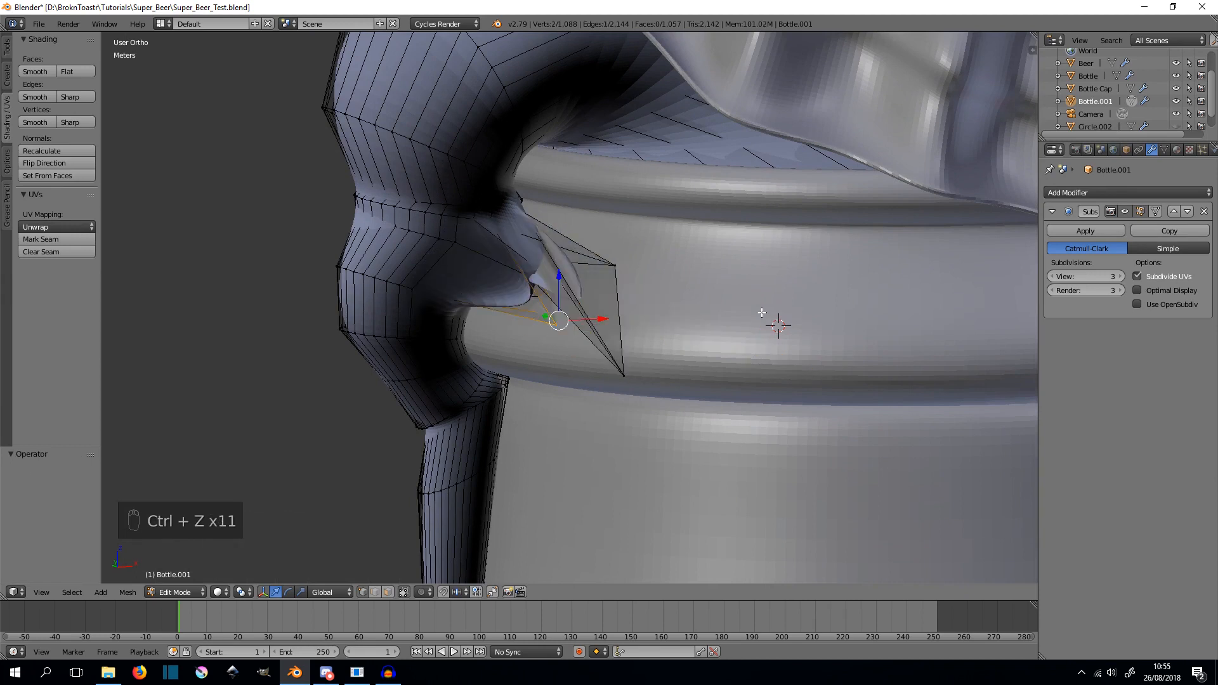
pyautogui.hotkey('ctrl', 'z')
pyautogui.hotkey('ctrl', 'z')
pyautogui.hotkey('ctrl', 'z')
pyautogui.hotkey('ctrl', 'z')
pyautogui.hotkey('ctrl', 'z')
pyautogui.hotkey('ctrl', 'z')
pyautogui.hotkey('ctrl', 'z')
pyautogui.hotkey('ctrl', 'z')
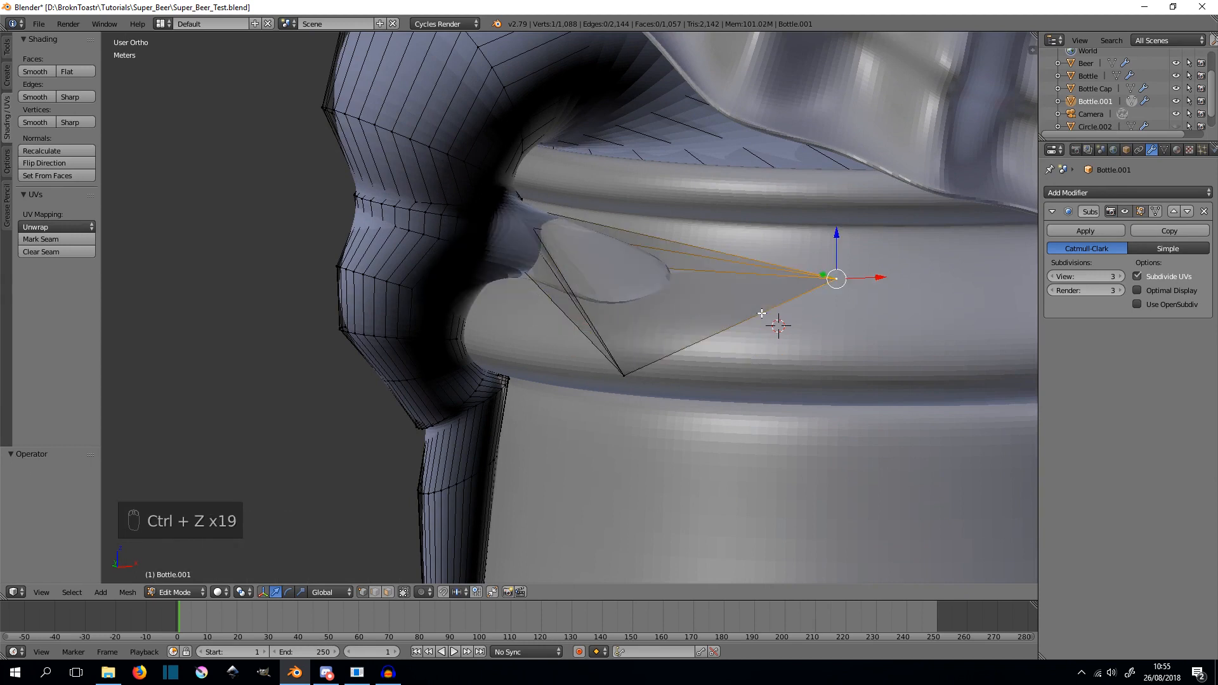
pyautogui.hotkey('ctrl', 'z')
pyautogui.hotkey('ctrl', 'z')
pyautogui.hotkey('ctrl', 'z')
pyautogui.hotkey('ctrl', 'z')
pyautogui.hotkey('ctrl', 'z')
pyautogui.hotkey('ctrl', 'z')
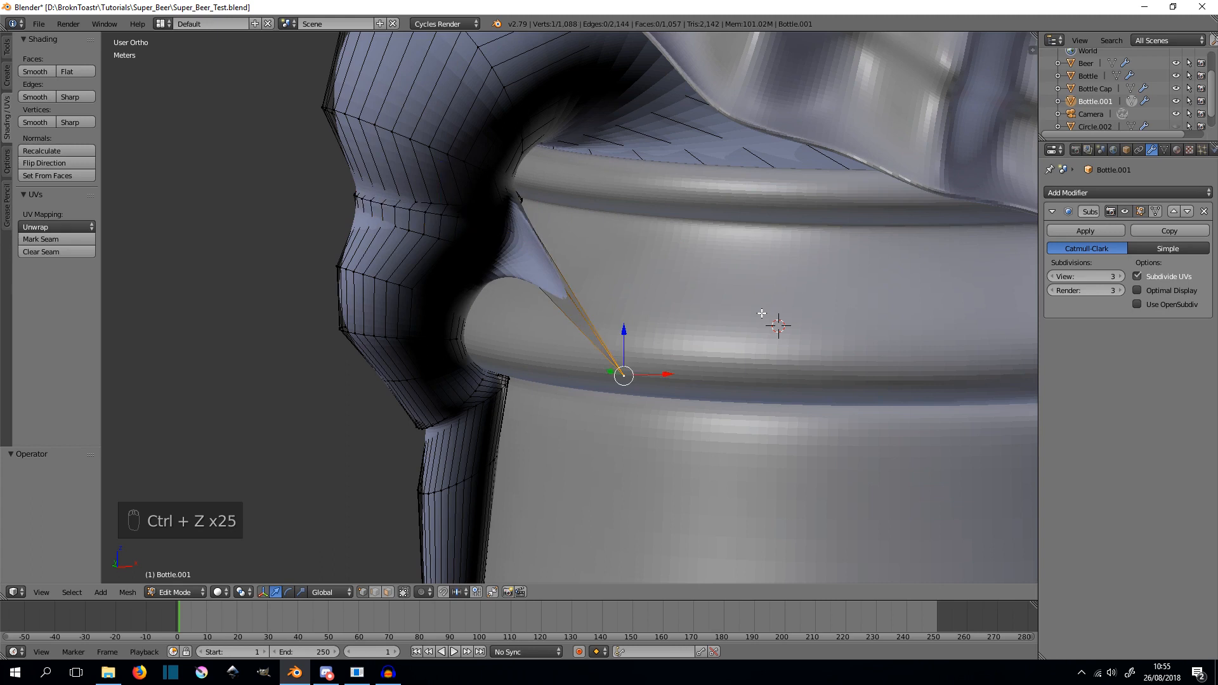
pyautogui.hotkey('ctrl', 'z')
pyautogui.hotkey('ctrl', 'z')
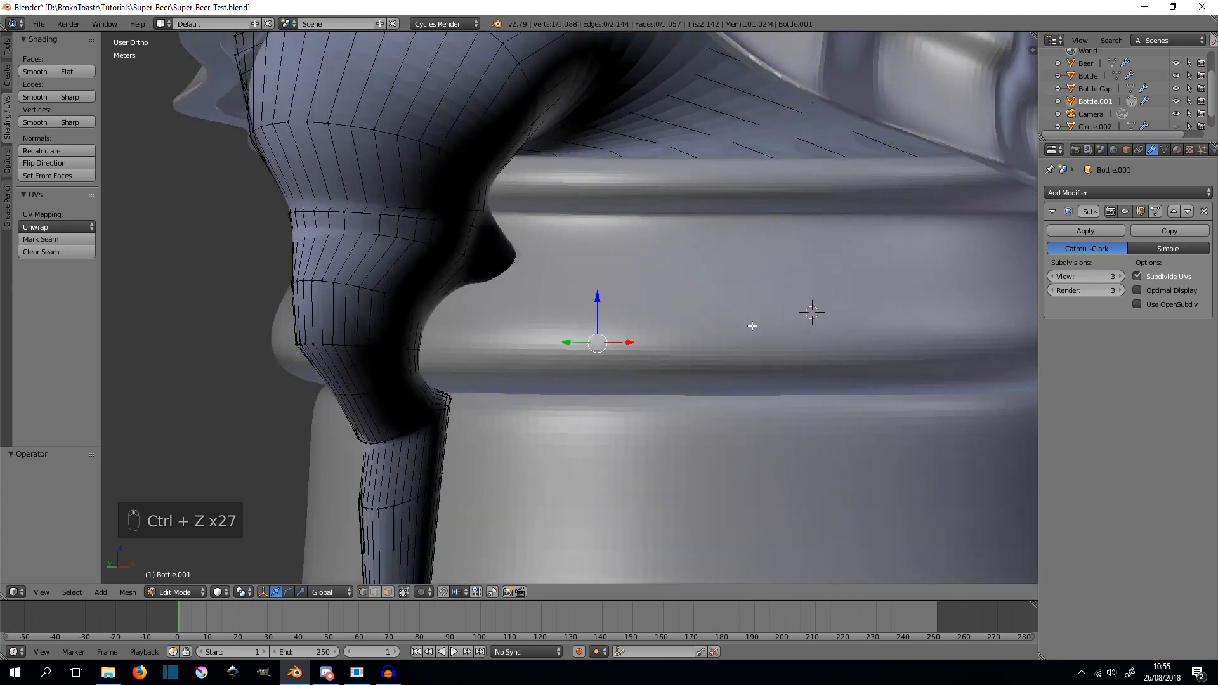
pyautogui.hotkey('ctrl', 'z')
pyautogui.hotkey('ctrl', 'z')
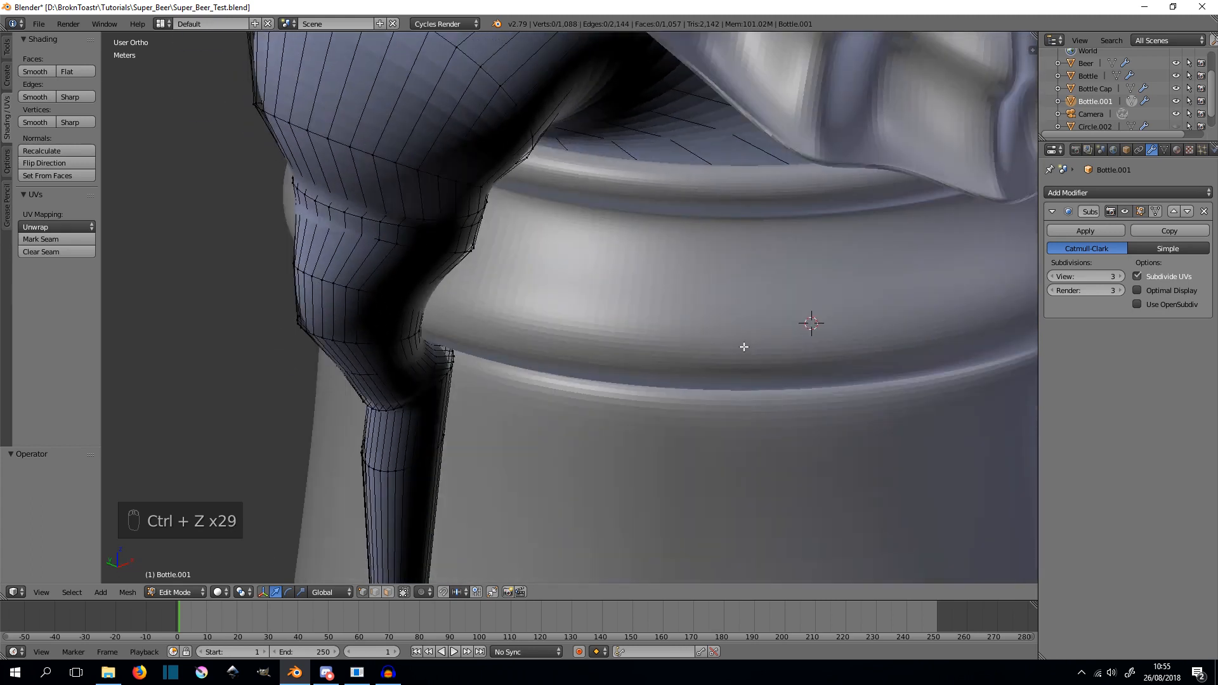
# - In Sculpt Mode, set the Snake Hook radius to 130 px and pull a rounded bulge from the stream's side at the bottle lip
pyautogui.press('Tab')
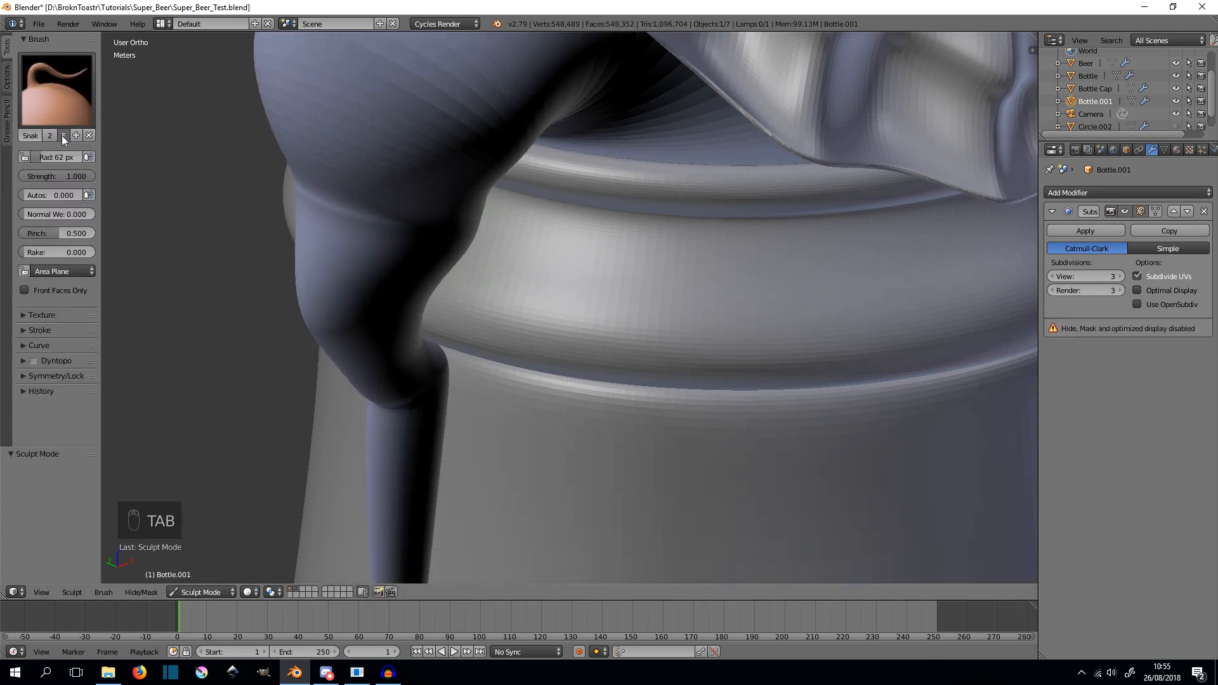
pyautogui.moveTo(41, 154); pyautogui.dragTo(52, 158)
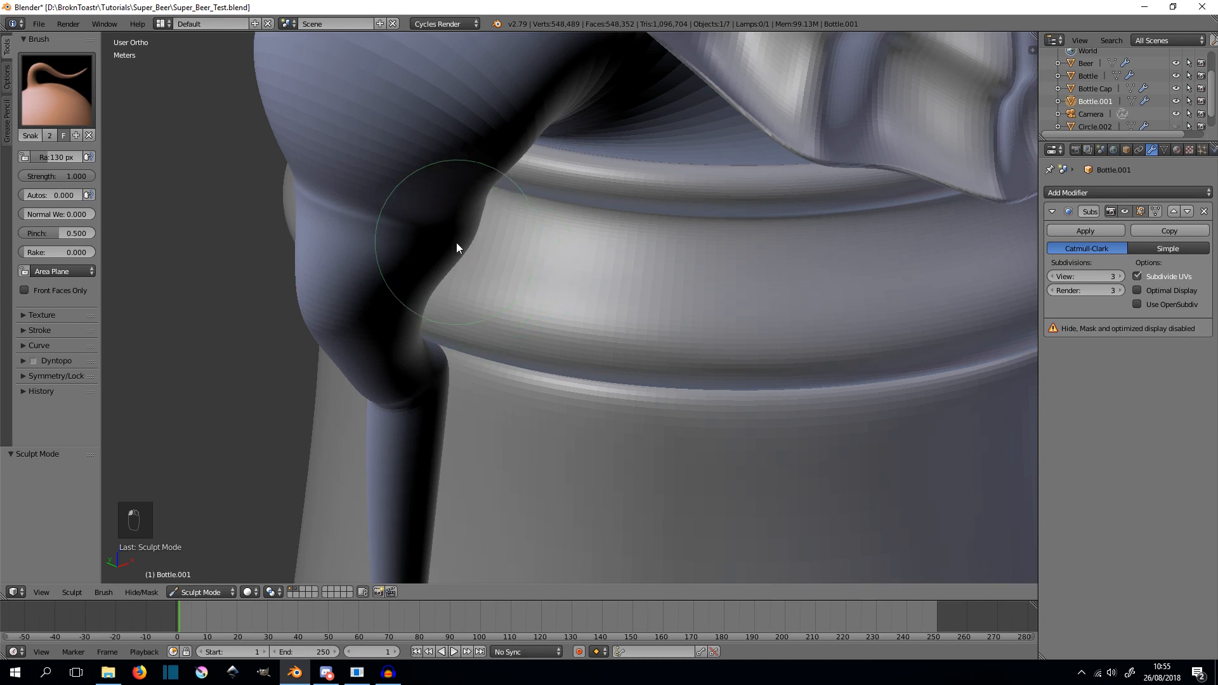
pyautogui.moveTo(466, 252); pyautogui.dragTo(481, 255)
pyautogui.moveTo(703, 219)
pyautogui.mouseDown(button='middle')
pyautogui.moveTo(723, 226)
pyautogui.moveTo(688, 229)
pyautogui.mouseUp(button='middle')
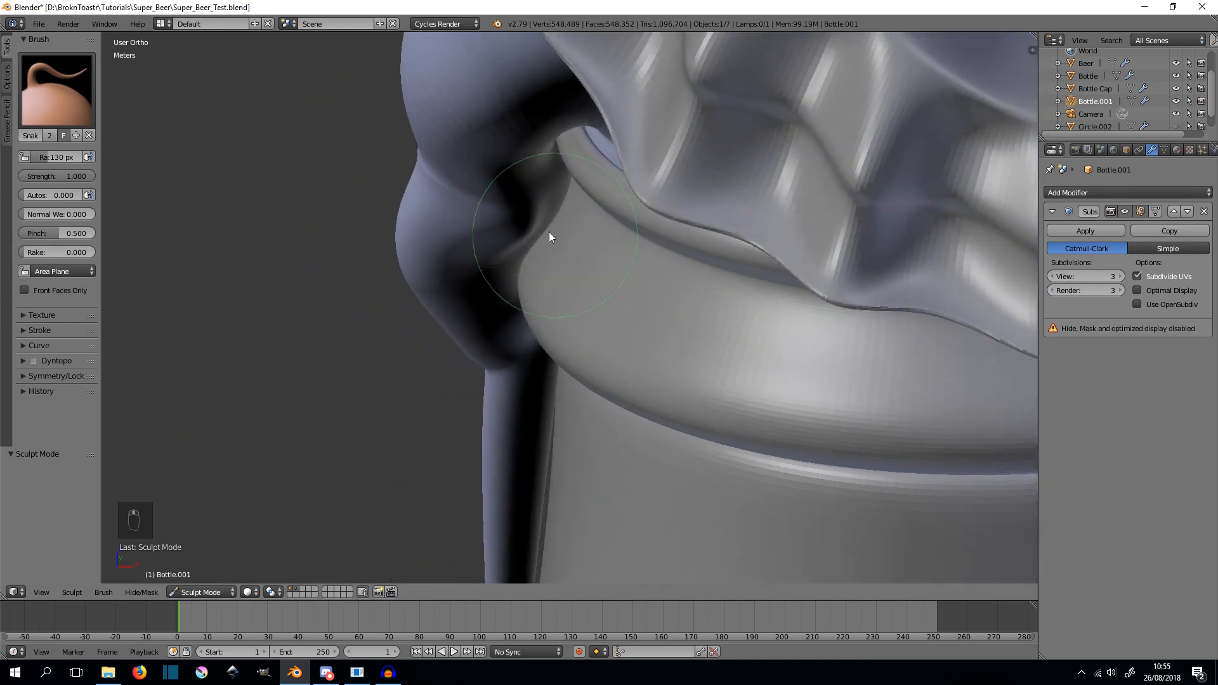
pyautogui.moveTo(549, 234)
pyautogui.mouseDown()
pyautogui.moveTo(563, 259)
pyautogui.moveTo(578, 211)
pyautogui.mouseUp()
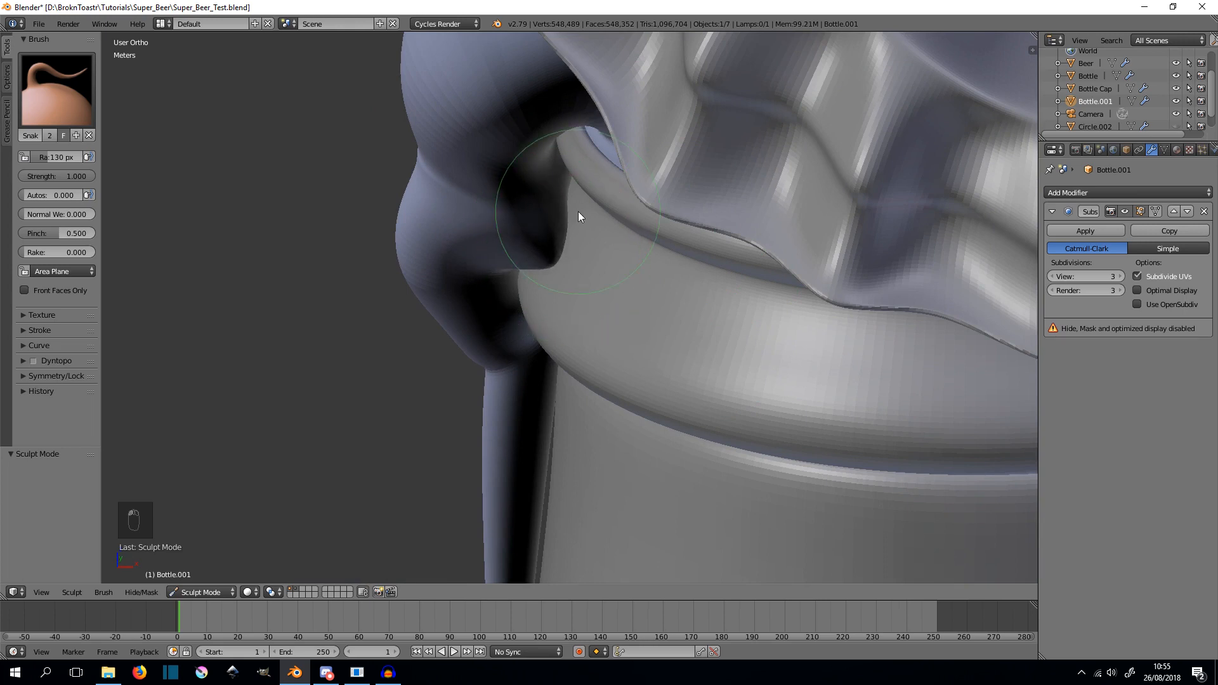
pyautogui.moveTo(577, 211)
pyautogui.mouseDown(button='middle')
pyautogui.moveTo(666, 231)
pyautogui.moveTo(701, 223)
pyautogui.mouseUp(button='middle')
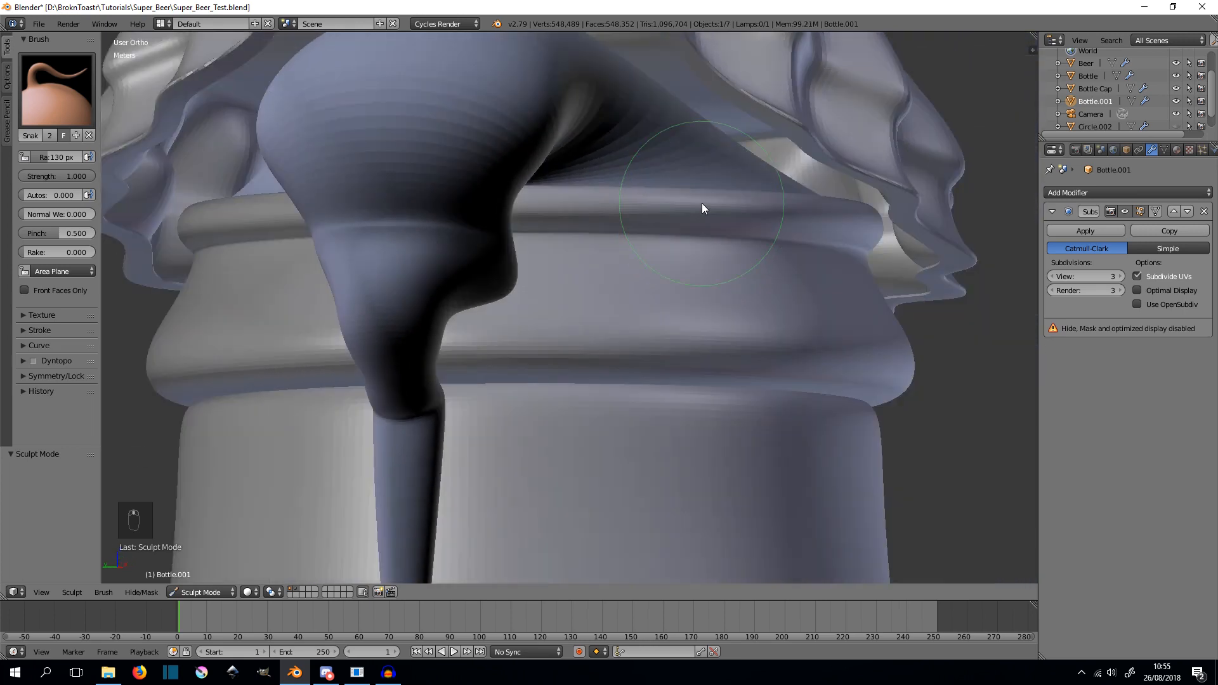
# - Stretch the bulge into a tapered sideways spike following the bottle lip with Snake Hook strokes
pyautogui.moveTo(508, 277); pyautogui.dragTo(618, 276)
pyautogui.moveTo(474, 306); pyautogui.dragTo(494, 311)
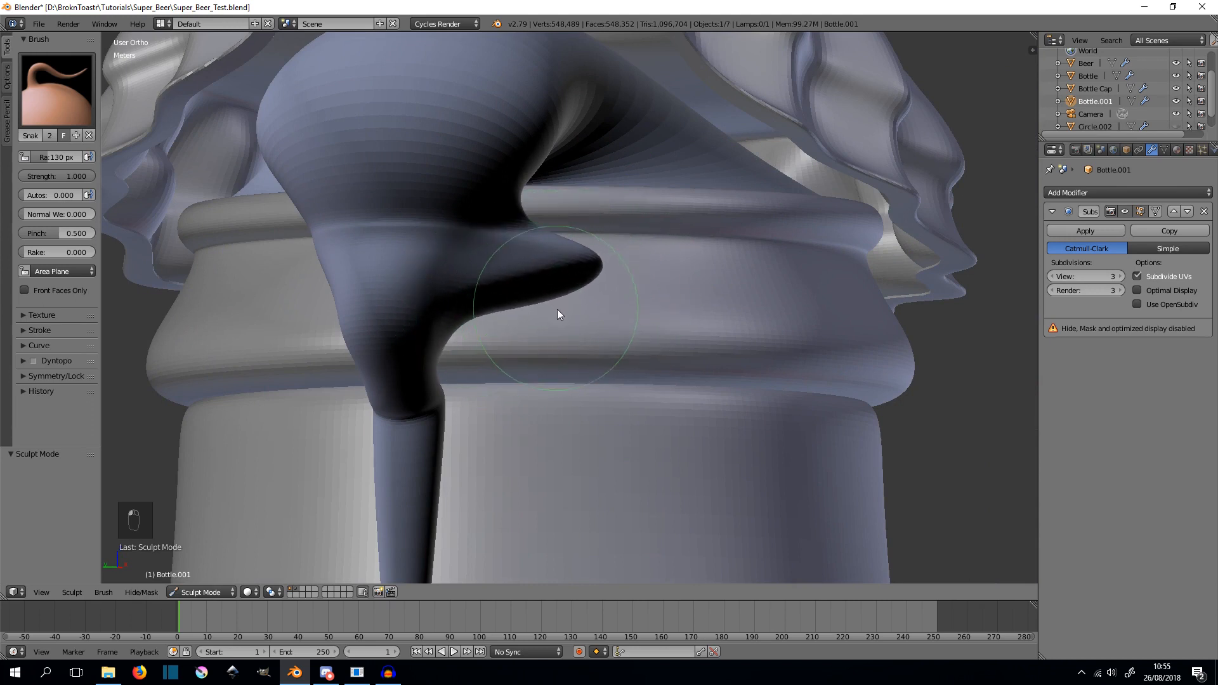
pyautogui.moveTo(570, 250)
pyautogui.mouseDown()
pyautogui.moveTo(588, 272)
pyautogui.moveTo(606, 271)
pyautogui.mouseUp()
pyautogui.moveTo(625, 275); pyautogui.dragTo(555, 345, button='middle')
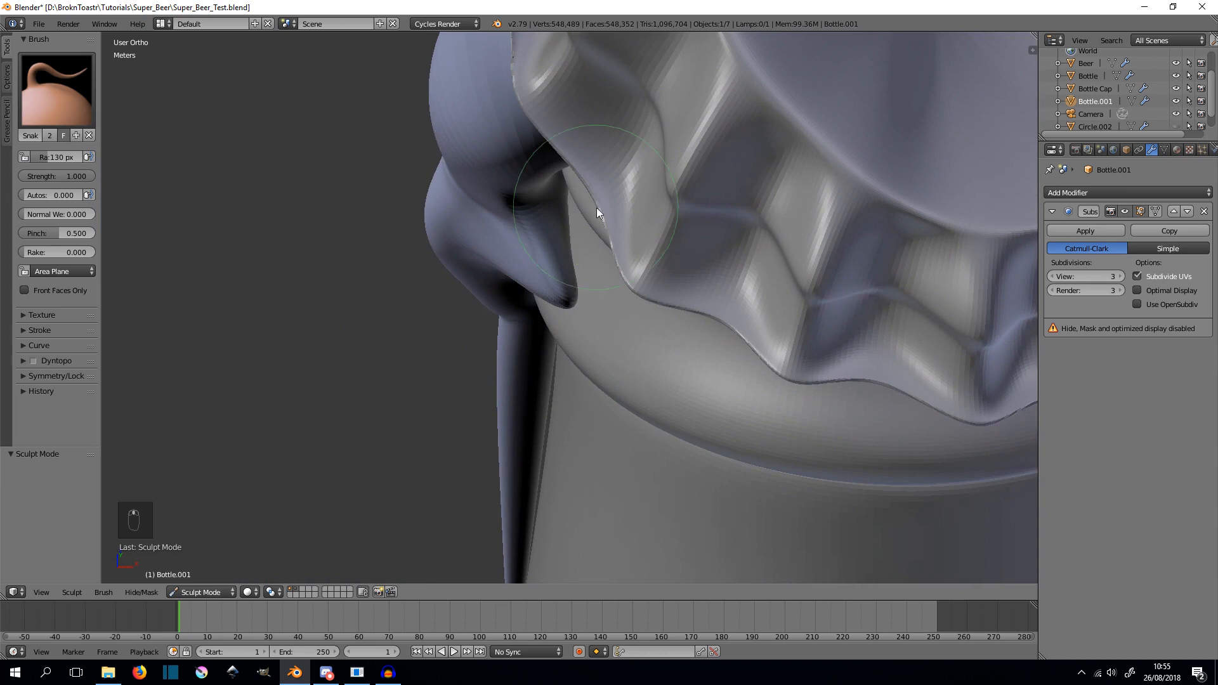
pyautogui.moveTo(552, 272)
pyautogui.mouseDown()
pyautogui.moveTo(610, 302)
pyautogui.moveTo(570, 241)
pyautogui.moveTo(589, 228)
pyautogui.mouseUp()
pyautogui.moveTo(589, 228)
pyautogui.mouseDown(button='middle')
pyautogui.moveTo(545, 206)
pyautogui.moveTo(573, 180)
pyautogui.moveTo(657, 219)
pyautogui.mouseUp(button='middle')
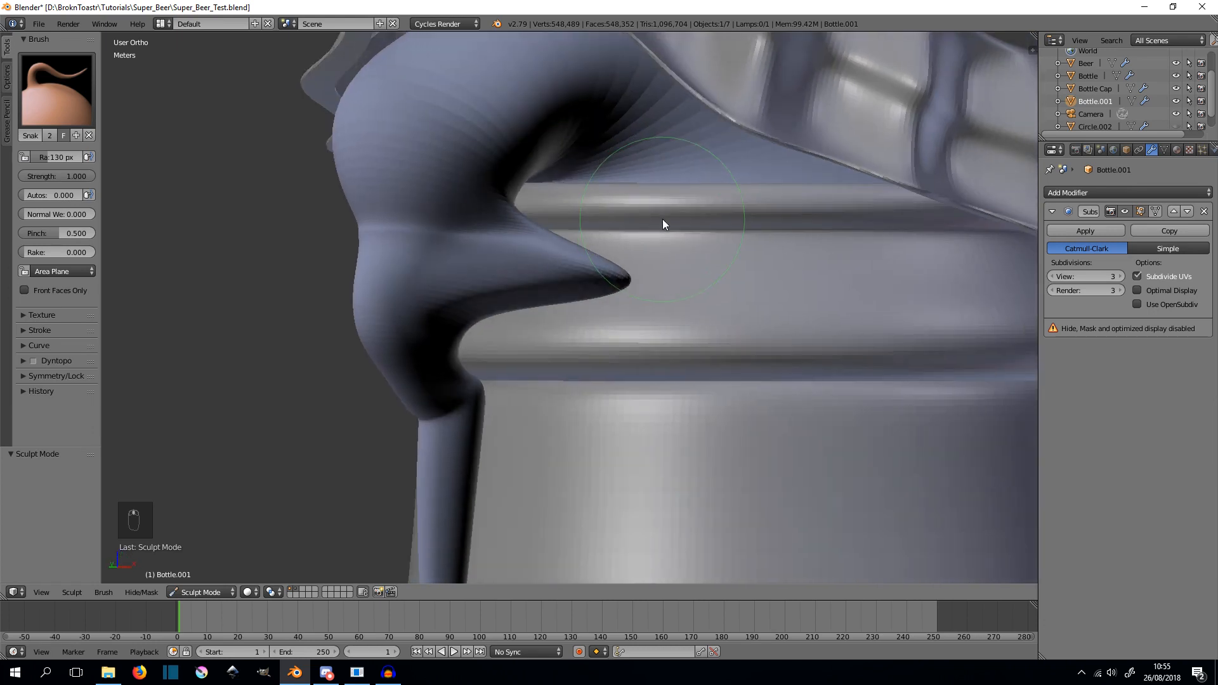
pyautogui.moveTo(603, 259); pyautogui.dragTo(659, 239)
pyautogui.moveTo(652, 253)
pyautogui.mouseDown(button='middle')
pyautogui.moveTo(550, 262)
pyautogui.moveTo(565, 250)
pyautogui.mouseUp(button='middle')
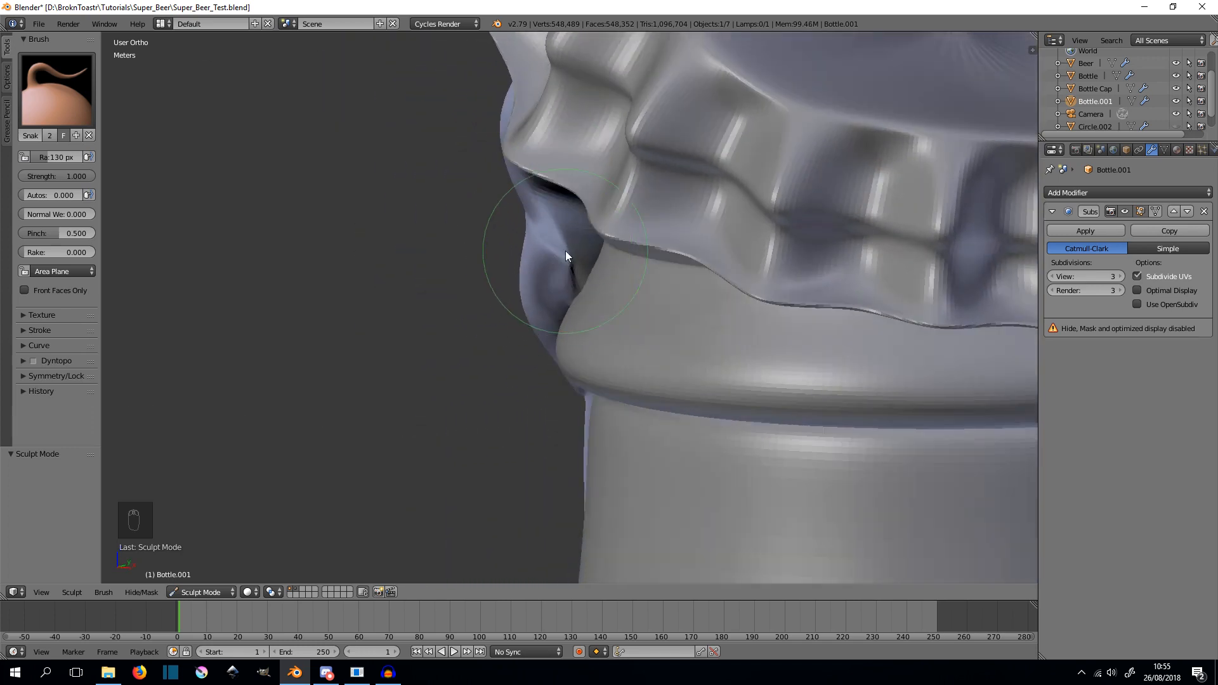
# - Check the spike's mesh in Edit Mode and refine its tip and underside with Snake Hook strokes in Sculpt Mode
pyautogui.press('Tab')
pyautogui.moveTo(612, 284); pyautogui.dragTo(669, 286, button='middle')
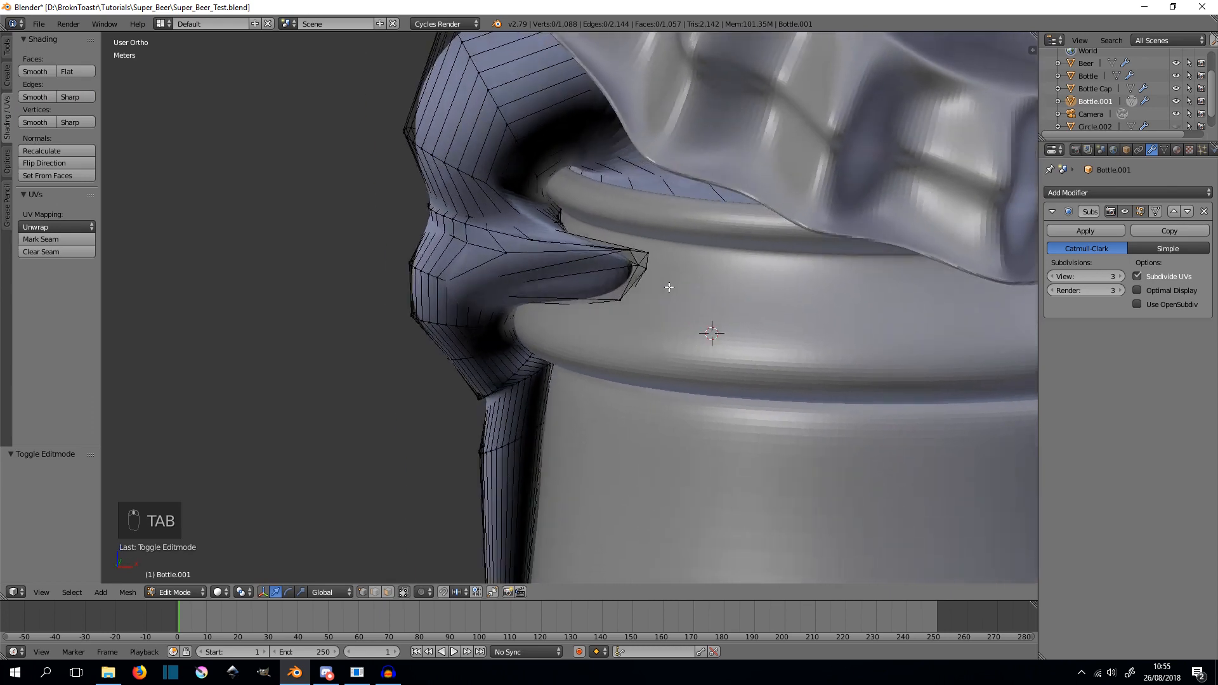
pyautogui.press('Tab')
pyautogui.moveTo(636, 147)
pyautogui.mouseDown()
pyautogui.moveTo(553, 210)
pyautogui.moveTo(585, 208)
pyautogui.moveTo(606, 256)
pyautogui.moveTo(639, 271)
pyautogui.mouseUp()
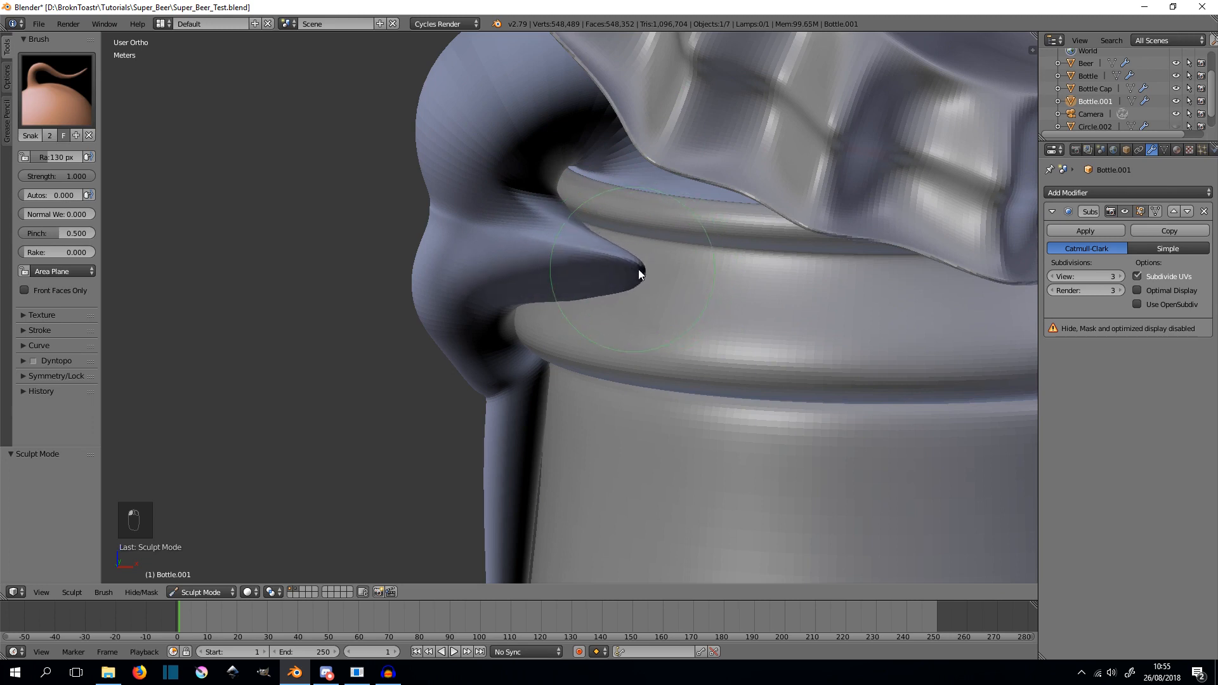
pyautogui.moveTo(571, 319)
pyautogui.mouseDown()
pyautogui.moveTo(558, 302)
pyautogui.moveTo(524, 315)
pyautogui.moveTo(513, 289)
pyautogui.mouseUp()
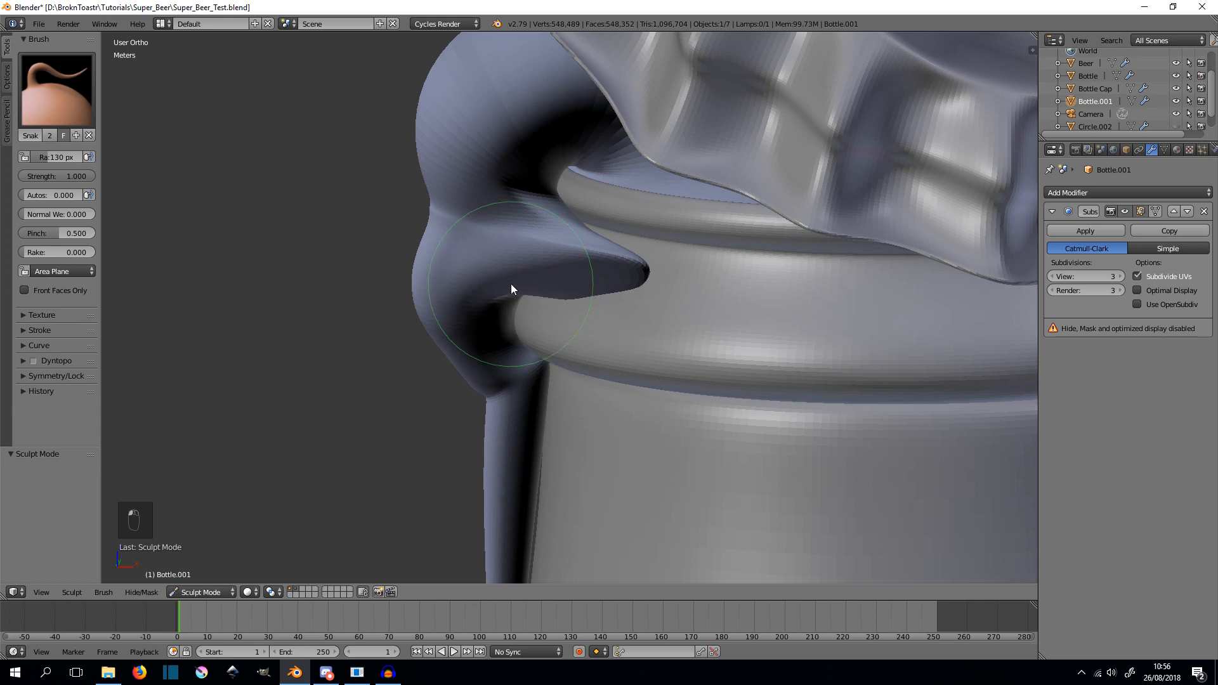
pyautogui.moveTo(512, 284); pyautogui.dragTo(603, 265, button='middle')
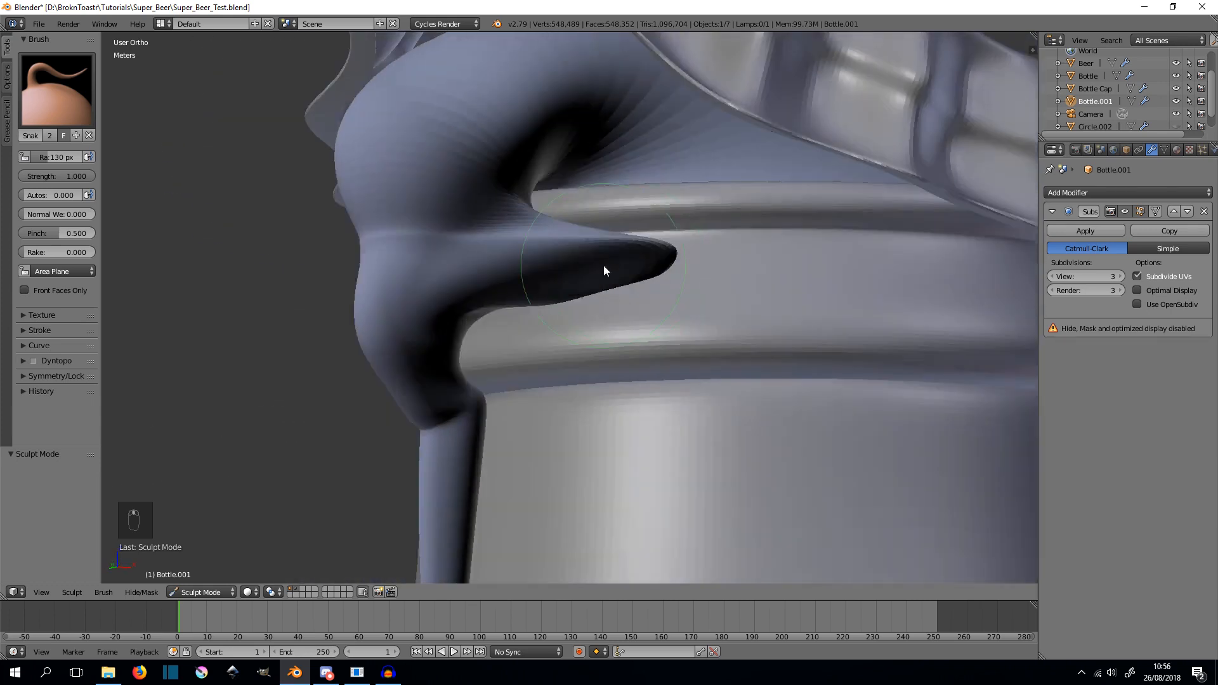
pyautogui.press('KP_1')
pyautogui.scroll(-6, 555, 282)
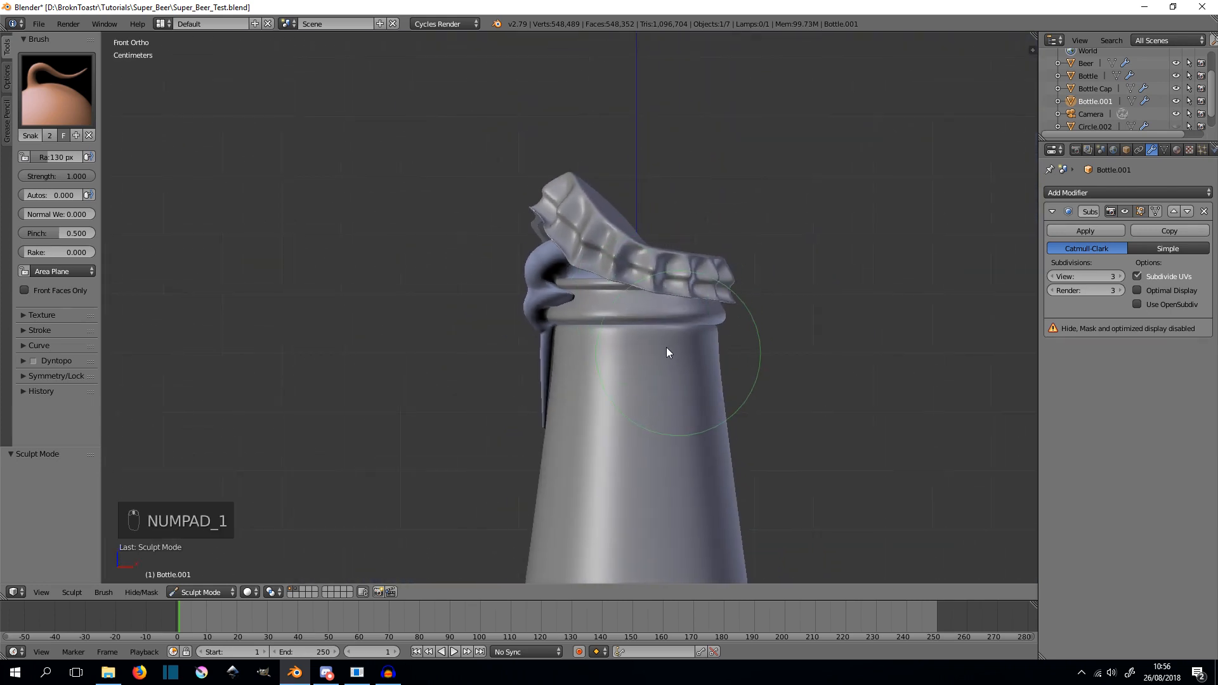
pyautogui.scroll(3, 501, 231)
pyautogui.scroll(3, 549, 287)
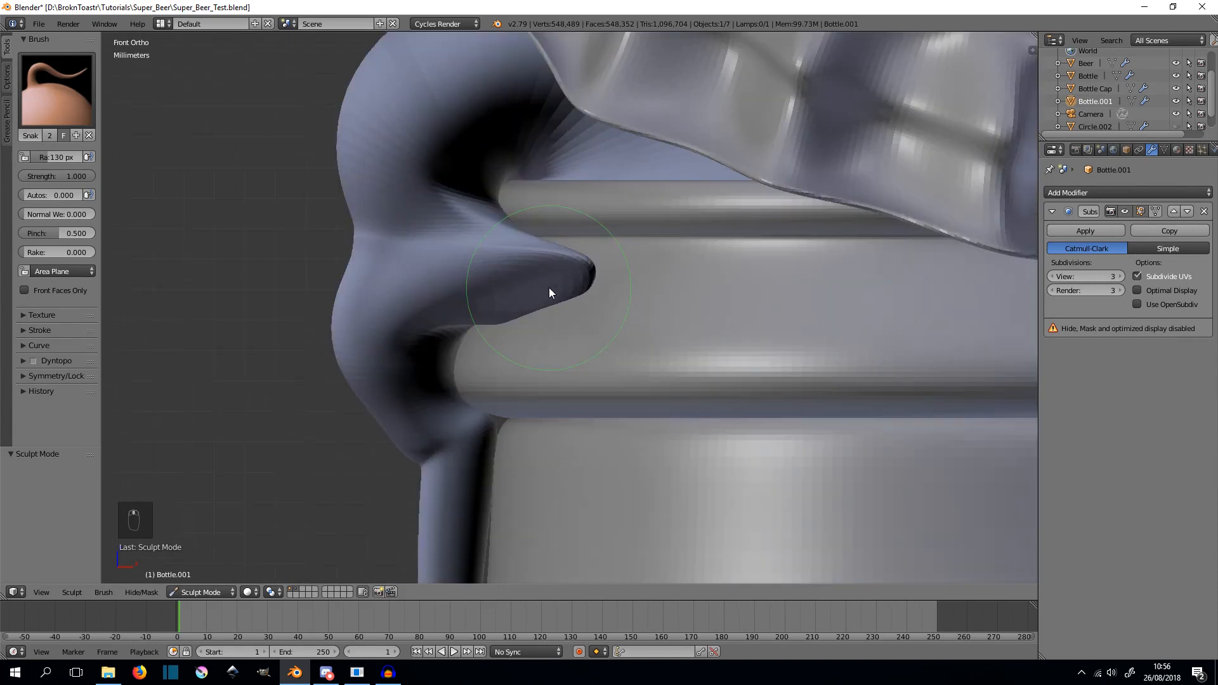
# - Extend the side spike's tip slightly with Snake Hook, and even out its underside and tip with the Smooth brush at strength 0.500
pyautogui.moveTo(550, 287); pyautogui.dragTo(644, 318, button='middle')
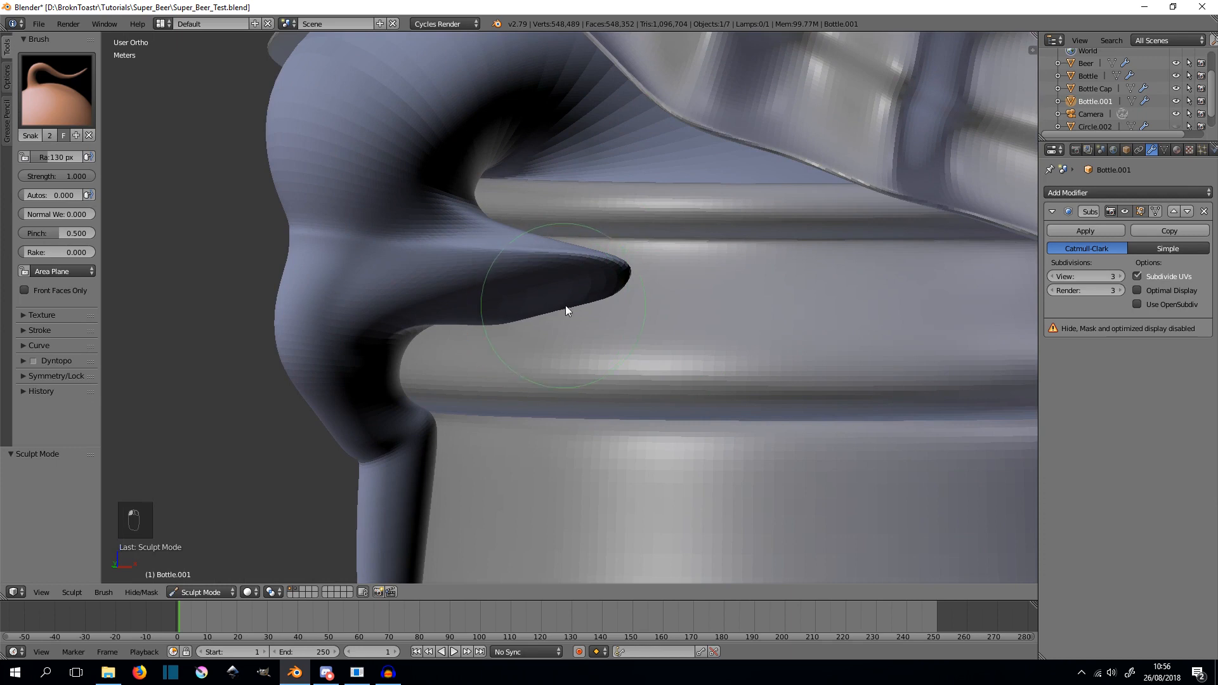
pyautogui.moveTo(612, 267); pyautogui.dragTo(641, 264)
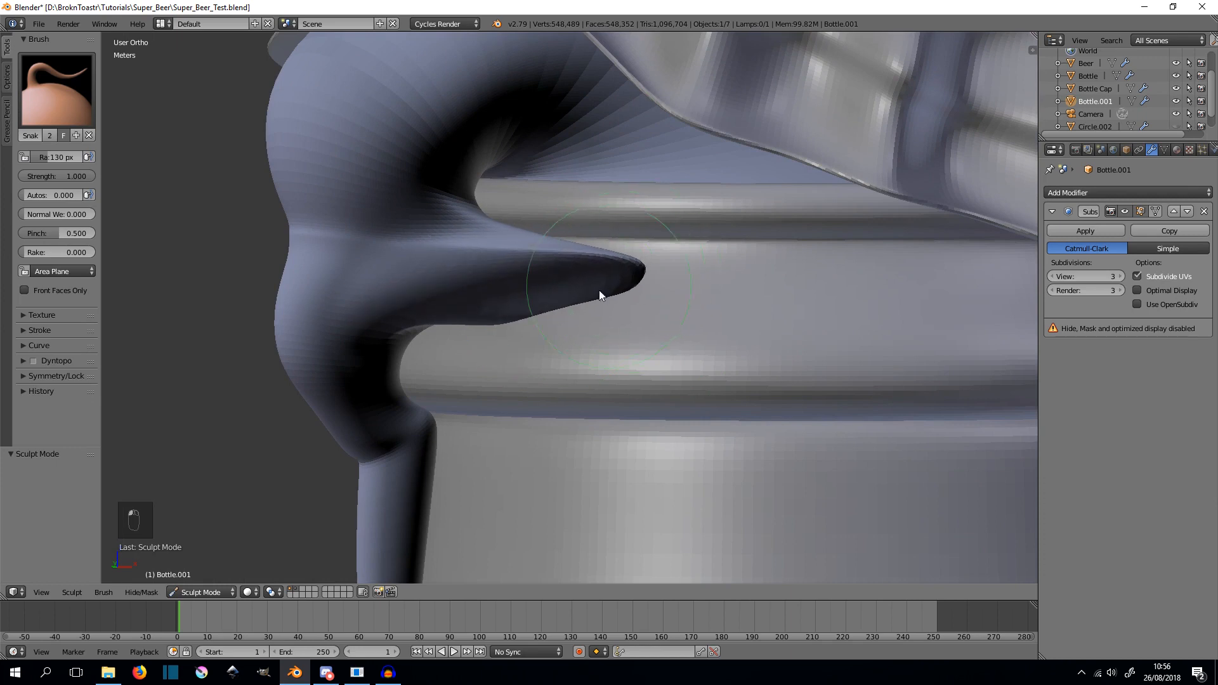
pyautogui.click(57, 89)
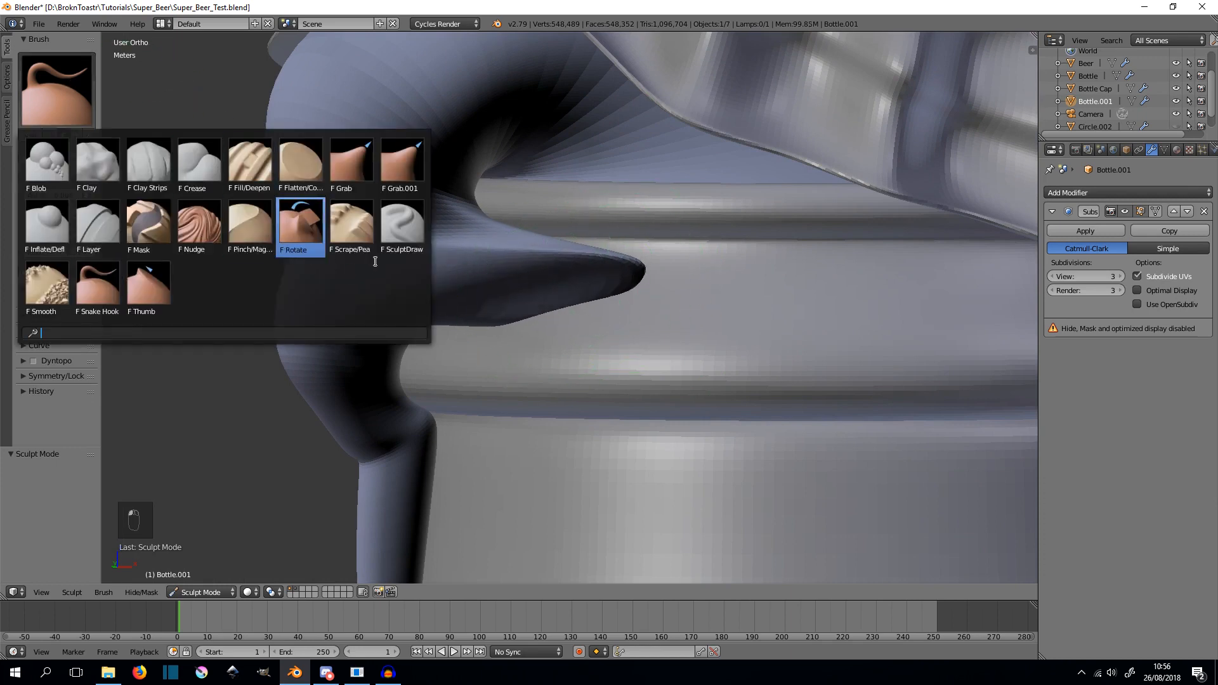
pyautogui.click(48, 286)
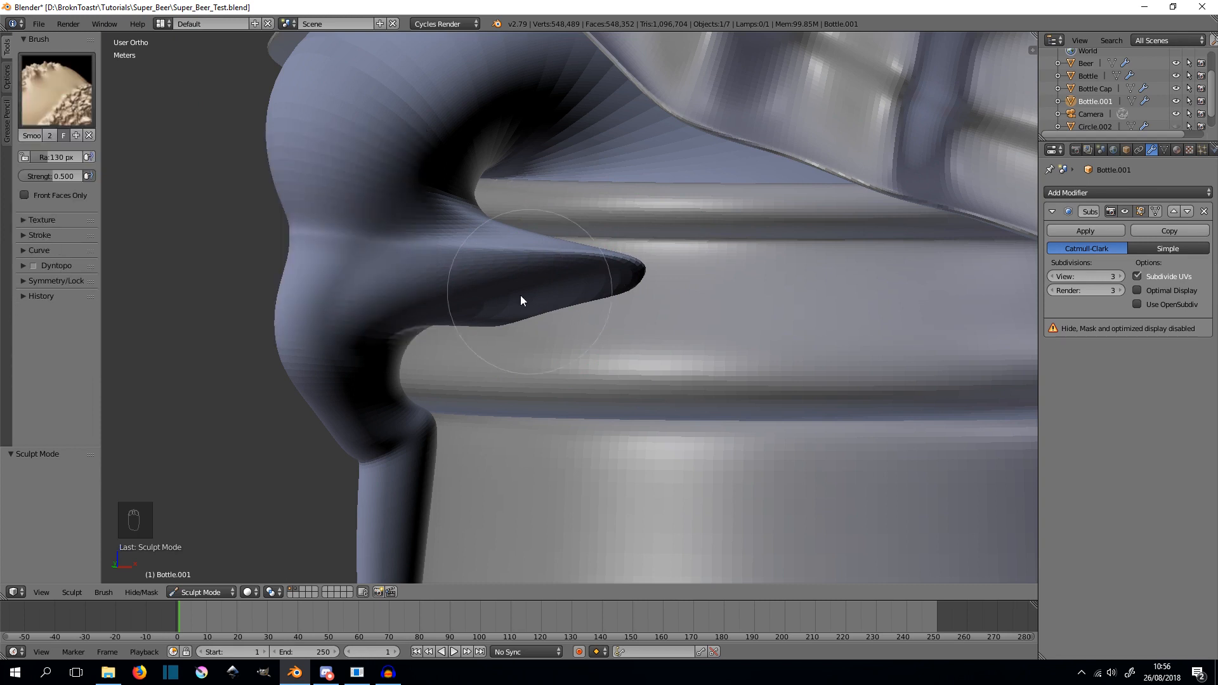
pyautogui.moveTo(398, 326)
pyautogui.mouseDown()
pyautogui.moveTo(529, 311)
pyautogui.moveTo(512, 324)
pyautogui.mouseUp()
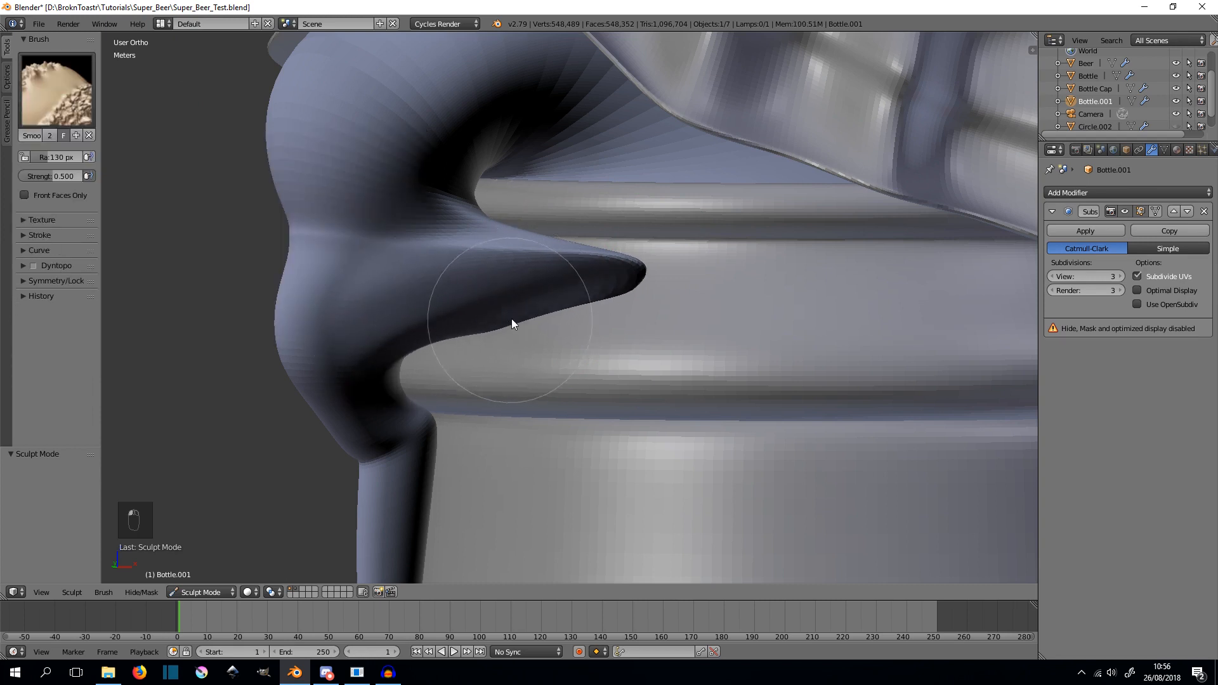
pyautogui.moveTo(633, 270)
pyautogui.mouseDown()
pyautogui.moveTo(460, 204)
pyautogui.moveTo(437, 179)
pyautogui.moveTo(470, 135)
pyautogui.moveTo(490, 159)
pyautogui.moveTo(309, 139)
pyautogui.moveTo(288, 165)
pyautogui.moveTo(275, 143)
pyautogui.moveTo(353, 411)
pyautogui.moveTo(409, 379)
pyautogui.moveTo(435, 440)
pyautogui.moveTo(405, 478)
pyautogui.moveTo(519, 480)
pyautogui.mouseUp()
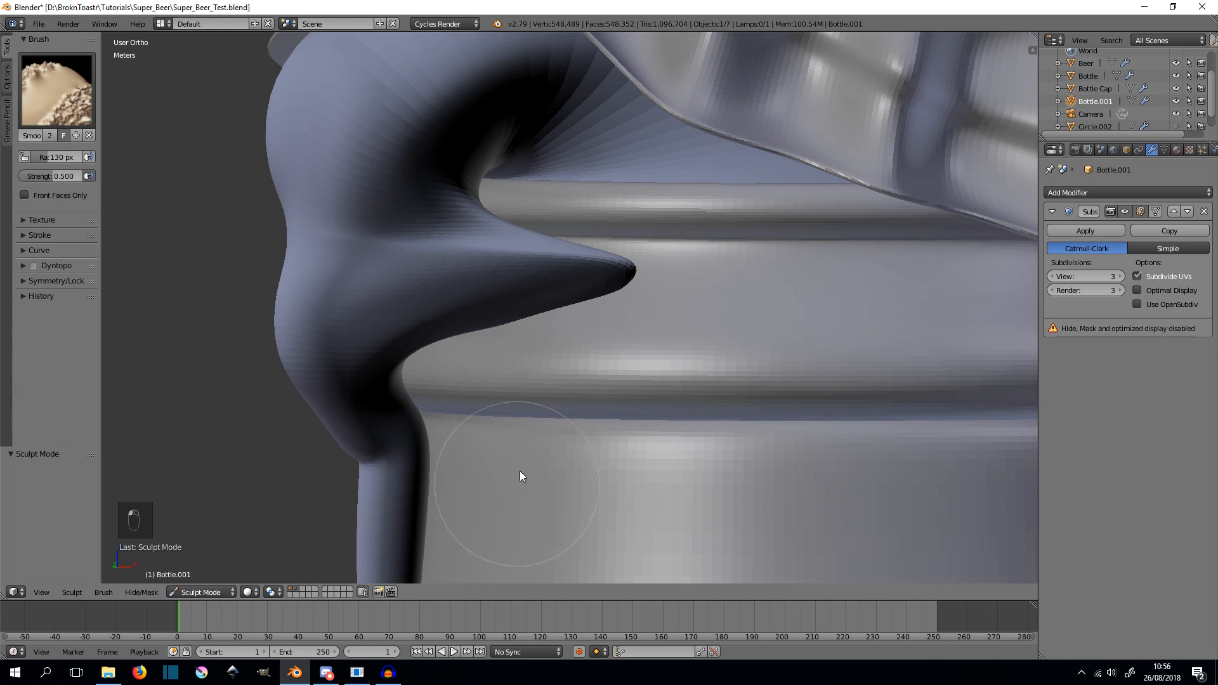
# - Smooth the lower end of the thin drip running down the bottle neck
pyautogui.moveTo(523, 417)
pyautogui.mouseDown(button='middle')
pyautogui.moveTo(526, 451)
pyautogui.moveTo(572, 37)
pyautogui.moveTo(592, 526)
pyautogui.moveTo(527, 460)
pyautogui.mouseUp(button='middle')
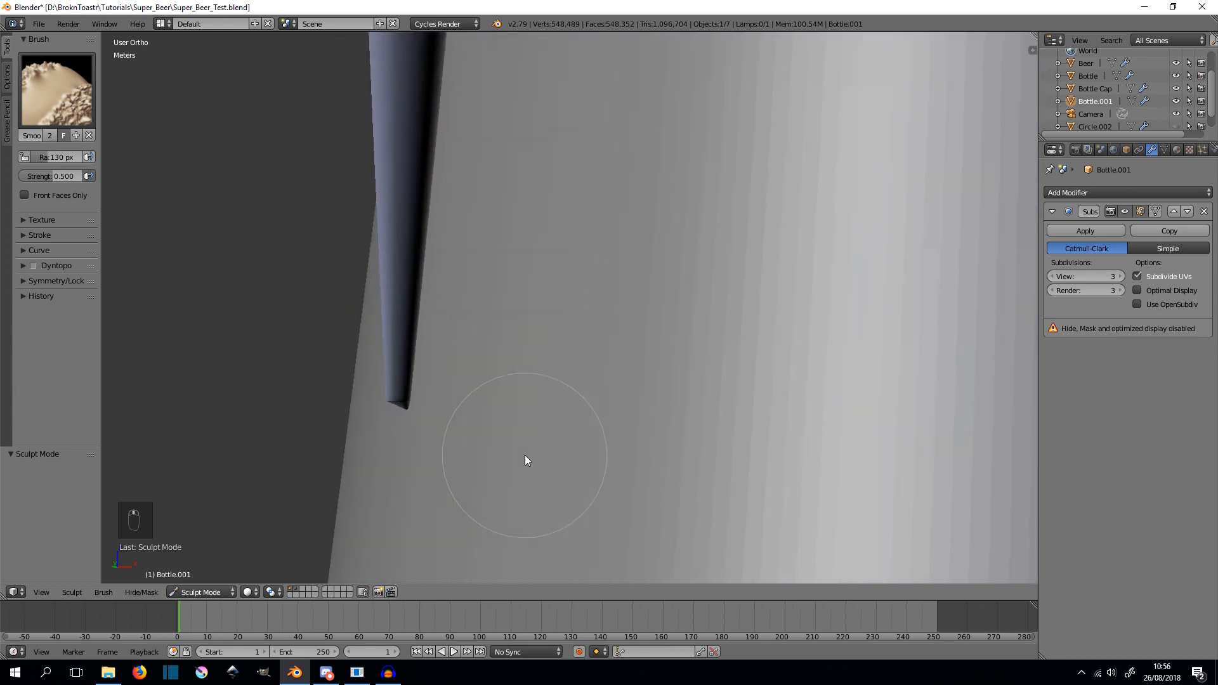
pyautogui.moveTo(409, 389)
pyautogui.mouseDown()
pyautogui.moveTo(399, 413)
pyautogui.moveTo(400, 389)
pyautogui.moveTo(403, 402)
pyautogui.moveTo(387, 393)
pyautogui.mouseUp()
pyautogui.scroll(-6, 524, 304)
# - With the Grab brush at 130 px, pull a pointed splash from the stream's opposite side along the bottle lip and adjust its underside
pyautogui.moveTo(626, 242)
pyautogui.mouseDown(button='middle')
pyautogui.moveTo(535, 397)
pyautogui.moveTo(538, 296)
pyautogui.moveTo(550, 317)
pyautogui.moveTo(531, 371)
pyautogui.moveTo(464, 251)
pyautogui.moveTo(507, 241)
pyautogui.moveTo(659, 287)
pyautogui.moveTo(725, 269)
pyautogui.moveTo(647, 314)
pyautogui.mouseUp(button='middle')
pyautogui.press('Tab')
pyautogui.press('Tab')
pyautogui.scroll(4, 698, 264)
pyautogui.scroll(3, 641, 298)
pyautogui.moveTo(622, 262); pyautogui.dragTo(626, 279, button='middle')
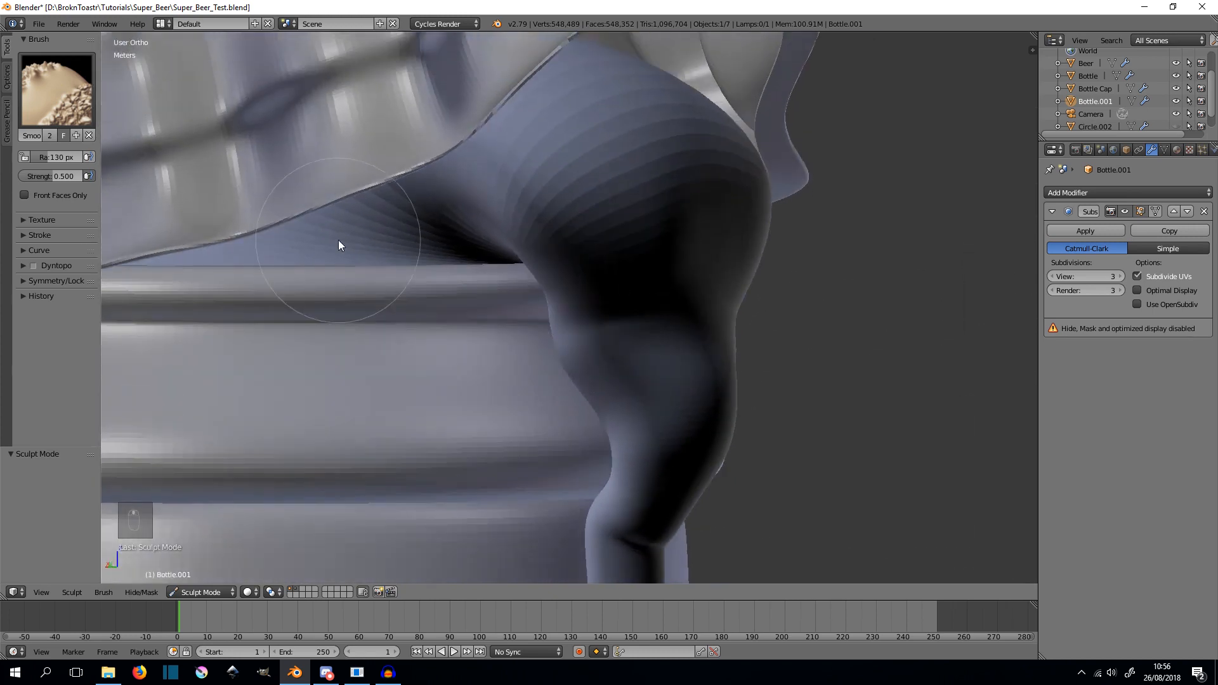
pyautogui.click(63, 97)
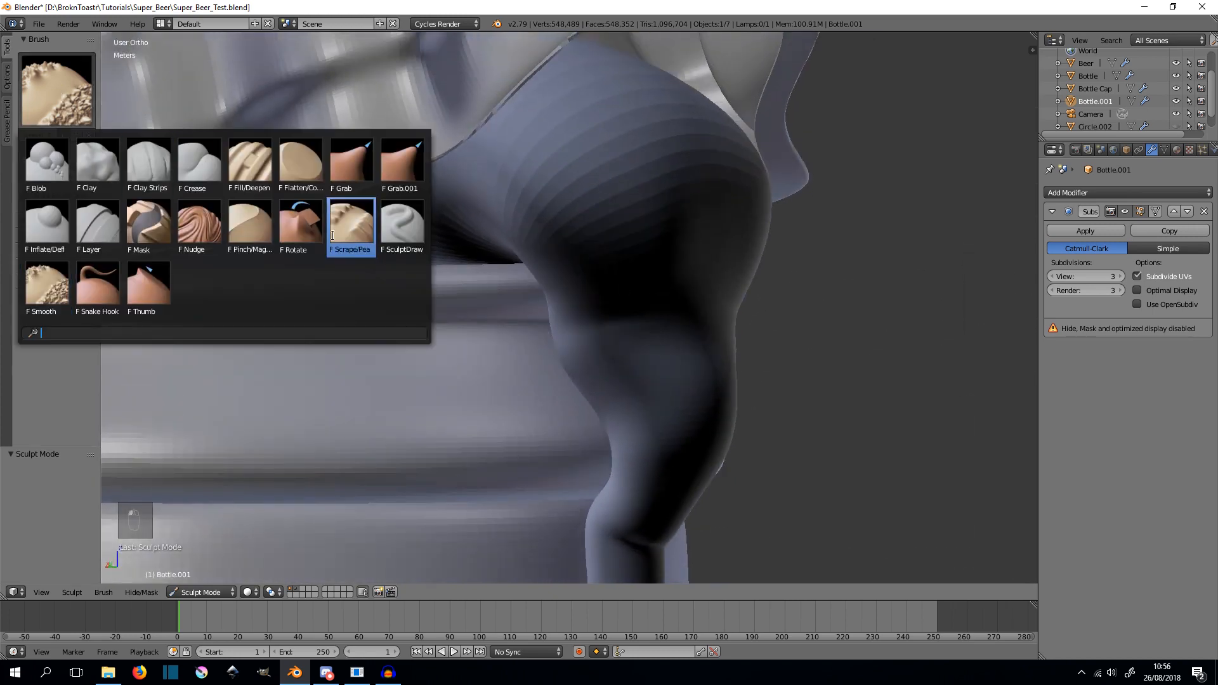
pyautogui.click(351, 163)
pyautogui.moveTo(628, 400)
pyautogui.mouseDown()
pyautogui.moveTo(587, 336)
pyautogui.moveTo(459, 353)
pyautogui.mouseUp()
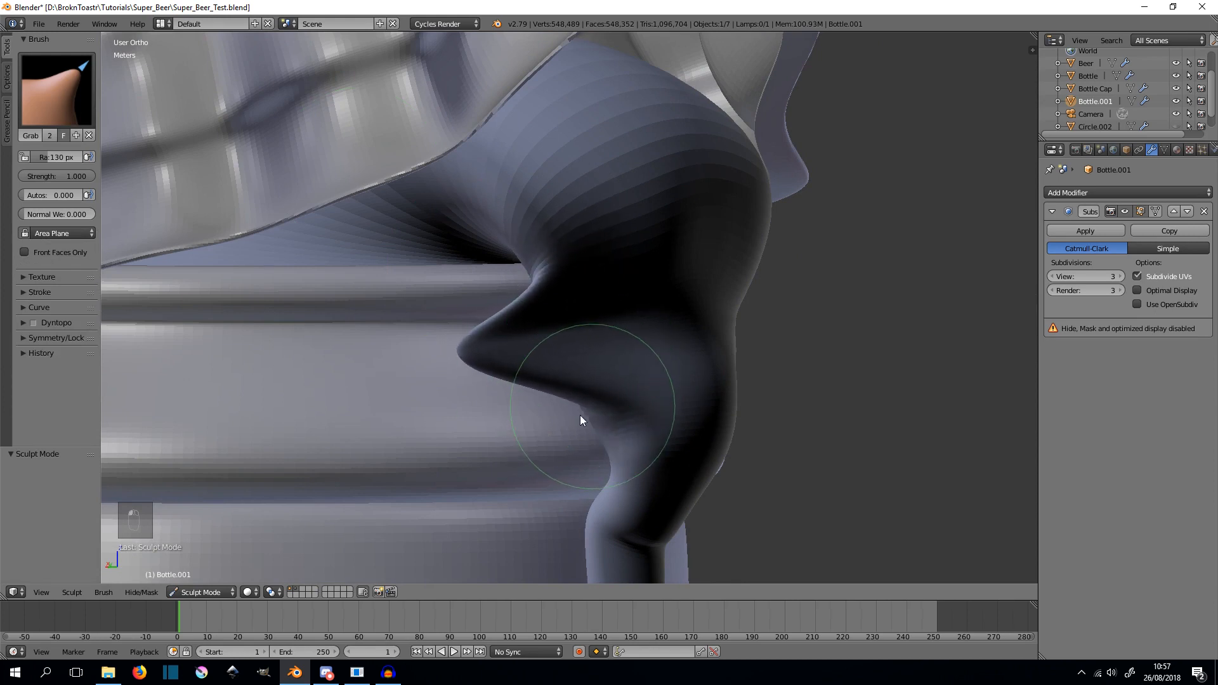
pyautogui.moveTo(498, 378)
pyautogui.mouseDown()
pyautogui.moveTo(464, 352)
pyautogui.moveTo(413, 346)
pyautogui.mouseUp()
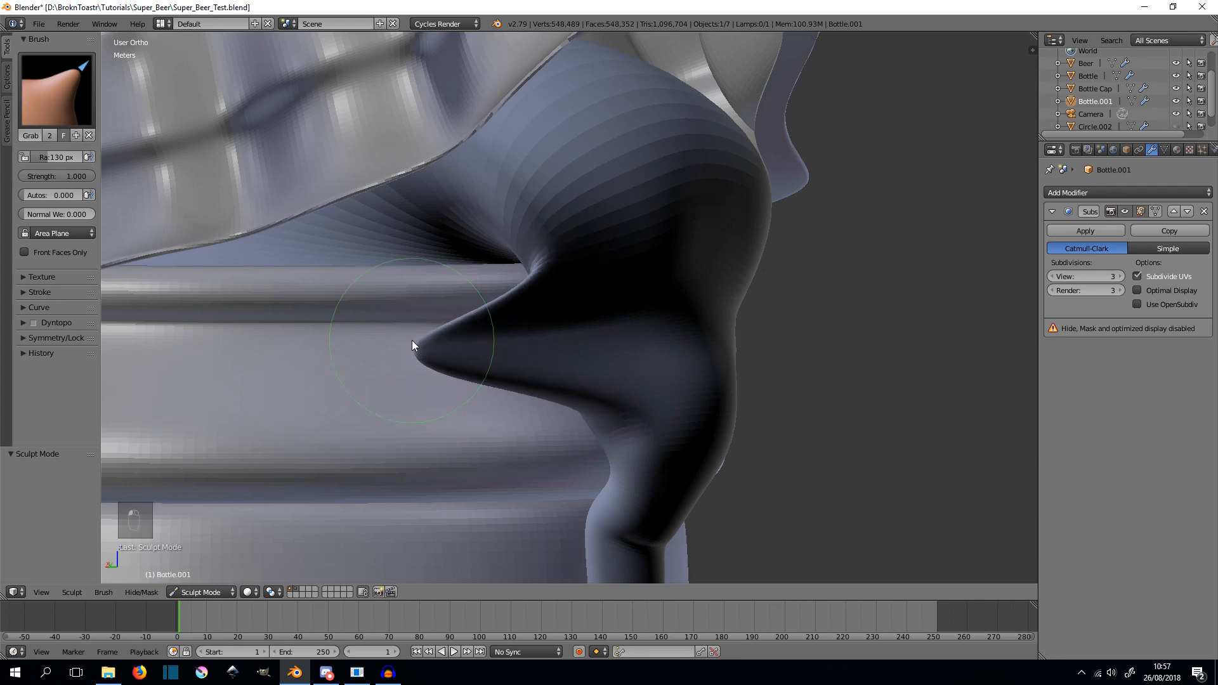
pyautogui.moveTo(412, 341); pyautogui.dragTo(618, 311, button='middle')
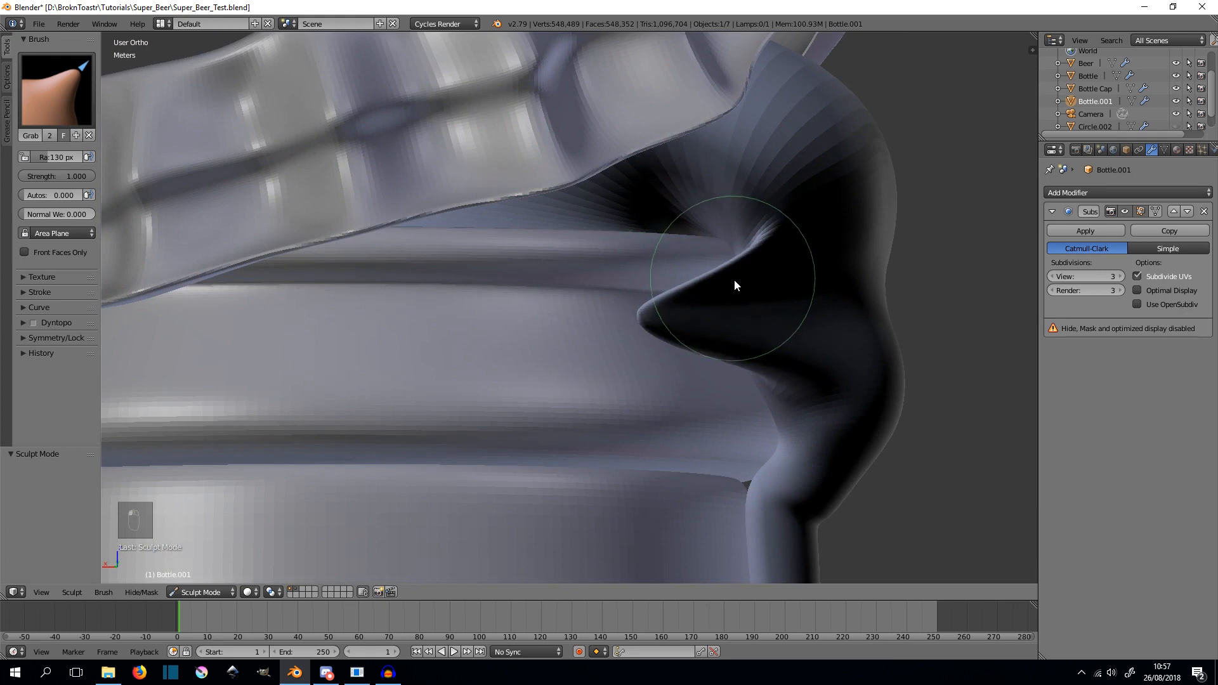
pyautogui.moveTo(769, 394); pyautogui.dragTo(749, 380)
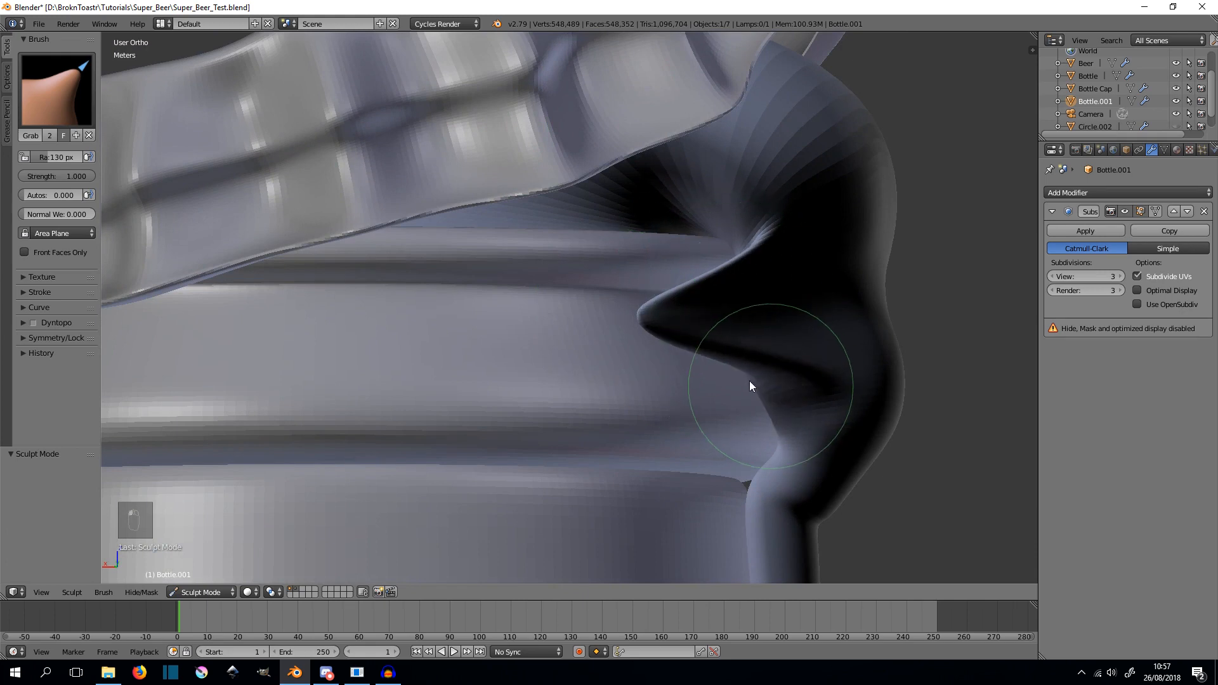
# - Soften the new splash and the fold above it with the Smooth brush
pyautogui.click(57, 89)
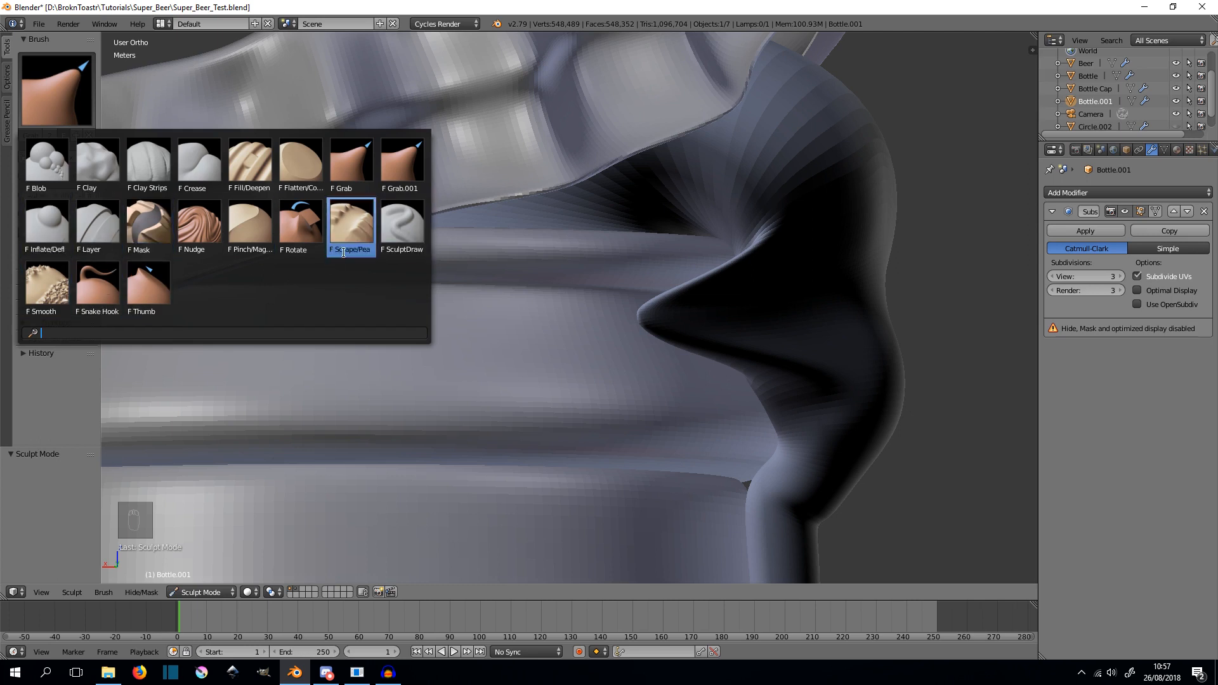
pyautogui.click(47, 287)
pyautogui.moveTo(759, 262)
pyautogui.mouseDown()
pyautogui.moveTo(688, 188)
pyautogui.moveTo(652, 209)
pyautogui.moveTo(665, 209)
pyautogui.moveTo(603, 206)
pyautogui.moveTo(689, 342)
pyautogui.moveTo(660, 316)
pyautogui.moveTo(750, 348)
pyautogui.moveTo(753, 378)
pyautogui.moveTo(746, 350)
pyautogui.mouseUp()
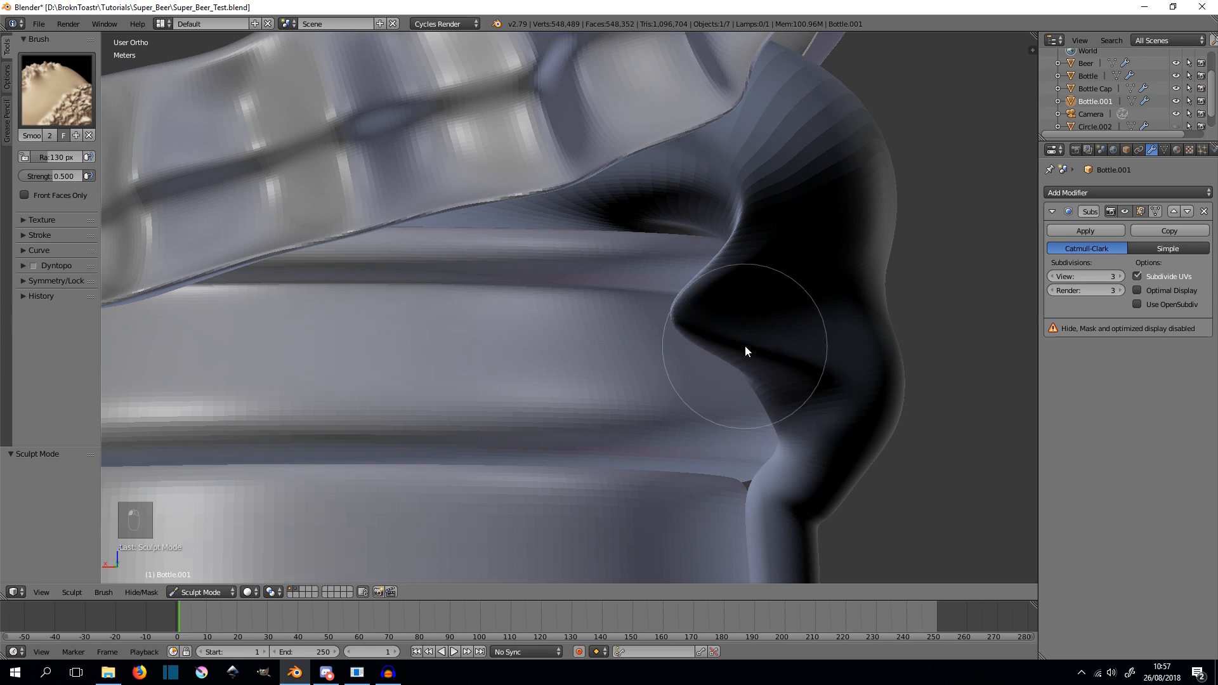
# - Reduce the Smooth brush radius to 48 px and smooth out the crease where the stream narrows into the drip
pyautogui.moveTo(745, 350); pyautogui.dragTo(504, 322, button='middle')
pyautogui.scroll(-3, 610, 378)
pyautogui.scroll(3, 469, 337)
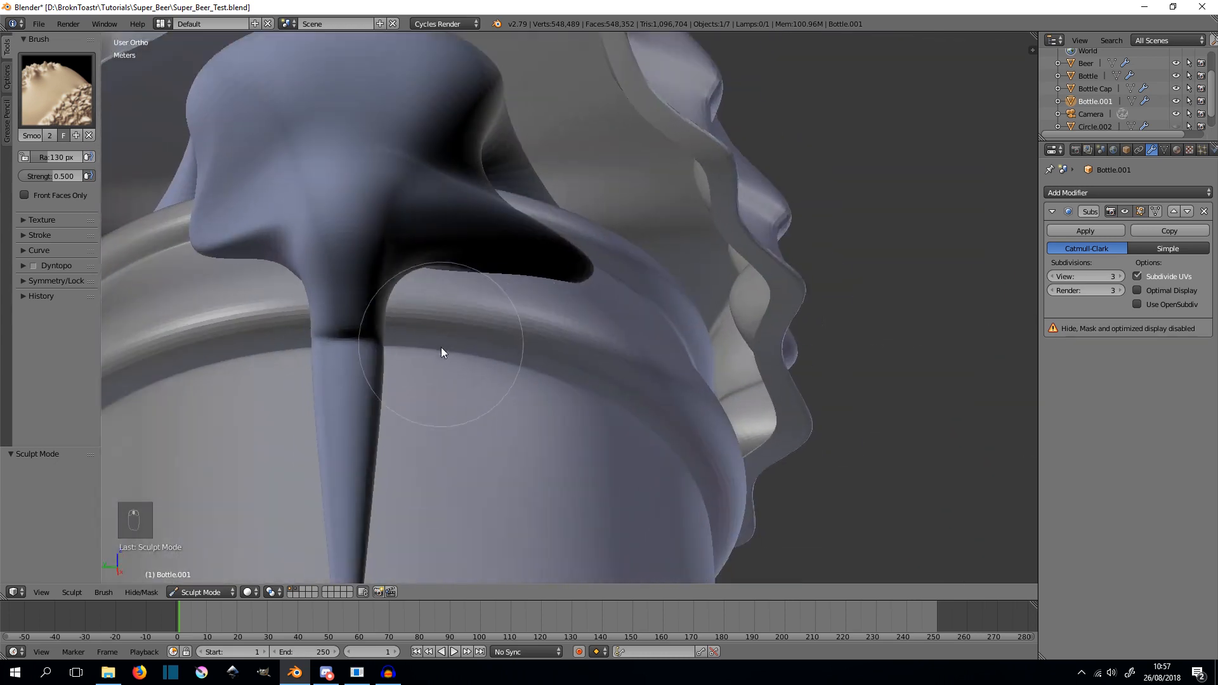
pyautogui.keyDown('shift'); pyautogui.moveTo(441, 347); pyautogui.dragTo(550, 311, button='middle'); pyautogui.keyUp('shift')
pyautogui.scroll(4, 485, 325)
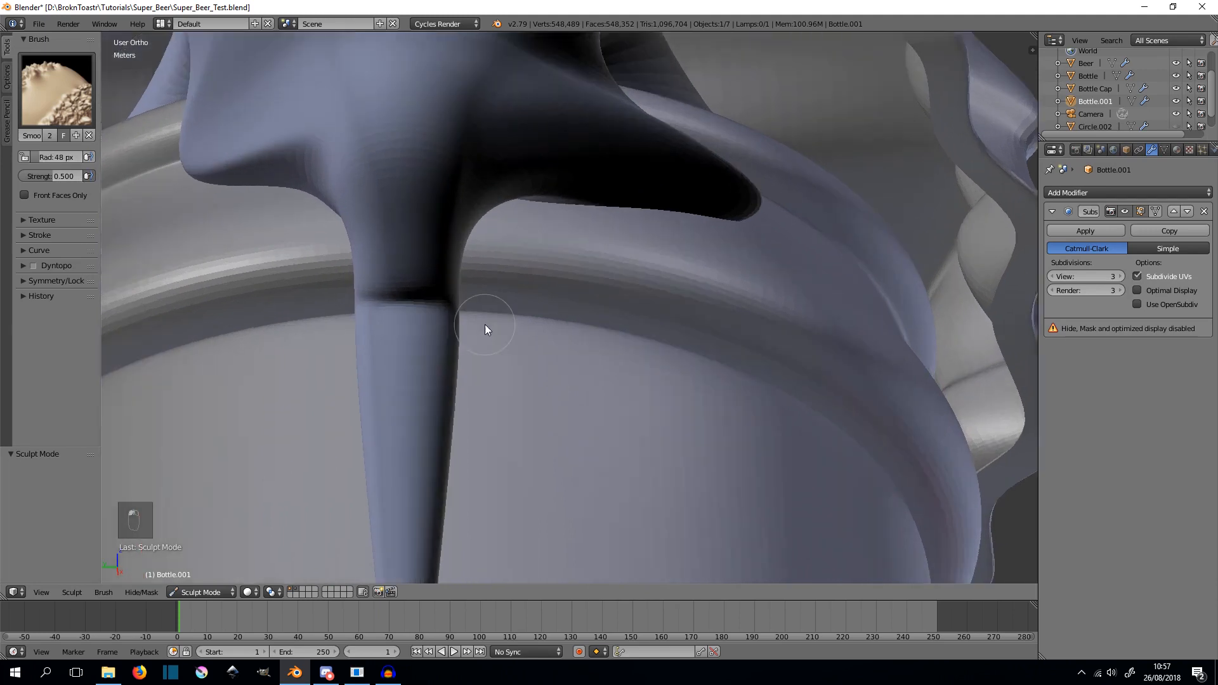
pyautogui.keyDown('shift'); pyautogui.moveTo(425, 333); pyautogui.dragTo(628, 317, button='middle'); pyautogui.keyUp('shift')
pyautogui.moveTo(610, 308); pyautogui.dragTo(590, 285)
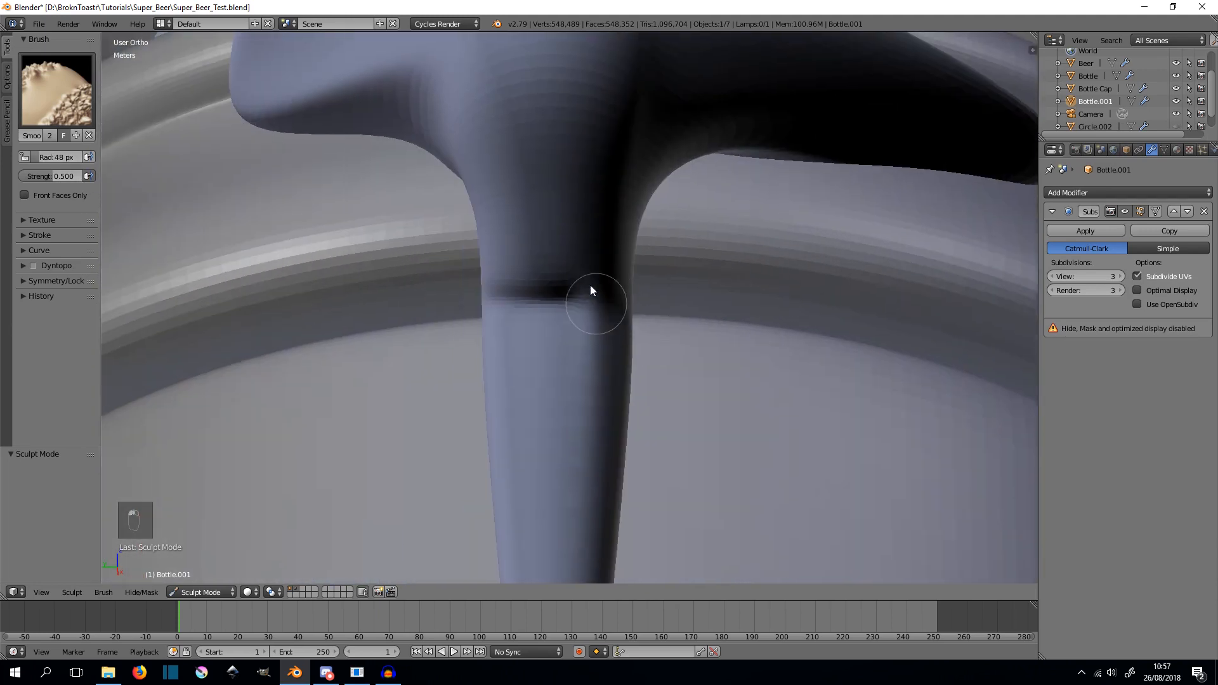
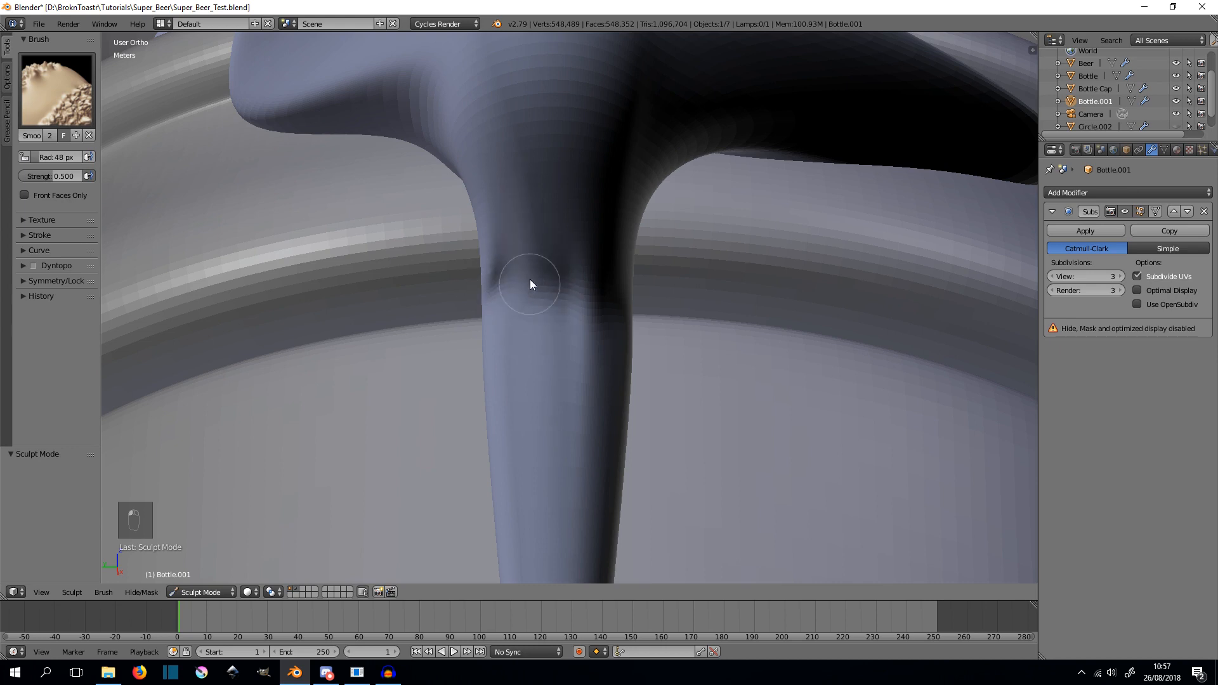
# - Smooth the deep fold under the bottle cap and the stream's curved outer side above the first spike
pyautogui.moveTo(564, 425); pyautogui.dragTo(583, 449, button='middle')
pyautogui.scroll(-5, 584, 447)
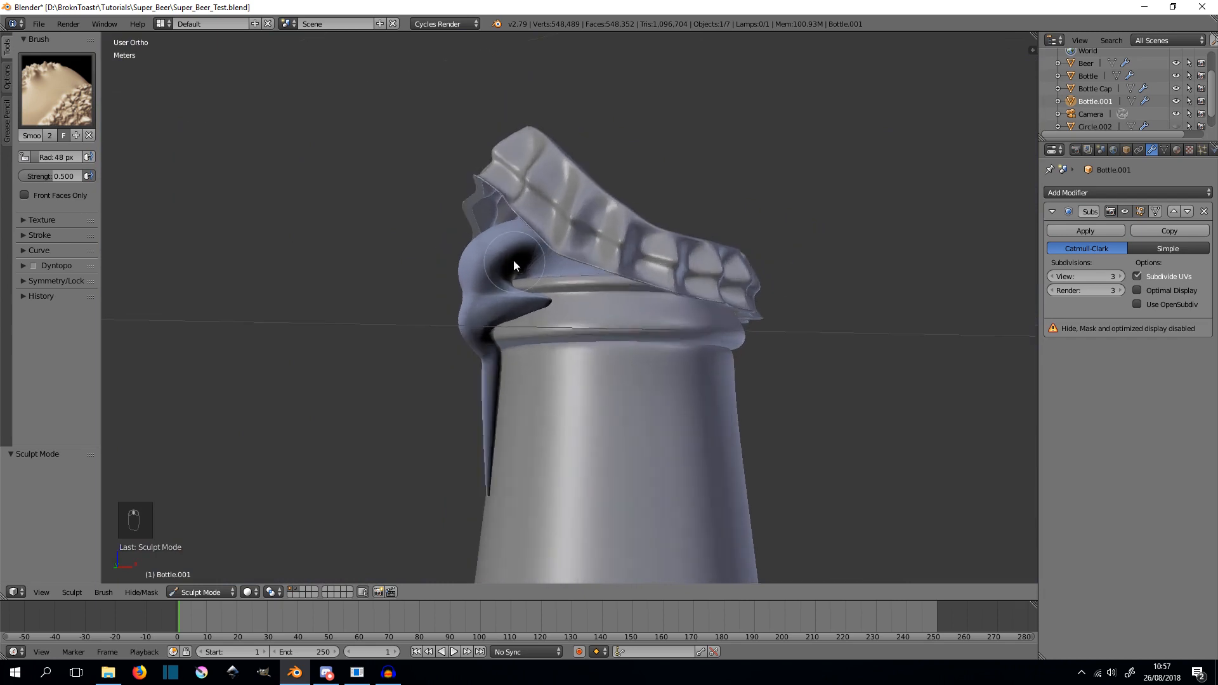
pyautogui.scroll(3, 513, 261)
pyautogui.moveTo(513, 260)
pyautogui.keyDown('shift'); pyautogui.mouseDown(button='middle')
pyautogui.moveTo(664, 421)
pyautogui.moveTo(641, 369)
pyautogui.moveTo(584, 315)
pyautogui.mouseUp(button='middle'); pyautogui.keyUp('shift')
pyautogui.scroll(3, 685, 418)
pyautogui.scroll(1, 680, 375)
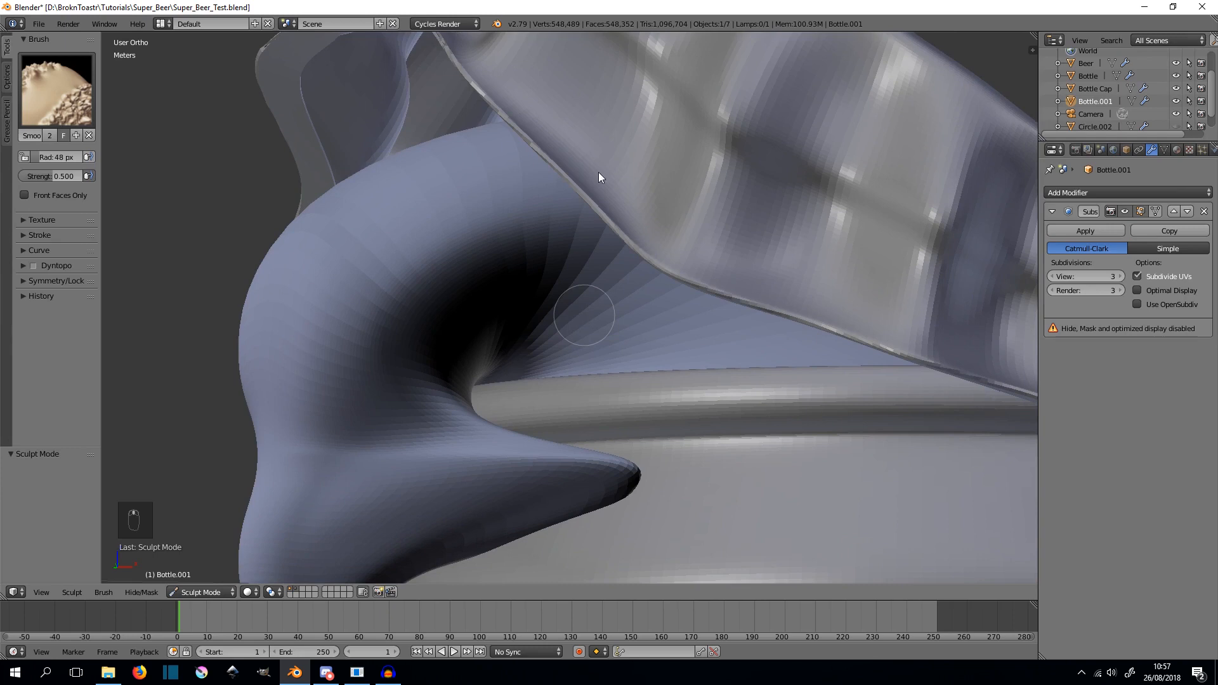
pyautogui.moveTo(559, 285); pyautogui.dragTo(567, 316)
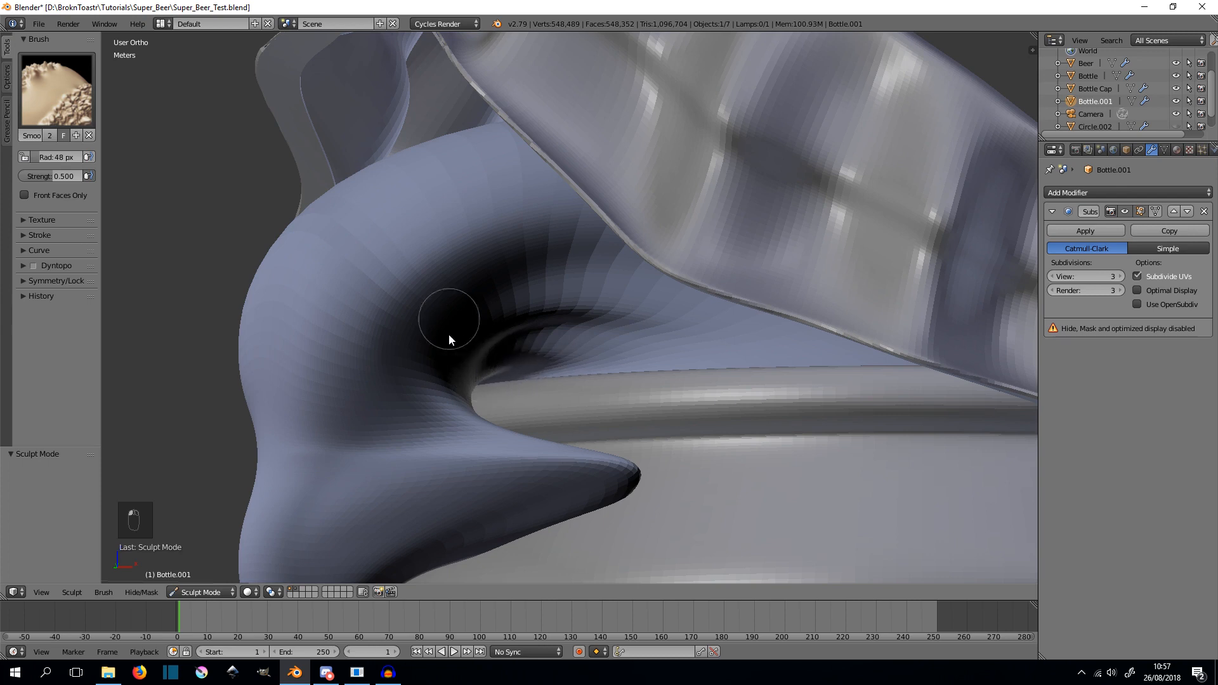
pyautogui.moveTo(396, 298); pyautogui.dragTo(379, 299)
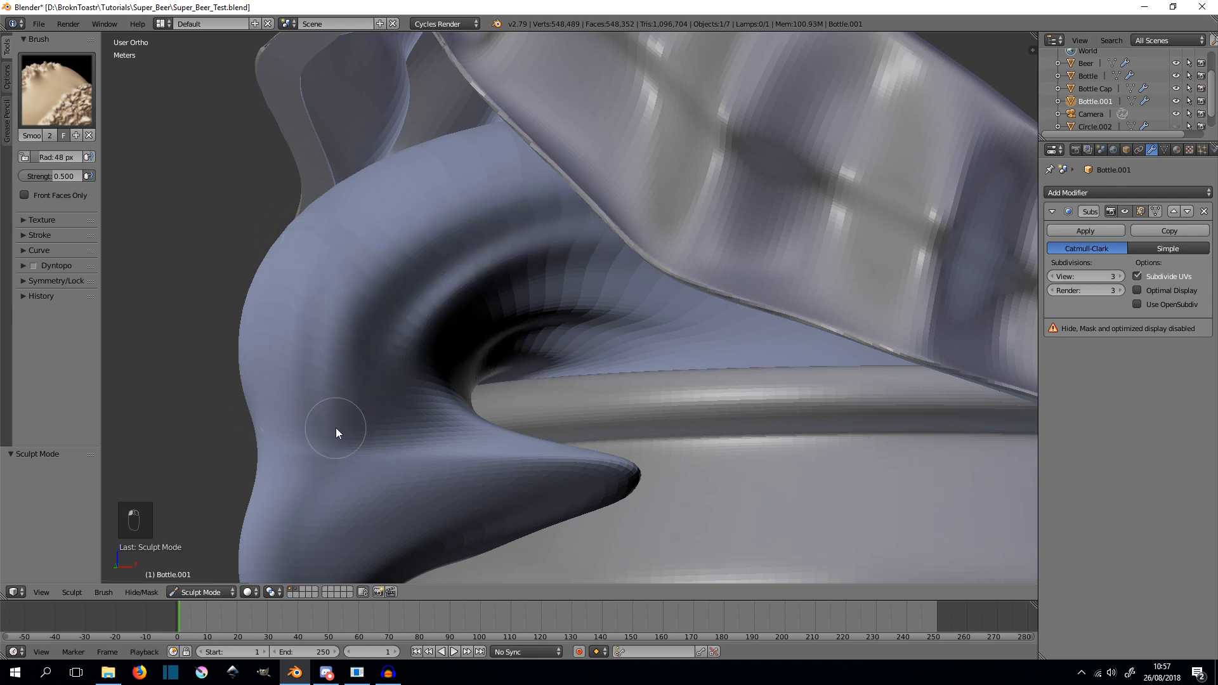
# - Examine the sculpted stream from a distance and in front view, and check its mesh in Edit Mode
pyautogui.scroll(-6, 336, 428)
pyautogui.scroll(-4, 452, 334)
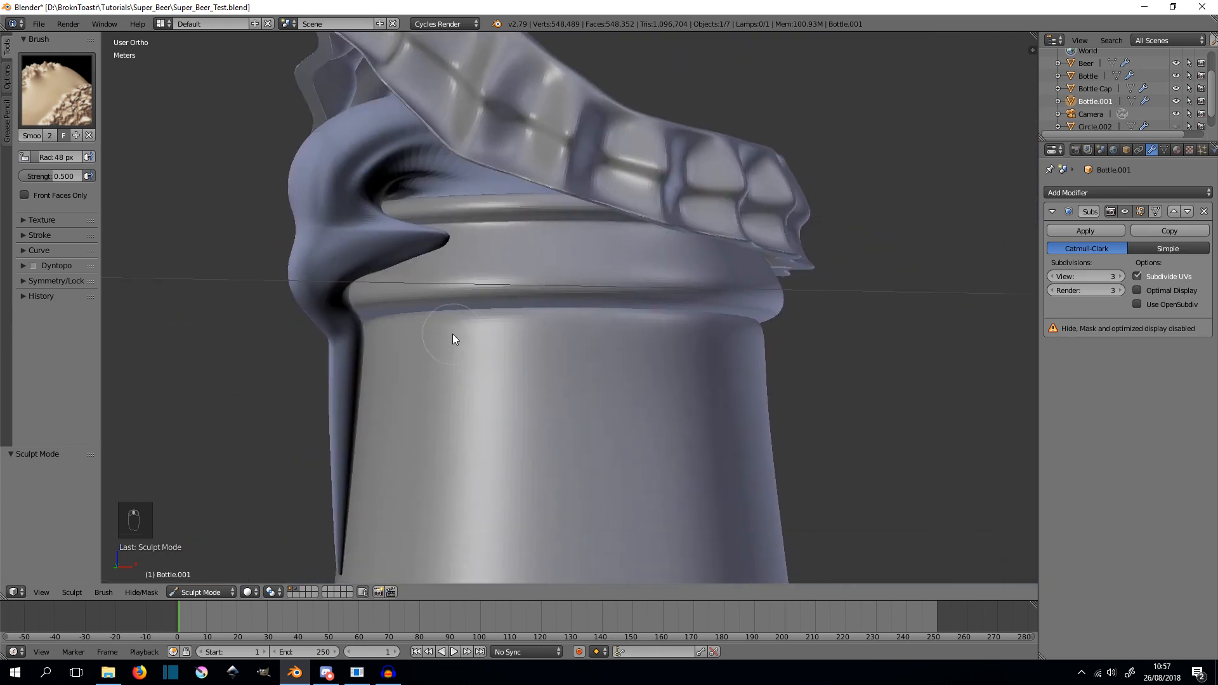
pyautogui.scroll(2, 614, 174)
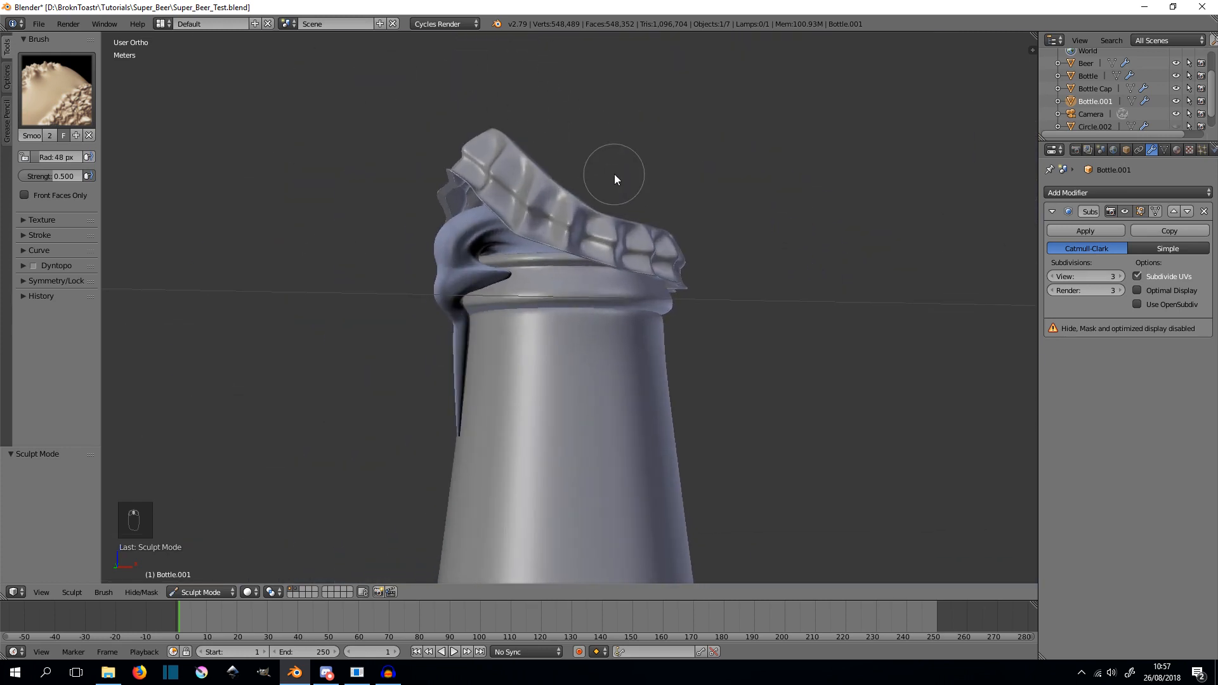
pyautogui.scroll(-4, 581, 210)
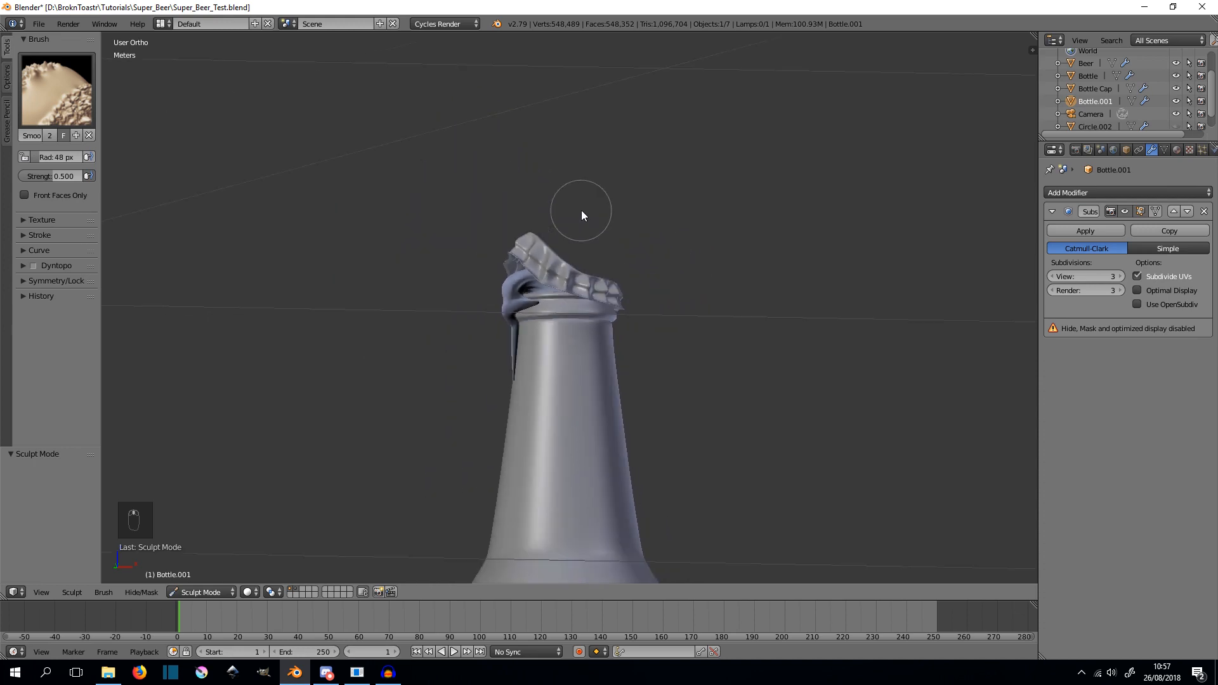
pyautogui.scroll(3, 578, 222)
pyautogui.press('KP_1')
pyautogui.scroll(5, 555, 198)
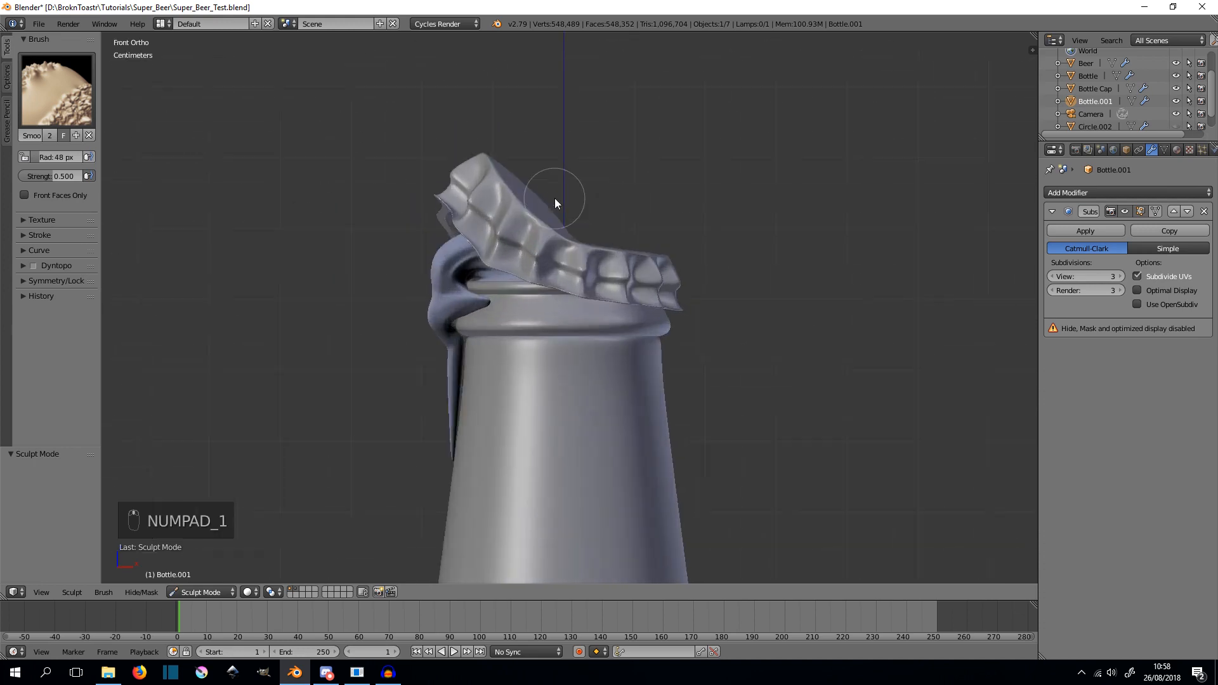
pyautogui.scroll(2, 584, 235)
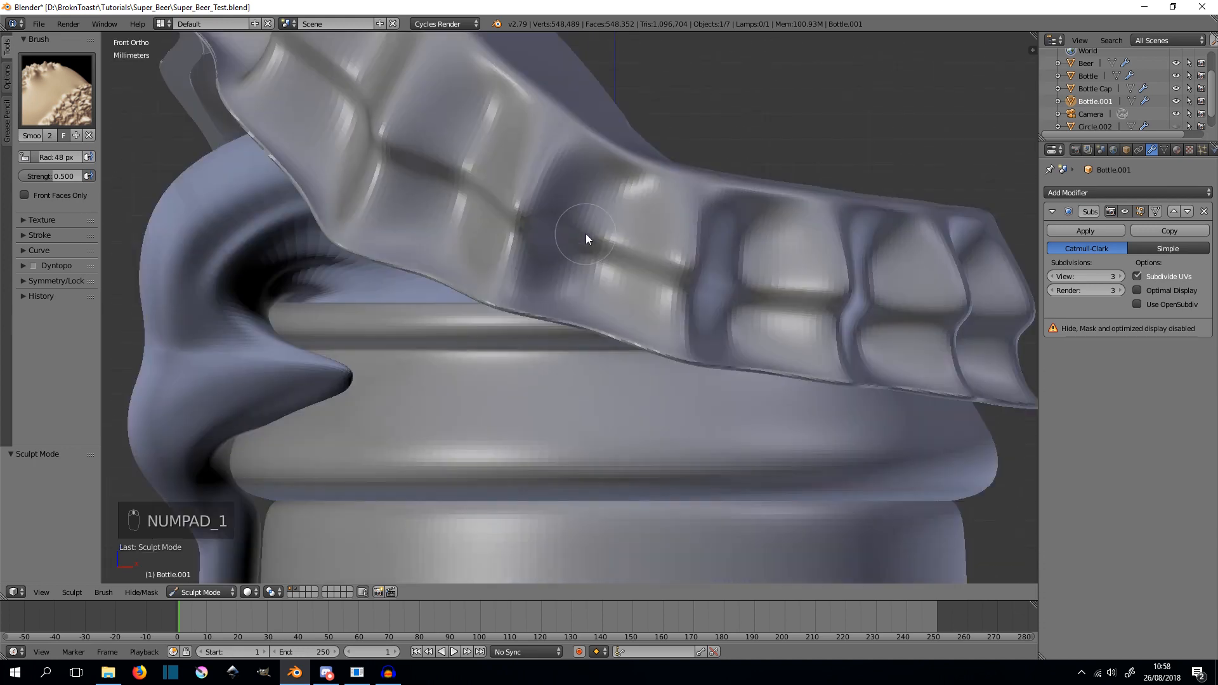
pyautogui.press('Tab')
pyautogui.scroll(-1, 569, 241)
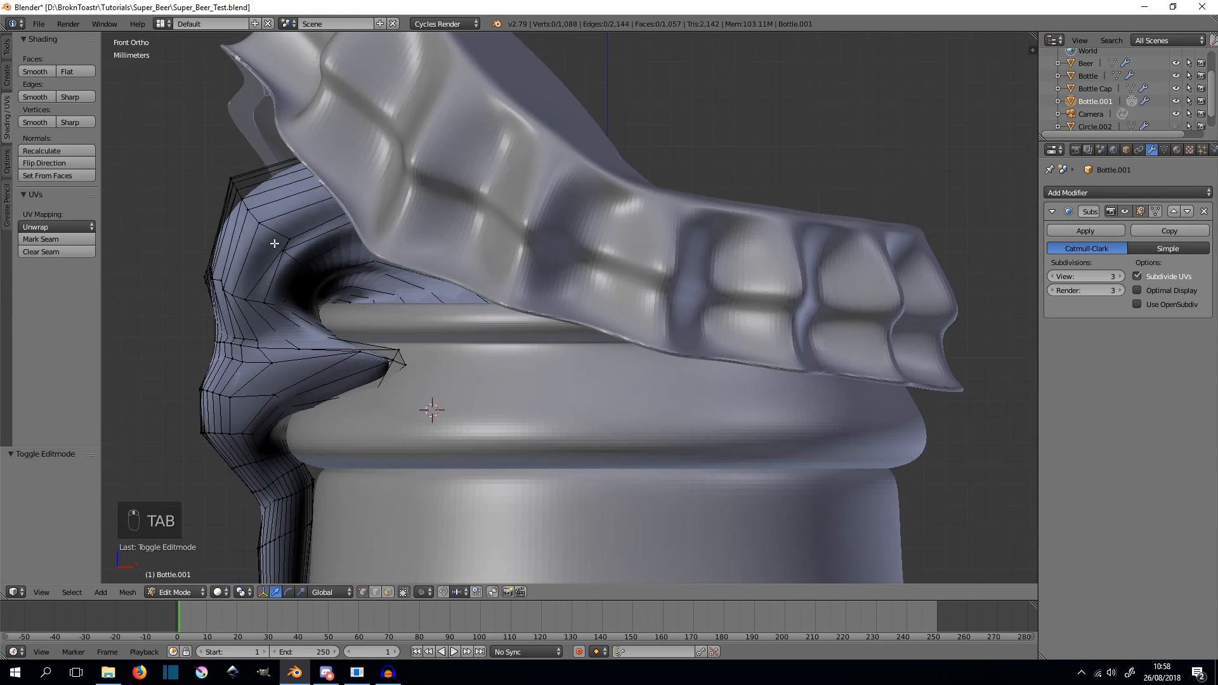
pyautogui.press('Tab')
# - Switch the stream to Object Mode and reveal all hidden objects
pyautogui.scroll(-2, 329, 295)
pyautogui.click(219, 591)
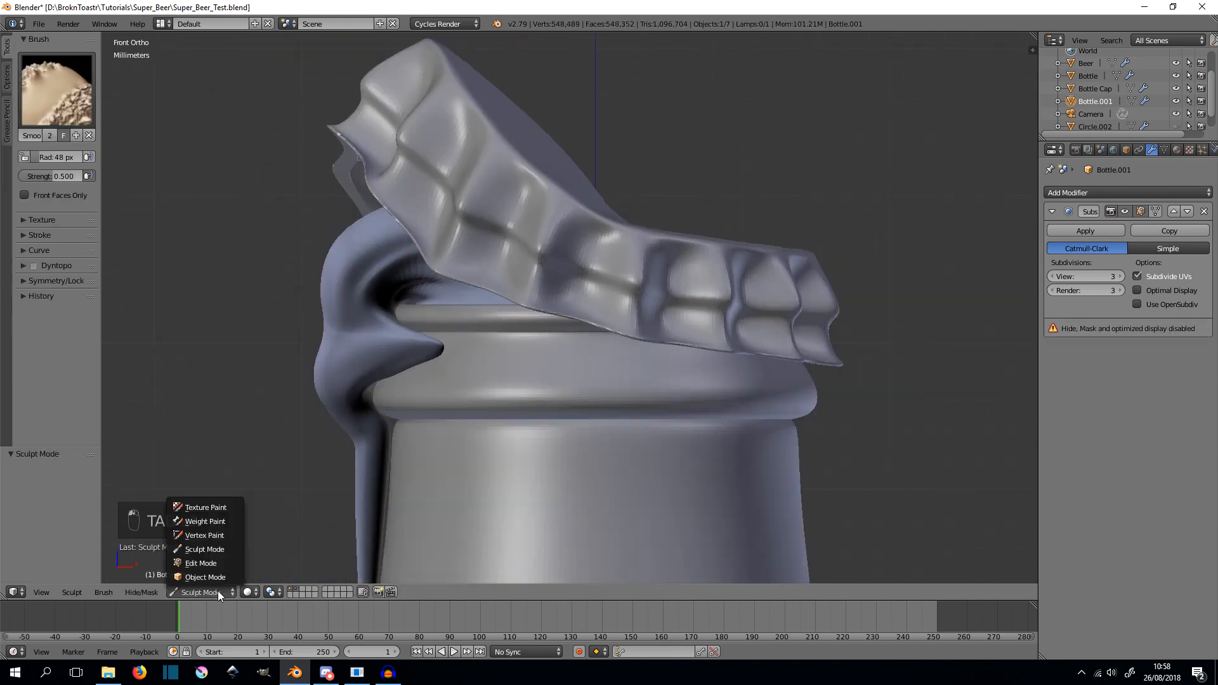
pyautogui.click(205, 582)
pyautogui.scroll(4, 451, 350)
pyautogui.scroll(-6, 508, 225)
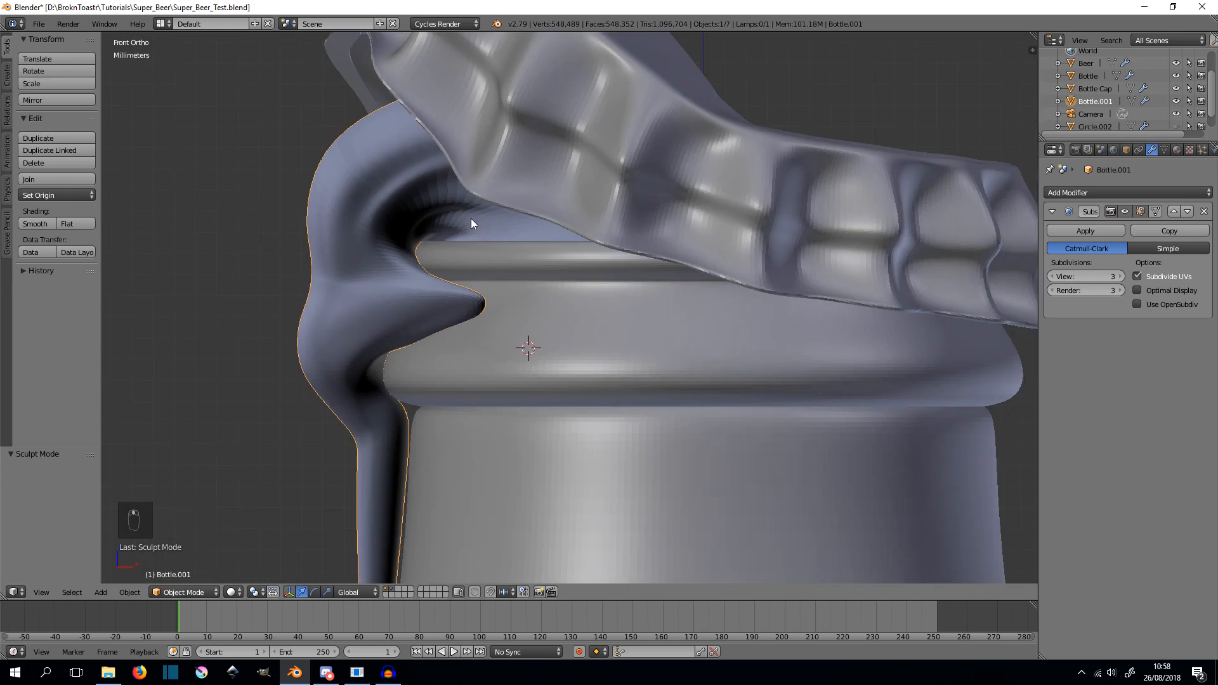
pyautogui.hotkey('alt', 'h')
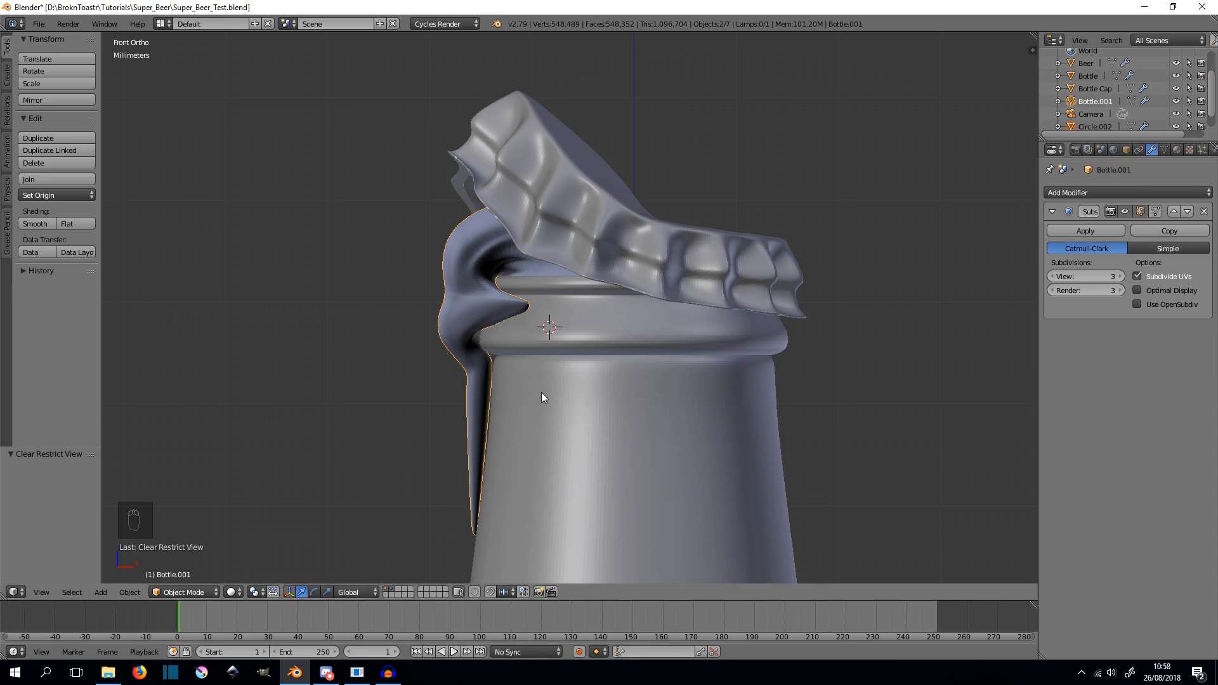
# - Check the model in wireframe and apply smooth shading to the selected objects
pyautogui.press('z')
pyautogui.press('z')
pyautogui.keyDown('shift'); pyautogui.moveTo(651, 417); pyautogui.dragTo(593, 452, button='middle'); pyautogui.keyUp('shift')
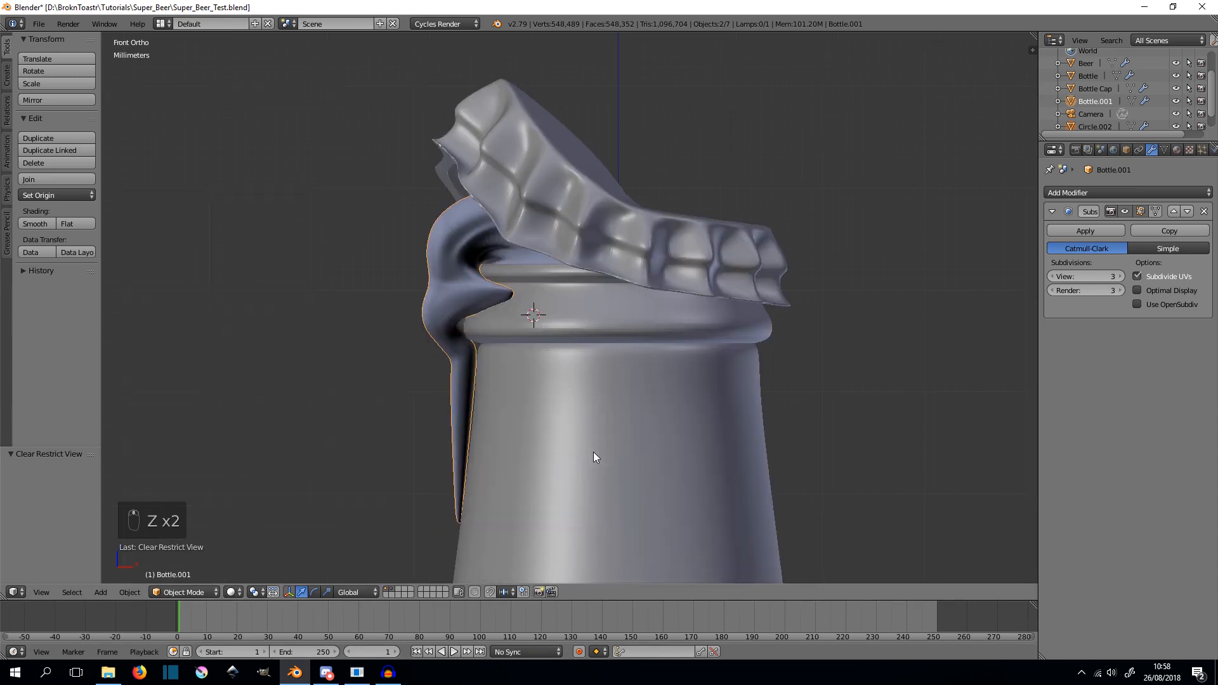
pyautogui.scroll(1, 507, 387)
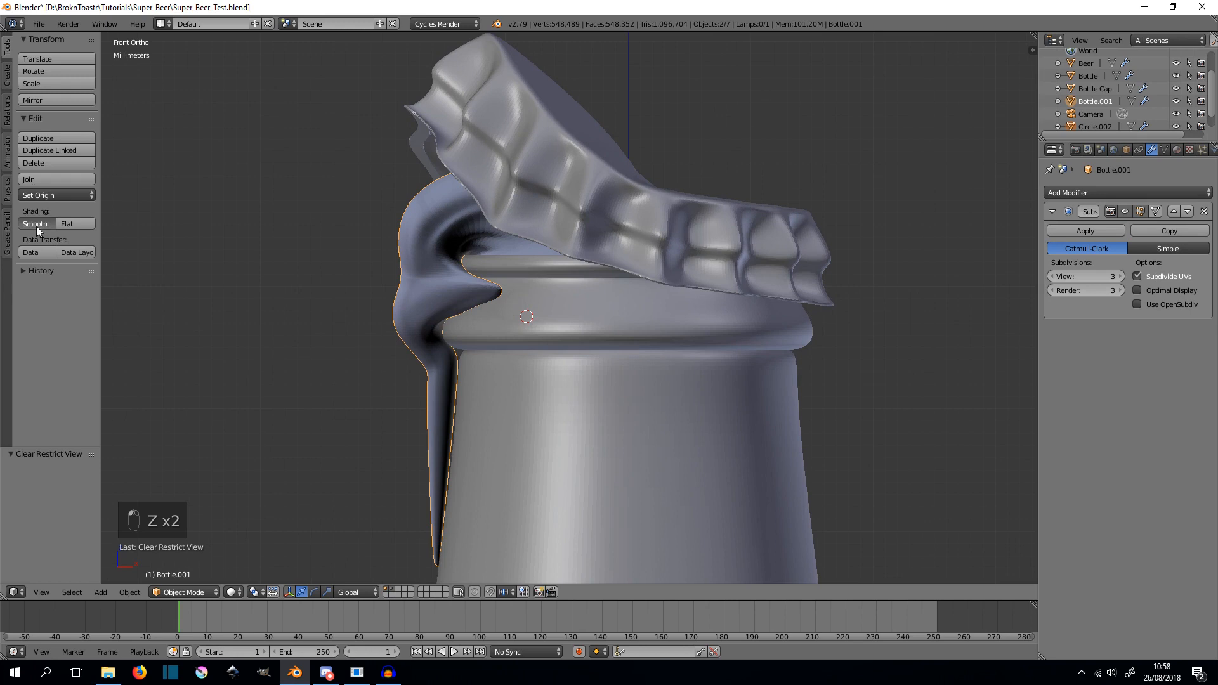
pyautogui.scroll(-2, 462, 286)
pyautogui.scroll(3, 519, 375)
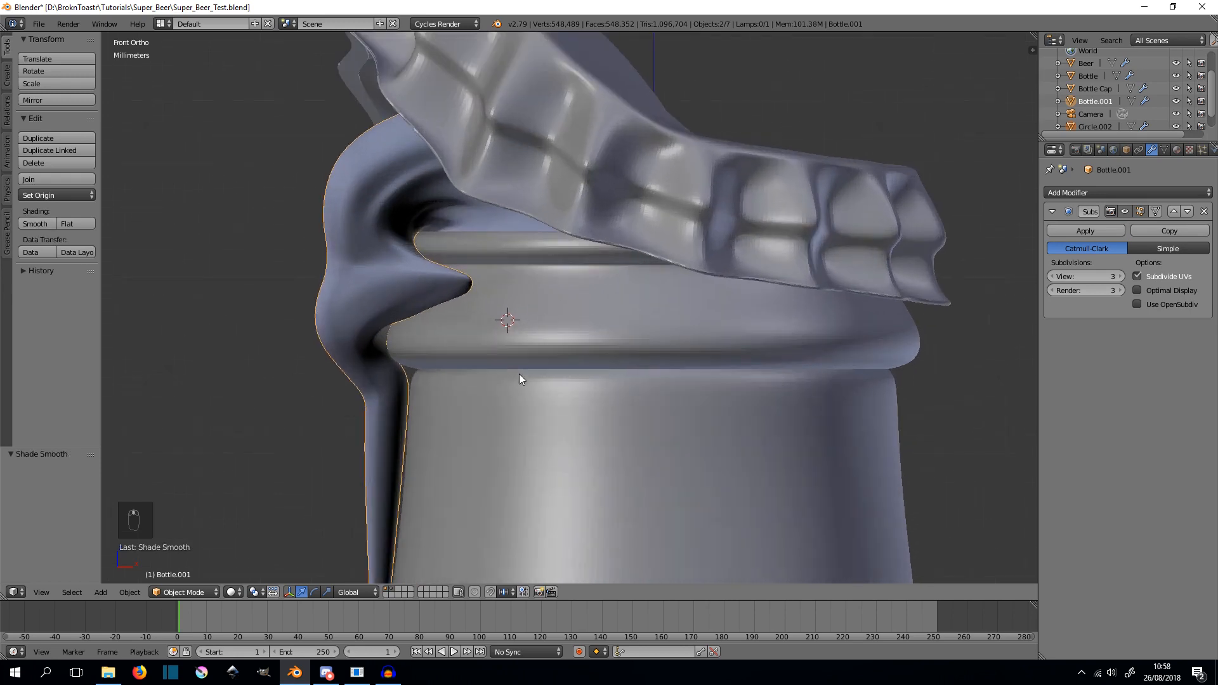
pyautogui.keyDown('shift'); pyautogui.moveTo(519, 377); pyautogui.dragTo(489, 331, button='middle'); pyautogui.keyUp('shift')
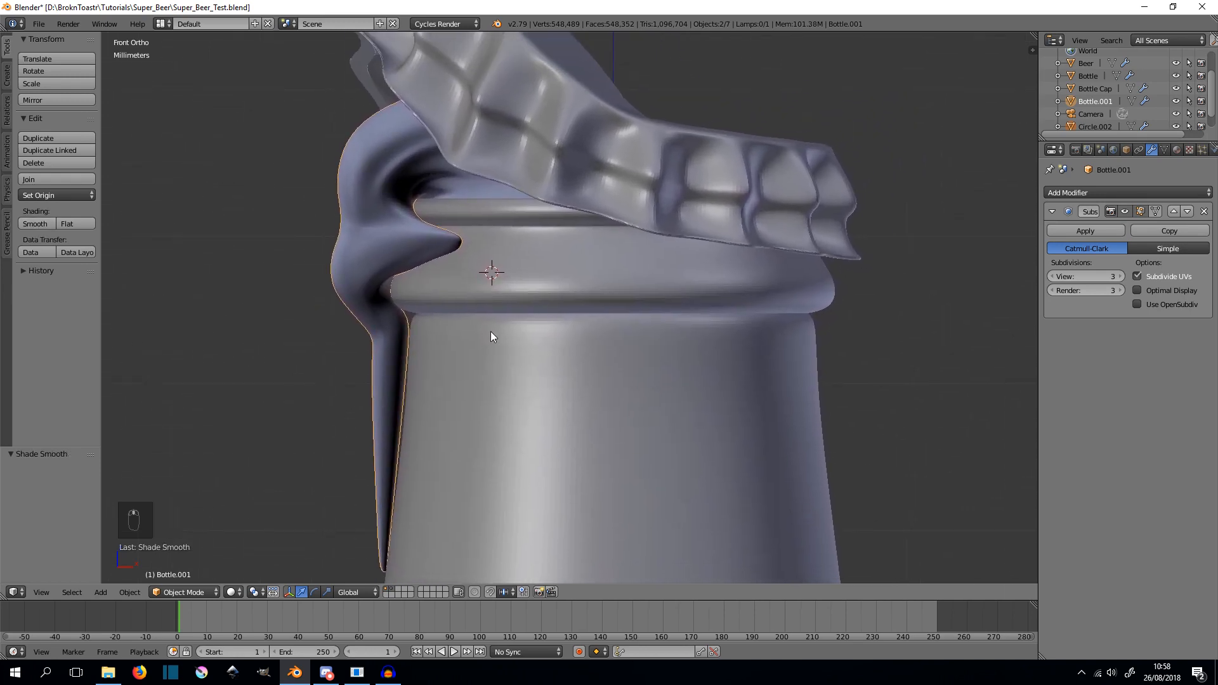
pyautogui.scroll(-3, 490, 329)
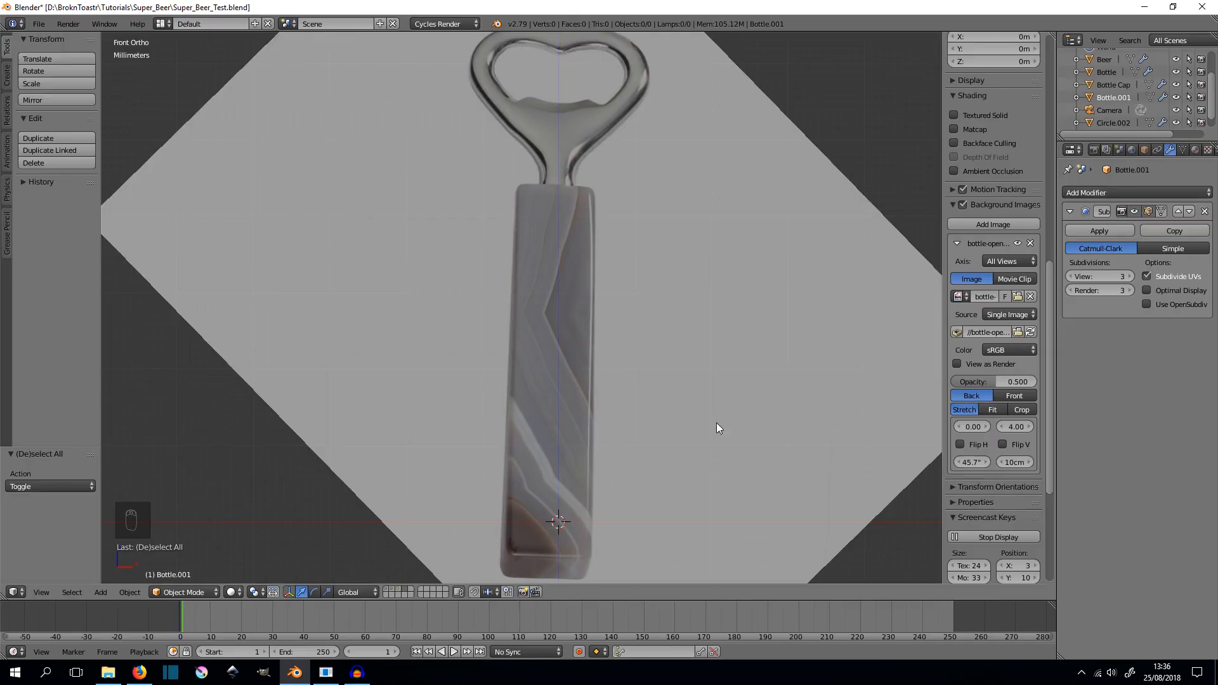
# - Rotate the bottle-opener background image to 44.4° so the opener stands upright
pyautogui.keyDown('shift'); pyautogui.moveTo(550, 154); pyautogui.dragTo(537, 312, button='middle'); pyautogui.keyUp('shift')
pyautogui.scroll(4, 538, 313)
pyautogui.moveTo(971, 462); pyautogui.dragTo(961, 462)
pyautogui.scroll(-2, 717, 381)
pyautogui.click(960, 462)
pyautogui.click(960, 462)
pyautogui.scroll(5, 527, 292)
pyautogui.scroll(-5, 526, 292)
# - Add a plane, scale it down and raise it 4.44 cm along Z to the top of the opener's handle
pyautogui.hotkey('shift', 'a')
pyautogui.click(658, 294)
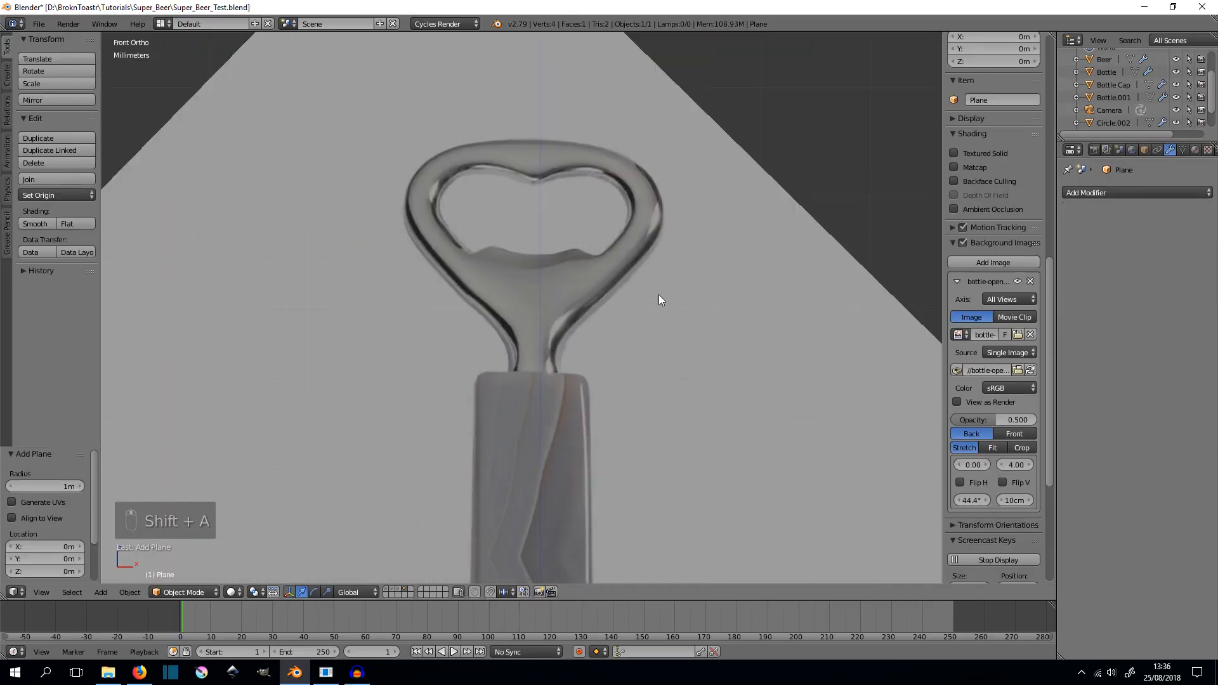
pyautogui.scroll(-5, 659, 294)
pyautogui.press('s')
pyautogui.click(542, 490)
pyautogui.click(641, 305)
pyautogui.scroll(14, 641, 246)
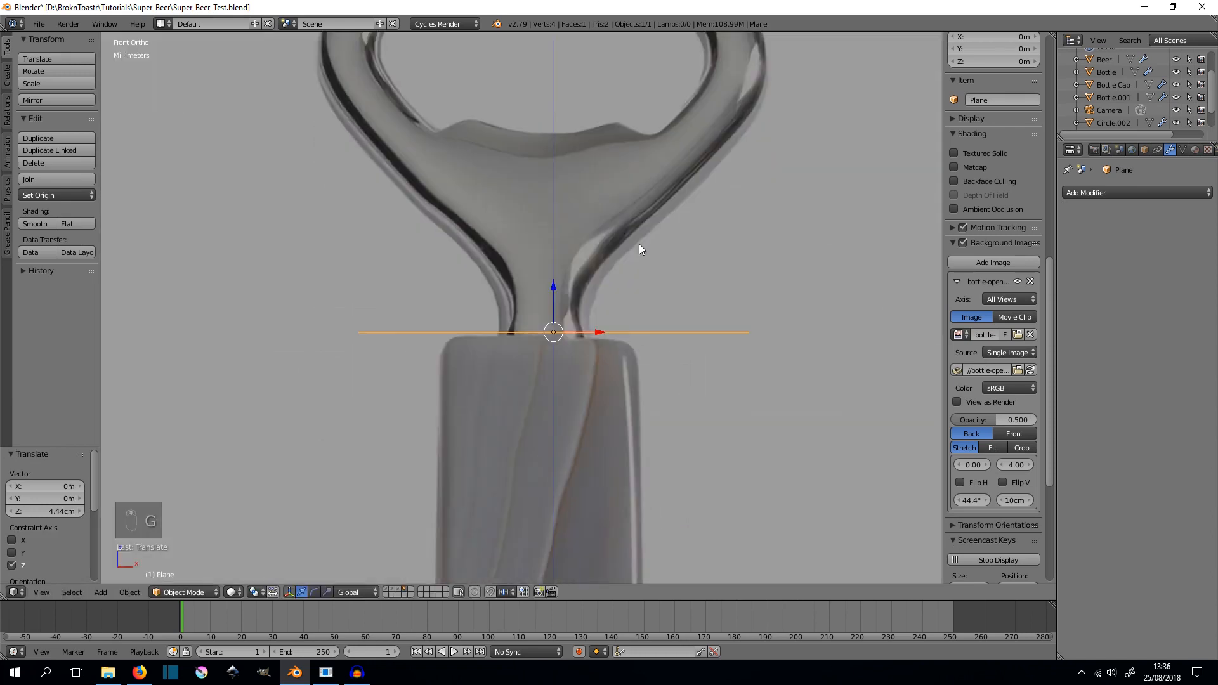
# - Resize and reposition the plane at the base of the opener's neck and open its mesh for editing
pyautogui.press('s')
pyautogui.click(894, 249)
pyautogui.press('g')
pyautogui.click(749, 289)
pyautogui.moveTo(640, 237); pyautogui.dragTo(651, 251, button='middle')
pyautogui.press('Tab')
pyautogui.scroll(-3, 650, 251)
pyautogui.press('a')
pyautogui.press('a')
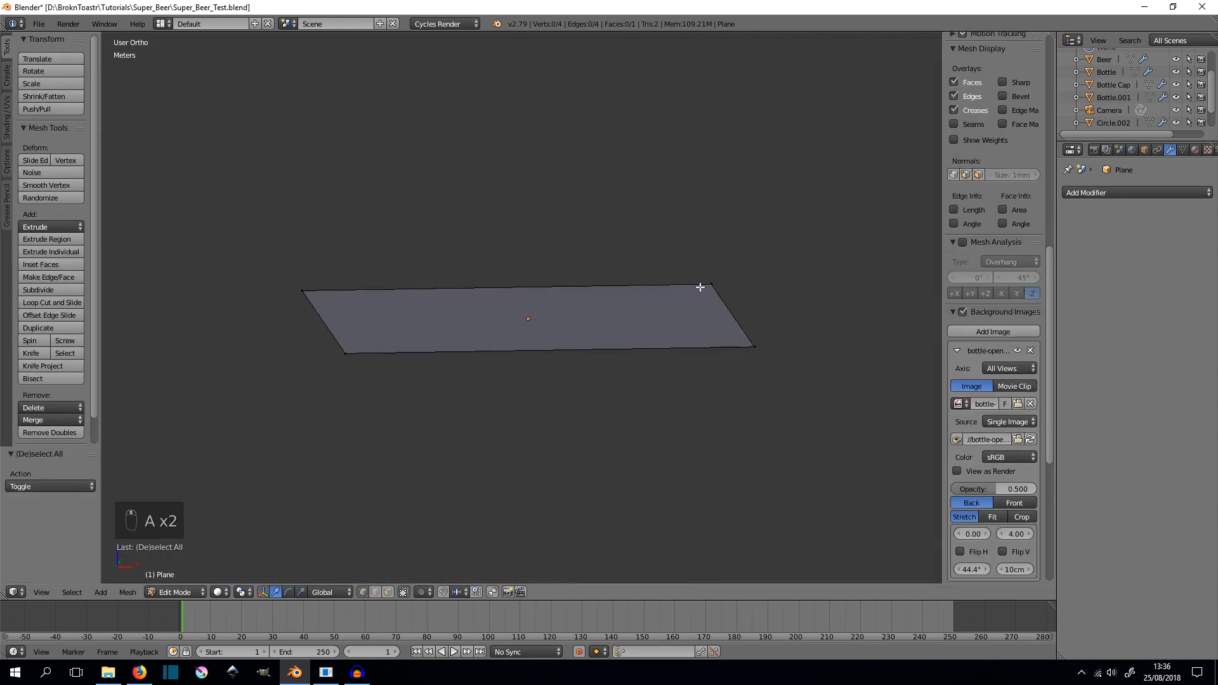
# - Add a single loop cut across the plane's depth and scale the new middle edge narrower
pyautogui.press('a')
pyautogui.hotkey('ctrl', 'r')
pyautogui.click(695, 299)
pyautogui.click(780, 281)
pyautogui.press('s')
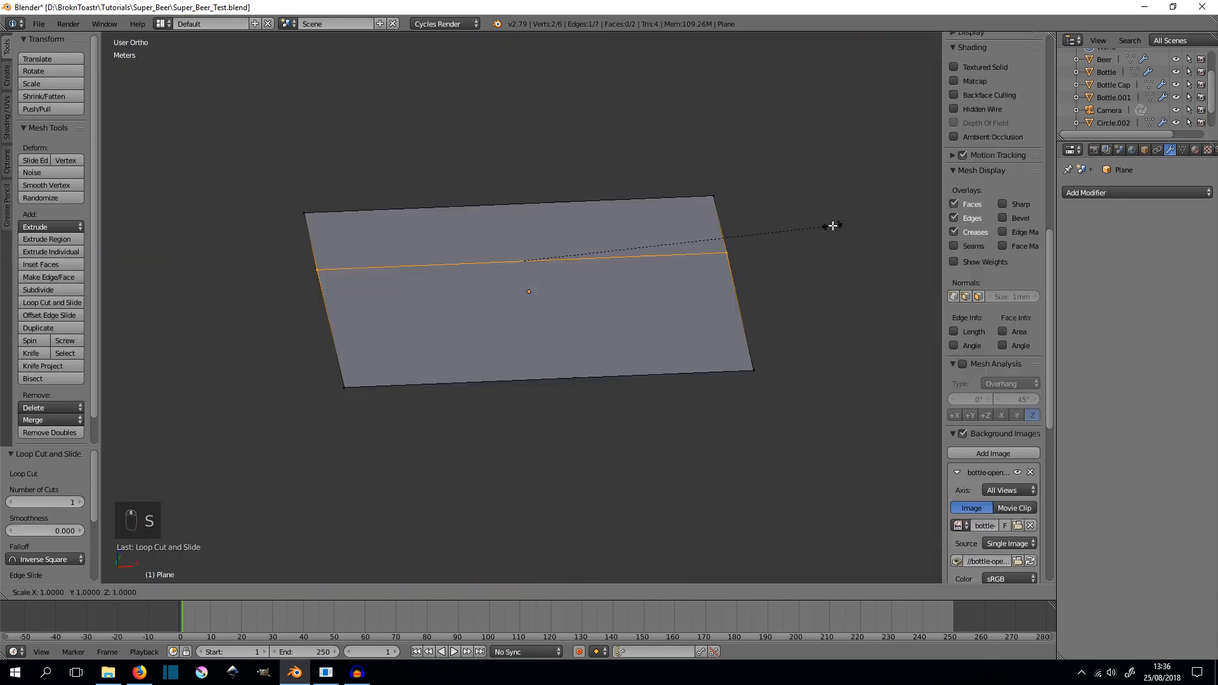
pyautogui.click(771, 234)
# - Widen the plane's back edge by a factor of 1.19 and narrow the middle edge slightly in top view
pyautogui.rightClick(304, 214)
pyautogui.keyDown('shift'); pyautogui.rightClick(712, 196); pyautogui.keyUp('shift')
pyautogui.press('s')
pyautogui.click(818, 167)
pyautogui.press('KP_7')
pyautogui.rightClick(343, 223)
pyautogui.keyDown('shift'); pyautogui.rightClick(672, 223); pyautogui.keyUp('shift')
pyautogui.press('s')
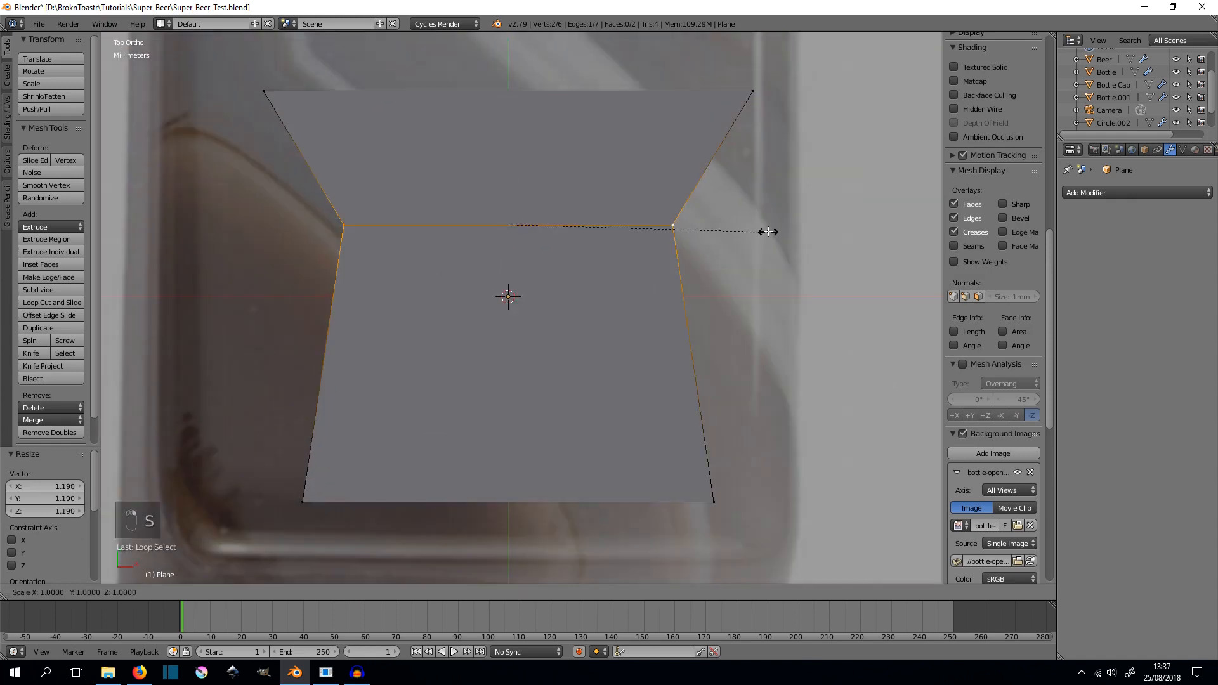
pyautogui.click(754, 231)
# - Scale the whole profile down to the neck's width in front view and align it with the reference along X
pyautogui.press('KP_1')
pyautogui.press('a')
pyautogui.press('a')
pyautogui.press('e')
pyautogui.press('s')
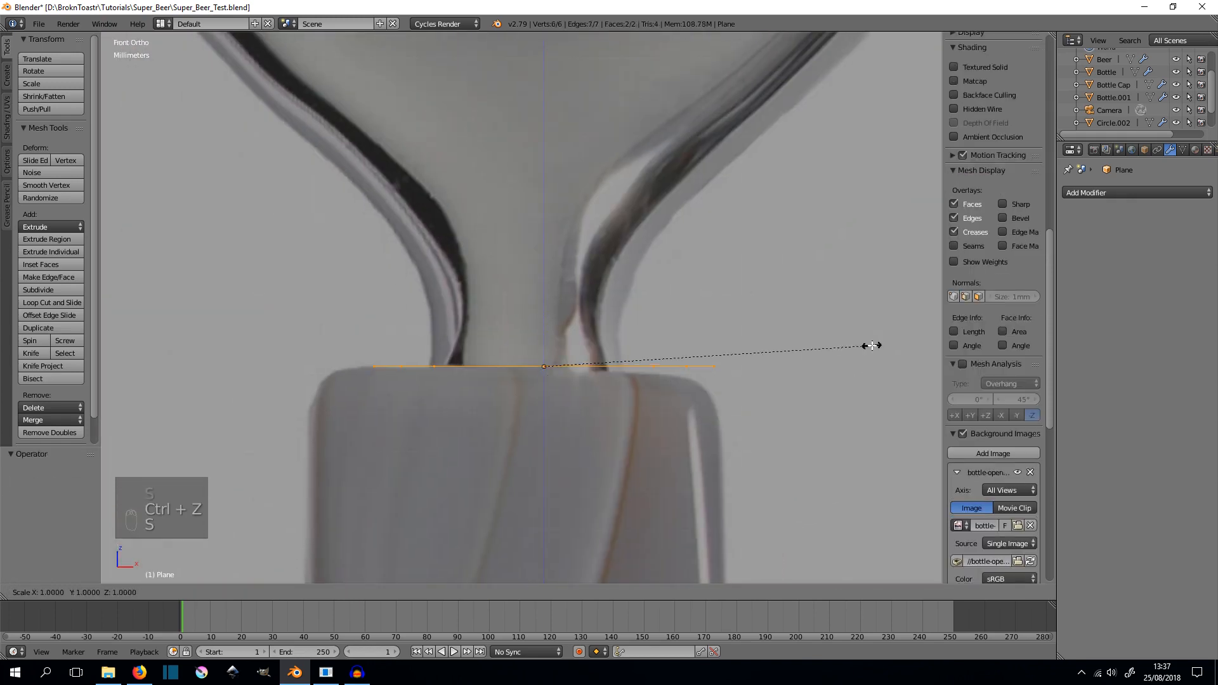
pyautogui.click(755, 364)
pyautogui.press('g')
pyautogui.press('x')
pyautogui.click(775, 362)
# - Extrude the profile 0.481 mm upward and narrow the new end along X to match the neck in the reference
pyautogui.scroll(2, 775, 363)
pyautogui.press('e')
pyautogui.click(828, 382)
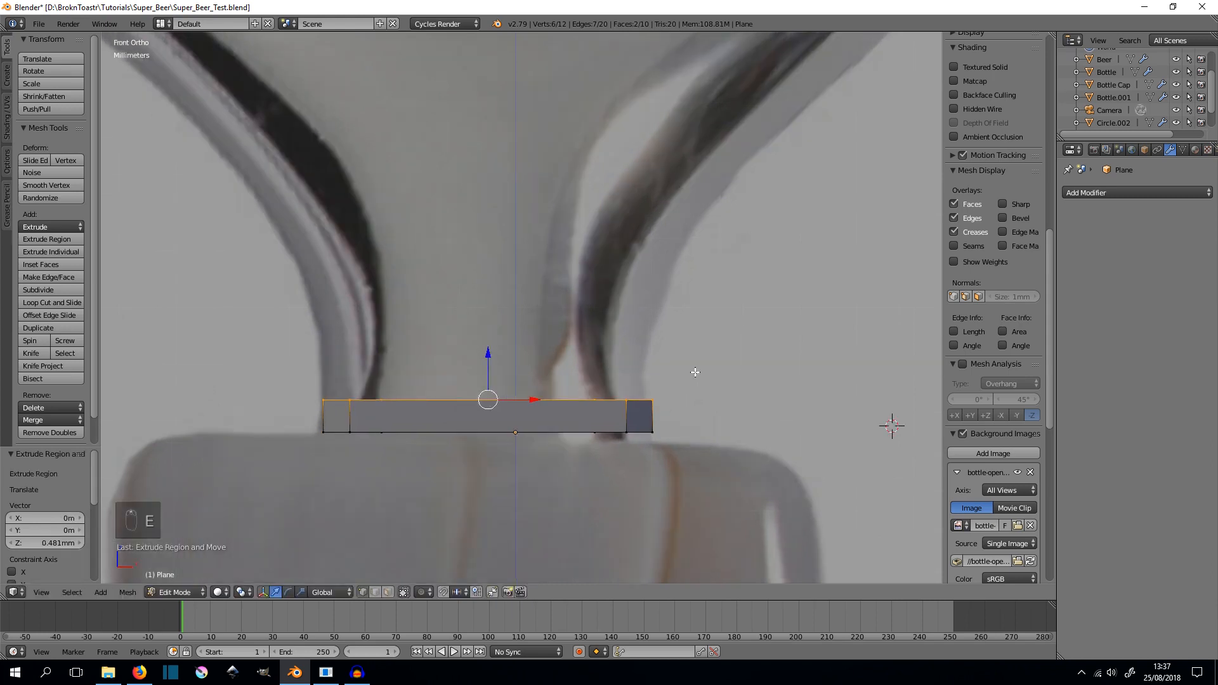
pyautogui.moveTo(892, 425); pyautogui.dragTo(935, 416, button='middle')
pyautogui.press('KP_1')
pyautogui.press('z')
pyautogui.scroll(4, 865, 413)
pyautogui.press('s')
pyautogui.rightClick(845, 409)
pyautogui.press('s')
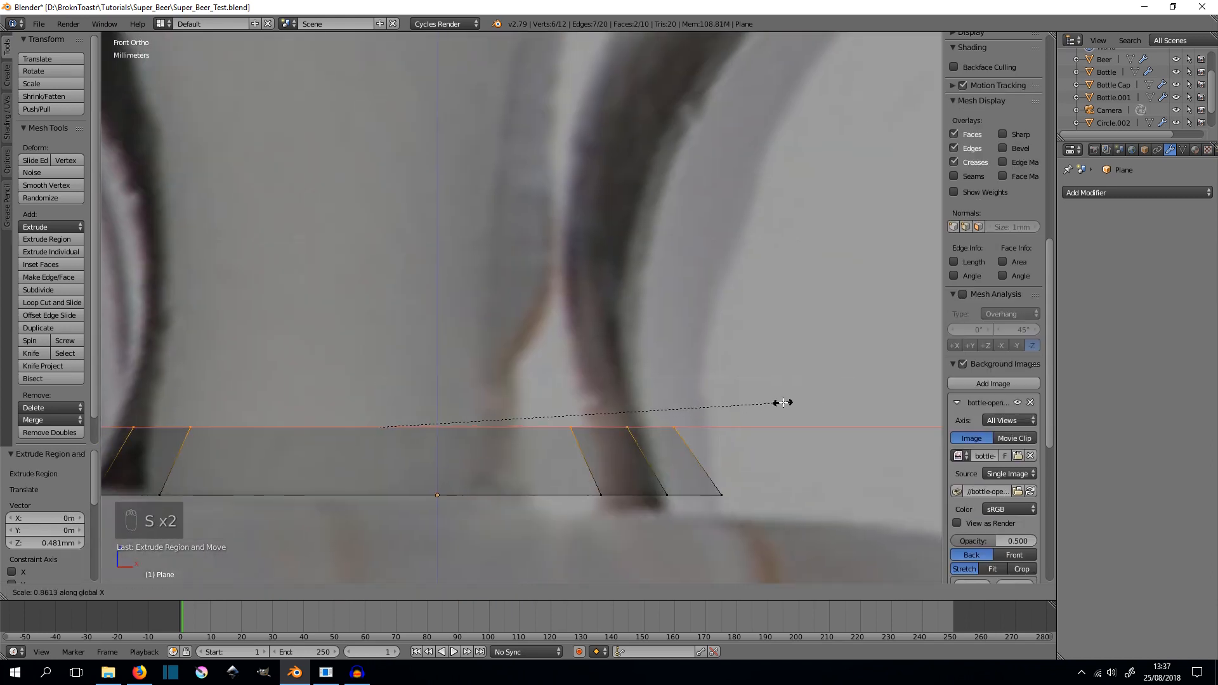
pyautogui.click(785, 403)
# - Extrude two more neck segments upward, the second 1.05 mm high, and scale each to the neck's outline
pyautogui.press('e')
pyautogui.click(843, 333)
pyautogui.press('s')
pyautogui.click(850, 327)
pyautogui.keyDown('shift'); pyautogui.moveTo(737, 269); pyautogui.dragTo(644, 440, button='middle'); pyautogui.keyUp('shift')
pyautogui.press('e')
pyautogui.click(676, 293)
pyautogui.press('s')
pyautogui.press('x')
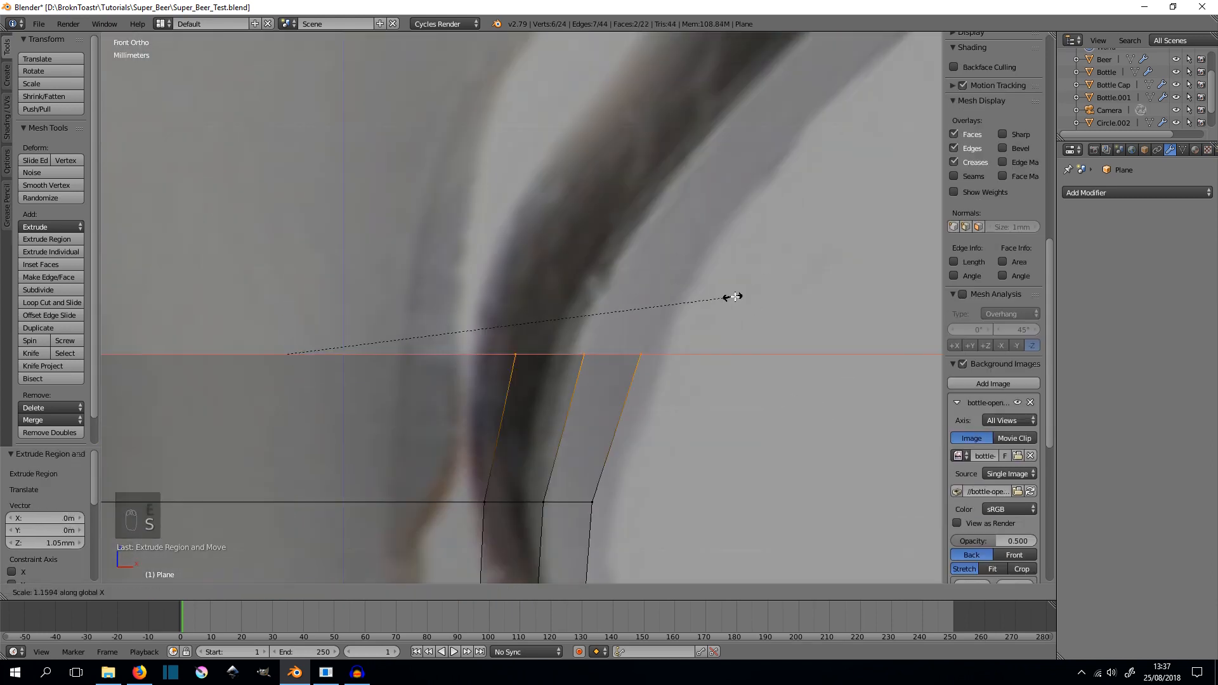
pyautogui.click(768, 318)
# - Extrude the next segment where the neck flares and widen it along X to the reference
pyautogui.press('e')
pyautogui.click(782, 164)
pyautogui.press('s')
pyautogui.press('x')
pyautogui.click(222, 184)
# - Extrude the profile 2.61 mm upward into the lower part of the opener's head and widen it along X
pyautogui.press('n')
pyautogui.scroll(-5, 698, 235)
pyautogui.press('e')
pyautogui.press('z')
pyautogui.click(808, 248)
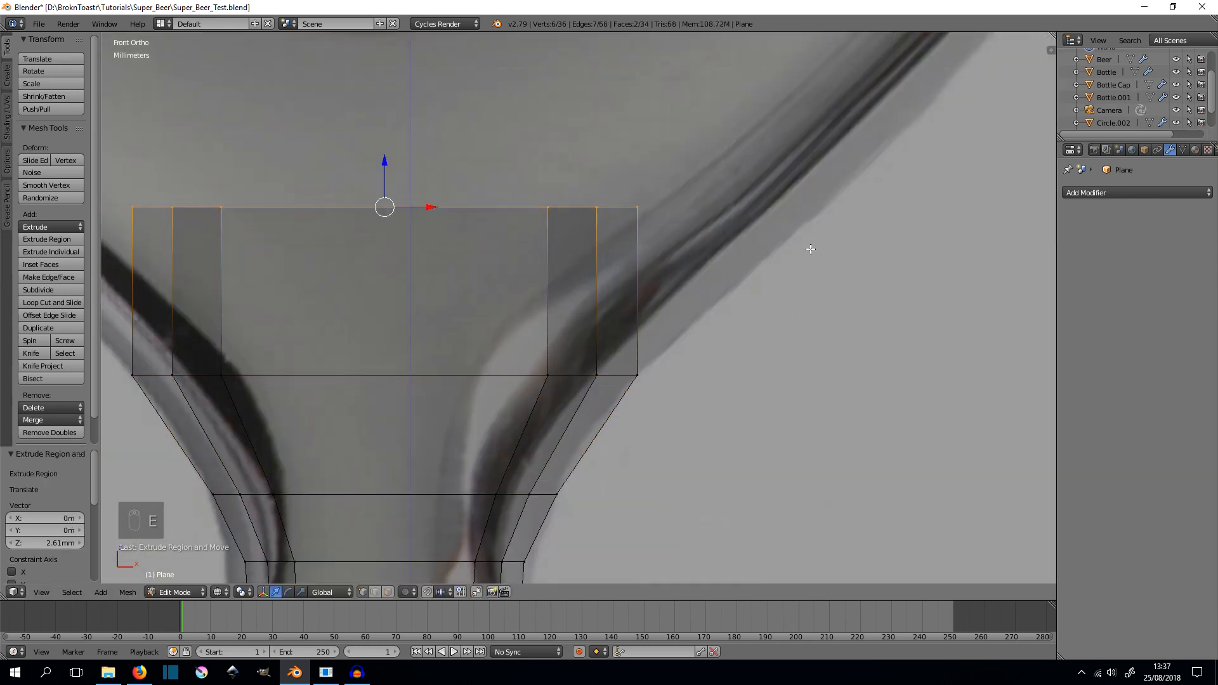
pyautogui.press('s')
pyautogui.press('x')
# - Extrude the head up to the lower edge of the opening and widen it along X to the outline
pyautogui.keyDown('shift'); pyautogui.moveTo(987, 217); pyautogui.dragTo(749, 500, button='middle'); pyautogui.keyUp('shift')
pyautogui.press('e')
pyautogui.click(812, 238)
pyautogui.press('s')
pyautogui.press('x')
pyautogui.click(831, 130)
# - Extrude the head past the lower edge of the opening and scale the new end along X to the outline
pyautogui.keyDown('shift'); pyautogui.moveTo(948, 122); pyautogui.dragTo(904, 402, button='middle'); pyautogui.keyUp('shift')
pyautogui.press('e')
pyautogui.click(881, 240)
pyautogui.press('s')
pyautogui.press('x')
pyautogui.click(666, 216)
pyautogui.click(558, 210)
# - Extrude another segment at the head's widest part, scale it along X and lower it along Z
pyautogui.press('e')
pyautogui.click(491, 62)
pyautogui.press('s')
pyautogui.press('x')
pyautogui.click(839, 120)
pyautogui.press('g')
pyautogui.press('z')
pyautogui.click(858, 193)
# - Extrude the head 2.2 mm upward beside the upper half of the opening and narrow it along X
pyautogui.keyDown('shift'); pyautogui.moveTo(859, 193); pyautogui.dragTo(907, 334, button='middle'); pyautogui.keyUp('shift')
pyautogui.press('e')
pyautogui.click(1000, 261)
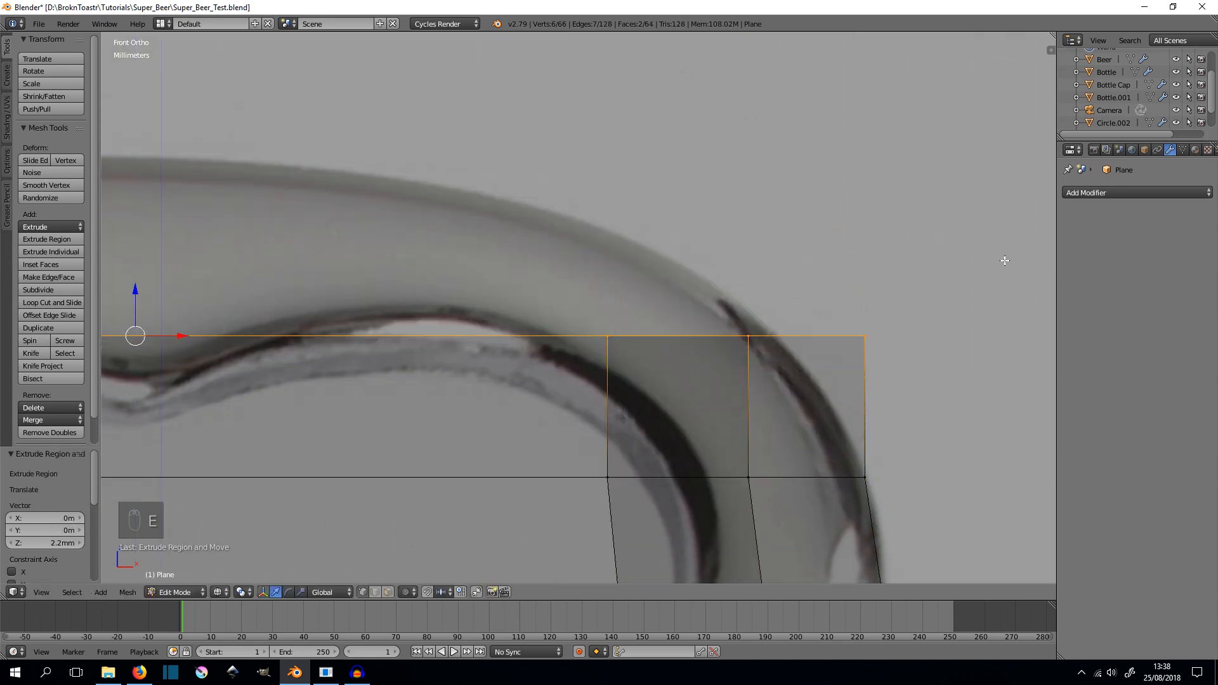
pyautogui.press('s')
pyautogui.press('x')
pyautogui.click(916, 288)
# - Extrude two segments along the head's upper shoulder, the second 1.03 mm high, narrowing each along X to the curve
pyautogui.press('e')
pyautogui.click(844, 254)
pyautogui.press('s')
pyautogui.press('x')
pyautogui.click(793, 235)
pyautogui.keyDown('shift'); pyautogui.moveTo(791, 234); pyautogui.dragTo(884, 272, button='middle'); pyautogui.keyUp('shift')
pyautogui.press('e')
pyautogui.click(938, 211)
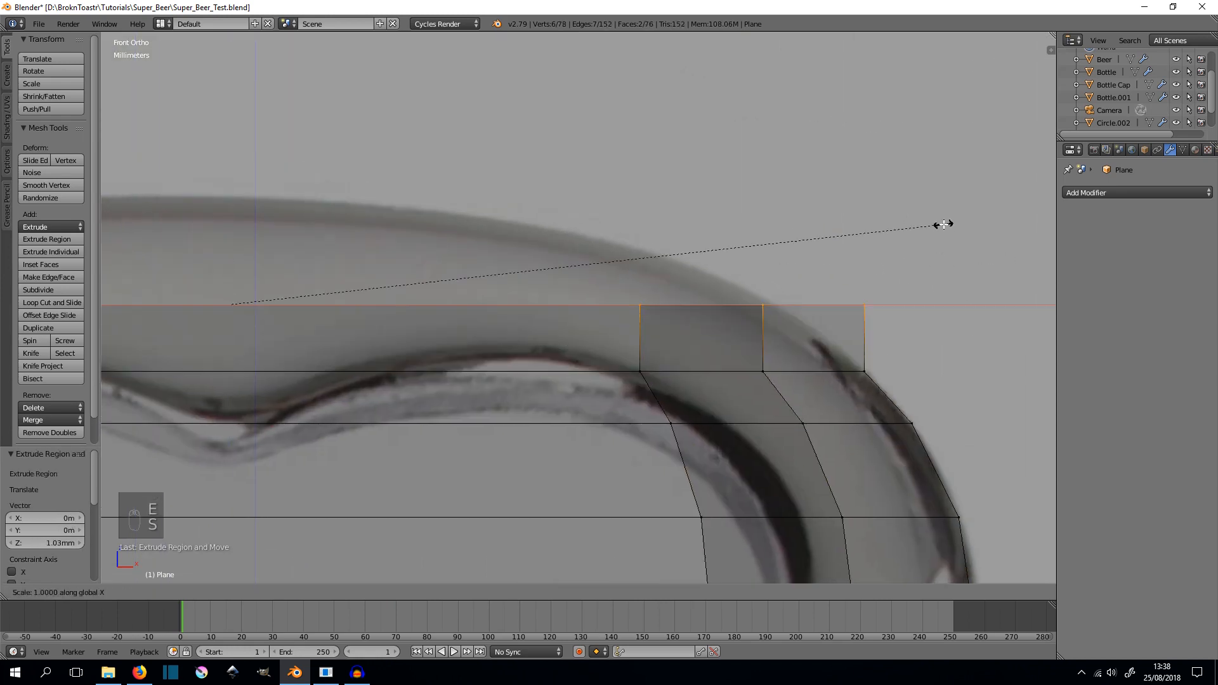
pyautogui.click(698, 231)
# - Extrude the head's top 0.413 mm, narrow it along X to about 0.12 and join its top faces into one
pyautogui.keyDown('shift'); pyautogui.moveTo(704, 236); pyautogui.dragTo(777, 279, button='middle'); pyautogui.keyUp('shift')
pyautogui.press('e')
pyautogui.click(838, 252)
pyautogui.press('s')
pyautogui.press('x')
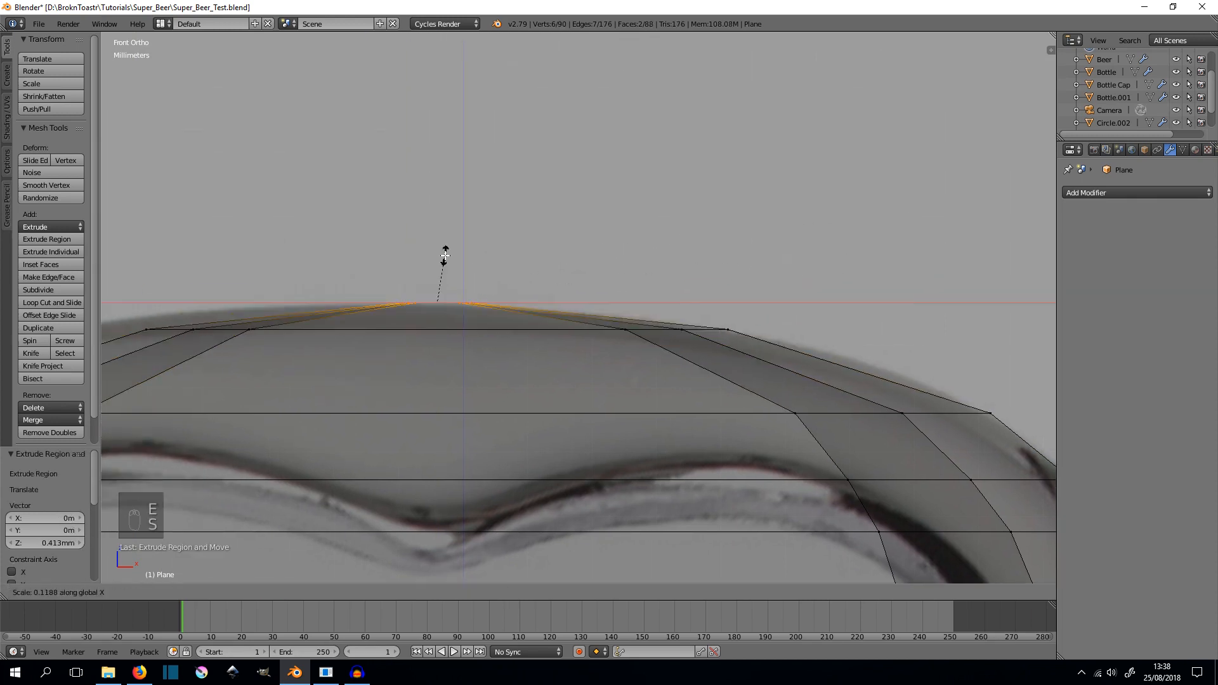
pyautogui.click(444, 257)
pyautogui.press('f')
# - Deselect everything, switch to face selection and check the opener head in solid and wireframe display
pyautogui.scroll(-7, 622, 254)
pyautogui.press('a')
pyautogui.scroll(5, 640, 355)
pyautogui.keyDown('shift'); pyautogui.moveTo(638, 334); pyautogui.dragTo(699, 194, button='middle'); pyautogui.keyUp('shift')
pyautogui.click(387, 592)
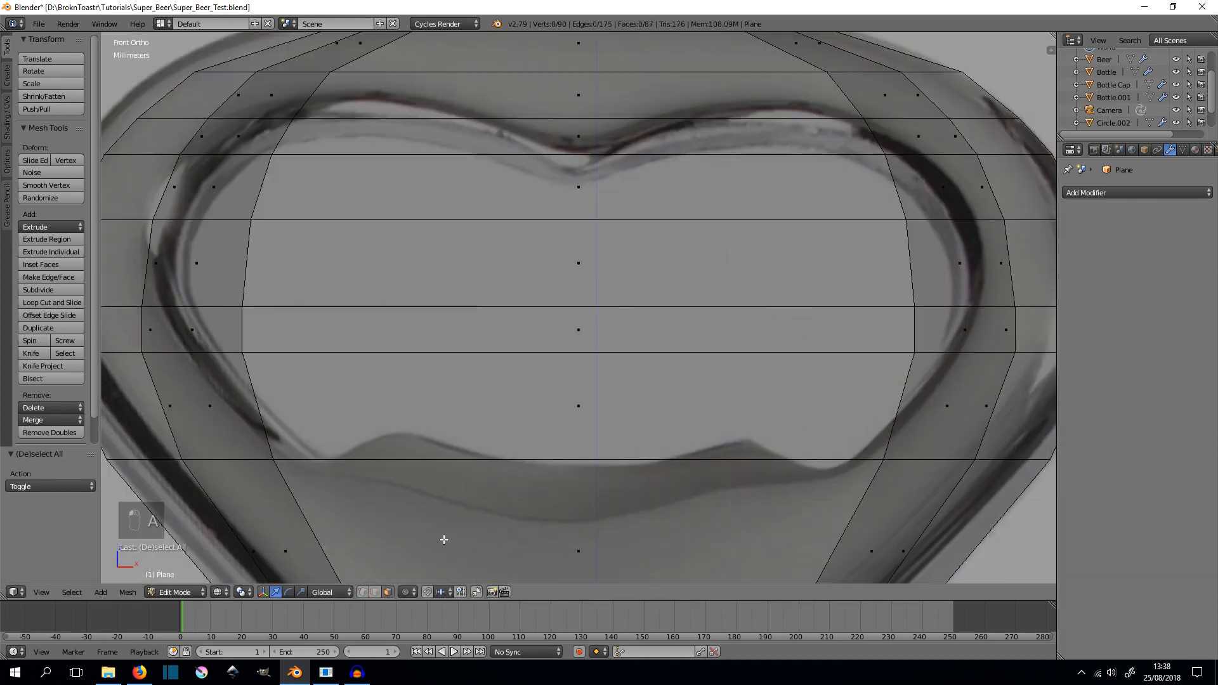
pyautogui.press('z')
pyautogui.moveTo(920, 356); pyautogui.dragTo(823, 394, button='middle')
pyautogui.scroll(-7, 823, 394)
pyautogui.press('KP_1')
pyautogui.press('z')
pyautogui.scroll(5, 657, 324)
pyautogui.scroll(-3, 628, 310)
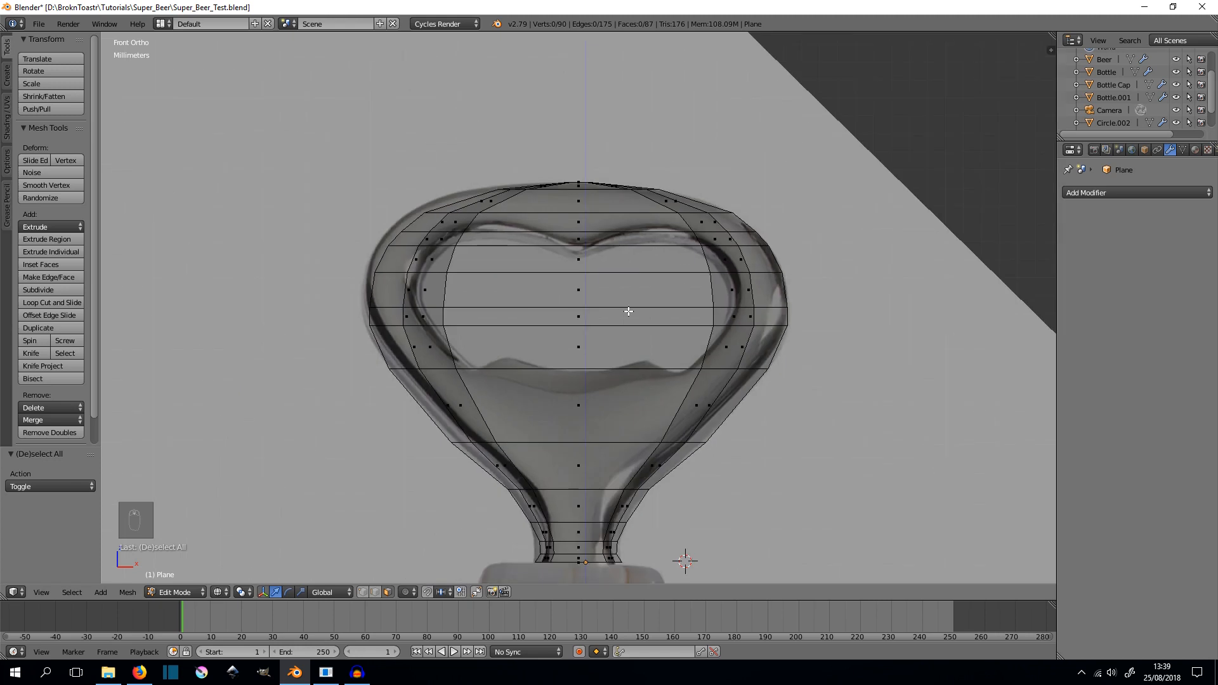
# - Add a loop cut to the opener head at its top and slide it into place
pyautogui.scroll(4, 628, 305)
pyautogui.keyDown('shift'); pyautogui.moveTo(617, 137); pyautogui.dragTo(607, 123, button='middle'); pyautogui.keyUp('shift')
pyautogui.hotkey('ctrl', 'r')
pyautogui.click(606, 124)
pyautogui.click(844, 144)
pyautogui.press('a')
pyautogui.scroll(-4, 730, 190)
pyautogui.hotkey('ctrl', 'r')
pyautogui.click(560, 213)
pyautogui.rightClick(584, 266)
pyautogui.press('g')
pyautogui.rightClick(544, 320)
pyautogui.hotkey('ctrl', 'z')
# - Add another loop cut in the middle of the opener head, slide it sideways and check the mesh in wireframe
pyautogui.hotkey('ctrl', 'r')
pyautogui.click(589, 307)
pyautogui.click(470, 307)
pyautogui.press('z')
pyautogui.moveTo(482, 309)
pyautogui.mouseDown(button='middle')
pyautogui.moveTo(720, 340)
pyautogui.moveTo(547, 332)
pyautogui.mouseUp(button='middle')
pyautogui.press('KP_1')
pyautogui.press('z')
# - Select the faces covering the opening in face selection mode, through the whole head, and delete them
pyautogui.scroll(2, 546, 332)
pyautogui.press('z')
pyautogui.click(388, 592)
pyautogui.press('z')
pyautogui.press('z')
pyautogui.press('z')
pyautogui.press('b')
pyautogui.moveTo(621, 368); pyautogui.dragTo(544, 204)
pyautogui.press('Delete')
pyautogui.moveTo(839, 284); pyautogui.dragTo(642, 267, button='middle')
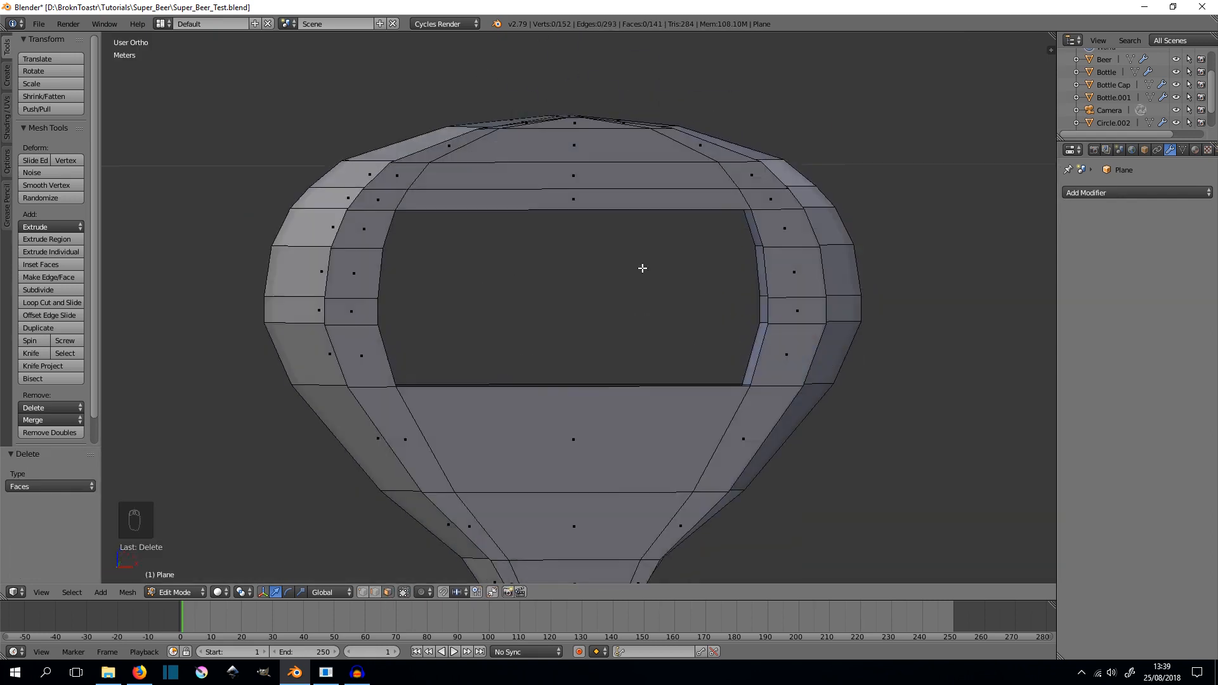
# - Add centred vertical loop cuts through the head, one below the opening and one above it
pyautogui.press('KP_1')
pyautogui.press('z')
pyautogui.press('z')
pyautogui.hotkey('ctrl', 'r')
pyautogui.click(569, 448)
pyautogui.rightClick(568, 448)
pyautogui.press('a')
pyautogui.hotkey('ctrl', 'r')
pyautogui.click(582, 180)
pyautogui.rightClick(581, 180)
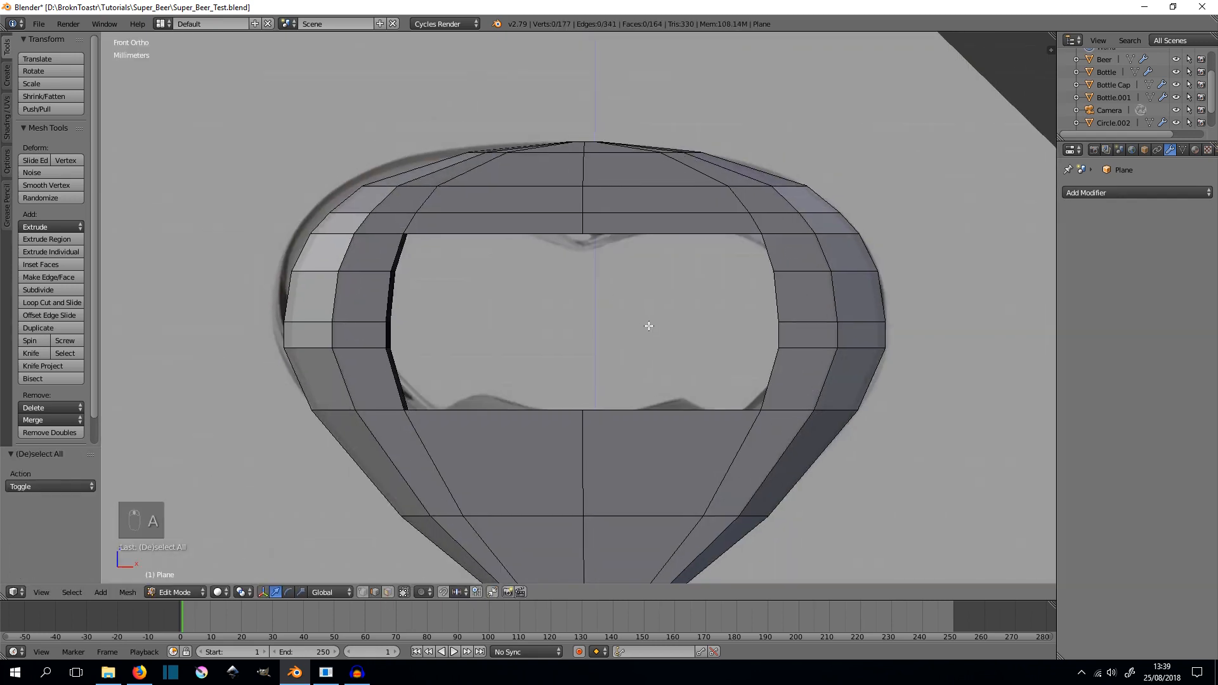
# - Add a Subdivision Surface modifier to the opener head with 3 view and 3 render subdivisions
pyautogui.press('Tab')
pyautogui.click(1136, 192)
pyautogui.click(926, 401)
pyautogui.moveTo(925, 401); pyautogui.dragTo(839, 261, button='middle')
pyautogui.press('KP_1')
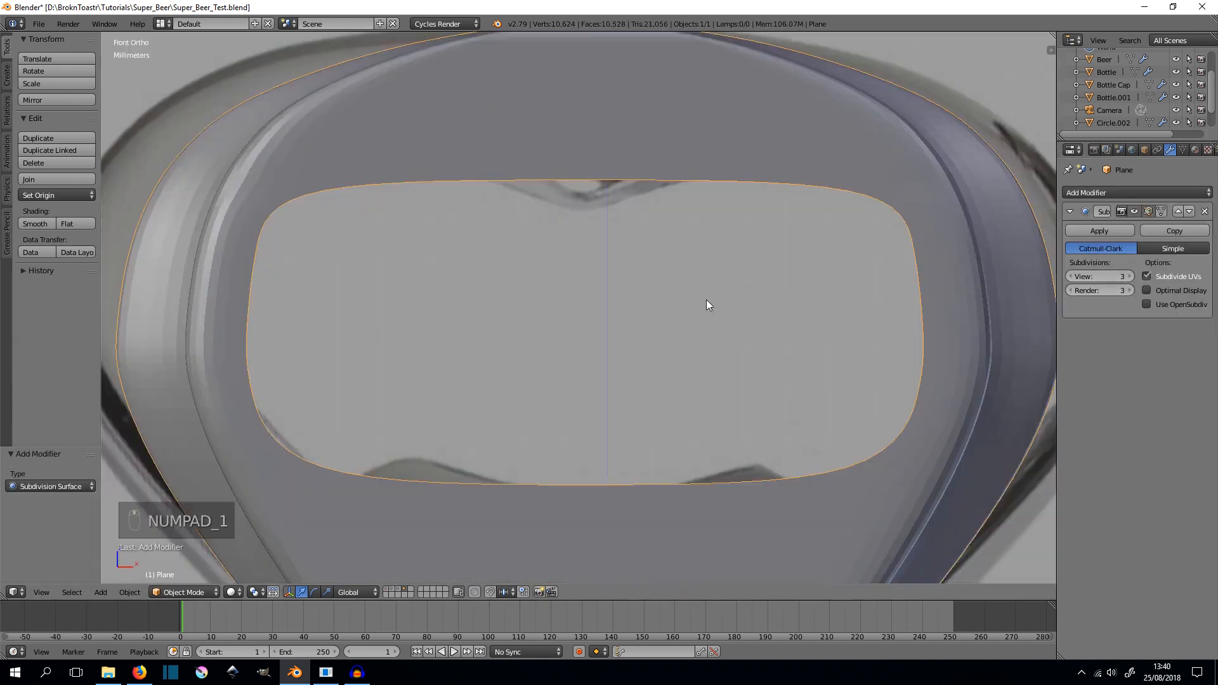
# - Move the centre vertices of the opening's upper edge down 0.865 mm along Z
pyautogui.press('Tab')
pyautogui.press('z')
pyautogui.press('z')
pyautogui.rightClick(582, 189)
pyautogui.press('KP_1')
pyautogui.press('g')
pyautogui.press('z')
pyautogui.click(603, 259)
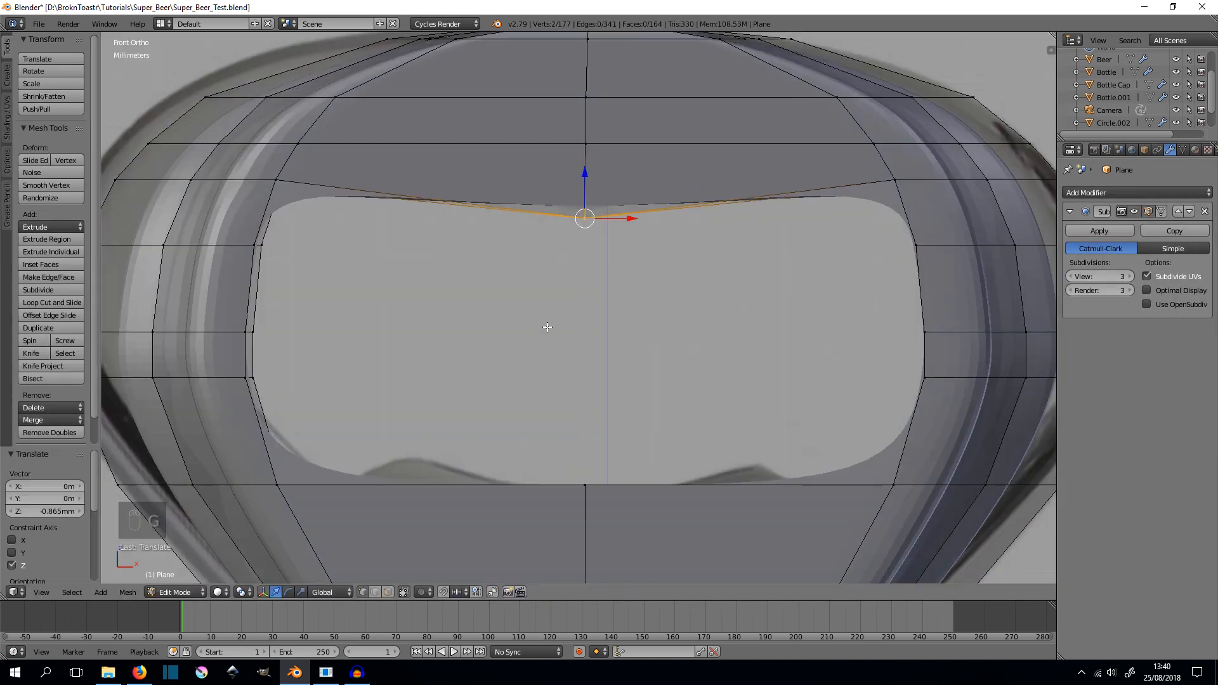
# - Add a centred vertical loop cut on each side of the middle line below the opening
pyautogui.keyDown('shift'); pyautogui.moveTo(546, 327); pyautogui.dragTo(532, 247, button='middle'); pyautogui.keyUp('shift')
pyautogui.press('a')
pyautogui.hotkey('ctrl', 'r')
pyautogui.click(473, 446)
pyautogui.rightClick(473, 446)
pyautogui.press('a')
pyautogui.hotkey('ctrl', 'r')
pyautogui.click(736, 416)
pyautogui.rightClick(736, 416)
pyautogui.press('z')
pyautogui.keyDown('alt'); pyautogui.keyDown('shift'); pyautogui.rightClick(449, 388); pyautogui.keyUp('shift'); pyautogui.keyUp('alt')
pyautogui.press('z')
pyautogui.press('g')
pyautogui.press('z')
pyautogui.rightClick(638, 397)
pyautogui.scroll(-4, 660, 489)
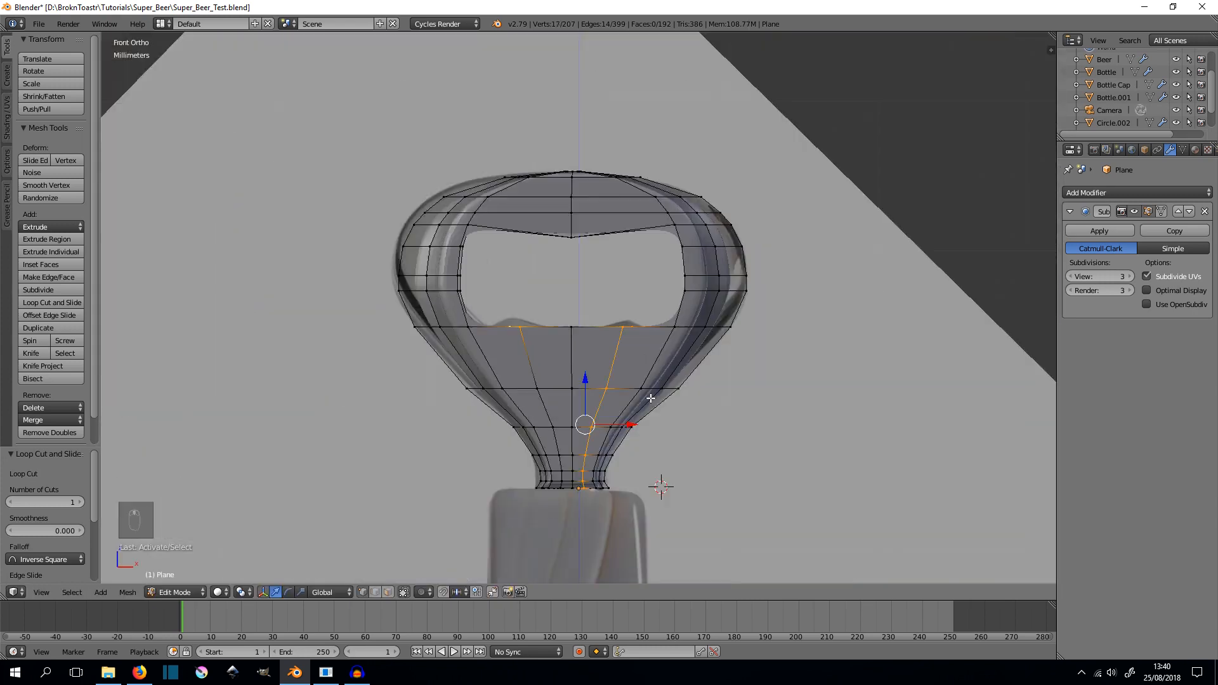
# - Raise the new loop vertices on the opening's lower edge 0.817 mm along Z and scale them slightly to match the reference bumps
pyautogui.scroll(6, 678, 379)
pyautogui.press('a')
pyautogui.moveTo(177, 343); pyautogui.dragTo(289, 438)
pyautogui.press('g')
pyautogui.press('z')
pyautogui.click(393, 406)
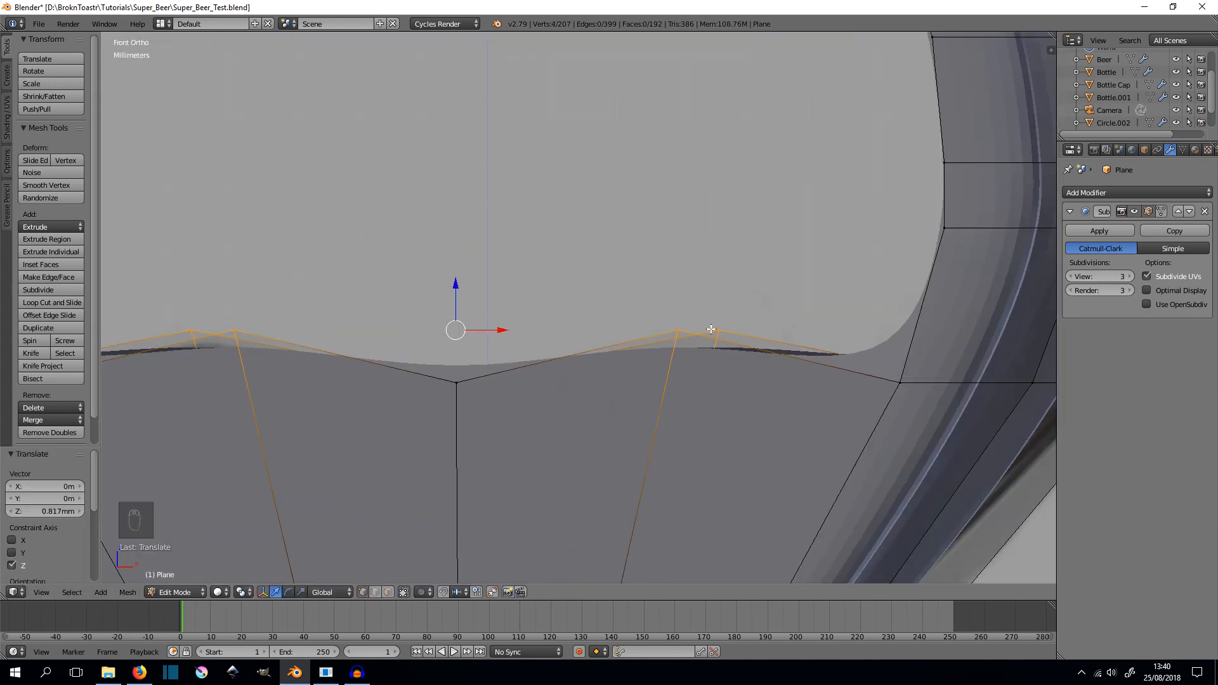
pyautogui.press('s')
pyautogui.click(704, 331)
# - Lower the centre vertices of the opening's lower edge 1.31 mm along Z
pyautogui.scroll(-3, 571, 374)
pyautogui.moveTo(571, 374); pyautogui.dragTo(560, 392, button='middle')
pyautogui.press('KP_1')
pyautogui.press('z')
pyautogui.press('a')
pyautogui.press('b')
pyautogui.moveTo(485, 333); pyautogui.dragTo(536, 377)
pyautogui.press('g')
pyautogui.press('z')
pyautogui.click(546, 430)
pyautogui.press('z')
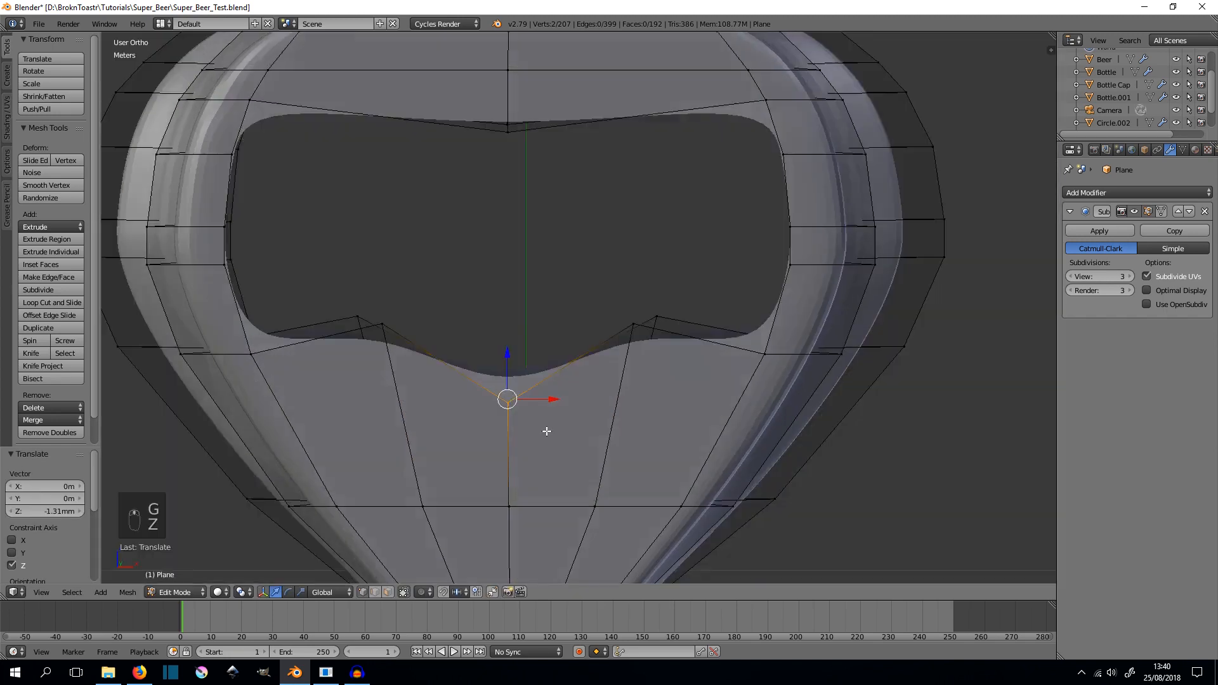
# - Fill the two inner faces on either side of the dip in the opening's lower edge
pyautogui.moveTo(418, 329); pyautogui.dragTo(446, 378, button='middle')
pyautogui.scroll(4, 508, 380)
pyautogui.press('f')
pyautogui.keyDown('shift'); pyautogui.moveTo(585, 395); pyautogui.dragTo(513, 343, button='middle'); pyautogui.keyUp('shift')
pyautogui.keyDown('shift'); pyautogui.rightClick(641, 352); pyautogui.keyUp('shift')
pyautogui.press('f')
pyautogui.scroll(-2, 641, 356)
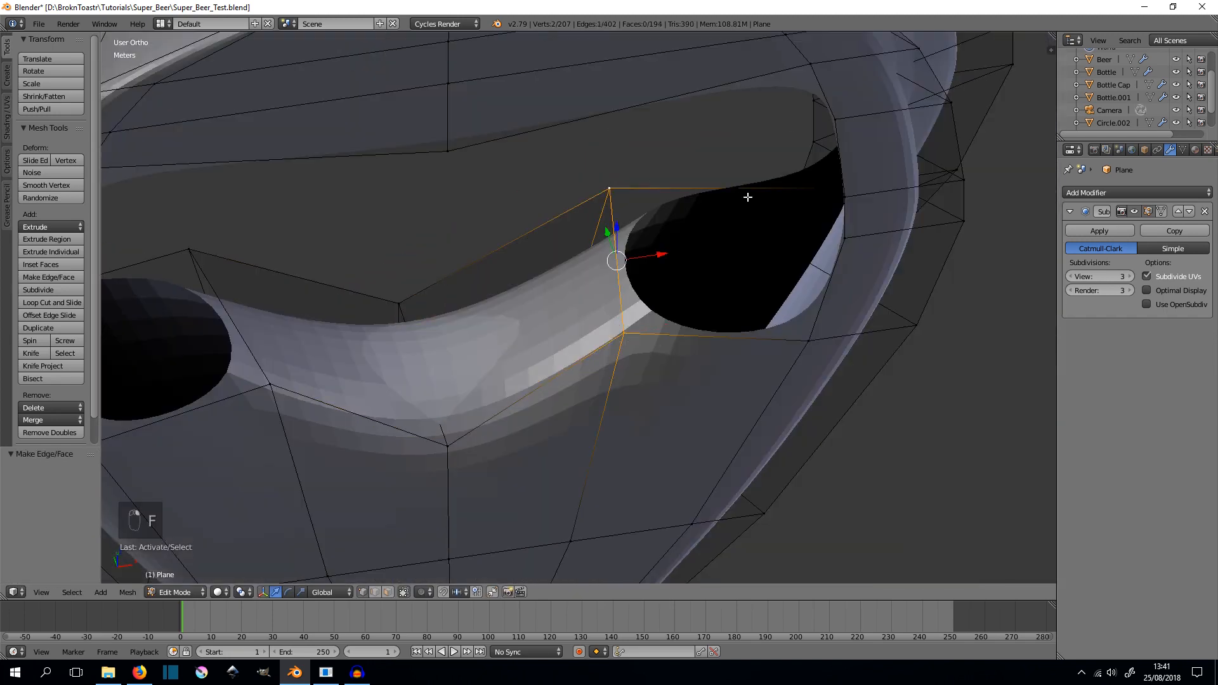
# - Fill the inner faces from one lower bump through the adjacent lower corner of the opening
pyautogui.keyDown('shift'); pyautogui.rightClick(848, 194); pyautogui.keyUp('shift')
pyautogui.hotkey('ctrl', 'z')
pyautogui.moveTo(848, 194); pyautogui.dragTo(726, 182, button='middle')
pyautogui.keyDown('shift'); pyautogui.rightClick(732, 276); pyautogui.keyUp('shift')
pyautogui.keyDown('shift'); pyautogui.rightClick(775, 390); pyautogui.keyUp('shift')
pyautogui.press('f')
pyautogui.rightClick(775, 390)
pyautogui.moveTo(674, 340); pyautogui.dragTo(396, 337, button='middle')
pyautogui.press('z')
pyautogui.press('z')
pyautogui.keyDown('ctrl'); pyautogui.rightClick(585, 191); pyautogui.keyUp('ctrl')
pyautogui.hotkey('ctrl', 'z')
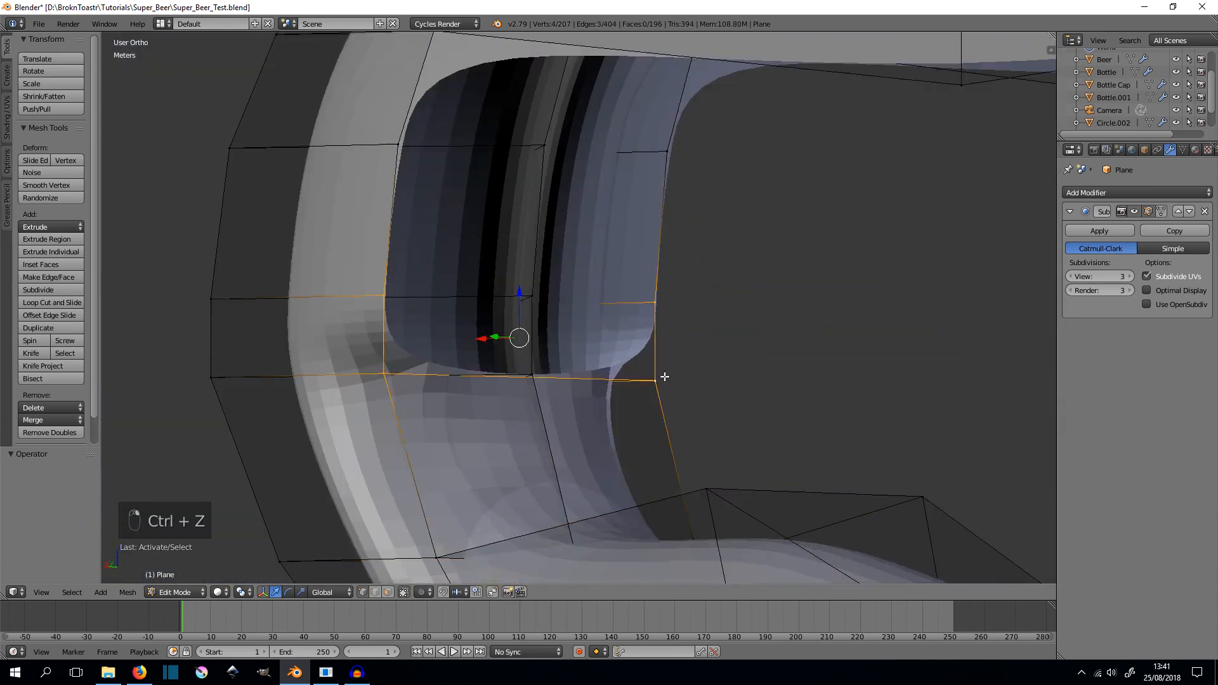
# - Fill the inner faces up that side wall of the opening and along the first half of its upper edge
pyautogui.press('f')
pyautogui.moveTo(664, 377); pyautogui.dragTo(634, 343, button='middle')
pyautogui.rightClick(416, 274)
pyautogui.keyDown('shift'); pyautogui.rightClick(718, 281); pyautogui.keyUp('shift')
pyautogui.press('f')
pyautogui.keyDown('shift'); pyautogui.rightClick(448, 258); pyautogui.keyUp('shift')
pyautogui.moveTo(704, 394); pyautogui.dragTo(425, 193, button='middle')
pyautogui.keyDown('shift'); pyautogui.rightClick(289, 163); pyautogui.keyUp('shift')
pyautogui.keyDown('shift'); pyautogui.rightClick(227, 280); pyautogui.keyUp('shift')
pyautogui.press('f')
pyautogui.keyDown('shift'); pyautogui.moveTo(455, 413); pyautogui.dragTo(939, 253, button='middle'); pyautogui.keyUp('shift')
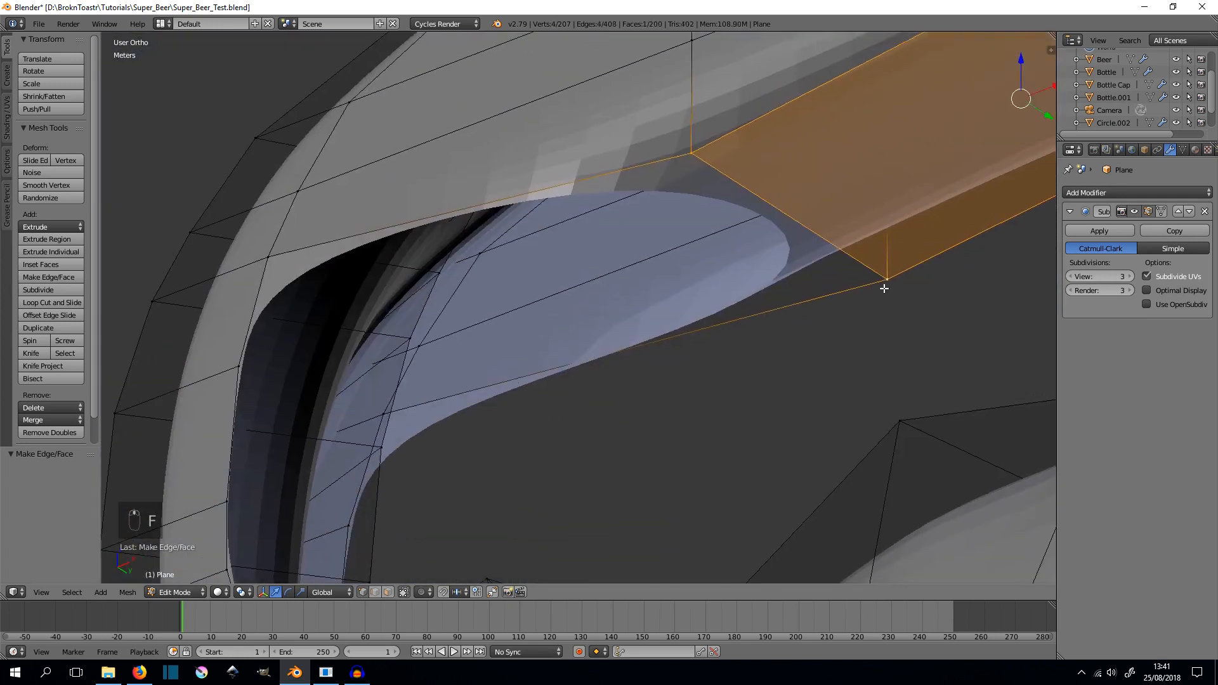
# - Fill the other half of the opening's upper inner edge and the first face of the adjoining side wall
pyautogui.rightClick(885, 283)
pyautogui.keyDown('shift'); pyautogui.rightClick(693, 155); pyautogui.keyUp('shift')
pyautogui.keyDown('shift'); pyautogui.rightClick(269, 259); pyautogui.keyUp('shift')
pyautogui.moveTo(633, 441); pyautogui.dragTo(740, 217, button='middle')
pyautogui.keyDown('shift'); pyautogui.rightClick(740, 218); pyautogui.keyUp('shift')
pyautogui.press('f')
pyautogui.moveTo(770, 340); pyautogui.dragTo(717, 254, button='middle')
pyautogui.keyDown('shift'); pyautogui.moveTo(717, 186); pyautogui.dragTo(888, 298, button='middle'); pyautogui.keyUp('shift')
pyautogui.scroll(-1, 764, 310)
pyautogui.rightClick(780, 256)
pyautogui.press('f')
# - Fill the remaining inner faces down the open side wall to the lower bump, closing the rim of the opening
pyautogui.rightClick(551, 390)
pyautogui.moveTo(793, 403); pyautogui.dragTo(785, 449, button='middle')
pyautogui.scroll(-3, 785, 449)
pyautogui.keyDown('shift'); pyautogui.rightClick(720, 285); pyautogui.keyUp('shift')
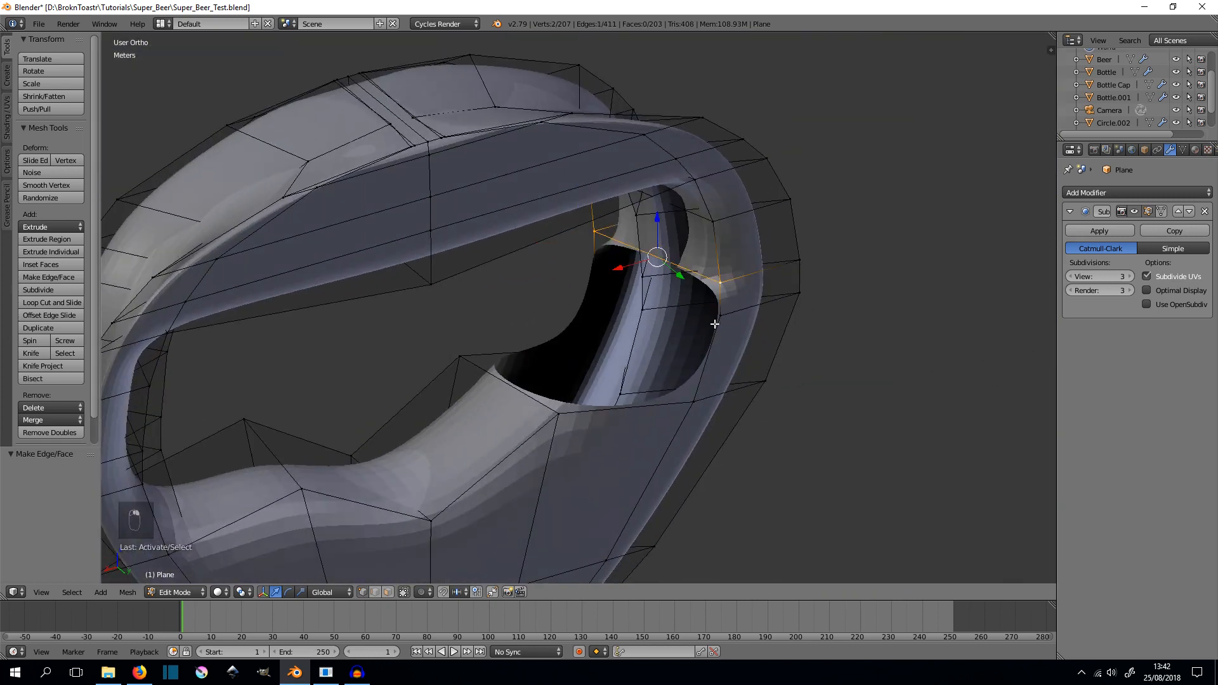
pyautogui.press('f')
pyautogui.rightClick(594, 264)
pyautogui.keyDown('shift'); pyautogui.rightClick(720, 315); pyautogui.keyUp('shift')
pyautogui.press('f')
pyautogui.rightClick(693, 402)
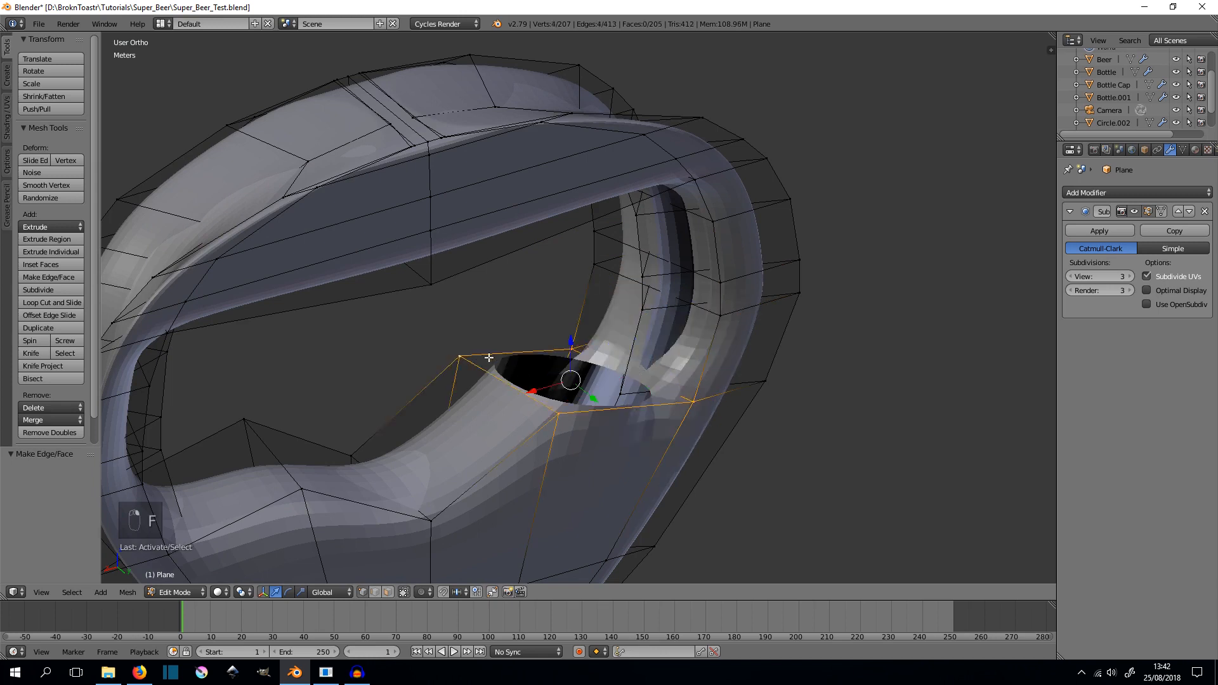
pyautogui.press('f')
# - Select the edge loop along the opening's sides and turn off the background images in front view
pyautogui.moveTo(558, 413); pyautogui.dragTo(697, 324, button='middle')
pyautogui.press('z')
pyautogui.press('z')
pyautogui.keyDown('alt'); pyautogui.rightClick(697, 325); pyautogui.keyUp('alt')
pyautogui.press('KP_1')
pyautogui.press('n')
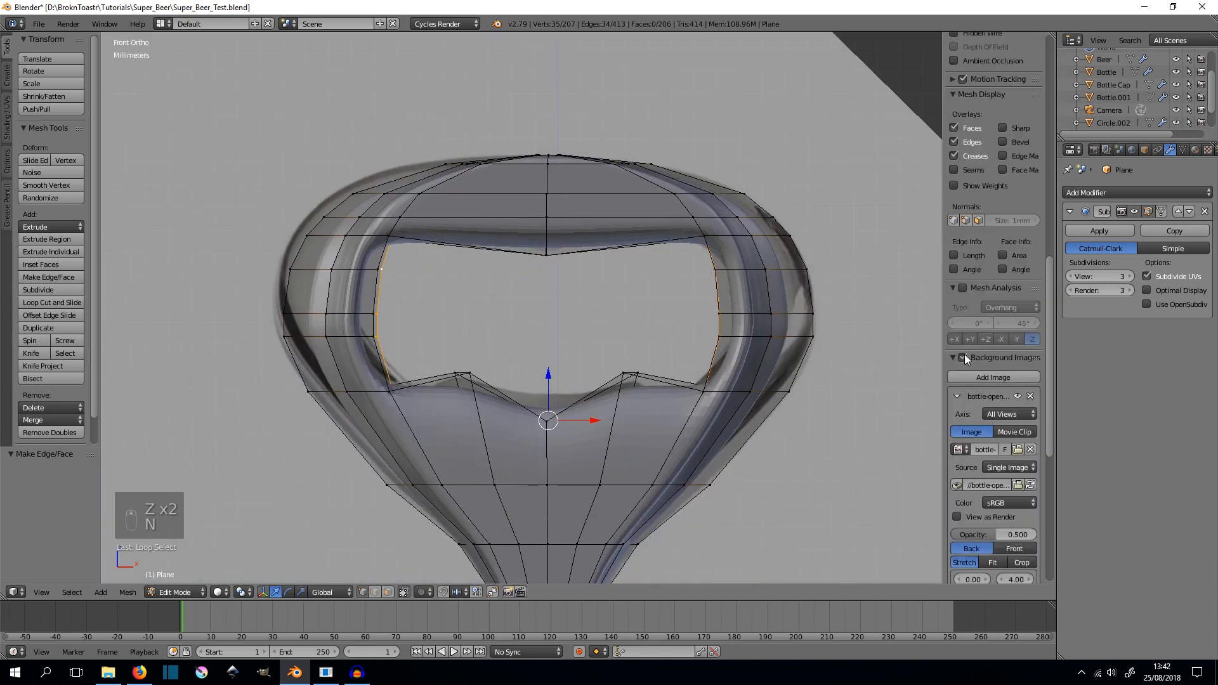
pyautogui.press('z')
pyautogui.press('z')
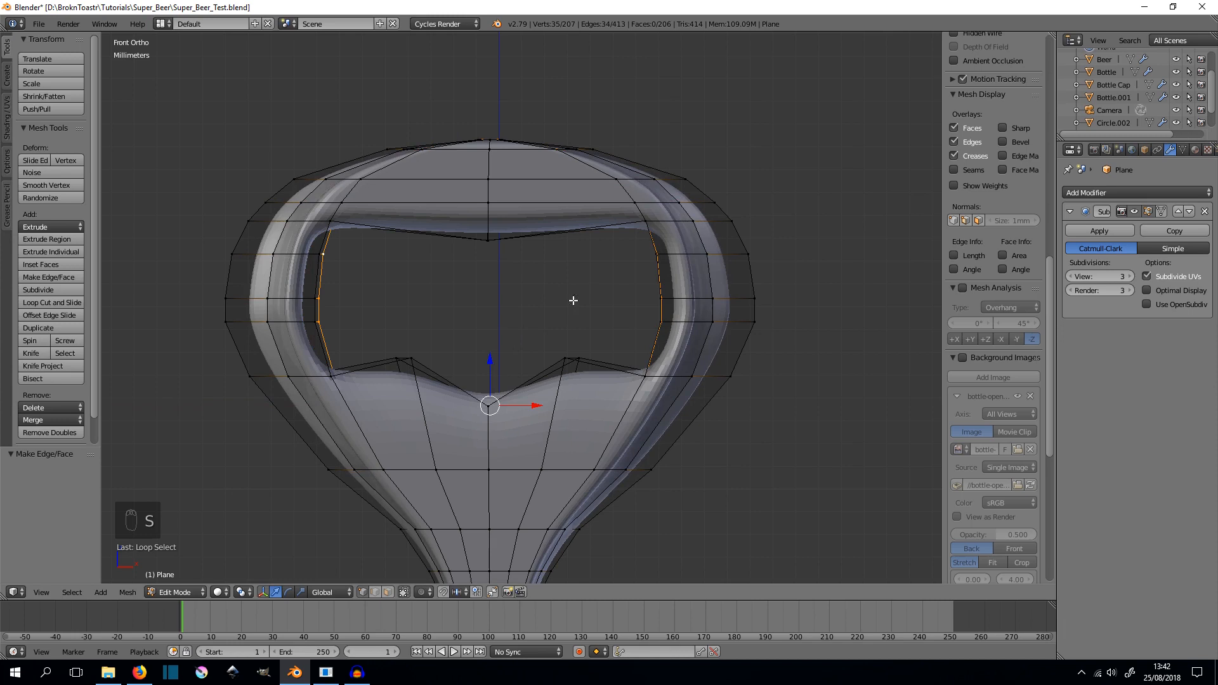
# - Scale the selected edge loop on the sides of the opener's opening along the X axis and save the file
pyautogui.scroll(-1, 603, 284)
pyautogui.moveTo(603, 285); pyautogui.dragTo(682, 296, button='middle')
pyautogui.press('KP_1')
pyautogui.press('s')
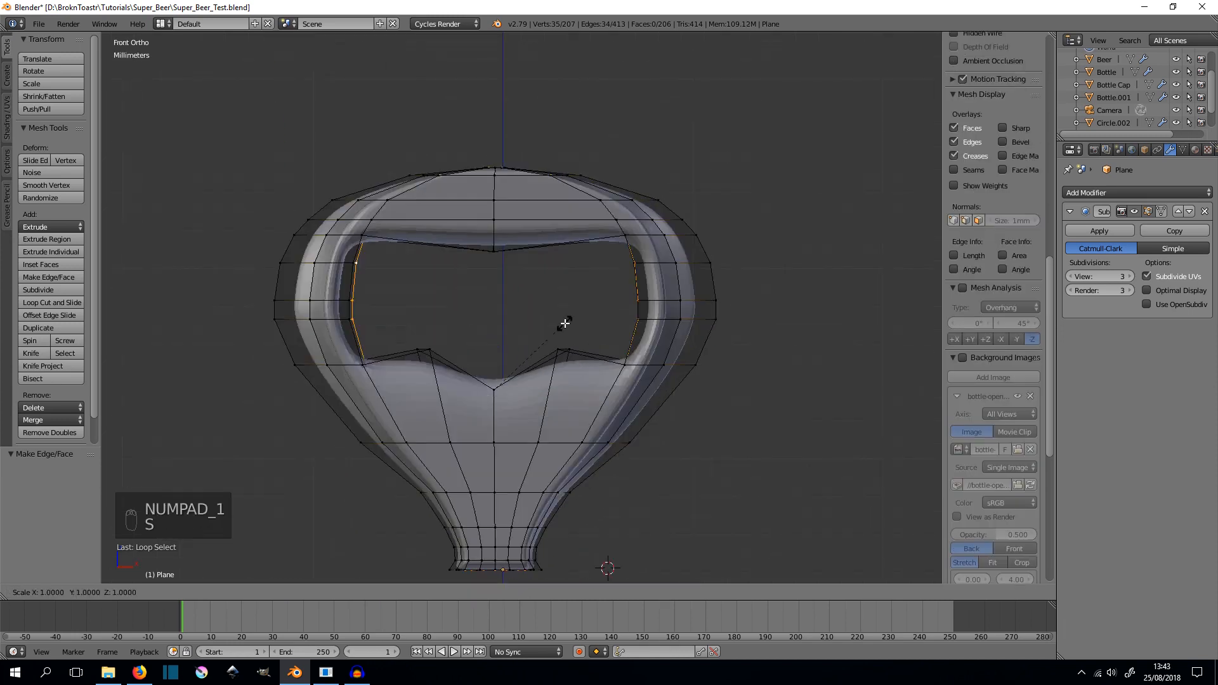
pyautogui.press('x')
pyautogui.click(583, 320)
pyautogui.moveTo(589, 321); pyautogui.dragTo(507, 325, button='middle')
pyautogui.press('Tab')
pyautogui.scroll(-5, 596, 317)
pyautogui.hotkey('ctrl', 's')
# - Turn the background images back on in front view and deselect everything
pyautogui.moveTo(596, 318)
pyautogui.mouseDown(button='middle')
pyautogui.moveTo(619, 317)
pyautogui.moveTo(599, 313)
pyautogui.mouseUp(button='middle')
pyautogui.press('KP_1')
pyautogui.press('z')
pyautogui.press('z')
pyautogui.press('Tab')
pyautogui.press('Tab')
pyautogui.press('n')
pyautogui.press('n')
pyautogui.click(962, 167)
pyautogui.press('n')
pyautogui.scroll(6, 622, 279)
pyautogui.press('a')
# - Add a cylinder mesh and shrink it beside the opener's neck, with a final scale factor of 0.08
pyautogui.hotkey('shift', 'a')
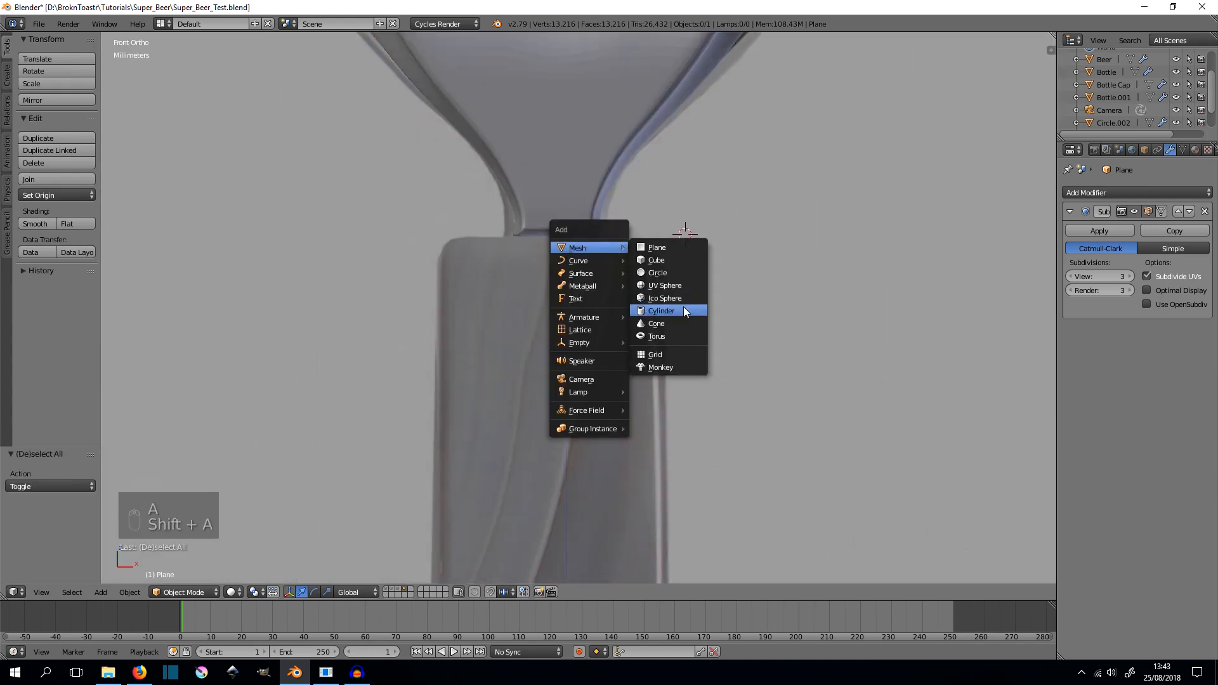
pyautogui.click(683, 308)
pyautogui.scroll(-20, 669, 292)
pyautogui.press('s')
pyautogui.click(583, 298)
pyautogui.scroll(20, 584, 299)
pyautogui.press('s')
pyautogui.click(641, 267)
pyautogui.scroll(6, 652, 255)
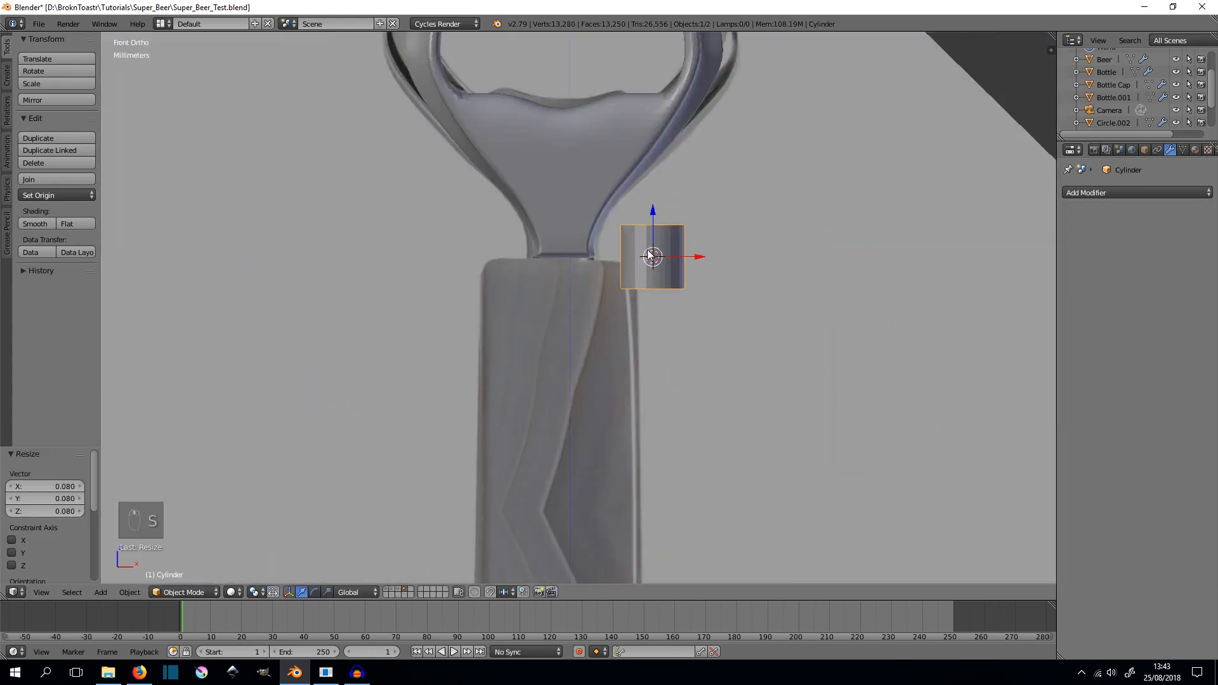
# - Move the cylinder along X and Z towards the joint between head and handle and resize it
pyautogui.press('s')
pyautogui.press('g')
pyautogui.press('x')
pyautogui.click(646, 194)
pyautogui.press('g')
pyautogui.press('z')
pyautogui.click(673, 339)
pyautogui.press('s')
pyautogui.click(703, 315)
# - Align the cylinder in Z and X under the opener's neck and scale it to fit the neck
pyautogui.press('g')
pyautogui.press('z')
pyautogui.click(697, 194)
pyautogui.press('g')
pyautogui.press('x')
pyautogui.click(694, 194)
pyautogui.press('s')
pyautogui.click(733, 350)
pyautogui.press('g')
pyautogui.press('x')
pyautogui.click(732, 350)
# - Move the cylinder along Y into line with the opener head and scale it by 0.818 along X
pyautogui.moveTo(732, 350); pyautogui.dragTo(866, 339, button='middle')
pyautogui.press('g')
pyautogui.press('y')
pyautogui.click(781, 267)
pyautogui.press('KP_1')
pyautogui.press('s')
pyautogui.click(793, 248)
pyautogui.moveTo(793, 247); pyautogui.dragTo(722, 277, button='middle')
pyautogui.scroll(-6, 722, 277)
pyautogui.press('KP_1')
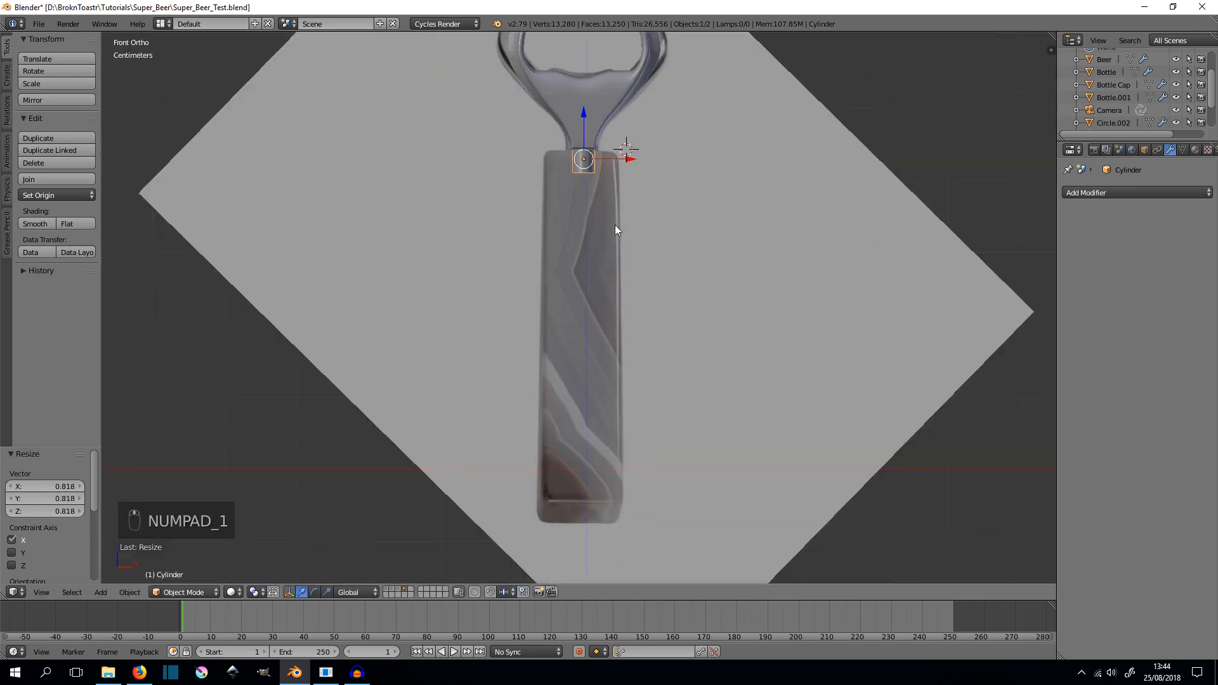
# - Extend the cylinder down the reference handle by moving its lower edge loop along Z
pyautogui.press('Tab')
pyautogui.keyDown('alt'); pyautogui.rightClick(593, 174); pyautogui.keyUp('alt')
pyautogui.press('g')
pyautogui.press('z')
pyautogui.click(663, 512)
pyautogui.press('Tab')
# - Scale the cylinder in X and Y only and add a Subdivision Surface modifier with 2 view subdivisions
pyautogui.scroll(5, 622, 176)
pyautogui.press('s')
pyautogui.hotkey('shift', 'z')
pyautogui.click(677, 392)
pyautogui.click(1177, 193)
pyautogui.click(939, 403)
pyautogui.click(1128, 278)
# - Add a loop cut around the cylinder and slide it close to the top end
pyautogui.press('Tab')
pyautogui.hotkey('ctrl', 'r')
pyautogui.click(580, 379)
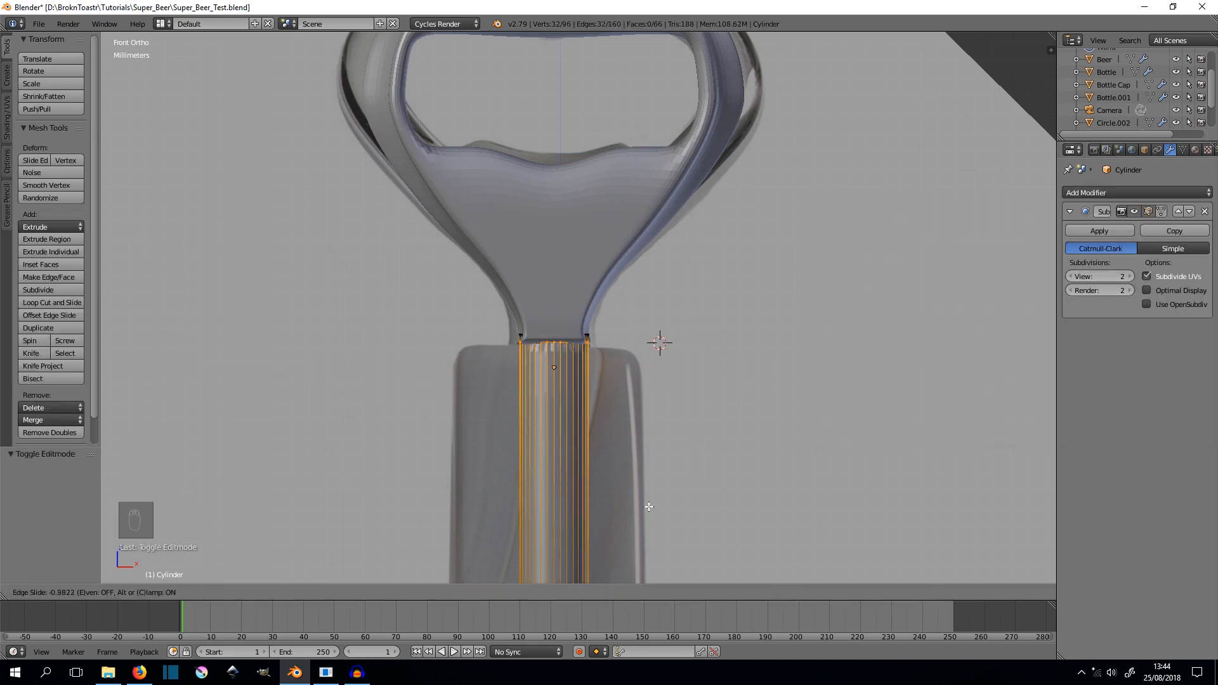
pyautogui.click(647, 505)
# - Scale the cylinder's topmost edge loop and scale the loop just below it along the X axis
pyautogui.scroll(7, 602, 333)
pyautogui.scroll(2, 655, 339)
pyautogui.keyDown('alt'); pyautogui.rightClick(664, 366); pyautogui.keyUp('alt')
pyautogui.press('s')
pyautogui.click(716, 345)
pyautogui.keyDown('alt'); pyautogui.rightClick(669, 400); pyautogui.keyUp('alt')
pyautogui.press('s')
pyautogui.press('x')
pyautogui.click(769, 406)
pyautogui.moveTo(733, 452)
pyautogui.mouseDown(button='middle')
pyautogui.moveTo(696, 467)
pyautogui.moveTo(740, 430)
pyautogui.mouseUp(button='middle')
# - Select the cylinder's whole mesh and recalculate its normals to the outside
pyautogui.press('Tab')
pyautogui.press('Tab')
pyautogui.press('a')
pyautogui.press('a')
pyautogui.press('a')
pyautogui.press('a')
pyautogui.hotkey('ctrl', 'n')
pyautogui.press('Tab')
# - Add another loop cut to the cylinder and slide it close to the bottom end
pyautogui.scroll(-11, 951, 432)
pyautogui.keyDown('shift'); pyautogui.moveTo(634, 571); pyautogui.dragTo(657, 509, button='middle'); pyautogui.keyUp('shift')
pyautogui.press('Tab')
pyautogui.press('a')
pyautogui.press('a')
pyautogui.press('a')
pyautogui.hotkey('ctrl', 'r')
pyautogui.click(635, 352)
pyautogui.click(661, 529)
pyautogui.press('Tab')
# - Examine the background plane's placement behind the bottle from several angles and return to the camera view
pyautogui.scroll(4, 664, 359)
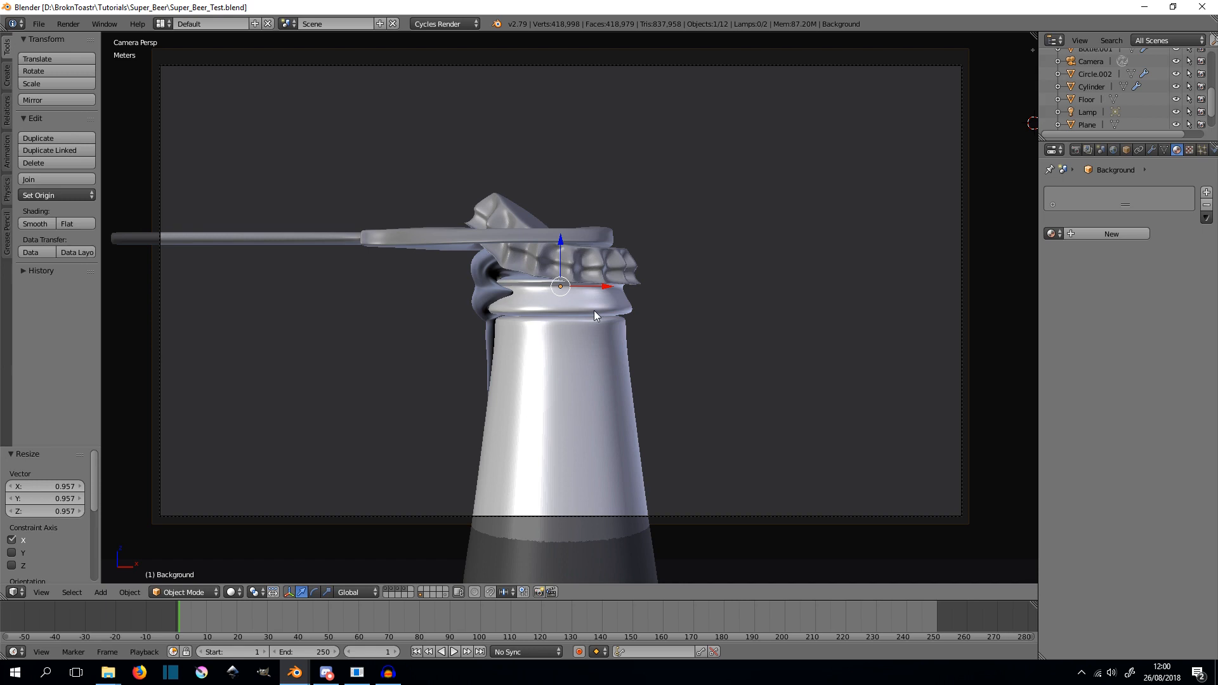
pyautogui.scroll(-1, 627, 292)
pyautogui.moveTo(625, 284); pyautogui.dragTo(609, 360, button='middle')
pyautogui.scroll(-3, 648, 293)
pyautogui.scroll(-4, 649, 293)
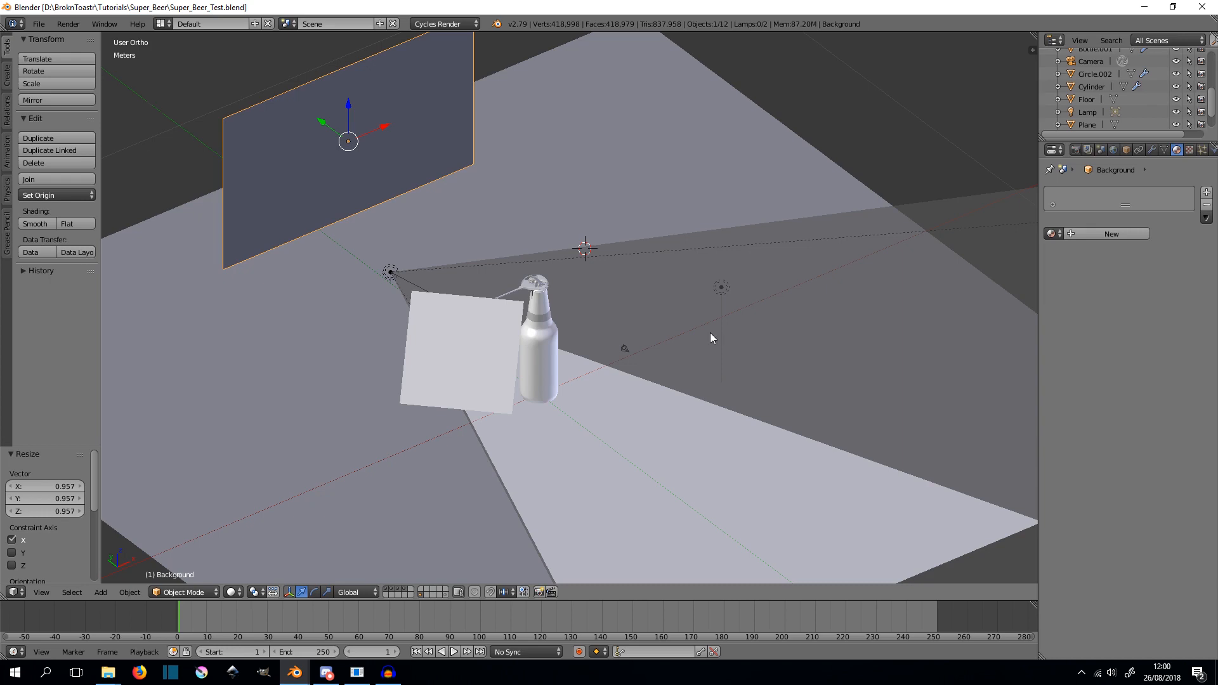
pyautogui.moveTo(712, 336); pyautogui.dragTo(647, 225, button='middle')
pyautogui.moveTo(670, 317); pyautogui.dragTo(548, 219, button='middle')
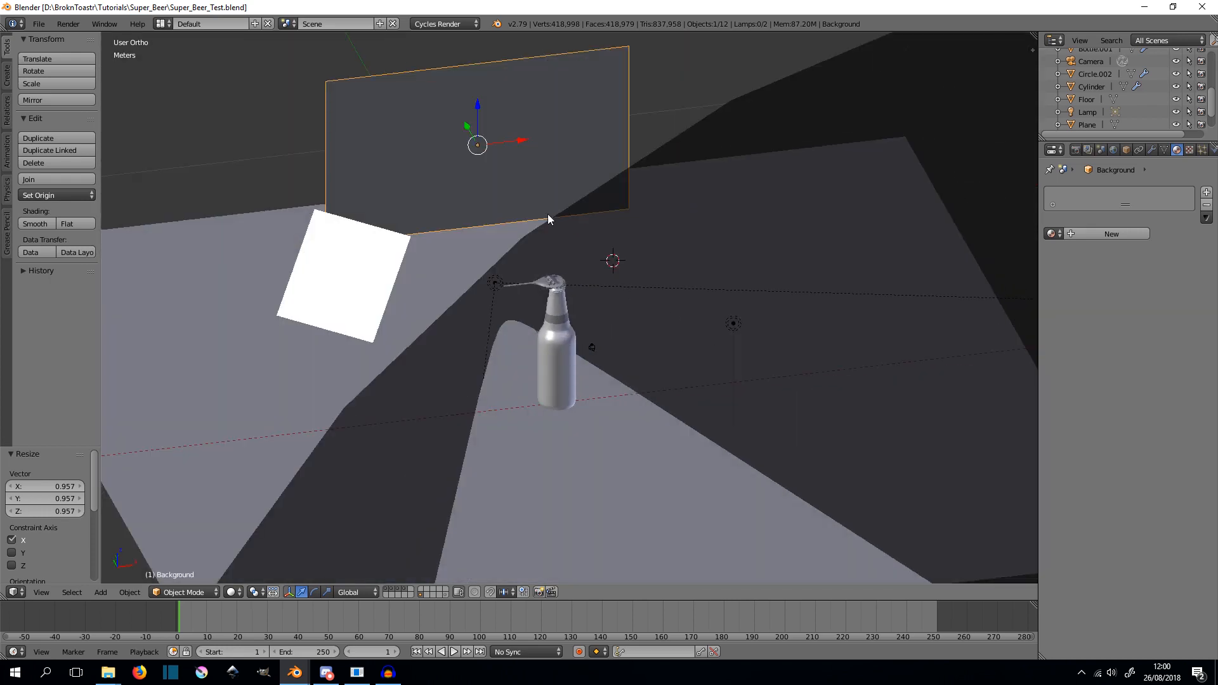
pyautogui.press('KP_0')
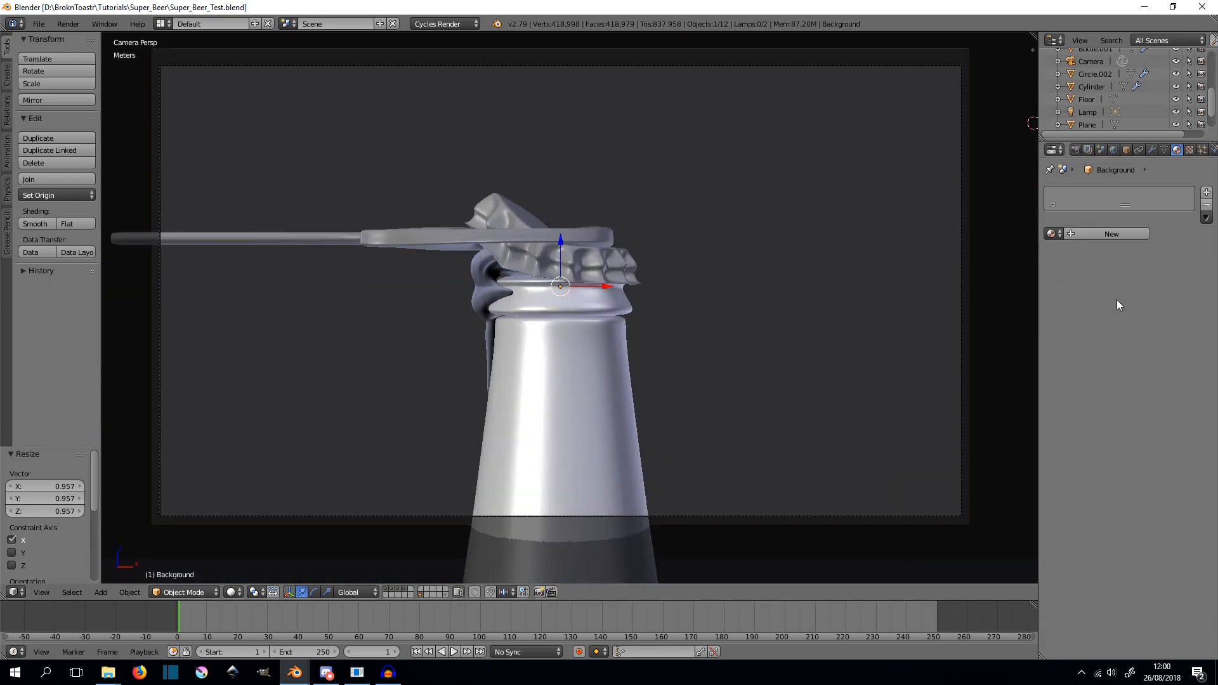
# - Create a material named Background for the background plane and split the 3D view into two side-by-side areas
pyautogui.click(1096, 234)
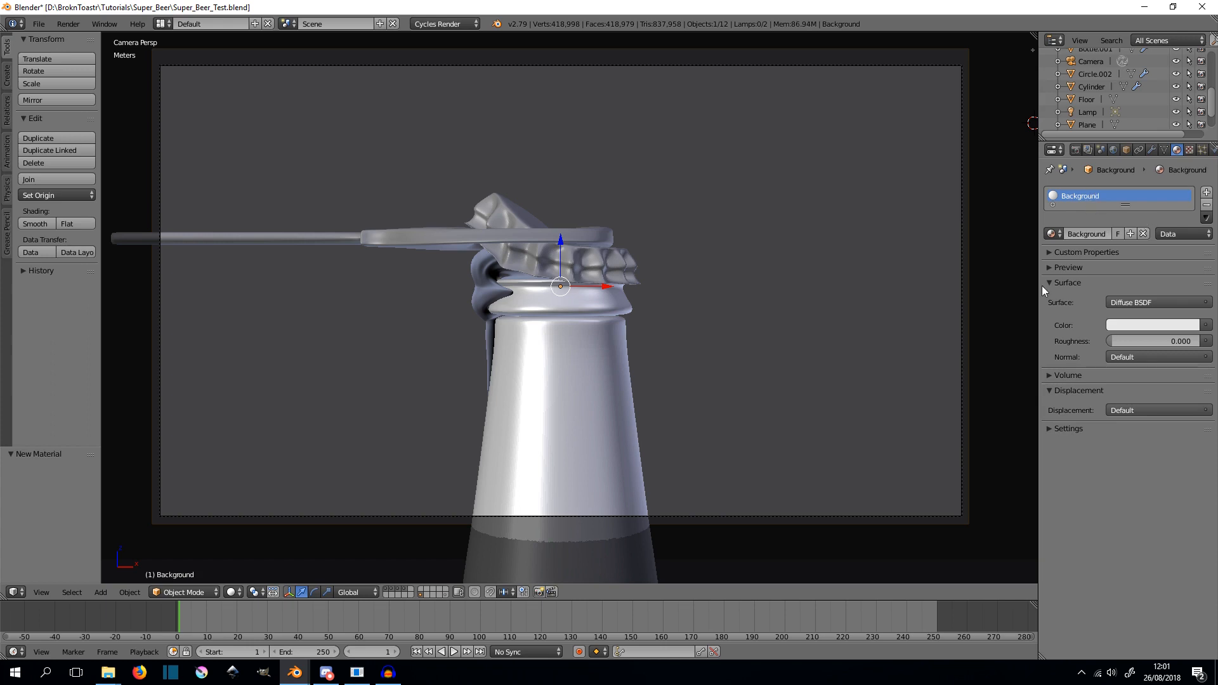
pyautogui.moveTo(1032, 50); pyautogui.dragTo(674, 190)
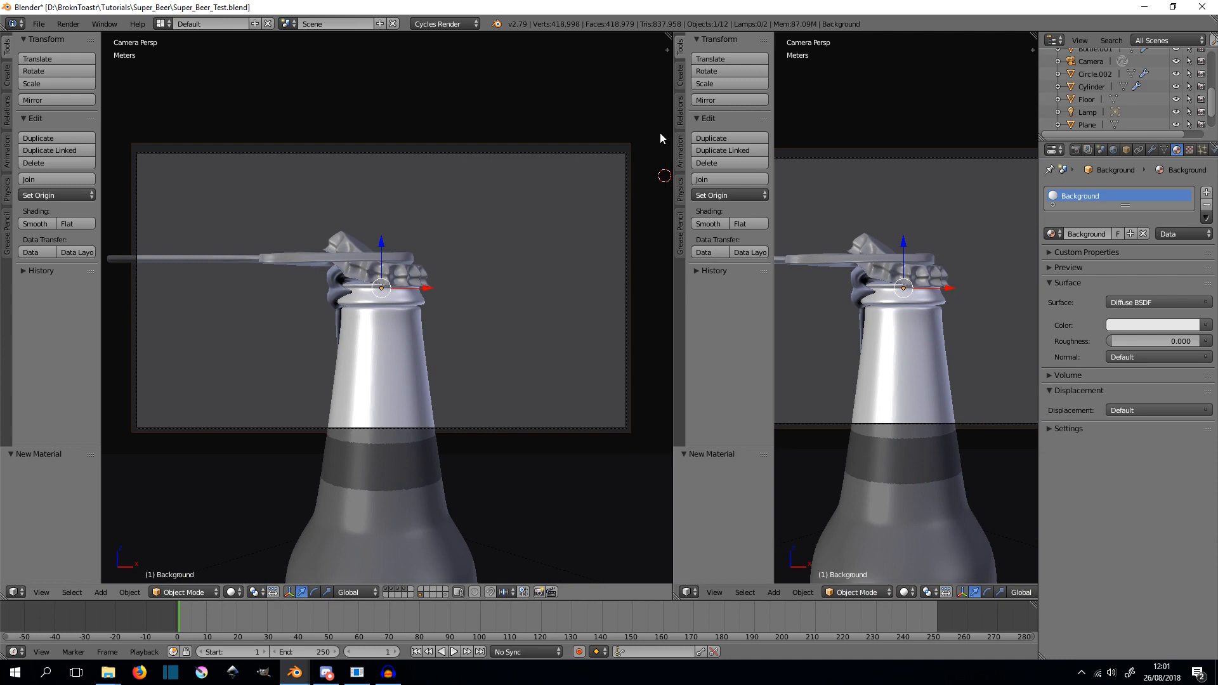
# - Place the 3D cursor anew and snap it to the grid
pyautogui.click(660, 237)
pyautogui.hotkey('shift', 's')
pyautogui.click(535, 283)
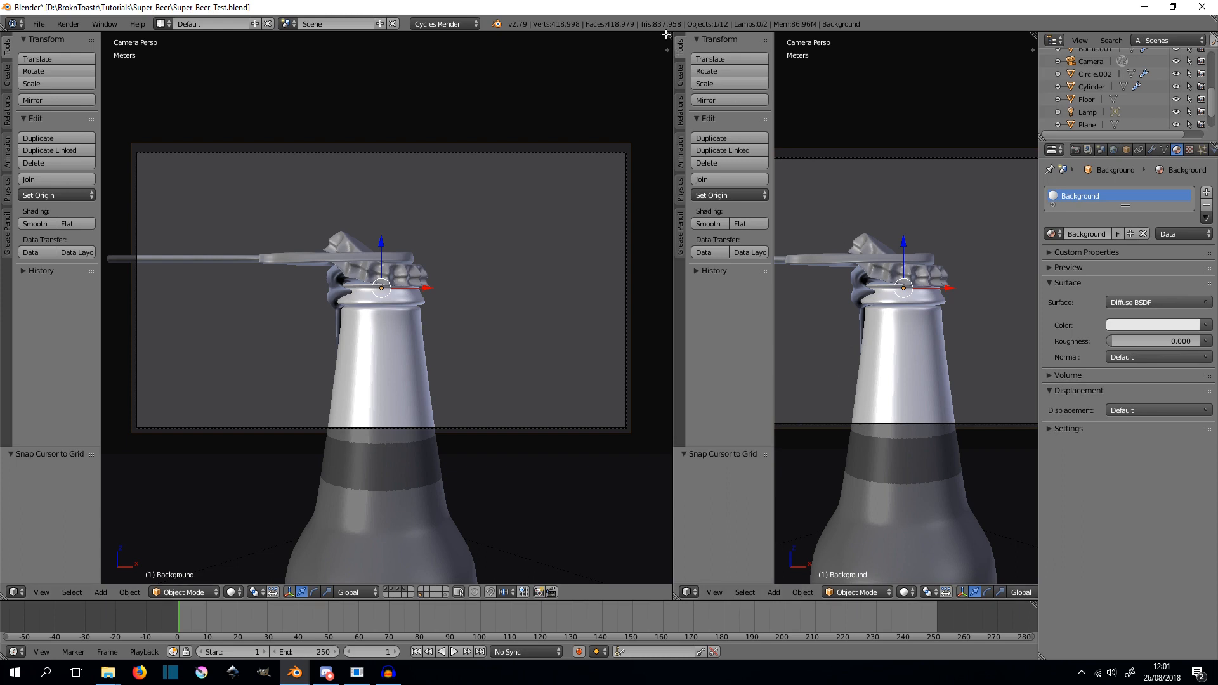
# - Adjust the viewport split and switch the second area to the Node Editor with its properties sidebar hidden
pyautogui.moveTo(659, 35); pyautogui.dragTo(603, 193)
pyautogui.moveTo(648, 35); pyautogui.dragTo(596, 178)
pyautogui.moveTo(645, 34); pyautogui.dragTo(698, 79)
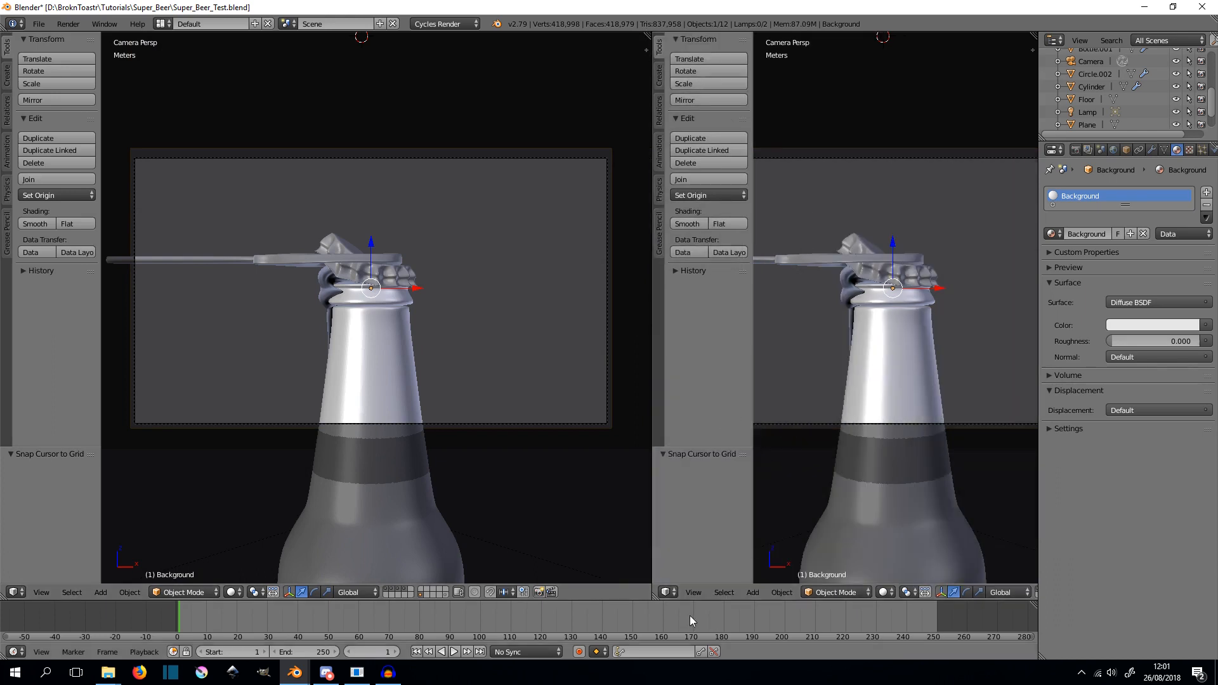
pyautogui.click(667, 592)
pyautogui.click(722, 449)
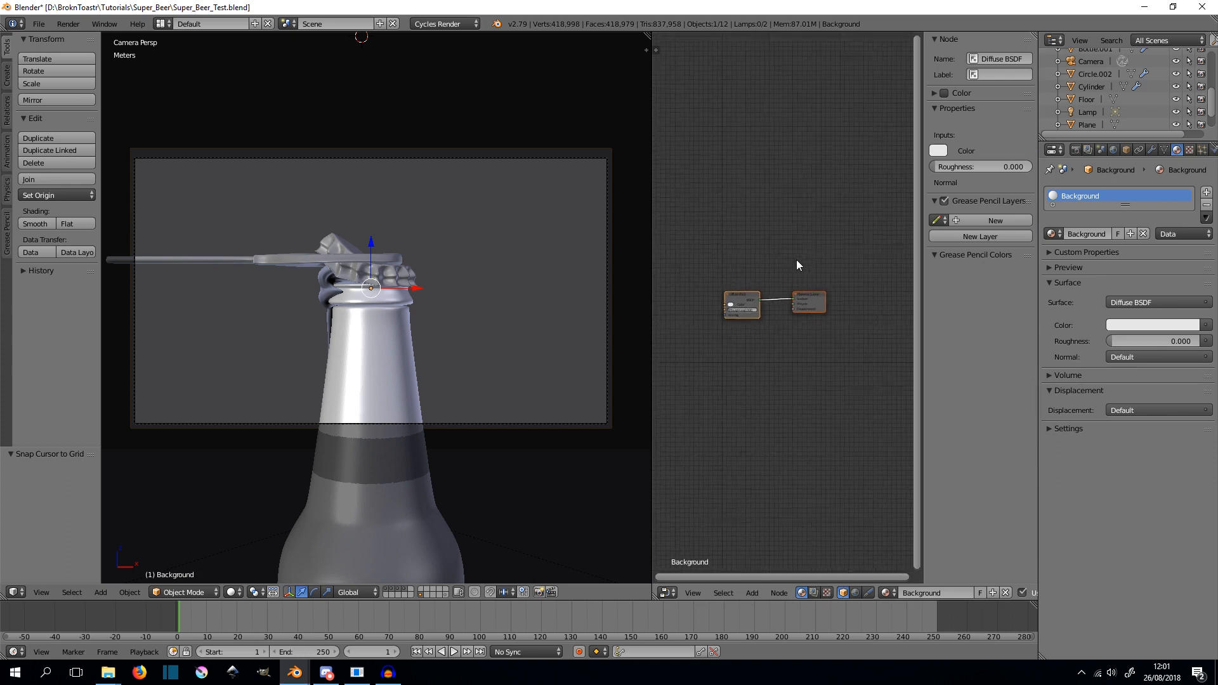
pyautogui.press('n')
pyautogui.scroll(3, 811, 277)
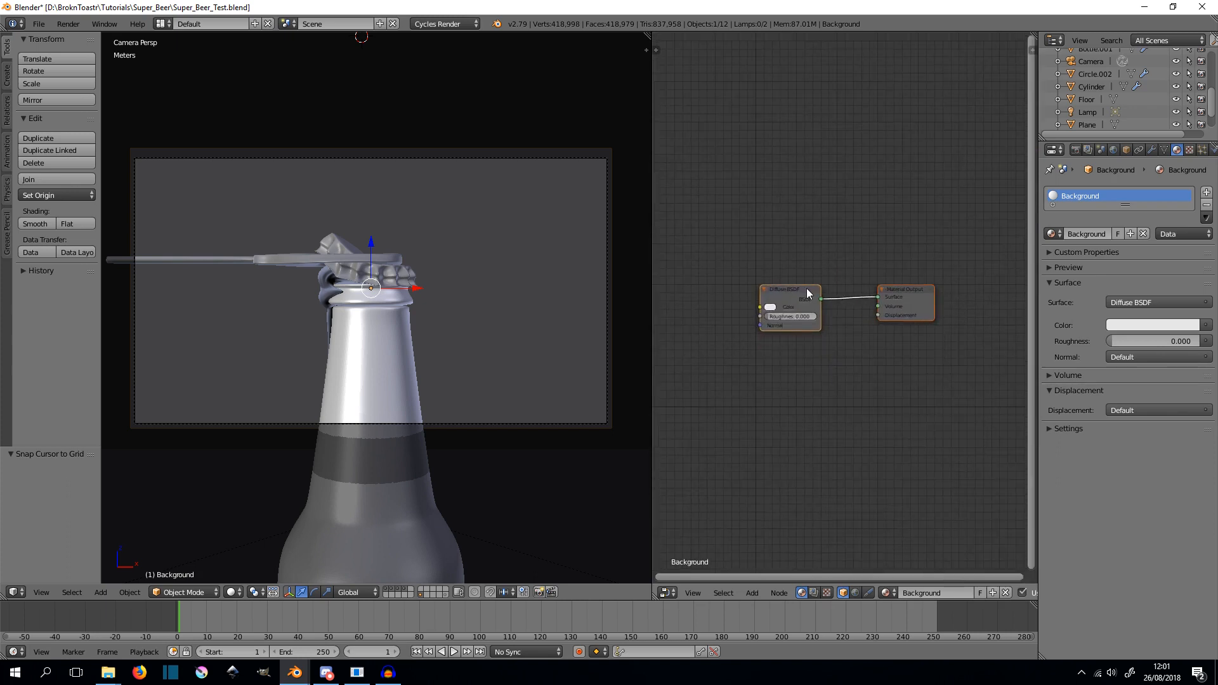
# - Replace the Background material's Diffuse BSDF node with a Principled BSDF node placed before the Material Output
pyautogui.press('x')
pyautogui.hotkey('shift', 'a')
pyautogui.press('Escape')
pyautogui.hotkey('shift', 'a')
pyautogui.click(806, 289)
pyautogui.write('pri')
pyautogui.press('Return')
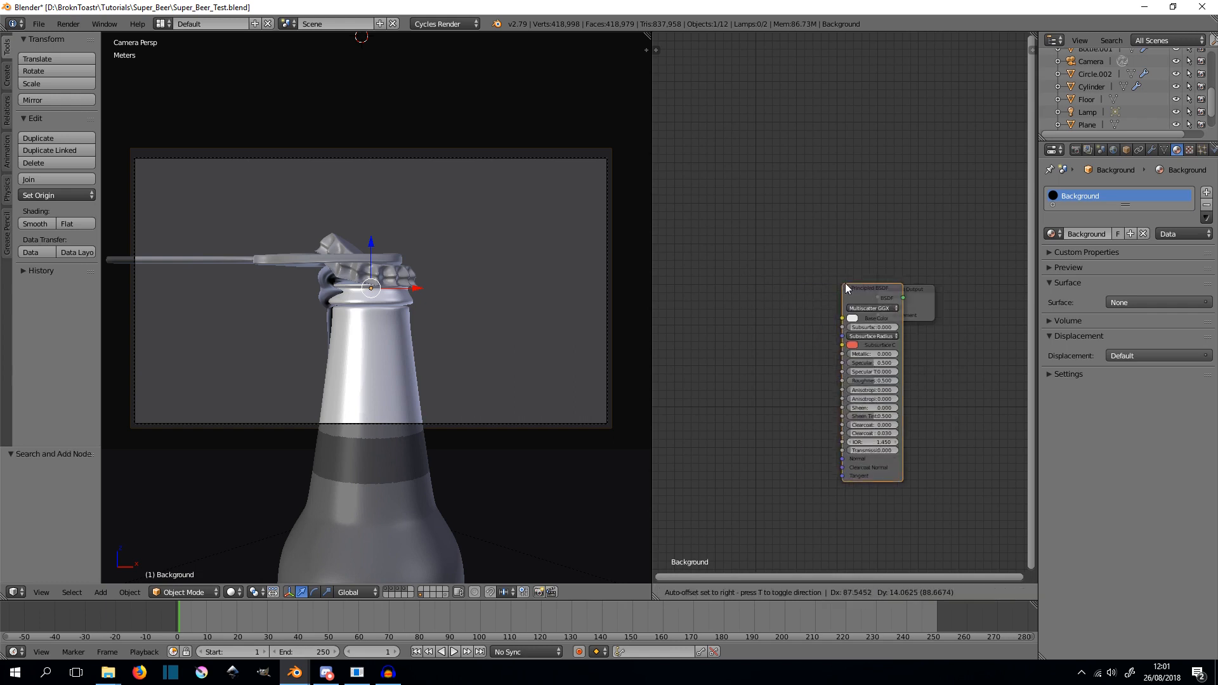
pyautogui.click(762, 242)
# - Add an Image Texture node and connect its Color output to the Principled BSDF's Base Color
pyautogui.hotkey('shift', 'a')
pyautogui.click(746, 237)
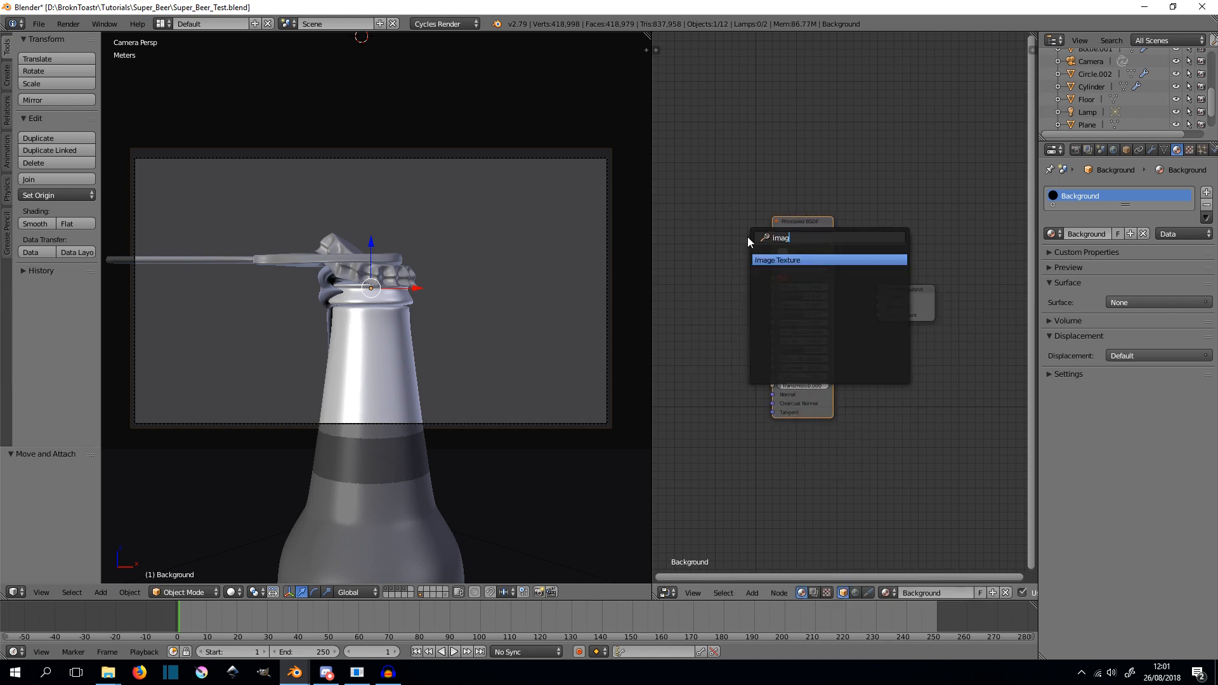
pyautogui.write('imag')
pyautogui.press('Return')
pyautogui.click(686, 235)
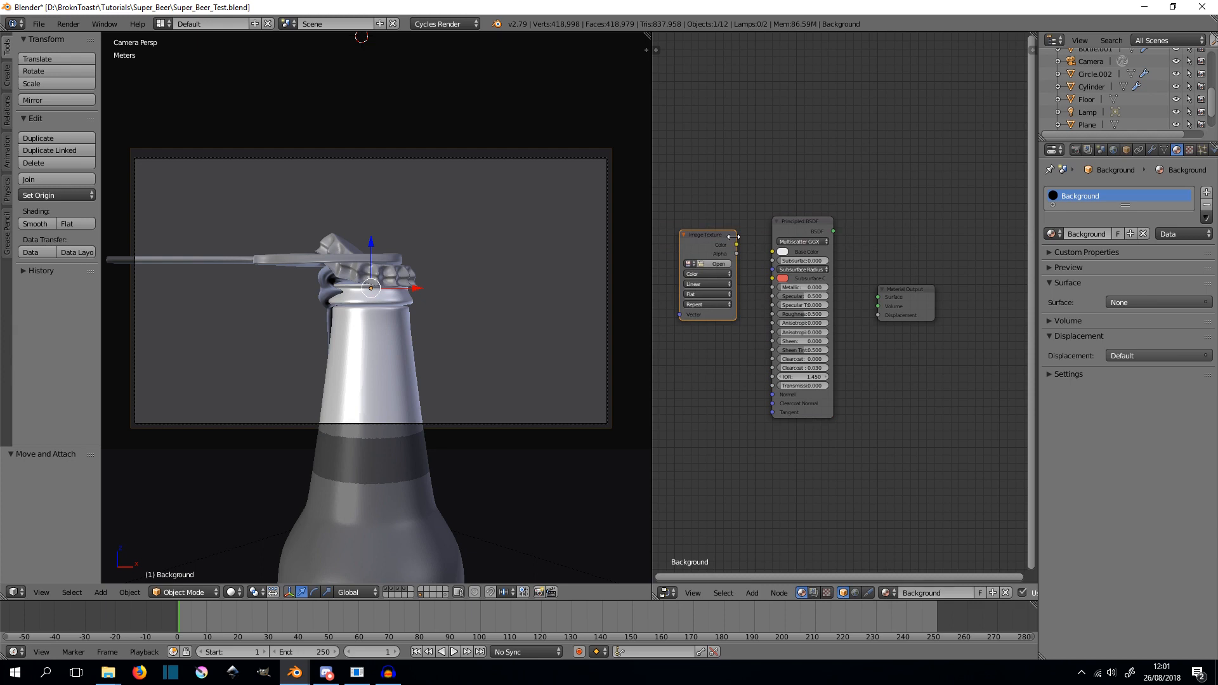
pyautogui.moveTo(736, 244); pyautogui.dragTo(772, 251)
# - Move the Material Output node further from the Principled BSDF and search for the Velvet BSDF node
pyautogui.moveTo(909, 307); pyautogui.dragTo(1009, 268)
pyautogui.hotkey('shift', 'a')
pyautogui.click(939, 303)
pyautogui.write('vel')
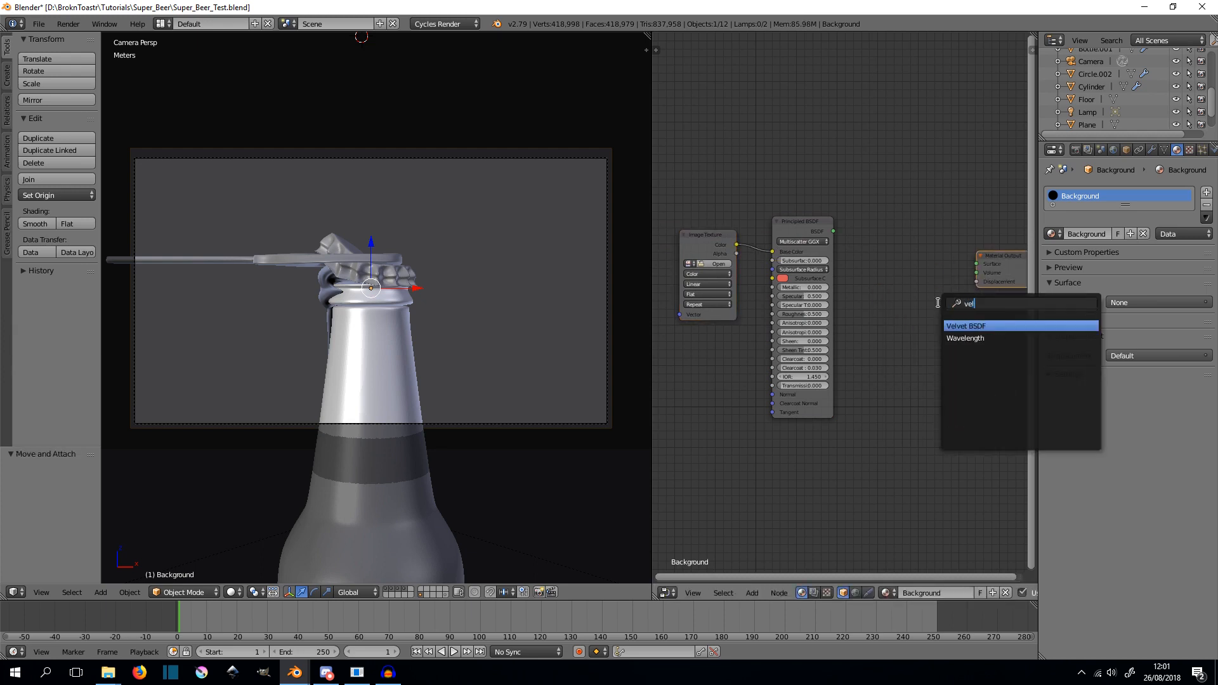
# - Add a Velvet BSDF node below the Principled BSDF and a Mix Shader node before the Material Output
pyautogui.press('Return')
pyautogui.click(807, 453)
pyautogui.hotkey('shift', 'a')
pyautogui.click(899, 315)
pyautogui.write('mix')
pyautogui.press('Return')
pyautogui.click(876, 244)
# - Connect the Mix Shader to the Material Output's Surface and feed the Principled BSDF and Velvet BSDF into it
pyautogui.moveTo(934, 257); pyautogui.dragTo(977, 264)
pyautogui.moveTo(876, 283); pyautogui.dragTo(836, 448)
pyautogui.moveTo(875, 277); pyautogui.dragTo(832, 229)
# - Load Background.png into the Image Texture node
pyautogui.scroll(3, 839, 246)
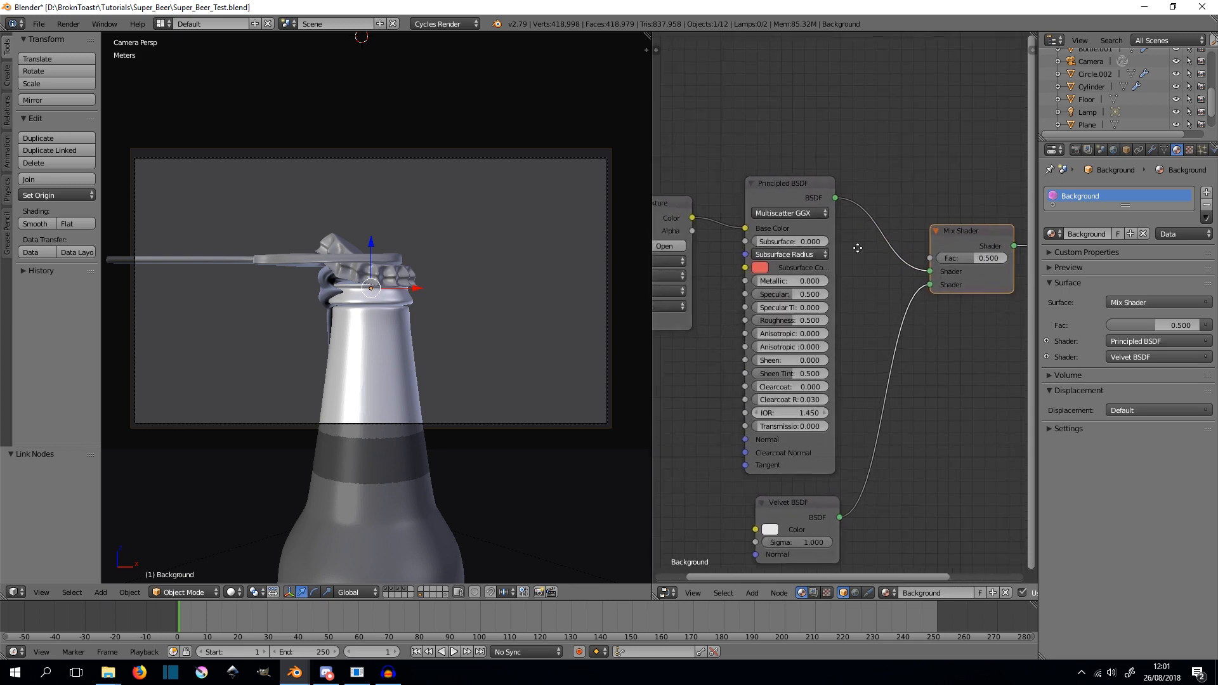
pyautogui.moveTo(857, 248); pyautogui.dragTo(979, 257, button='middle')
pyautogui.click(789, 253)
pyautogui.click(213, 189)
pyautogui.click(1185, 58)
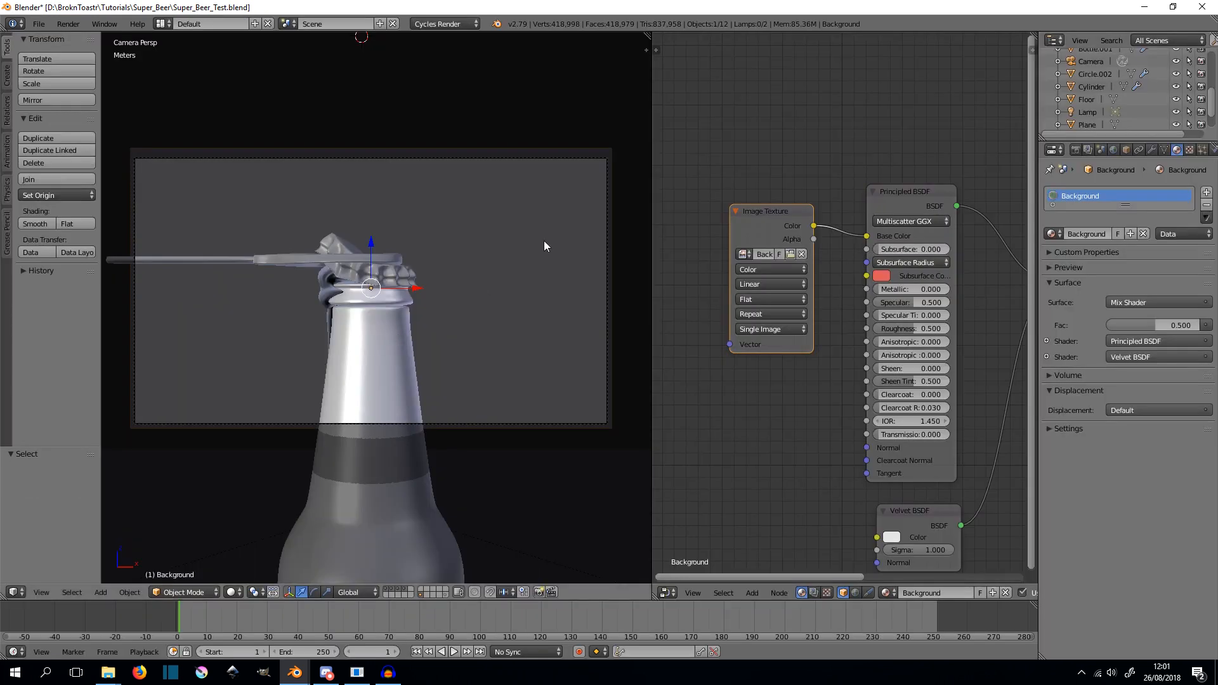
# - Unwrap the background plane and show its UVs over Background.png in the UV/Image Editor
pyautogui.press('Tab')
pyautogui.press('u')
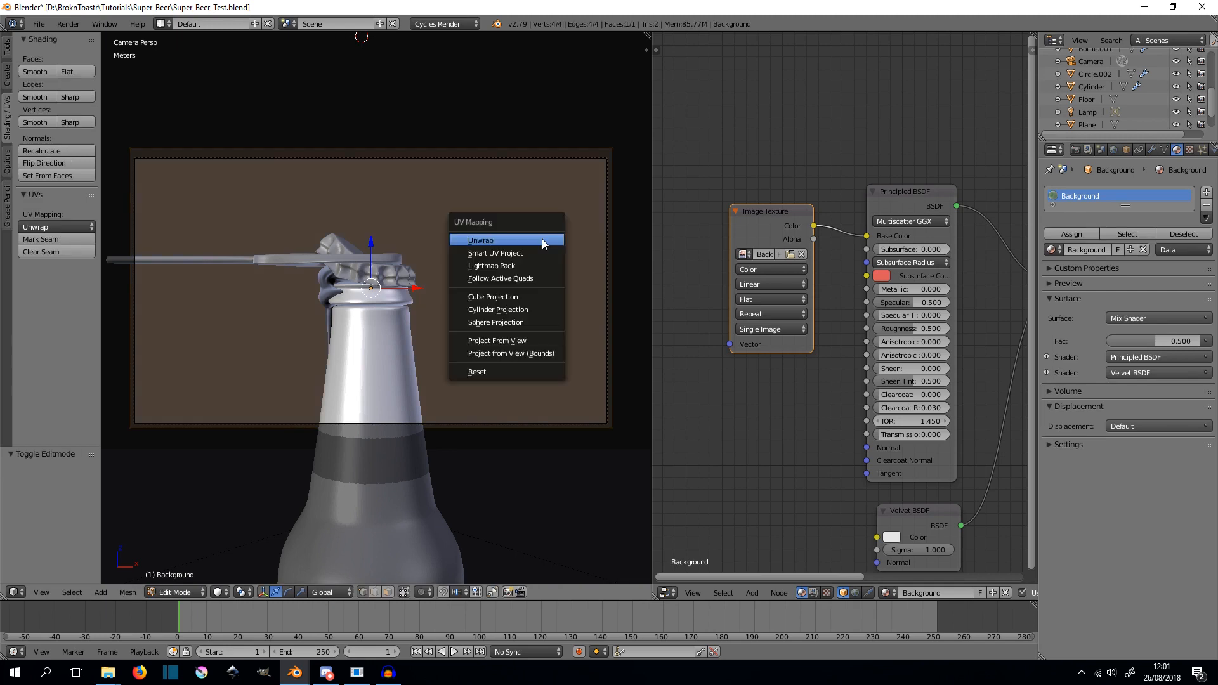
pyautogui.click(543, 240)
pyautogui.click(666, 592)
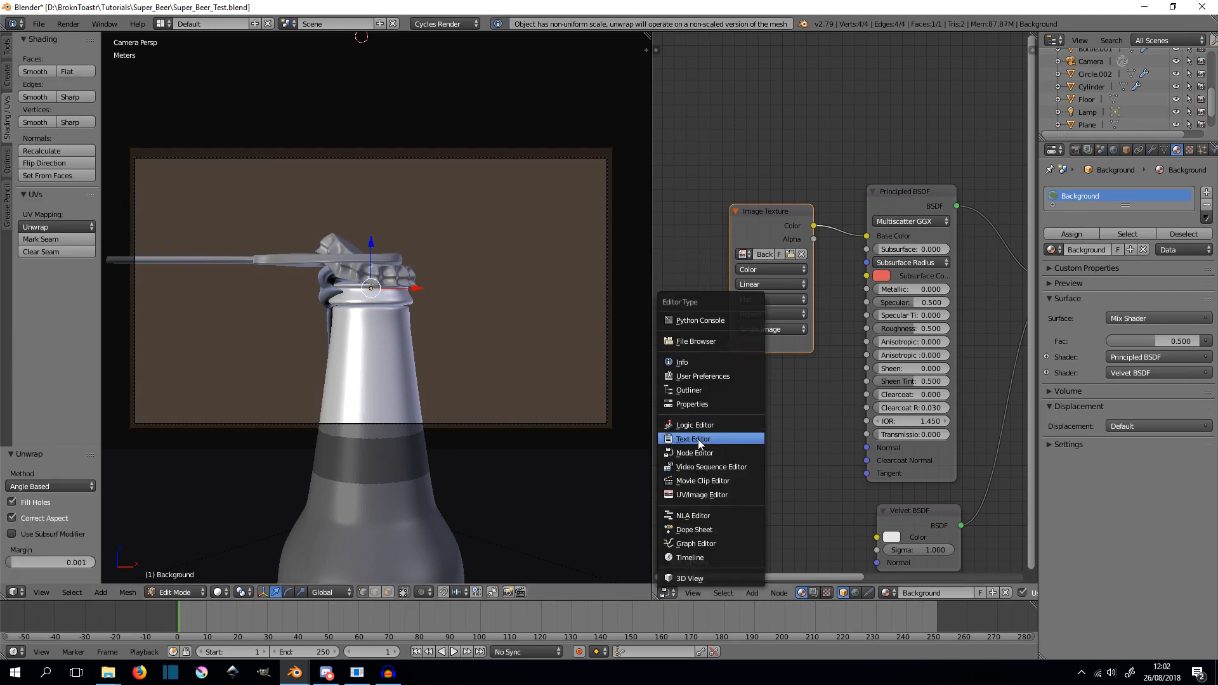
pyautogui.click(706, 496)
pyautogui.click(810, 592)
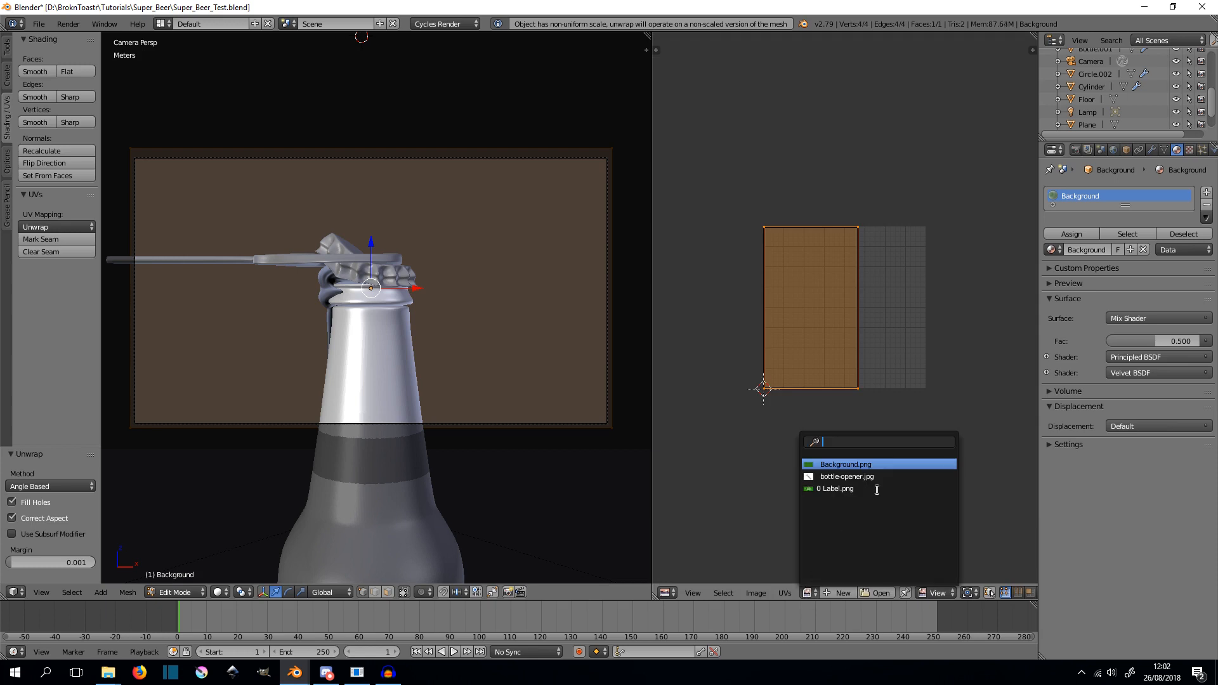
pyautogui.click(870, 464)
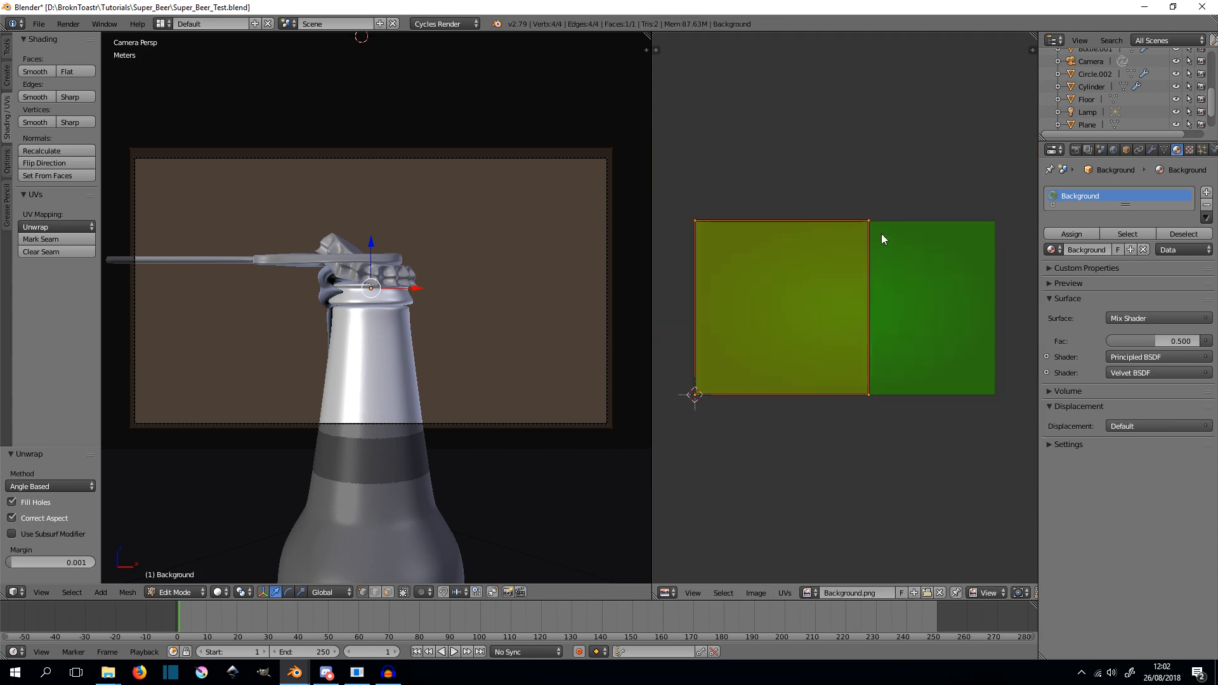
# - Scale and move the UV face along X until it covers the full width of the background image
pyautogui.press('s')
pyautogui.press('x')
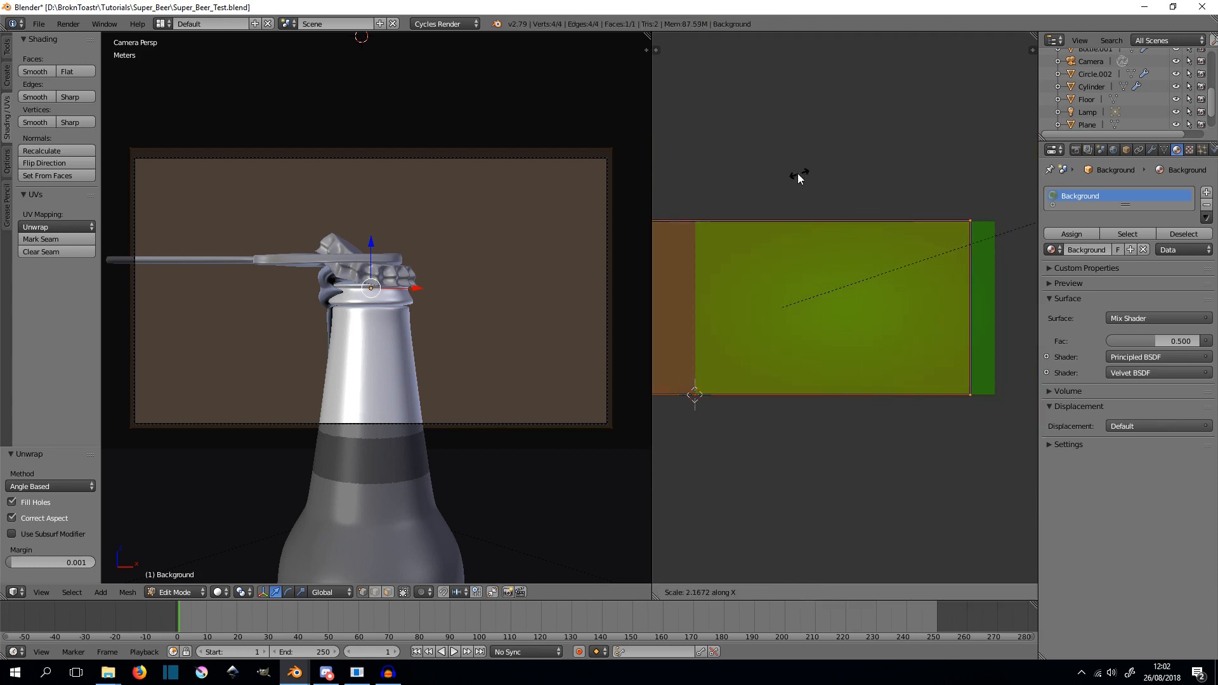
pyautogui.click(797, 173)
pyautogui.press('g')
pyautogui.press('x')
pyautogui.click(865, 169)
pyautogui.press('s')
pyautogui.press('x')
pyautogui.click(811, 173)
pyautogui.press('g')
pyautogui.press('x')
pyautogui.click(807, 173)
pyautogui.press('s')
pyautogui.press('x')
pyautogui.click(978, 129)
# - Set the 3D view's viewport shading to Material
pyautogui.scroll(4, 436, 219)
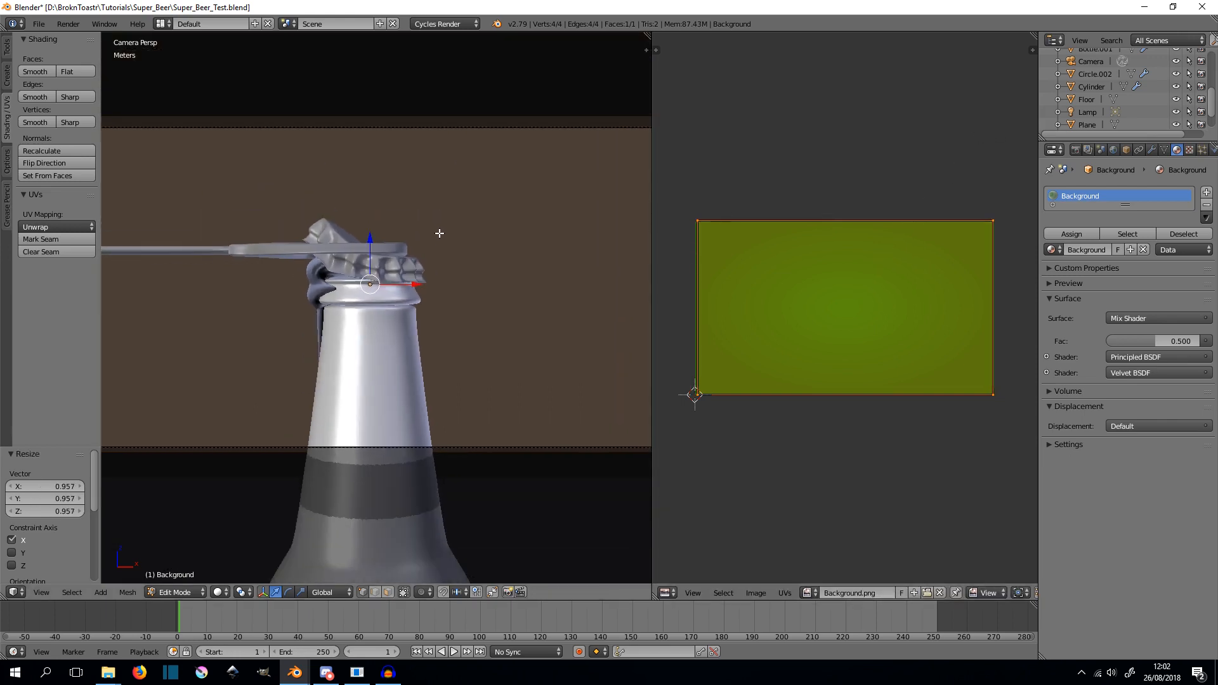
pyautogui.click(218, 592)
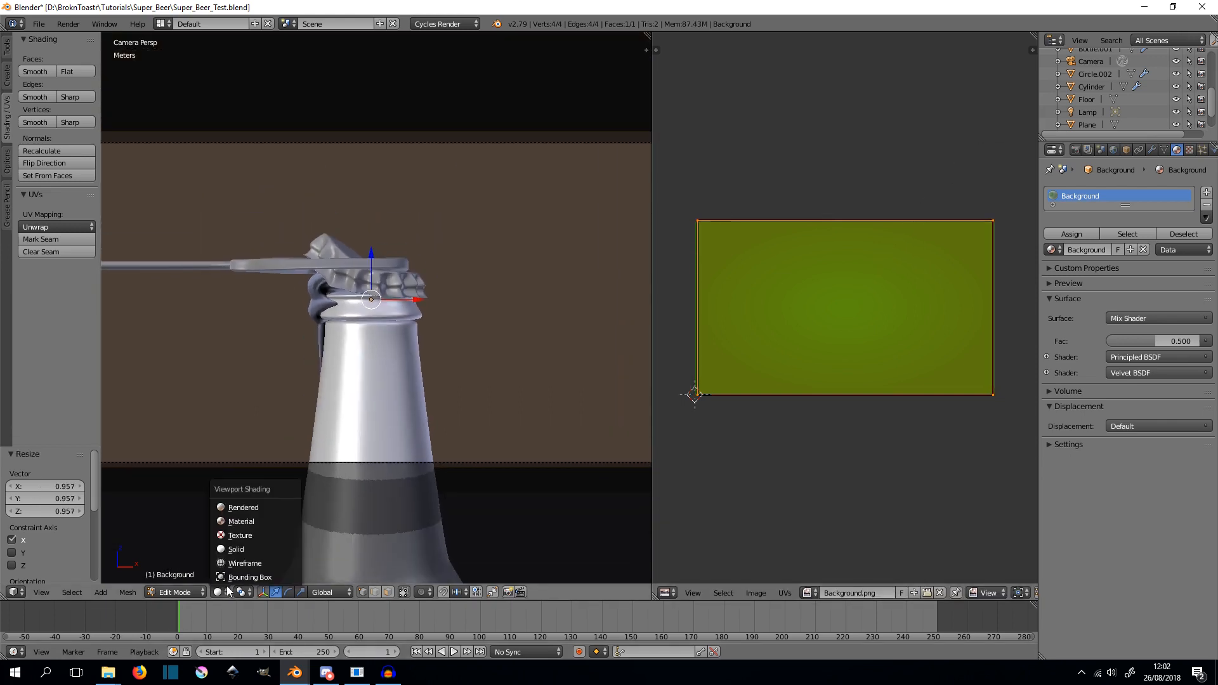
pyautogui.click(256, 520)
pyautogui.scroll(-3, 416, 359)
pyautogui.scroll(5, 394, 318)
pyautogui.scroll(-4, 394, 318)
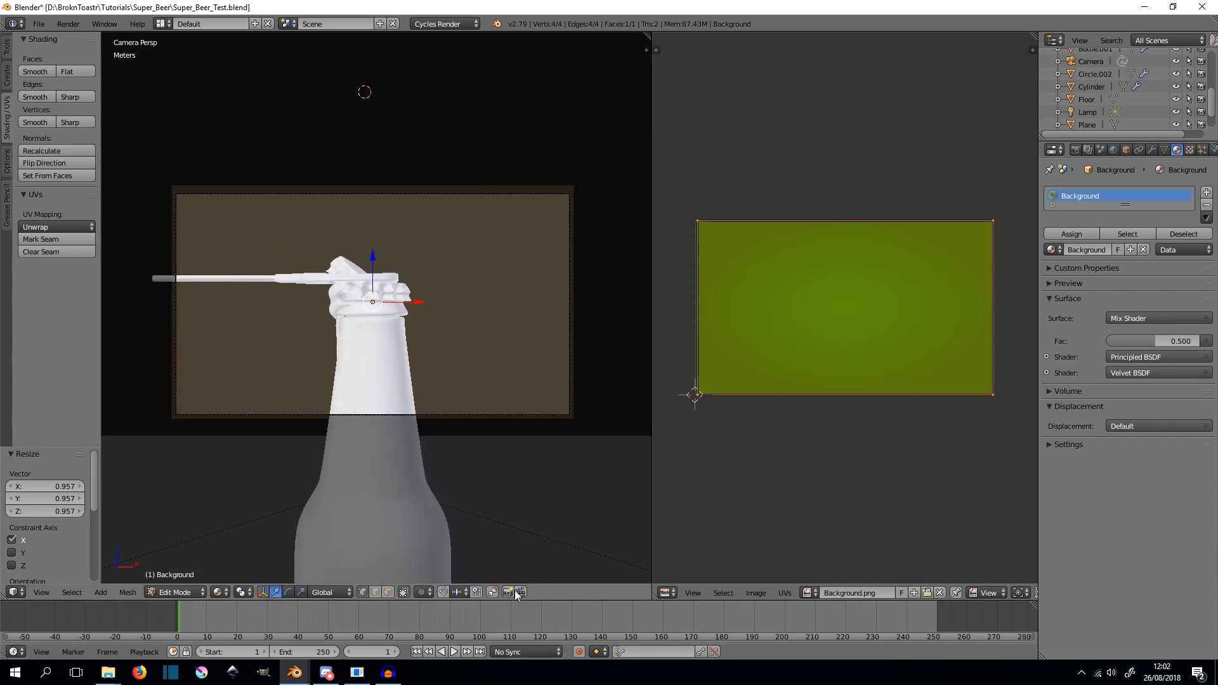
# - Return to the Node Editor and set the Velvet BSDF colour to a slightly darkened green
pyautogui.click(667, 593)
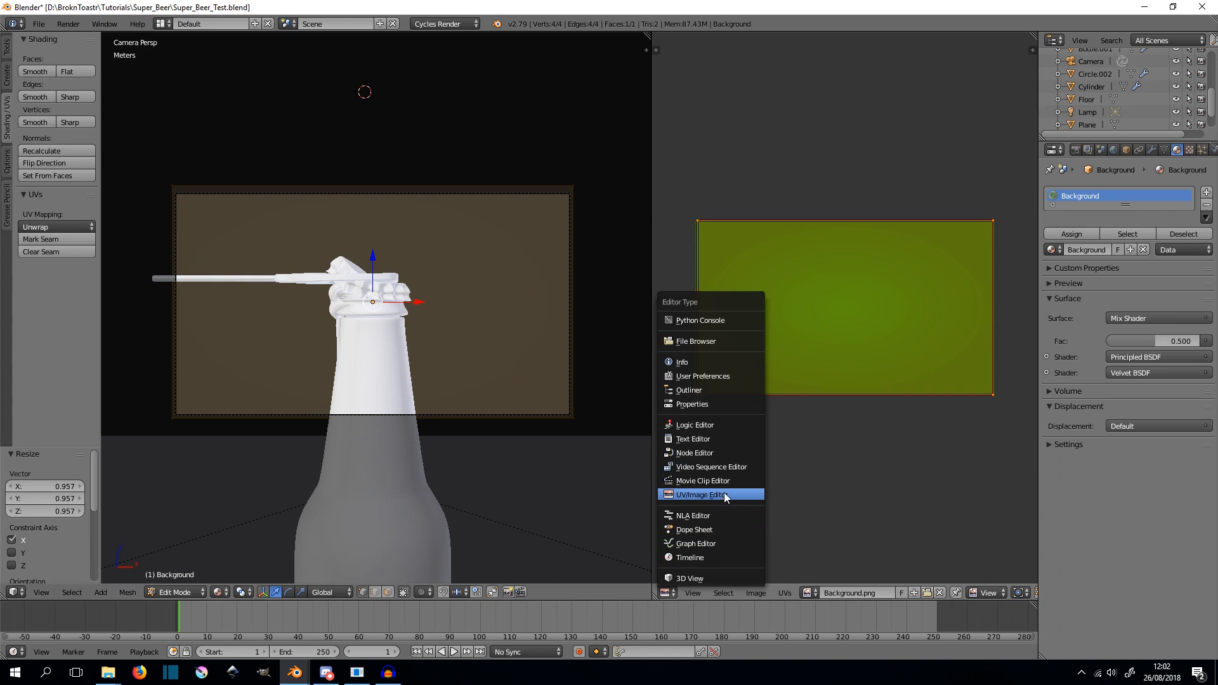
pyautogui.click(716, 453)
pyautogui.click(891, 537)
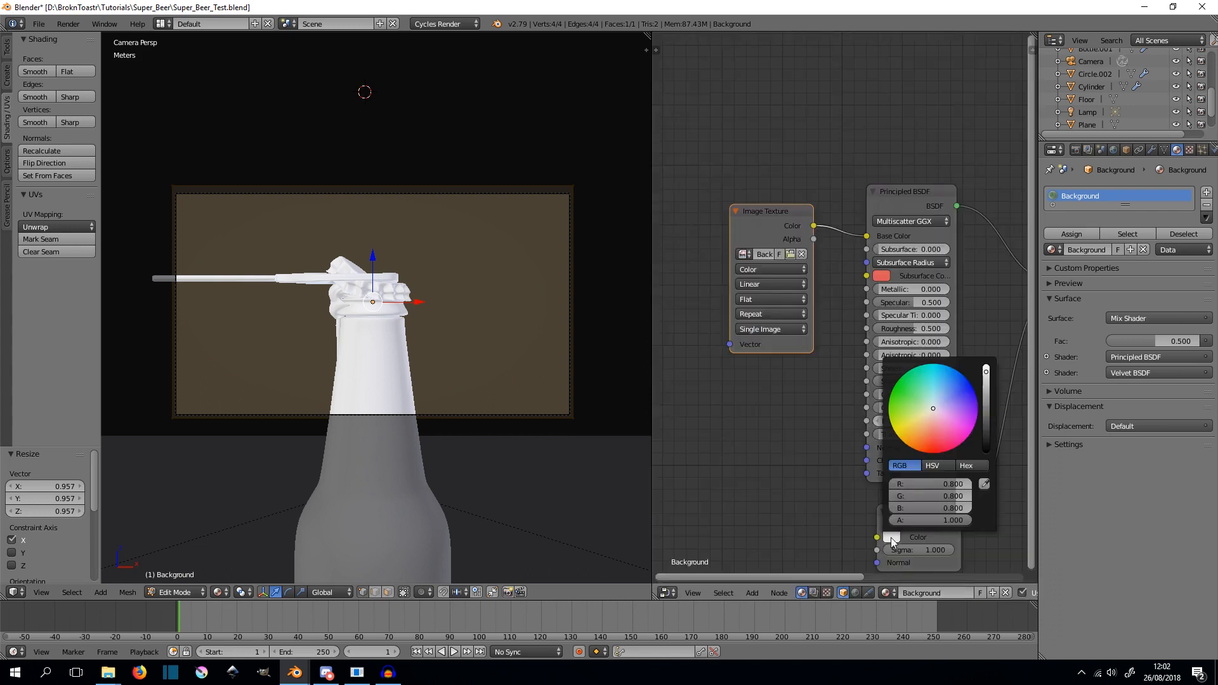
pyautogui.click(904, 394)
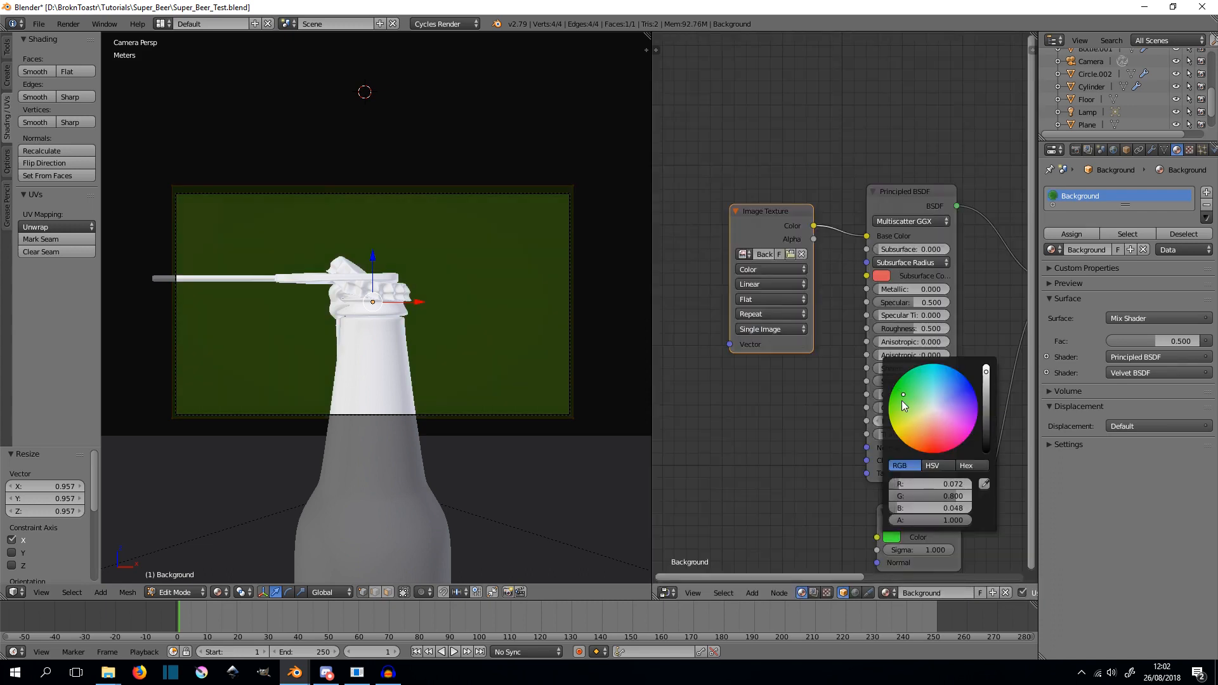
pyautogui.click(891, 537)
pyautogui.click(986, 393)
pyautogui.moveTo(990, 390); pyautogui.dragTo(989, 381)
pyautogui.scroll(-1, 753, 420)
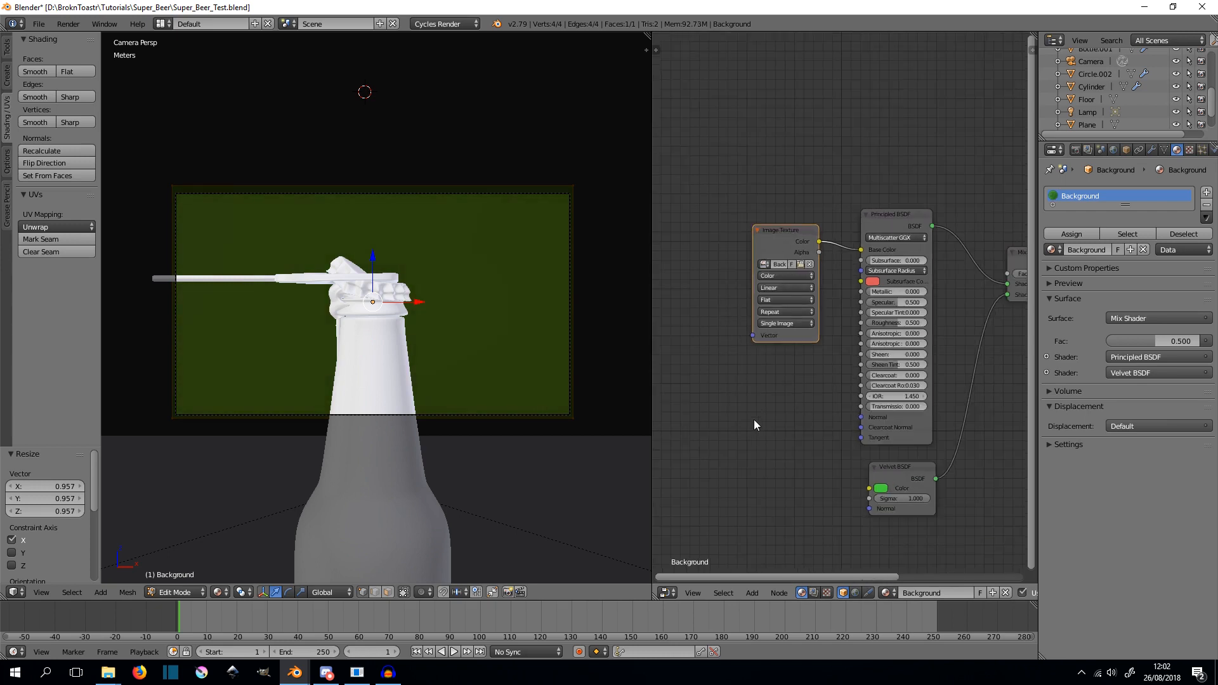
# - Merge the node editor area into the 3D view and return the background plane to Object Mode
pyautogui.moveTo(732, 191); pyautogui.dragTo(706, 191, button='middle')
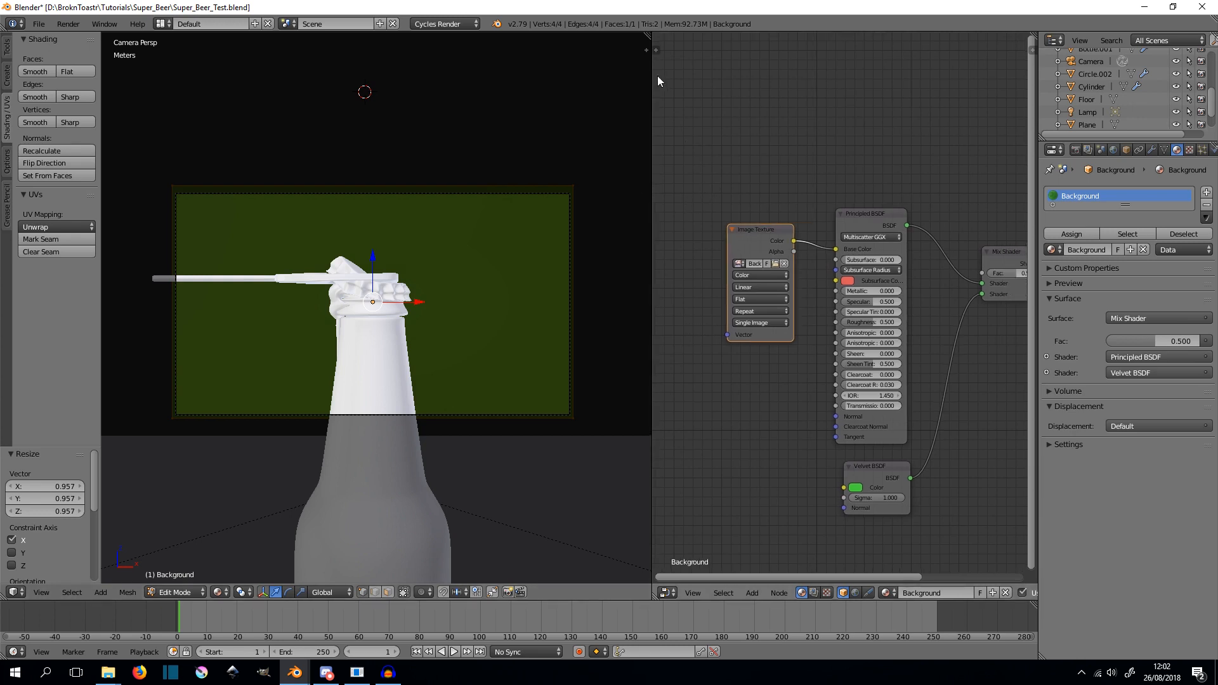
pyautogui.moveTo(647, 36); pyautogui.dragTo(715, 128)
pyautogui.scroll(2, 674, 340)
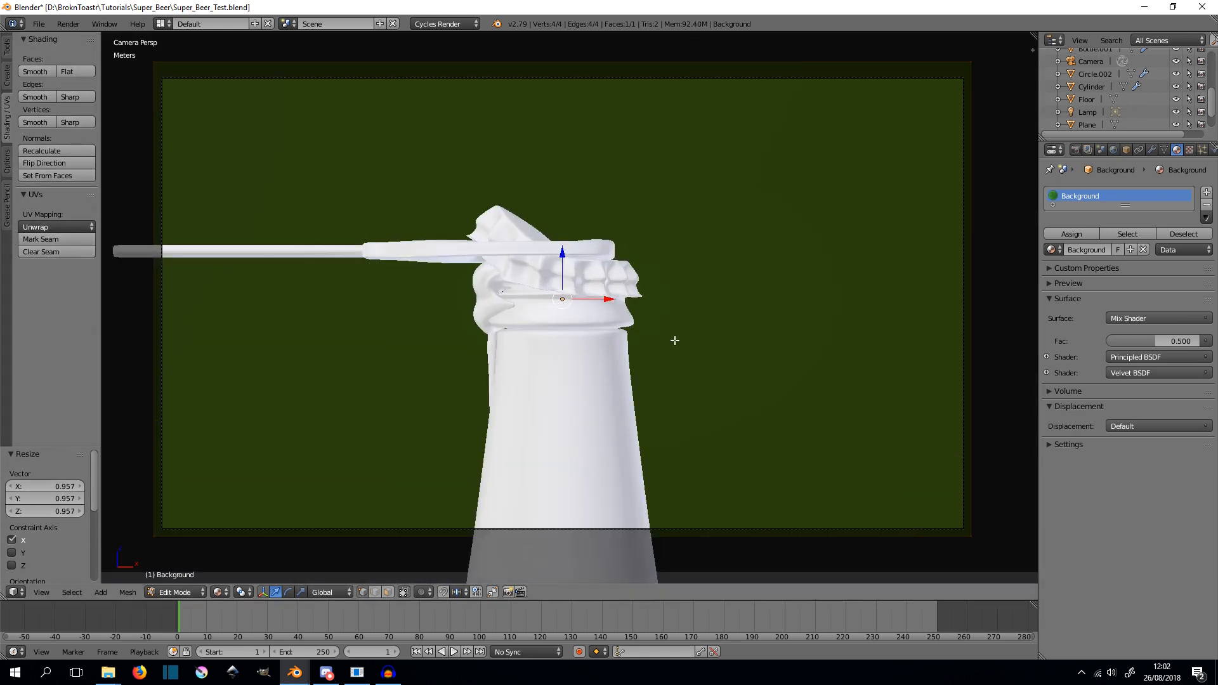
pyautogui.press('Tab')
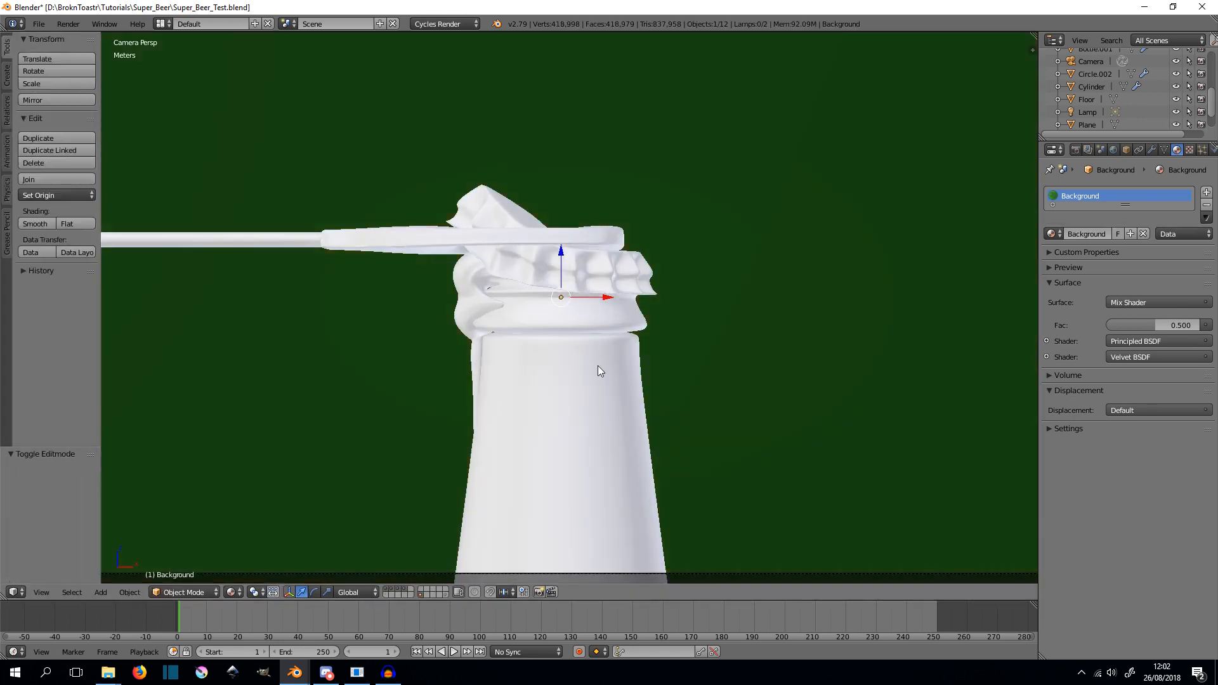
# - Leave the camera view and move the emission plane in front of the green background to layer 11
pyautogui.rightClick(615, 329)
pyautogui.scroll(2, 618, 329)
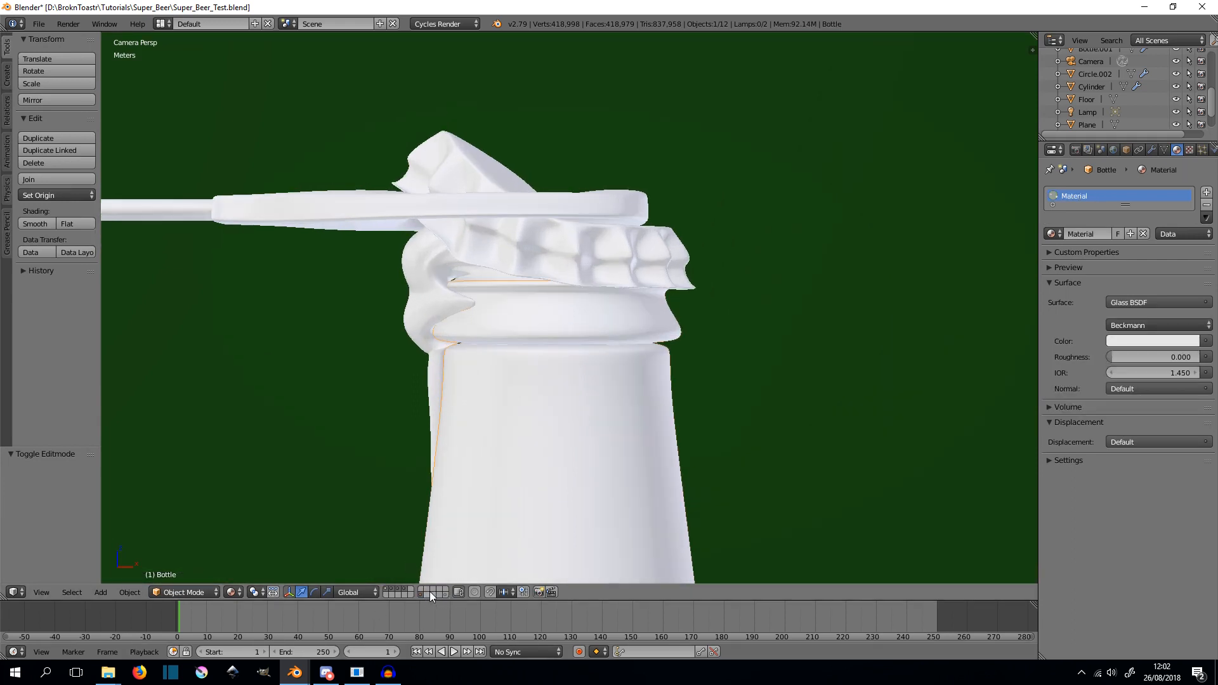
pyautogui.scroll(-6, 650, 398)
pyautogui.moveTo(656, 394); pyautogui.dragTo(686, 392, button='middle')
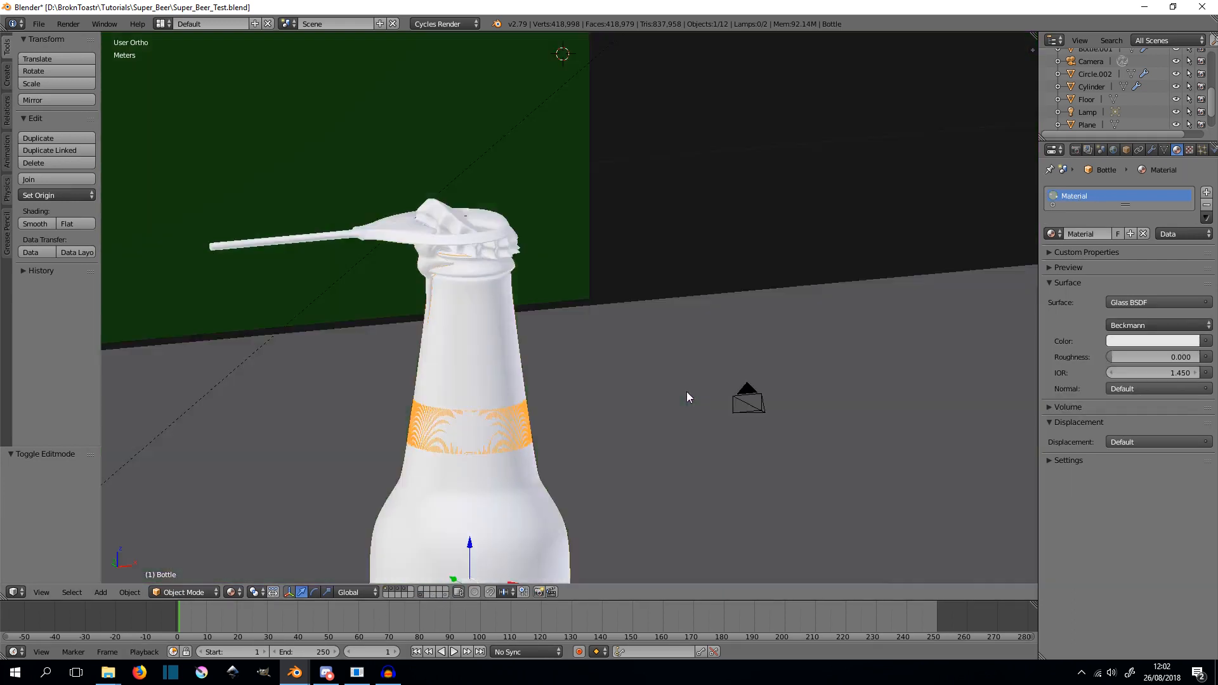
pyautogui.scroll(-8, 687, 391)
pyautogui.rightClick(400, 245)
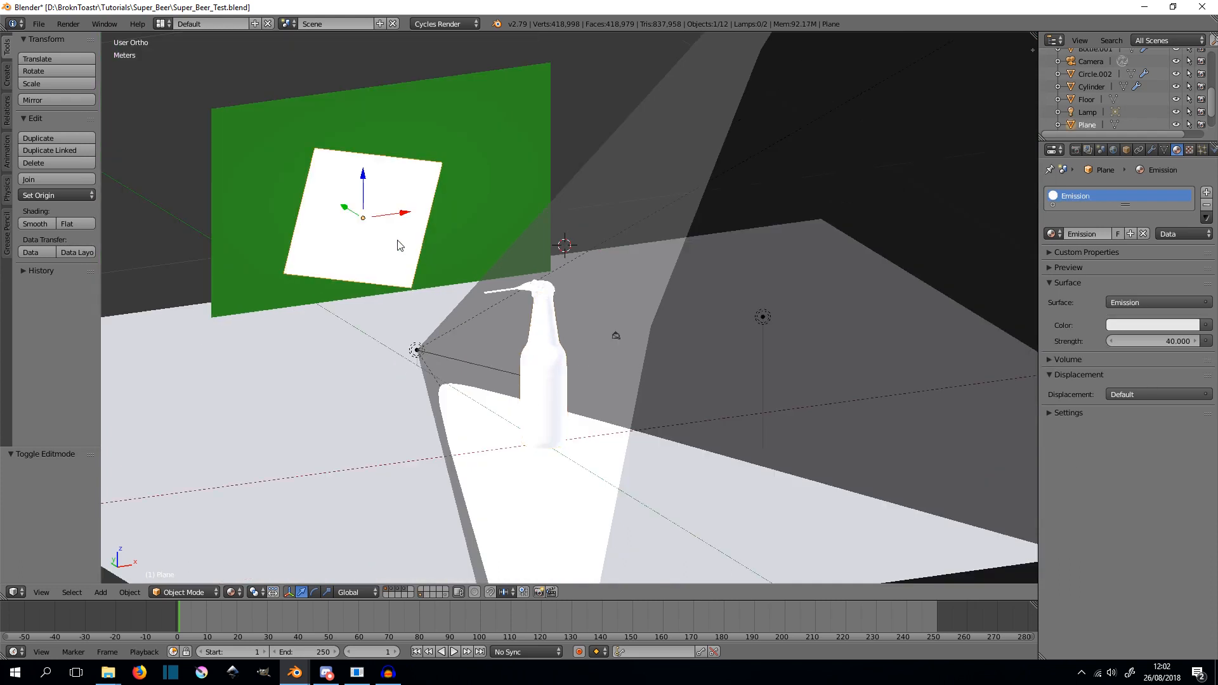
pyautogui.press('m')
pyautogui.click(597, 213)
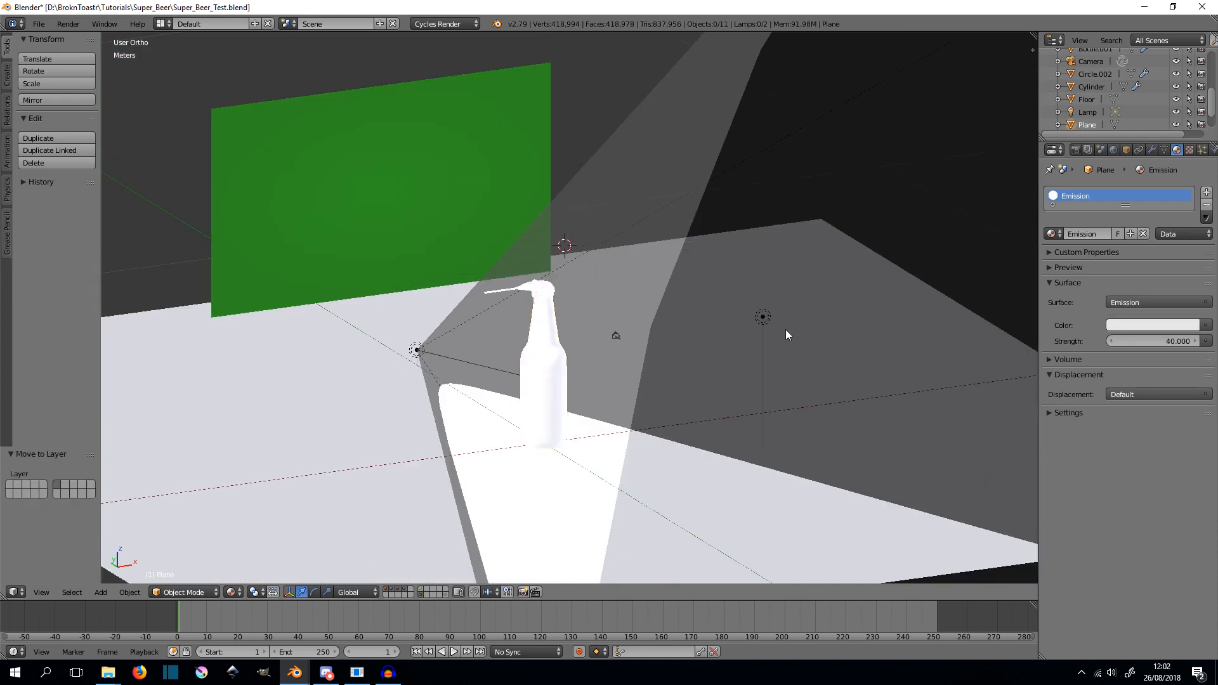
# - Move the point lamp and the spot lamp to layer 11
pyautogui.rightClick(754, 316)
pyautogui.press('m')
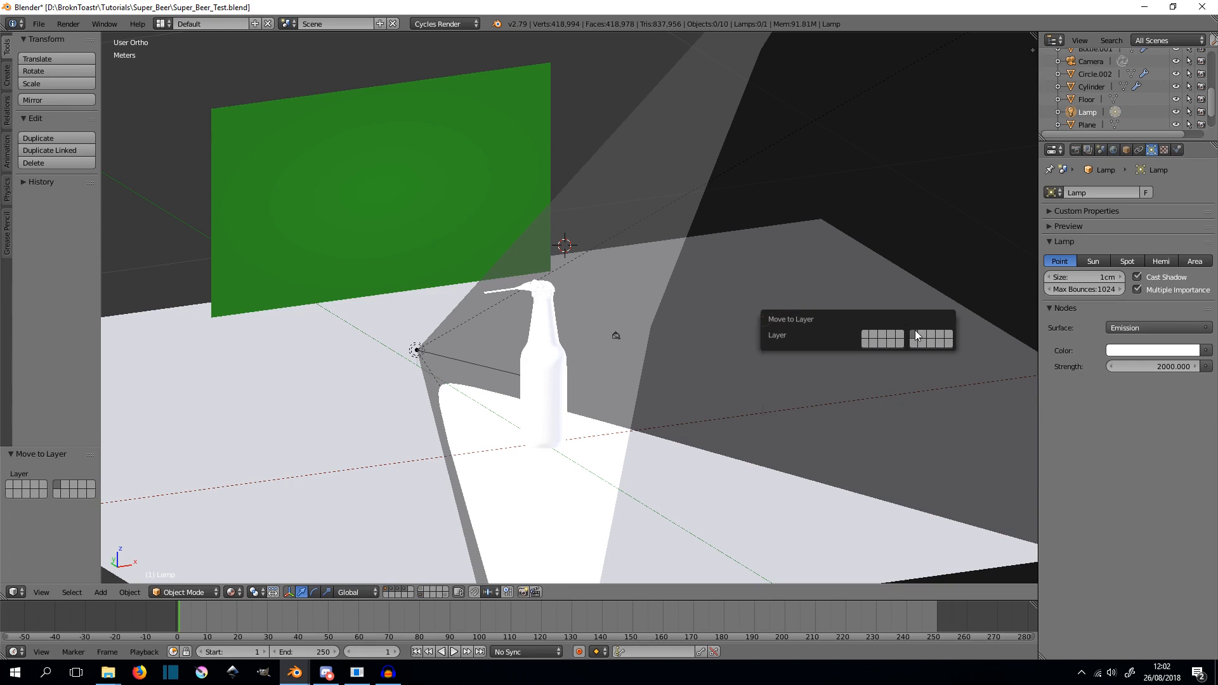
pyautogui.click(917, 336)
pyautogui.rightClick(444, 349)
pyautogui.press('m')
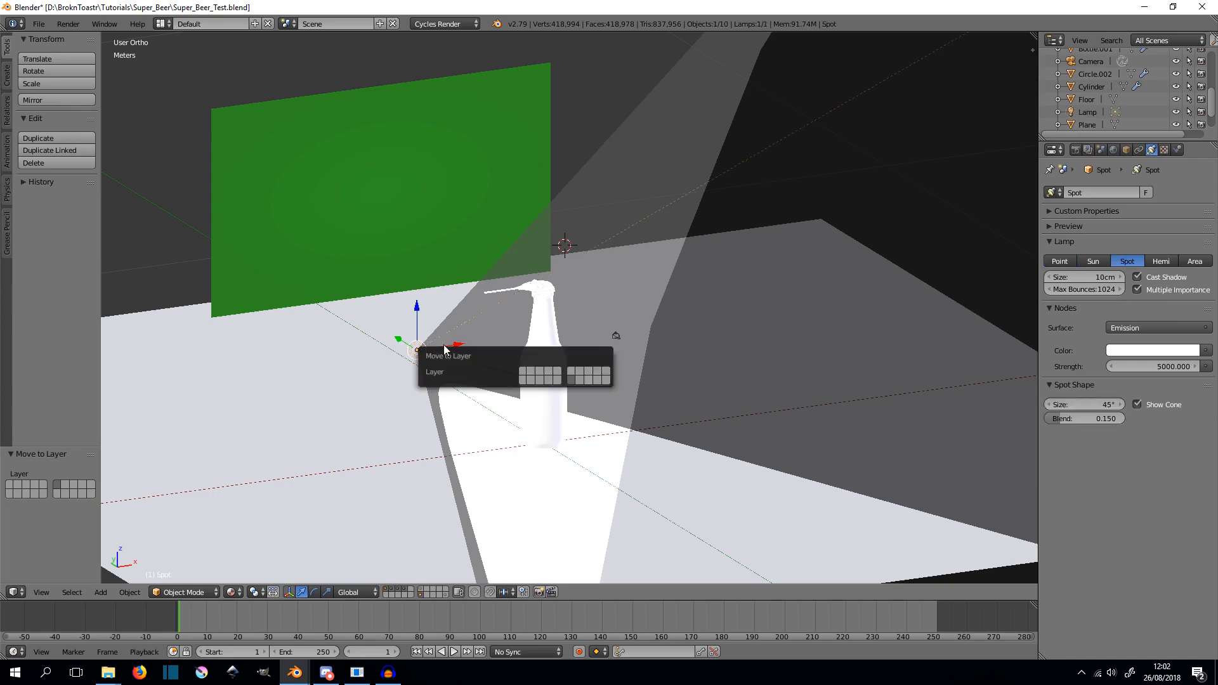
pyautogui.click(570, 367)
# - Return to the camera view and turn on layer 11 alongside the visible layers
pyautogui.press('KP_0')
pyautogui.scroll(4, 575, 243)
pyautogui.scroll(2, 573, 242)
pyautogui.scroll(2, 572, 285)
pyautogui.scroll(-2, 565, 437)
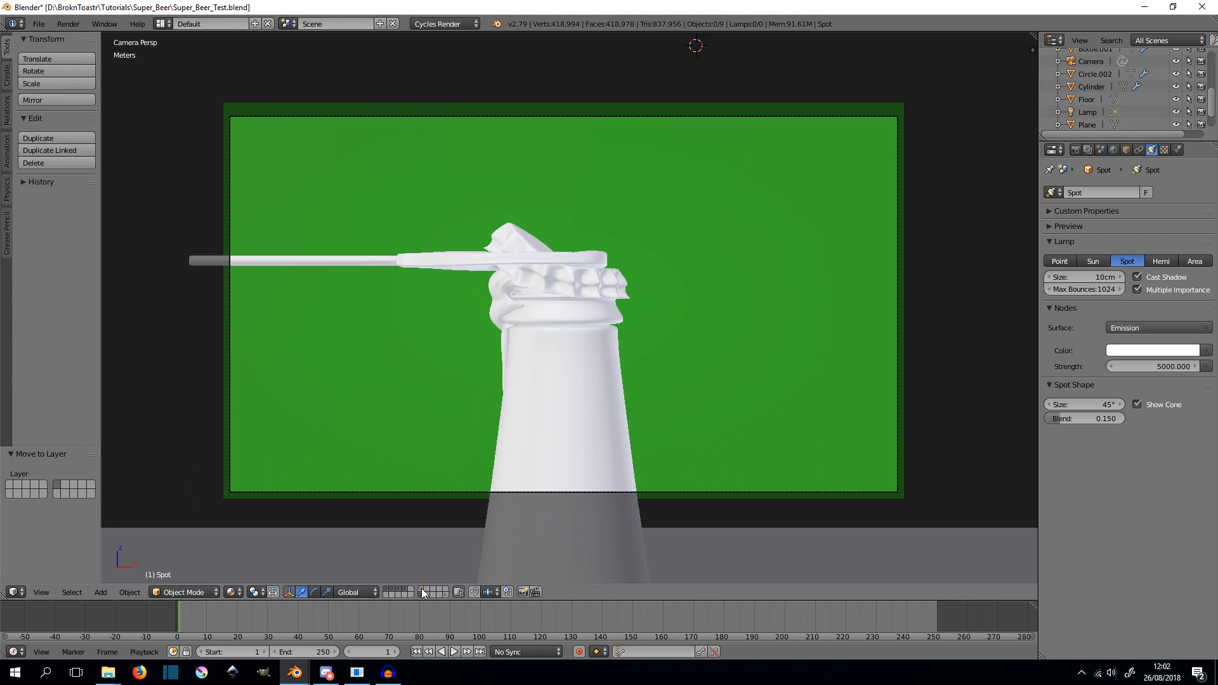
pyautogui.keyDown('shift'); pyautogui.click(424, 591); pyautogui.keyUp('shift')
pyautogui.scroll(-2, 611, 346)
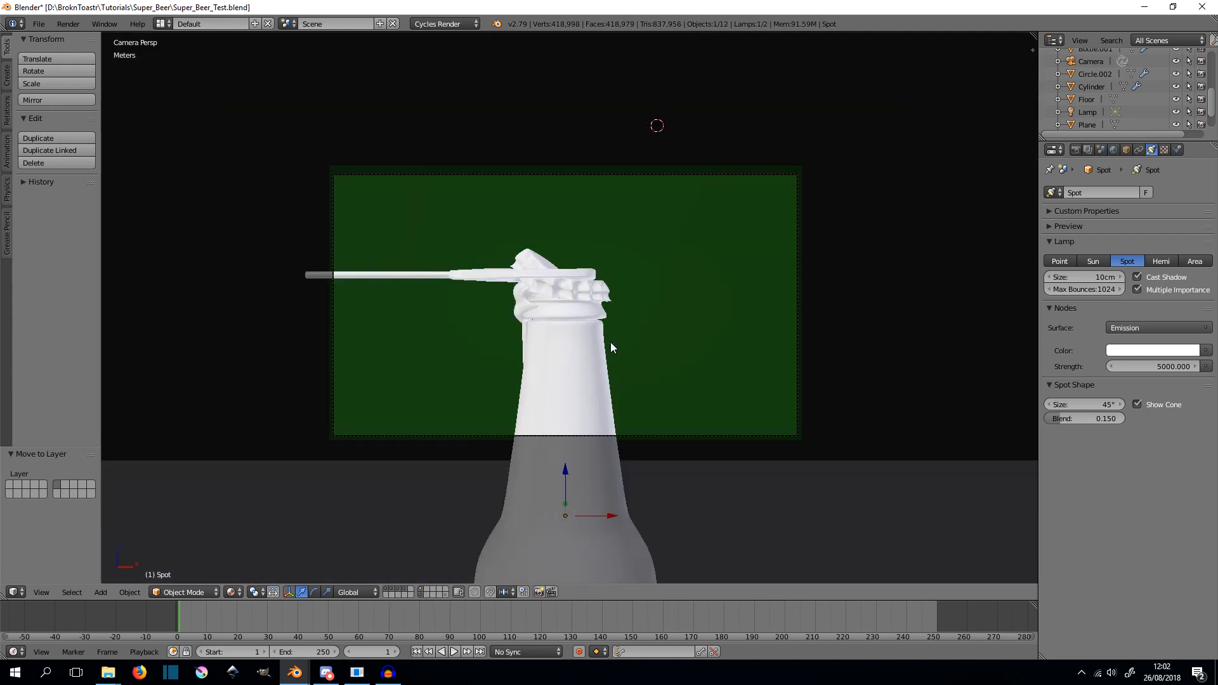
# - Select the bottle and split the 3D view to show its material in a Node Editor without the sidebar
pyautogui.rightClick(599, 341)
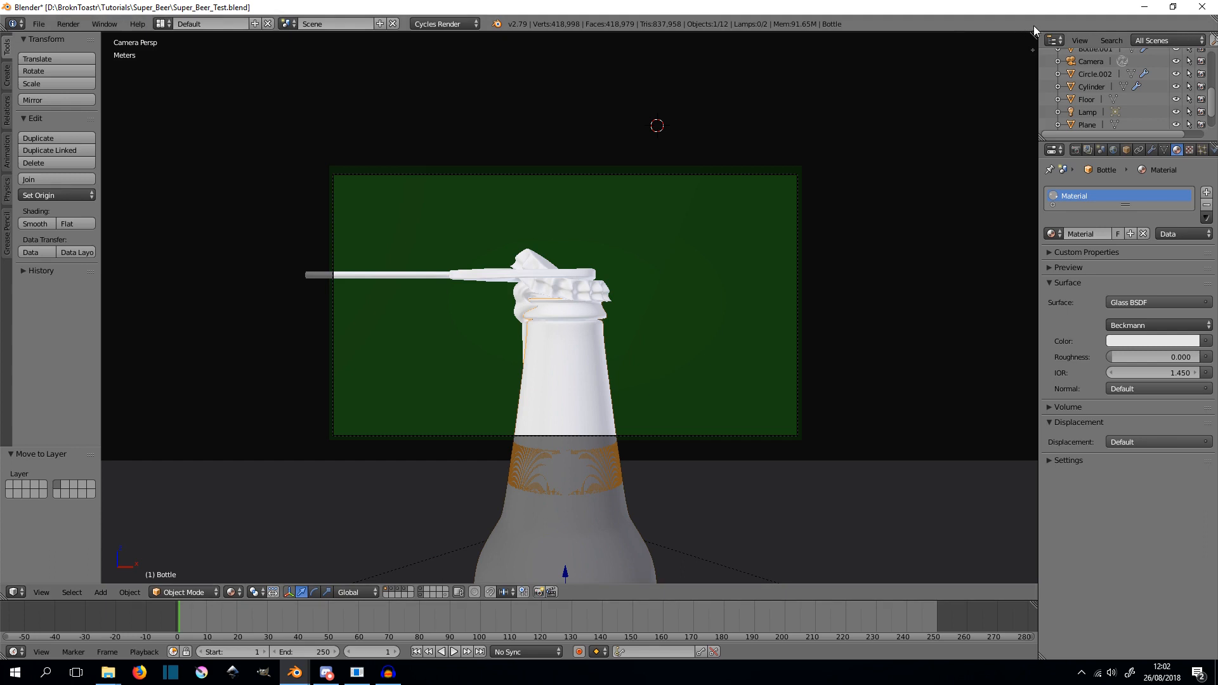
pyautogui.moveTo(1034, 34); pyautogui.dragTo(529, 444)
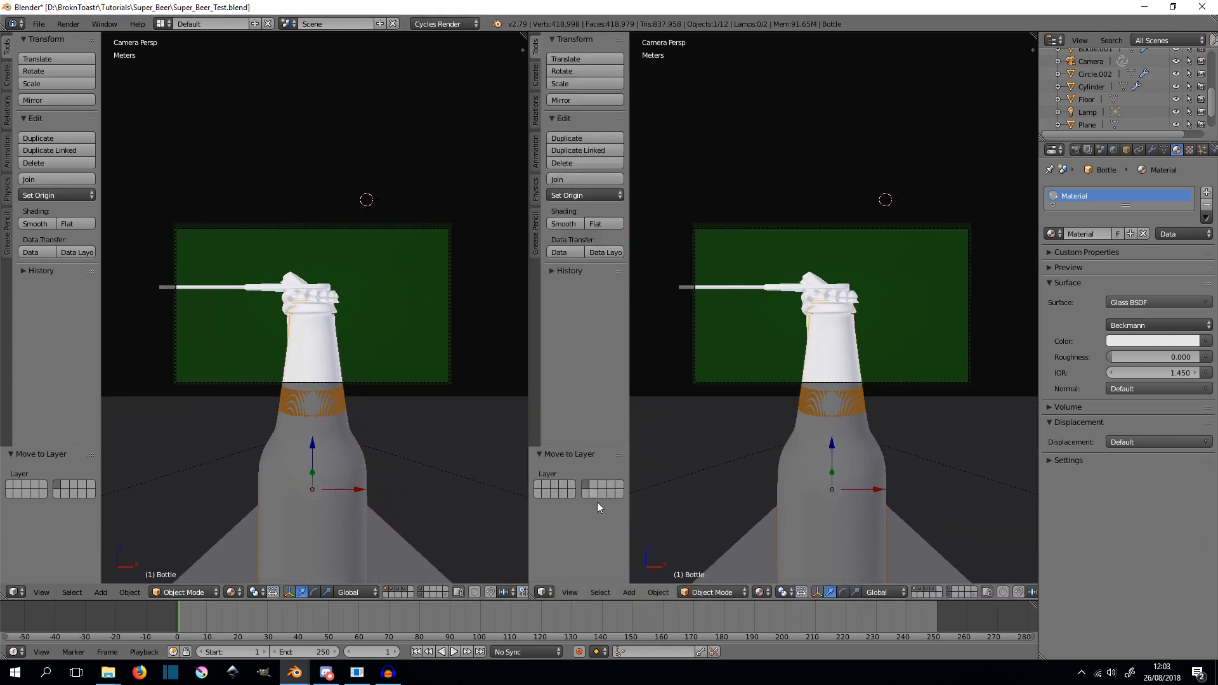
pyautogui.click(542, 591)
pyautogui.click(588, 448)
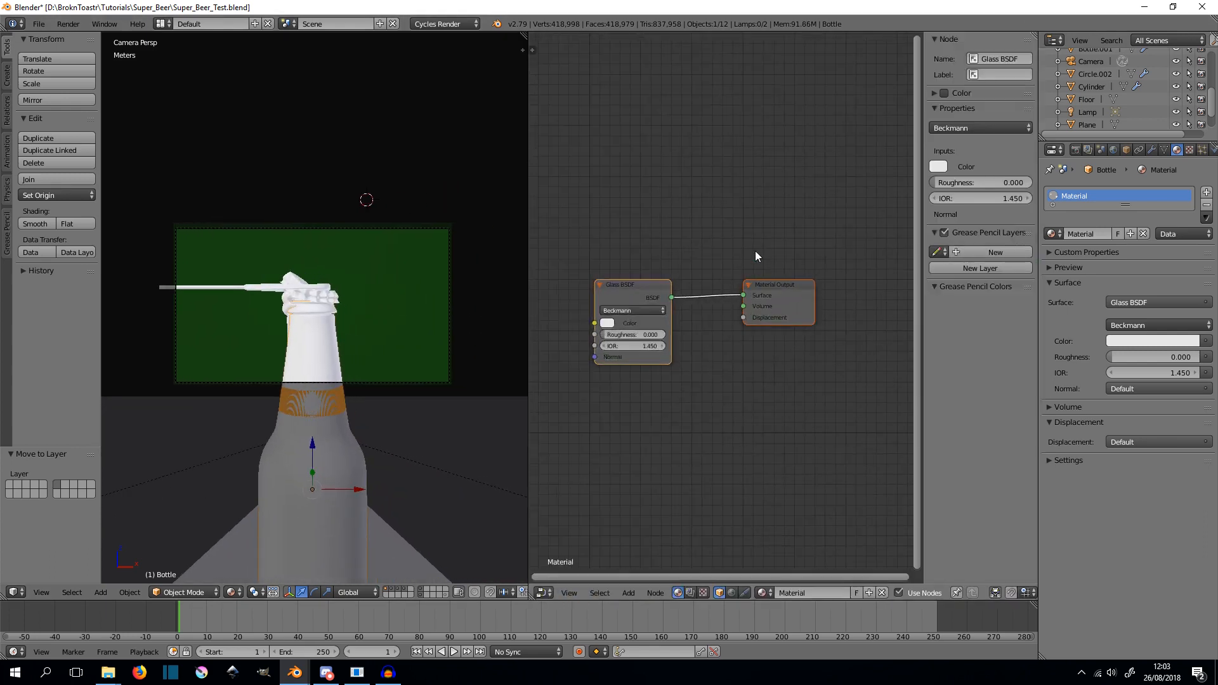
pyautogui.press('n')
pyautogui.press('Home')
# - Move the Glass BSDF node away from the Material Output and place a duplicate of it directly below
pyautogui.click(785, 317)
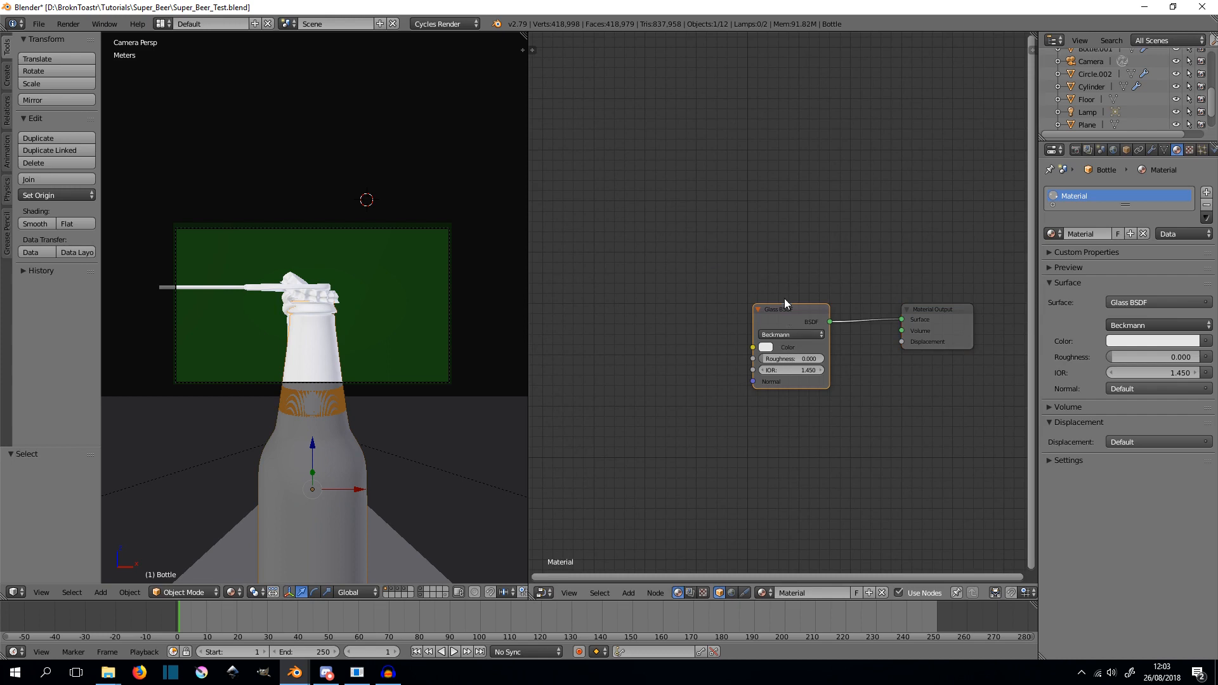
pyautogui.moveTo(776, 305); pyautogui.dragTo(590, 286)
pyautogui.hotkey('shift', 'a')
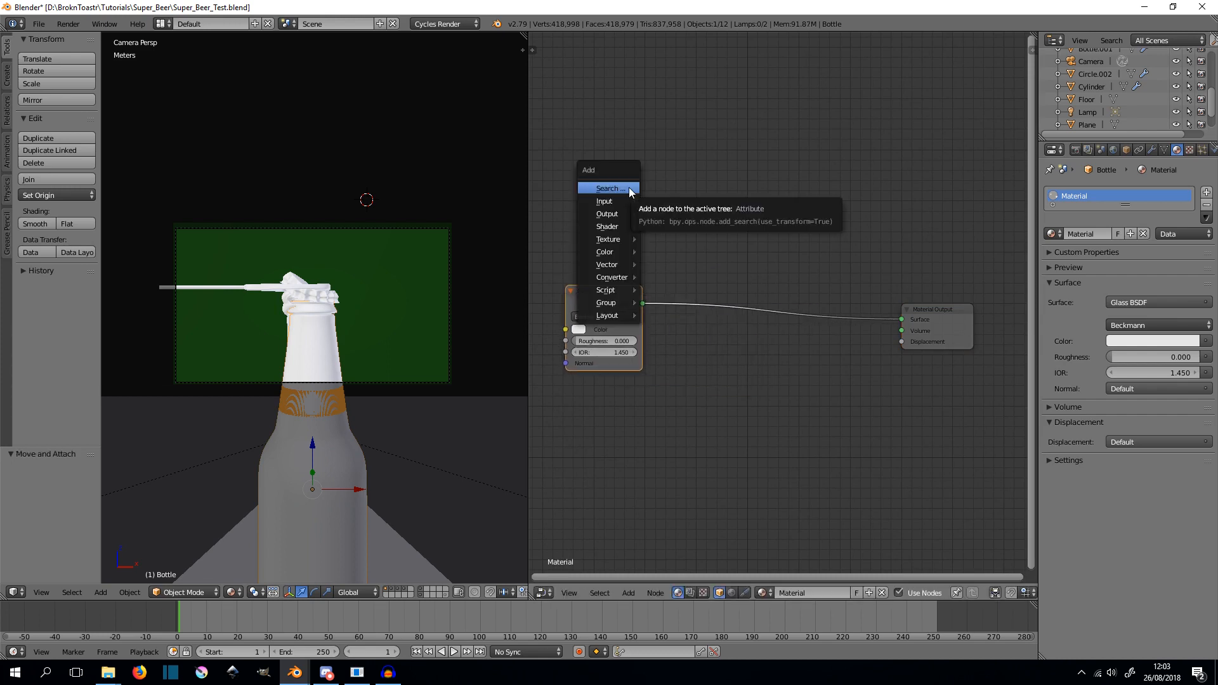
pyautogui.press('Escape')
pyautogui.hotkey('shift', 'd')
pyautogui.click(622, 323)
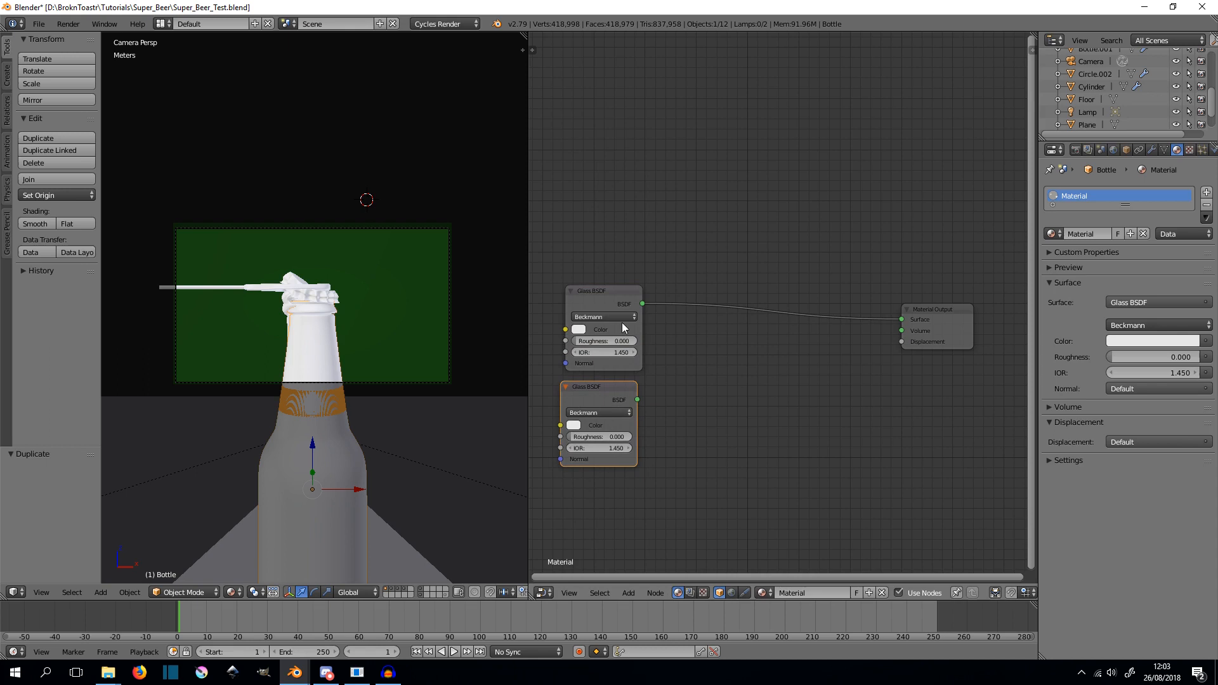
# - Insert a Mix Shader between the Glass BSDF and the Material Output and connect the duplicate glass to its second shader input
pyautogui.hotkey('shift', 'a')
pyautogui.click(739, 66)
pyautogui.write('mix')
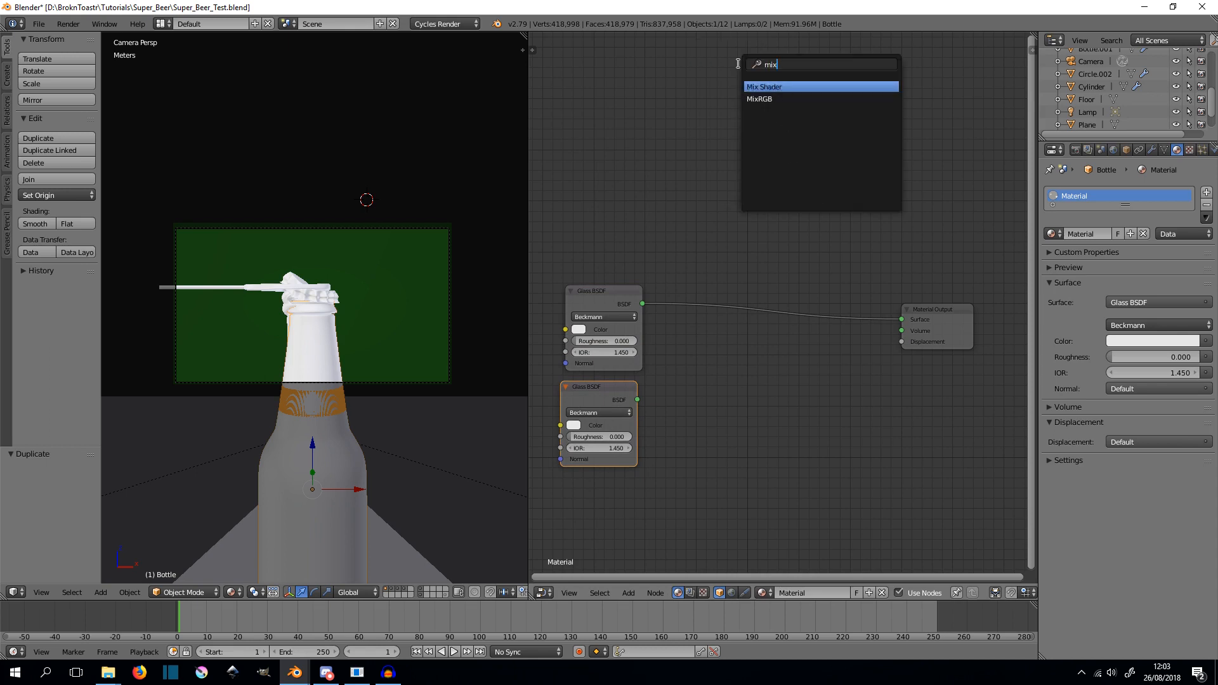
pyautogui.press('Return')
pyautogui.click(712, 268)
pyautogui.moveTo(637, 400); pyautogui.dragTo(707, 310)
# - Add a Fresnel node above the glass shaders and connect it to the Mix Shader's Fac input
pyautogui.hotkey('shift', 'a')
pyautogui.click(610, 209)
pyautogui.write('fr')
pyautogui.press('Return')
pyautogui.click(585, 205)
pyautogui.moveTo(653, 220); pyautogui.dragTo(718, 298)
# - Set the upper Glass BSDF's colour to orange, R 0.800, G 0.354, B 0.036
pyautogui.scroll(3, 635, 430)
pyautogui.moveTo(634, 430); pyautogui.dragTo(713, 355, button='middle')
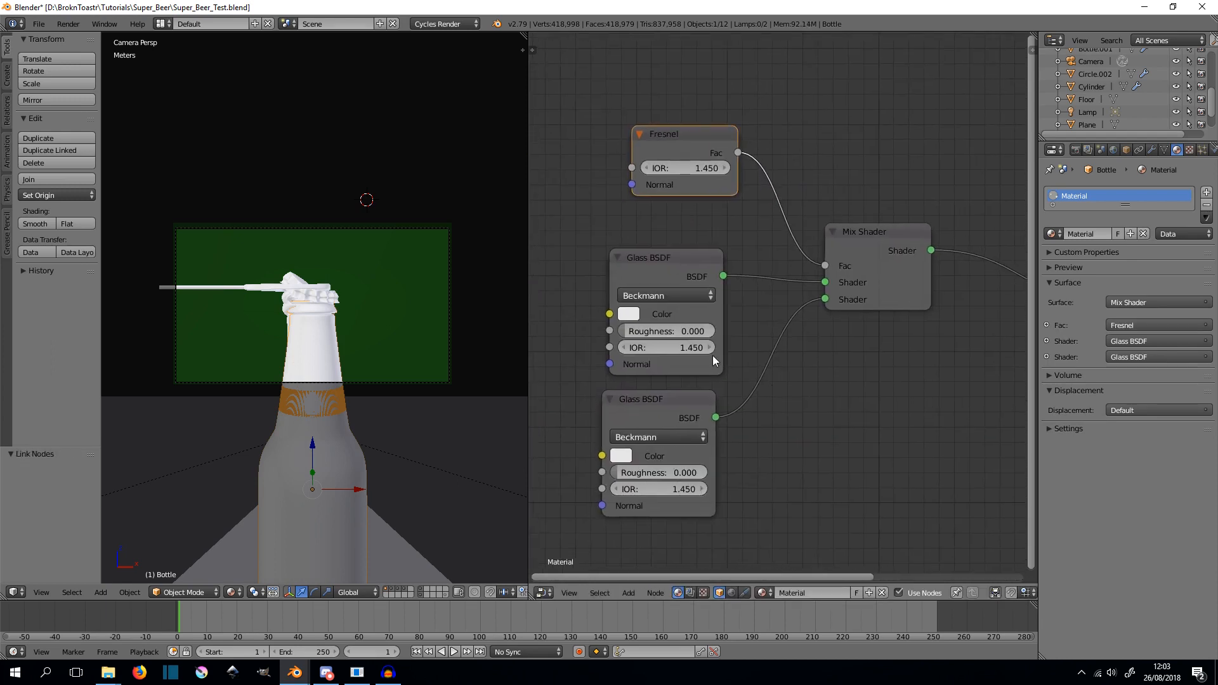
pyautogui.click(630, 314)
pyautogui.click(659, 165)
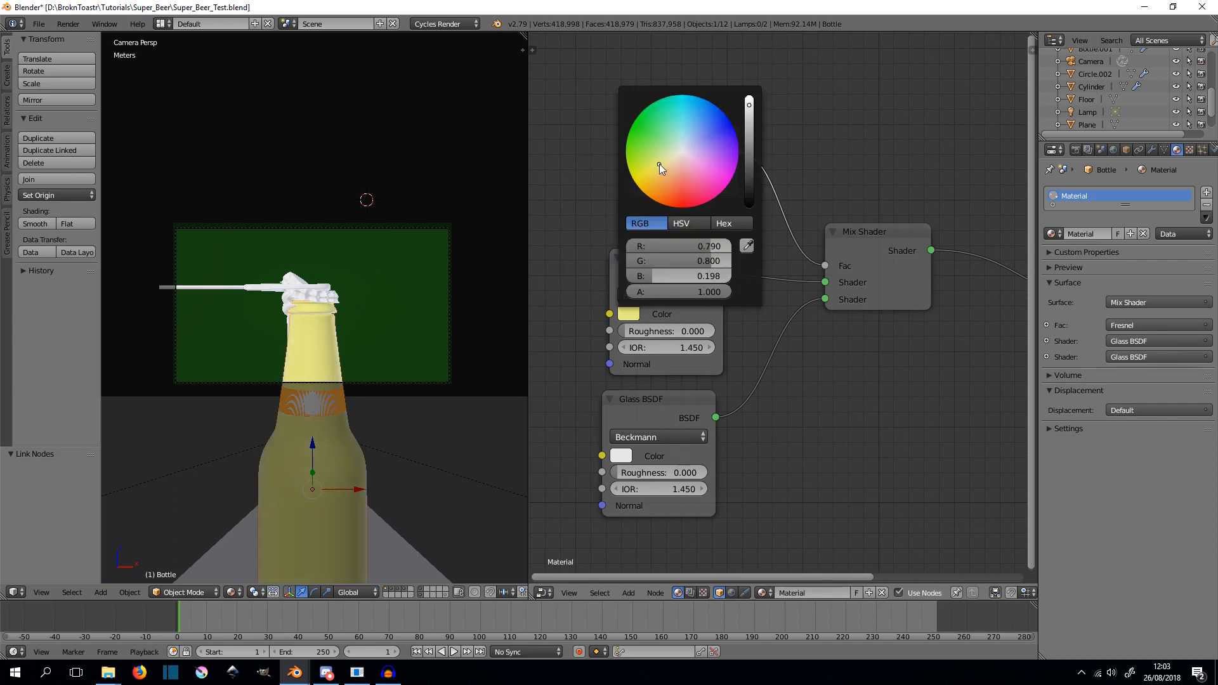
pyautogui.moveTo(659, 164); pyautogui.dragTo(654, 188)
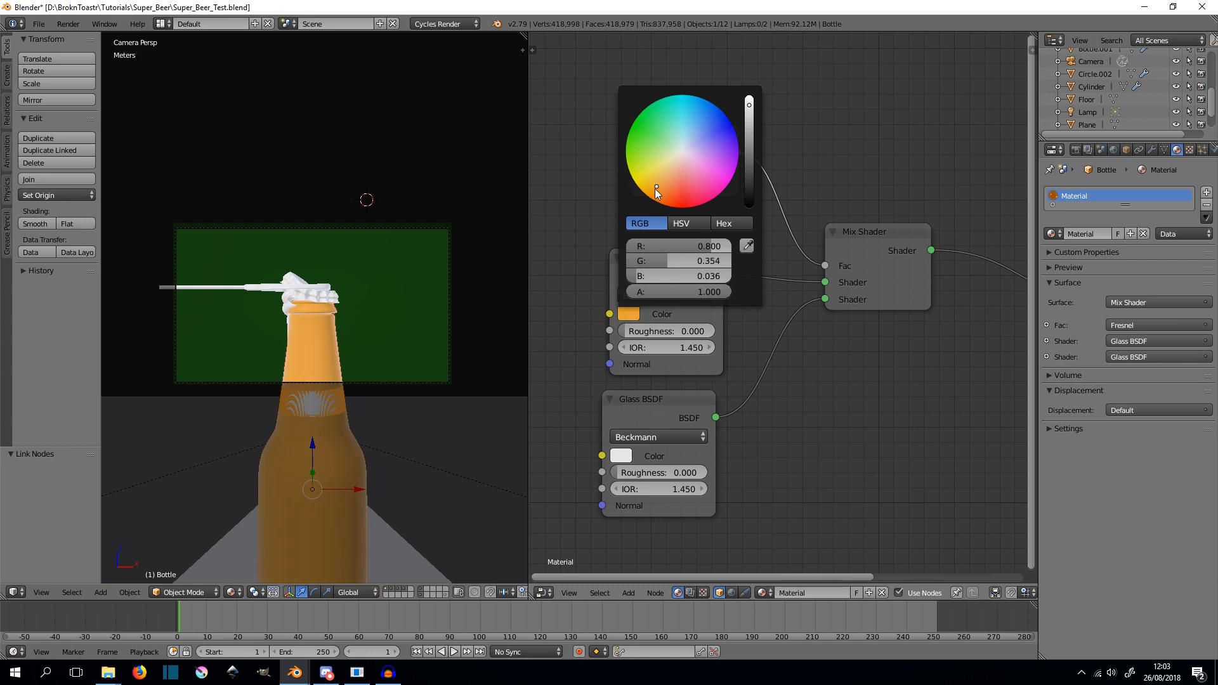
# - Darken the upper Glass BSDF's orange colour and set the lower Glass BSDF's colour to a light yellow-green
pyautogui.click(749, 134)
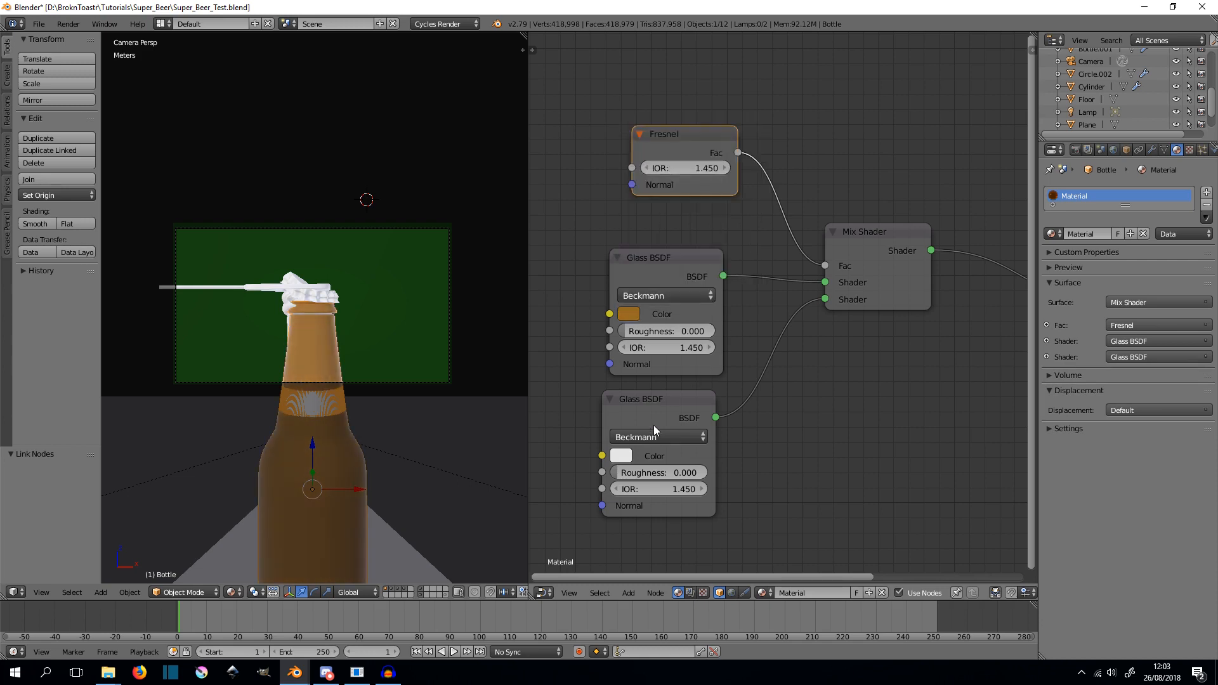
pyautogui.click(624, 457)
pyautogui.moveTo(658, 288); pyautogui.dragTo(649, 303)
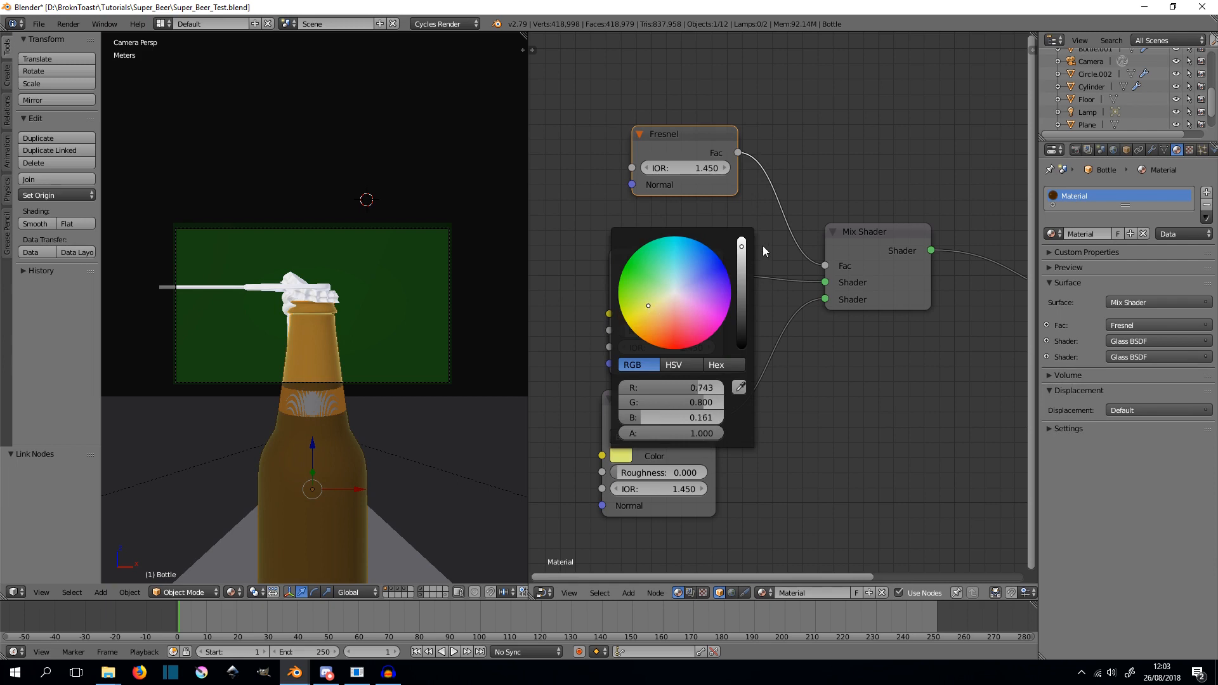
pyautogui.click(743, 243)
pyautogui.moveTo(638, 311); pyautogui.dragTo(649, 299)
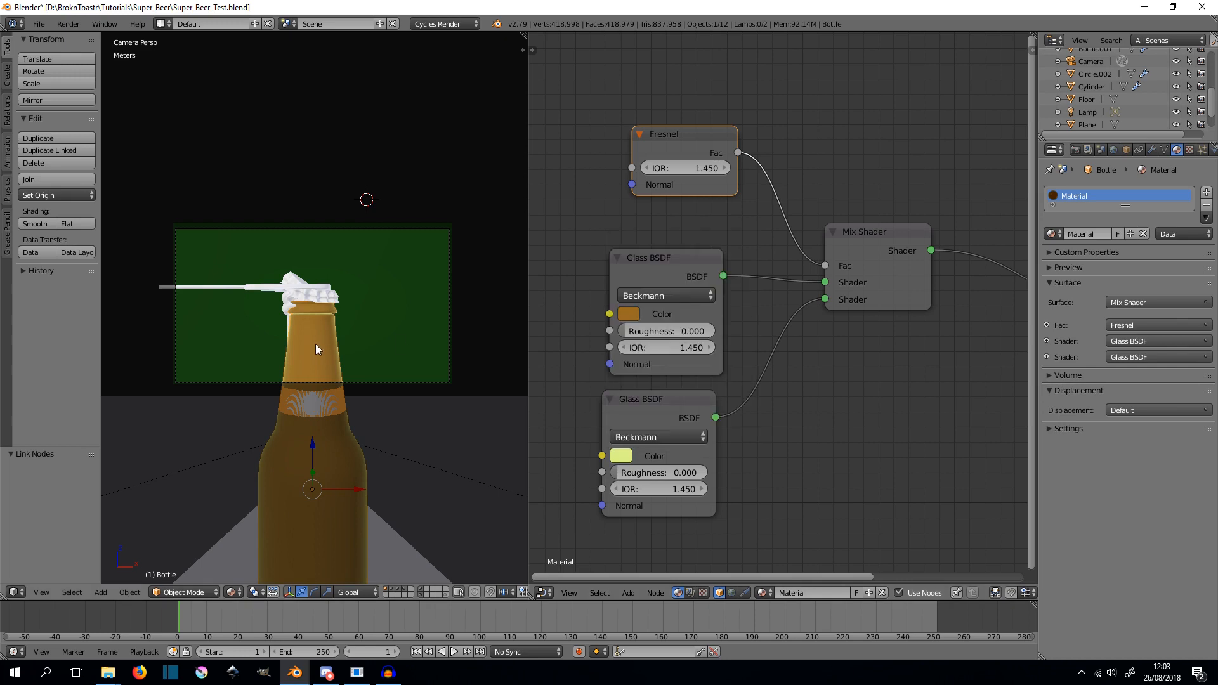
# - Widen the 3D view around the bottle neck and rename the bottle's material as Bottle
pyautogui.scroll(4, 315, 344)
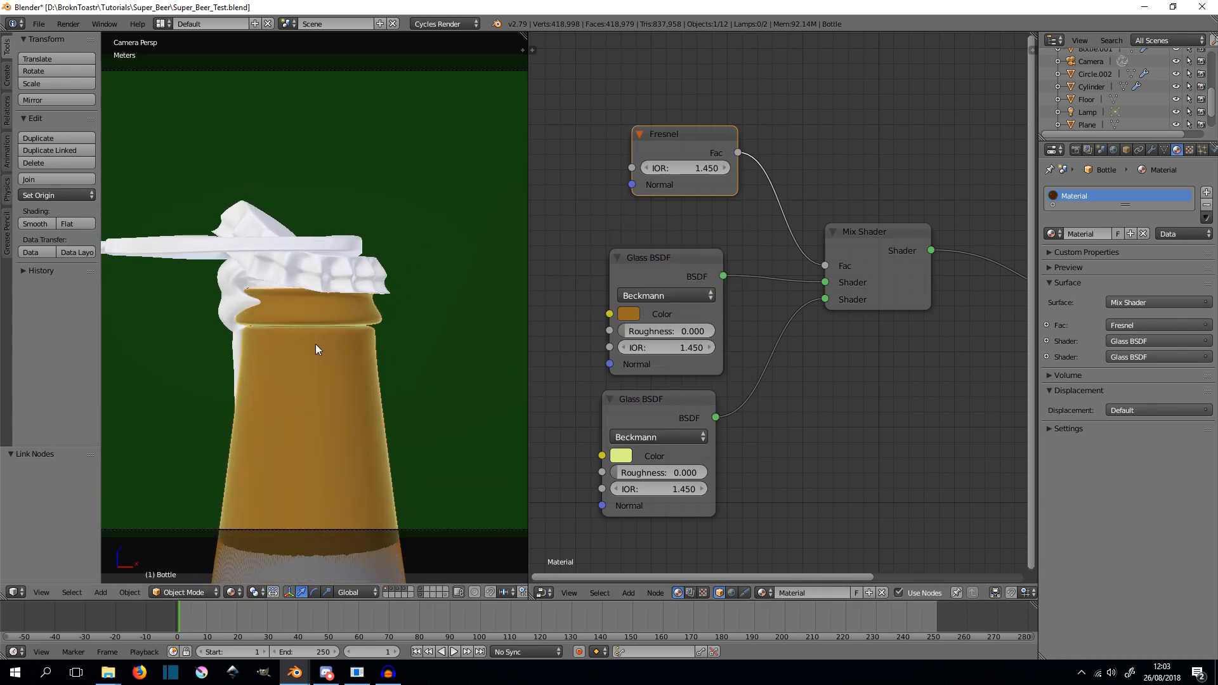
pyautogui.scroll(1, 315, 348)
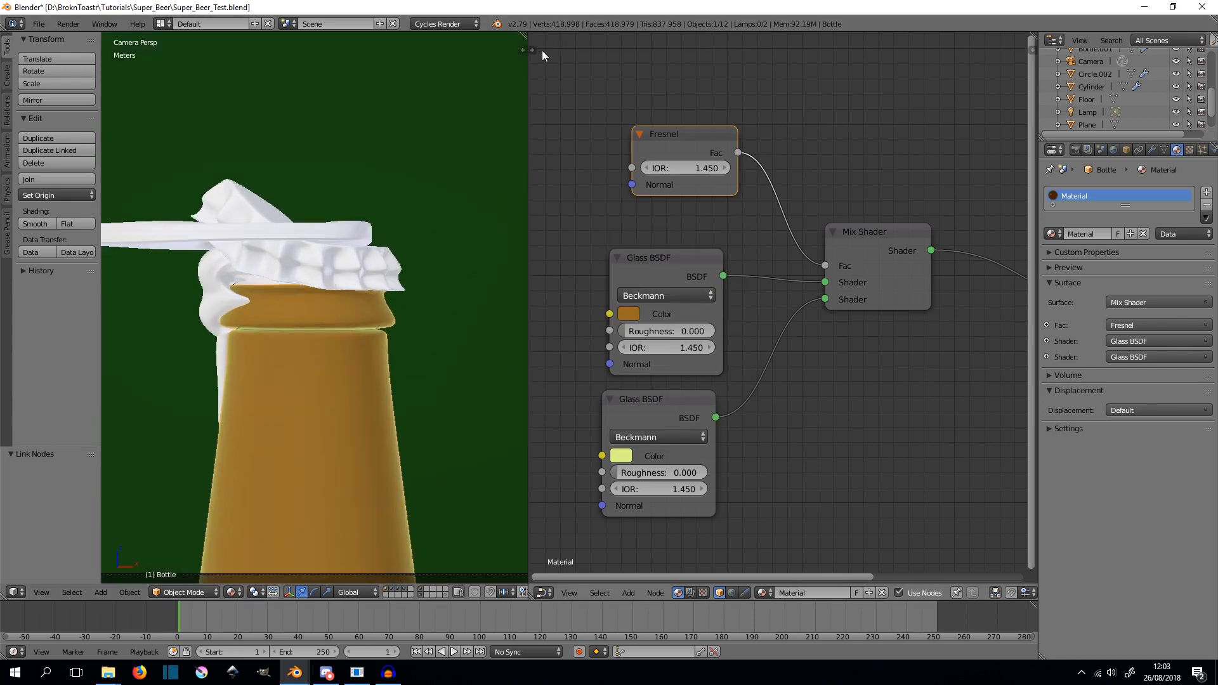
pyautogui.moveTo(528, 71); pyautogui.dragTo(857, 139)
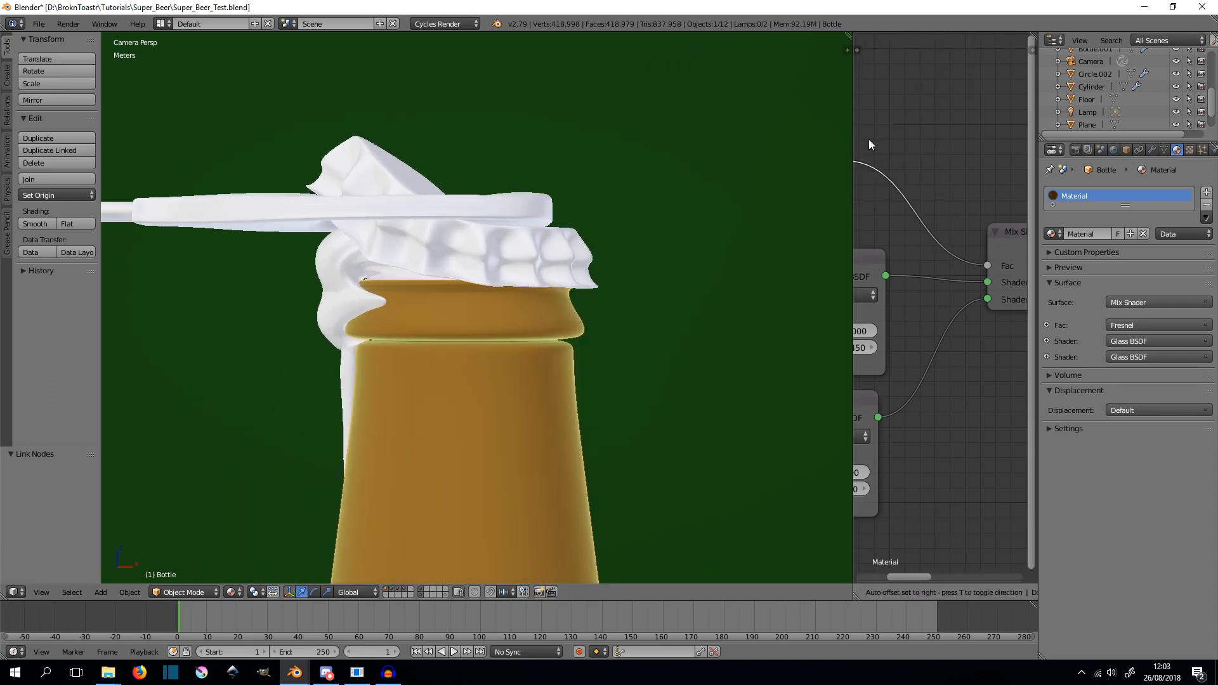
pyautogui.doubleClick(1080, 196)
pyautogui.write('Bottle')
pyautogui.press('Return')
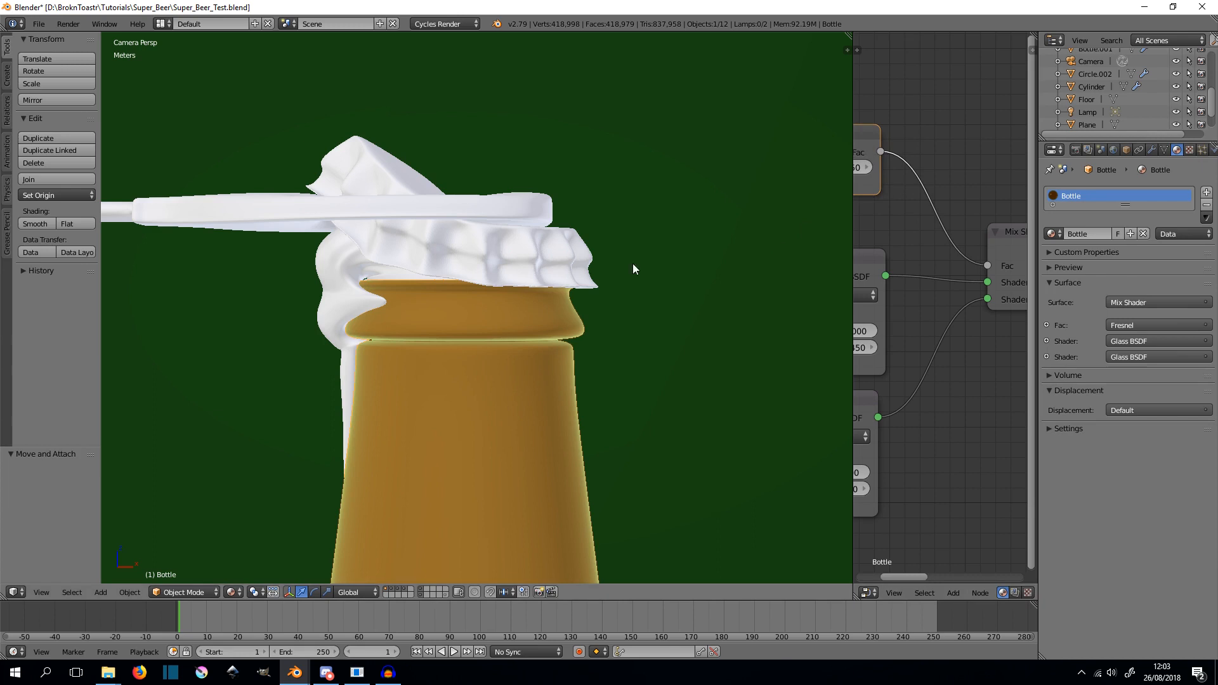
# - Select the bottle cap, give the node editor more room, and create a material named Bottle Cap on the cap
pyautogui.scroll(-1, 633, 264)
pyautogui.moveTo(852, 130); pyautogui.dragTo(762, 130)
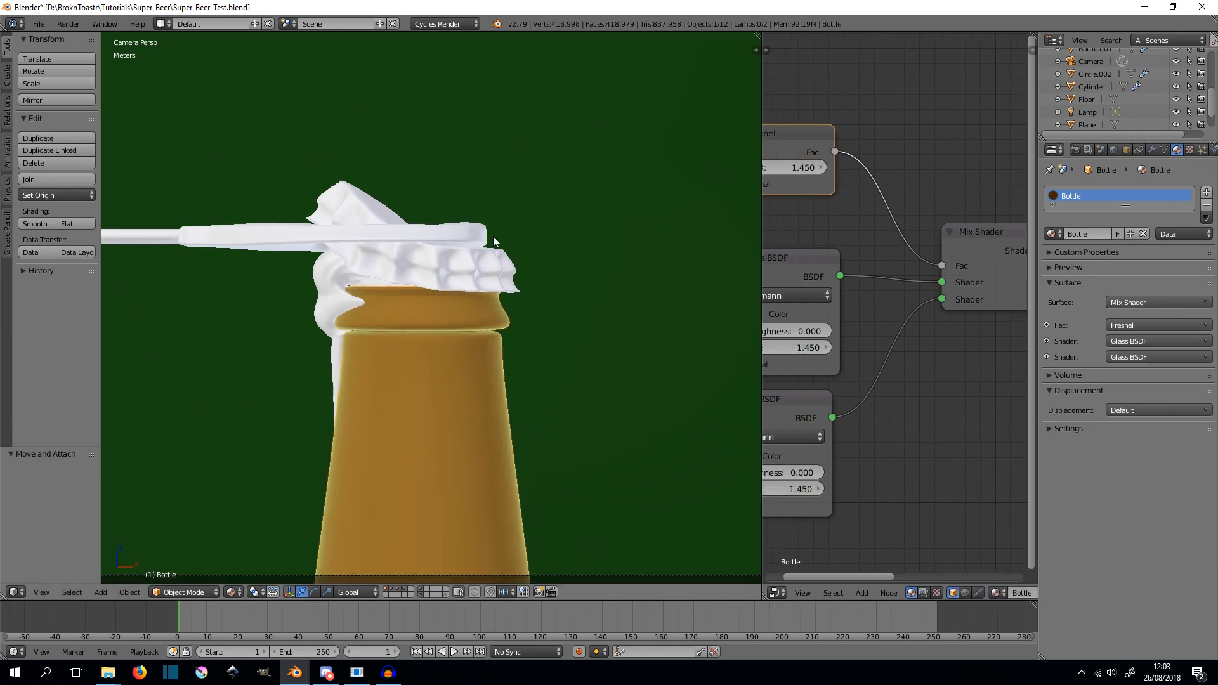
pyautogui.rightClick(485, 234)
pyautogui.rightClick(494, 260)
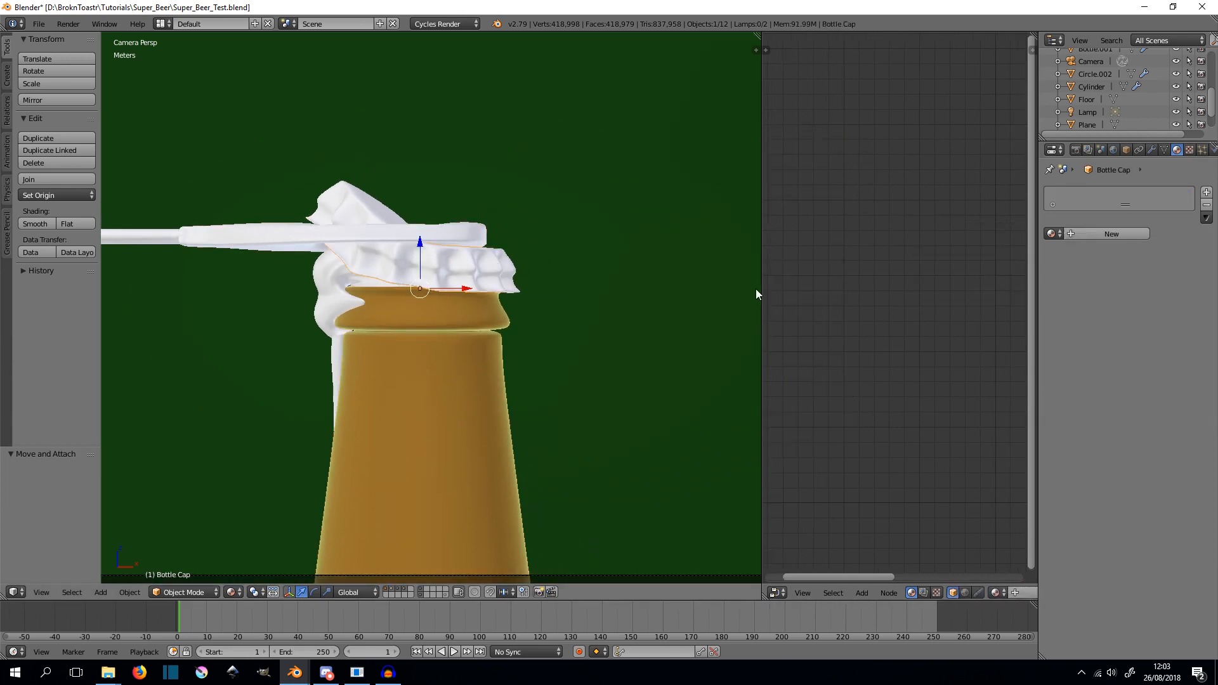
pyautogui.moveTo(760, 288); pyautogui.dragTo(665, 288)
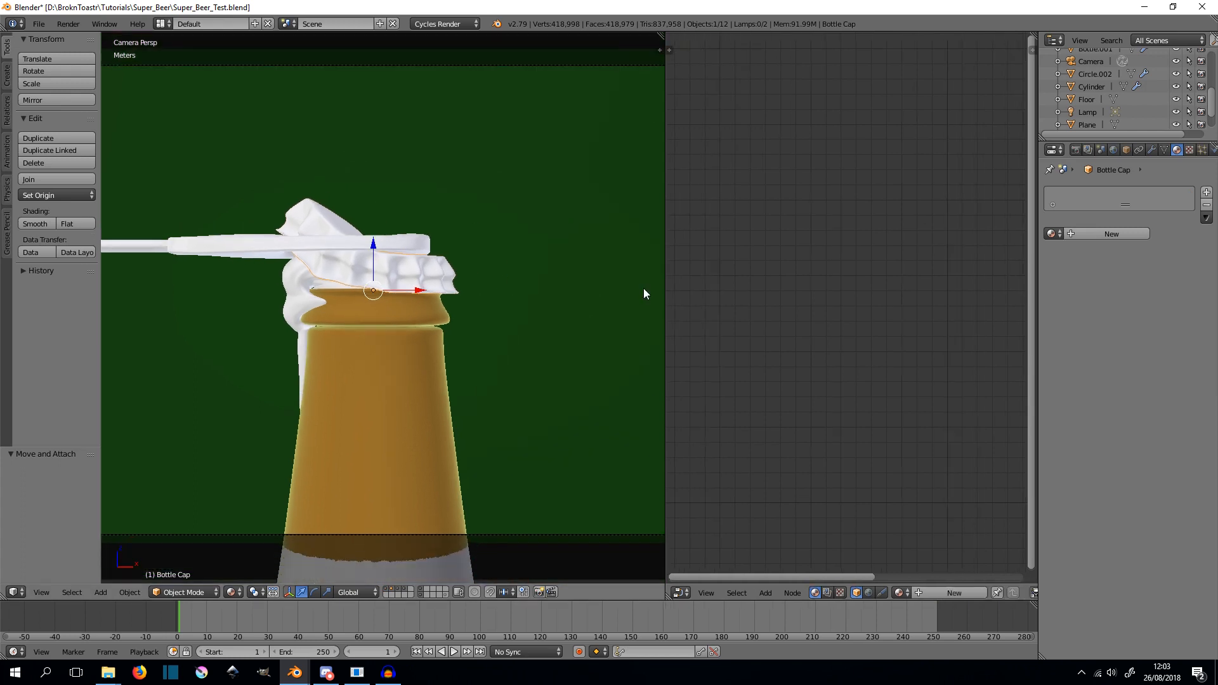
pyautogui.click(1105, 234)
pyautogui.doubleClick(1078, 196)
pyautogui.write('Bettle Cap')
pyautogui.press('Return')
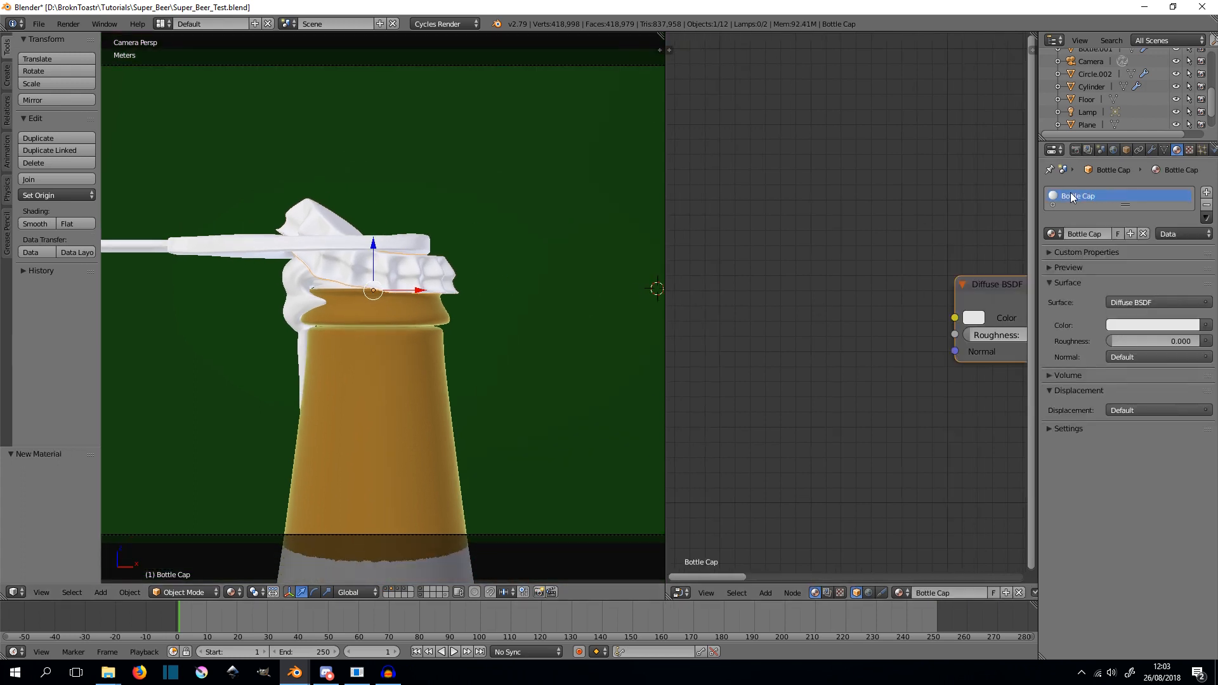
# - Replace the Diffuse BSDF in the Bottle Cap material with a Principled BSDF placed well away from the Material Output
pyautogui.press('Home')
pyautogui.click(805, 272)
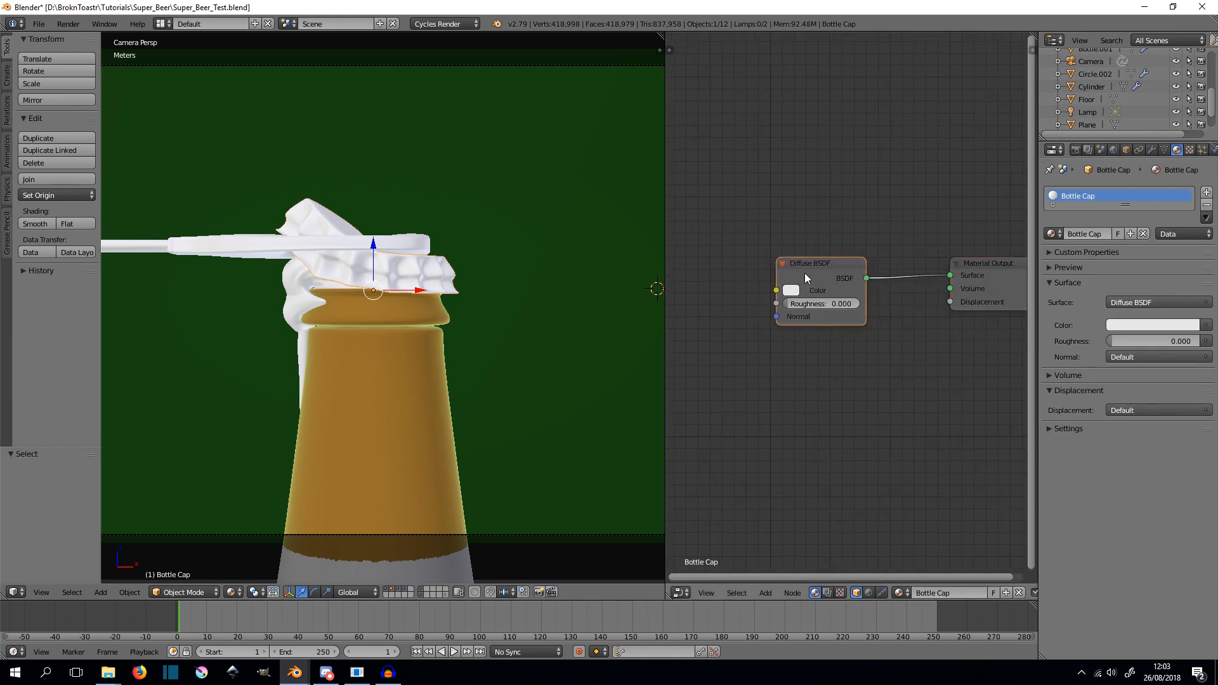
pyautogui.press('x')
pyautogui.hotkey('shift', 'a')
pyautogui.click(804, 273)
pyautogui.write('prin')
pyautogui.press('Return')
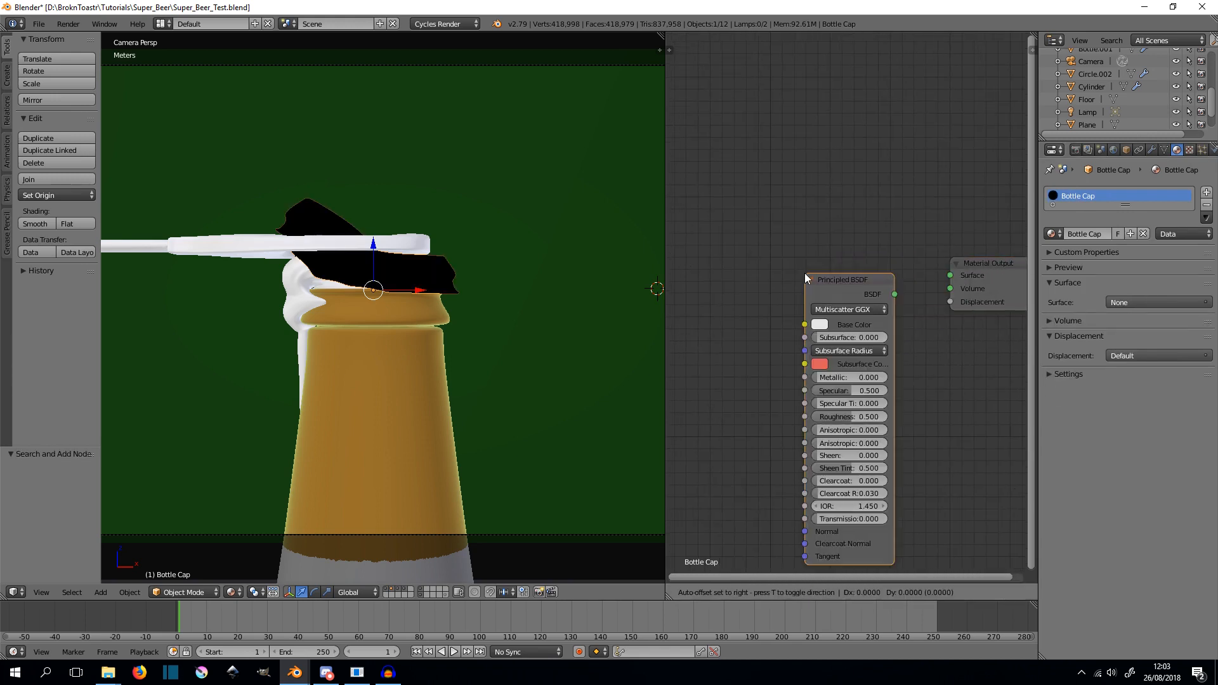
pyautogui.click(704, 163)
# - Set the Principled BSDF's base colour to golden yellow, R 0.473, G 0.349, B 0.058
pyautogui.click(718, 215)
pyautogui.moveTo(744, 105); pyautogui.dragTo(740, 106)
pyautogui.click(814, 67)
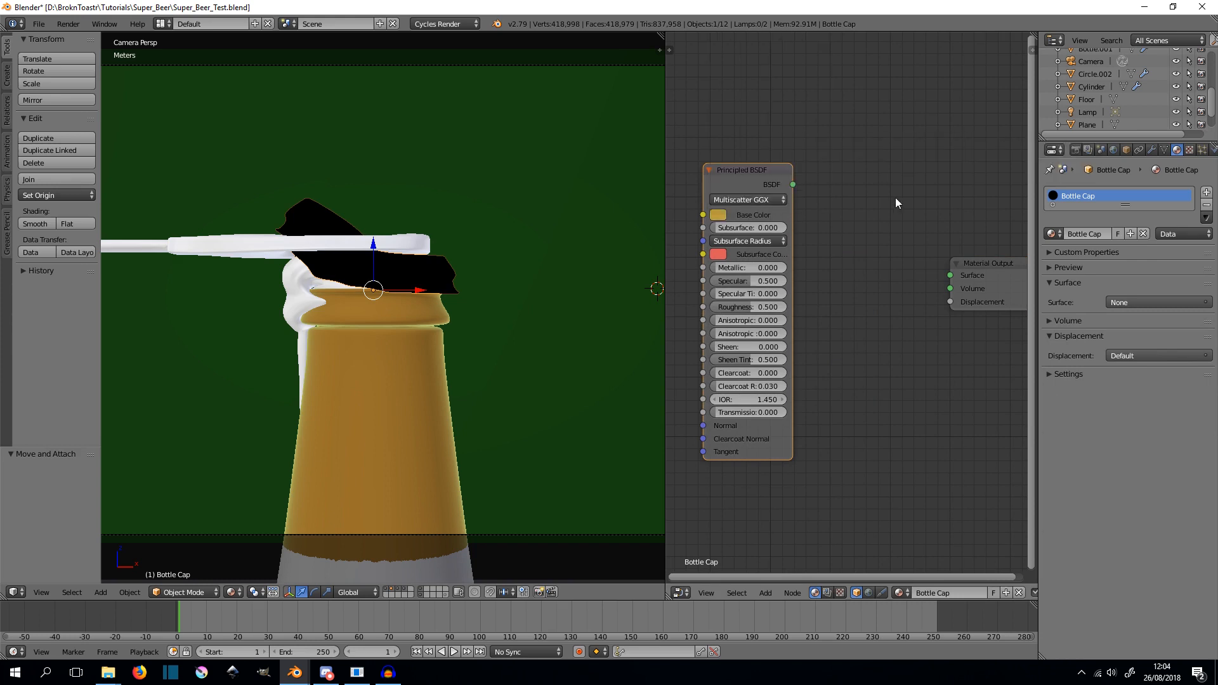
# - Add a Glossy BSDF node directly below the Principled BSDF
pyautogui.scroll(-3, 874, 243)
pyautogui.hotkey('shift', 'a')
pyautogui.click(873, 246)
pyautogui.write('glos')
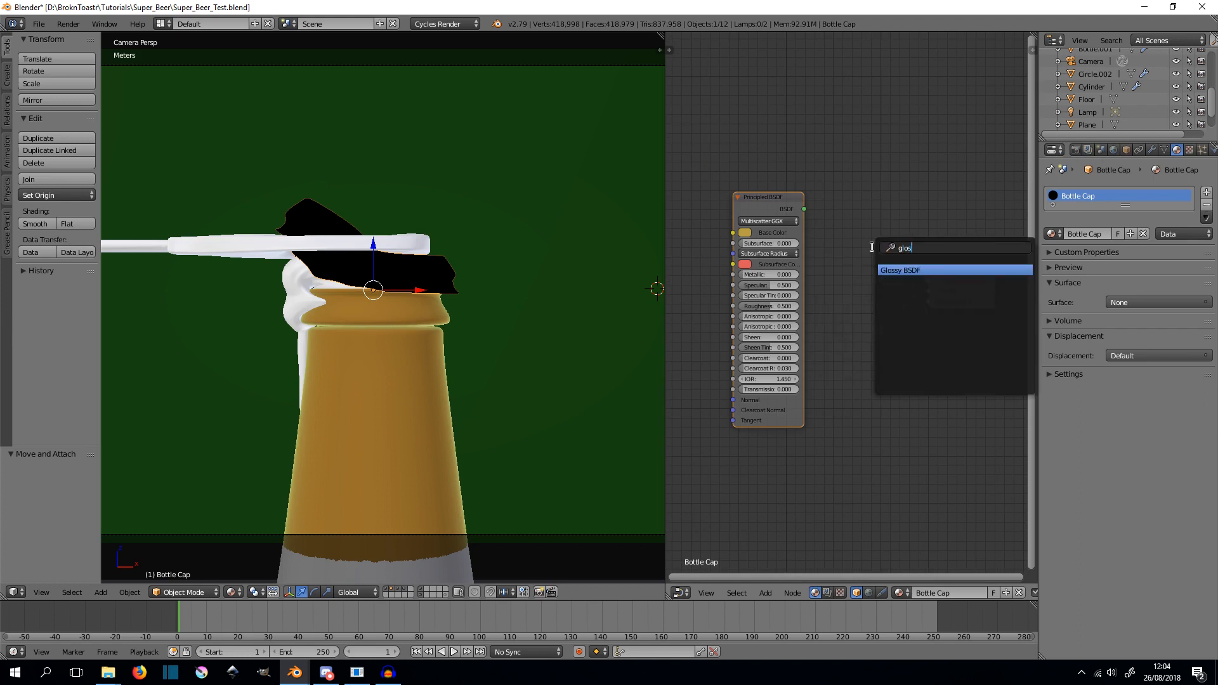
pyautogui.press('Return')
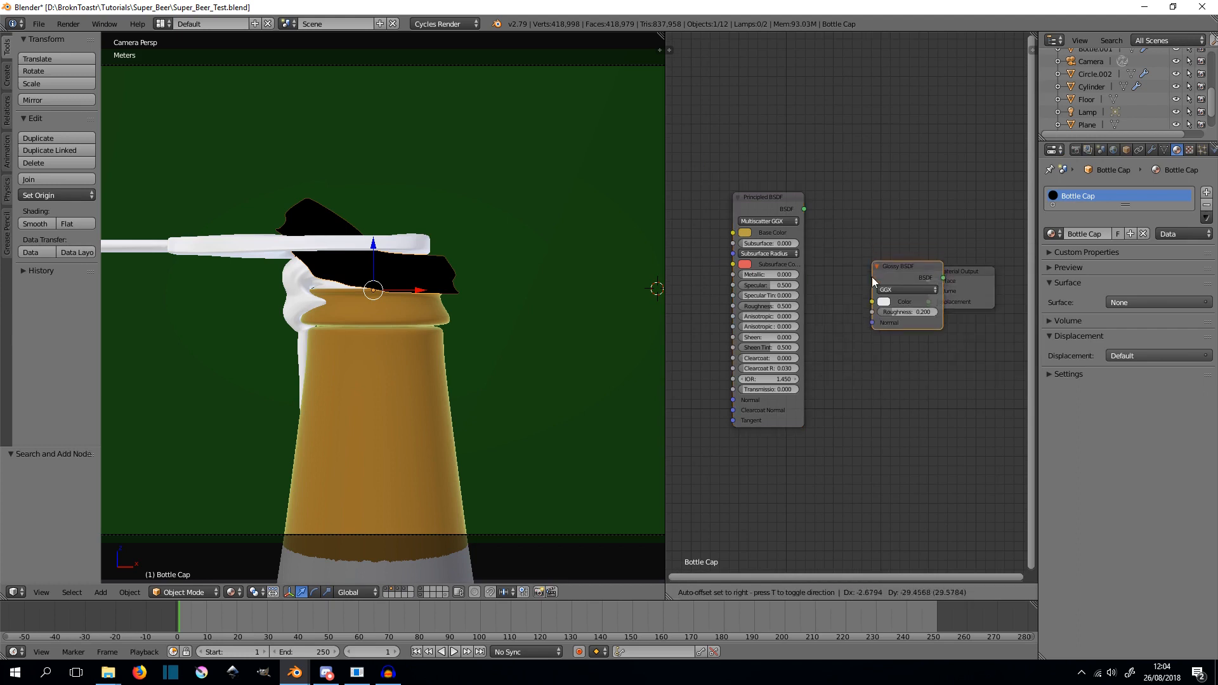
pyautogui.click(737, 441)
# - Add a Fresnel node above the Principled BSDF
pyautogui.hotkey('shift', 'a')
pyautogui.click(784, 125)
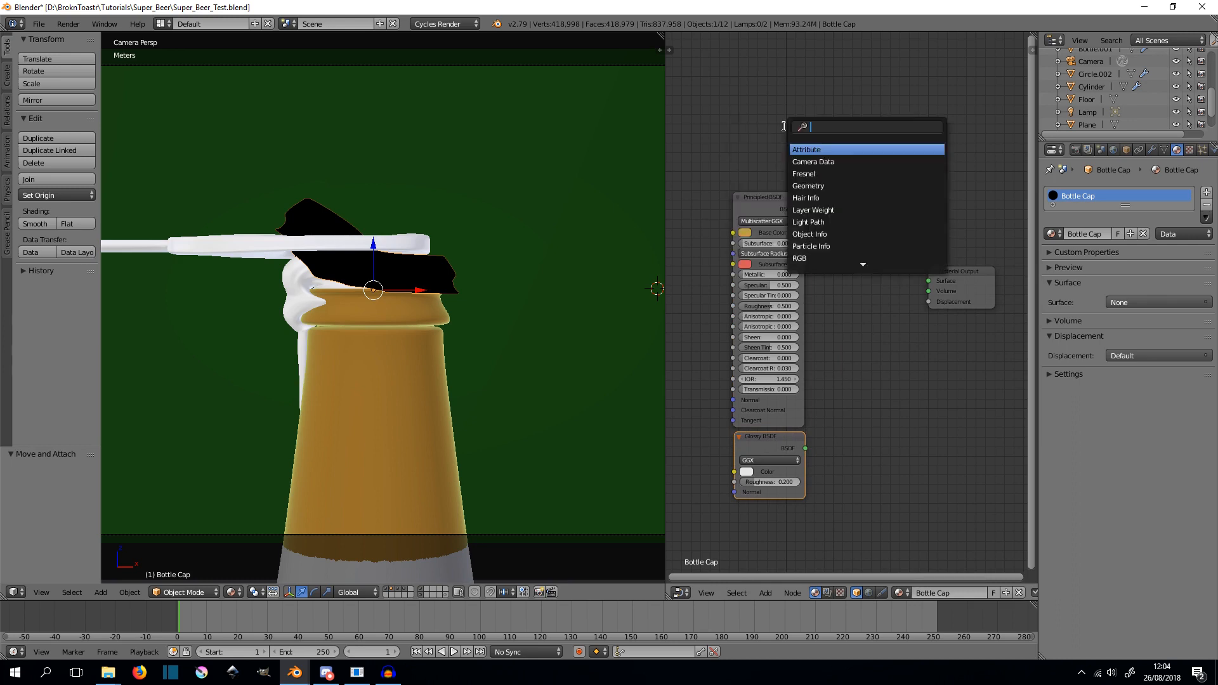
pyautogui.write('fres')
pyautogui.press('Return')
pyautogui.click(730, 108)
# - Add a Mix Shader feeding the Material Output's Surface, with Fresnel as Fac and the Principled and Glossy BSDFs as its two shaders
pyautogui.hotkey('shift', 'a')
pyautogui.click(977, 178)
pyautogui.write('mix')
pyautogui.press('Return')
pyautogui.click(843, 188)
pyautogui.moveTo(843, 188); pyautogui.dragTo(795, 122)
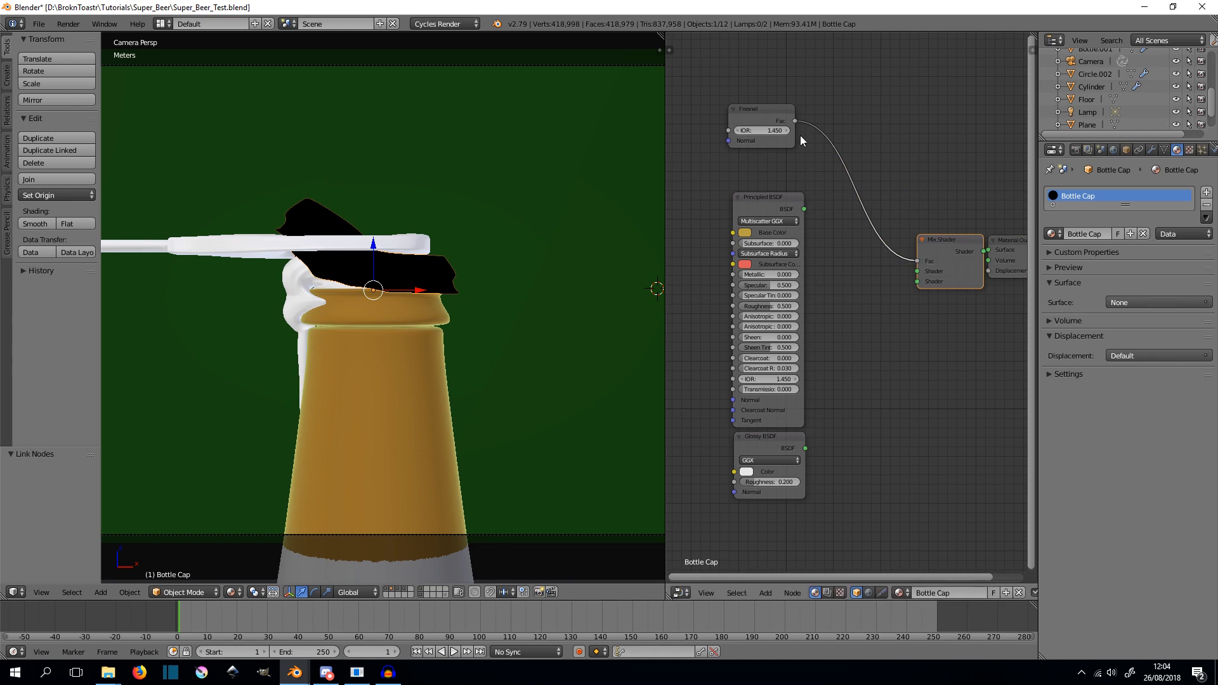
pyautogui.moveTo(962, 249); pyautogui.dragTo(988, 249)
pyautogui.moveTo(803, 209); pyautogui.dragTo(805, 448)
# - Set the Glossy BSDF's Roughness to 0.5
pyautogui.moveTo(837, 373); pyautogui.dragTo(905, 346, button='middle')
pyautogui.scroll(6, 891, 399)
pyautogui.moveTo(892, 398); pyautogui.dragTo(816, 325, button='middle')
pyautogui.click(771, 471)
pyautogui.write('0.5')
pyautogui.press('Return')
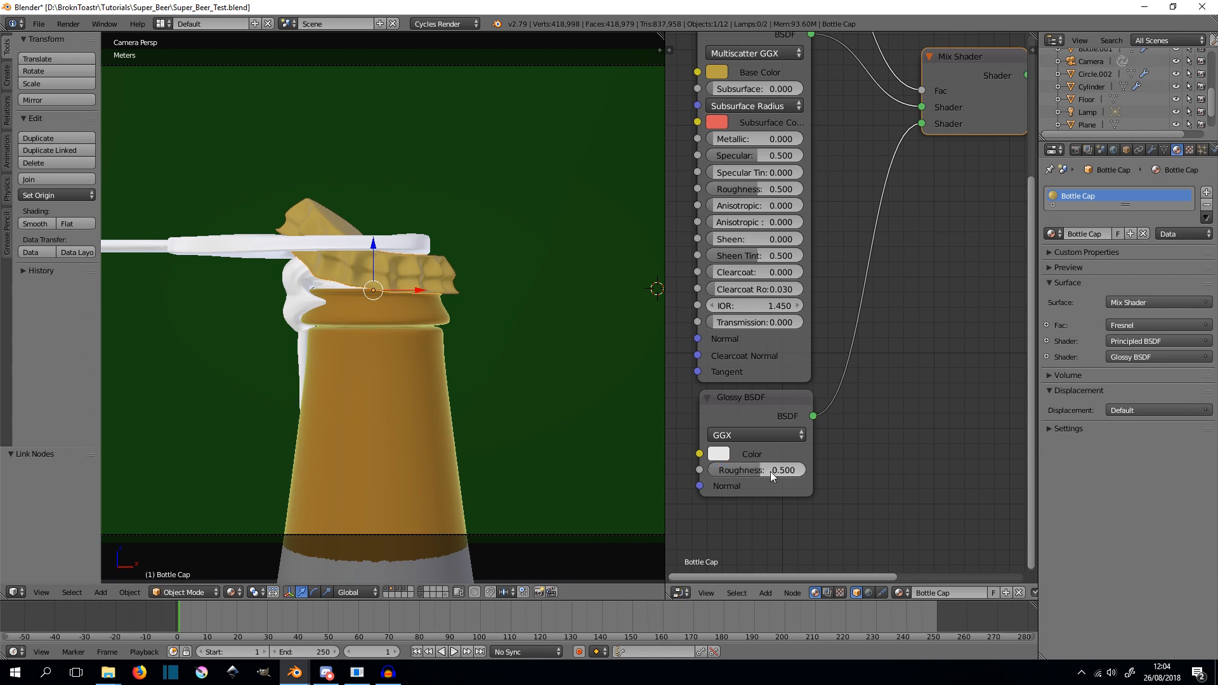
# - Darken the Glossy BSDF's colour to a light grey
pyautogui.click(718, 453)
pyautogui.click(728, 456)
pyautogui.moveTo(837, 261); pyautogui.dragTo(840, 260)
# - Set the Principled BSDF's base colour to dark green and preview the cap in rendered shading
pyautogui.moveTo(951, 251); pyautogui.dragTo(973, 425, button='middle')
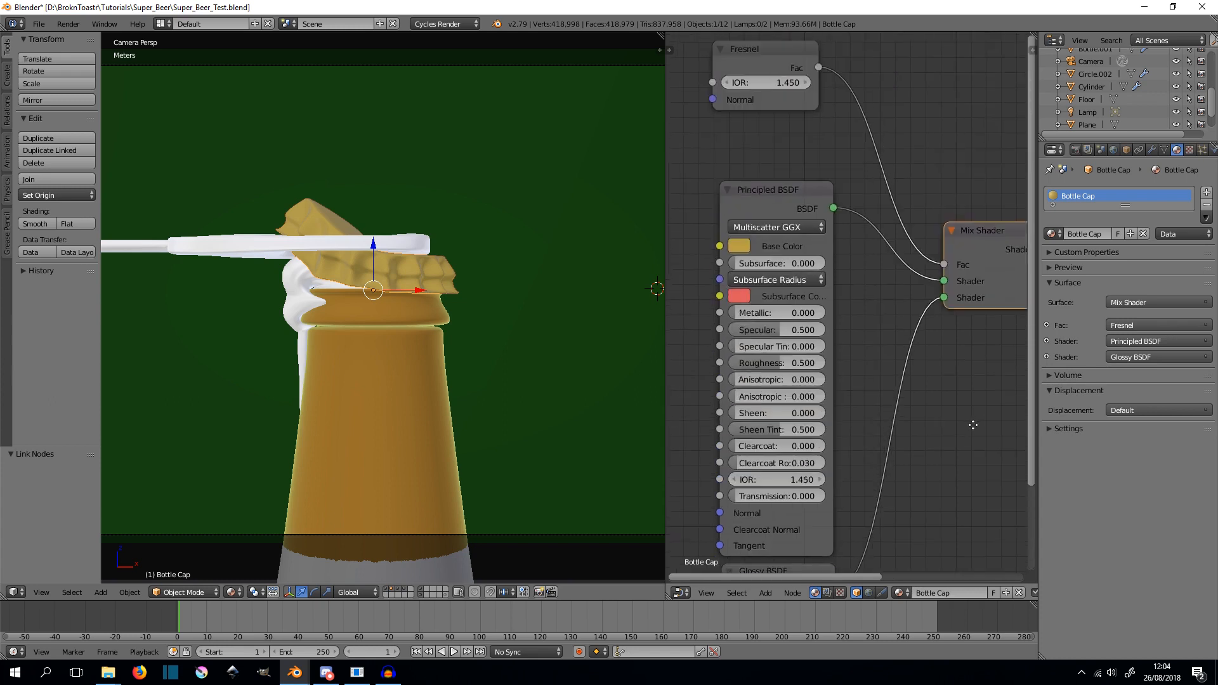
pyautogui.click(740, 244)
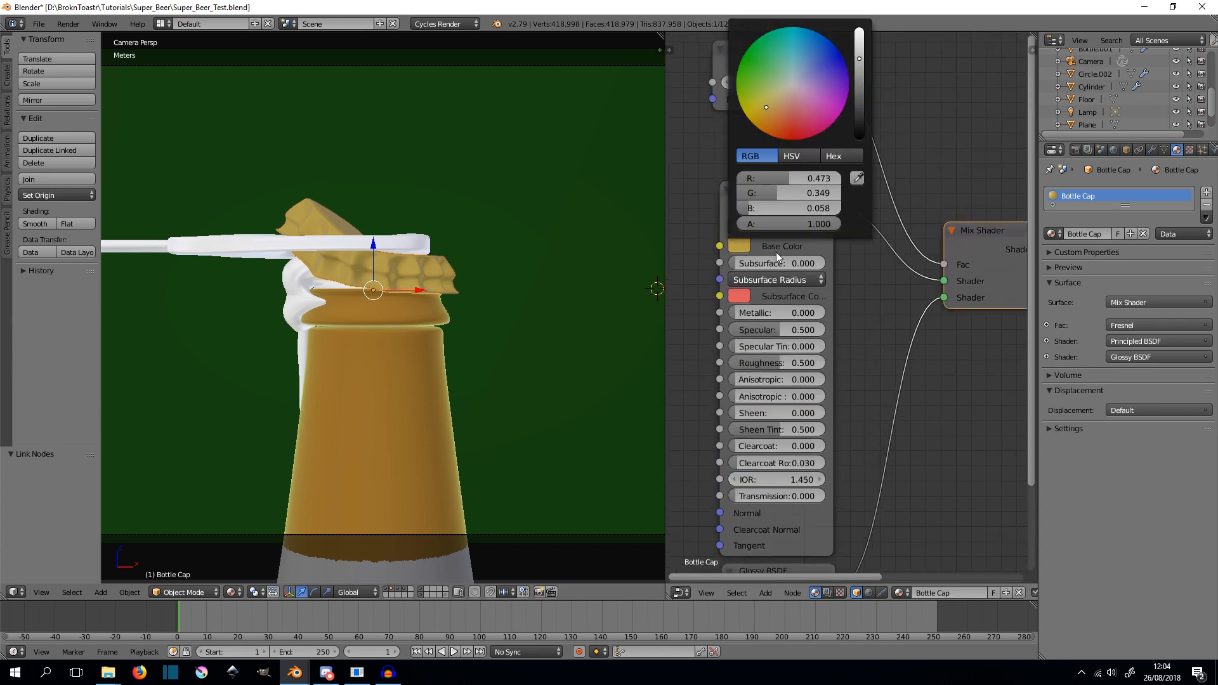
pyautogui.moveTo(775, 107); pyautogui.dragTo(744, 74)
pyautogui.moveTo(858, 58); pyautogui.dragTo(862, 83)
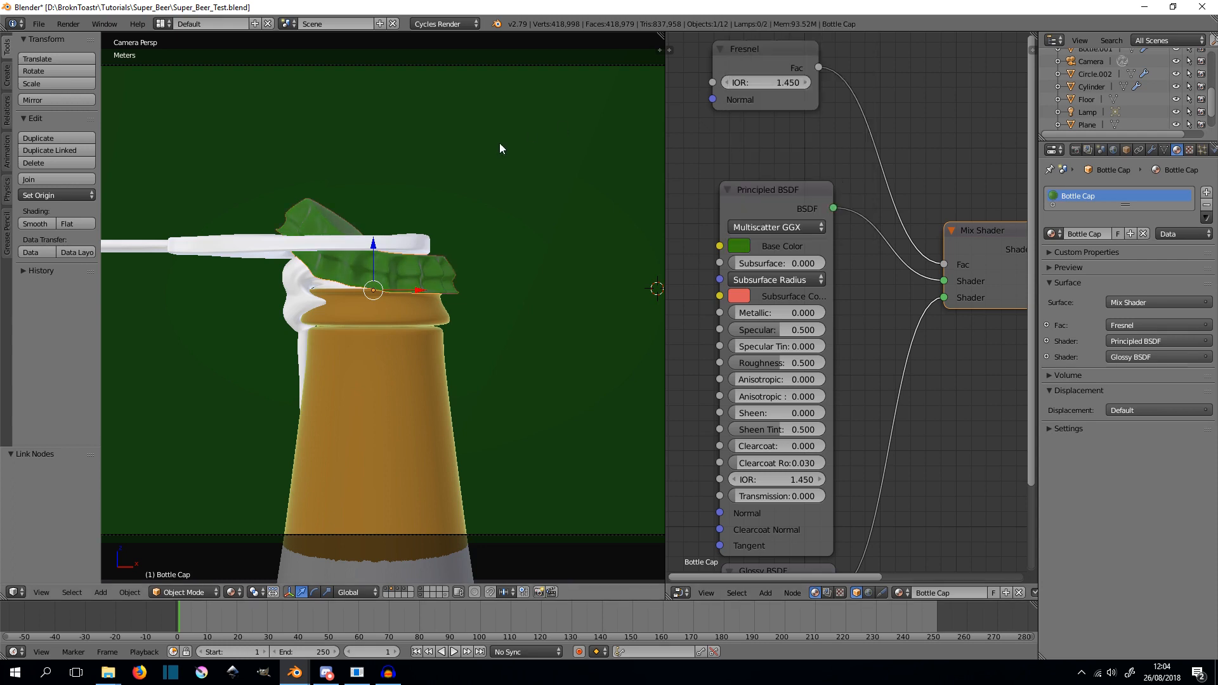
pyautogui.hotkey('shift', 'z')
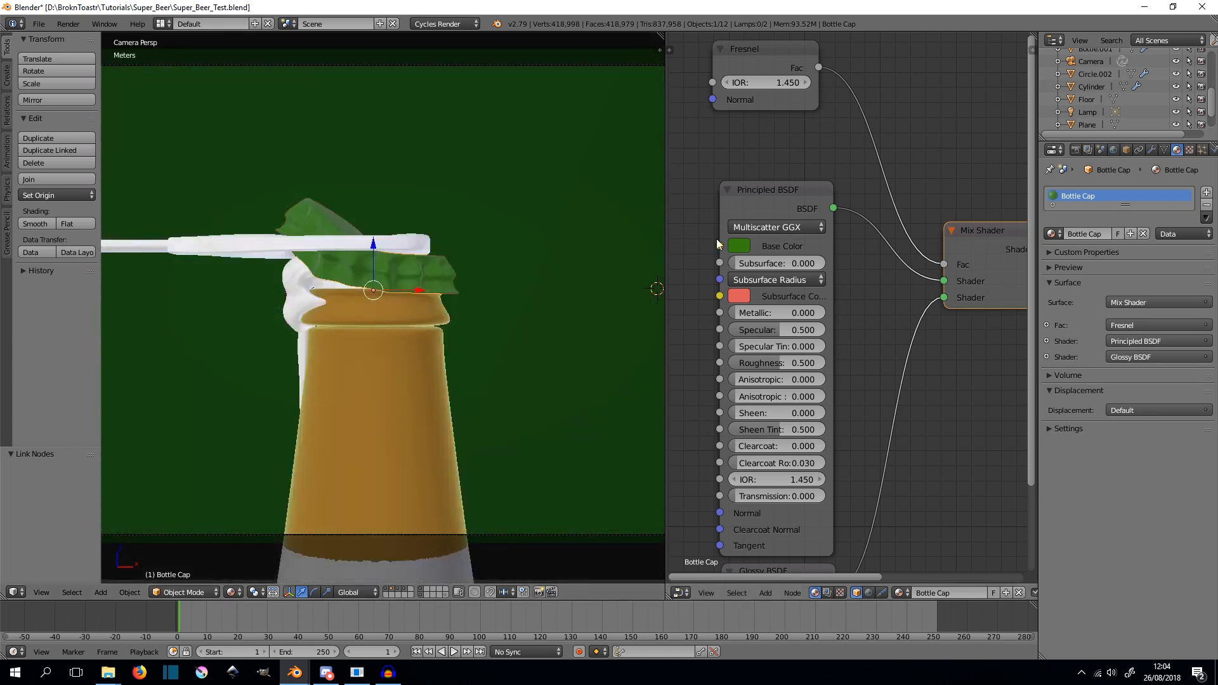
# - Set the Principled BSDF's base colour to a dark, slightly purplish grey and check it in rendered shading
pyautogui.click(739, 246)
pyautogui.click(794, 86)
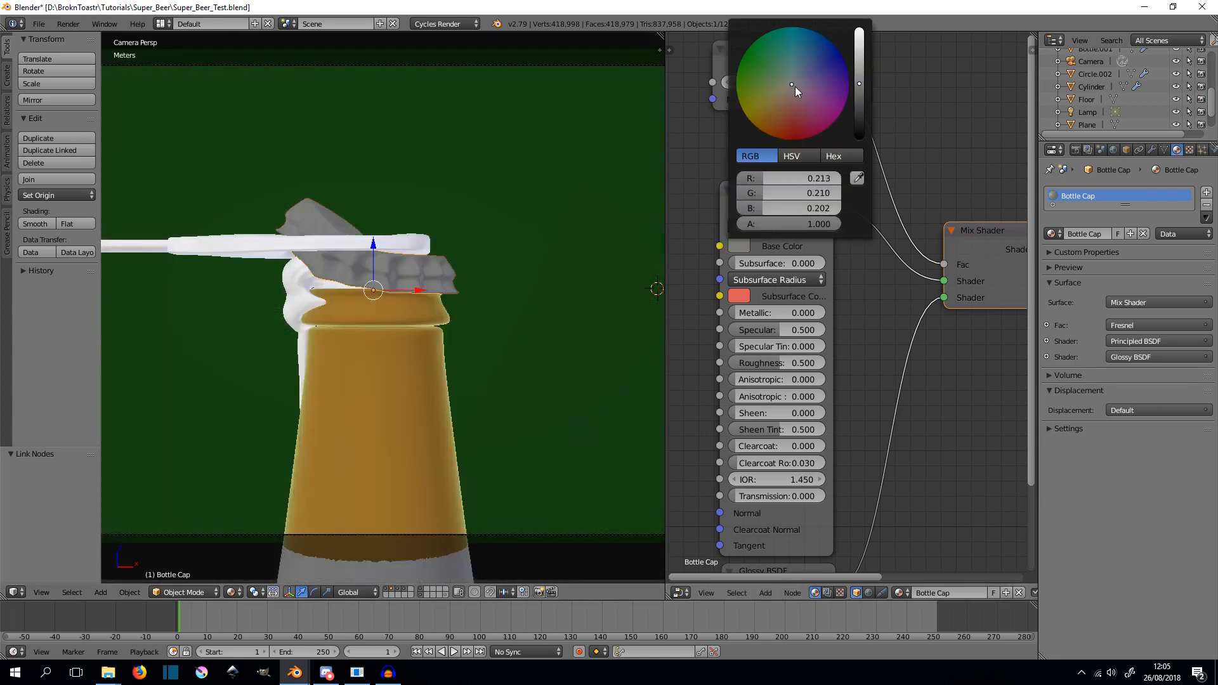
pyautogui.click(863, 93)
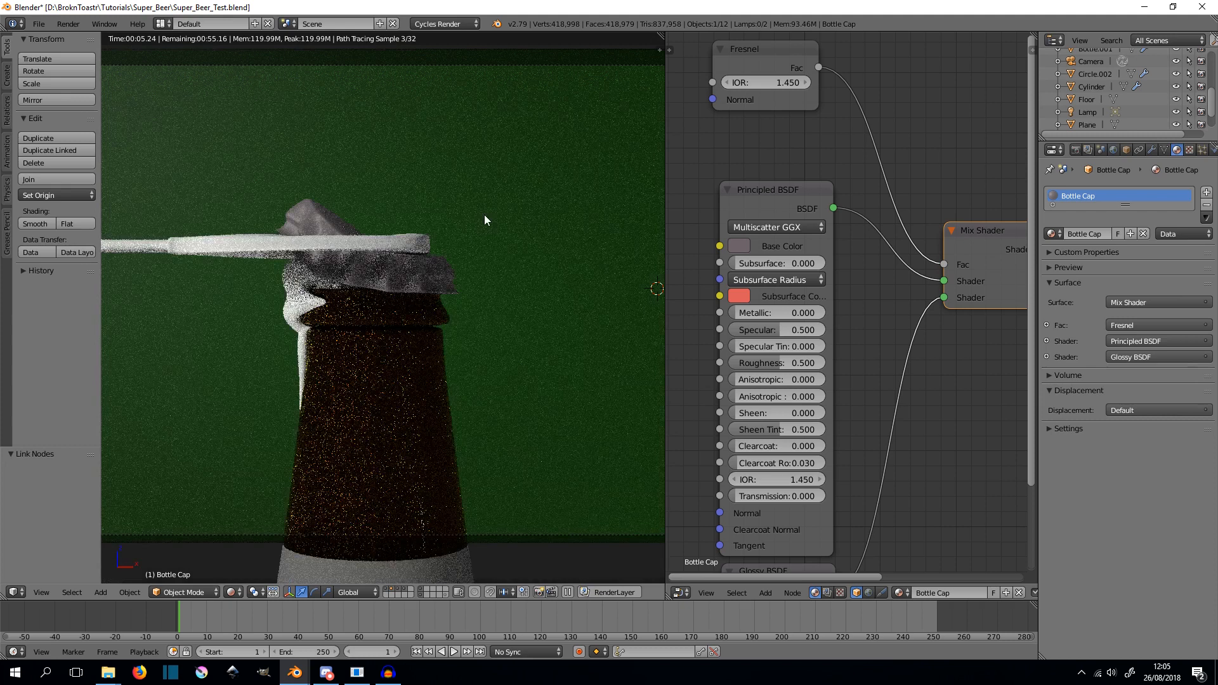
pyautogui.hotkey('shift', 'z')
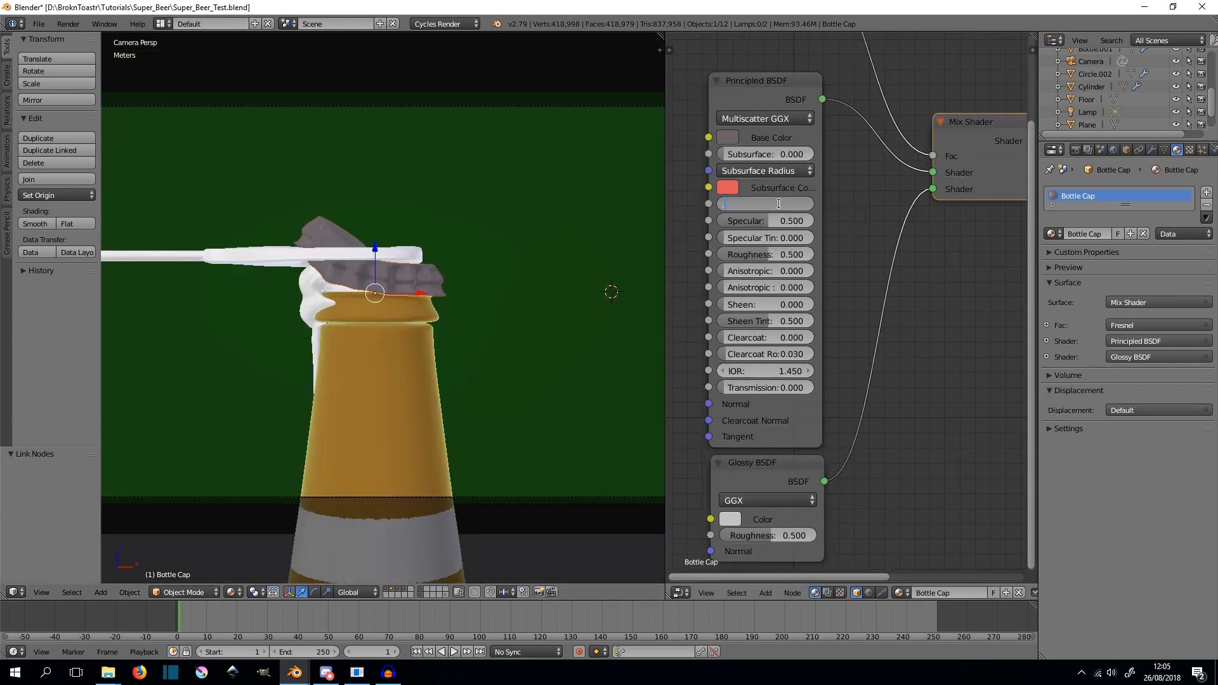
# - Set the Principled BSDF's Metallic to 0.7 and the Glossy BSDF's Roughness to 0.1
pyautogui.moveTo(727, 204); pyautogui.dragTo(779, 204)
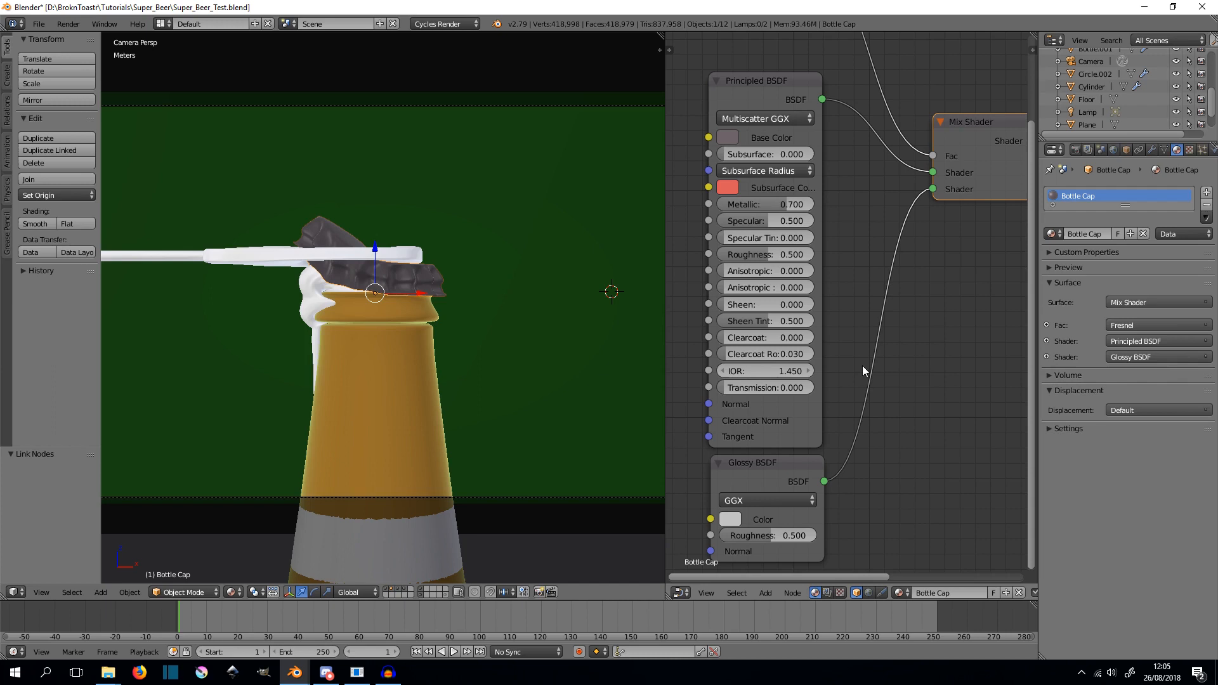
pyautogui.keyDown('shift'); pyautogui.scroll(-1, 844, 406); pyautogui.keyUp('shift')
pyautogui.moveTo(796, 494); pyautogui.dragTo(789, 496)
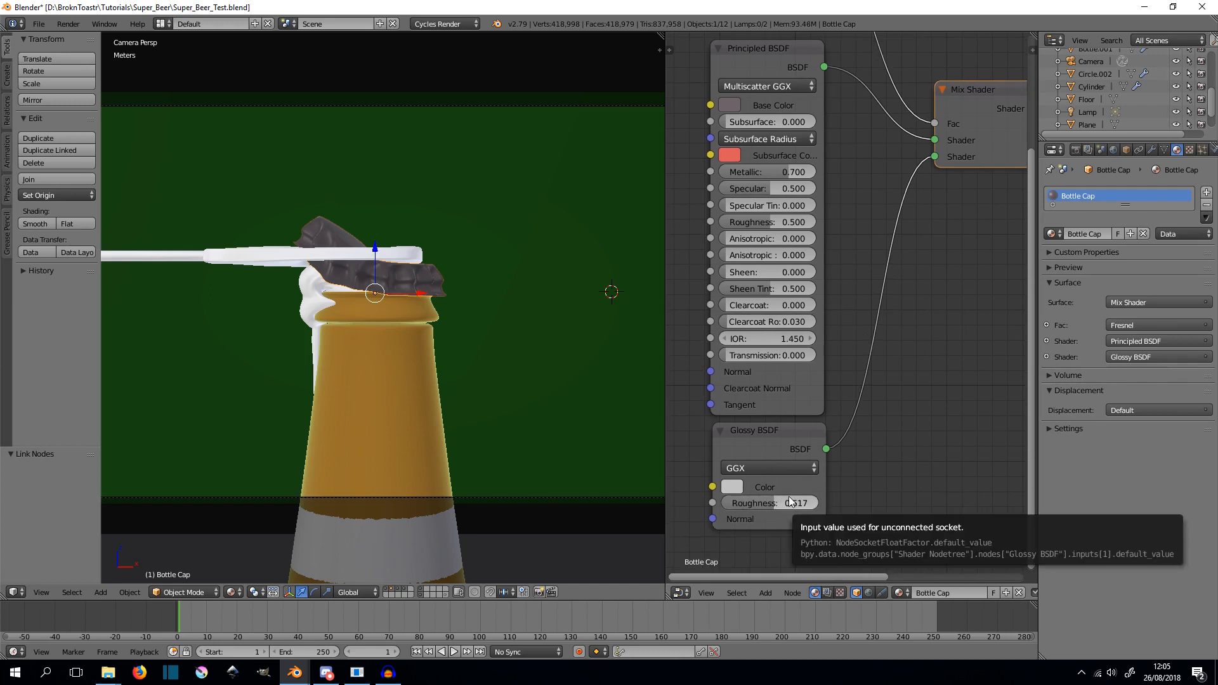
pyautogui.doubleClick(789, 497)
pyautogui.write('0.1')
pyautogui.press('Return')
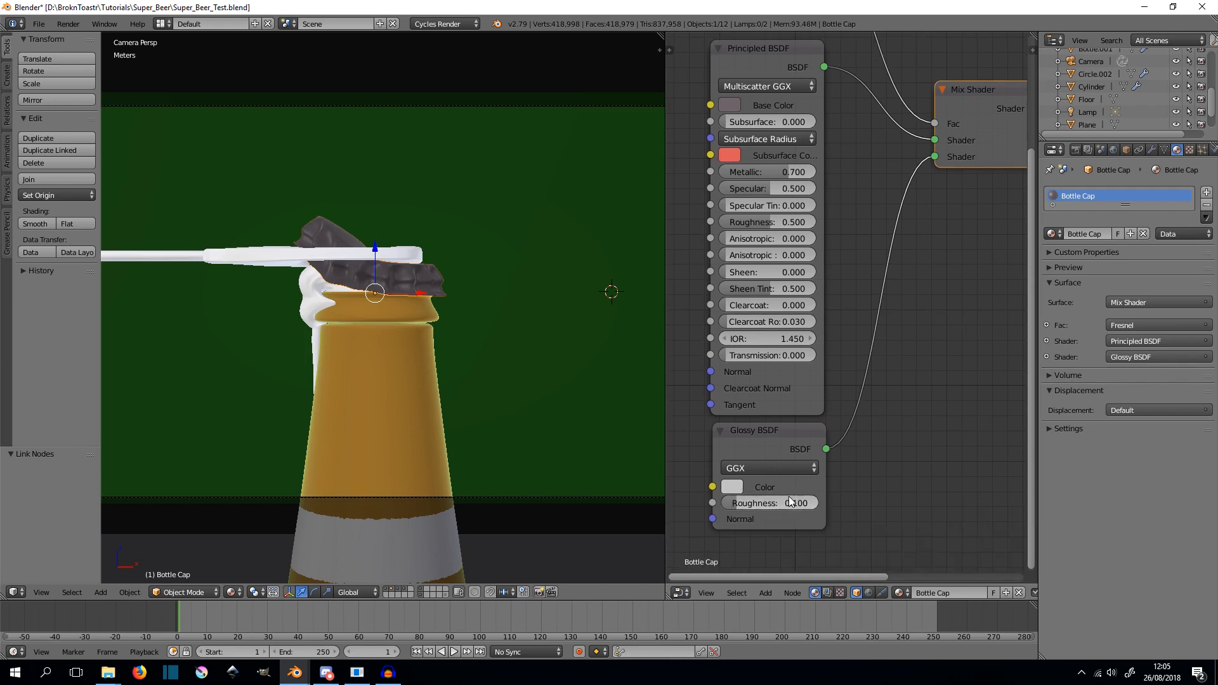
# - Apply smooth shading to the bottle cap and preview it up close in rendered shading
pyautogui.scroll(3, 240, 166)
pyautogui.scroll(3, 348, 299)
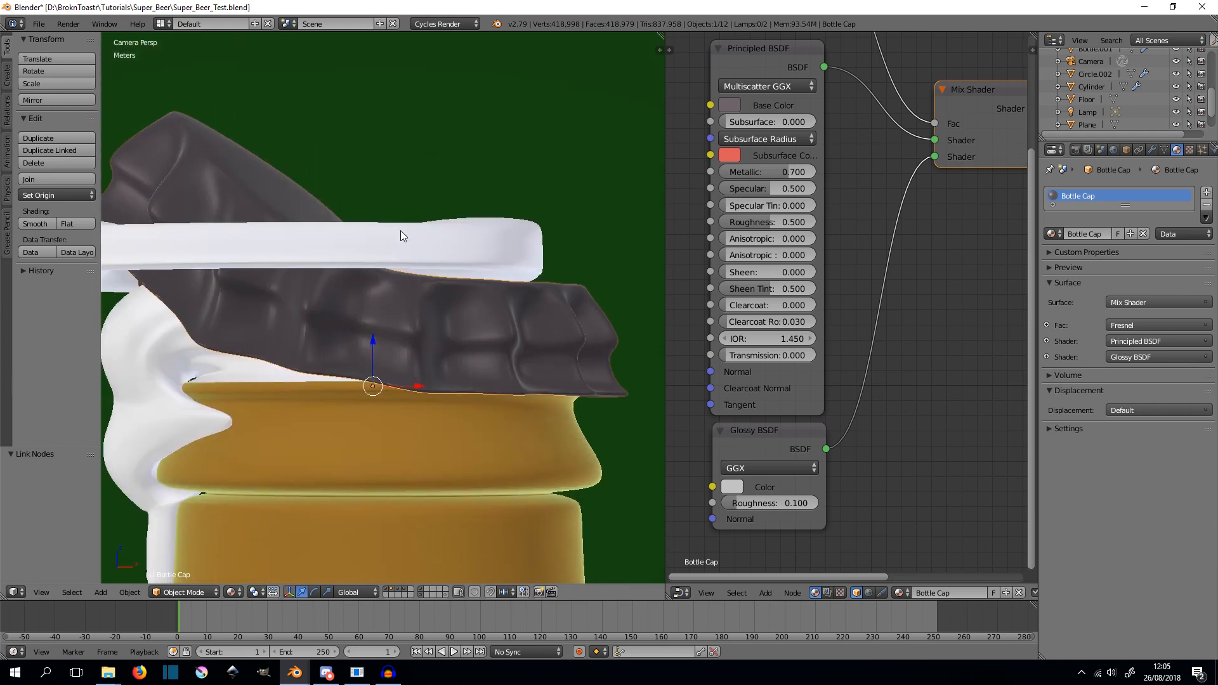
pyautogui.click(34, 224)
pyautogui.scroll(-1, 511, 204)
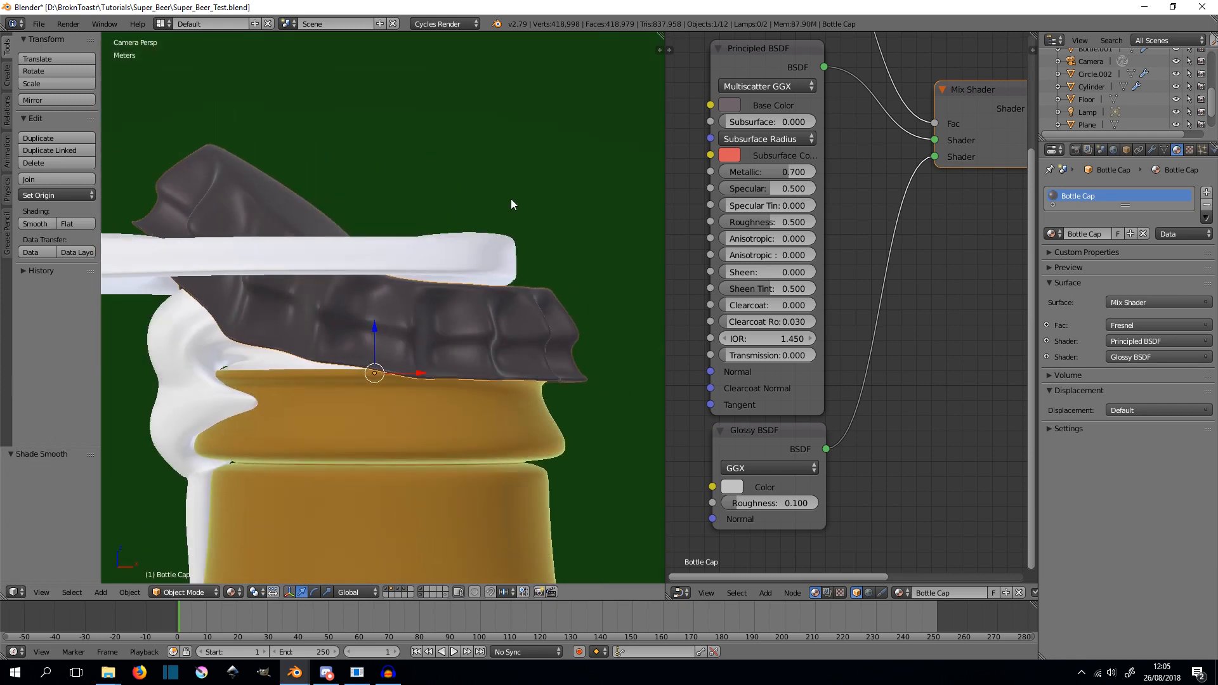
pyautogui.hotkey('shift', 'z')
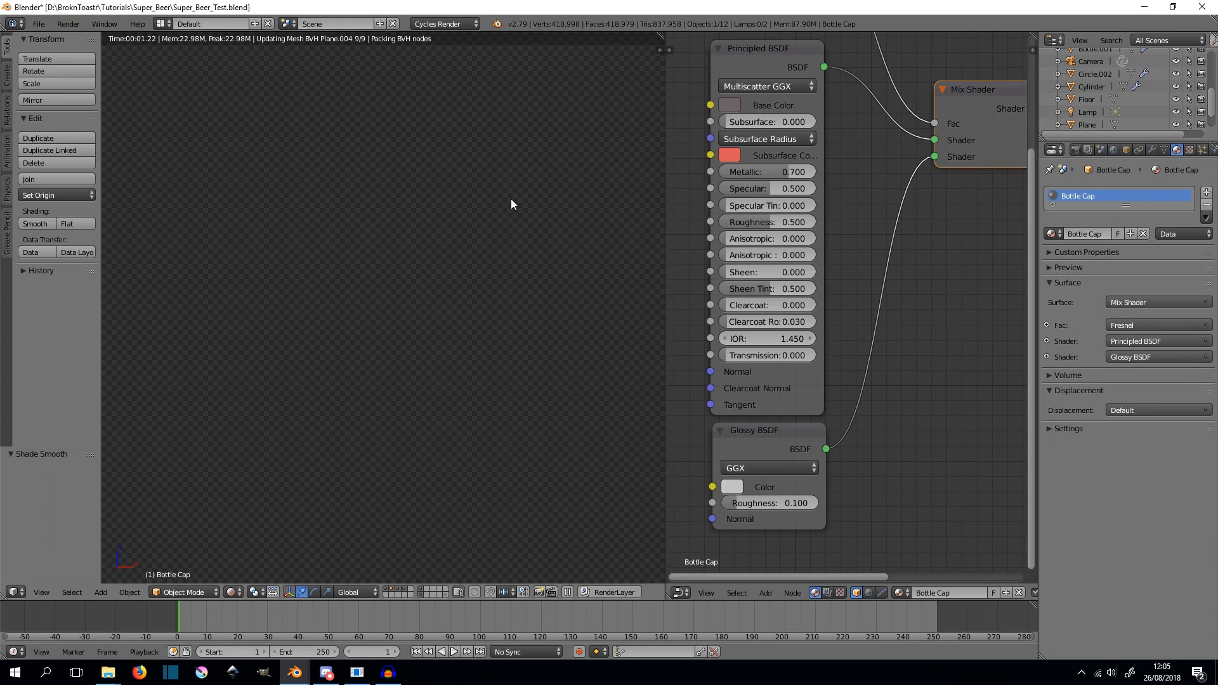
# - Set the Principled BSDF's Roughness to 0.1 and leave the rendered preview
pyautogui.doubleClick(769, 222)
pyautogui.write('.1')
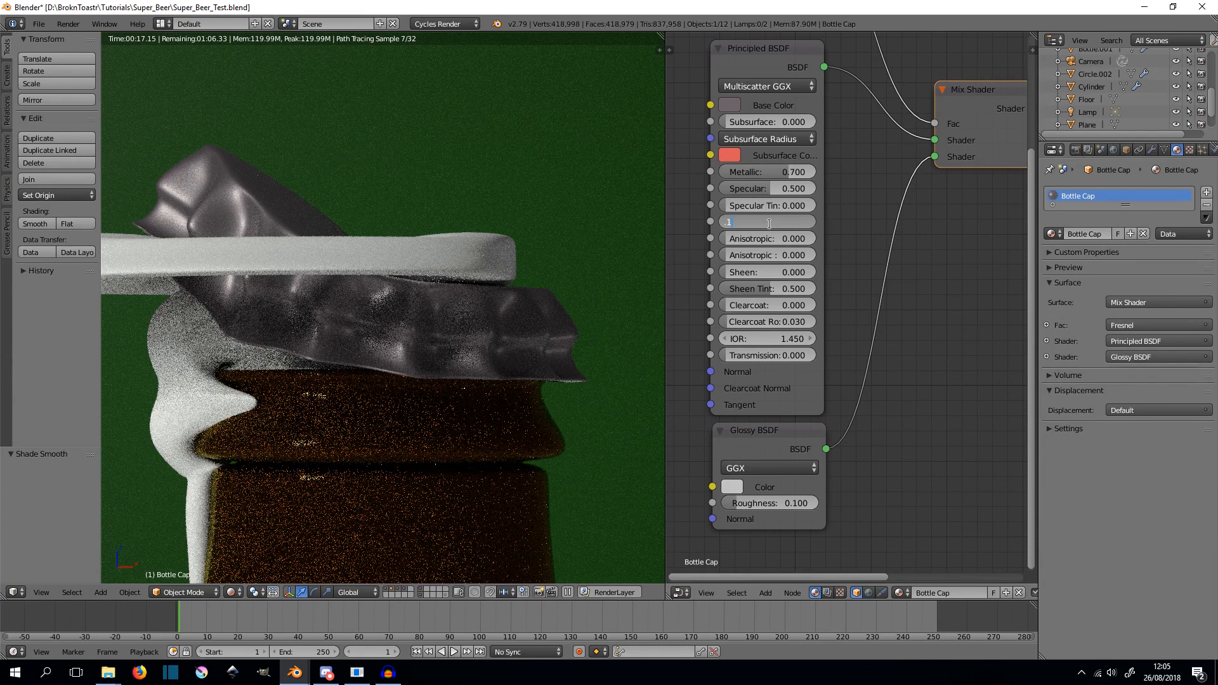
pyautogui.press('Escape')
pyautogui.hotkey('shift', 'z')
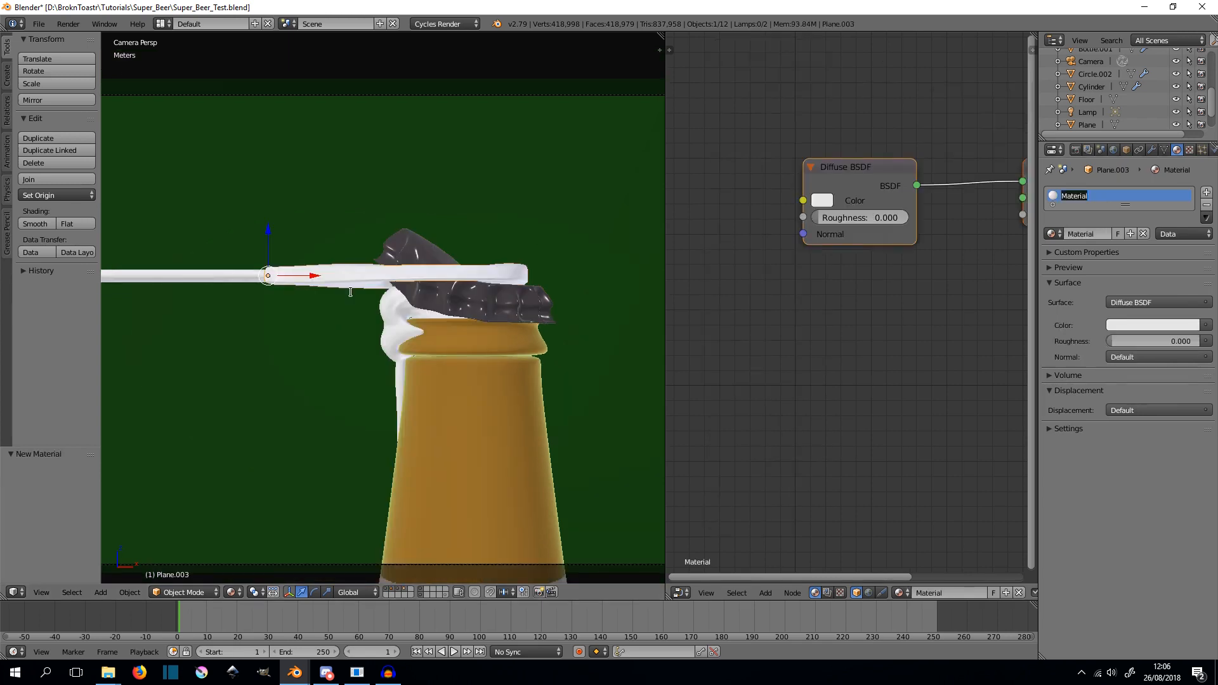
# - Name the bottle opener's new material Bottle Opener
pyautogui.write('Bottle Opener')
pyautogui.press('Return')
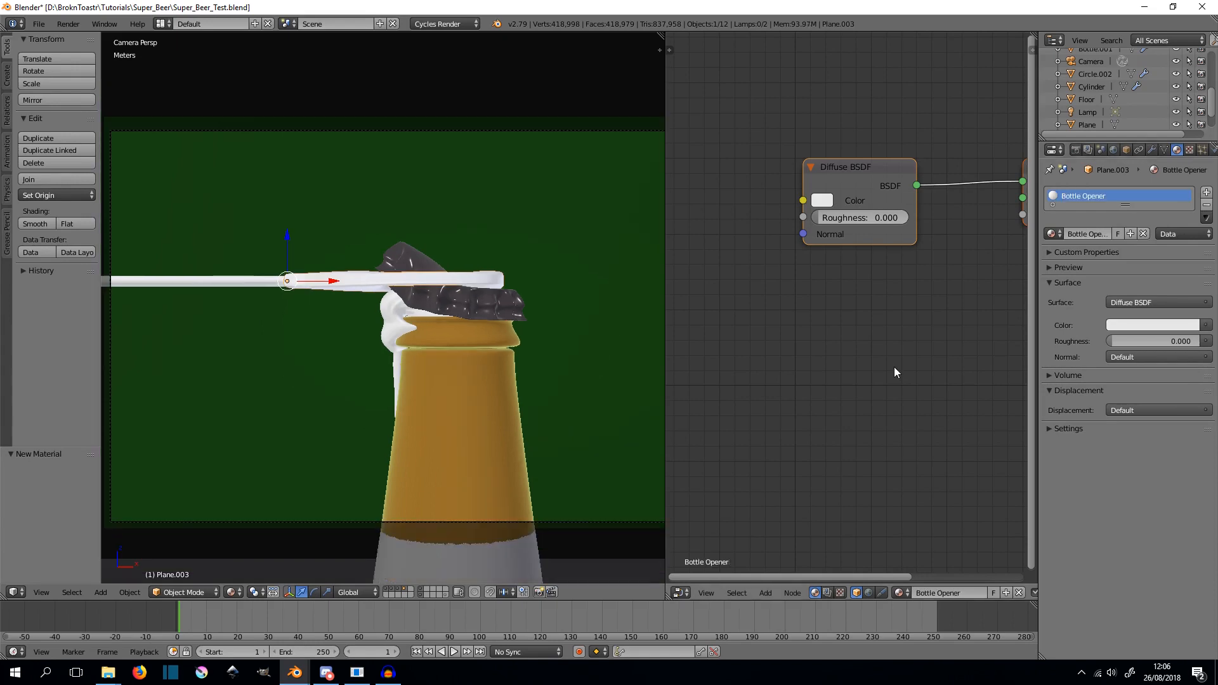
# - Replace the Bottle Opener material's Diffuse BSDF with a copy of the Bottle Cap's Fresnel, Principled, Glossy and Mix Shader nodes
pyautogui.moveTo(895, 371); pyautogui.dragTo(802, 397, button='middle')
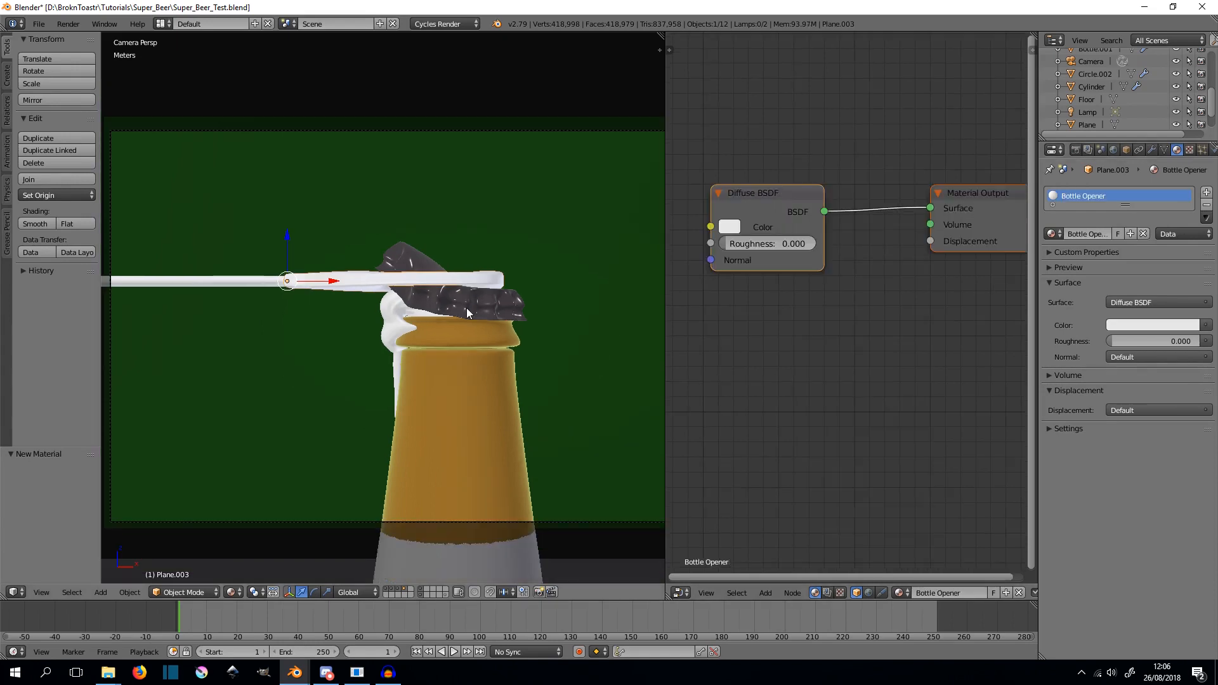
pyautogui.rightClick(466, 312)
pyautogui.scroll(-2, 820, 336)
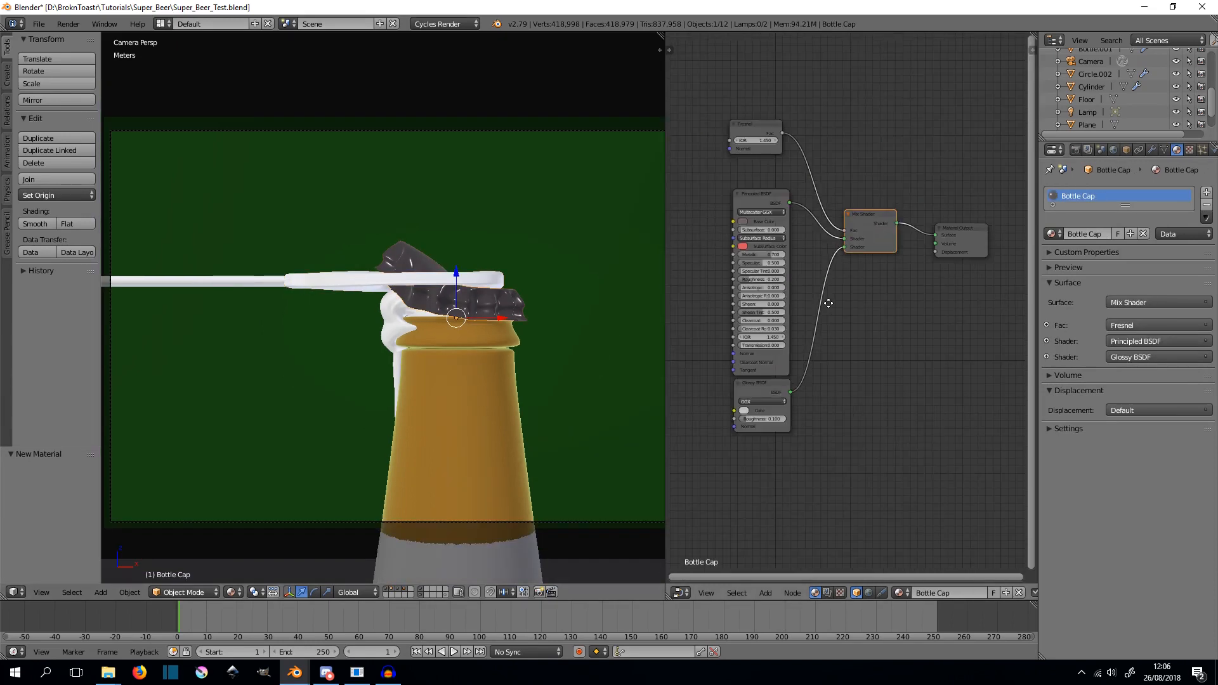
pyautogui.moveTo(732, 151); pyautogui.dragTo(905, 510)
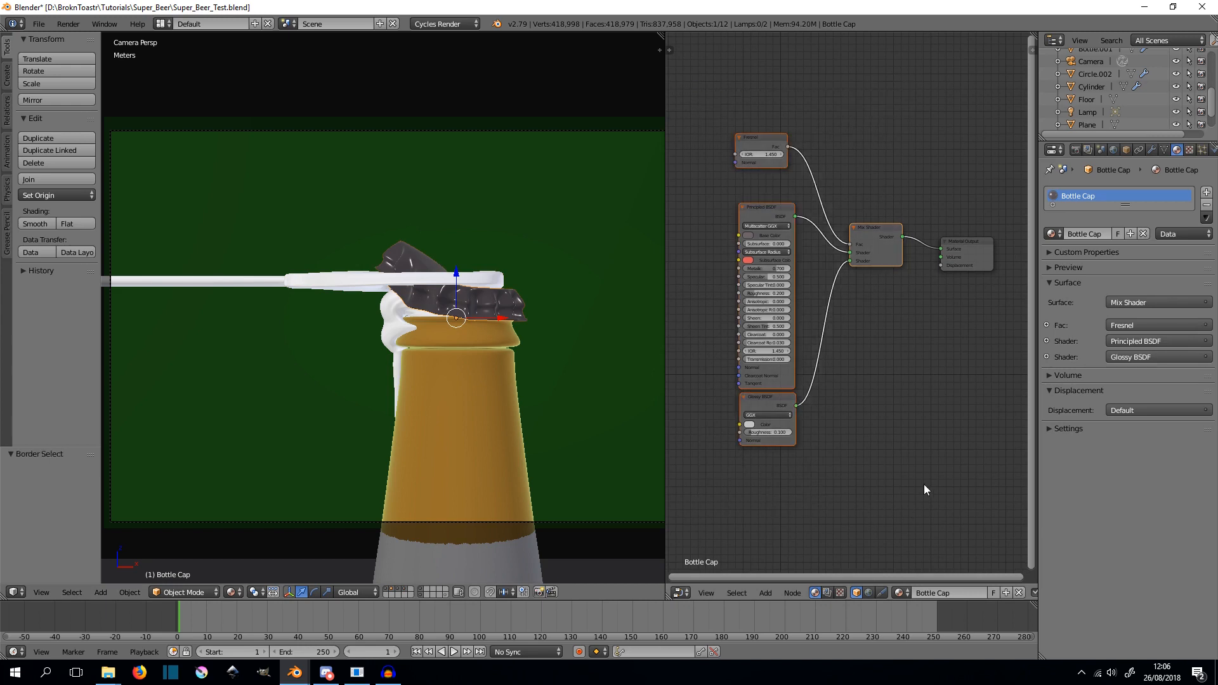
pyautogui.hotkey('ctrl', 'c')
pyautogui.click(817, 276)
pyautogui.press('x')
pyautogui.hotkey('ctrl', 'v')
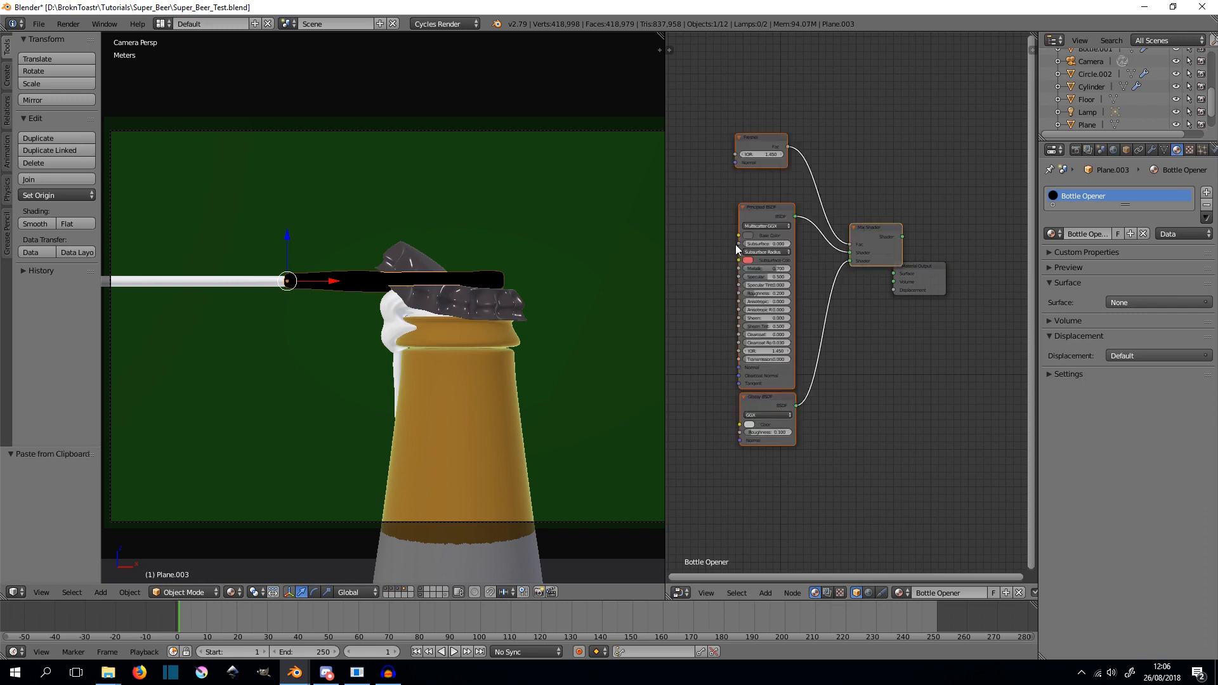
# - Reposition the Material Output node and connect the pasted Mix Shader to its Surface input
pyautogui.moveTo(933, 287); pyautogui.dragTo(986, 250)
pyautogui.moveTo(903, 238); pyautogui.dragTo(946, 237)
pyautogui.scroll(3, 865, 284)
pyautogui.moveTo(865, 284); pyautogui.dragTo(770, 305, button='middle')
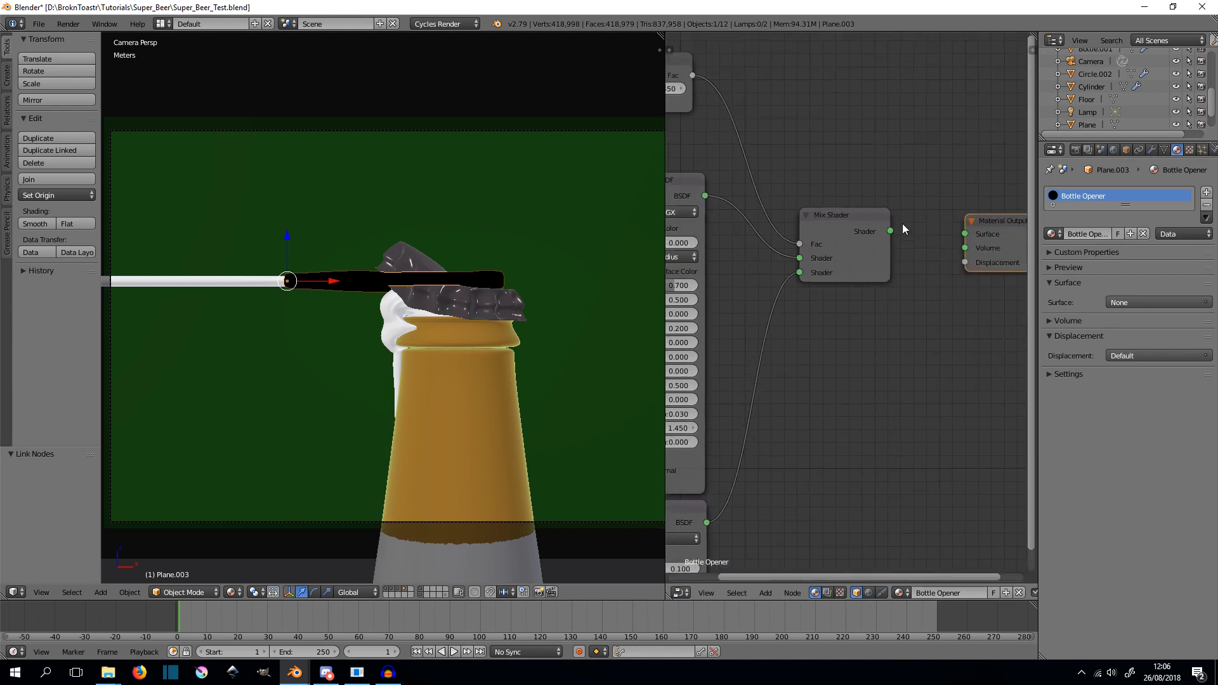
pyautogui.moveTo(890, 231); pyautogui.dragTo(964, 234)
pyautogui.moveTo(847, 281); pyautogui.dragTo(919, 323, button='middle')
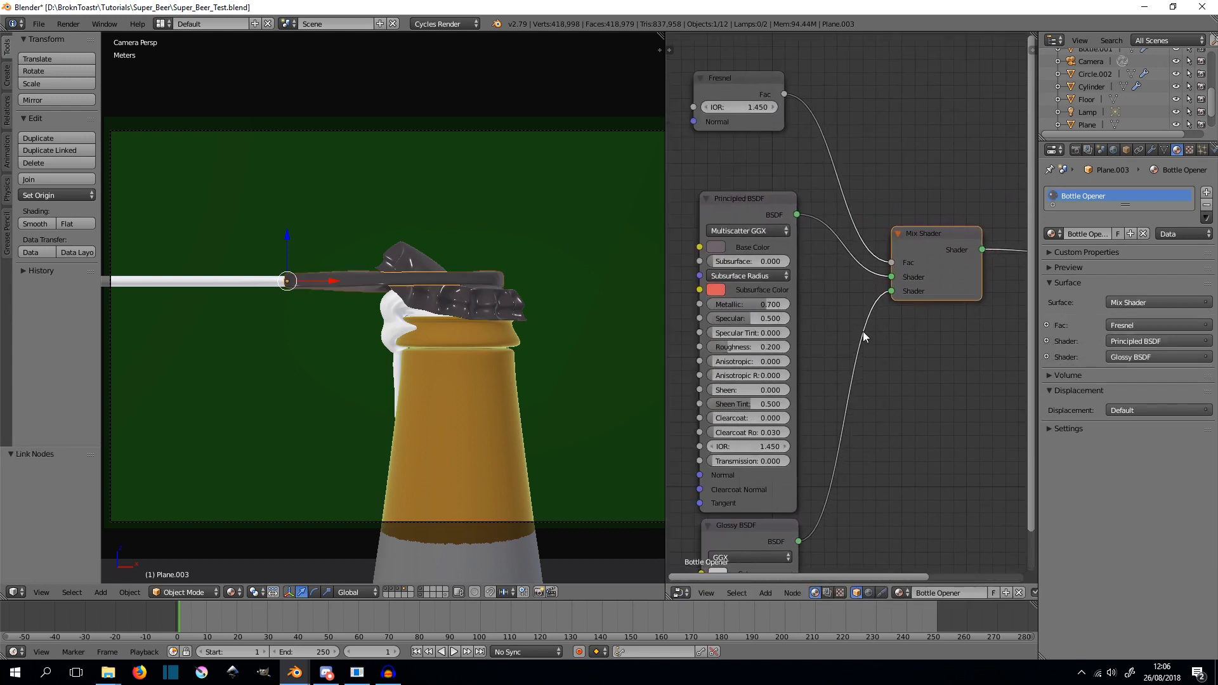
# - Set the opener's Principled BSDF Base Color to a golden yellow, about R 0.701, G 0.579, B 0.028
pyautogui.click(721, 246)
pyautogui.moveTo(740, 117); pyautogui.dragTo(739, 138)
pyautogui.moveTo(823, 108); pyautogui.dragTo(821, 75)
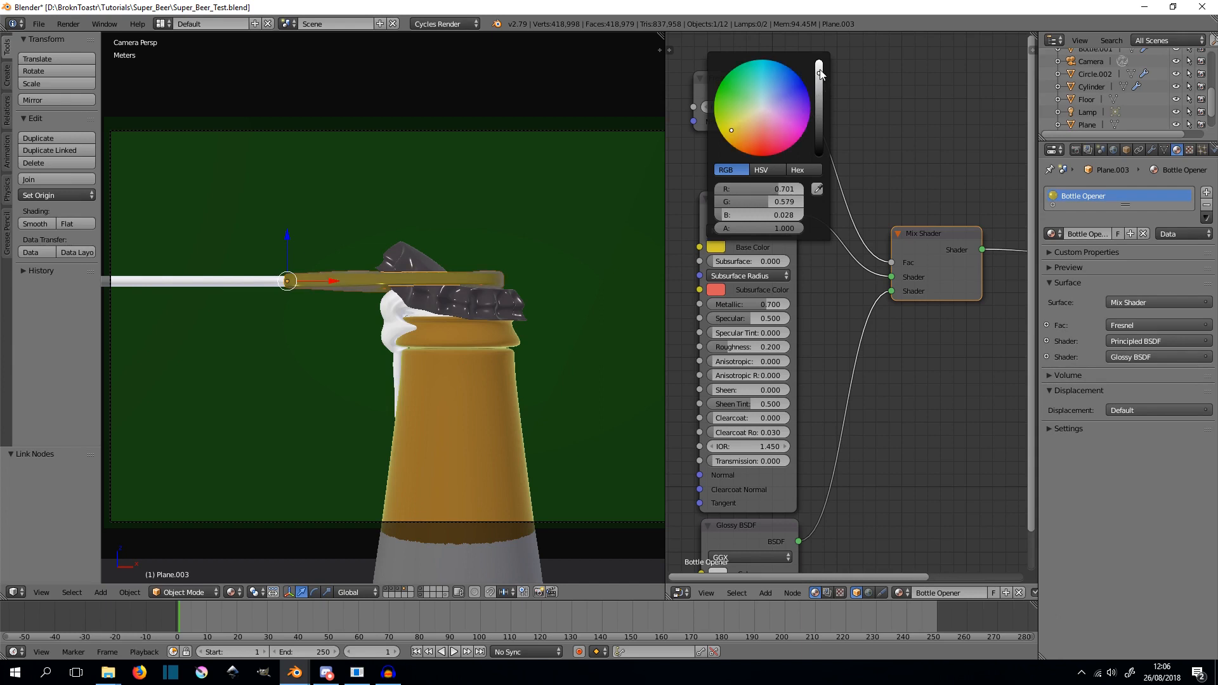
# - Set the Bottle Opener's Glossy BSDF color to pure white with R, G and B at 1
pyautogui.moveTo(826, 523); pyautogui.dragTo(807, 420, button='middle')
pyautogui.click(700, 469)
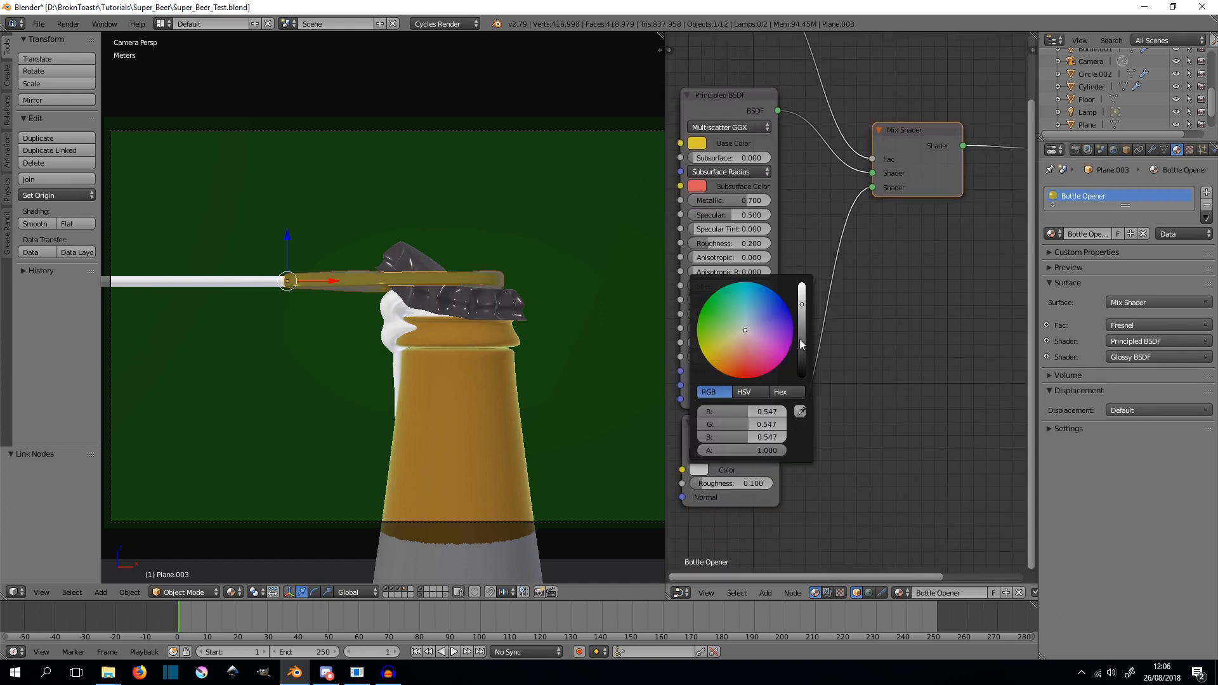
pyautogui.click(802, 287)
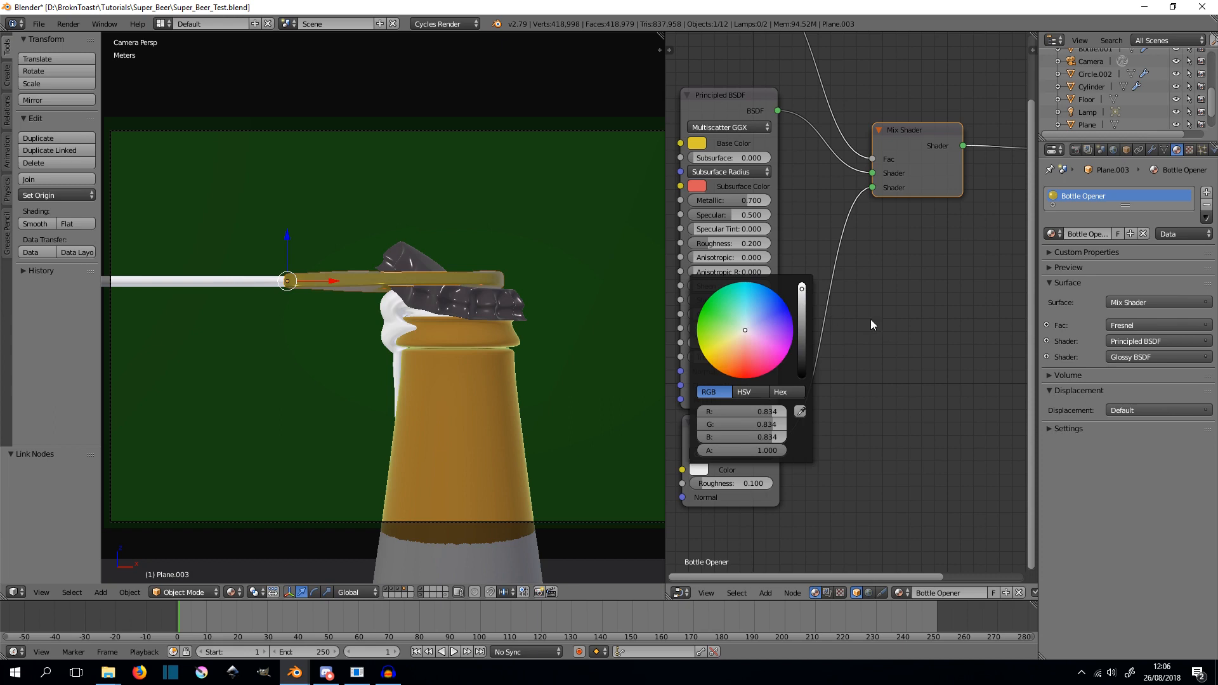
pyautogui.scroll(3, 810, 488)
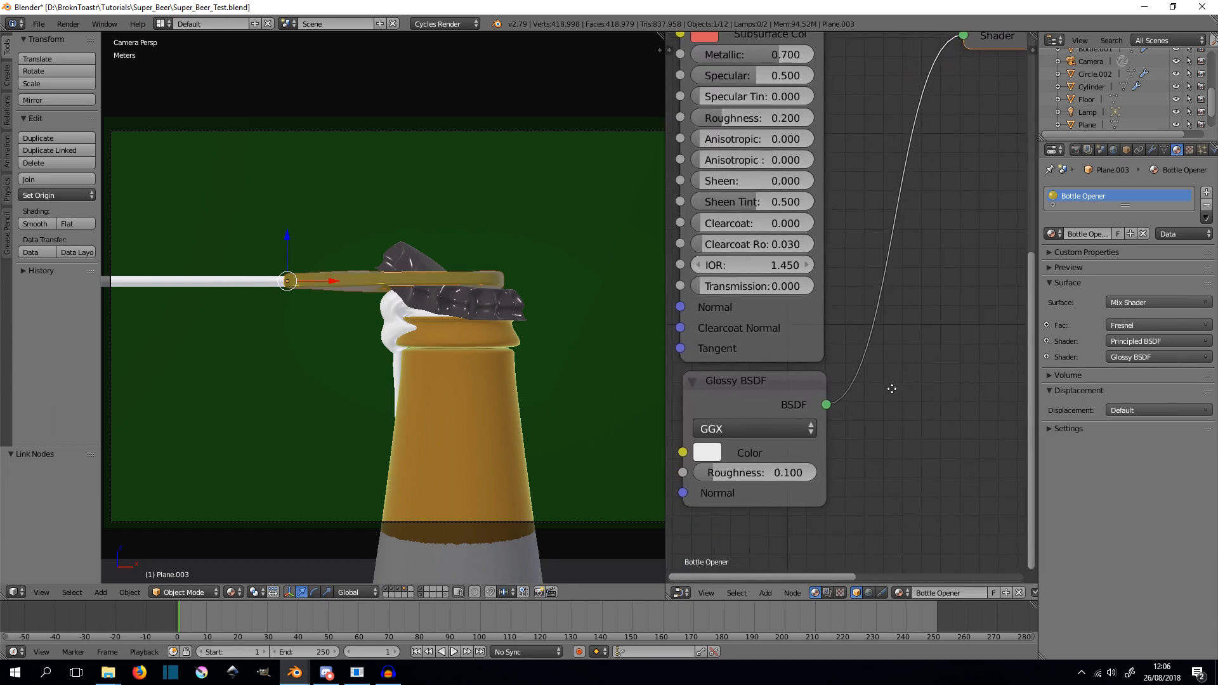
pyautogui.scroll(2, 442, 313)
pyautogui.click(703, 453)
pyautogui.click(807, 368)
pyautogui.write('1')
pyautogui.press('Return')
pyautogui.click(818, 399)
pyautogui.write('1')
pyautogui.press('Return')
pyautogui.click(817, 385)
pyautogui.write('1')
pyautogui.press('Return')
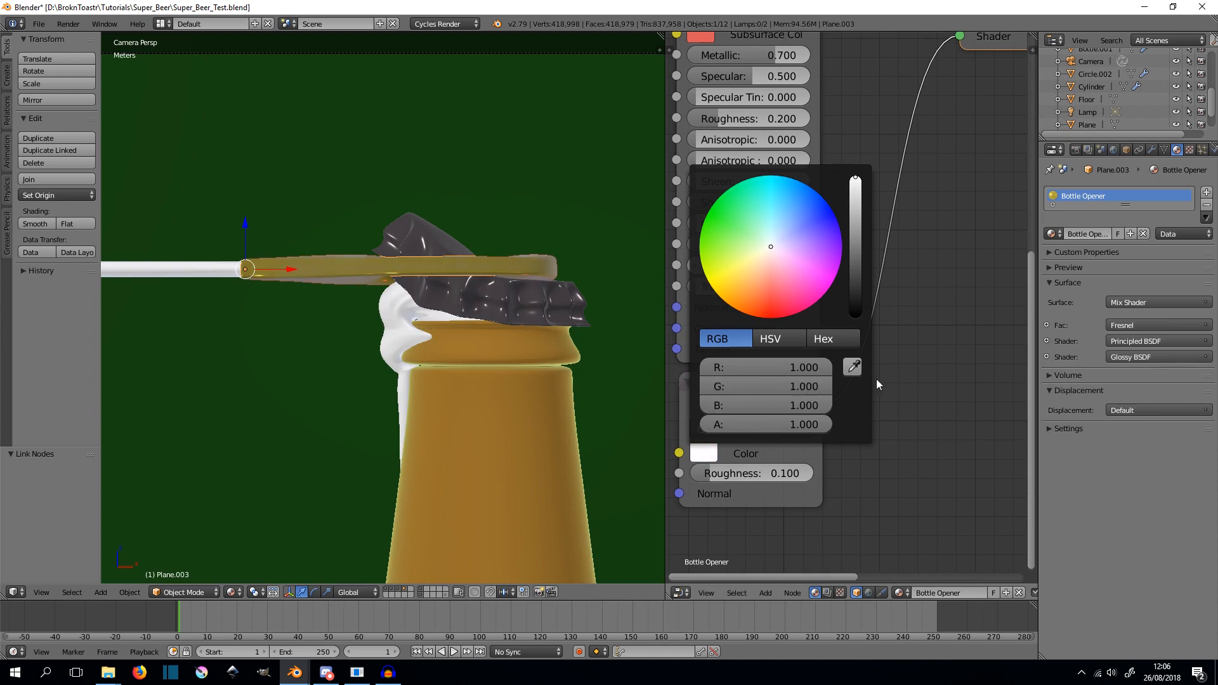
# - Assign the existing Bottle Opener material to the opener's cylinder handle and save the file
pyautogui.scroll(-3, 879, 318)
pyautogui.moveTo(941, 263); pyautogui.dragTo(915, 466, button='middle')
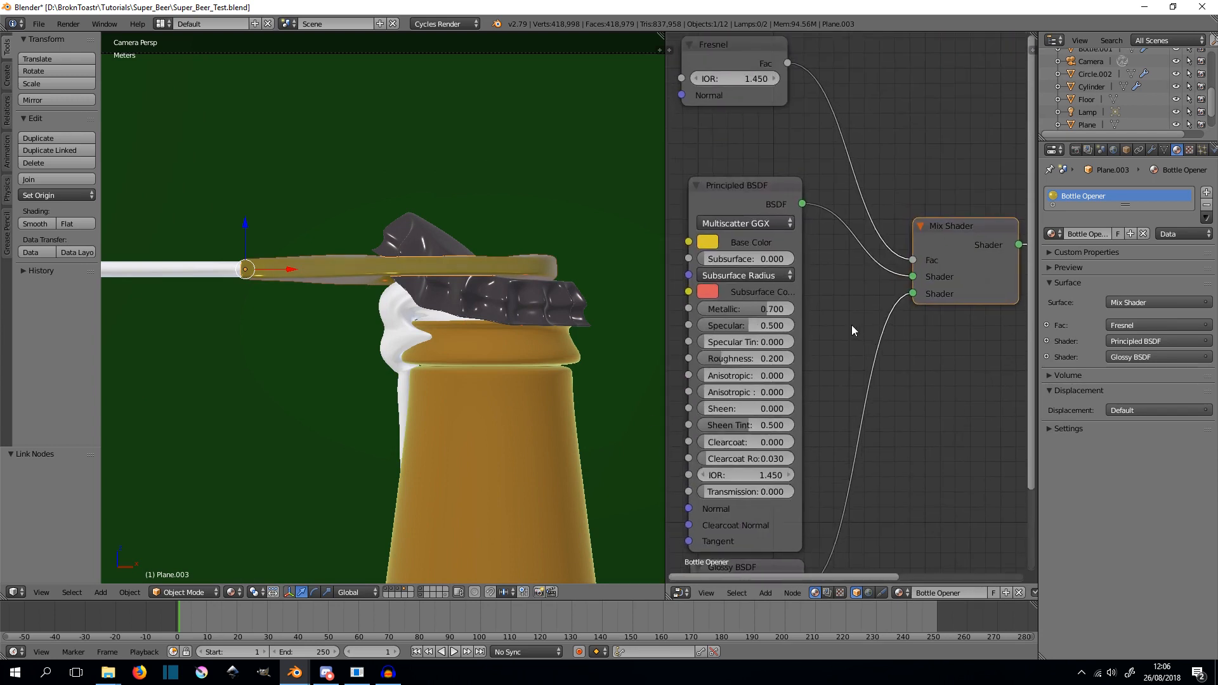
pyautogui.scroll(-1, 851, 324)
pyautogui.scroll(3, 466, 260)
pyautogui.scroll(-4, 466, 260)
pyautogui.keyDown('shift'); pyautogui.moveTo(551, 241); pyautogui.dragTo(526, 236, button='middle'); pyautogui.keyUp('shift')
pyautogui.rightClick(150, 257)
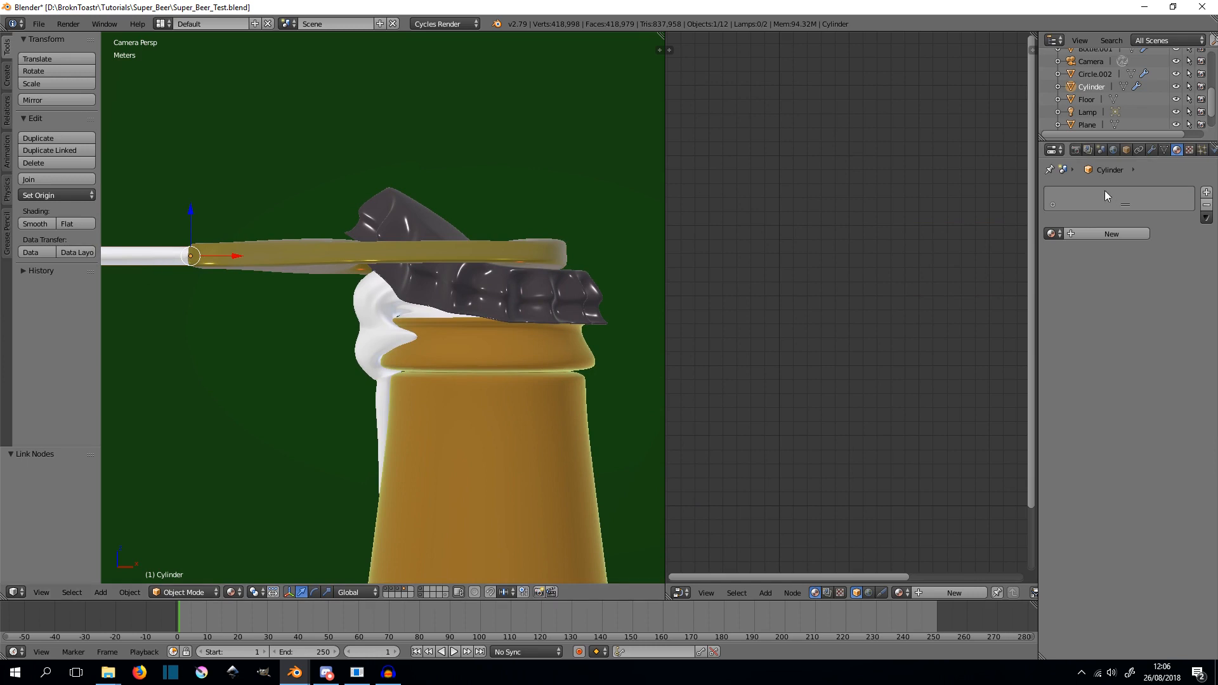
pyautogui.click(1051, 234)
pyautogui.click(958, 288)
pyautogui.scroll(-2, 435, 317)
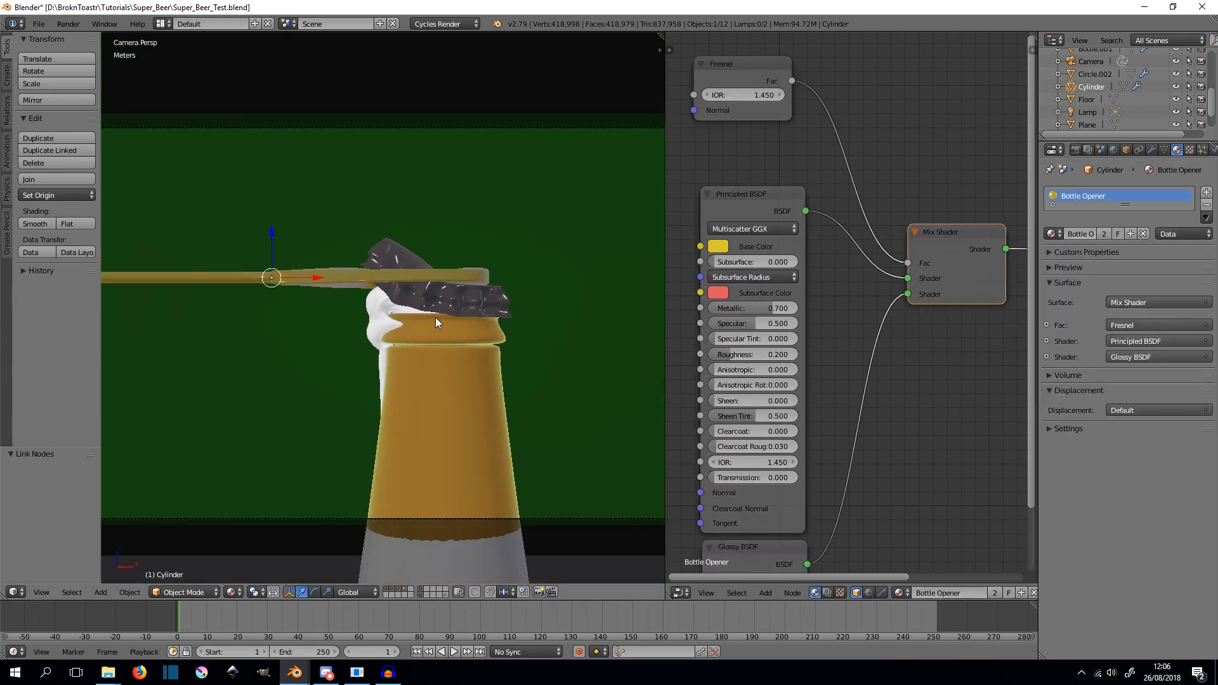
pyautogui.hotkey('ctrl', 's')
pyautogui.click(424, 309)
# - Select the beer inside the bottle using wireframe view and give it a new material named Beer
pyautogui.scroll(6, 406, 285)
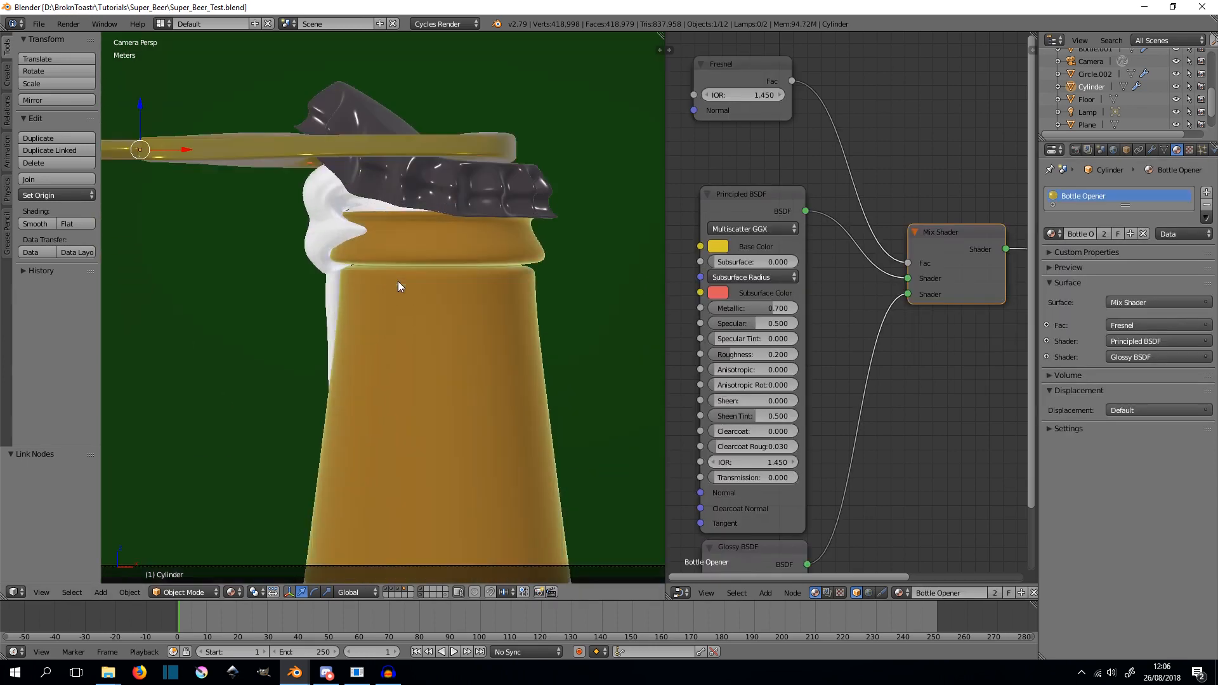
pyautogui.press('z')
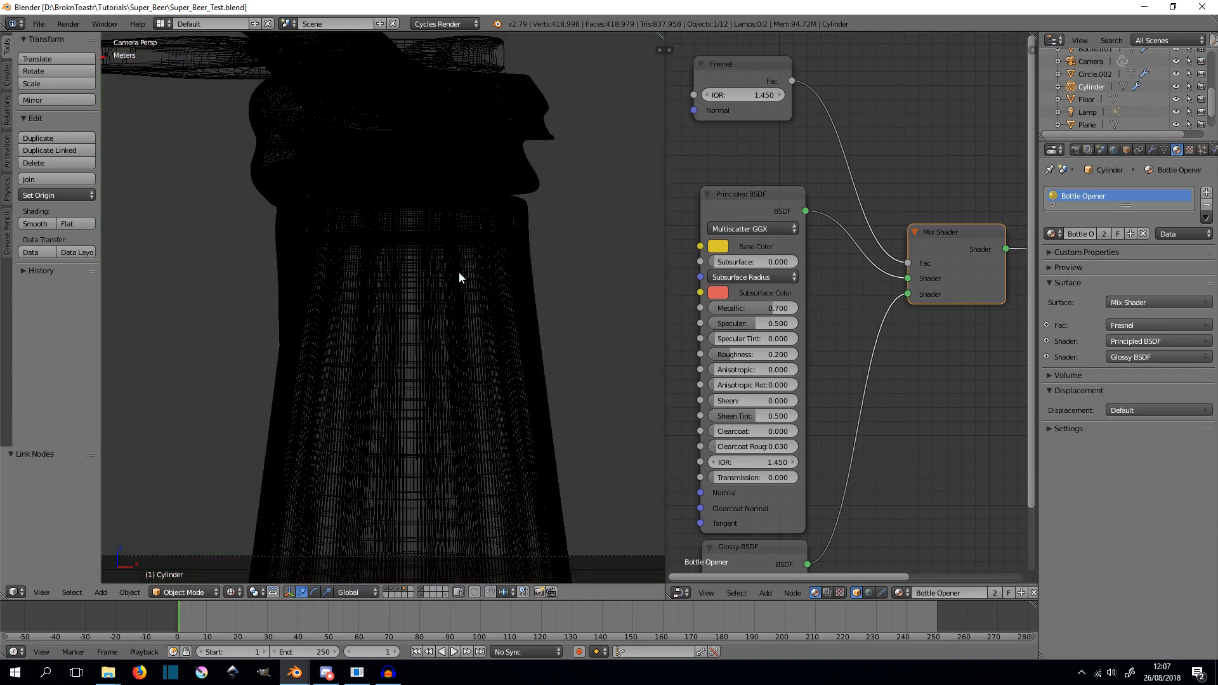
pyautogui.rightClick(446, 311)
pyautogui.press('z')
pyautogui.moveTo(447, 310)
pyautogui.mouseDown(button='middle')
pyautogui.moveTo(481, 332)
pyautogui.moveTo(477, 366)
pyautogui.mouseUp(button='middle')
pyautogui.scroll(-3, 477, 367)
pyautogui.scroll(3, 477, 366)
pyautogui.click(1111, 234)
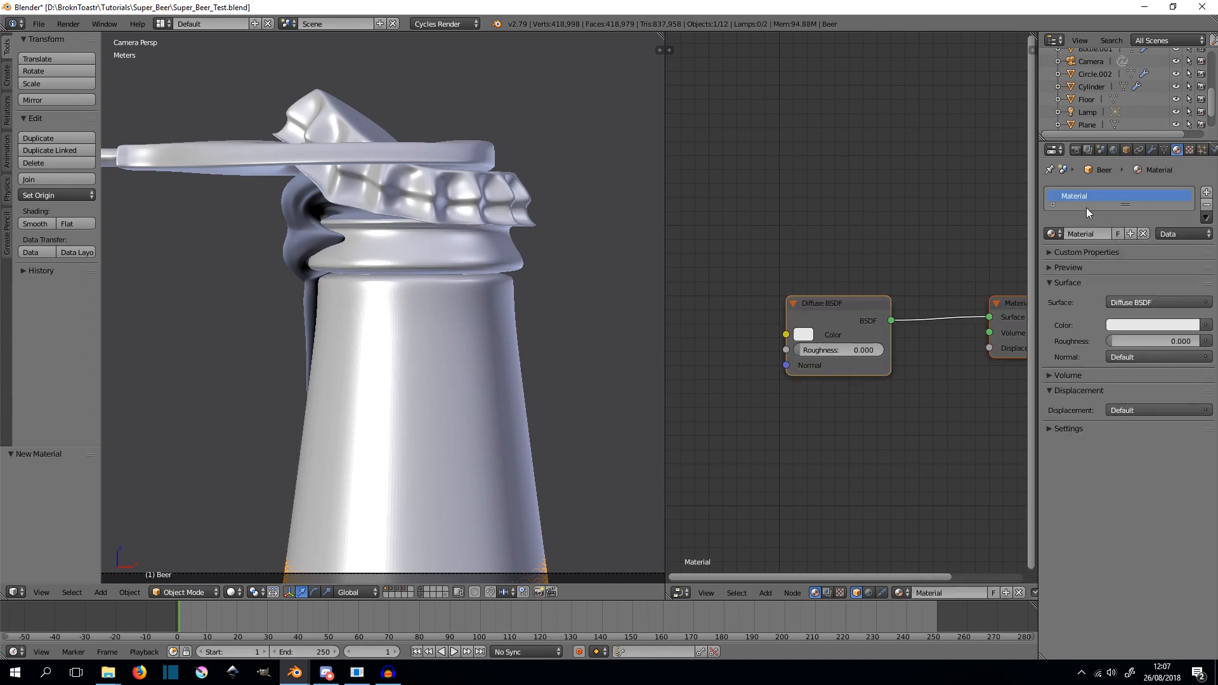
pyautogui.write('Beer')
pyautogui.press('Return')
# - Replace the Beer material's Diffuse BSDF with a Glass BSDF connected to the Surface output
pyautogui.moveTo(851, 288); pyautogui.dragTo(794, 292, button='middle')
pyautogui.press('x')
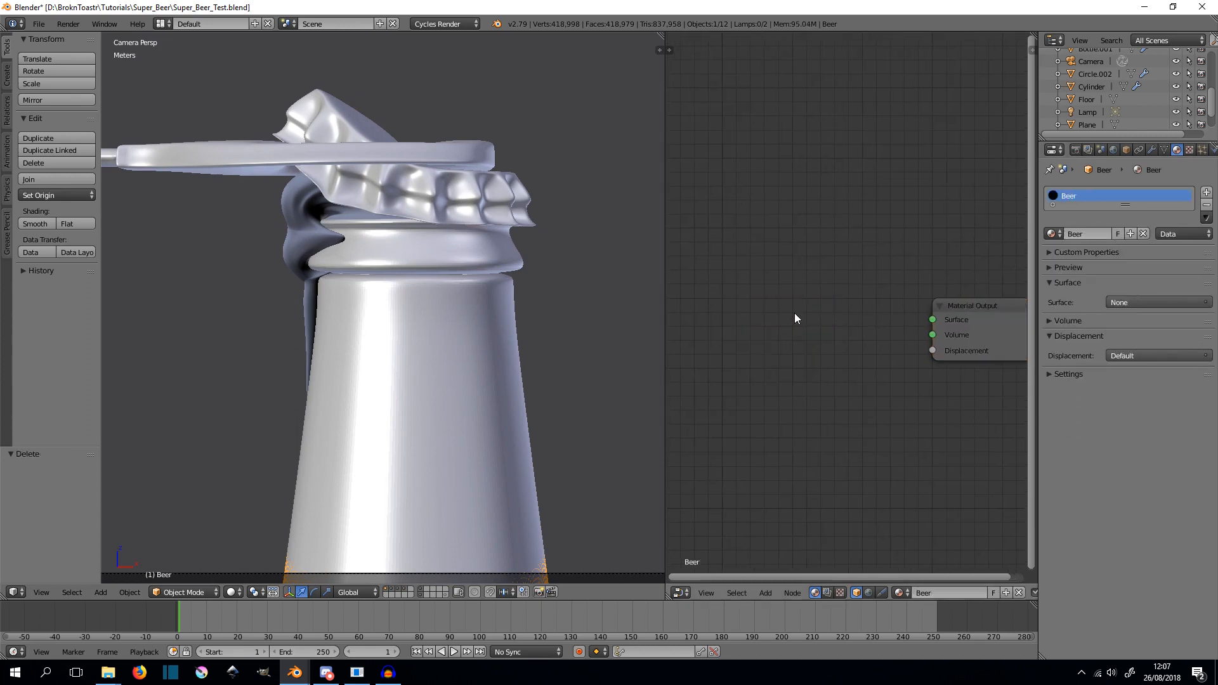
pyautogui.hotkey('shift', 'a')
pyautogui.click(798, 316)
pyautogui.write('g')
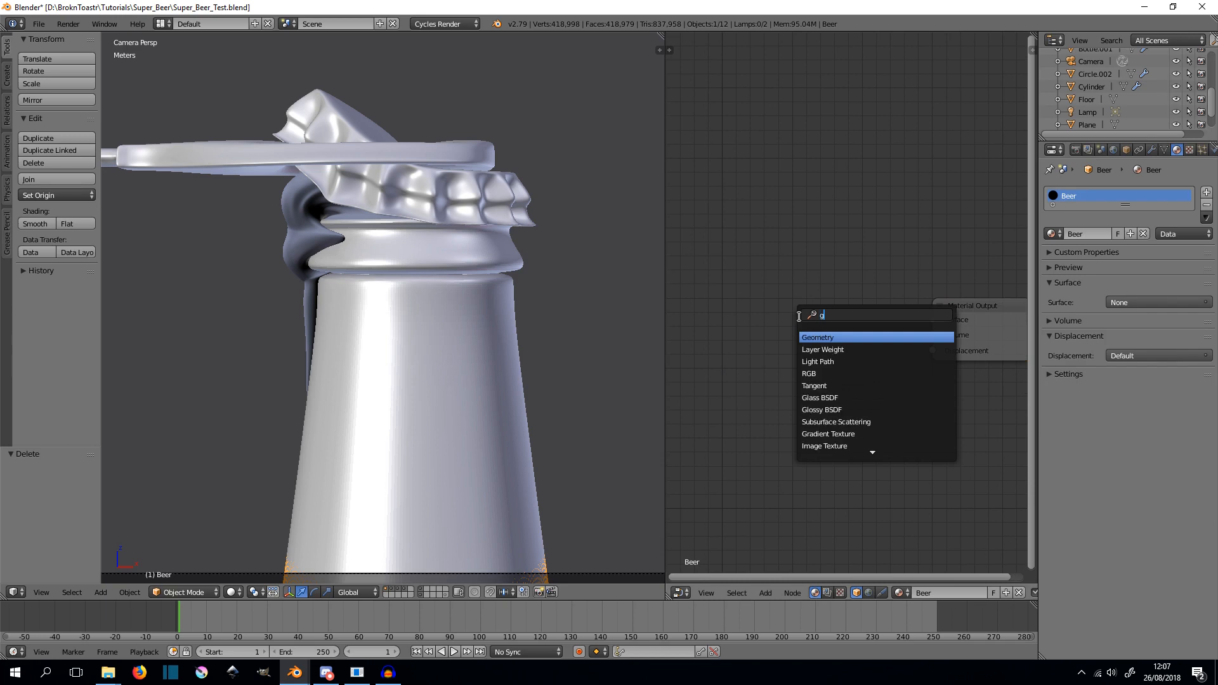
pyautogui.write('la')
pyautogui.press('Return')
pyautogui.click(771, 183)
pyautogui.moveTo(856, 200); pyautogui.dragTo(932, 320)
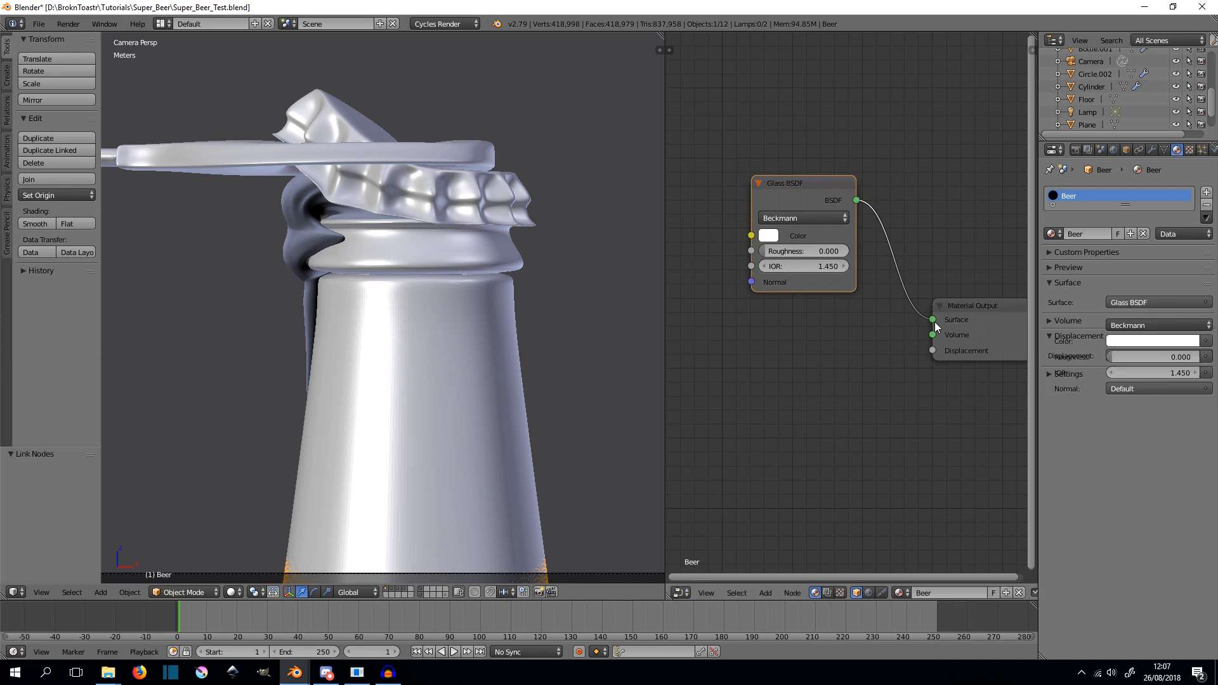
# - Add a Volume Absorption node, connect it to the Volume output and color it yellow
pyautogui.hotkey('shift', 'a')
pyautogui.click(806, 391)
pyautogui.write('volume')
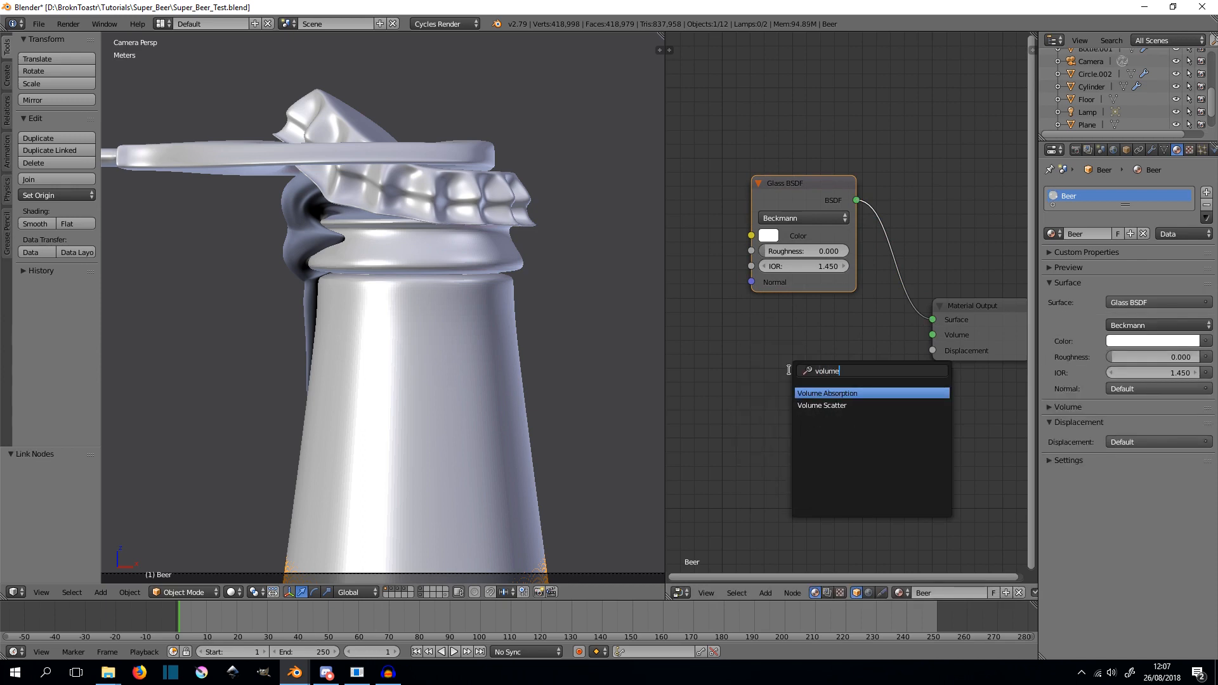
pyautogui.press('Return')
pyautogui.moveTo(845, 335); pyautogui.dragTo(933, 334)
pyautogui.click(762, 353)
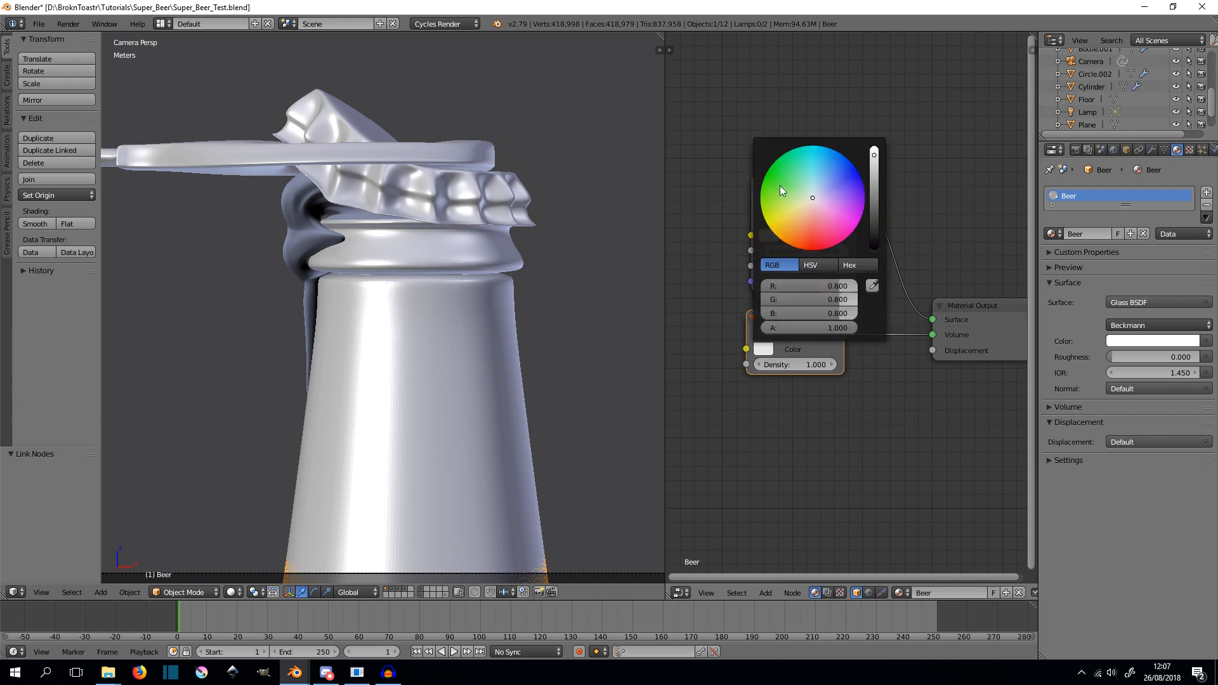
pyautogui.moveTo(802, 207); pyautogui.dragTo(781, 220)
pyautogui.moveTo(874, 157)
pyautogui.mouseDown()
pyautogui.moveTo(876, 191)
pyautogui.moveTo(878, 159)
pyautogui.mouseUp()
# - Try Volume Absorption densities of 2 and 0.7
pyautogui.click(811, 365)
pyautogui.write('2')
pyautogui.press('Return')
pyautogui.click(811, 365)
pyautogui.write('0.7')
pyautogui.press('Return')
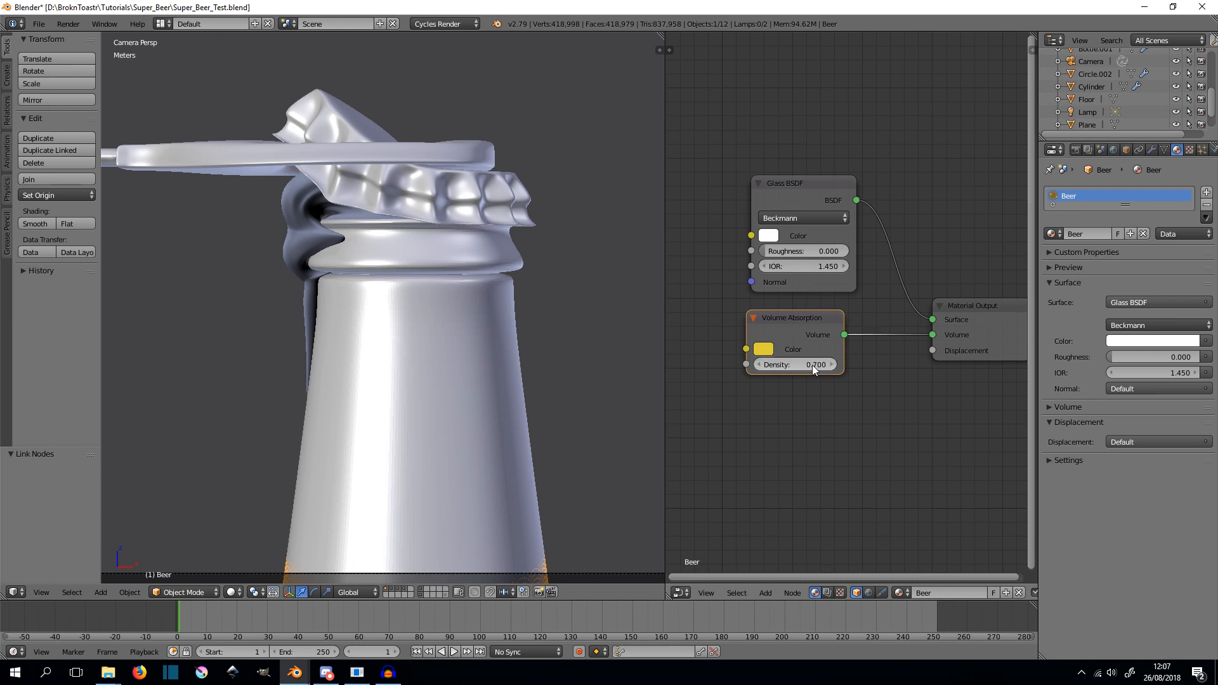
# - Set the Volume Absorption density to 1.2 and briefly switch to the rendered preview and back
pyautogui.click(810, 364)
pyautogui.write('1.2')
pyautogui.press('Return')
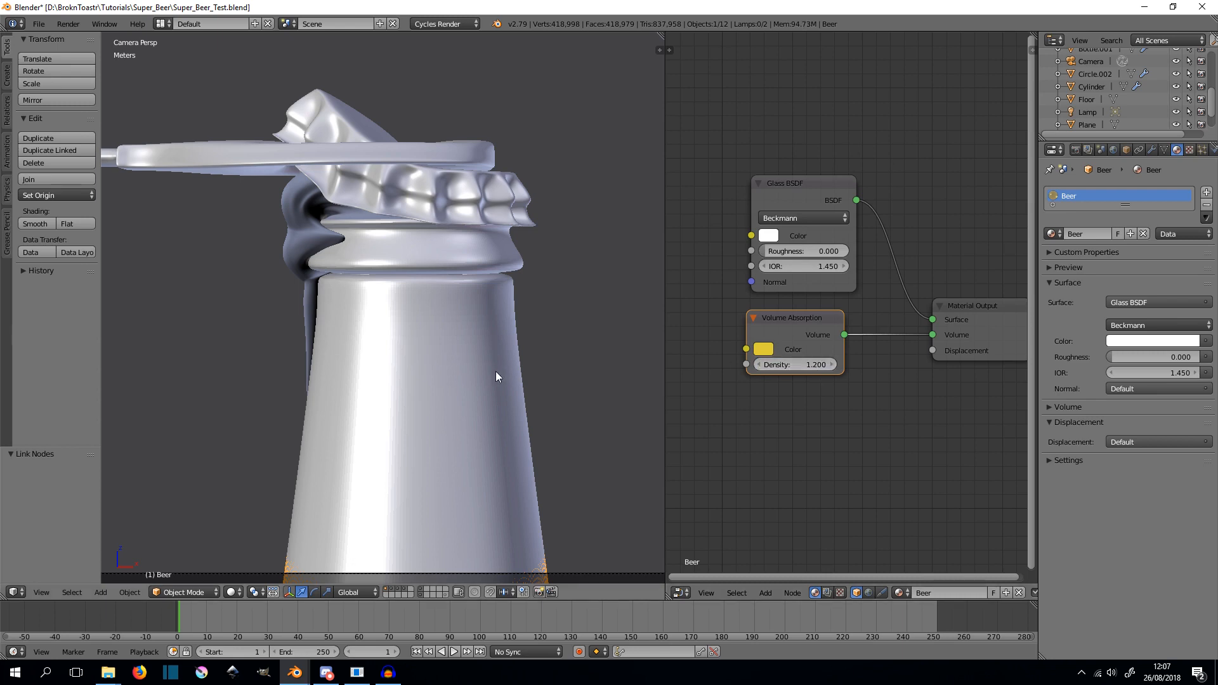
pyautogui.hotkey('shift', 'z')
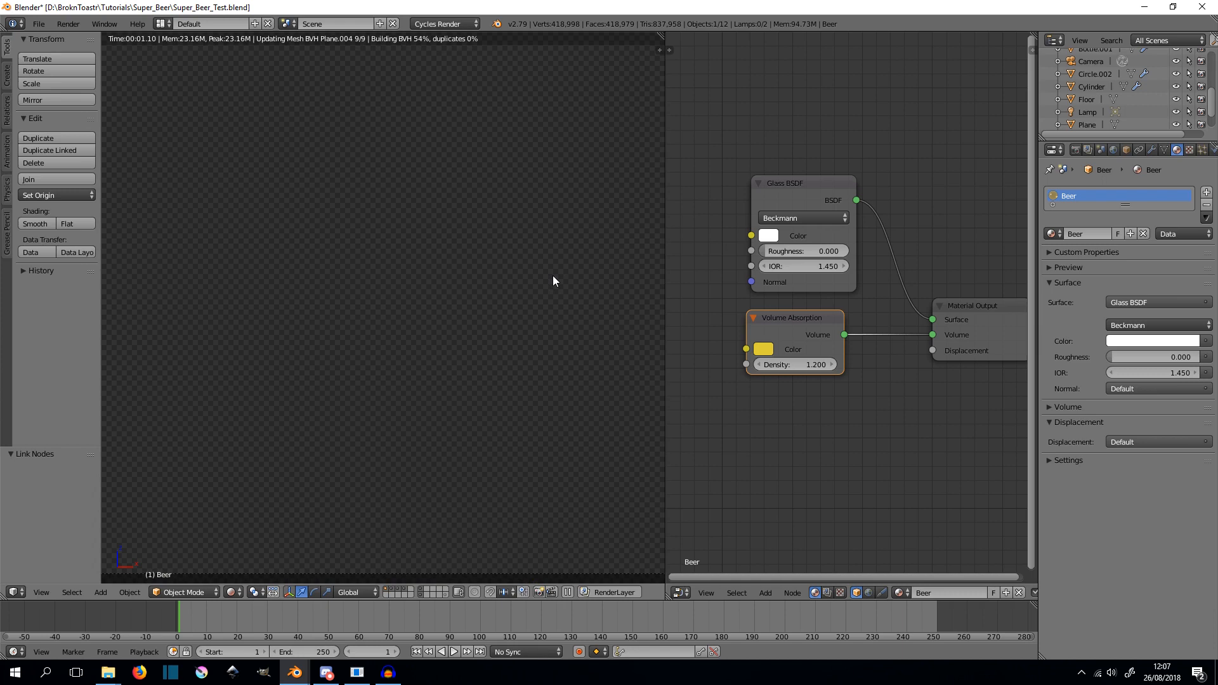
pyautogui.hotkey('shift', 'z')
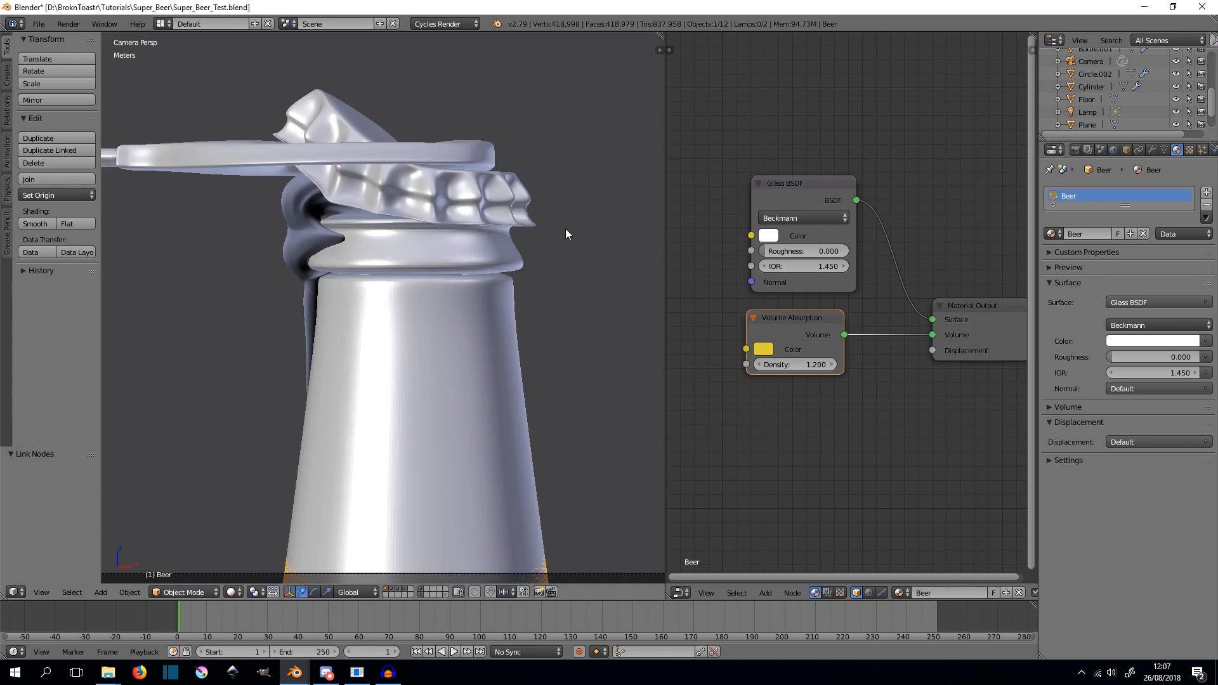
# - Select the bottle, save the file, and enter Edit Mode on the bottle with face selection
pyautogui.rightClick(506, 289)
pyautogui.hotkey('ctrl', 's')
pyautogui.click(505, 285)
pyautogui.keyDown('shift'); pyautogui.moveTo(534, 291); pyautogui.dragTo(523, 329, button='middle'); pyautogui.keyUp('shift')
pyautogui.press('Tab')
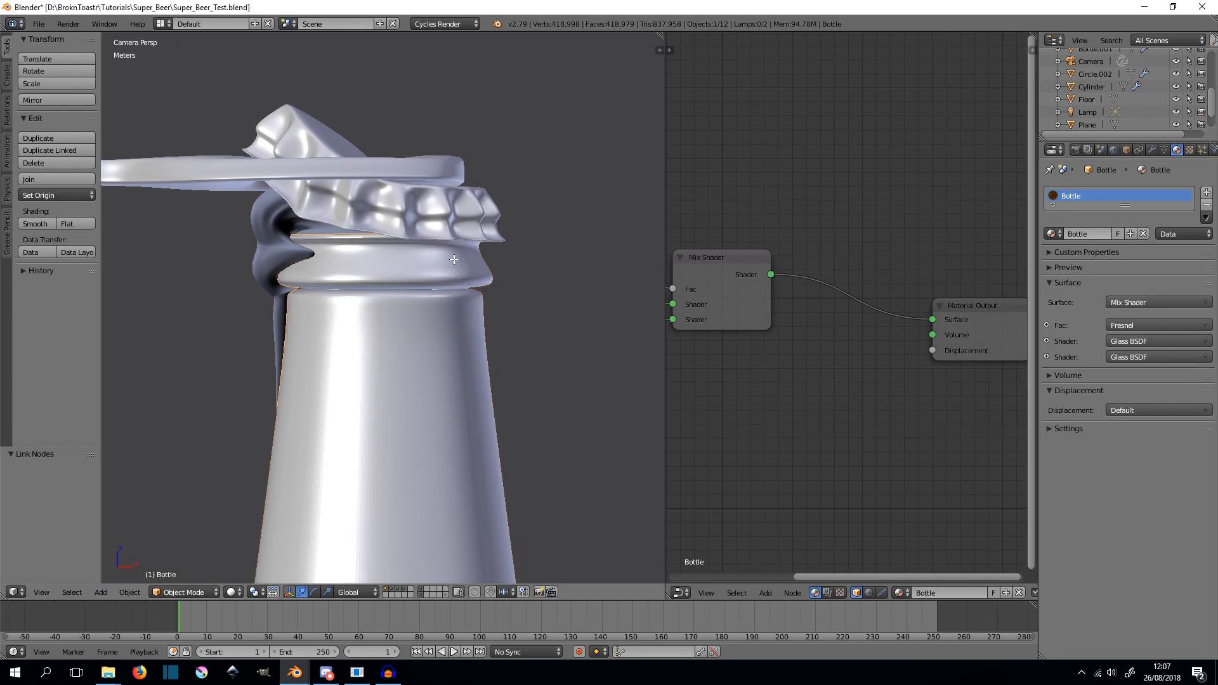
pyautogui.keyDown('shift'); pyautogui.moveTo(407, 360); pyautogui.dragTo(429, 322, button='middle'); pyautogui.keyUp('shift')
pyautogui.scroll(2, 412, 317)
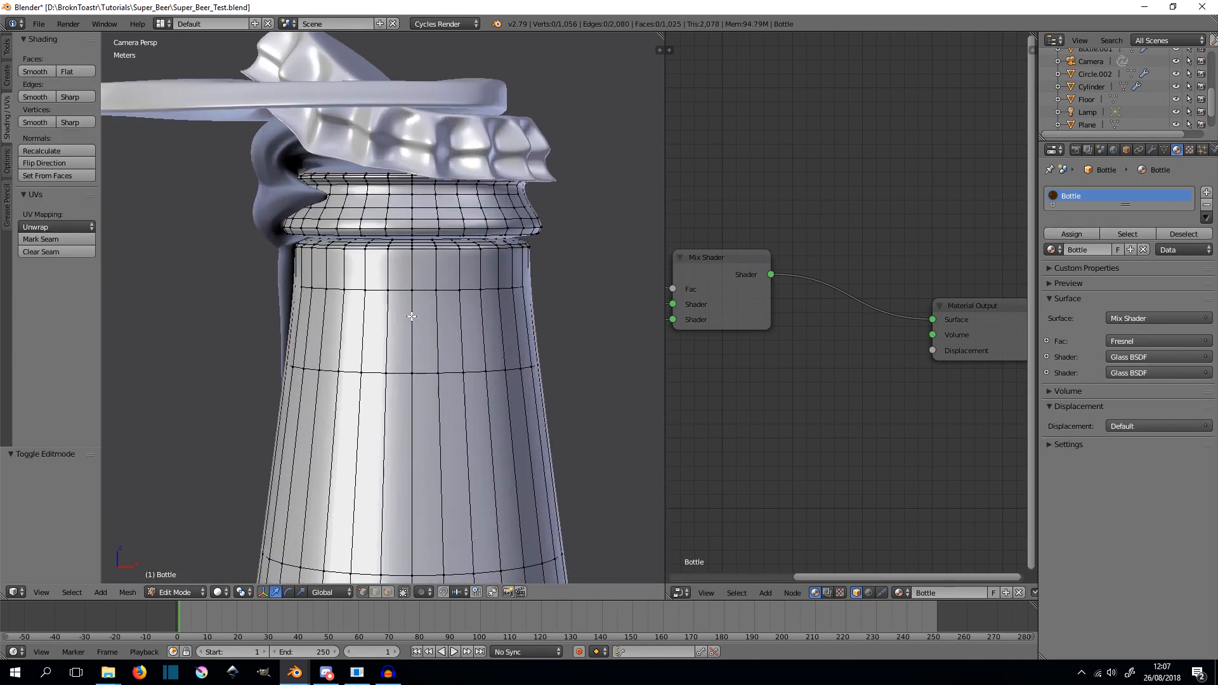
pyautogui.click(386, 592)
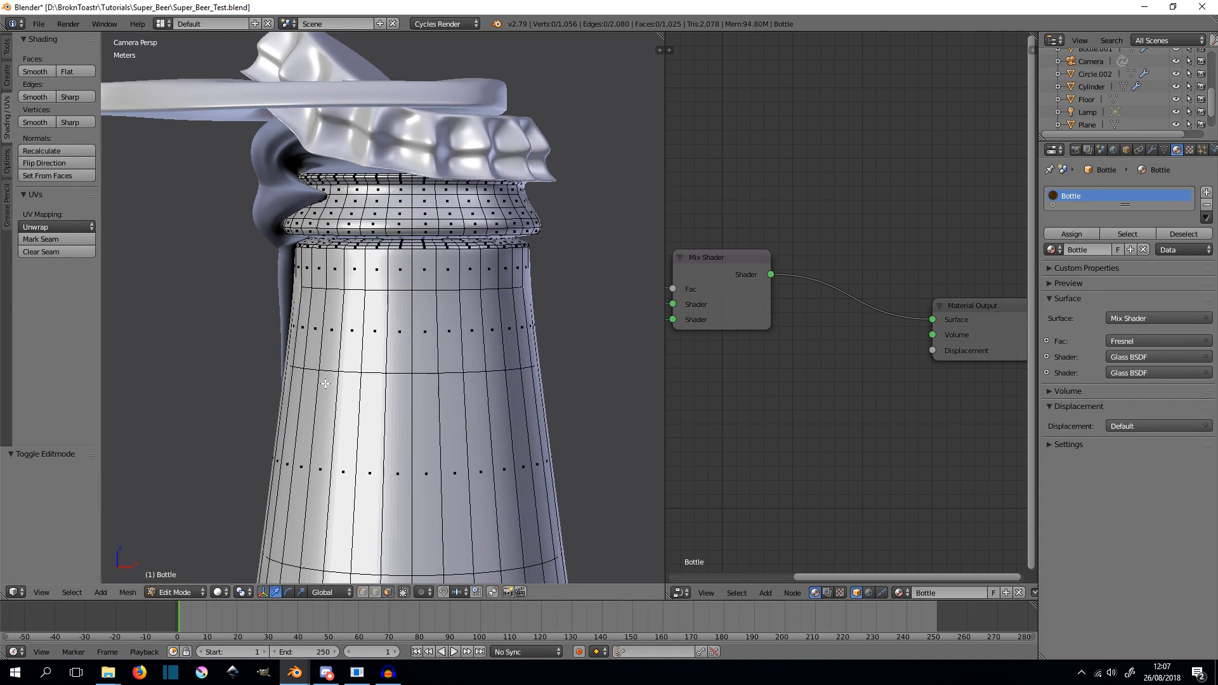
pyautogui.press('b')
pyautogui.moveTo(248, 295); pyautogui.dragTo(585, 332)
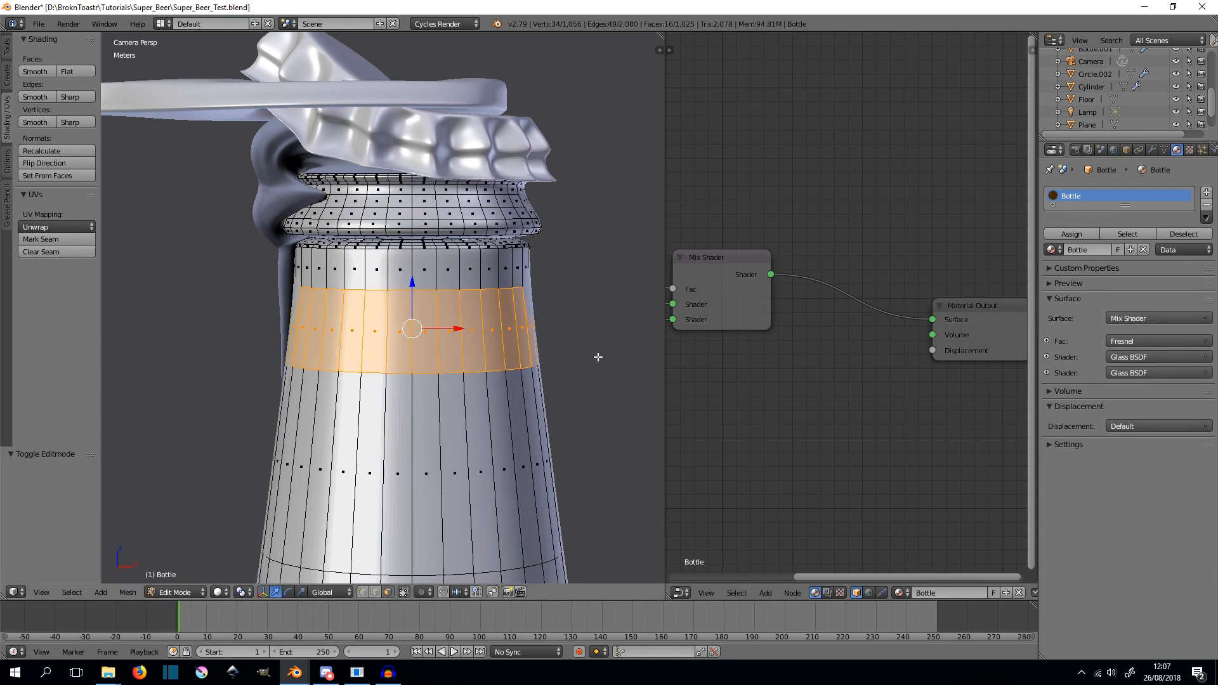
pyautogui.scroll(-2, 593, 355)
pyautogui.press('a')
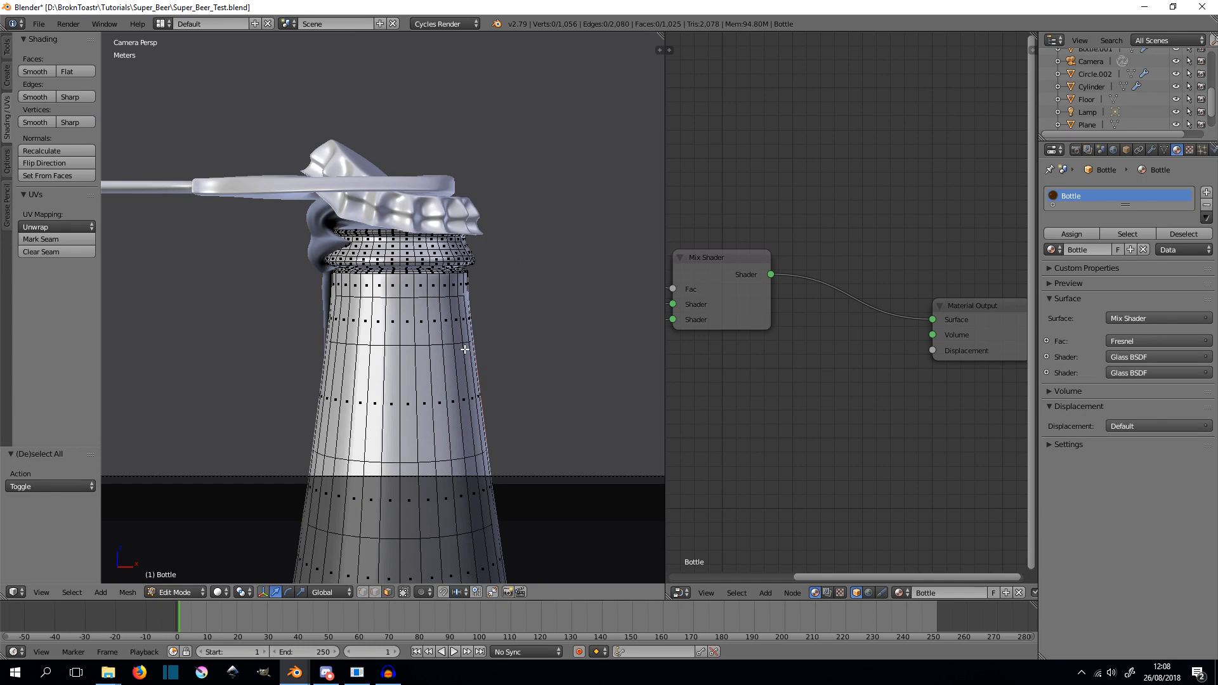
# - Box-select the tall third band of faces below the bottle's neck ring and bring up the UV mapping methods
pyautogui.scroll(3, 498, 358)
pyautogui.keyDown('shift'); pyautogui.scroll(-3, 517, 408); pyautogui.keyUp('shift')
pyautogui.press('b')
pyautogui.moveTo(159, 348); pyautogui.dragTo(606, 425)
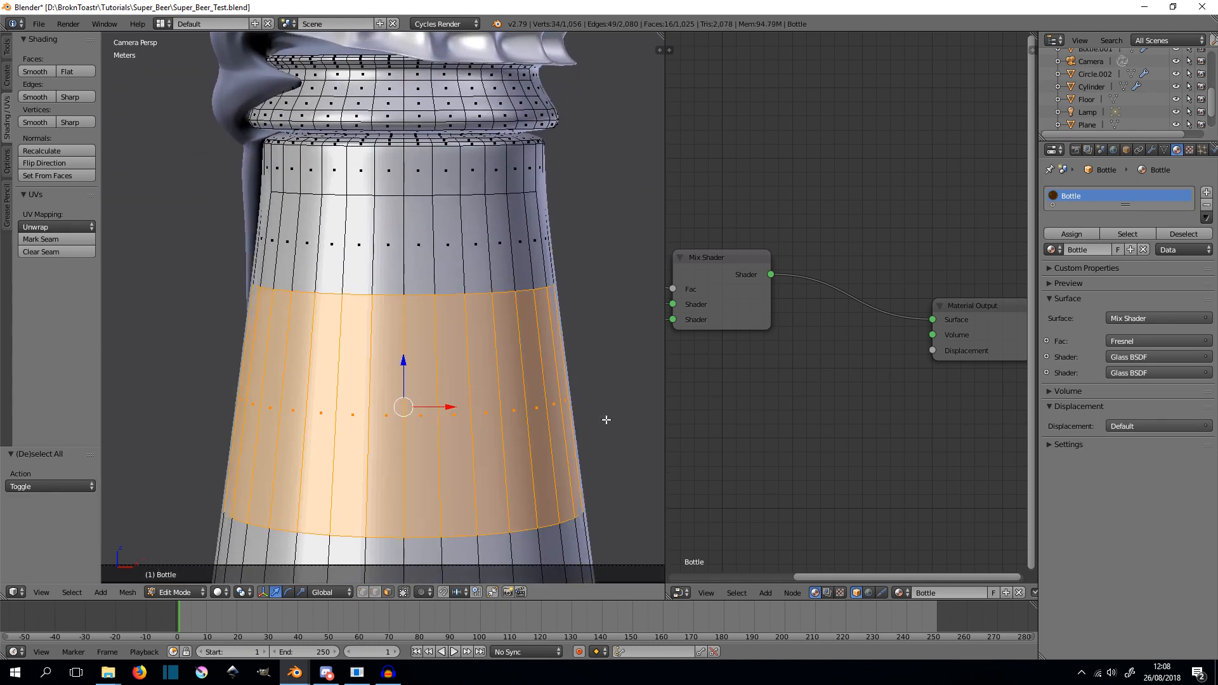
pyautogui.press('u')
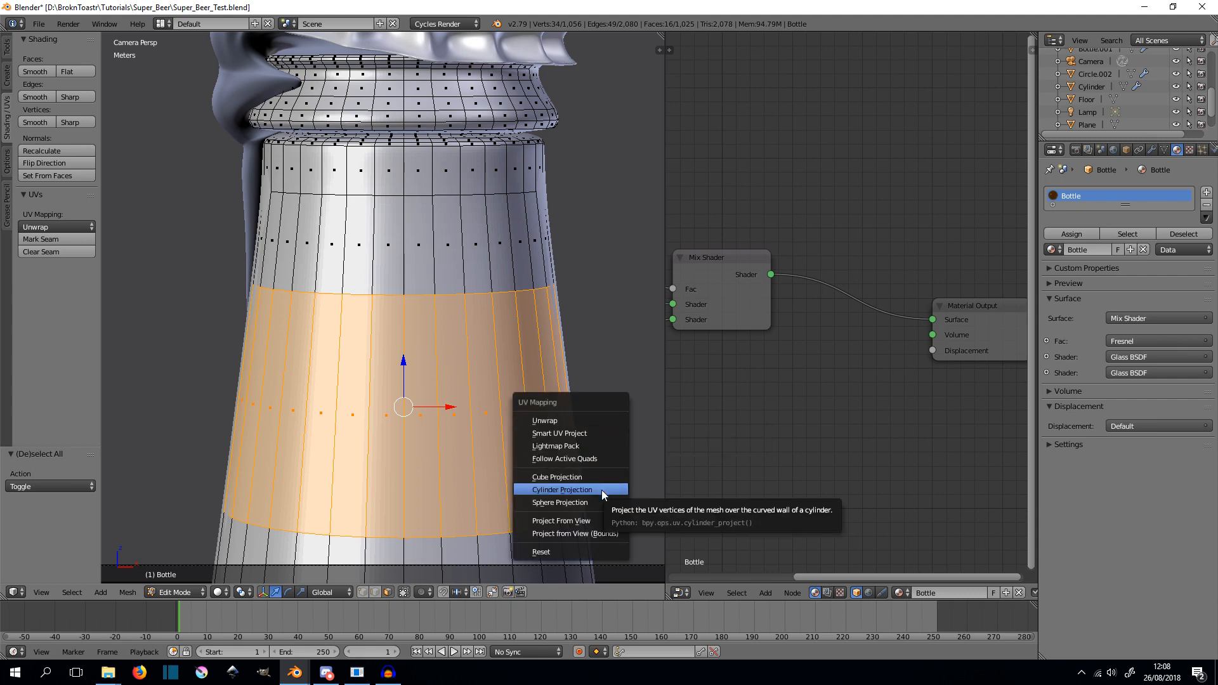
# - Add a second material slot to the bottle with a new material named Label
pyautogui.click(1205, 192)
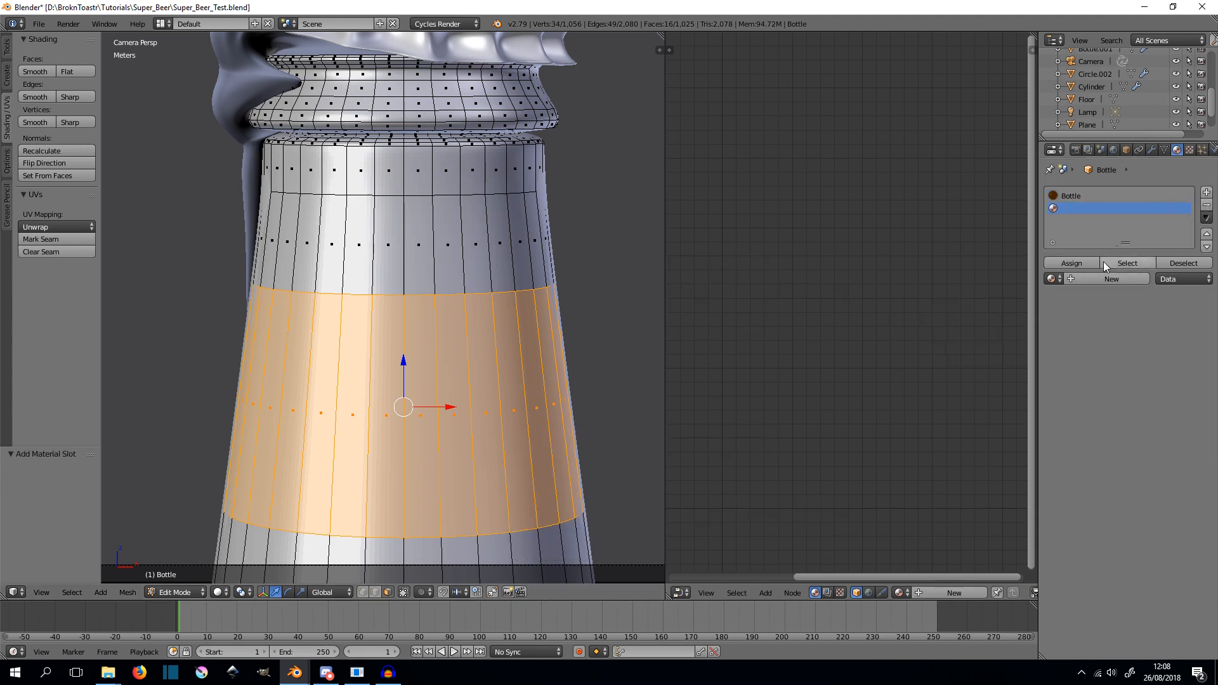
pyautogui.click(1086, 277)
pyautogui.write('Label')
pyautogui.press('Return')
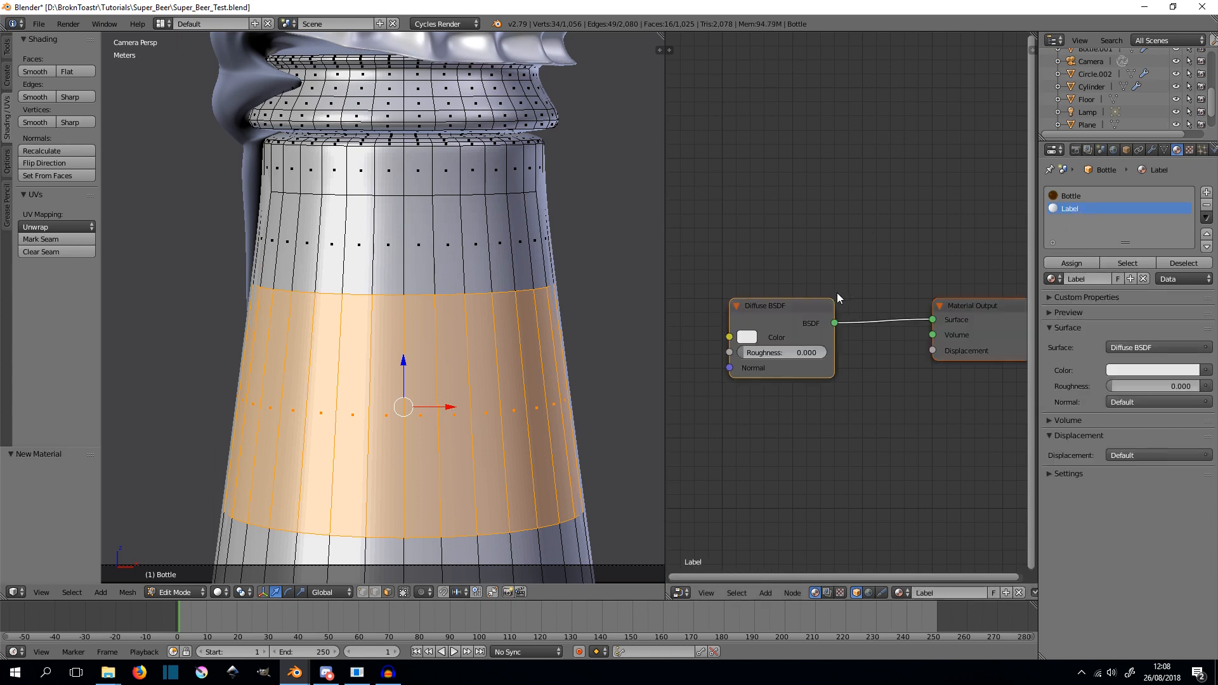
# - Replace the Label material's Diffuse node with a Principled BSDF connected to the Surface output
pyautogui.click(772, 321)
pyautogui.press('x')
pyautogui.hotkey('shift', 'a')
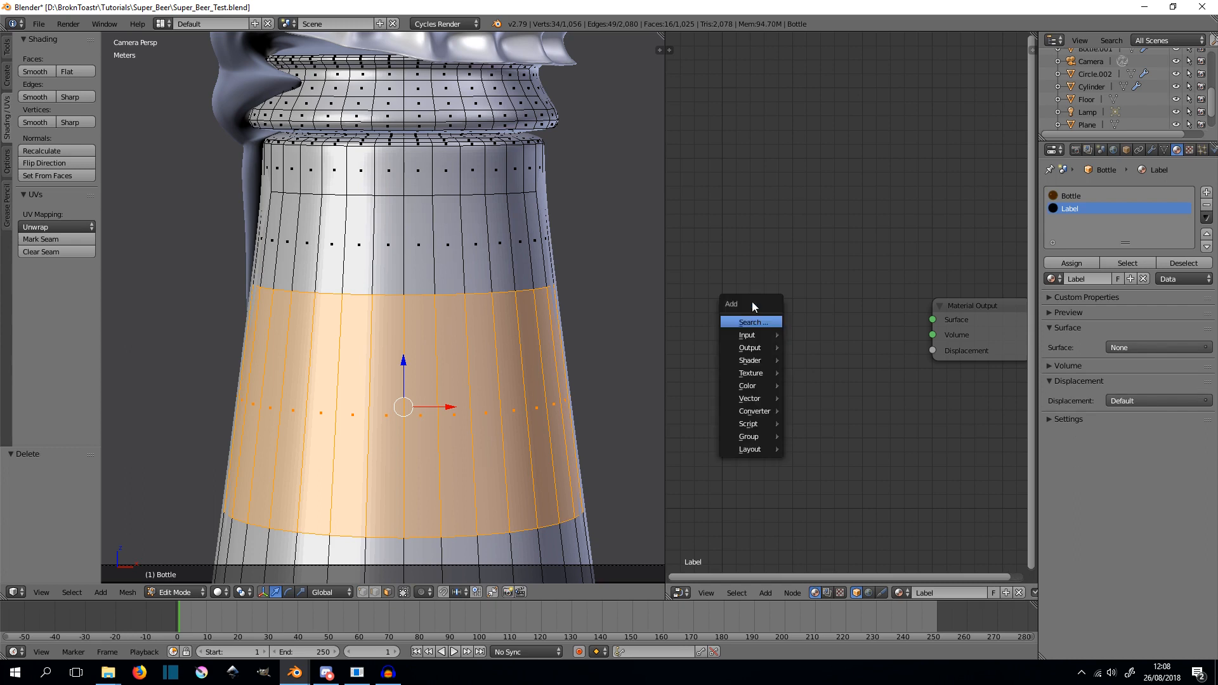
pyautogui.click(767, 322)
pyautogui.write('prin')
pyautogui.press('Return')
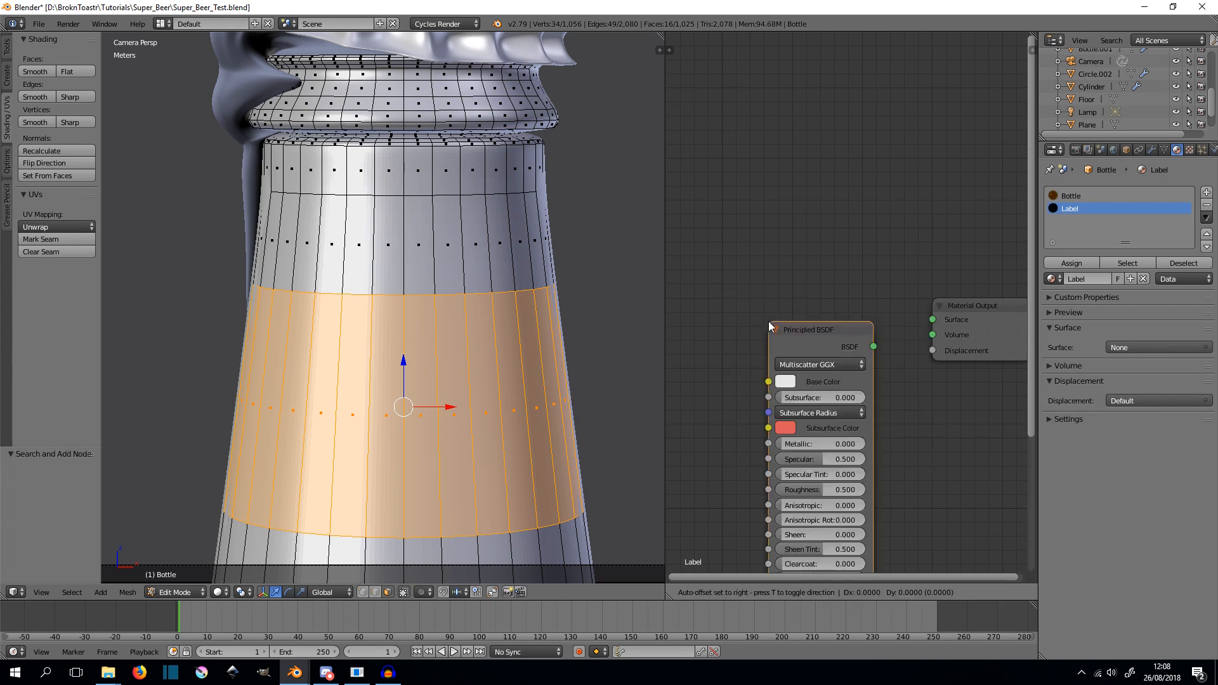
pyautogui.click(785, 208)
pyautogui.moveTo(891, 232); pyautogui.dragTo(934, 321)
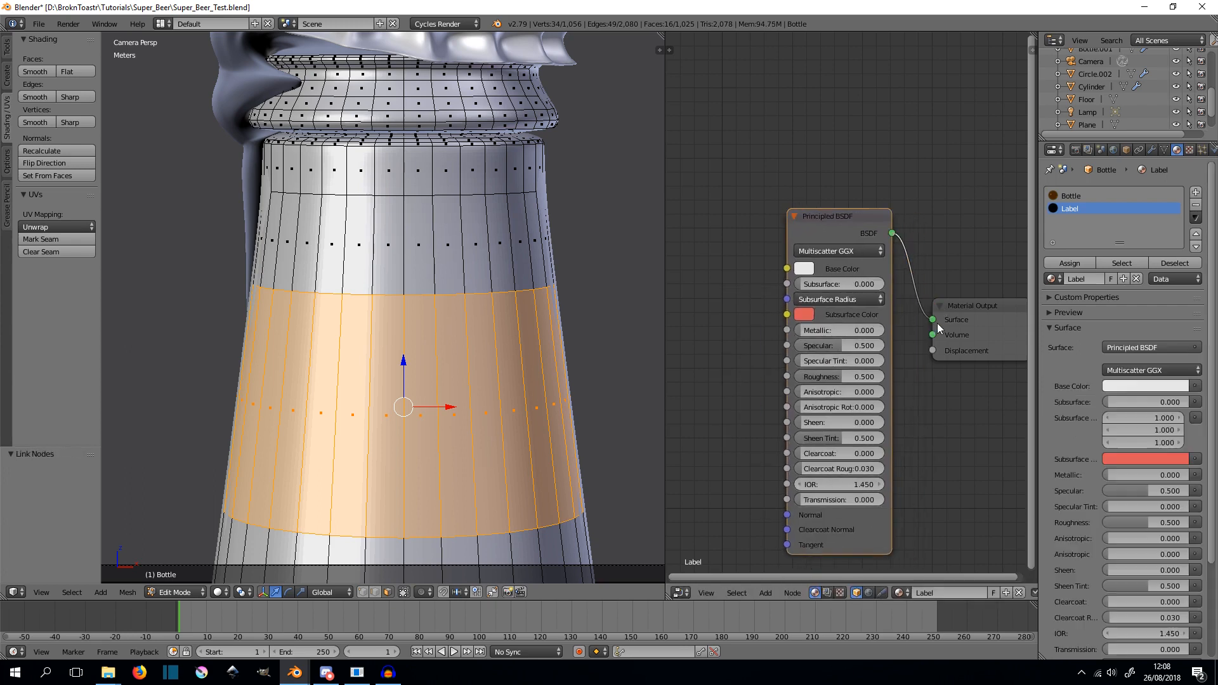
# - Add an Image Texture node, connect its color to the Principled BSDF's Base Color and load Label.png into it
pyautogui.moveTo(685, 276); pyautogui.dragTo(771, 291, button='middle')
pyautogui.hotkey('shift', 'a')
pyautogui.click(771, 291)
pyautogui.write('ima')
pyautogui.press('Return')
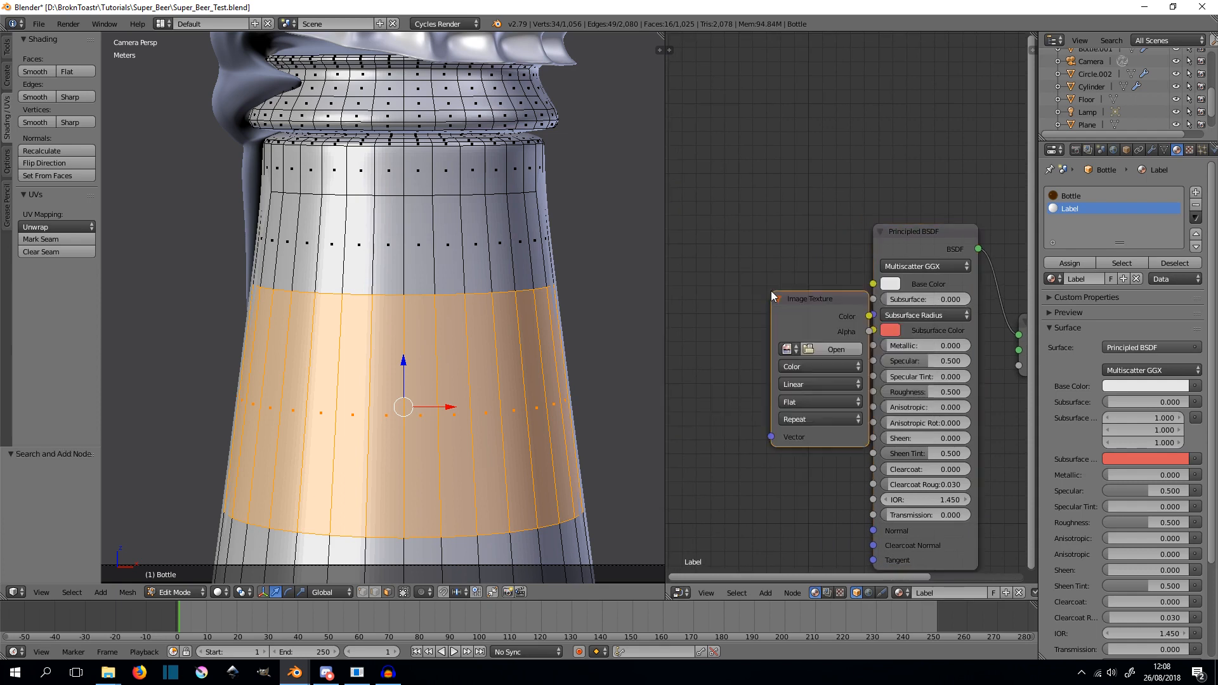
pyautogui.click(722, 201)
pyautogui.moveTo(822, 235); pyautogui.dragTo(873, 284)
pyautogui.click(787, 268)
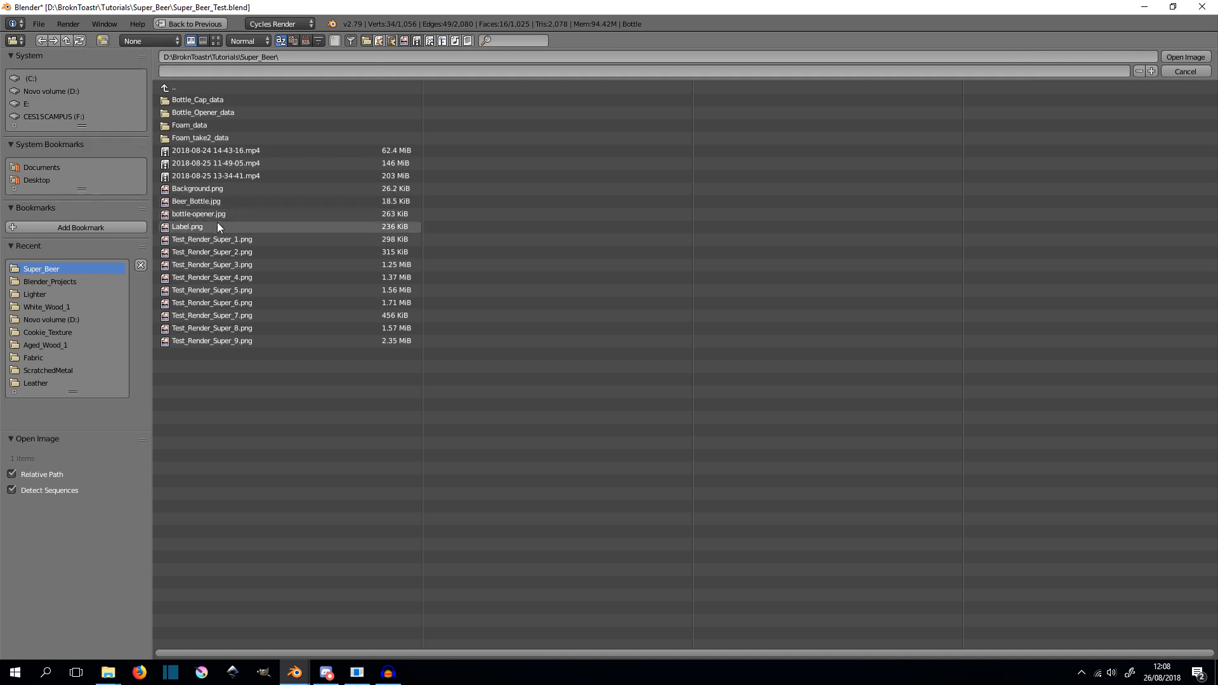
pyautogui.doubleClick(217, 222)
# - Change the node editor to the UV/Image Editor and display Label.png behind the band's UVs
pyautogui.click(681, 592)
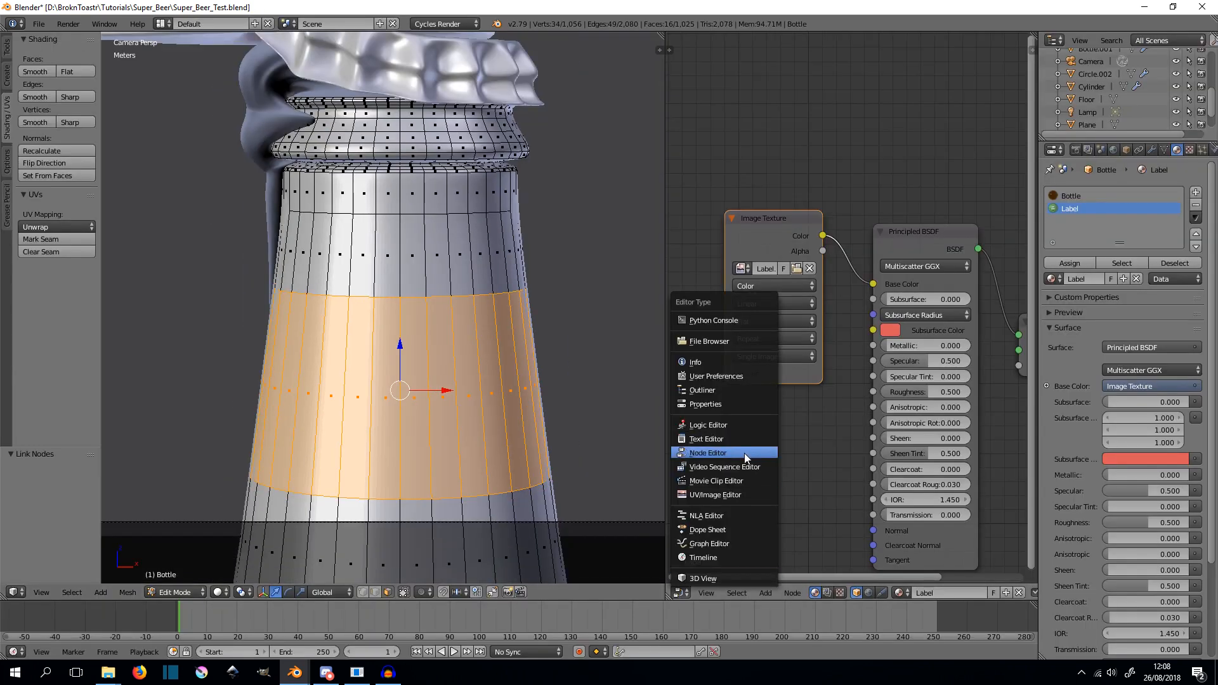
pyautogui.click(680, 593)
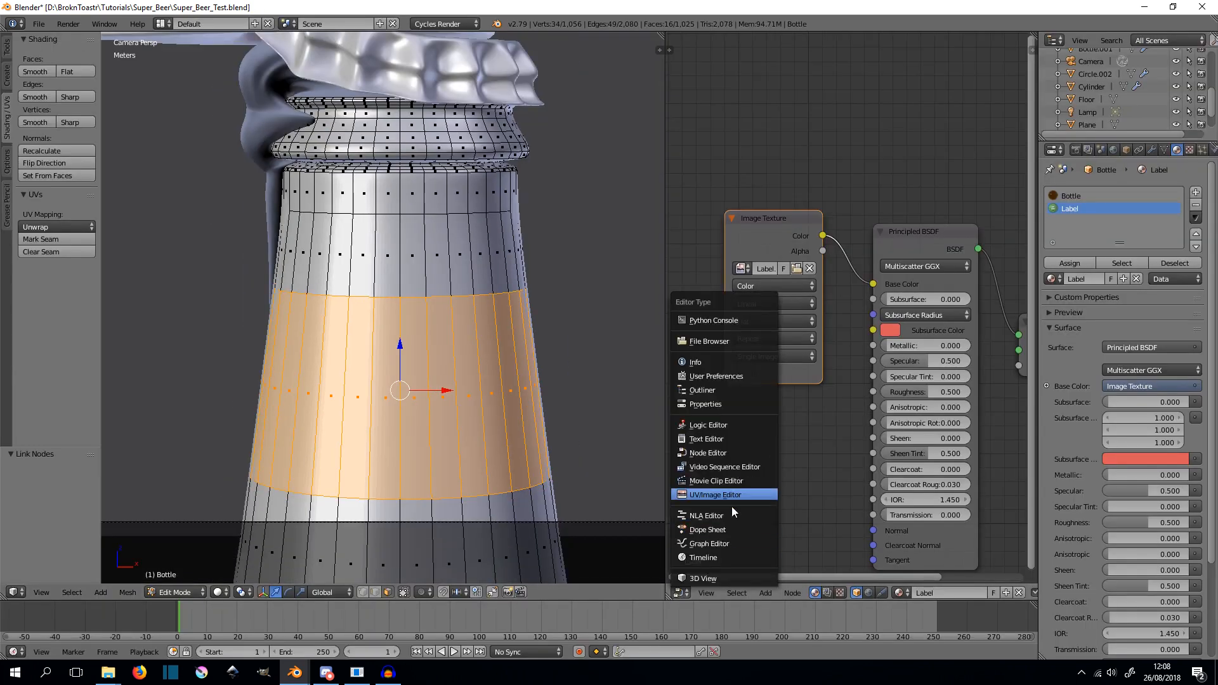
pyautogui.click(731, 495)
pyautogui.scroll(-4, 881, 271)
pyautogui.scroll(5, 802, 427)
pyautogui.click(821, 592)
pyautogui.click(864, 485)
pyautogui.scroll(-3, 852, 371)
pyautogui.scroll(1, 851, 372)
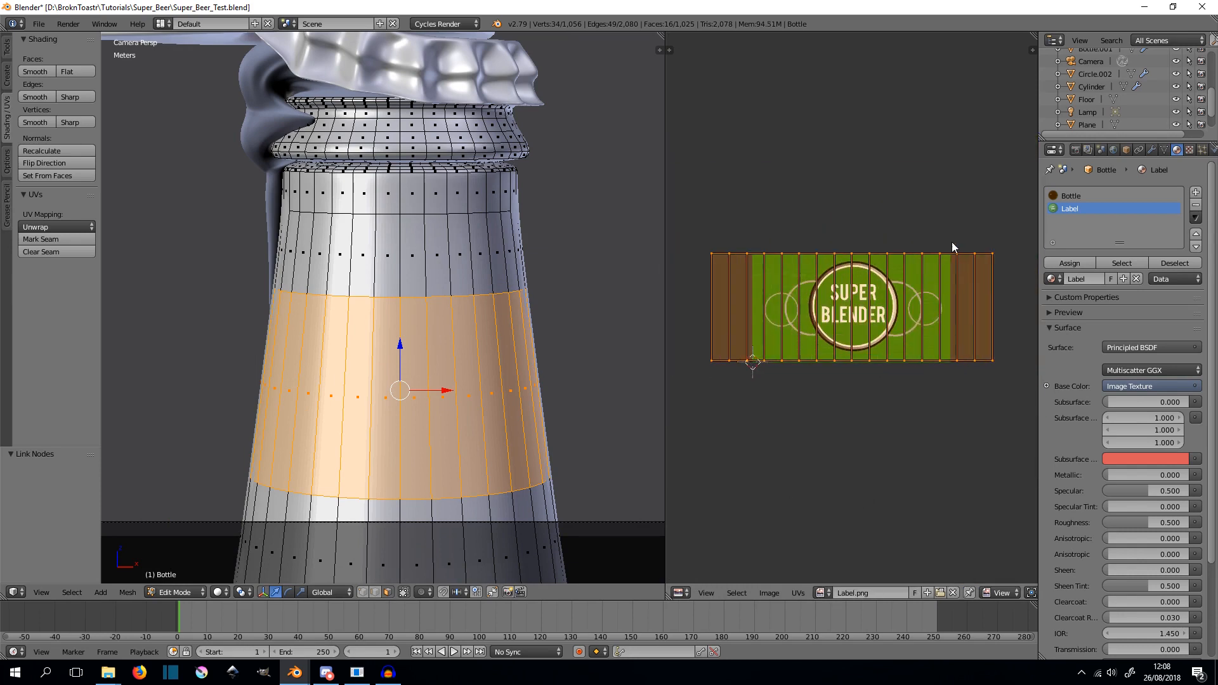
# - Show the 3D view in Material shading and scale the label UVs by about 0.76 along X
pyautogui.click(218, 591)
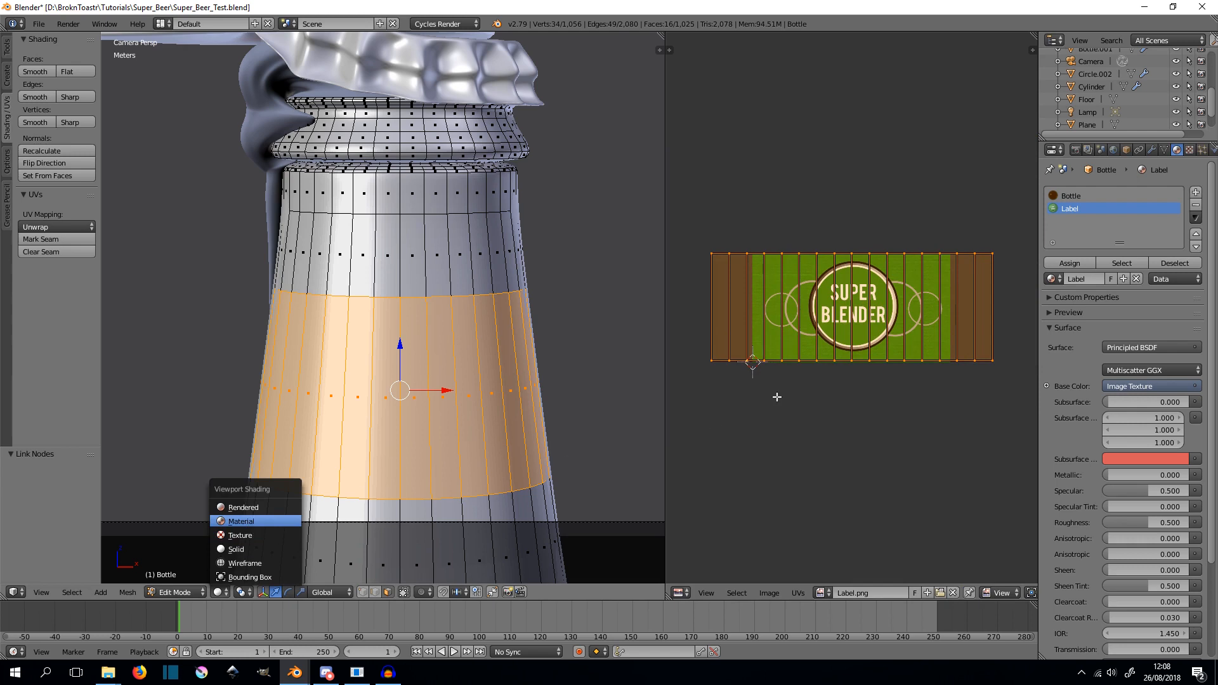
pyautogui.click(248, 522)
pyautogui.moveTo(948, 343)
pyautogui.mouseDown(button='middle')
pyautogui.moveTo(876, 395)
pyautogui.moveTo(944, 306)
pyautogui.mouseUp(button='middle')
pyautogui.scroll(4, 938, 353)
pyautogui.scroll(-3, 952, 308)
pyautogui.press('s')
pyautogui.press('x')
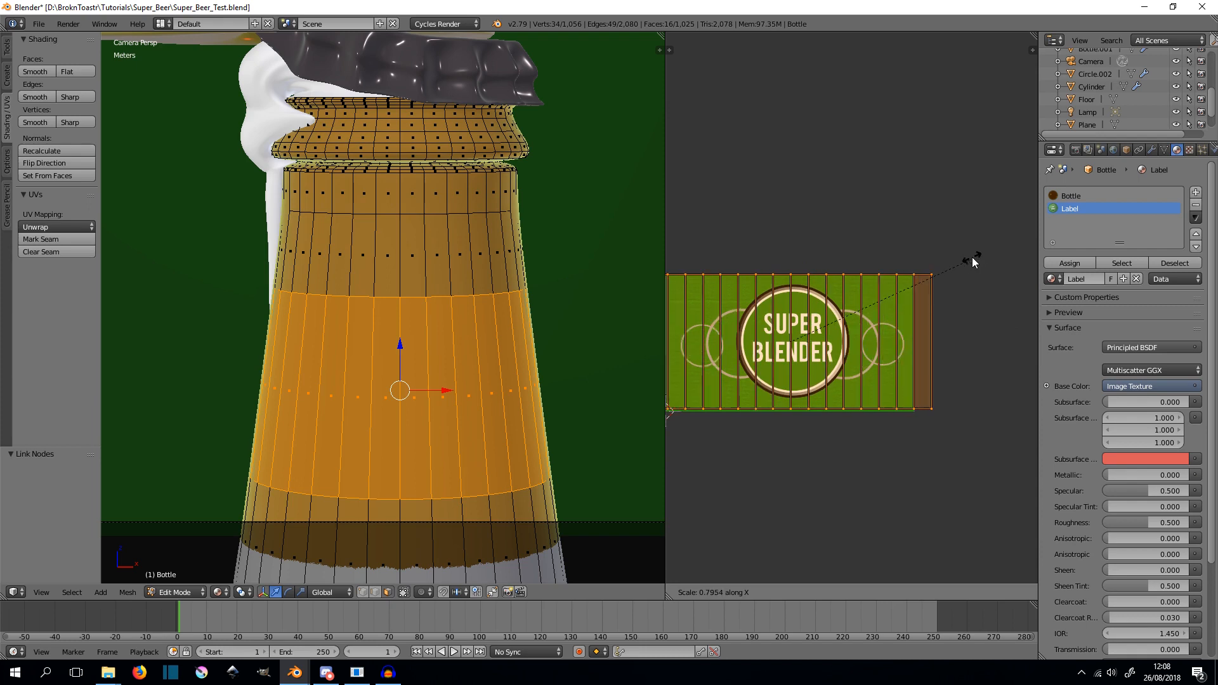
pyautogui.click(966, 257)
pyautogui.scroll(1, 533, 366)
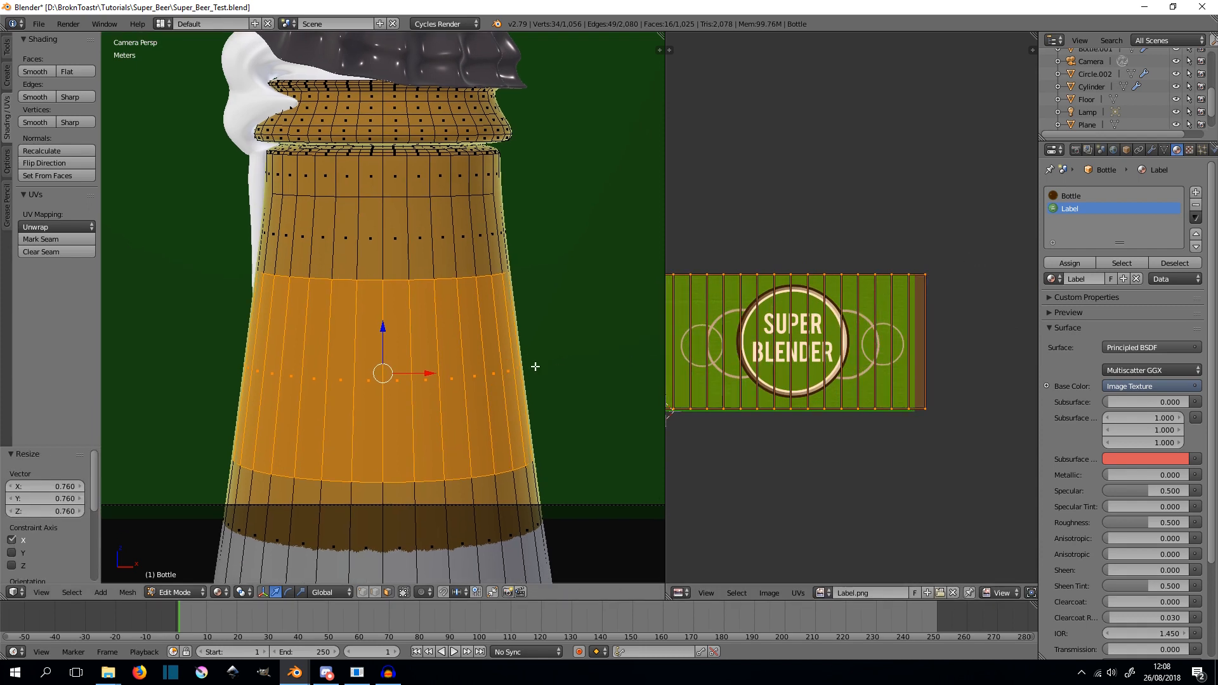
# - Assign the Label material to the selected band of bottle faces
pyautogui.scroll(2, 487, 364)
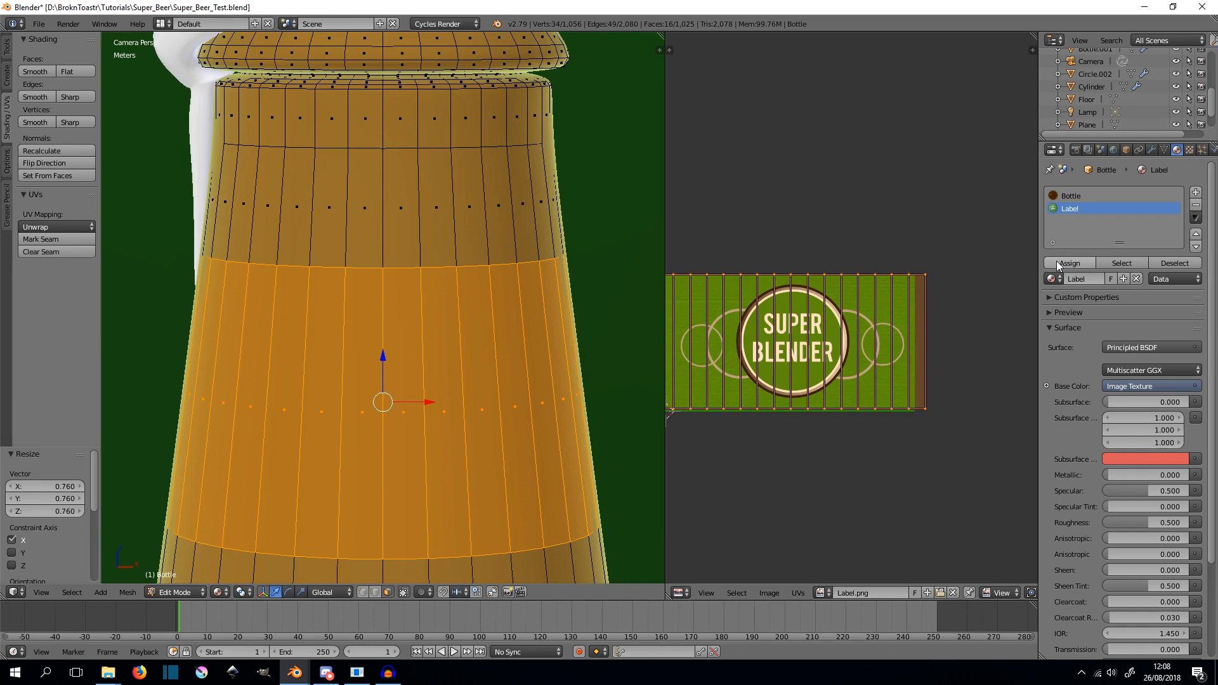
pyautogui.click(1059, 261)
pyautogui.scroll(-2, 508, 317)
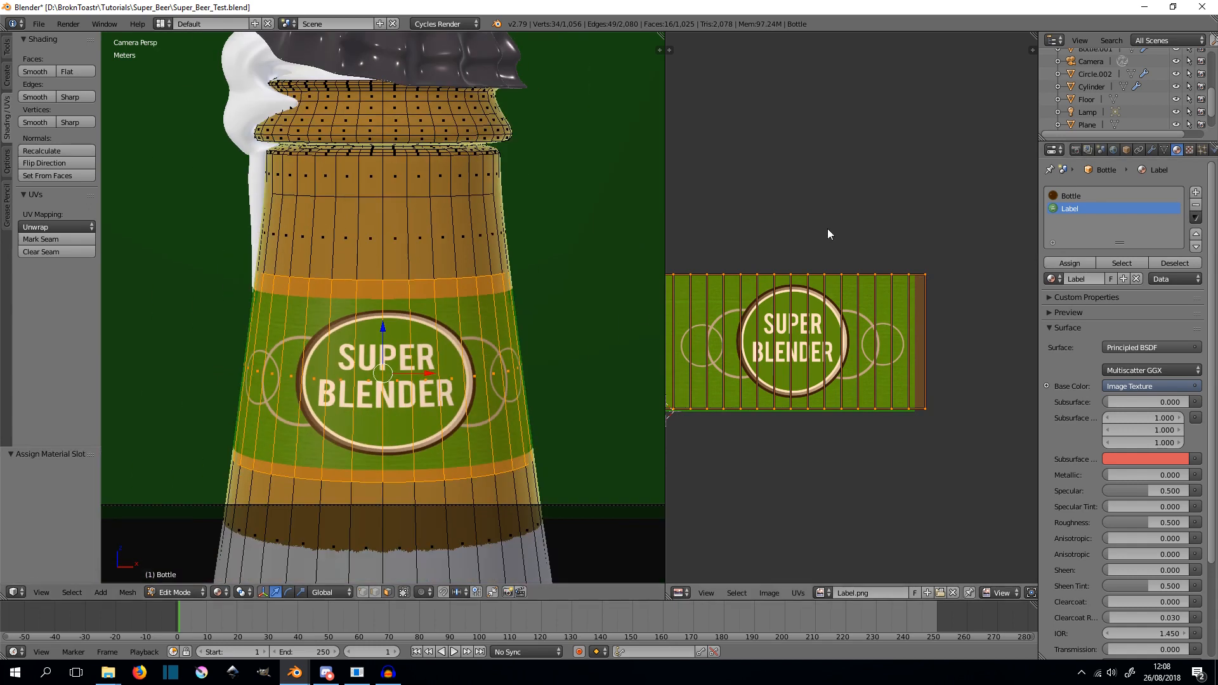
pyautogui.press('s')
pyautogui.press('y')
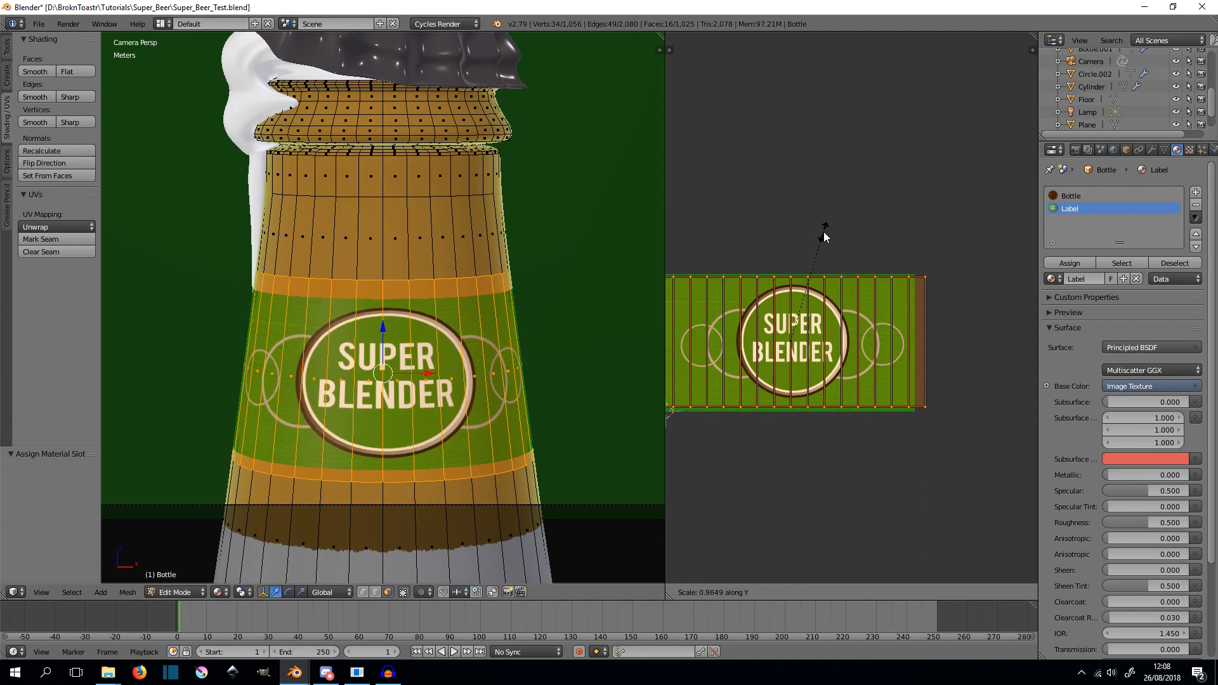
pyautogui.click(824, 236)
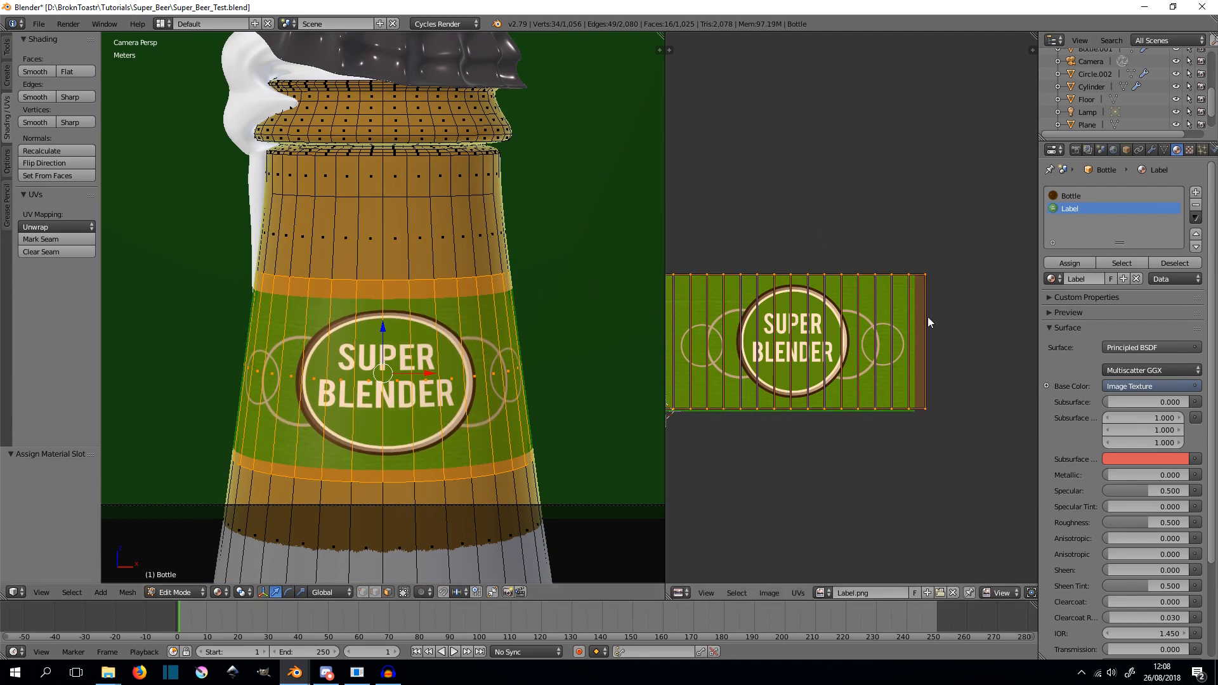
# - Scale the label UVs by about 1.197 along X and return to Object Mode
pyautogui.press('s')
pyautogui.press('x')
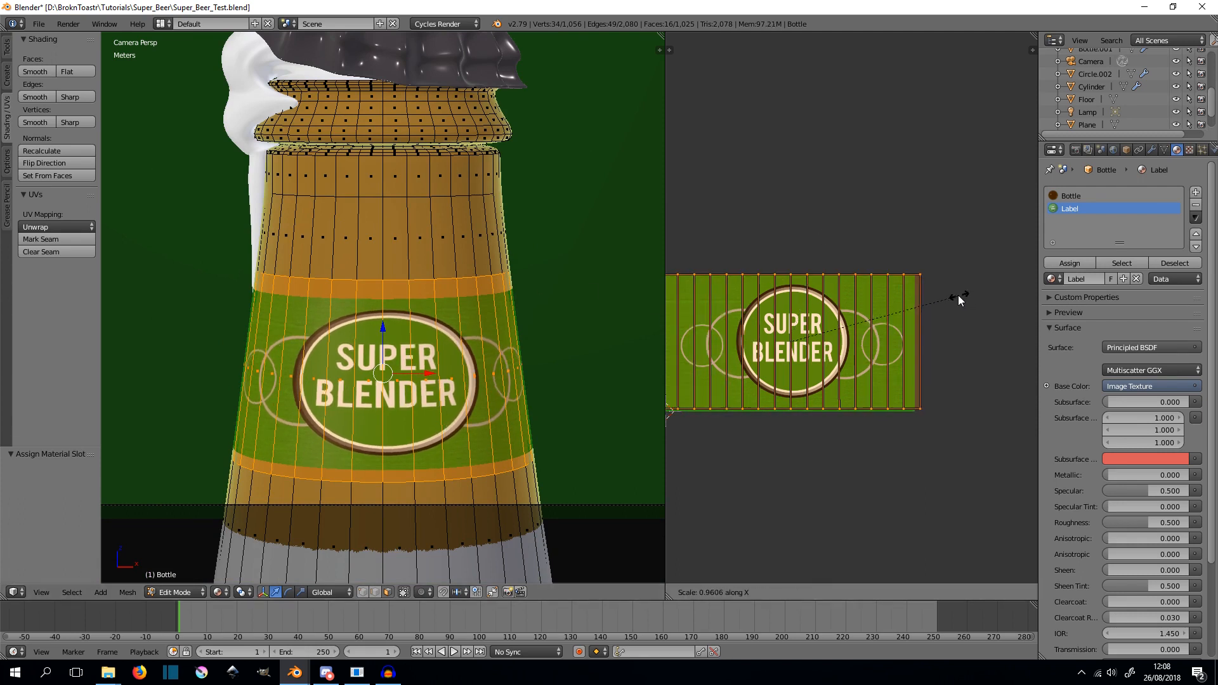
pyautogui.click(1004, 295)
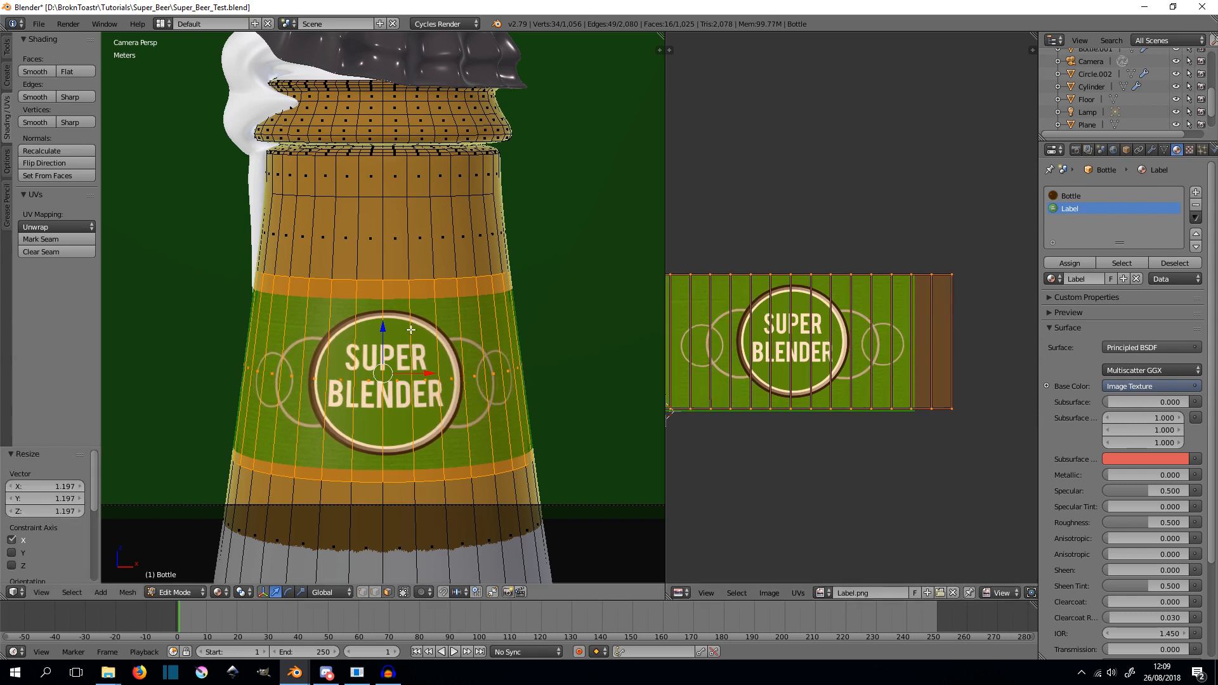
pyautogui.press('Tab')
# - Examine the label on the bottle in the rendered preview and return to Material shading
pyautogui.keyDown('shift'); pyautogui.moveTo(472, 298); pyautogui.dragTo(475, 330, button='middle'); pyautogui.keyUp('shift')
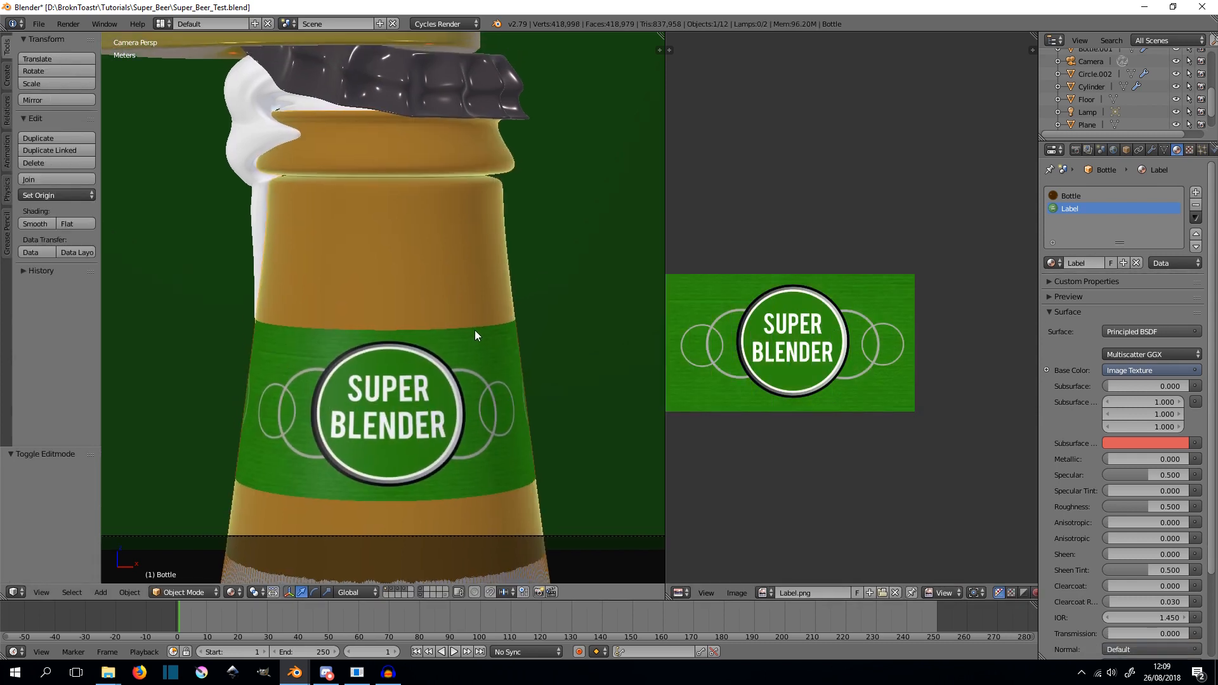
pyautogui.moveTo(495, 289)
pyautogui.keyDown('shift'); pyautogui.mouseDown(button='middle')
pyautogui.moveTo(493, 269)
pyautogui.moveTo(508, 303)
pyautogui.mouseUp(button='middle'); pyautogui.keyUp('shift')
pyautogui.hotkey('shift', 'z')
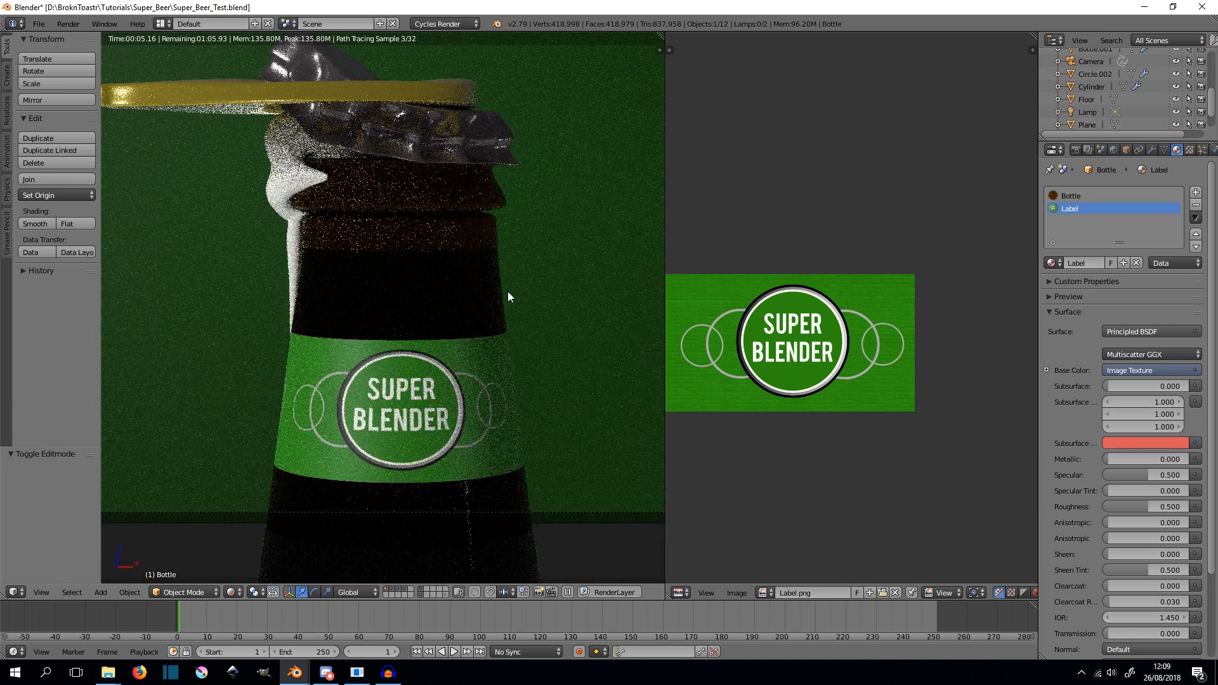
pyautogui.hotkey('shift', 'z')
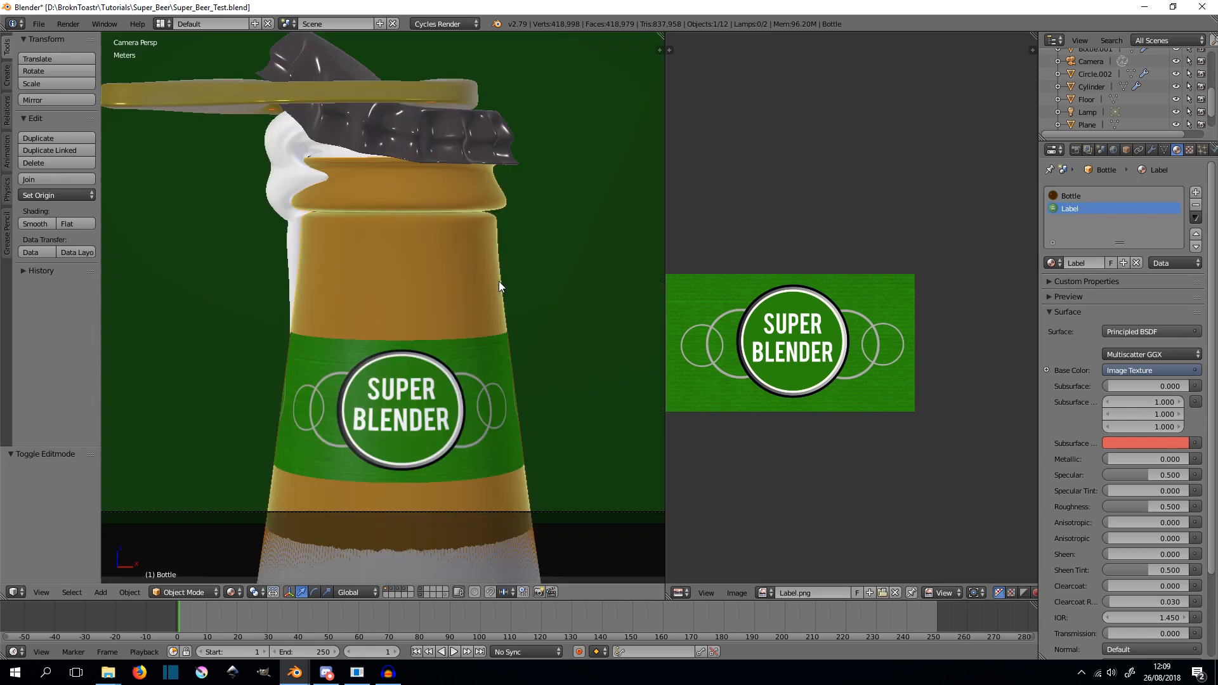
# - Merge the image editor area into the 3D view and select the white foam object at the bottle's mouth
pyautogui.keyDown('shift'); pyautogui.moveTo(499, 281); pyautogui.dragTo(543, 355, button='middle'); pyautogui.keyUp('shift')
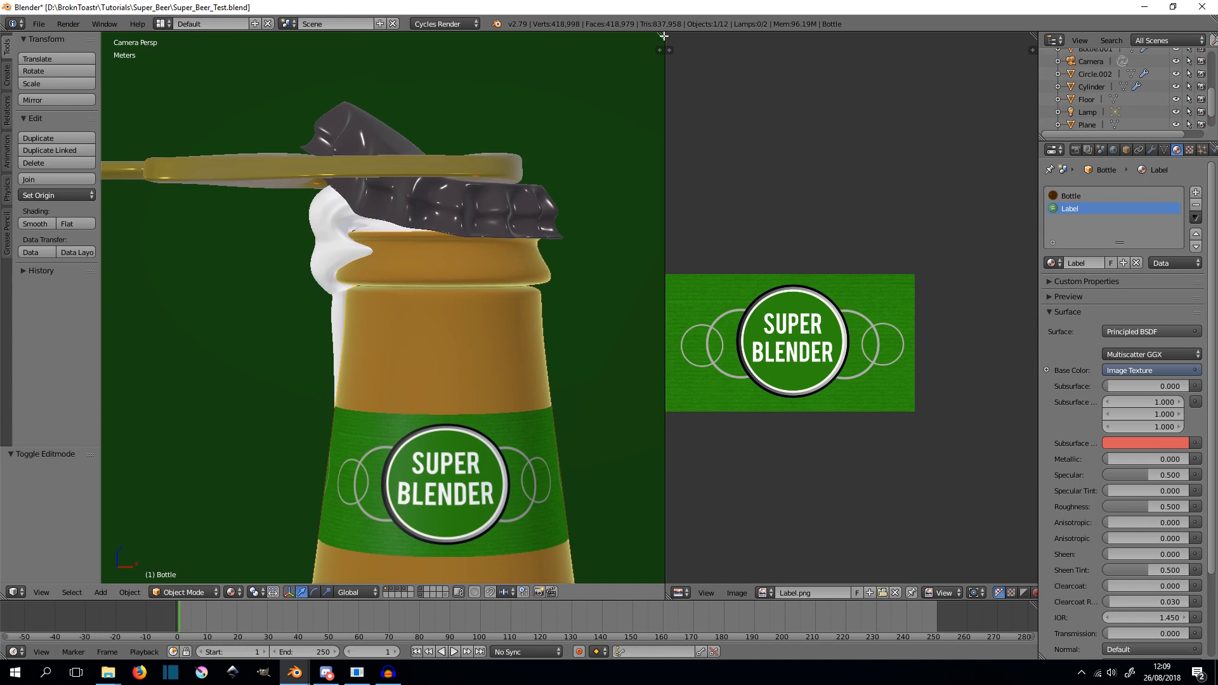
pyautogui.moveTo(664, 36); pyautogui.dragTo(721, 70)
pyautogui.keyDown('shift'); pyautogui.moveTo(582, 279); pyautogui.dragTo(548, 281, button='middle'); pyautogui.keyUp('shift')
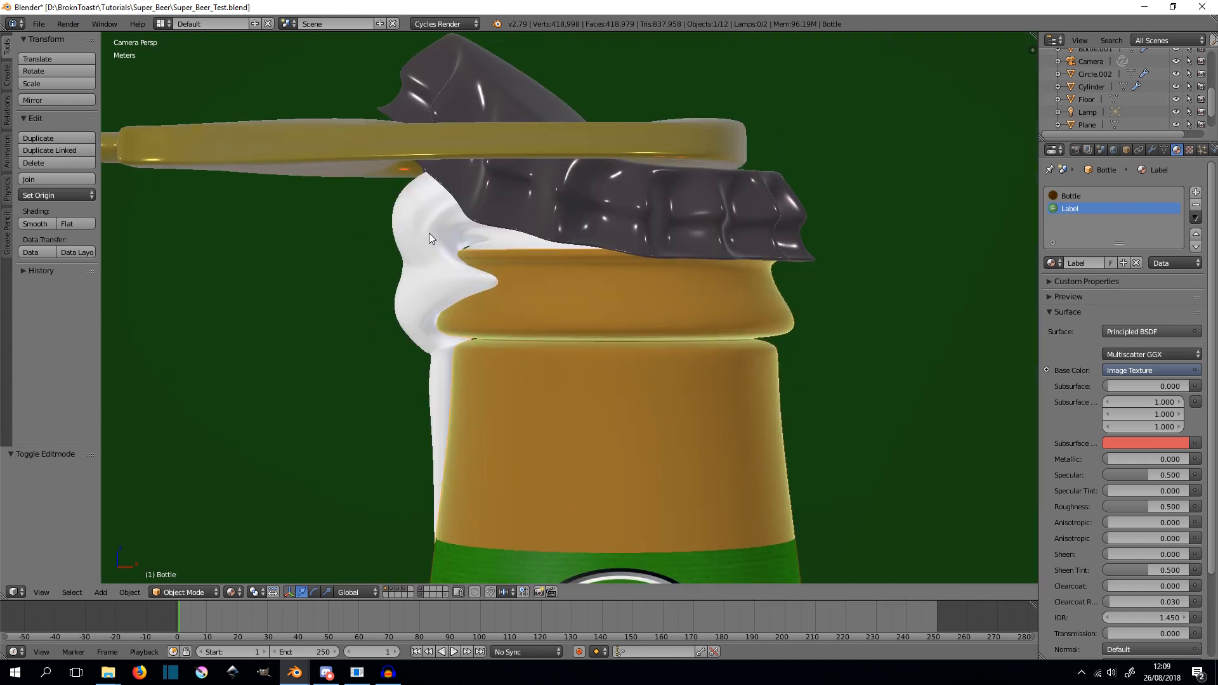
pyautogui.rightClick(429, 233)
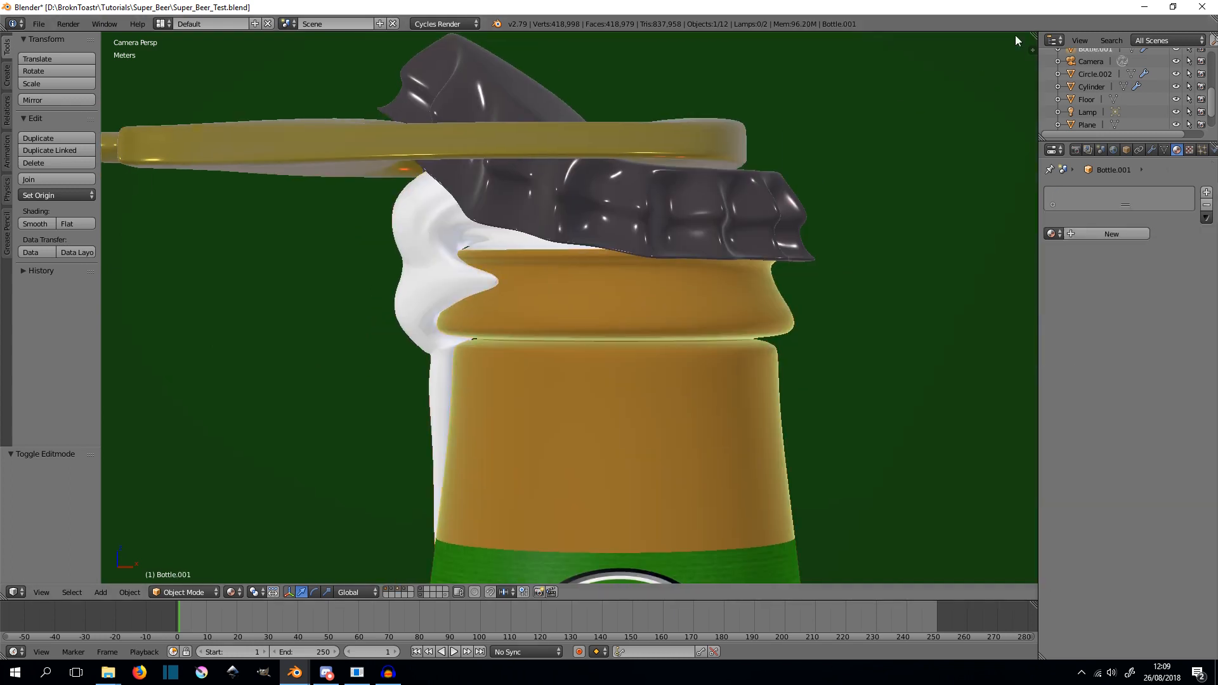
# - Open Test_Render_Super_1.png from the Super_Beer folder and compare the test renders through Test_Render_Super_9.png
pyautogui.moveTo(119, 666)
pyautogui.click(96, 632)
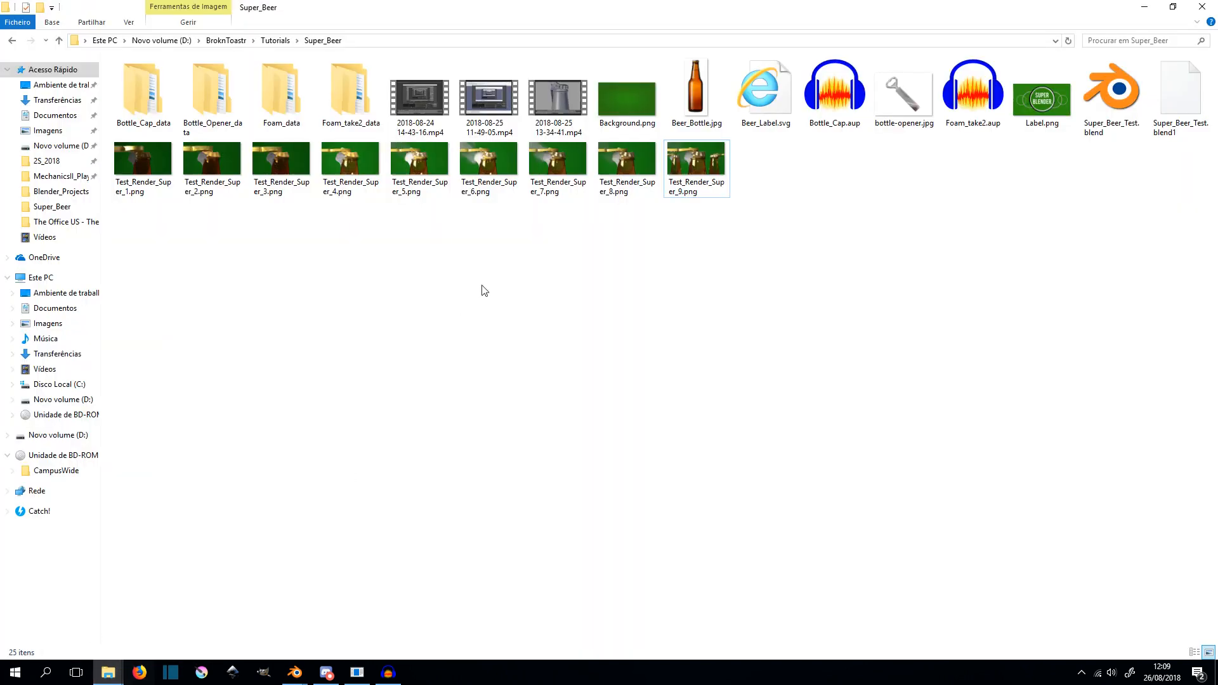
pyautogui.doubleClick(136, 160)
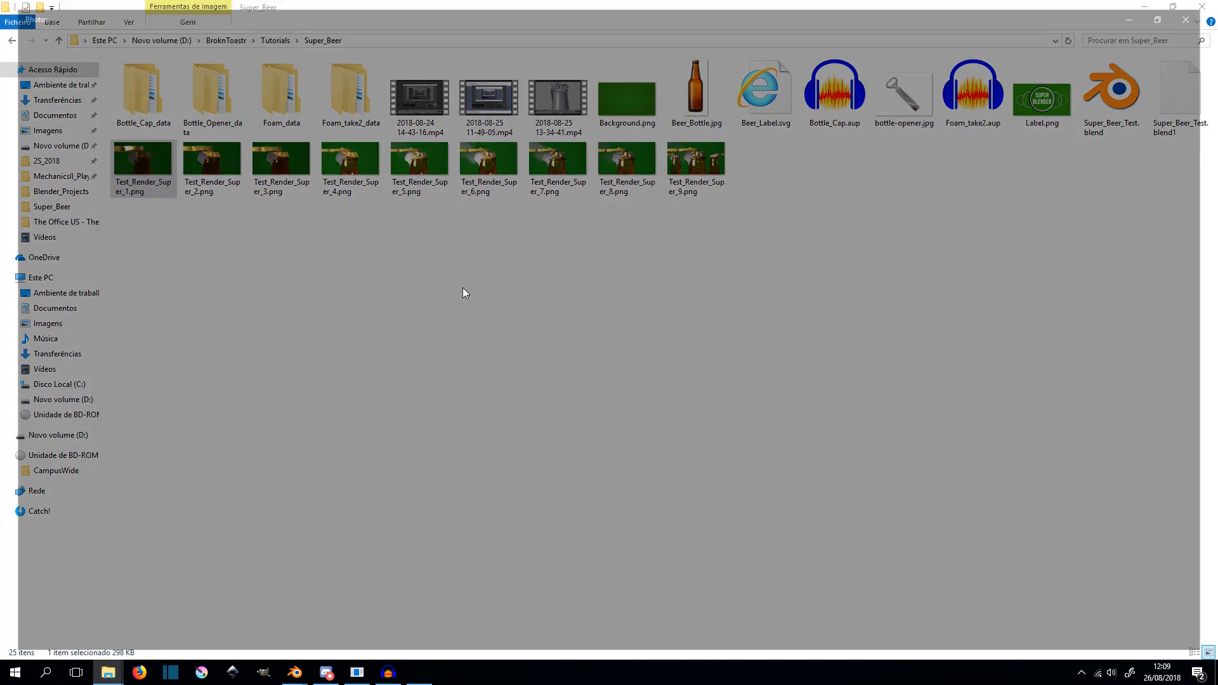
pyautogui.doubleClick(538, 335)
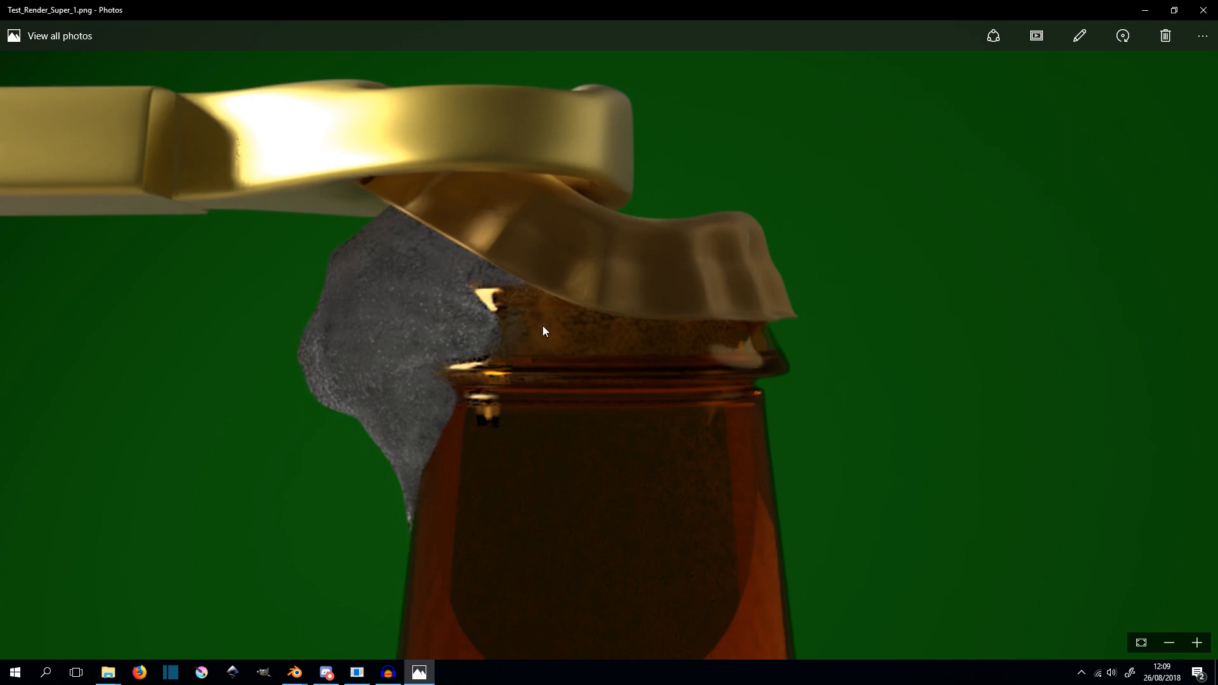
pyautogui.doubleClick(527, 323)
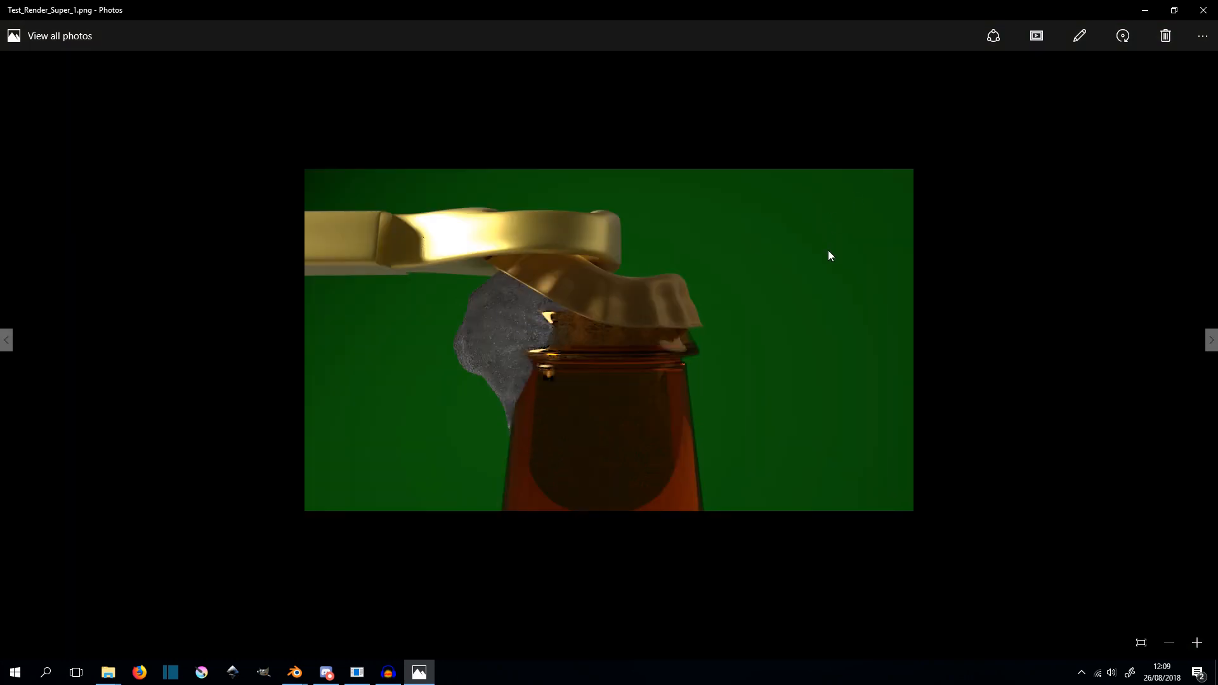
pyautogui.press('Right')
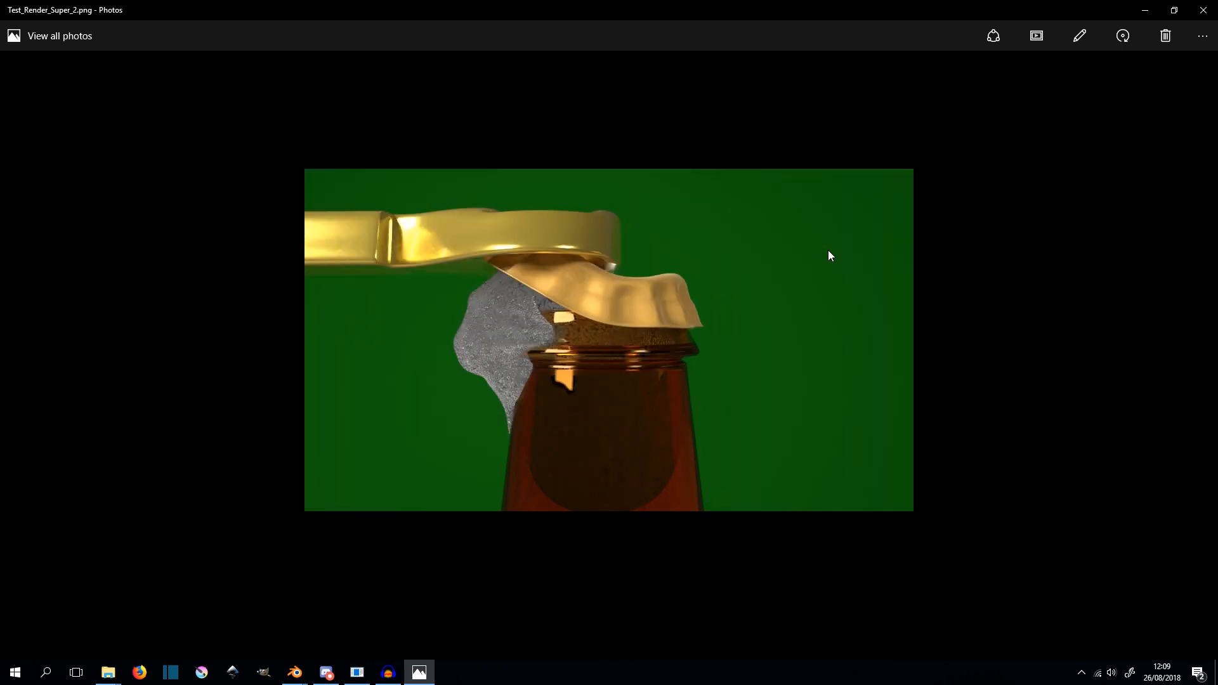
pyautogui.press('Right')
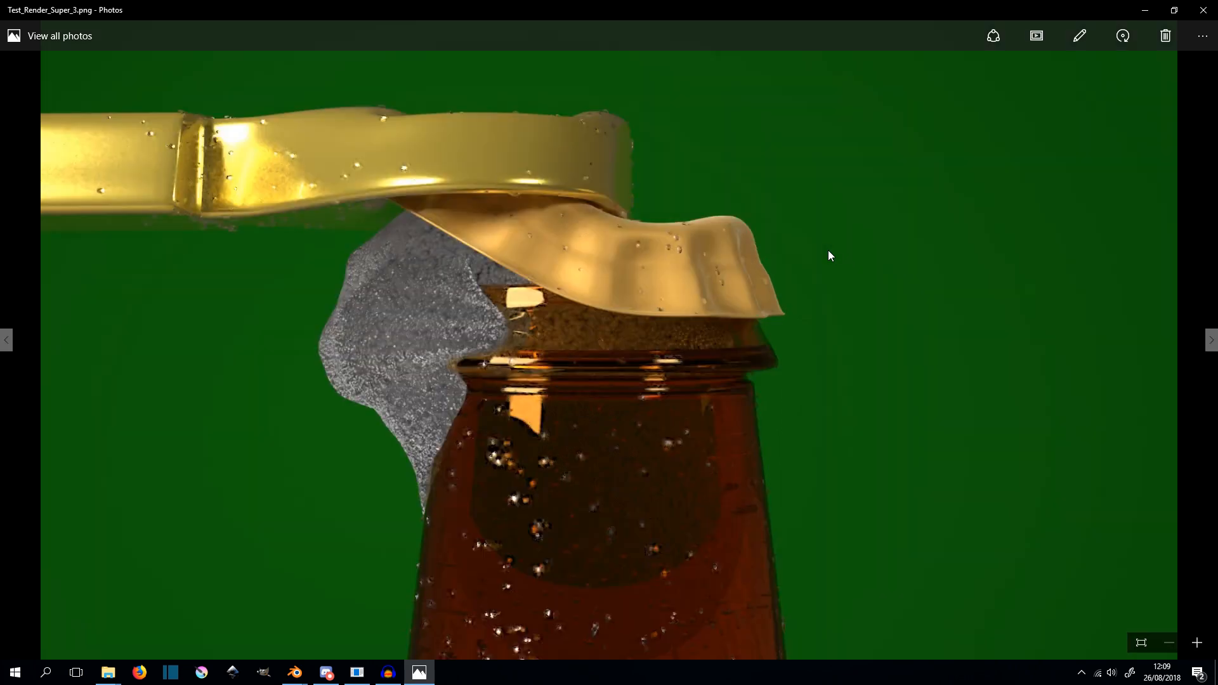
pyautogui.press('Right')
pyautogui.press('Right')
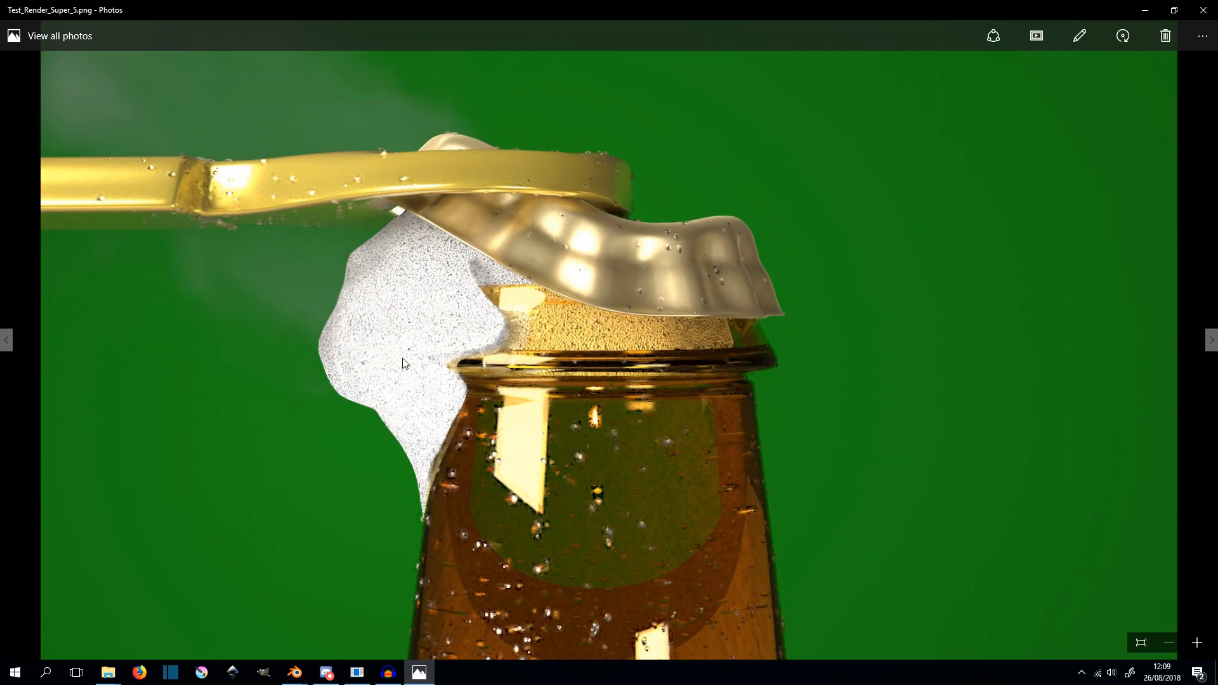
pyautogui.press('Right')
pyautogui.press('Right')
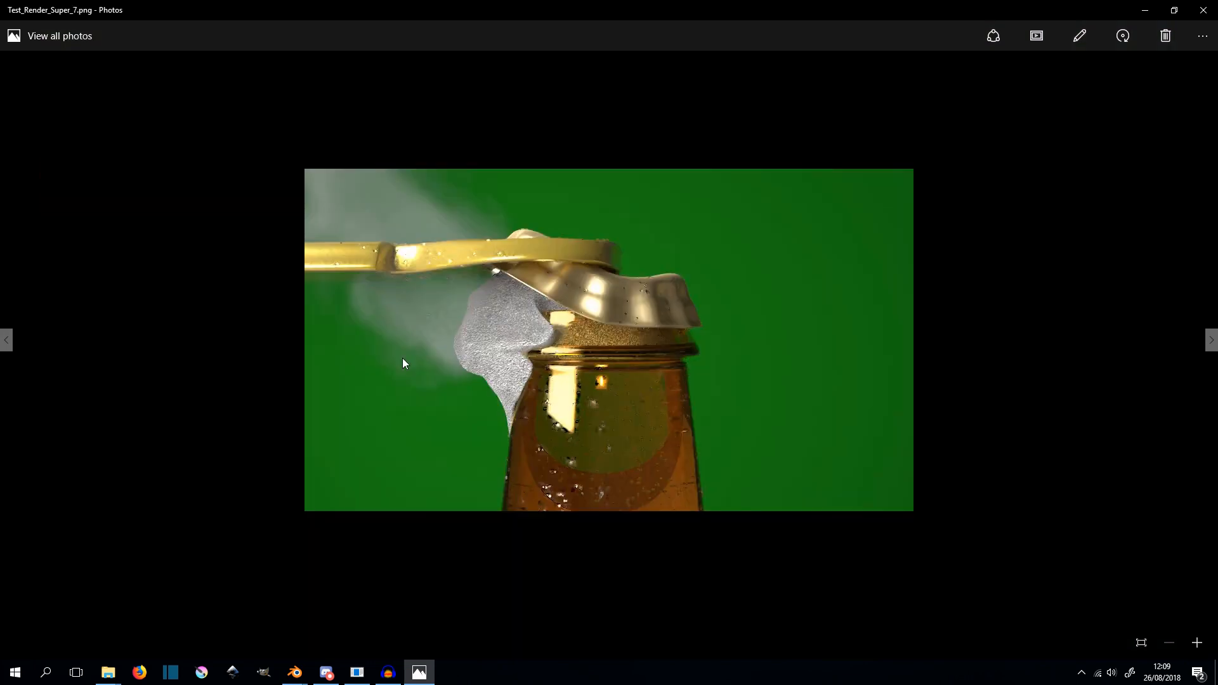
pyautogui.press('Right')
pyautogui.press('Right')
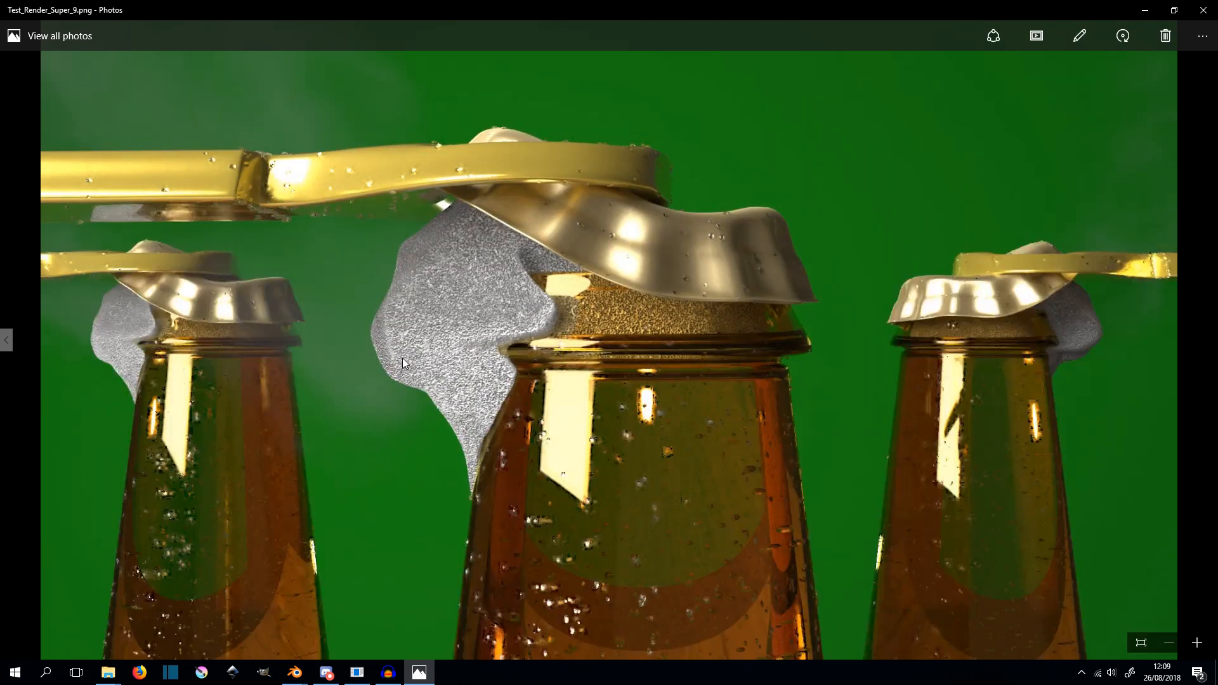
pyautogui.press('Left')
pyautogui.press('Right')
# - Switch back to the Blender beer scene and create a new material for the foam object
pyautogui.moveTo(305, 680)
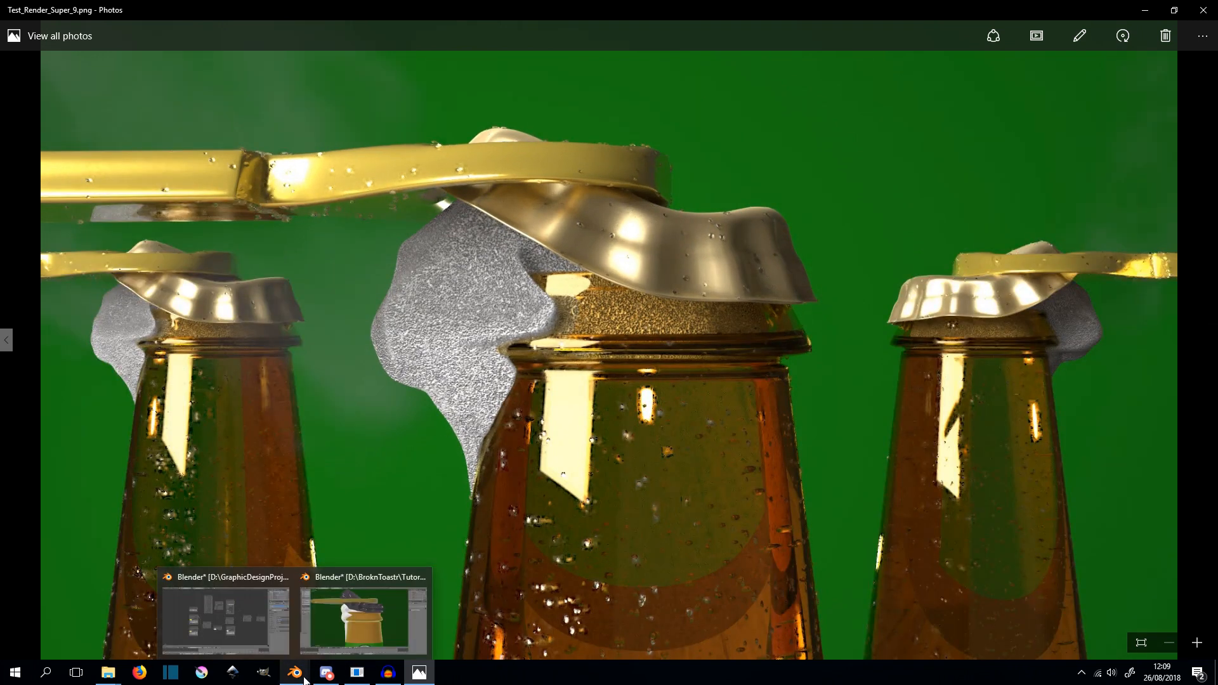
pyautogui.click(325, 639)
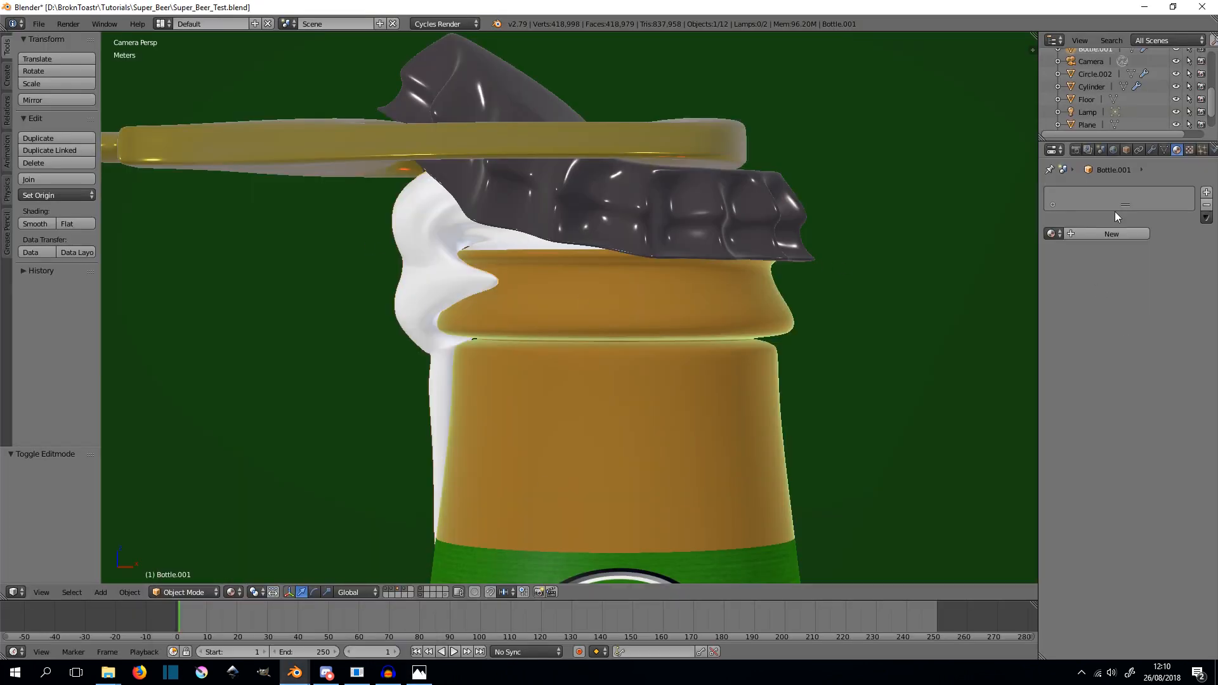
pyautogui.click(1111, 234)
# - Split the 3D view to show a Node Editor beside it and delete the foam material's default Diffuse BSDF node
pyautogui.moveTo(1006, 50); pyautogui.dragTo(540, 95)
pyautogui.click(553, 593)
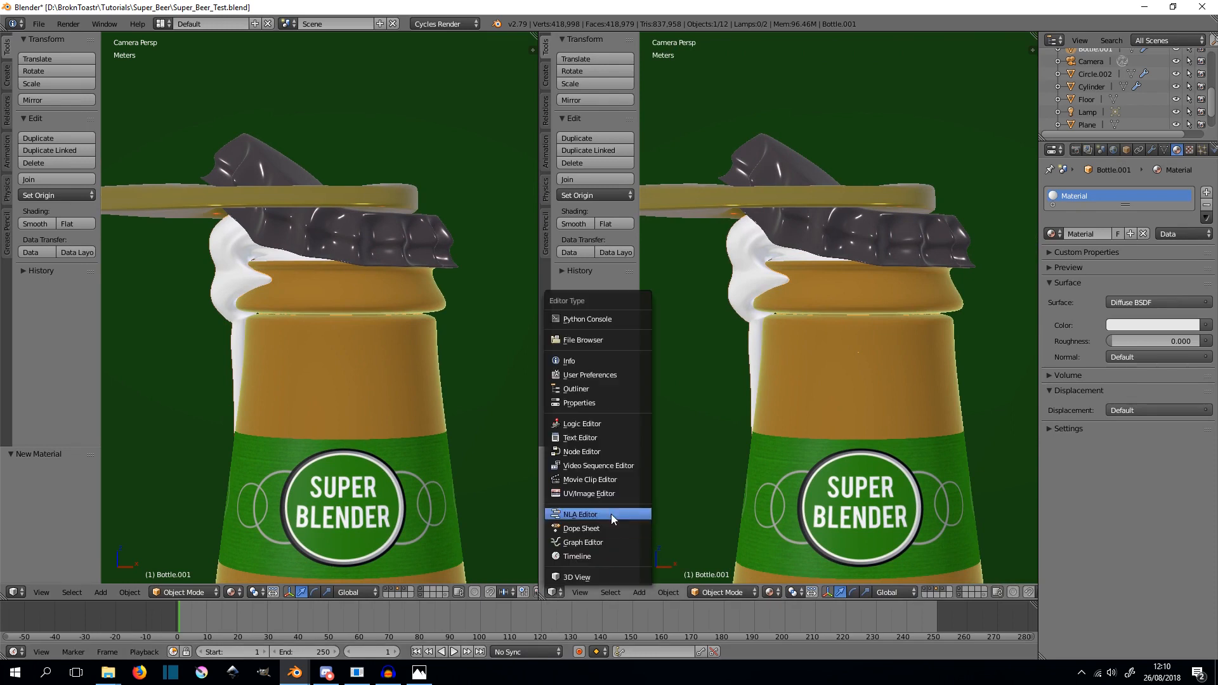
pyautogui.click(609, 451)
pyautogui.scroll(1, 710, 276)
pyautogui.press('n')
pyautogui.moveTo(708, 276); pyautogui.dragTo(853, 297, button='middle')
pyautogui.click(751, 322)
pyautogui.press('x')
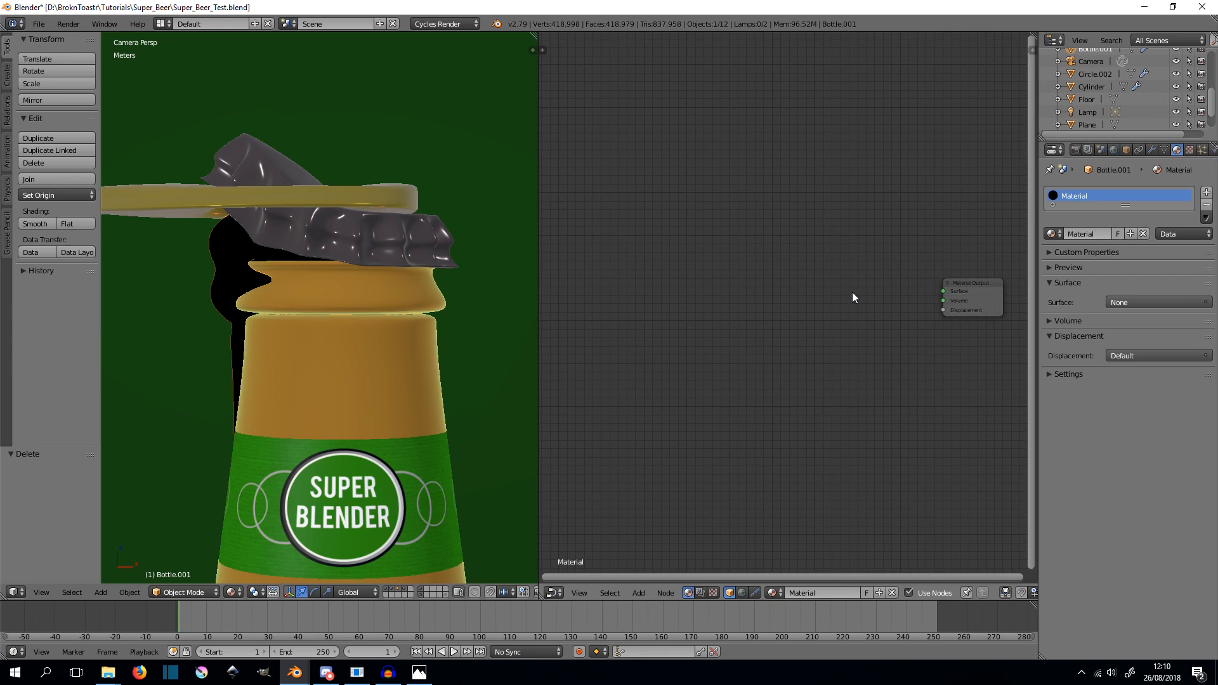
# - Add a Principled BSDF node to the foam material, well ahead of the Material Output node
pyautogui.hotkey('shift', 'a')
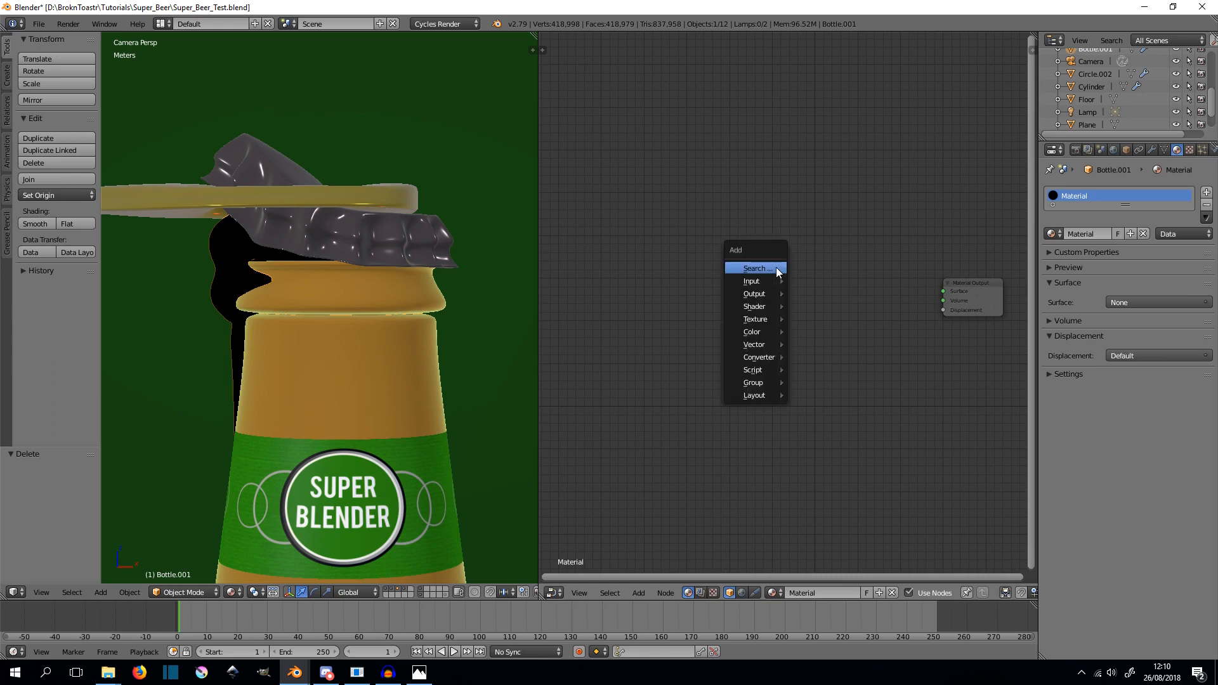
pyautogui.click(775, 268)
pyautogui.write('principled')
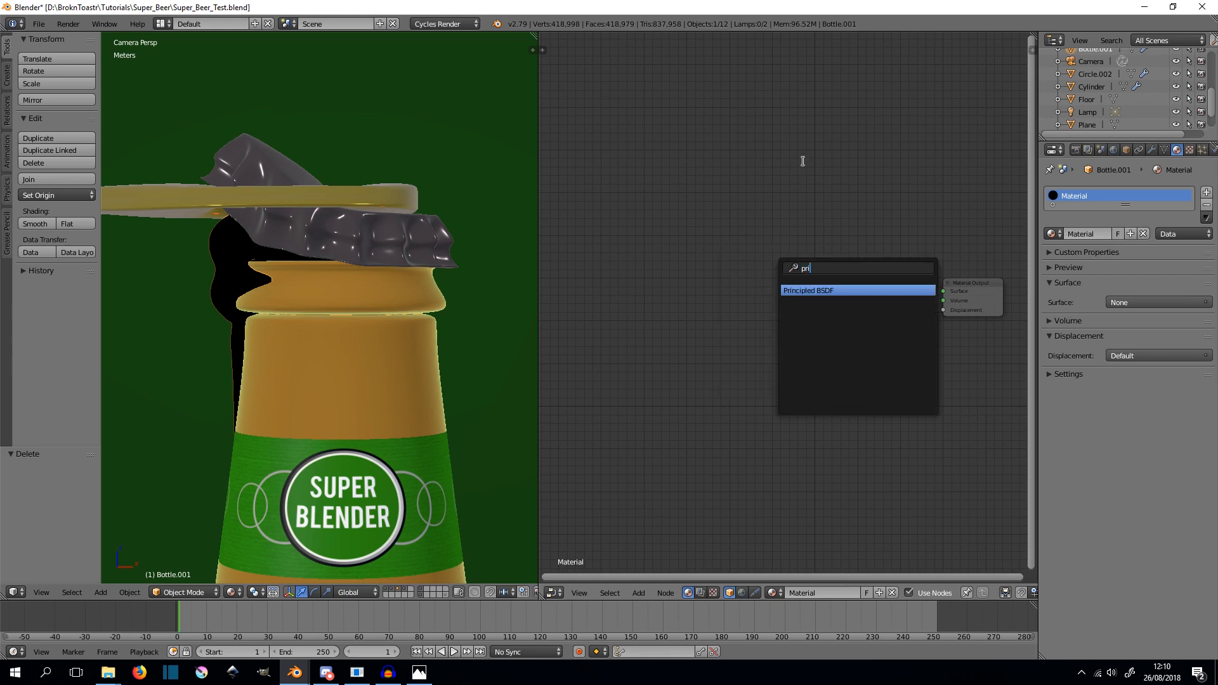
pyautogui.press('Return')
pyautogui.click(623, 219)
pyautogui.scroll(2, 725, 277)
pyautogui.moveTo(725, 277); pyautogui.dragTo(769, 287, button='middle')
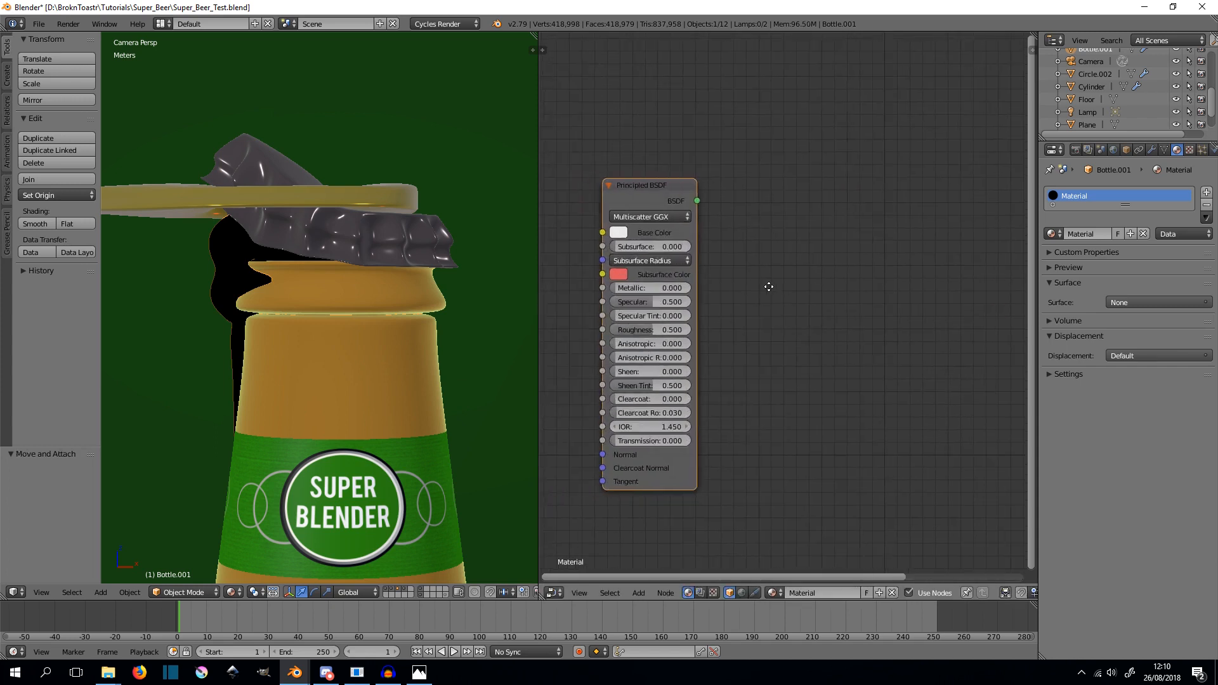
pyautogui.scroll(-1, 772, 286)
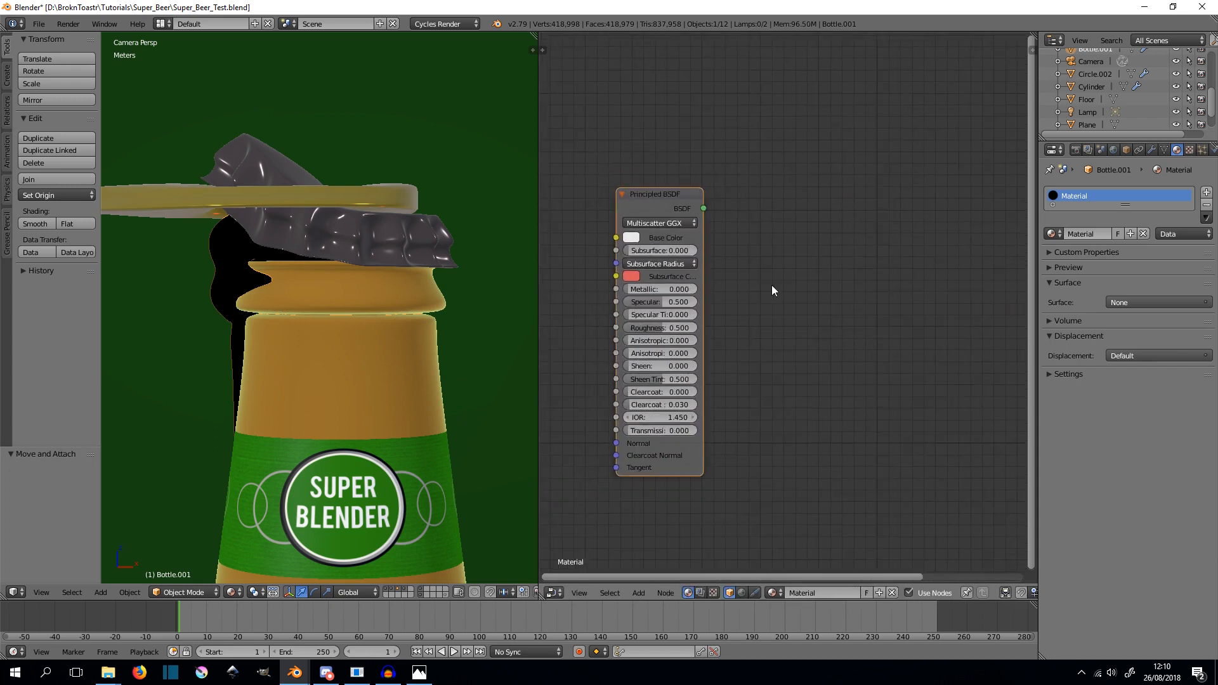
# - Change the Principled BSDF's Subsurface Color from red to near-white and set its Base Color to pure white, RGB 1.000
pyautogui.click(638, 276)
pyautogui.click(721, 224)
pyautogui.click(633, 240)
pyautogui.click(633, 277)
pyautogui.click(638, 237)
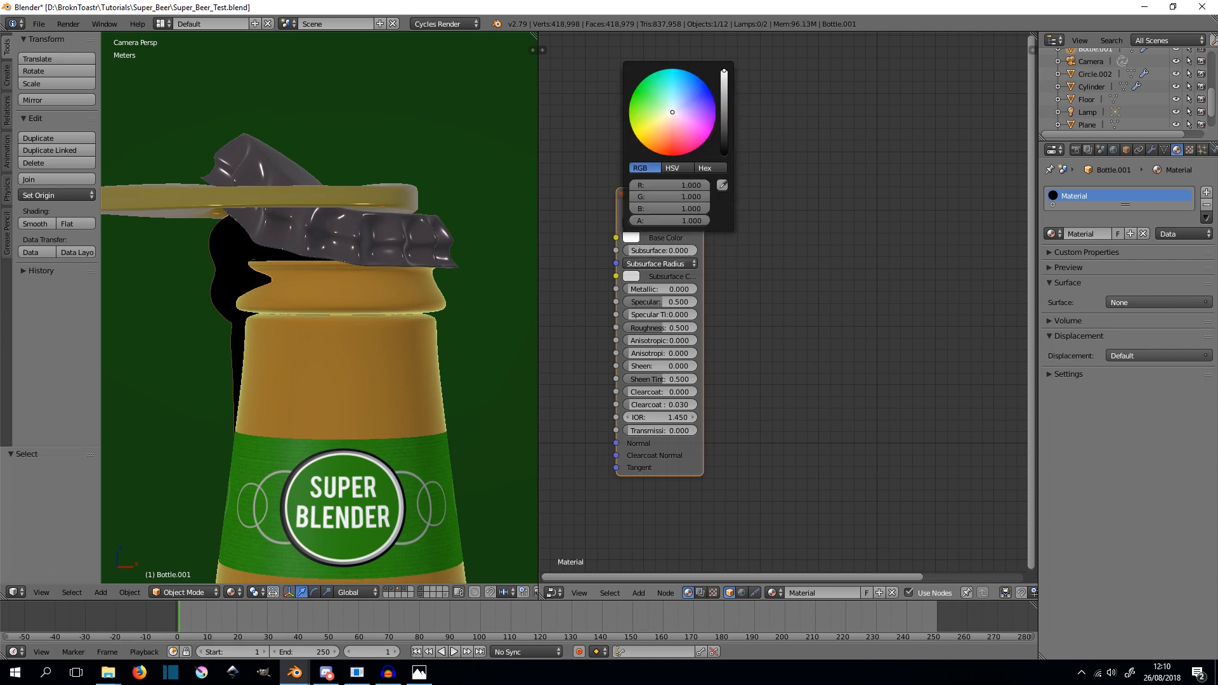
# - Add a Fresnel node above the Principled BSDF and move the Principled BSDF down to make room
pyautogui.press('Home')
pyautogui.moveTo(637, 203); pyautogui.dragTo(614, 181)
pyautogui.press('space')
pyautogui.write('fre')
pyautogui.press('Return')
pyautogui.click(674, 71)
pyautogui.moveTo(645, 193); pyautogui.dragTo(637, 227)
# - Add a Translucent BSDF node directly above the Principled BSDF
pyautogui.press('space')
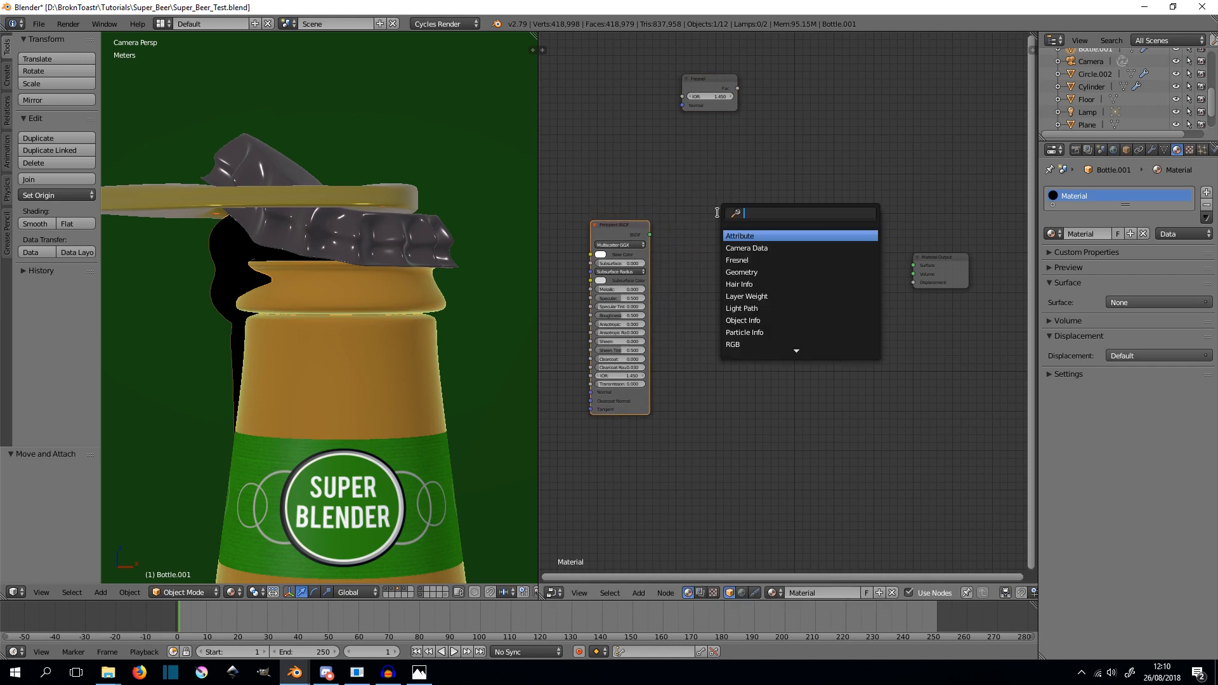
pyautogui.write('tma')
pyautogui.press('BackSpace')
pyautogui.press('BackSpace')
pyautogui.write('r')
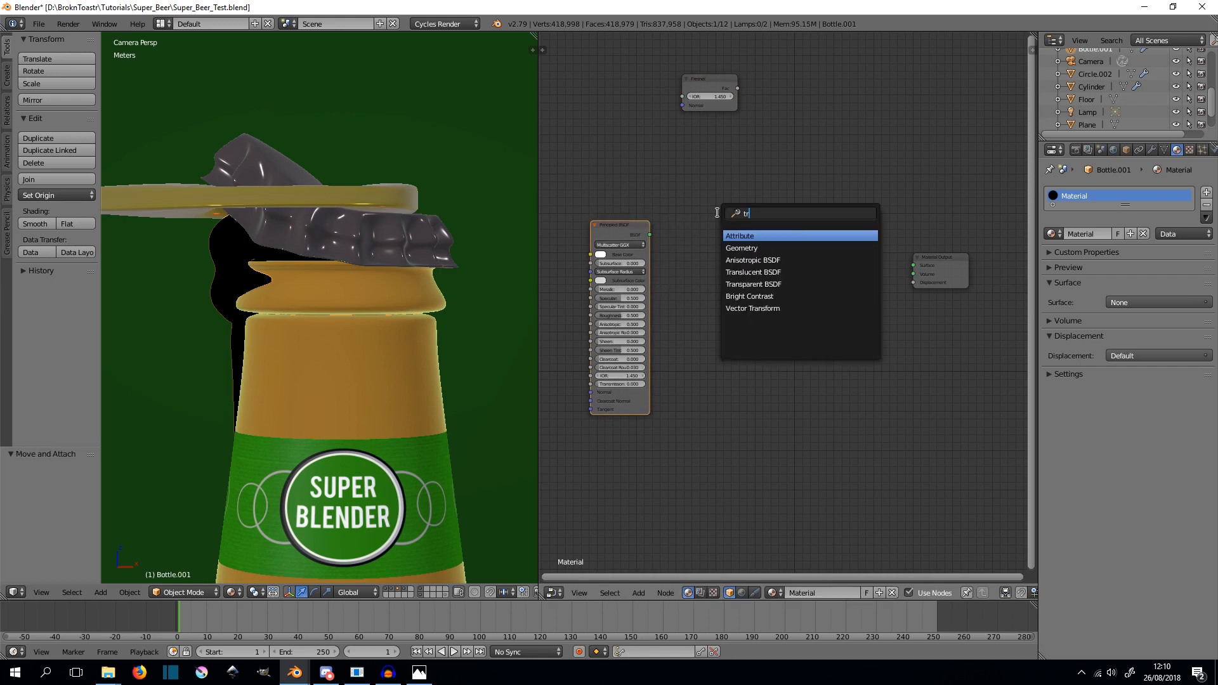
pyautogui.press('Down')
pyautogui.press('Down')
pyautogui.press('Down')
pyautogui.press('Return')
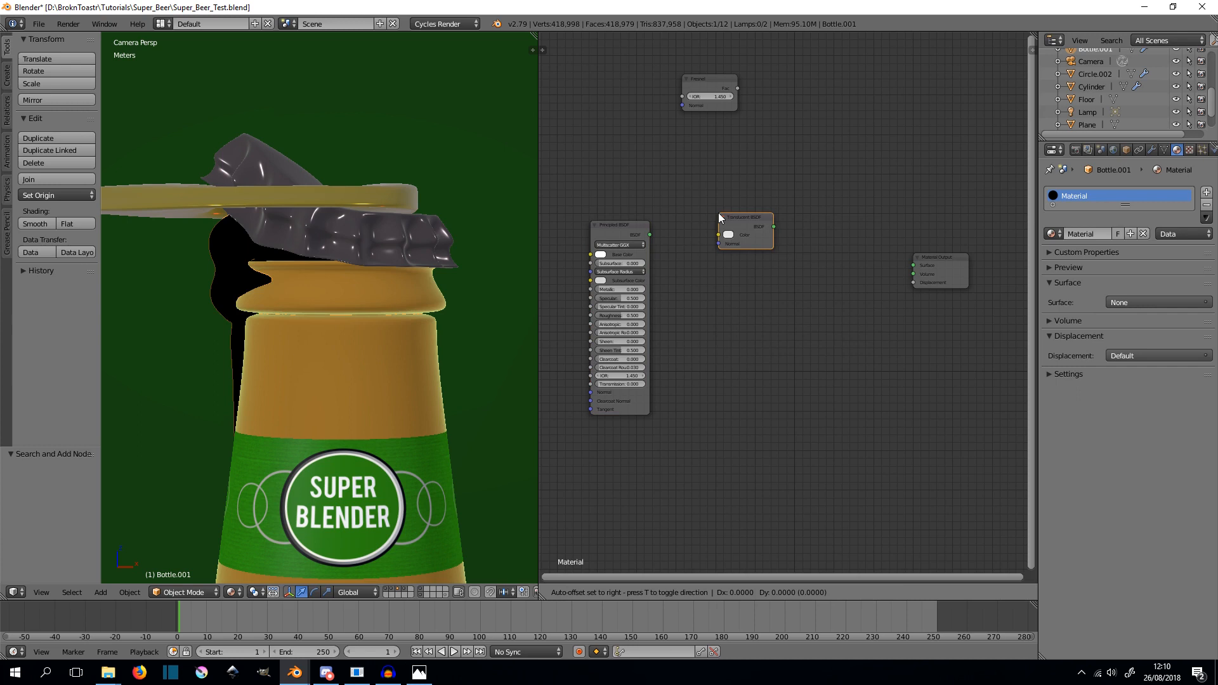
pyautogui.click(582, 165)
# - Add a Mix Shader combining the Translucent and Principled BSDFs, with the Fresnel output driving its Fac
pyautogui.hotkey('shift', 'a')
pyautogui.click(730, 205)
pyautogui.click(715, 198)
pyautogui.moveTo(637, 178); pyautogui.dragTo(715, 235)
pyautogui.moveTo(738, 88); pyautogui.dragTo(715, 205)
pyautogui.moveTo(700, 90); pyautogui.dragTo(617, 81)
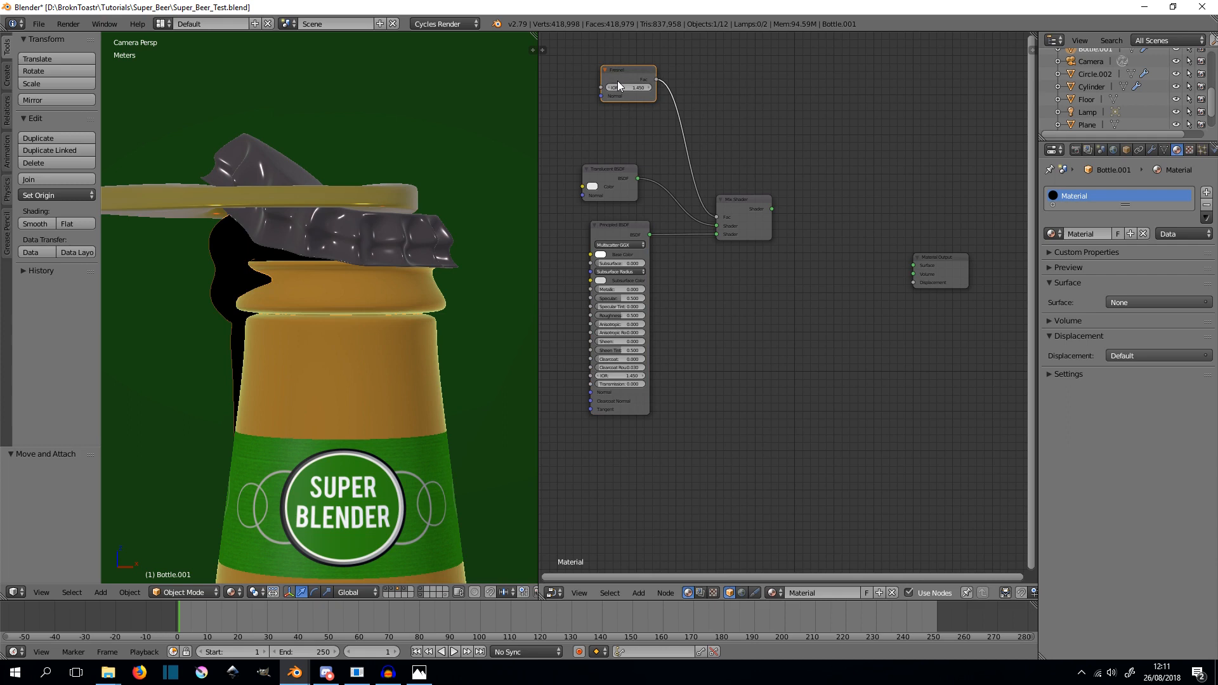
# - Add a Texture Coordinate node below the Principled BSDF
pyautogui.press('a')
pyautogui.hotkey('shift', 'a')
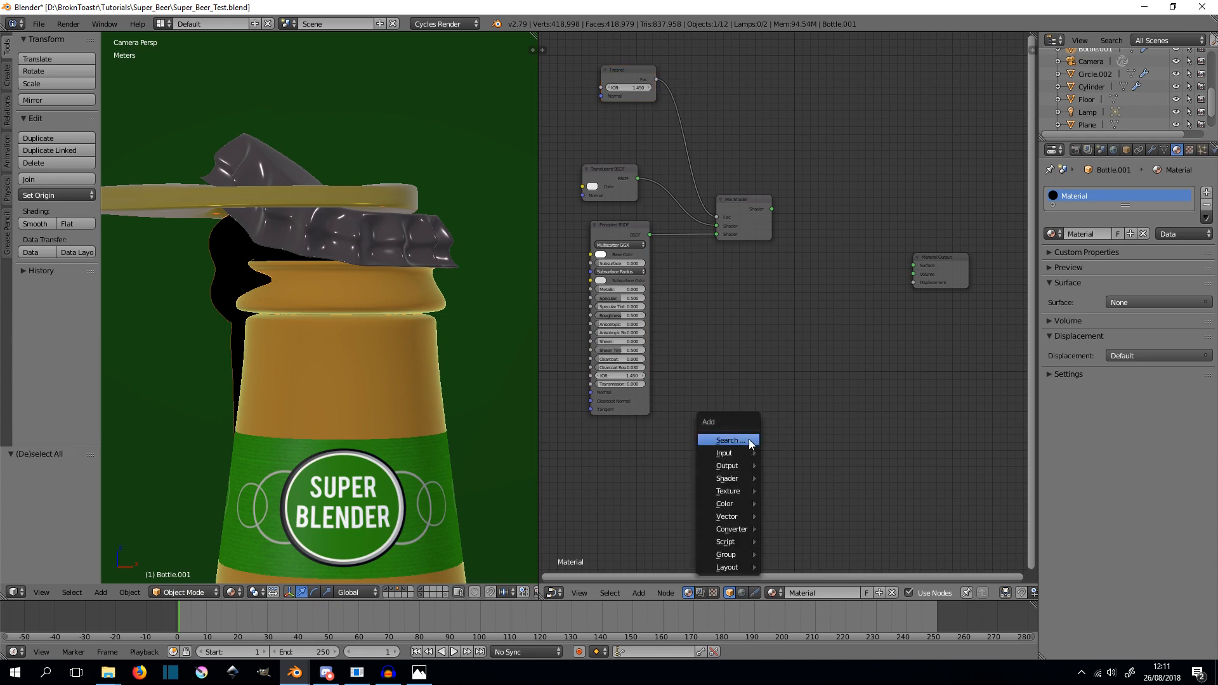
pyautogui.click(747, 439)
pyautogui.write('tex')
pyautogui.press('Return')
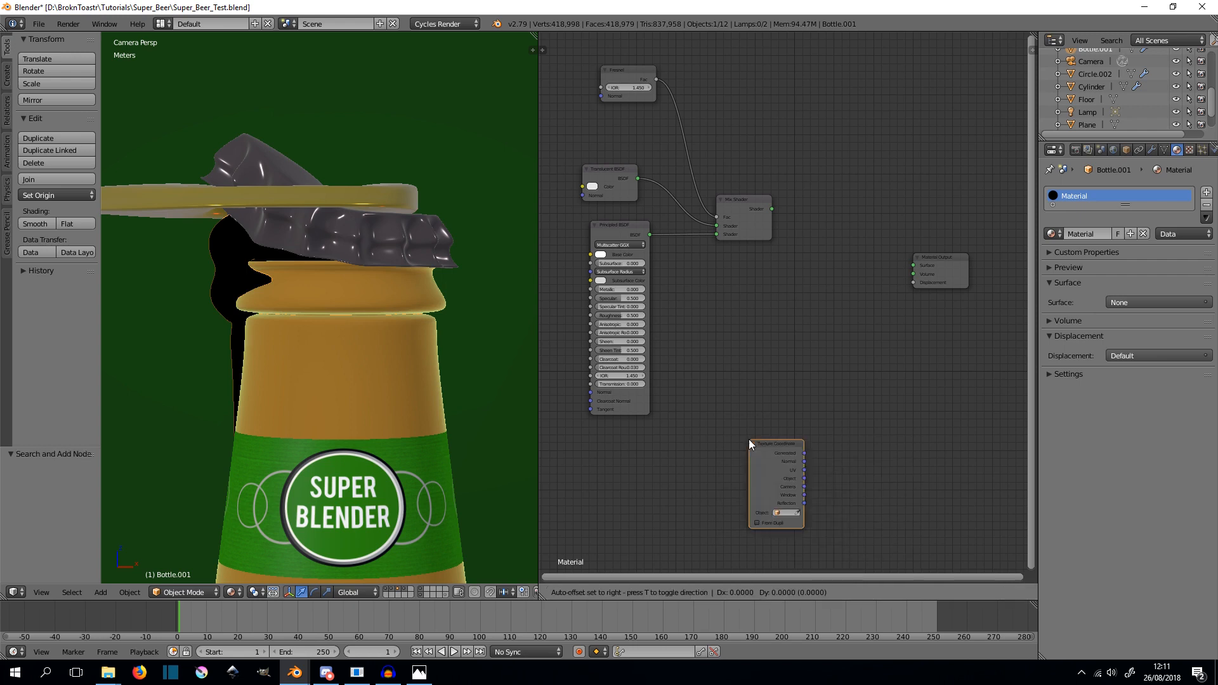
pyautogui.click(593, 433)
# - Add a Voronoi Texture driven by the Object texture coordinates and set its scale to 150
pyautogui.hotkey('shift', 'a')
pyautogui.click(702, 408)
pyautogui.write('vor')
pyautogui.press('Return')
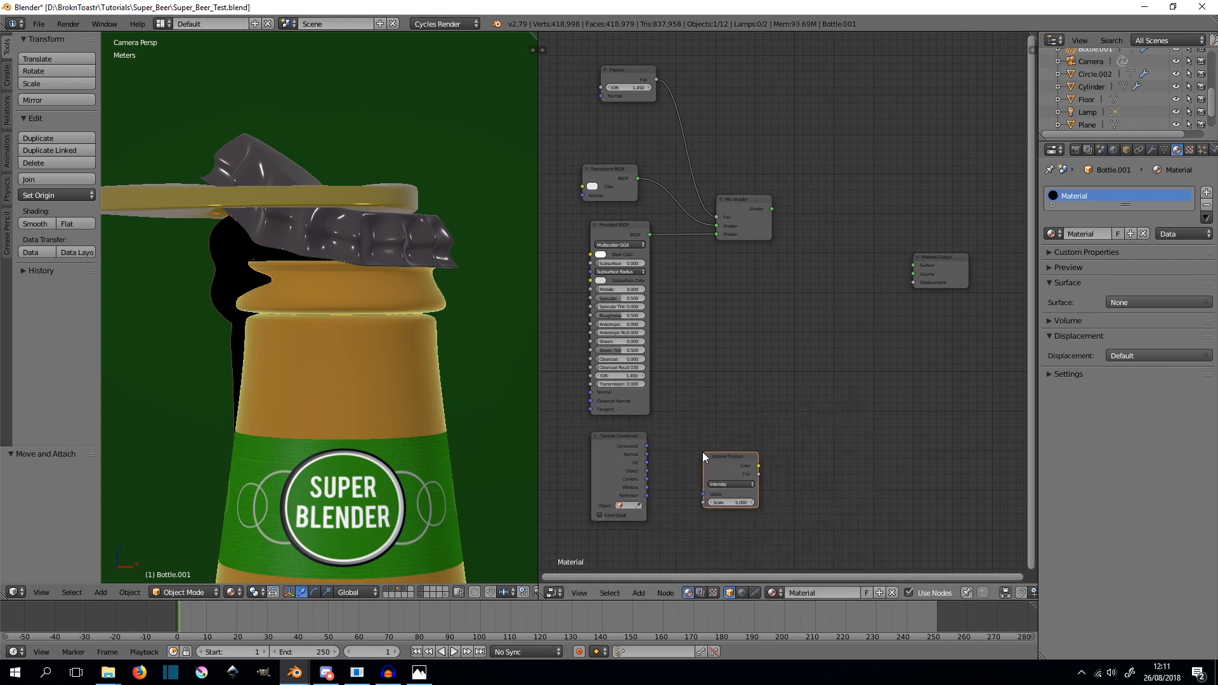
pyautogui.moveTo(646, 470); pyautogui.dragTo(702, 452)
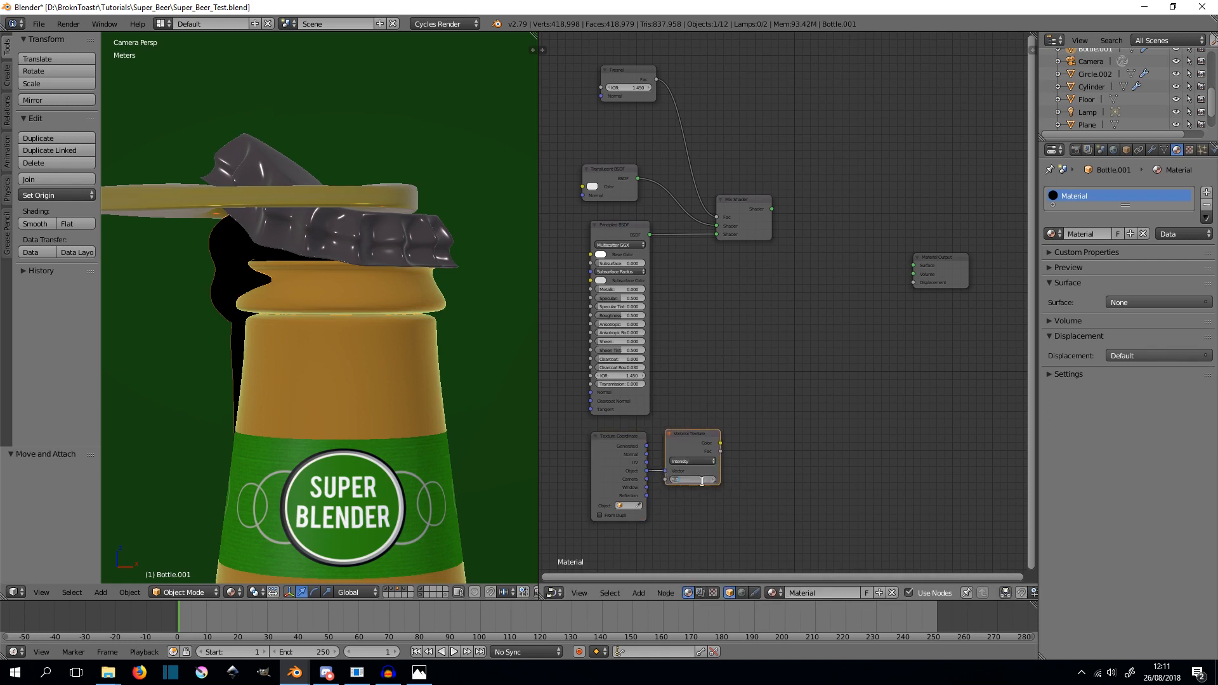
pyautogui.write('150')
# - Add a second Mix Shader after the first and link the Voronoi Fac to its Fac and to the Material Output's Displacement
pyautogui.scroll(1, 860, 395)
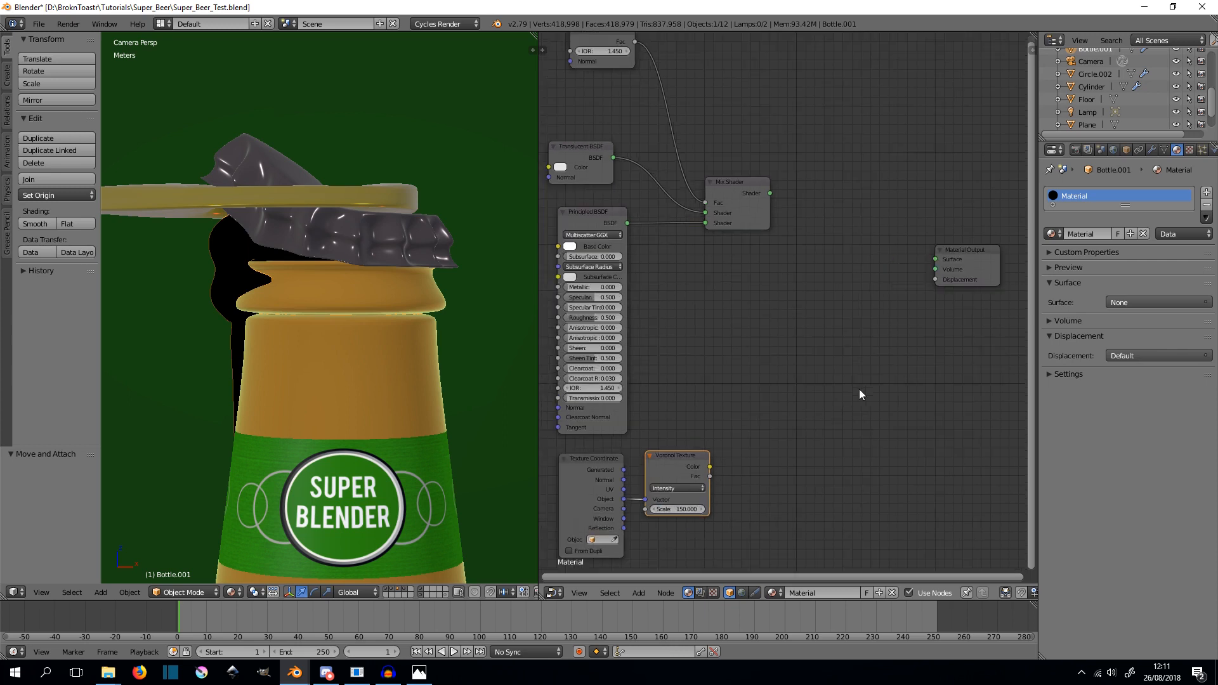
pyautogui.moveTo(859, 367); pyautogui.dragTo(848, 392, button='middle')
pyautogui.hotkey('shift', 'a')
pyautogui.click(846, 393)
pyautogui.write('mix')
pyautogui.press('Return')
pyautogui.click(770, 220)
pyautogui.moveTo(761, 219); pyautogui.dragTo(925, 306)
pyautogui.scroll(2, 837, 406)
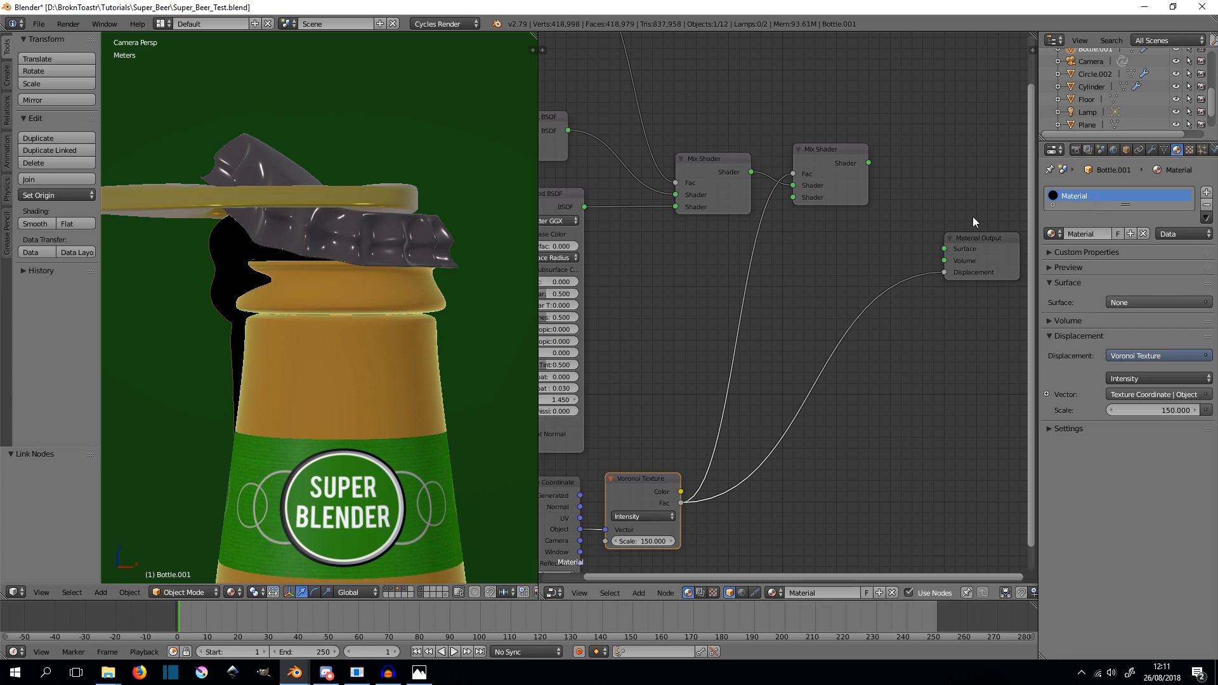
# - Rename the material as Foam
pyautogui.press('a')
pyautogui.doubleClick(1076, 194)
pyautogui.write('Foam')
pyautogui.press('Return')
# - Duplicate the Translucent BSDF into the second Mix Shader's free Shader input and connect that mix to the Material Output's Surface
pyautogui.moveTo(839, 402); pyautogui.dragTo(861, 380, button='middle')
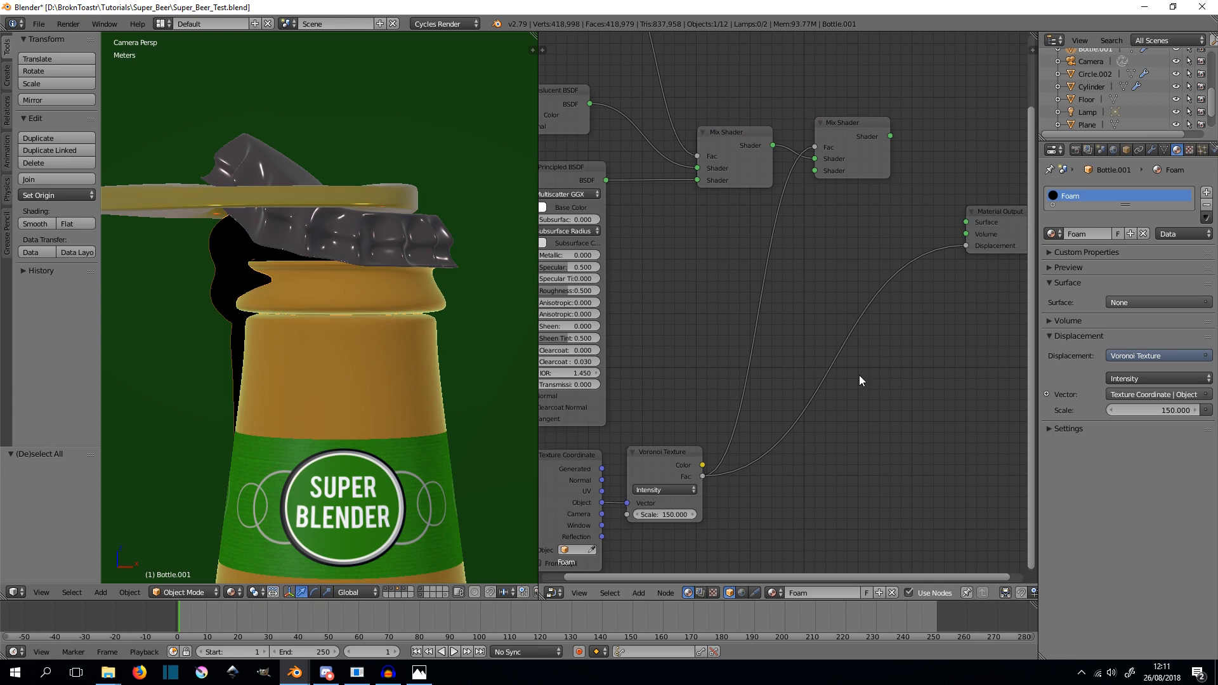
pyautogui.scroll(-2, 797, 293)
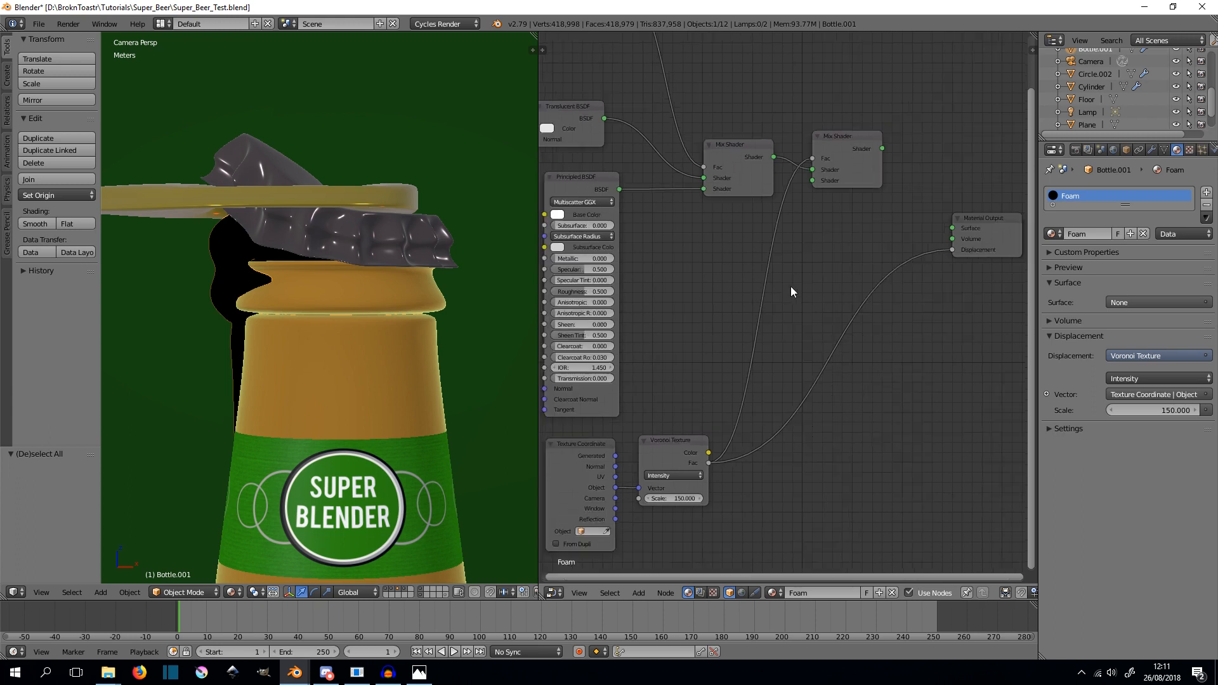
pyautogui.click(607, 136)
pyautogui.hotkey('shift', 'd')
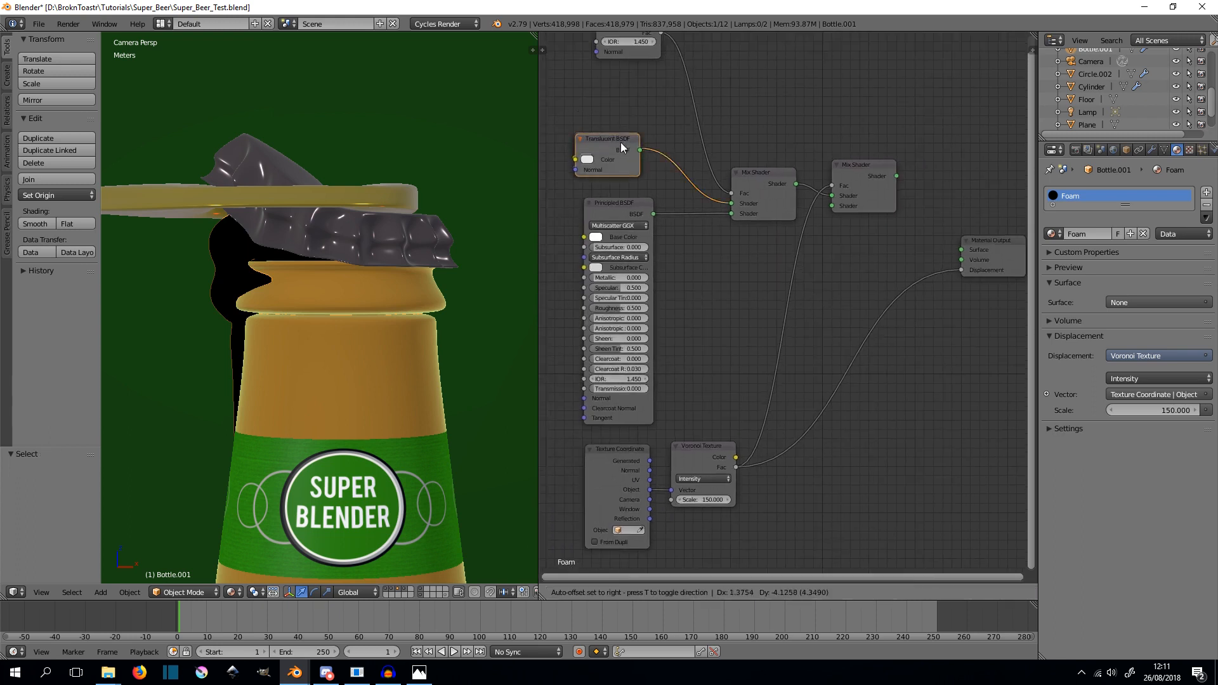
pyautogui.click(707, 258)
pyautogui.moveTo(740, 271); pyautogui.dragTo(831, 206)
pyautogui.moveTo(896, 175); pyautogui.dragTo(962, 251)
# - Add a Volume Absorption node and connect it to the Material Output's Volume input
pyautogui.scroll(5, 931, 257)
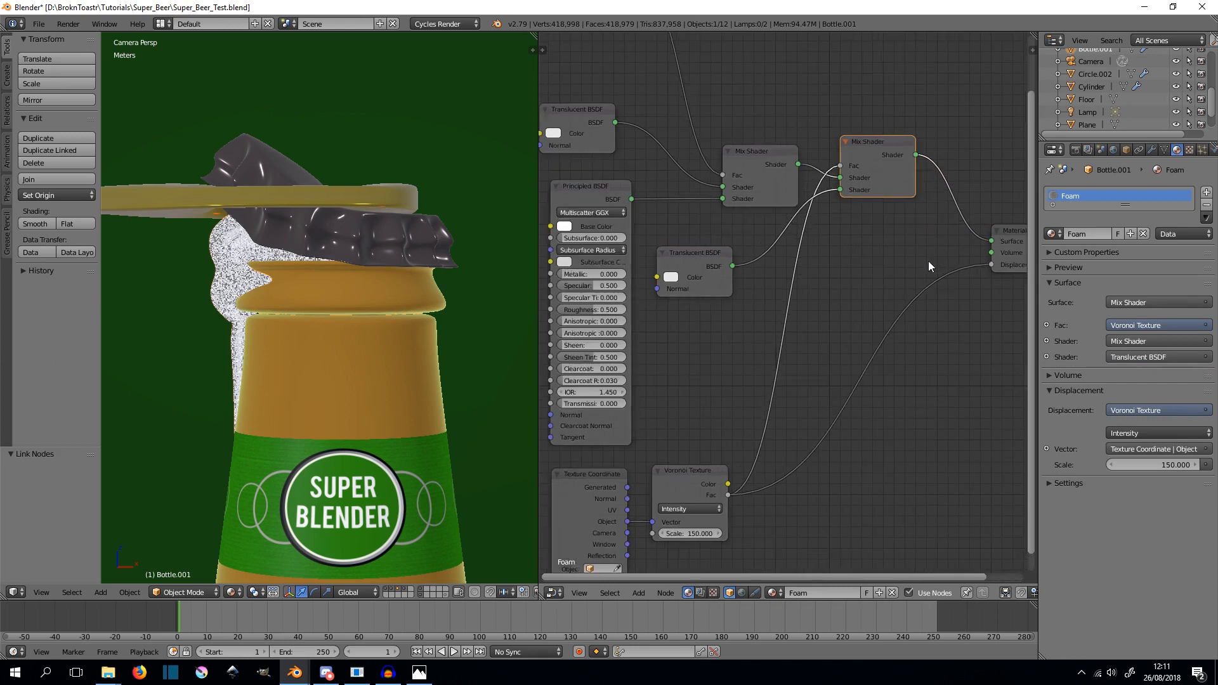
pyautogui.scroll(3, 245, 272)
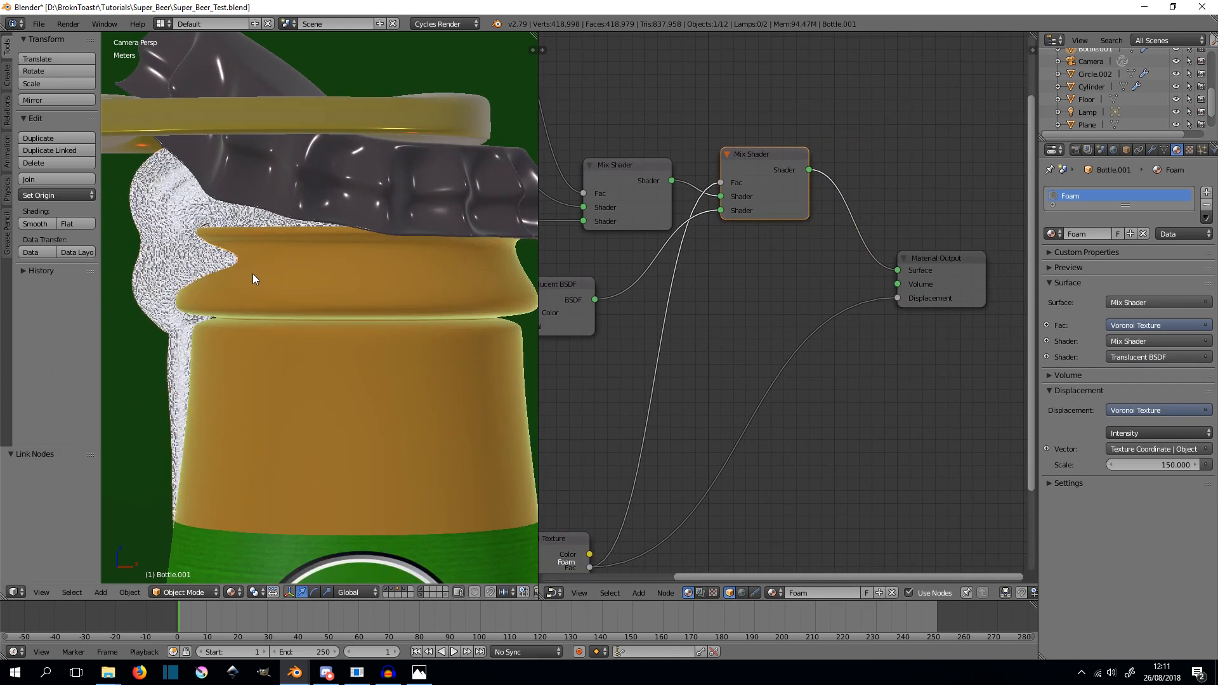
pyautogui.scroll(3, 253, 273)
pyautogui.hotkey('shift', 'a')
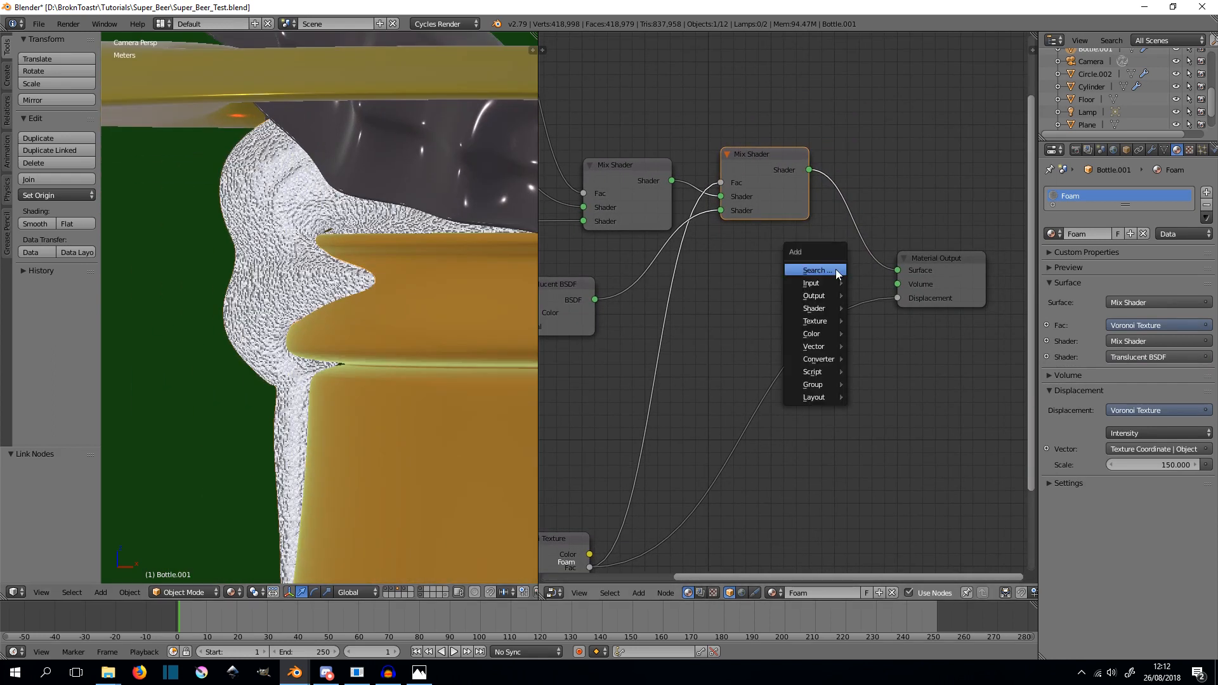
pyautogui.click(835, 269)
pyautogui.write('vo')
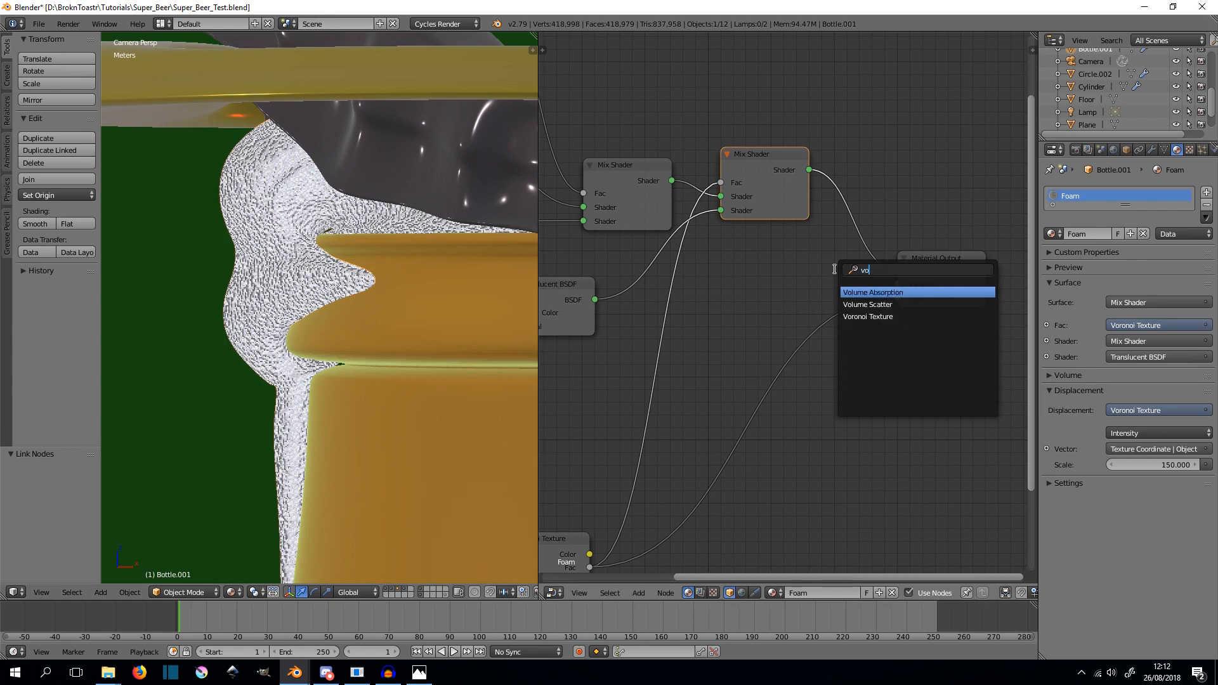
pyautogui.press('Return')
pyautogui.click(723, 250)
pyautogui.moveTo(798, 261); pyautogui.dragTo(897, 283)
# - Test the Voronoi Texture's scale at 100 and settle on 200
pyautogui.scroll(4, 348, 249)
pyautogui.keyDown('shift'); pyautogui.moveTo(348, 249); pyautogui.dragTo(396, 319, button='middle'); pyautogui.keyUp('shift')
pyautogui.scroll(-4, 395, 319)
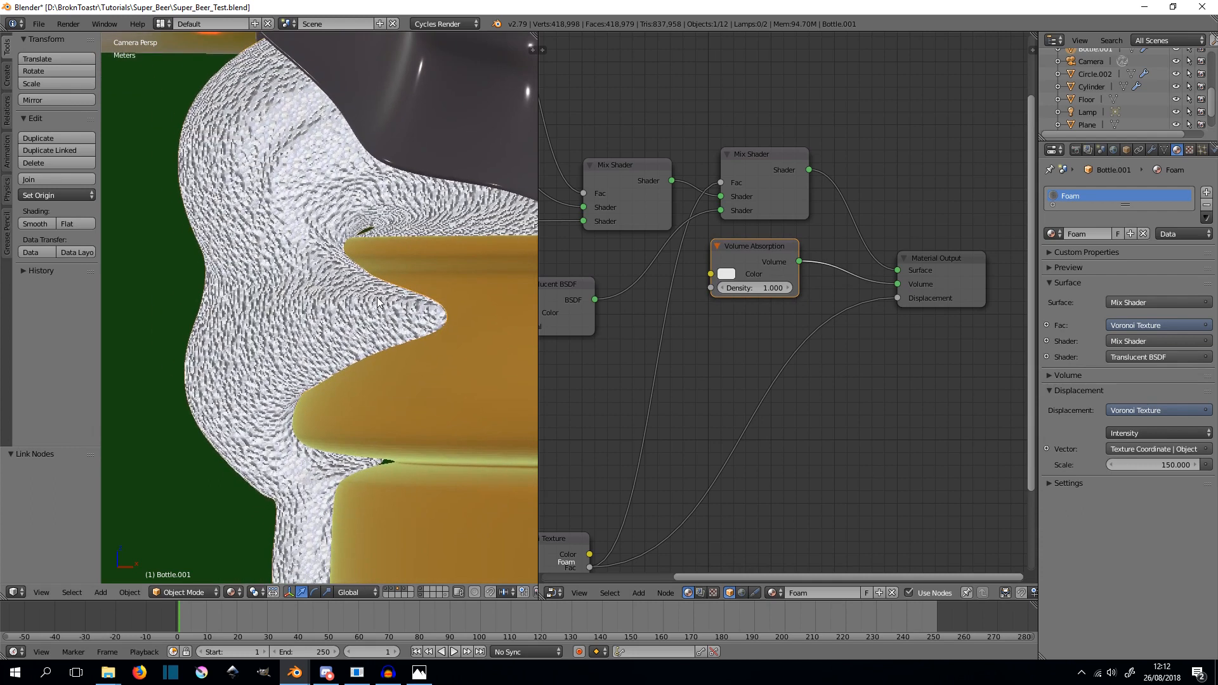
pyautogui.moveTo(772, 432); pyautogui.dragTo(940, 272, button='middle')
pyautogui.click(728, 453)
pyautogui.write('100')
pyautogui.press('Return')
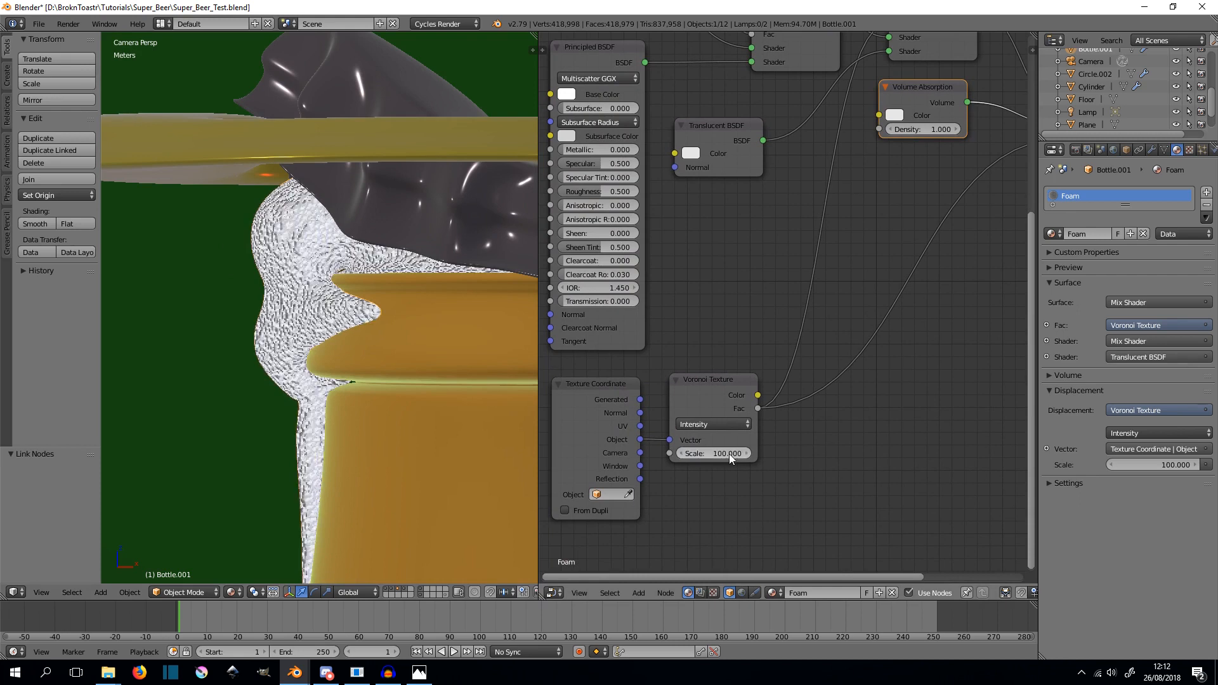
pyautogui.click(728, 453)
pyautogui.write('2000')
pyautogui.press('Return')
# - Preview the foam in Rendered shading and return to Material shading
pyautogui.scroll(1, 330, 286)
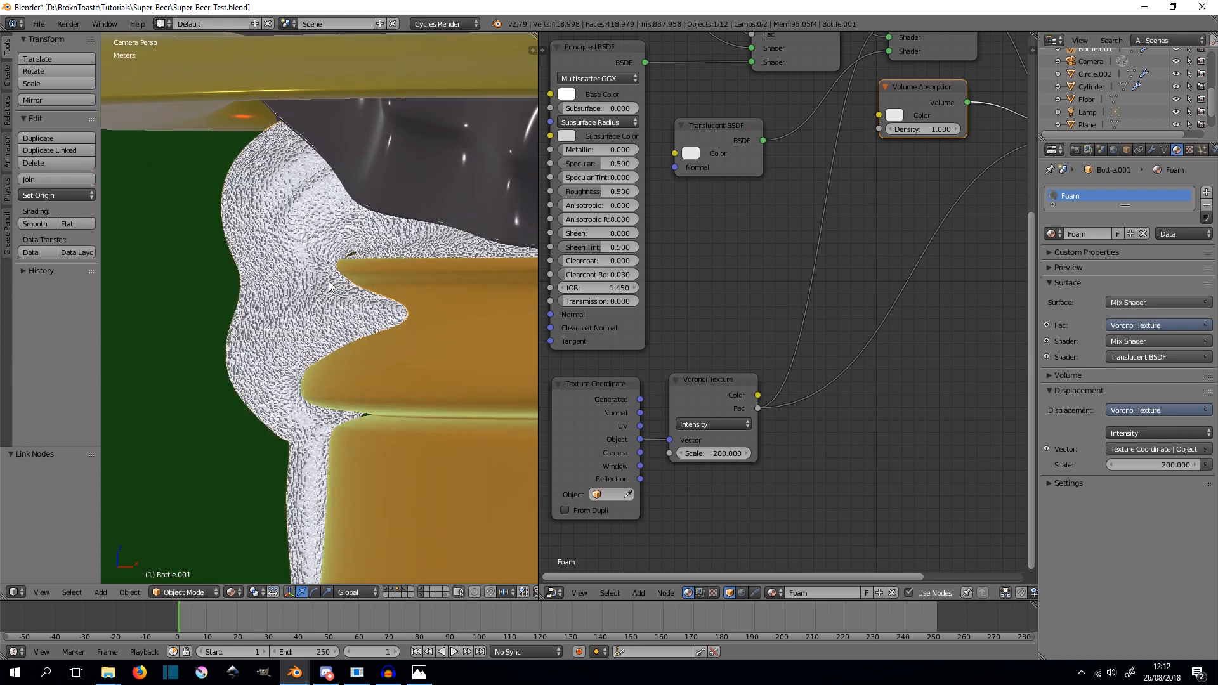
pyautogui.hotkey('shift', 'z')
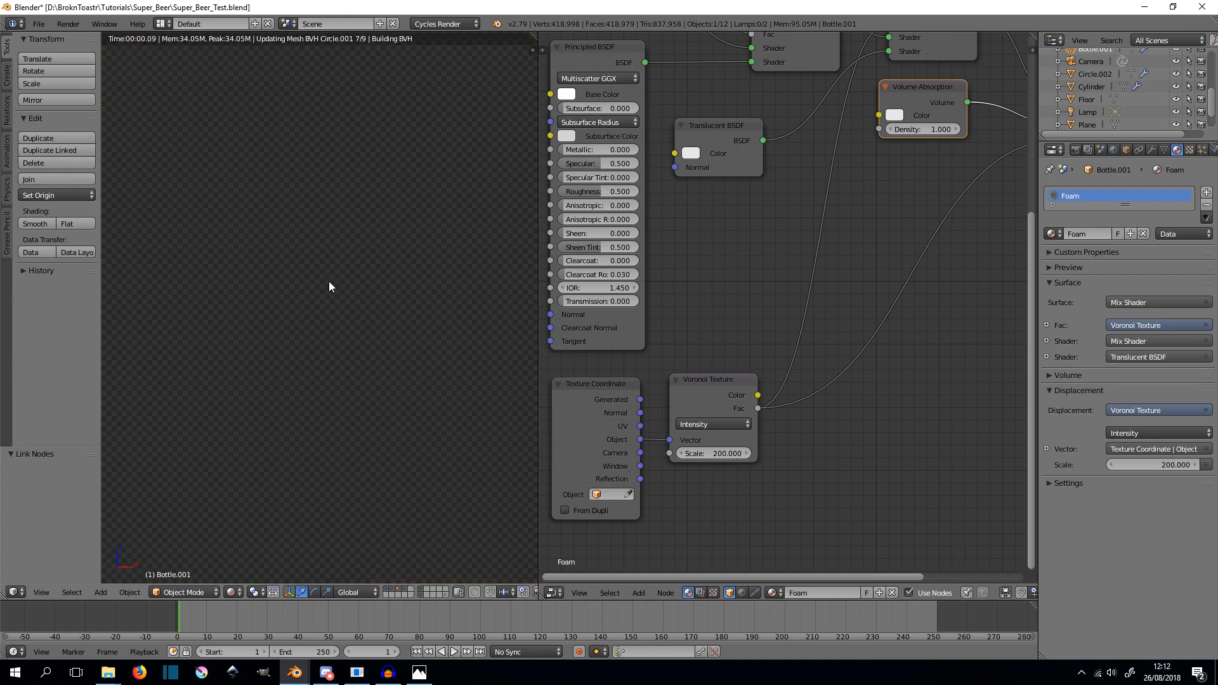
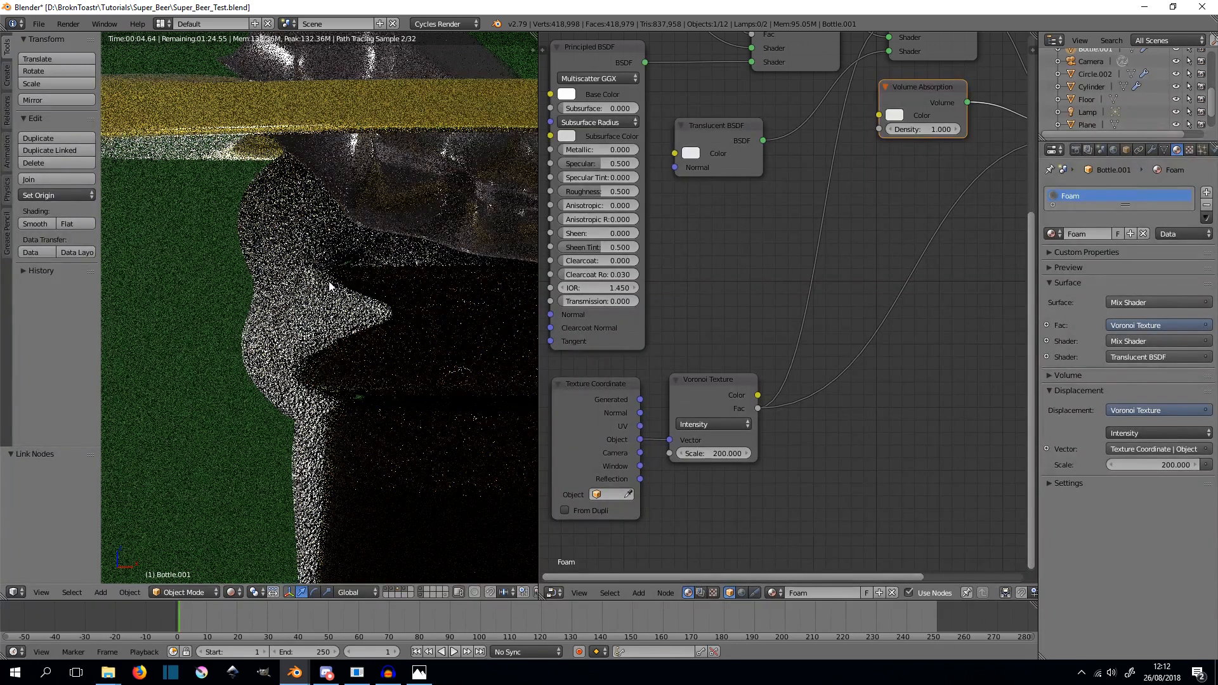
pyautogui.hotkey('shift', 'z')
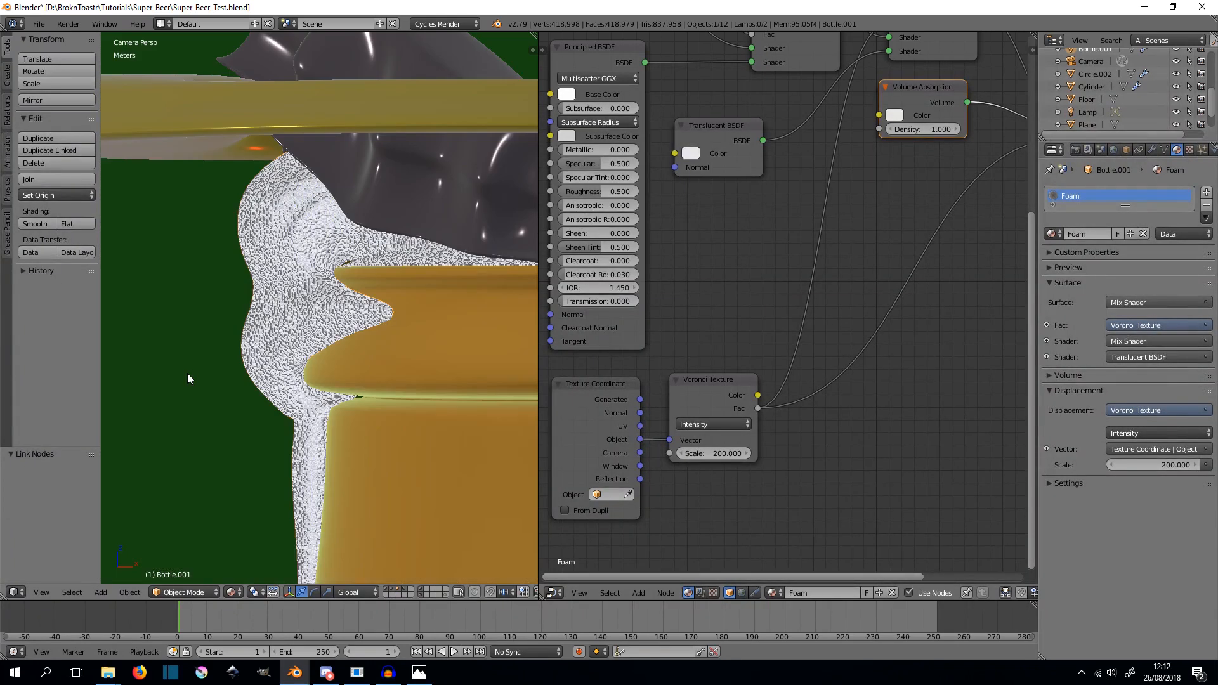
# - Set the Principled BSDF's Subsurface value to 1
pyautogui.scroll(3, 296, 350)
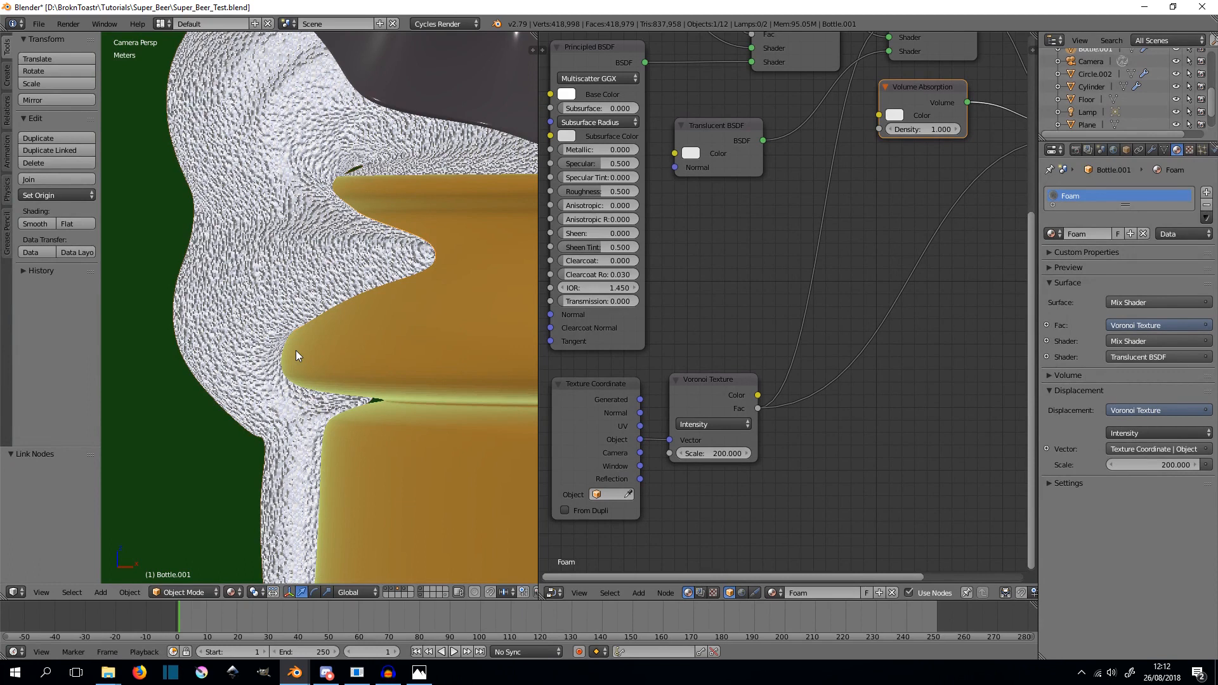
pyautogui.click(658, 253)
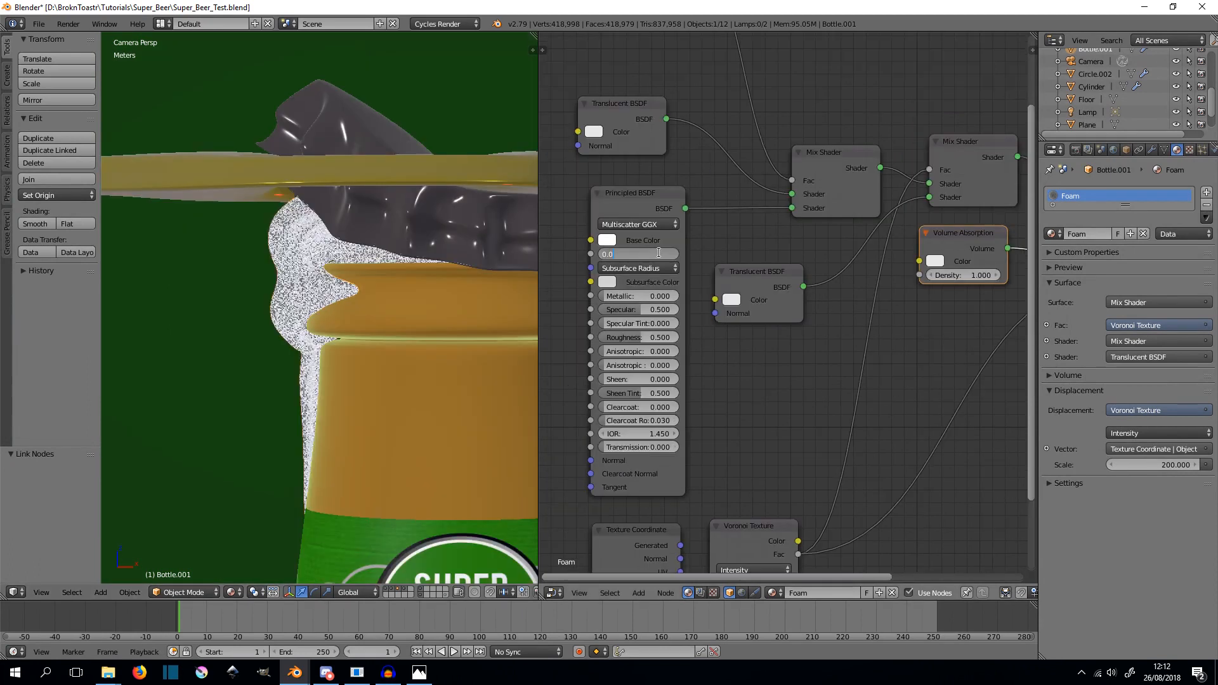
pyautogui.write('1')
pyautogui.press('Return')
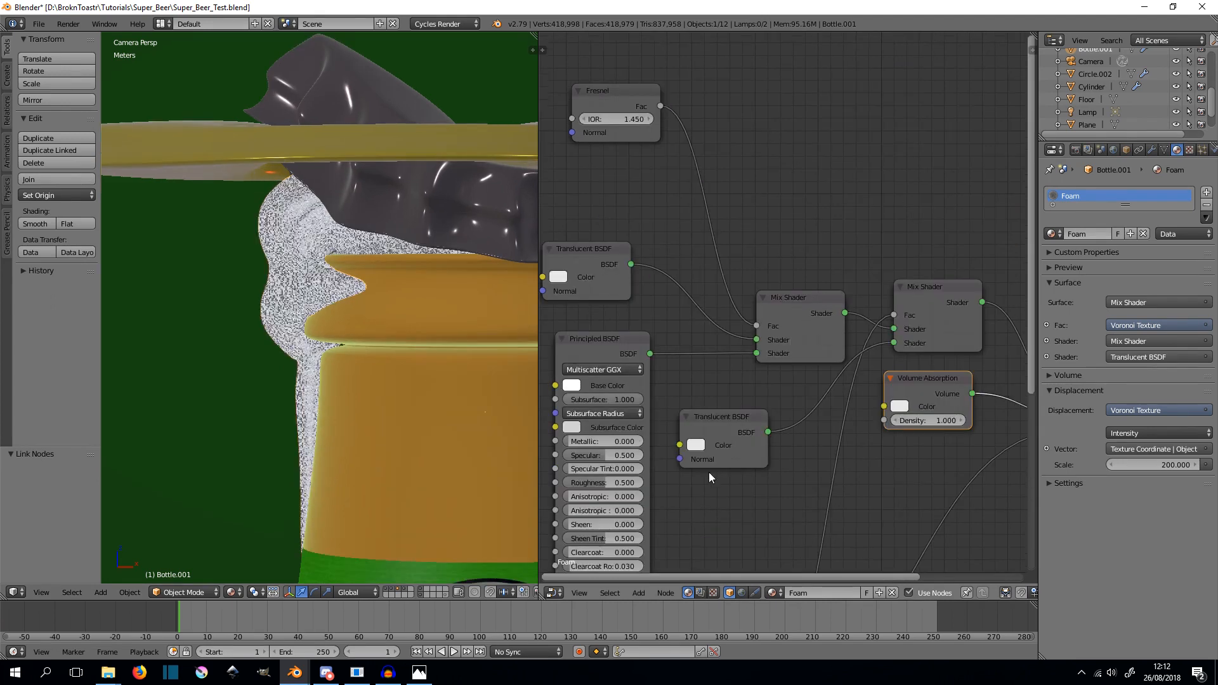
# - Swap the Translucent BSDF and Principled BSDF inputs of the Mix Shader driven by the Fresnel node
pyautogui.moveTo(761, 356); pyautogui.dragTo(757, 352)
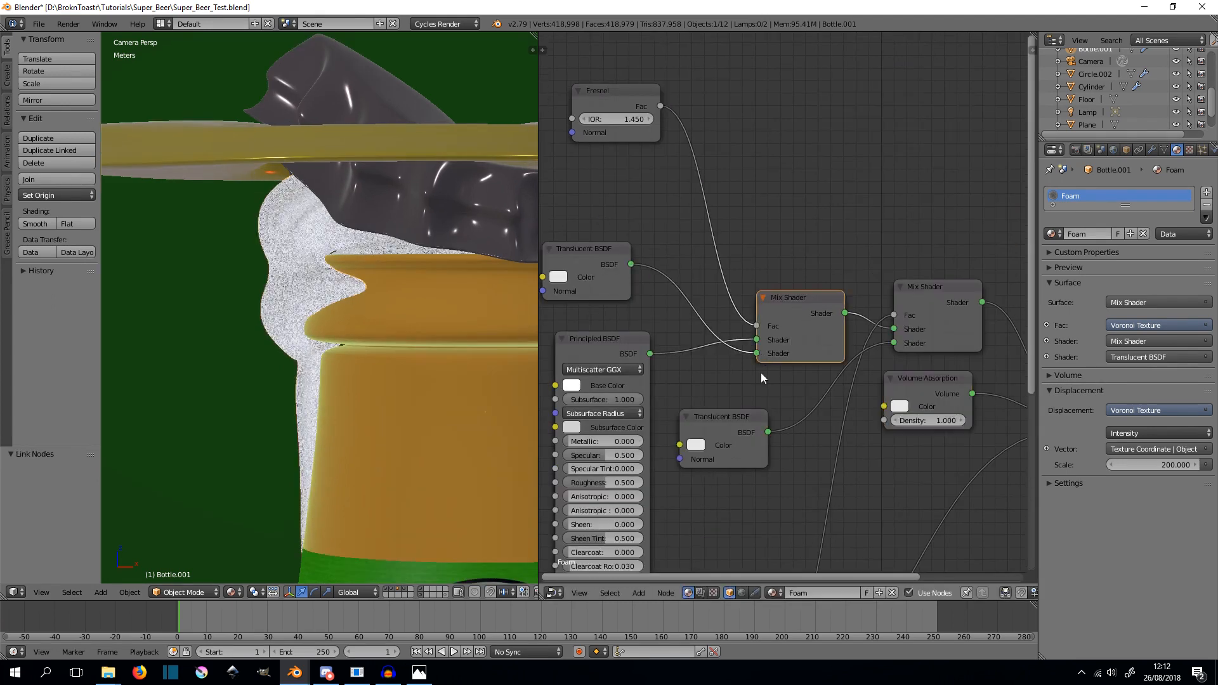
pyautogui.scroll(2, 350, 234)
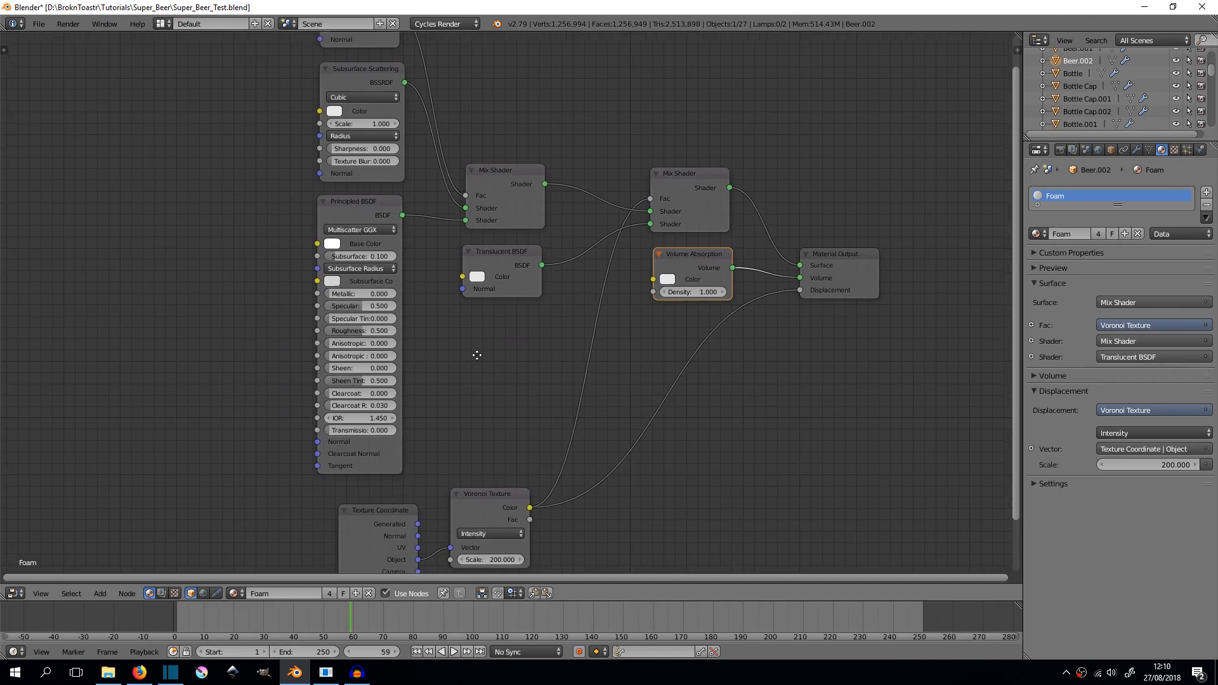
# - Examine the revised foam material's Fresnel, Subsurface Scattering, Principled BSDF and Translucent BSDF nodes and how they feed the Mix Shaders
pyautogui.moveTo(476, 353); pyautogui.dragTo(552, 444, button='middle')
pyautogui.scroll(-2, 615, 276)
pyautogui.scroll(2, 639, 340)
pyautogui.scroll(-1, 444, 277)
pyautogui.scroll(1, 443, 277)
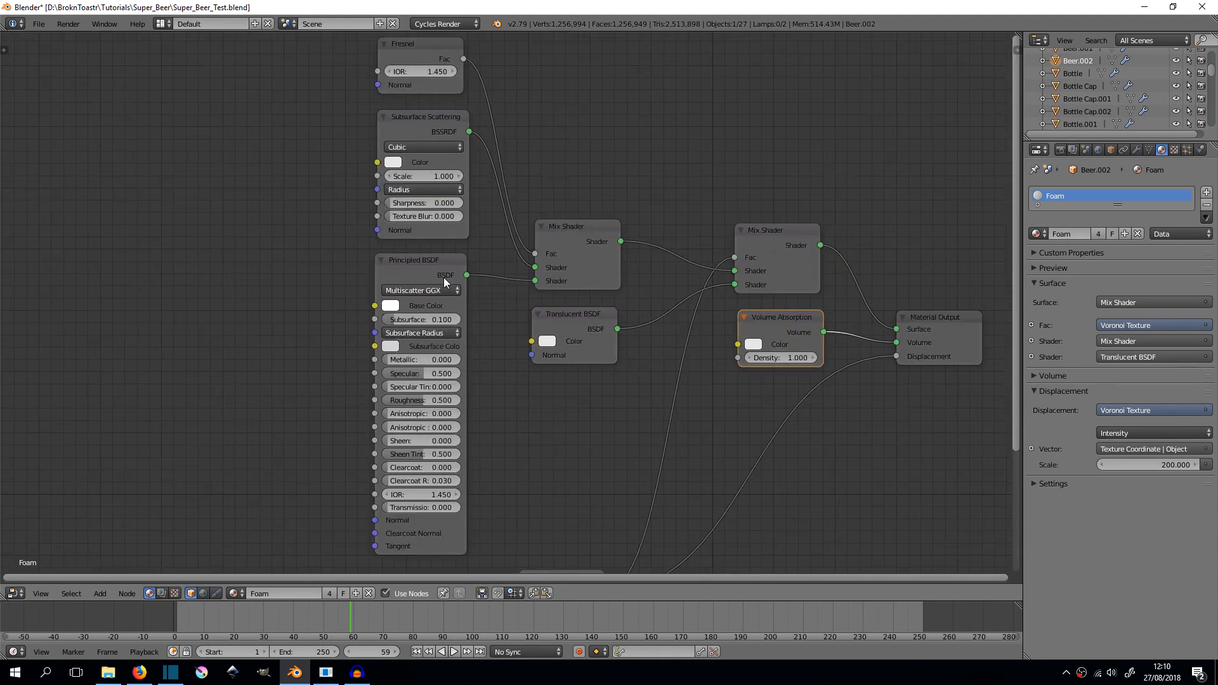
pyautogui.moveTo(495, 346); pyautogui.dragTo(505, 366, button='middle')
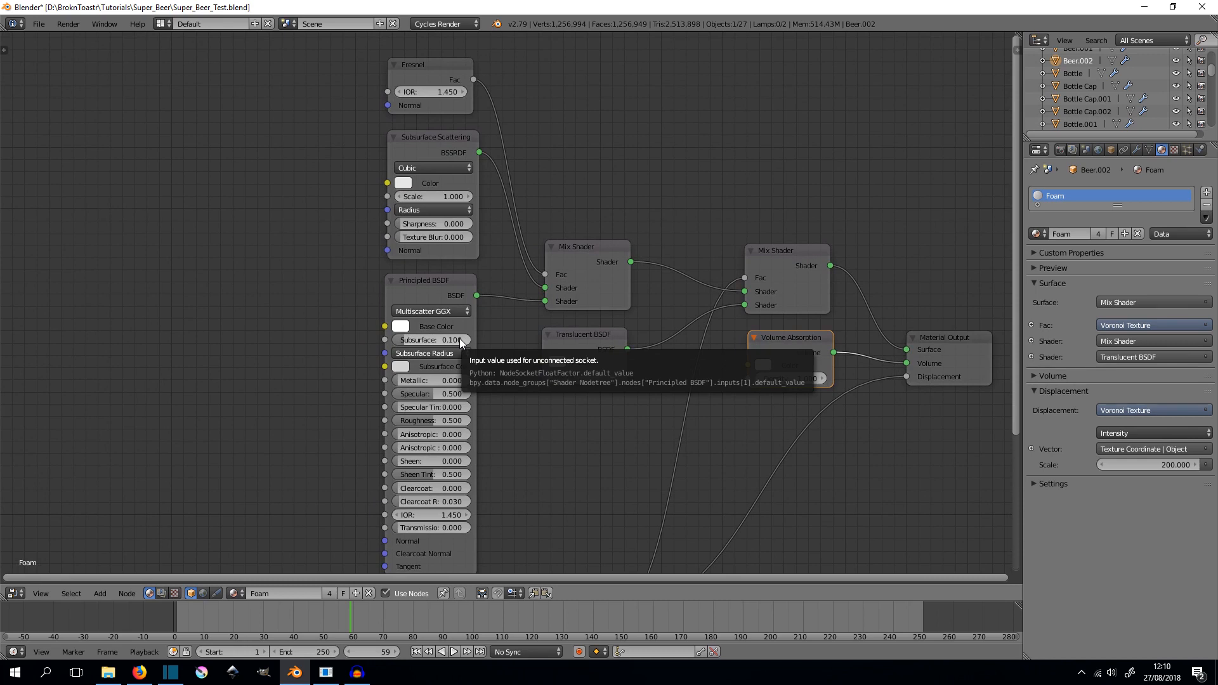
pyautogui.moveTo(537, 380); pyautogui.dragTo(517, 417, button='middle')
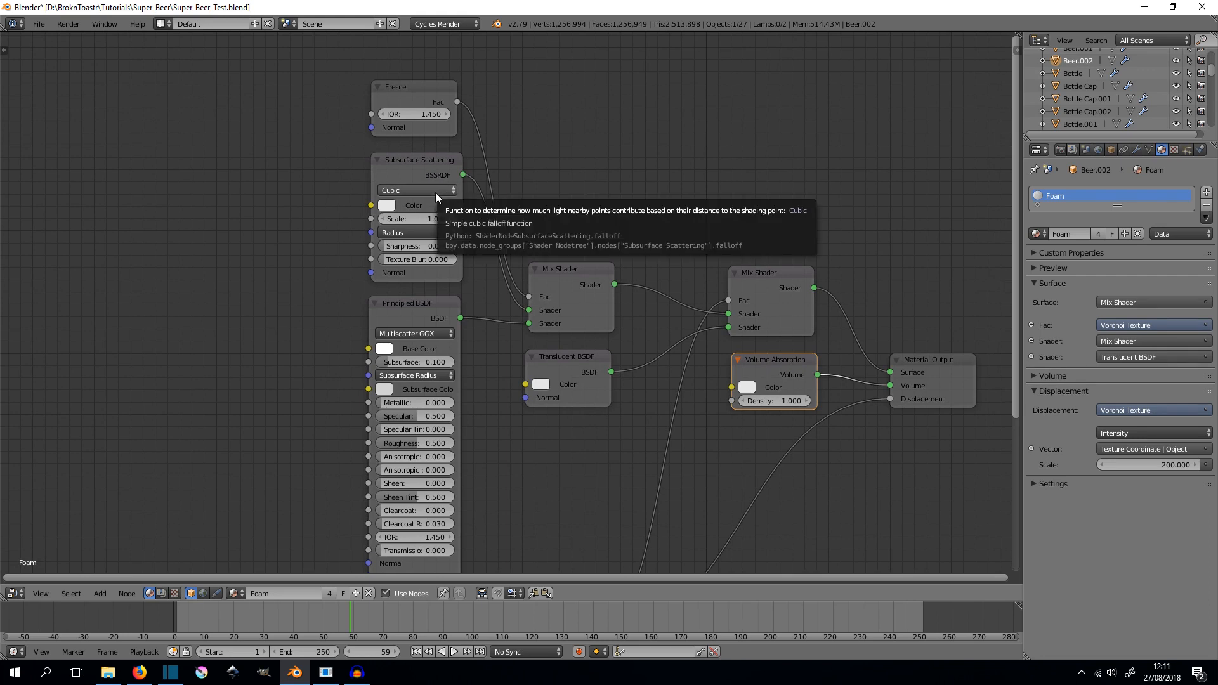
pyautogui.click(409, 93)
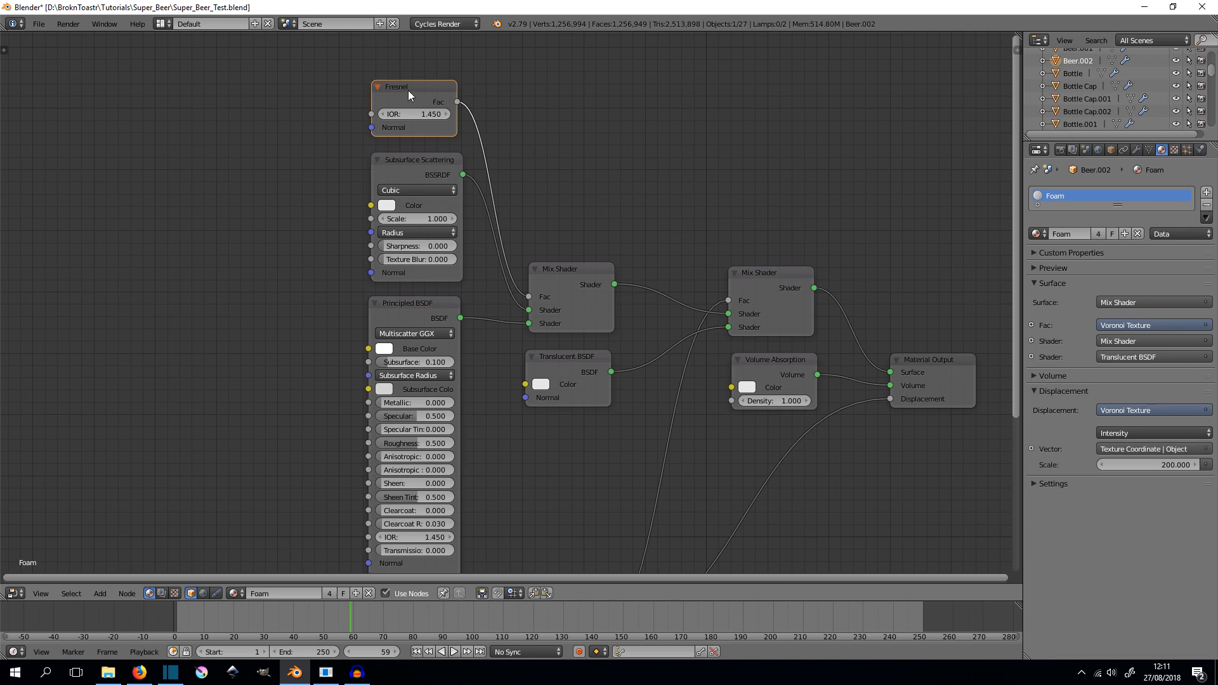
pyautogui.moveTo(538, 199); pyautogui.dragTo(505, 133, button='middle')
pyautogui.click(534, 219)
pyautogui.moveTo(535, 229); pyautogui.dragTo(488, 242, button='middle')
pyautogui.click(487, 313)
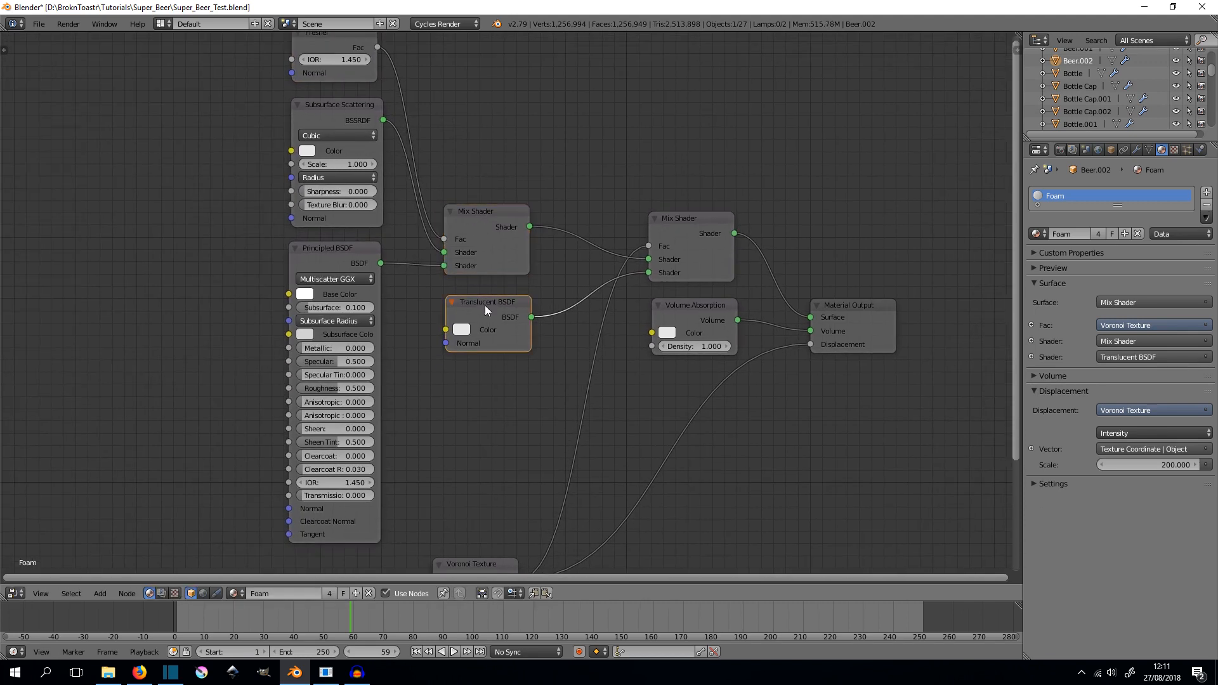
pyautogui.moveTo(515, 420); pyautogui.dragTo(516, 283, button='middle')
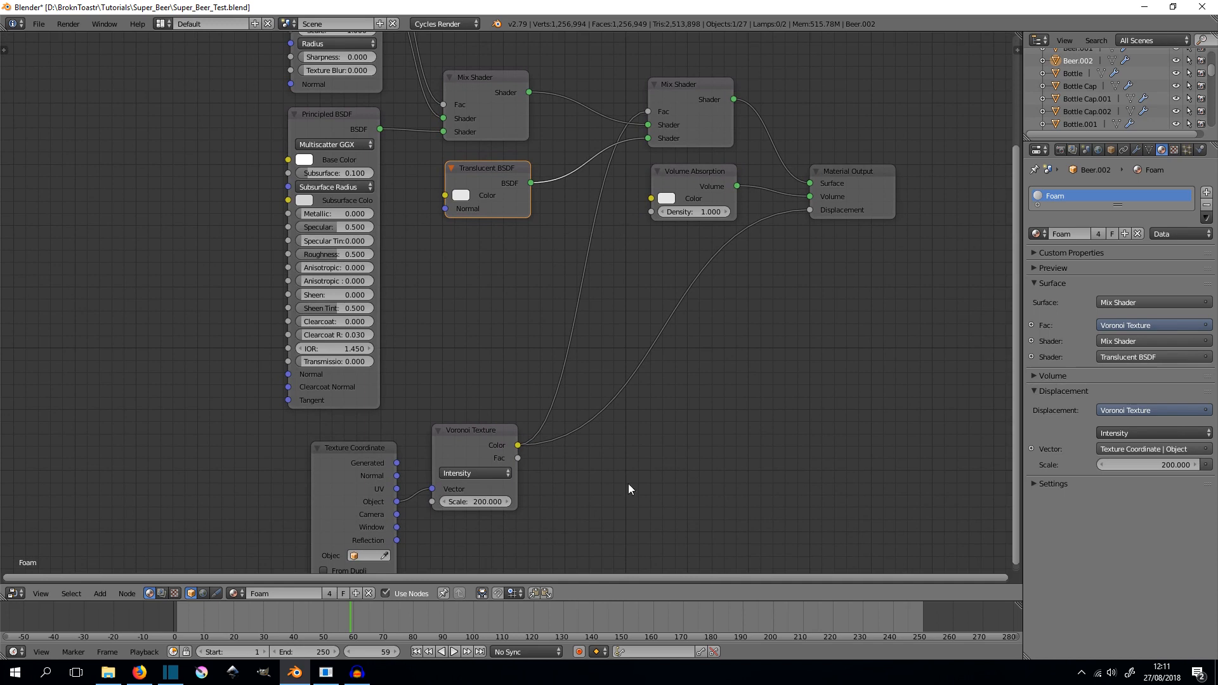
# - Move the Voronoi Texture node up closer to the shader nodes and review the complete foam node tree
pyautogui.click(488, 473)
pyautogui.moveTo(490, 447); pyautogui.dragTo(490, 402)
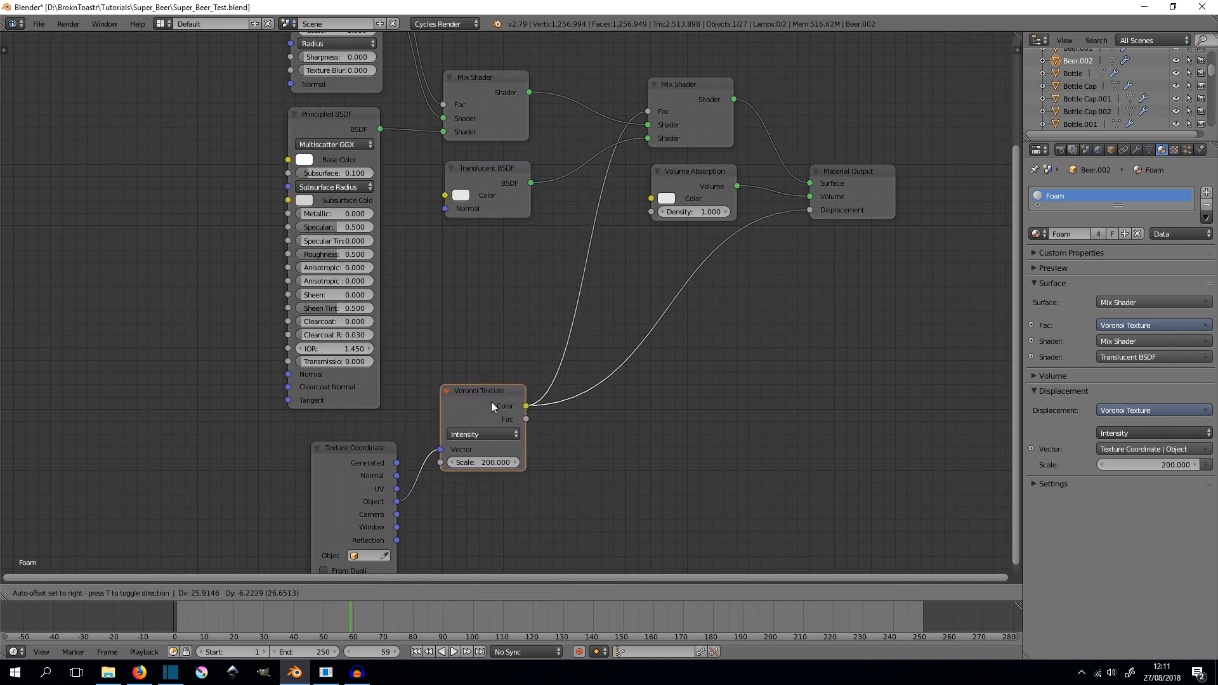
pyautogui.moveTo(685, 389); pyautogui.dragTo(590, 431, button='middle')
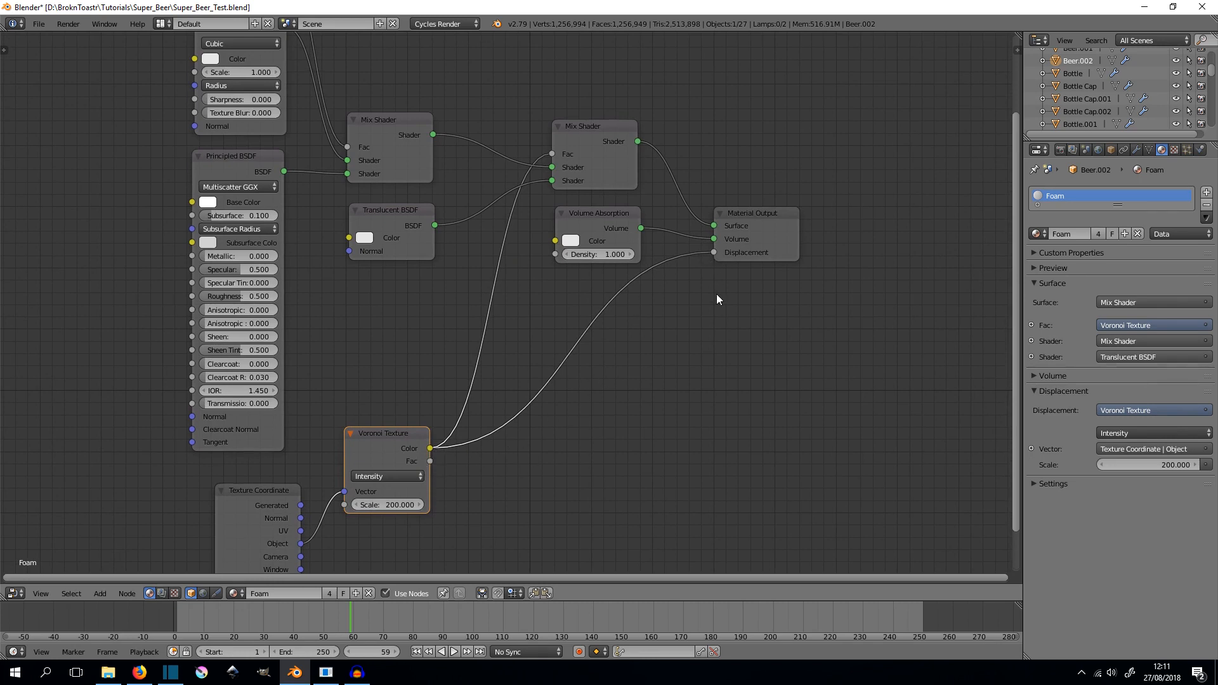
pyautogui.moveTo(717, 295); pyautogui.dragTo(755, 339, button='middle')
pyautogui.click(627, 259)
pyautogui.moveTo(628, 259); pyautogui.dragTo(625, 260)
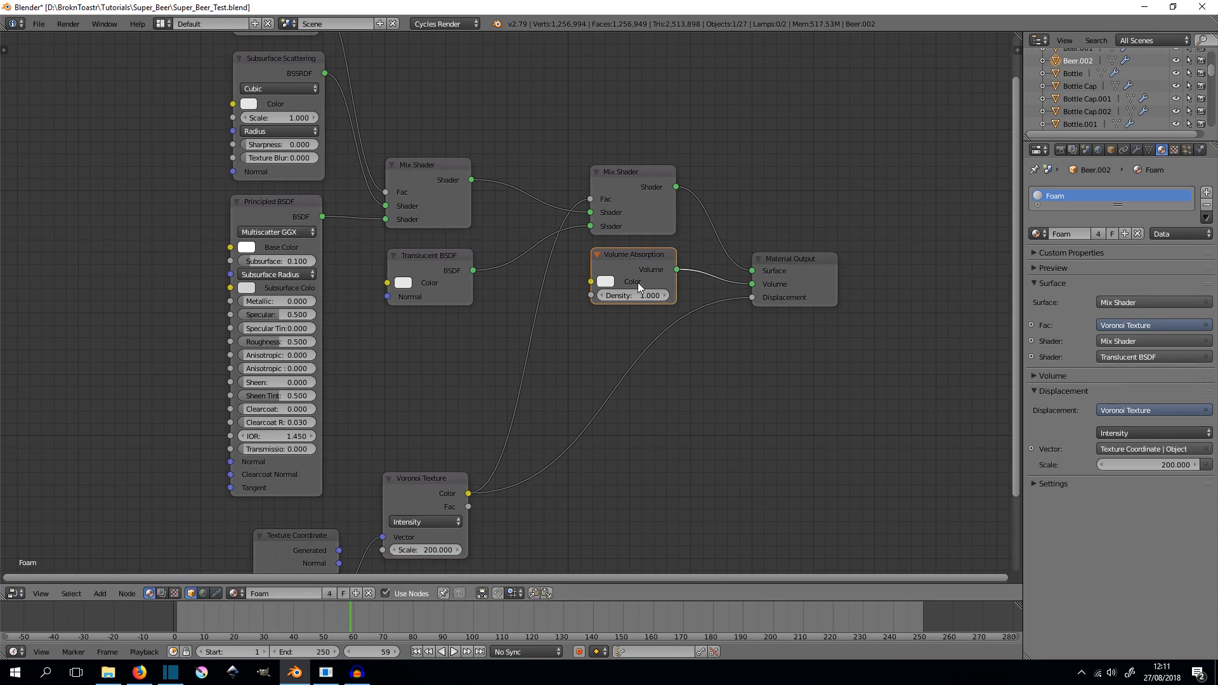
pyautogui.scroll(-3, 760, 393)
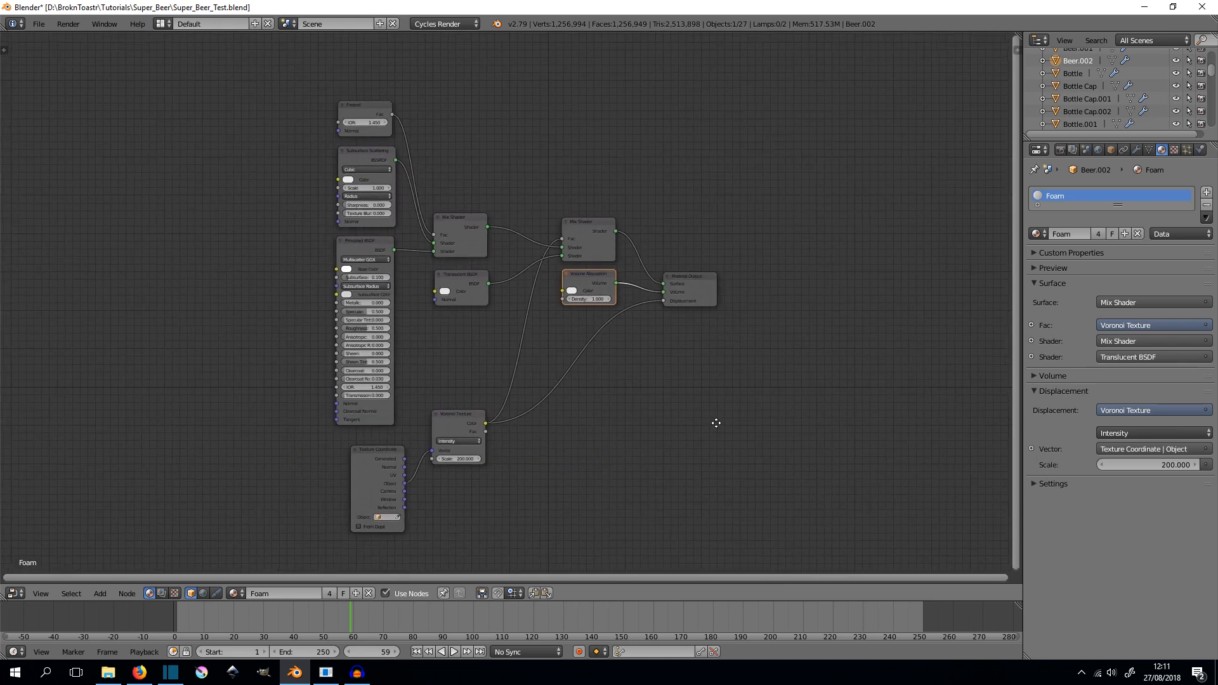
pyautogui.moveTo(501, 342); pyautogui.dragTo(535, 342, button='middle')
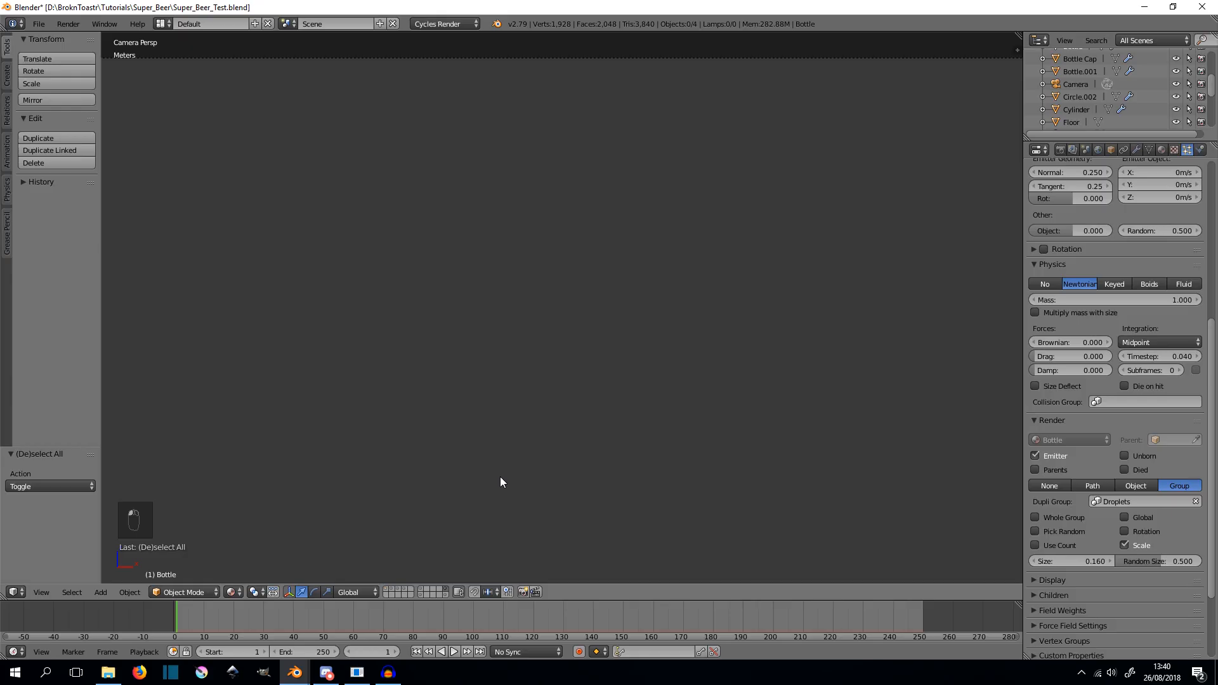
# - Frame the small droplet meshes in a close top orthographic view
pyautogui.scroll(-8, 484, 401)
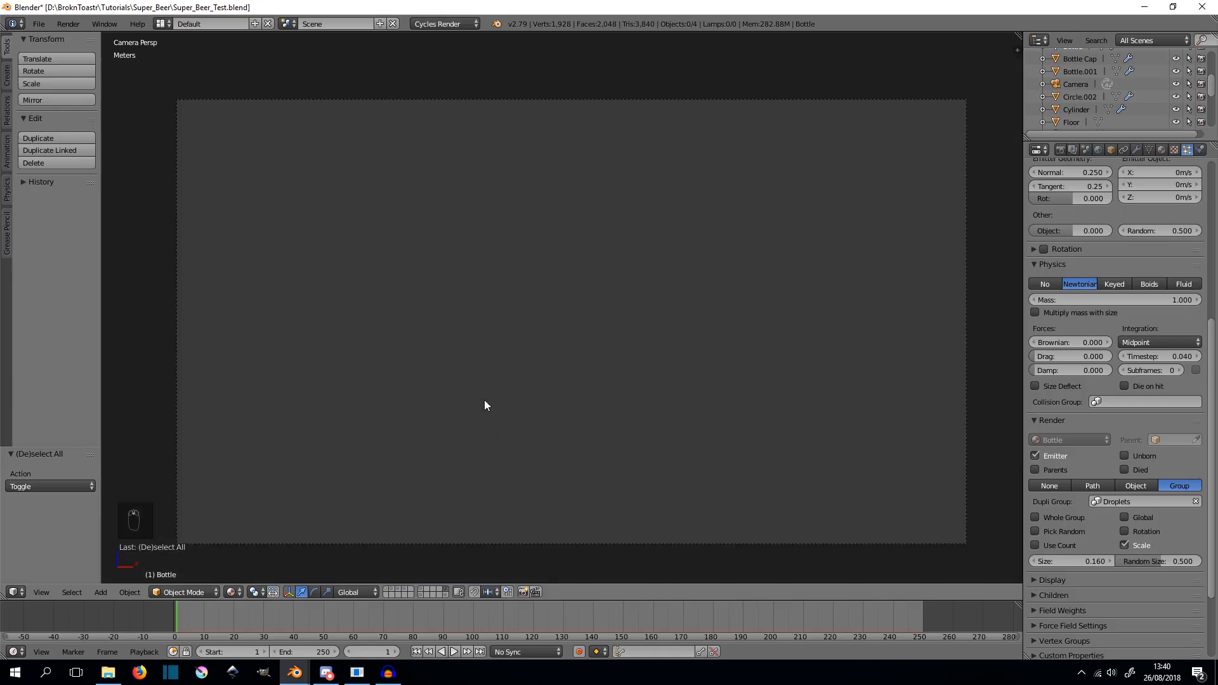
pyautogui.scroll(1, 595, 351)
pyautogui.moveTo(594, 337); pyautogui.dragTo(577, 427, button='middle')
pyautogui.scroll(-4, 577, 429)
pyautogui.keyDown('shift'); pyautogui.moveTo(567, 515); pyautogui.dragTo(558, 425, button='middle'); pyautogui.keyUp('shift')
pyautogui.scroll(9, 585, 413)
pyautogui.keyDown('shift'); pyautogui.moveTo(589, 505); pyautogui.dragTo(542, 203, button='middle'); pyautogui.keyUp('shift')
pyautogui.scroll(8, 530, 427)
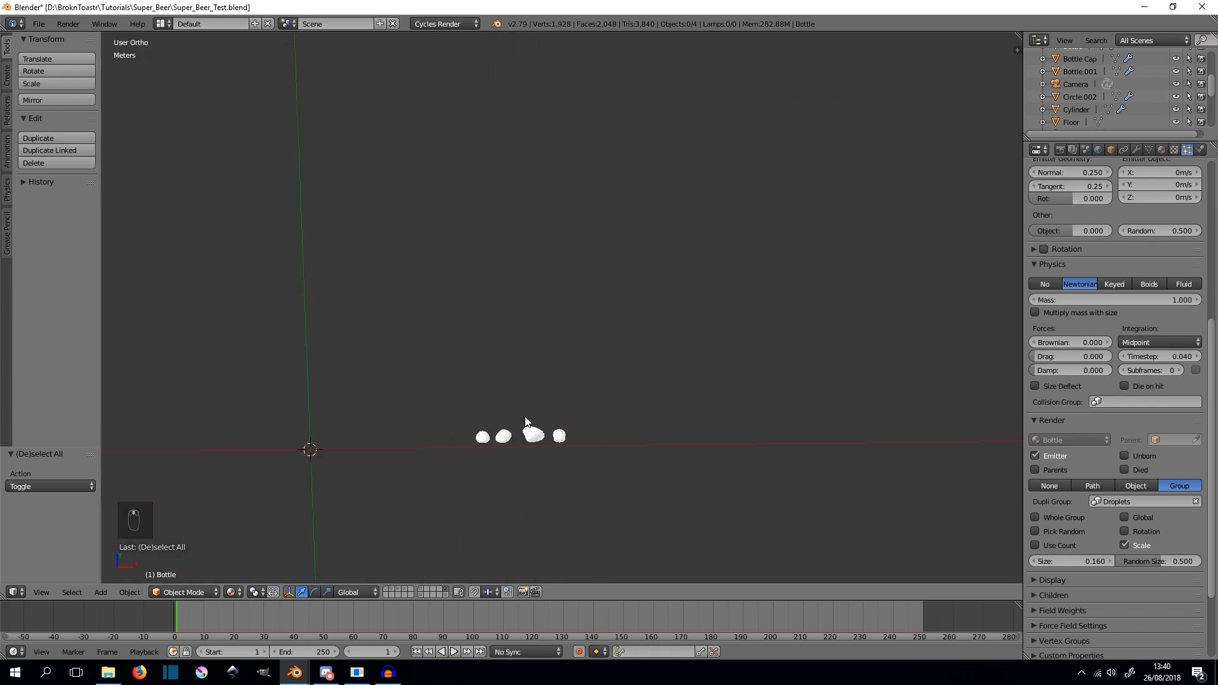
pyautogui.keyDown('shift'); pyautogui.moveTo(525, 495); pyautogui.dragTo(525, 348, button='middle'); pyautogui.keyUp('shift')
pyautogui.scroll(3, 550, 241)
pyautogui.press('KP_7')
pyautogui.scroll(-5, 531, 320)
pyautogui.scroll(1, 531, 324)
pyautogui.keyDown('shift'); pyautogui.moveTo(511, 474); pyautogui.dragTo(627, 440, button='middle'); pyautogui.keyUp('shift')
pyautogui.scroll(5, 466, 222)
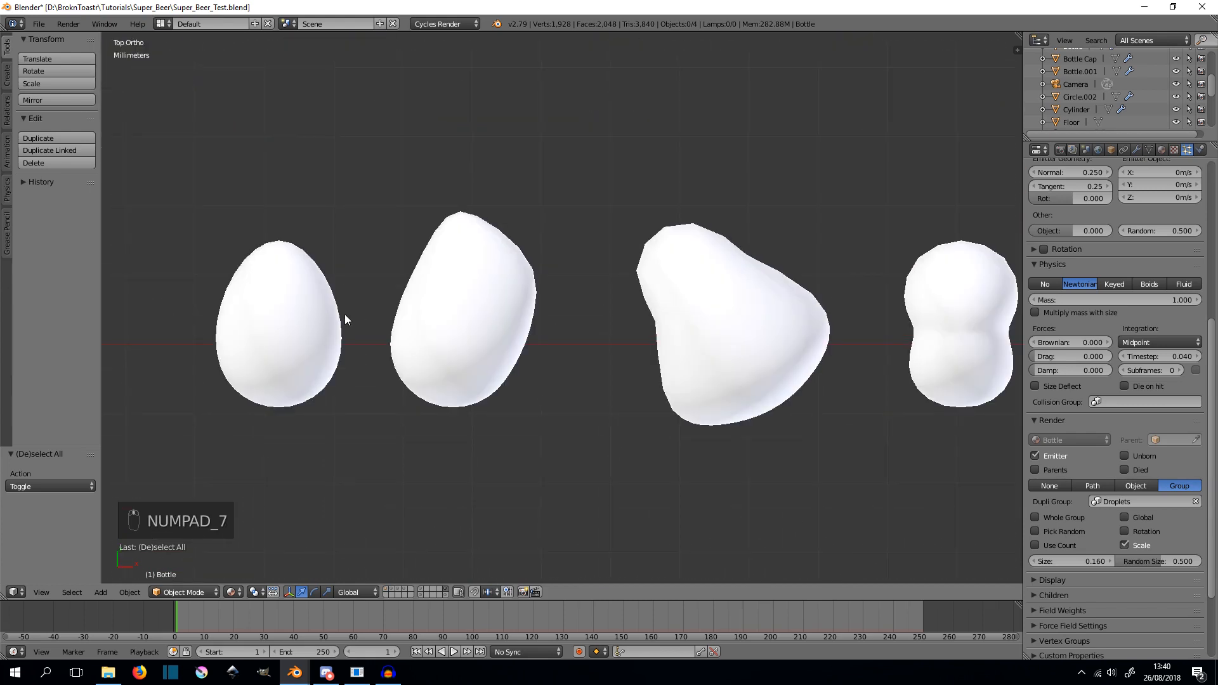
# - Select the egg-shaped droplet and compare its shape with the other droplet meshes
pyautogui.rightClick(304, 331)
pyautogui.keyDown('shift'); pyautogui.moveTo(355, 374); pyautogui.dragTo(470, 397, button='middle'); pyautogui.keyUp('shift')
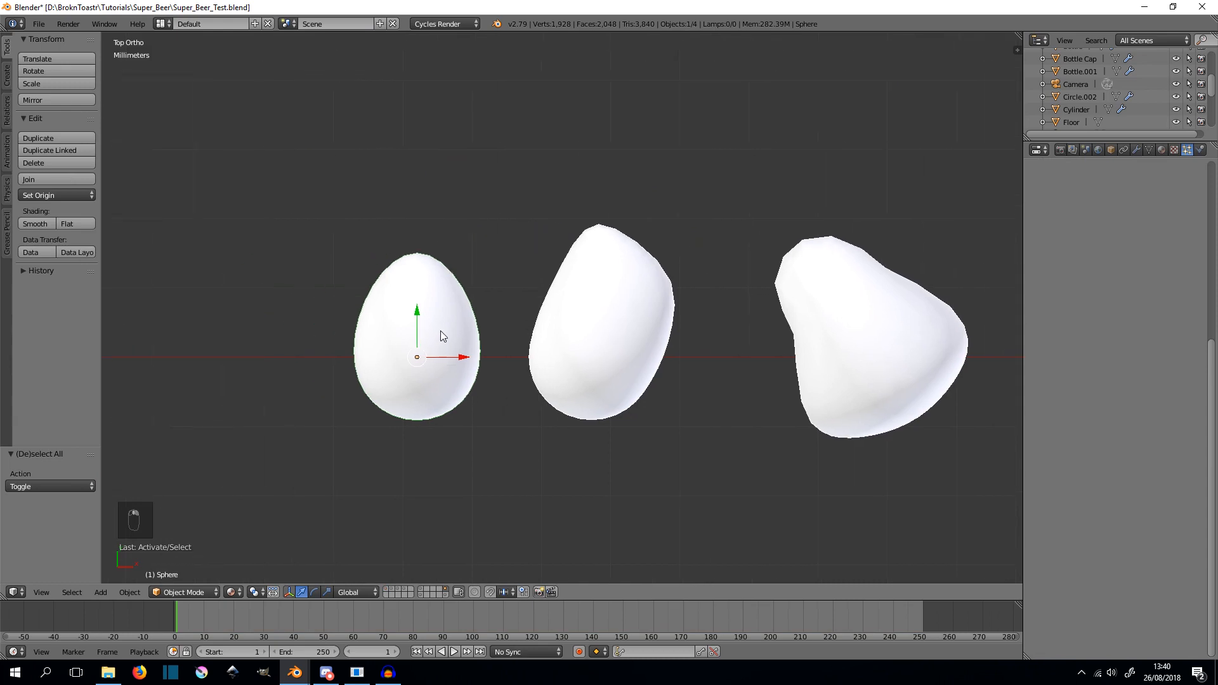
pyautogui.scroll(-1, 509, 323)
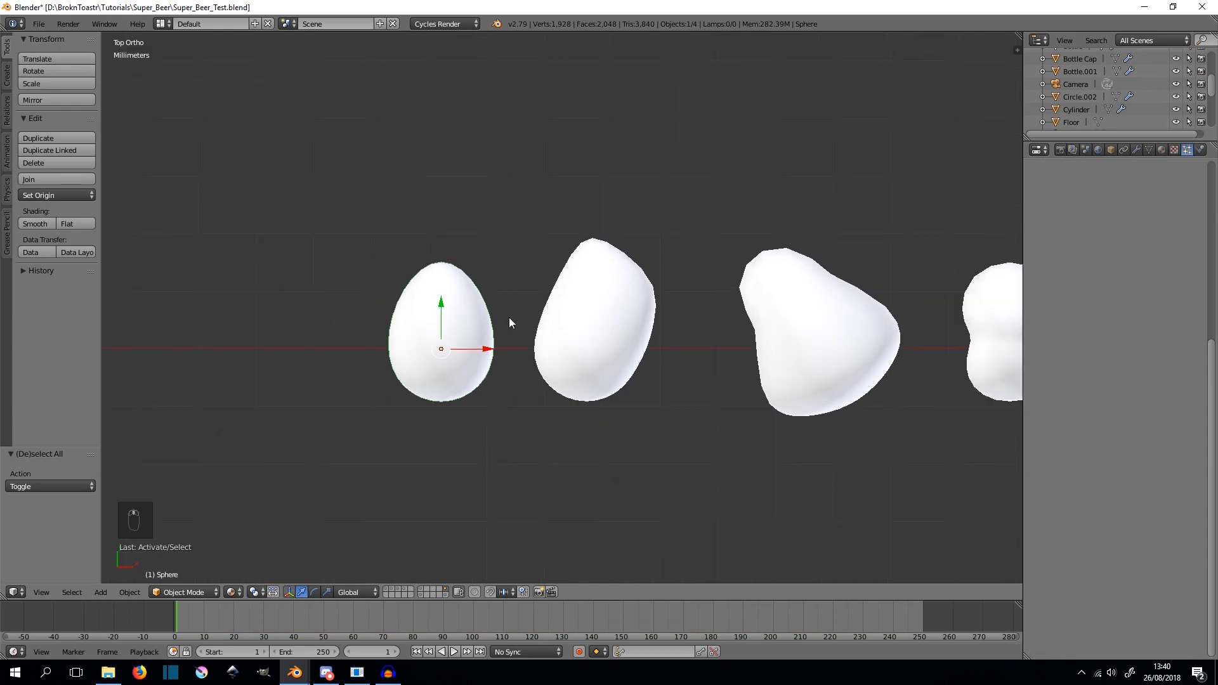
pyautogui.scroll(-3, 552, 273)
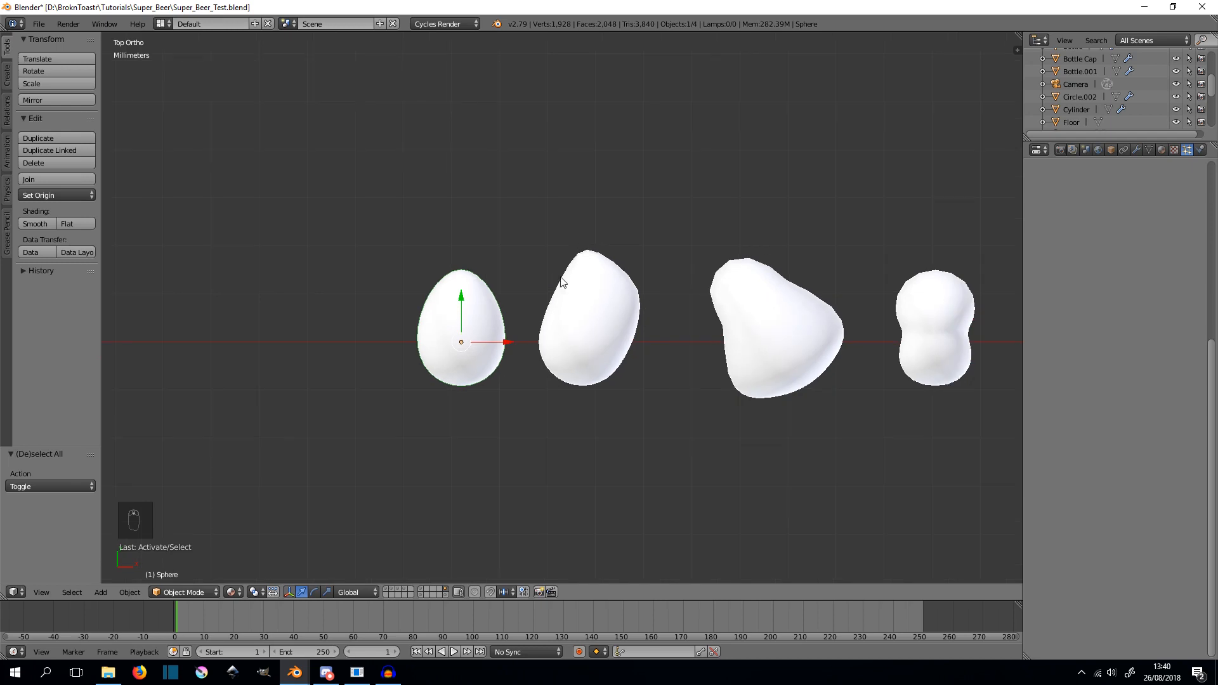
pyautogui.scroll(1, 564, 285)
pyautogui.scroll(-3, 569, 297)
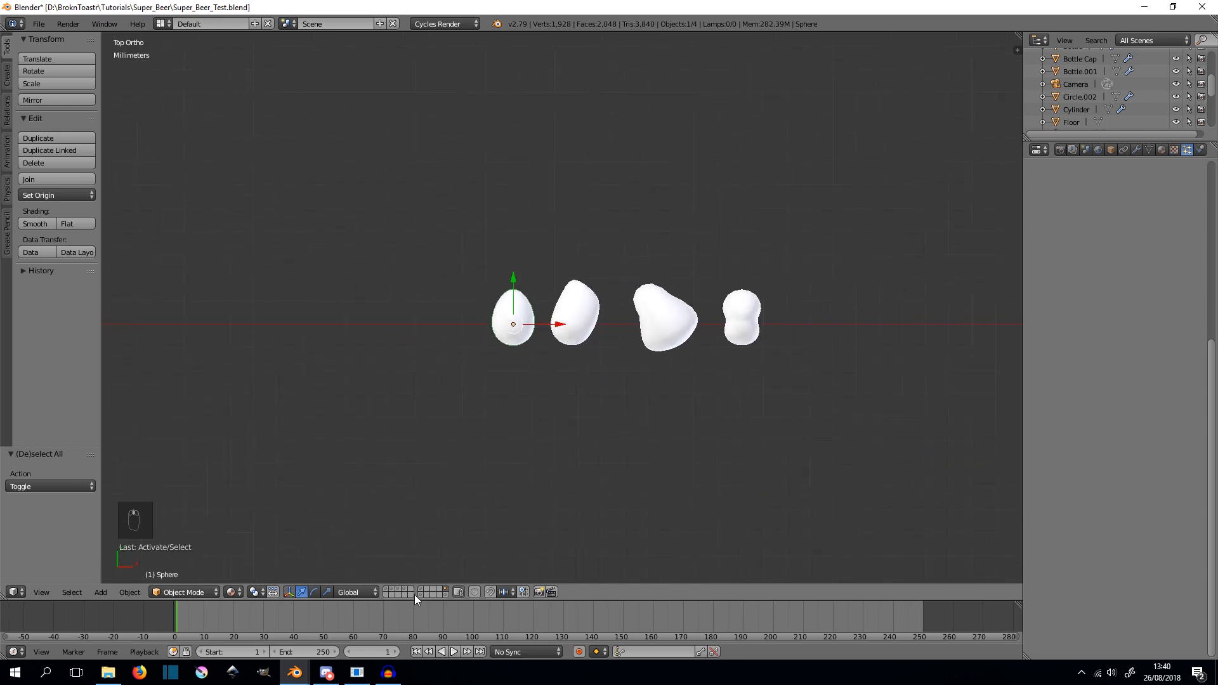
# - Switch to the bottle's layer in front view and select the bottle
pyautogui.click(387, 588)
pyautogui.scroll(-3, 570, 305)
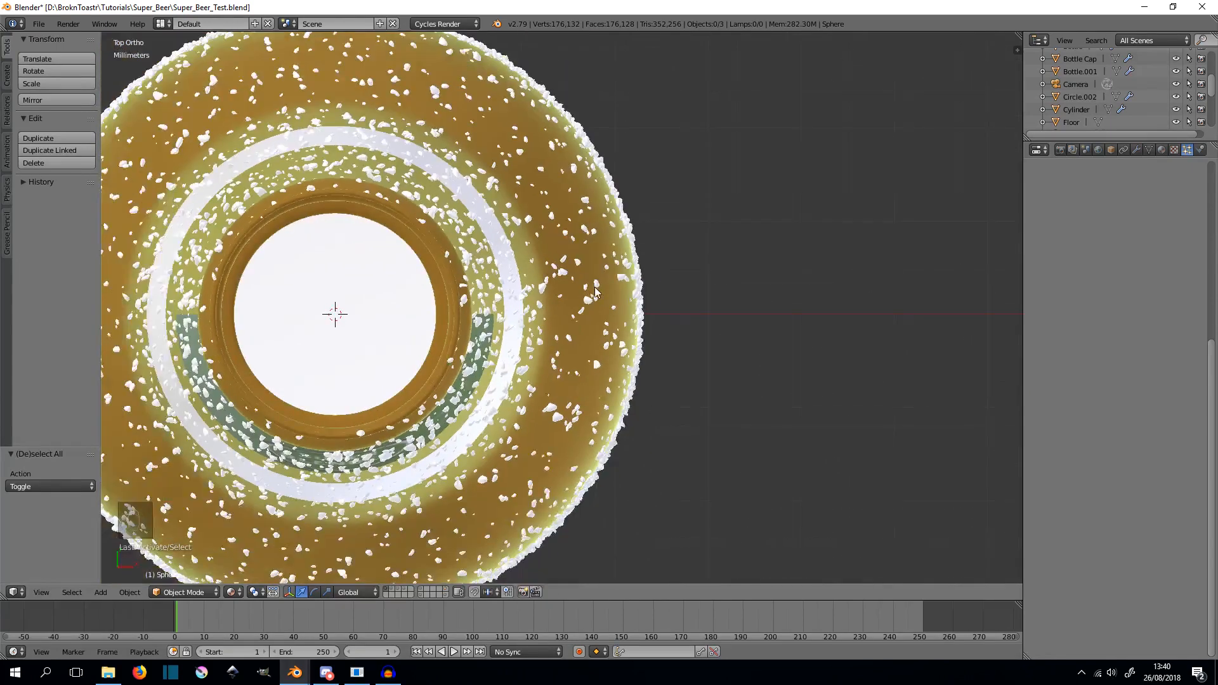
pyautogui.press('KP_1')
pyautogui.scroll(-3, 595, 286)
pyautogui.keyDown('shift'); pyautogui.moveTo(595, 286); pyautogui.dragTo(569, 448, button='middle'); pyautogui.keyUp('shift')
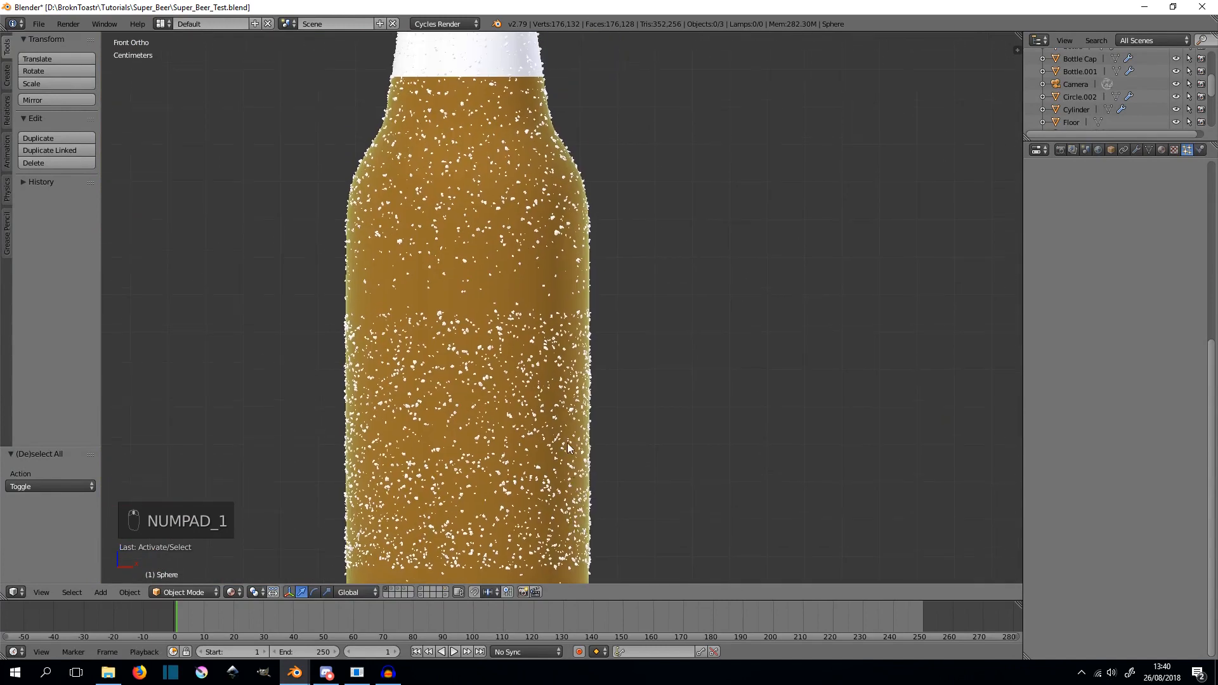
pyautogui.scroll(-3, 569, 448)
pyautogui.scroll(6, 584, 264)
pyautogui.rightClick(557, 212)
pyautogui.scroll(5, 1145, 201)
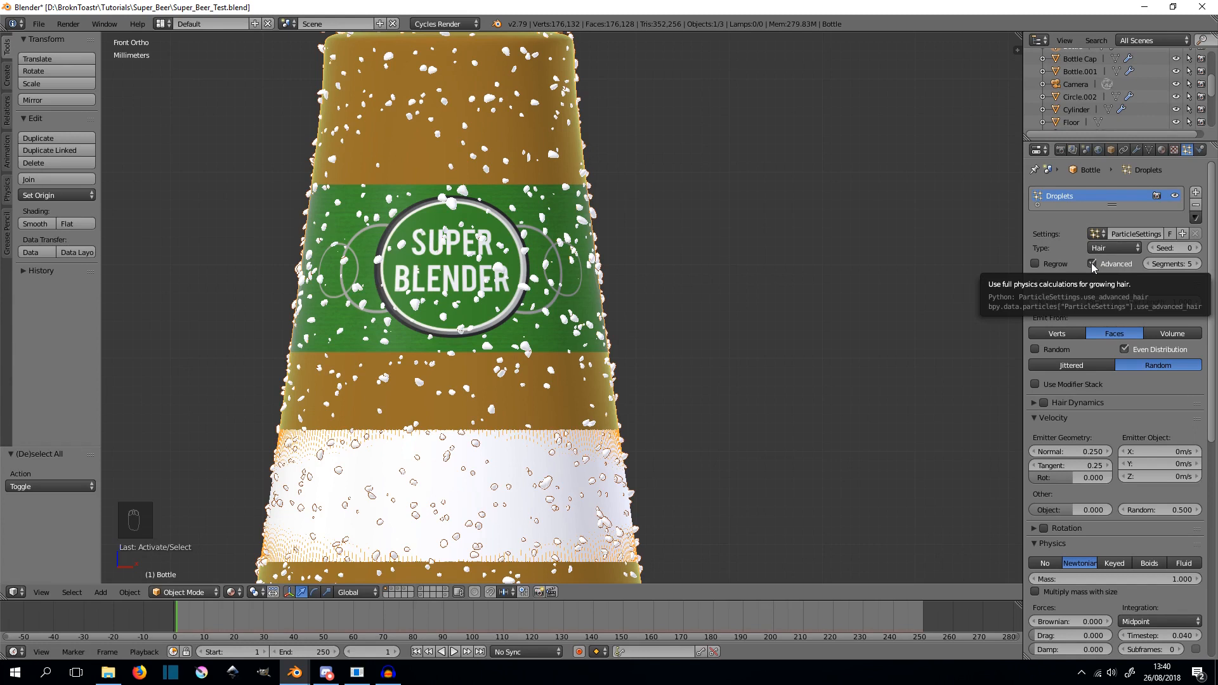
# - Review the bottle's Droplets particle settings for emission, velocity, physics and group rendering
pyautogui.scroll(-2, 1146, 395)
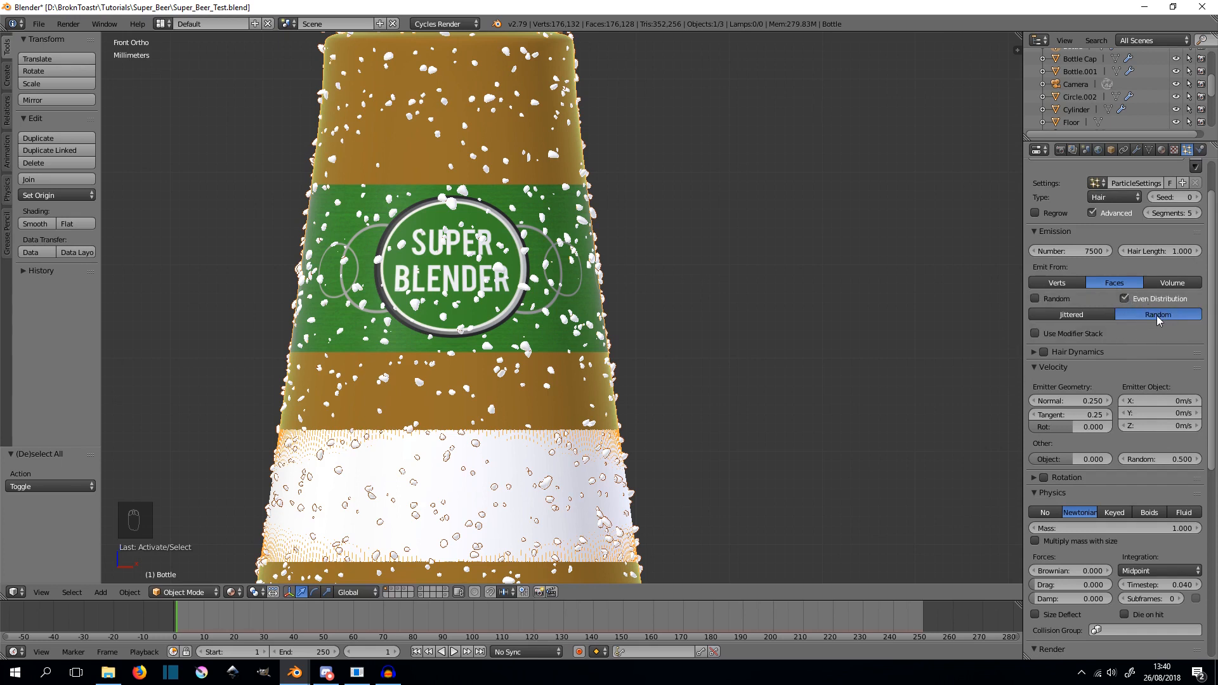
pyautogui.scroll(-5, 1155, 314)
pyautogui.scroll(-1, 1152, 305)
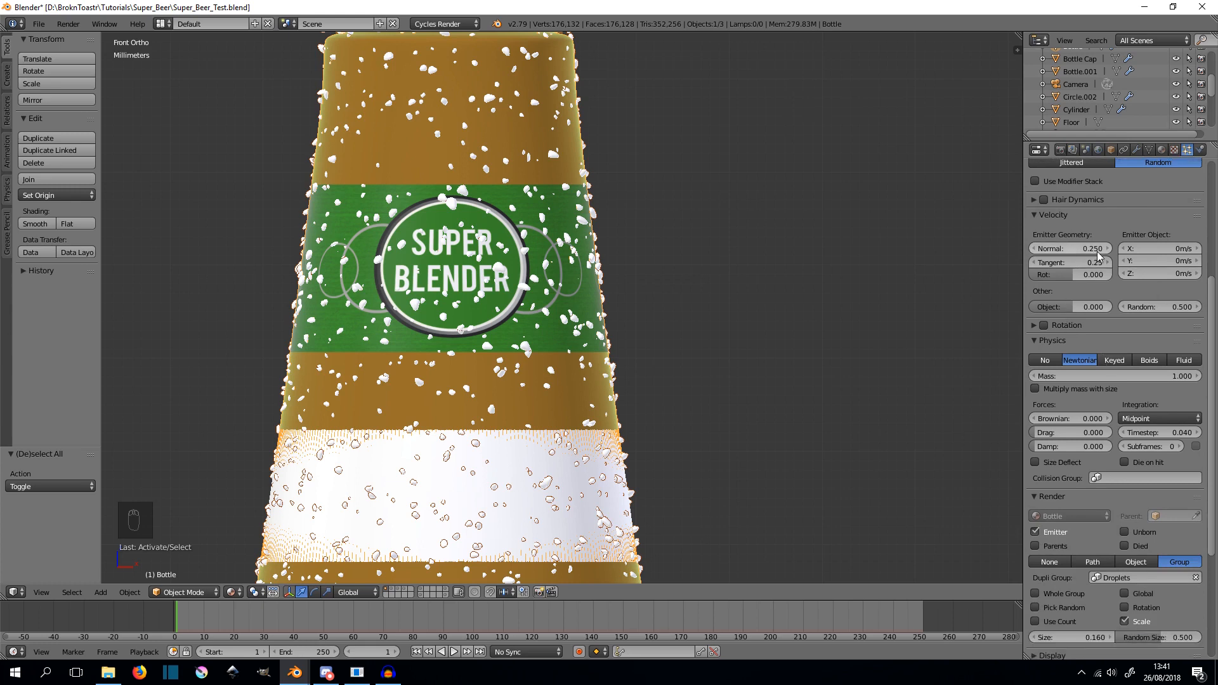
pyautogui.scroll(-7, 1143, 362)
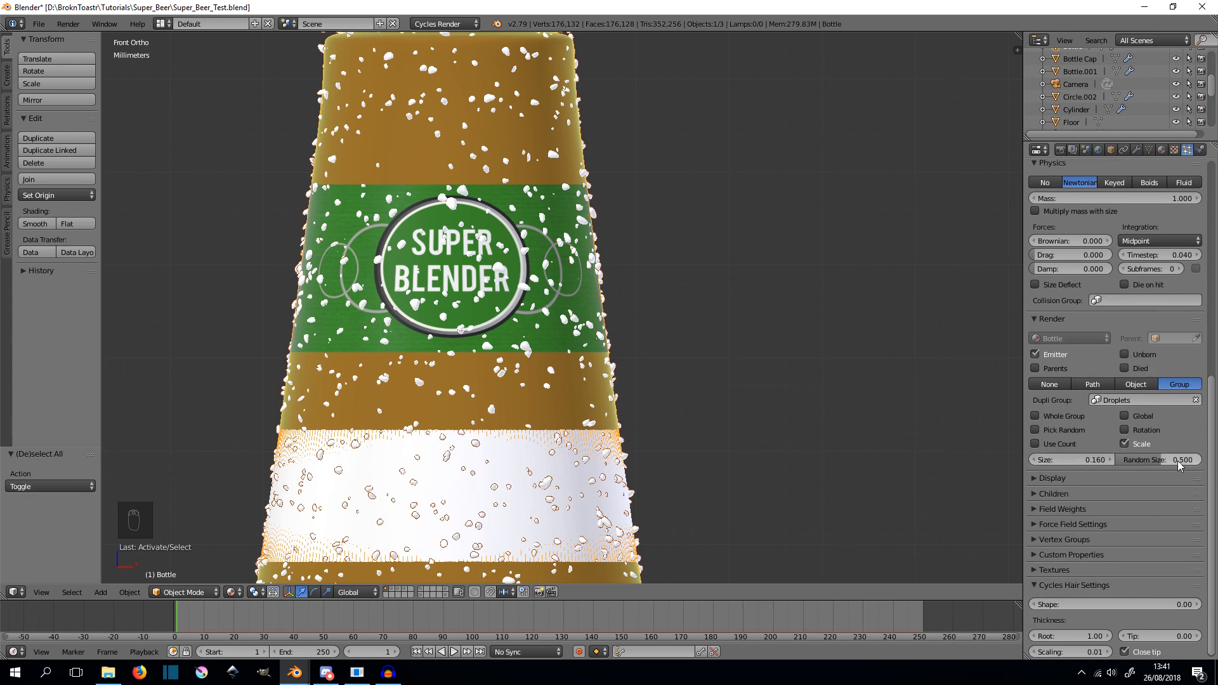
pyautogui.scroll(-3, 637, 272)
# - Return to the camera view and display the layers with the cap, foam and opener alongside the bottle
pyautogui.press('KP_0')
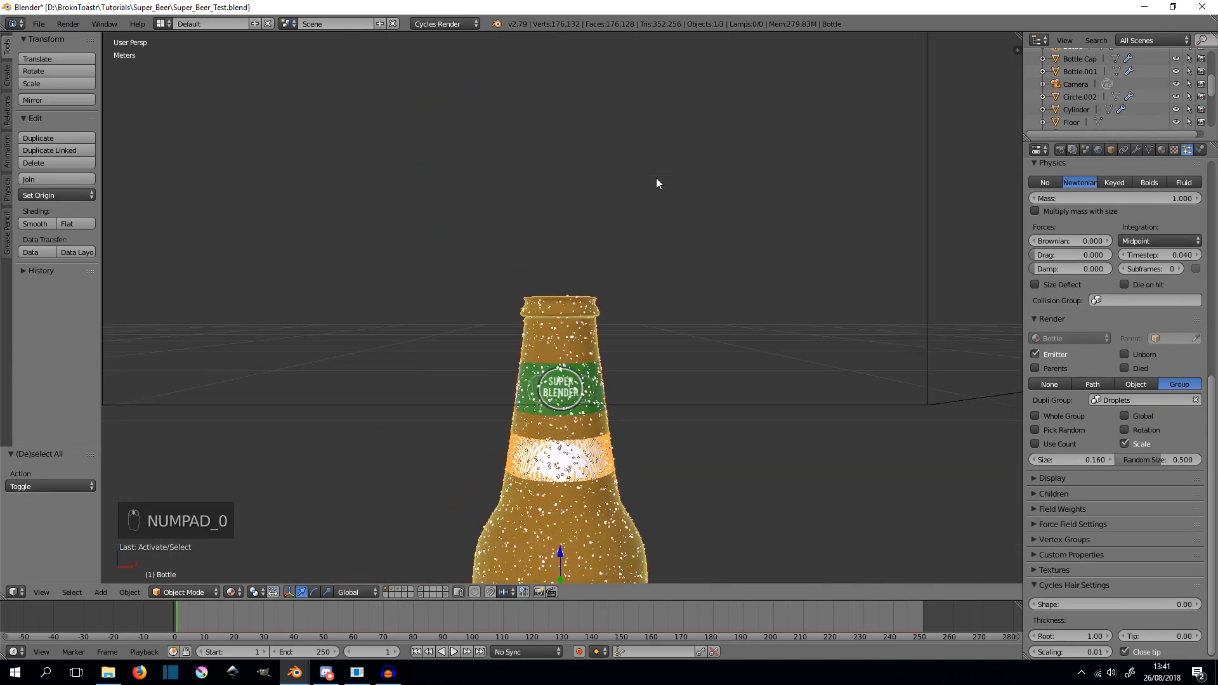
pyautogui.scroll(2, 591, 367)
pyautogui.keyDown('shift'); pyautogui.moveTo(630, 314); pyautogui.dragTo(592, 358, button='middle'); pyautogui.keyUp('shift')
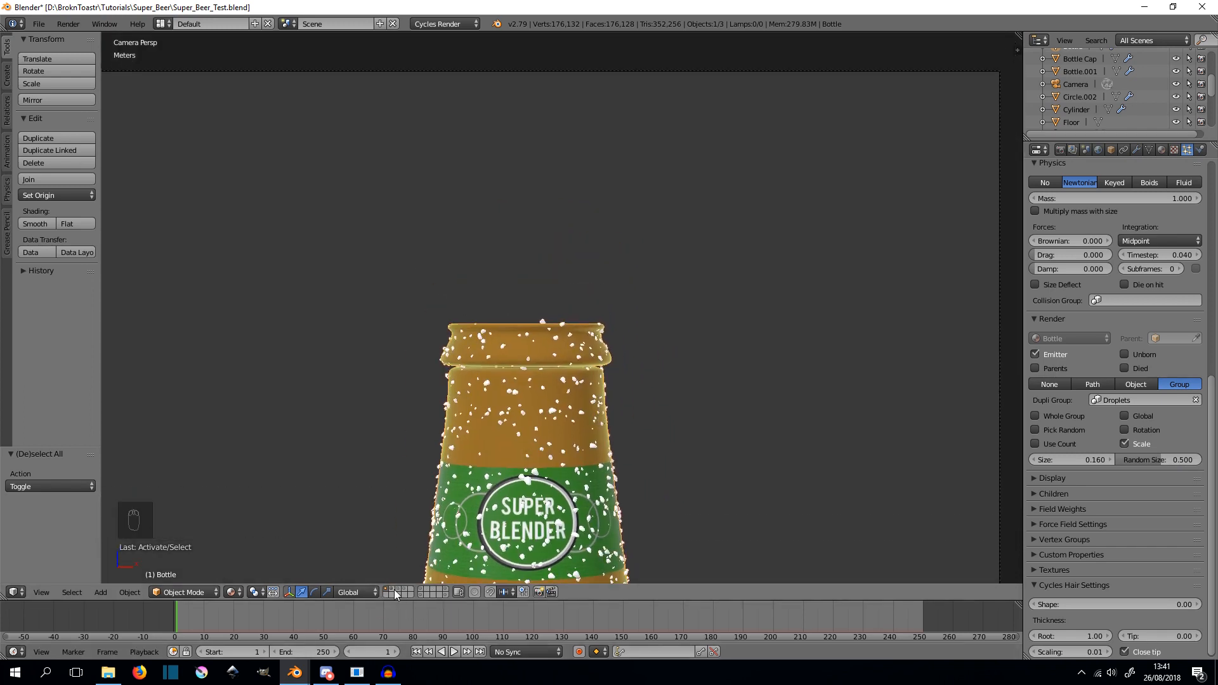
pyautogui.keyDown('shift'); pyautogui.click(393, 592); pyautogui.keyUp('shift')
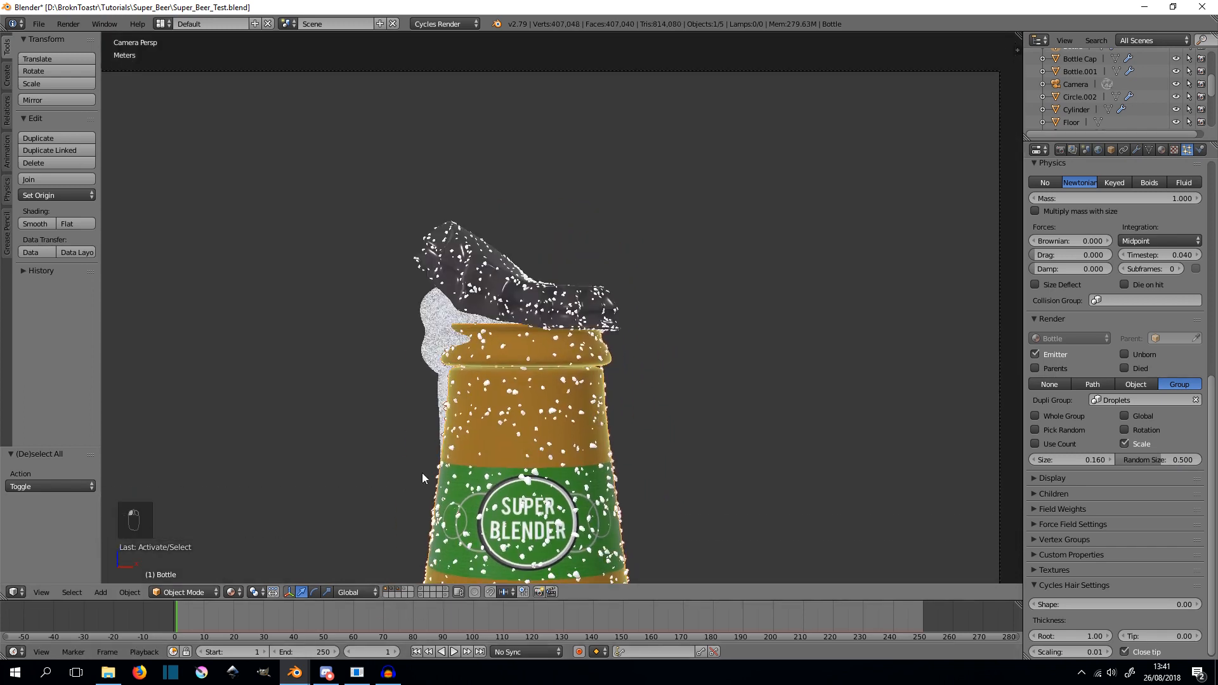
pyautogui.keyDown('shift'); pyautogui.click(405, 595); pyautogui.keyUp('shift')
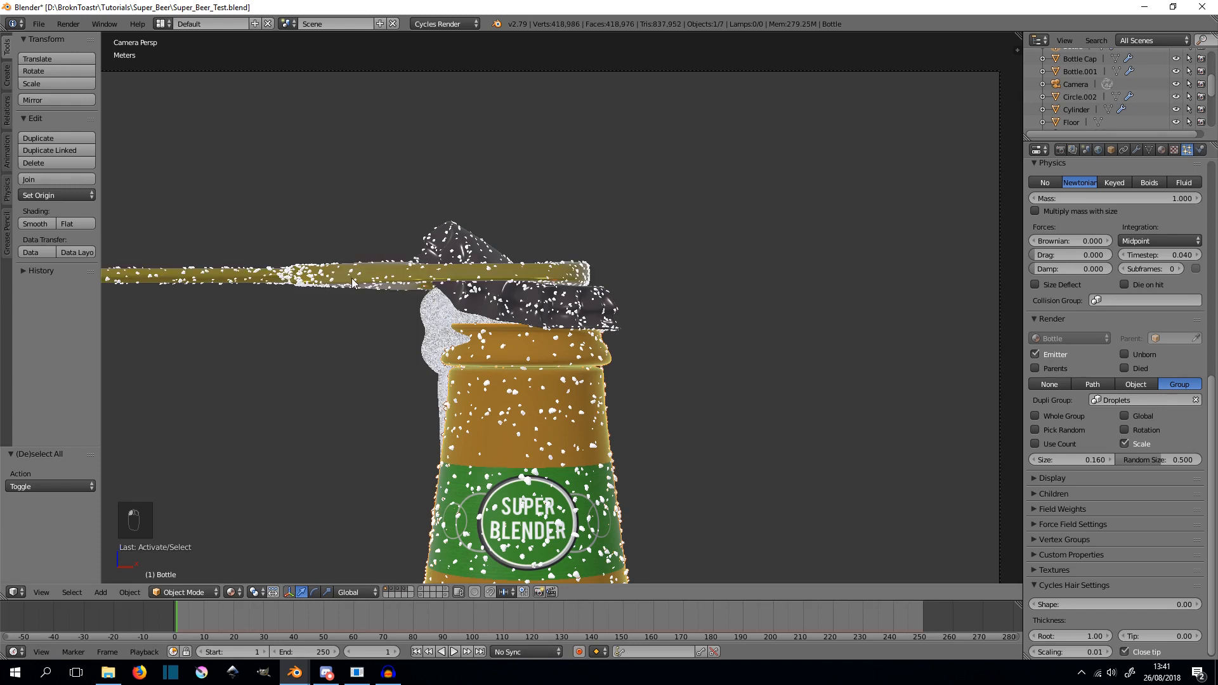
# - Deselect everything and inspect the droplets on the bottle, cap and opener
pyautogui.scroll(-3, 434, 300)
pyautogui.scroll(4, 433, 295)
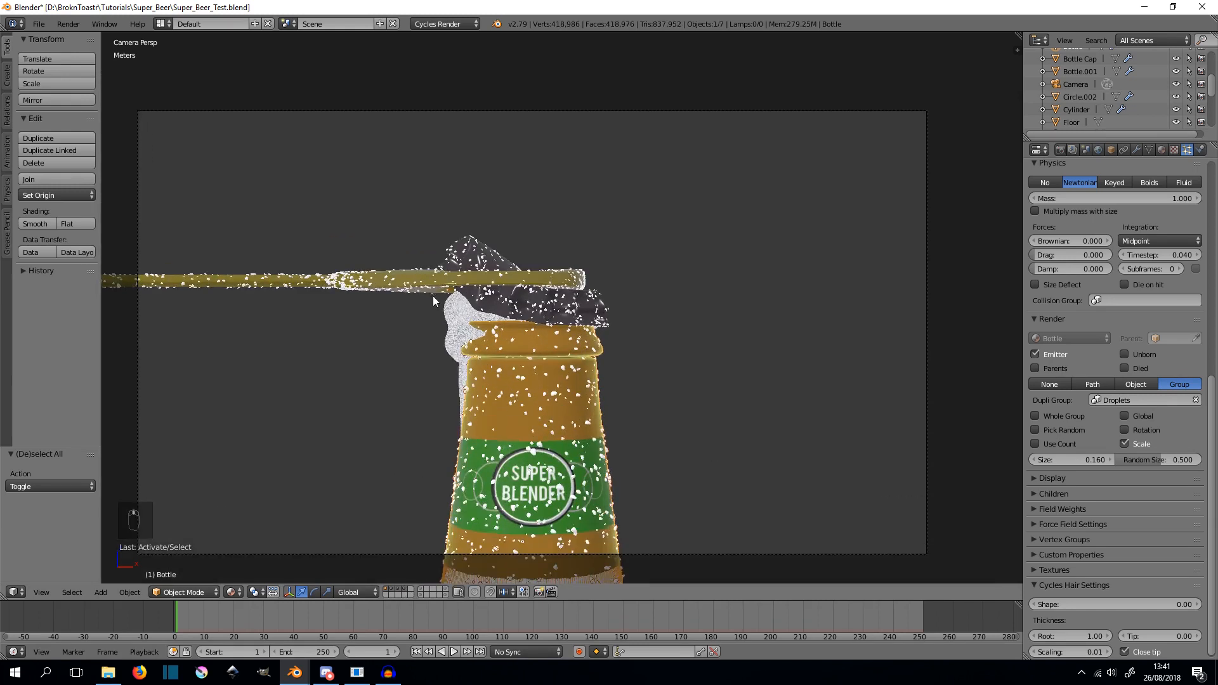
pyautogui.scroll(-1, 599, 360)
pyautogui.press('a')
pyautogui.keyDown('shift'); pyautogui.scroll(-1, 669, 340); pyautogui.keyUp('shift')
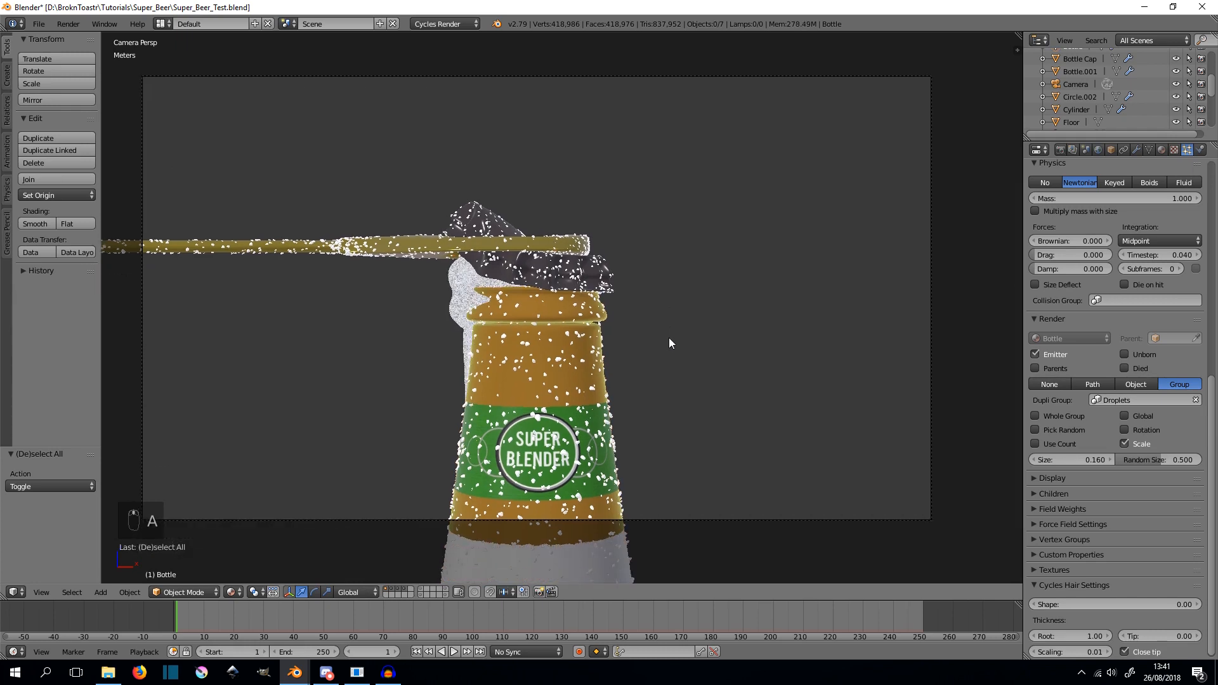
pyautogui.scroll(2, 668, 337)
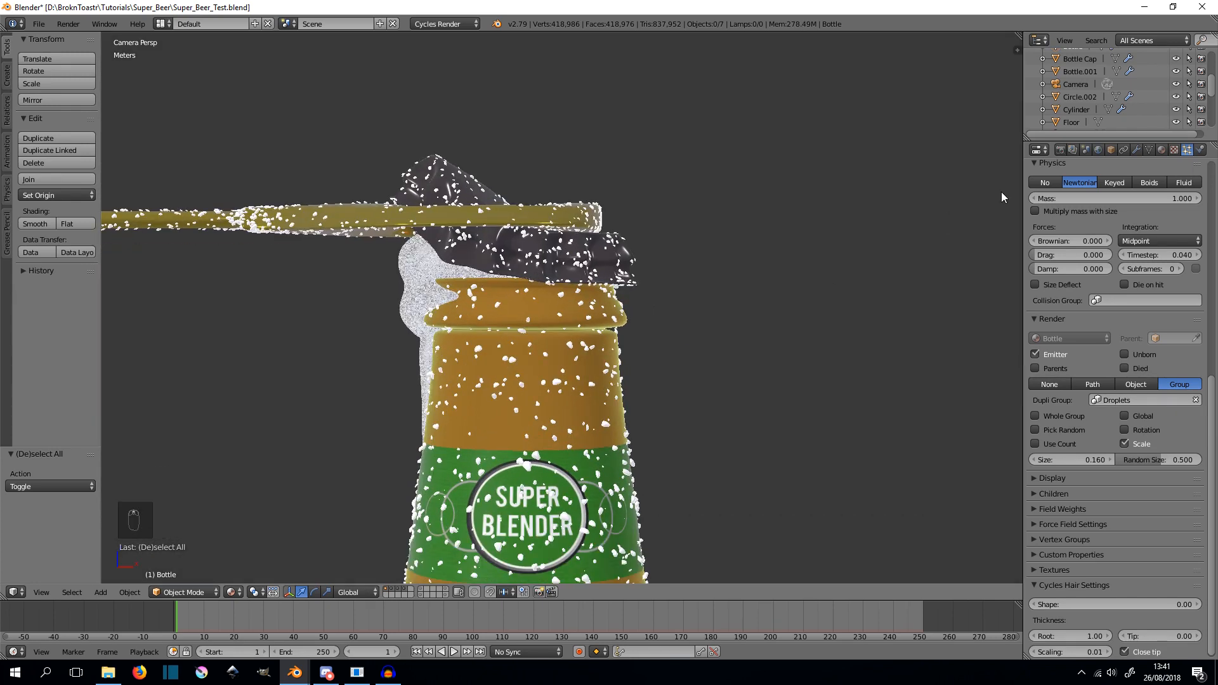
# - Select all the droplet meshes on their own layer, show the material settings and split the 3D view into two side-by-side areas
pyautogui.click(446, 589)
pyautogui.press('a')
pyautogui.click(1161, 150)
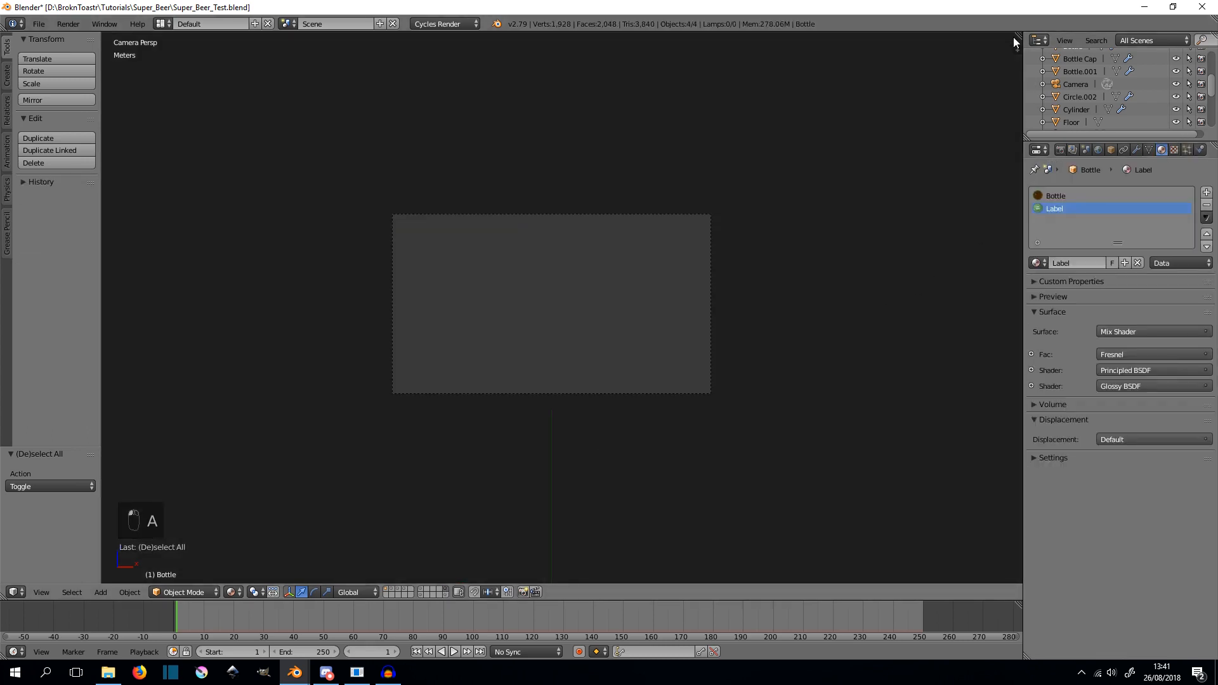
pyautogui.moveTo(1015, 39); pyautogui.dragTo(557, 184)
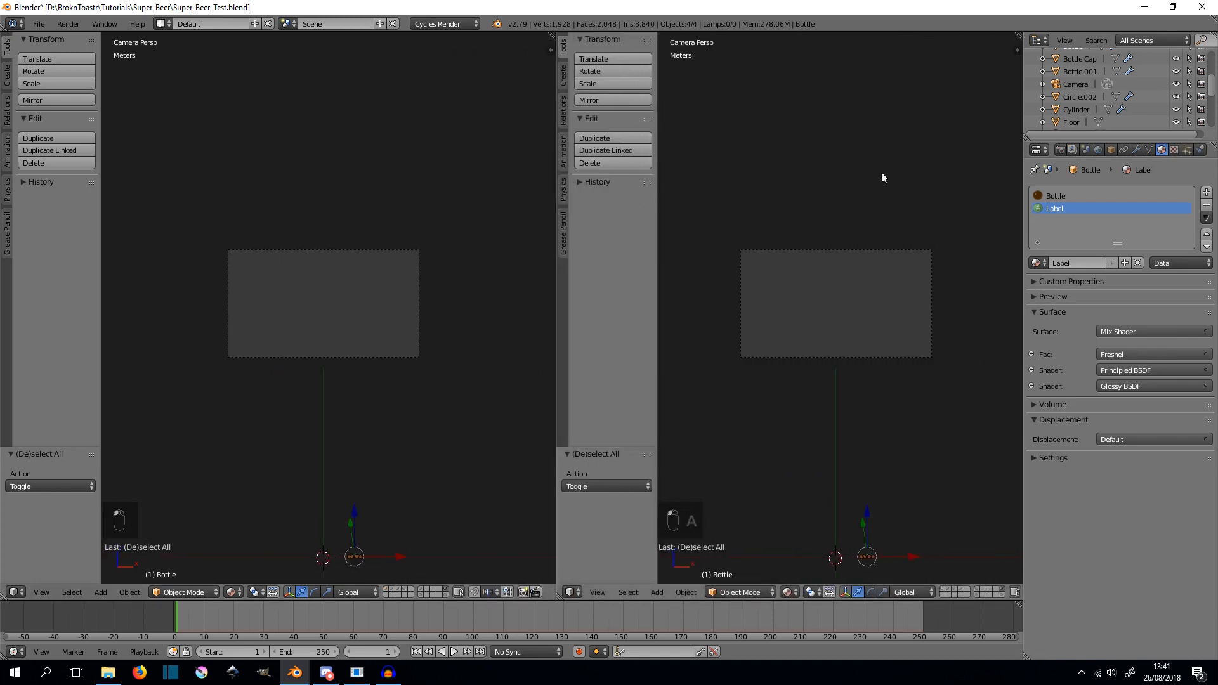
# - Select the Sphere.002 droplet mesh and show its Droplets material nodes in the second view area, with the node sidebar hidden
pyautogui.scroll(-4, 406, 406)
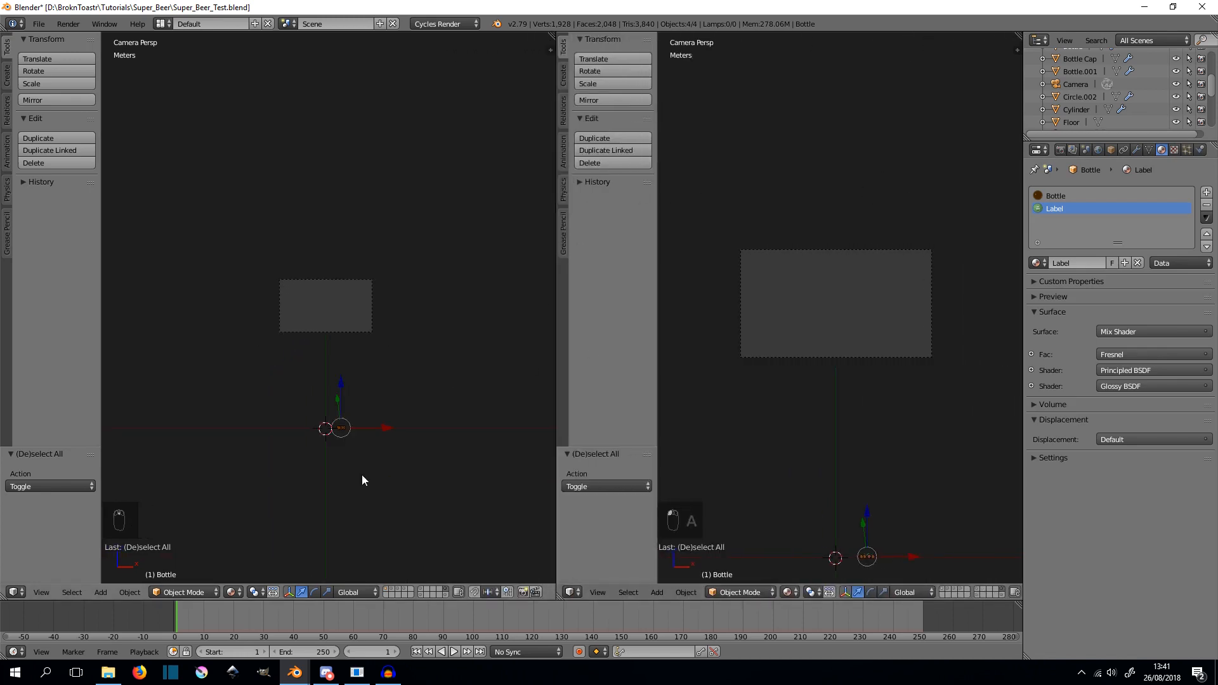
pyautogui.rightClick(340, 427)
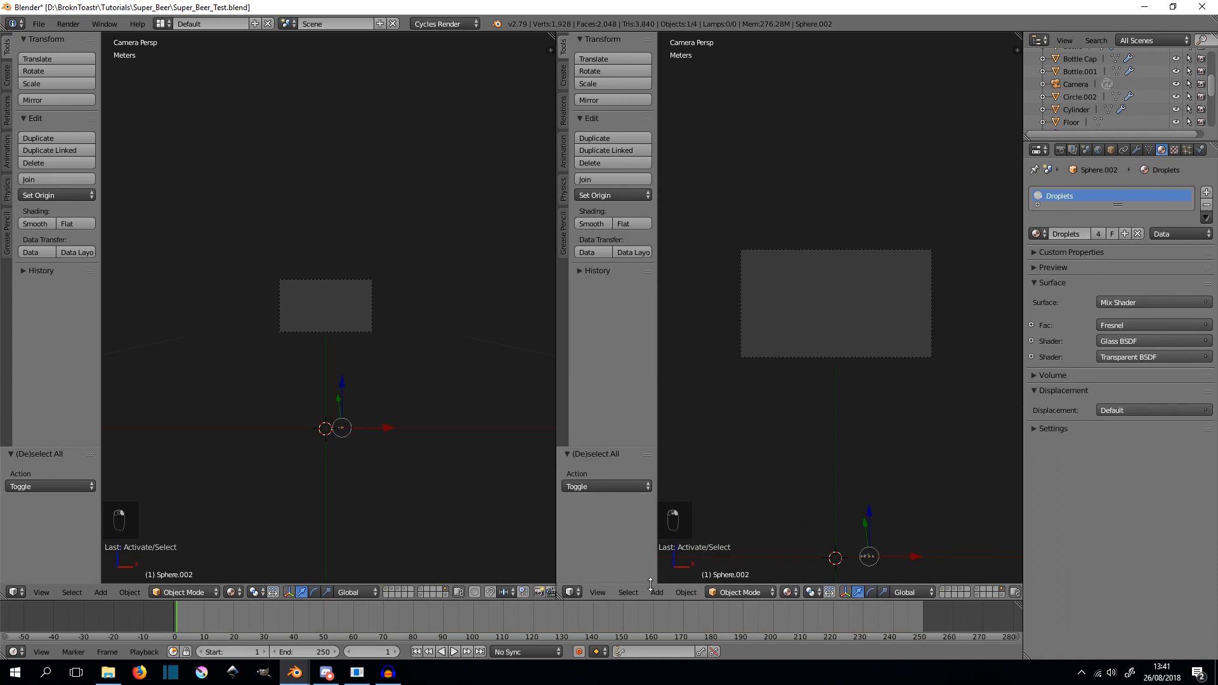
pyautogui.click(573, 592)
pyautogui.click(624, 453)
pyautogui.moveTo(734, 285); pyautogui.dragTo(834, 337, button='middle')
pyautogui.press('n')
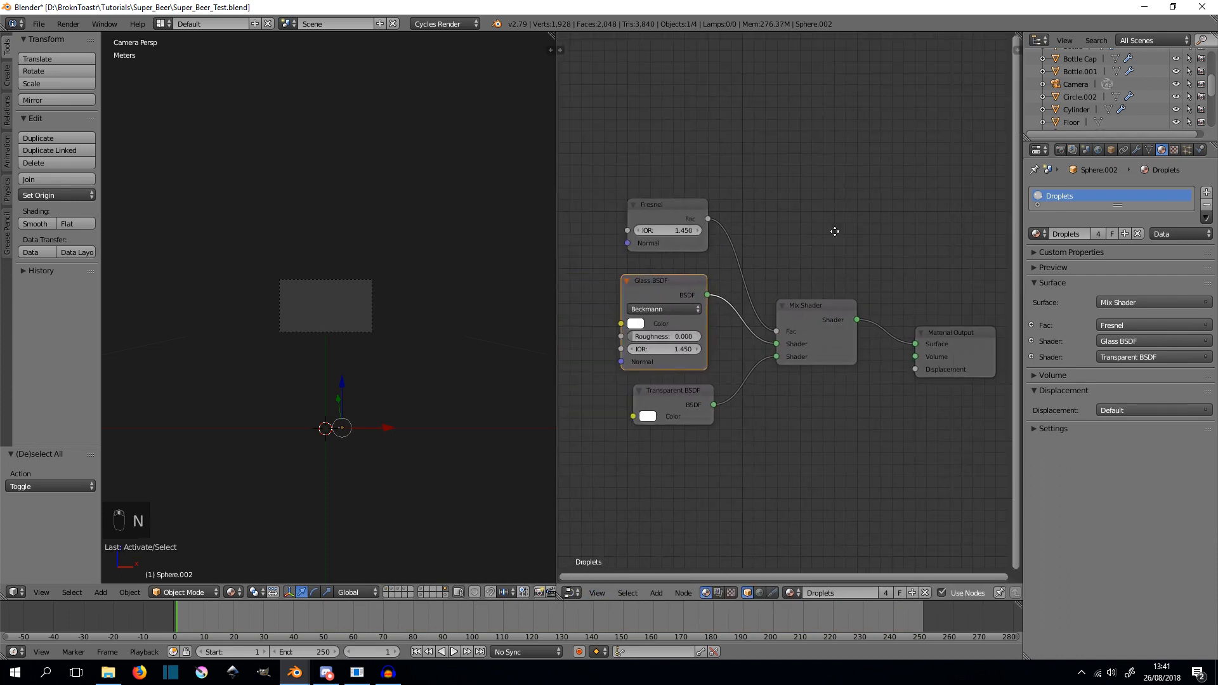
# - Arrange the Glass, Transparent and Fresnel nodes of the Droplets material and merge the two areas back into a single 3D view
pyautogui.moveTo(834, 231); pyautogui.dragTo(816, 257, button='middle')
pyautogui.moveTo(653, 321); pyautogui.dragTo(663, 323)
pyautogui.click(654, 429)
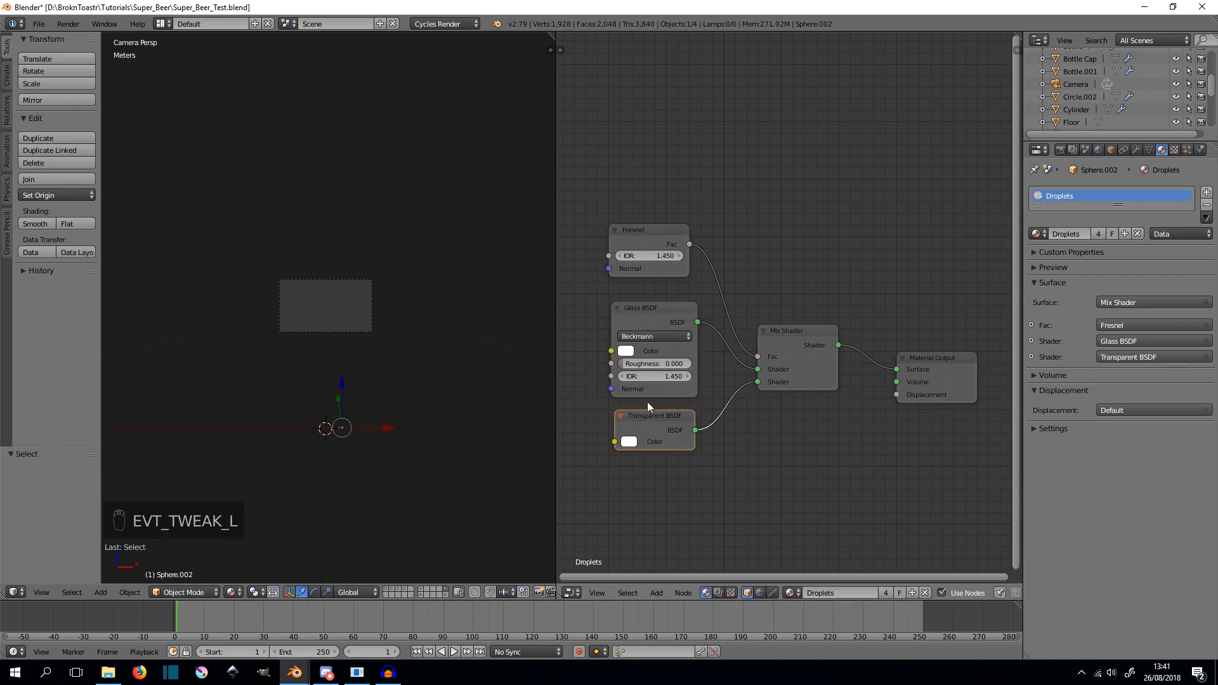
pyautogui.moveTo(650, 233)
pyautogui.mouseDown()
pyautogui.moveTo(687, 222)
pyautogui.moveTo(657, 217)
pyautogui.mouseUp()
pyautogui.moveTo(552, 36); pyautogui.dragTo(642, 288)
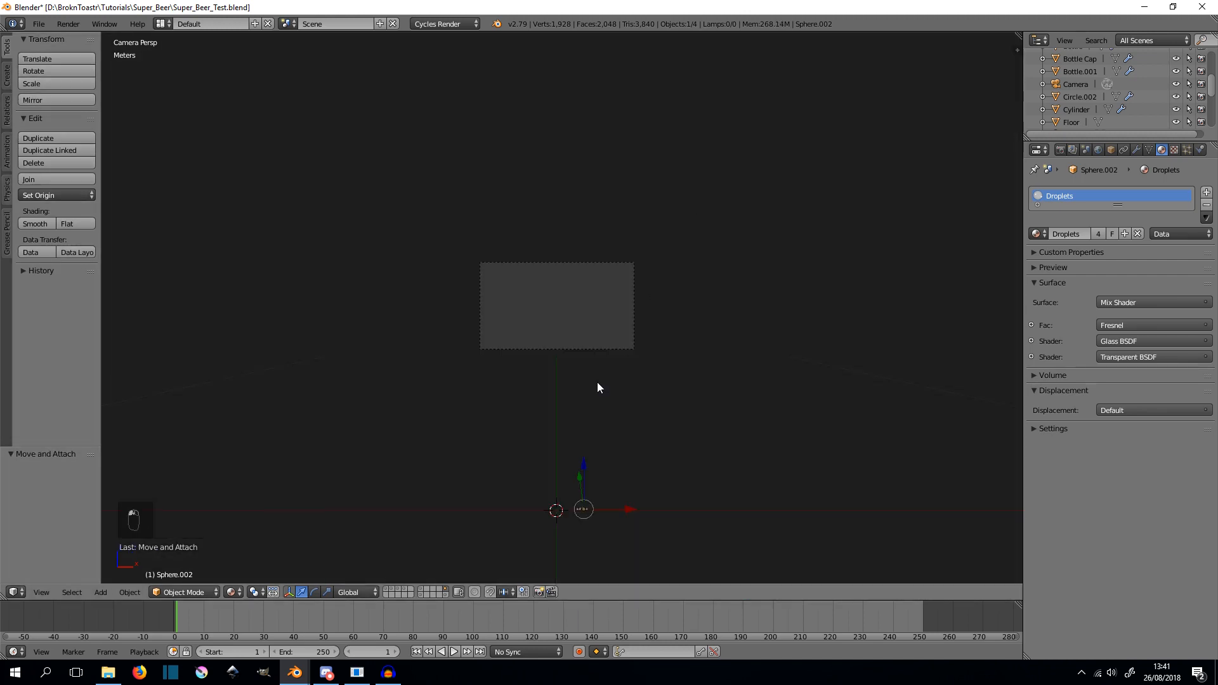
pyautogui.press('KP_1')
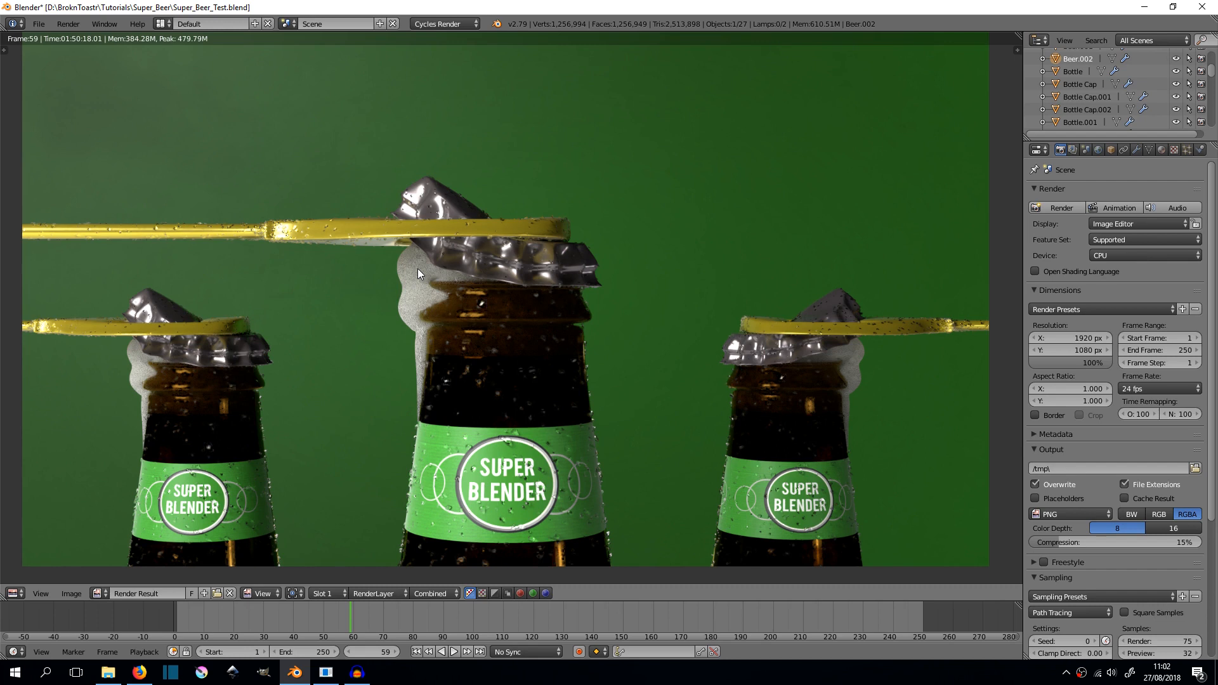
# - Switch to GIMP, open the render Test_Render_Super_12 from the file explorer and inspect it up close
pyautogui.click(263, 672)
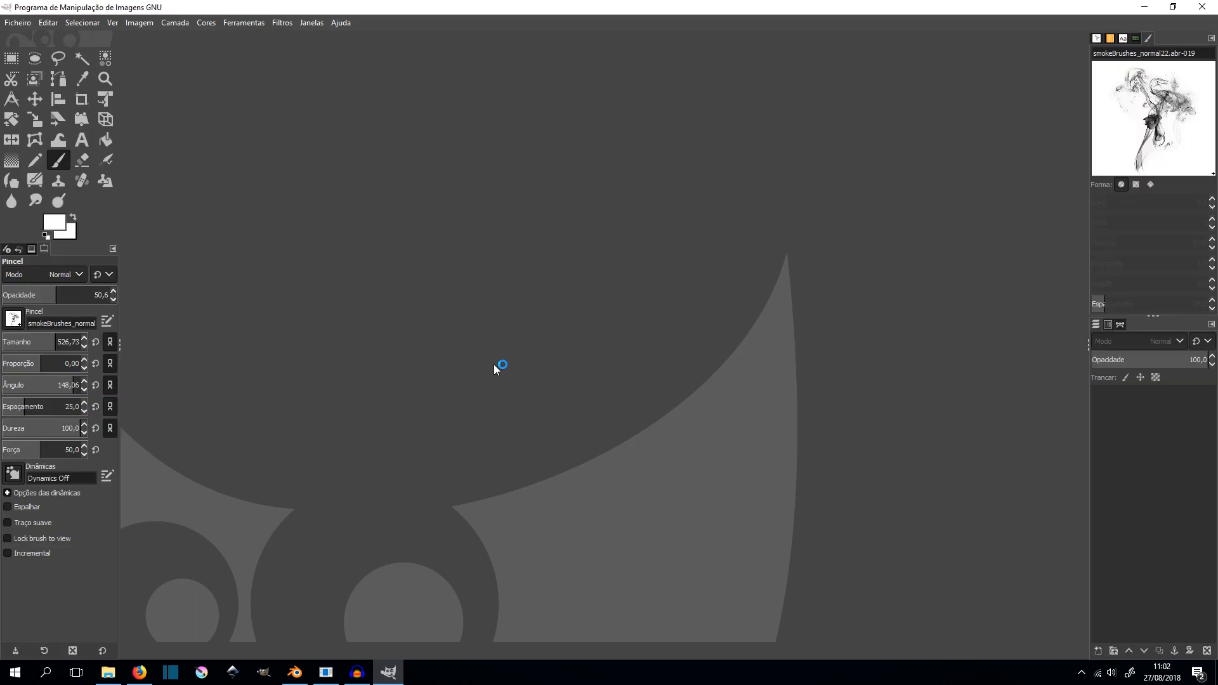
pyautogui.click(118, 670)
pyautogui.moveTo(282, 251); pyautogui.dragTo(590, 323)
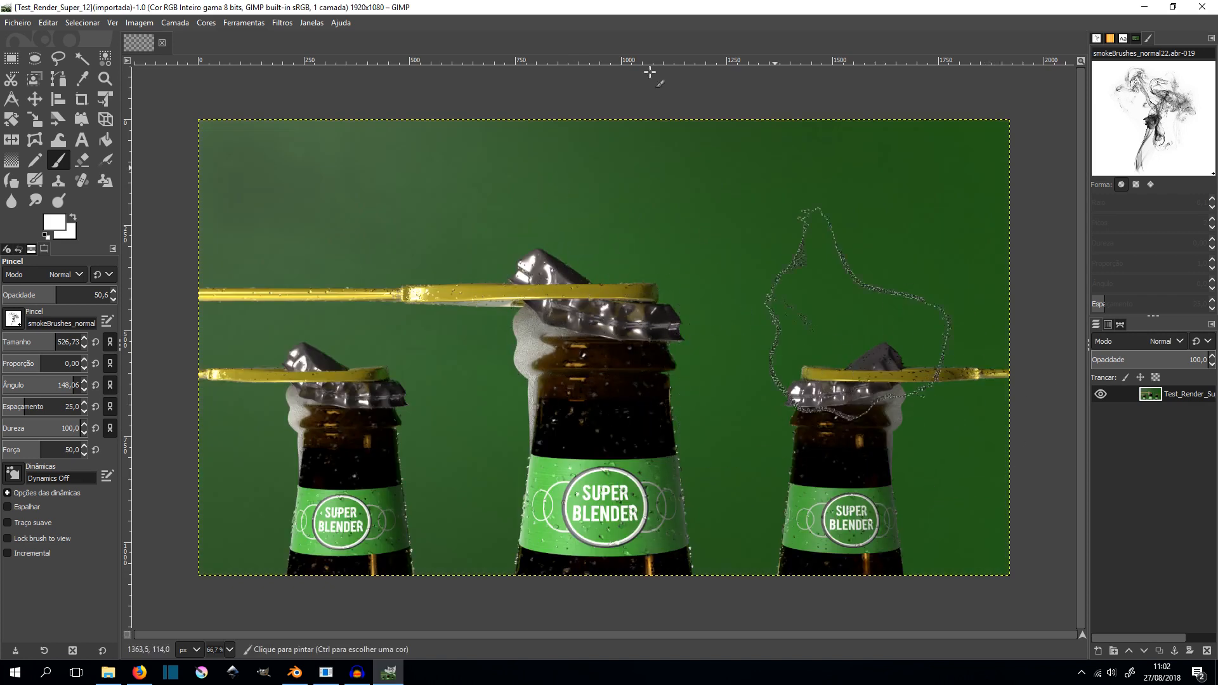
pyautogui.keyDown('ctrl'); pyautogui.scroll(2, 651, 359); pyautogui.keyUp('ctrl')
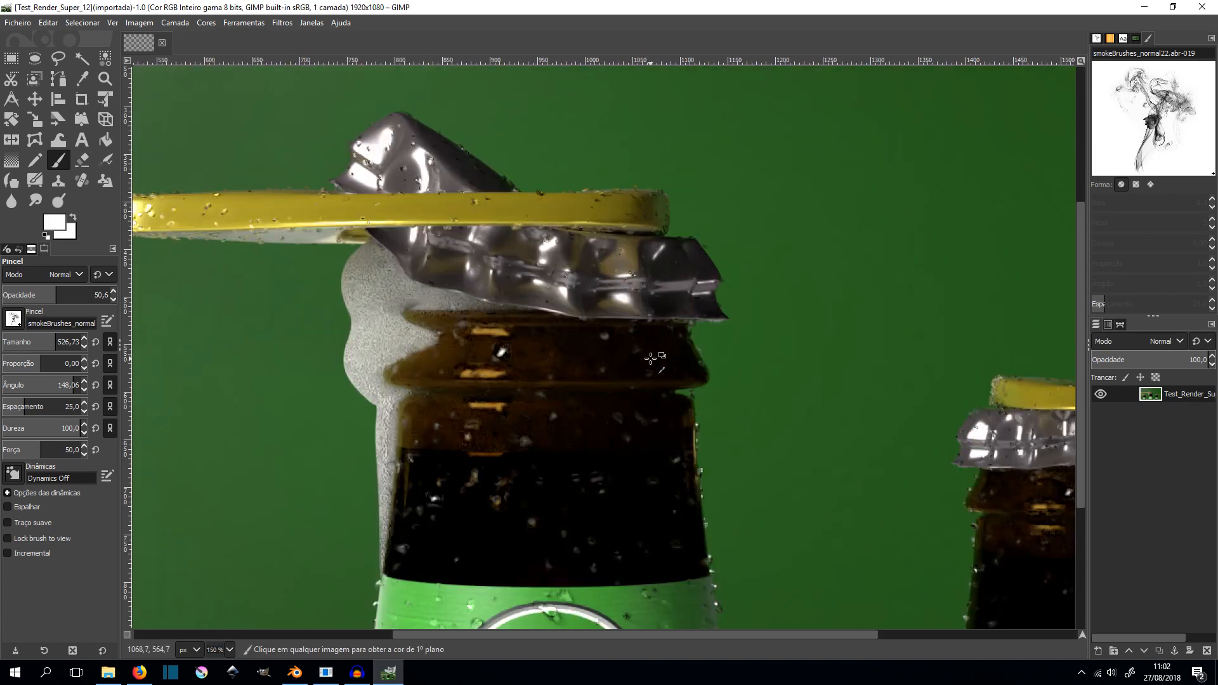
pyautogui.keyDown('ctrl'); pyautogui.scroll(-1, 651, 358); pyautogui.keyUp('ctrl')
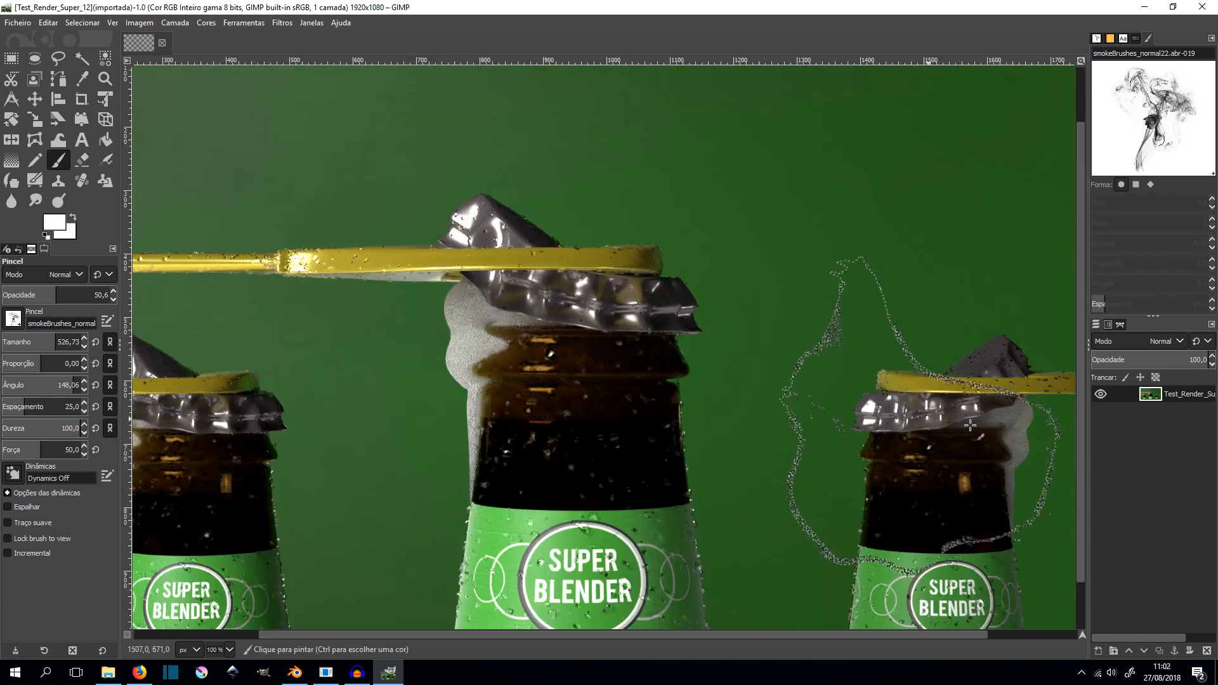
# - Duplicate the render layer
pyautogui.rightClick(1170, 391)
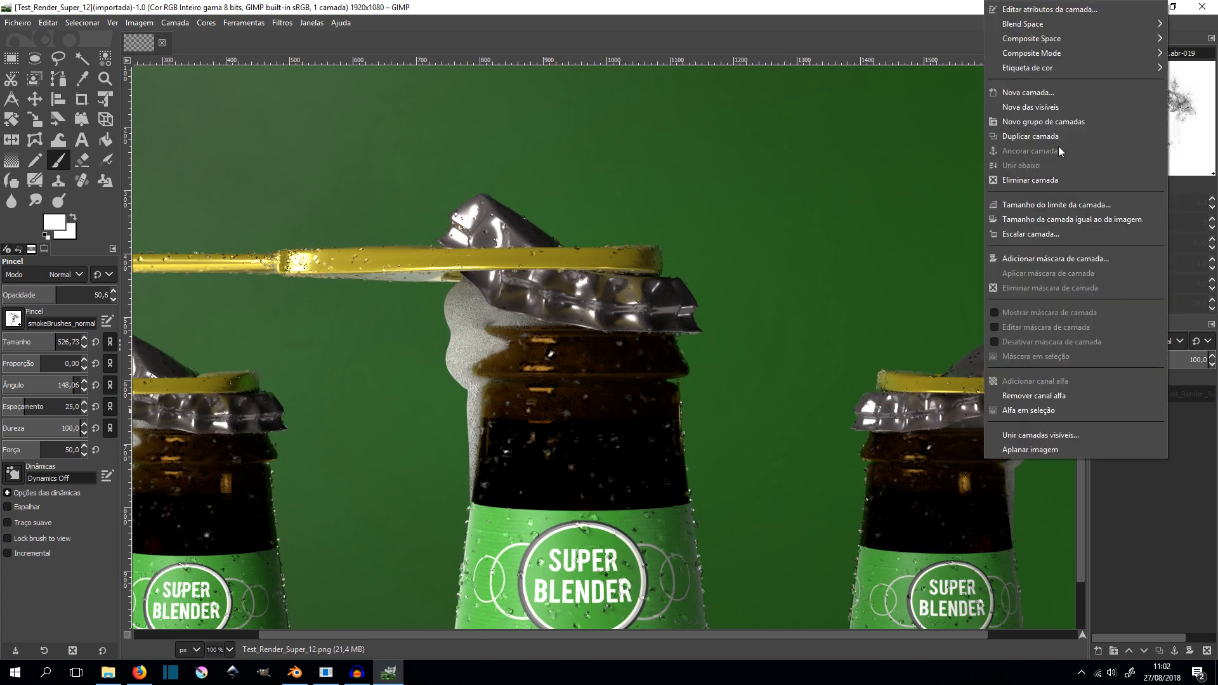
pyautogui.click(1040, 135)
pyautogui.click(1047, 427)
pyautogui.keyDown('ctrl'); pyautogui.scroll(-1, 799, 337); pyautogui.keyUp('ctrl')
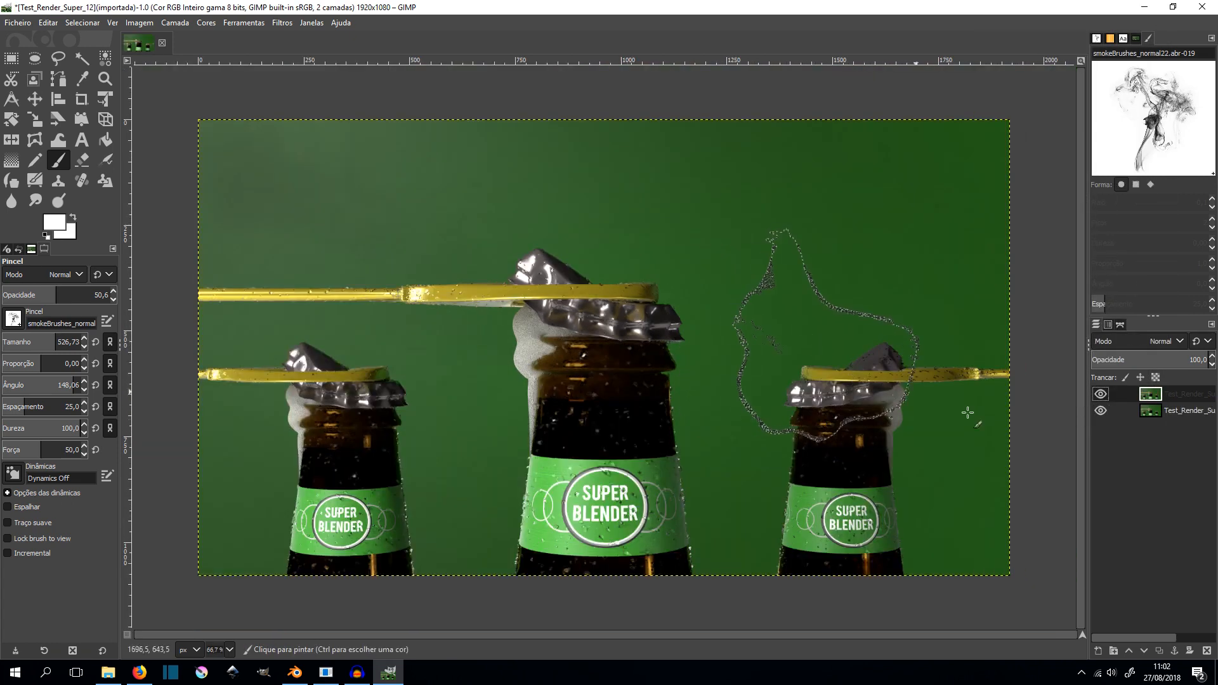
# - Add a transparent 1920 × 1080 px layer named Camada directly above the lower render layer
pyautogui.click(1162, 413)
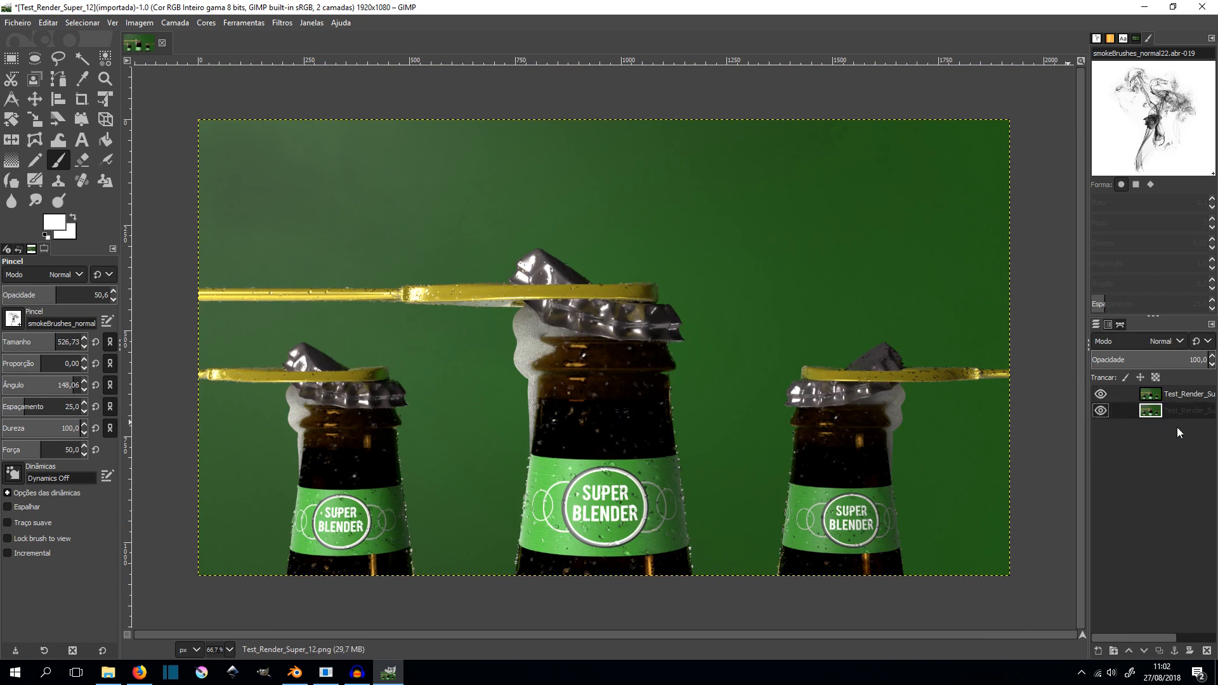
pyautogui.rightClick(1169, 444)
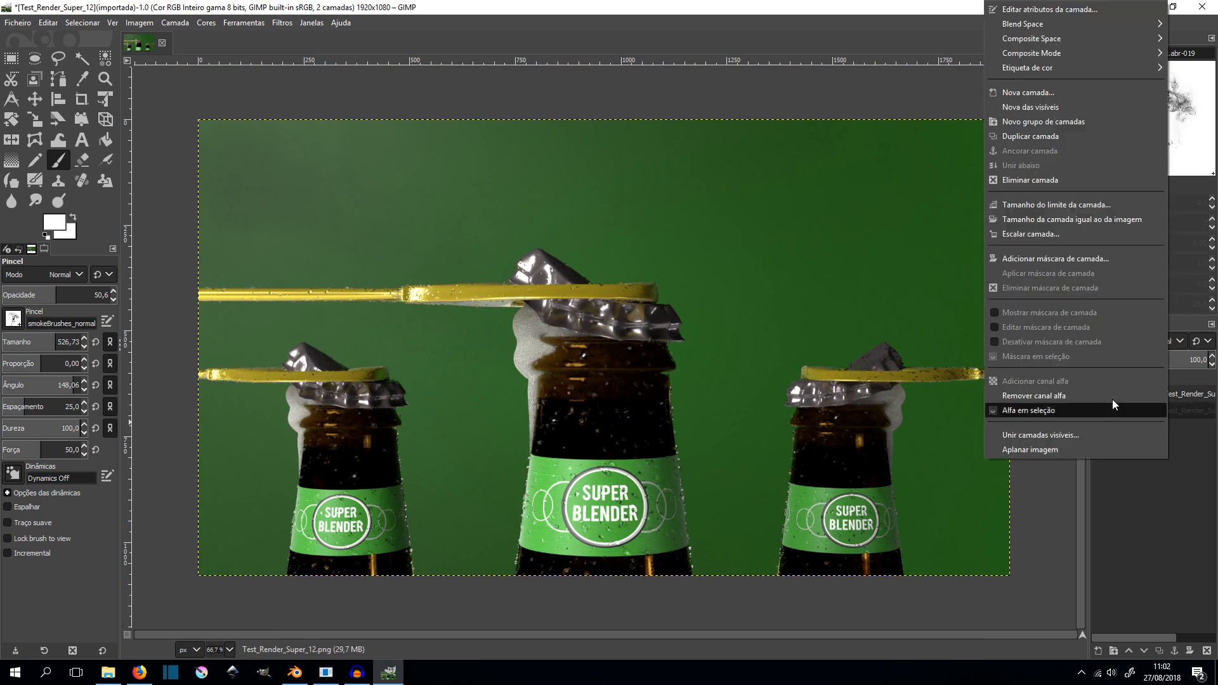
pyautogui.click(1030, 93)
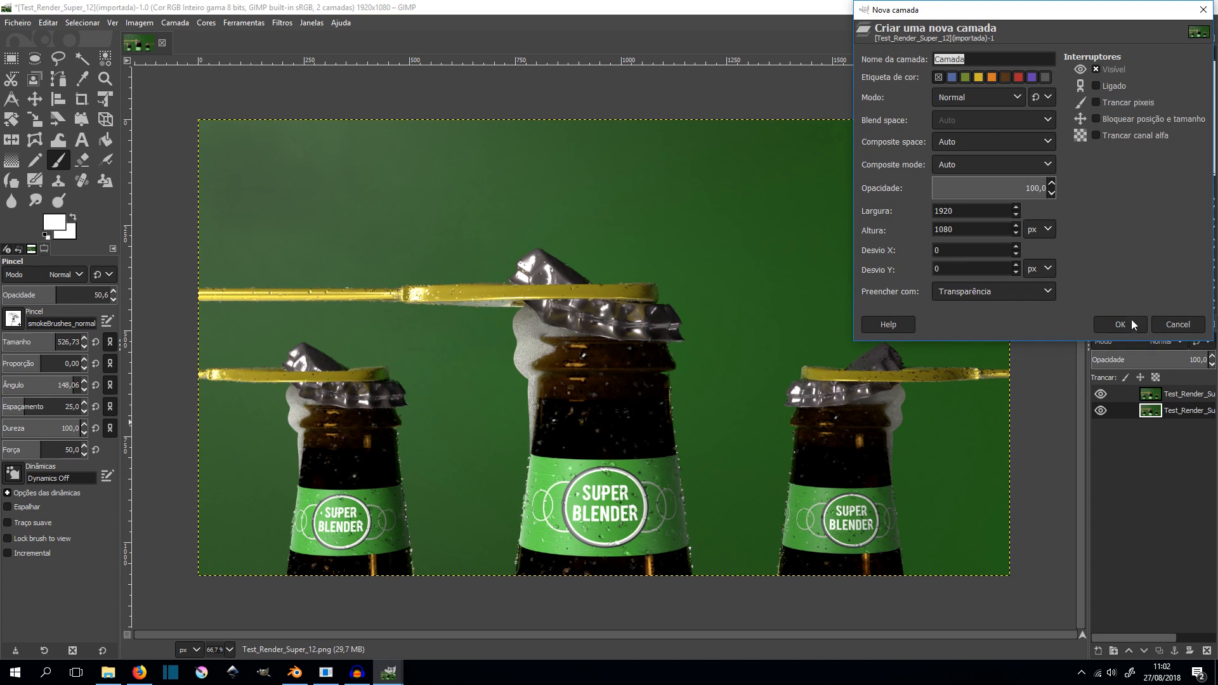
pyautogui.click(1120, 324)
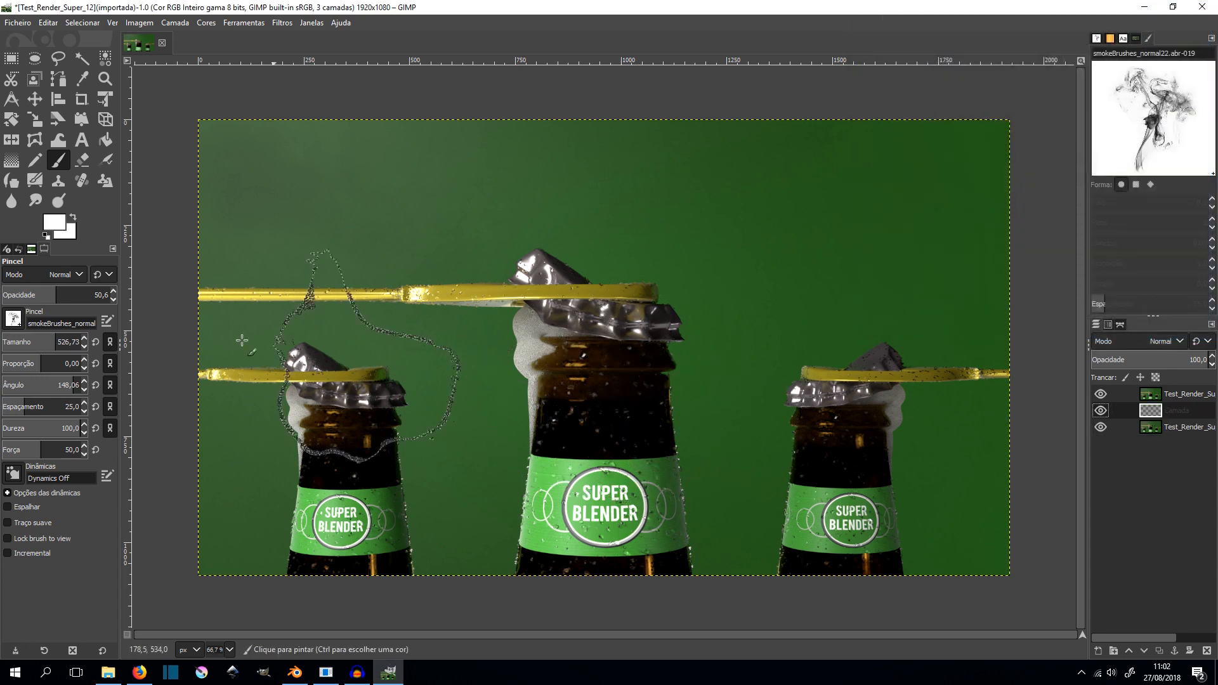
# - Switch to the browser and review the 22 Normal Smoke Brushes page, including its usage terms
pyautogui.click(140, 672)
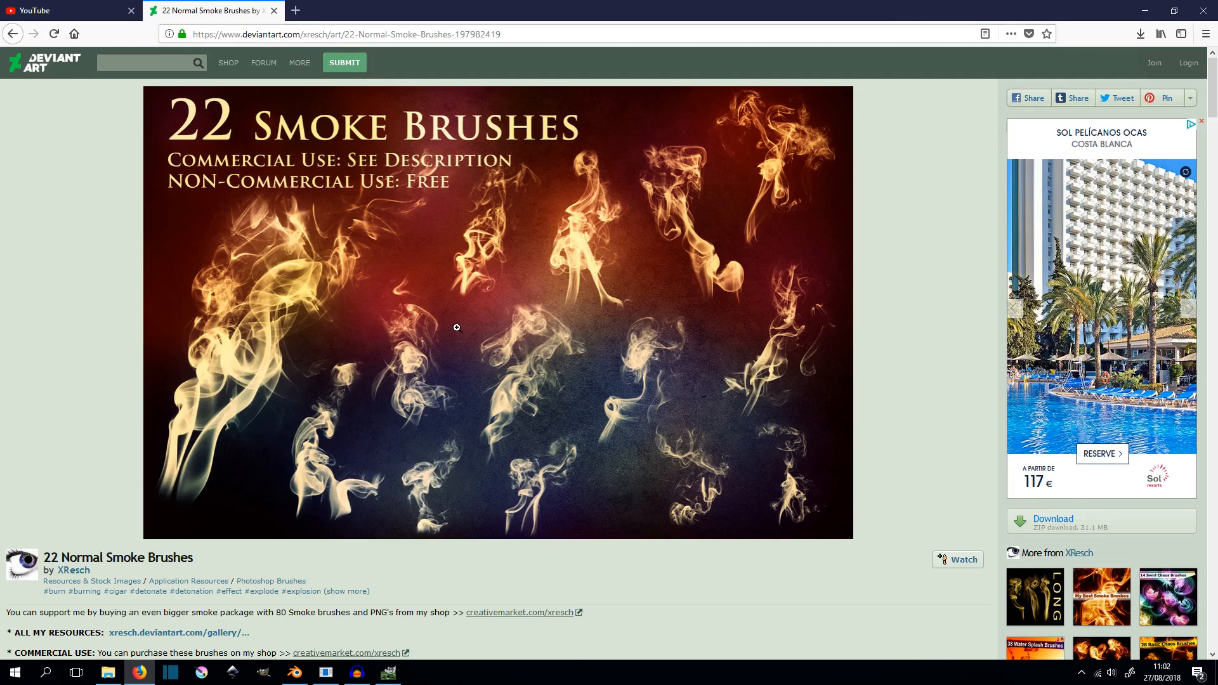
pyautogui.scroll(-5, 453, 352)
pyautogui.scroll(-9, 453, 352)
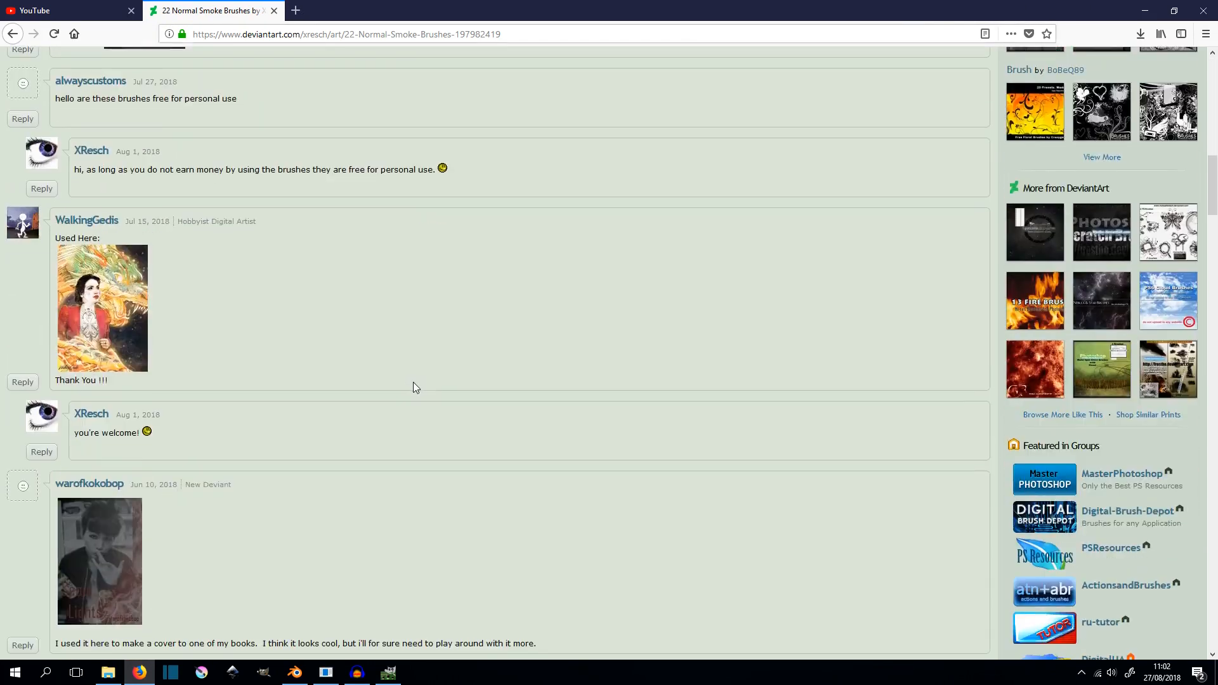
pyautogui.moveTo(1211, 184); pyautogui.dragTo(1213, 76)
pyautogui.scroll(-5, 734, 274)
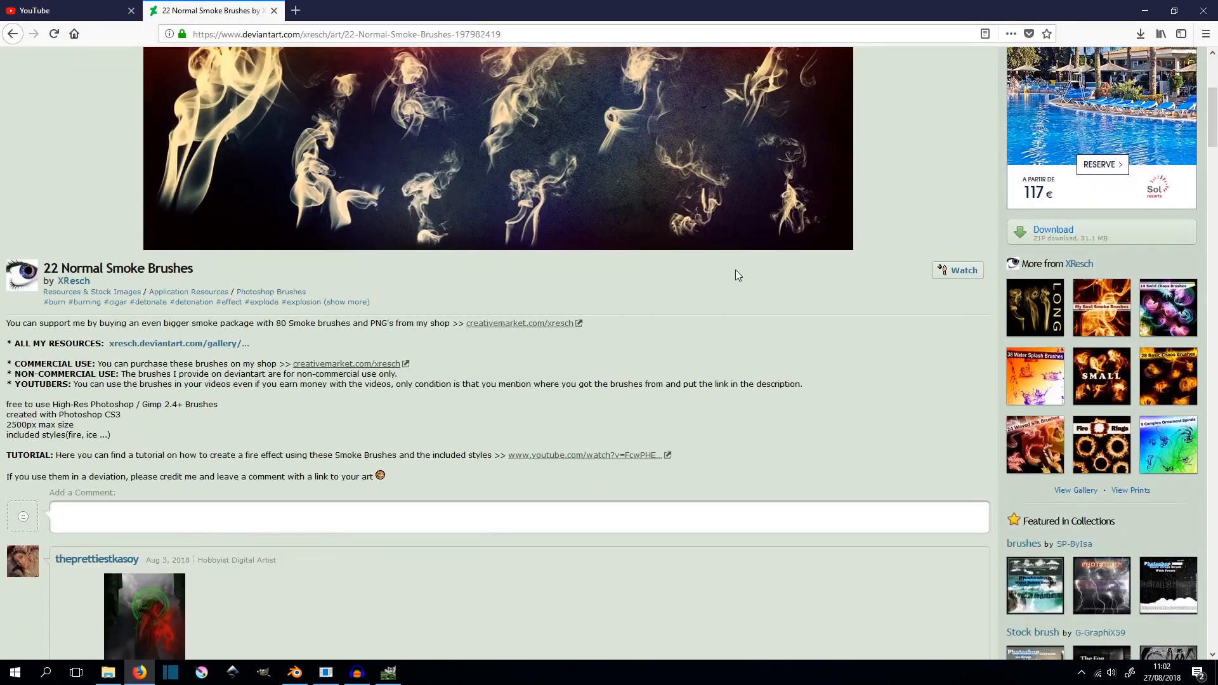
pyautogui.scroll(5, 736, 269)
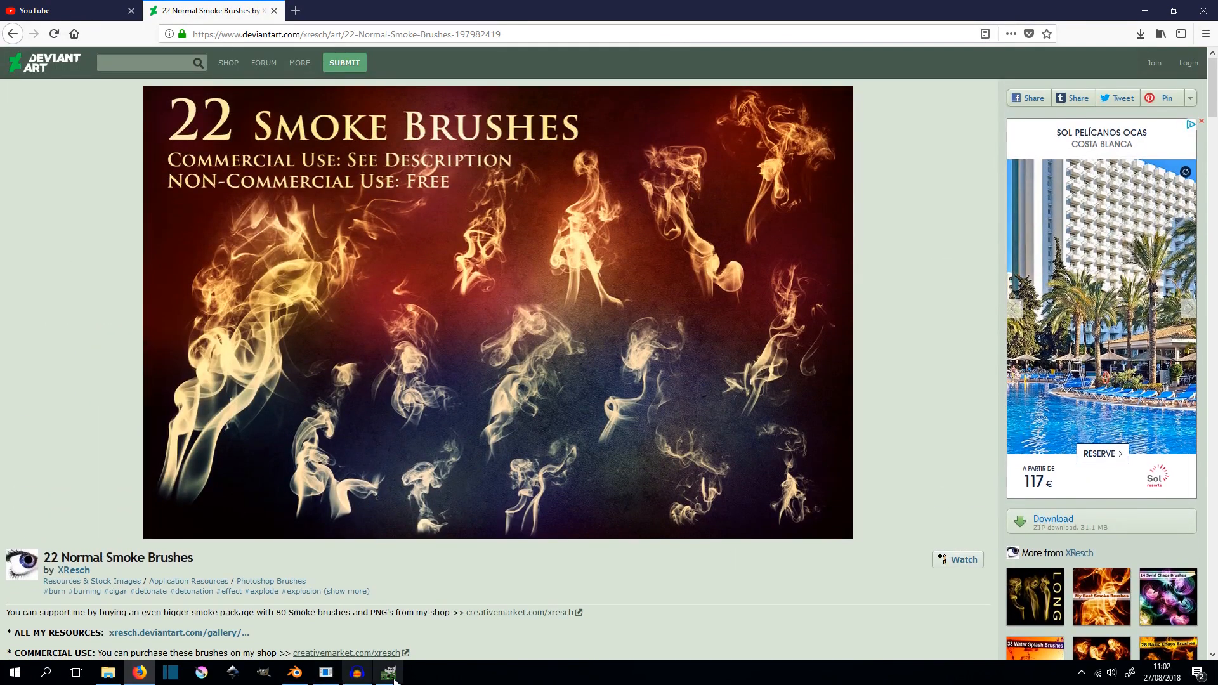
# - Return to GIMP, hide the upper render layer and choose the smoke brush smokeBrushes_normal22.abr-009
pyautogui.click(389, 673)
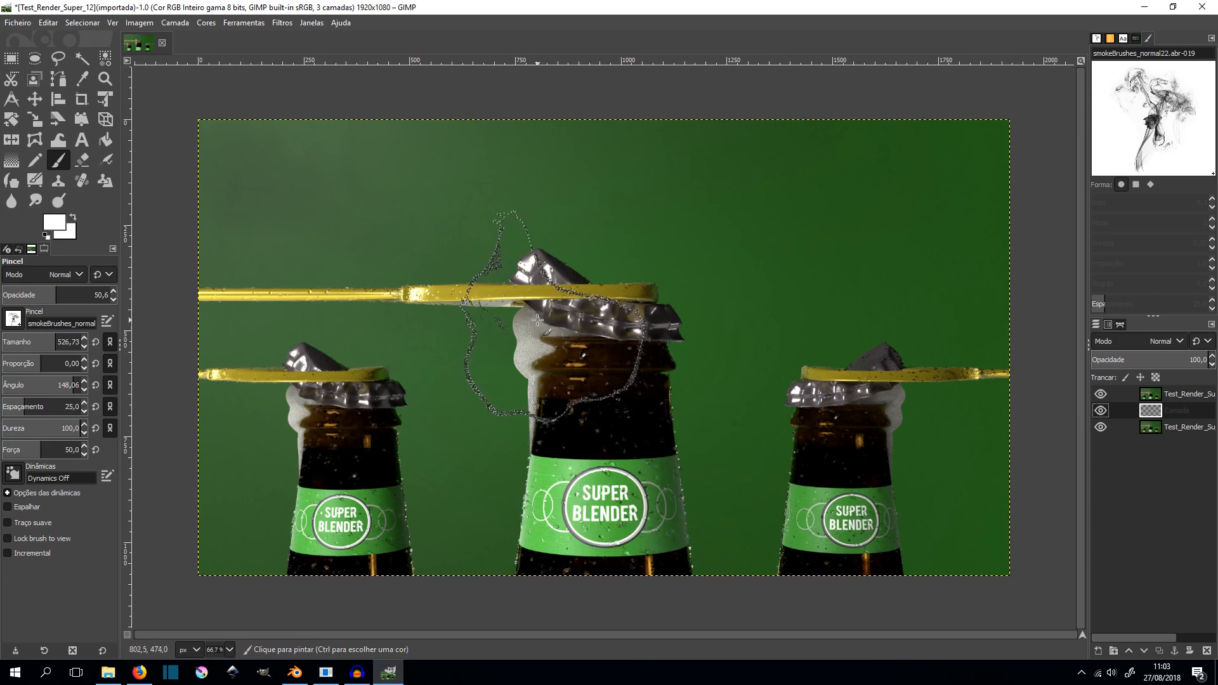
pyautogui.keyDown('ctrl'); pyautogui.scroll(2, 457, 326); pyautogui.keyUp('ctrl')
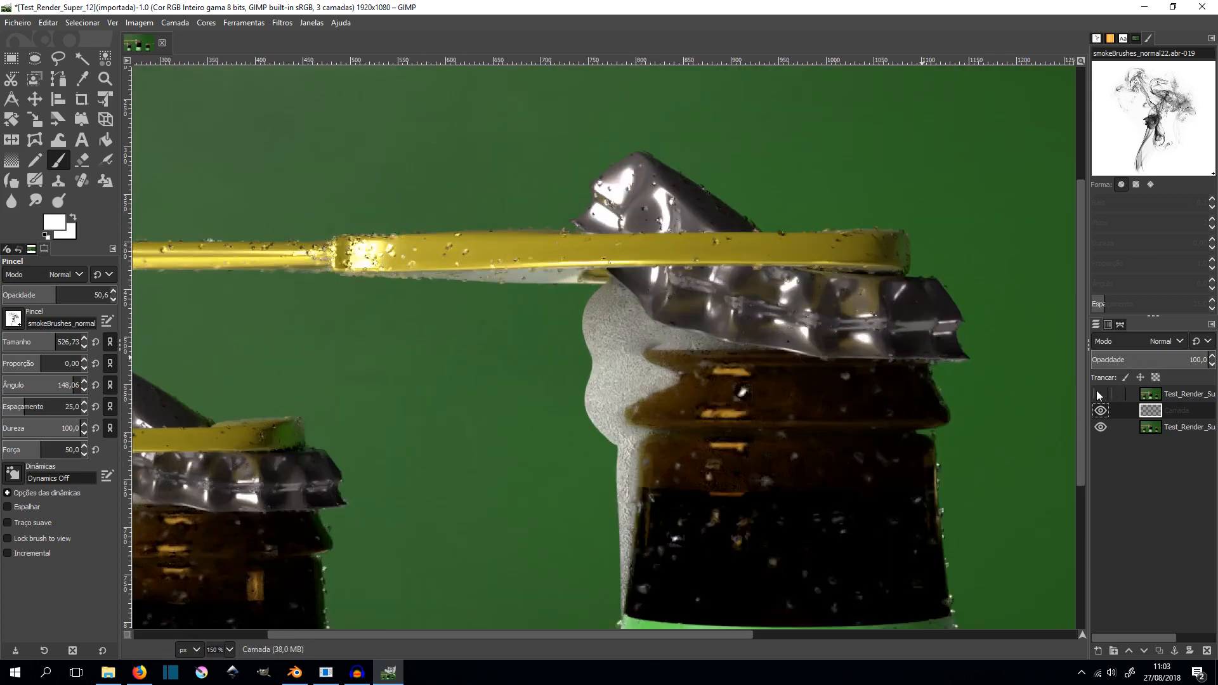
pyautogui.click(14, 319)
pyautogui.click(67, 418)
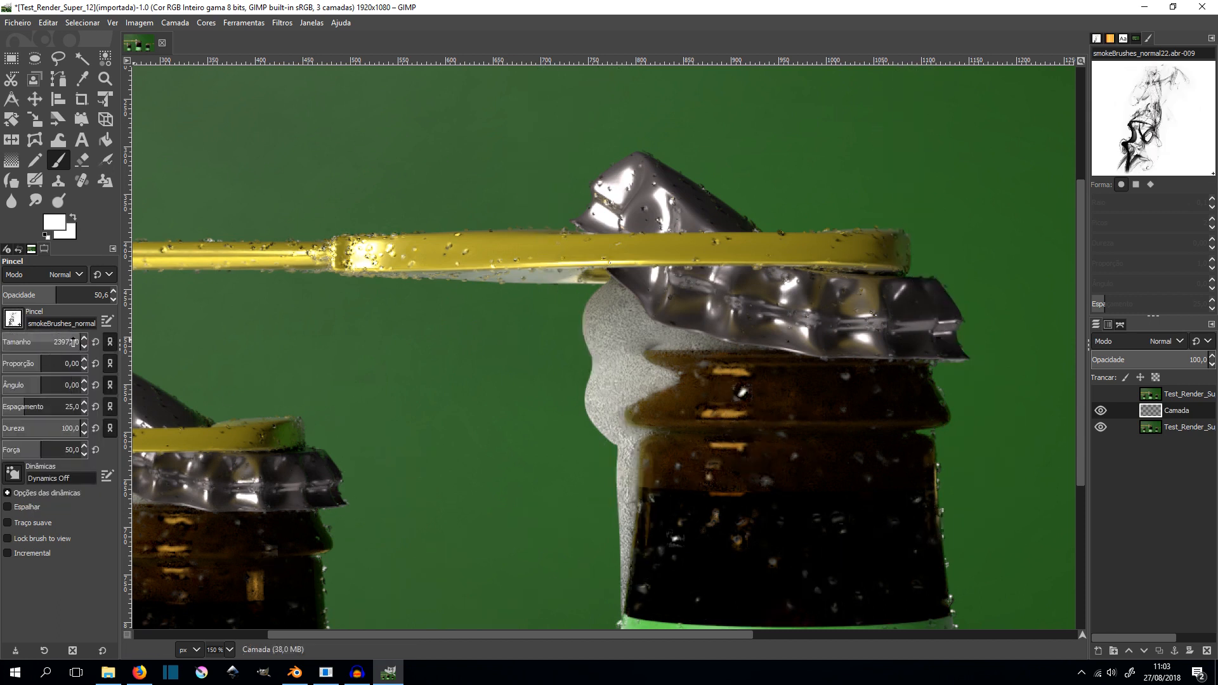
# - Set the brush size to 455.27 and angle to 110.32, and stamp white smoke beside the middle bottle's foam
pyautogui.keyDown('ctrl'); pyautogui.scroll(-1, 482, 332); pyautogui.keyUp('ctrl')
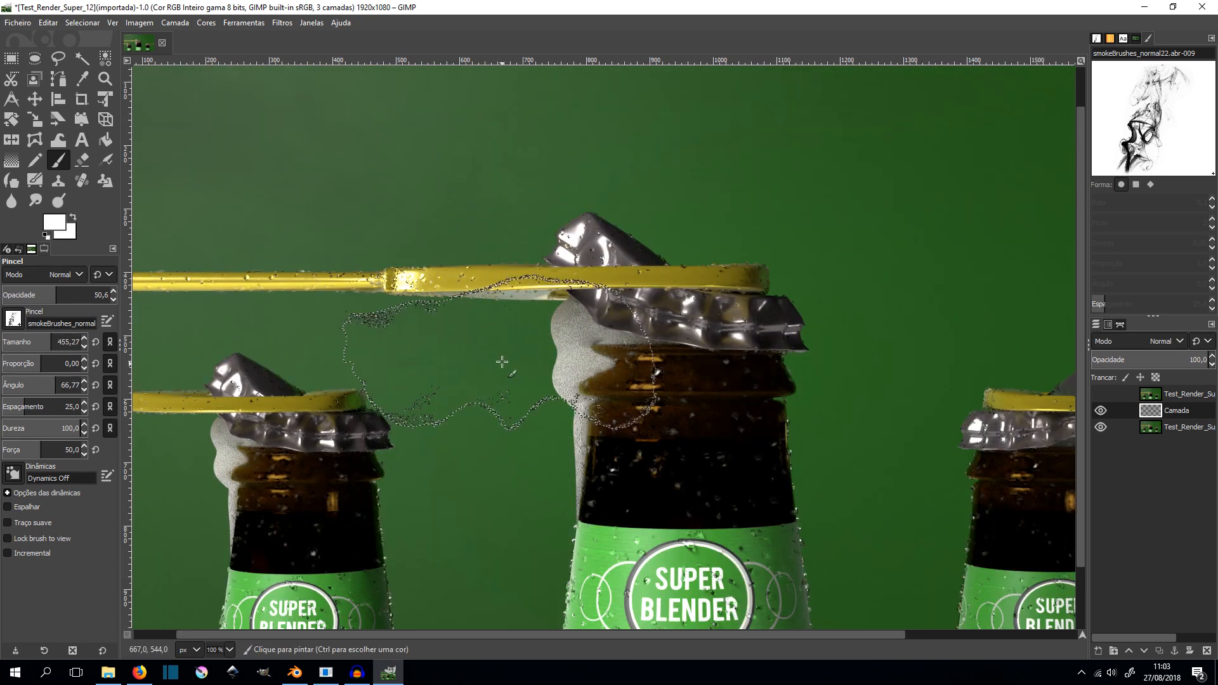
pyautogui.moveTo(64, 384); pyautogui.dragTo(65, 385)
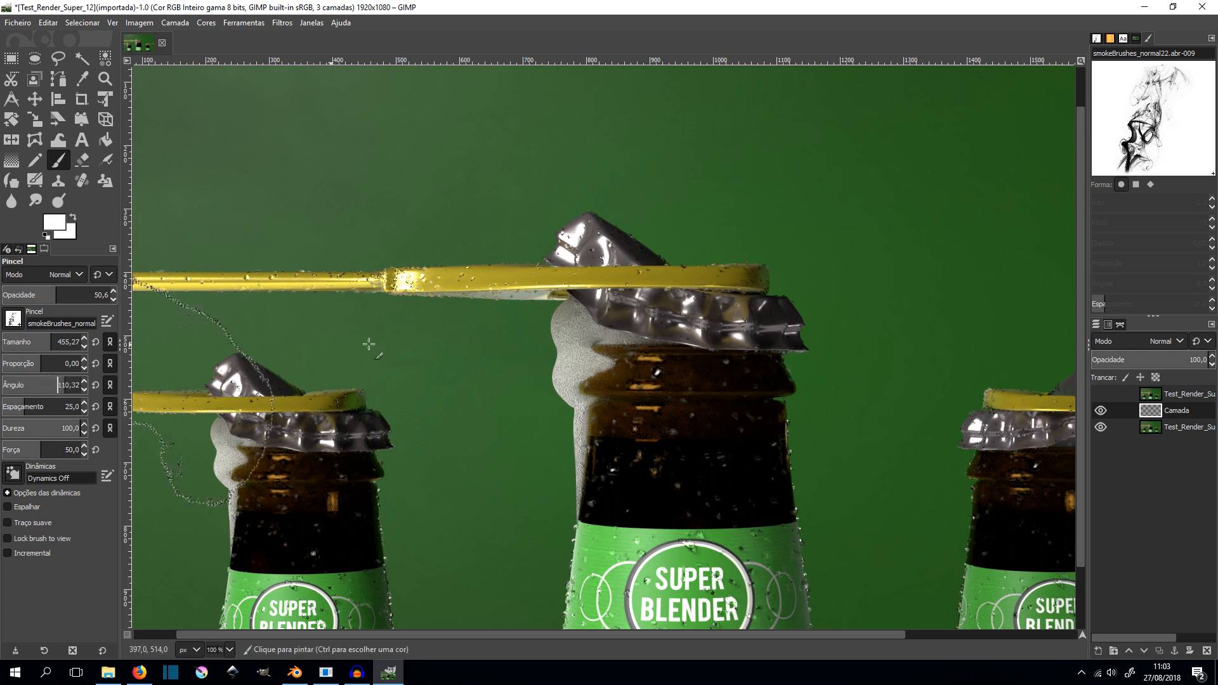
pyautogui.click(475, 290)
pyautogui.keyDown('ctrl'); pyautogui.scroll(-2, 676, 289); pyautogui.keyUp('ctrl')
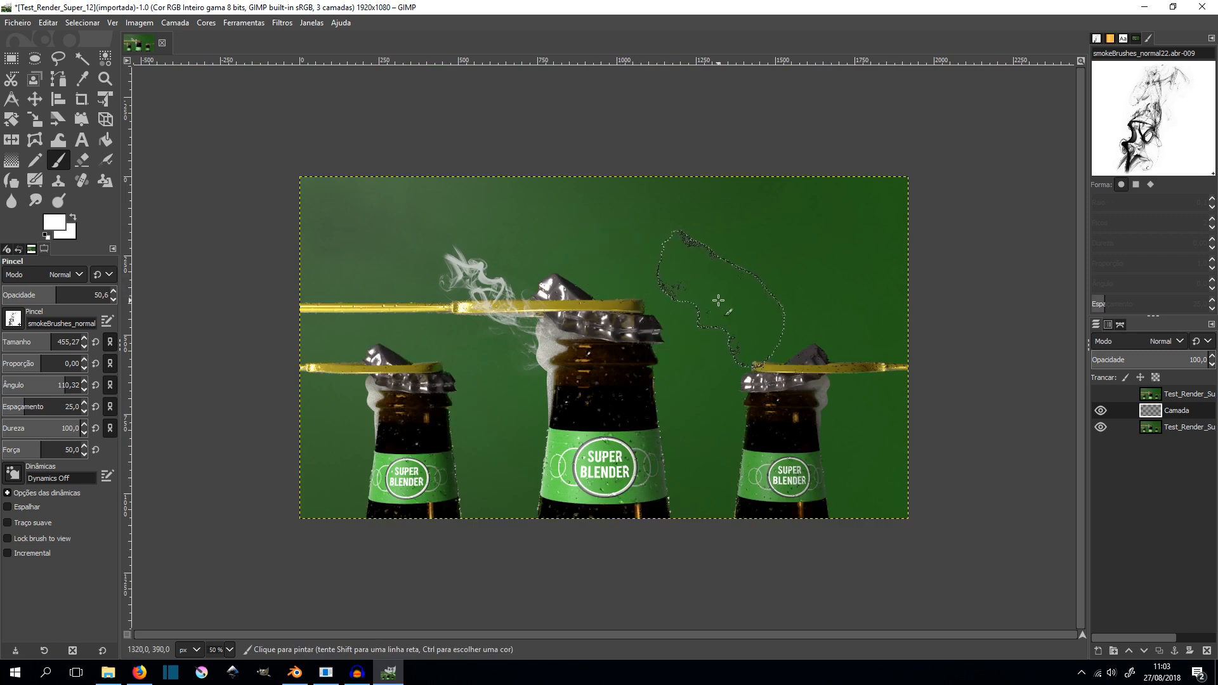
# - Choose the smoke brush smokeBrushes_normal22.abr-010 and set its size to 334.20
pyautogui.keyDown('ctrl'); pyautogui.scroll(2, 698, 291); pyautogui.keyUp('ctrl')
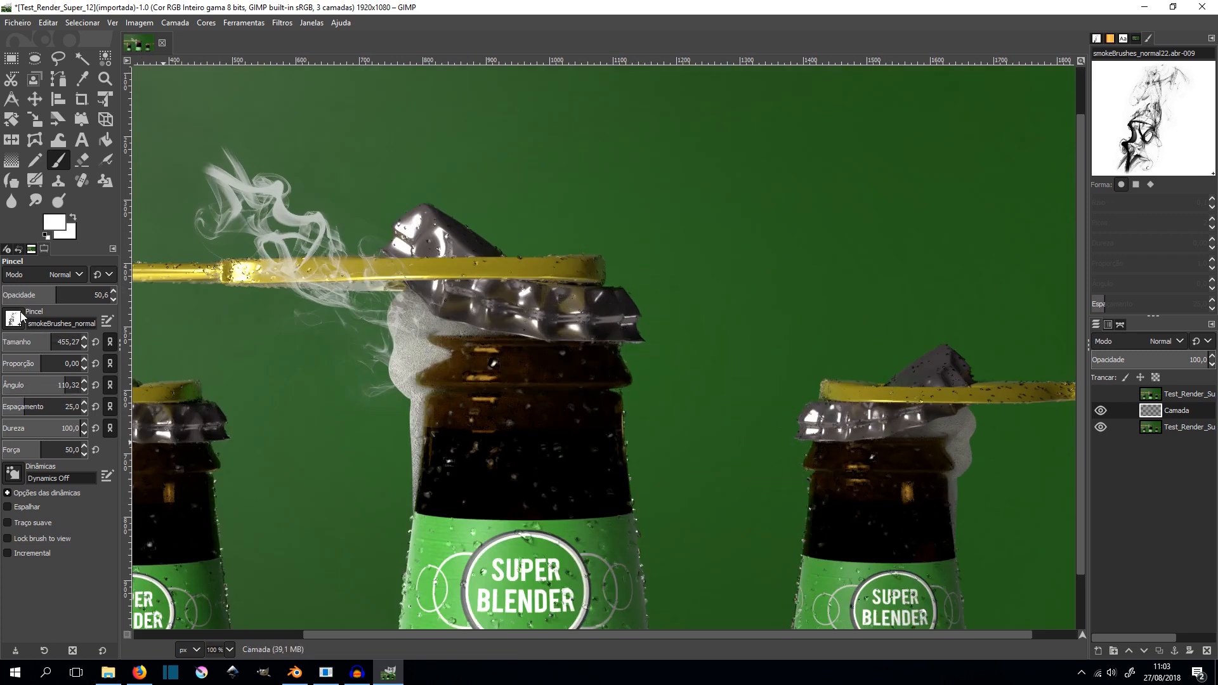
pyautogui.click(14, 319)
pyautogui.click(84, 476)
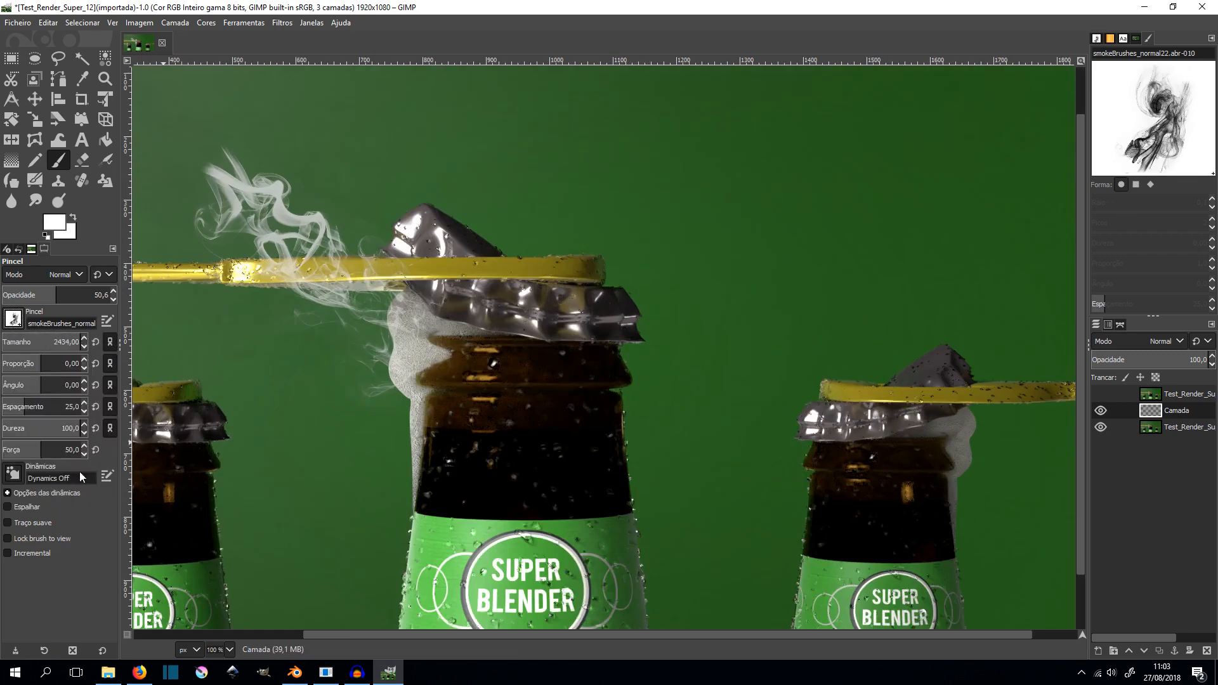
pyautogui.keyDown('ctrl'); pyautogui.scroll(-4, 702, 395); pyautogui.keyUp('ctrl')
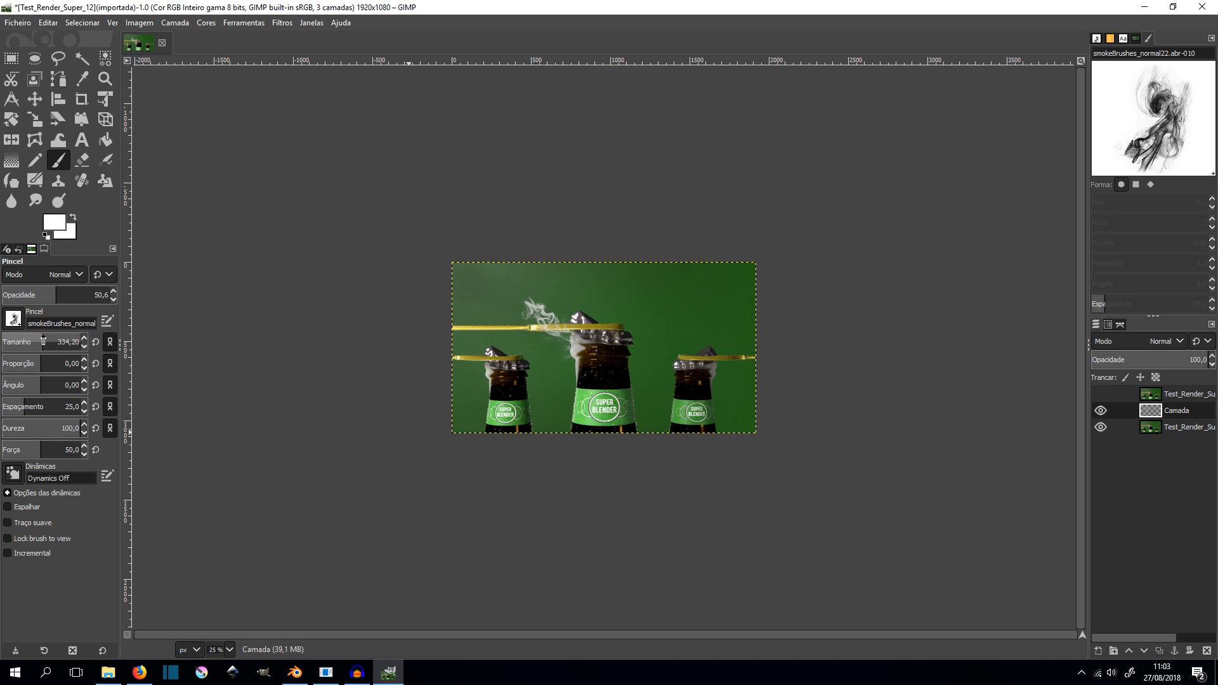
# - Try stamping smoke over the opener beside the right bottle's cap and undo the stamp
pyautogui.press('1')
pyautogui.moveTo(784, 399); pyautogui.dragTo(747, 379)
pyautogui.hotkey('ctrl', 'z')
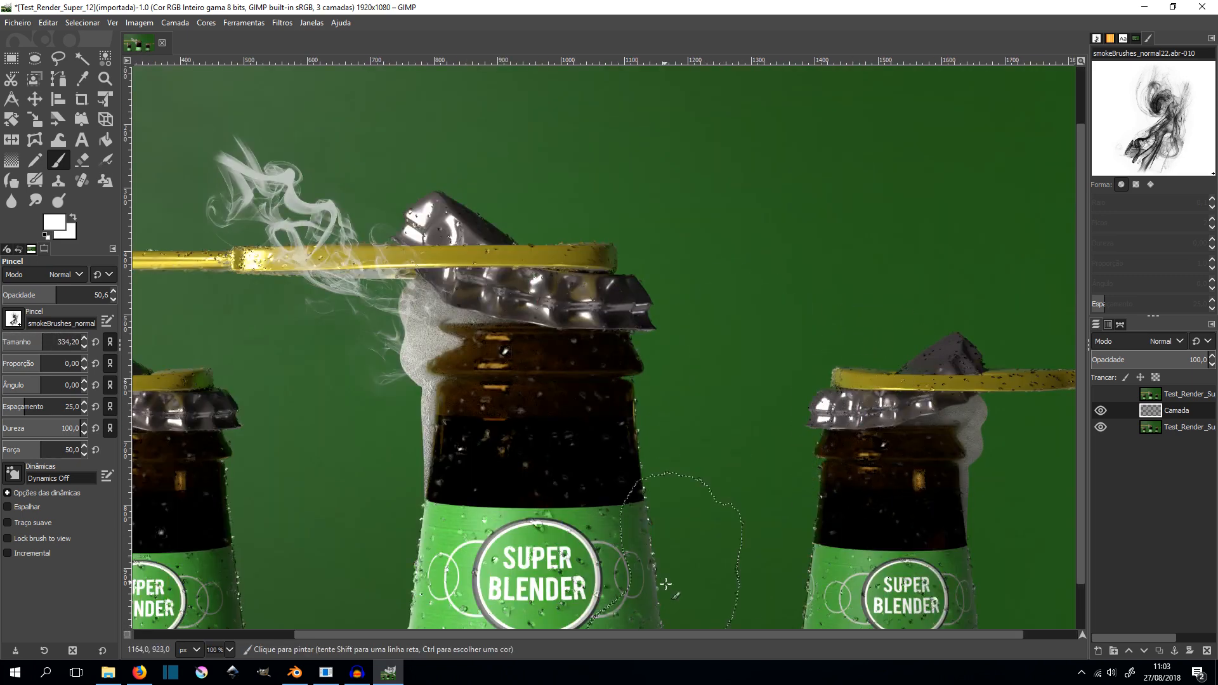
pyautogui.moveTo(695, 635); pyautogui.dragTo(755, 635)
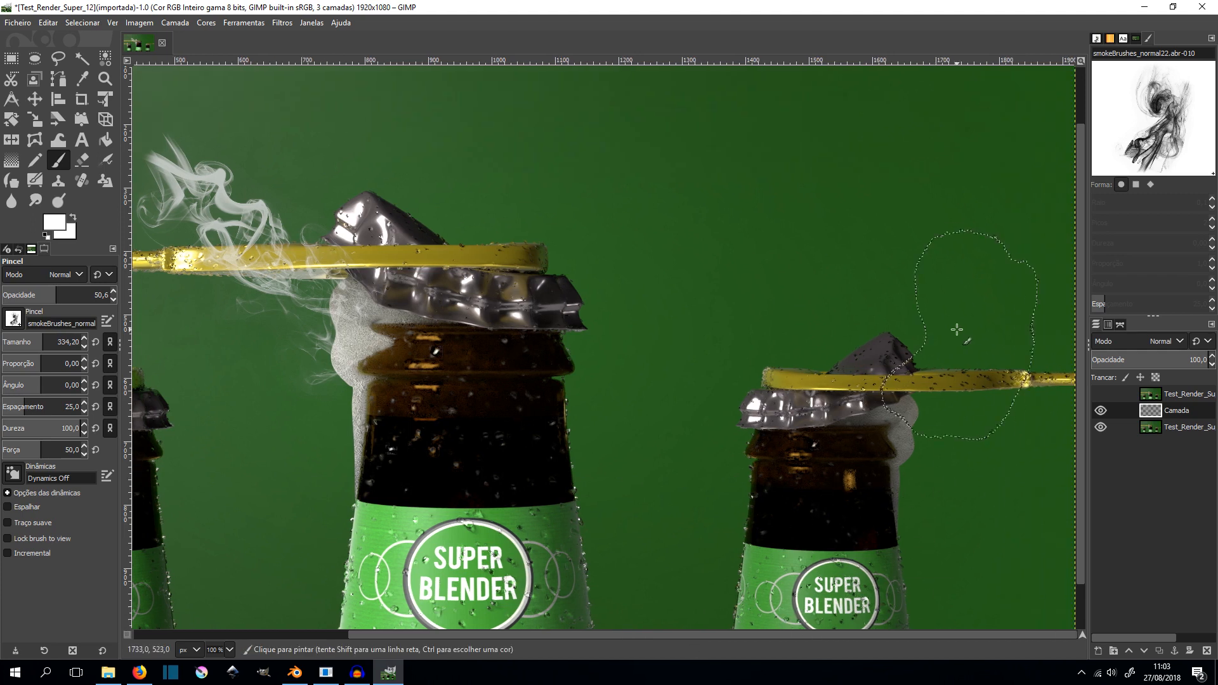
pyautogui.moveTo(953, 330); pyautogui.dragTo(1003, 467)
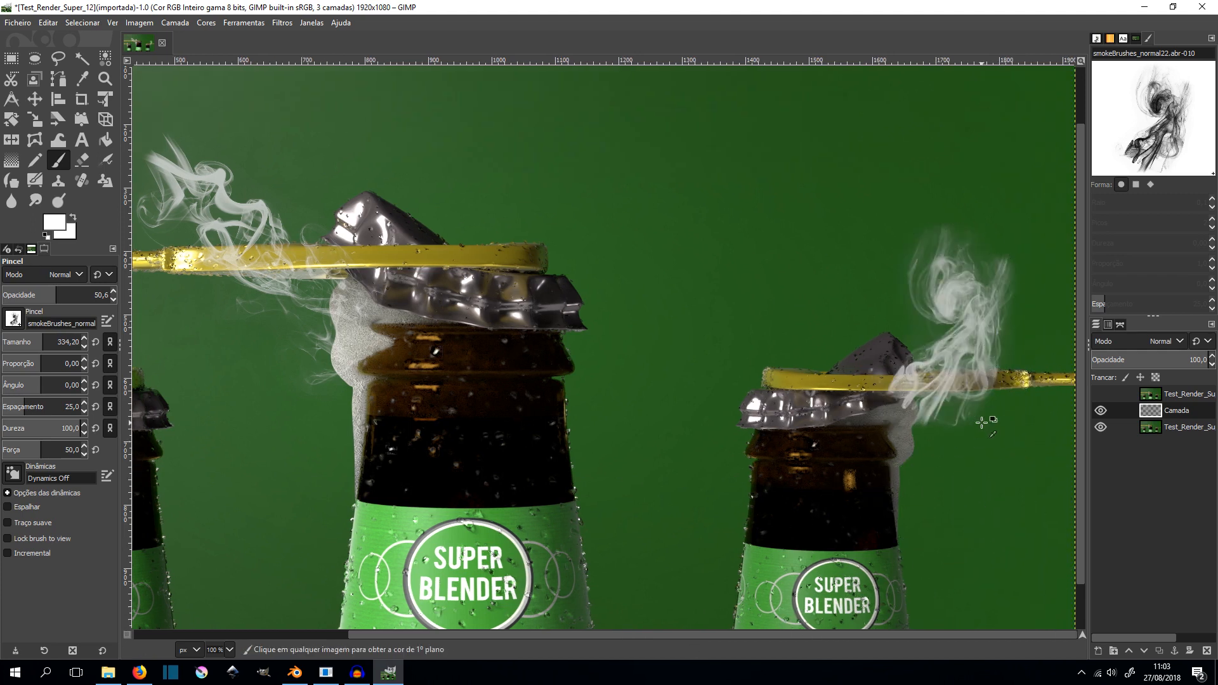
pyautogui.keyDown('ctrl'); pyautogui.scroll(-1, 1011, 421); pyautogui.keyUp('ctrl')
pyautogui.hotkey('ctrl', 'z')
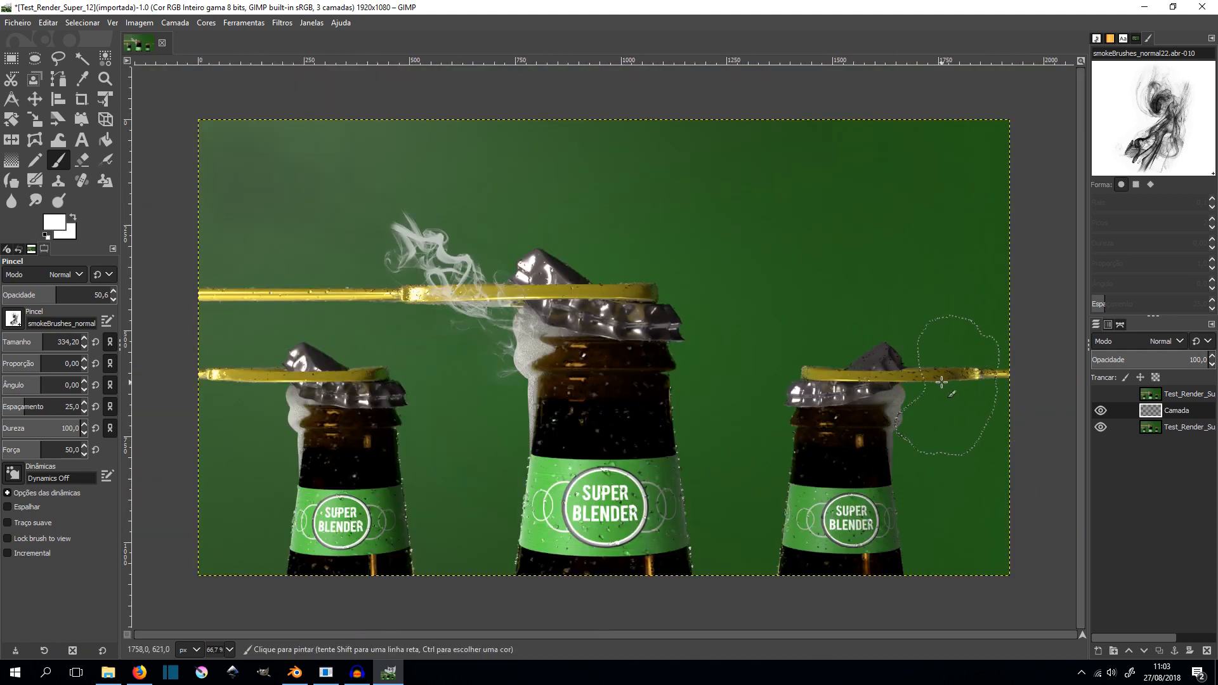
# - Stamp white smoke rising from the right bottle's foam beside its cap, replacing a first stamp placed too far out
pyautogui.click(928, 351)
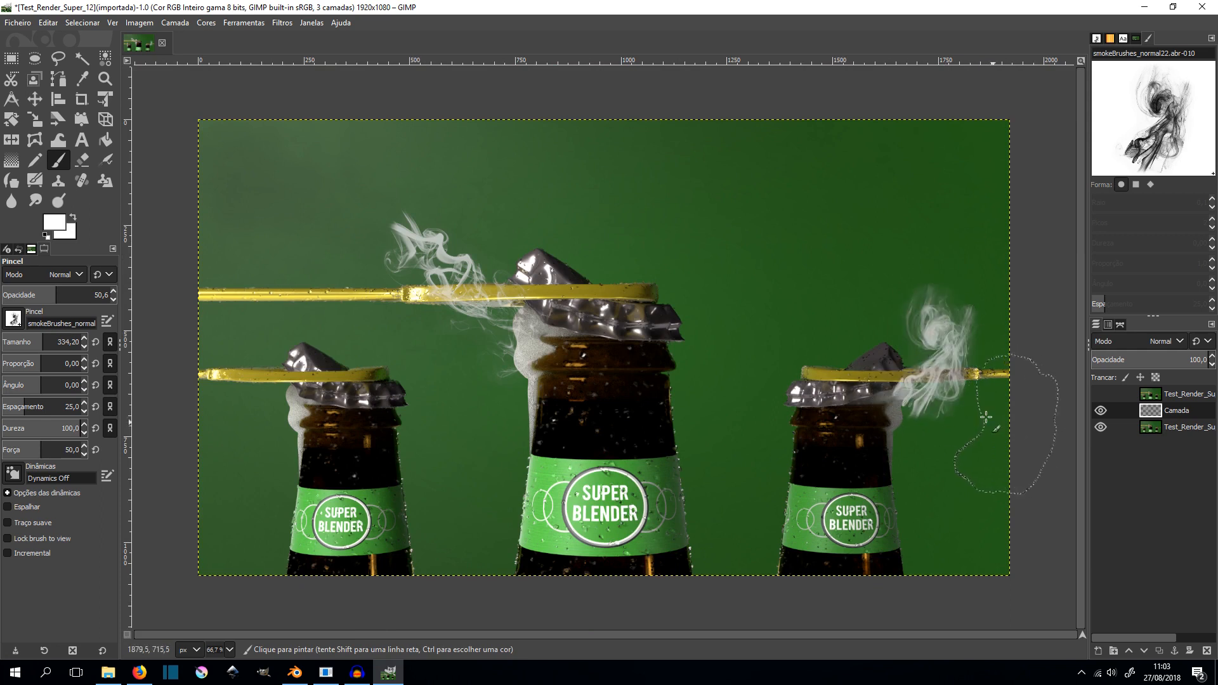
pyautogui.hotkey('ctrl', 'z')
pyautogui.click(906, 360)
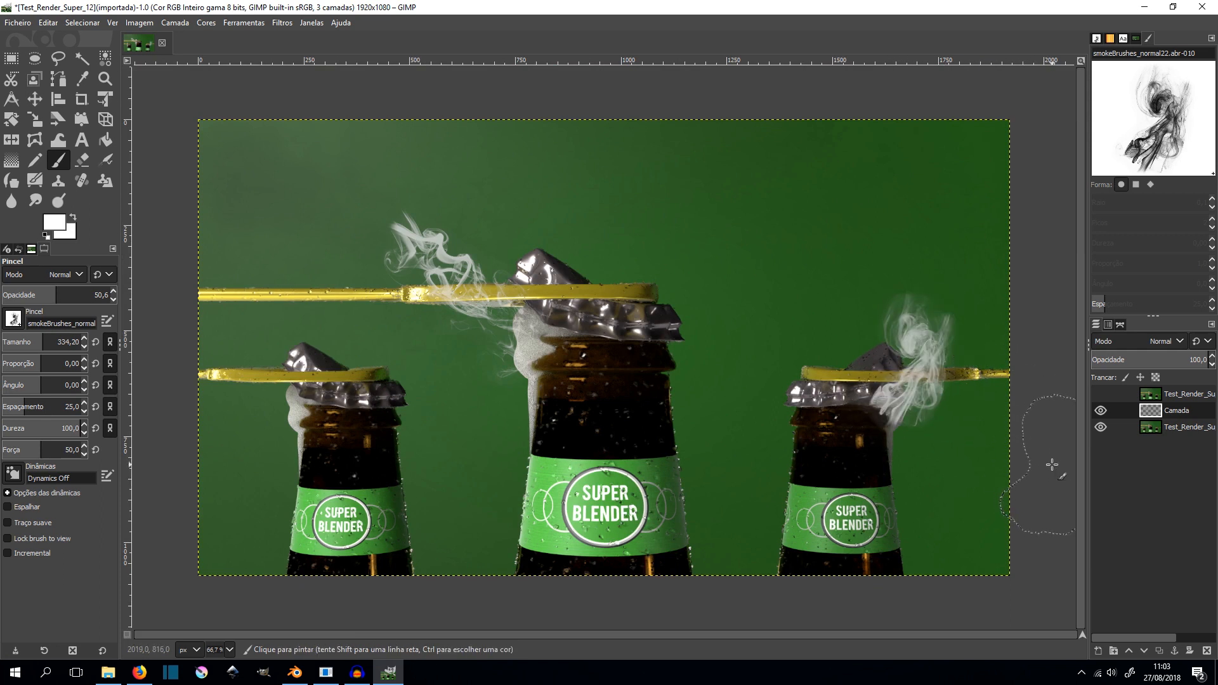
# - Undo the right bottle's smoke stamp, set the brush angle to 49.35, and stamp white smoke spreading outward from its foam
pyautogui.hotkey('ctrl', 'z')
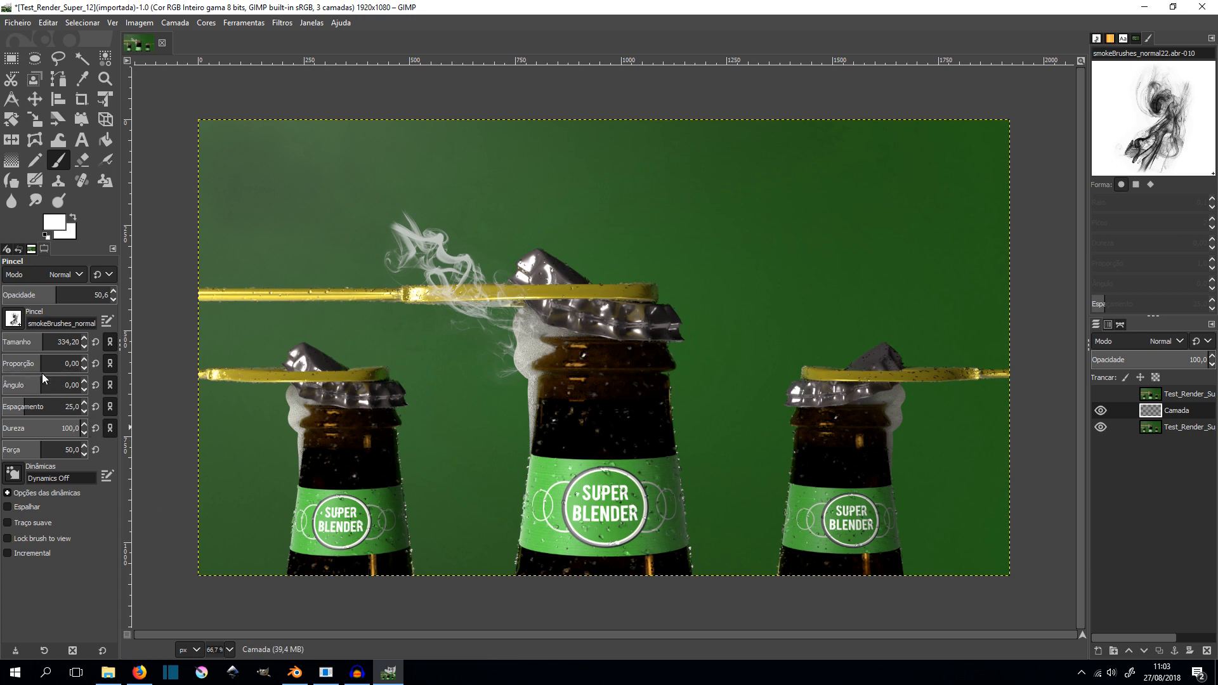
pyautogui.moveTo(49, 382); pyautogui.dragTo(52, 382)
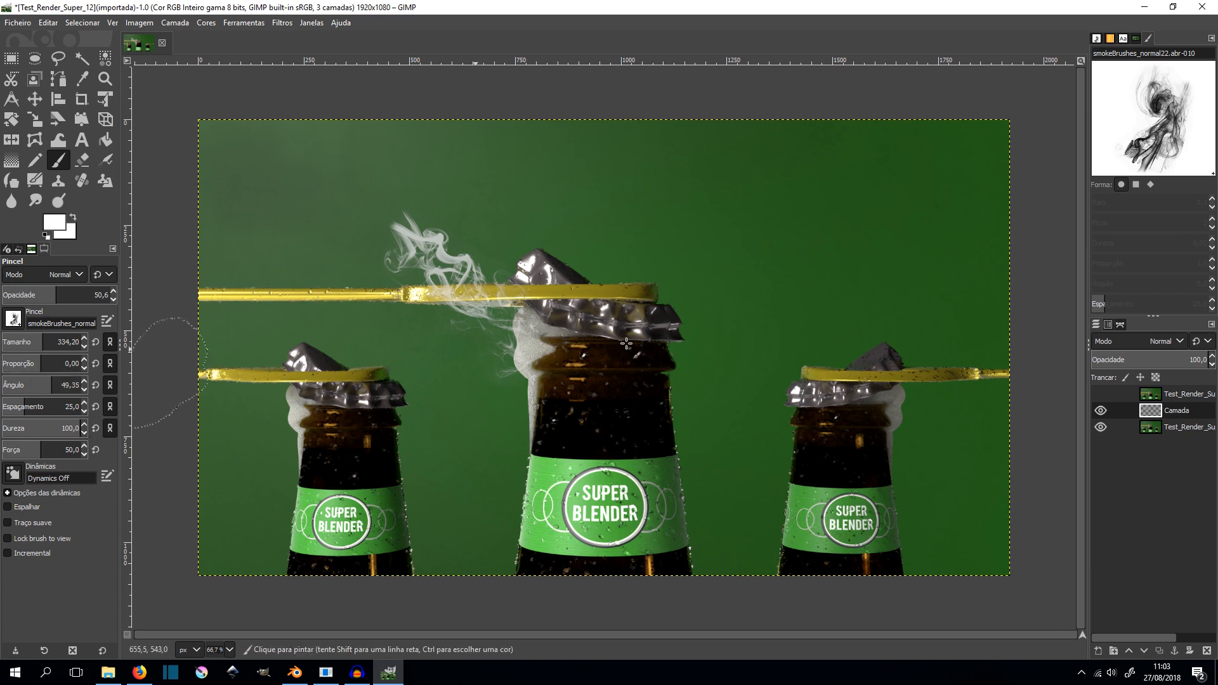
pyautogui.click(943, 378)
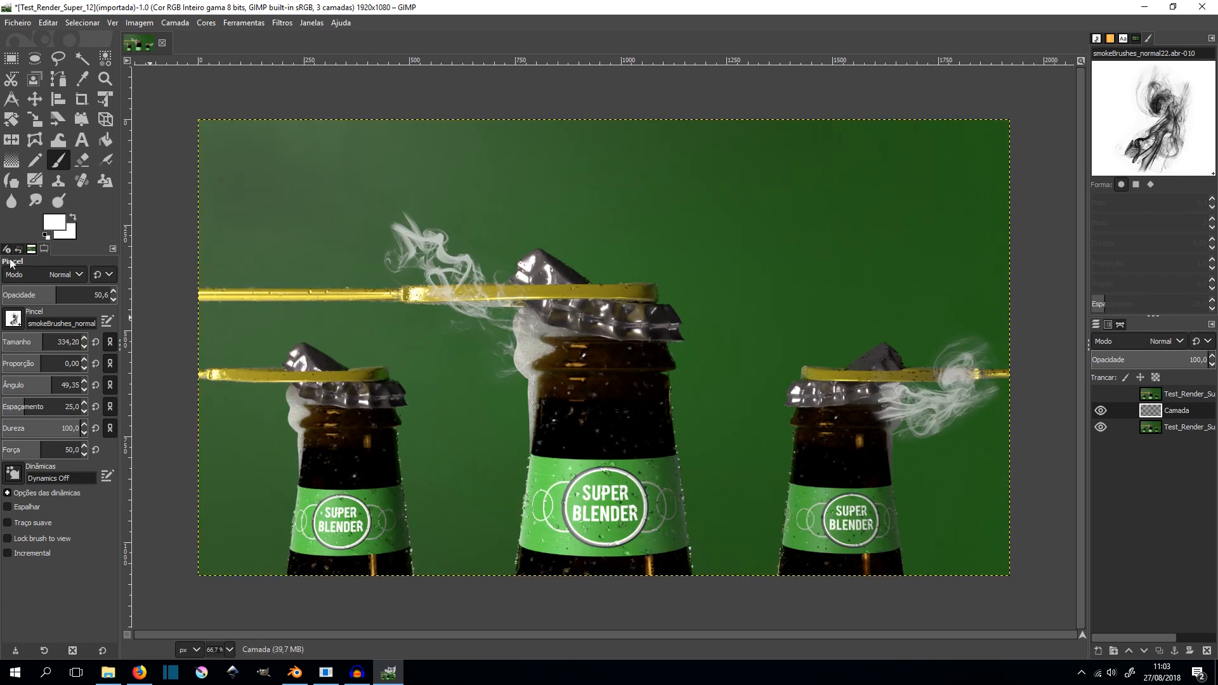
# - Choose the smoke brush smokeBrushes_normal22.abr-012, try a stamp at size 207.10 beside the left bottle's cap, and undo the stamp
pyautogui.click(13, 319)
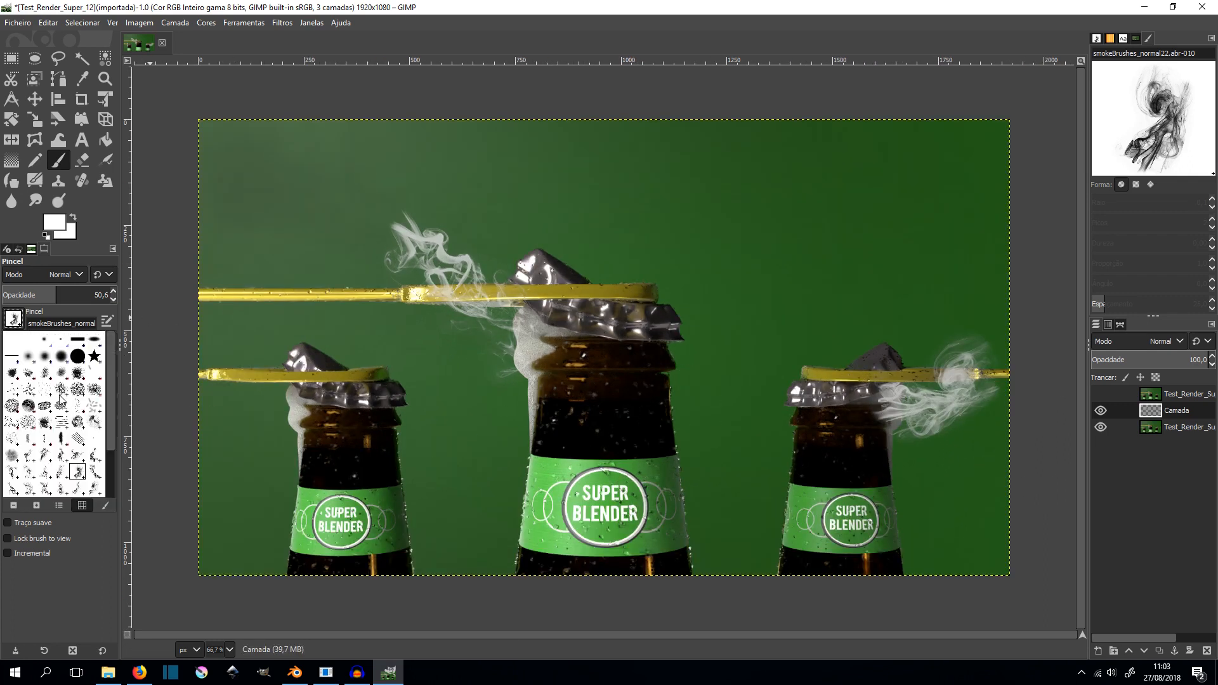
pyautogui.click(63, 474)
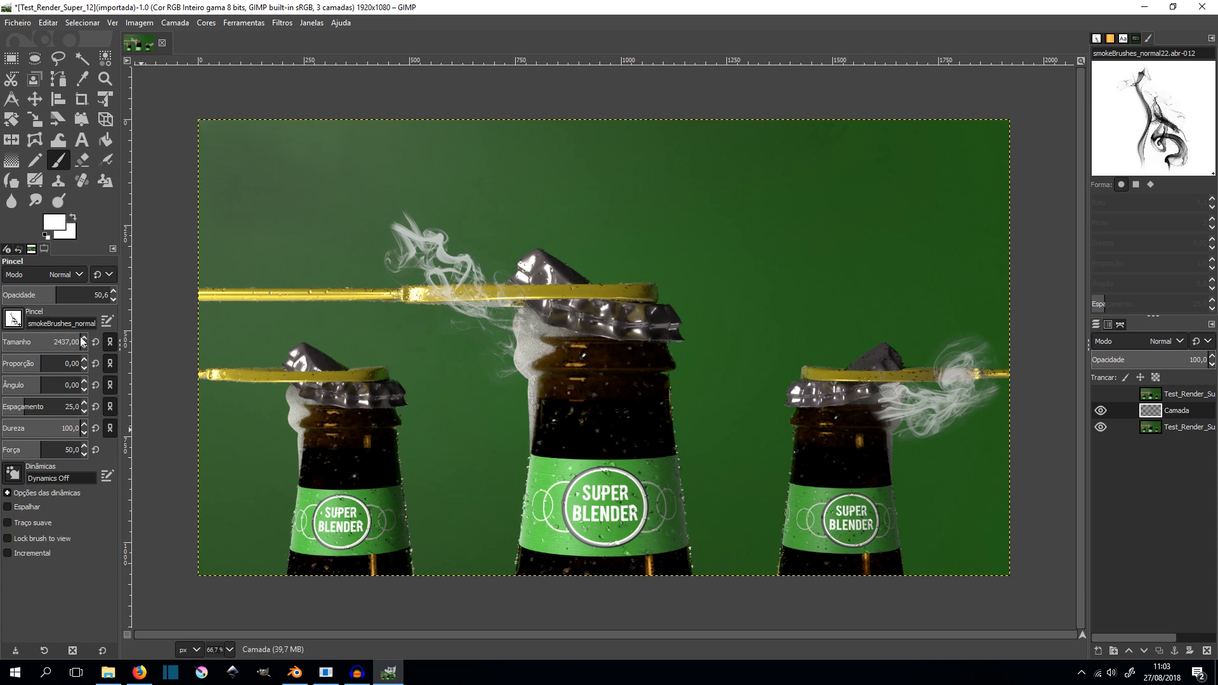
pyautogui.moveTo(26, 339); pyautogui.dragTo(21, 340)
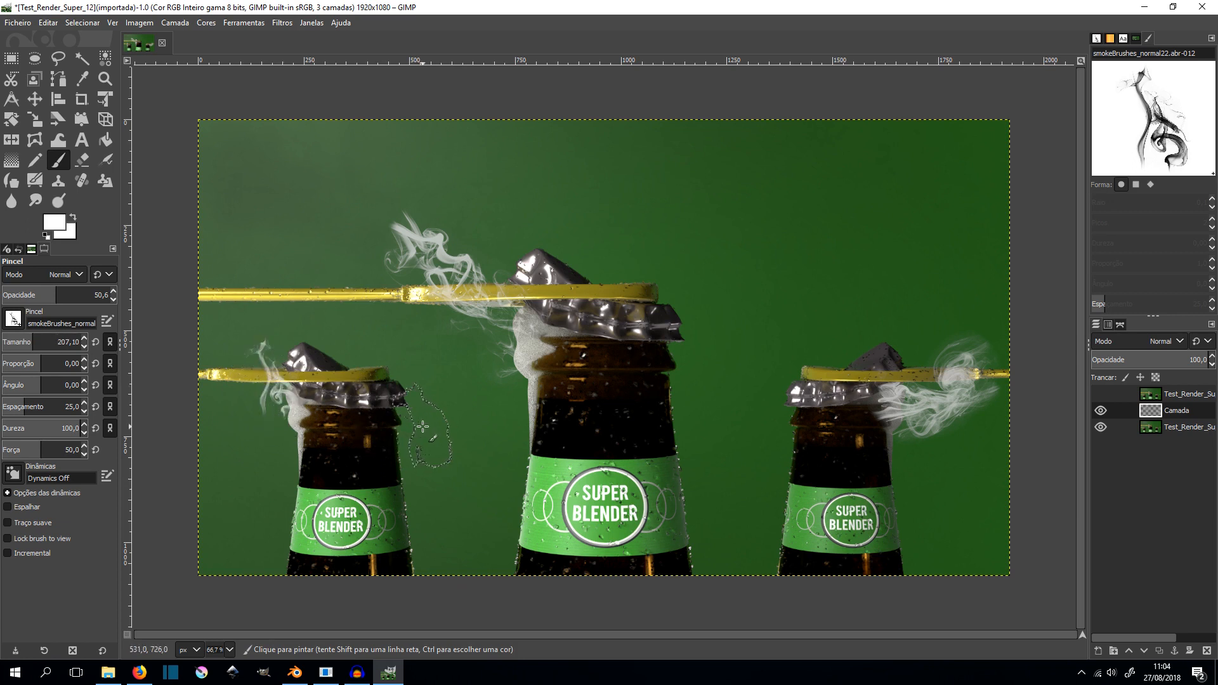
pyautogui.hotkey('ctrl', 'z')
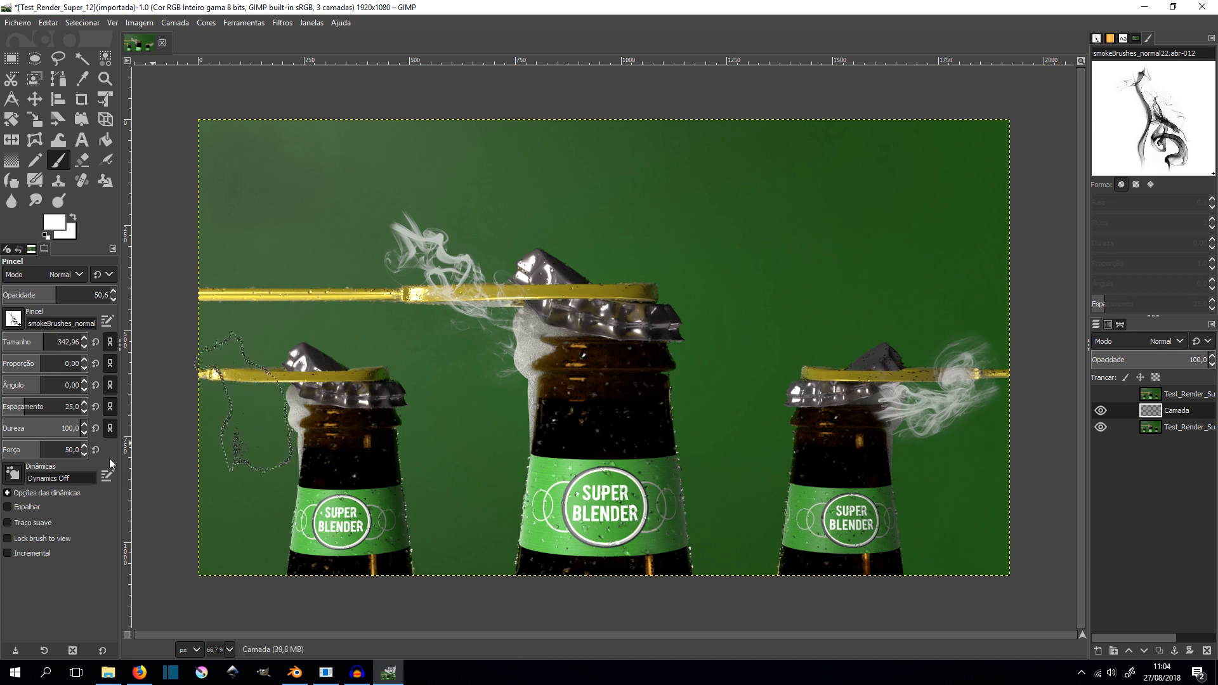
# - Set the brush size to 342.96 and angle to -20.32, and stamp white smoke rising from the left bottle's foam
pyautogui.moveTo(44, 387); pyautogui.dragTo(53, 387)
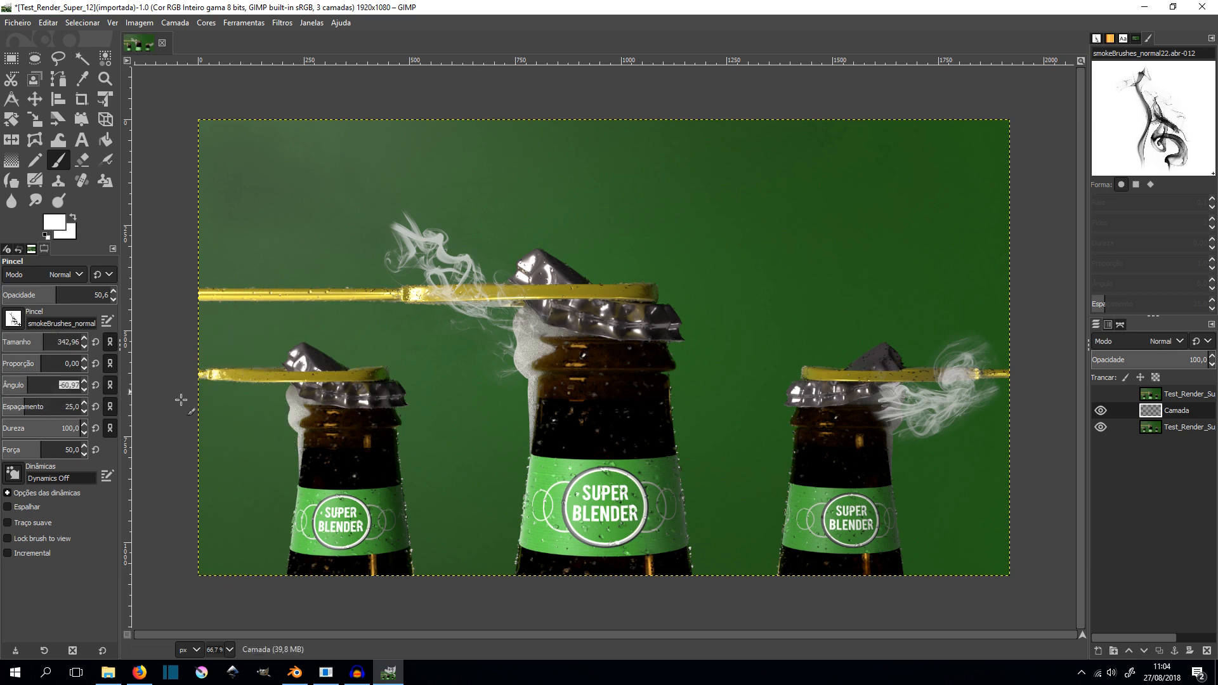
pyautogui.moveTo(28, 386); pyautogui.dragTo(37, 390)
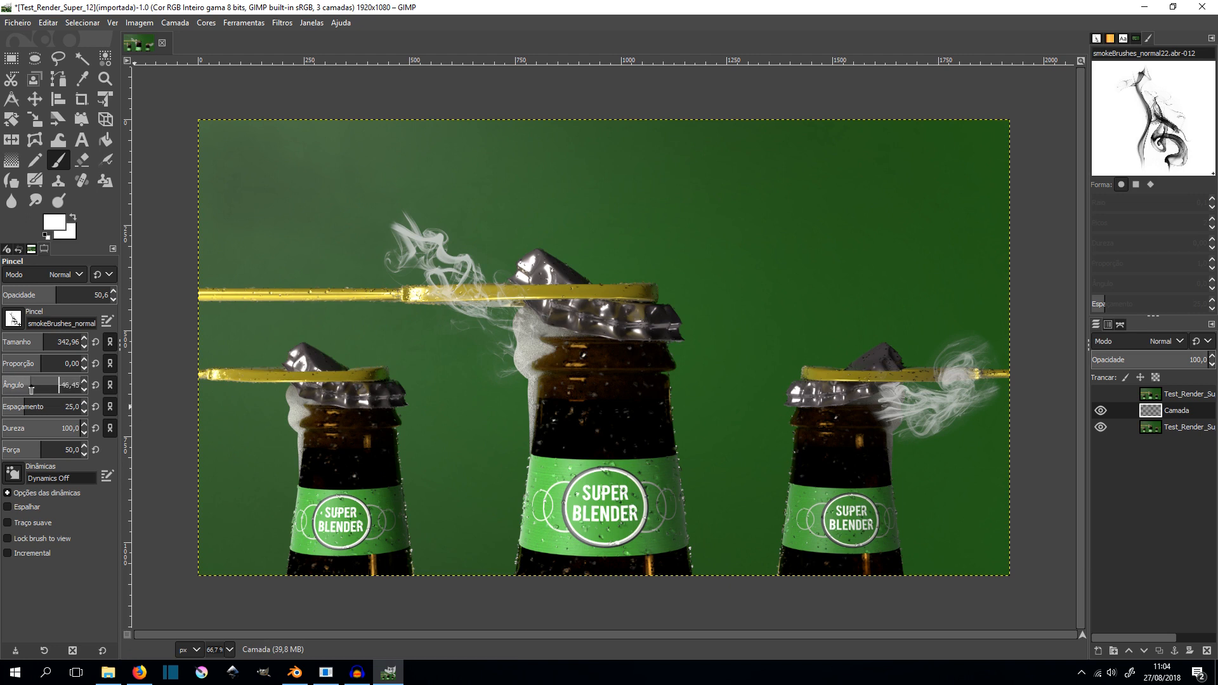
pyautogui.click(253, 368)
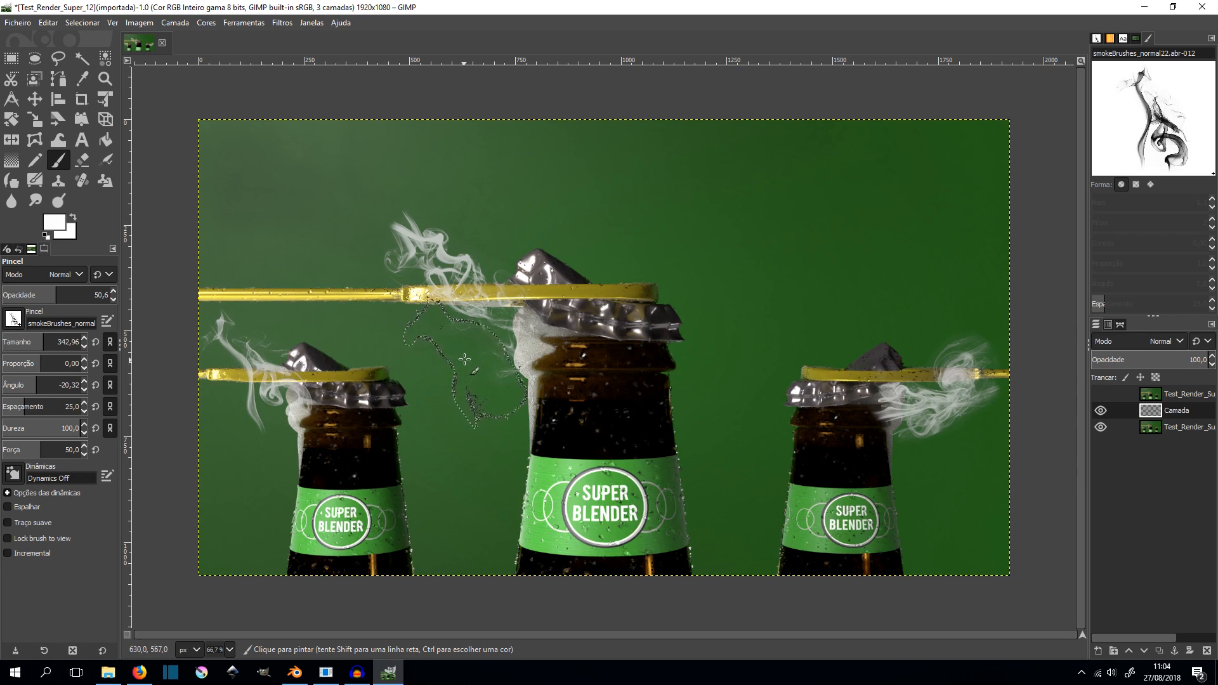
pyautogui.keyDown('ctrl'); pyautogui.scroll(3, 232, 401); pyautogui.keyUp('ctrl')
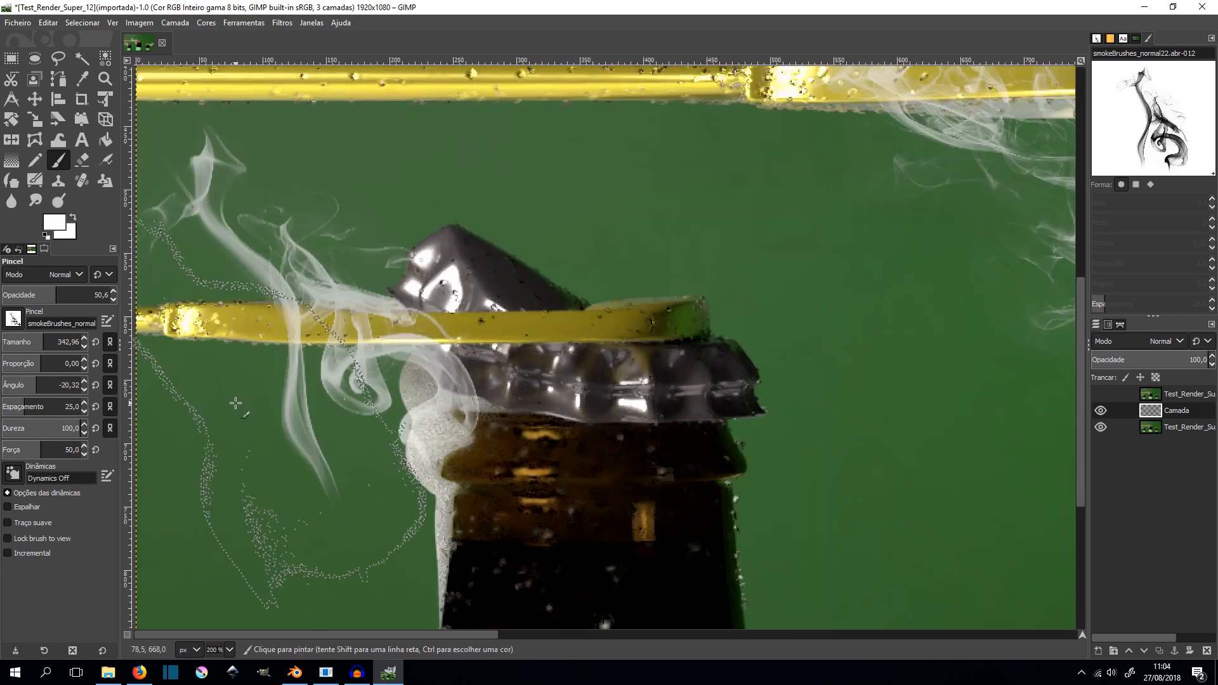
pyautogui.keyDown('ctrl'); pyautogui.scroll(-3, 234, 402); pyautogui.keyUp('ctrl')
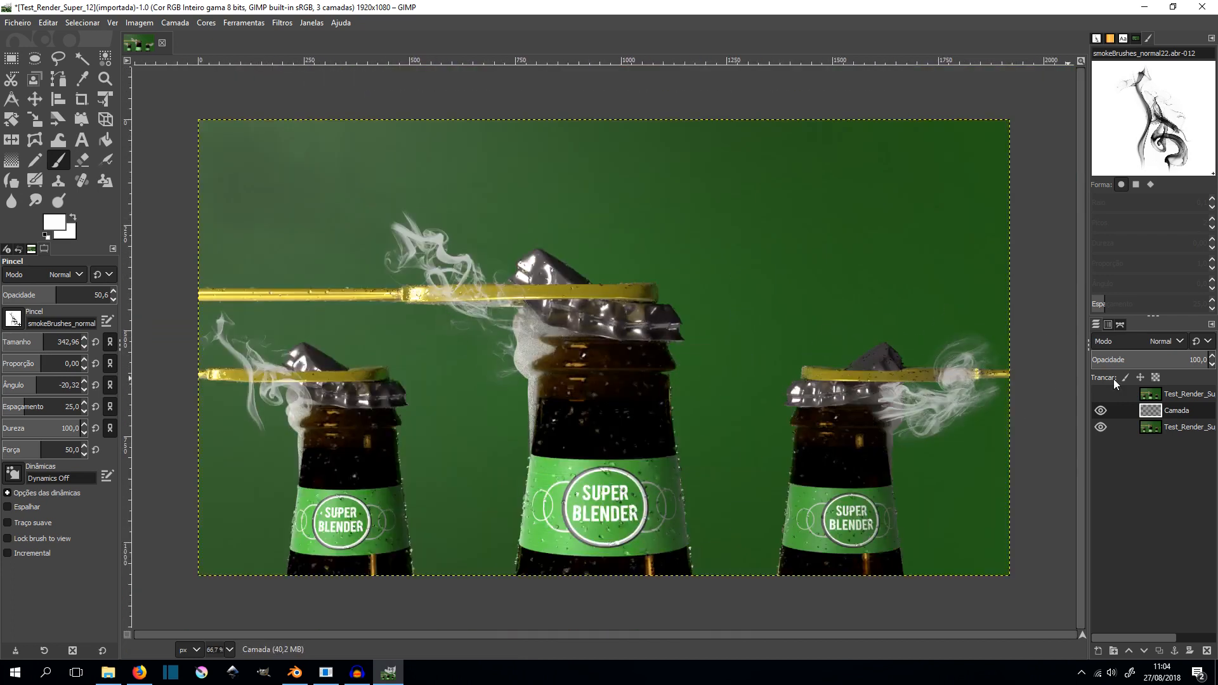
# - Show and activate the render copy above the smoke layer, and set the Fuzzy Select tolerance to 29.5
pyautogui.click(1099, 395)
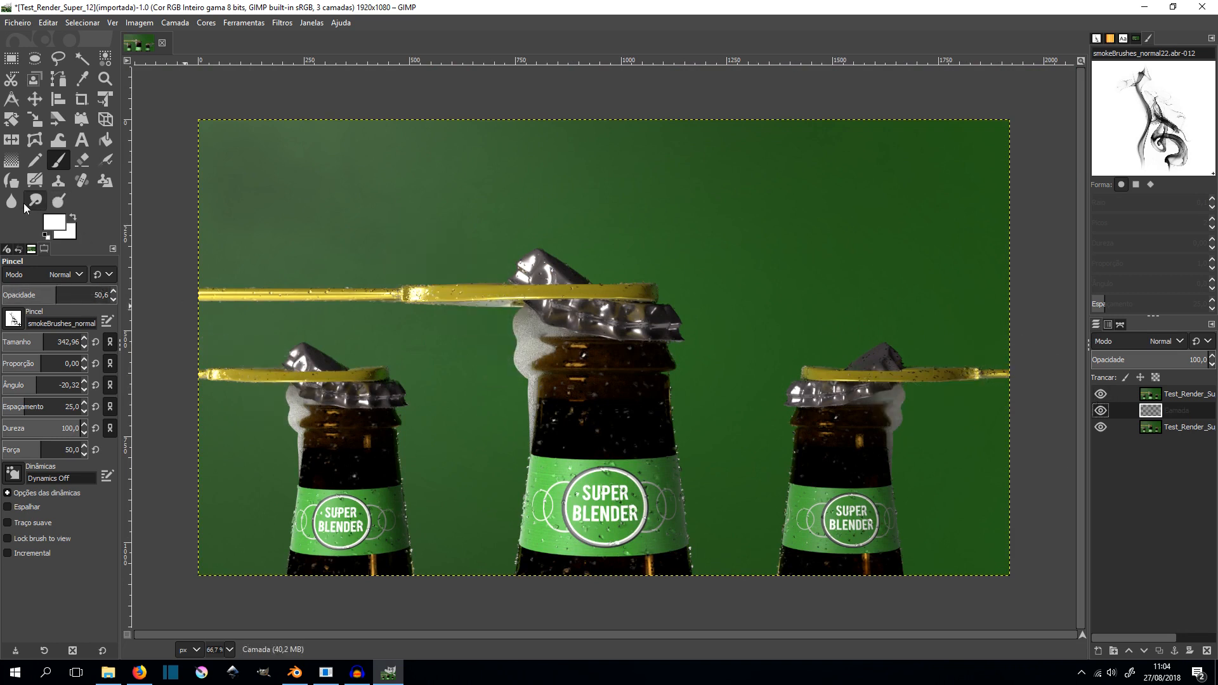
pyautogui.click(81, 58)
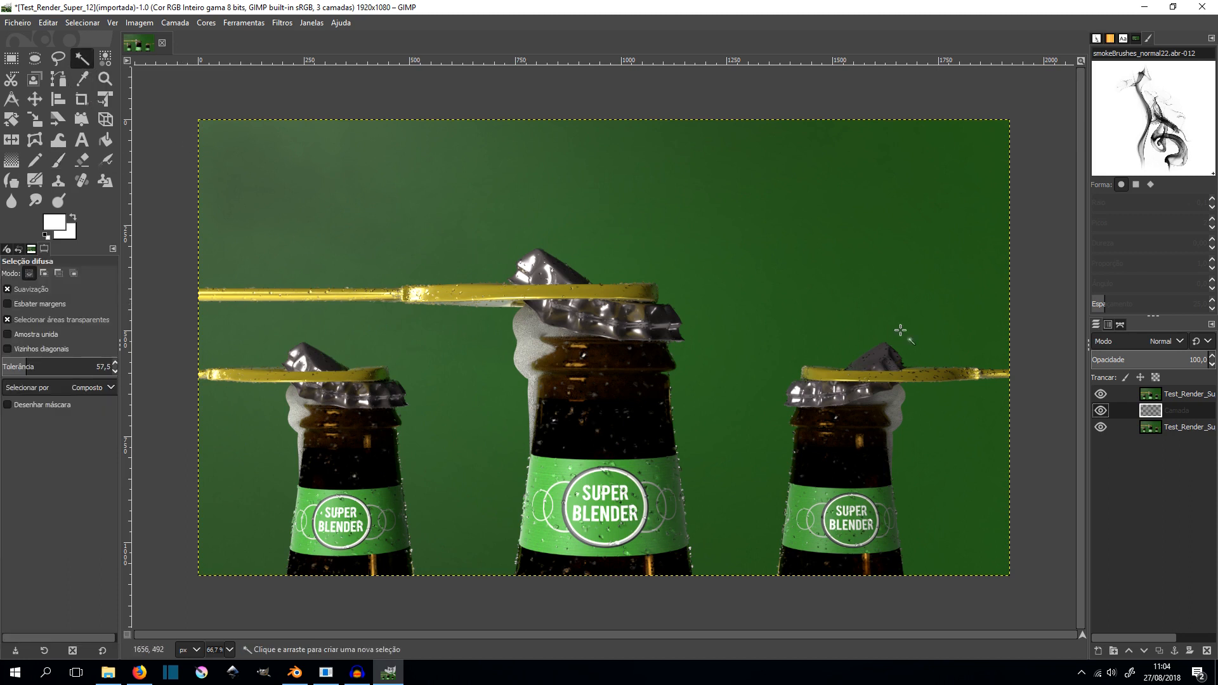
pyautogui.click(1178, 395)
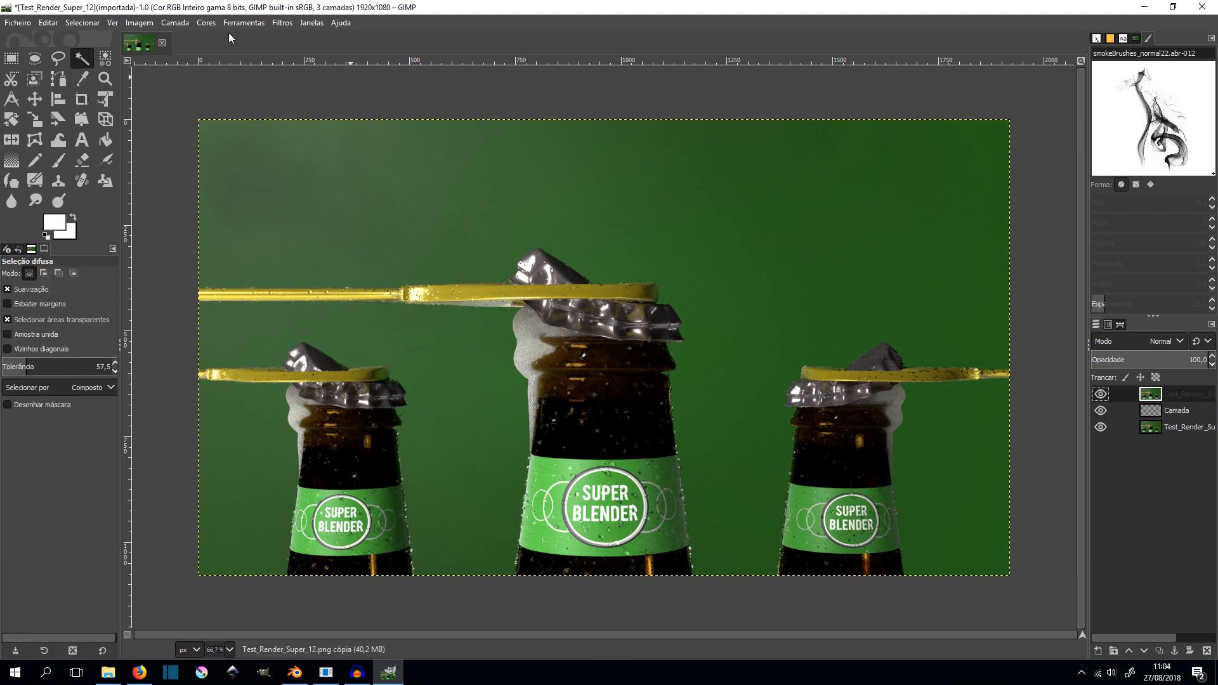
pyautogui.click(188, 25)
pyautogui.moveTo(322, 187)
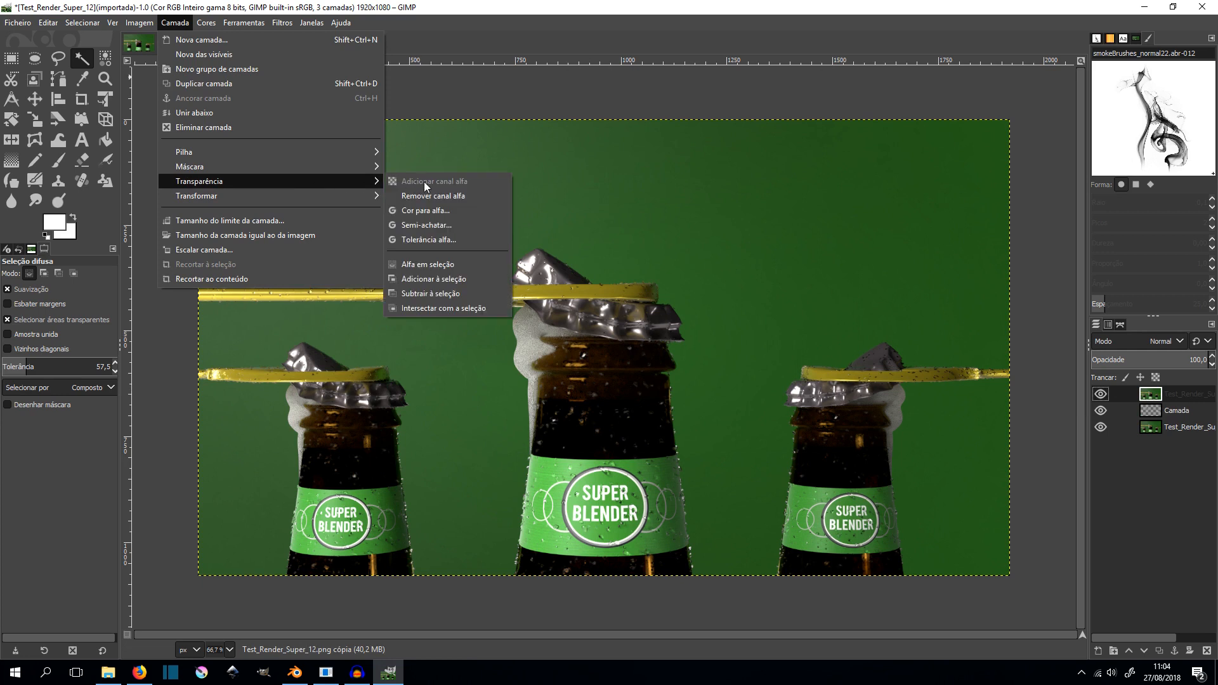
pyautogui.click(653, 104)
pyautogui.click(623, 202)
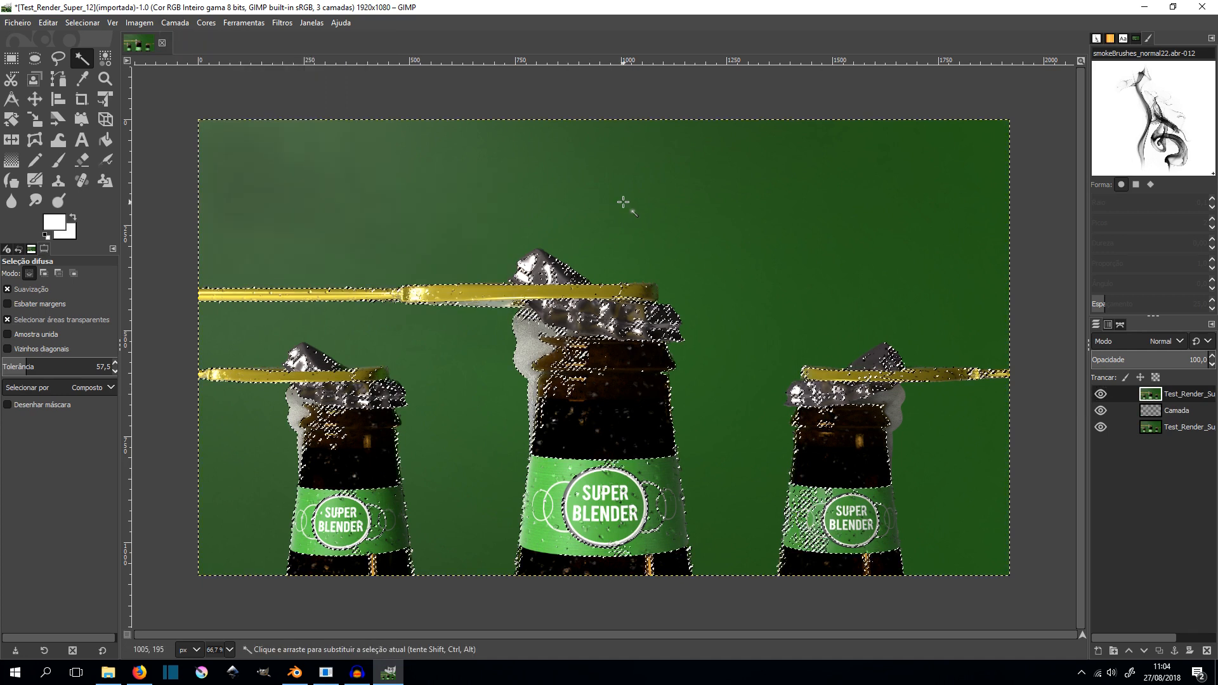
pyautogui.click(15, 367)
pyautogui.moveTo(15, 370); pyautogui.dragTo(15, 370)
# - Select the green background areas around the bottles on the top render copy and delete them
pyautogui.click(425, 229)
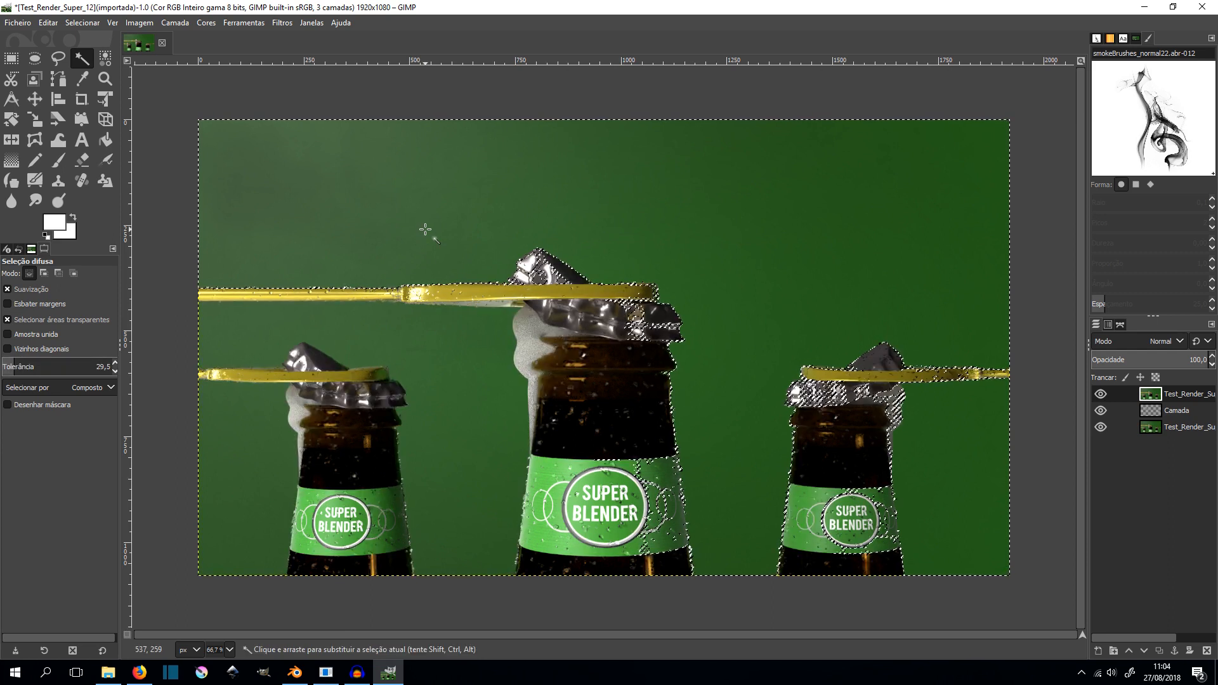
pyautogui.press('Delete')
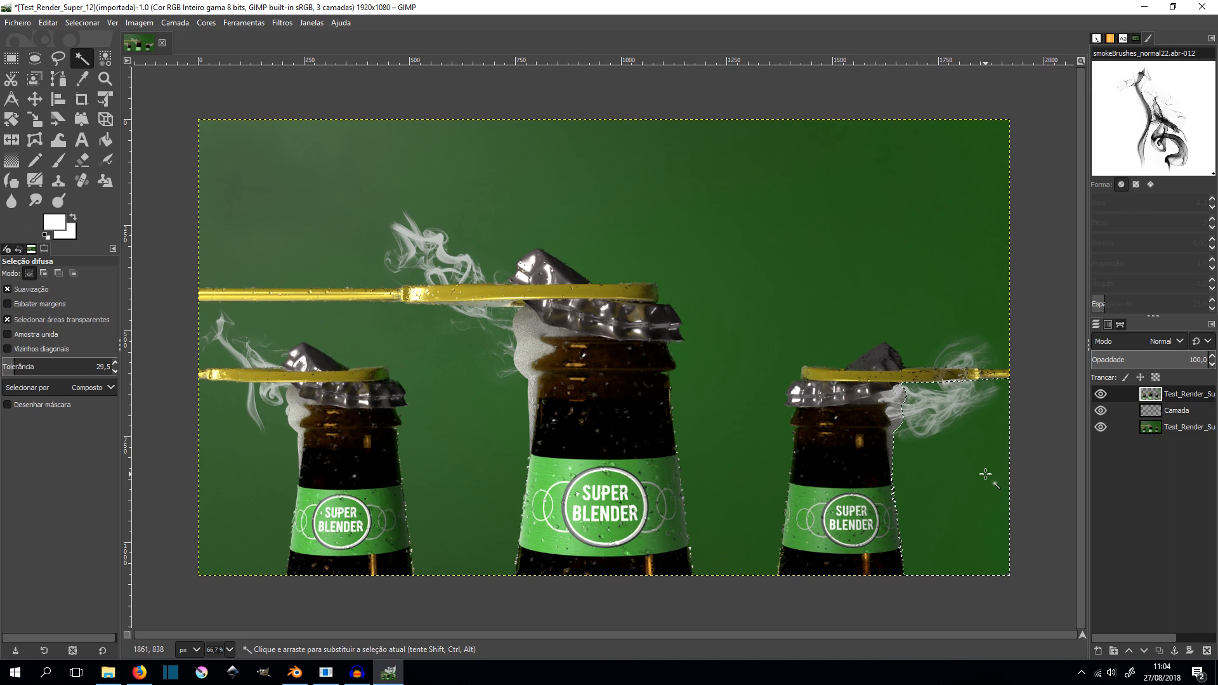
pyautogui.keyDown('ctrl'); pyautogui.scroll(5, 976, 436); pyautogui.keyUp('ctrl')
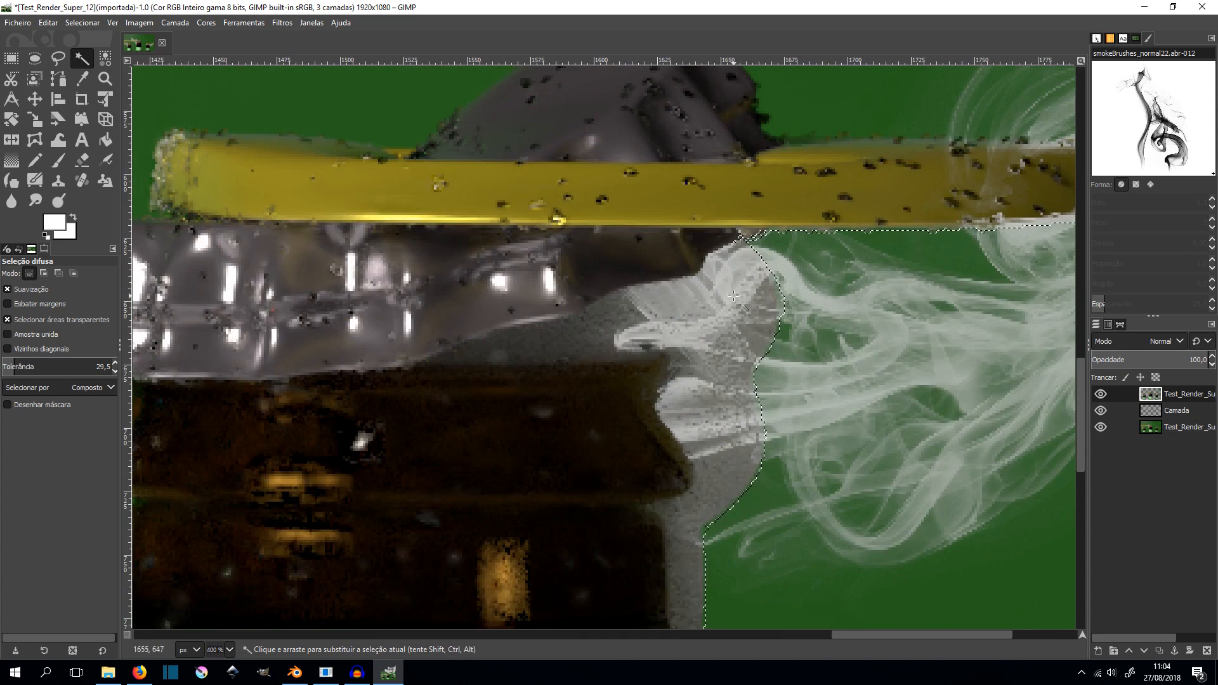
pyautogui.keyDown('ctrl'); pyautogui.scroll(-1, 725, 370); pyautogui.keyUp('ctrl')
# - Undo the background deletions on the top render copy and clear the selection
pyautogui.press('ctrl')
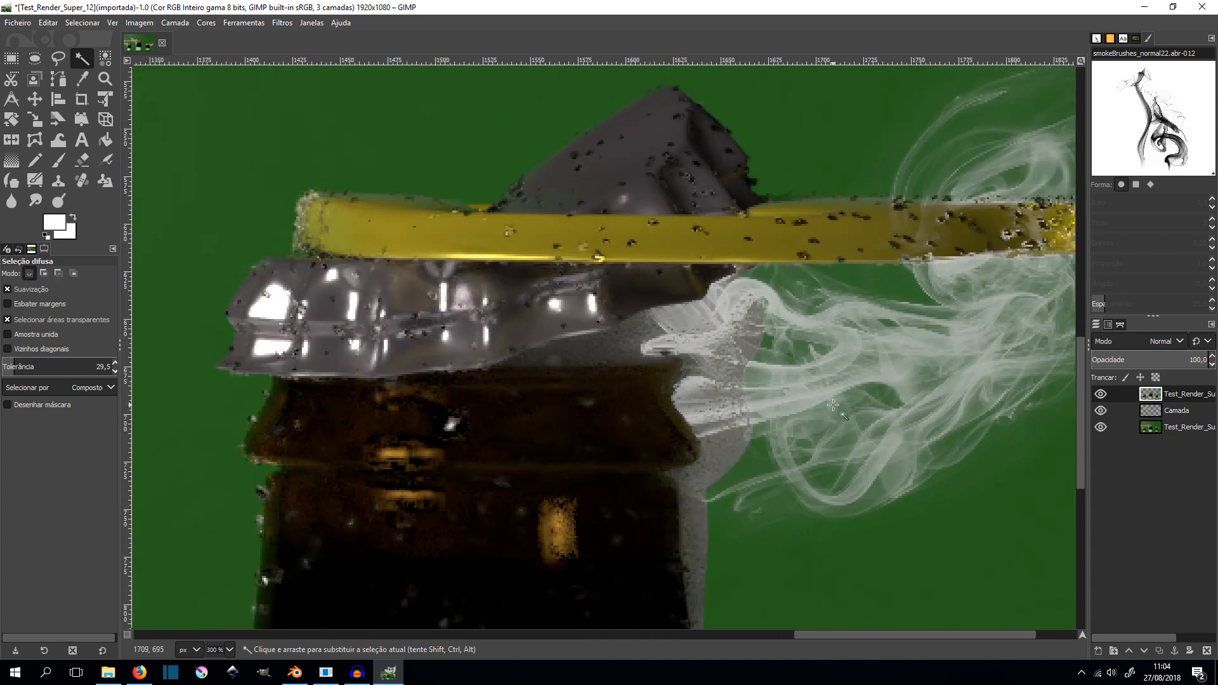
pyautogui.keyDown('ctrl'); pyautogui.scroll(-3, 834, 404); pyautogui.keyUp('ctrl')
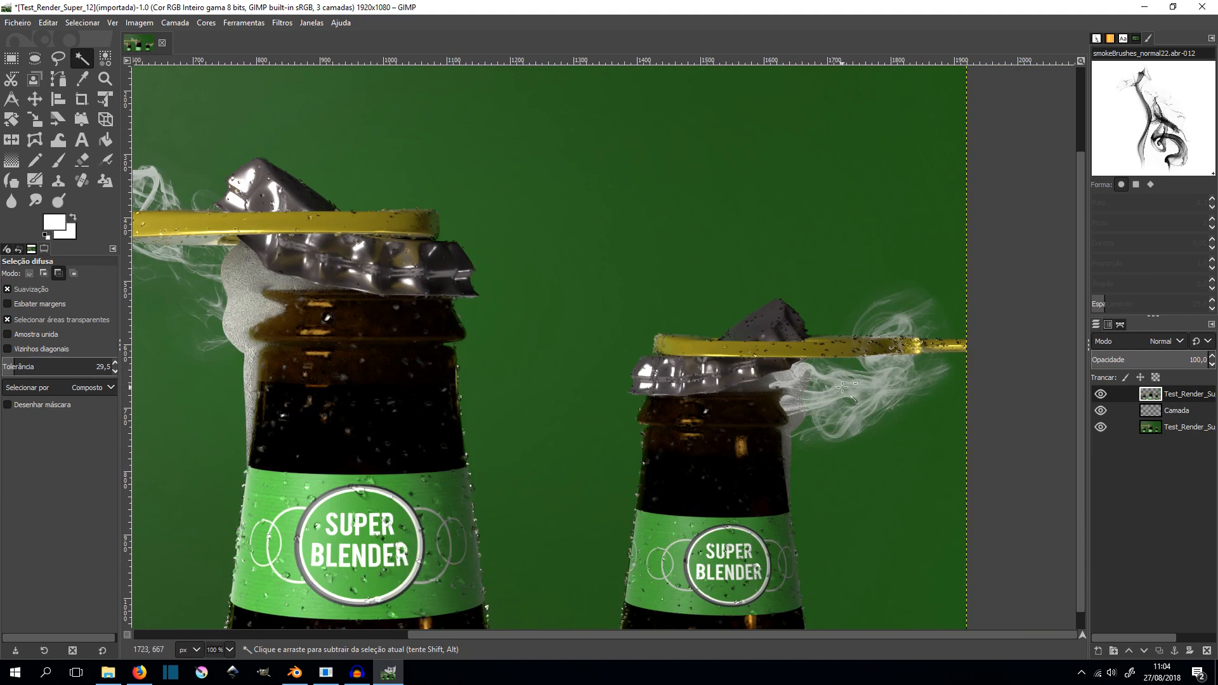
pyautogui.keyDown('ctrl'); pyautogui.scroll(-1, 927, 414); pyautogui.keyUp('ctrl')
pyautogui.keyDown('ctrl'); pyautogui.scroll(1, 928, 414); pyautogui.keyUp('ctrl')
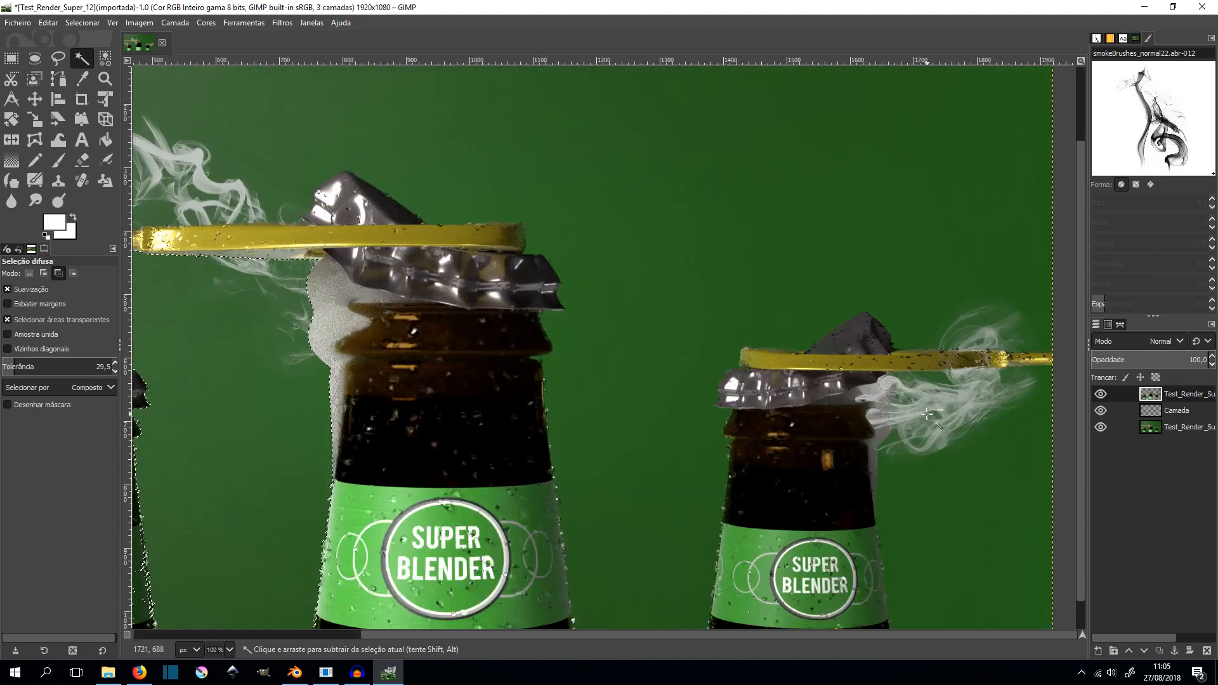
pyautogui.keyDown('ctrl'); pyautogui.click(927, 414); pyautogui.keyUp('ctrl')
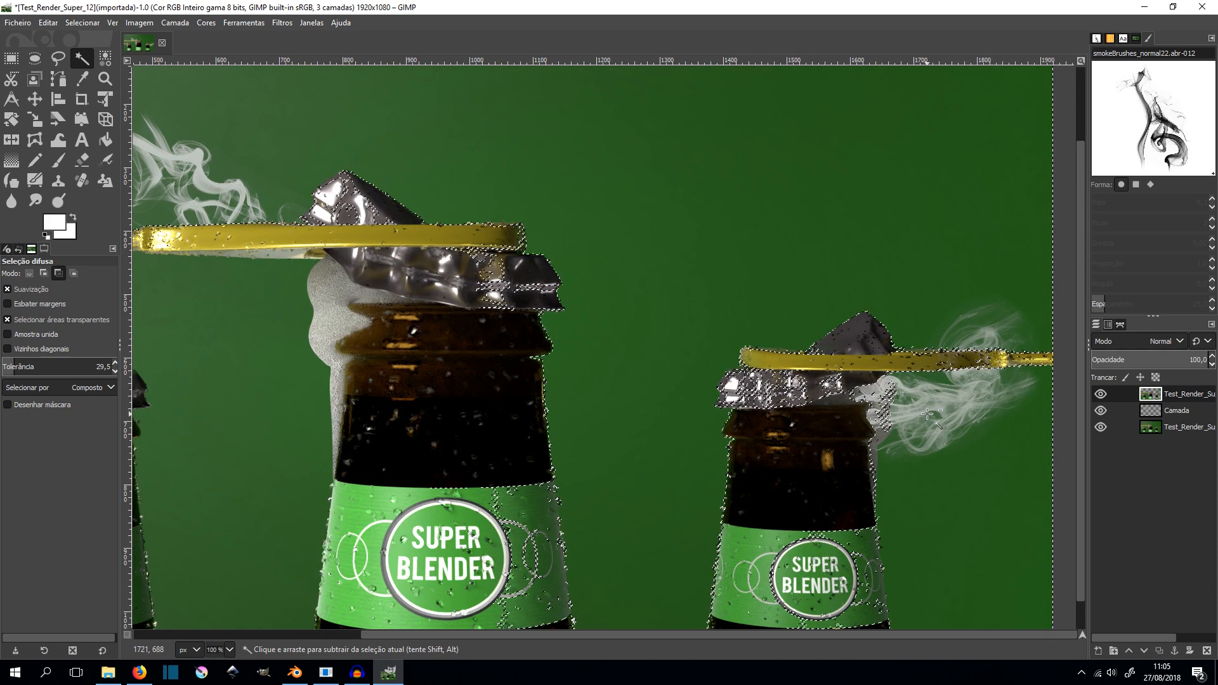
pyautogui.keyDown('ctrl'); pyautogui.scroll(-1, 927, 414); pyautogui.keyUp('ctrl')
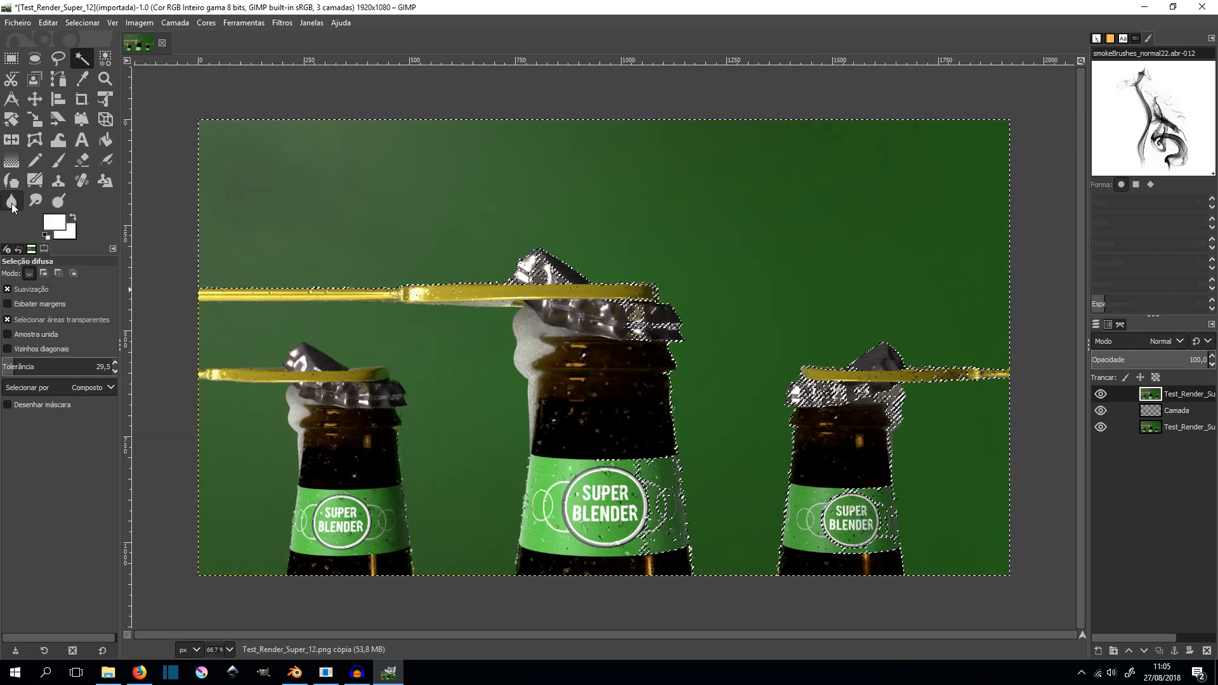
pyautogui.click(108, 24)
pyautogui.moveTo(90, 25)
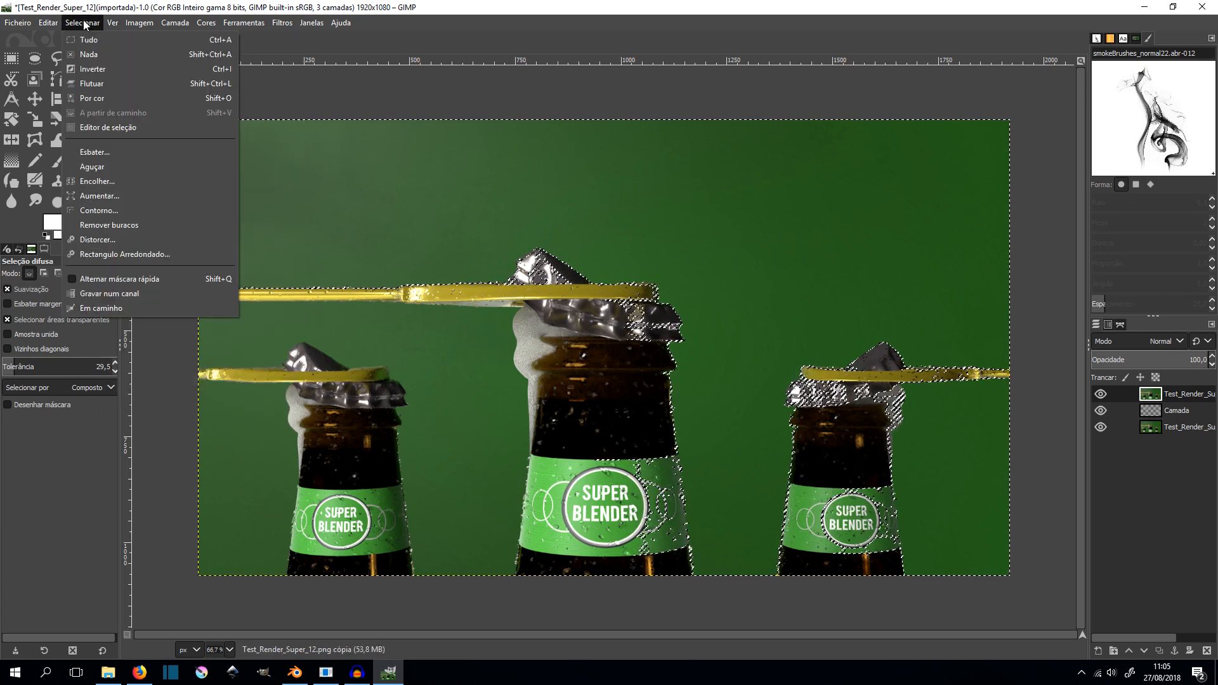
pyautogui.click(102, 60)
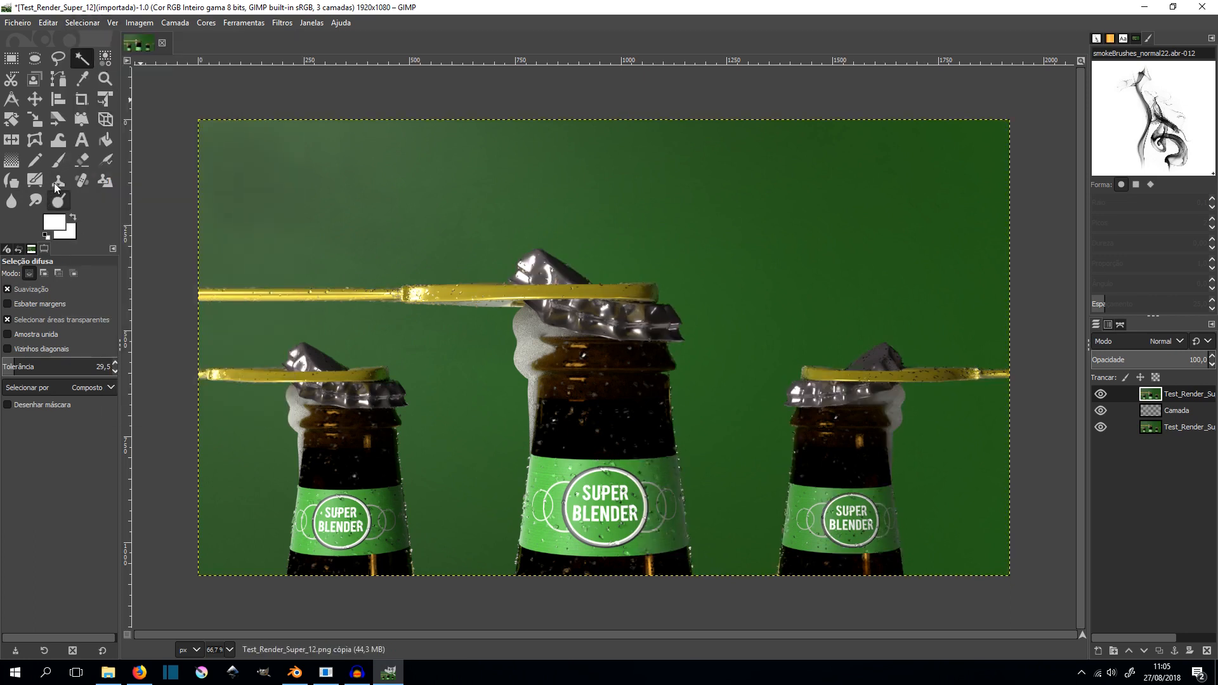
# - Erase the green background along the right bottle's foam edge with the 2. Hardness 075 brush at size 42.17
pyautogui.click(82, 160)
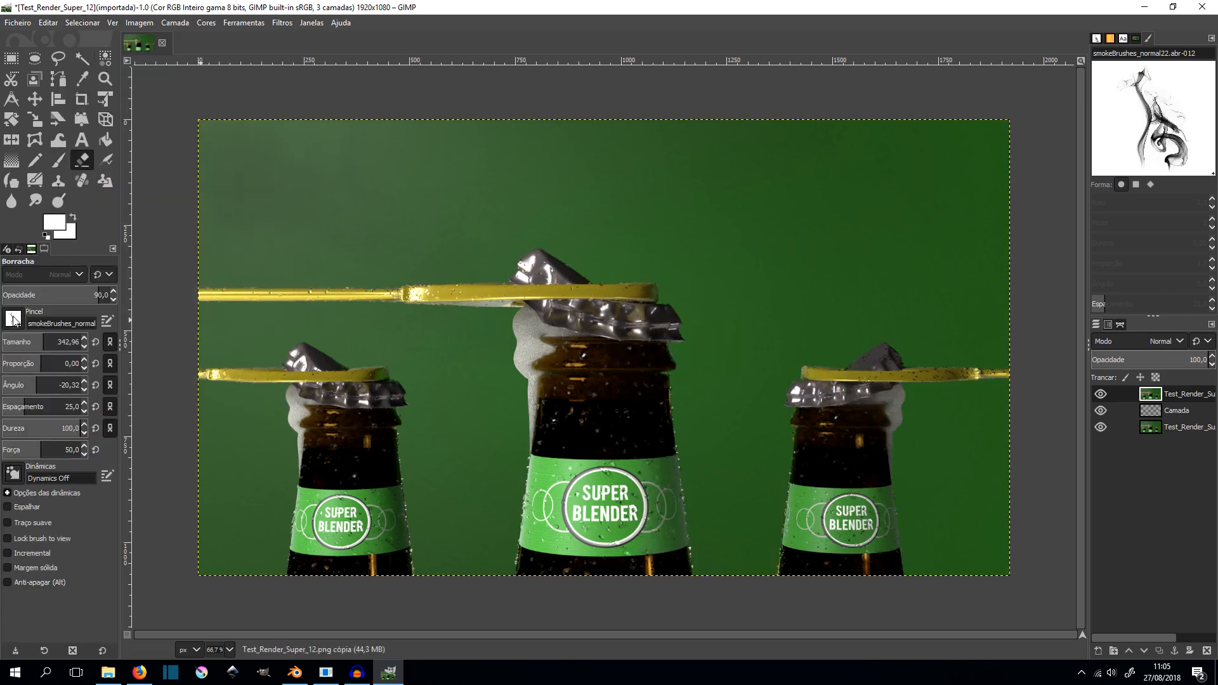
pyautogui.click(61, 319)
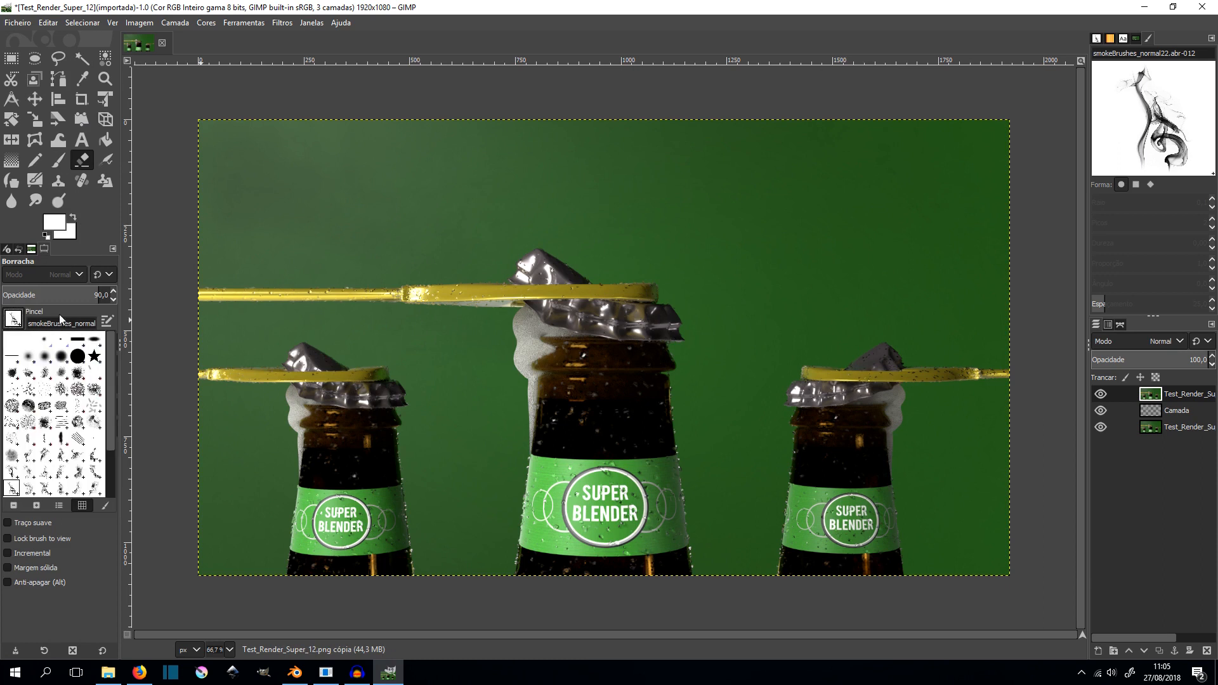
pyautogui.click(61, 357)
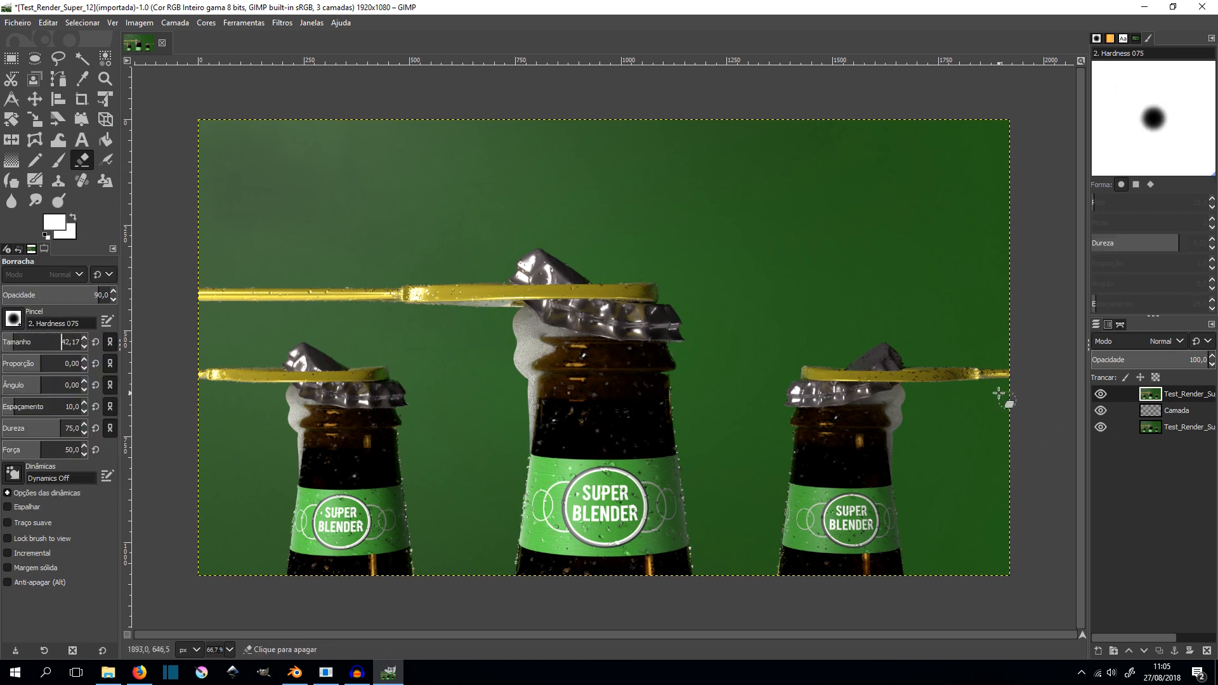
pyautogui.keyDown('ctrl'); pyautogui.scroll(1, 1001, 394); pyautogui.keyUp('ctrl')
pyautogui.keyDown('ctrl'); pyautogui.scroll(-1, 995, 399); pyautogui.keyUp('ctrl')
pyautogui.keyDown('ctrl'); pyautogui.scroll(3, 987, 399); pyautogui.keyUp('ctrl')
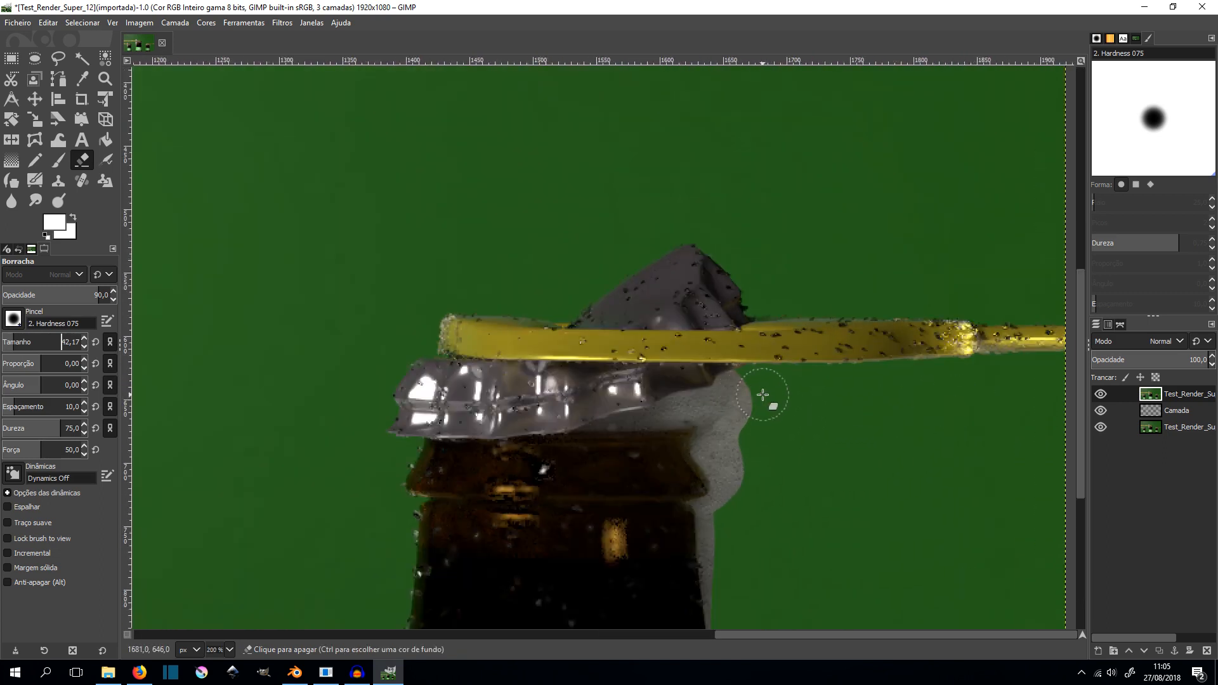
pyautogui.moveTo(782, 419)
pyautogui.mouseDown()
pyautogui.moveTo(761, 447)
pyautogui.moveTo(760, 489)
pyautogui.mouseUp()
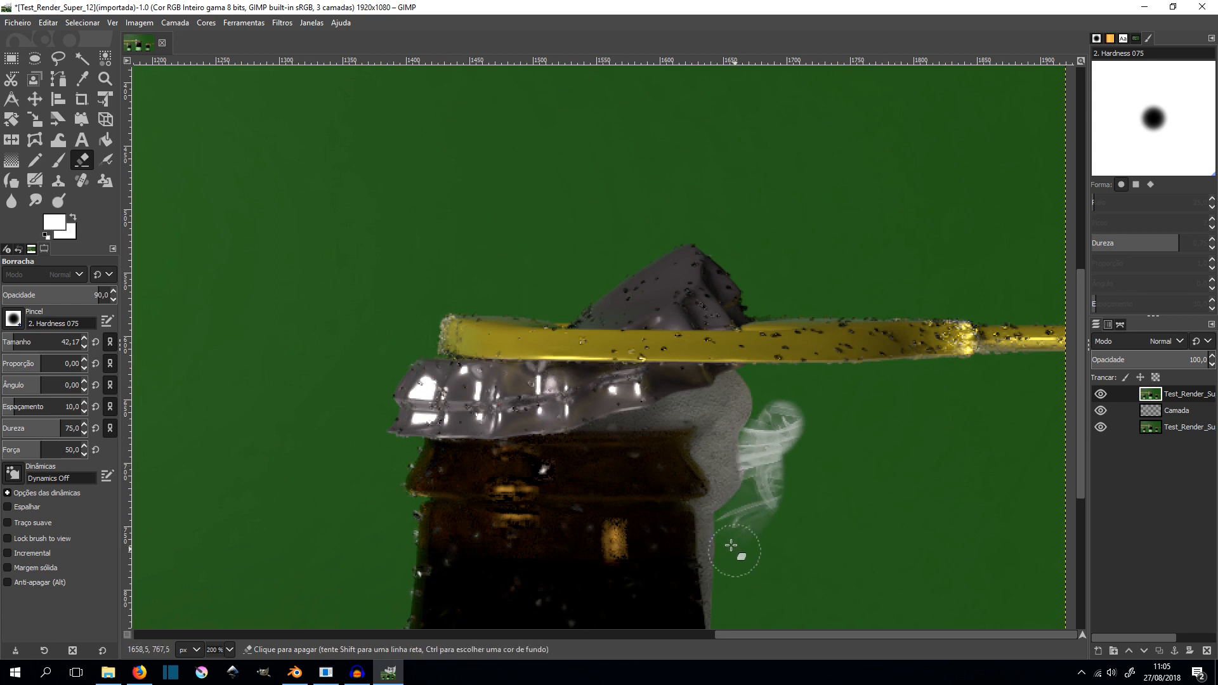
# - Fuzzy-select the green background beside the right bottle's foam, below the opener, and delete it from the top render copy
pyautogui.keyDown('ctrl'); pyautogui.scroll(-1, 749, 495); pyautogui.keyUp('ctrl')
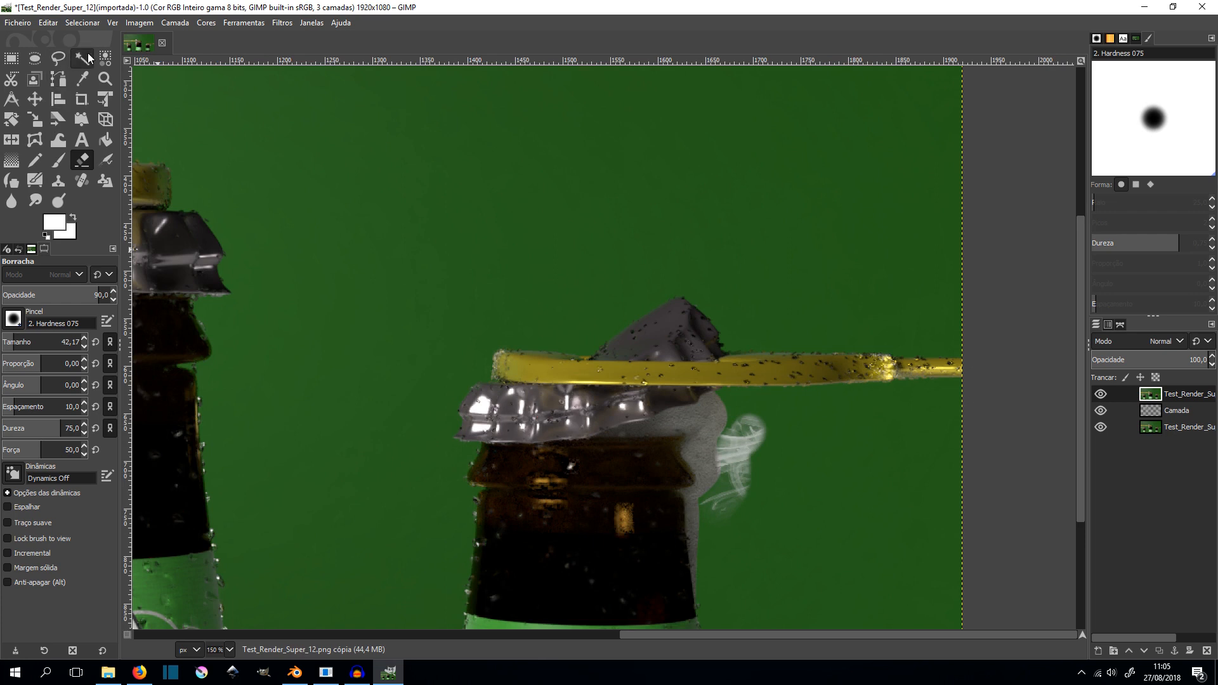
pyautogui.click(86, 57)
pyautogui.click(784, 429)
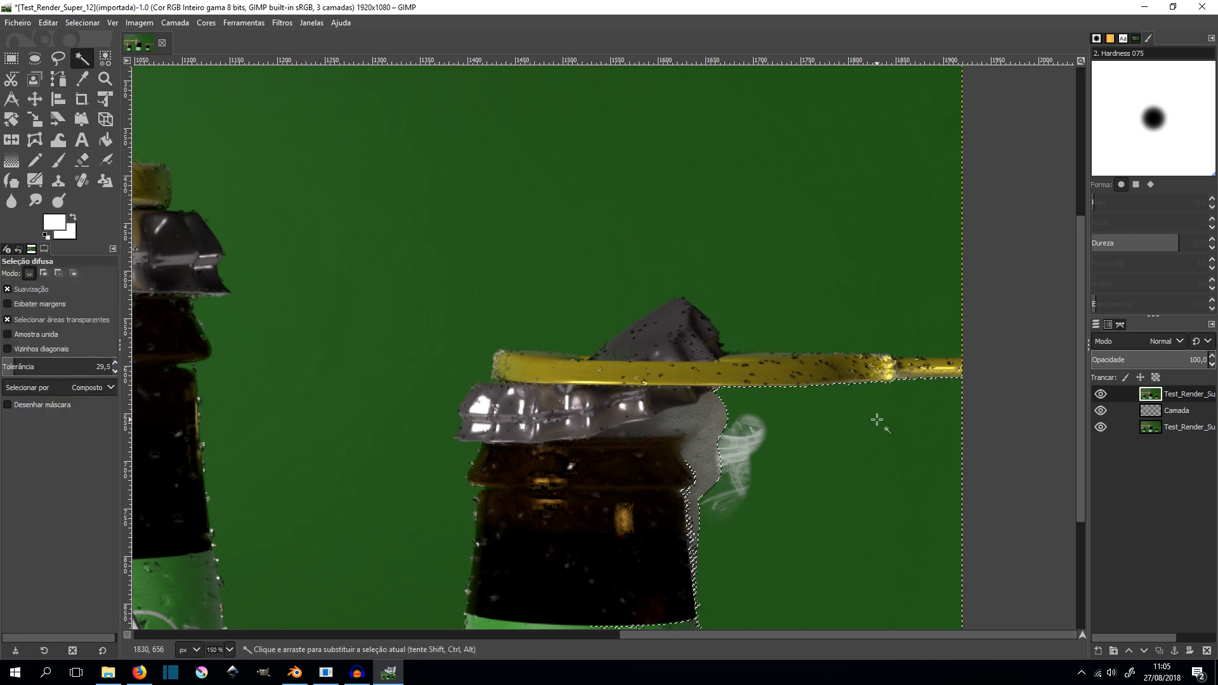
pyautogui.press('Delete')
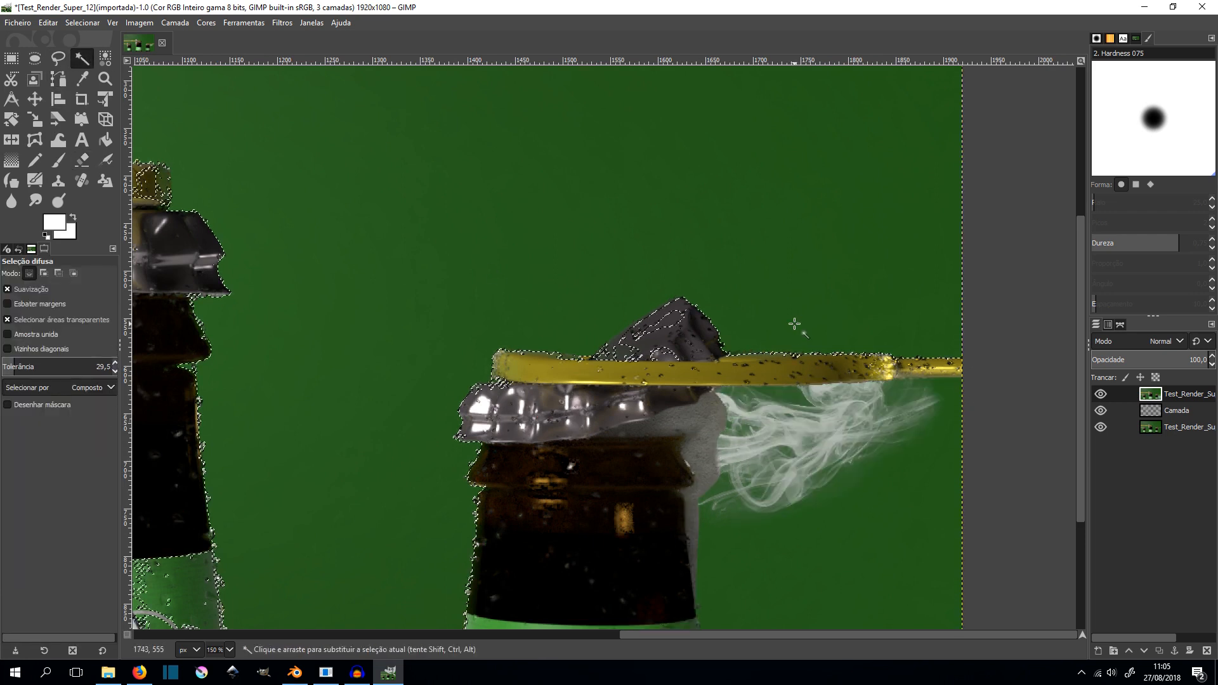
# - Fuzzy-select the remaining green background areas above the openers and around the left and middle bottles, and delete them from the top render copy
pyautogui.keyDown('ctrl'); pyautogui.scroll(-2, 878, 353); pyautogui.keyUp('ctrl')
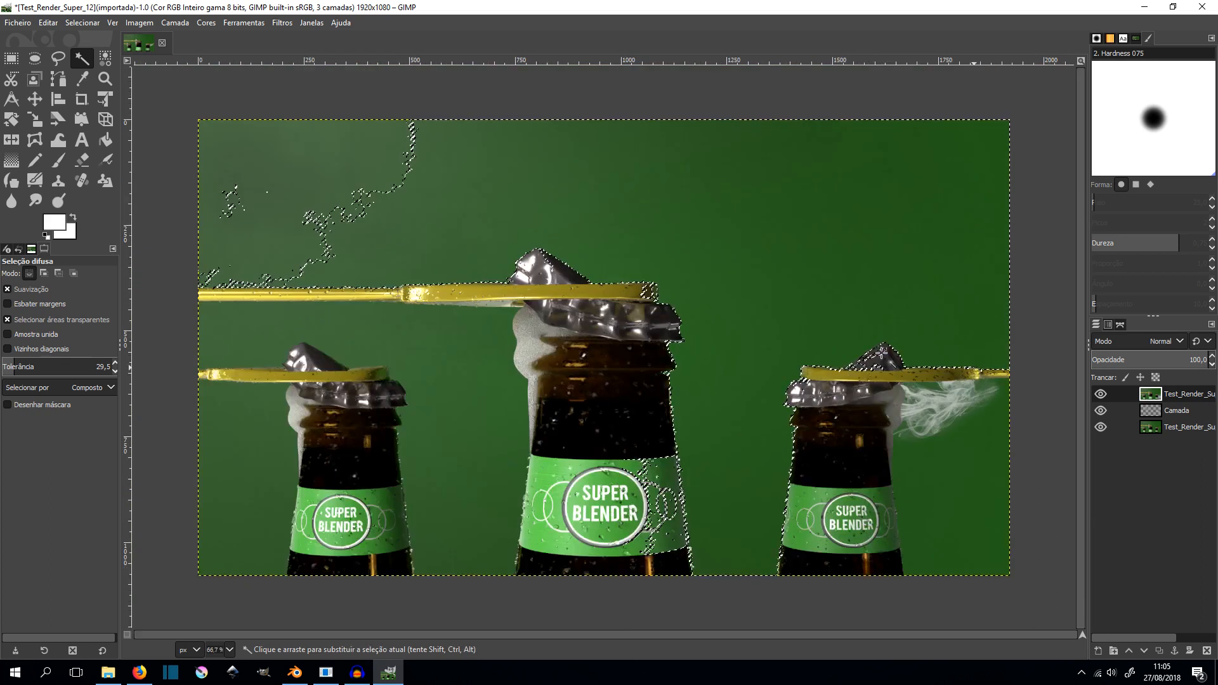
pyautogui.press('Delete')
pyautogui.click(434, 421)
pyautogui.press('Delete')
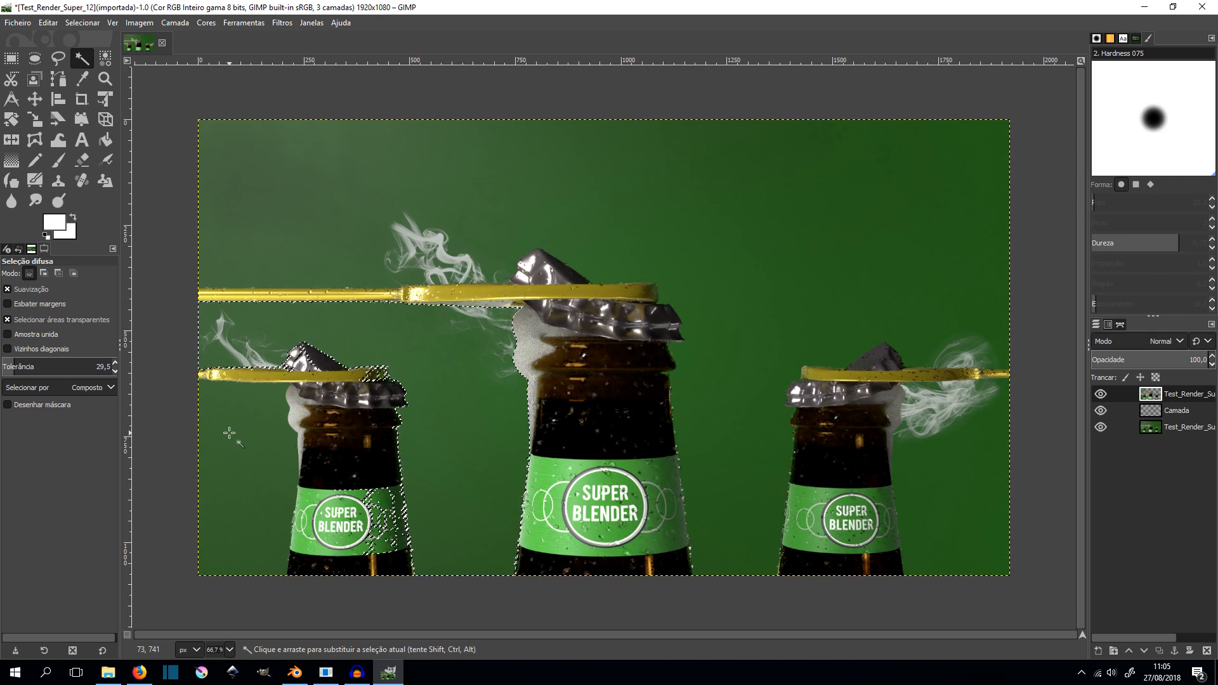
pyautogui.keyDown('ctrl'); pyautogui.scroll(-1, 389, 428); pyautogui.keyUp('ctrl')
pyautogui.keyDown('ctrl'); pyautogui.scroll(-1, 390, 428); pyautogui.keyUp('ctrl')
pyautogui.keyDown('ctrl'); pyautogui.scroll(1, 700, 378); pyautogui.keyUp('ctrl')
pyautogui.keyDown('ctrl'); pyautogui.scroll(-1, 700, 378); pyautogui.keyUp('ctrl')
pyautogui.keyDown('ctrl'); pyautogui.scroll(1, 736, 383); pyautogui.keyUp('ctrl')
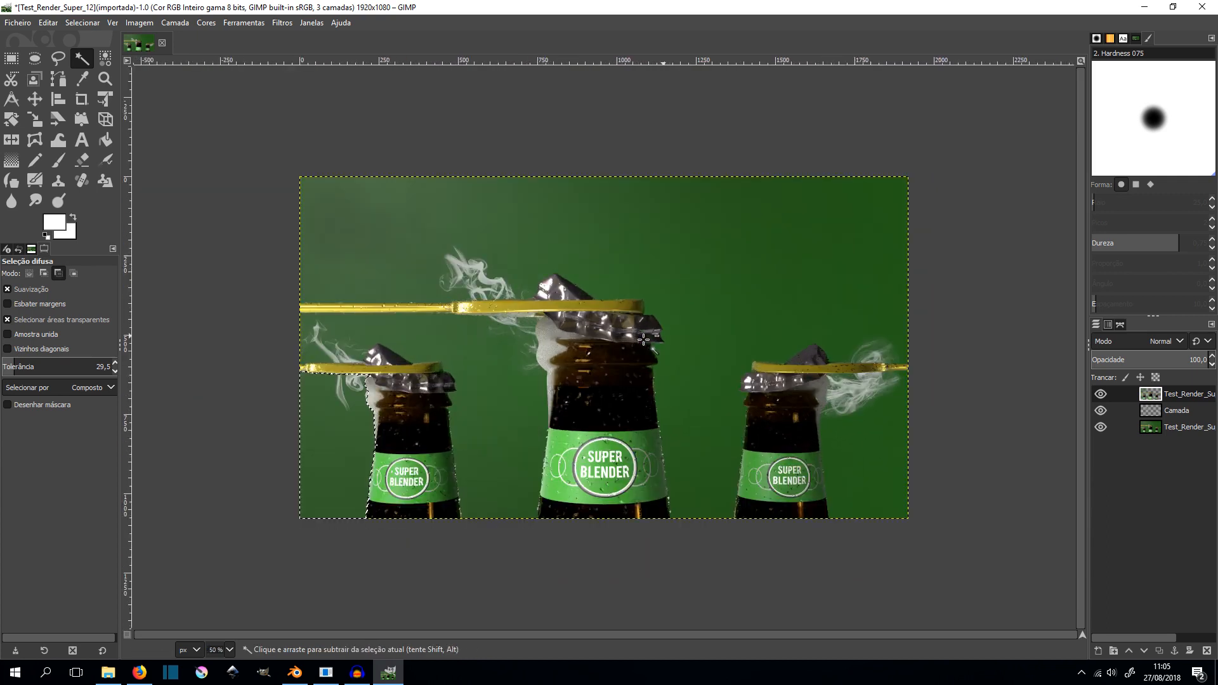
# - Inspect the smoke masking around the bottles with the bottom render layer active, and make the top render copy active again
pyautogui.click(1190, 429)
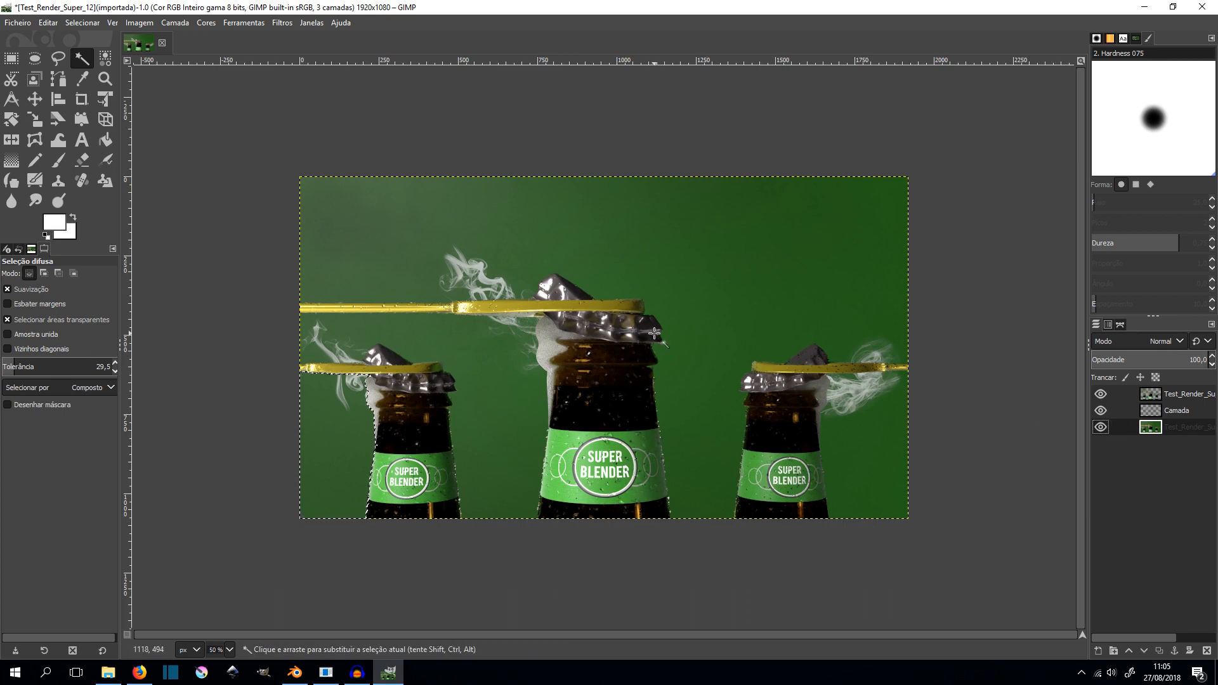
pyautogui.keyDown('ctrl'); pyautogui.scroll(3, 654, 332); pyautogui.keyUp('ctrl')
pyautogui.keyDown('ctrl'); pyautogui.scroll(-1, 654, 333); pyautogui.keyUp('ctrl')
pyautogui.keyDown('ctrl'); pyautogui.scroll(-2, 654, 332); pyautogui.keyUp('ctrl')
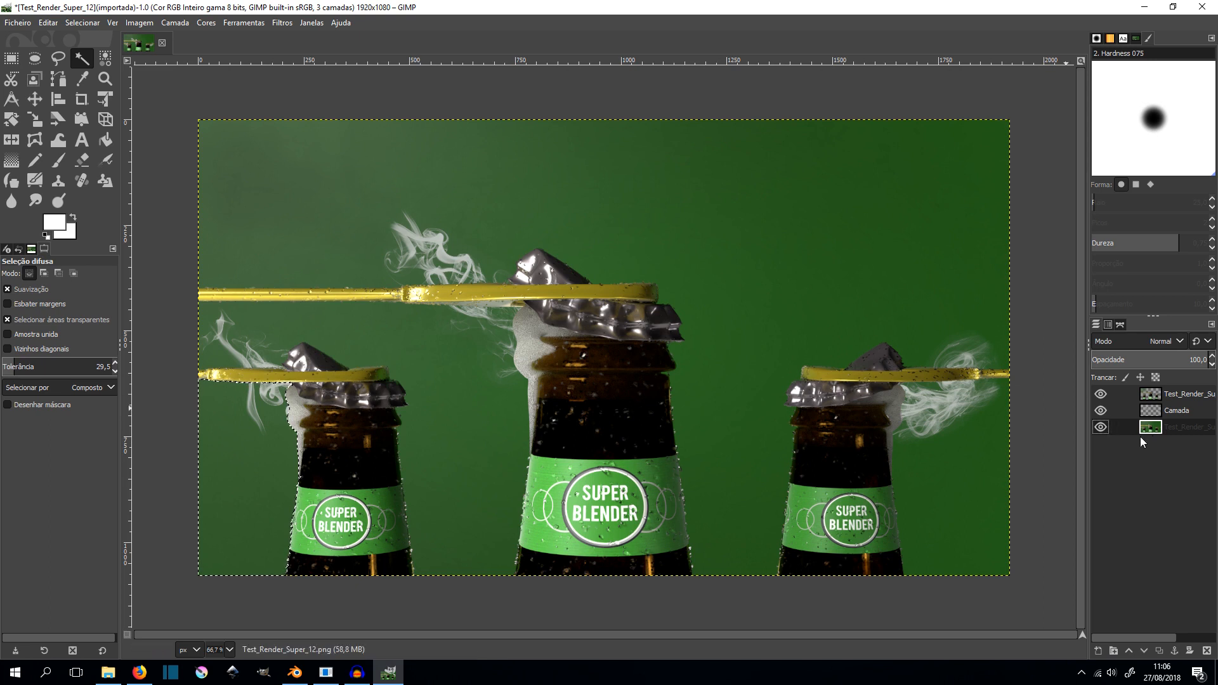
pyautogui.click(1185, 397)
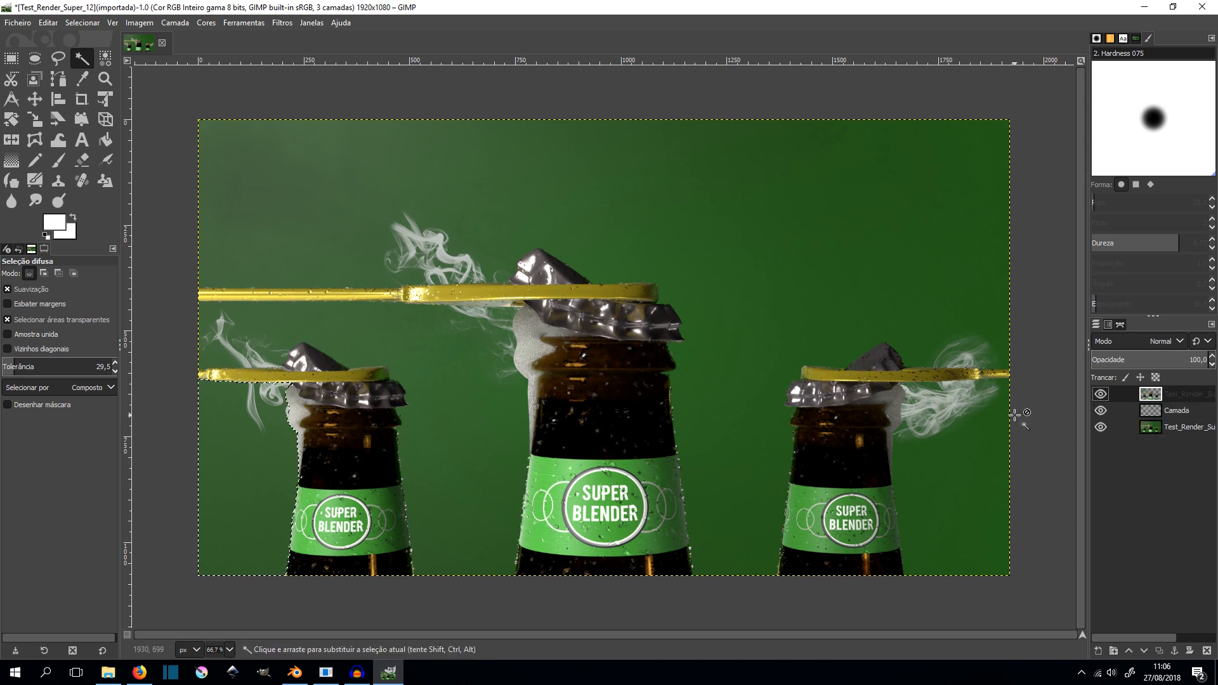